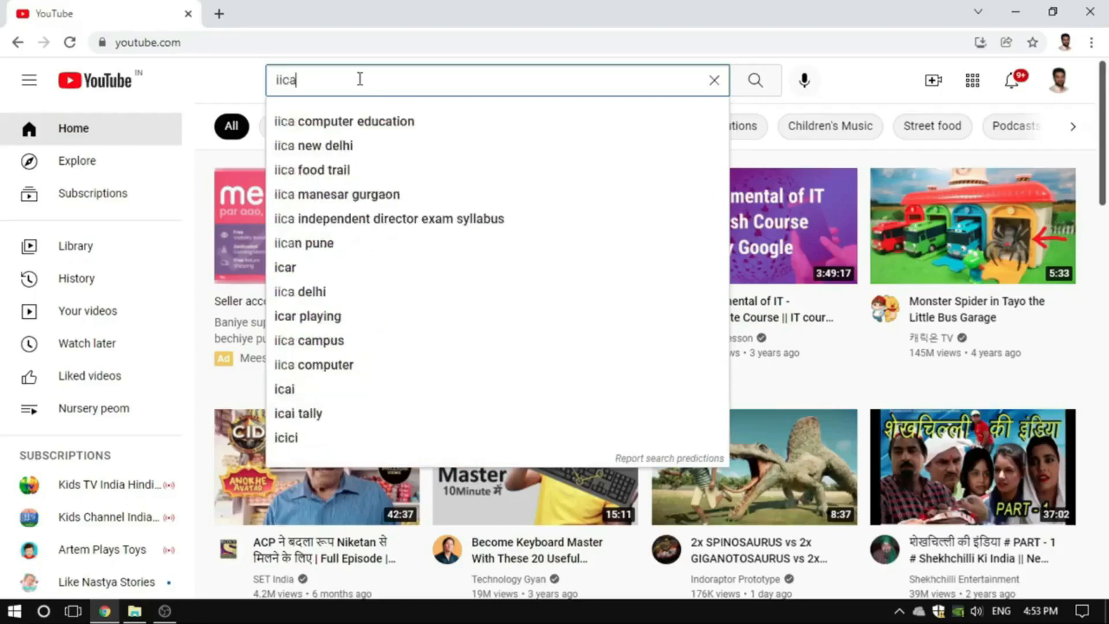
Search YouTube for "iica computer education" and open the IICA Computer Education channel
{"action": "type", "text": "computer education"}
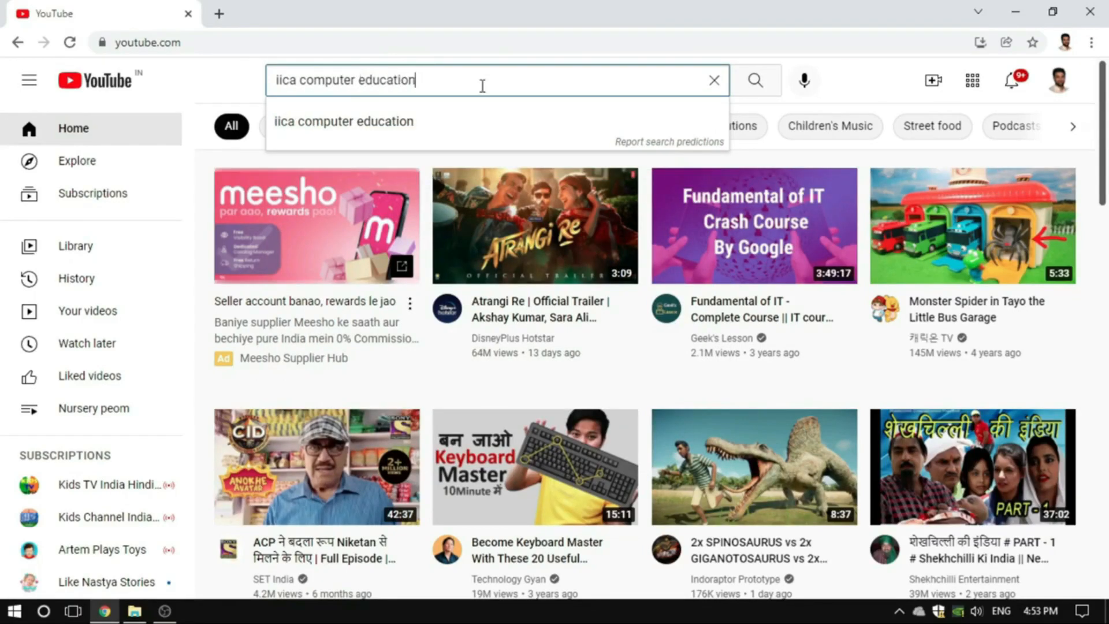
{"action": "left_click", "coordinate": [755, 81]}
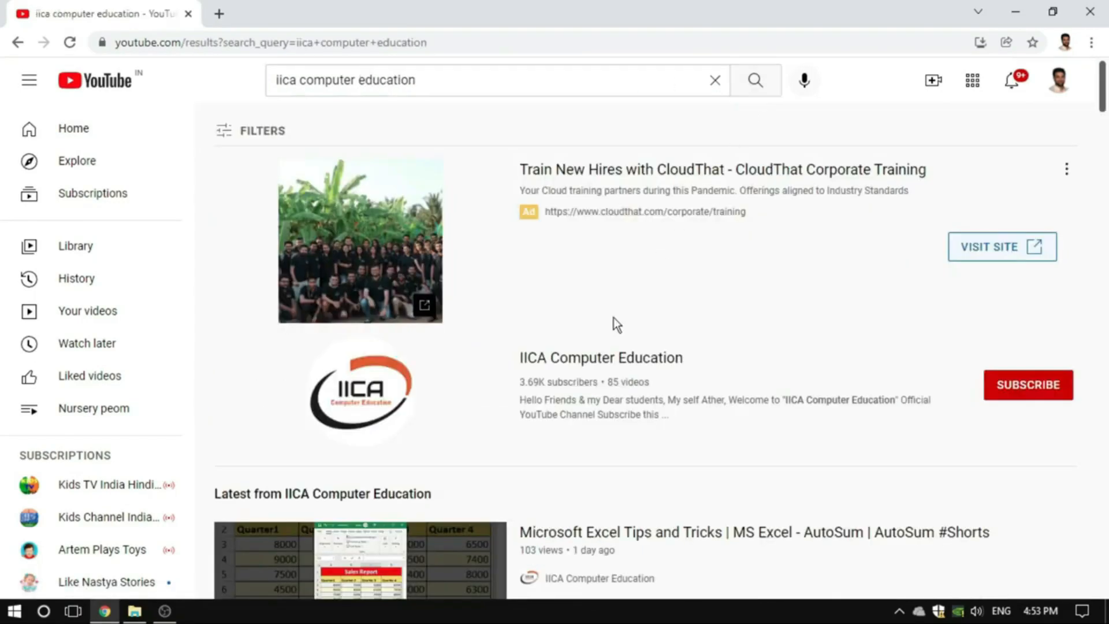
{"action": "left_click", "coordinate": [588, 362]}
{"action": "left_click", "coordinate": [352, 354]}
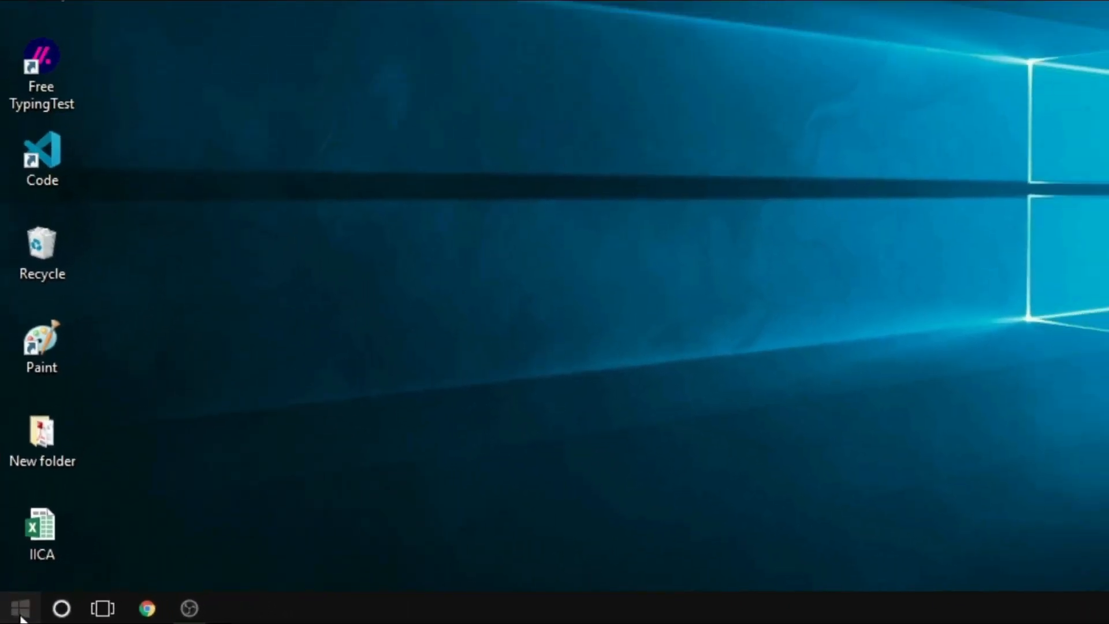
Search Windows for "excel" and launch the Excel desktop app
{"action": "left_click", "coordinate": [26, 604]}
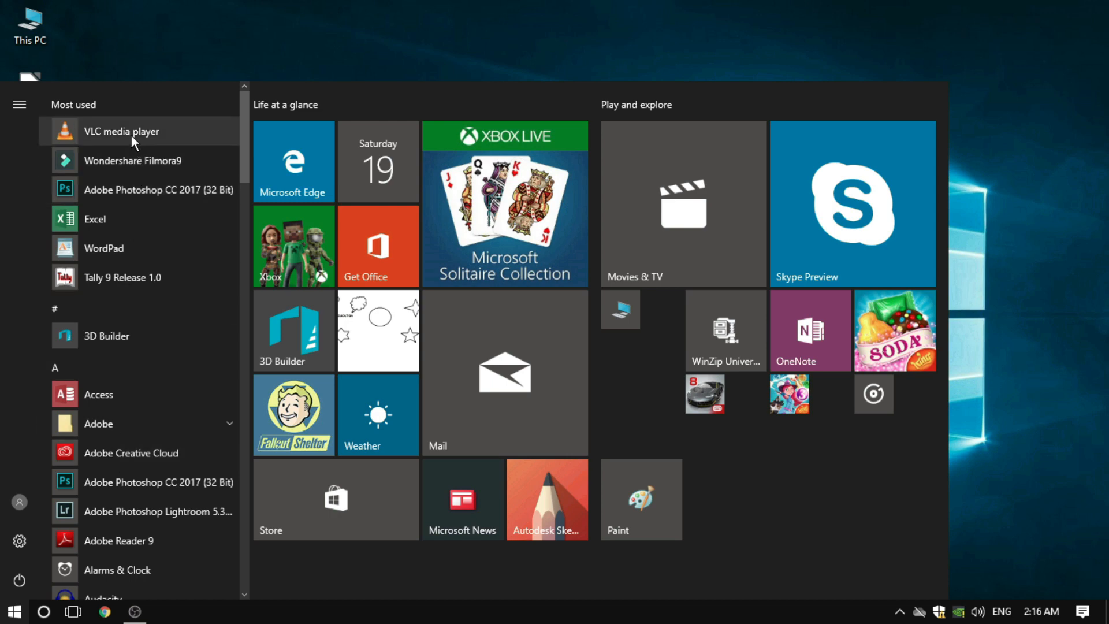
{"action": "left_click", "coordinate": [44, 611]}
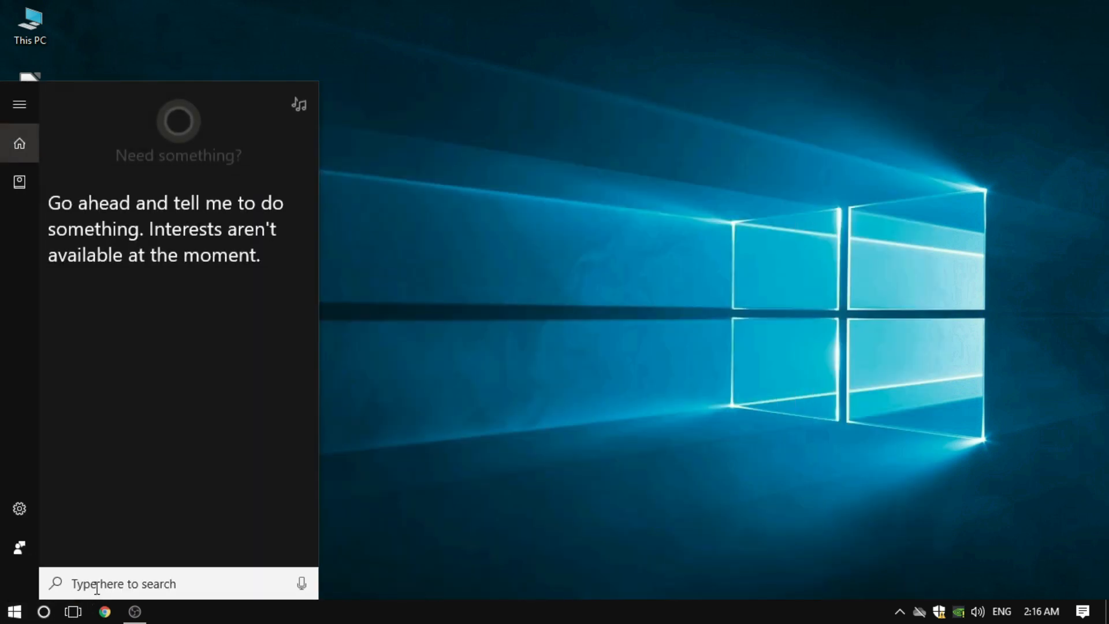
{"action": "type", "text": "excel"}
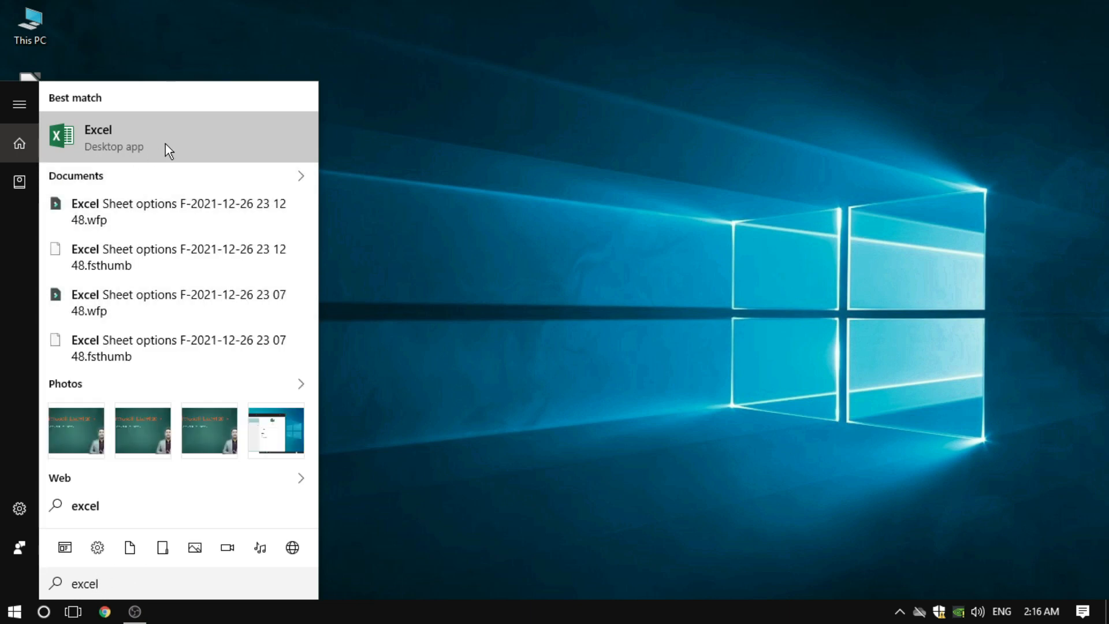
{"action": "key", "text": "Return"}
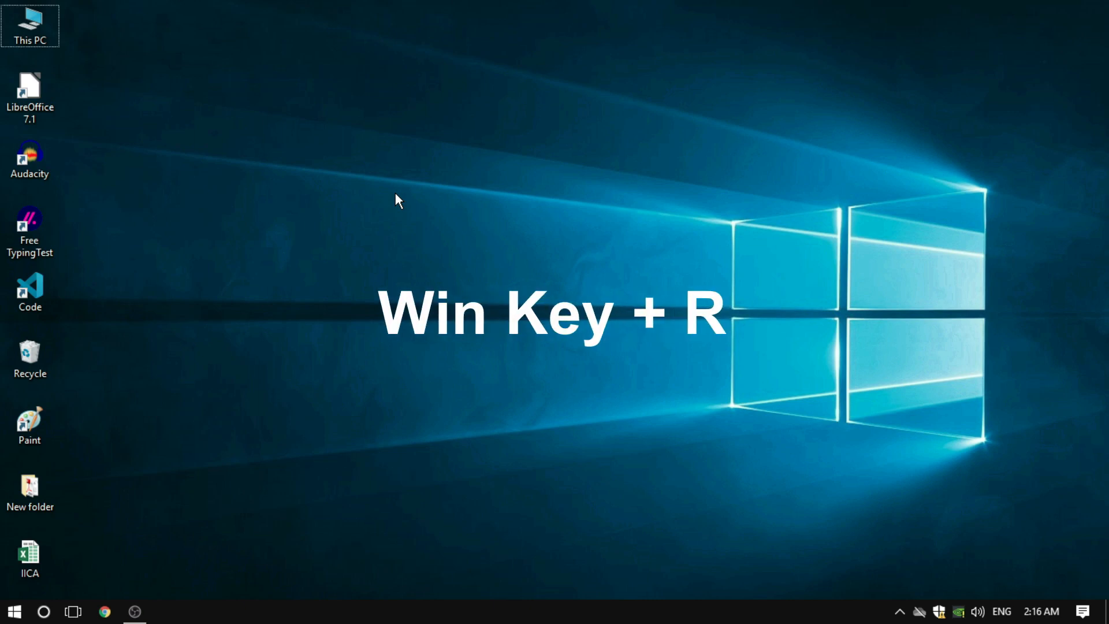
Launch Excel through the Windows Run command "excel" and create a blank workbook
{"action": "key", "text": "super+r"}
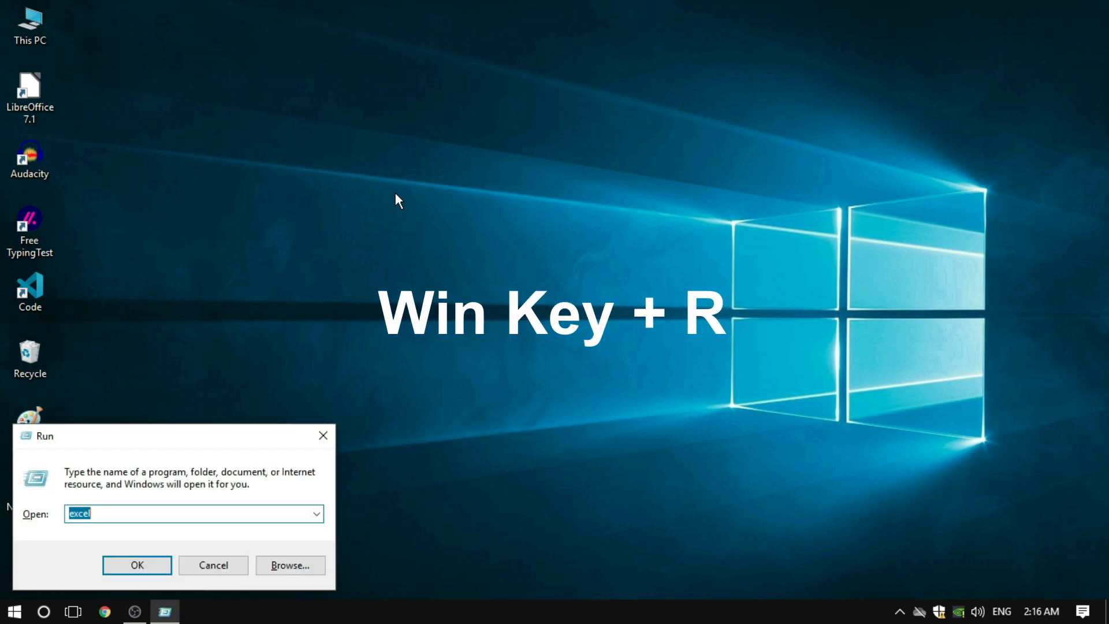
{"action": "left_click", "coordinate": [132, 515]}
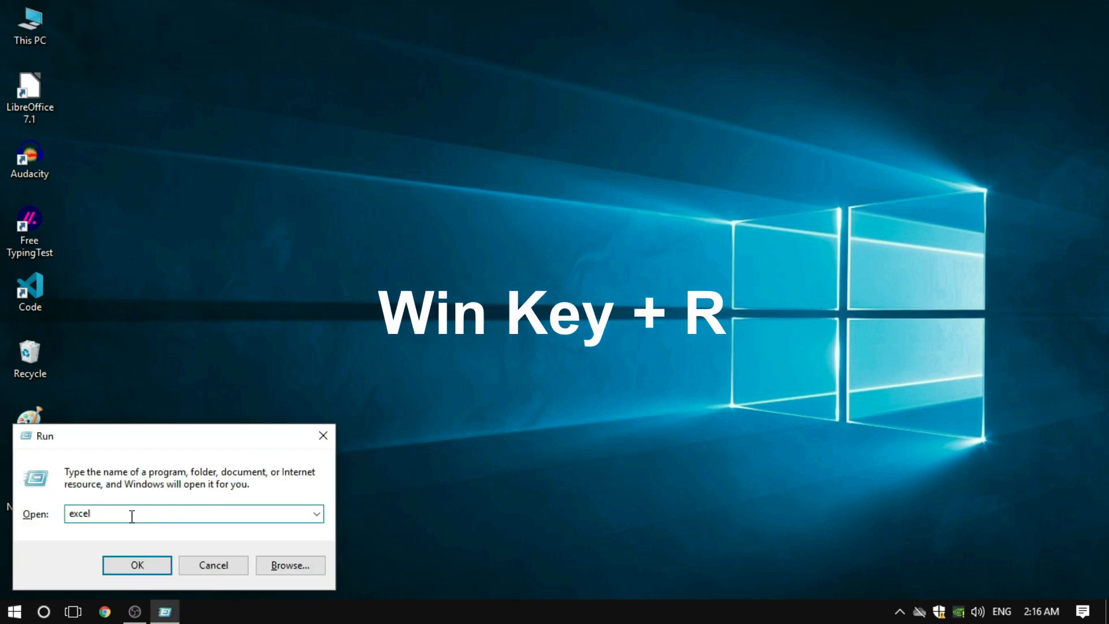
{"action": "left_click", "coordinate": [136, 569]}
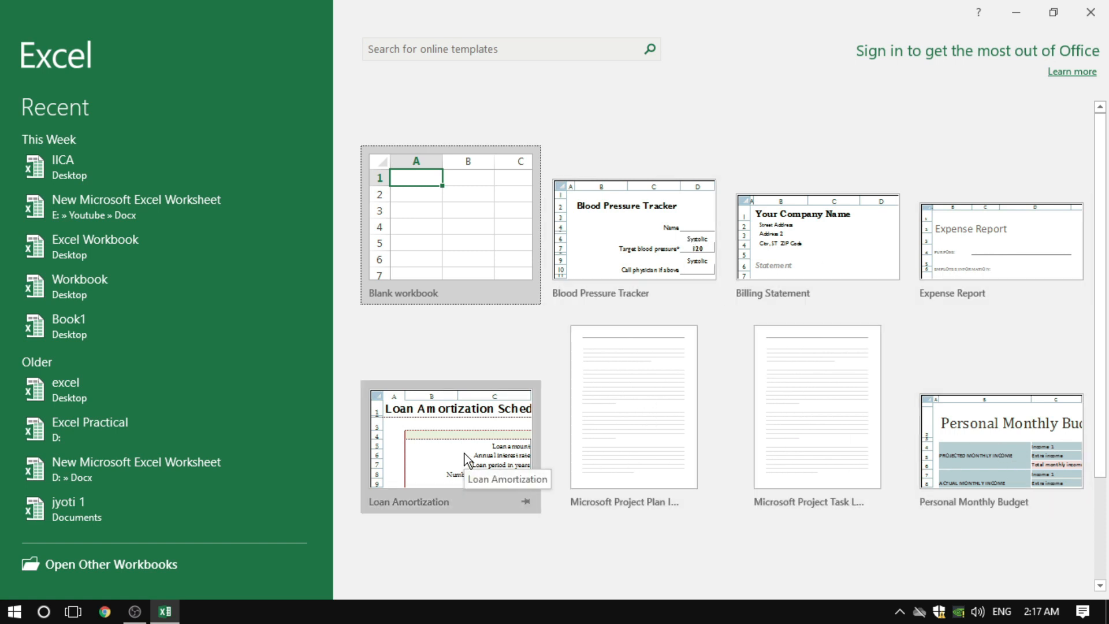
{"action": "left_click", "coordinate": [455, 221]}
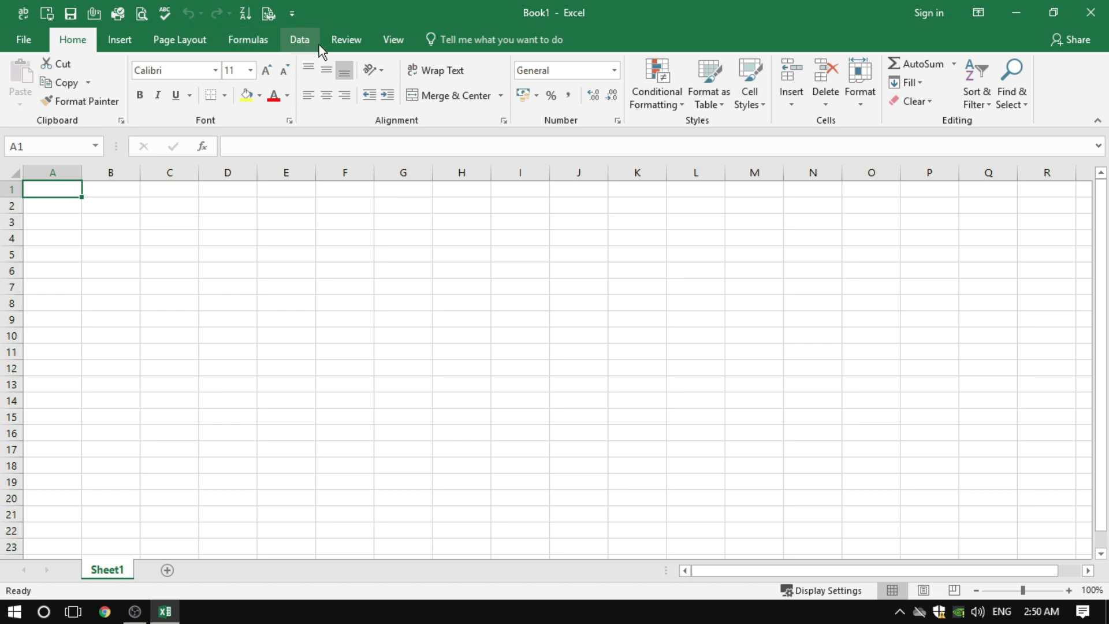
Examine the Insert and Home command groups of the ribbon, returning to the Home commands
{"action": "left_click", "coordinate": [116, 40]}
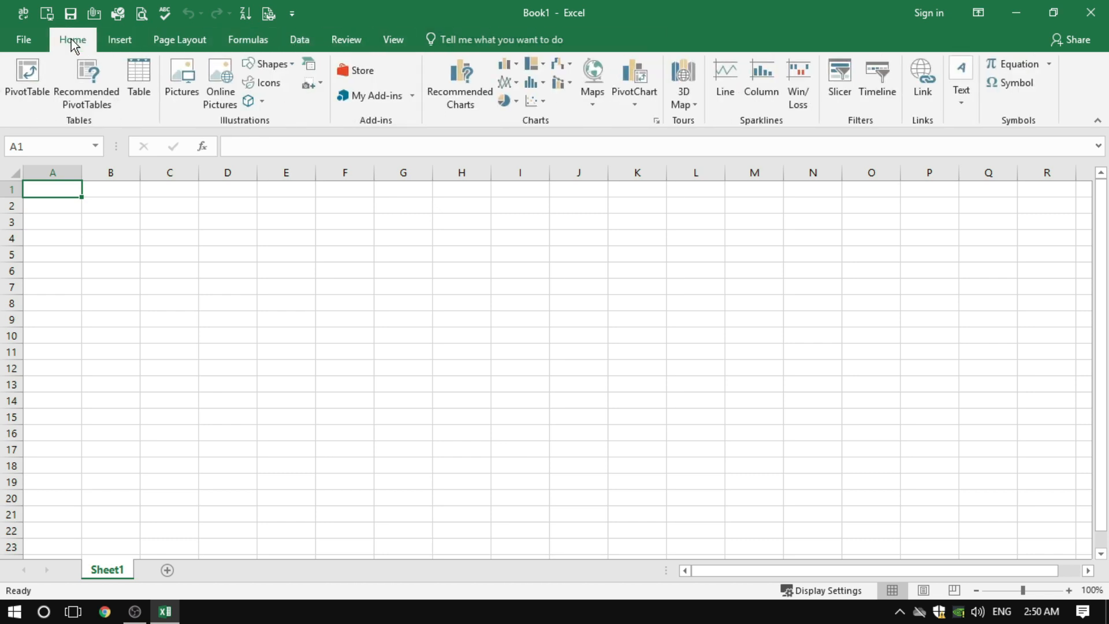
{"action": "left_click", "coordinate": [74, 40]}
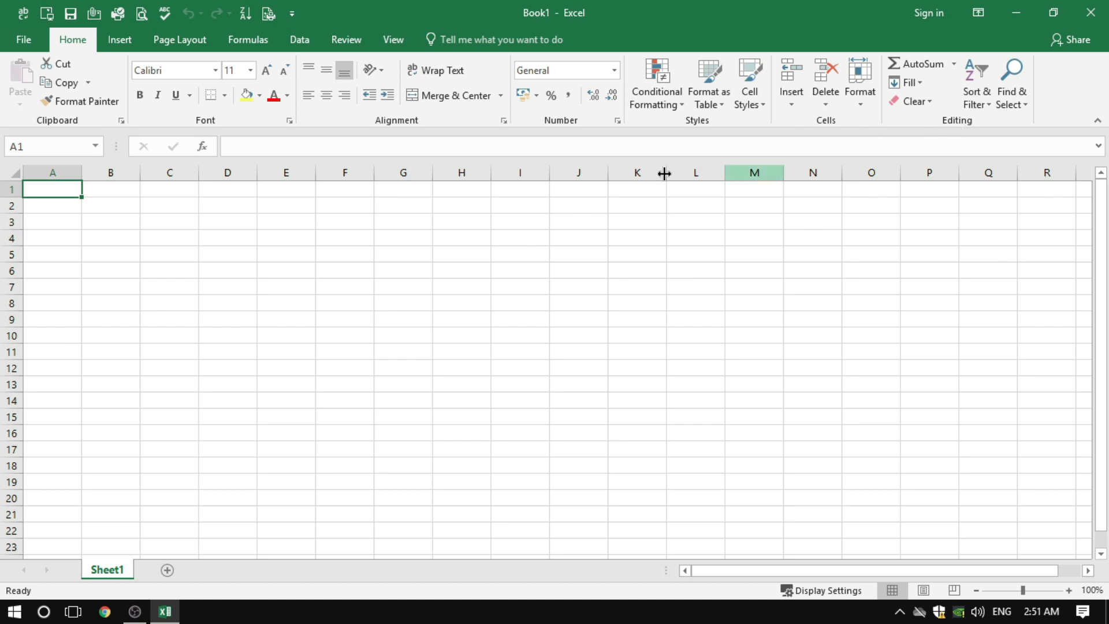
{"action": "left_click", "coordinate": [119, 41]}
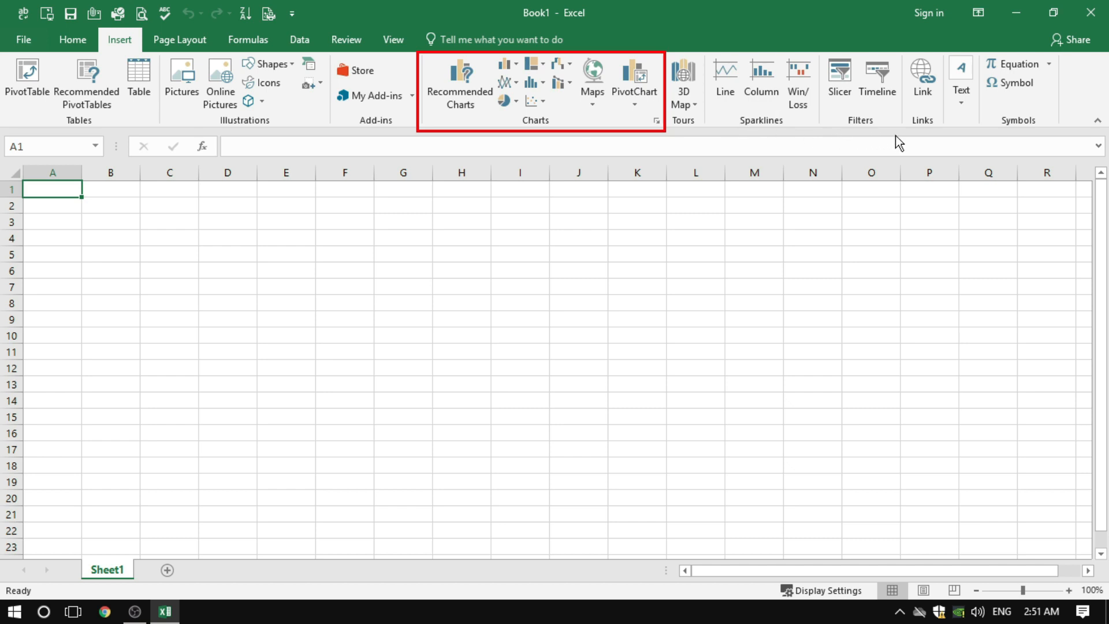
{"action": "left_click", "coordinate": [86, 42]}
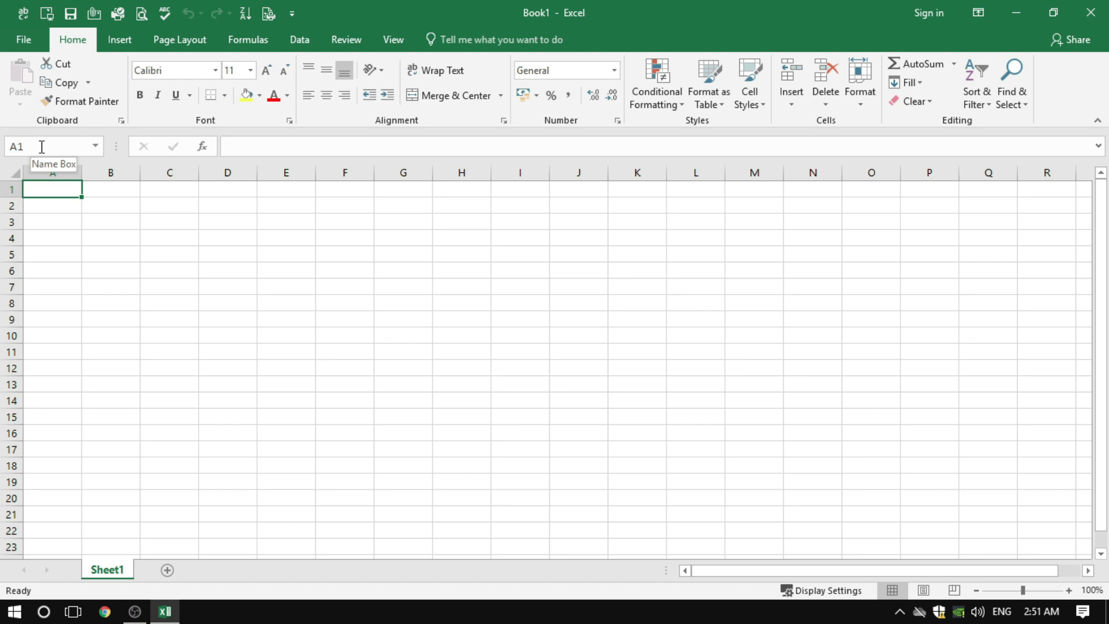
Select cell G7, go through columns A to F one at a time, and end on cell C7
{"action": "left_click", "coordinate": [417, 289]}
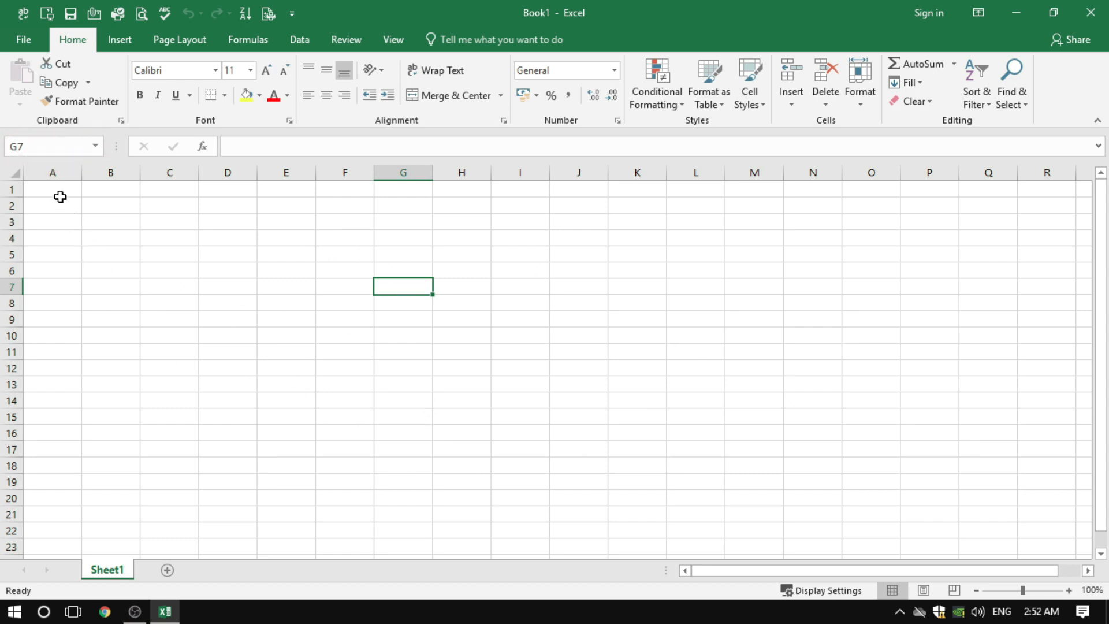
{"action": "left_click", "coordinate": [53, 173]}
{"action": "left_click", "coordinate": [110, 173]}
{"action": "left_click", "coordinate": [170, 172]}
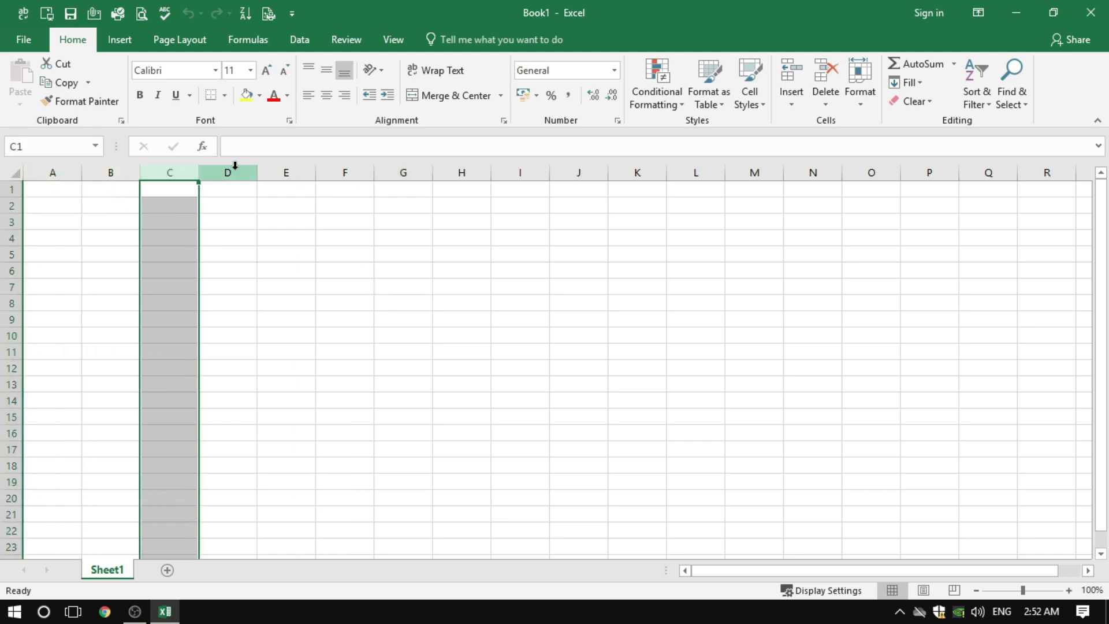
{"action": "left_click", "coordinate": [234, 170]}
{"action": "left_click", "coordinate": [285, 172]}
{"action": "left_click", "coordinate": [344, 172]}
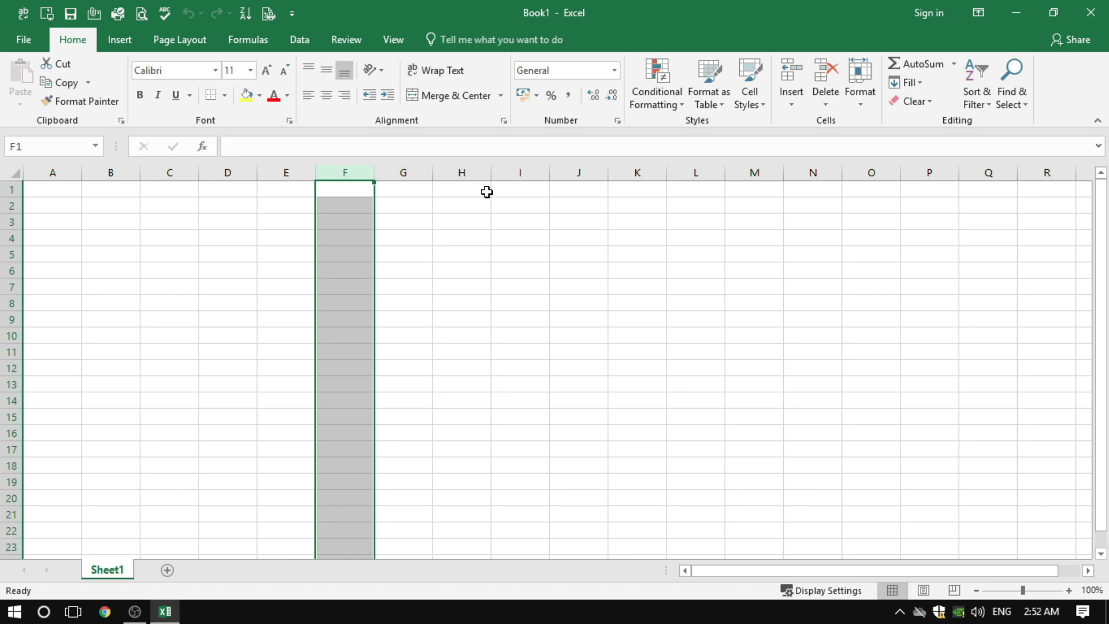
{"action": "left_click", "coordinate": [154, 288]}
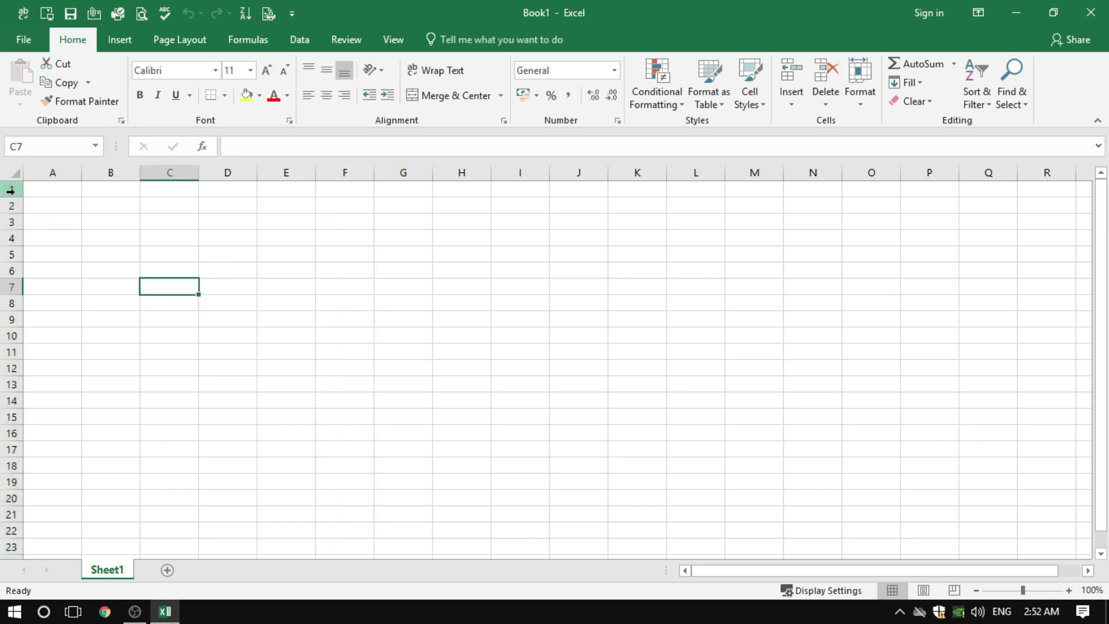
Select rows 1 to 4 one at a time, ending on cell G10
{"action": "left_click_drag", "start_coordinate": [12, 188], "coordinate": [17, 206]}
{"action": "left_click", "coordinate": [16, 206]}
{"action": "left_click", "coordinate": [12, 222]}
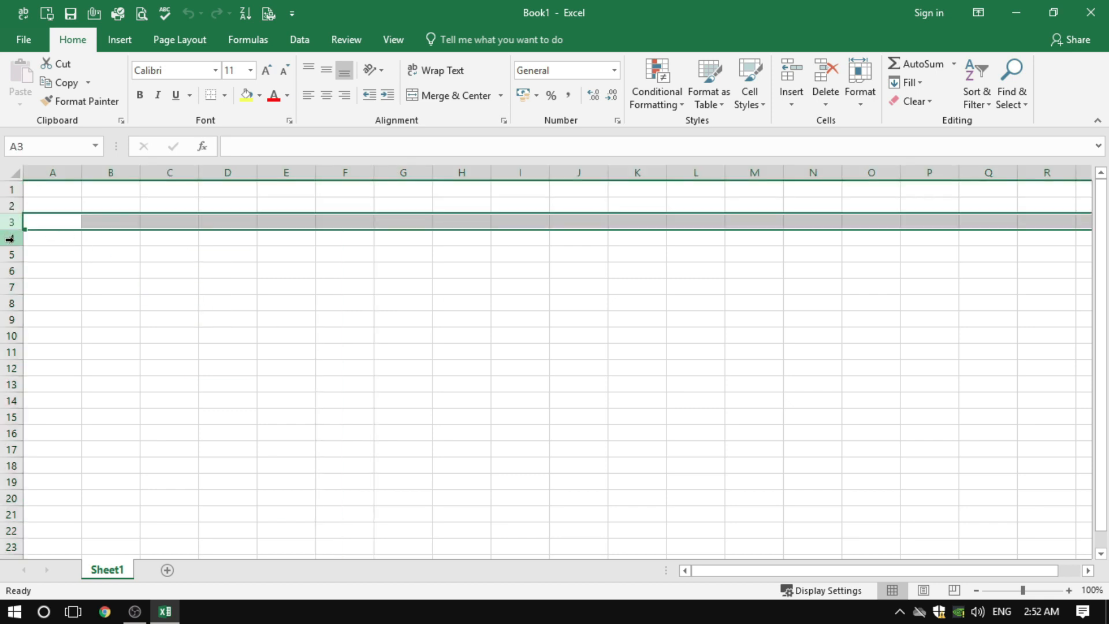
{"action": "left_click", "coordinate": [9, 238]}
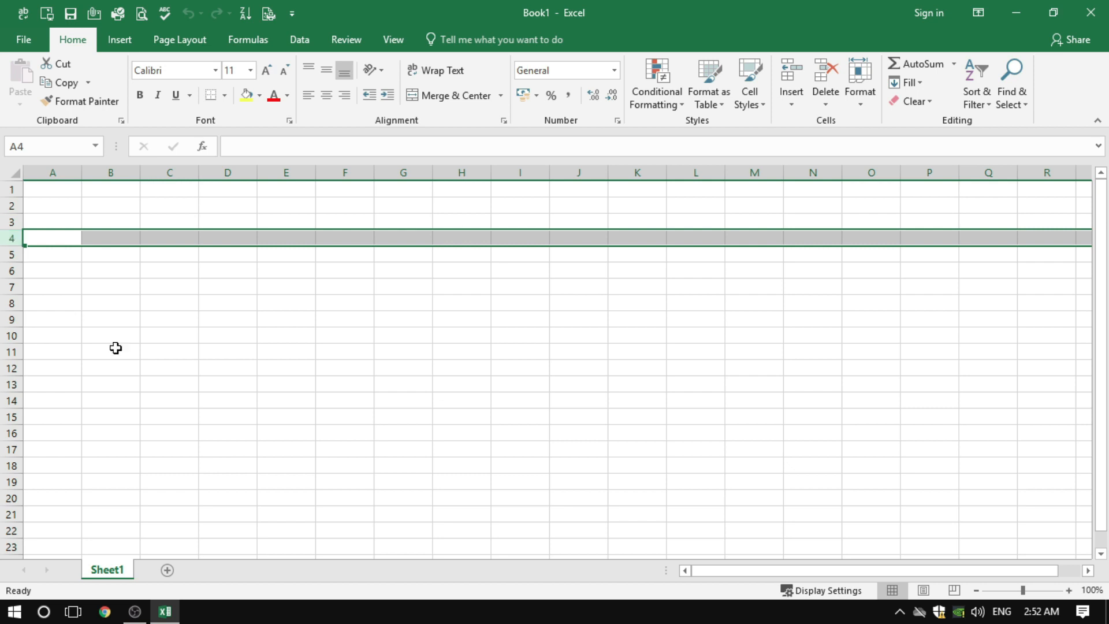
{"action": "left_click", "coordinate": [400, 334]}
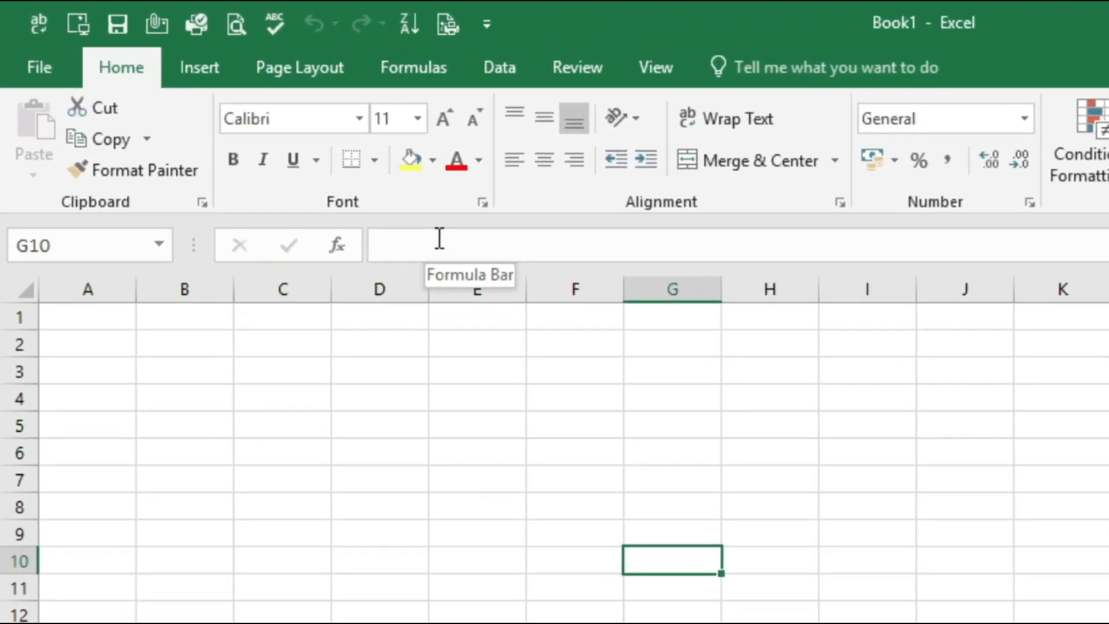
Enter the formula =100+50 in cell F6
{"action": "left_click", "coordinate": [593, 449]}
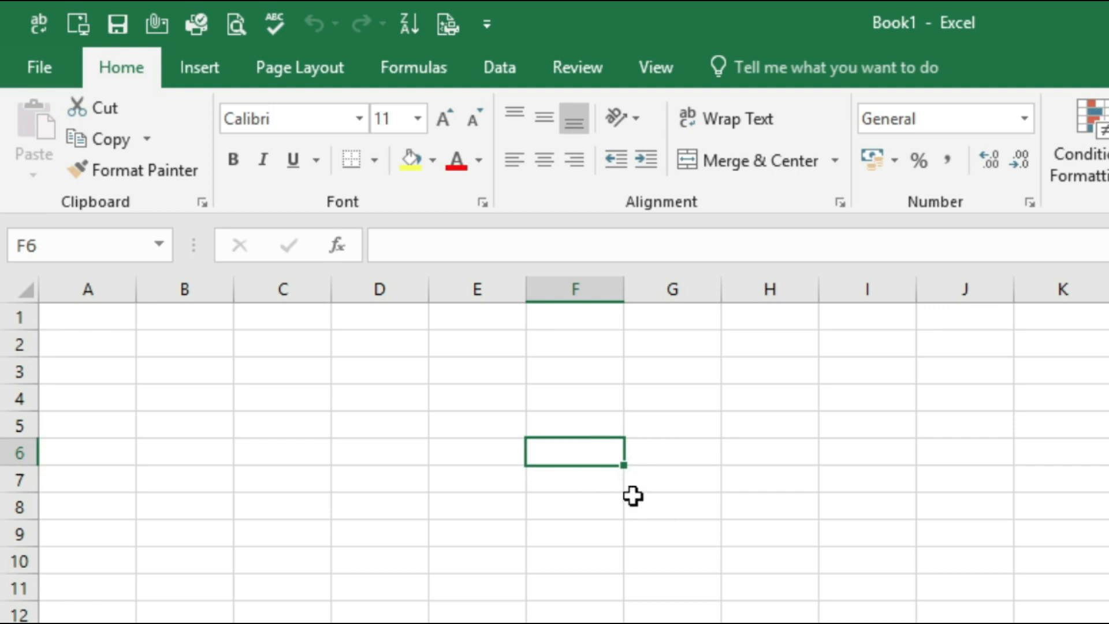
{"action": "type", "text": "=100"}
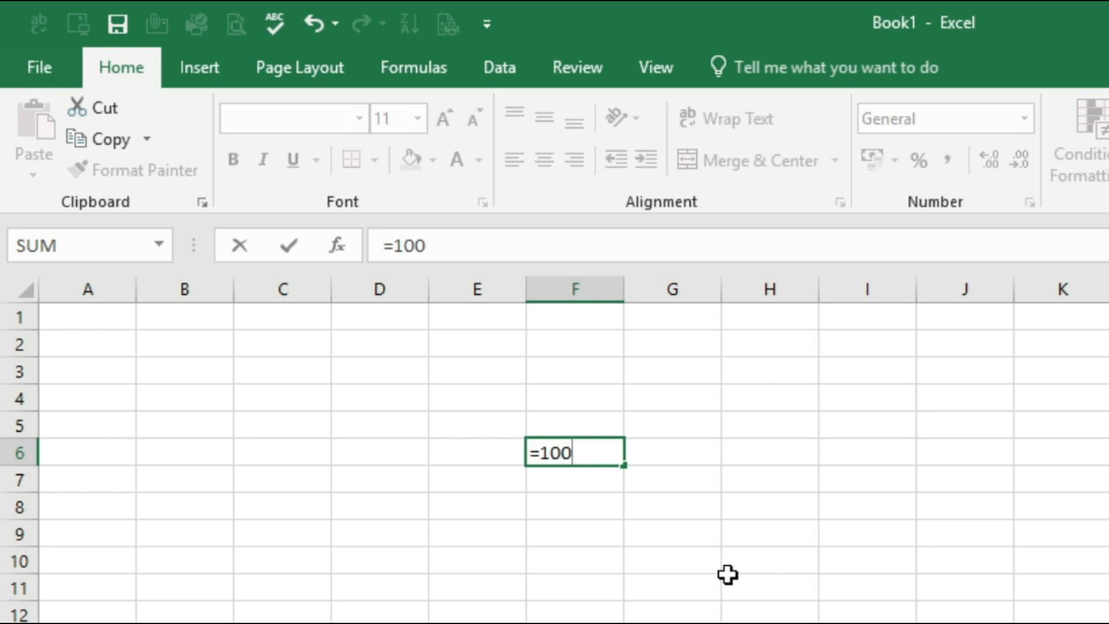
{"action": "type", "text": "+50"}
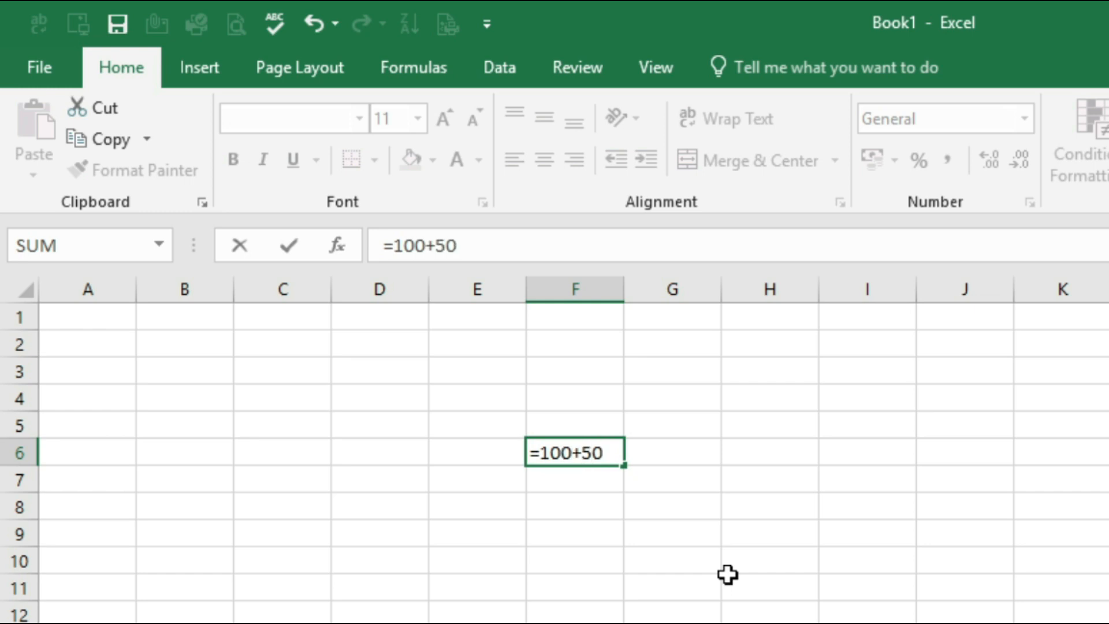
{"action": "key", "text": "Return"}
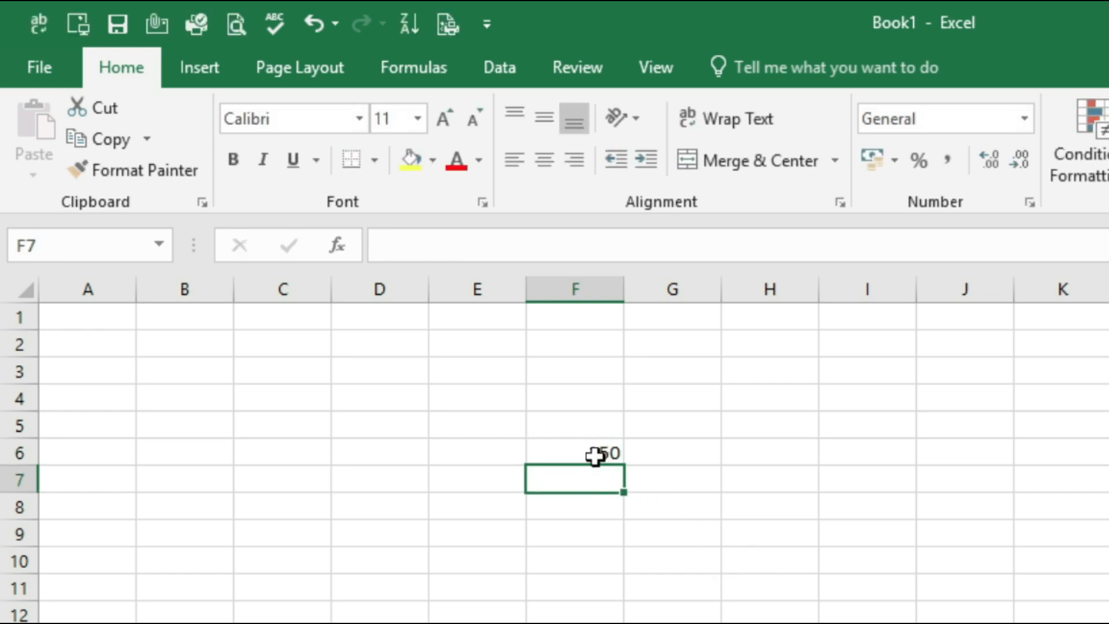
Compare the formula bar contents of cell F6 with those of the empty cell F8
{"action": "left_click", "coordinate": [595, 456]}
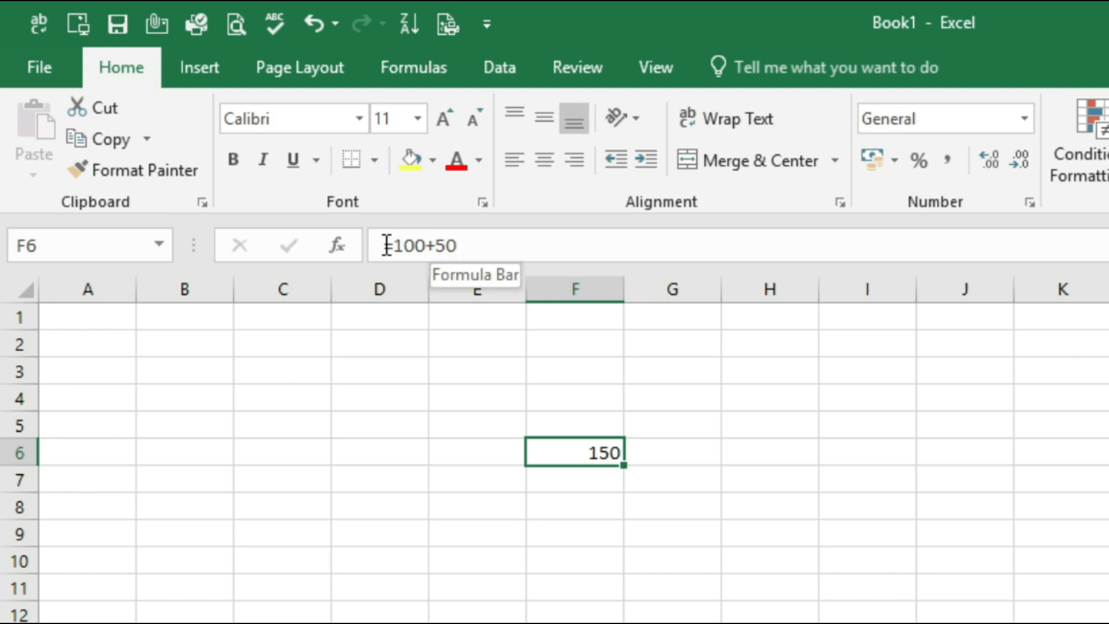
{"action": "left_click", "coordinate": [604, 500]}
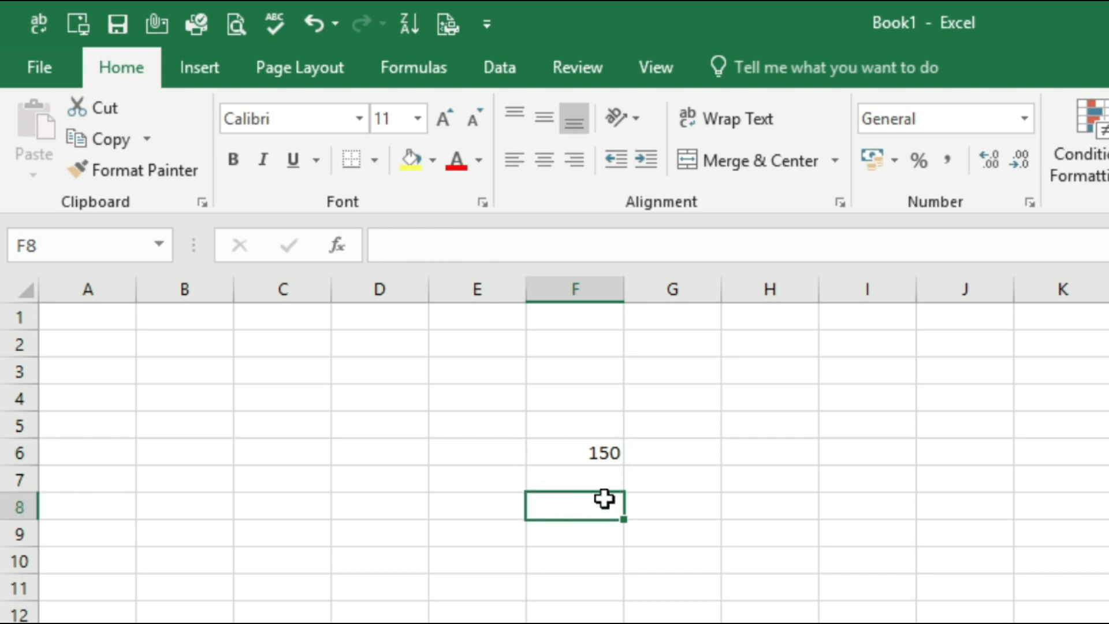
{"action": "left_click", "coordinate": [580, 449]}
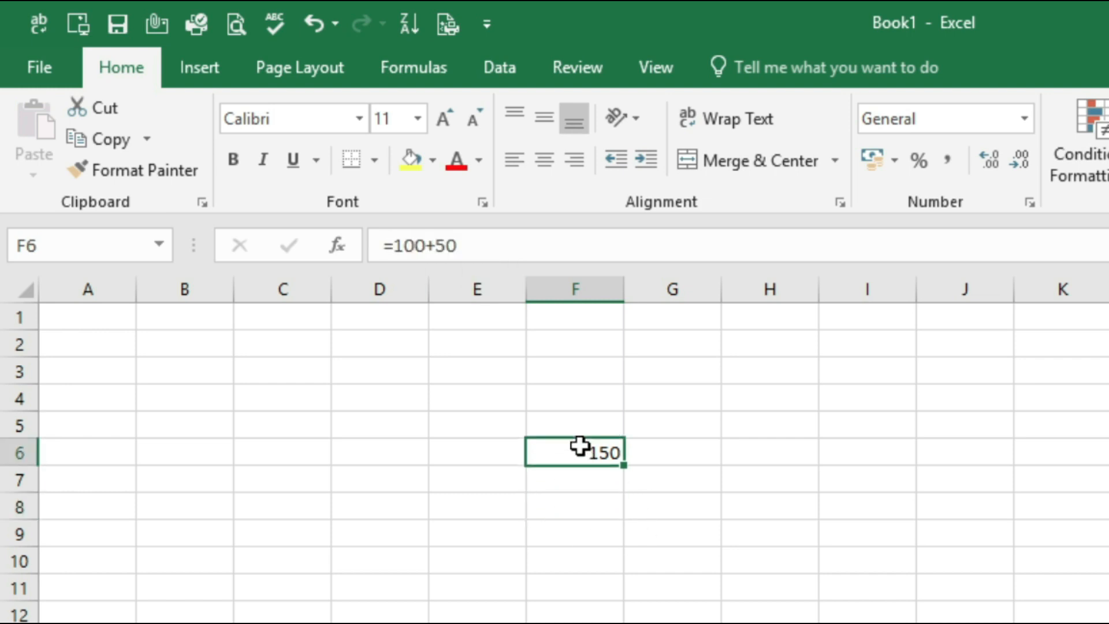
Enter a person's first name in cell F7 and 50 in F8, and check both entries in the formula bar
{"action": "left_click", "coordinate": [601, 481]}
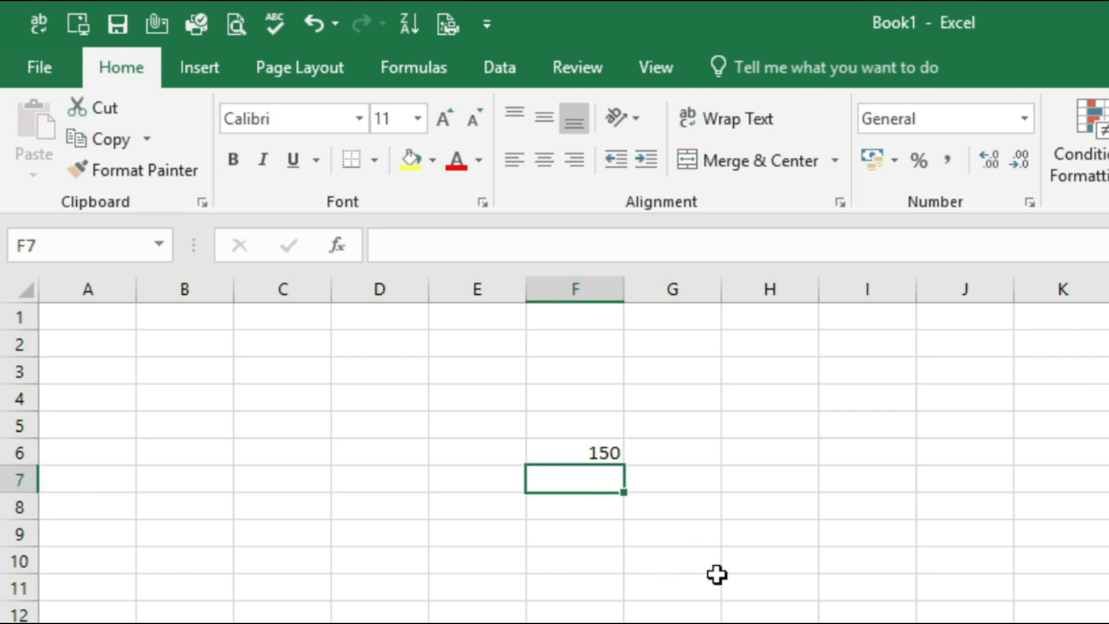
{"action": "type", "text": "ATher"}
{"action": "key", "text": "Return"}
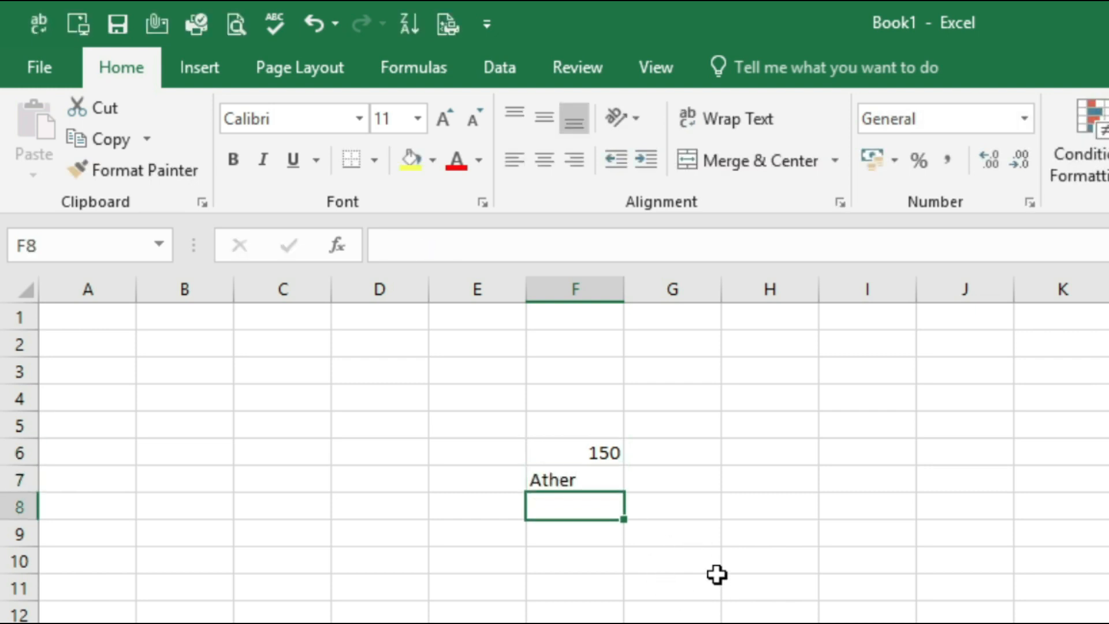
{"action": "type", "text": "50"}
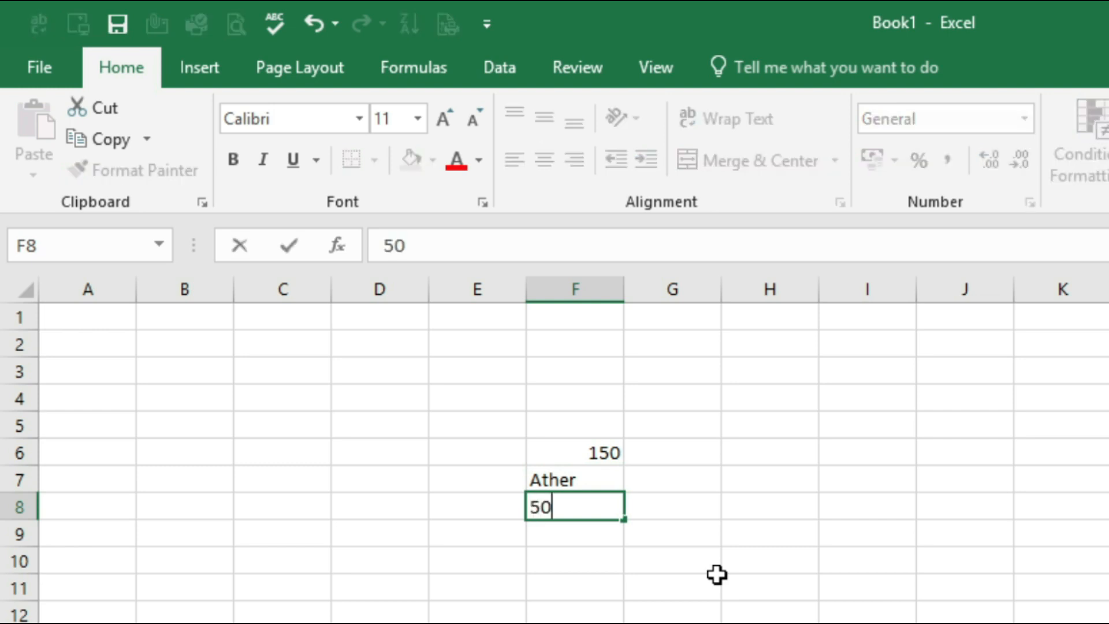
{"action": "key", "text": "Return"}
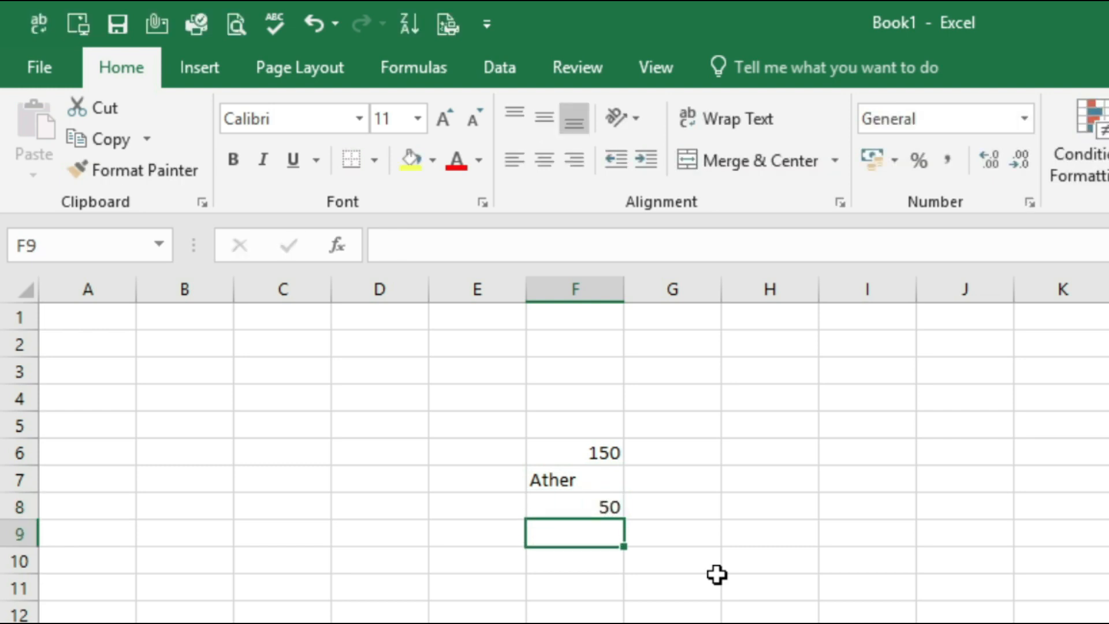
{"action": "left_click", "coordinate": [553, 481]}
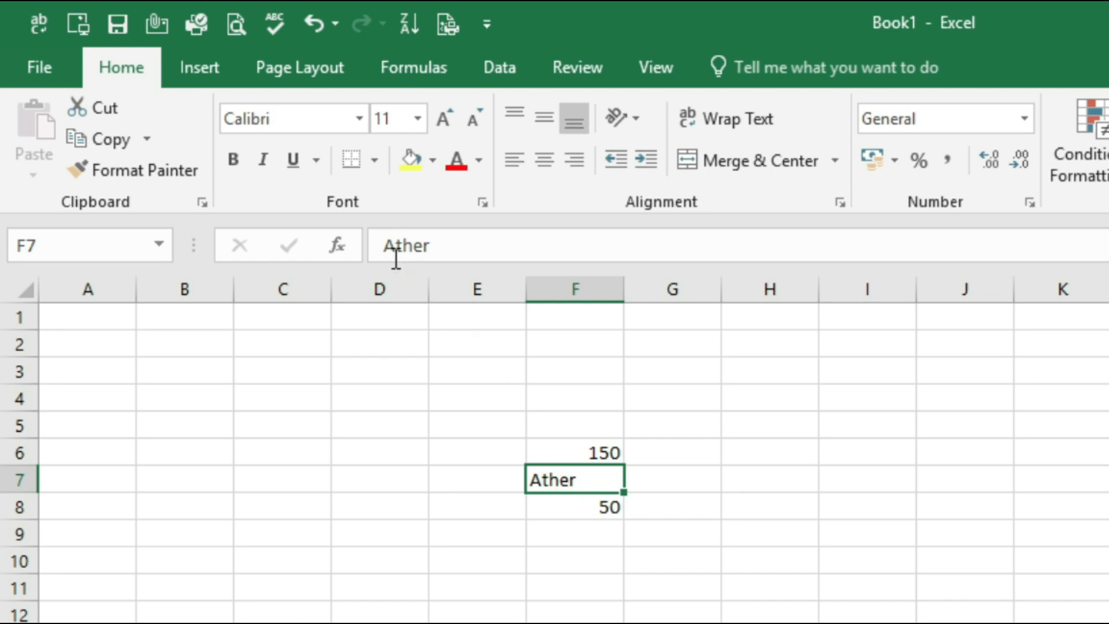
{"action": "left_click", "coordinate": [598, 514]}
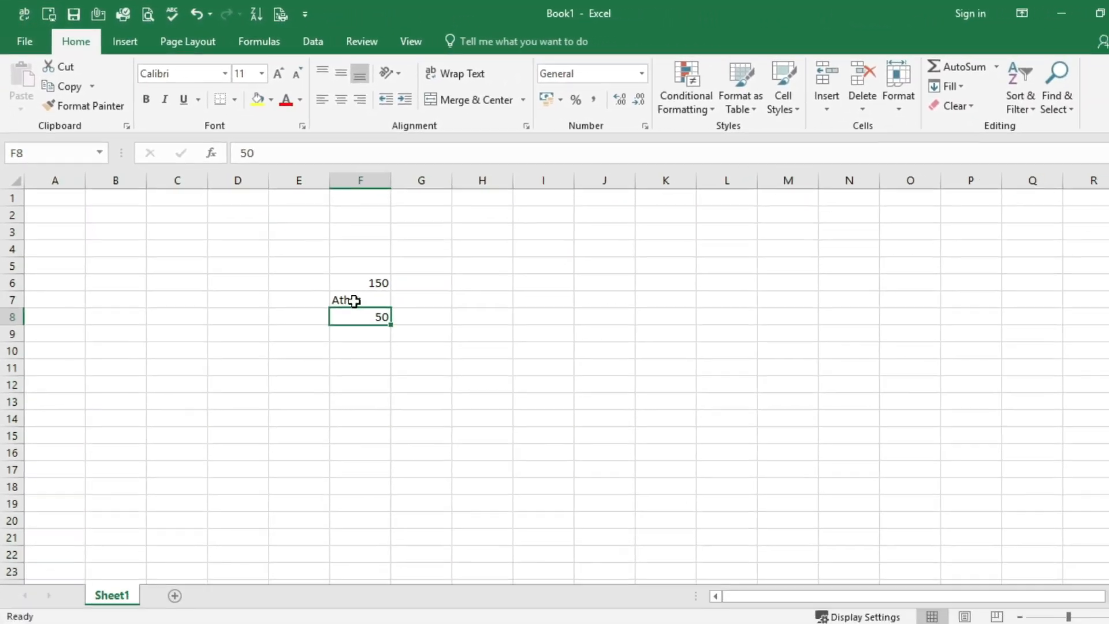
Check the formula behind cell F6 in the formula bar, ending on the empty cell B13
{"action": "left_click", "coordinate": [387, 328]}
{"action": "left_click", "coordinate": [398, 346]}
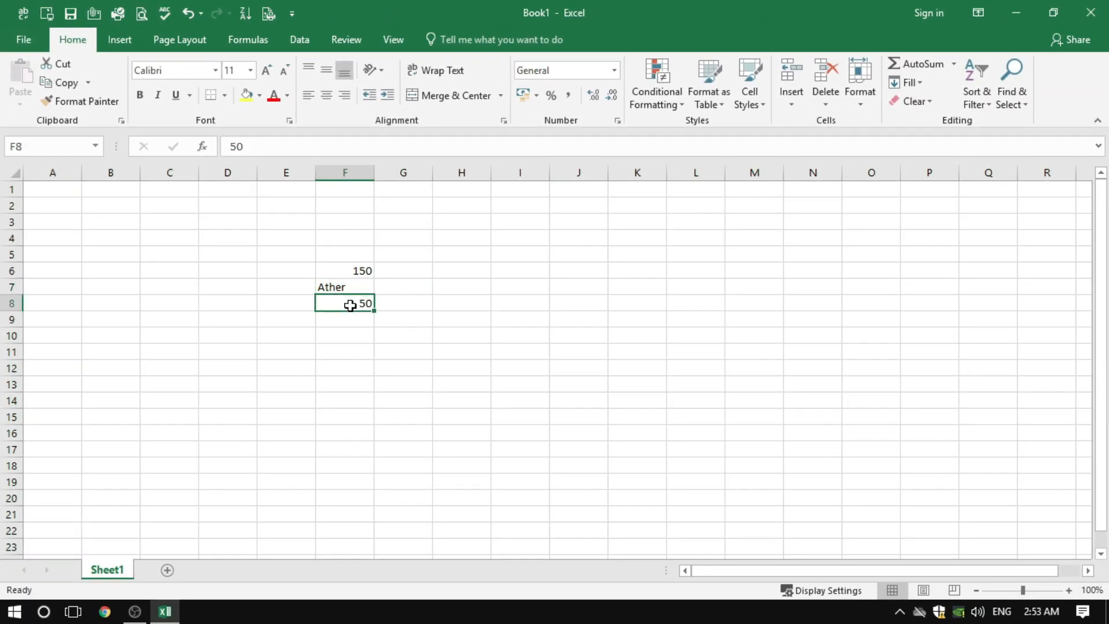
{"action": "left_click", "coordinate": [337, 271]}
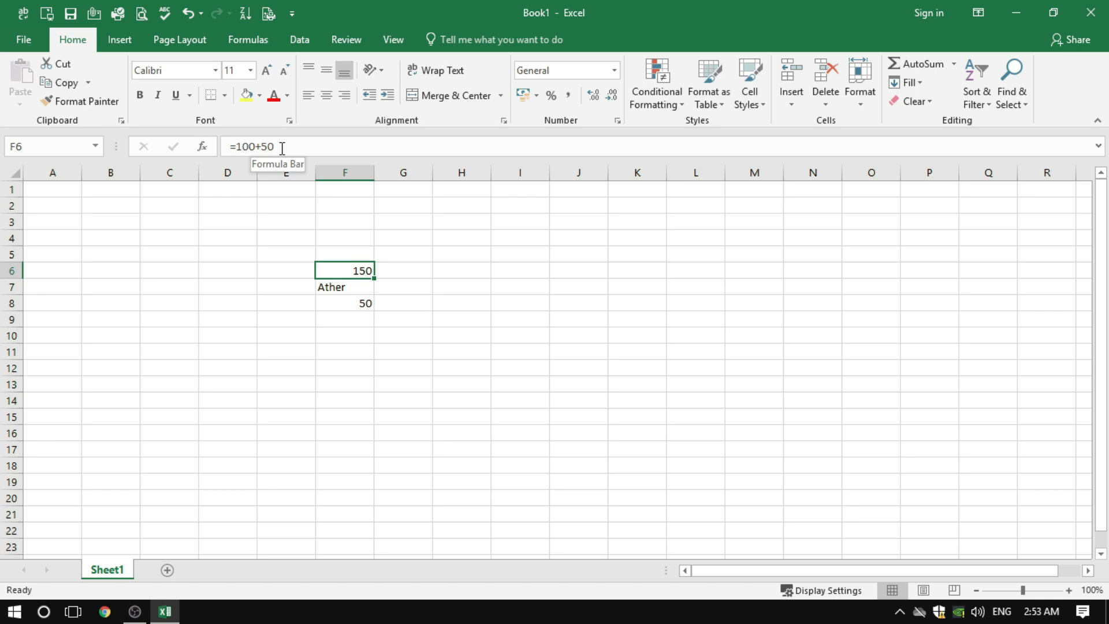
{"action": "key", "text": "Left"}
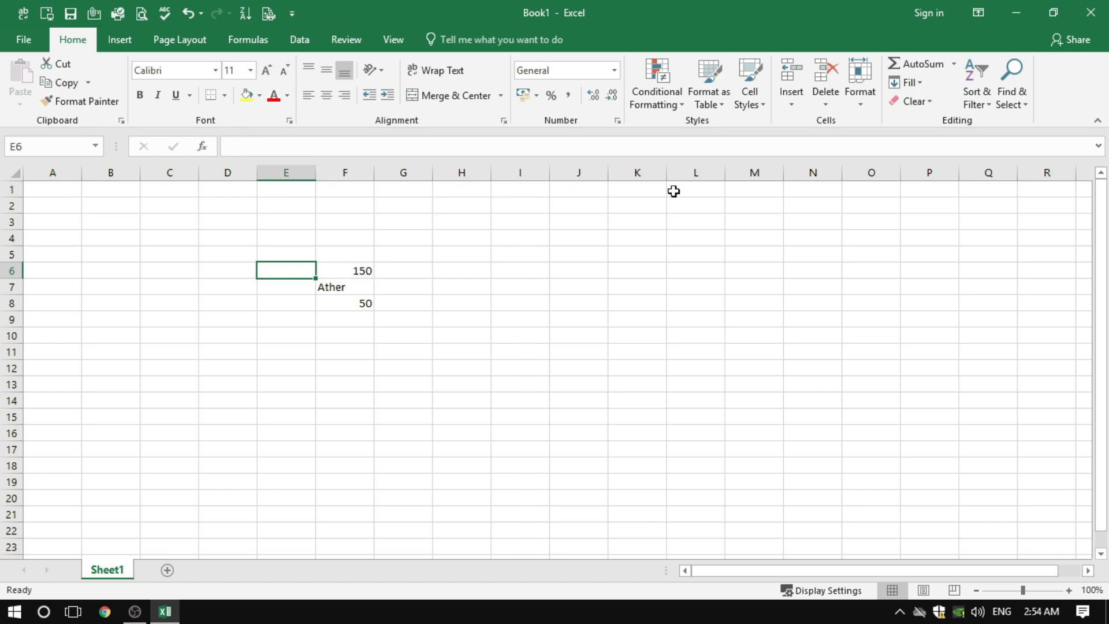
{"action": "left_click", "coordinate": [122, 380]}
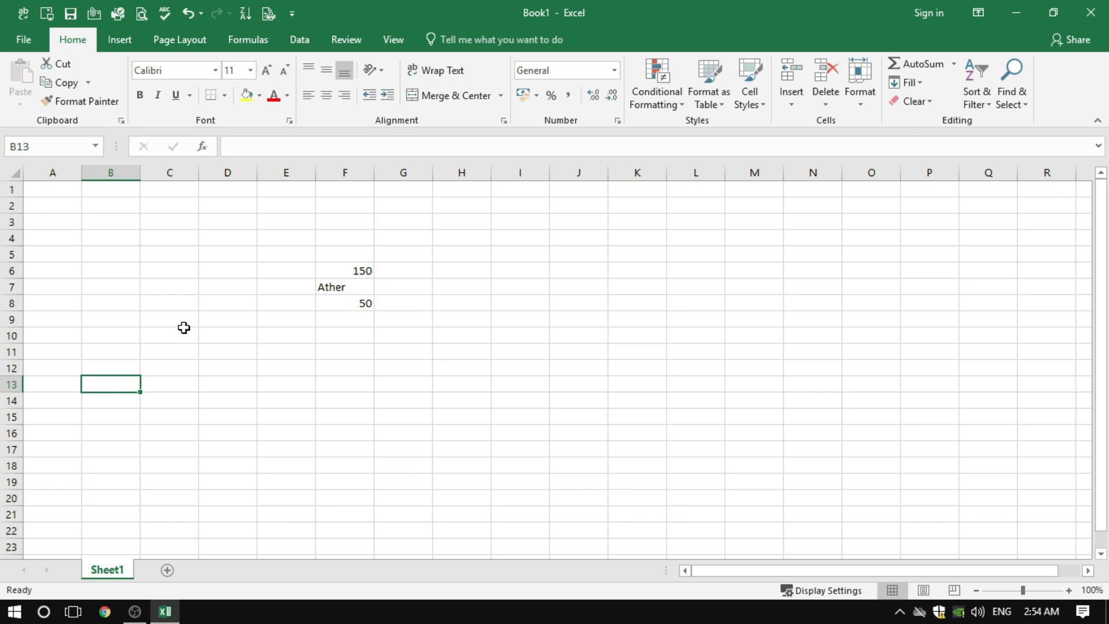
Select rows 1 to 3 one at a time, ending on cell A5
{"action": "left_click", "coordinate": [10, 189]}
{"action": "left_click", "coordinate": [9, 206]}
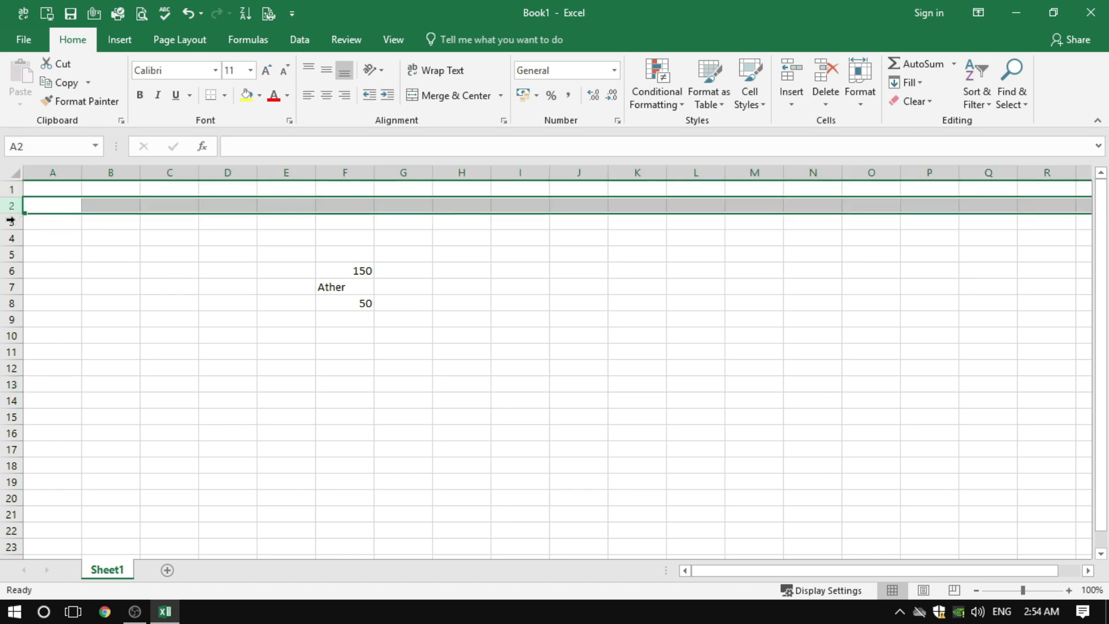
{"action": "left_click", "coordinate": [10, 222]}
{"action": "left_click", "coordinate": [43, 258]}
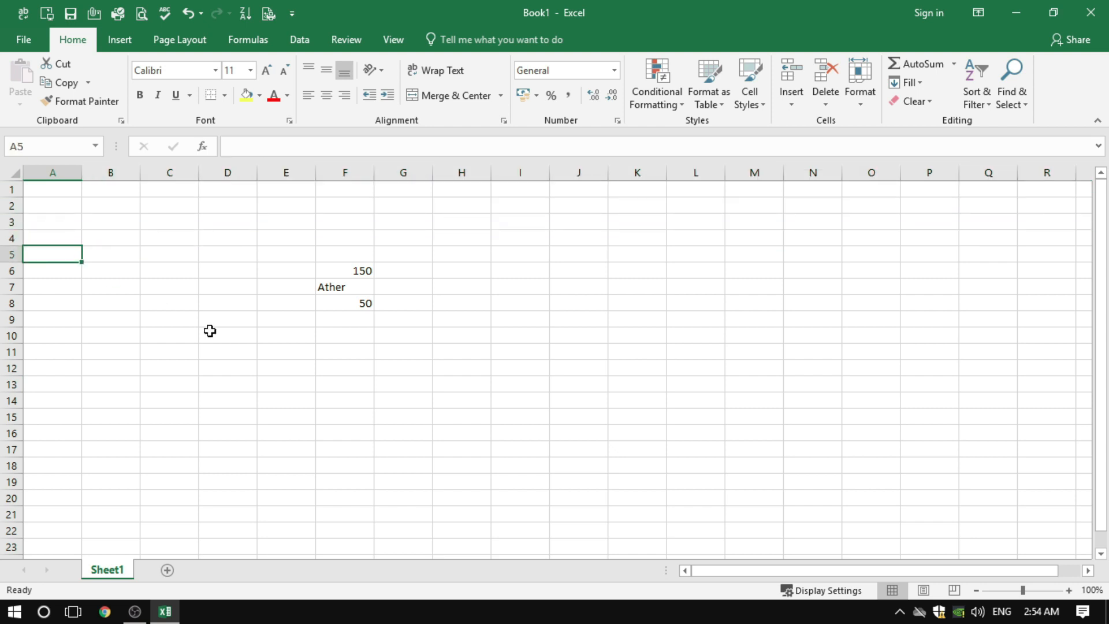
Move down column A cell by cell to A320
{"action": "key", "text": "Down"}
{"action": "key", "text": "Down"}
{"action": "key", "text": "Down"}
{"action": "key", "text": "Down"}
{"action": "key", "text": "Down"}
{"action": "key", "text": "Down"}
{"action": "key", "text": "Down"}
{"action": "key", "text": "Down"}
{"action": "key", "text": "Down"}
{"action": "key", "text": "Down"}
{"action": "key", "text": "Down"}
{"action": "key", "text": "Down"}
{"action": "key", "text": "Down"}
{"action": "key", "text": "Down"}
{"action": "key", "text": "Down"}
{"action": "key", "text": "Down"}
{"action": "key", "text": "Down"}
{"action": "key", "text": "Down"}
{"action": "key", "text": "Down"}
{"action": "key", "text": "Down"}
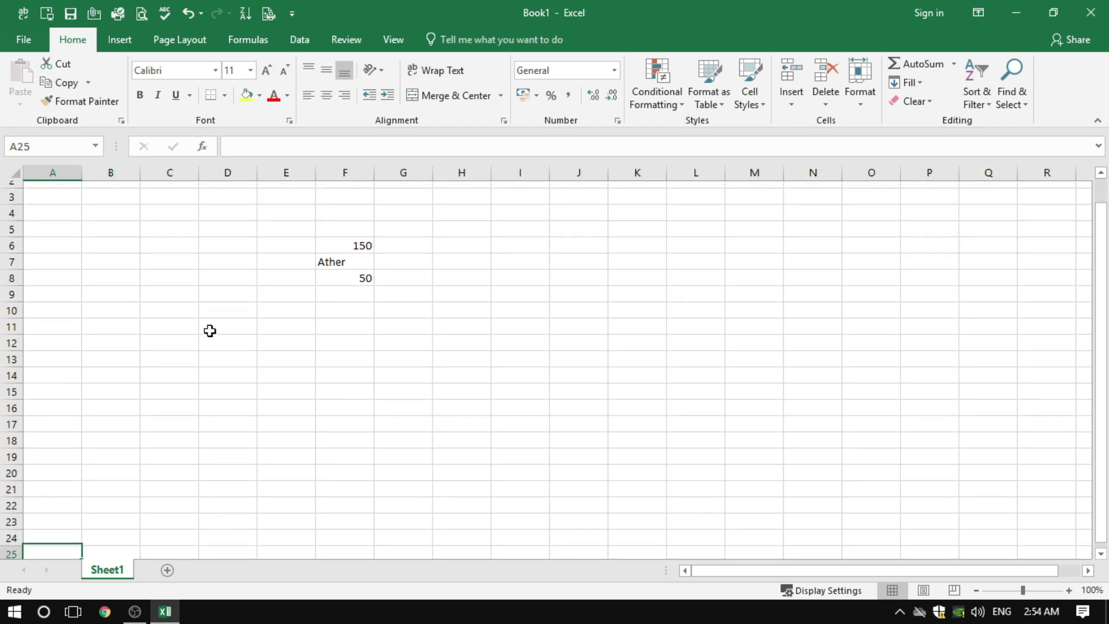
{"action": "key", "text": "Down"}
{"action": "key", "text": "Down"}
{"action": "key", "text": "Down"}
{"action": "key", "text": "Down"}
{"action": "key", "text": "Down"}
{"action": "key", "text": "Down"}
{"action": "key", "text": "Down"}
{"action": "key", "text": "Down"}
{"action": "key", "text": "Down"}
{"action": "key", "text": "Down"}
{"action": "key", "text": "Down"}
{"action": "key", "text": "Down"}
{"action": "key", "text": "Down"}
{"action": "key", "text": "Down"}
{"action": "key", "text": "Down"}
{"action": "key", "text": "Down"}
{"action": "key", "text": "Down"}
{"action": "key", "text": "Down"}
{"action": "key", "text": "Down"}
{"action": "key", "text": "Down"}
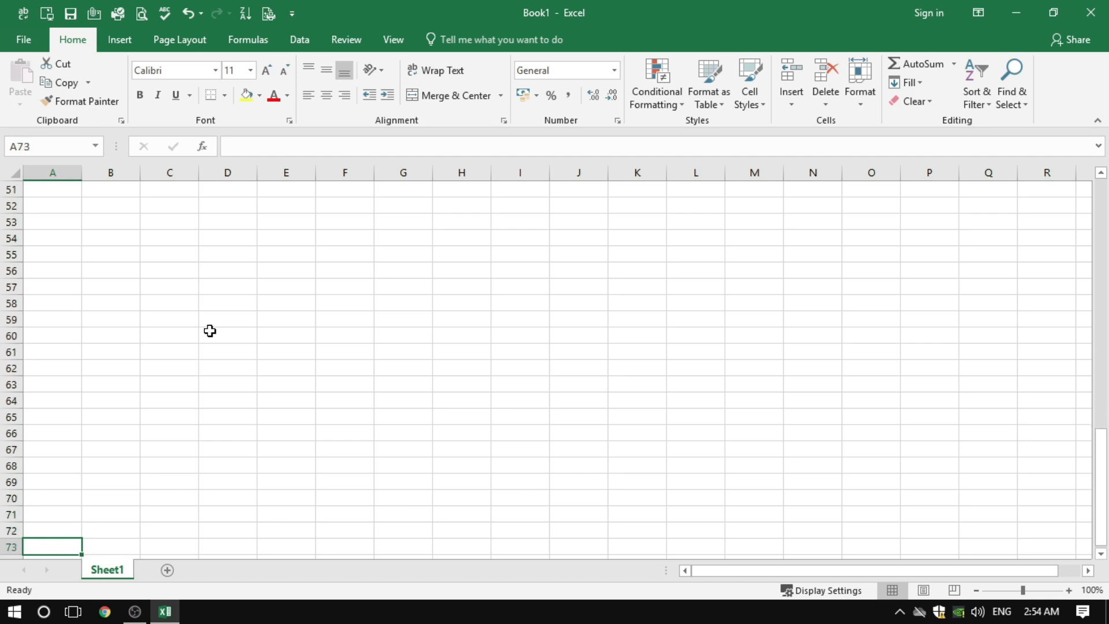
{"action": "key", "text": "Down"}
{"action": "key", "text": "Down"}
{"action": "key", "text": "Down"}
{"action": "key", "text": "Down"}
{"action": "key", "text": "Down"}
{"action": "key", "text": "Down"}
{"action": "key", "text": "Down"}
{"action": "key", "text": "Down"}
{"action": "key", "text": "Down"}
{"action": "key", "text": "Down"}
{"action": "key", "text": "Down"}
{"action": "key", "text": "Down"}
{"action": "key", "text": "Down"}
{"action": "key", "text": "Down"}
{"action": "key", "text": "Down"}
{"action": "key", "text": "Down"}
{"action": "key", "text": "Down"}
{"action": "key", "text": "Down"}
{"action": "key", "text": "Down"}
{"action": "key", "text": "Down"}
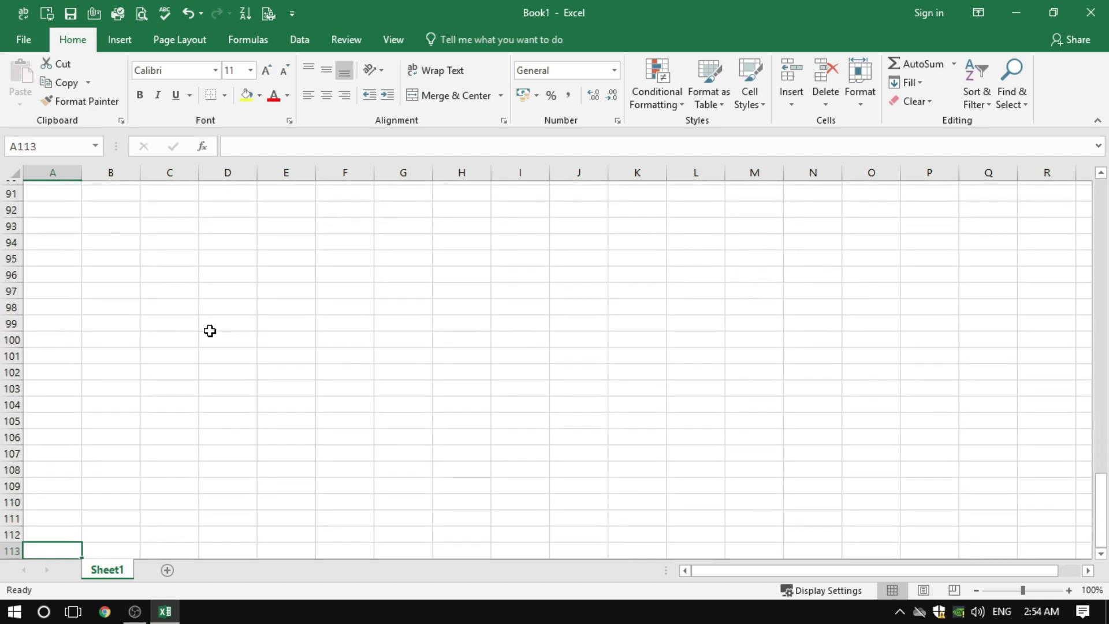
{"action": "key", "text": "Down"}
{"action": "key", "text": "Down"}
{"action": "key", "text": "Down"}
{"action": "key", "text": "Down"}
{"action": "key", "text": "Down"}
{"action": "key", "text": "Down"}
{"action": "key", "text": "Down"}
{"action": "key", "text": "Down"}
{"action": "key", "text": "Down"}
{"action": "key", "text": "Down"}
{"action": "key", "text": "Down"}
{"action": "key", "text": "Down"}
{"action": "key", "text": "Down"}
{"action": "key", "text": "Down"}
{"action": "key", "text": "Down"}
{"action": "key", "text": "Down"}
{"action": "key", "text": "Down"}
{"action": "key", "text": "Down"}
{"action": "key", "text": "Down"}
{"action": "key", "text": "Down"}
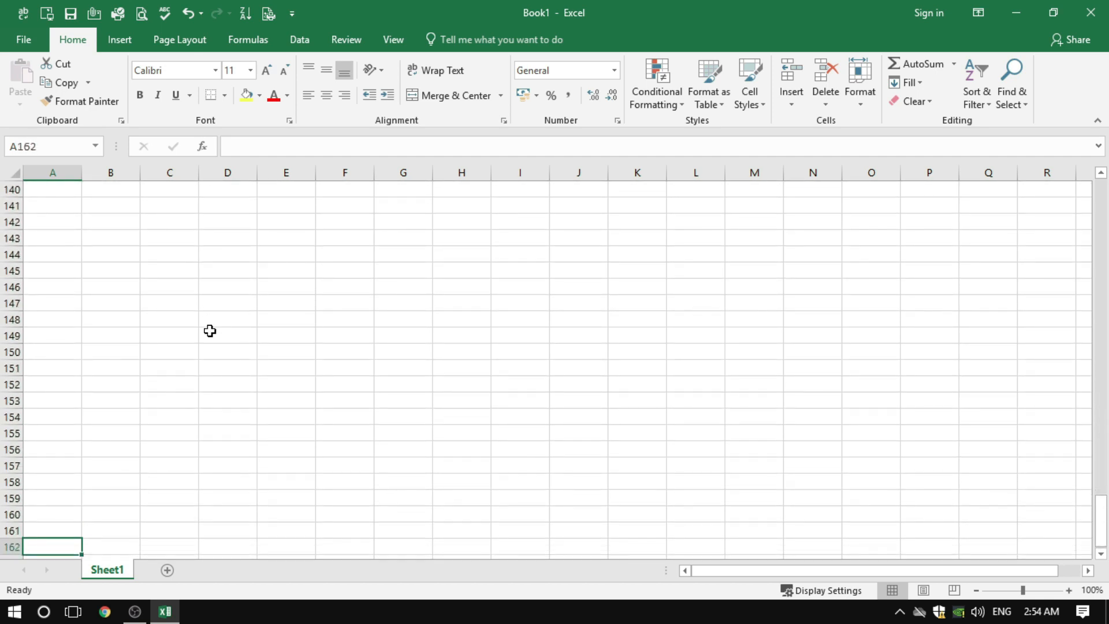
{"action": "key", "text": "Down"}
{"action": "key", "text": "Down"}
{"action": "key", "text": "Down"}
{"action": "key", "text": "Down"}
{"action": "key", "text": "Down"}
{"action": "key", "text": "Down"}
{"action": "key", "text": "Down"}
{"action": "key", "text": "Down"}
{"action": "key", "text": "Down"}
{"action": "key", "text": "Down"}
{"action": "key", "text": "Down"}
{"action": "key", "text": "Down"}
{"action": "key", "text": "Down"}
{"action": "key", "text": "Down"}
{"action": "key", "text": "Down"}
{"action": "key", "text": "Down"}
{"action": "key", "text": "Down"}
{"action": "key", "text": "Down"}
{"action": "key", "text": "Down"}
{"action": "key", "text": "Down"}
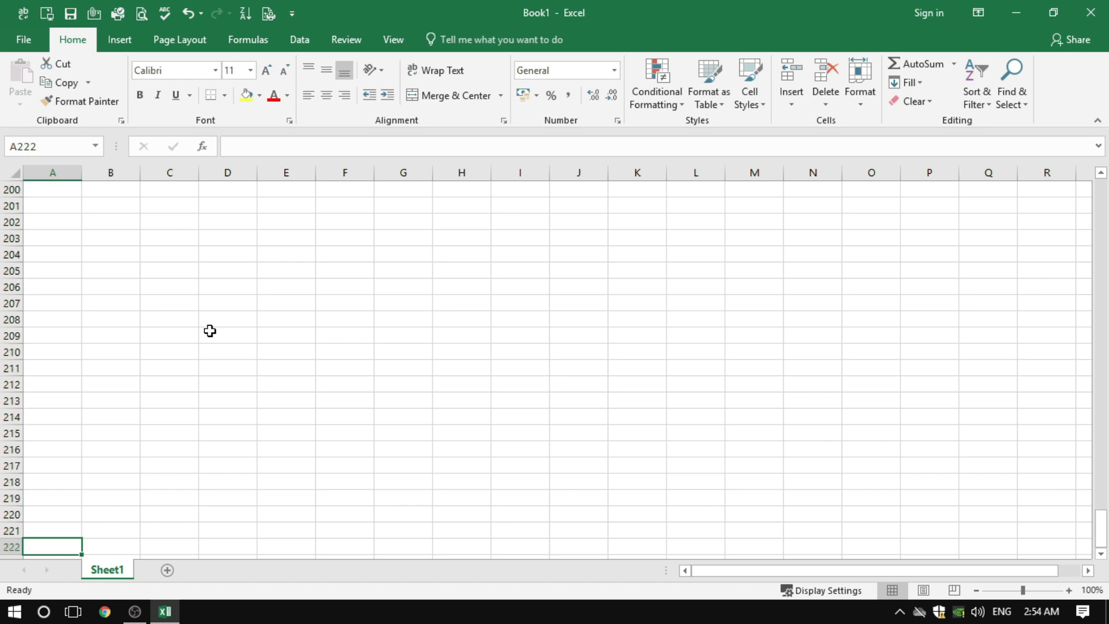
{"action": "key", "text": "Down"}
{"action": "key", "text": "Down"}
{"action": "key", "text": "Down"}
{"action": "key", "text": "Down"}
{"action": "key", "text": "Down"}
{"action": "key", "text": "Down"}
{"action": "key", "text": "Down"}
{"action": "key", "text": "Down"}
{"action": "key", "text": "Down"}
{"action": "key", "text": "Down"}
{"action": "key", "text": "Down"}
{"action": "key", "text": "Down"}
{"action": "key", "text": "Down"}
{"action": "key", "text": "Down"}
{"action": "key", "text": "Down"}
{"action": "key", "text": "Down"}
{"action": "key", "text": "Down"}
{"action": "key", "text": "Down"}
{"action": "key", "text": "Down"}
{"action": "key", "text": "Down"}
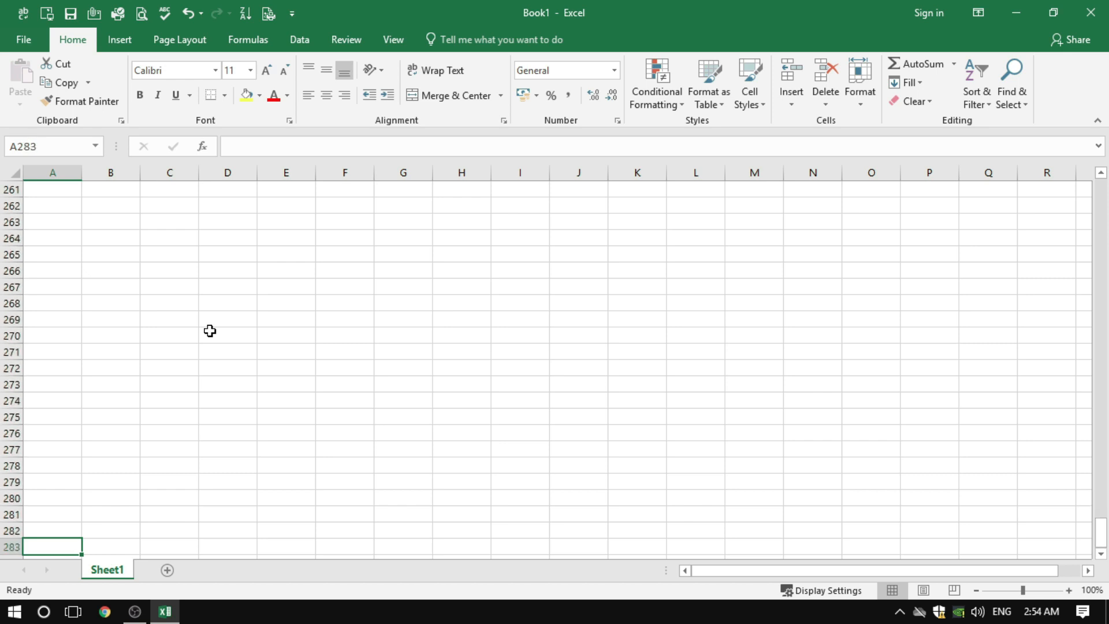
{"action": "key", "text": "Down"}
{"action": "key", "text": "Down"}
{"action": "key", "text": "Down"}
{"action": "key", "text": "Down"}
{"action": "key", "text": "Down"}
{"action": "key", "text": "Down"}
{"action": "key", "text": "Down"}
{"action": "key", "text": "Down"}
{"action": "key", "text": "Down"}
{"action": "key", "text": "Down"}
{"action": "key", "text": "Down"}
{"action": "key", "text": "Down"}
{"action": "key", "text": "Down"}
{"action": "key", "text": "Down"}
{"action": "key", "text": "Down"}
{"action": "key", "text": "Down"}
{"action": "key", "text": "Down"}
{"action": "key", "text": "Down"}
{"action": "key", "text": "Down"}
{"action": "key", "text": "Down"}
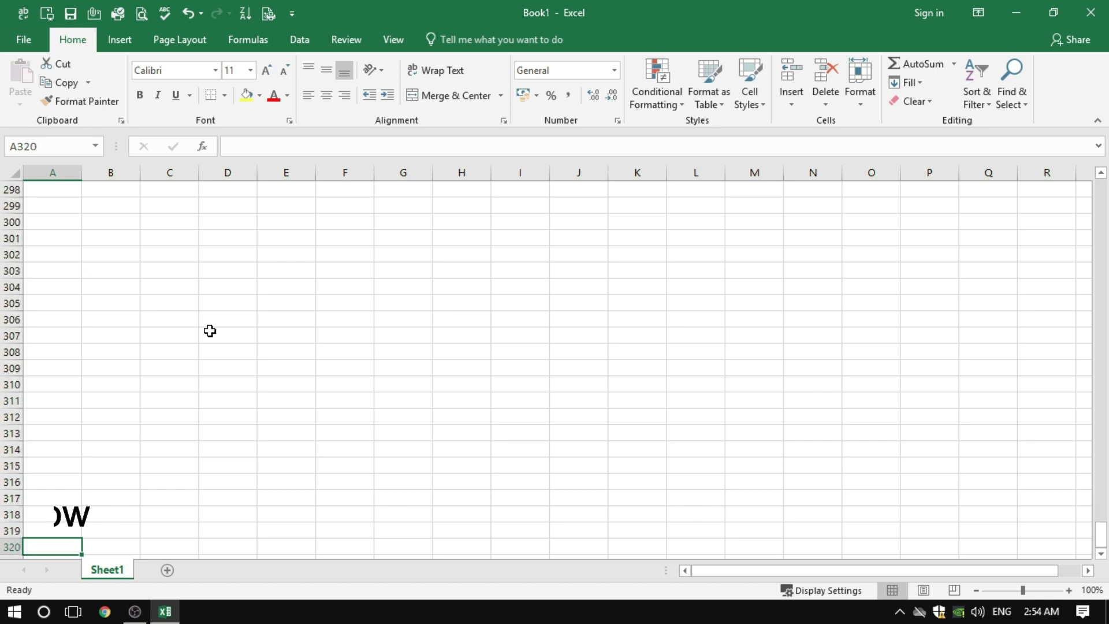
Jump to the last row of column A, cell A1048576, and back to A1
{"action": "key", "text": "ctrl+Down"}
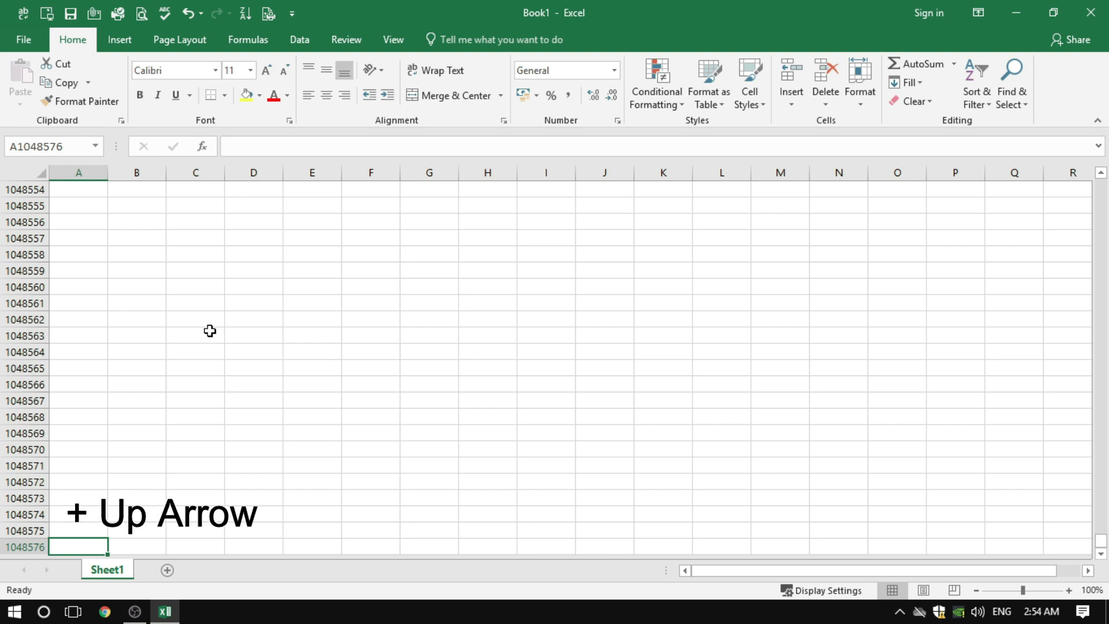
{"action": "key", "text": "ctrl+Up"}
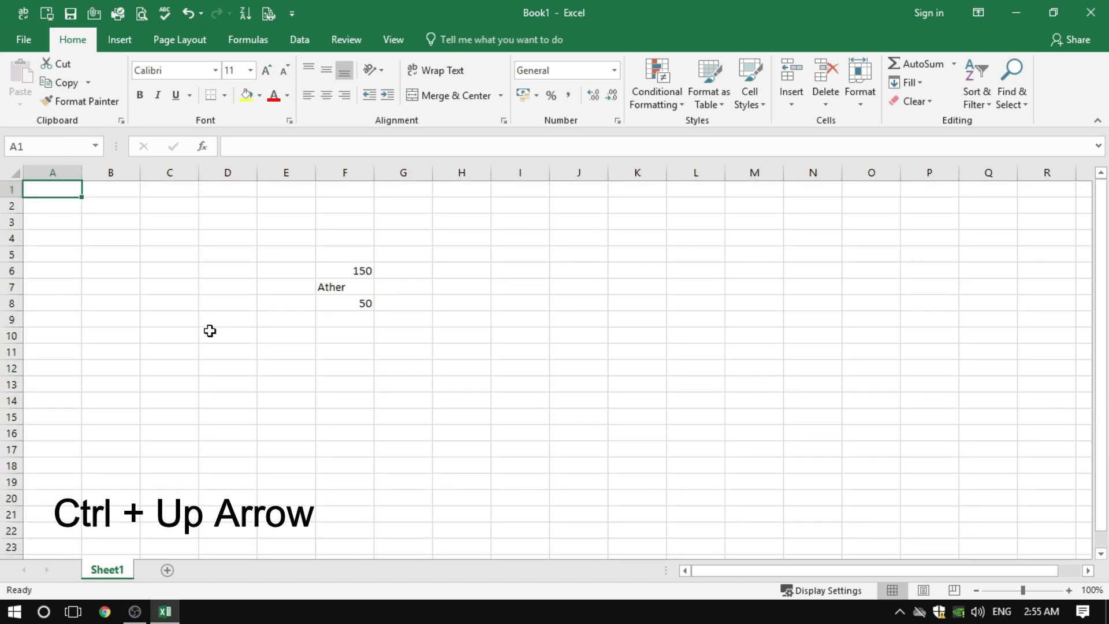
Move along row 1 cell by cell from A1 to column AM
{"action": "key", "text": "Right"}
{"action": "key", "text": "Right"}
{"action": "key", "text": "Right"}
{"action": "key", "text": "Right"}
{"action": "key", "text": "Right"}
{"action": "key", "text": "Right"}
{"action": "key", "text": "Right"}
{"action": "key", "text": "Right"}
{"action": "key", "text": "Right"}
{"action": "key", "text": "Right"}
{"action": "key", "text": "Right"}
{"action": "key", "text": "Right"}
{"action": "key", "text": "Right"}
{"action": "key", "text": "Right"}
{"action": "key", "text": "Right"}
{"action": "key", "text": "Right"}
{"action": "key", "text": "Right"}
{"action": "key", "text": "Right"}
{"action": "key", "text": "Right"}
{"action": "key", "text": "Right"}
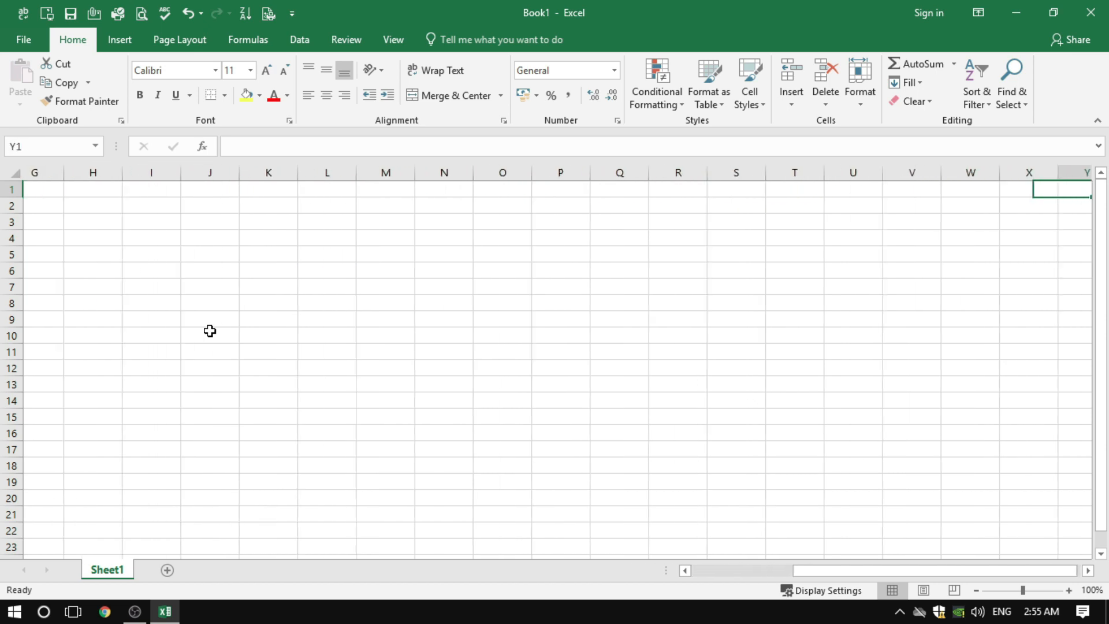
{"action": "key", "text": "Right"}
{"action": "key", "text": "Right"}
{"action": "key", "text": "Right"}
{"action": "key", "text": "Right"}
{"action": "key", "text": "Right"}
{"action": "key", "text": "Right"}
{"action": "key", "text": "Right"}
{"action": "key", "text": "Right"}
{"action": "key", "text": "Right"}
{"action": "key", "text": "Right"}
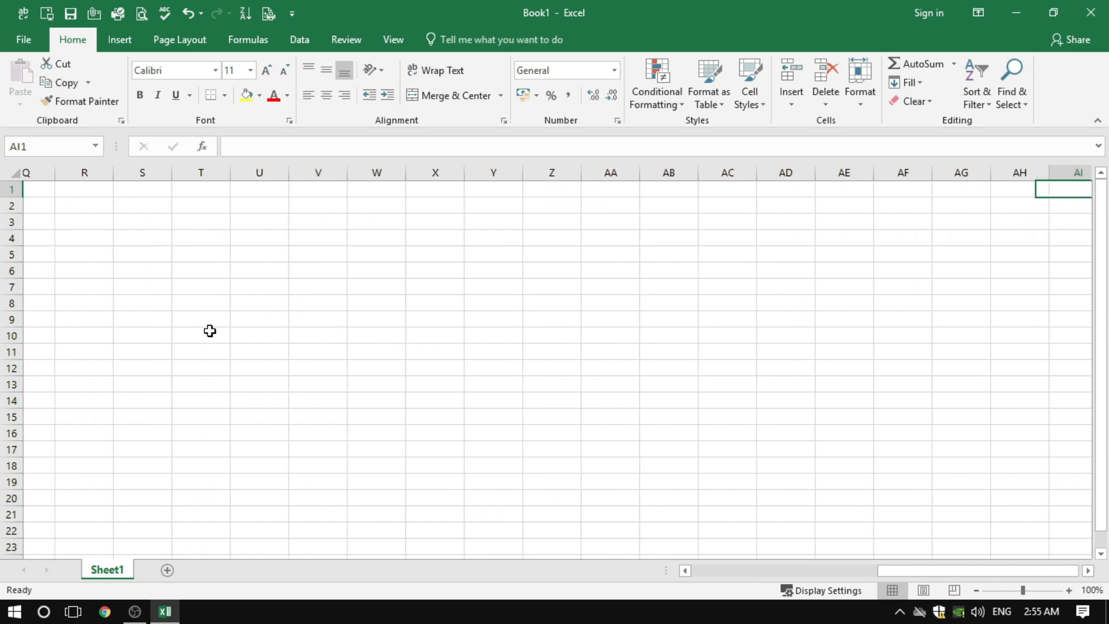
{"action": "key", "text": "Right"}
{"action": "key", "text": "Right"}
{"action": "key", "text": "Right"}
{"action": "key", "text": "Right"}
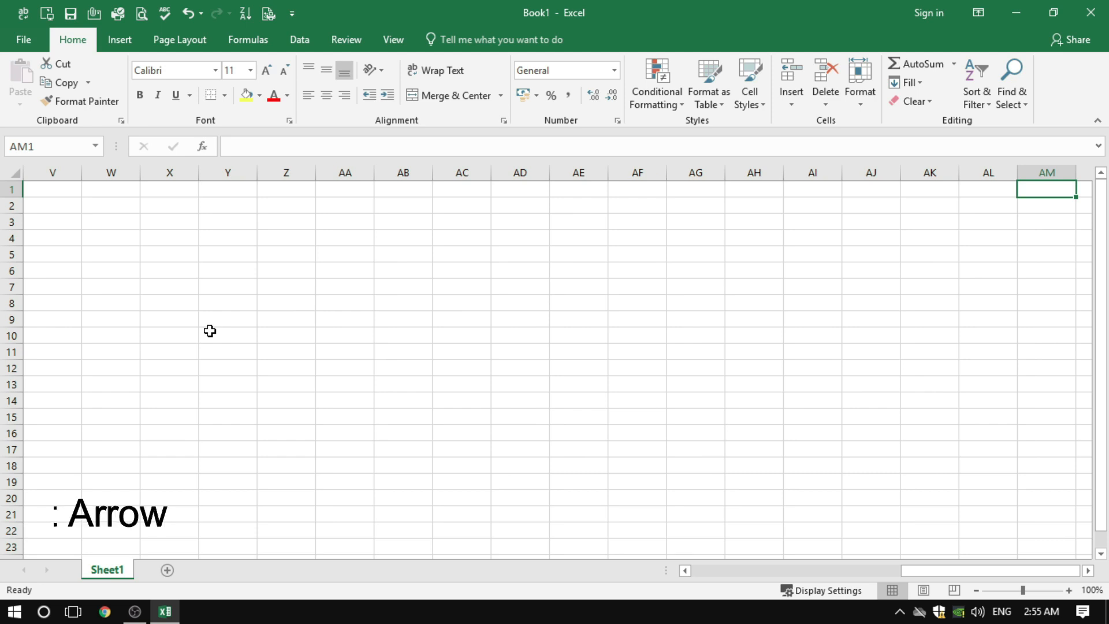
Jump to the last column of row 1, select the whole column XFD, and return to cell A1
{"action": "key", "text": "ctrl+Right"}
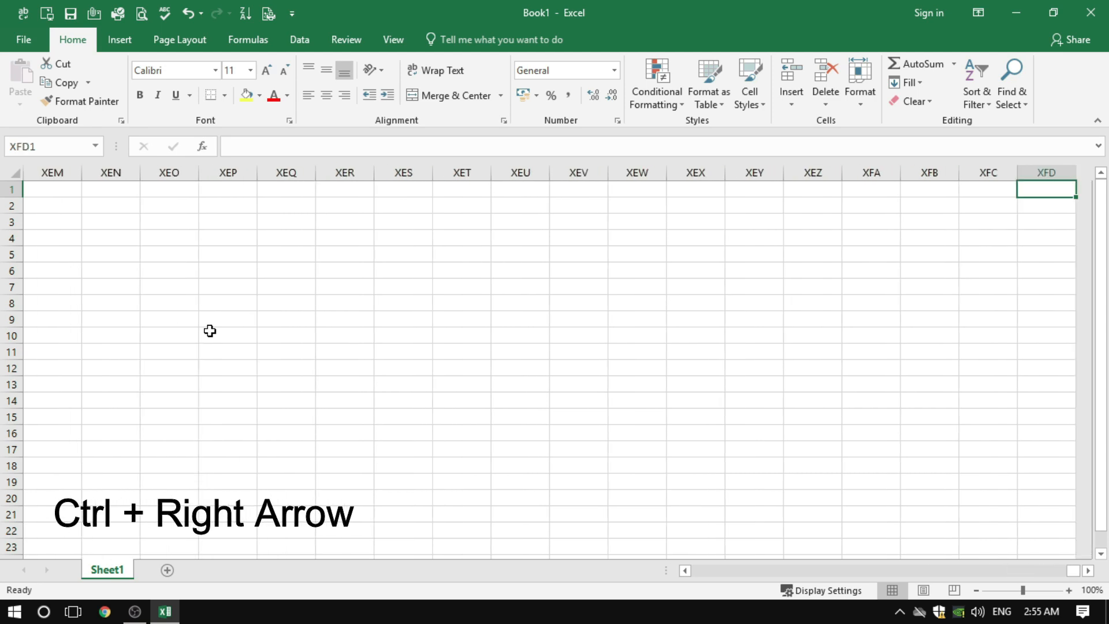
{"action": "left_click", "coordinate": [1045, 173]}
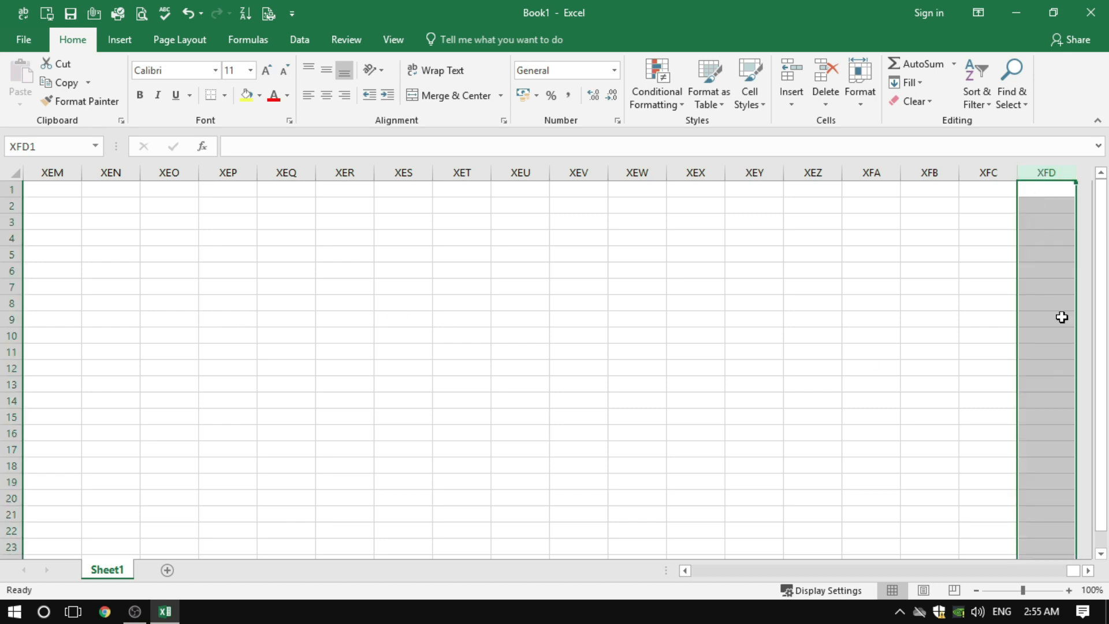
{"action": "left_click", "coordinate": [899, 192]}
{"action": "key", "text": "ctrl+Home"}
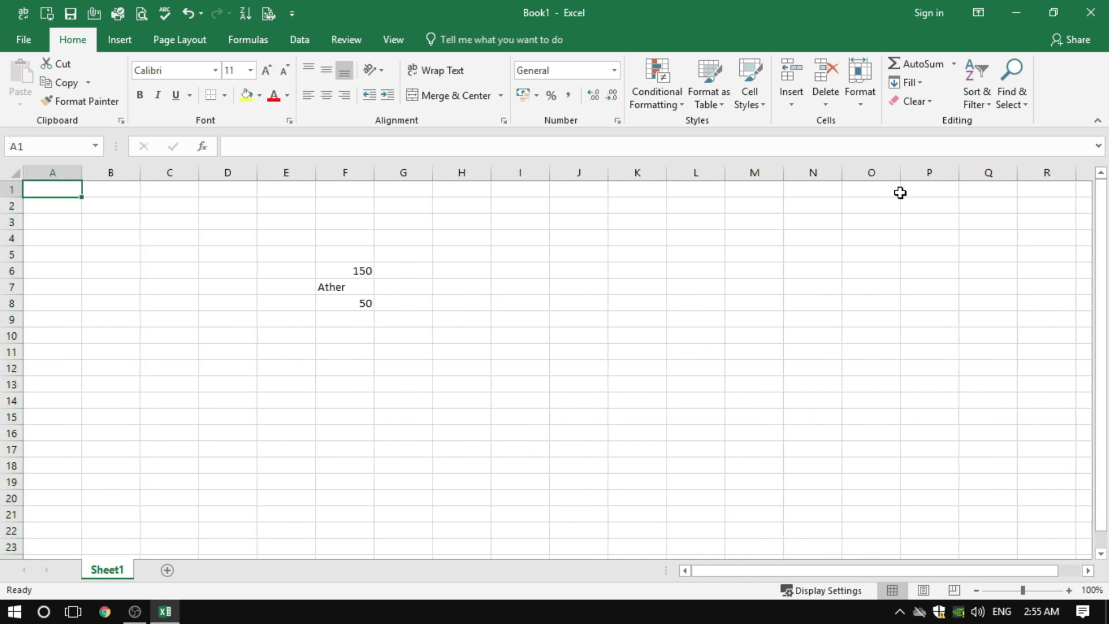
Revisit the worksheet's last row, 1048576, from cell A1 and return to A1
{"action": "key", "text": "ctrl+Down"}
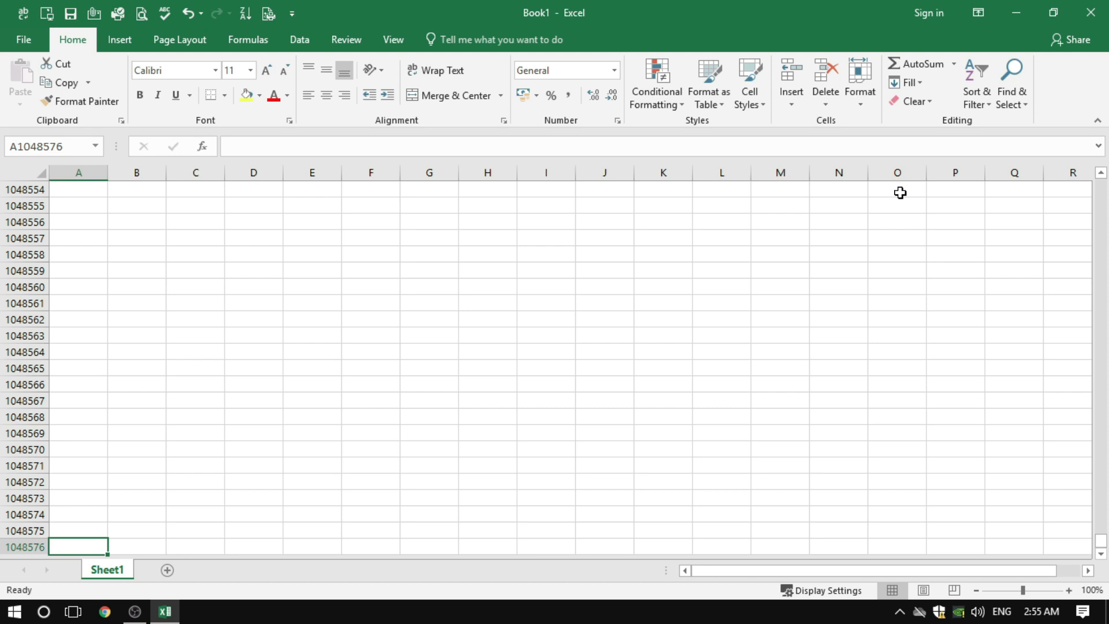
{"action": "key", "text": "ctrl+Home"}
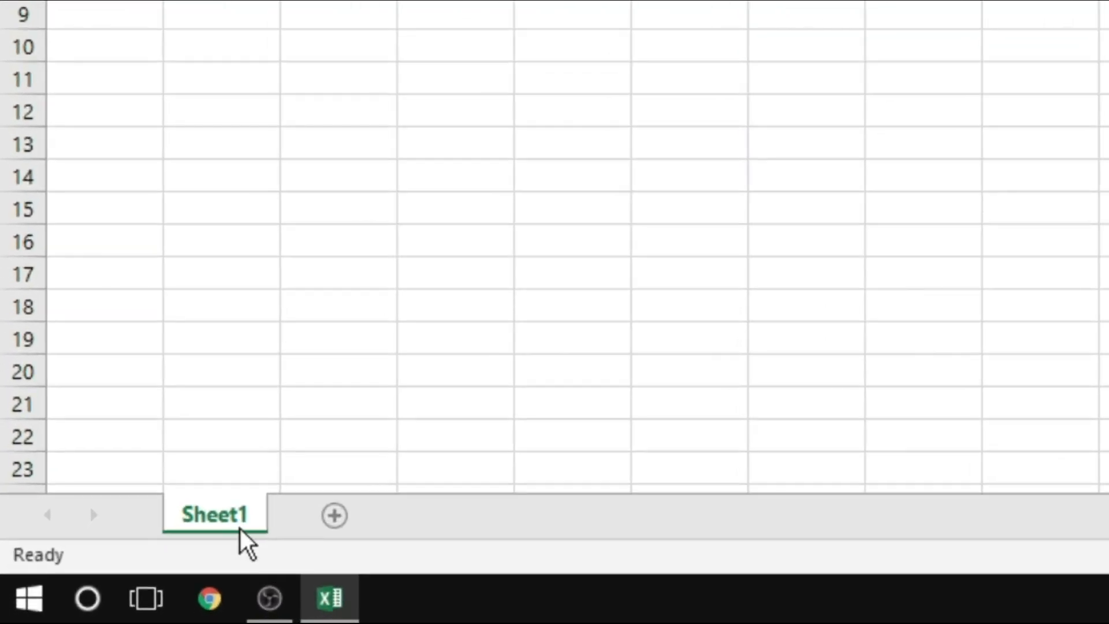
Add four new worksheets, Sheet2 to Sheet5, after Sheet1
{"action": "left_click", "coordinate": [331, 516]}
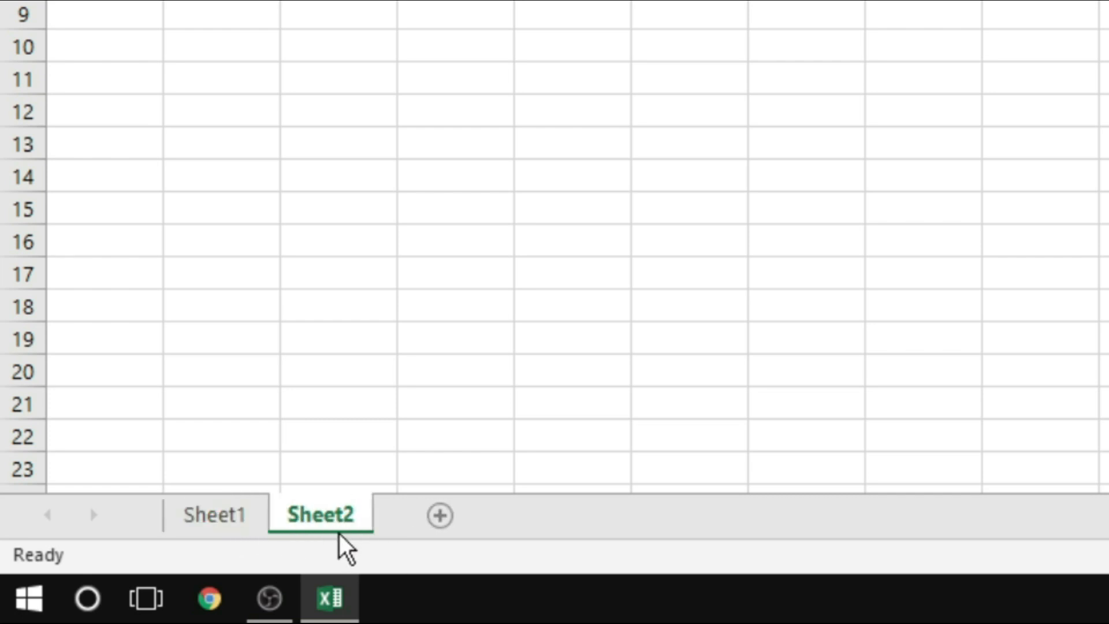
{"action": "left_click", "coordinate": [441, 515]}
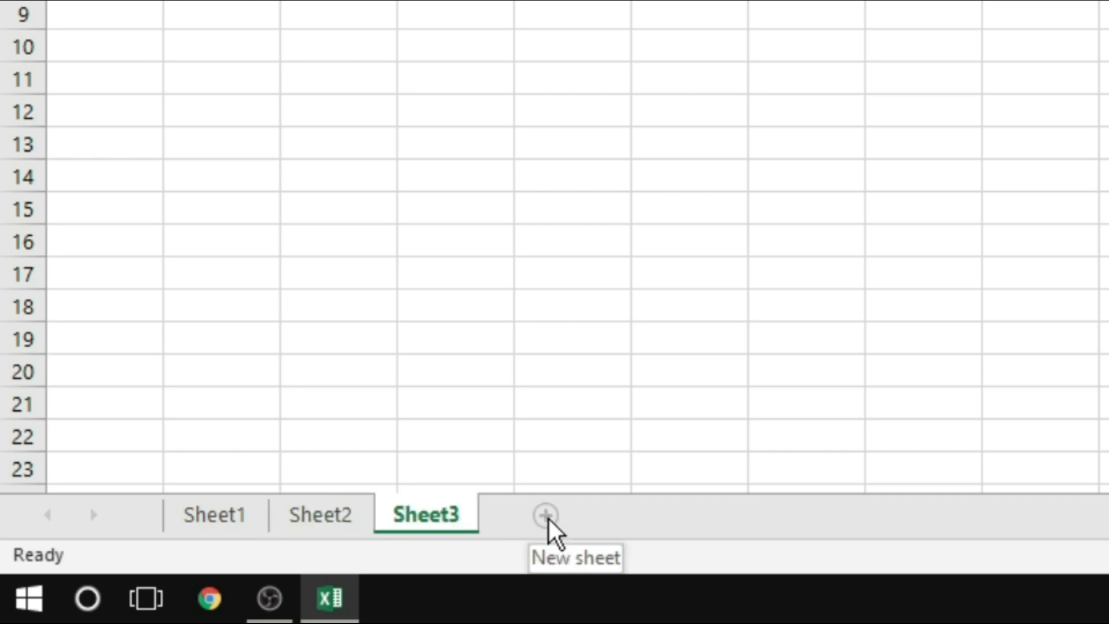
{"action": "left_click", "coordinate": [546, 517]}
{"action": "left_click", "coordinate": [645, 519]}
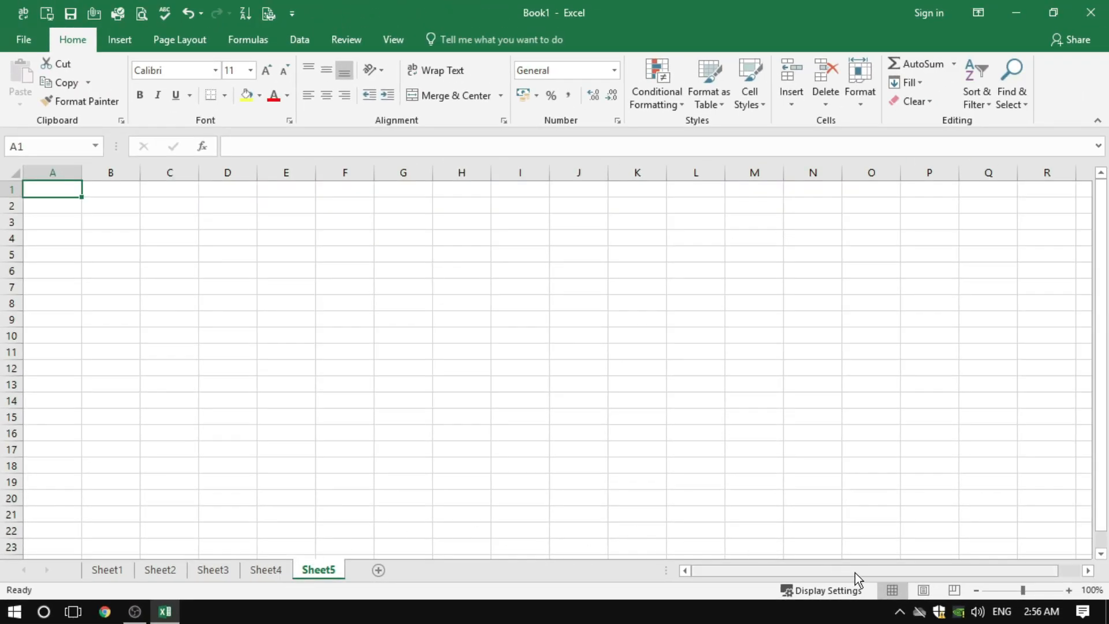
Scroll Sheet5 horizontally and vertically with the scroll bars, and select a cell in column J farther down the sheet
{"action": "left_click_drag", "start_coordinate": [858, 573], "coordinate": [884, 569]}
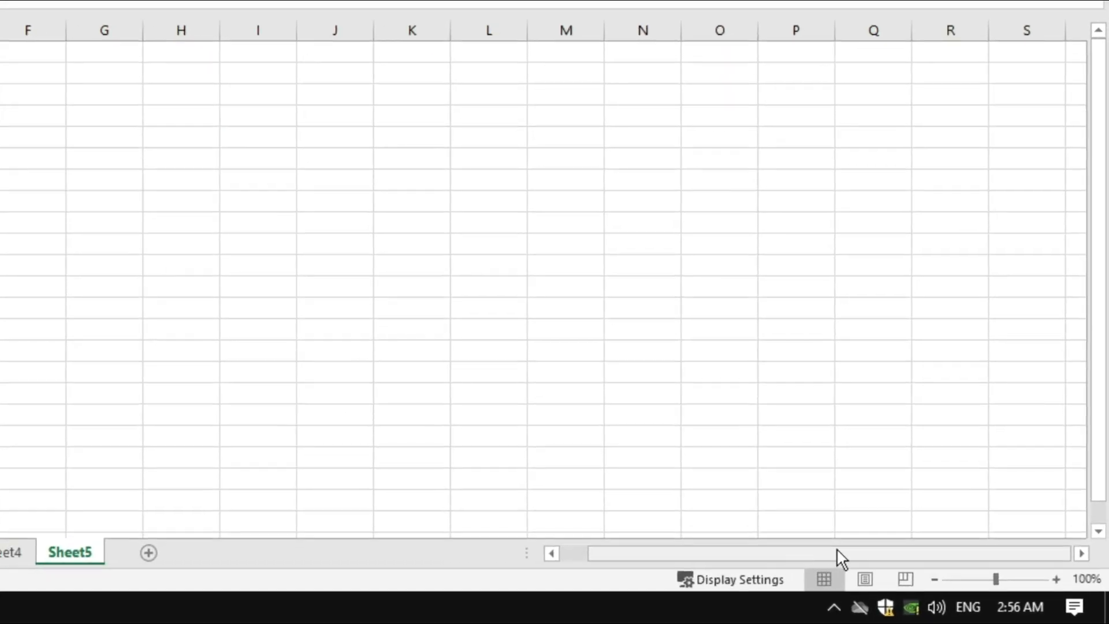
{"action": "mouse_move", "coordinate": [1103, 243]}
{"action": "left_mouse_down"}
{"action": "mouse_move", "coordinate": [1102, 231]}
{"action": "mouse_move", "coordinate": [1103, 277]}
{"action": "left_mouse_up"}
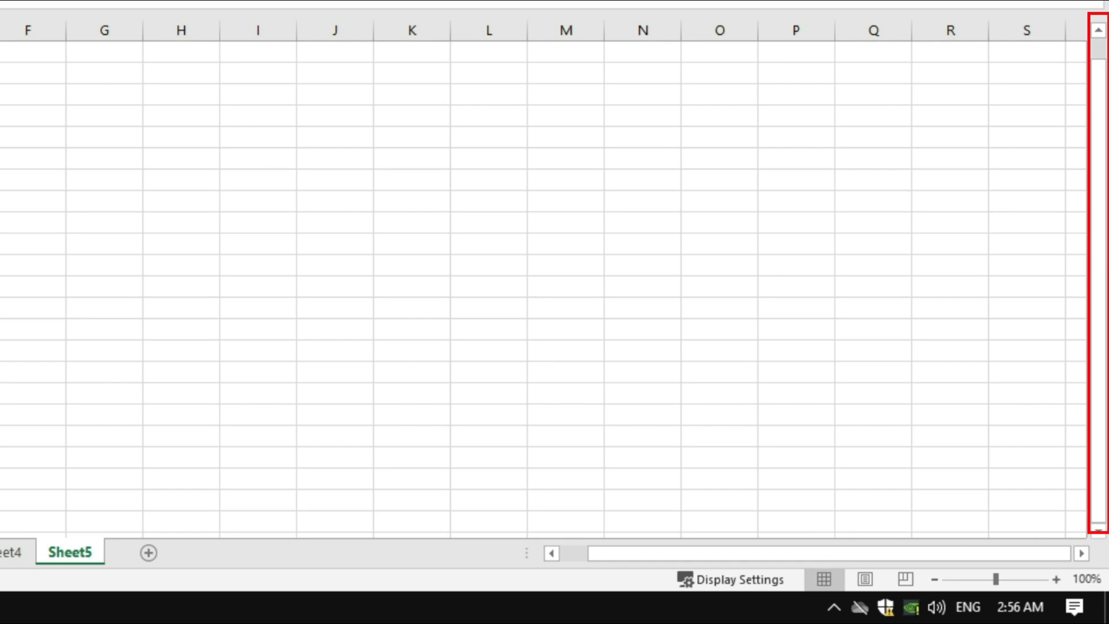
{"action": "scroll", "coordinate": [1104, 280], "scroll_direction": "down", "scroll_amount": 2}
{"action": "scroll", "coordinate": [1104, 280], "scroll_direction": "down", "scroll_amount": 5}
{"action": "left_click", "coordinate": [20, 411]}
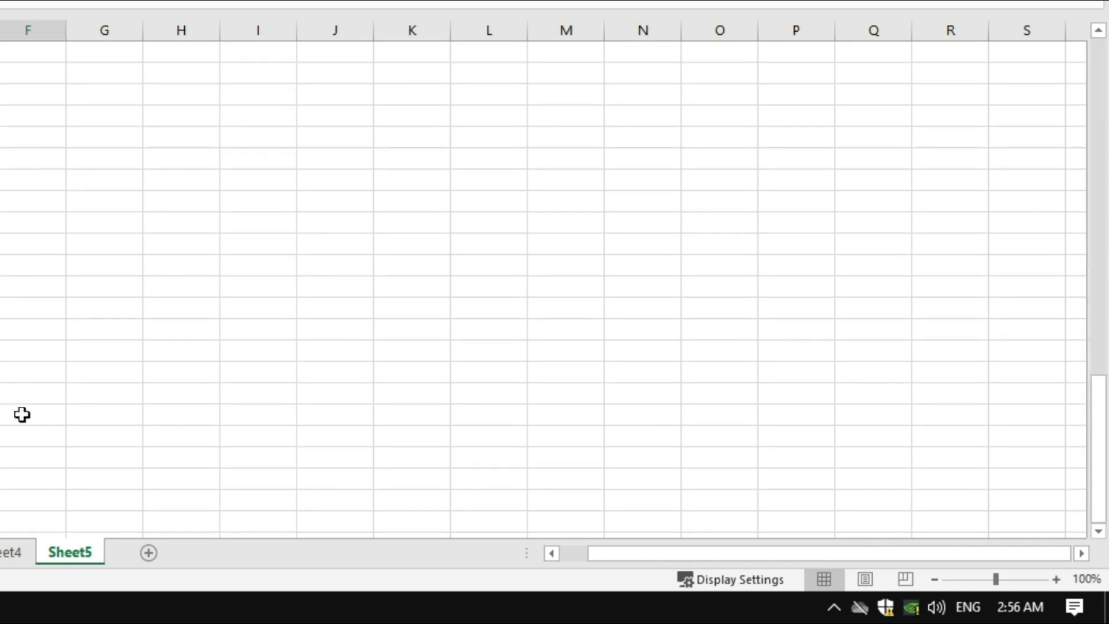
{"action": "left_click", "coordinate": [360, 332]}
{"action": "key", "text": "Up"}
{"action": "key", "text": "Up"}
{"action": "key", "text": "Up"}
{"action": "key", "text": "Up"}
{"action": "key", "text": "Up"}
{"action": "key", "text": "Up"}
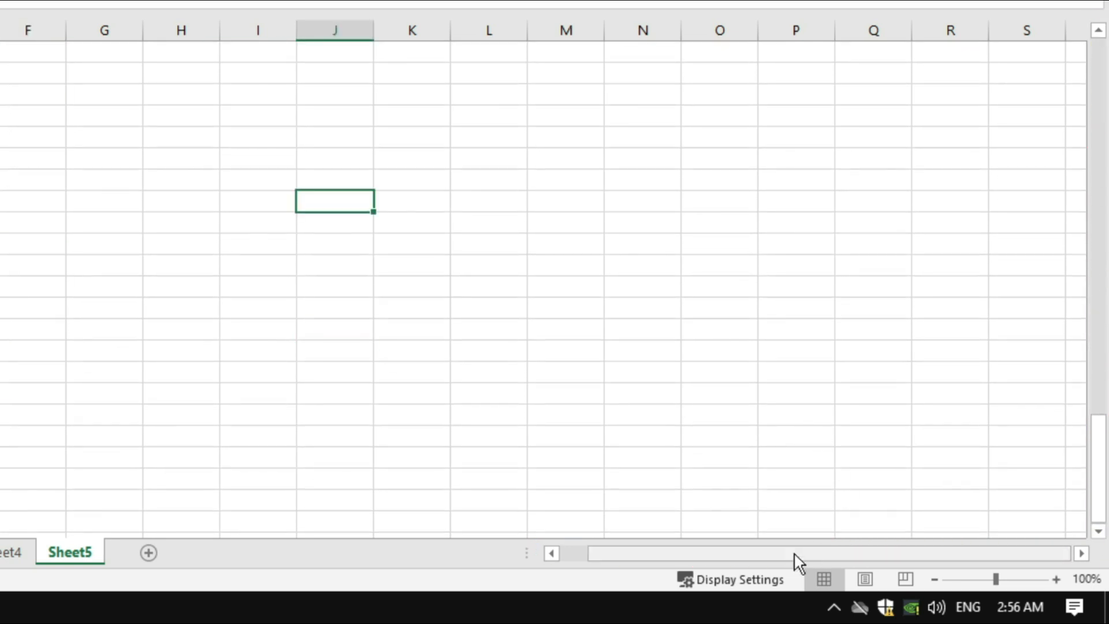
Scroll Sheet5 across to column AE, select cell Z101, and scroll back toward column A and the upper rows
{"action": "left_click", "coordinate": [1083, 553]}
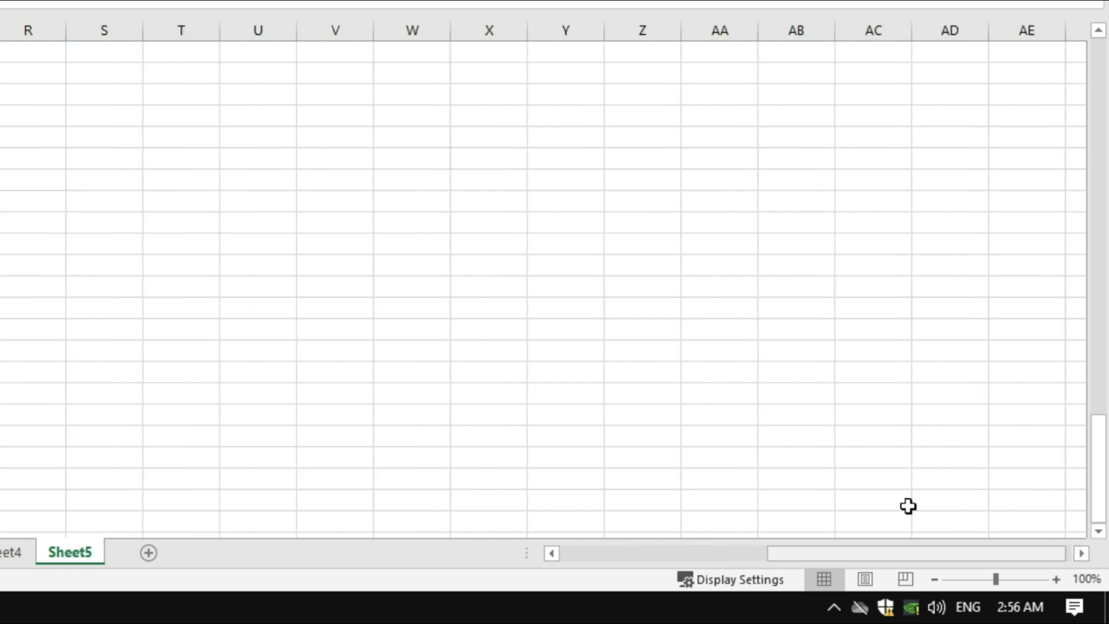
{"action": "left_click", "coordinate": [616, 491]}
{"action": "left_click_drag", "start_coordinate": [954, 557], "coordinate": [697, 557]}
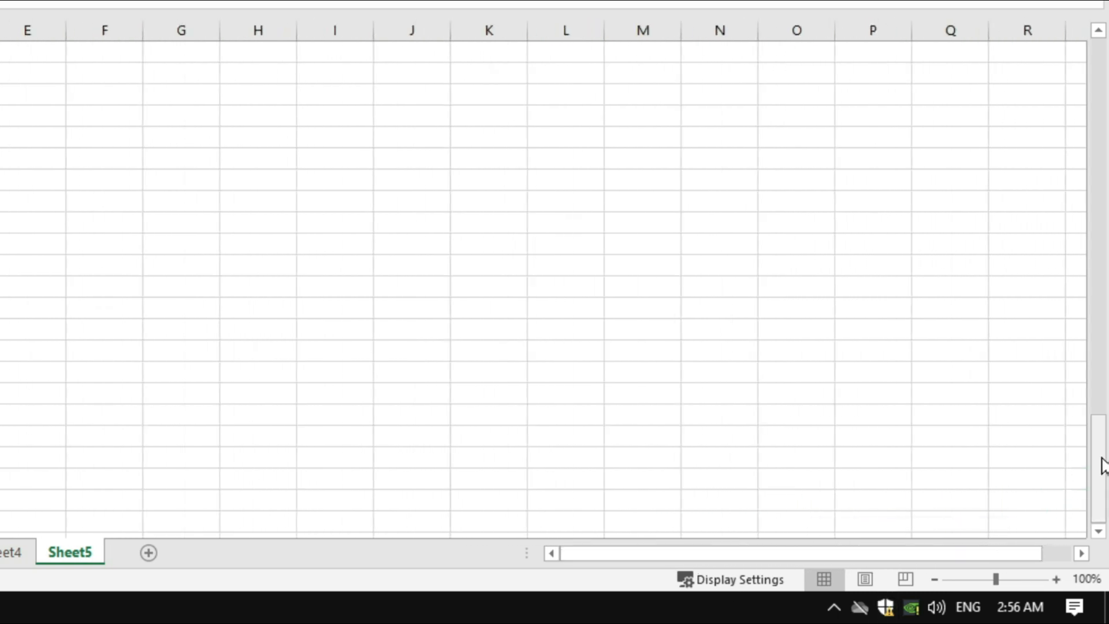
{"action": "left_click_drag", "start_coordinate": [1100, 478], "coordinate": [1097, 279]}
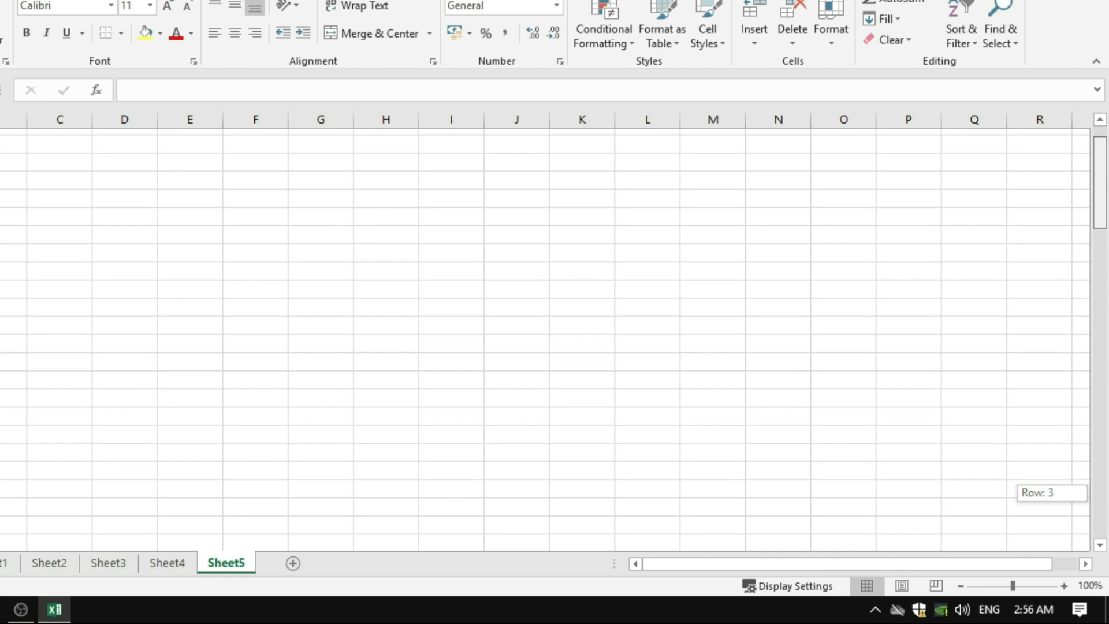
{"action": "mouse_move", "coordinate": [1105, 180]}
{"action": "left_mouse_down"}
{"action": "mouse_move", "coordinate": [1105, 406]}
{"action": "mouse_move", "coordinate": [1105, 166]}
{"action": "left_mouse_up"}
{"action": "left_click_drag", "start_coordinate": [1105, 219], "coordinate": [1100, 321]}
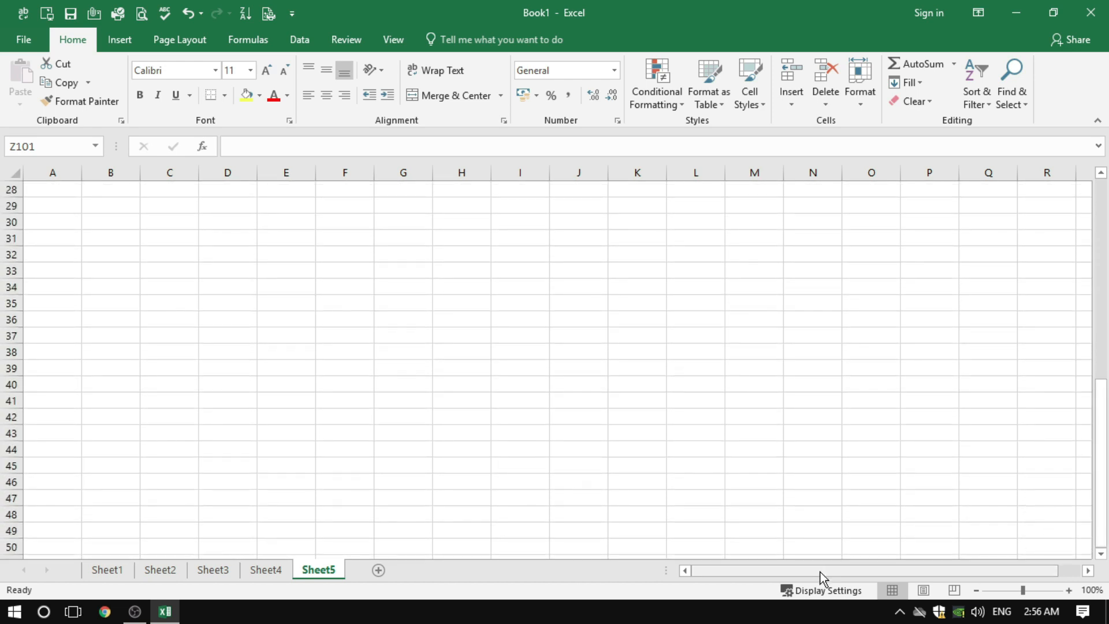
{"action": "left_click_drag", "start_coordinate": [820, 571], "coordinate": [881, 576]}
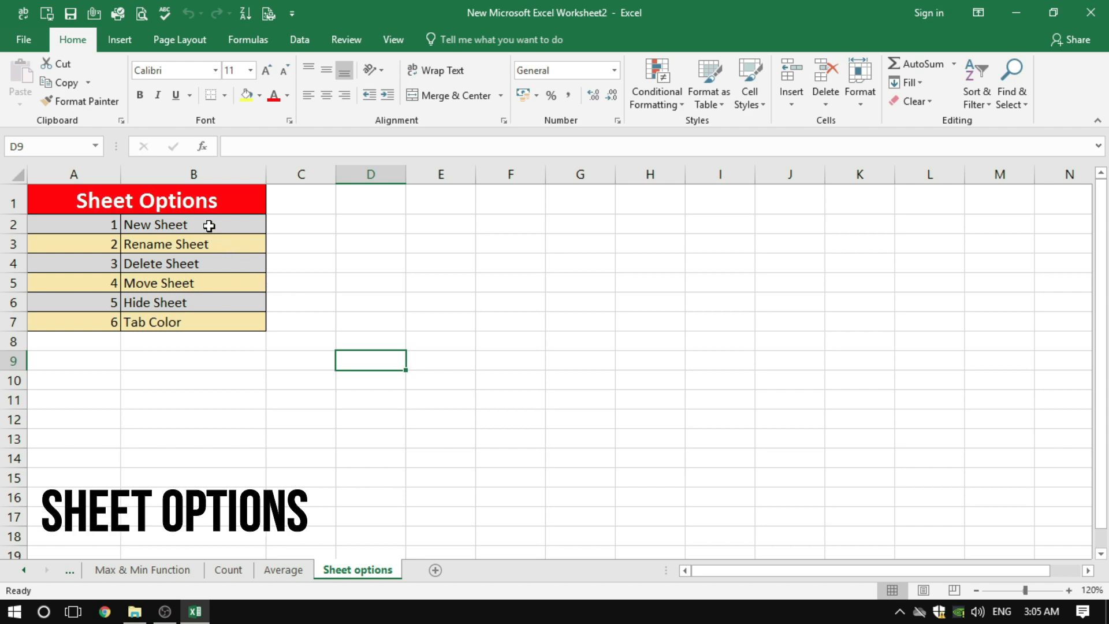
Change the font color of the New Sheet entry in cell B2 to red
{"action": "left_click", "coordinate": [163, 225]}
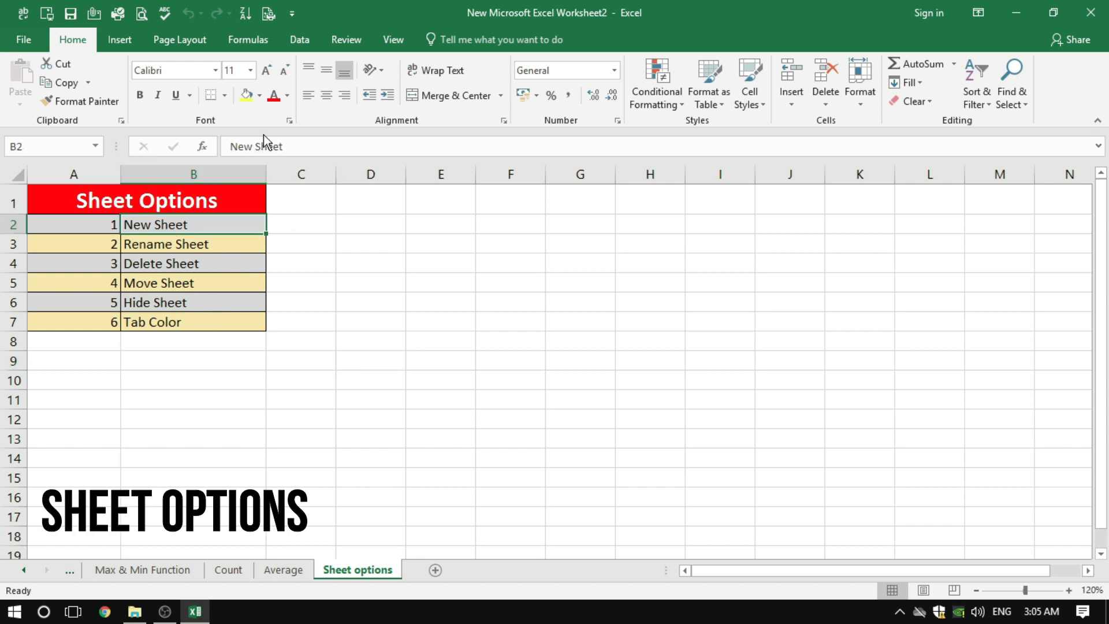
{"action": "left_click", "coordinate": [273, 95]}
{"action": "left_click", "coordinate": [461, 300]}
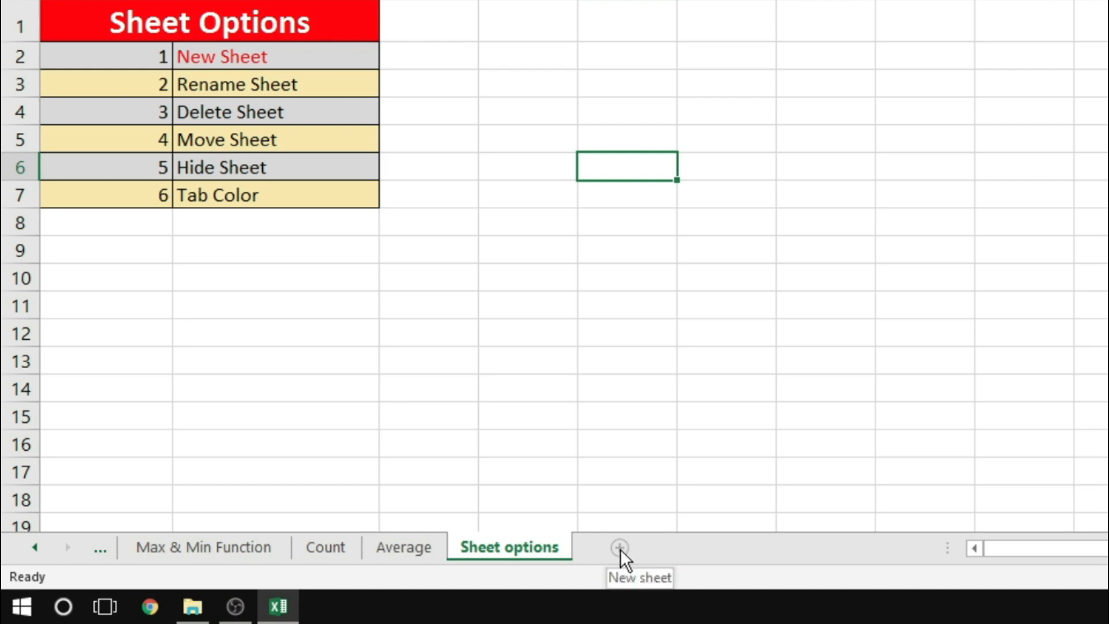
Add a new worksheet after Sheet options, and insert another worksheet before that new sheet
{"action": "left_click", "coordinate": [621, 548]}
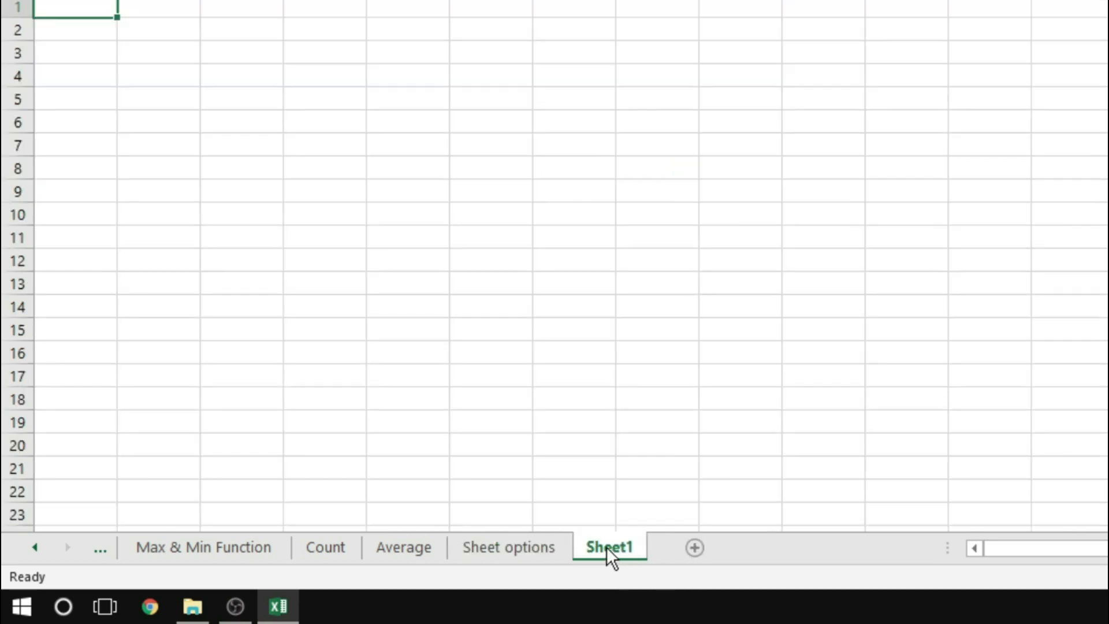
{"action": "right_click", "coordinate": [606, 546]}
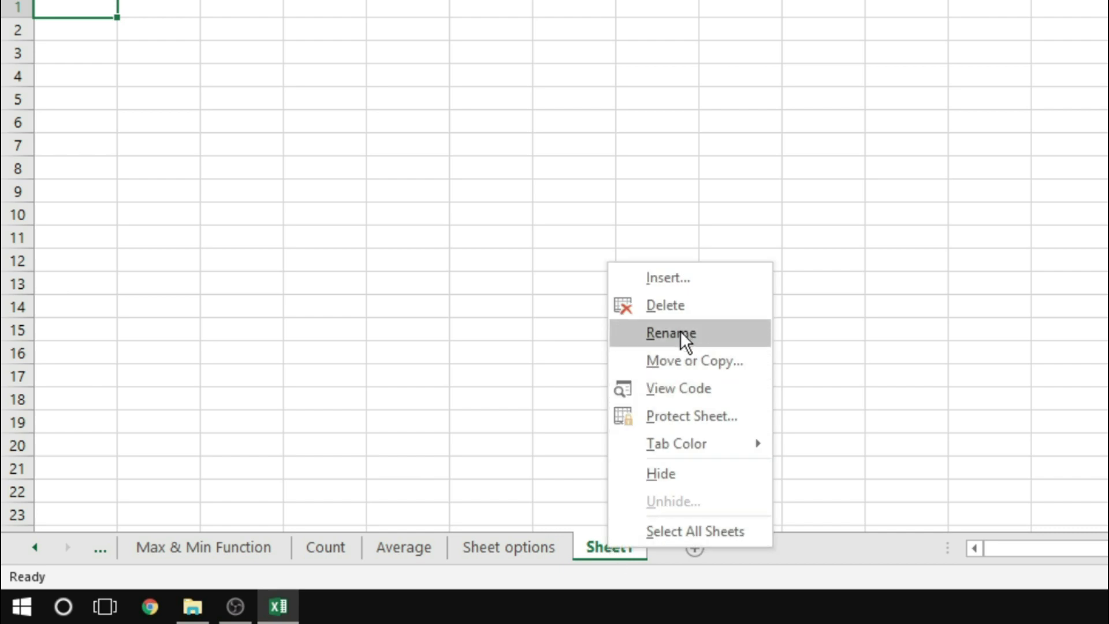
{"action": "left_click", "coordinate": [668, 278]}
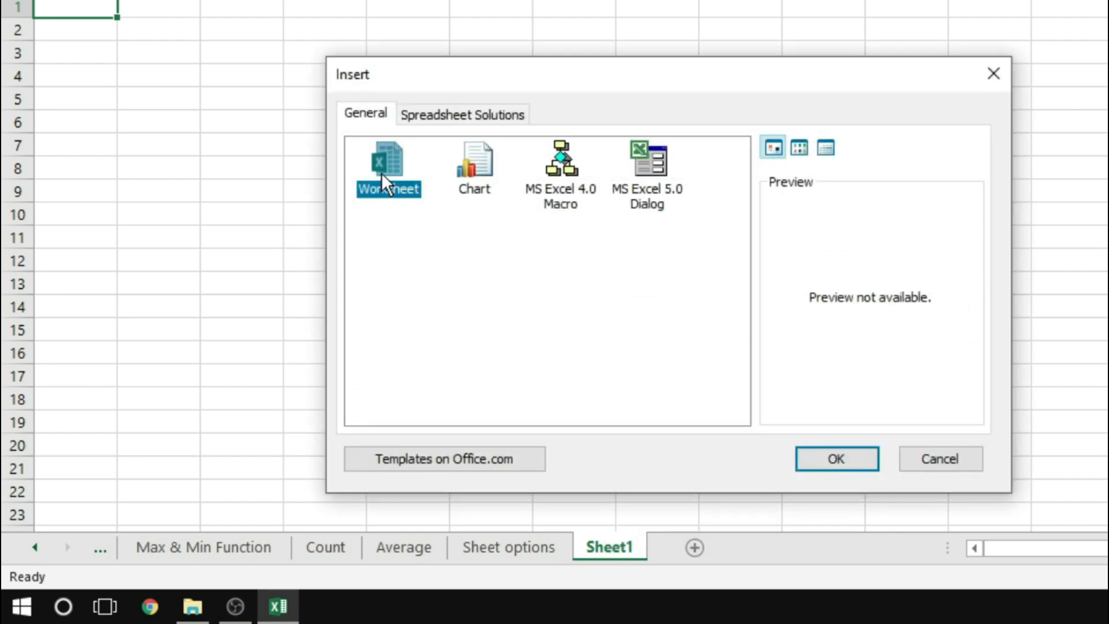
{"action": "left_click", "coordinate": [844, 463]}
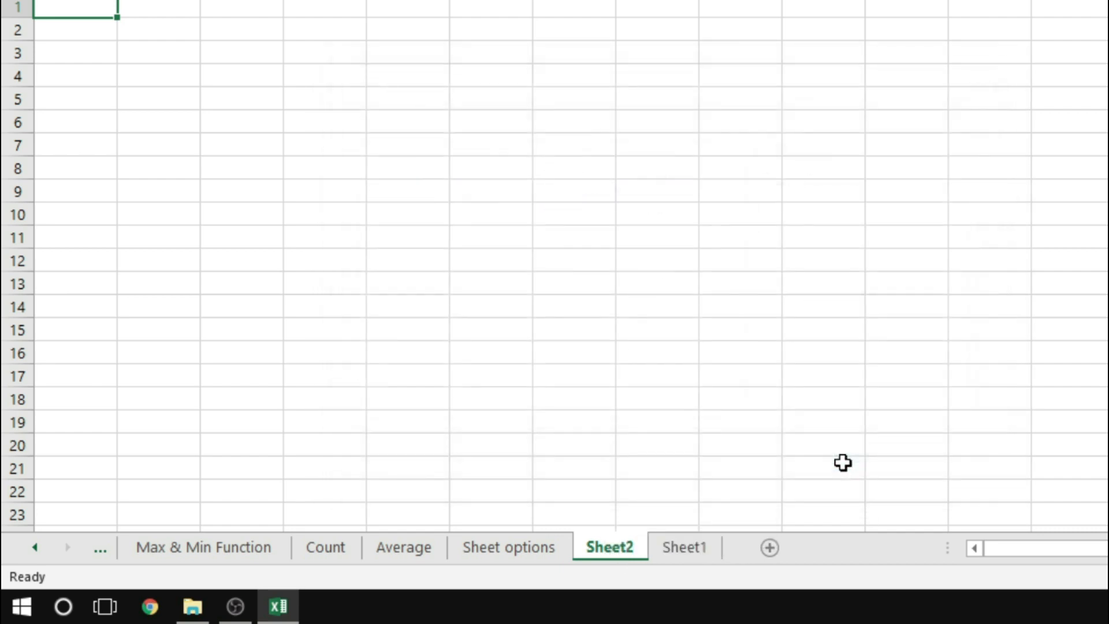
Insert two more worksheets one after another, directly after the Sheet options sheet and before Sheet2
{"action": "left_click", "coordinate": [687, 549]}
{"action": "left_click", "coordinate": [614, 547]}
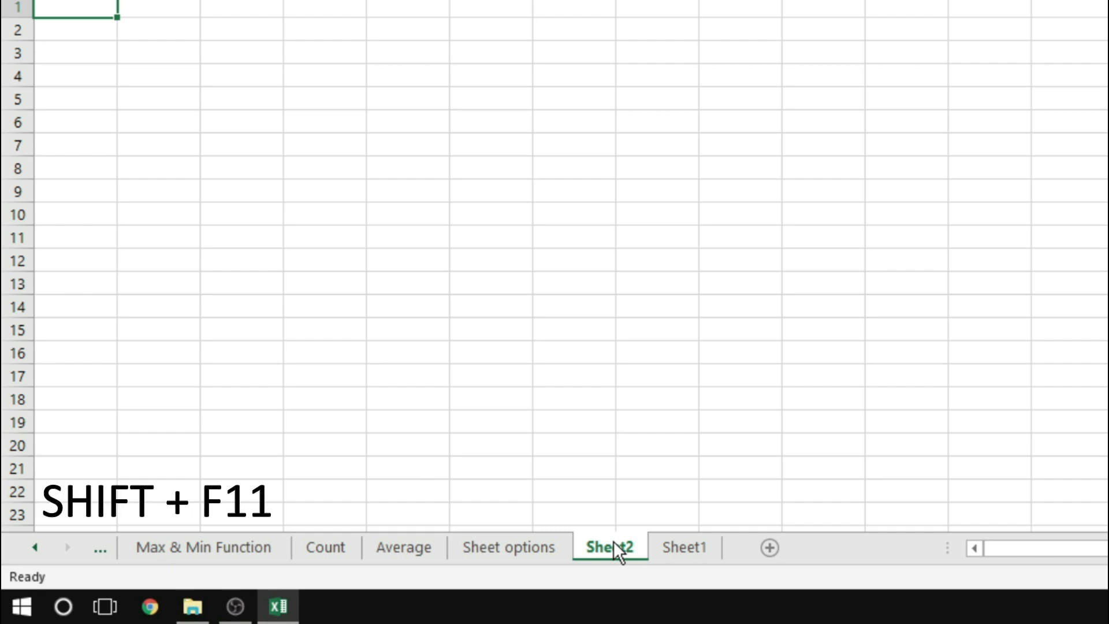
{"action": "key", "text": "shift+F11"}
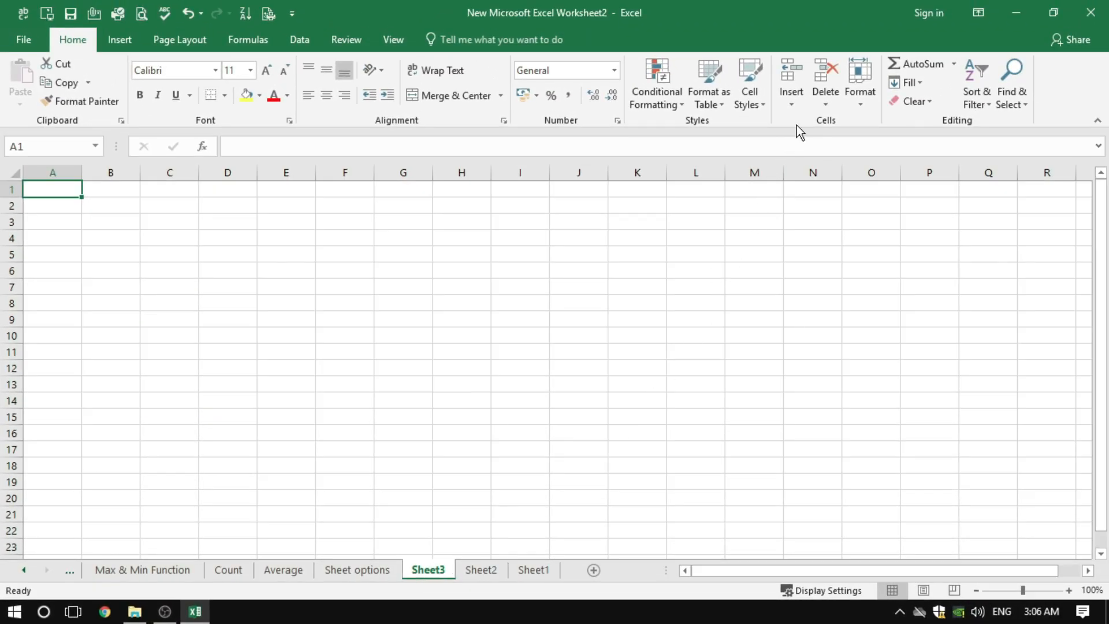
{"action": "left_click", "coordinate": [791, 102]}
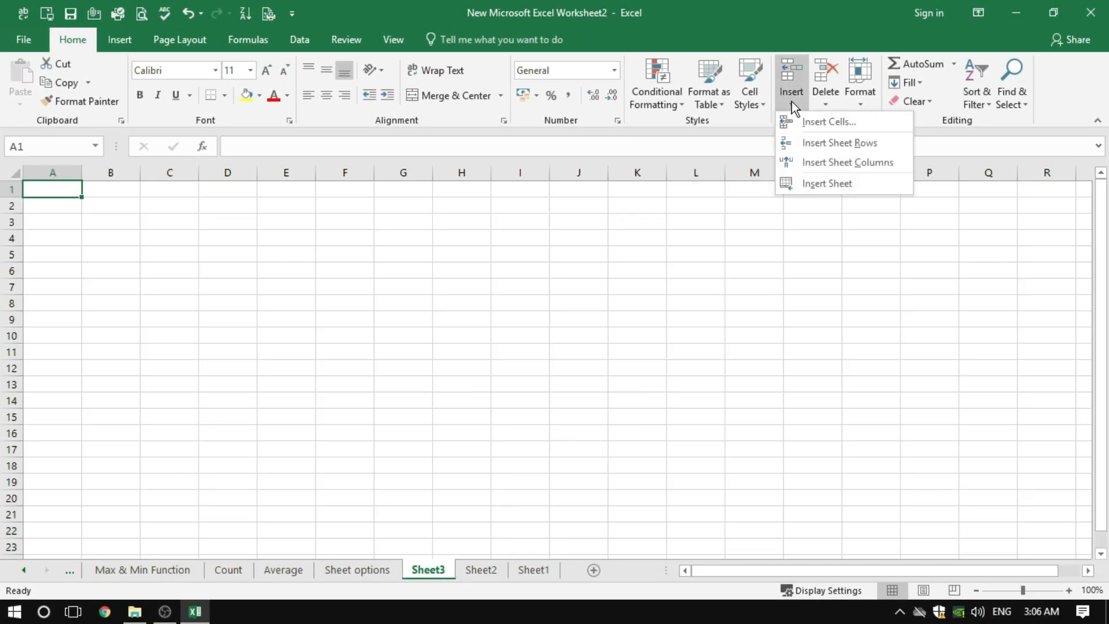
{"action": "left_click", "coordinate": [824, 186]}
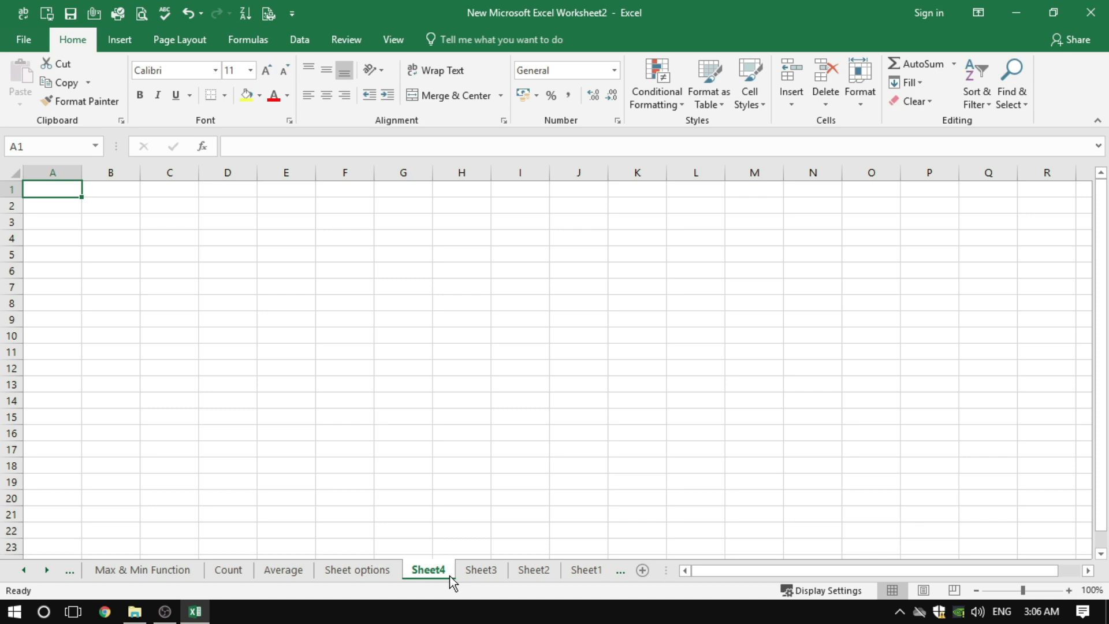
Select the Rename Sheet entry in the Sheet Options list and rename Sheet4 as iica
{"action": "left_click", "coordinate": [366, 570]}
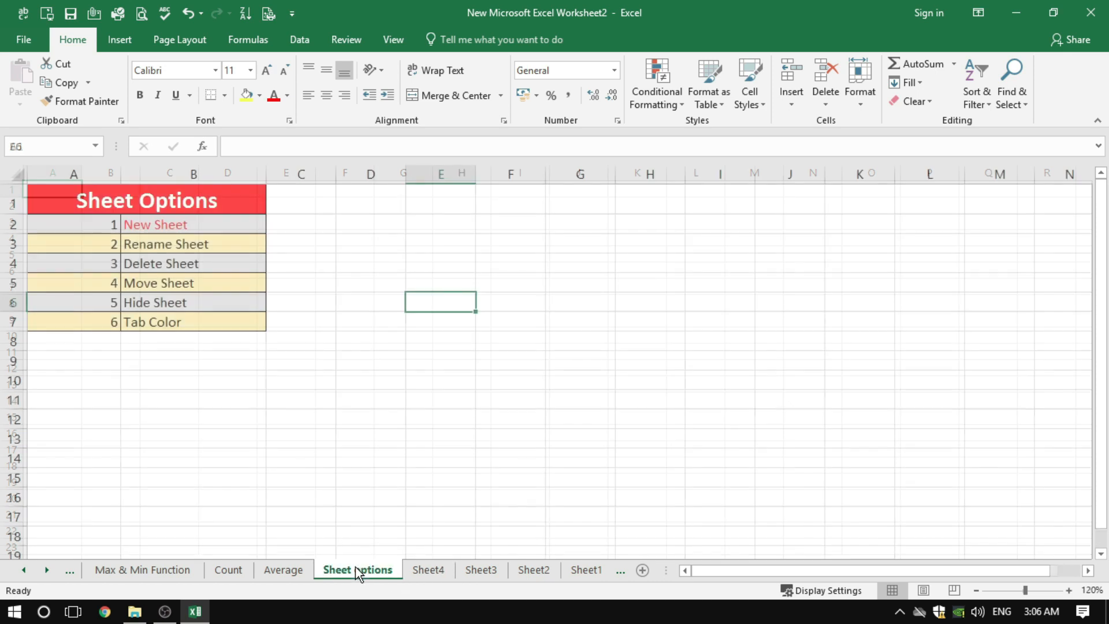
{"action": "left_click", "coordinate": [174, 247]}
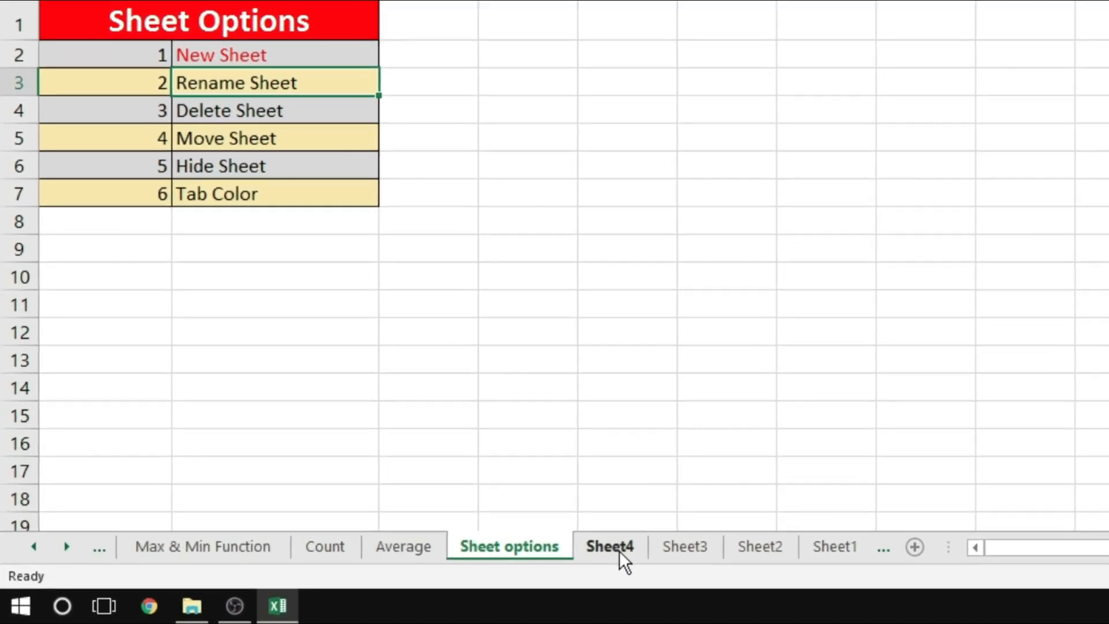
{"action": "left_click", "coordinate": [434, 571]}
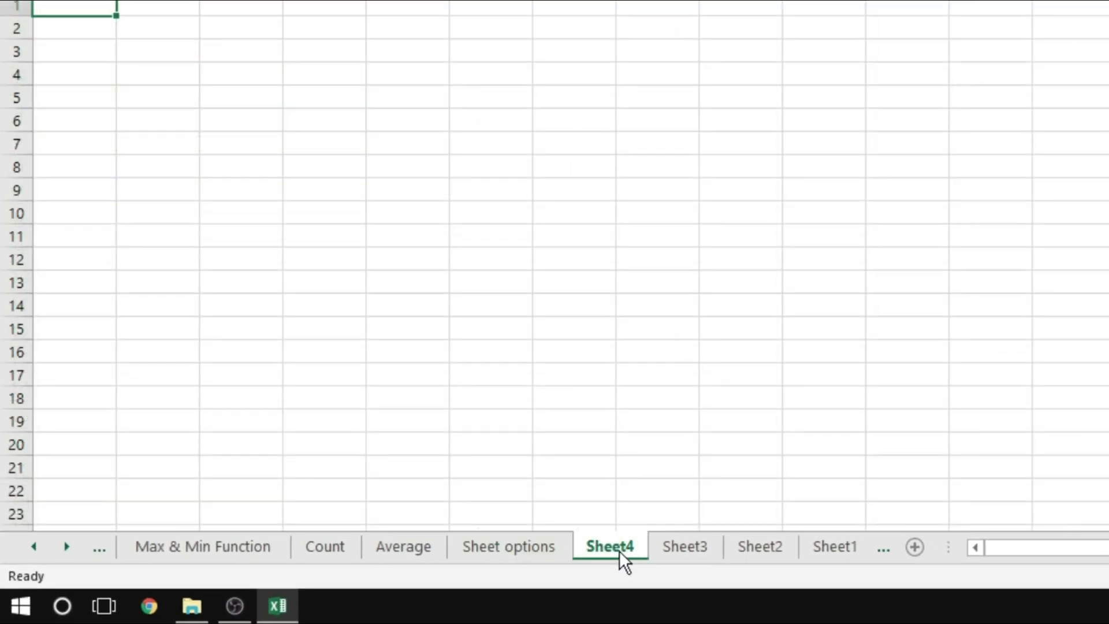
{"action": "right_click", "coordinate": [619, 550]}
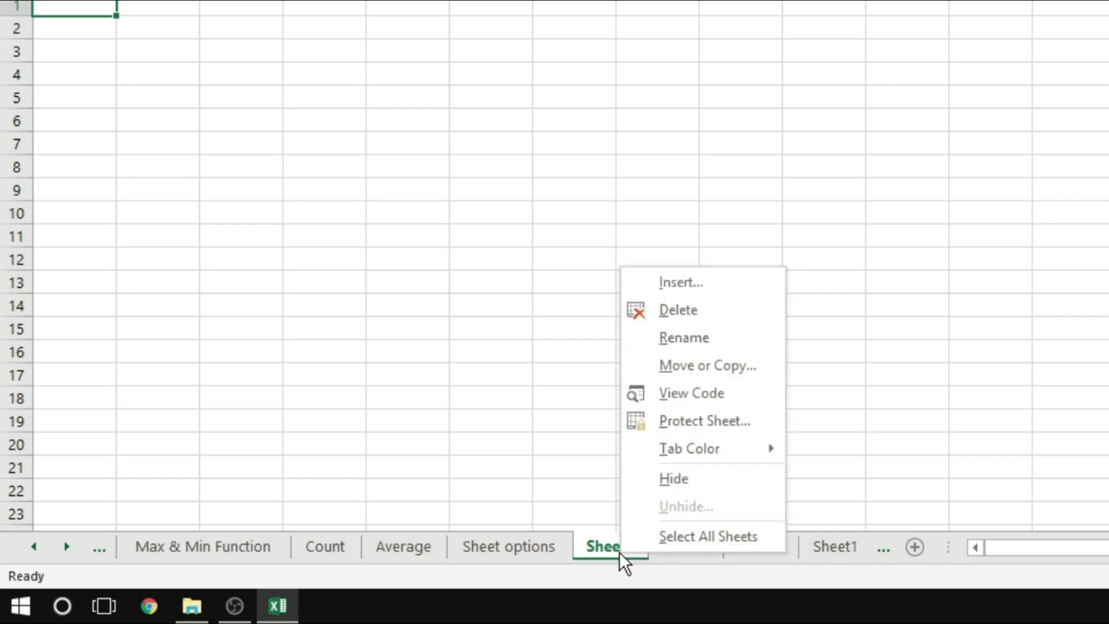
{"action": "left_click", "coordinate": [693, 341]}
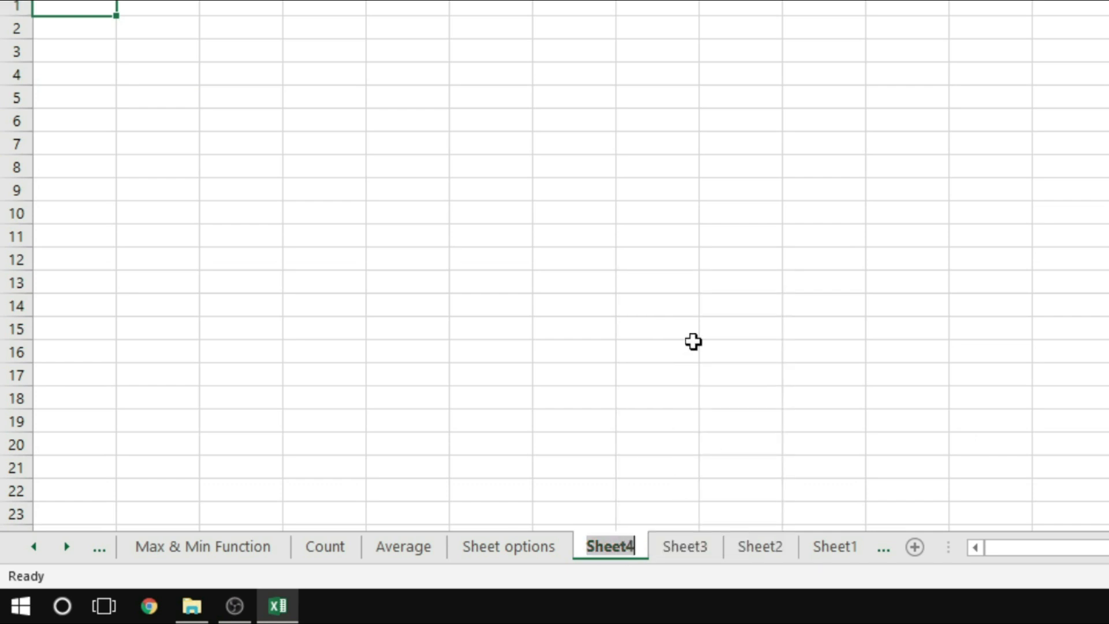
{"action": "type", "text": "iica"}
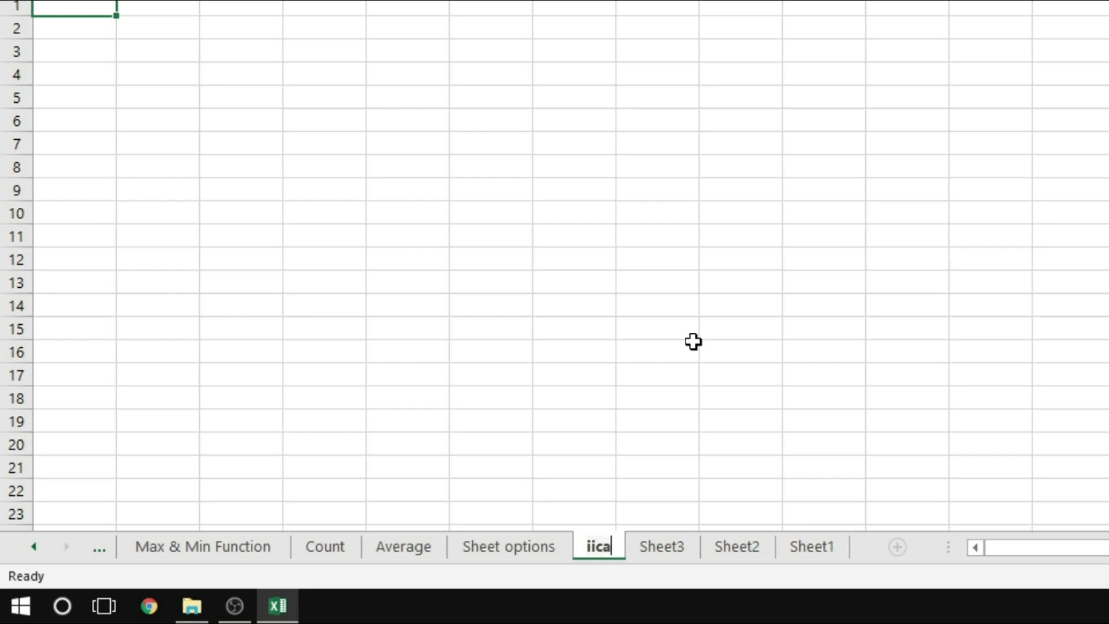
{"action": "left_click", "coordinate": [694, 342]}
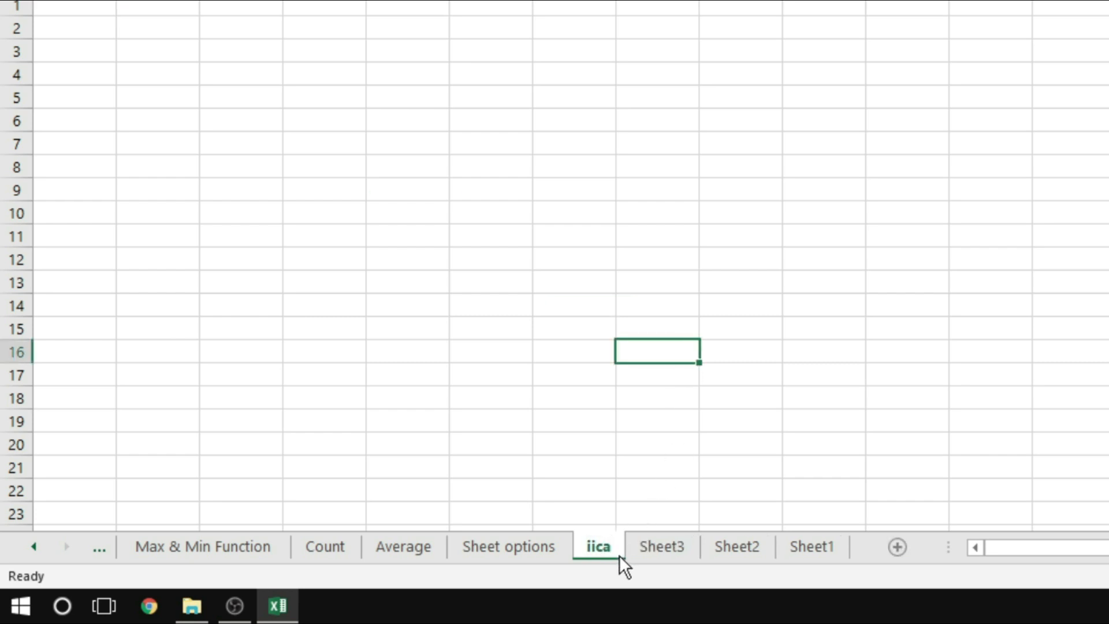
Rename Sheet3 as ather and Sheet2 as dfdf
{"action": "double_click", "coordinate": [662, 548]}
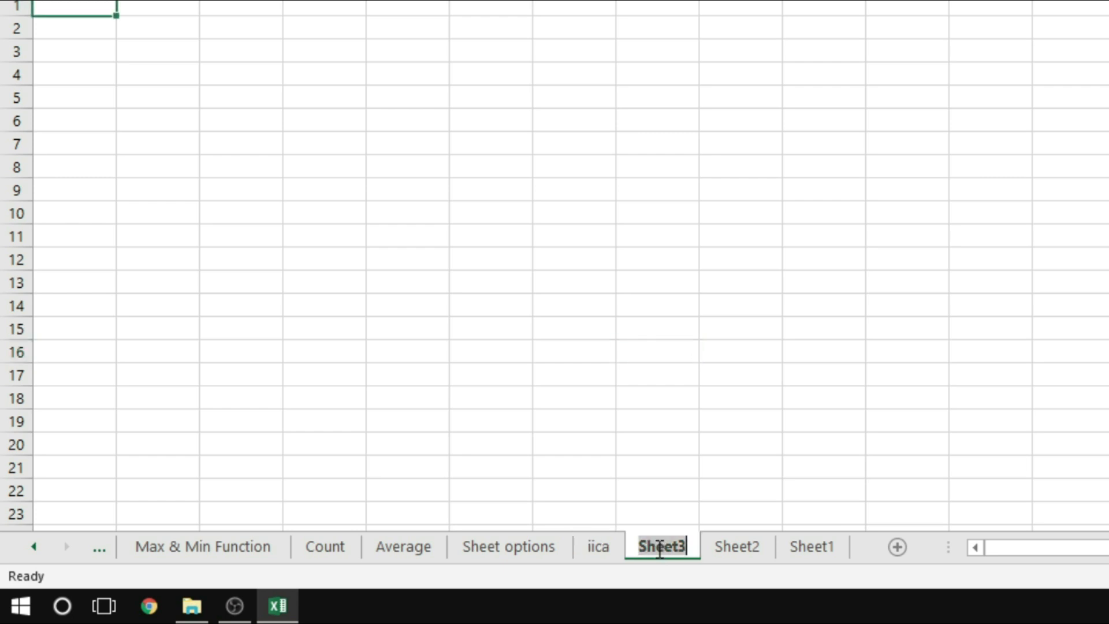
{"action": "type", "text": "ather"}
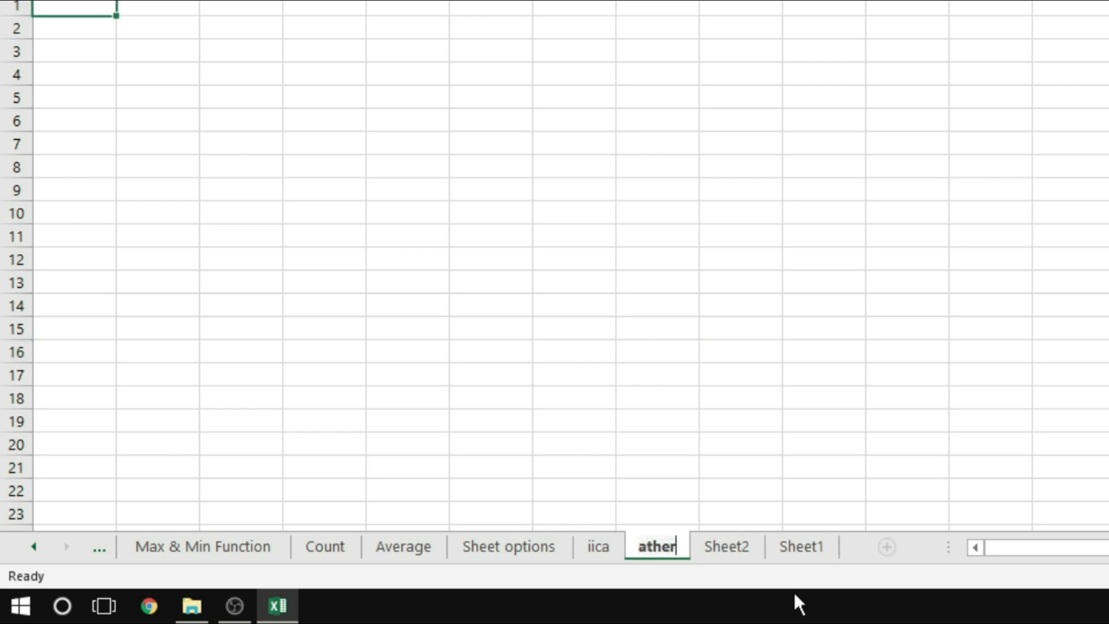
{"action": "left_click", "coordinate": [765, 354]}
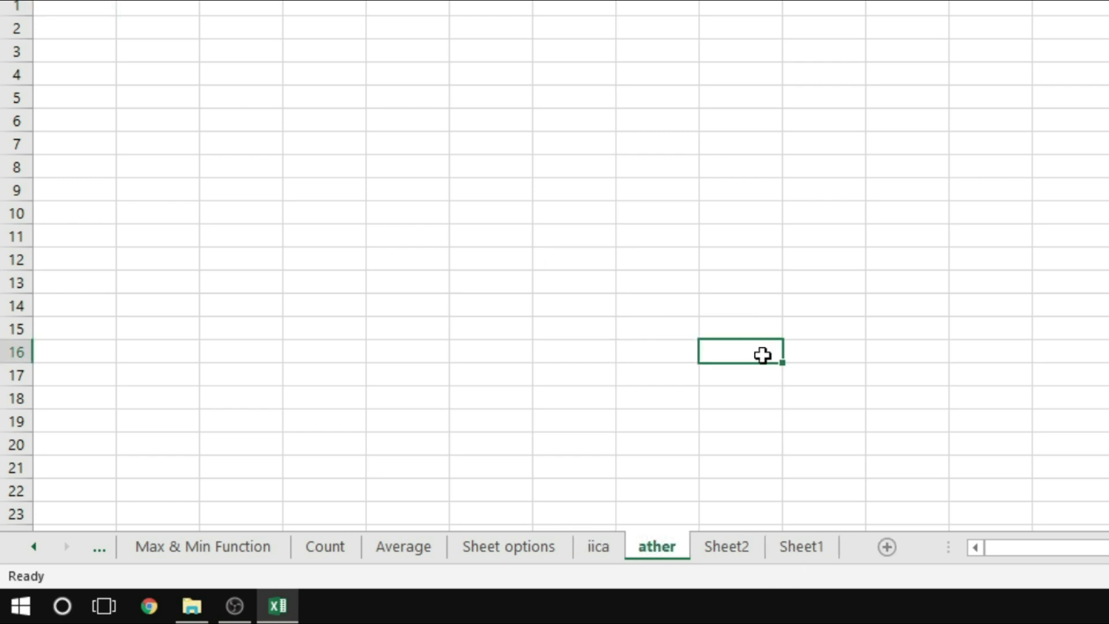
{"action": "double_click", "coordinate": [729, 546]}
{"action": "type", "text": "dfdf"}
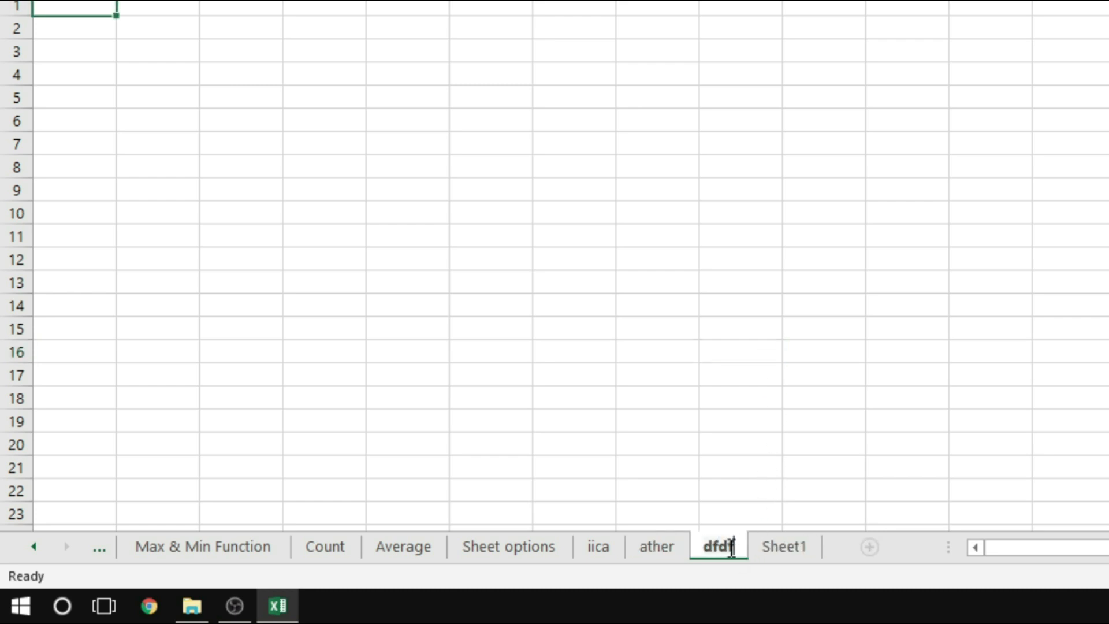
{"action": "left_click", "coordinate": [758, 428]}
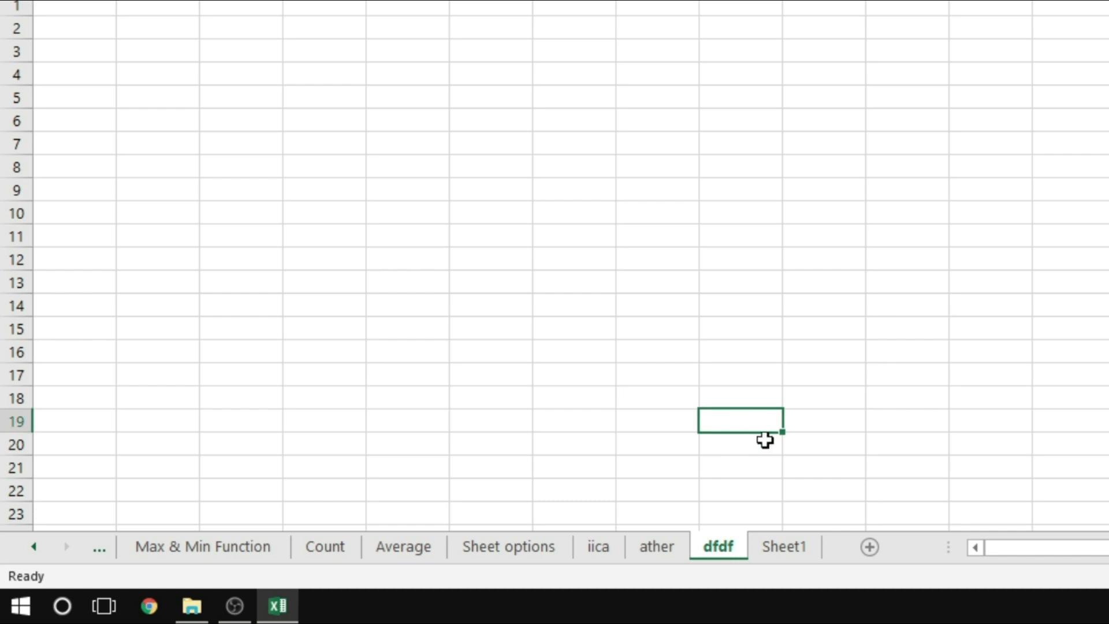
Select the Delete Sheet entry in the Sheet Options list, and delete the dfdf and ather worksheets
{"action": "left_click", "coordinate": [667, 540]}
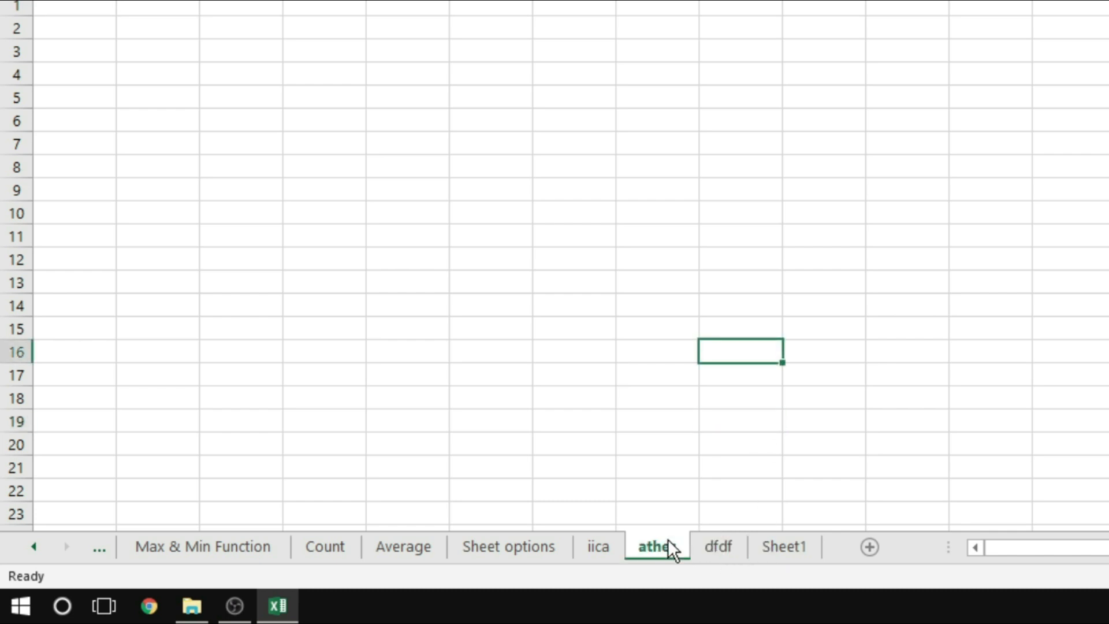
{"action": "left_click", "coordinate": [536, 546]}
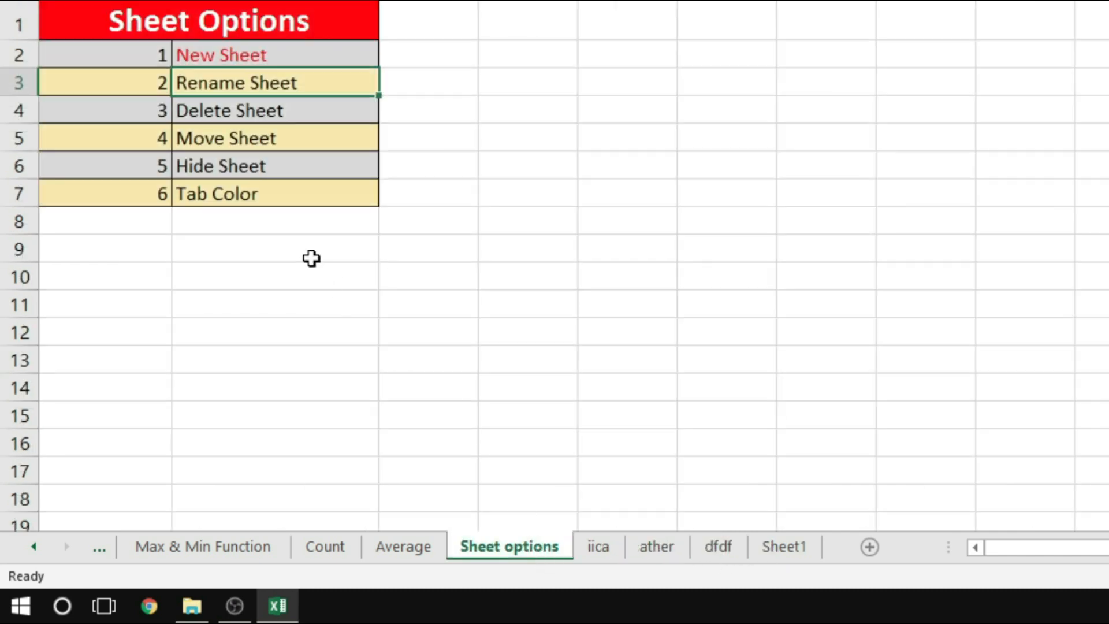
{"action": "left_click", "coordinate": [240, 112]}
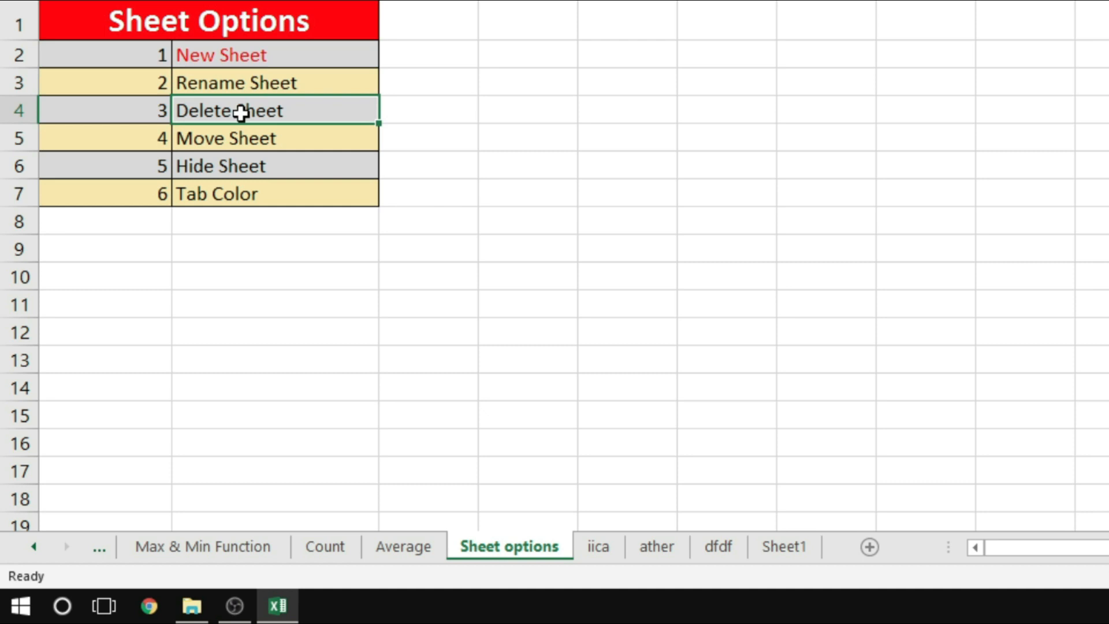
{"action": "left_click", "coordinate": [712, 550]}
{"action": "right_click", "coordinate": [714, 549]}
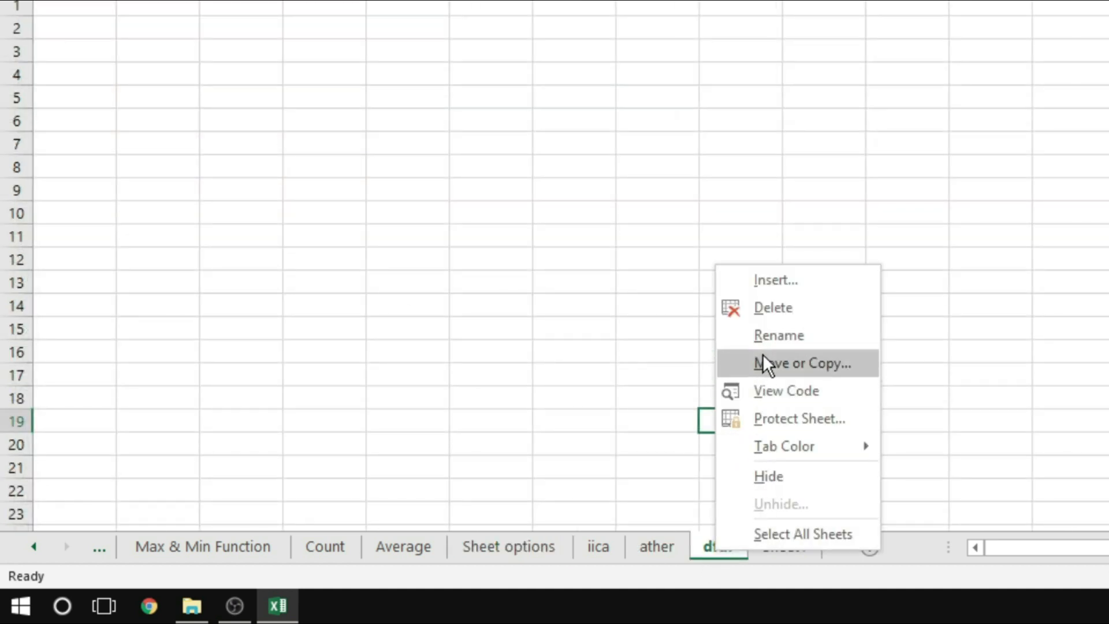
{"action": "left_click", "coordinate": [767, 313]}
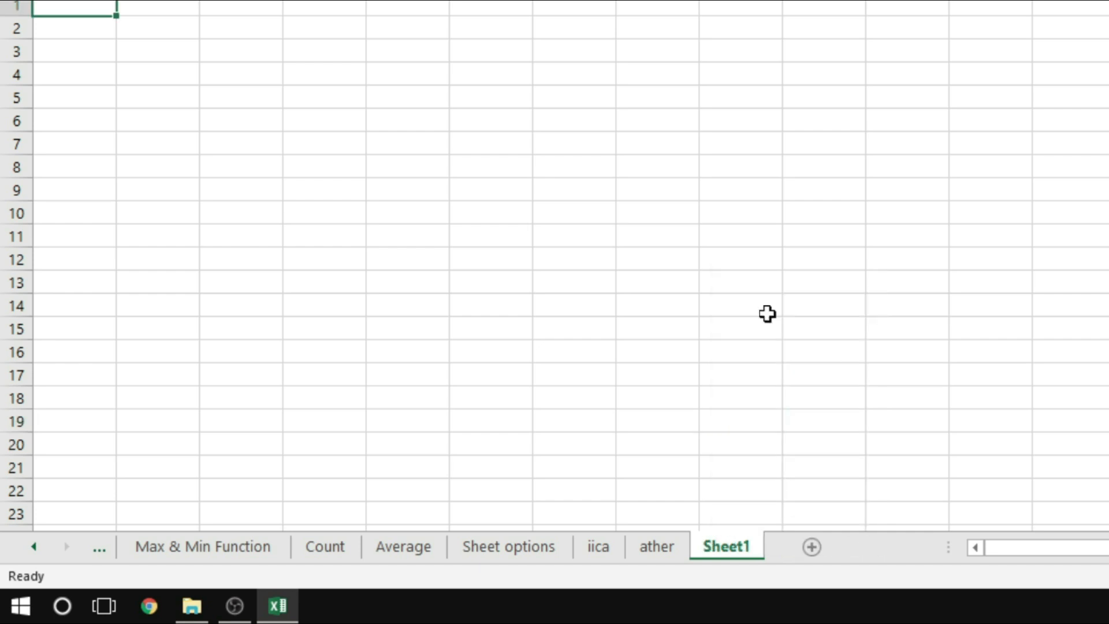
{"action": "left_click", "coordinate": [671, 547]}
{"action": "right_click", "coordinate": [670, 549]}
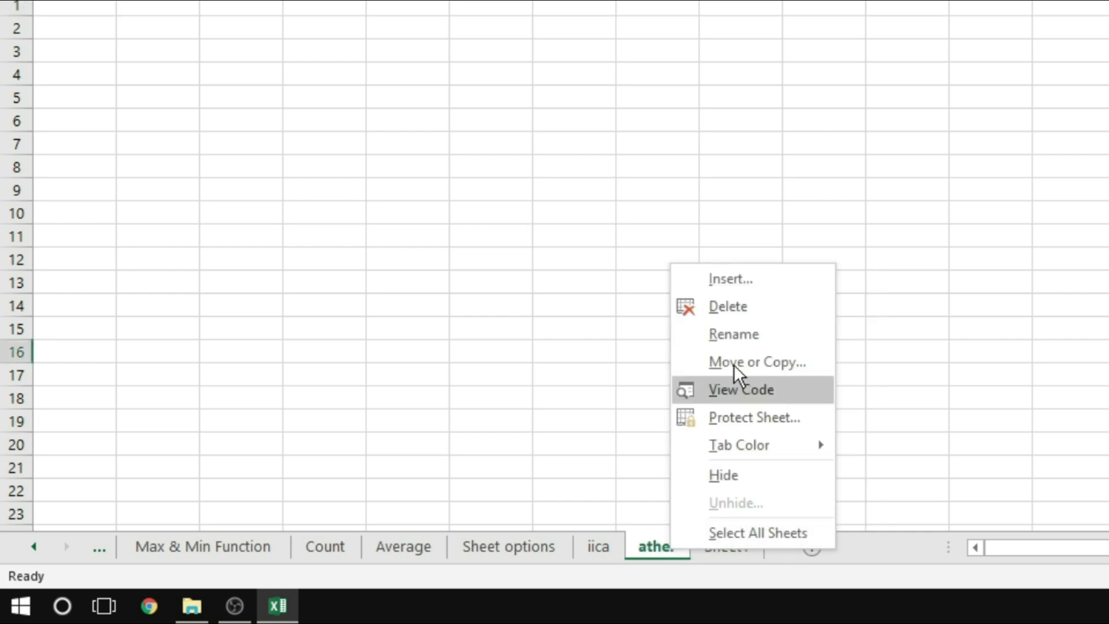
{"action": "left_click", "coordinate": [738, 309]}
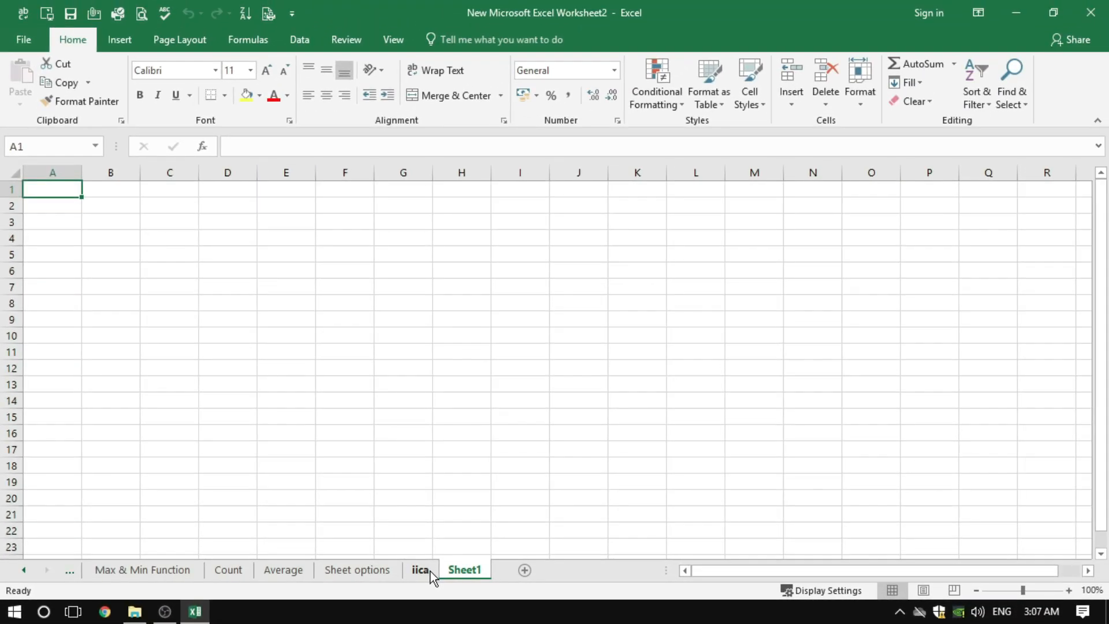
Delete the iica and Sheet1 worksheets with the Delete Sheet command
{"action": "left_click", "coordinate": [431, 570]}
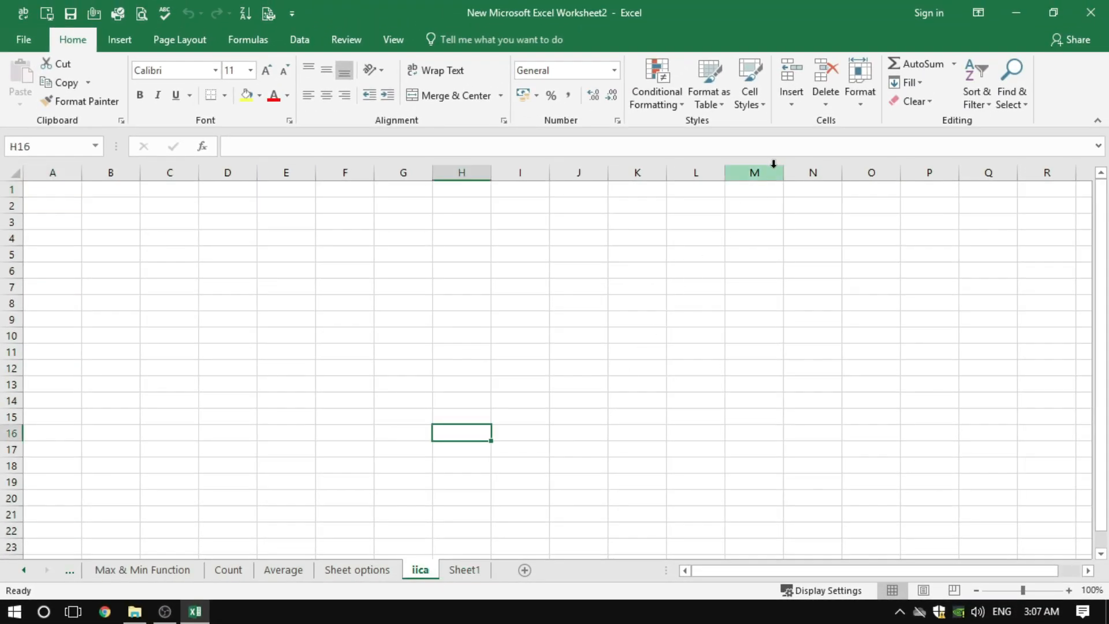
{"action": "left_click", "coordinate": [832, 103]}
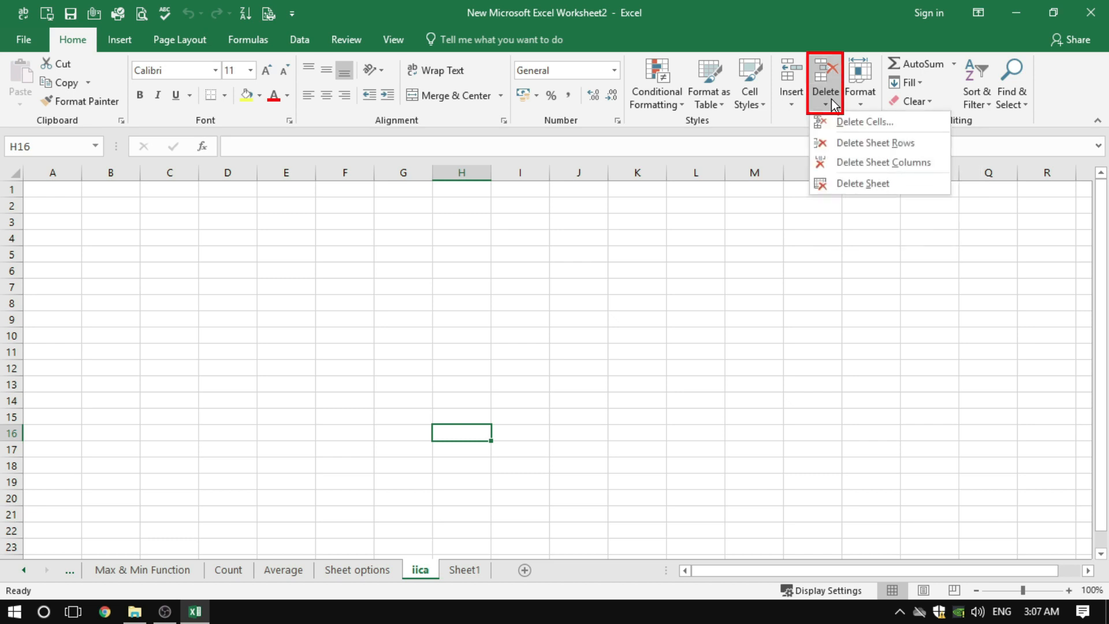
{"action": "left_click", "coordinate": [859, 186]}
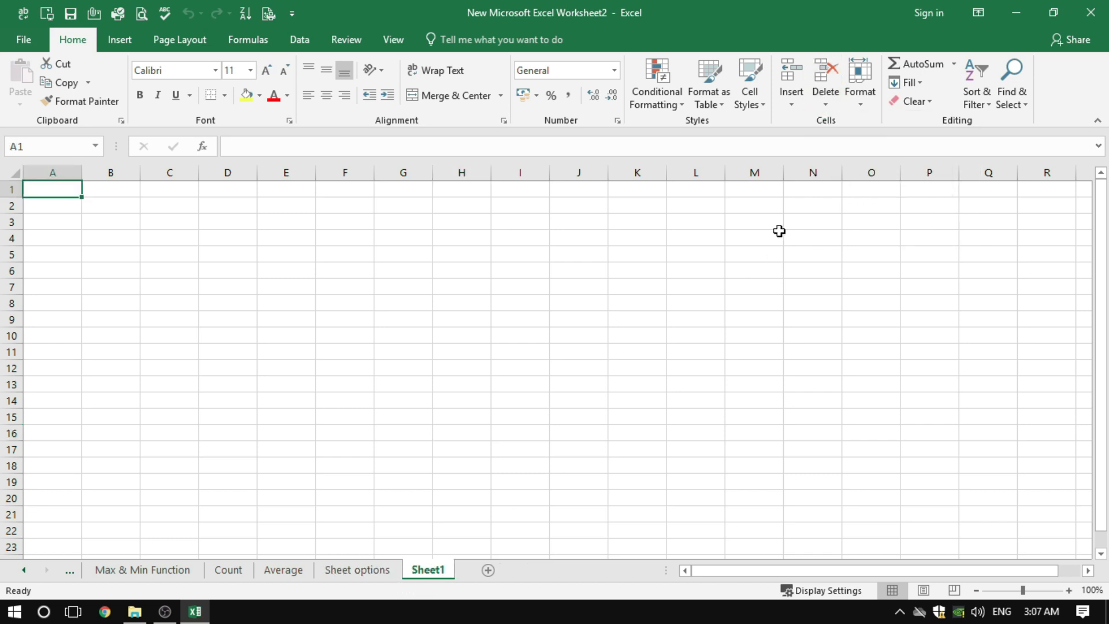
{"action": "left_click", "coordinate": [833, 109]}
{"action": "left_click", "coordinate": [849, 181]}
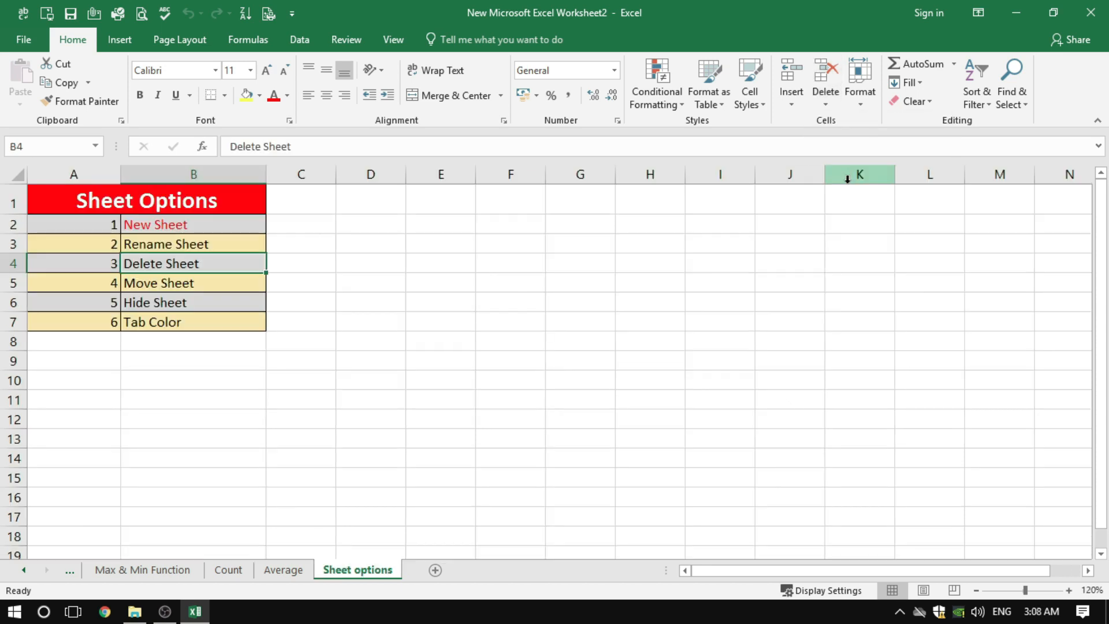
Select the Move Sheet entry in the Sheet Options list, and move the Average worksheet before Max & Min Function
{"action": "key", "text": "Down"}
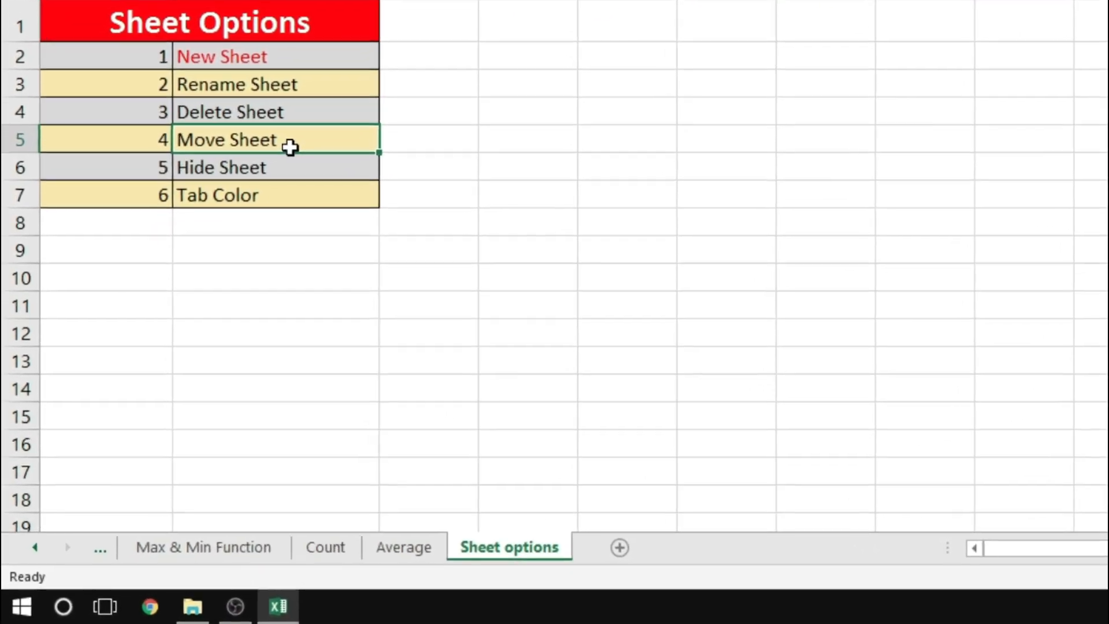
{"action": "left_click", "coordinate": [403, 546]}
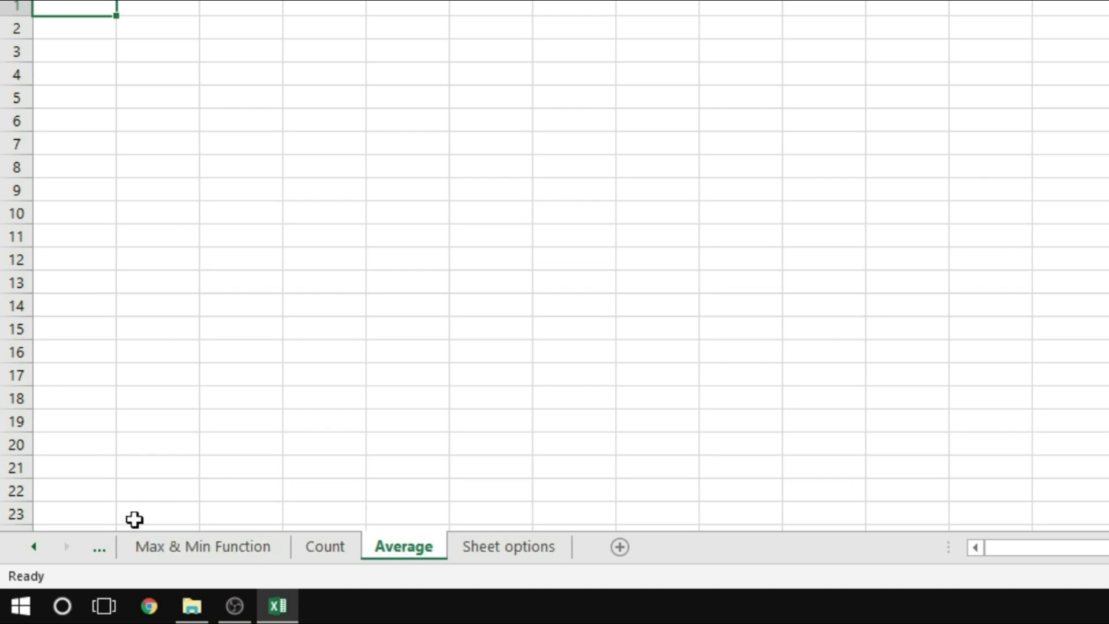
{"action": "left_click_drag", "start_coordinate": [407, 545], "coordinate": [150, 511]}
{"action": "left_click_drag", "start_coordinate": [125, 548], "coordinate": [123, 545]}
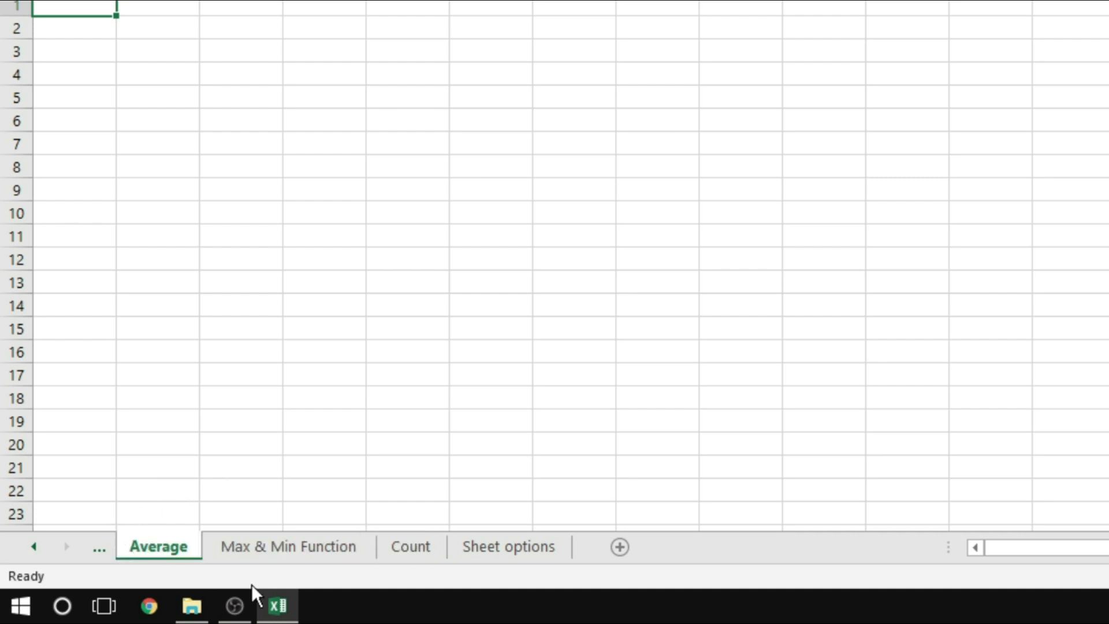
Move the Average worksheet between Max & Min Function and Count
{"action": "left_click", "coordinate": [243, 546]}
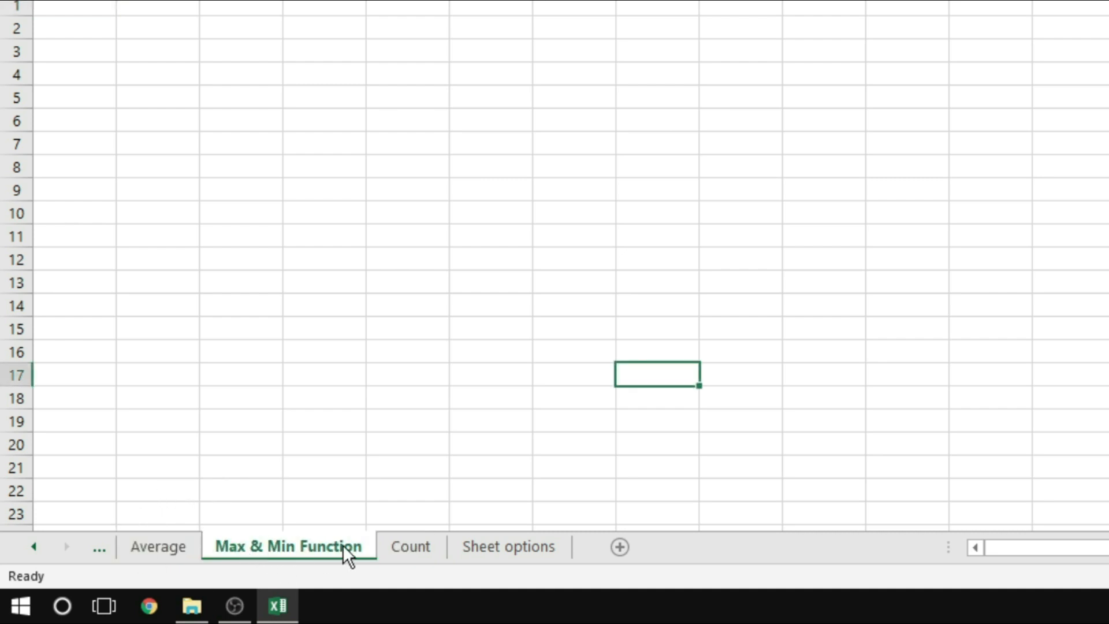
{"action": "left_click", "coordinate": [174, 546]}
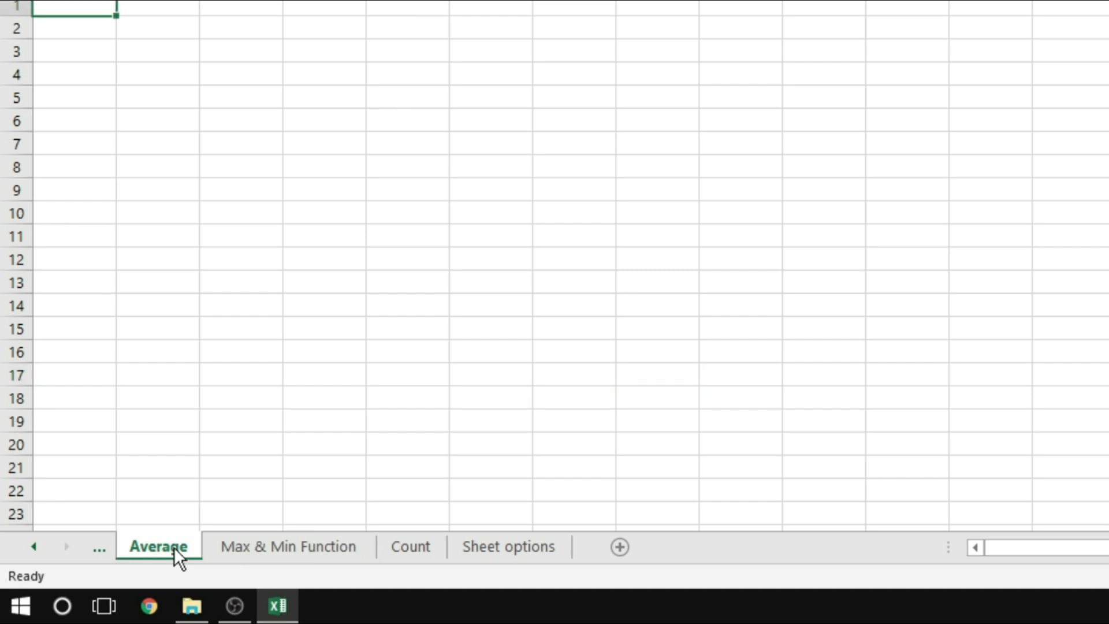
{"action": "left_click_drag", "start_coordinate": [164, 545], "coordinate": [230, 500]}
{"action": "left_click_drag", "start_coordinate": [335, 509], "coordinate": [393, 545]}
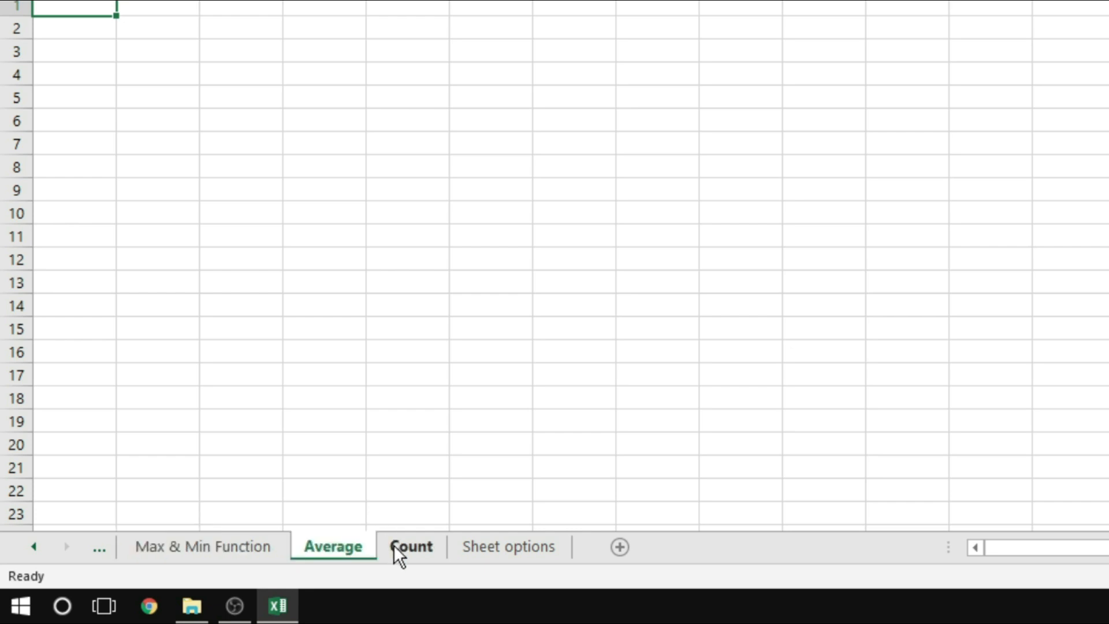
Move the Average worksheet before Sheet options with the Move or Copy command, and return to the Sheet options worksheet
{"action": "right_click", "coordinate": [327, 552]}
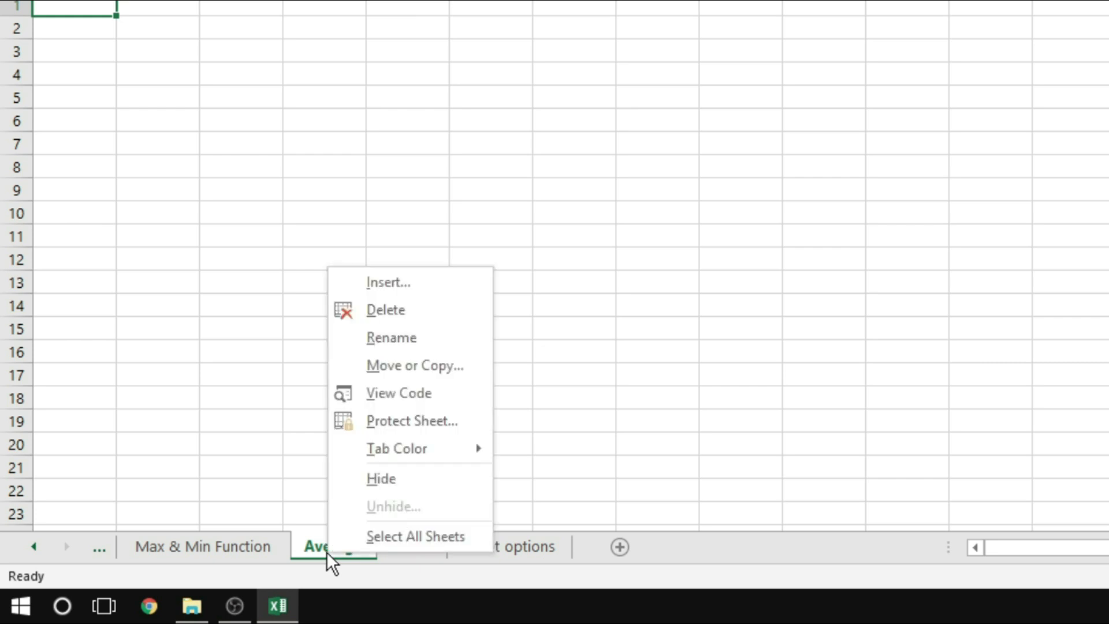
{"action": "left_click", "coordinate": [404, 369]}
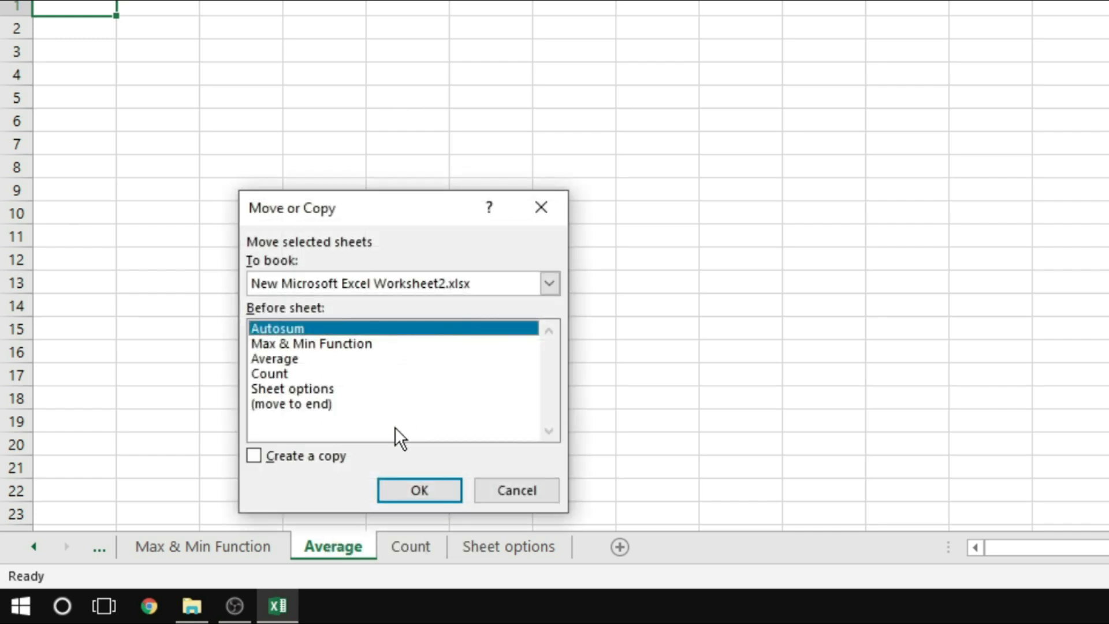
{"action": "left_click", "coordinate": [311, 391]}
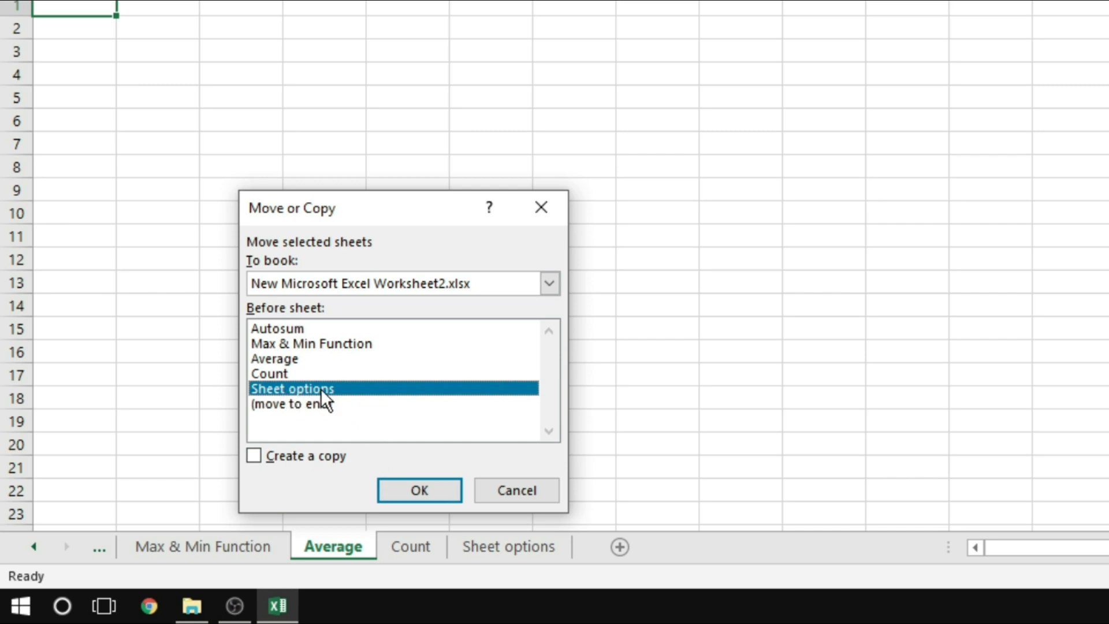
{"action": "left_click", "coordinate": [406, 492]}
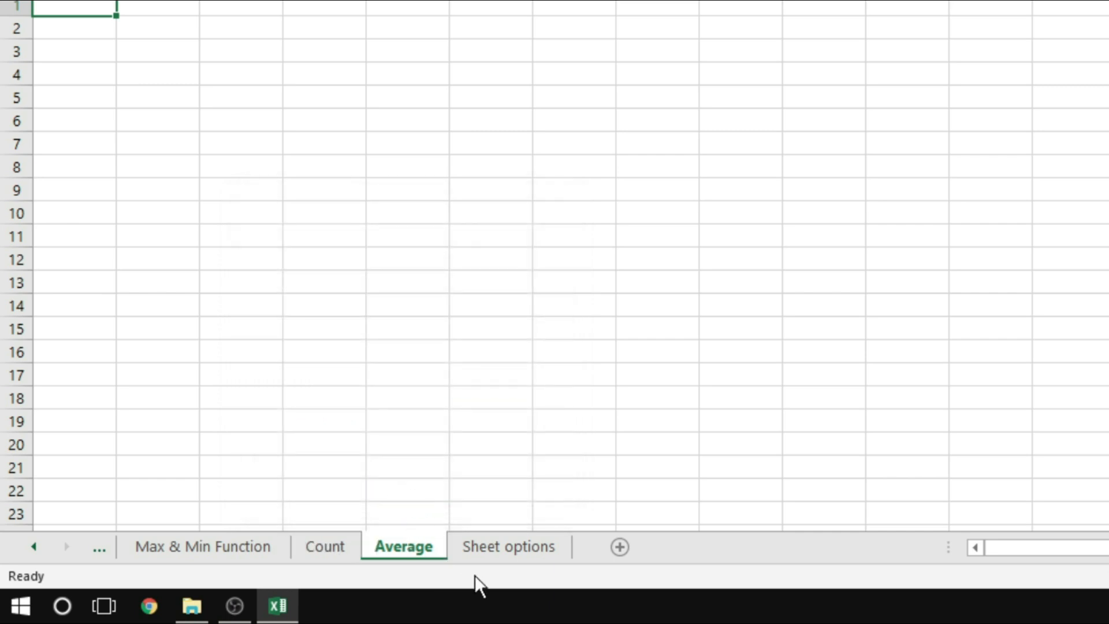
{"action": "left_click", "coordinate": [494, 548]}
{"action": "left_click", "coordinate": [414, 546]}
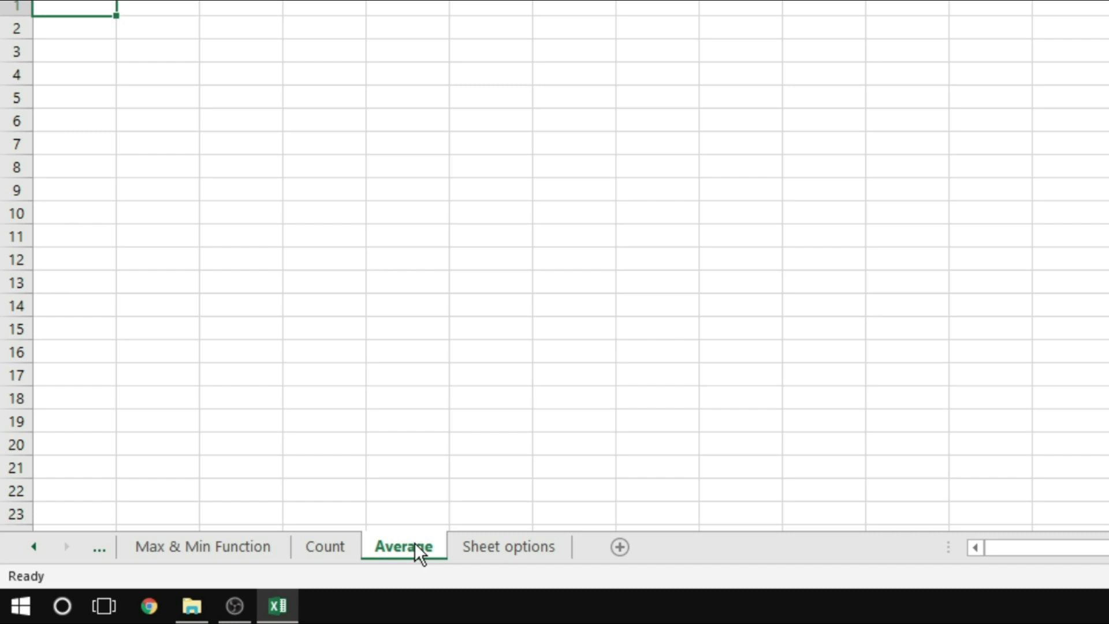
{"action": "left_click", "coordinate": [489, 552]}
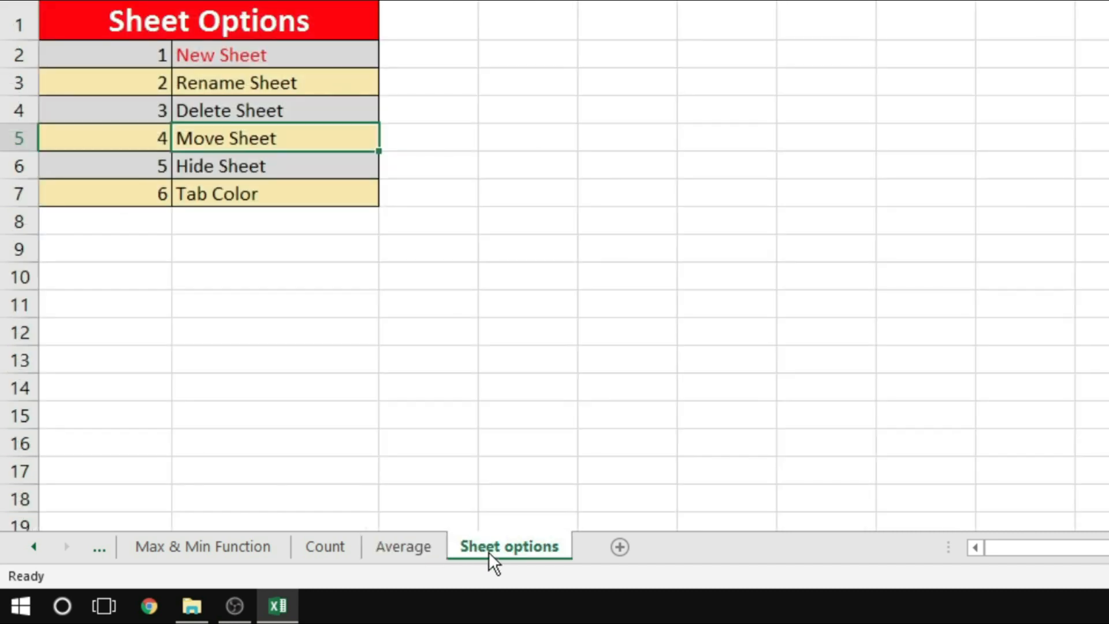
Select the Hide Sheet entry in the Sheet Options list, and hide the Average worksheet
{"action": "left_click", "coordinate": [249, 168]}
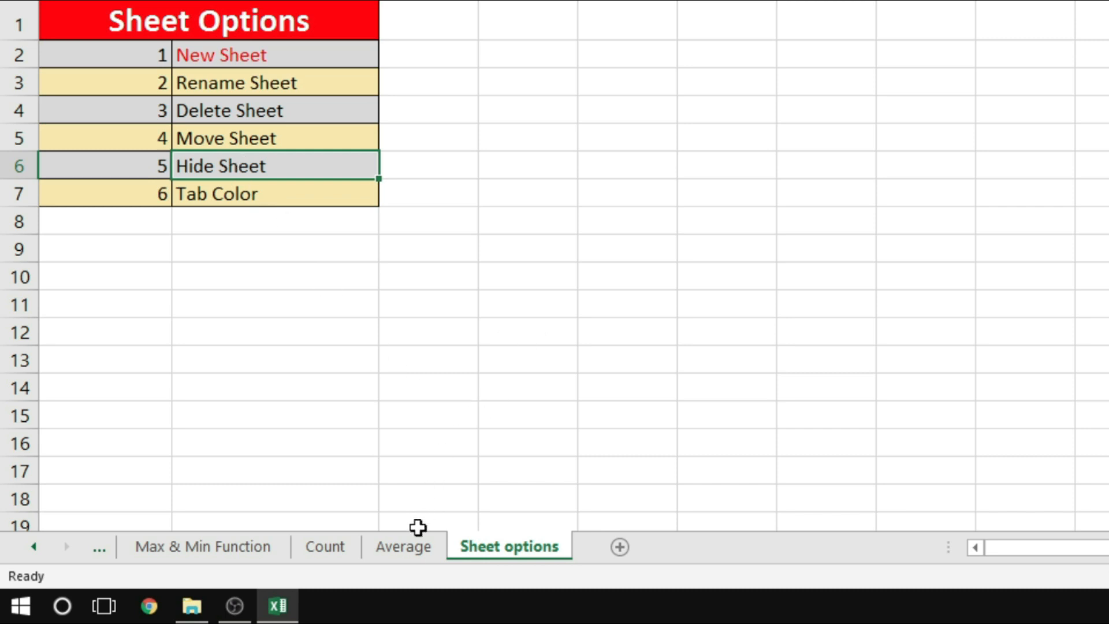
{"action": "left_click", "coordinate": [403, 549]}
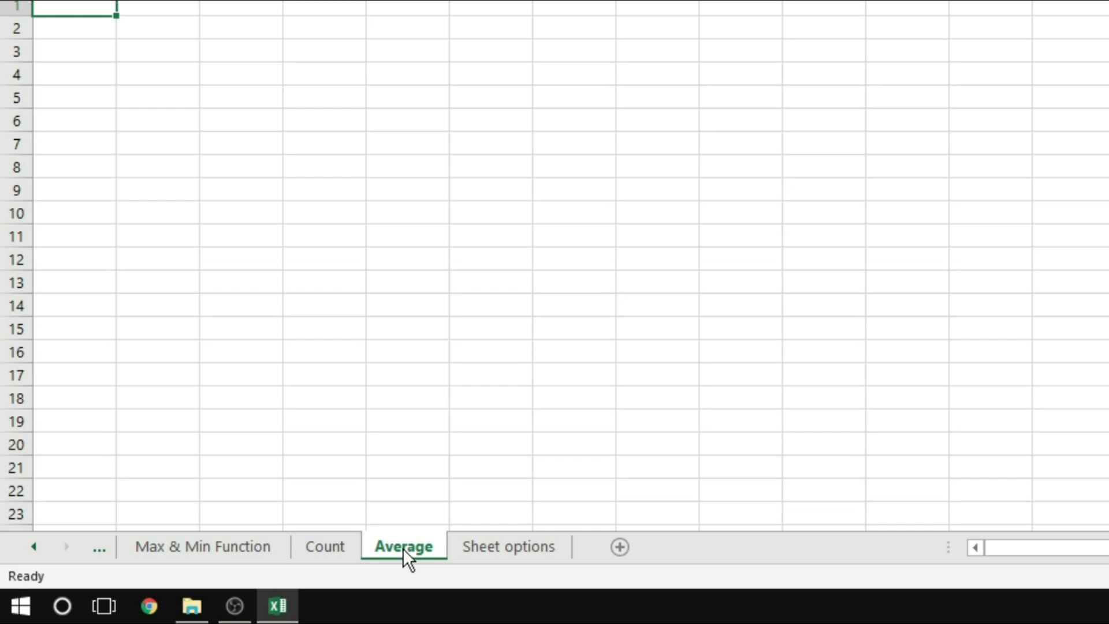
{"action": "right_click", "coordinate": [403, 549]}
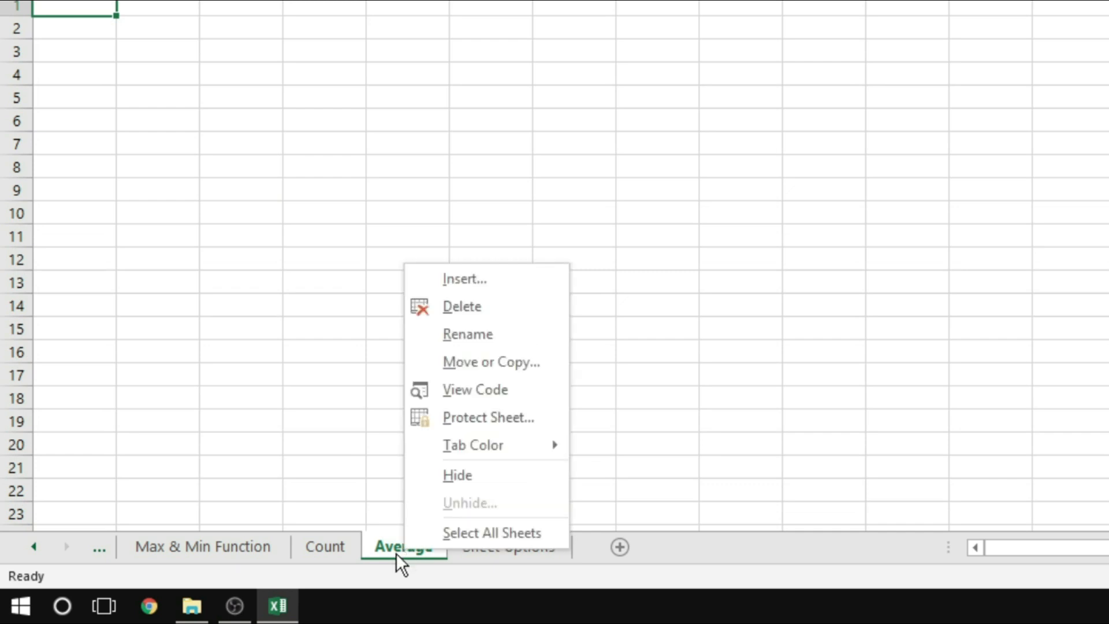
{"action": "left_click", "coordinate": [456, 476]}
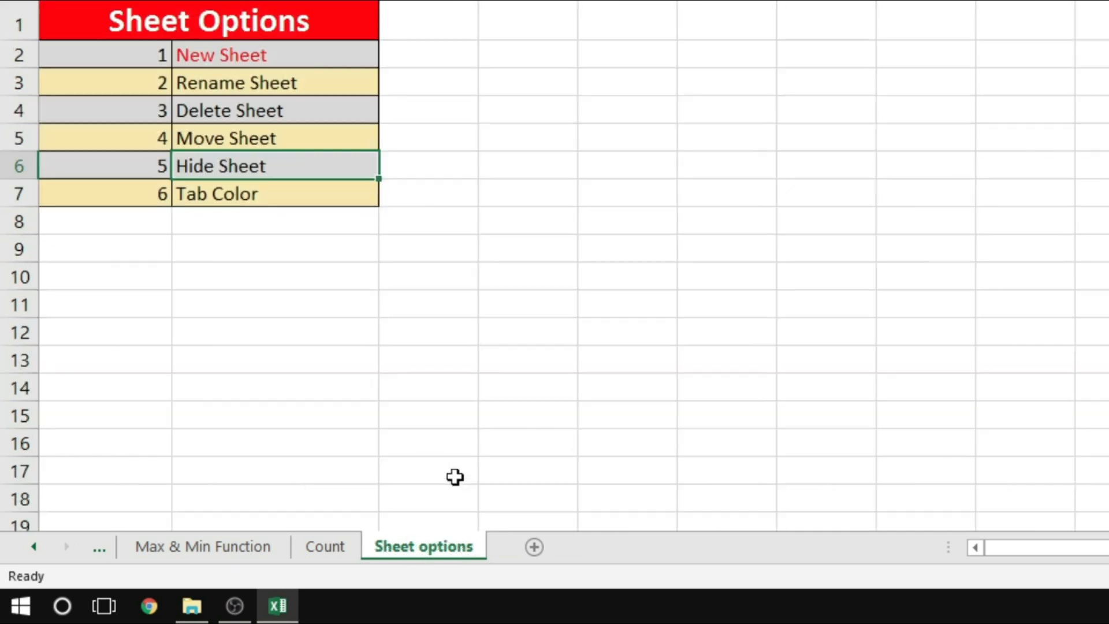
{"action": "left_click", "coordinate": [335, 549]}
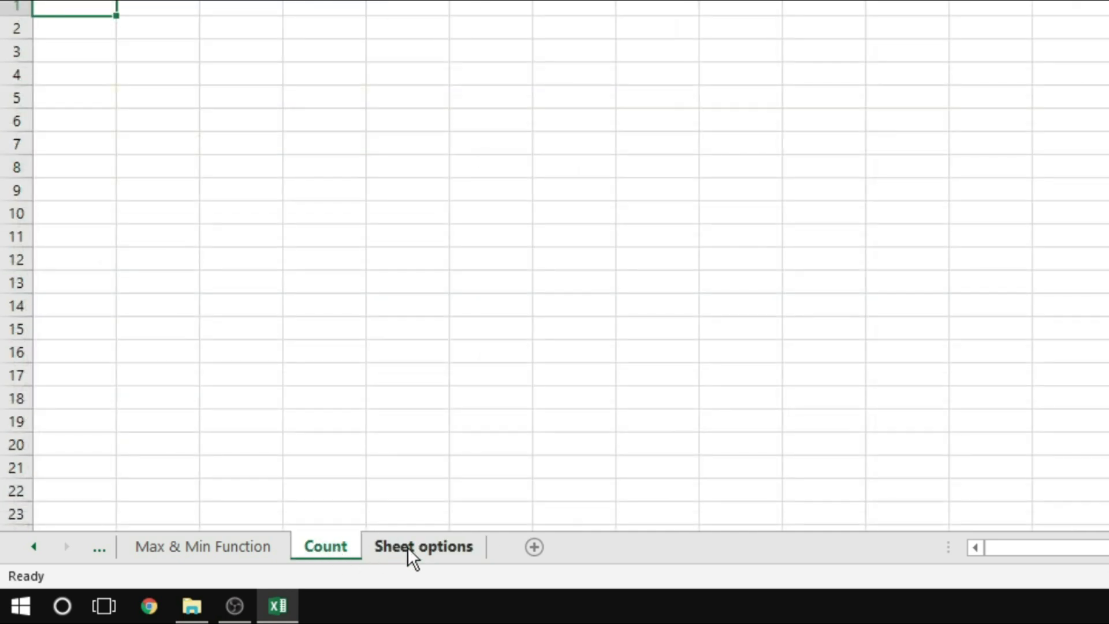
{"action": "left_click", "coordinate": [409, 547]}
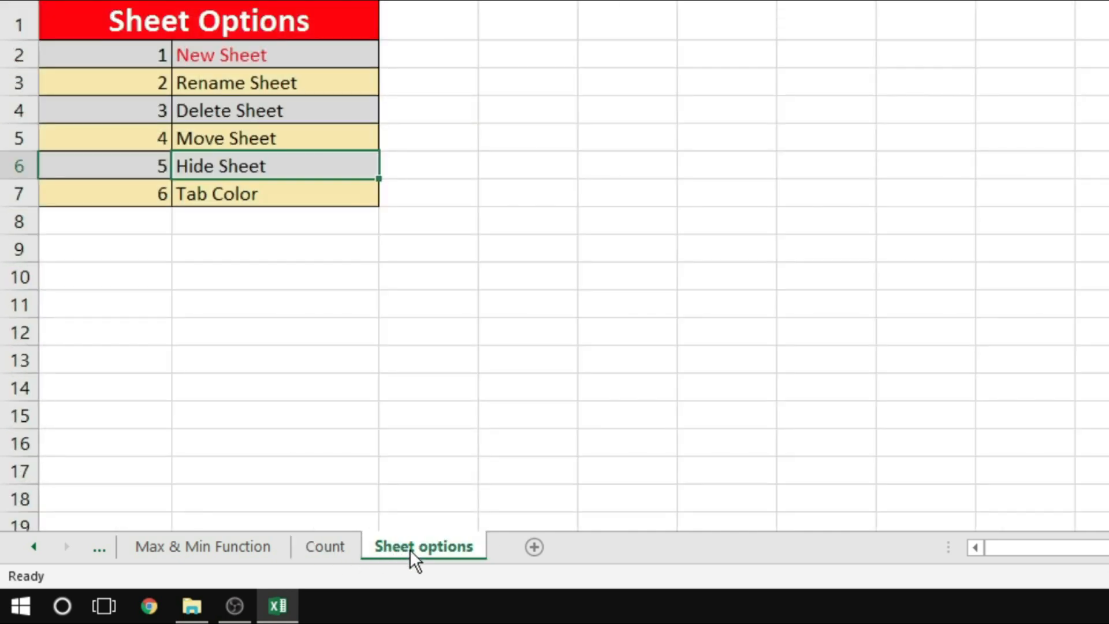
Hide the Max & Min Function worksheet, and look through the Autosum, Count and Sheet options worksheets
{"action": "left_click", "coordinate": [216, 550]}
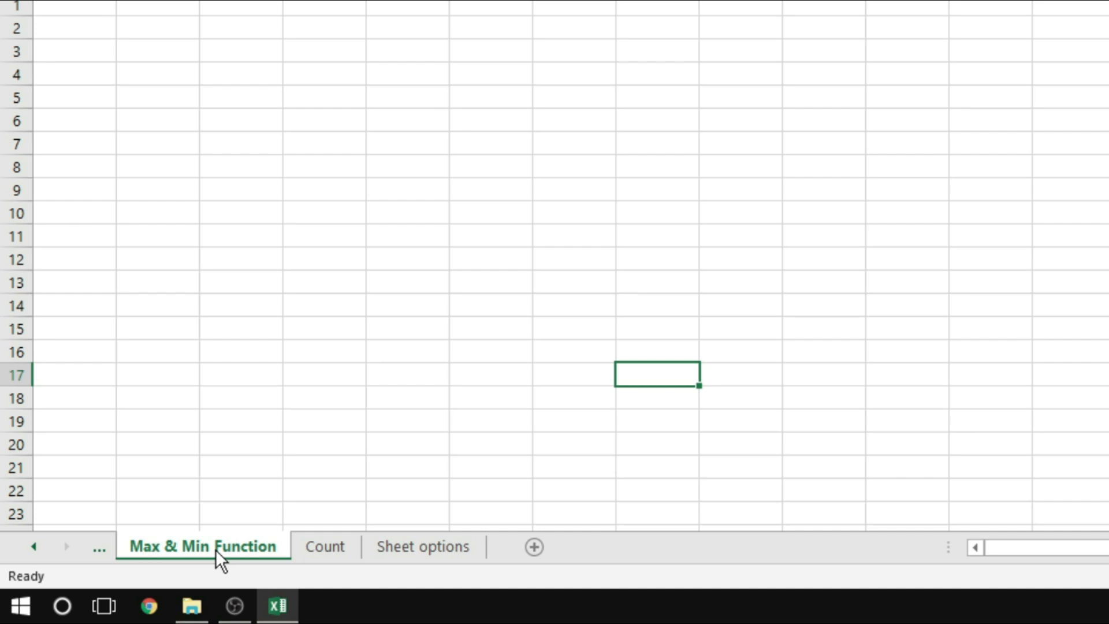
{"action": "right_click", "coordinate": [216, 549]}
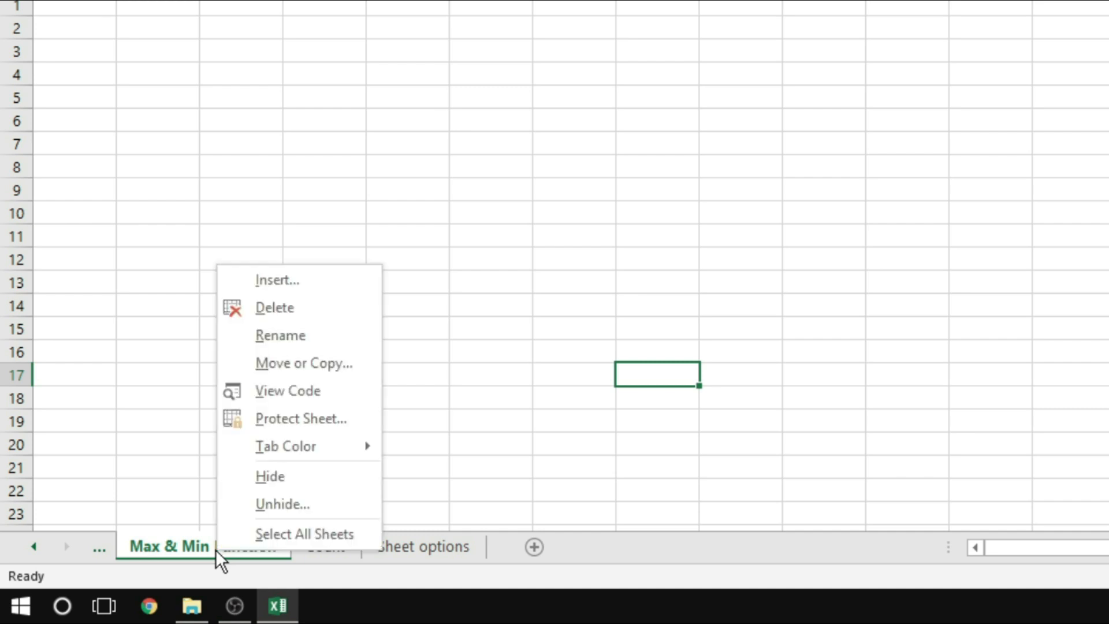
{"action": "left_click", "coordinate": [279, 479]}
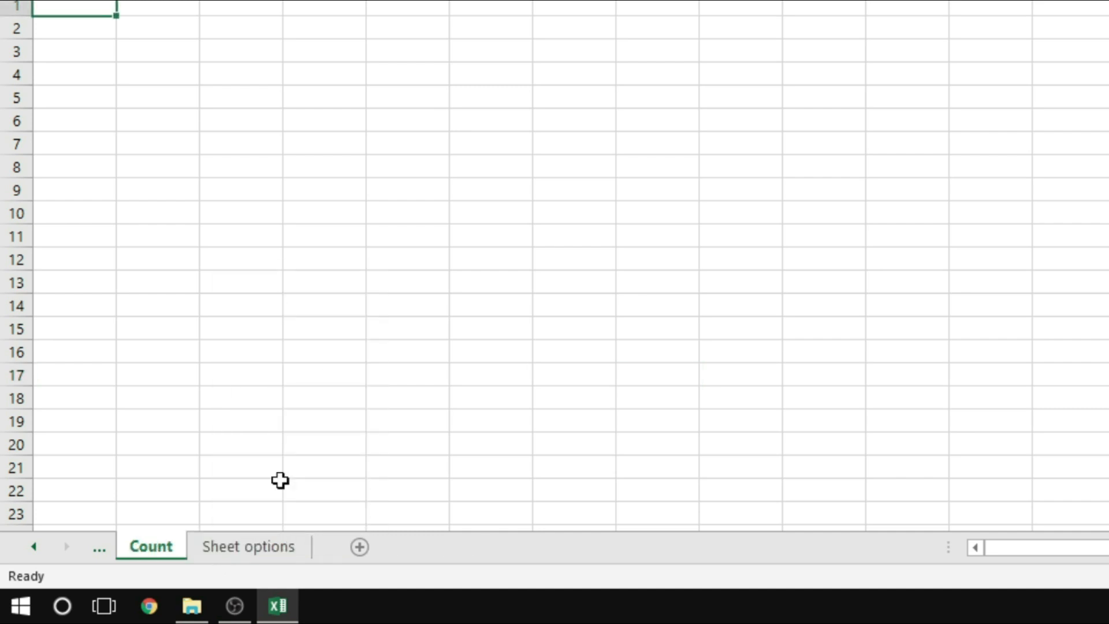
{"action": "left_click", "coordinate": [100, 548]}
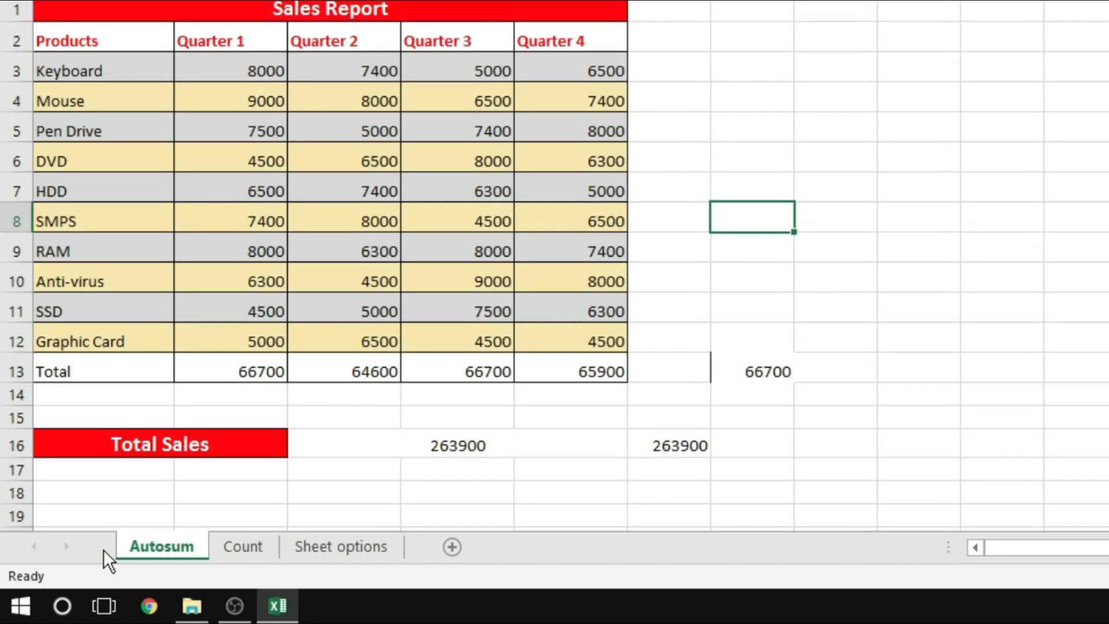
{"action": "left_click", "coordinate": [257, 552]}
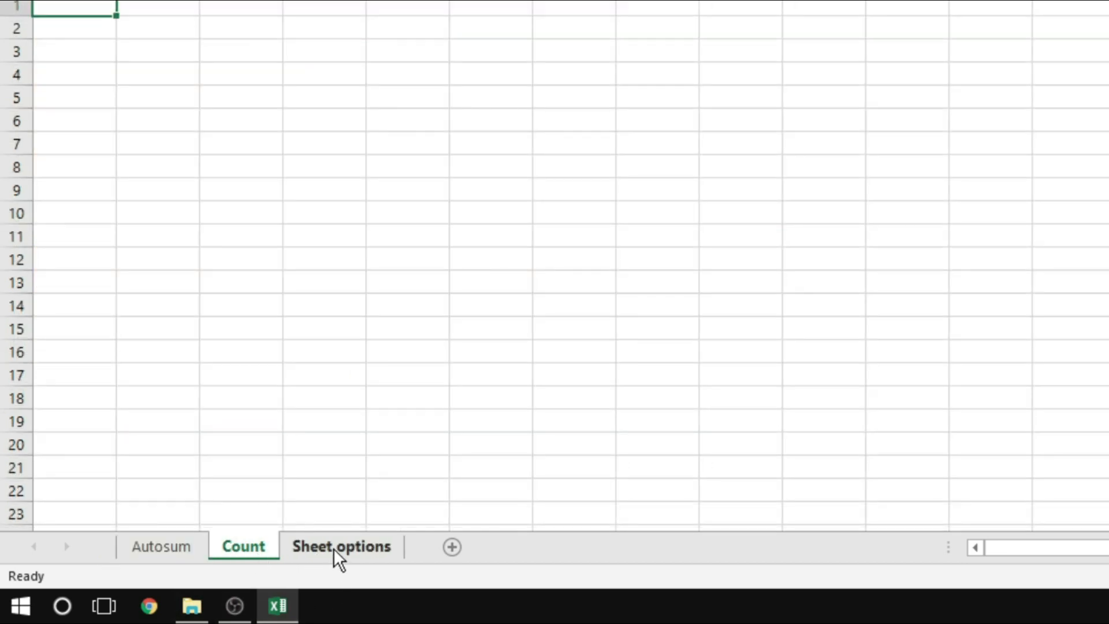
{"action": "left_click", "coordinate": [334, 549]}
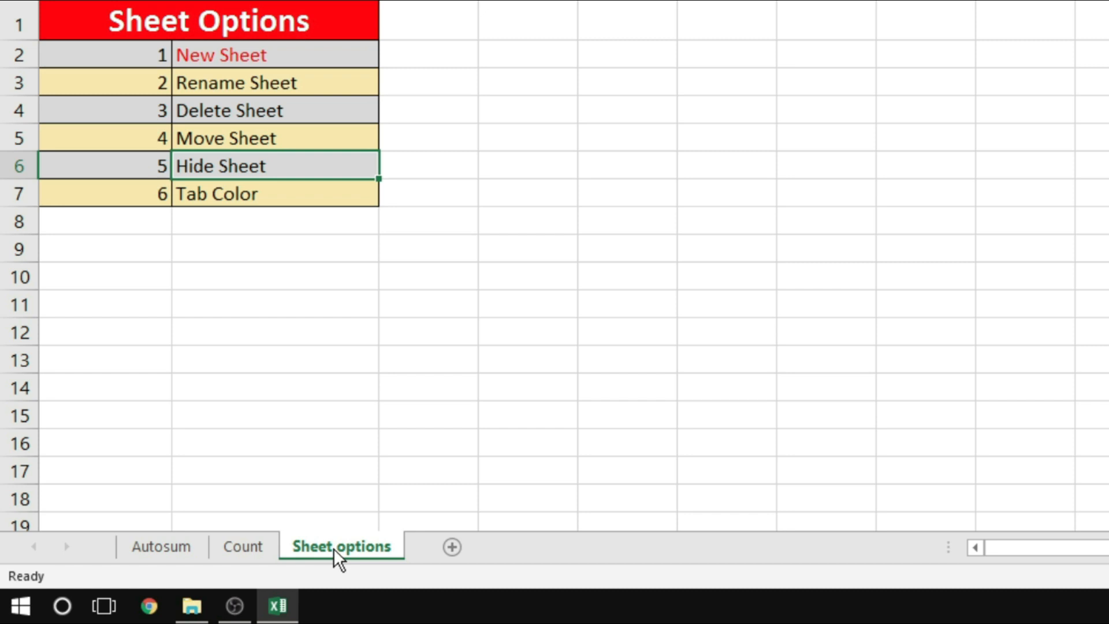
Unhide the Max & Min Function worksheet
{"action": "right_click", "coordinate": [334, 549]}
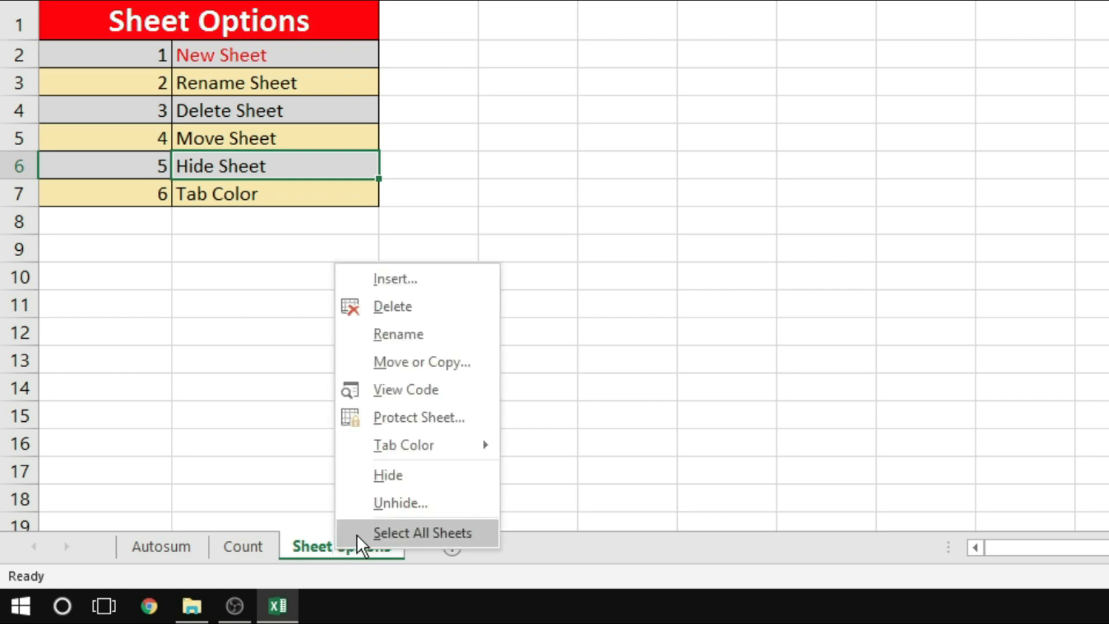
{"action": "left_click", "coordinate": [400, 505]}
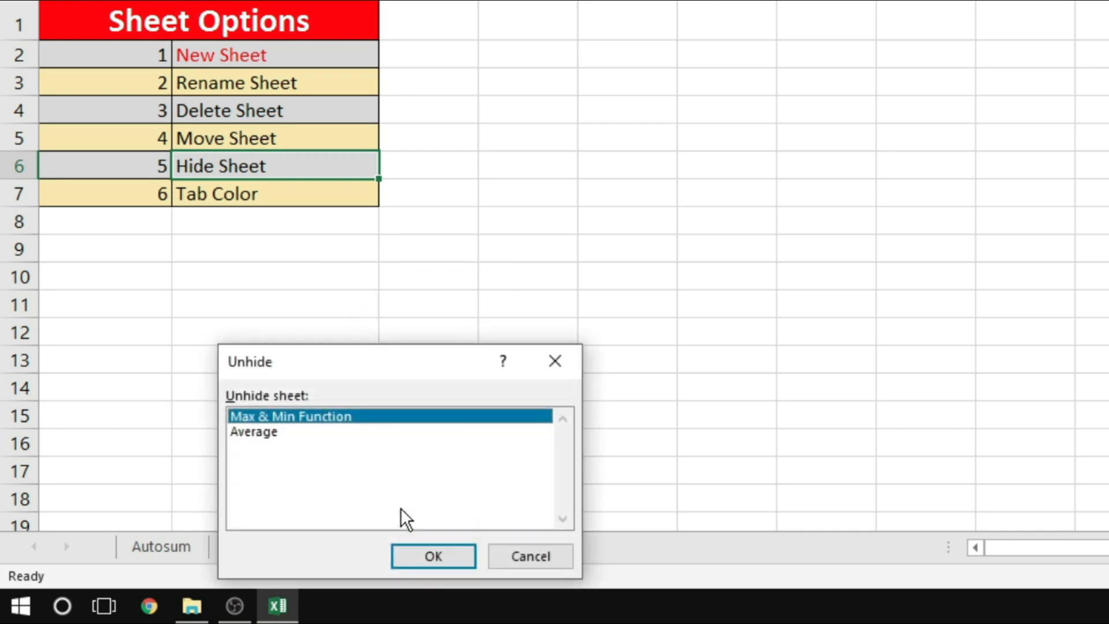
{"action": "left_click_drag", "start_coordinate": [413, 359], "coordinate": [597, 134]}
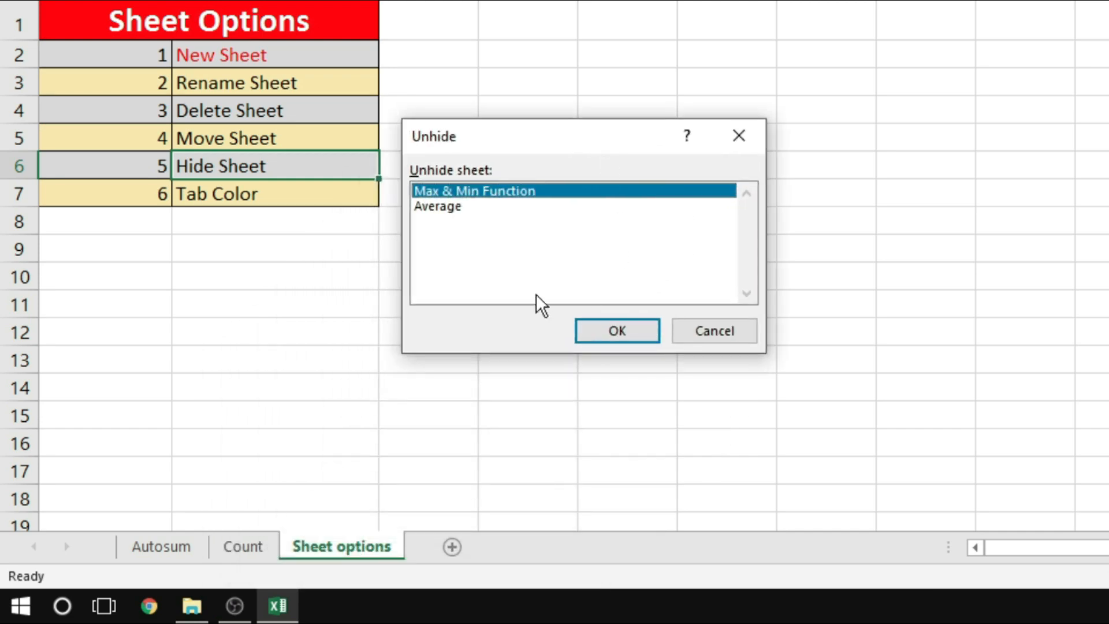
{"action": "left_click", "coordinate": [443, 210]}
{"action": "left_click", "coordinate": [451, 191]}
{"action": "left_click", "coordinate": [449, 203]}
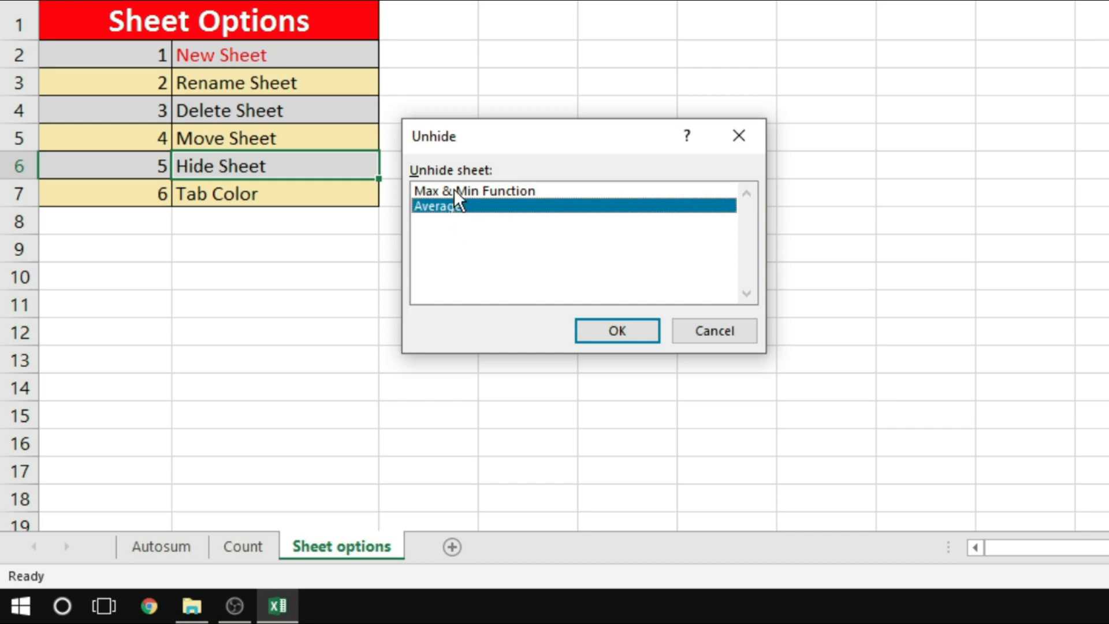
{"action": "left_click", "coordinate": [454, 190]}
{"action": "left_click", "coordinate": [610, 323]}
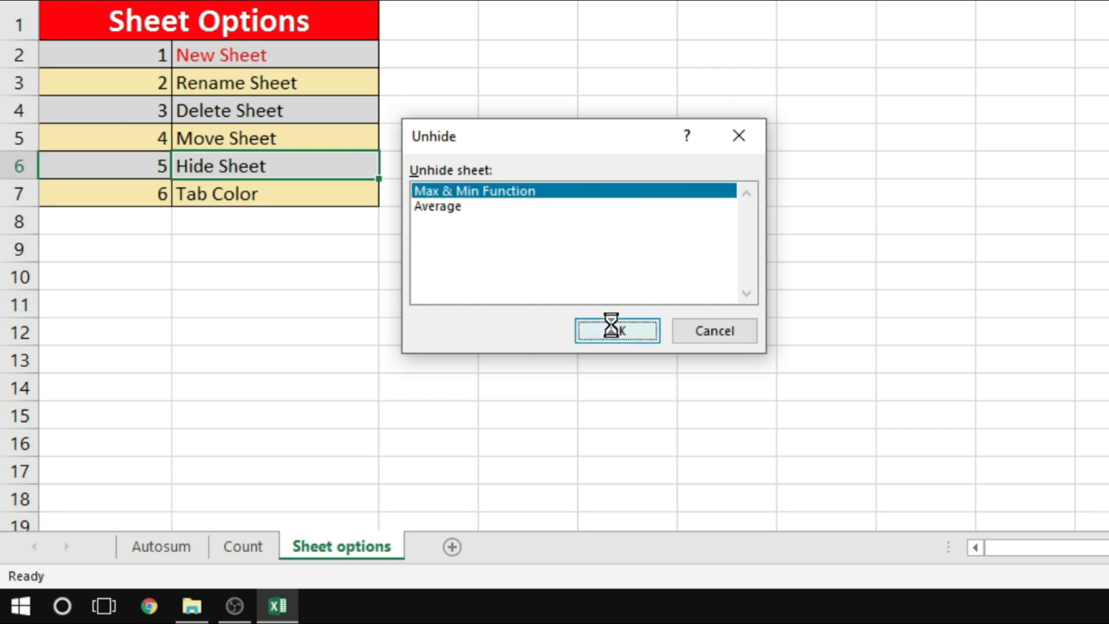
Unhide the Average worksheet, check both restored worksheets, and return to Sheet options
{"action": "right_click", "coordinate": [428, 549]}
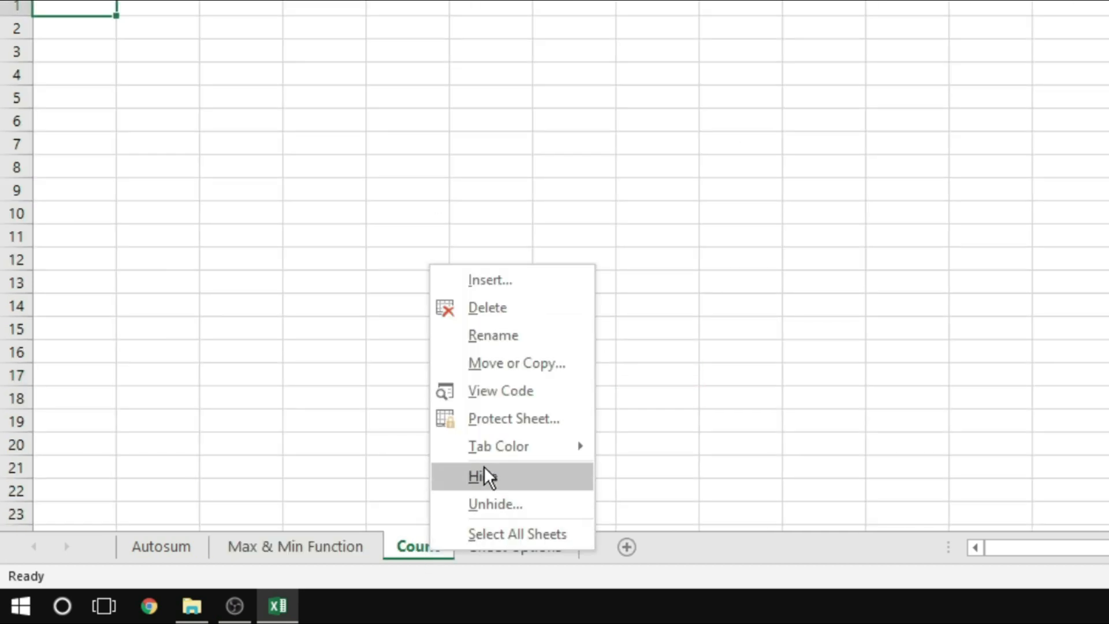
{"action": "left_click", "coordinate": [490, 504]}
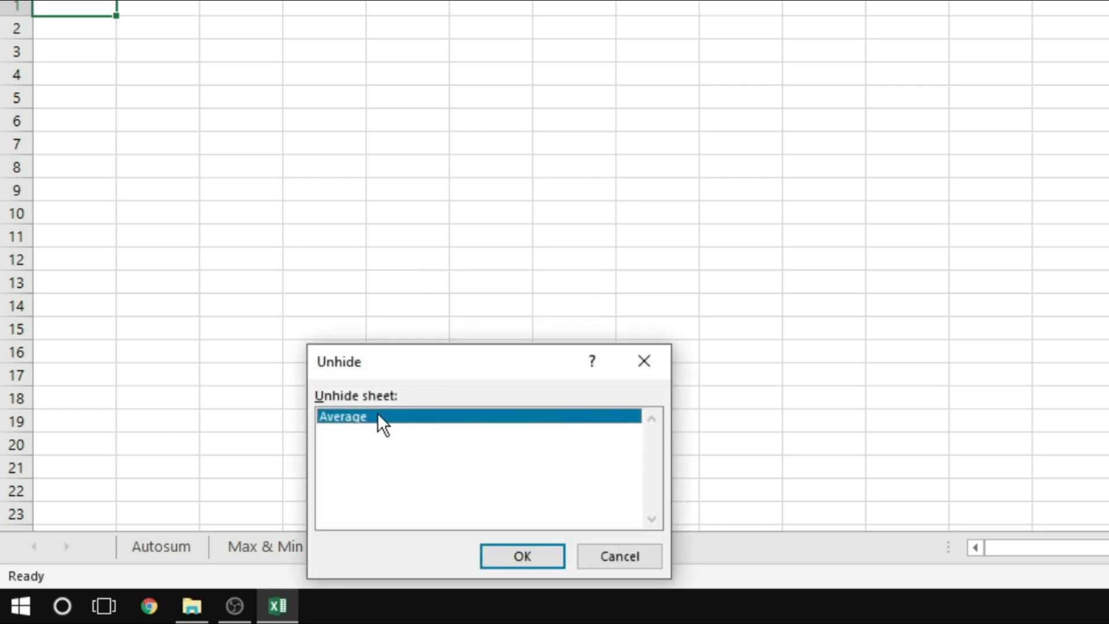
{"action": "left_click_drag", "start_coordinate": [455, 356], "coordinate": [559, 109]}
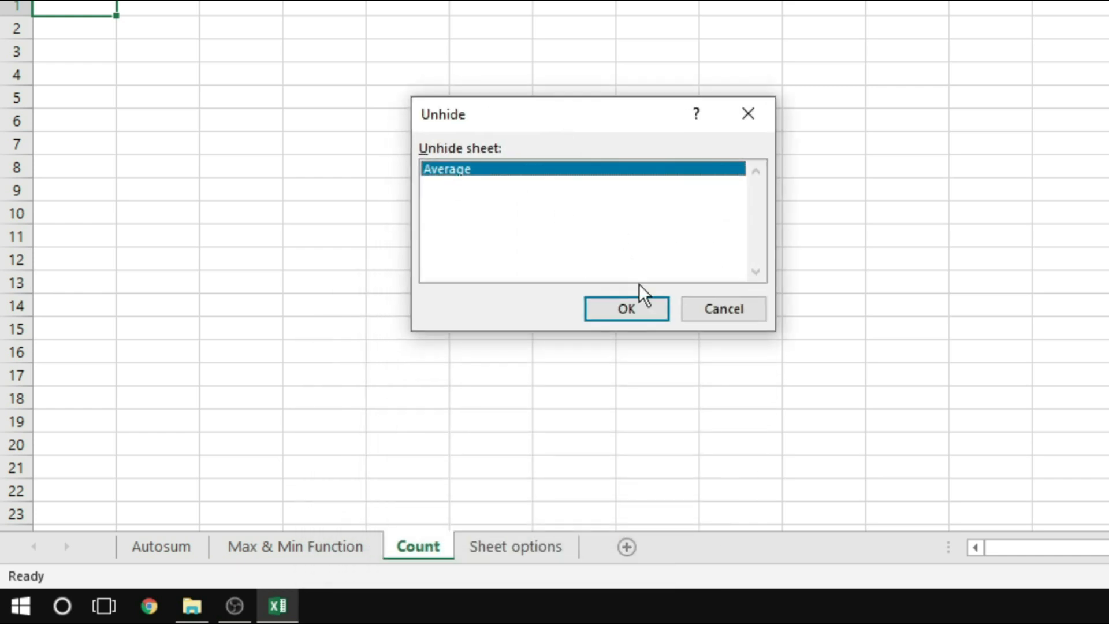
{"action": "left_click", "coordinate": [641, 314]}
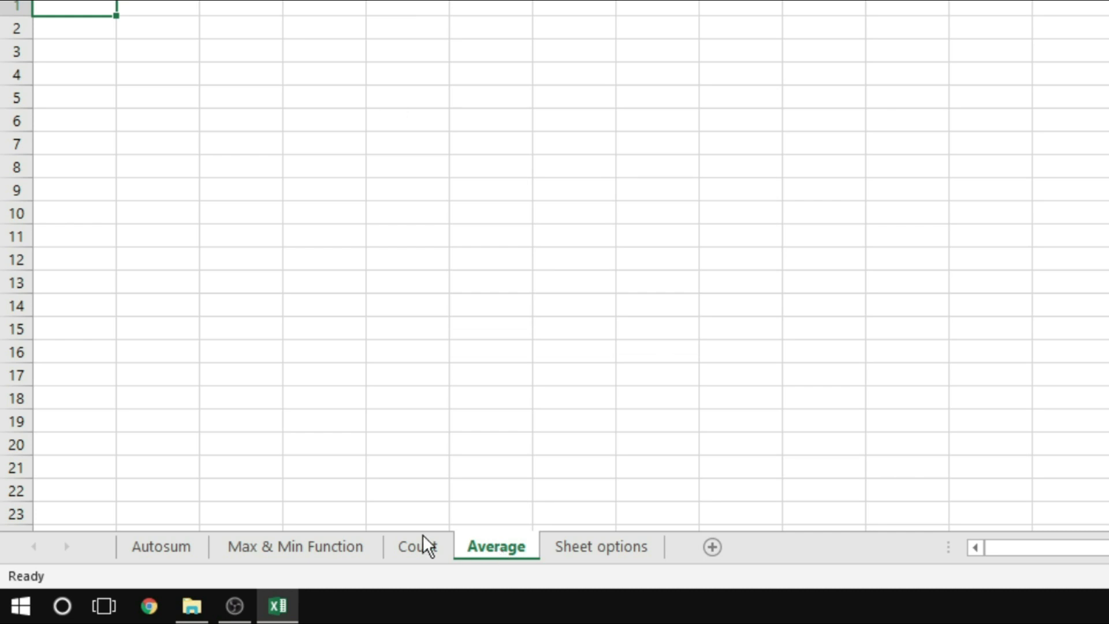
{"action": "left_click", "coordinate": [329, 545]}
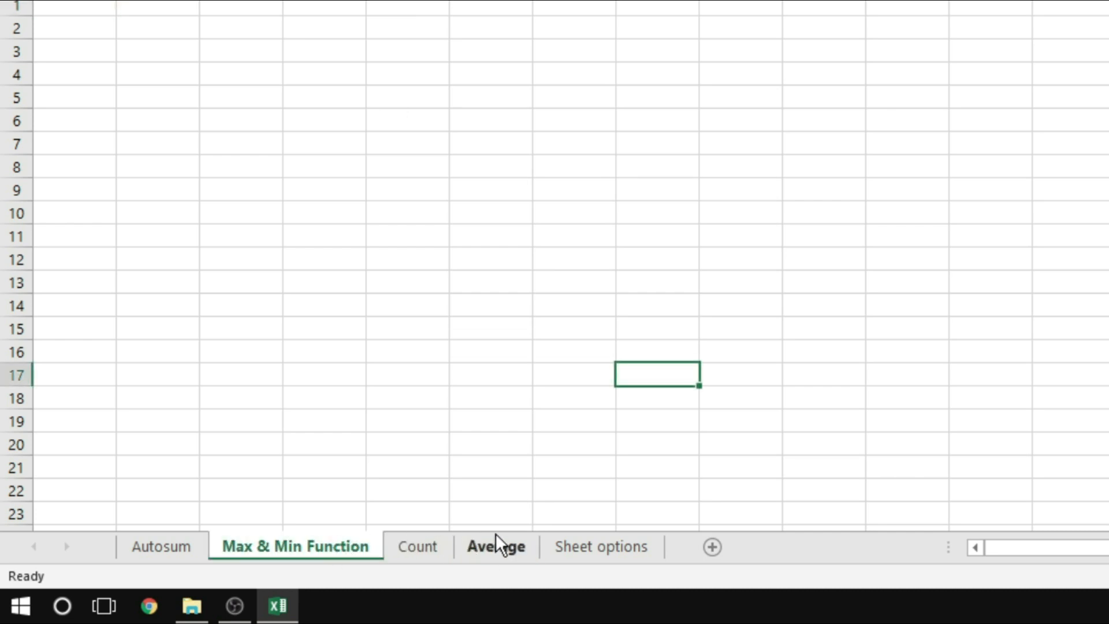
{"action": "left_click", "coordinate": [506, 545]}
{"action": "left_click", "coordinate": [573, 548]}
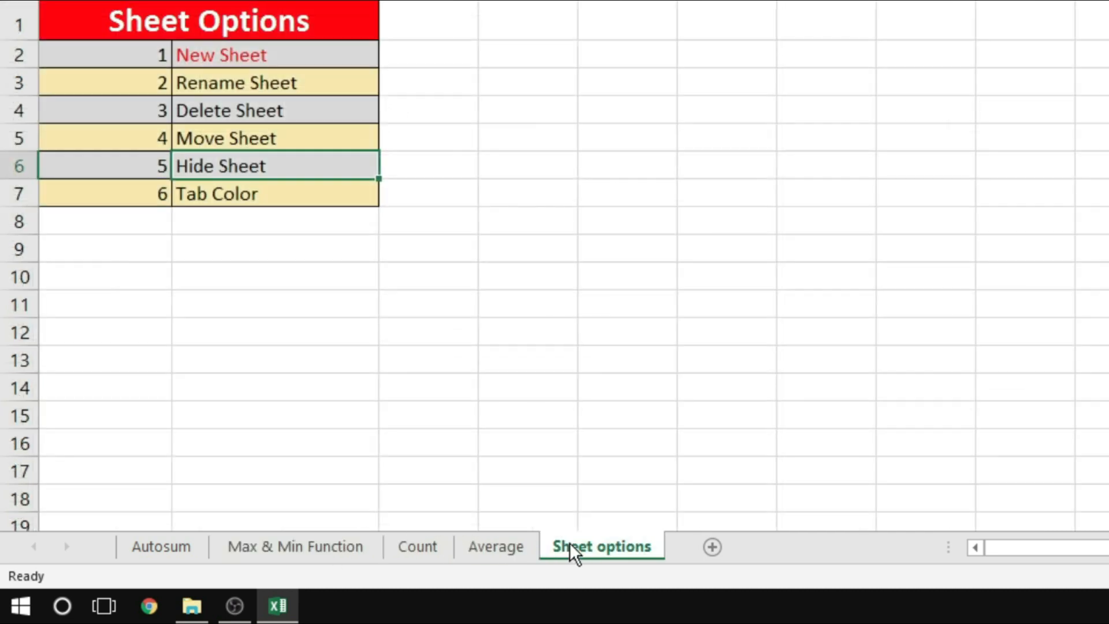
Select the Tab Color entry in the Sheet Options list, and color the Average worksheet's tab standard red
{"action": "left_click", "coordinate": [228, 195]}
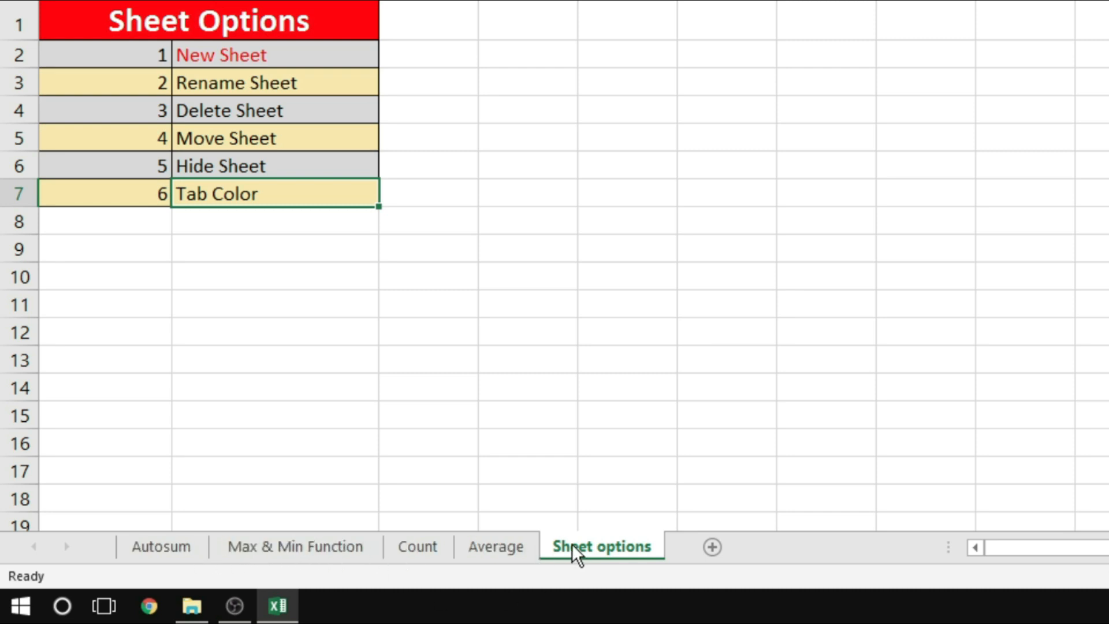
{"action": "left_click", "coordinate": [474, 549]}
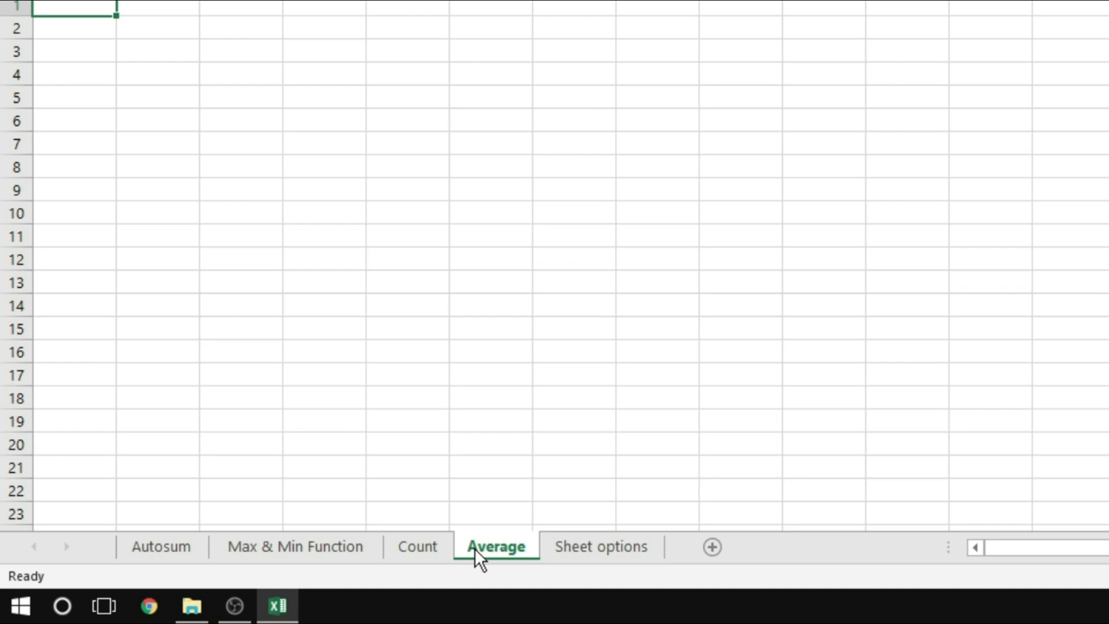
{"action": "right_click", "coordinate": [473, 549]}
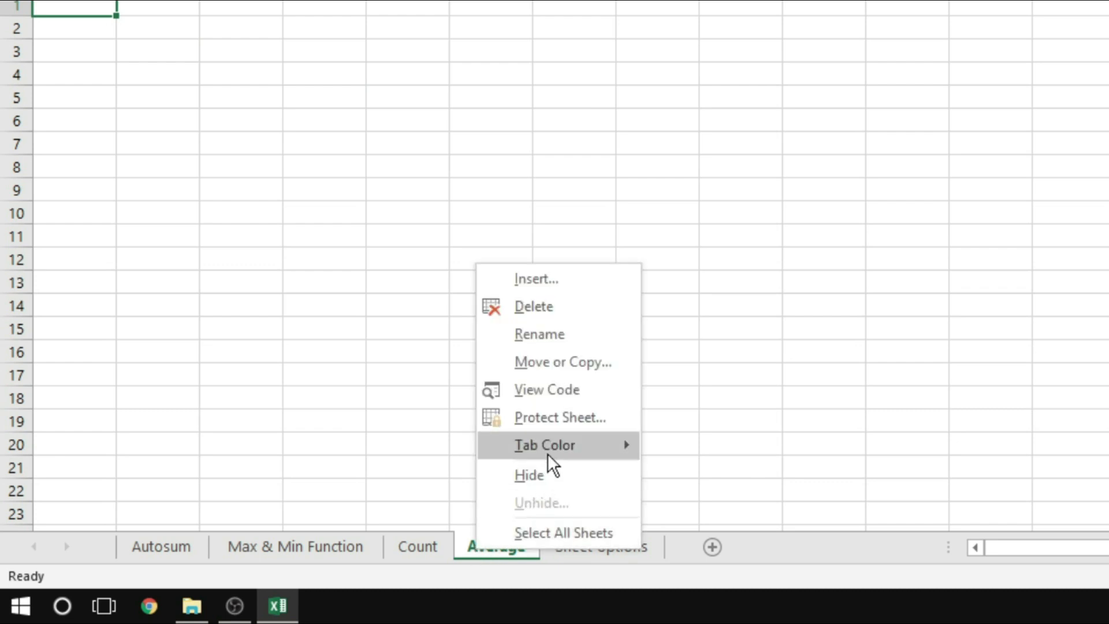
{"action": "mouse_move", "coordinate": [549, 447]}
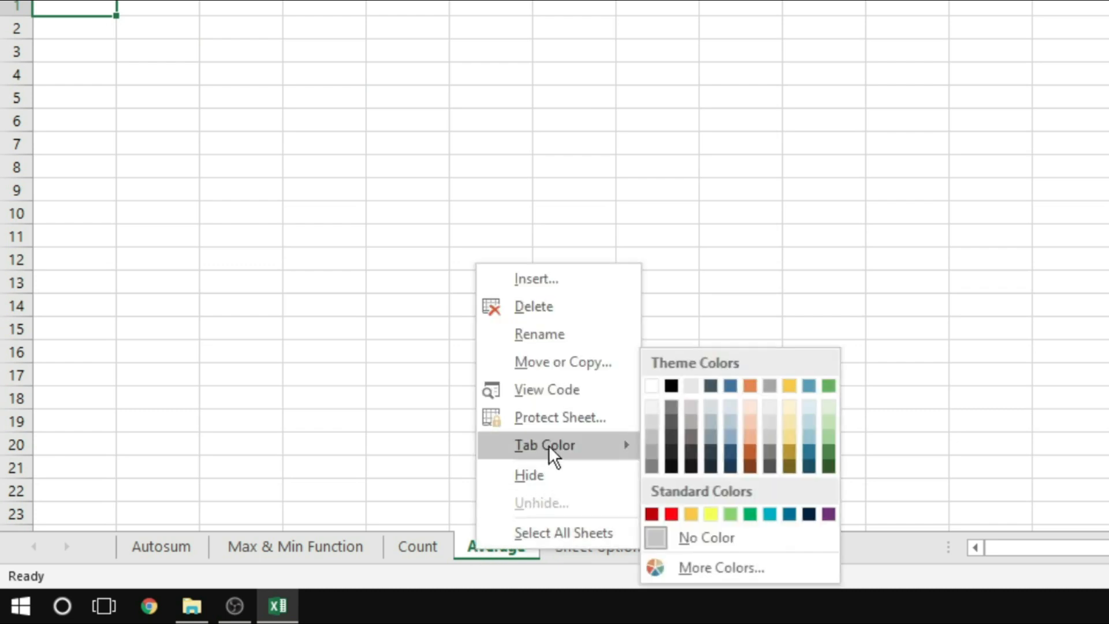
{"action": "left_click", "coordinate": [671, 513]}
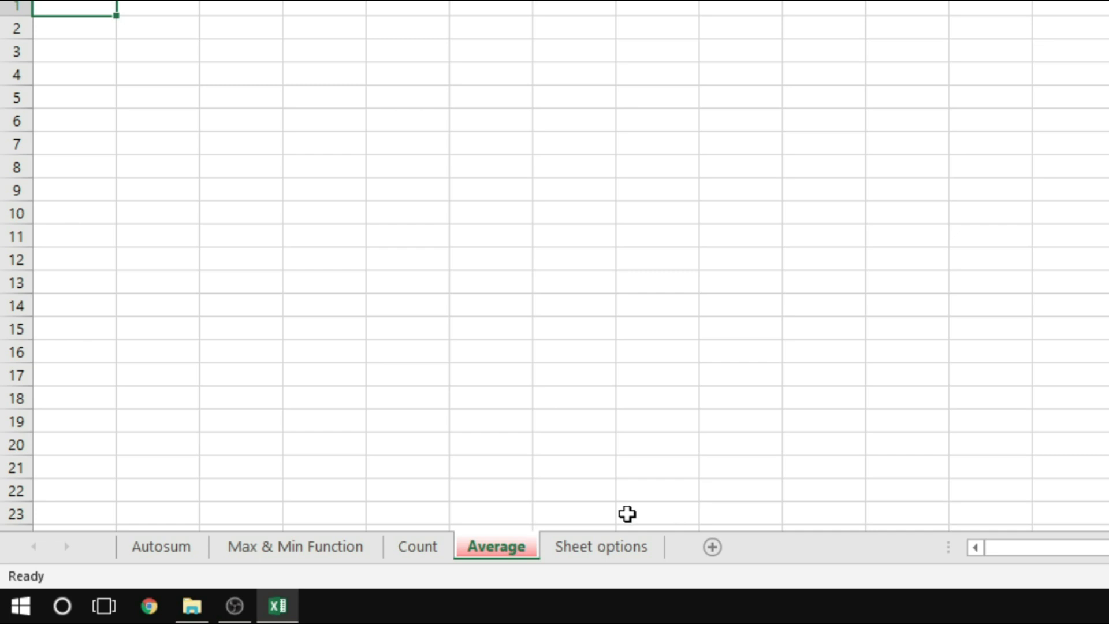
Color the Count worksheet's tab standard yellow
{"action": "left_click", "coordinate": [414, 543]}
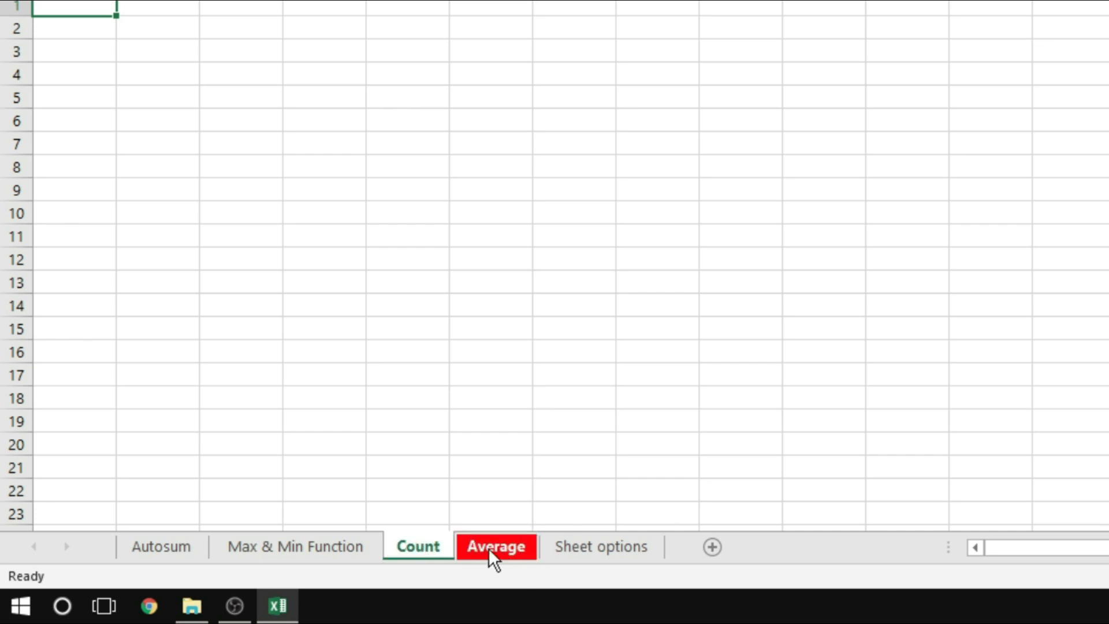
{"action": "right_click", "coordinate": [414, 549]}
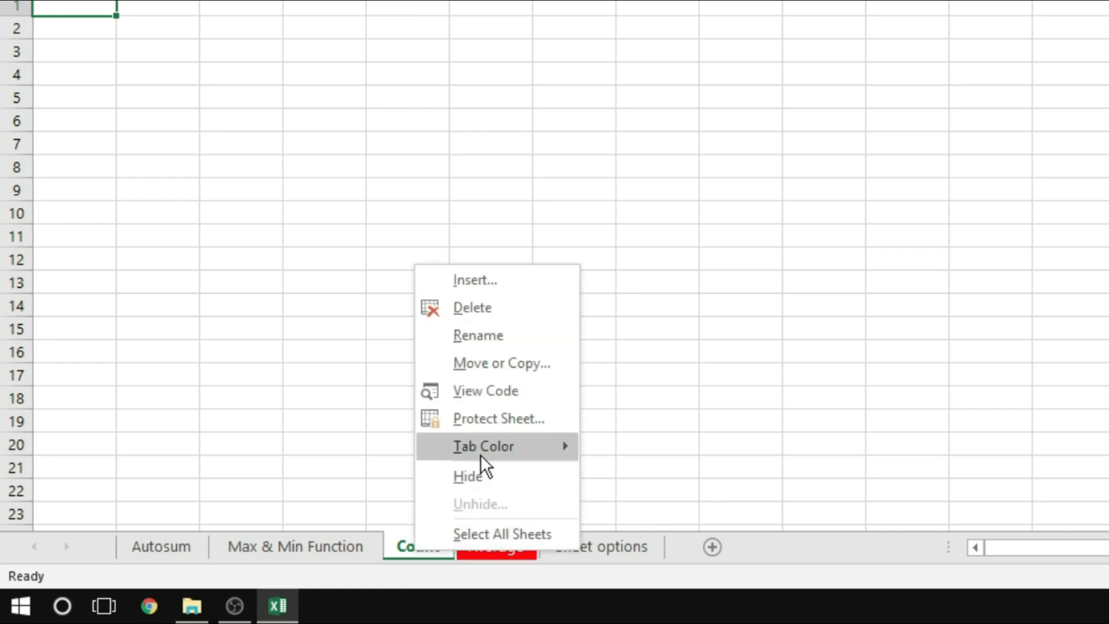
{"action": "mouse_move", "coordinate": [480, 449]}
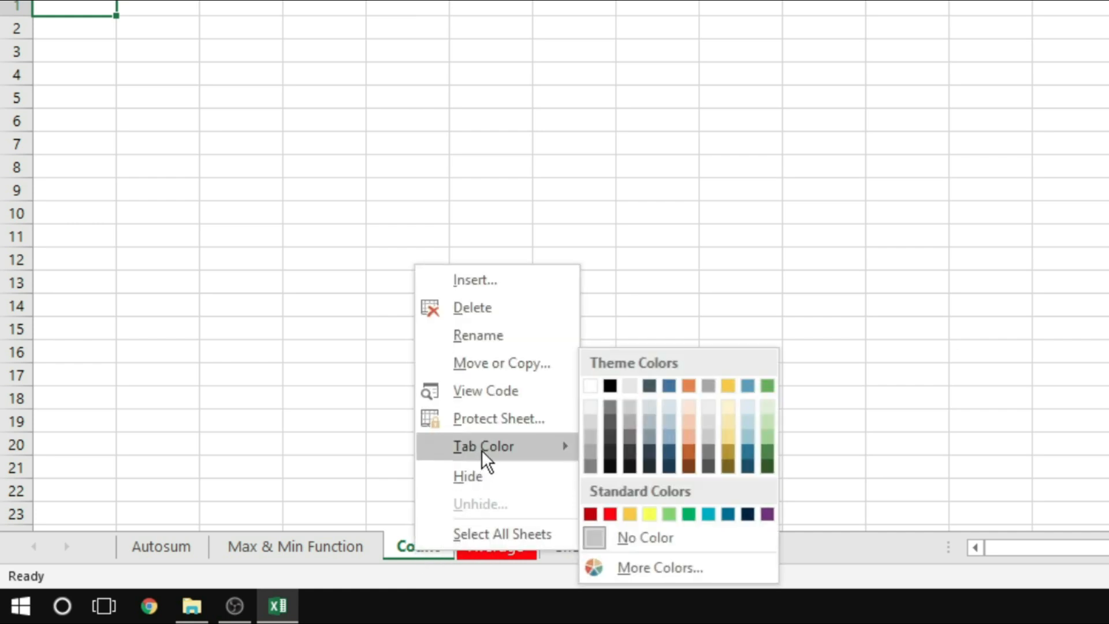
{"action": "left_click", "coordinate": [649, 514]}
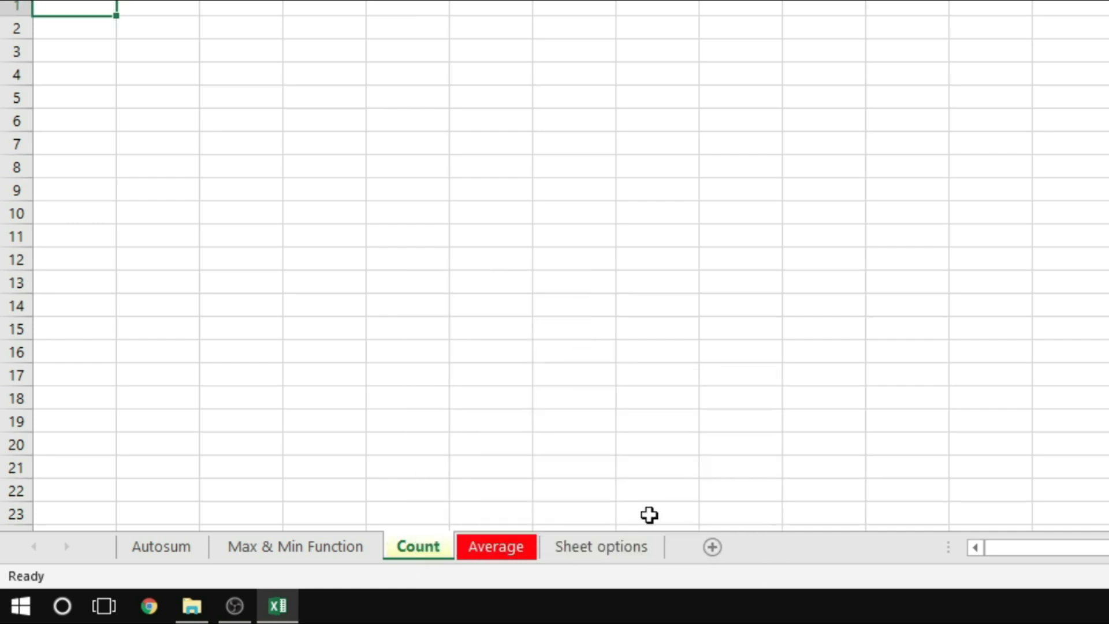
Check the colored tabs from the Max & Min Function and Average worksheets, and return to Sheet options
{"action": "left_click", "coordinate": [285, 546]}
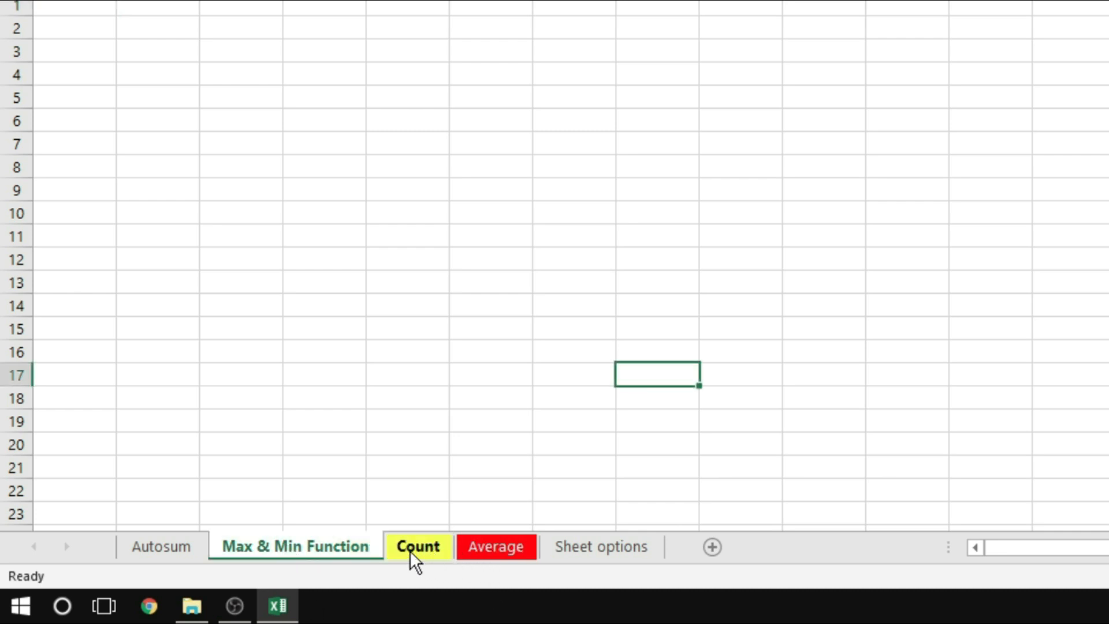
{"action": "left_click", "coordinate": [510, 547]}
{"action": "left_click", "coordinate": [590, 546]}
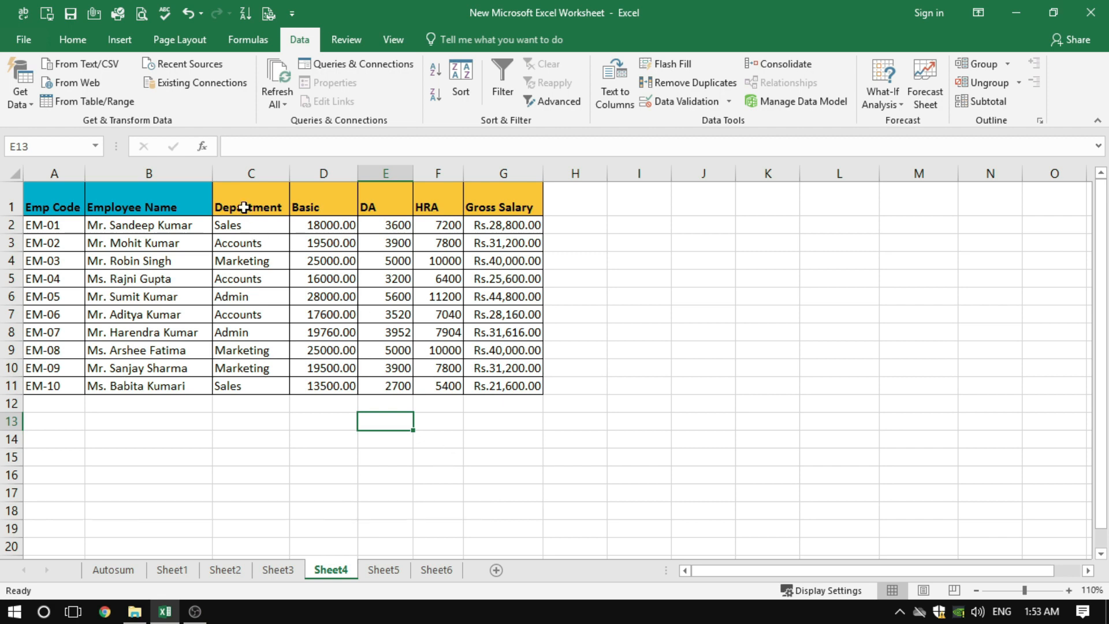
Insert a blank column before the Department column, and undo the insertion
{"action": "left_click", "coordinate": [244, 208]}
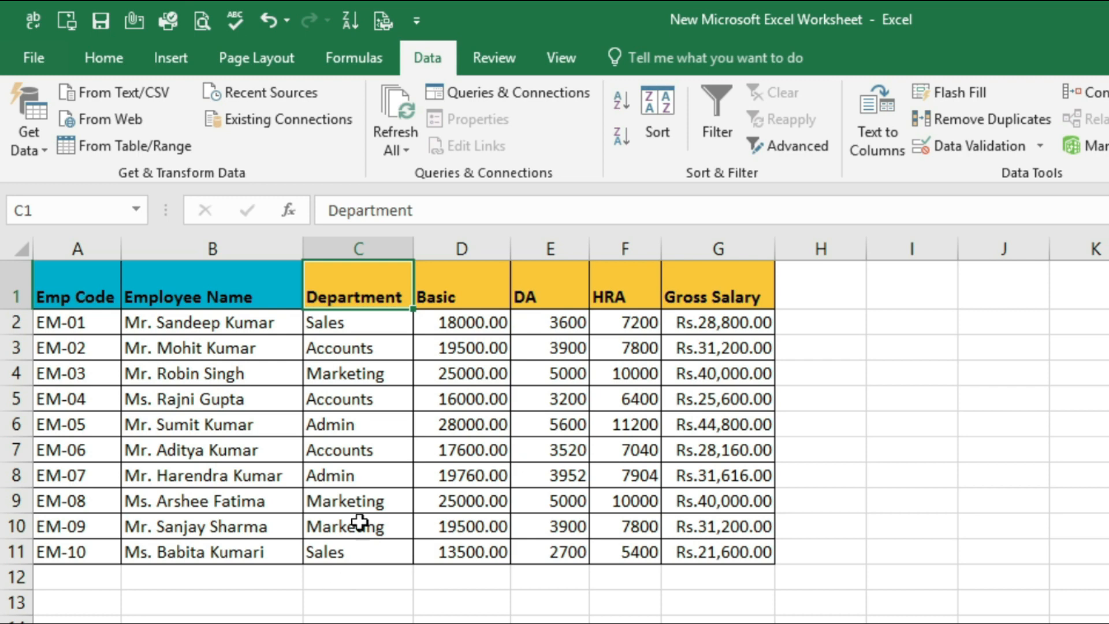
{"action": "left_click", "coordinate": [359, 245]}
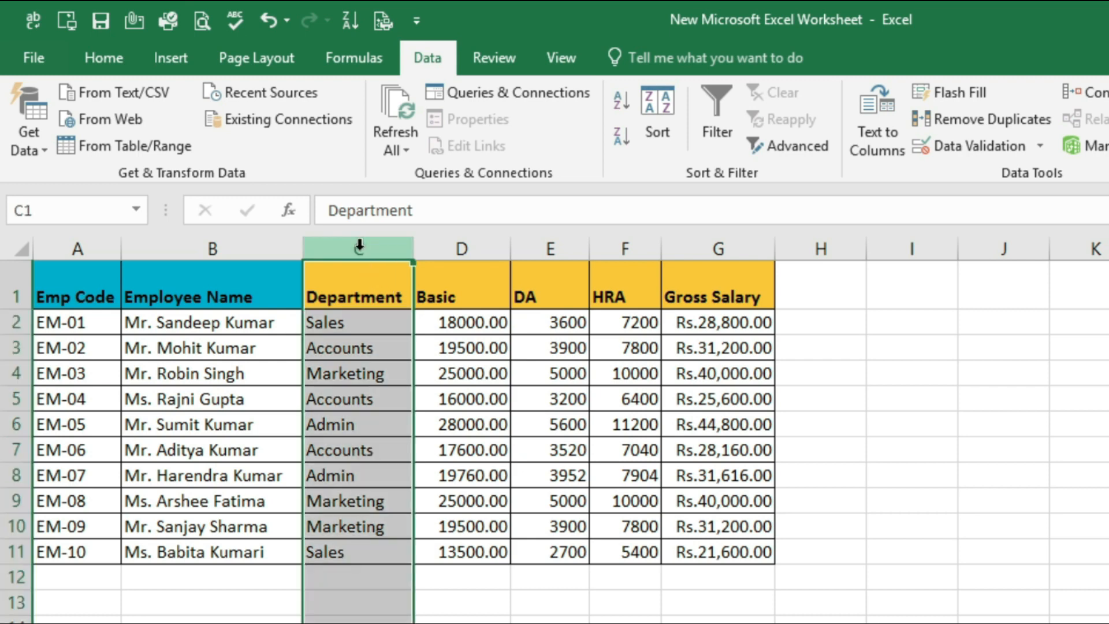
{"action": "right_click", "coordinate": [360, 246]}
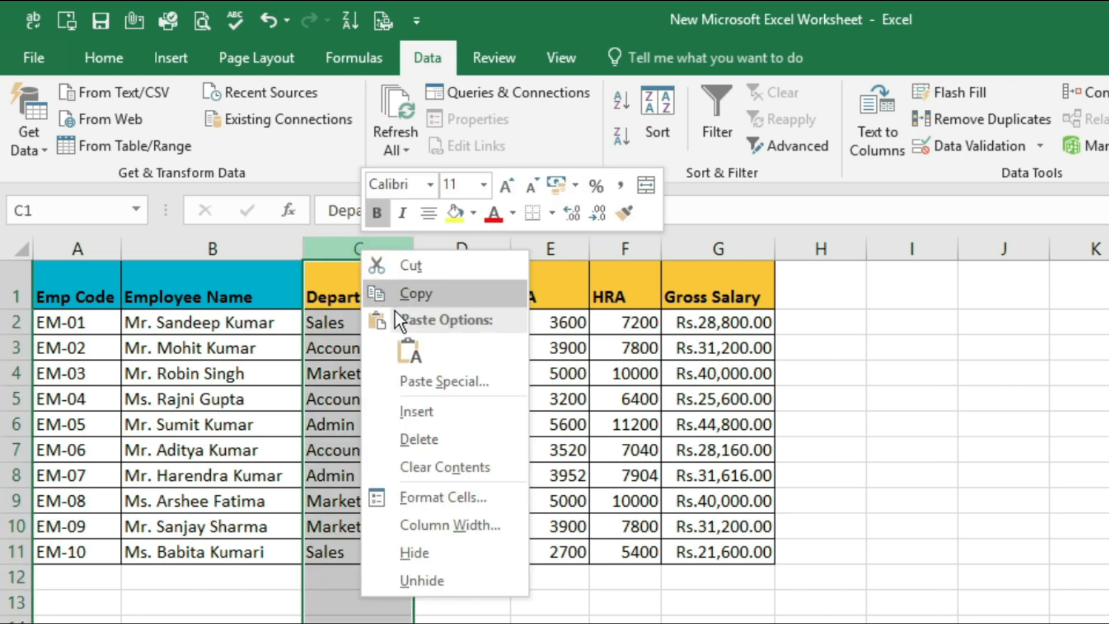
{"action": "left_click", "coordinate": [431, 411]}
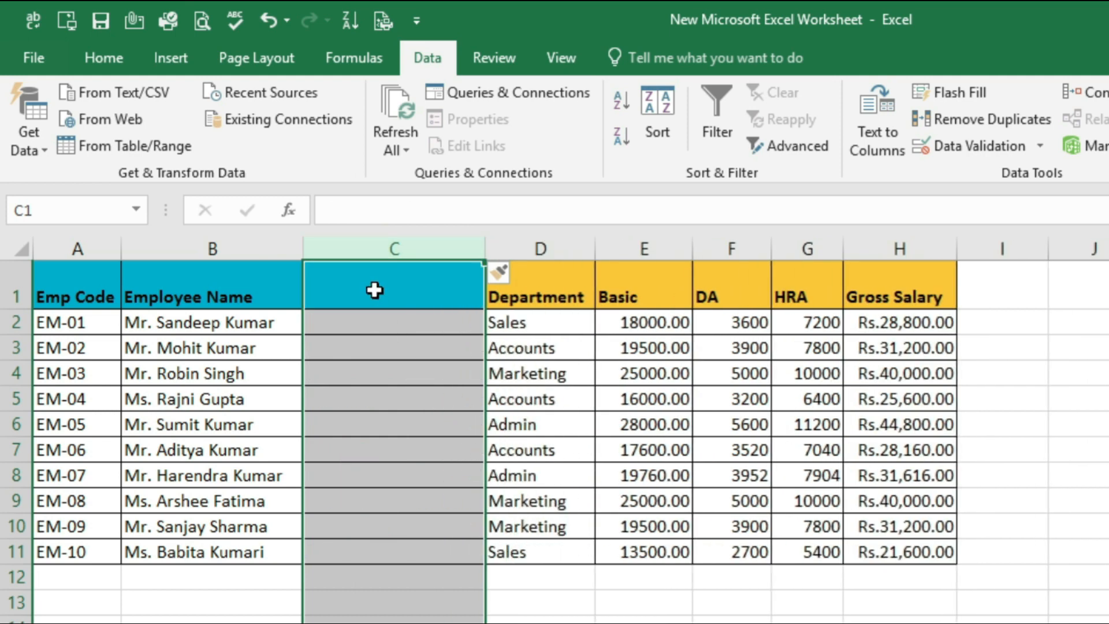
{"action": "left_click", "coordinate": [373, 290]}
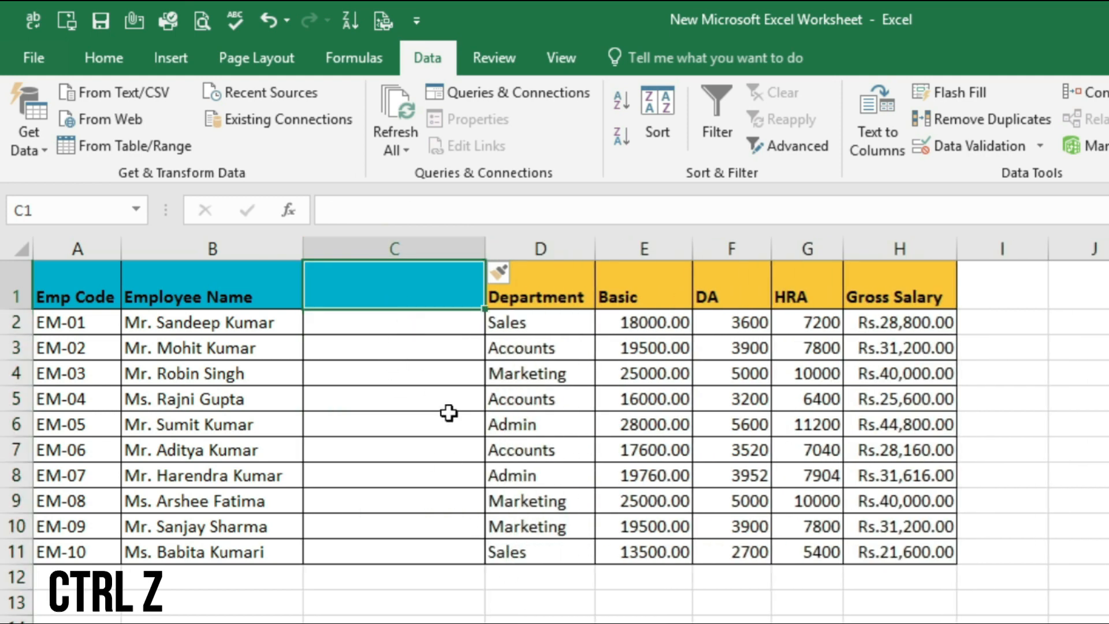
{"action": "key", "text": "ctrl+z"}
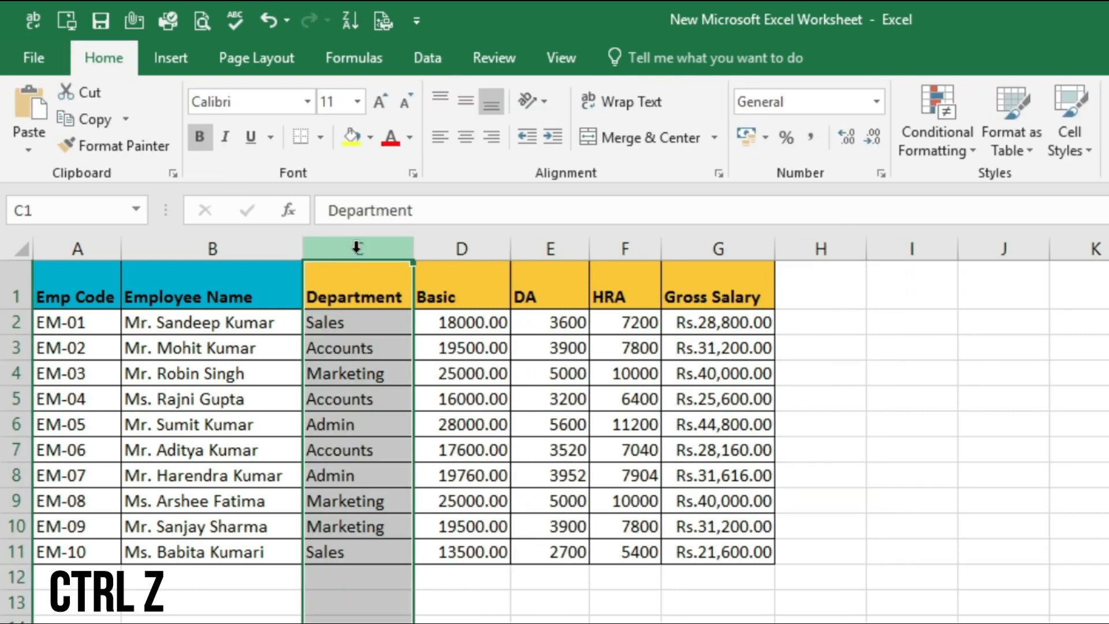
Insert a blank column between Employee Name and Department
{"action": "right_click", "coordinate": [357, 247]}
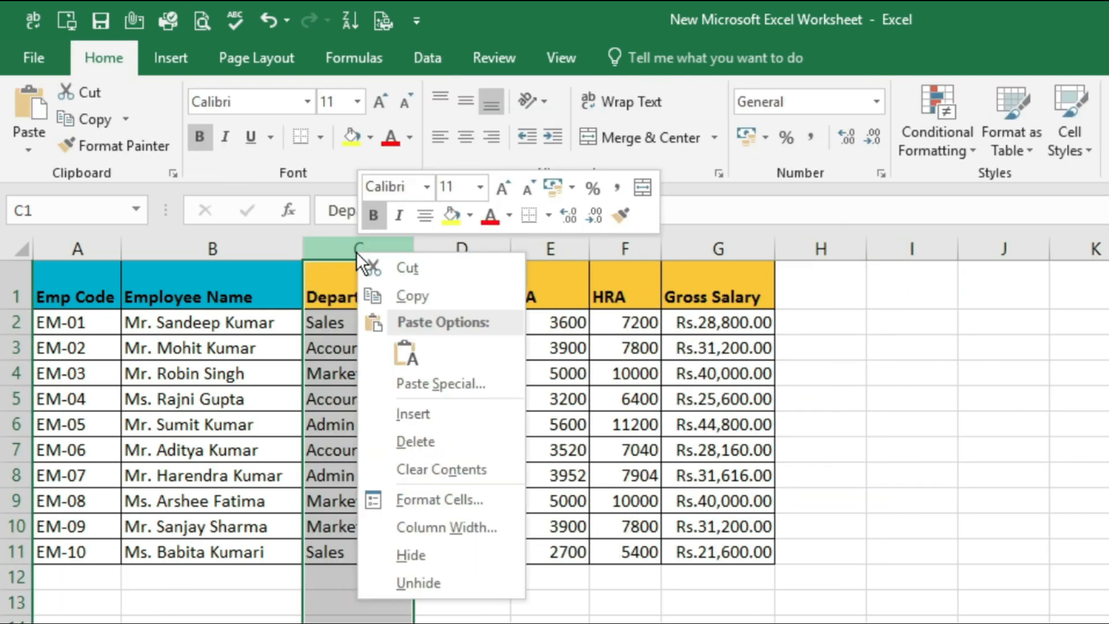
{"action": "left_click", "coordinate": [408, 412]}
{"action": "left_click", "coordinate": [412, 546]}
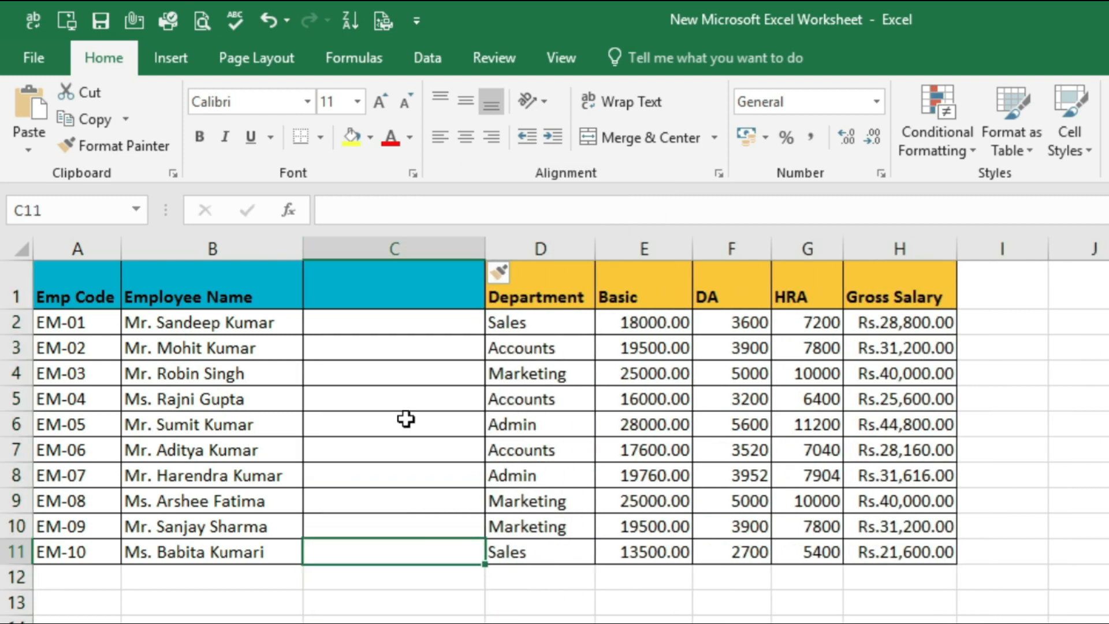
Insert two more blank columns before column C, working from cell C2
{"action": "left_click", "coordinate": [392, 328]}
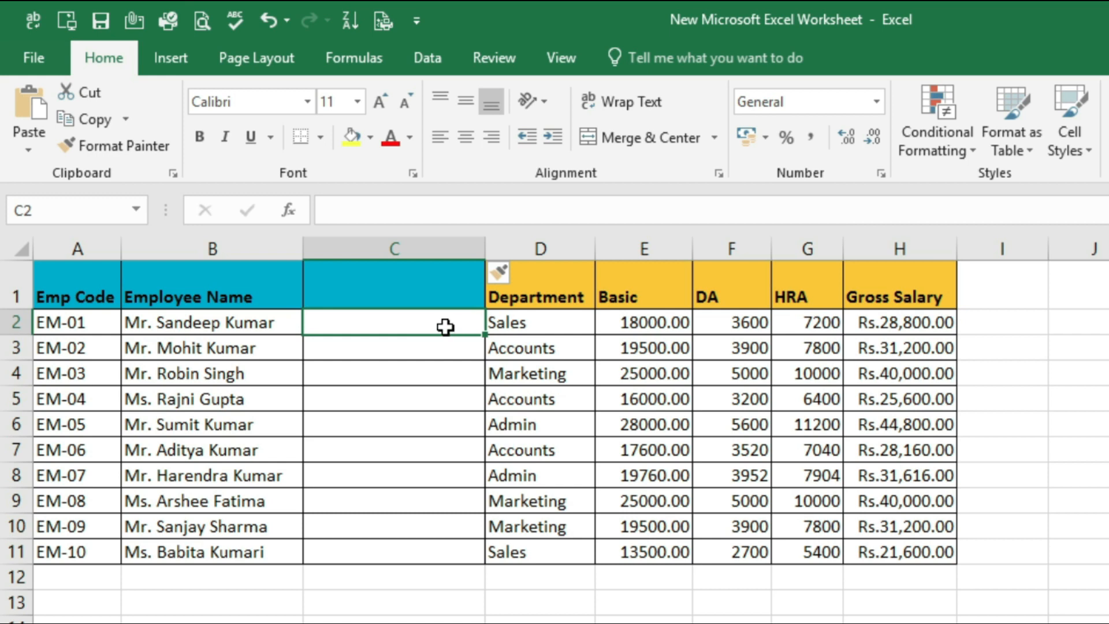
{"action": "key", "text": "alt"}
{"action": "key", "text": "i"}
{"action": "key", "text": "c"}
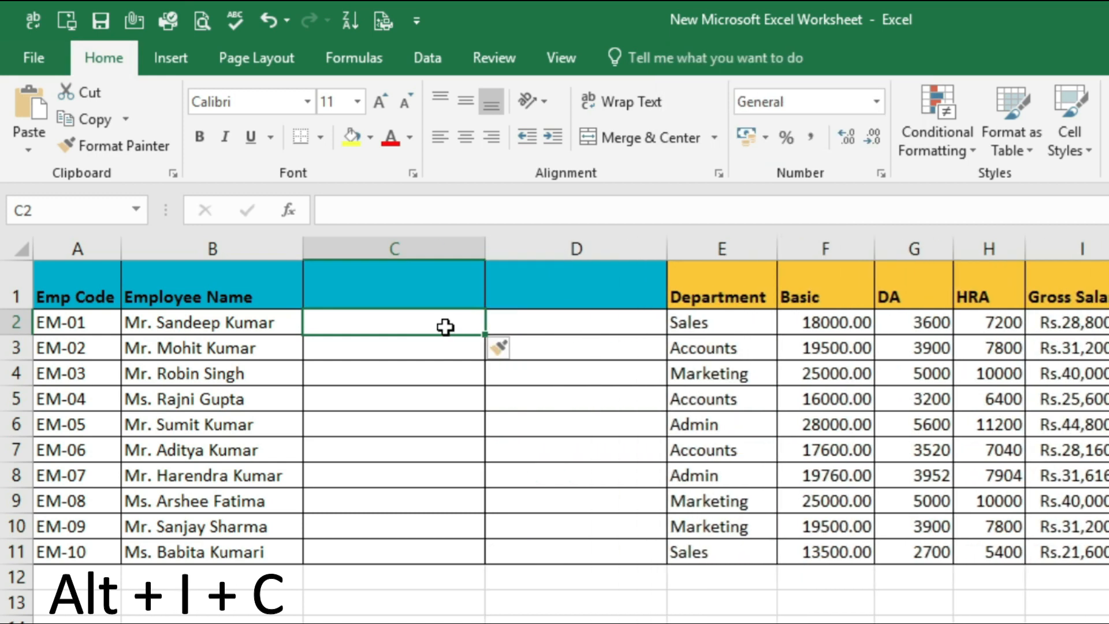
{"action": "key", "text": "alt"}
{"action": "key", "text": "i"}
{"action": "key", "text": "c"}
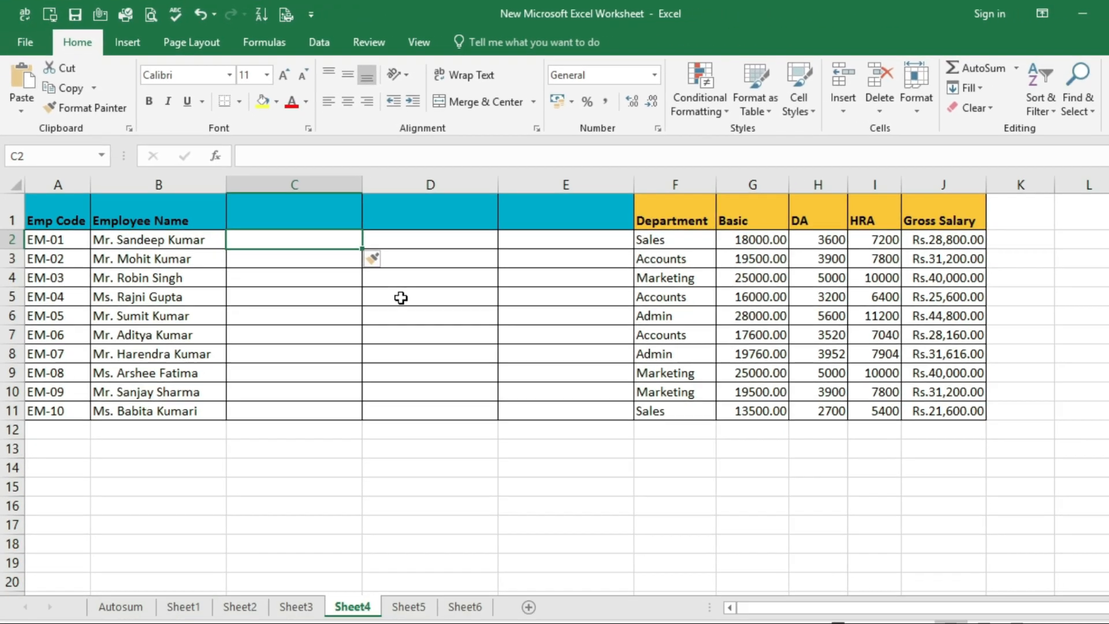
Make C2 the active cell, and add another blank column there with the Insert Sheet Columns command
{"action": "left_click", "coordinate": [535, 399]}
{"action": "left_click", "coordinate": [294, 196]}
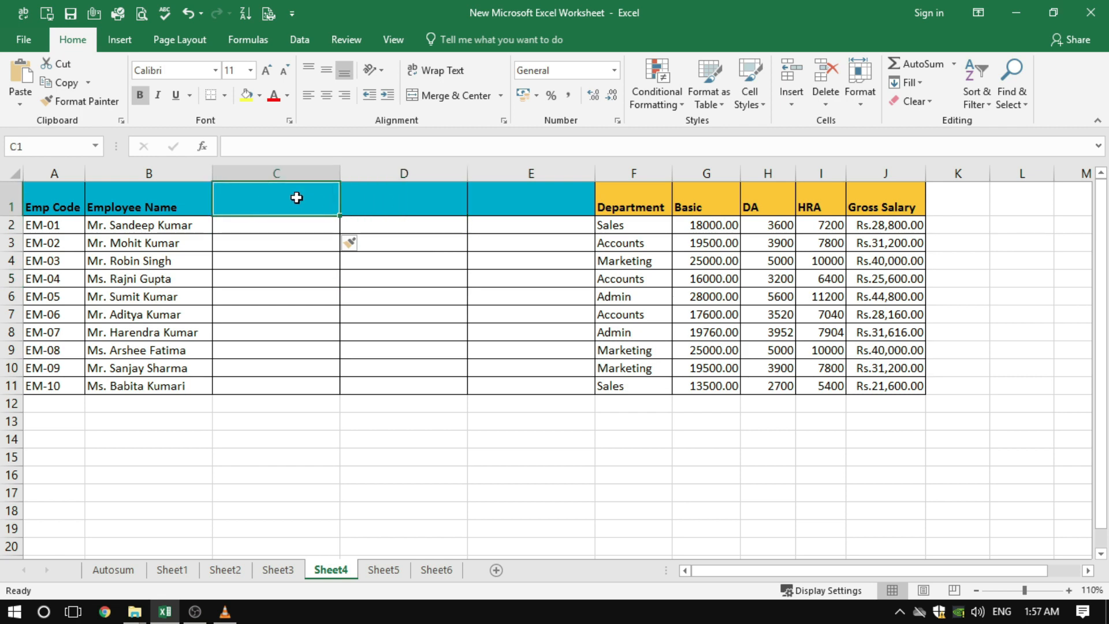
{"action": "left_click", "coordinate": [288, 225]}
{"action": "key", "text": "Right"}
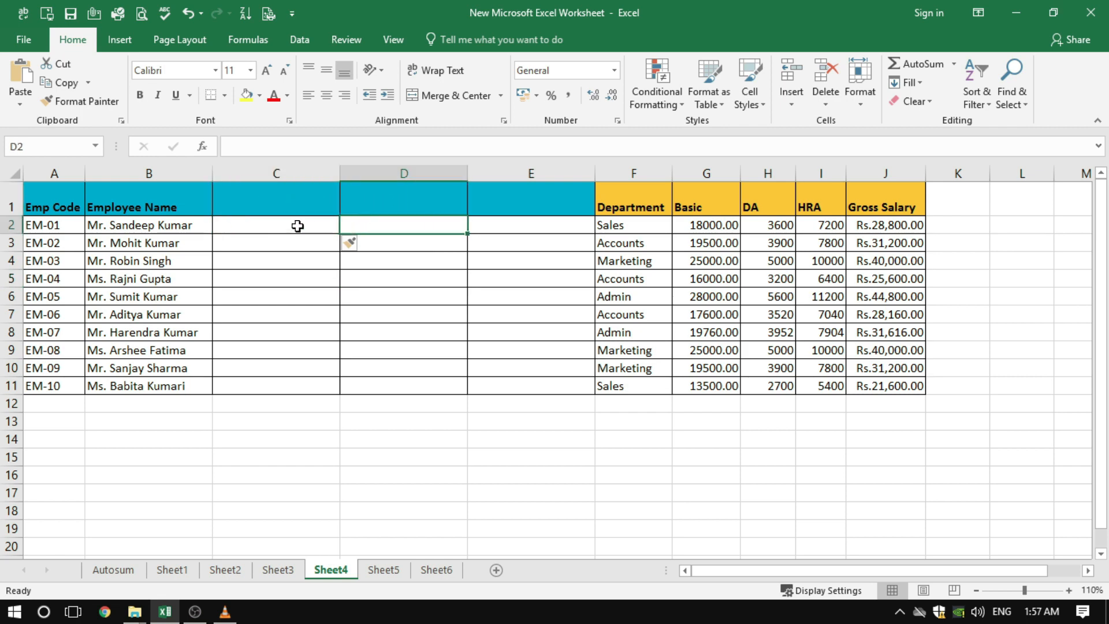
{"action": "key", "text": "Left"}
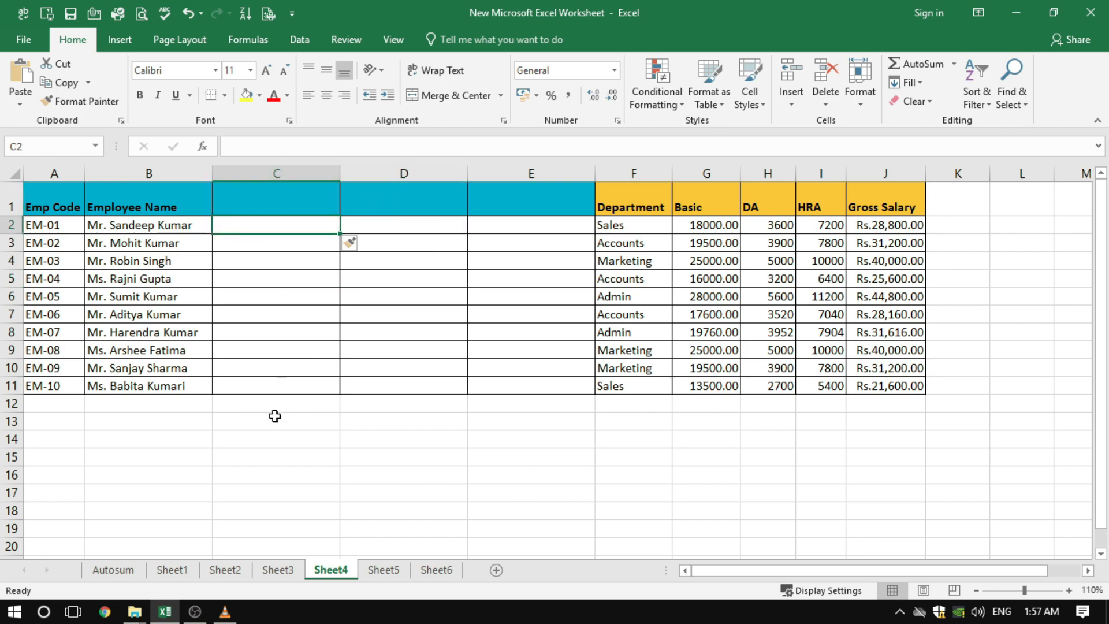
{"action": "left_click", "coordinate": [791, 104]}
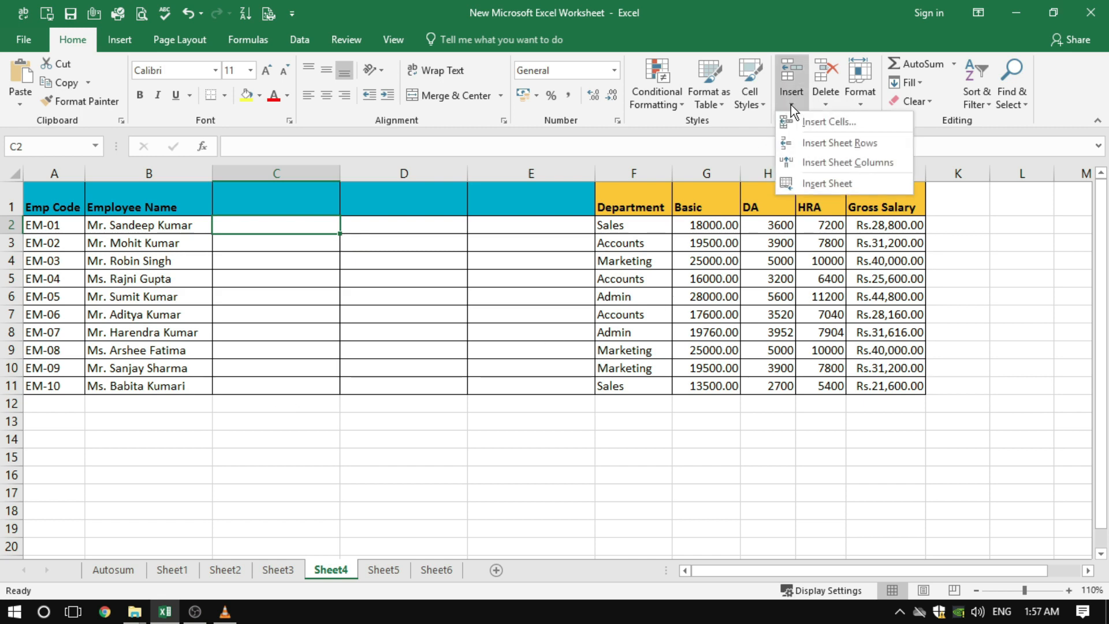
{"action": "left_click", "coordinate": [829, 168]}
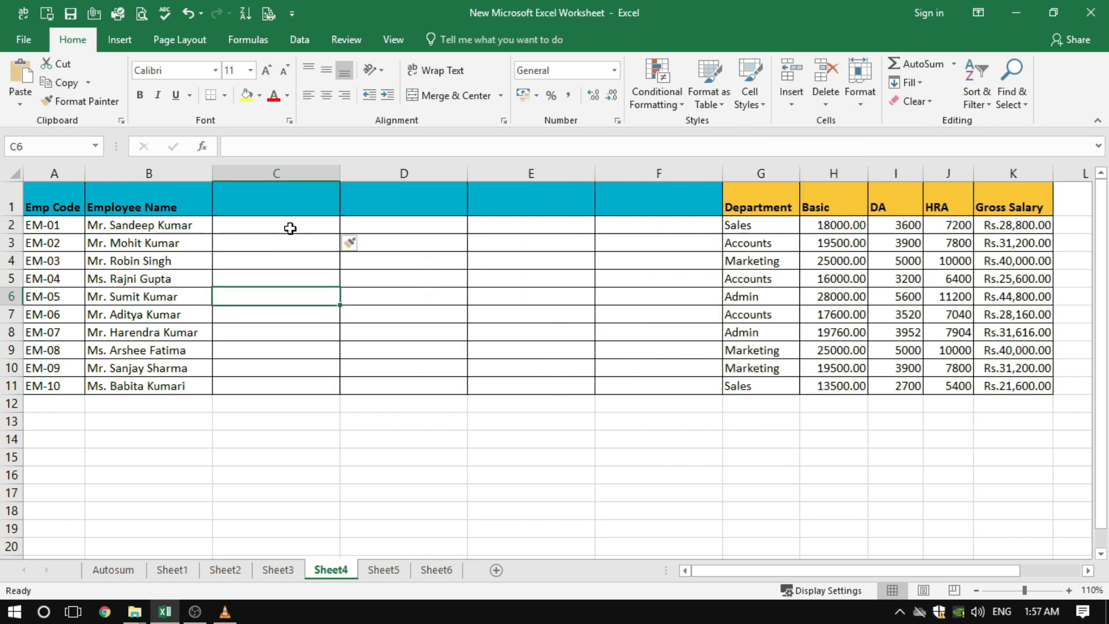
Insert a blank column at cell C6 using the Entire column option
{"action": "left_click", "coordinate": [283, 261]}
{"action": "left_click", "coordinate": [275, 312]}
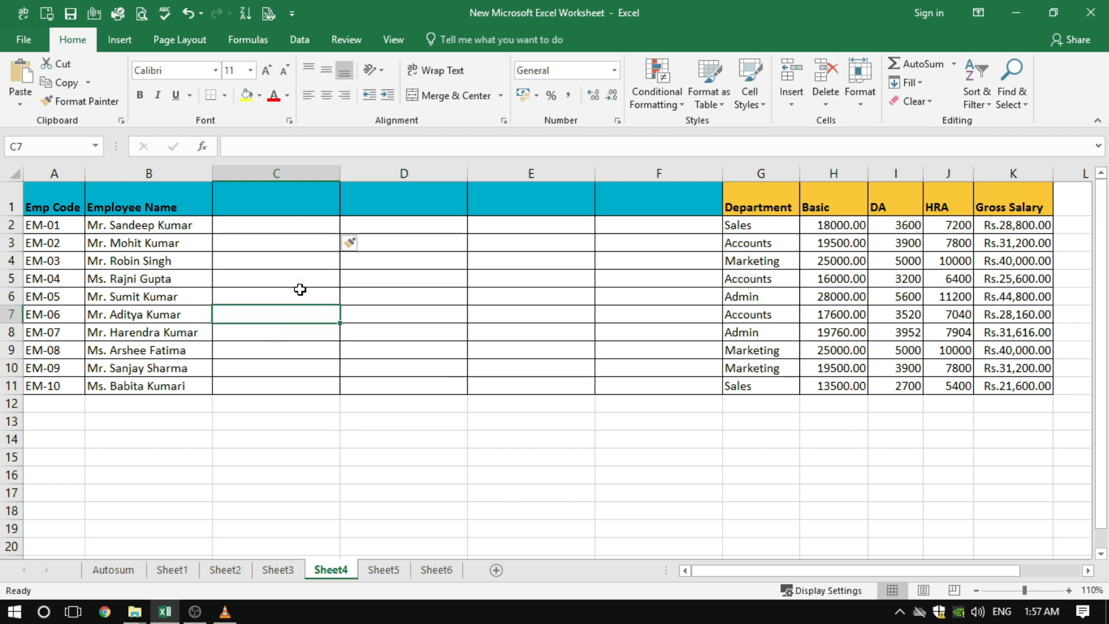
{"action": "left_click", "coordinate": [297, 294]}
{"action": "right_click", "coordinate": [300, 294]}
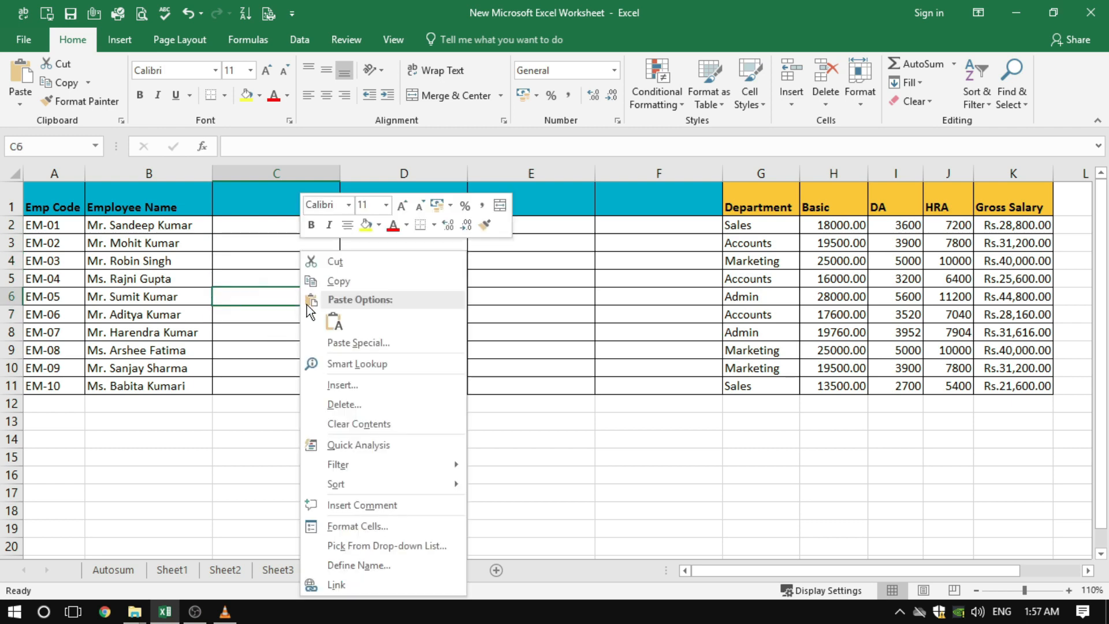
{"action": "left_click", "coordinate": [342, 386]}
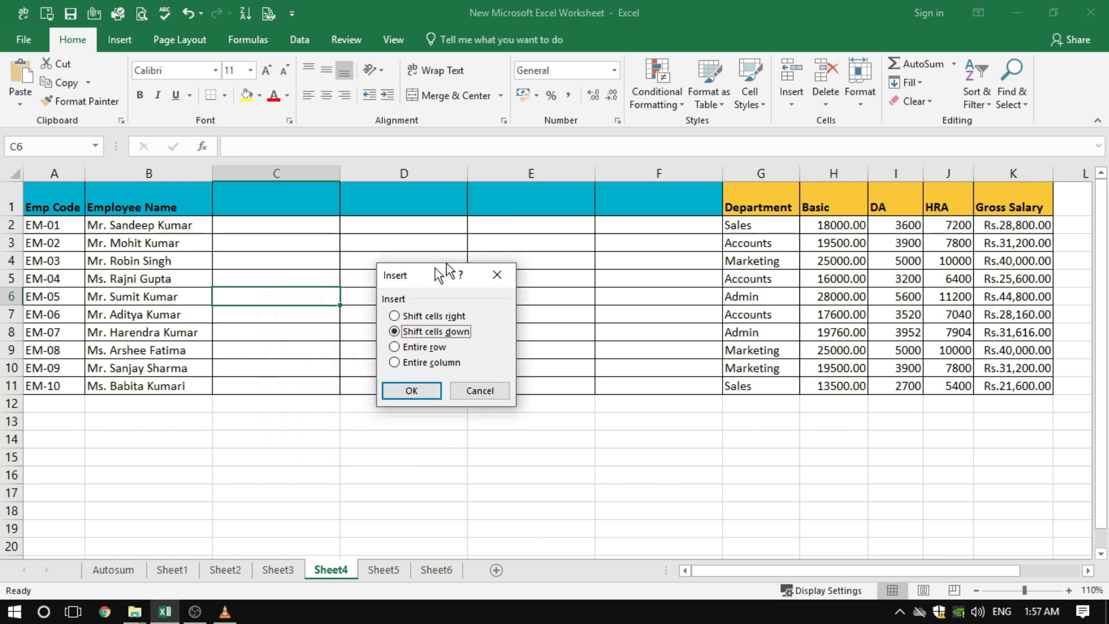
{"action": "left_click_drag", "start_coordinate": [439, 271], "coordinate": [563, 222]}
{"action": "left_click", "coordinate": [518, 313]}
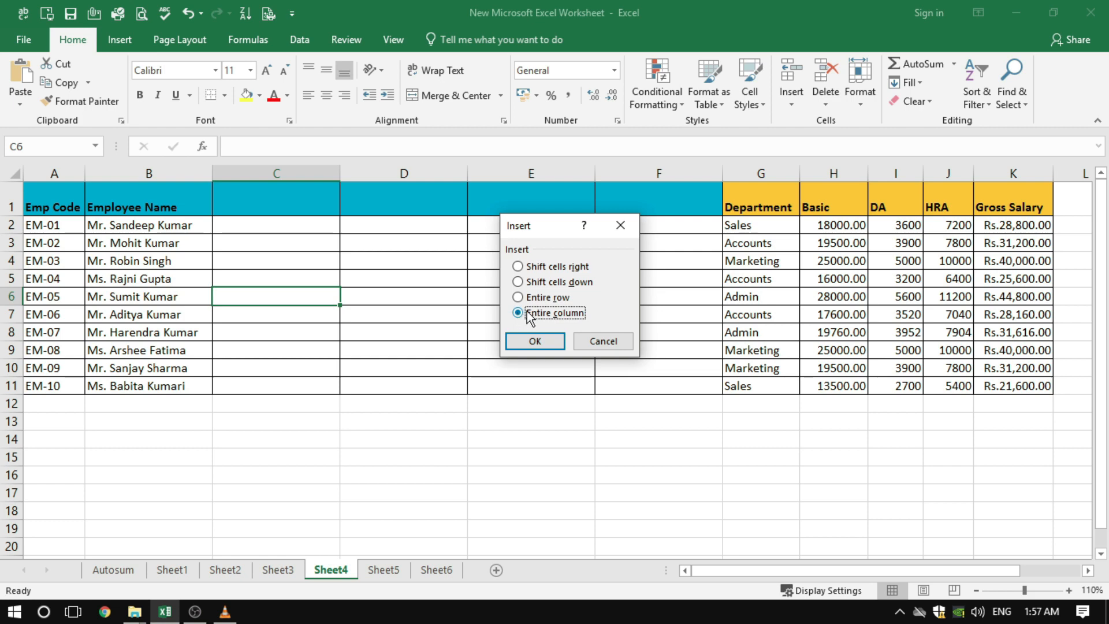
{"action": "left_click", "coordinate": [535, 341]}
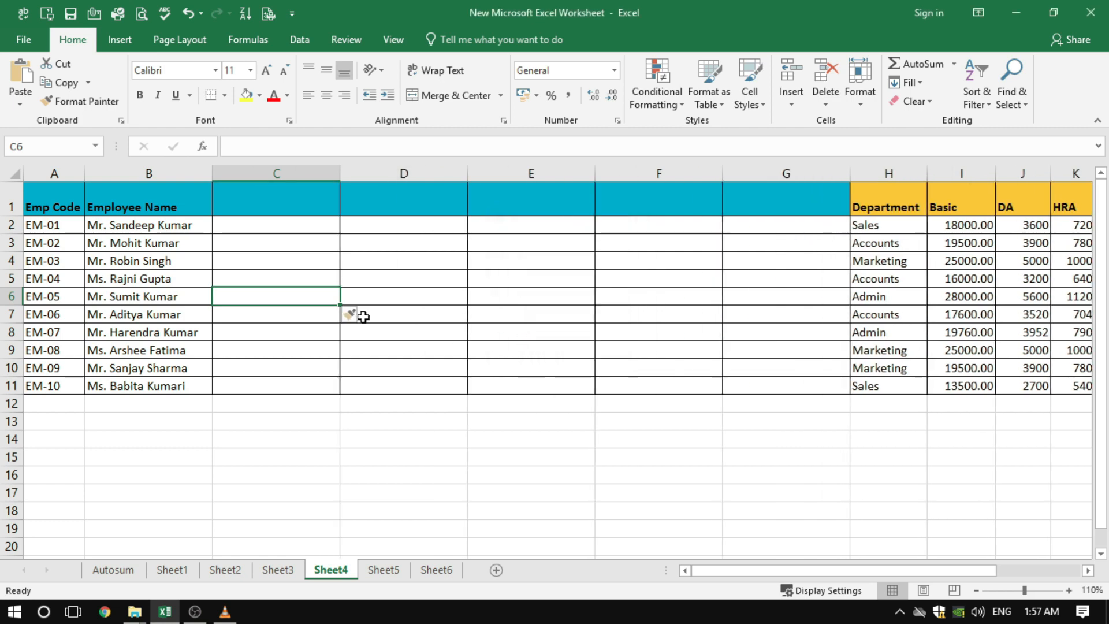
Delete the five blank columns C through G between Employee Name and Department
{"action": "left_click", "coordinate": [265, 171]}
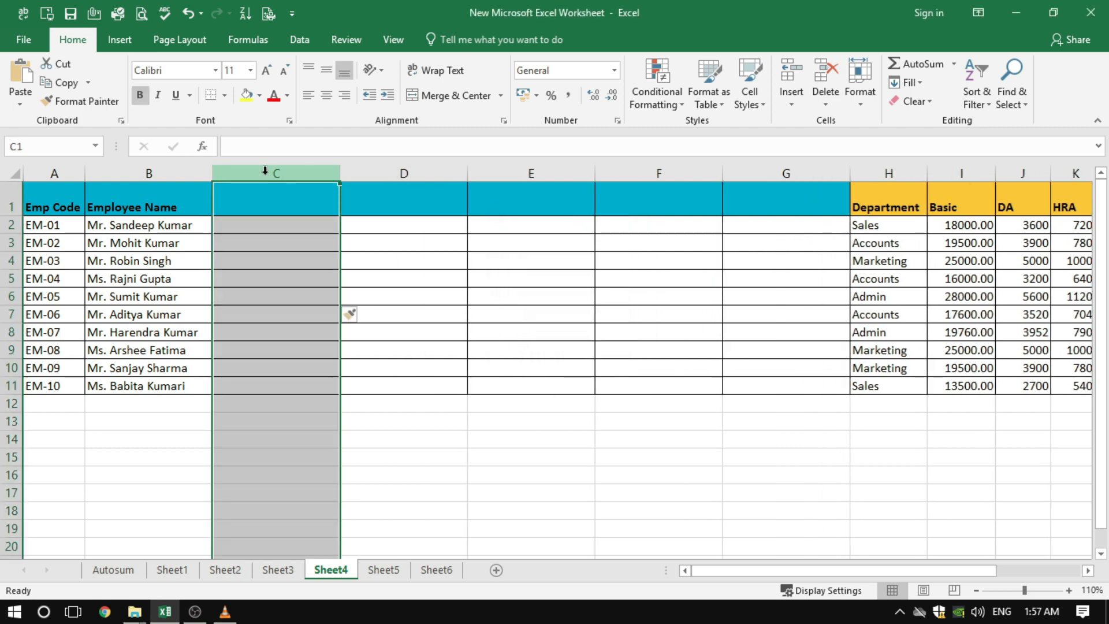
{"action": "left_click", "coordinate": [438, 246]}
{"action": "left_click", "coordinate": [569, 247]}
{"action": "left_click", "coordinate": [566, 294]}
{"action": "left_click_drag", "start_coordinate": [296, 173], "coordinate": [757, 172]}
{"action": "right_click", "coordinate": [758, 172]}
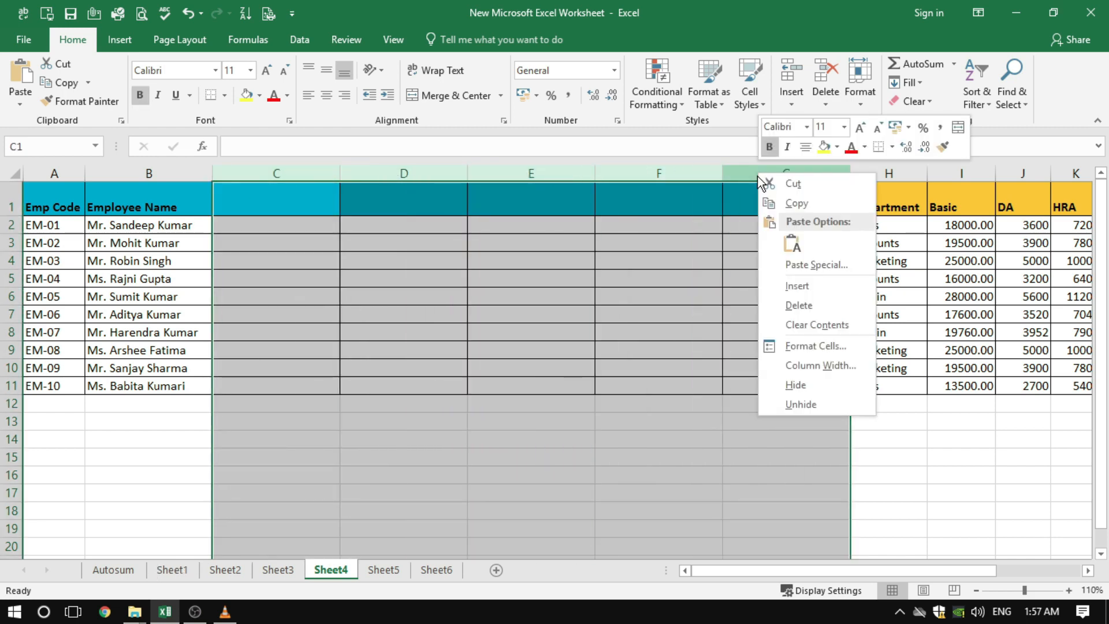
{"action": "left_click", "coordinate": [799, 304]}
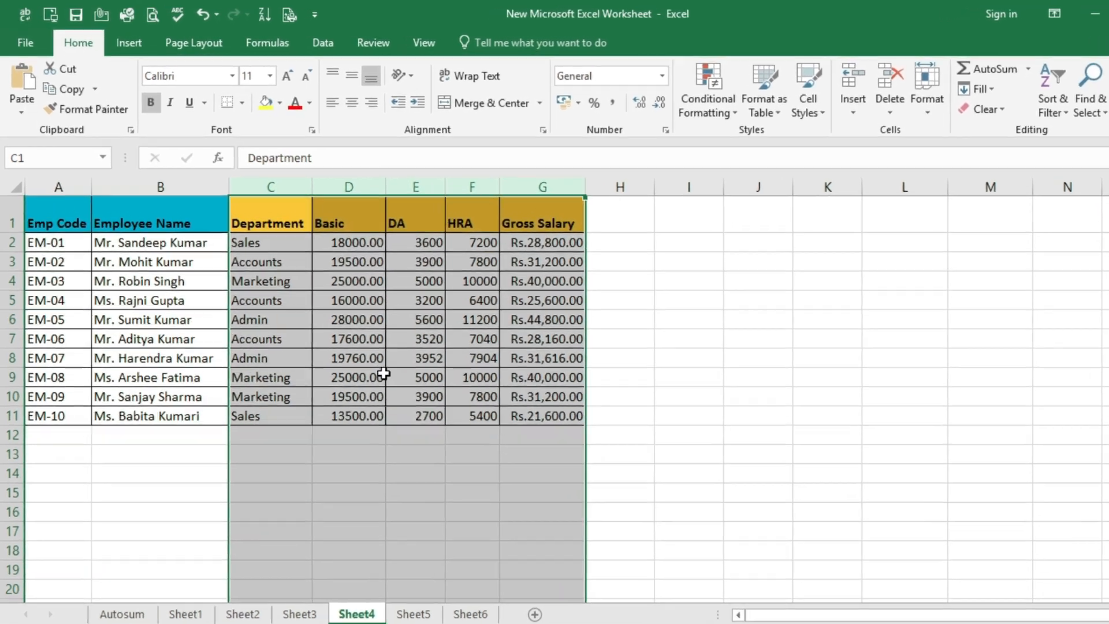
{"action": "left_click", "coordinate": [354, 348]}
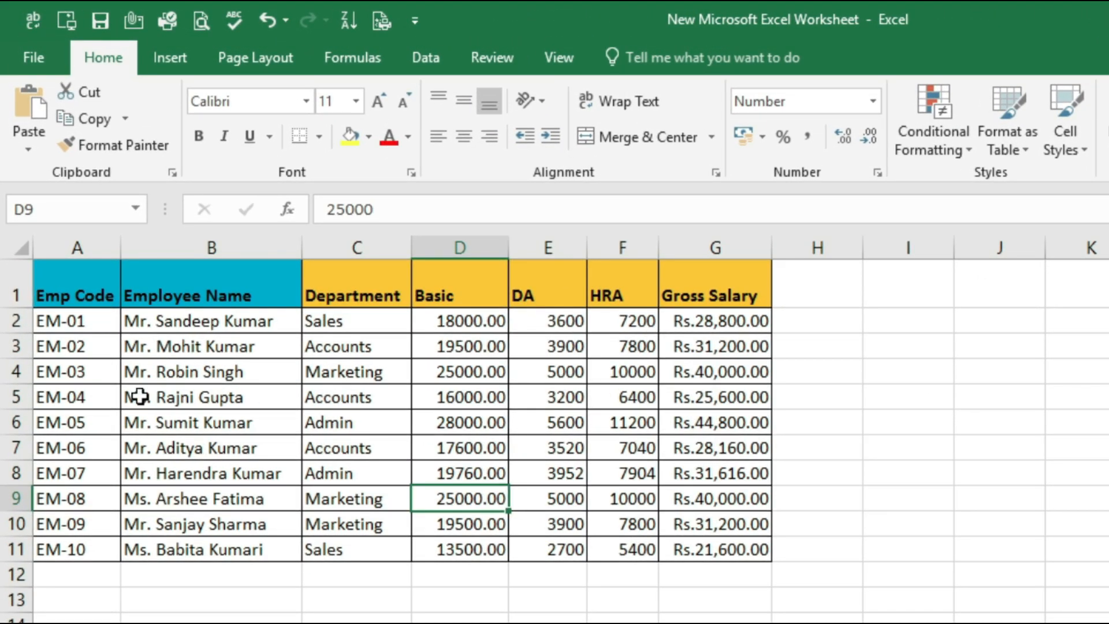
Select the whole of row 3 in the employee table and insert a blank row above it
{"action": "left_click", "coordinate": [50, 319]}
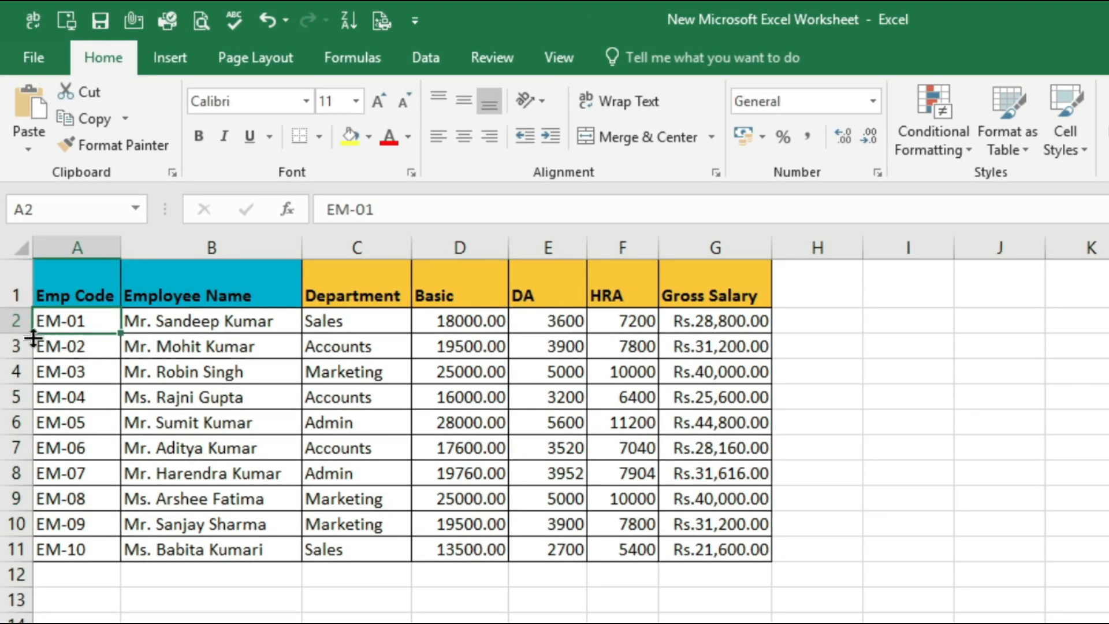
{"action": "left_click", "coordinate": [14, 319]}
{"action": "left_click", "coordinate": [13, 346]}
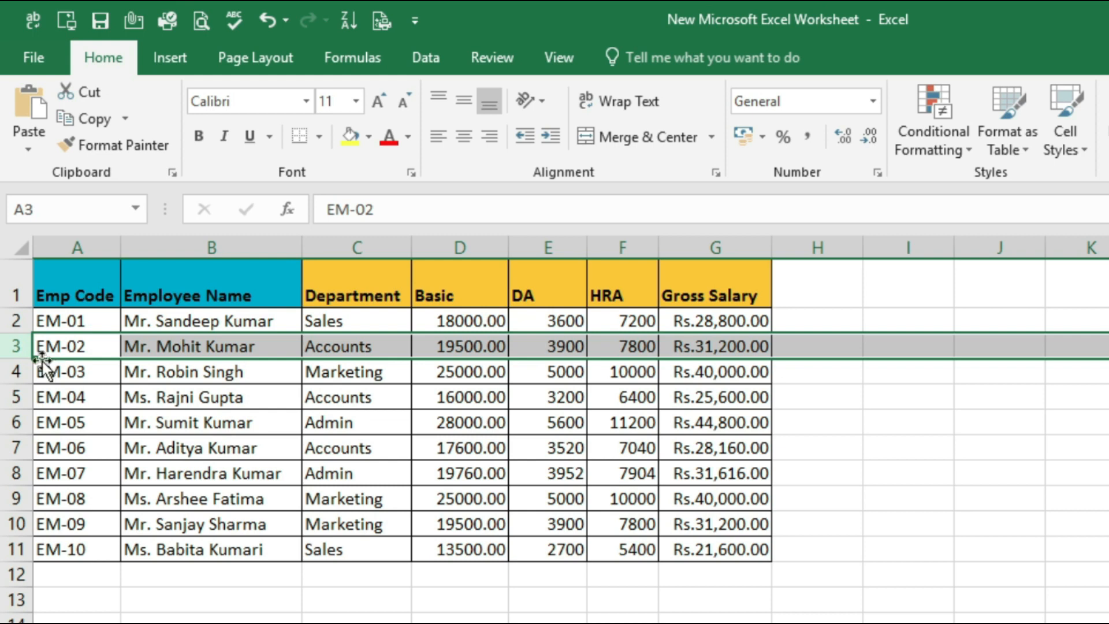
{"action": "right_click", "coordinate": [10, 347]}
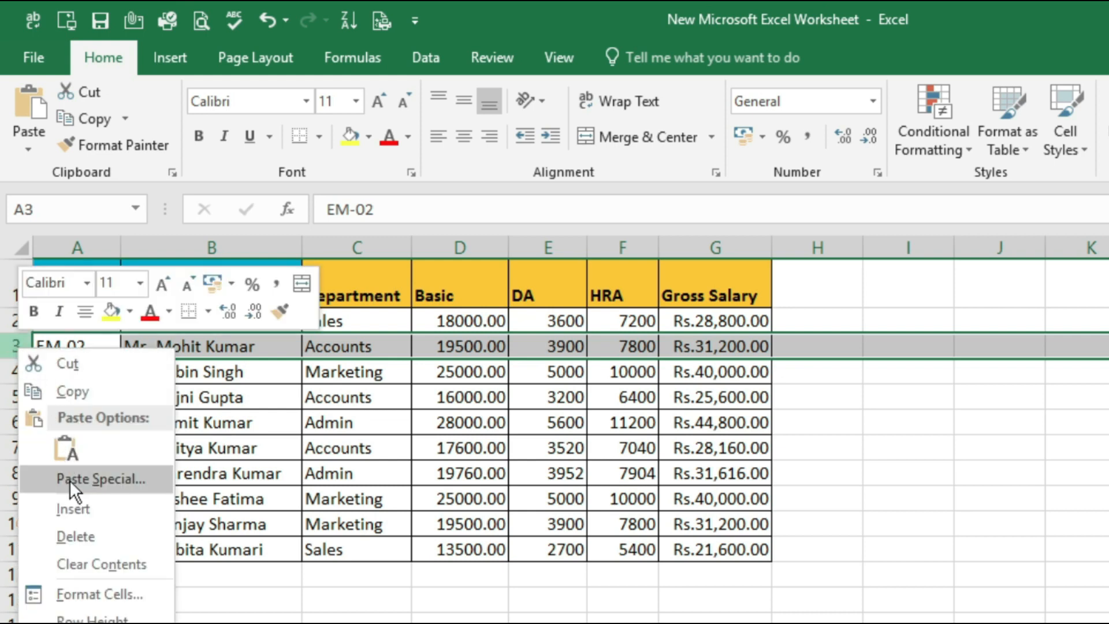
{"action": "left_click", "coordinate": [72, 506]}
{"action": "left_click", "coordinate": [255, 477]}
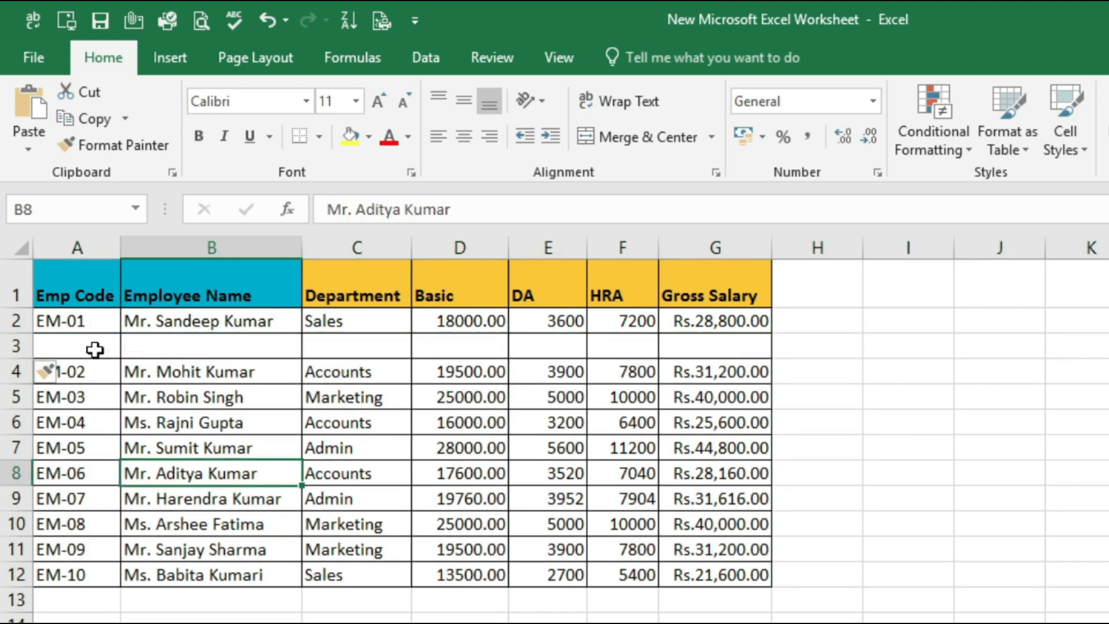
Insert another blank row at cell A3 using the Entire row option
{"action": "left_click", "coordinate": [95, 350]}
{"action": "left_click", "coordinate": [294, 479]}
{"action": "left_click", "coordinate": [104, 347]}
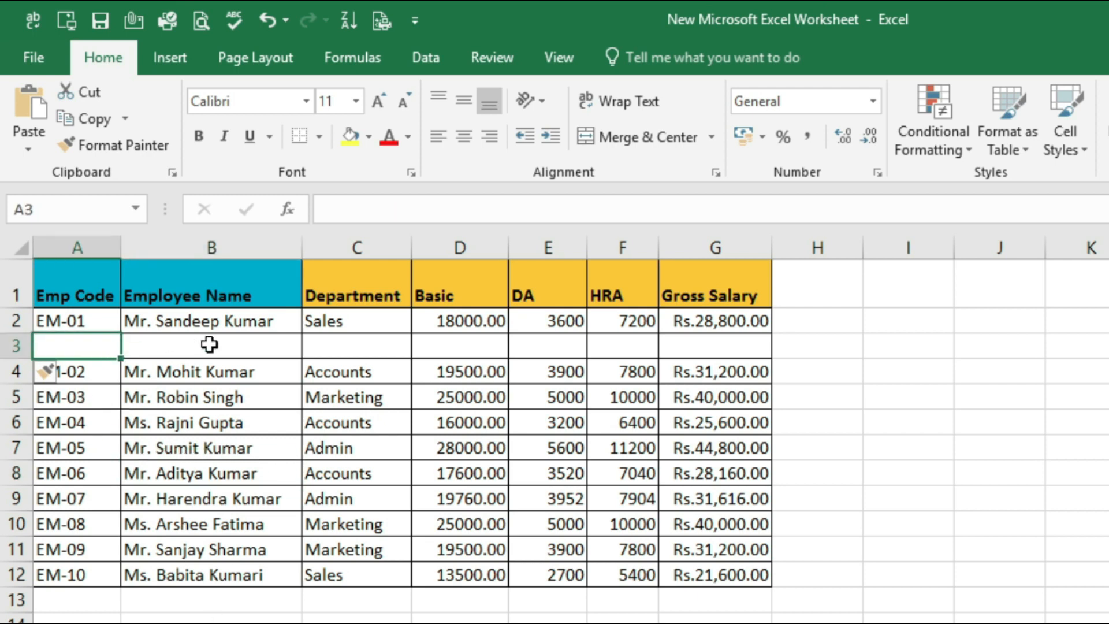
{"action": "right_click", "coordinate": [101, 346]}
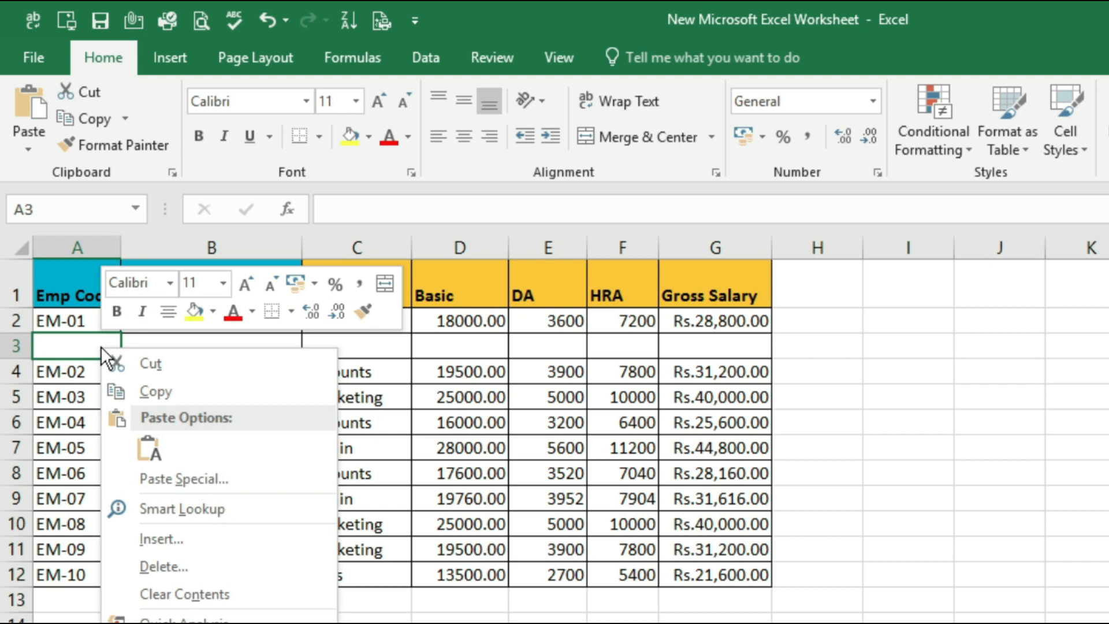
{"action": "left_click", "coordinate": [188, 542]}
{"action": "left_click_drag", "start_coordinate": [174, 368], "coordinate": [601, 319]}
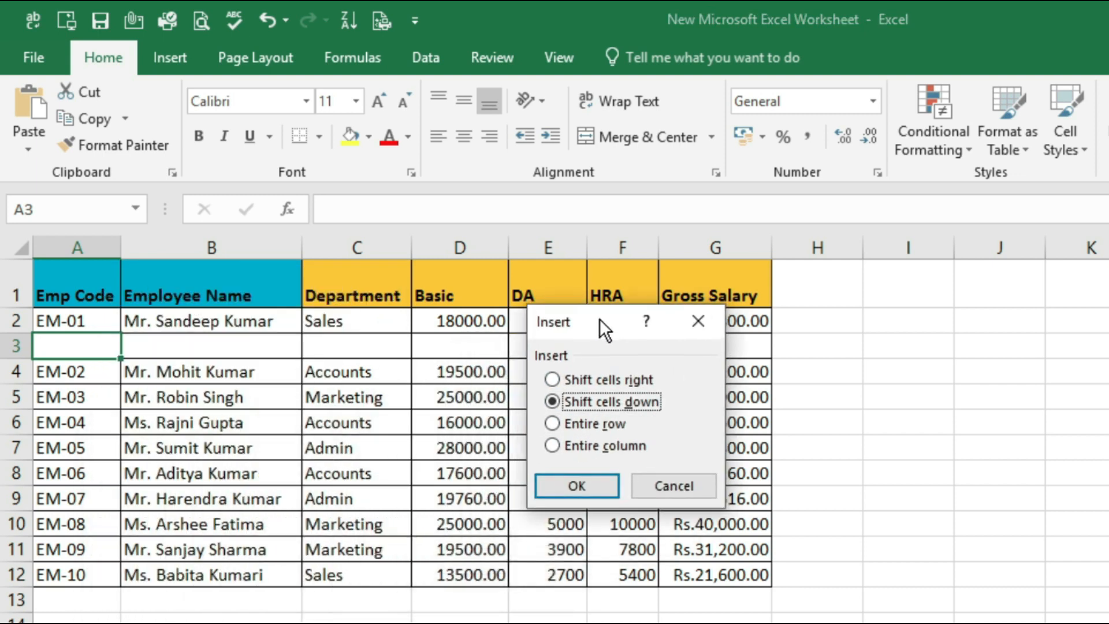
{"action": "left_click", "coordinate": [556, 420]}
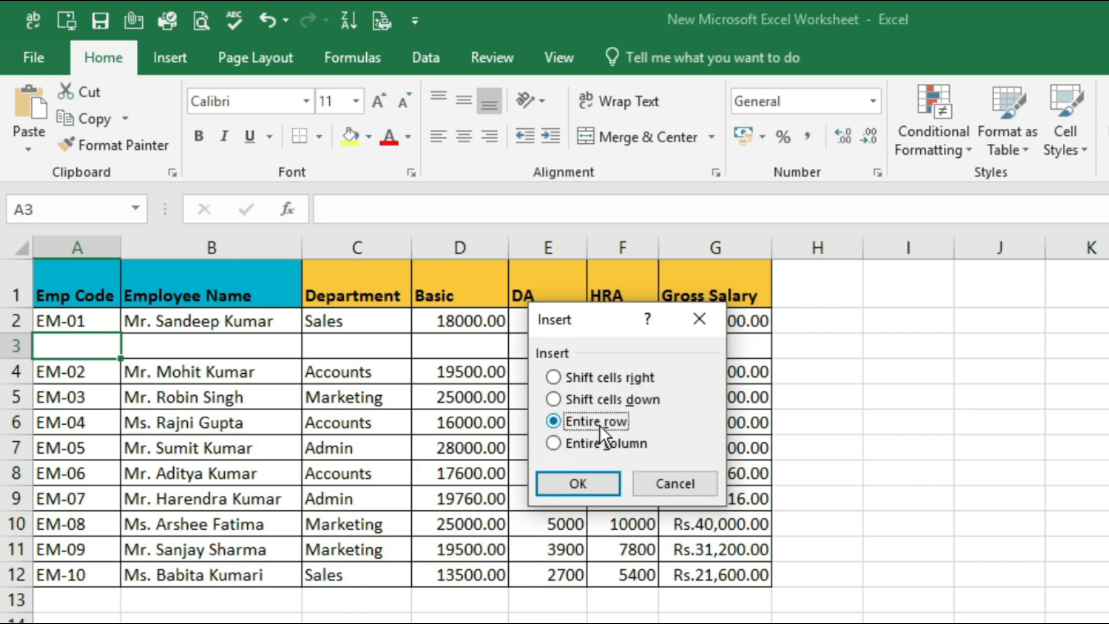
{"action": "left_click", "coordinate": [576, 483]}
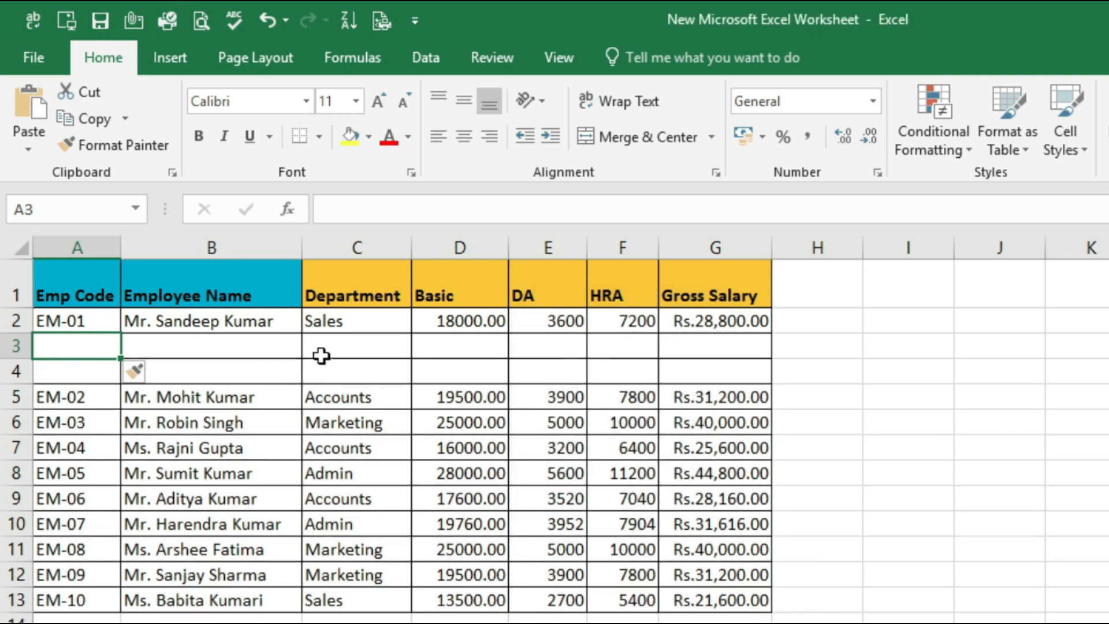
Insert a blank column before Department from cell C4 using the Entire column option
{"action": "left_click", "coordinate": [382, 375]}
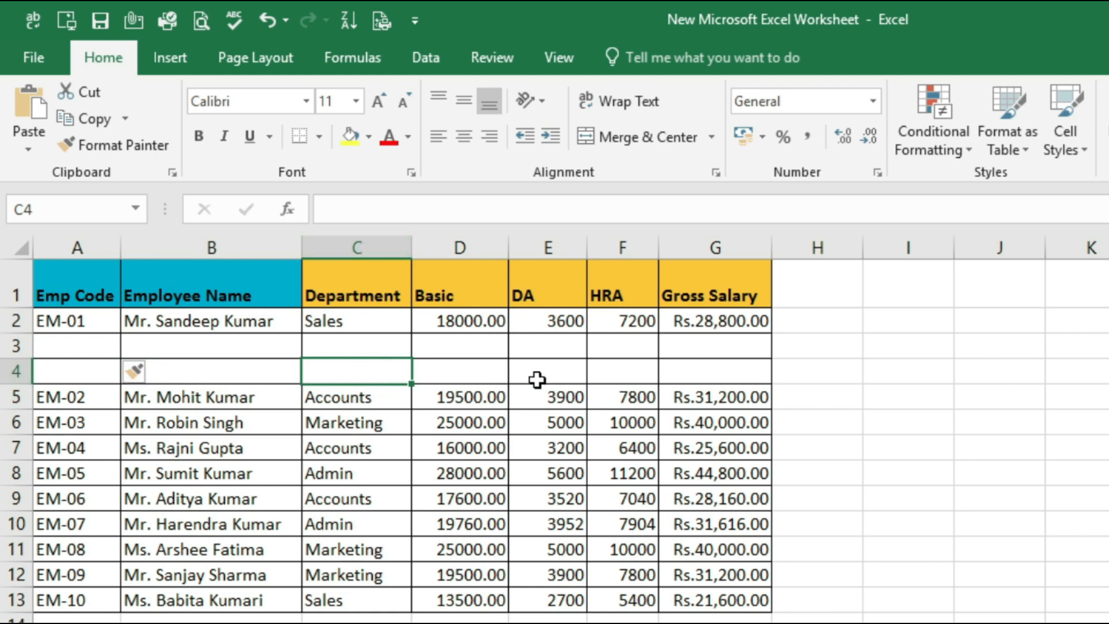
{"action": "right_click", "coordinate": [380, 373]}
{"action": "left_click", "coordinate": [433, 549]}
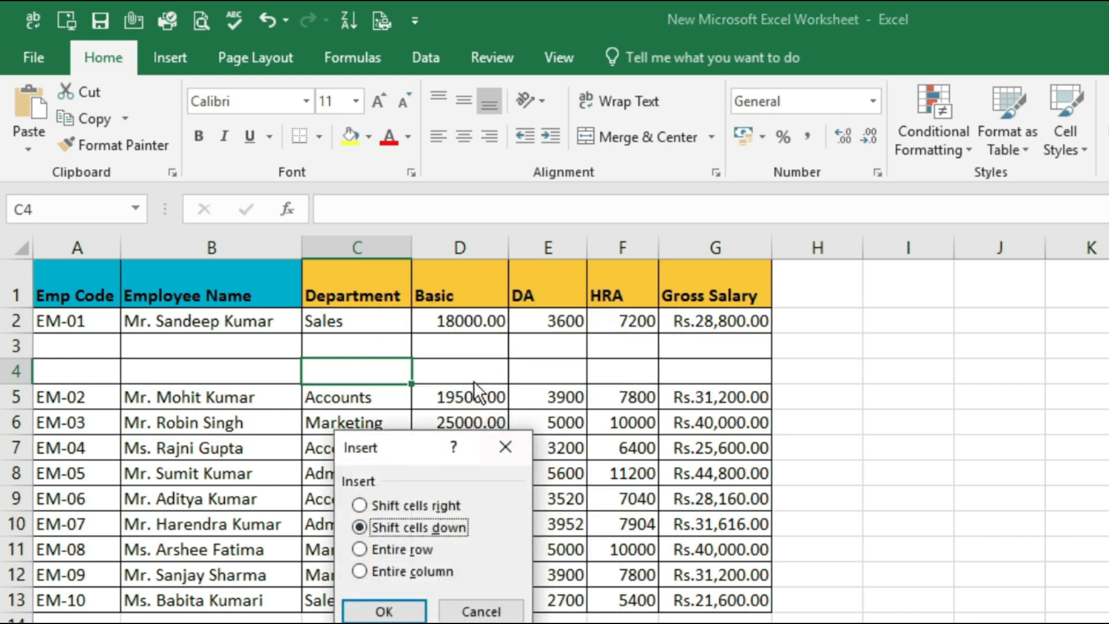
{"action": "left_click_drag", "start_coordinate": [425, 446], "coordinate": [752, 347]}
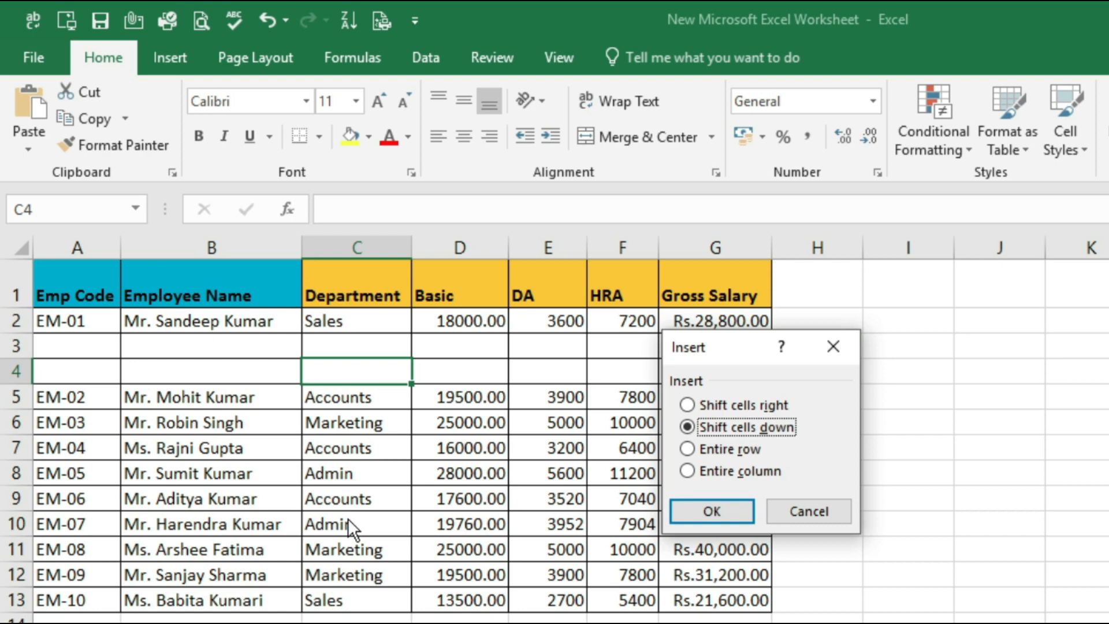
{"action": "left_click", "coordinate": [686, 470]}
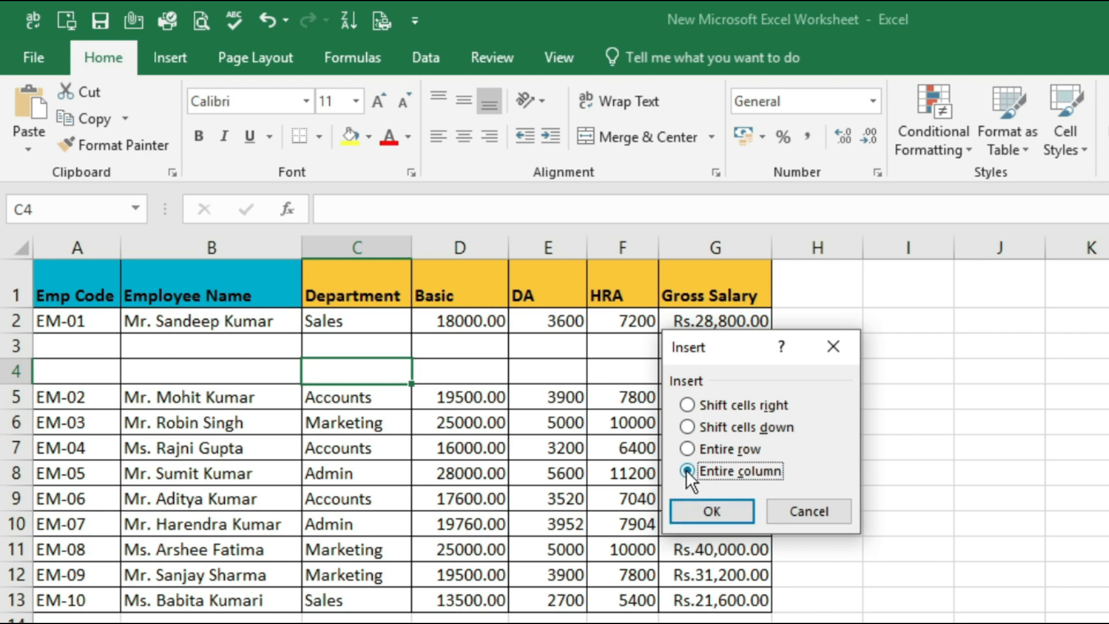
{"action": "left_click", "coordinate": [688, 507]}
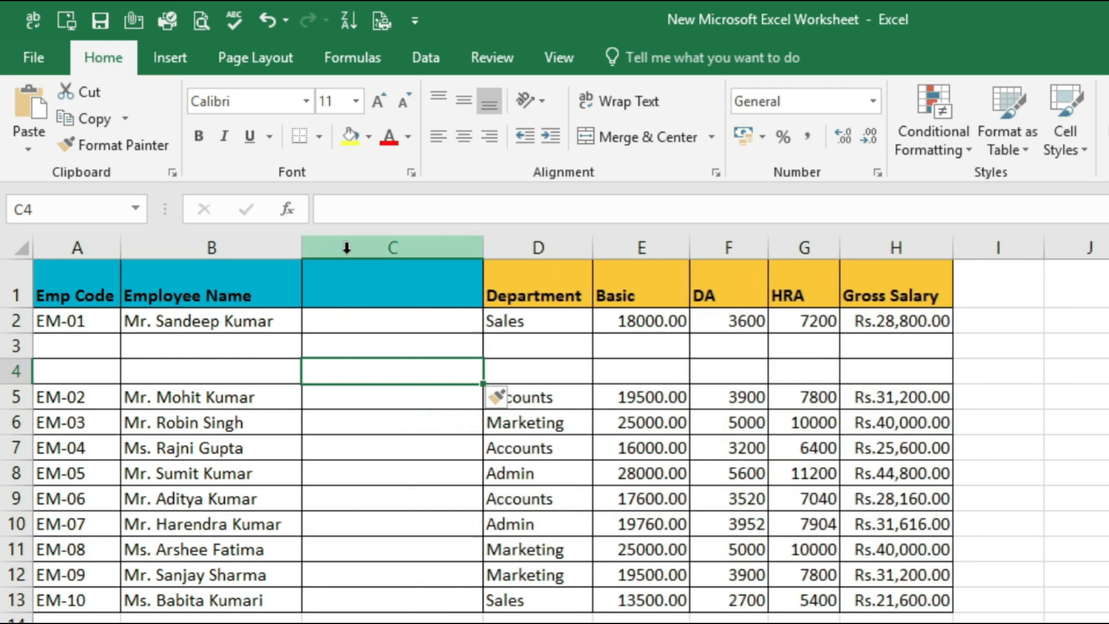
{"action": "left_click", "coordinate": [346, 248]}
{"action": "left_click", "coordinate": [372, 387]}
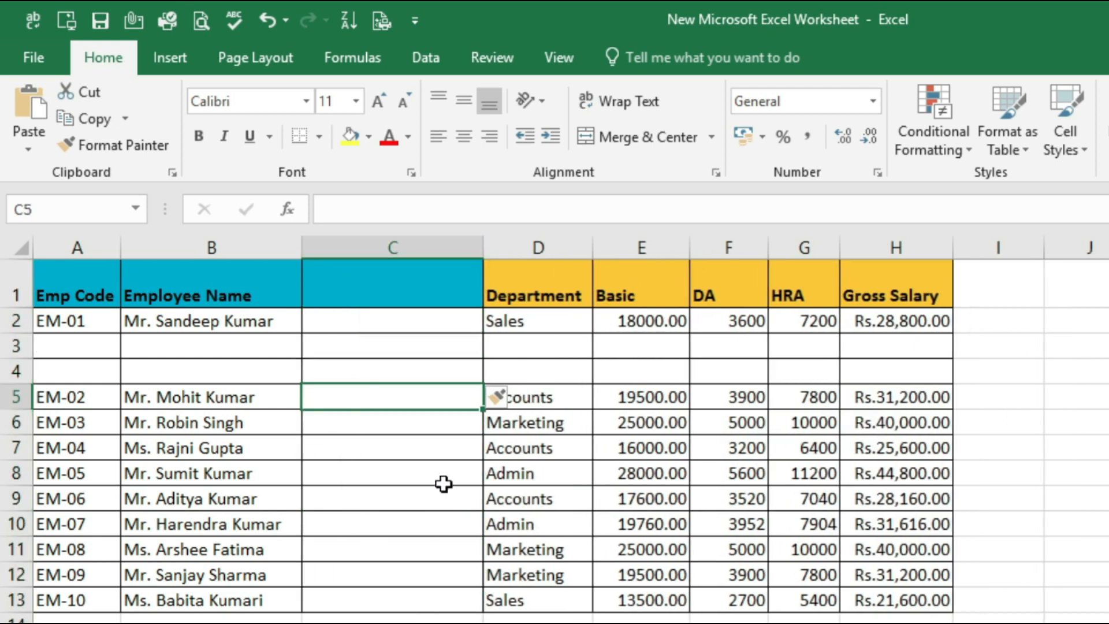
Insert a blank row at cell C8 using the Entire row option
{"action": "left_click", "coordinate": [402, 479]}
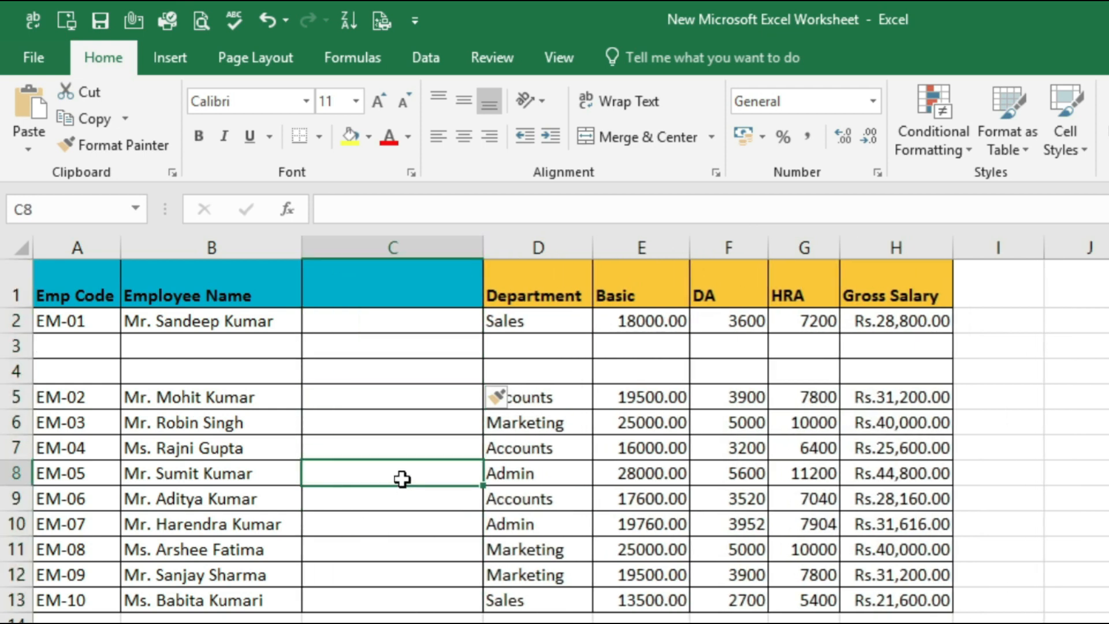
{"action": "right_click", "coordinate": [402, 479]}
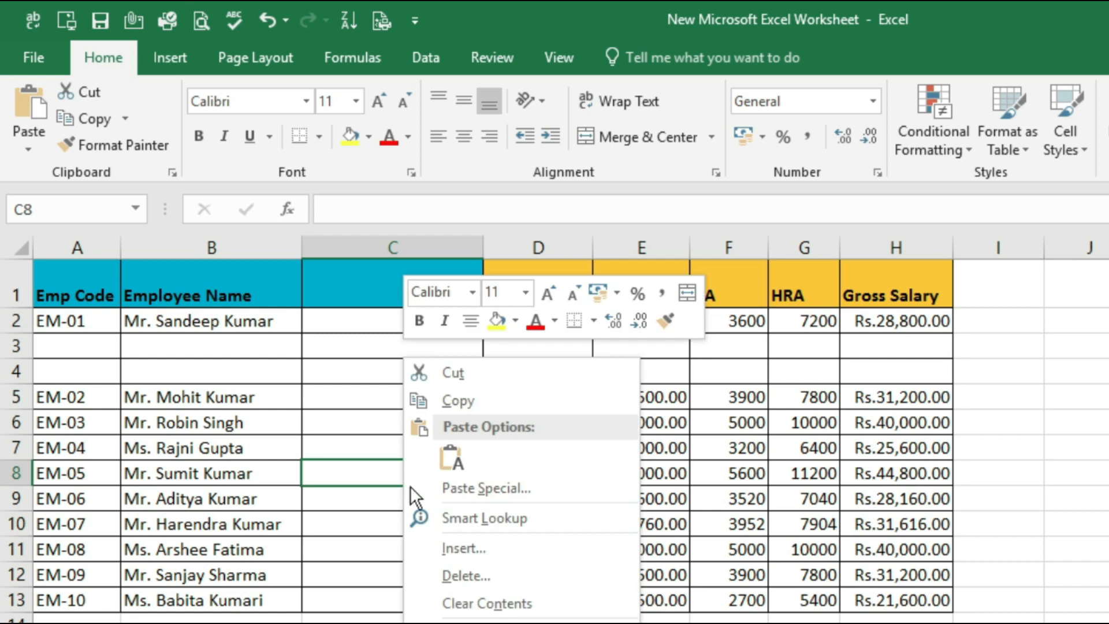
{"action": "left_click", "coordinate": [467, 552]}
{"action": "left_click", "coordinate": [395, 552]}
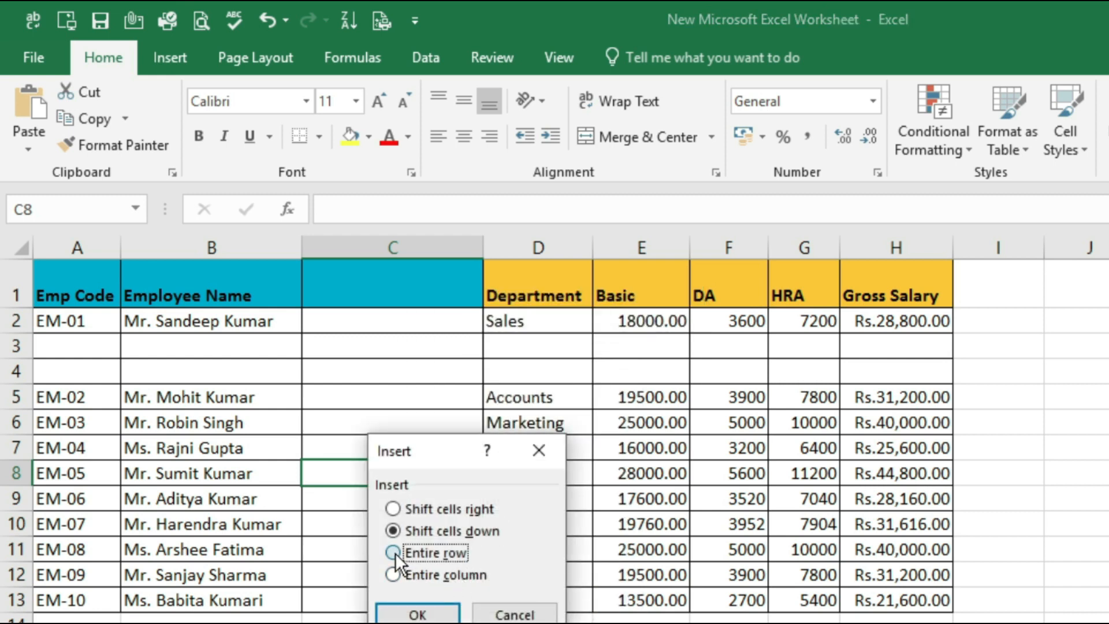
{"action": "left_click_drag", "start_coordinate": [431, 445], "coordinate": [631, 428]}
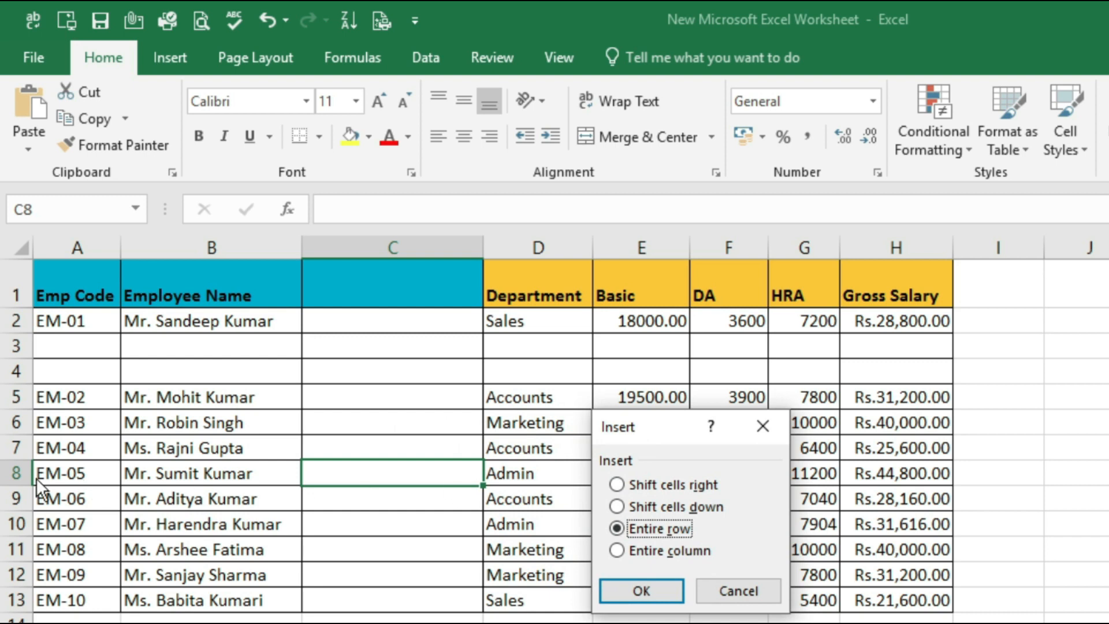
{"action": "left_click", "coordinate": [616, 587]}
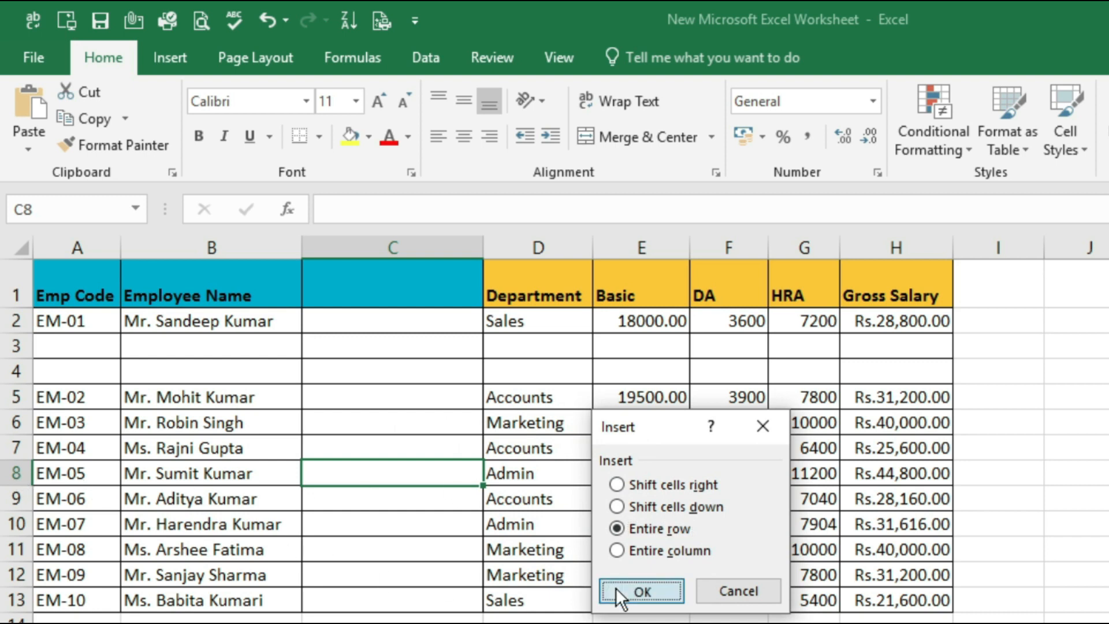
Make C8 the active cell and insert two more blank rows there
{"action": "left_click", "coordinate": [349, 543]}
{"action": "left_click", "coordinate": [353, 477]}
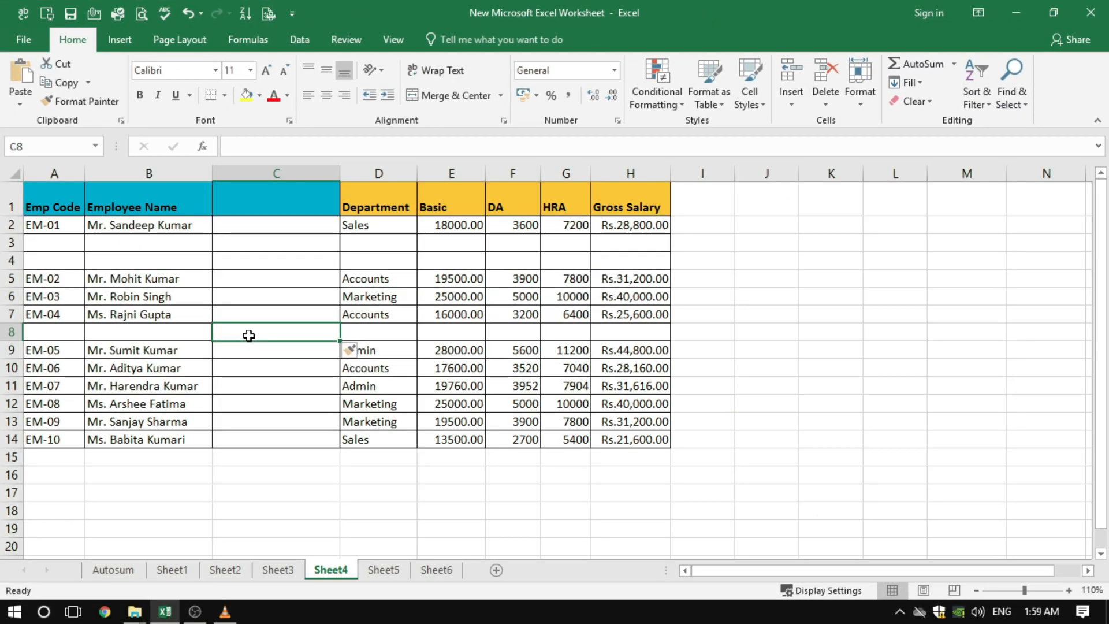
{"action": "key", "text": "alt+i"}
{"action": "key", "text": "r"}
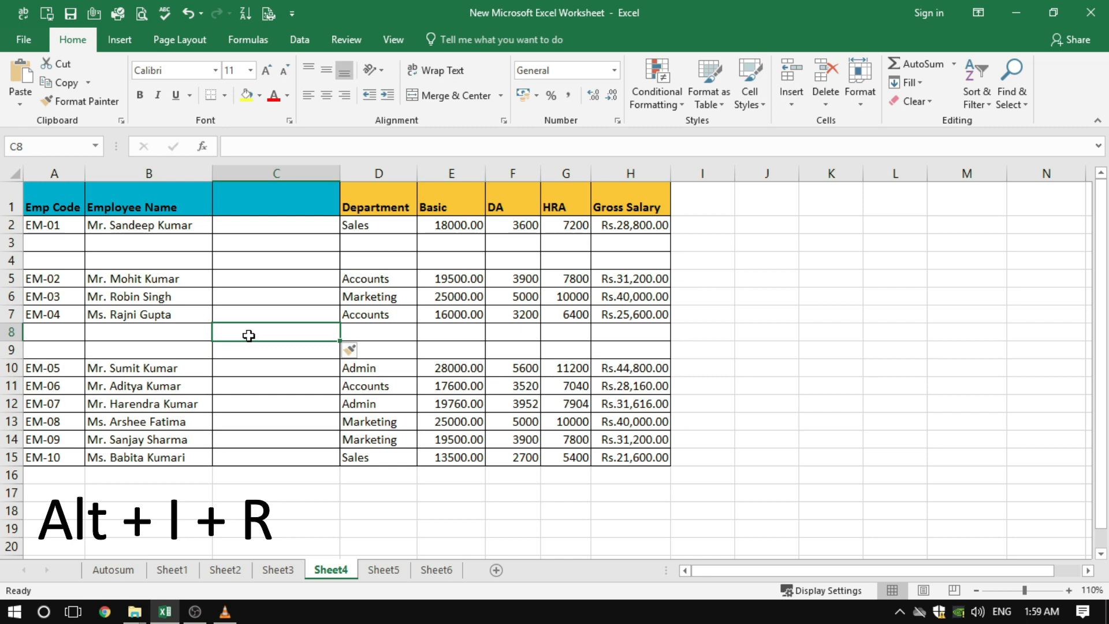
{"action": "key", "text": "alt+i"}
{"action": "key", "text": "r"}
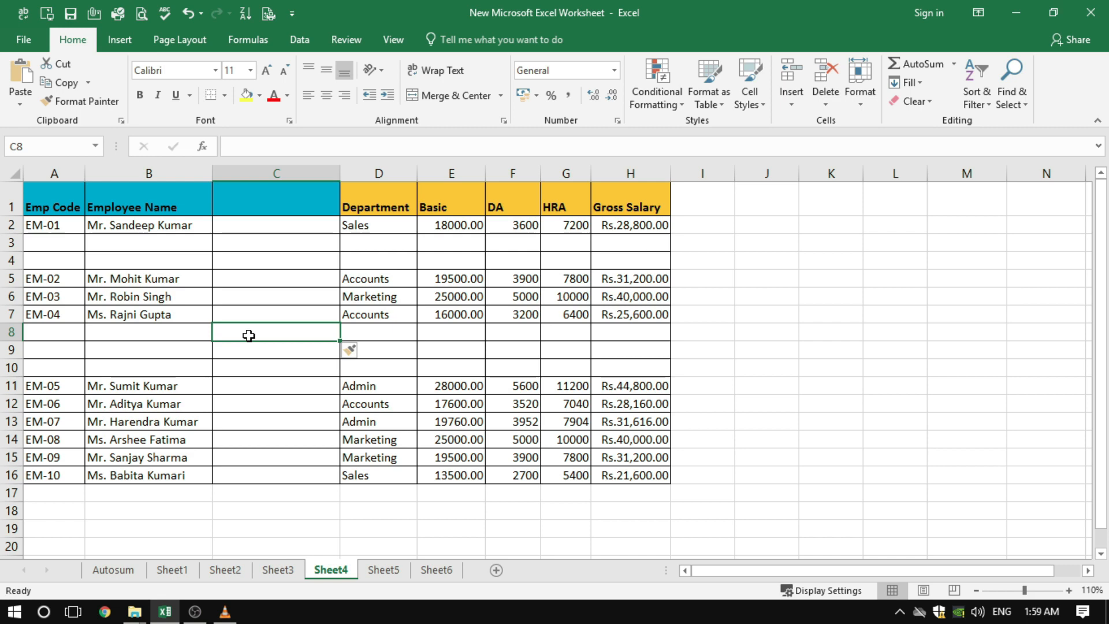
Make A9 the active cell and insert a blank row there with the Insert Sheet Rows command
{"action": "left_click", "coordinate": [64, 332]}
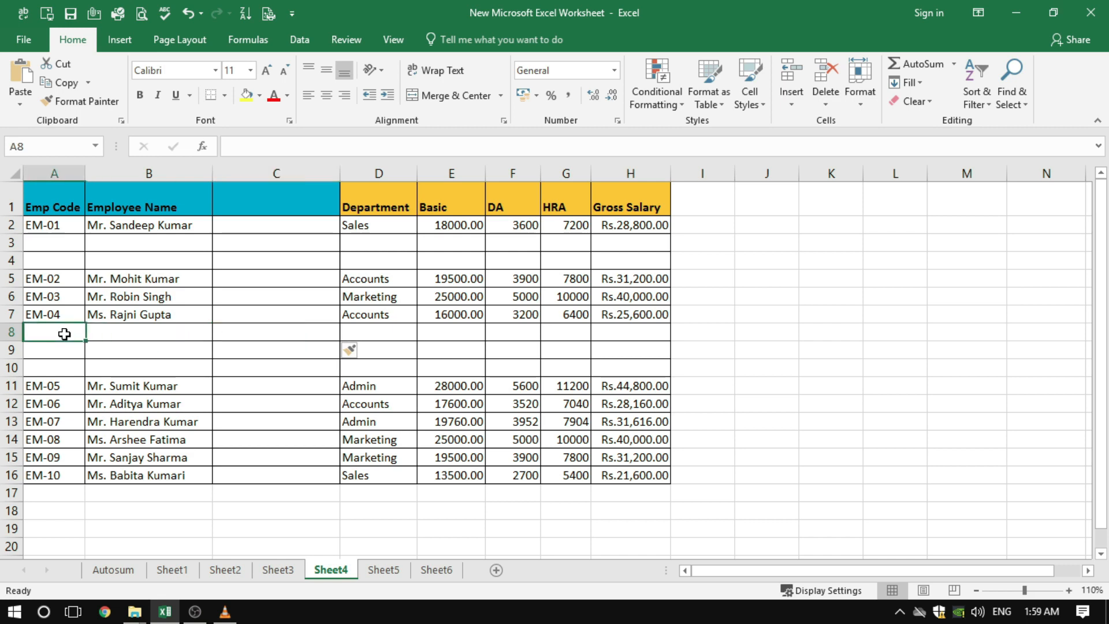
{"action": "left_click", "coordinate": [64, 354]}
{"action": "left_click", "coordinate": [795, 103]}
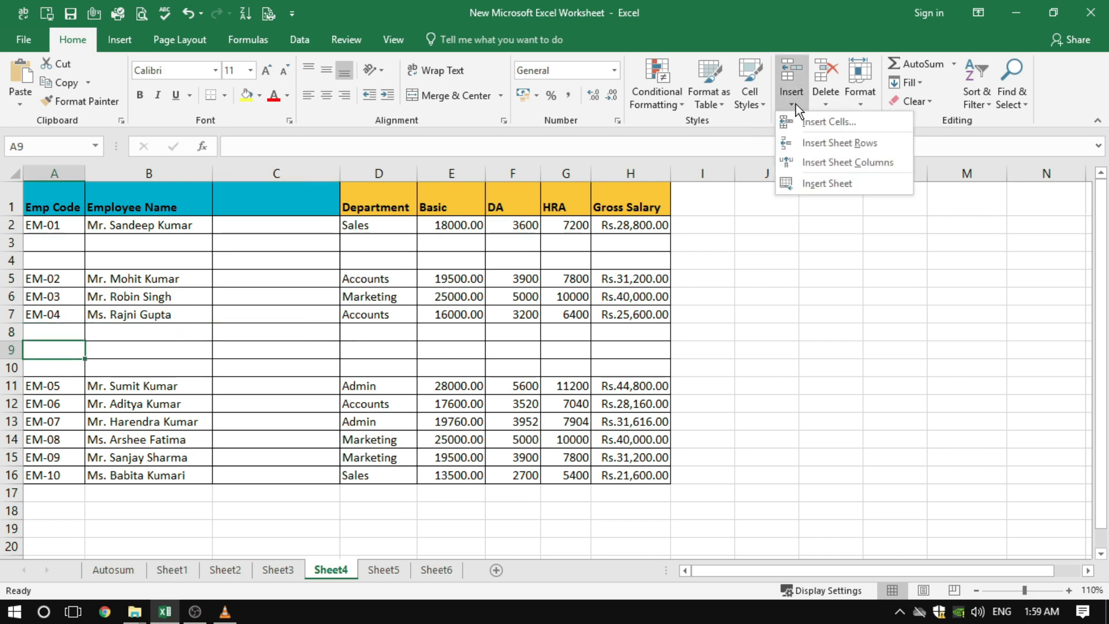
{"action": "left_click", "coordinate": [836, 143]}
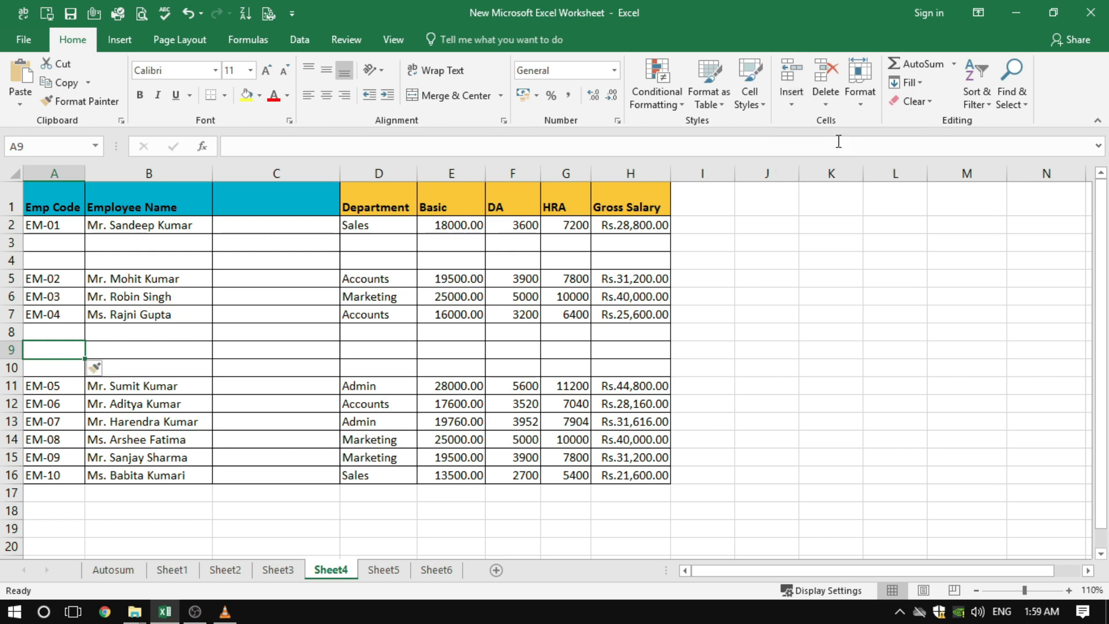
{"action": "left_click", "coordinate": [723, 393]}
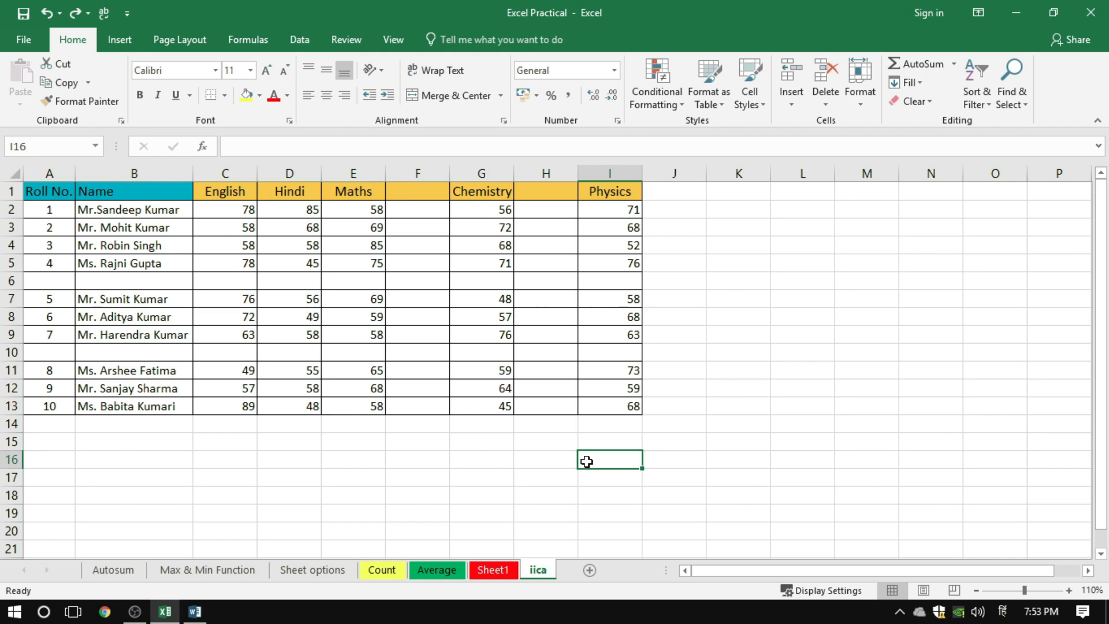
In the iica marks table, delete blank column F from cell F6 with Delete Sheet Columns, and undo the deletion
{"action": "left_click", "coordinate": [422, 284]}
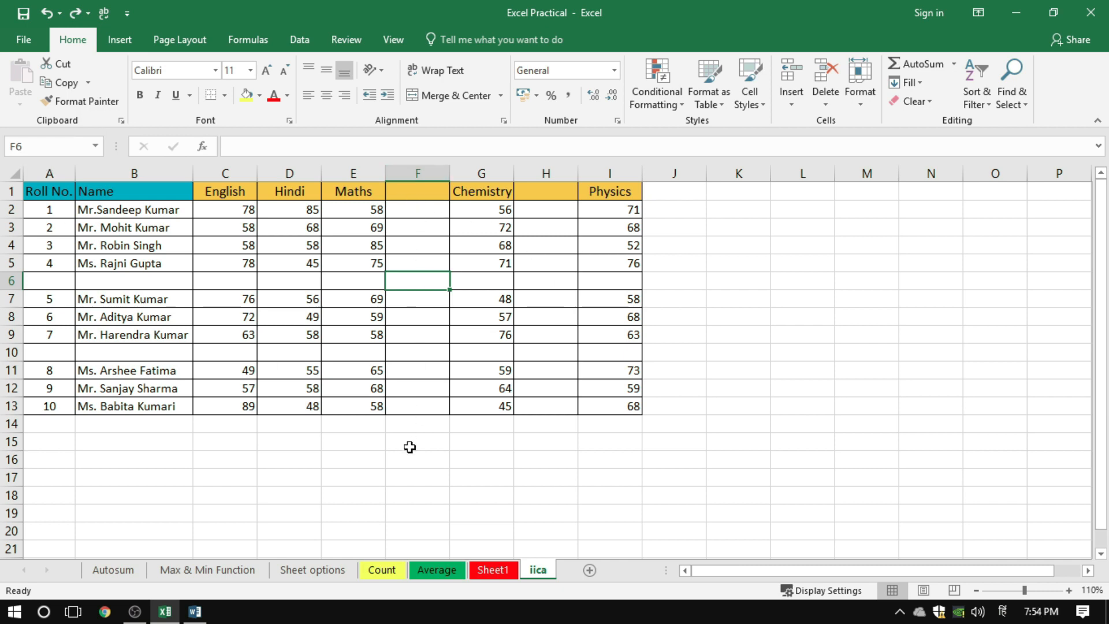
{"action": "left_click", "coordinate": [829, 95]}
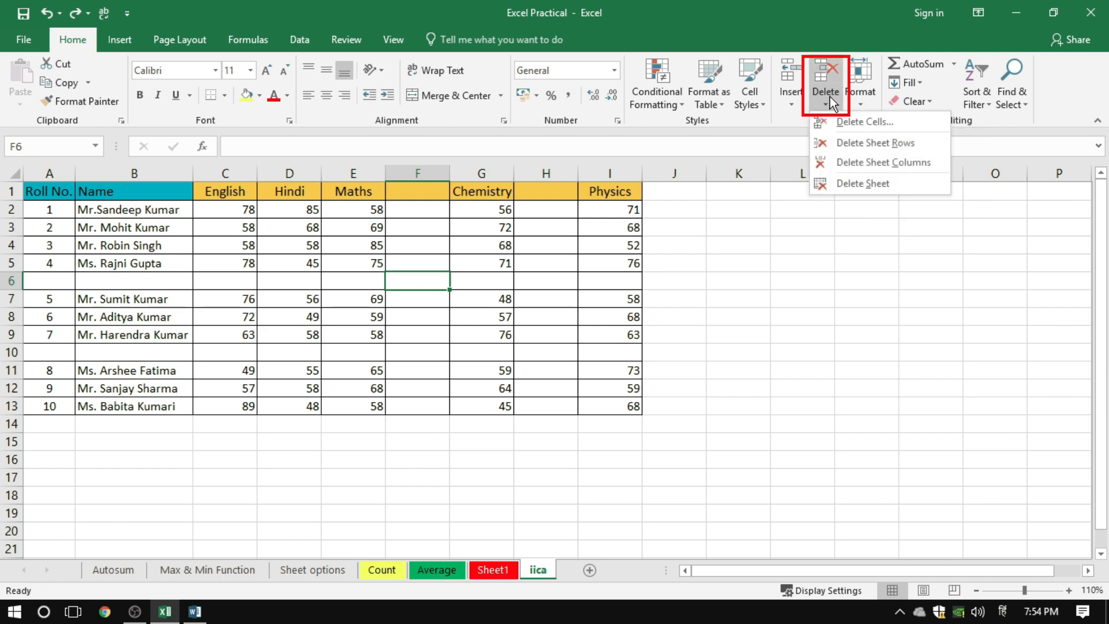
{"action": "left_click", "coordinate": [879, 164]}
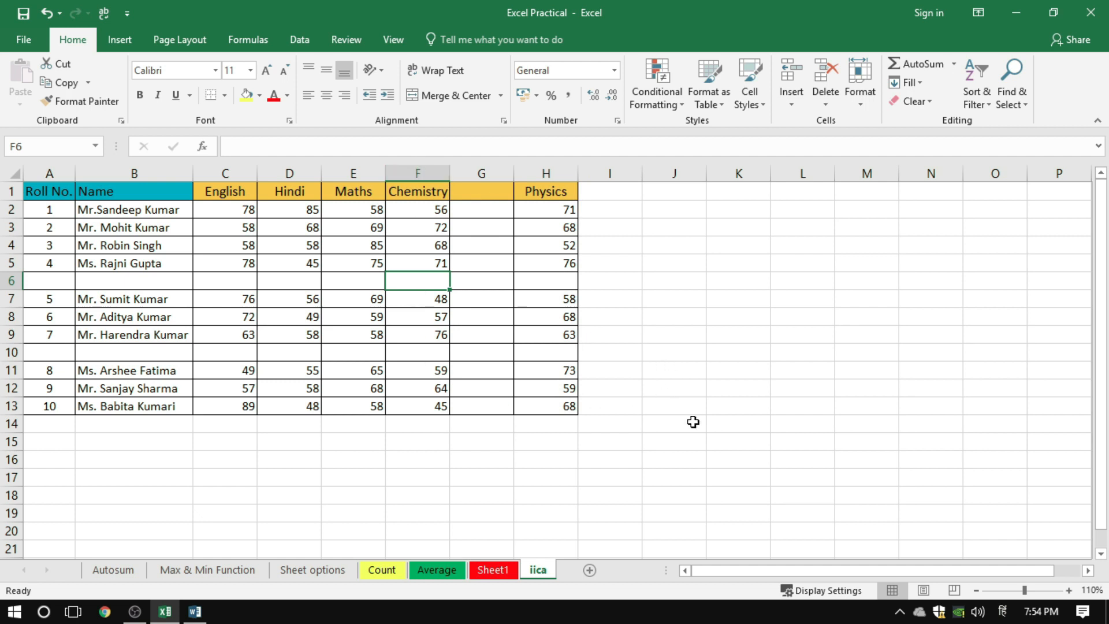
{"action": "key", "text": "ctrl+z"}
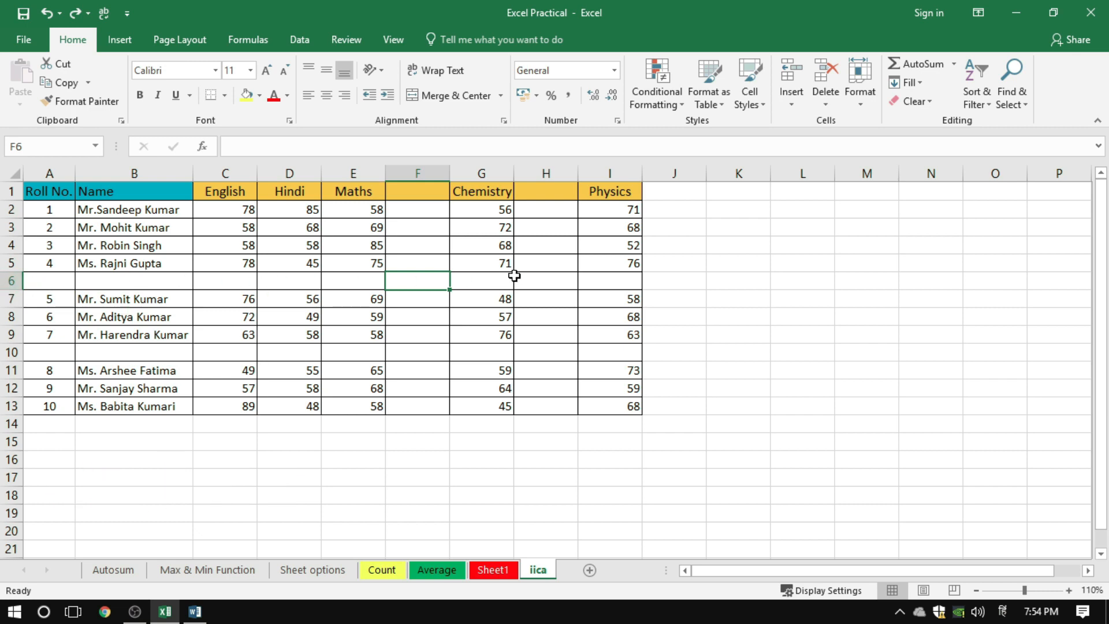
Delete blank row 6 from cell F6 with Delete Sheet Rows, and undo the deletion
{"action": "left_click", "coordinate": [823, 100]}
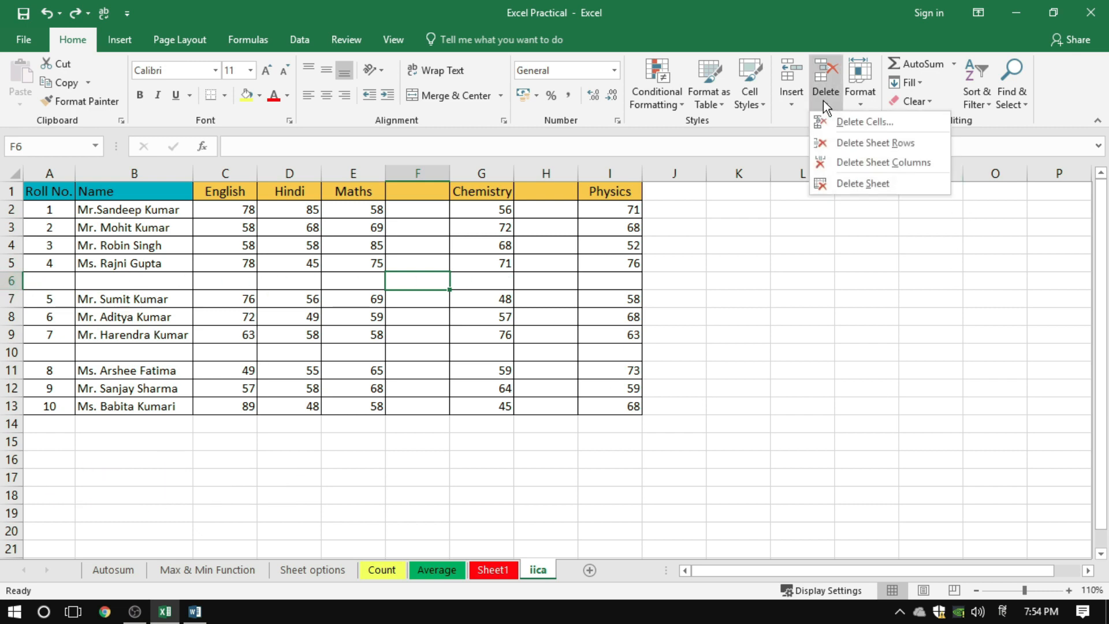
{"action": "left_click", "coordinate": [866, 142]}
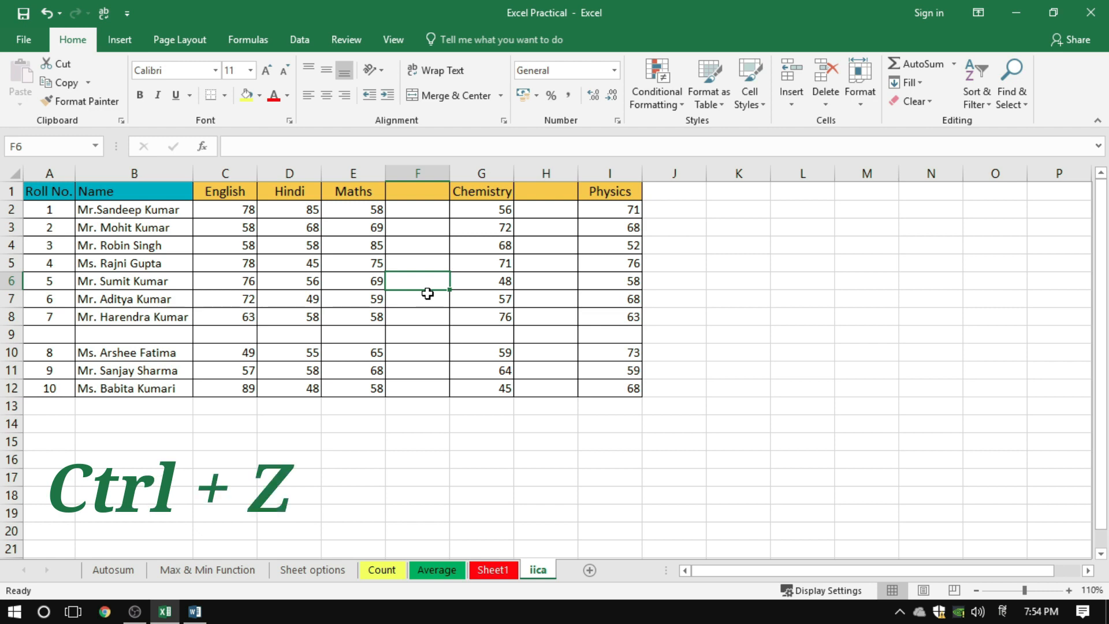
{"action": "key", "text": "ctrl+z"}
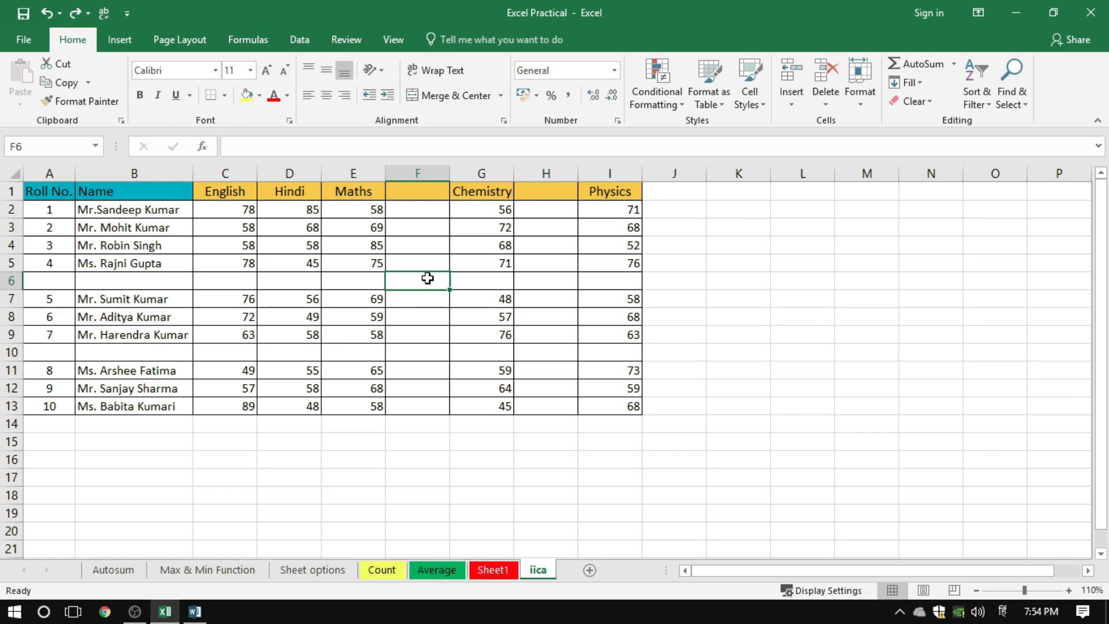
Delete blank row 6 from cell F6 using the Delete dialog's Entire row option, and undo the deletion
{"action": "right_click", "coordinate": [428, 282]}
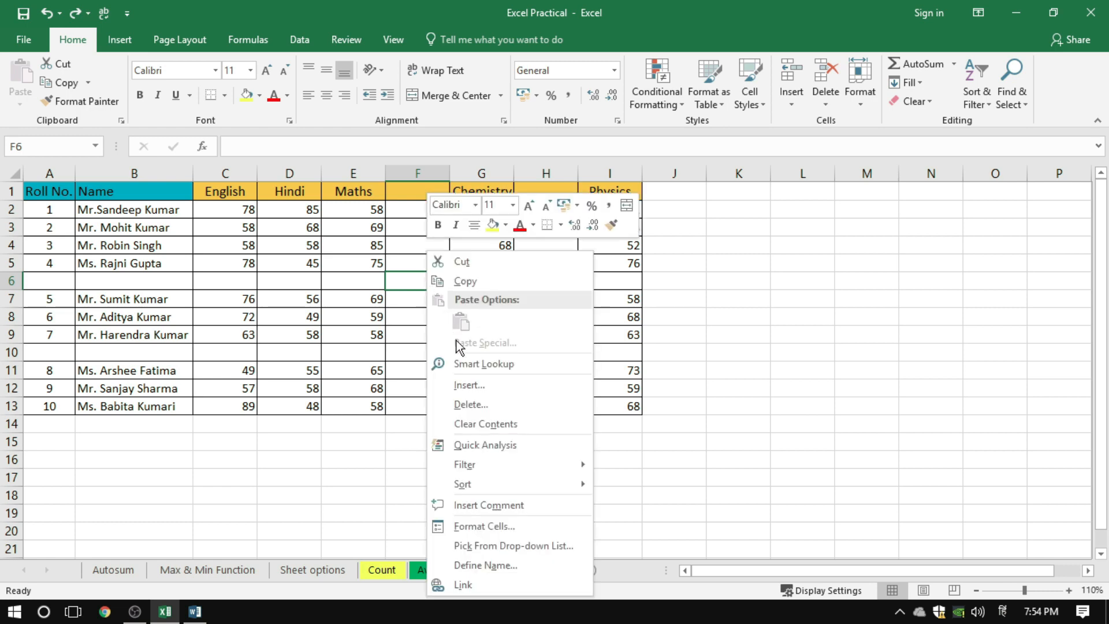
{"action": "left_click", "coordinate": [466, 403]}
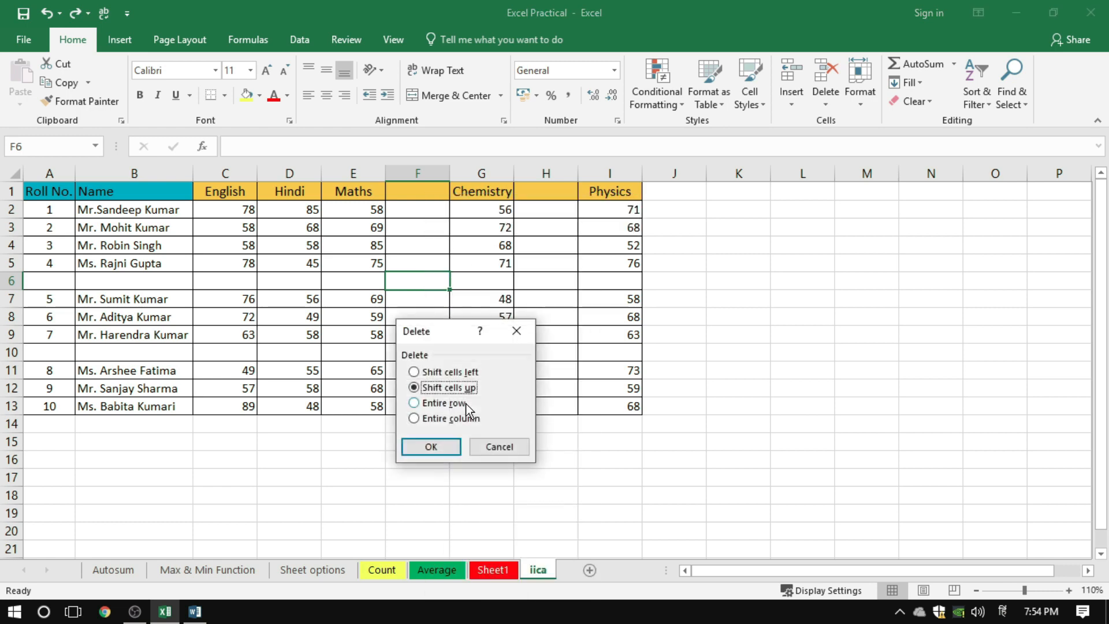
{"action": "left_click_drag", "start_coordinate": [462, 337], "coordinate": [768, 227]}
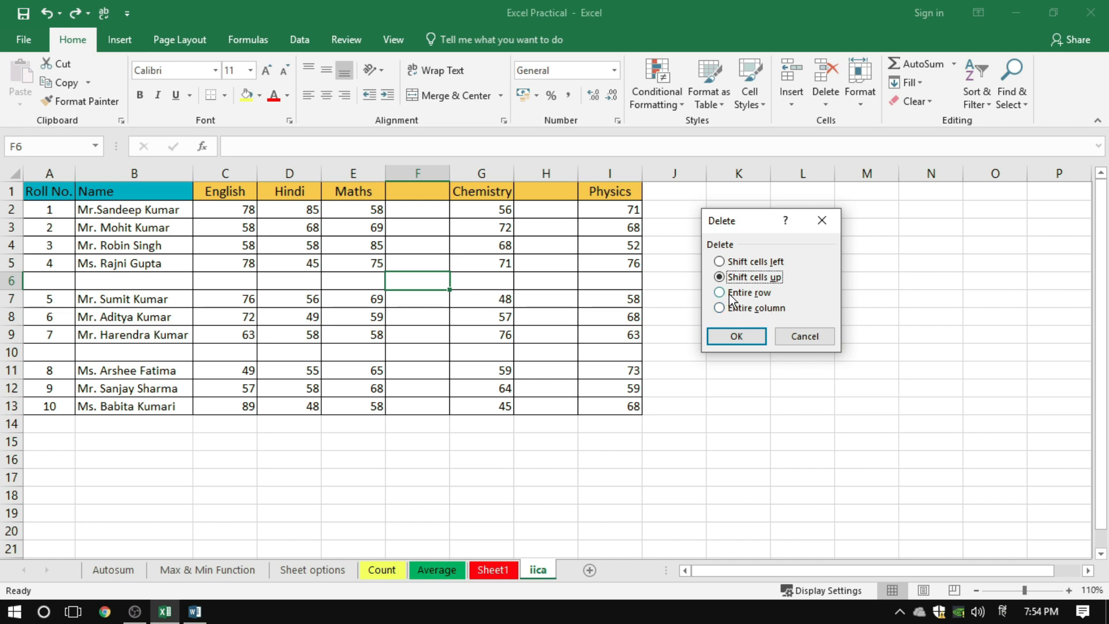
{"action": "left_click", "coordinate": [720, 293]}
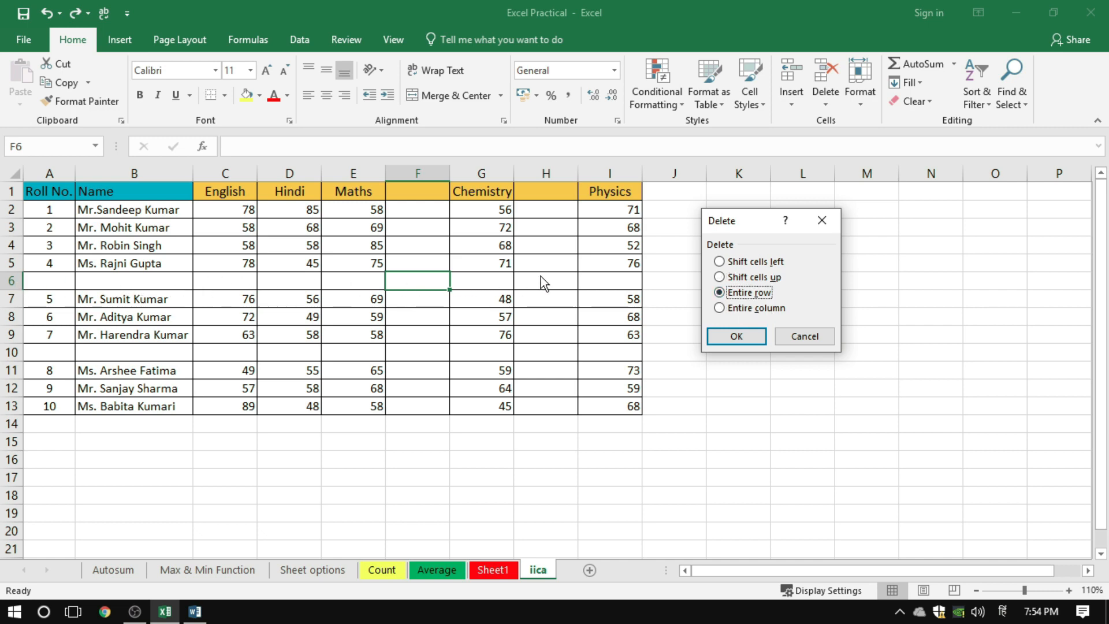
{"action": "left_click", "coordinate": [729, 339]}
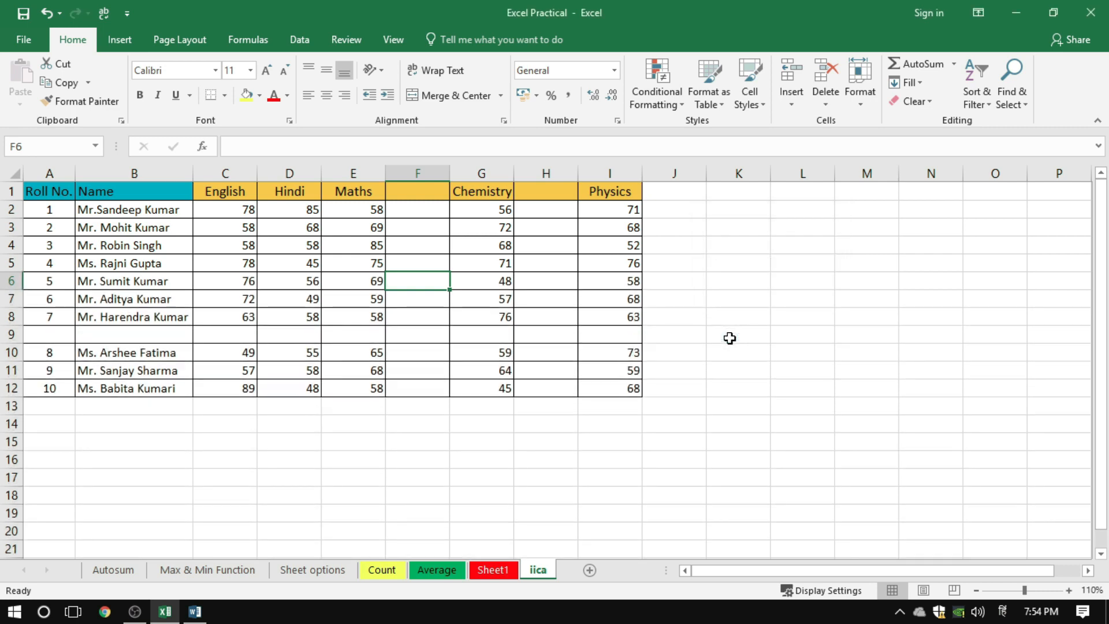
{"action": "key", "text": "ctrl+z"}
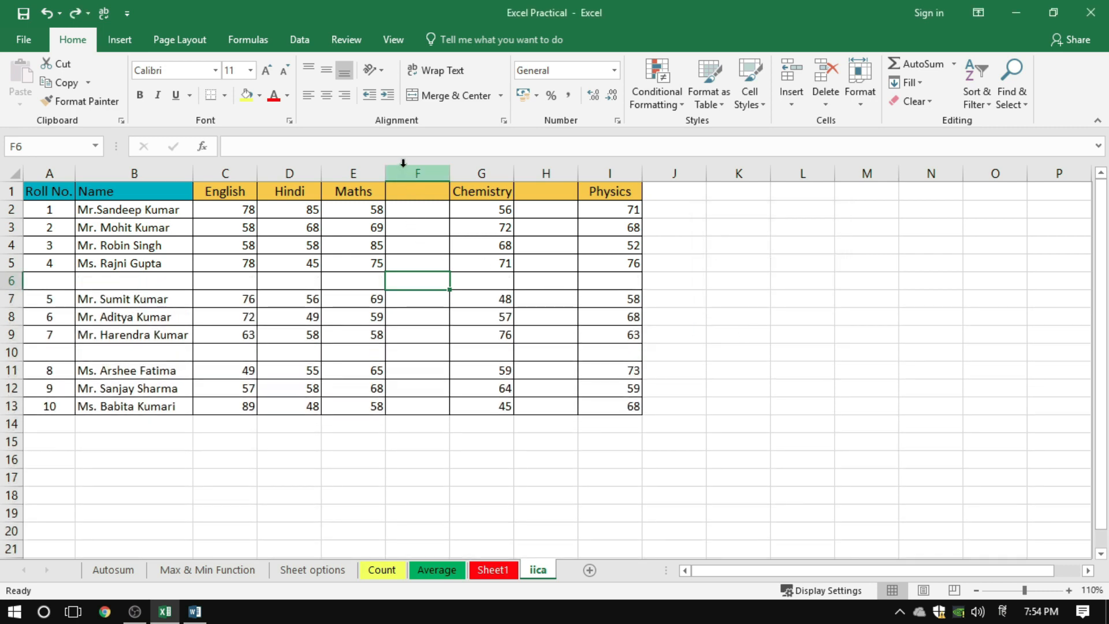
Delete blank column F from cell F6 using the Delete dialog's Entire column option, and undo the deletion
{"action": "right_click", "coordinate": [439, 280]}
{"action": "left_click", "coordinate": [471, 403]}
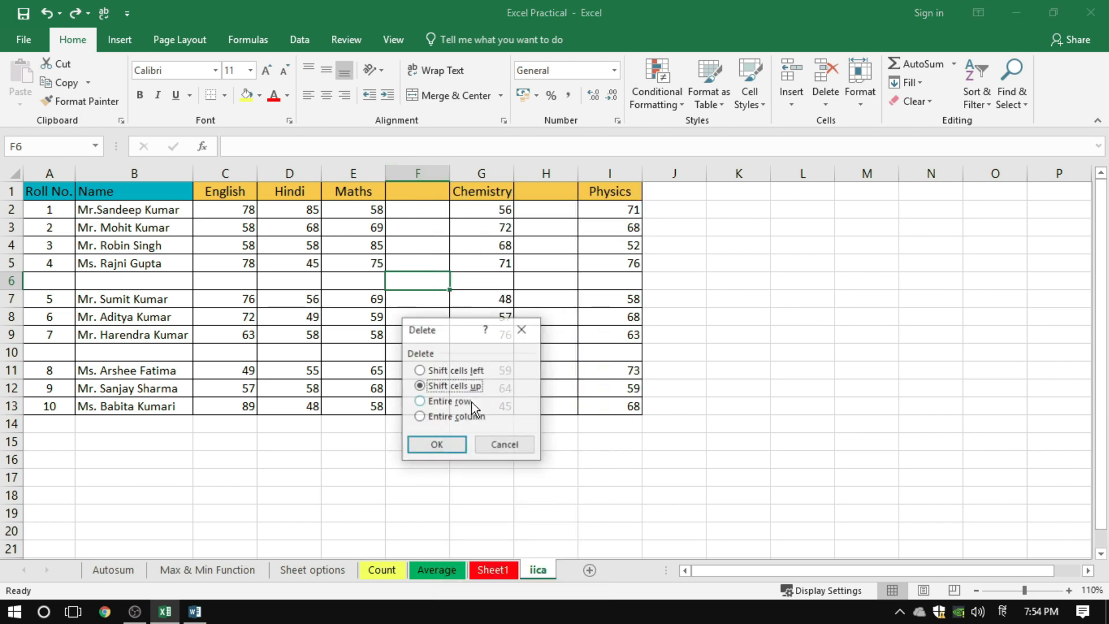
{"action": "left_click_drag", "start_coordinate": [446, 324], "coordinate": [777, 222]}
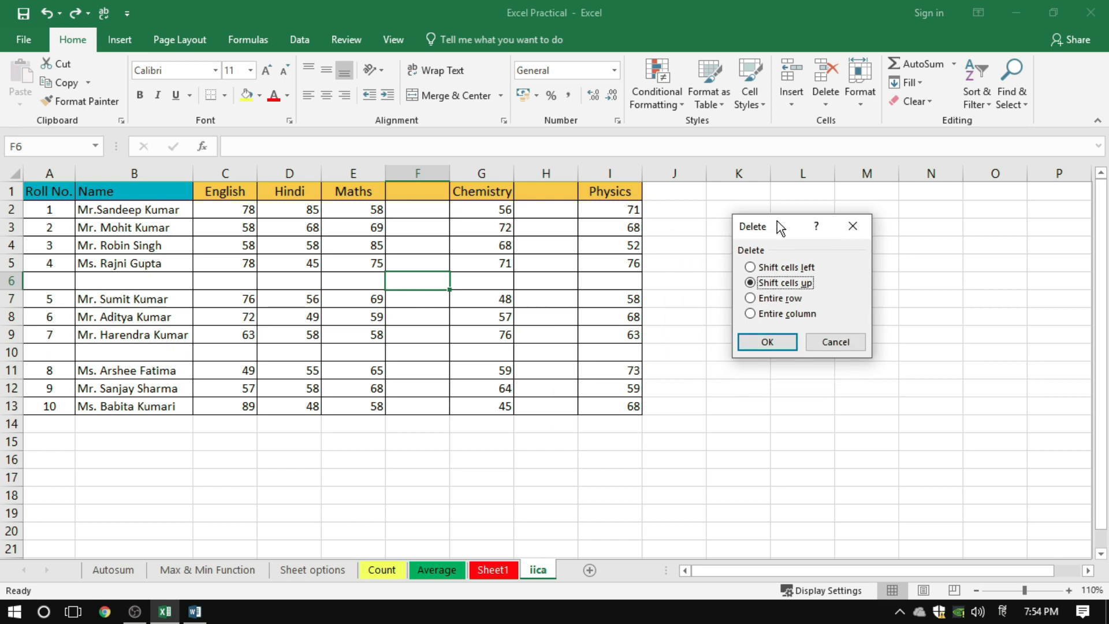
{"action": "left_click", "coordinate": [750, 316]}
{"action": "left_click", "coordinate": [765, 342]}
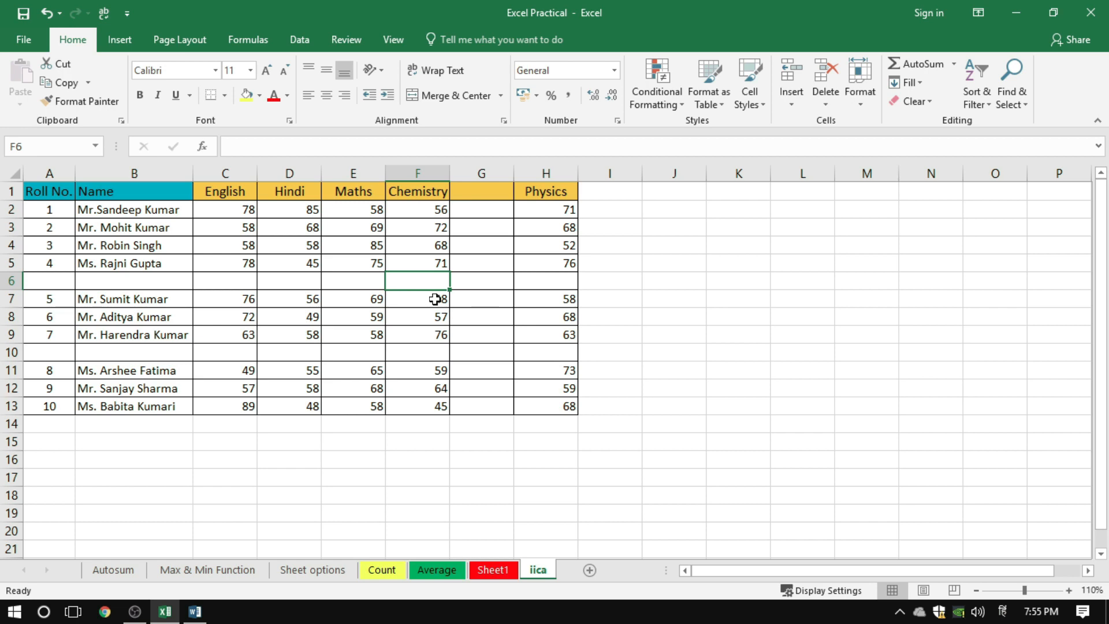
{"action": "key", "text": "ctrl+z"}
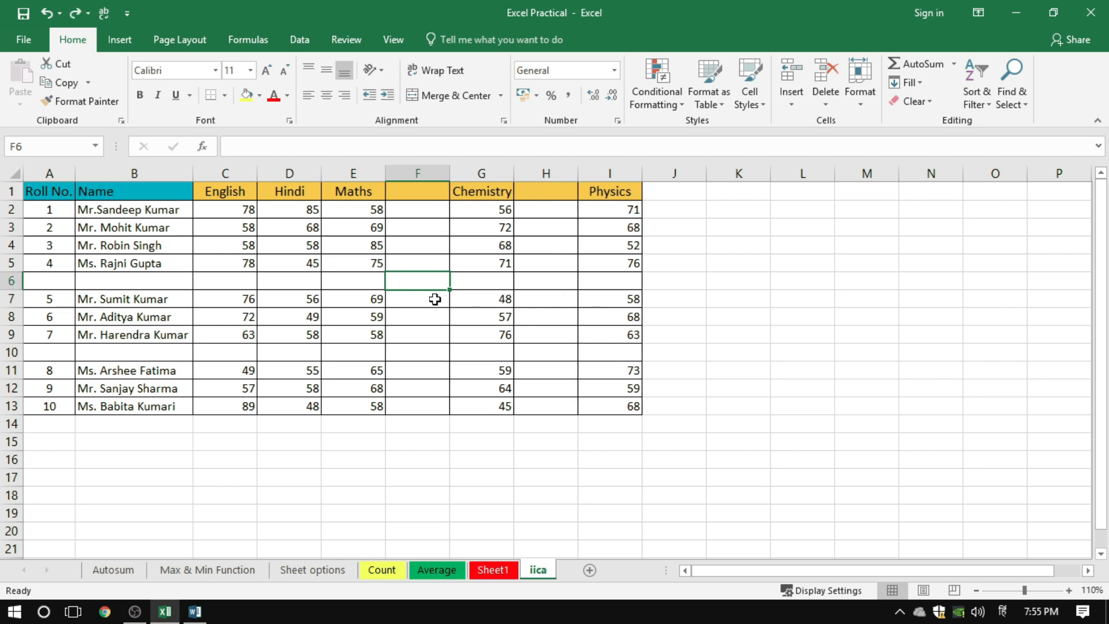
Select the whole blank column F between Maths and Chemistry and delete it
{"action": "left_click", "coordinate": [439, 264]}
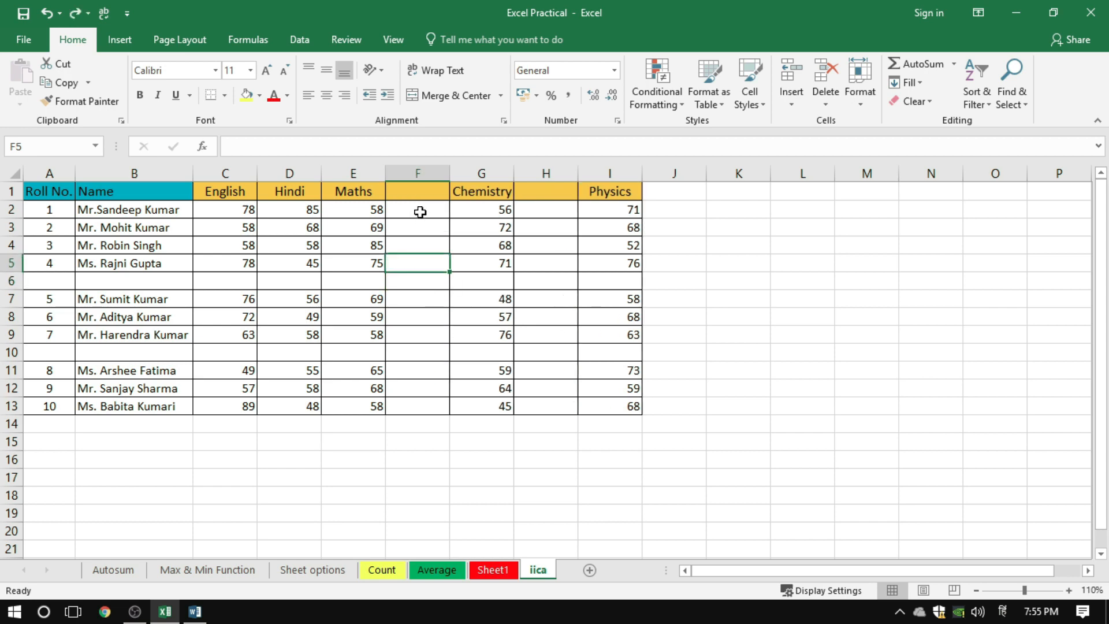
{"action": "left_click", "coordinate": [413, 173]}
{"action": "right_click", "coordinate": [414, 174]}
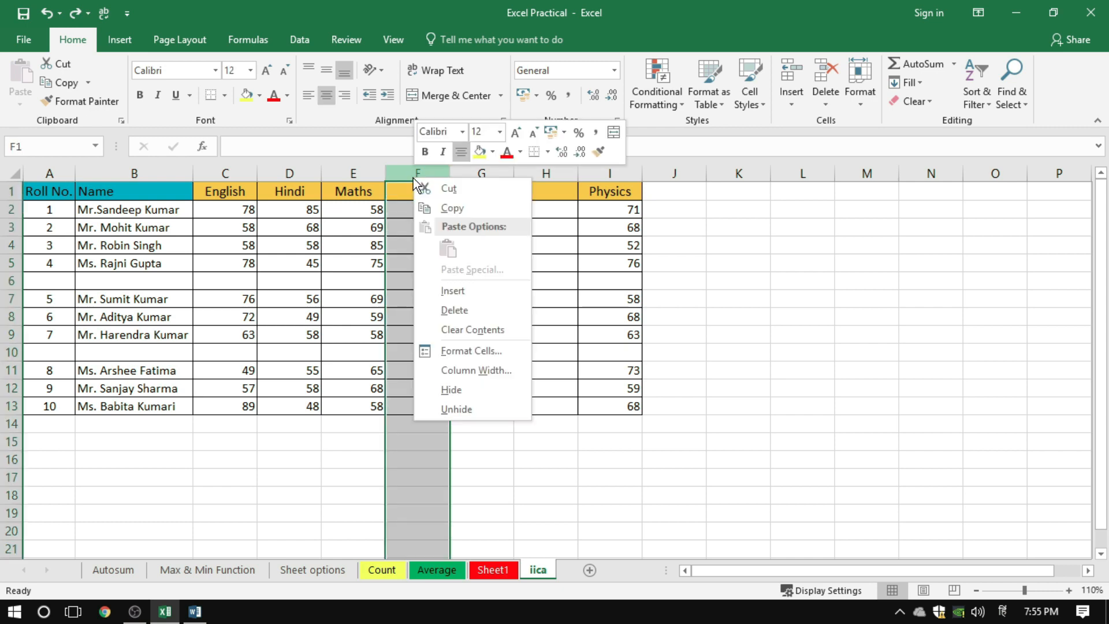
{"action": "left_click", "coordinate": [457, 312]}
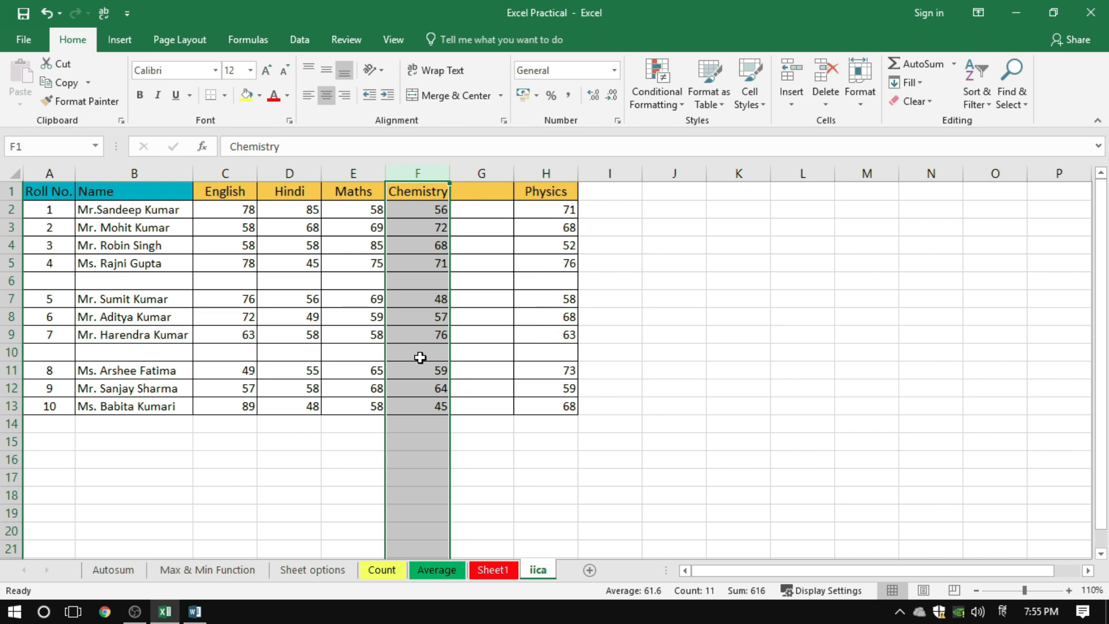
{"action": "left_click", "coordinate": [527, 364]}
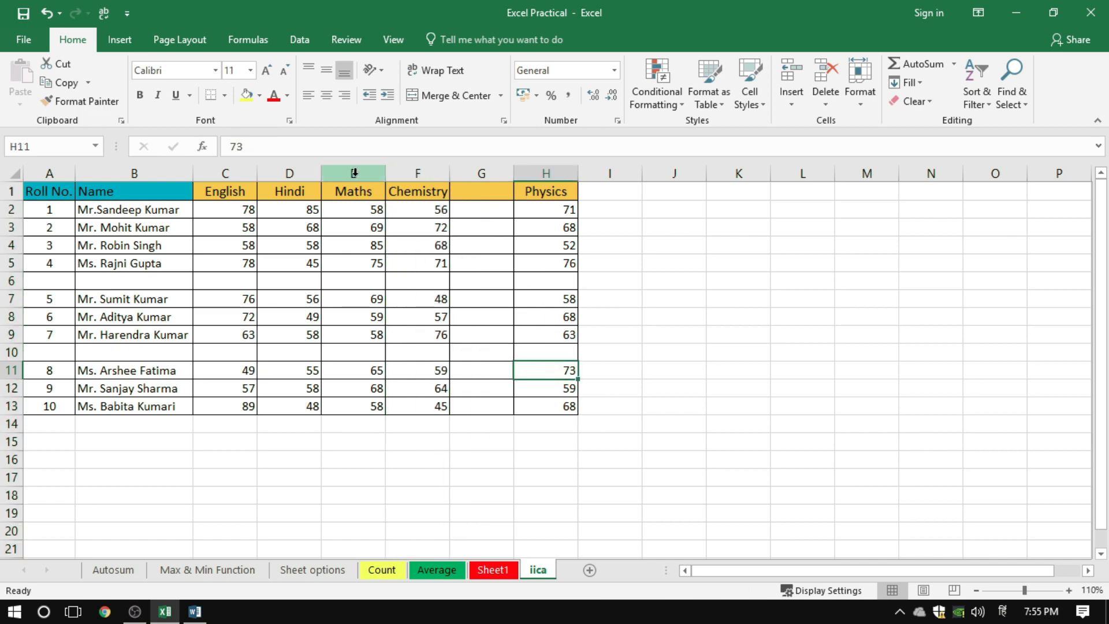
Select columns E through G together and delete them, then undo the deletion and clear the selection
{"action": "left_click_drag", "start_coordinate": [354, 173], "coordinate": [481, 173]}
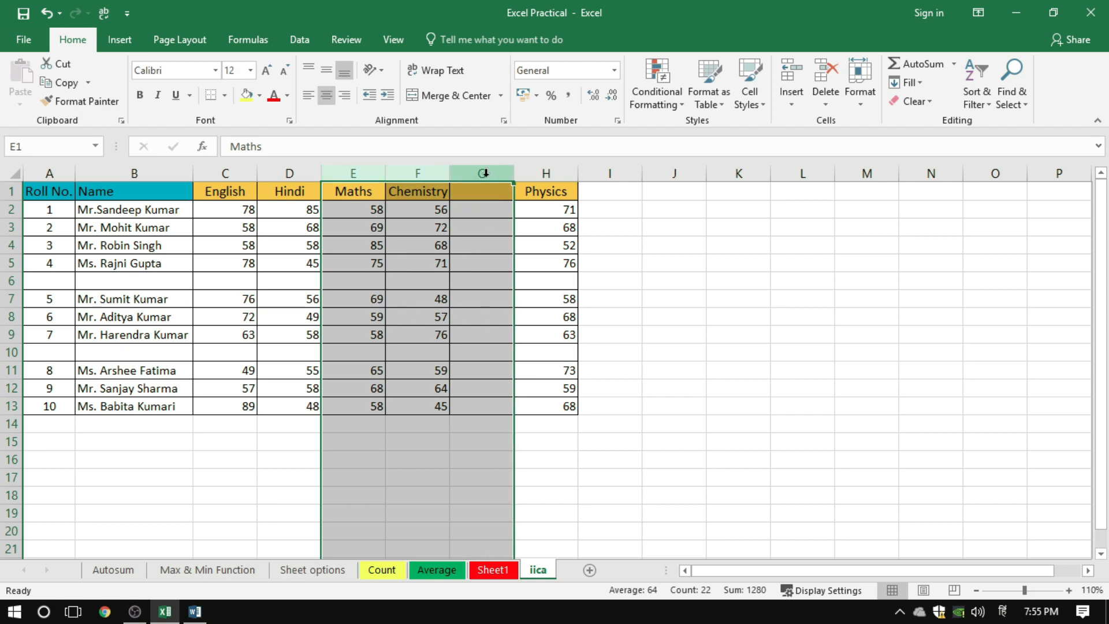
{"action": "right_click", "coordinate": [482, 173]}
{"action": "left_click", "coordinate": [526, 310]}
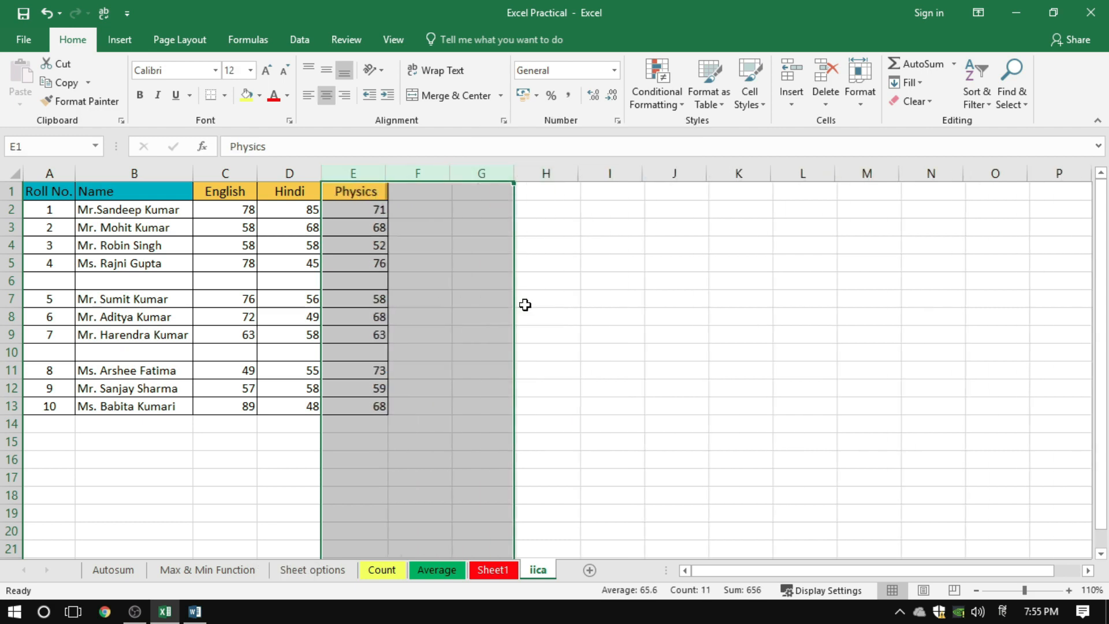
{"action": "left_click", "coordinate": [378, 260]}
{"action": "key", "text": "Up"}
{"action": "key", "text": "Up"}
{"action": "key", "text": "Up"}
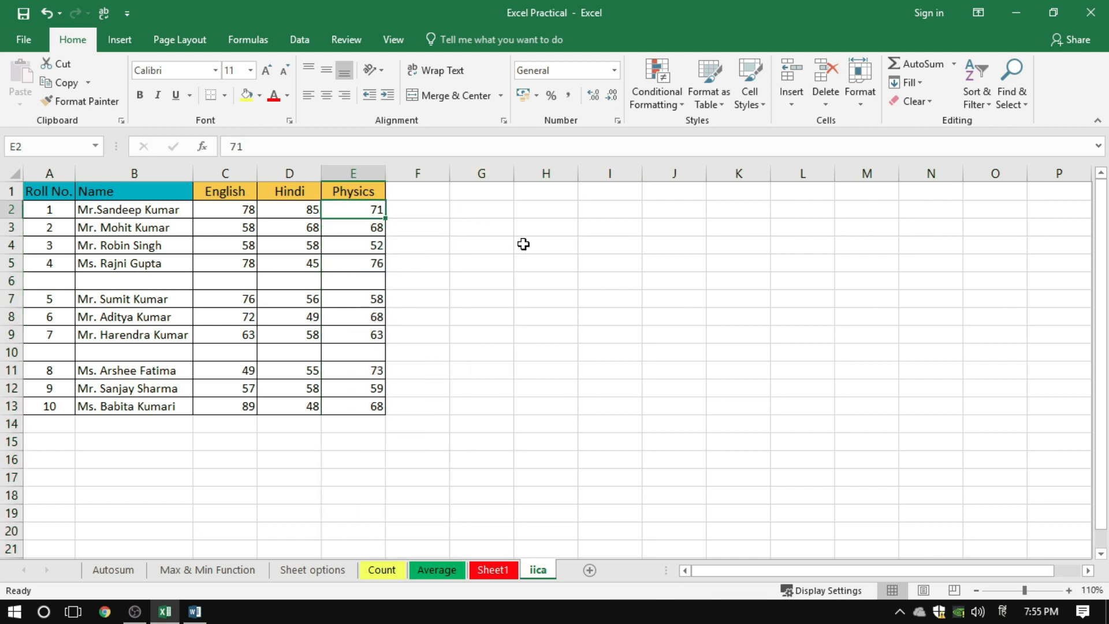
{"action": "key", "text": "ctrl+z"}
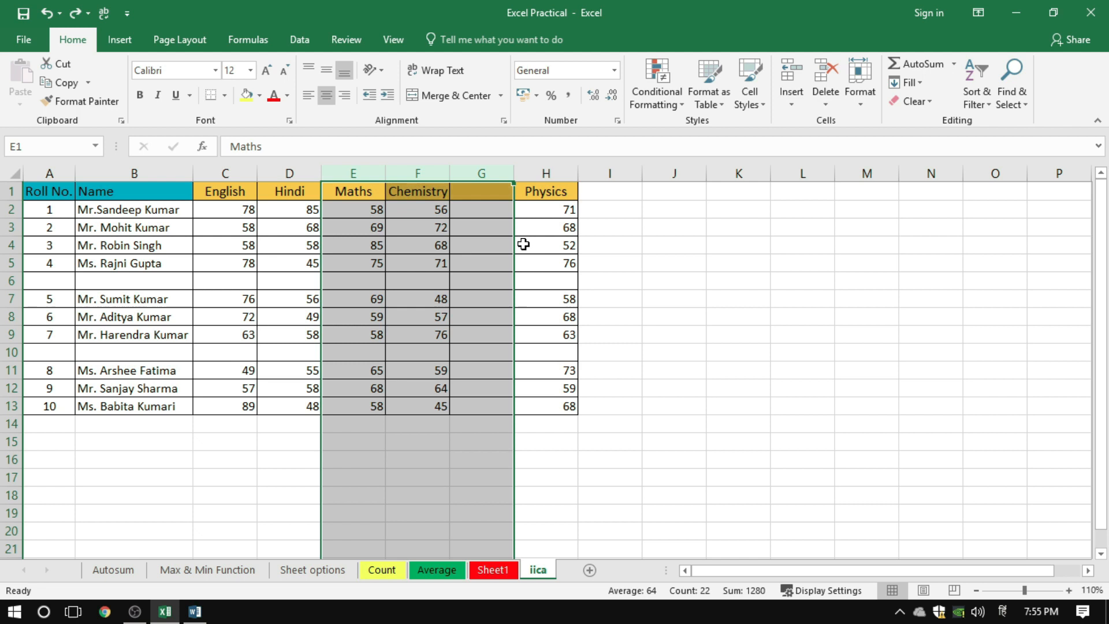
{"action": "left_click", "coordinate": [626, 267]}
{"action": "left_click", "coordinate": [614, 353]}
{"action": "left_click", "coordinate": [608, 384]}
Delete blank row 6 from cell A6 using the Delete dialog's Entire row option
{"action": "left_click", "coordinate": [49, 281]}
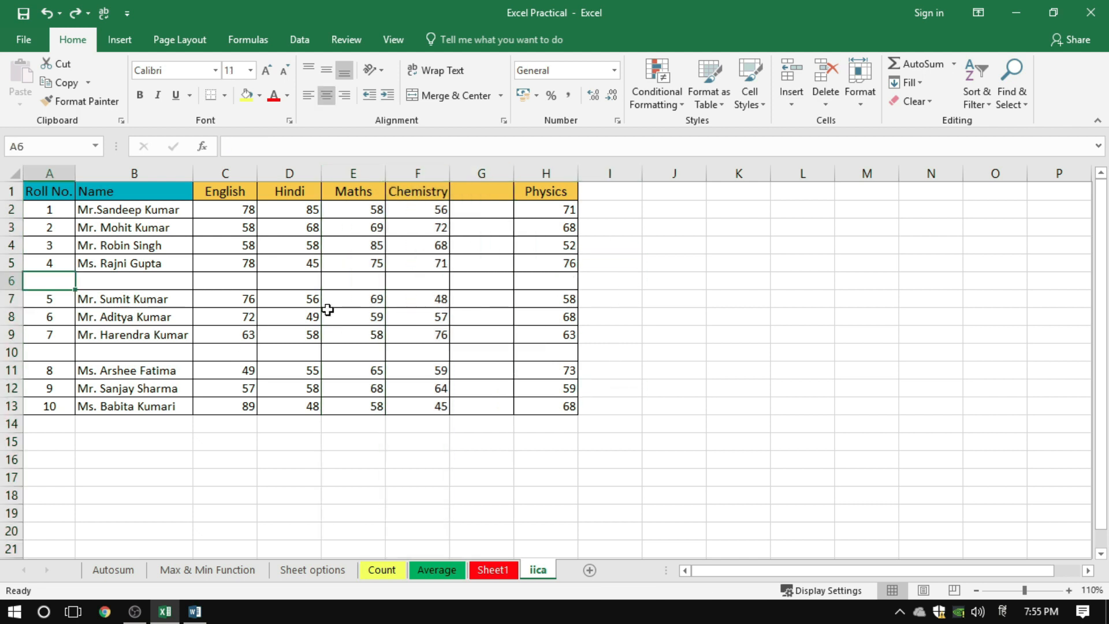
{"action": "right_click", "coordinate": [44, 281]}
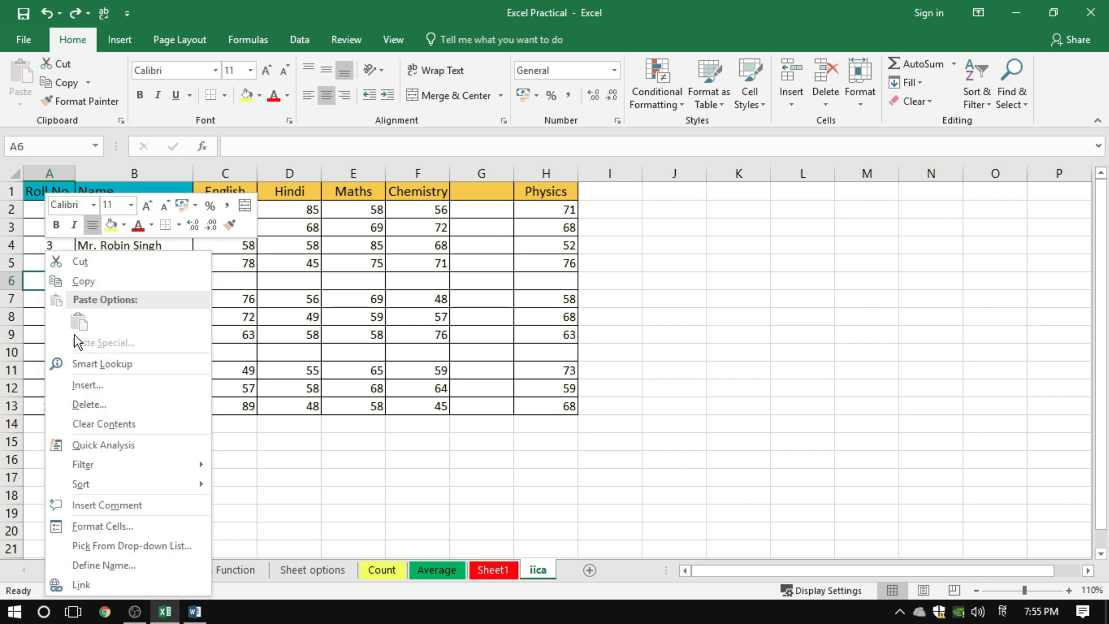
{"action": "left_click", "coordinate": [91, 401]}
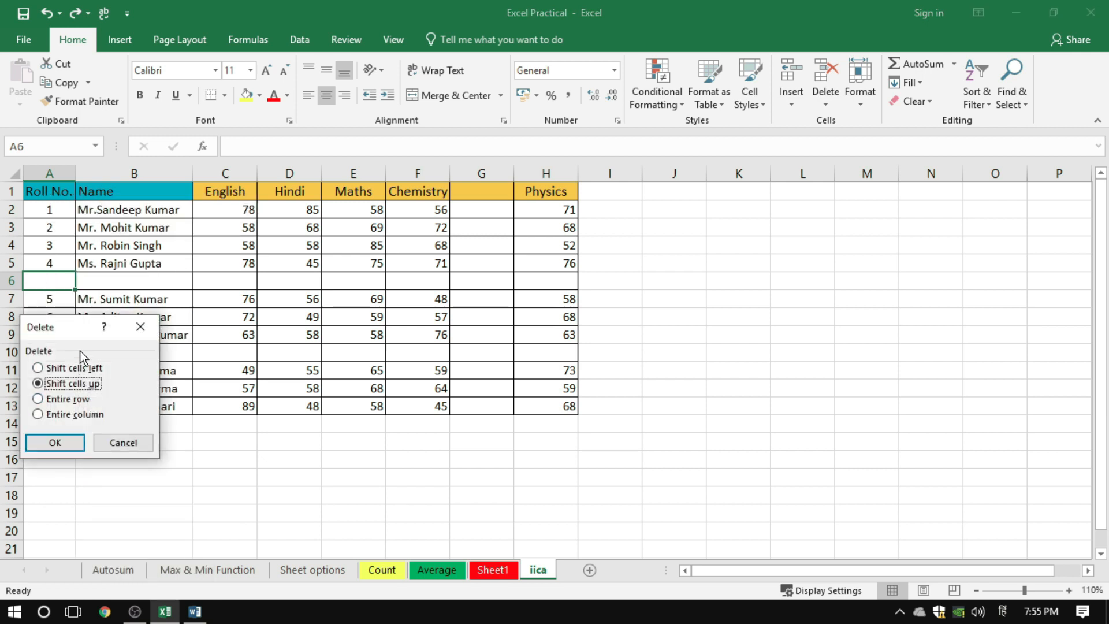
{"action": "left_click_drag", "start_coordinate": [78, 327], "coordinate": [472, 272]}
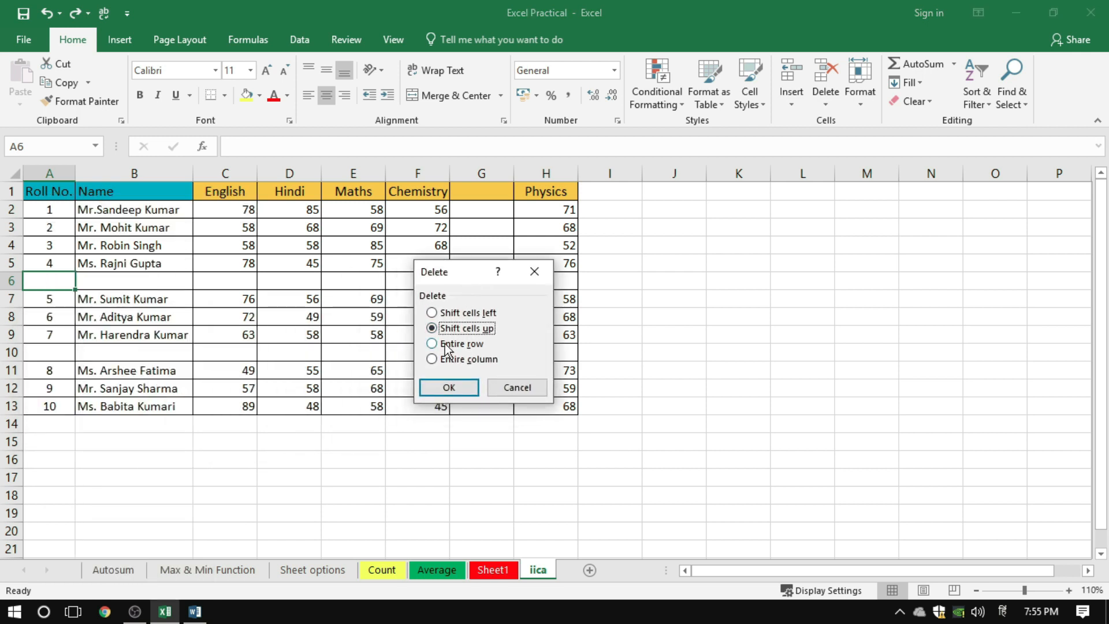
{"action": "left_click", "coordinate": [447, 344]}
{"action": "left_click", "coordinate": [444, 388]}
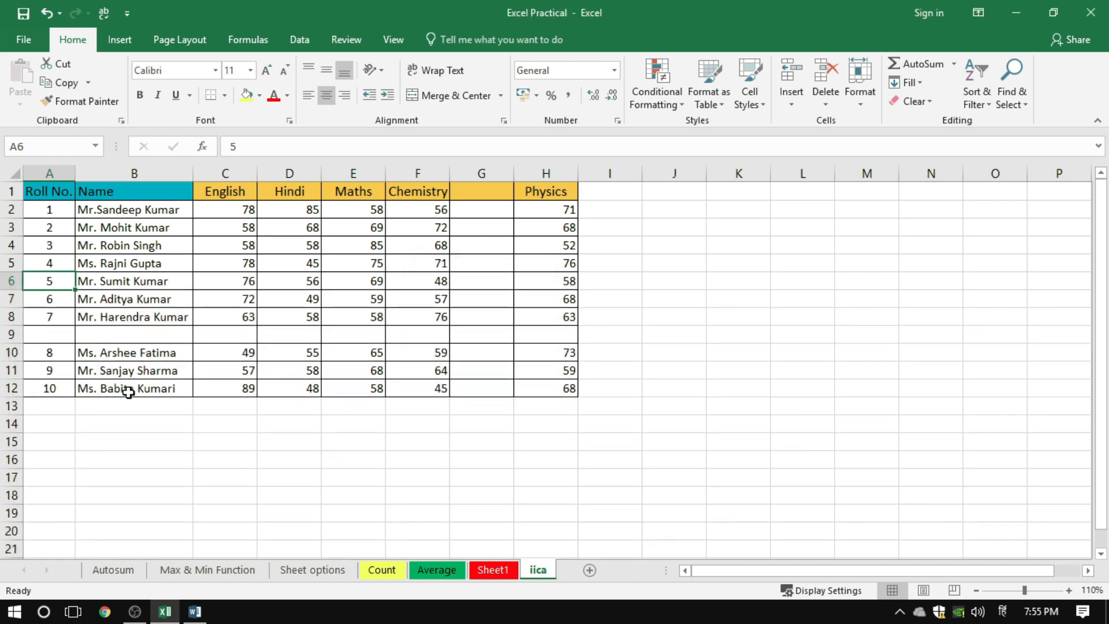
{"action": "left_click", "coordinate": [288, 388]}
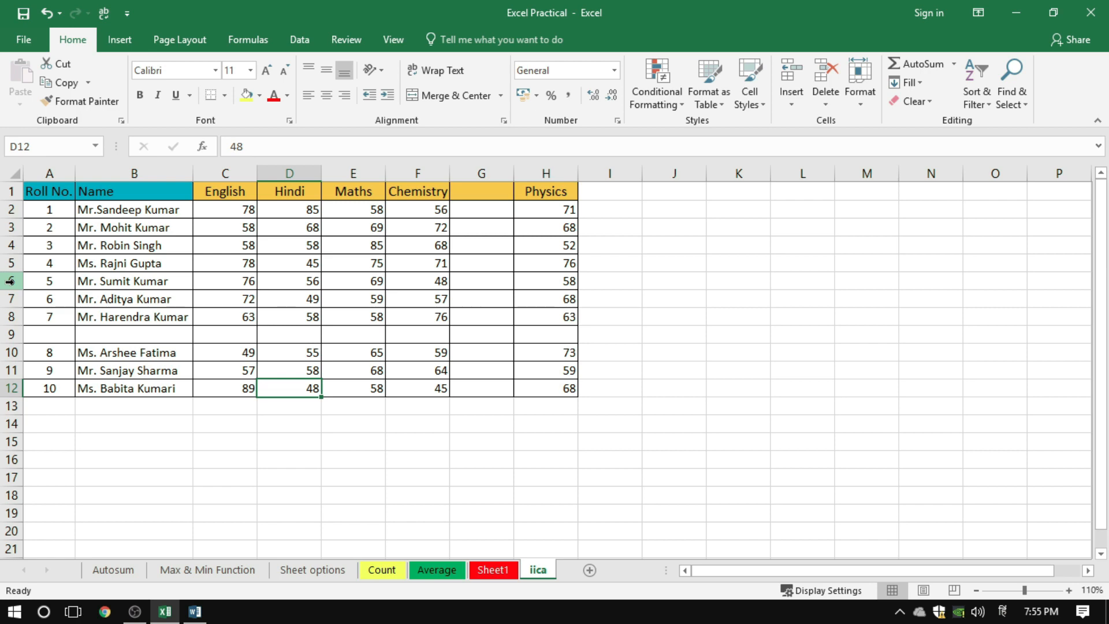
Select the whole of row 6, the record with roll number 5, and delete it
{"action": "left_click", "coordinate": [10, 281]}
{"action": "right_click", "coordinate": [11, 282]}
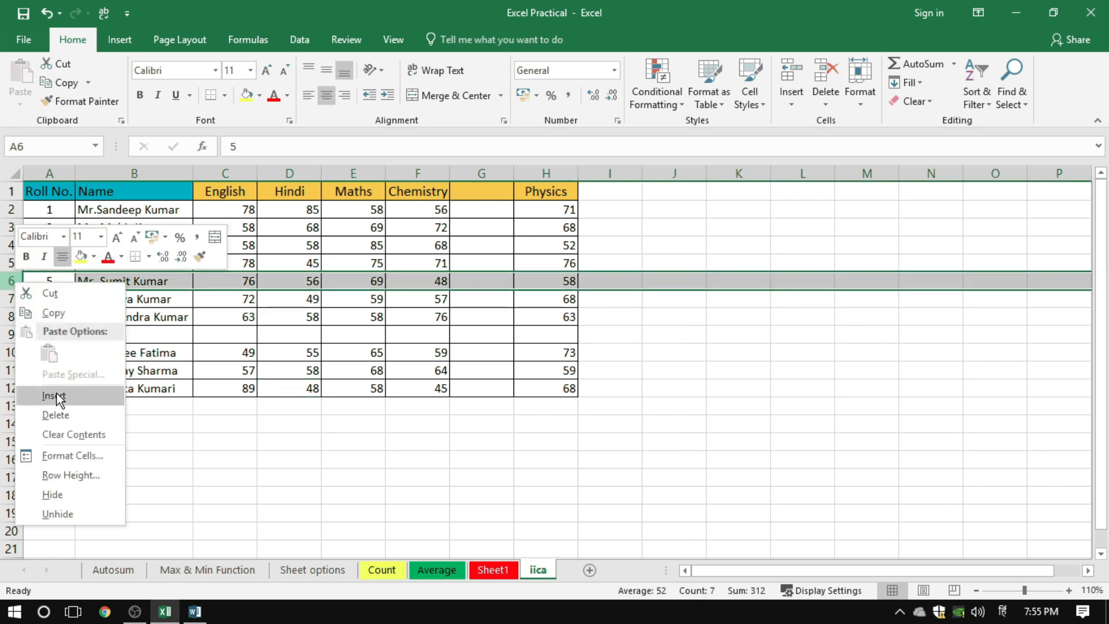
{"action": "left_click", "coordinate": [58, 415]}
{"action": "left_click", "coordinate": [172, 327]}
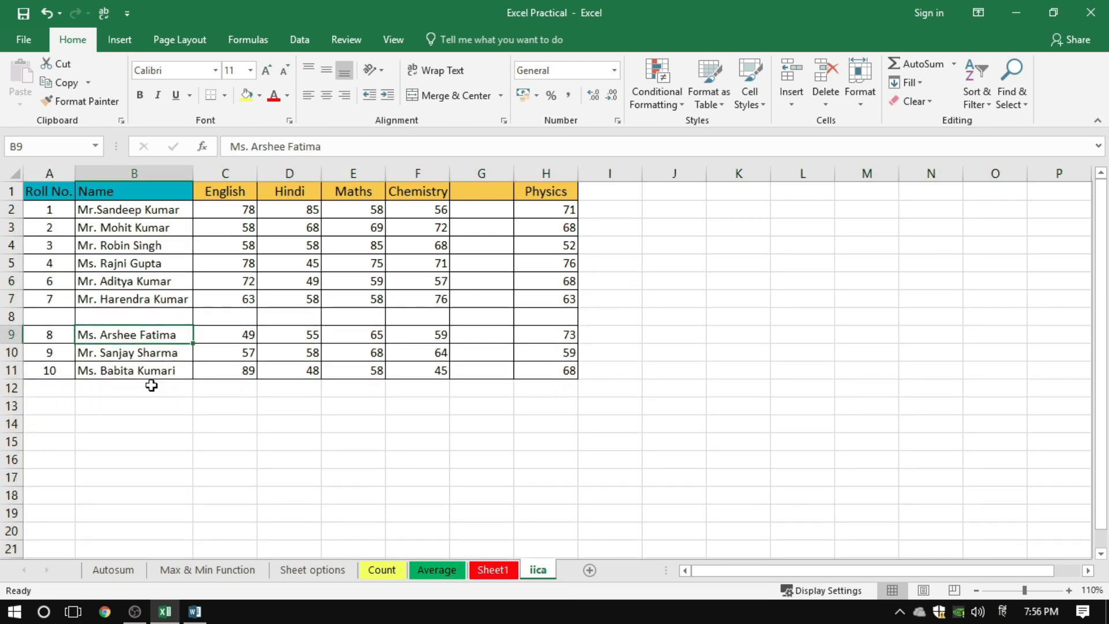
{"action": "left_click", "coordinate": [154, 426]}
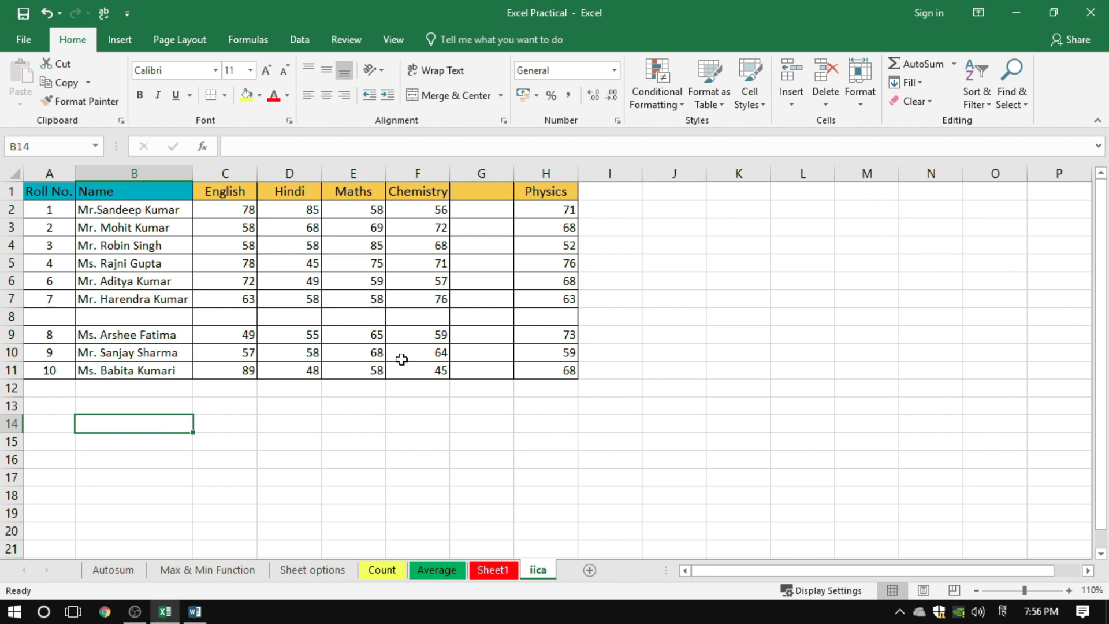
From cell G8, select the whole blank column G and delete it, and undo the deletion
{"action": "left_click", "coordinate": [378, 318]}
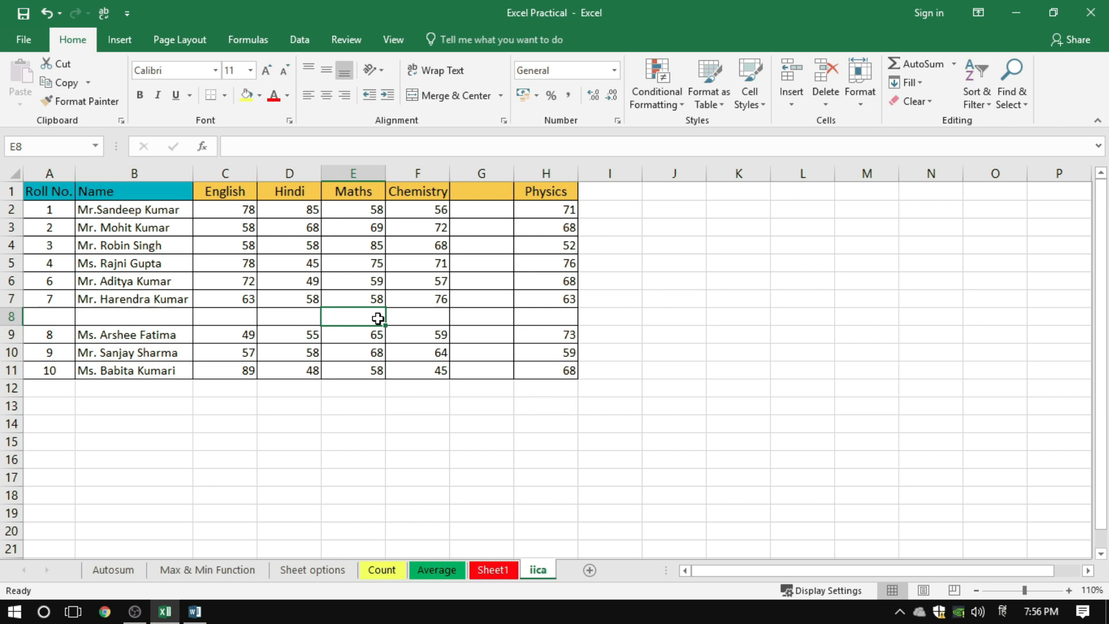
{"action": "left_click", "coordinate": [494, 249]}
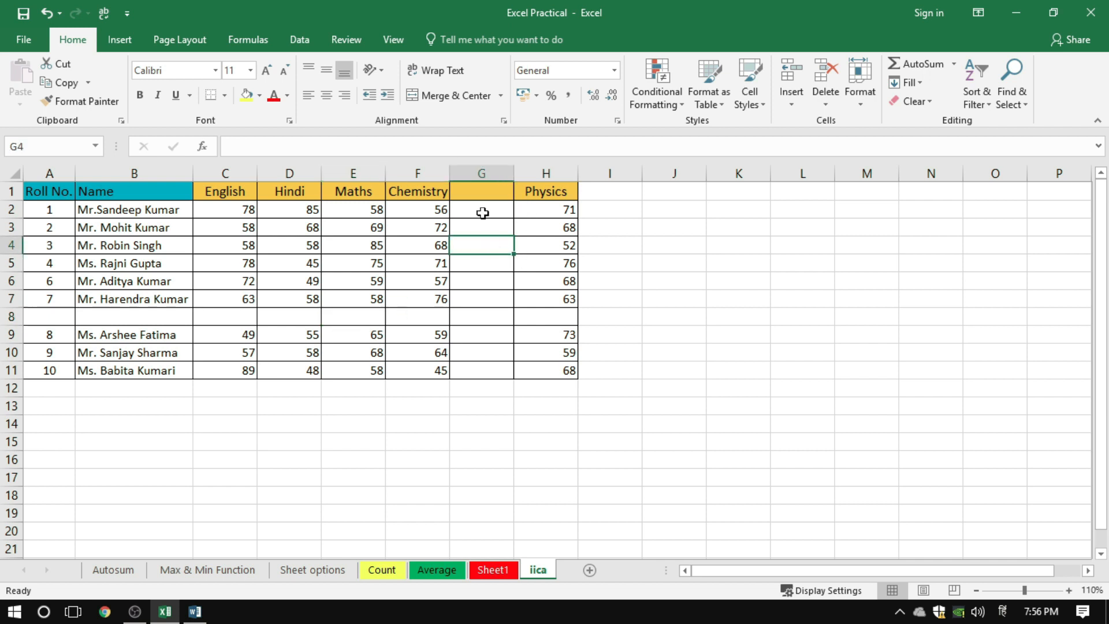
{"action": "left_click", "coordinate": [485, 313]}
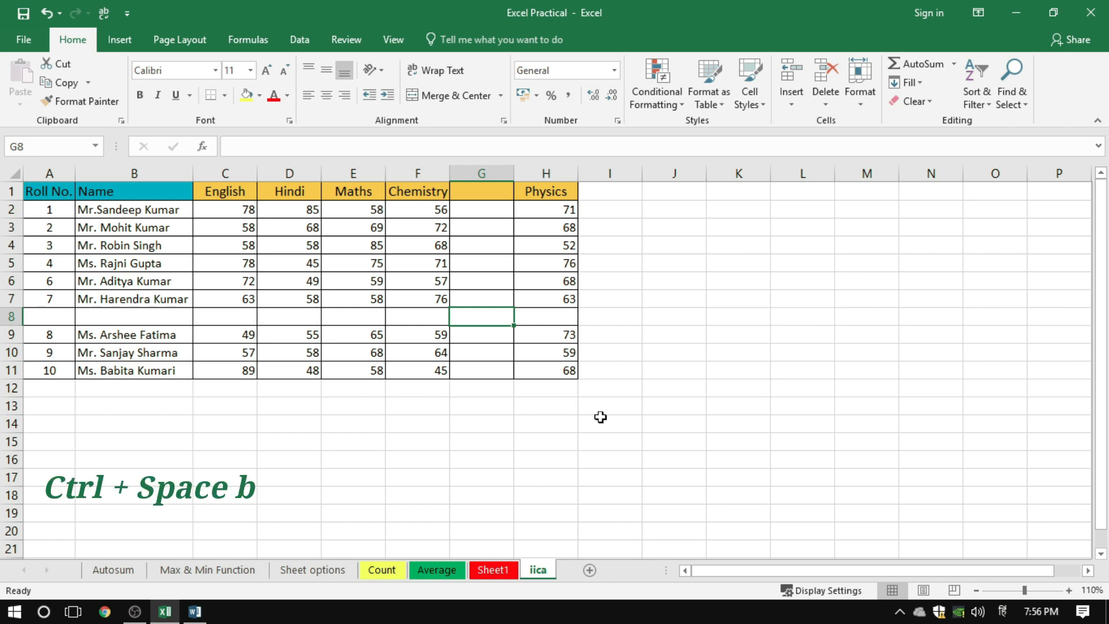
{"action": "key", "text": "ctrl+space"}
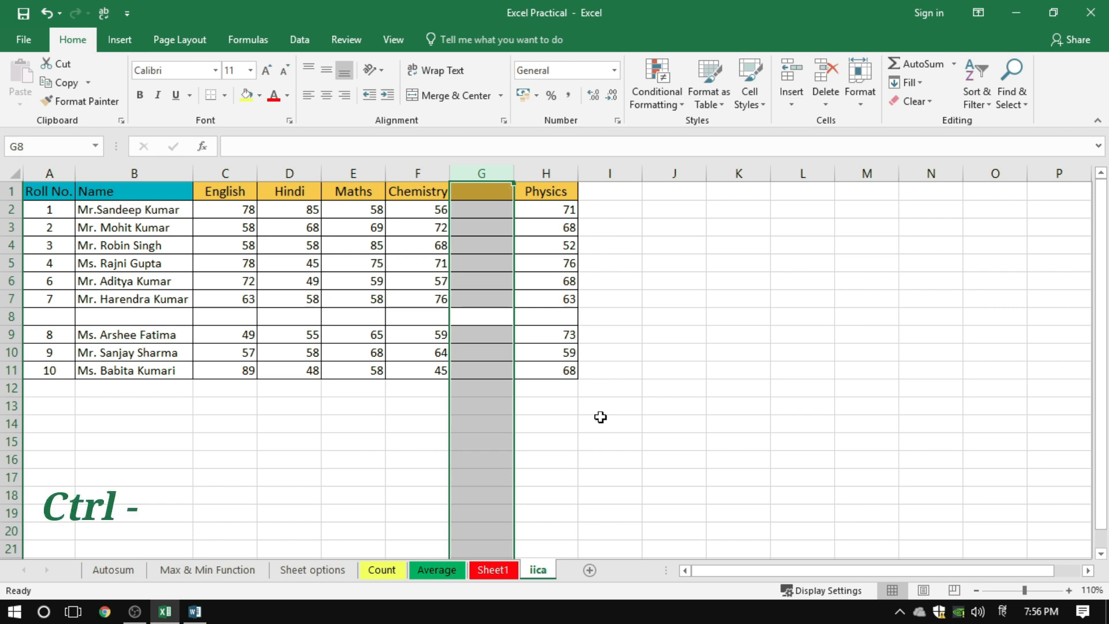
{"action": "key", "text": "ctrl+minus"}
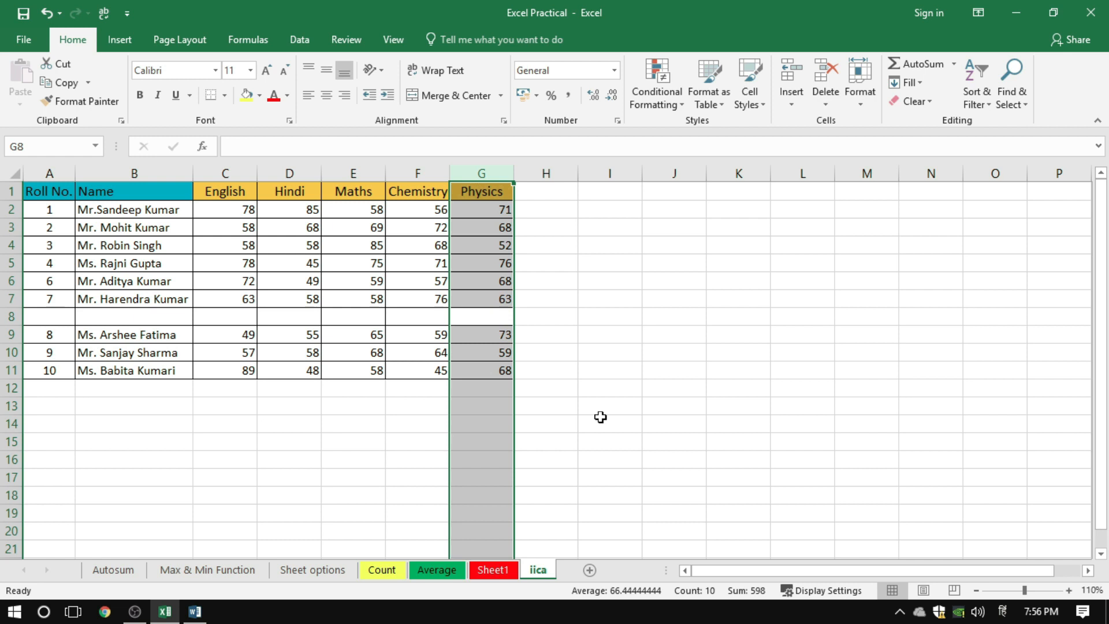
{"action": "key", "text": "ctrl+z"}
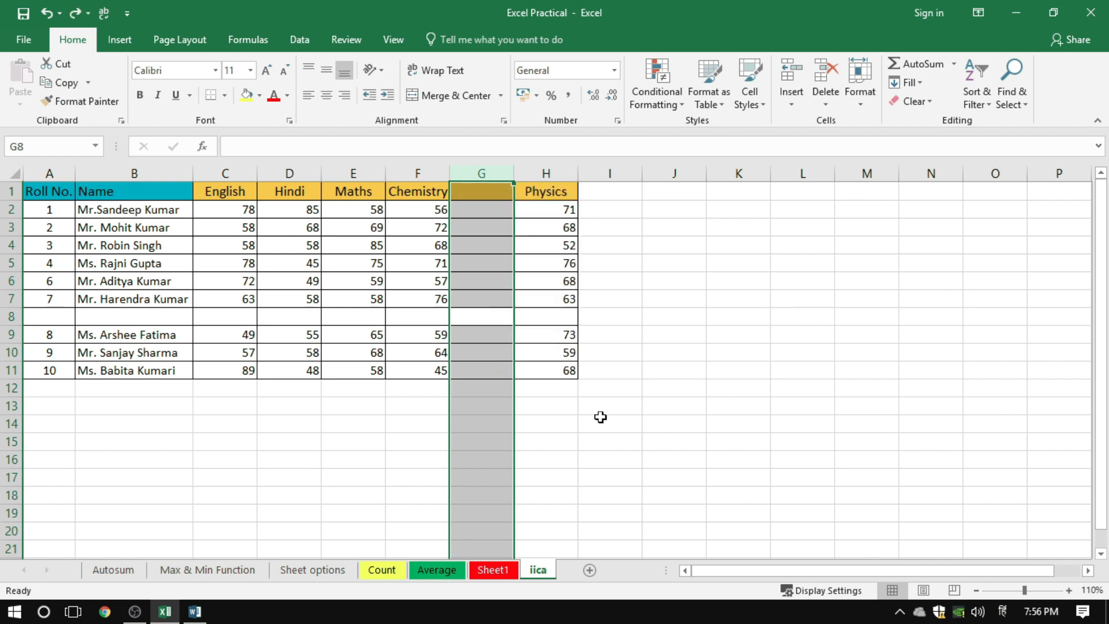
From cell G7, select the whole blank column G between Chemistry and Physics and delete it
{"action": "left_click", "coordinate": [485, 295]}
{"action": "left_click", "coordinate": [475, 232]}
{"action": "left_click_drag", "start_coordinate": [474, 269], "coordinate": [474, 283]}
{"action": "left_click", "coordinate": [483, 296]}
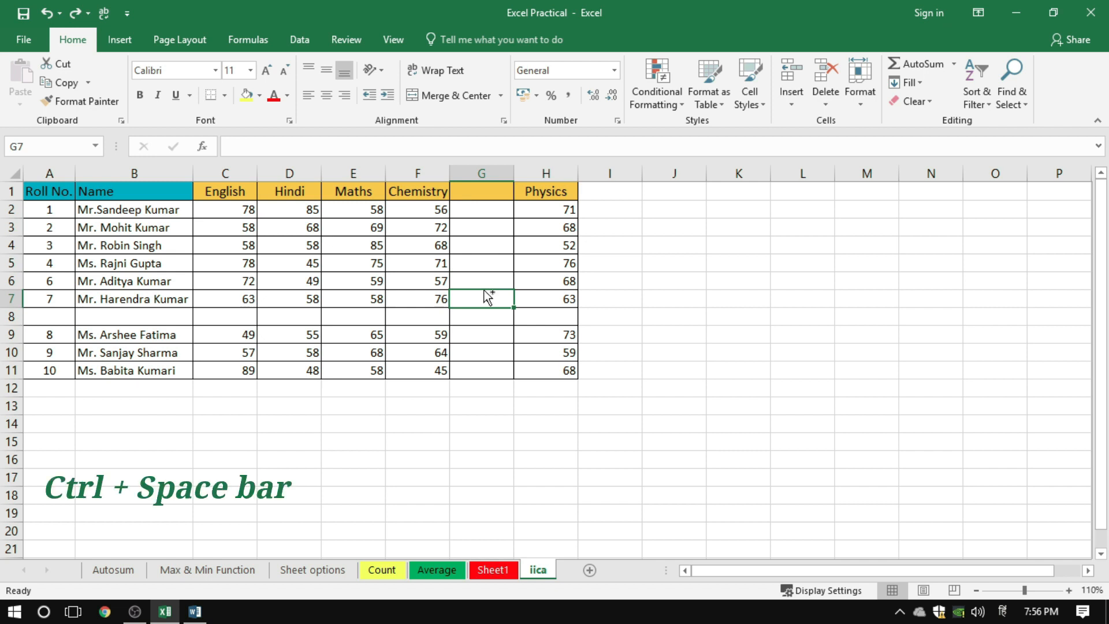
{"action": "key", "text": "ctrl+space"}
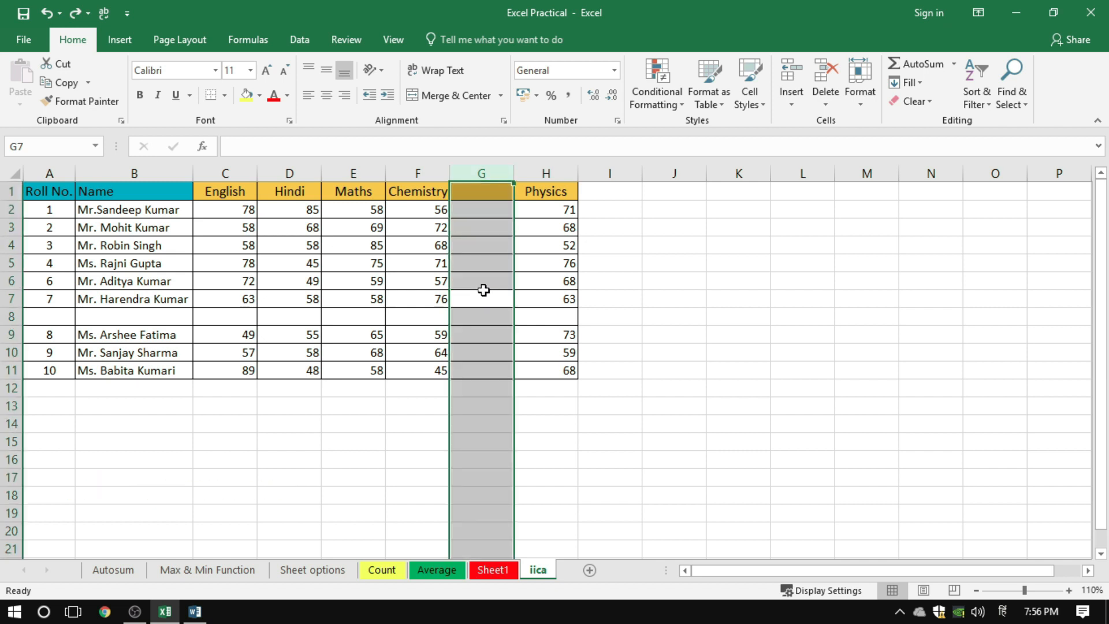
{"action": "key", "text": "ctrl+minus"}
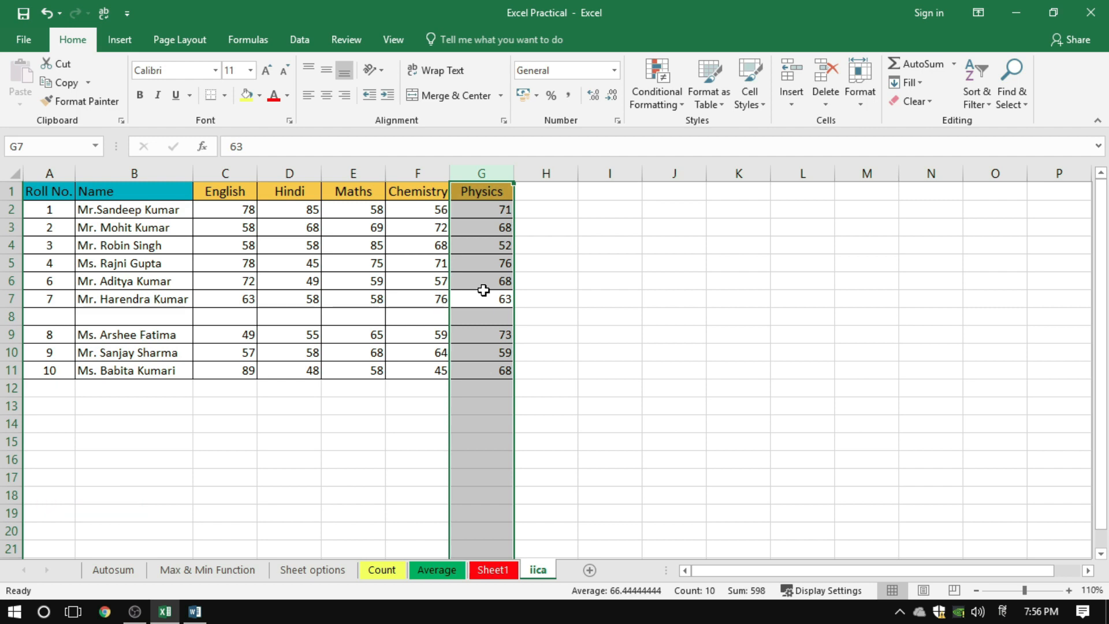
From cell A8, select the whole blank row 8 and delete it, then undo the deletion and clear the selection
{"action": "left_click", "coordinate": [66, 315]}
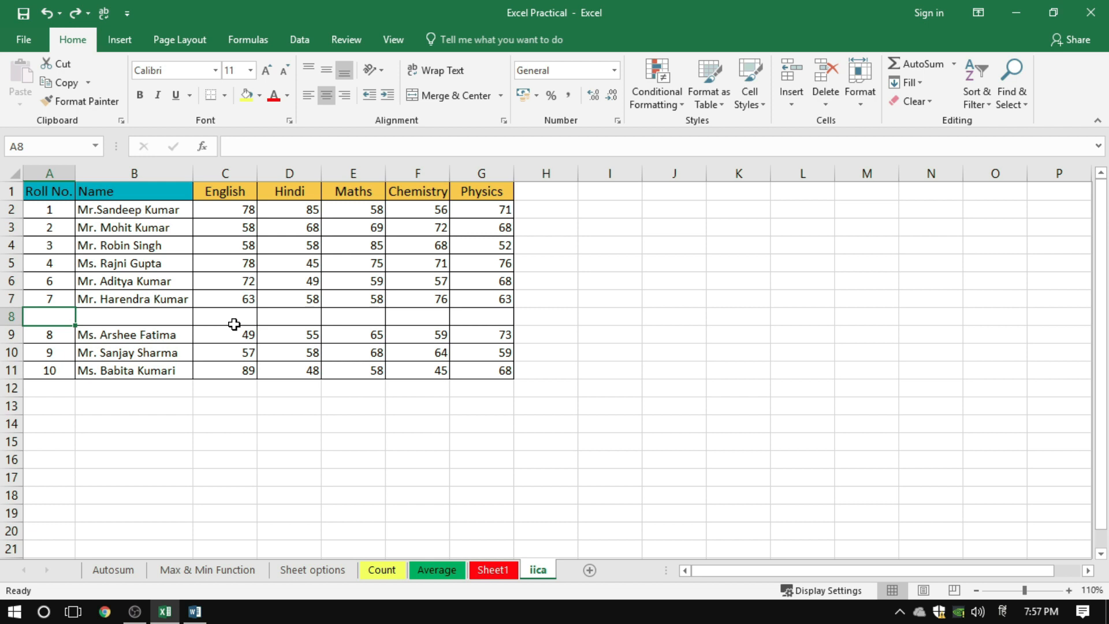
{"action": "key", "text": "shift+space"}
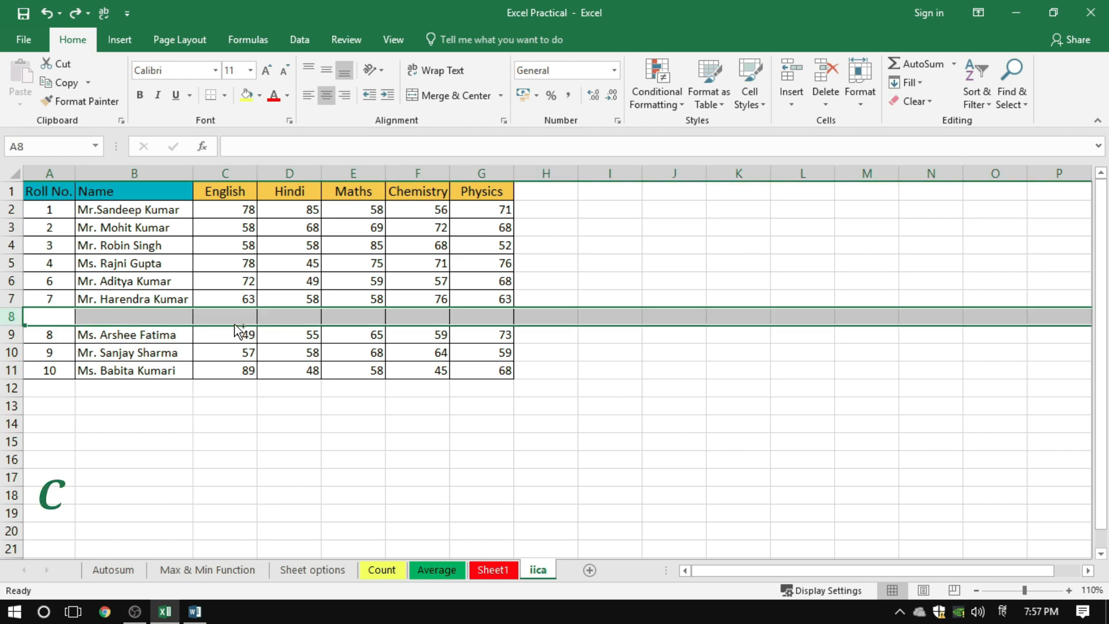
{"action": "key", "text": "ctrl+minus"}
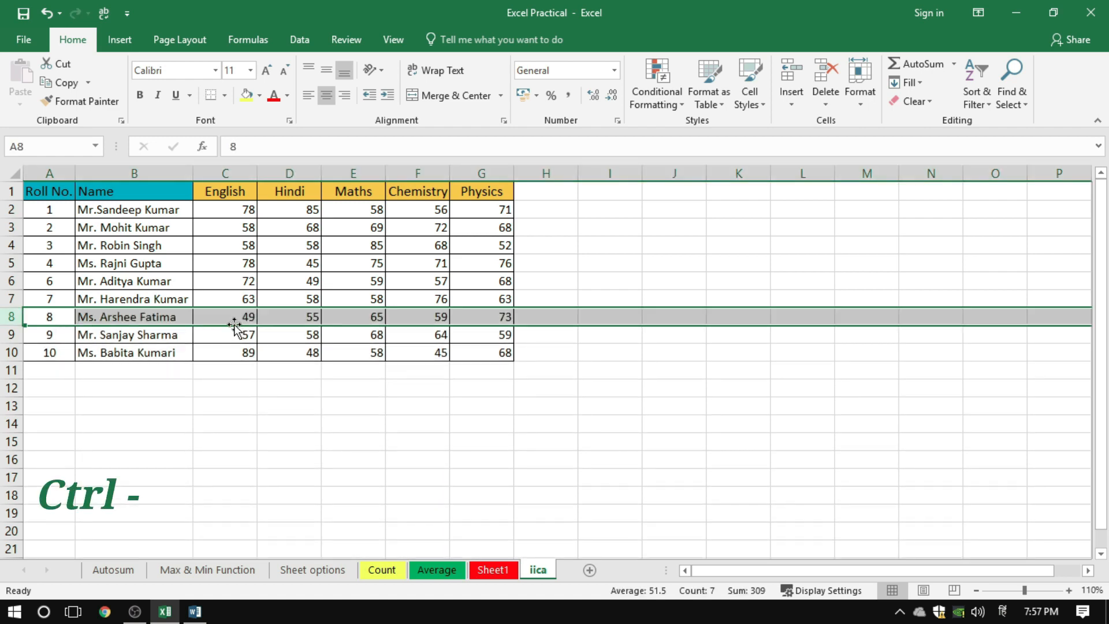
{"action": "key", "text": "ctrl+z"}
{"action": "left_click", "coordinate": [237, 346]}
From cell B8, select the entire blank row between roll numbers 7 and 8 and delete it
{"action": "left_click", "coordinate": [137, 315]}
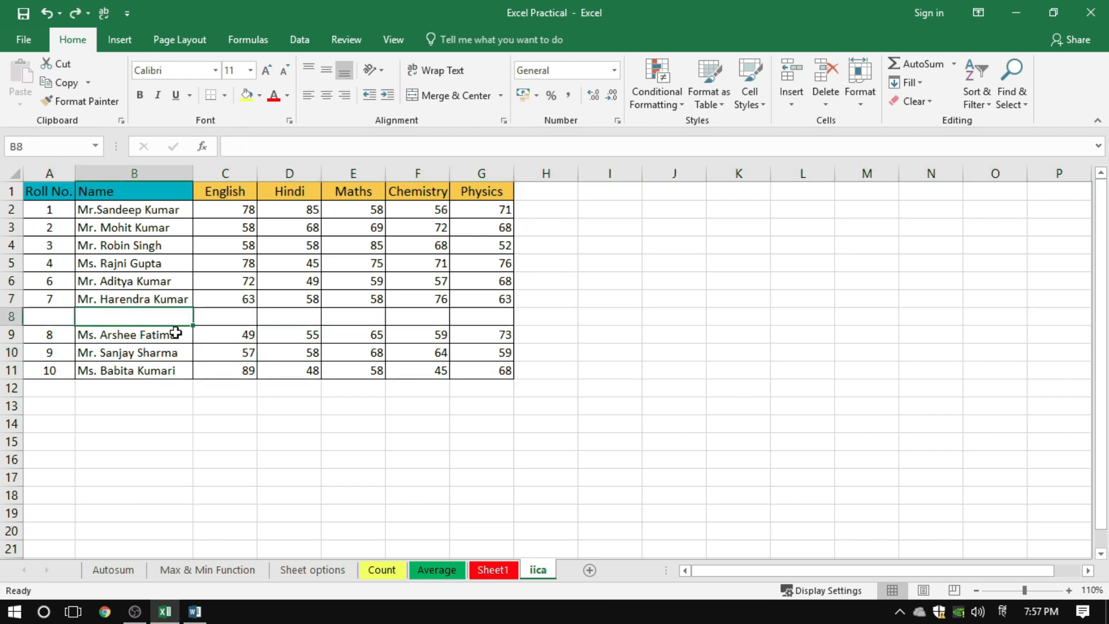
{"action": "left_click", "coordinate": [224, 317]}
{"action": "left_click", "coordinate": [150, 318]}
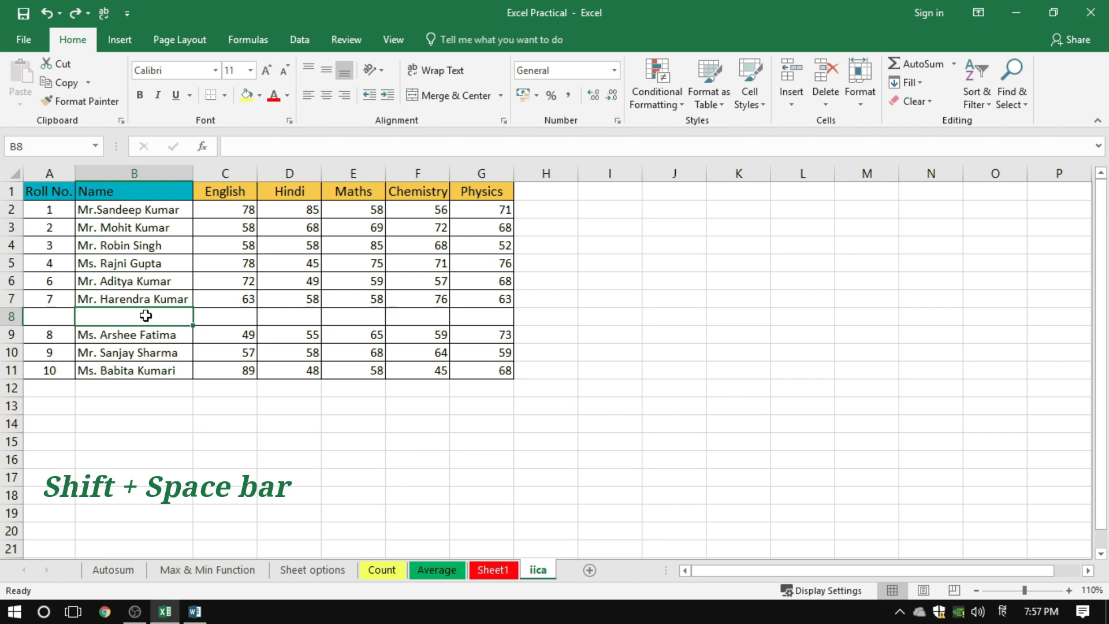
{"action": "key", "text": "shift+space"}
{"action": "key", "text": "ctrl+minus"}
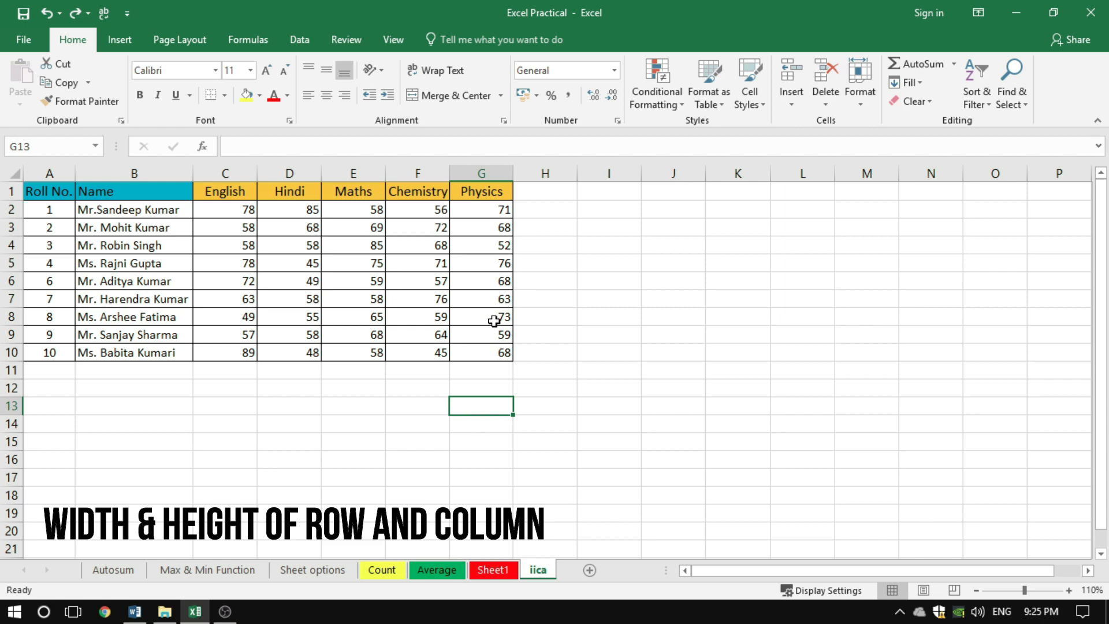
Select the Physics header cell G1
{"action": "left_click", "coordinate": [478, 194]}
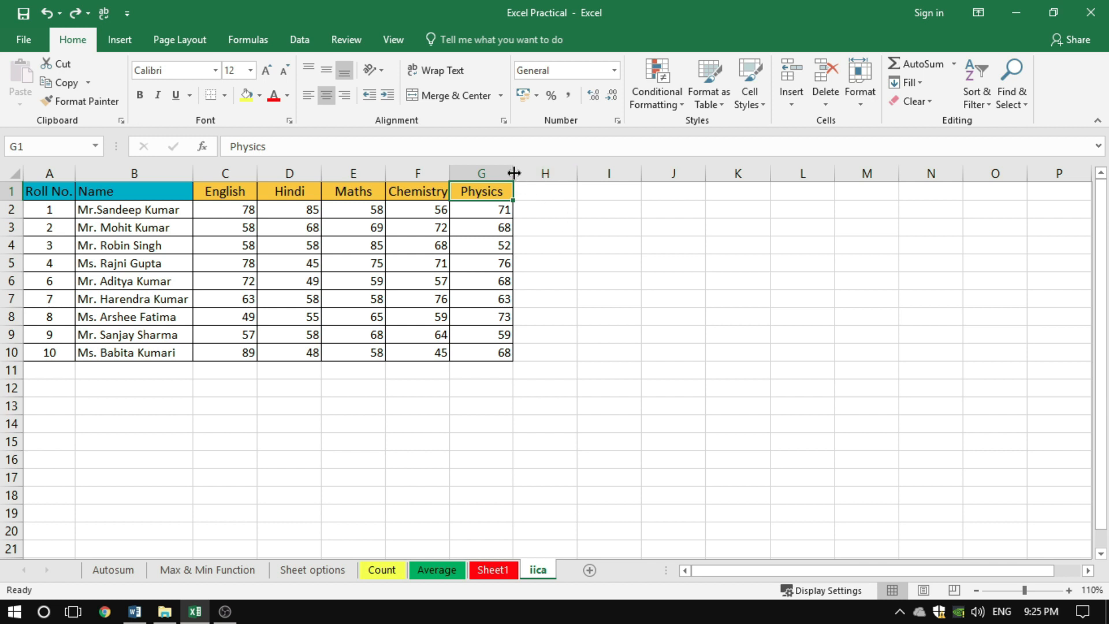
Widen the Physics column by its border to well over twice its width, and narrow it to about 6.88
{"action": "left_click_drag", "start_coordinate": [513, 172], "coordinate": [514, 173]}
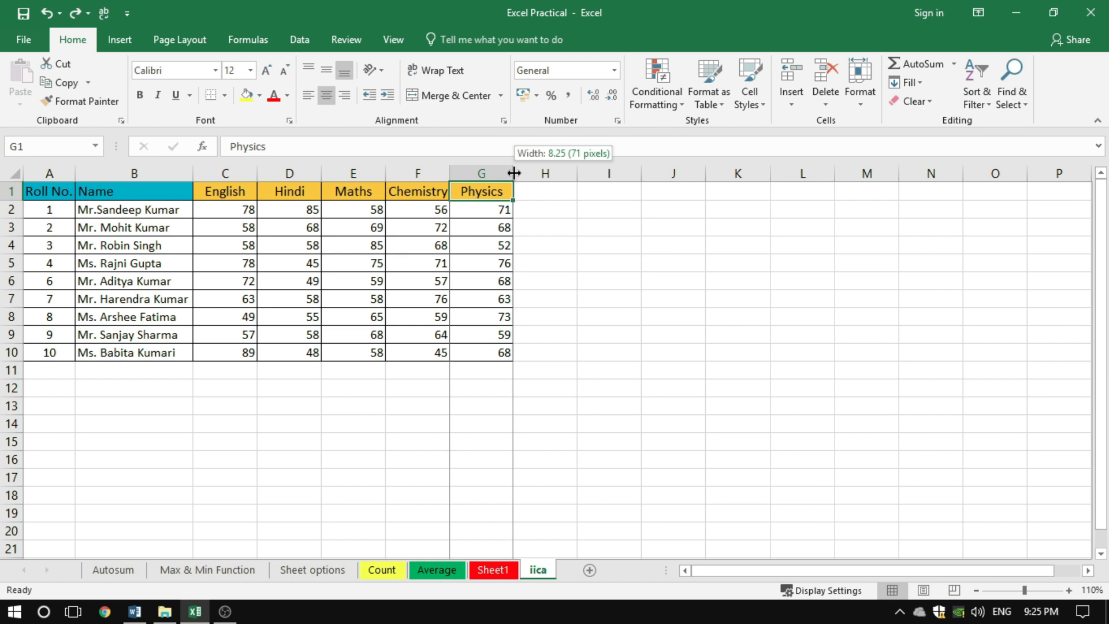
{"action": "left_click_drag", "start_coordinate": [514, 173], "coordinate": [604, 172]}
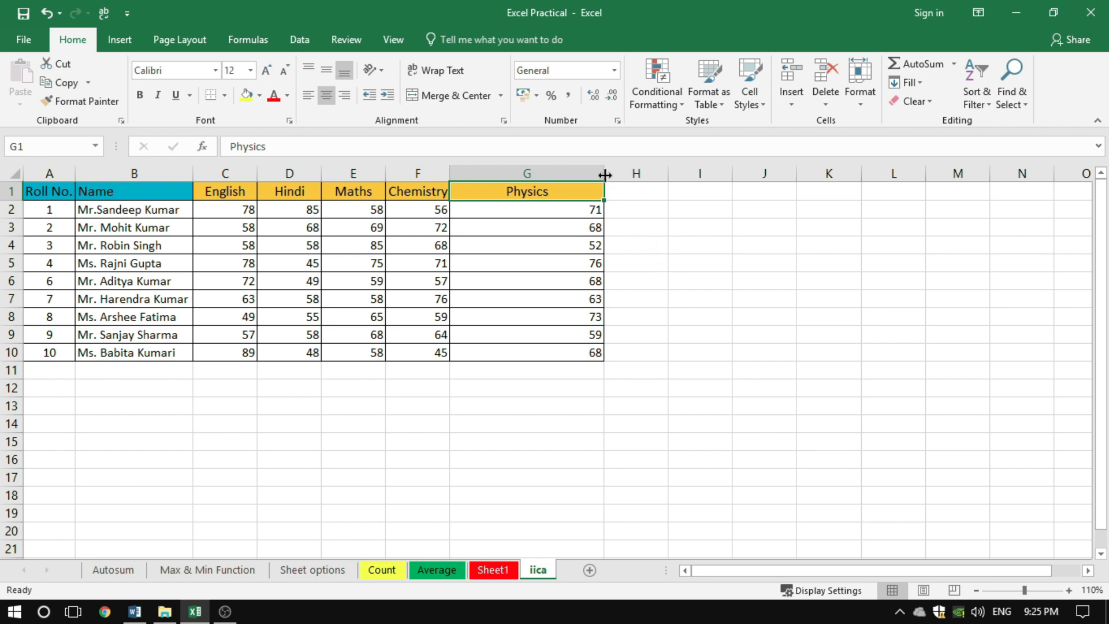
{"action": "left_click_drag", "start_coordinate": [605, 175], "coordinate": [503, 181]}
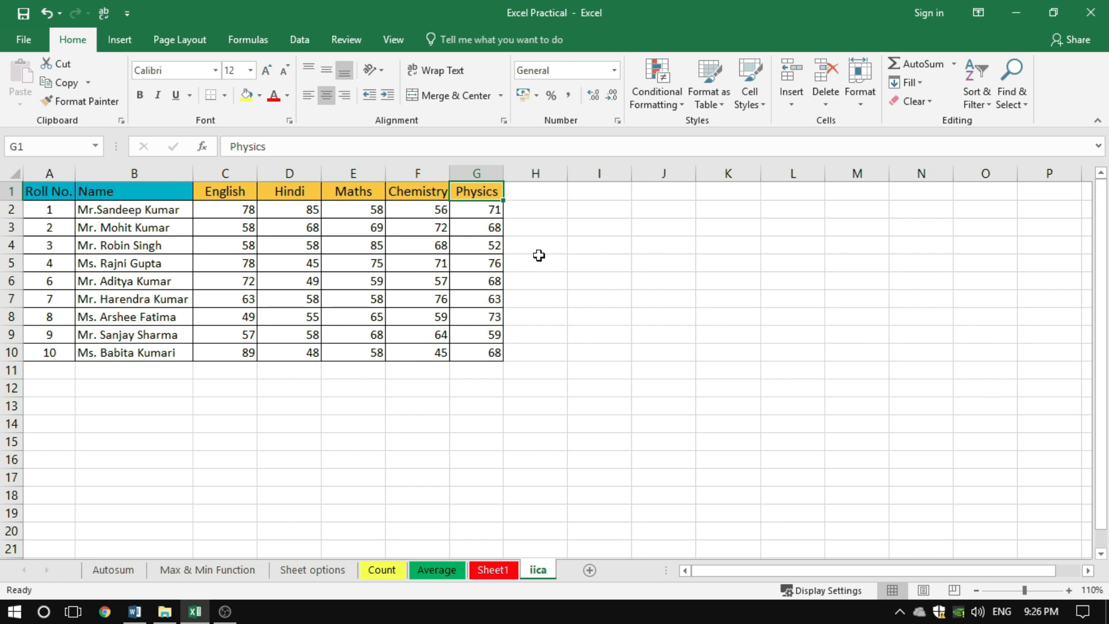
Set the width of the whole Physics column G to 10 and clear the selection
{"action": "left_click", "coordinate": [480, 173]}
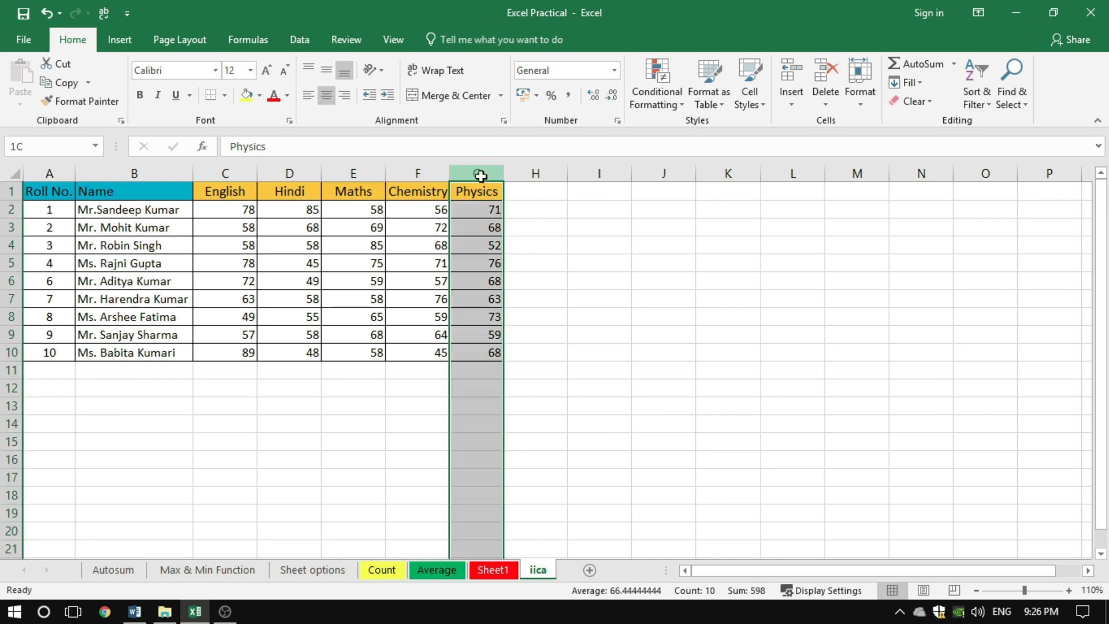
{"action": "right_click", "coordinate": [481, 176]}
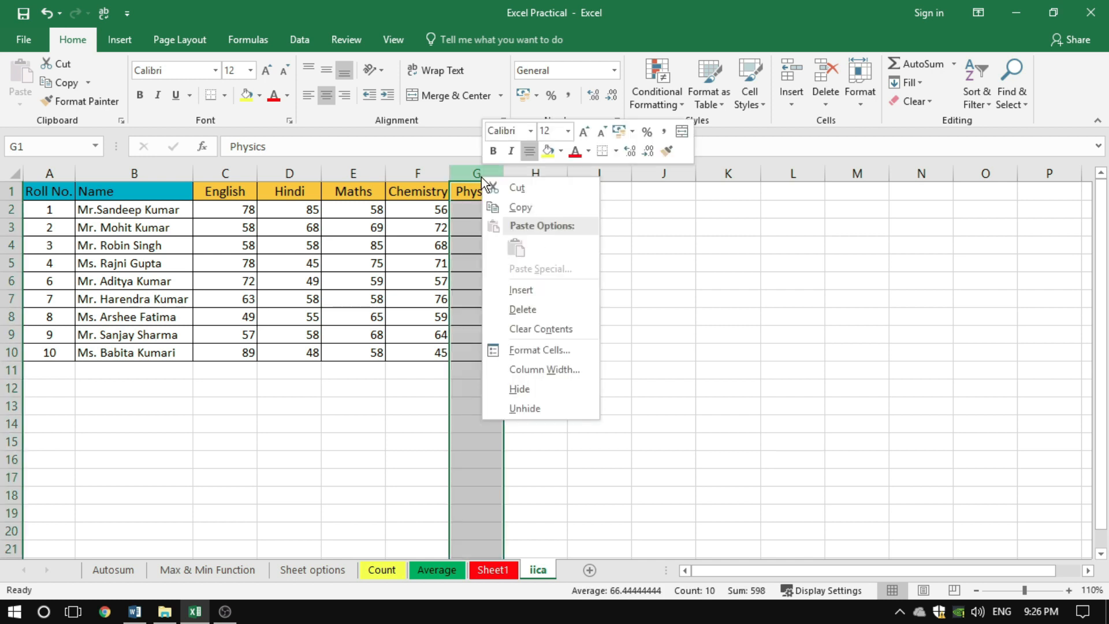
{"action": "left_click", "coordinate": [528, 370]}
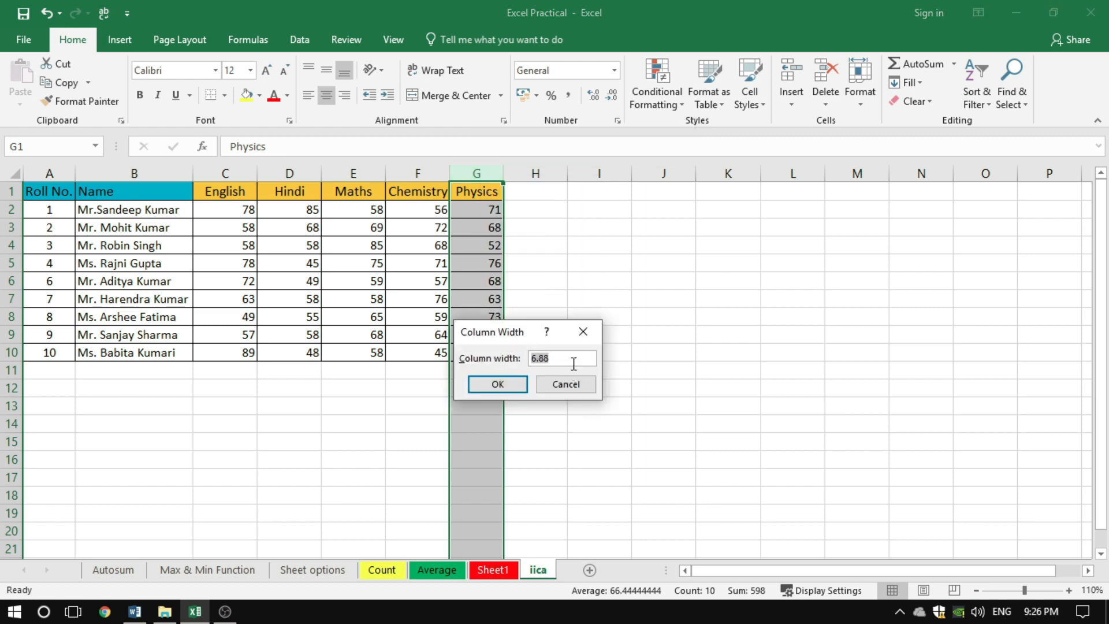
{"action": "type", "text": "10"}
{"action": "left_click", "coordinate": [497, 384]}
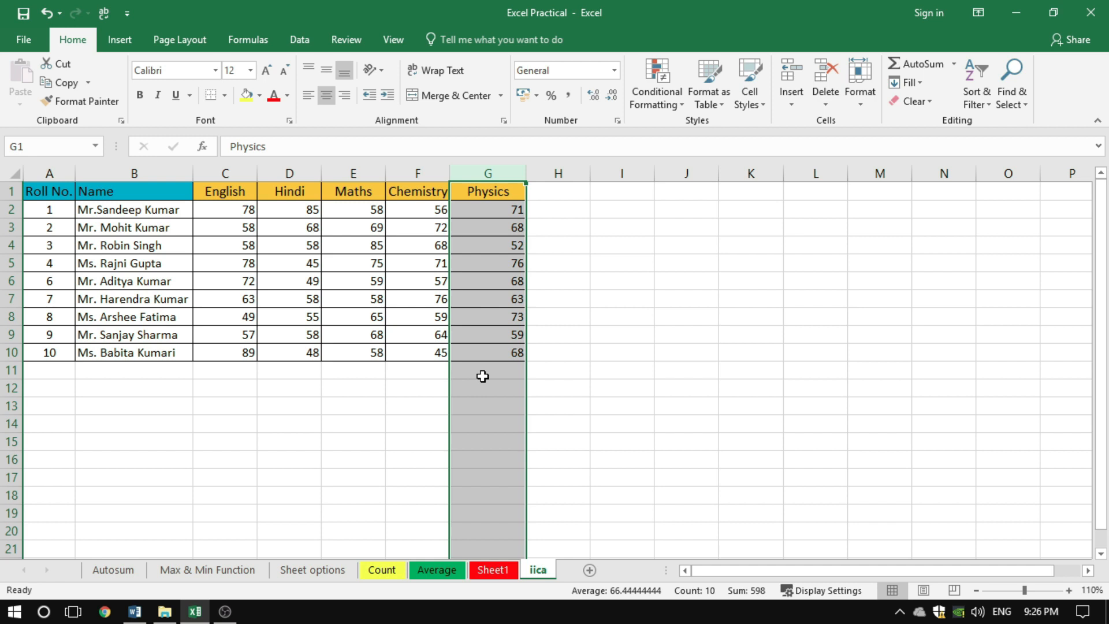
{"action": "left_click", "coordinate": [615, 370]}
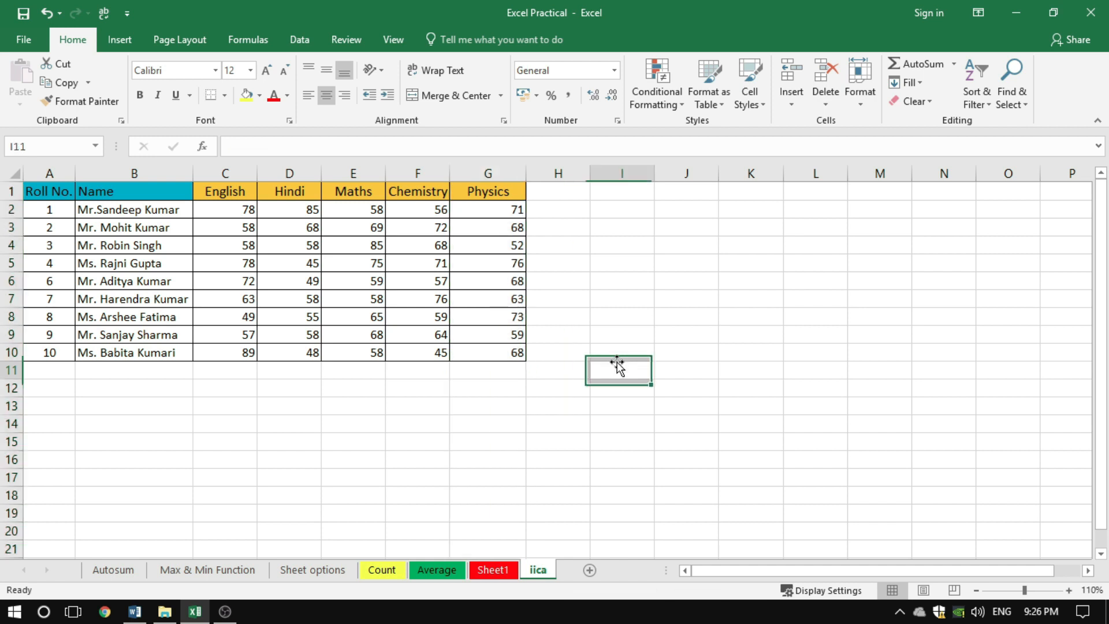
Practise selecting whole columns C to G and the marks range C1:G10, clearing each selection
{"action": "left_click", "coordinate": [228, 173]}
{"action": "left_click_drag", "start_coordinate": [228, 175], "coordinate": [409, 179]}
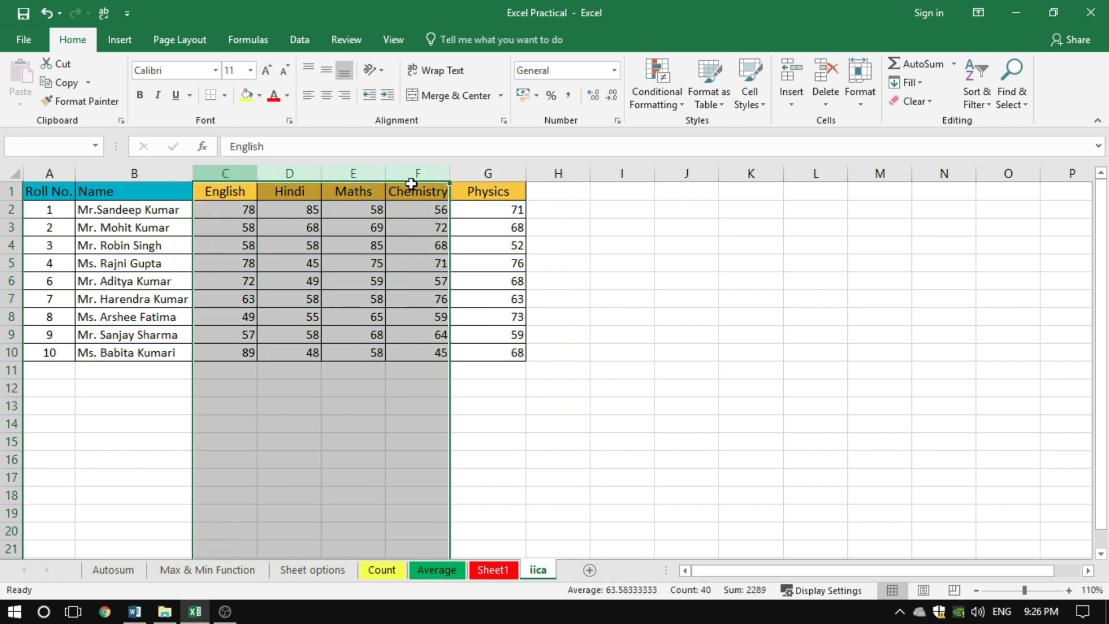
{"action": "left_click", "coordinate": [488, 334]}
{"action": "left_click_drag", "start_coordinate": [230, 175], "coordinate": [488, 170]}
{"action": "left_click", "coordinate": [603, 314]}
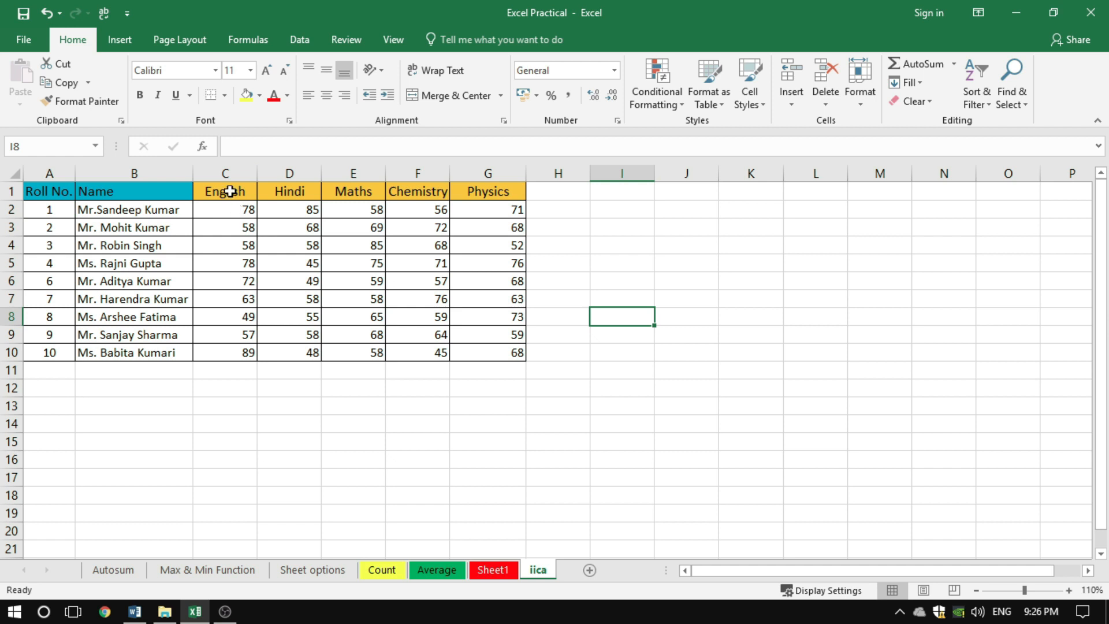
{"action": "left_click_drag", "start_coordinate": [230, 191], "coordinate": [509, 354]}
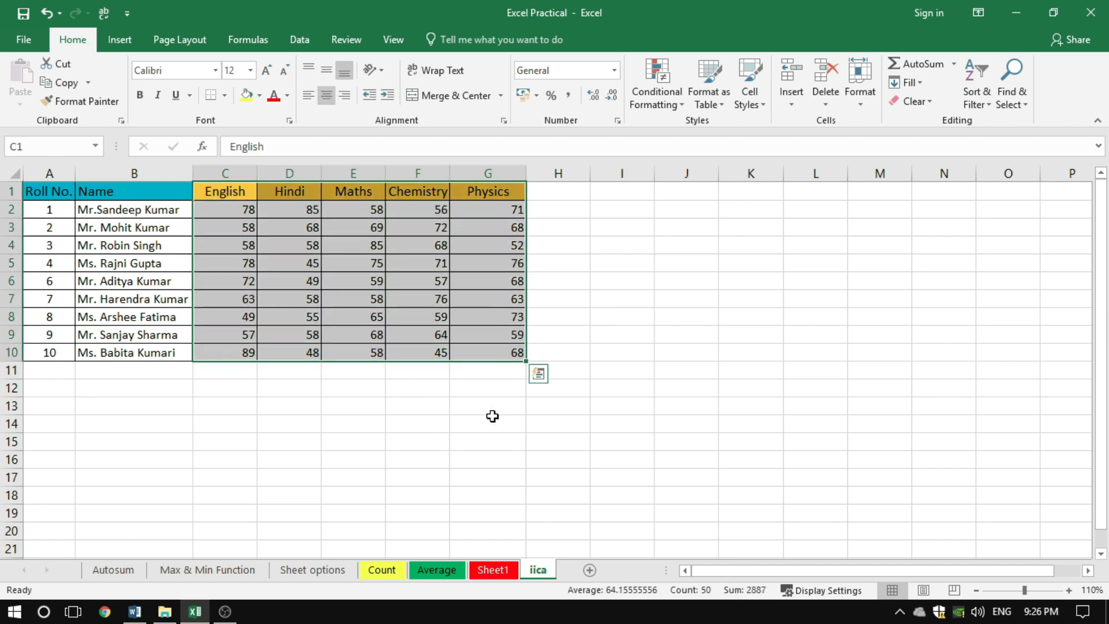
{"action": "left_click", "coordinate": [487, 423]}
Select the subject columns C to G, set their column width to 15 and clear the selection
{"action": "left_click_drag", "start_coordinate": [231, 172], "coordinate": [485, 174]}
{"action": "right_click", "coordinate": [389, 209]}
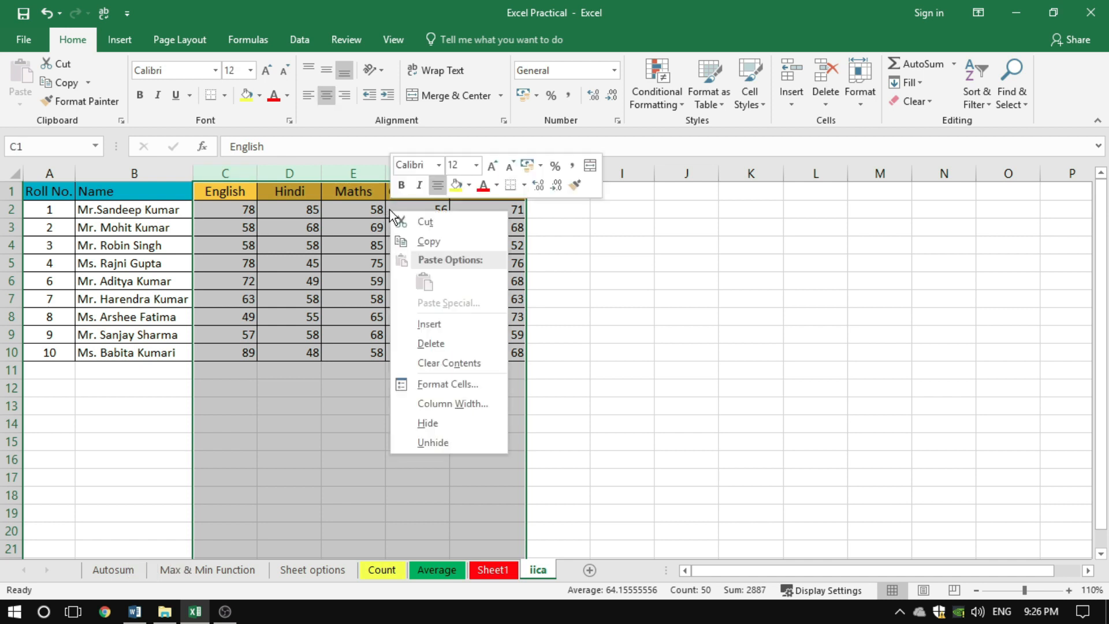
{"action": "left_click", "coordinate": [442, 404]}
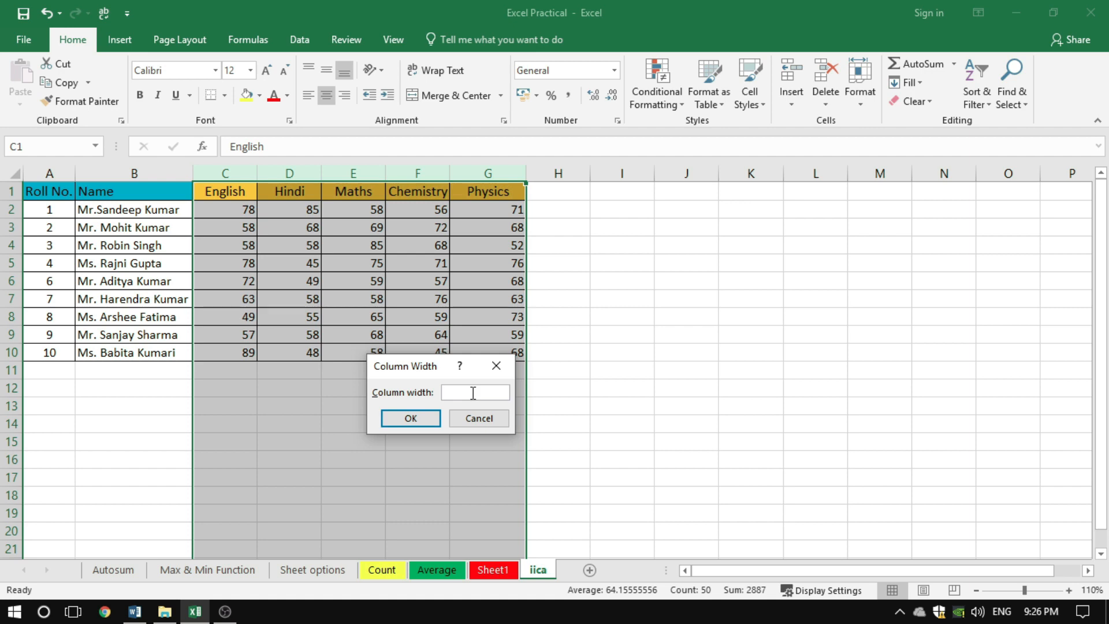
{"action": "type", "text": "15"}
{"action": "left_click", "coordinate": [411, 419]}
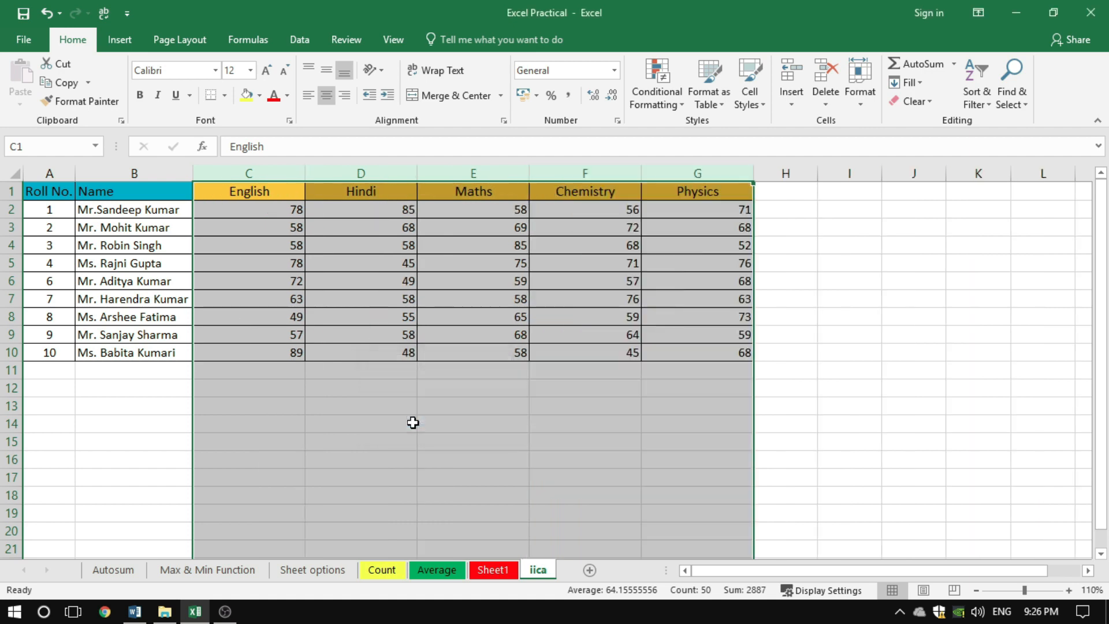
{"action": "left_click", "coordinate": [791, 227]}
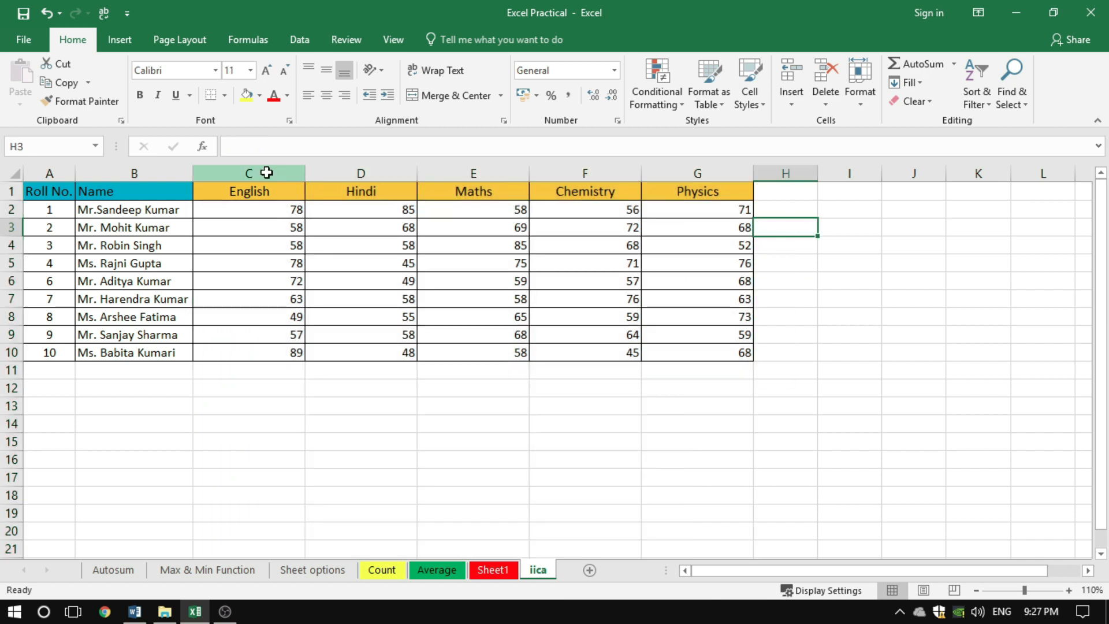
Select columns C to G and resize them together by a column border to an equal width slightly wider than the Chemistry heading
{"action": "left_click_drag", "start_coordinate": [262, 172], "coordinate": [744, 170]}
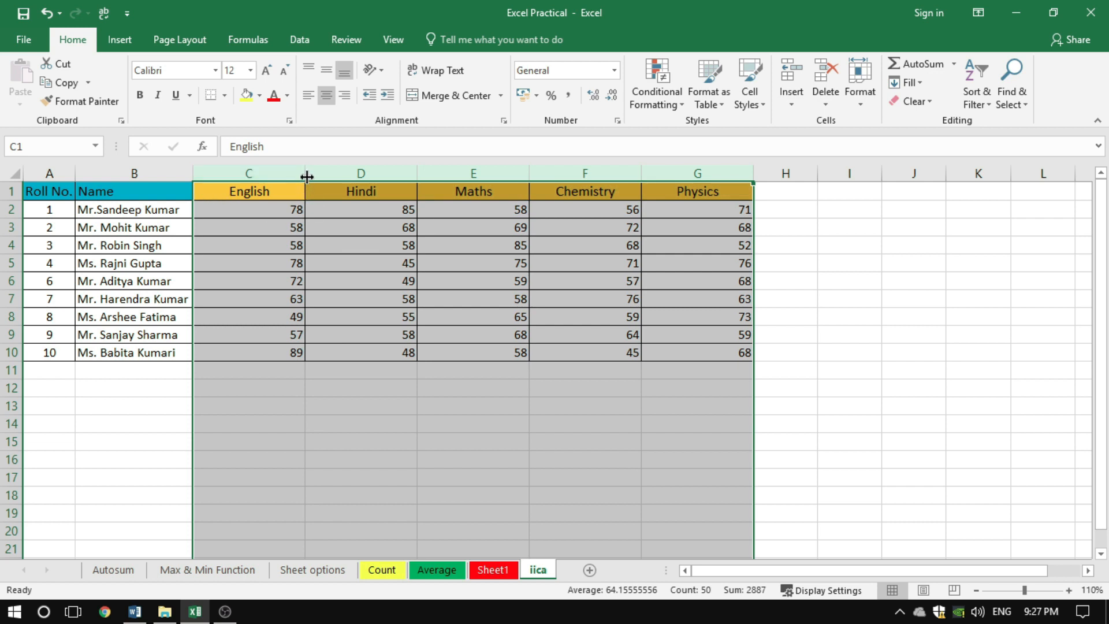
{"action": "left_click_drag", "start_coordinate": [305, 174], "coordinate": [267, 179]}
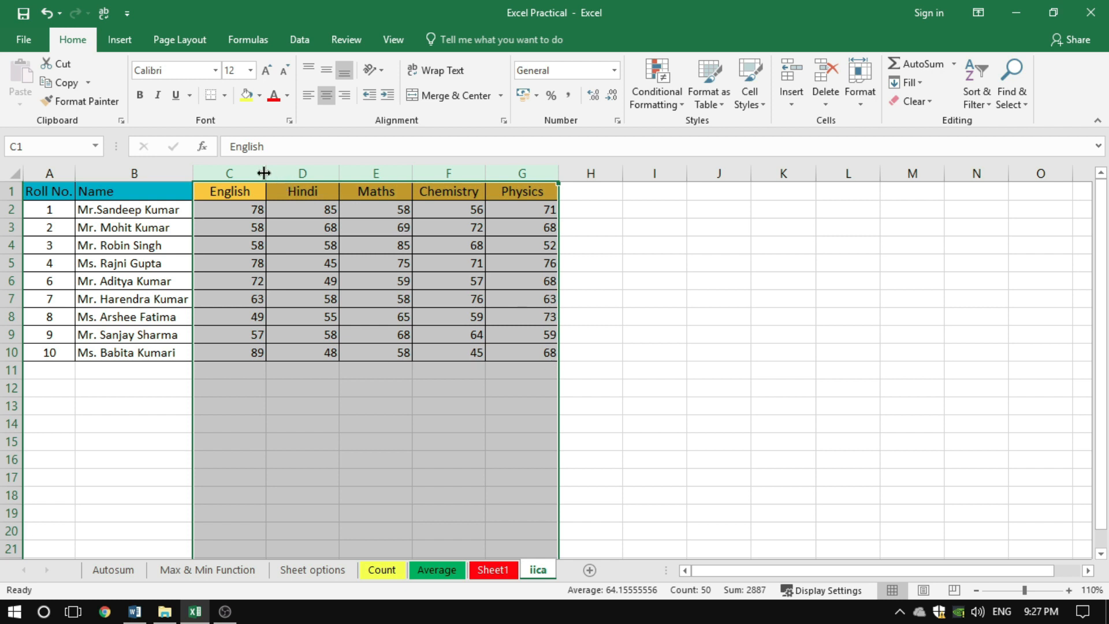
{"action": "left_click_drag", "start_coordinate": [267, 173], "coordinate": [315, 169]}
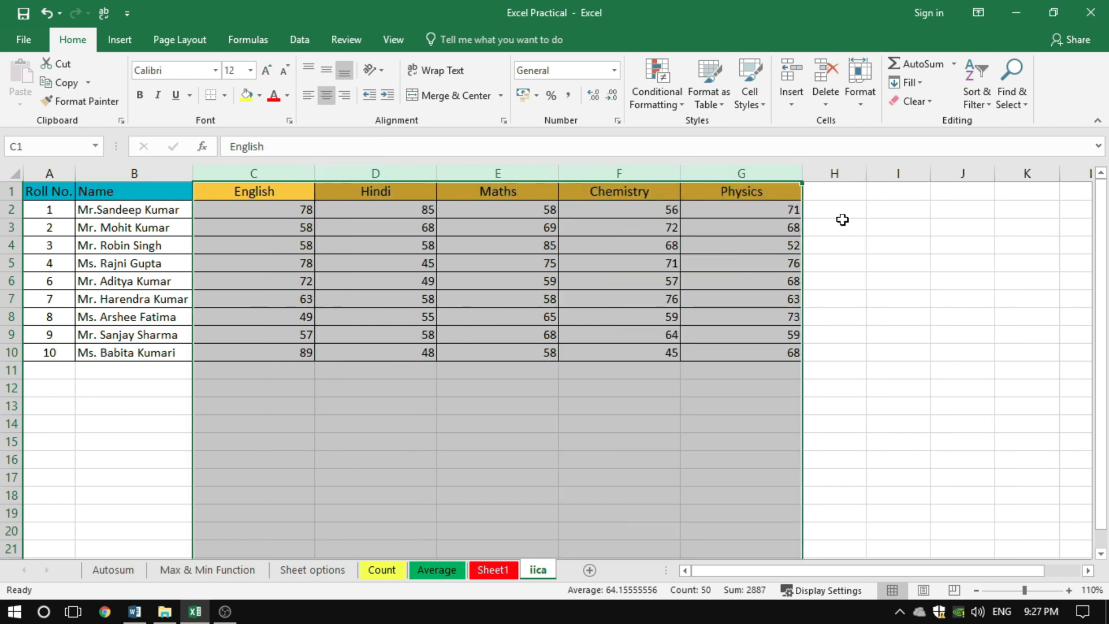
{"action": "left_click_drag", "start_coordinate": [315, 174], "coordinate": [282, 177]}
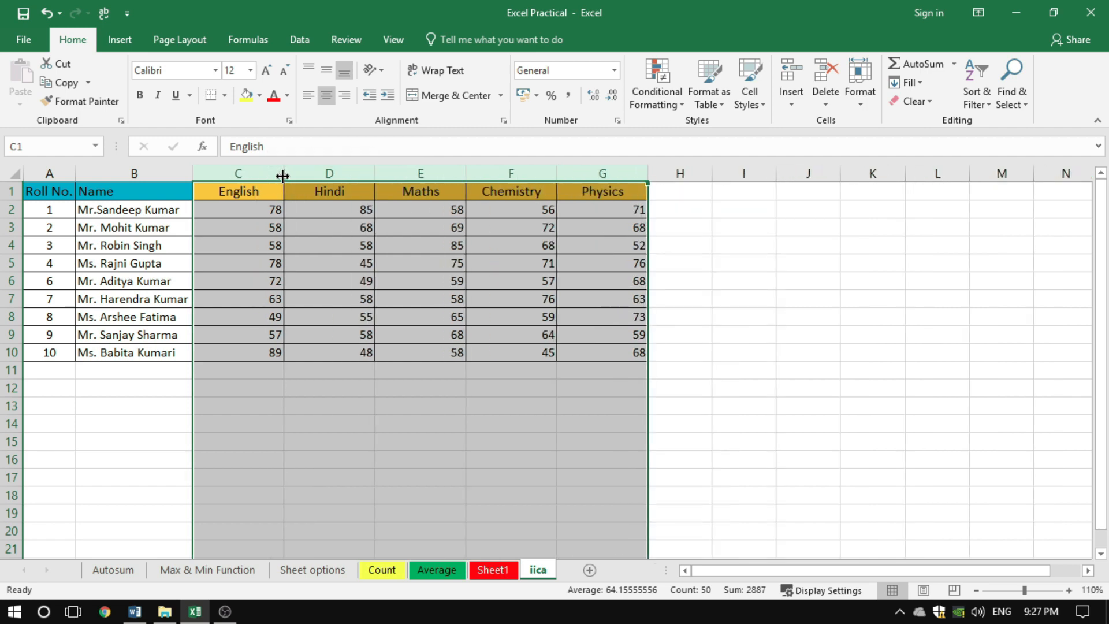
{"action": "left_click", "coordinate": [800, 279]}
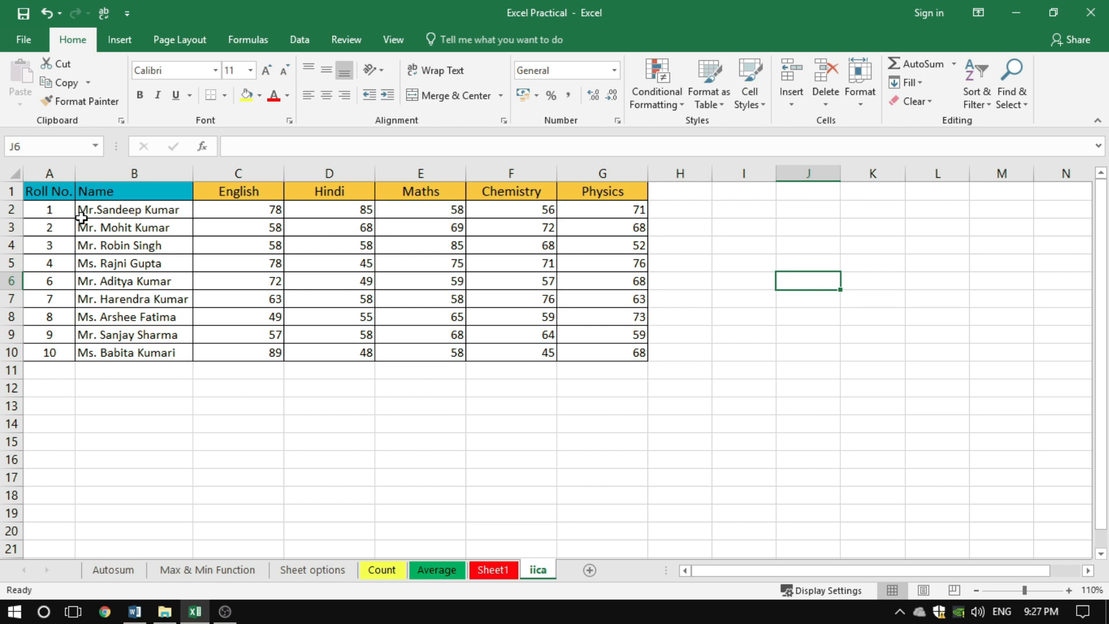
Select row 2 and increase its row height to roughly 1.7 times that of the other rows
{"action": "left_click", "coordinate": [8, 209]}
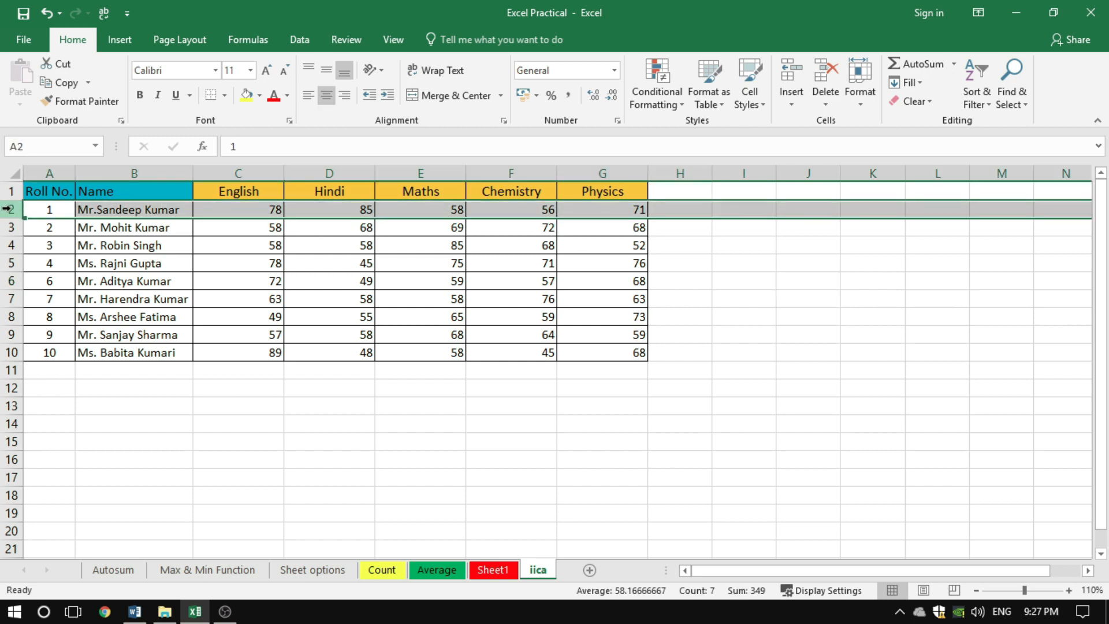
{"action": "right_click", "coordinate": [8, 209]}
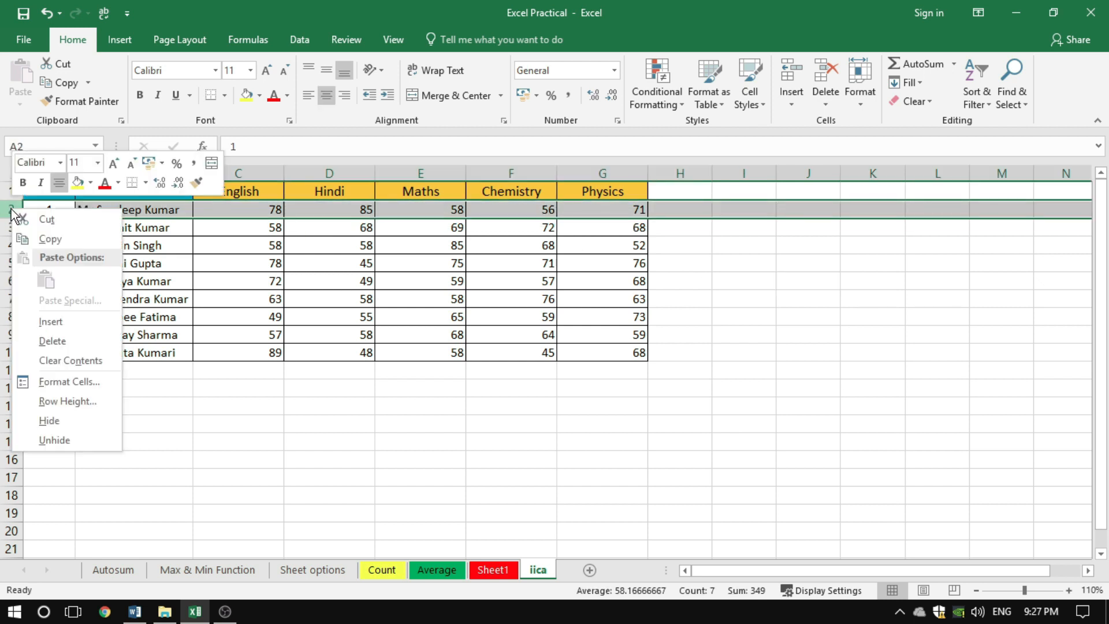
{"action": "left_click", "coordinate": [75, 394]}
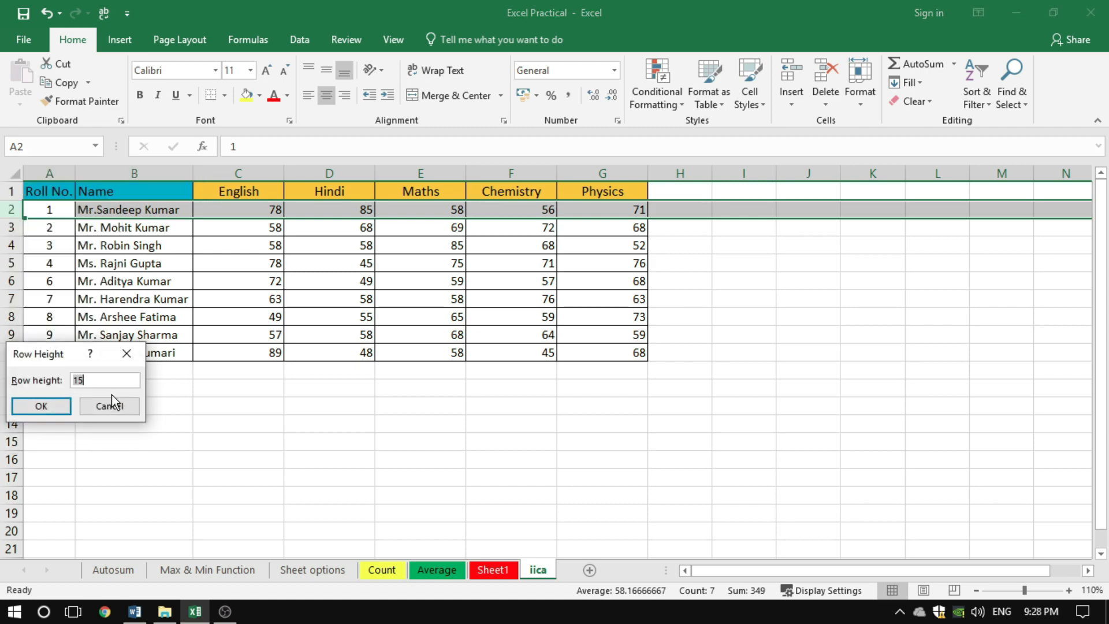
{"action": "type", "text": "2"}
{"action": "left_click", "coordinate": [58, 407]}
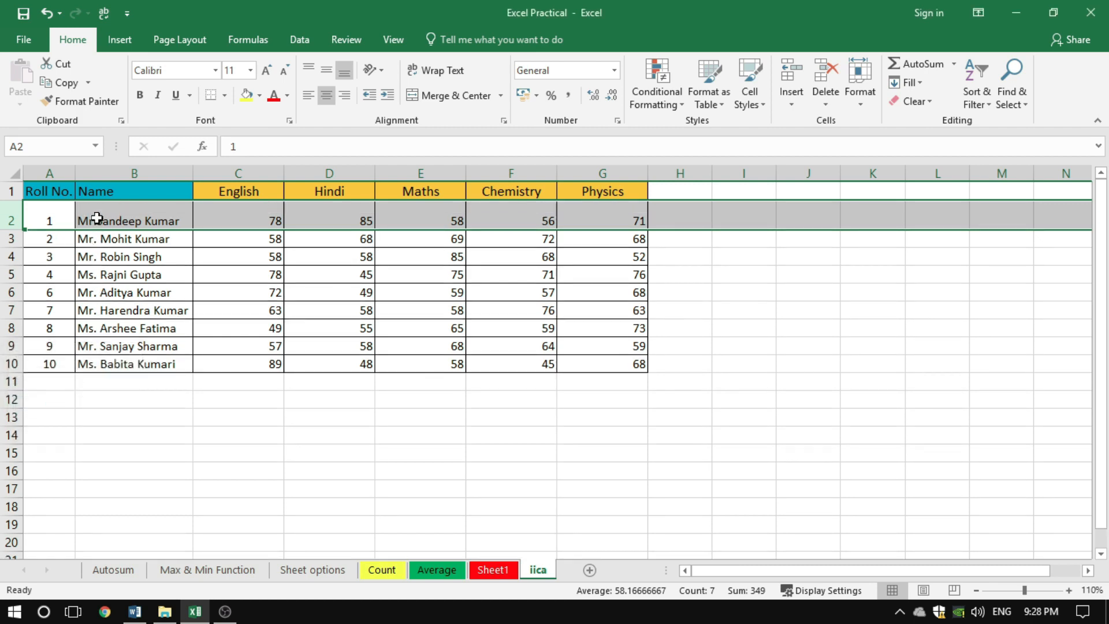
{"action": "left_click", "coordinate": [113, 277]}
Select rows 3 to 10 and set their row height to 20
{"action": "left_click_drag", "start_coordinate": [15, 238], "coordinate": [12, 366]}
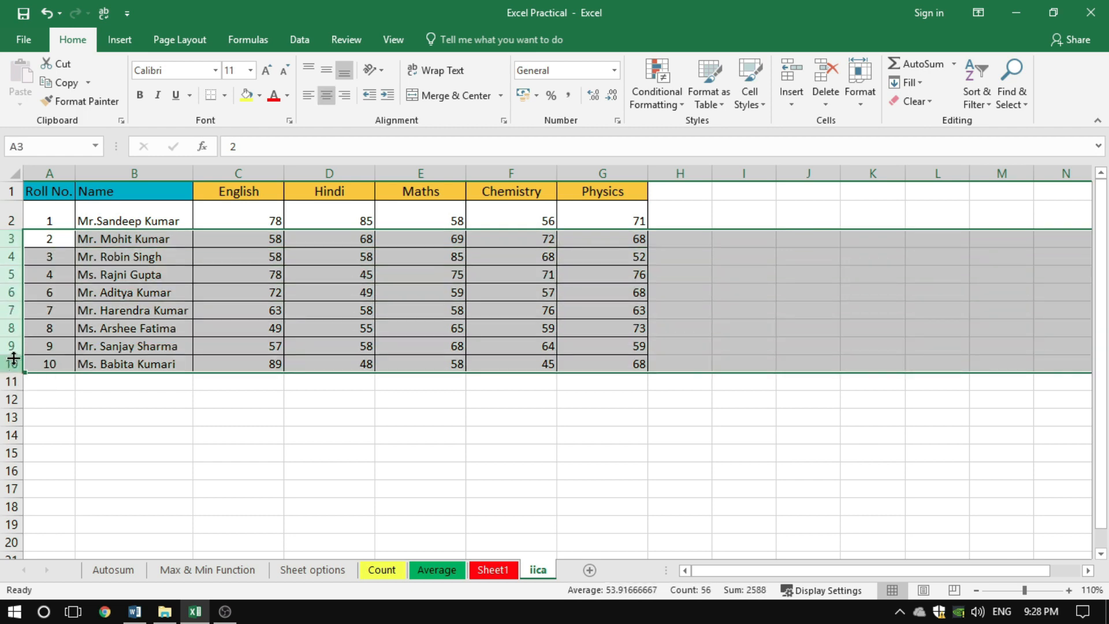
{"action": "right_click", "coordinate": [13, 350]}
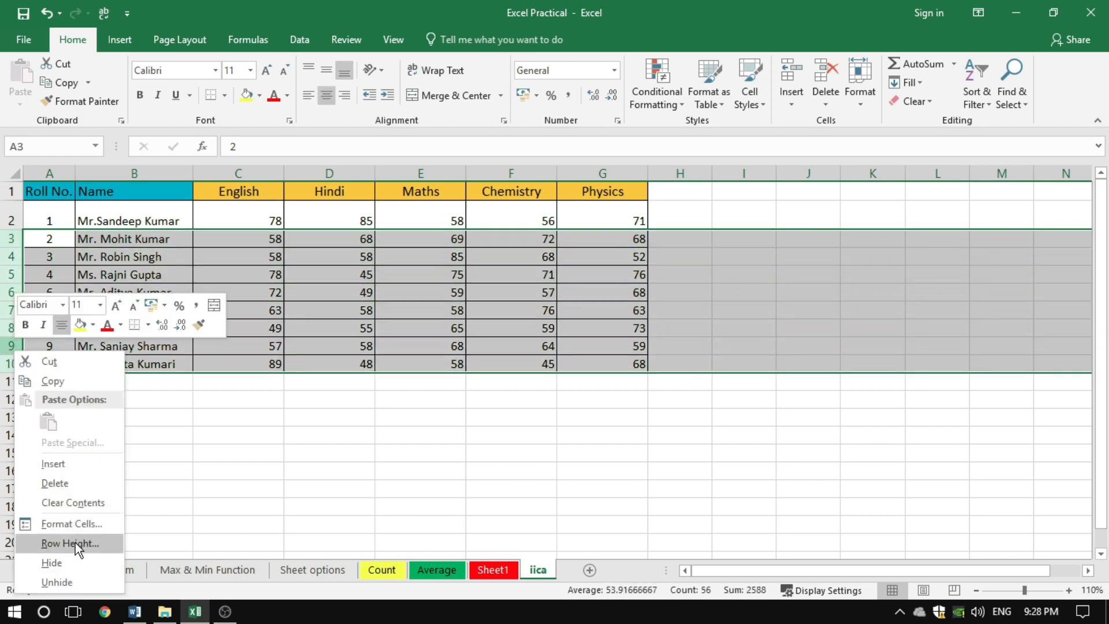
{"action": "left_click", "coordinate": [75, 542]}
{"action": "type", "text": "20"}
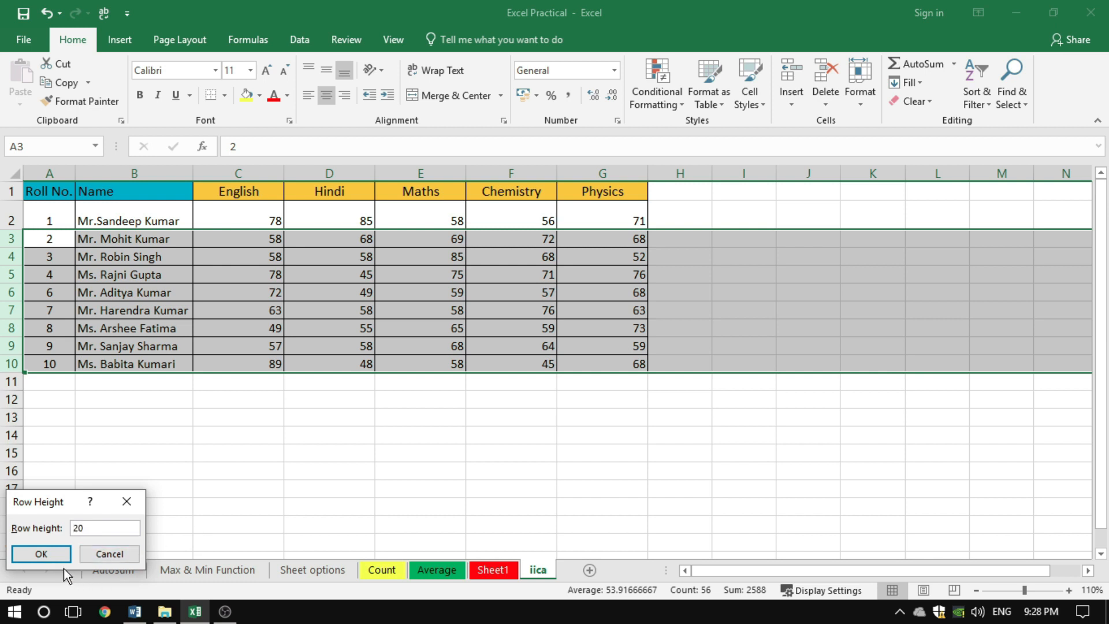
{"action": "left_click", "coordinate": [41, 553]}
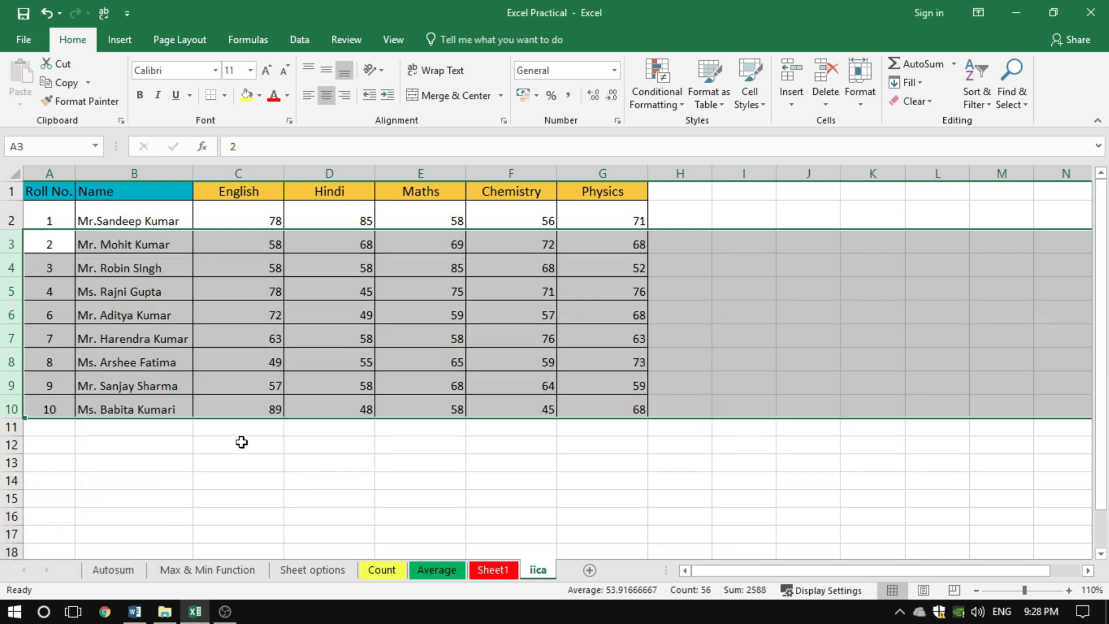
Increase the row height of the selected rows 3 to 10 to about one and a half times their height
{"action": "right_click", "coordinate": [12, 341]}
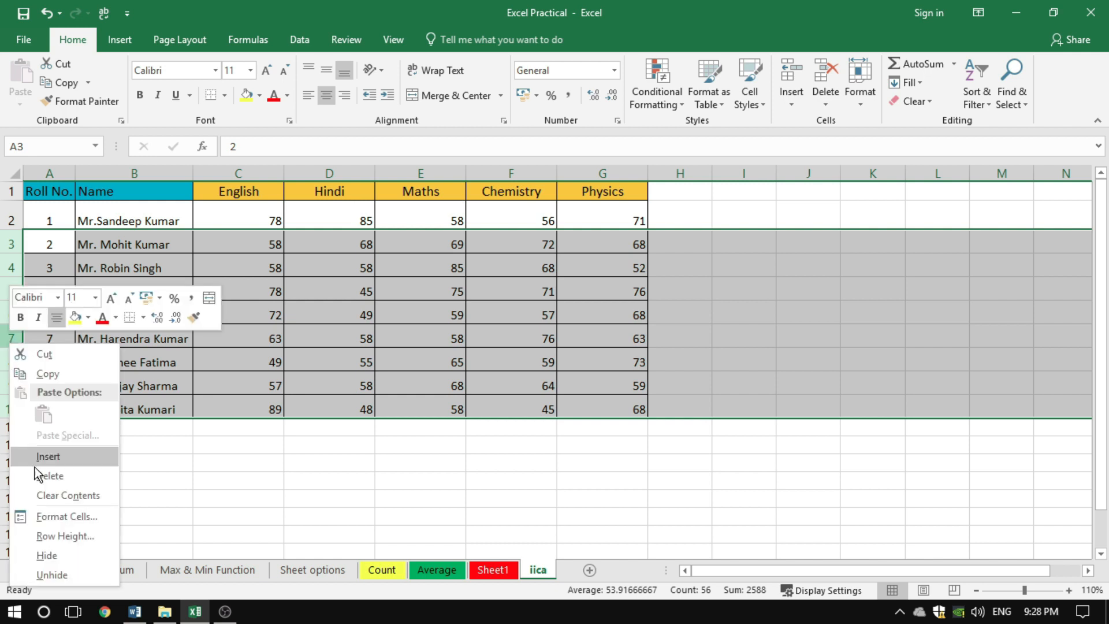
{"action": "left_click", "coordinate": [53, 537]}
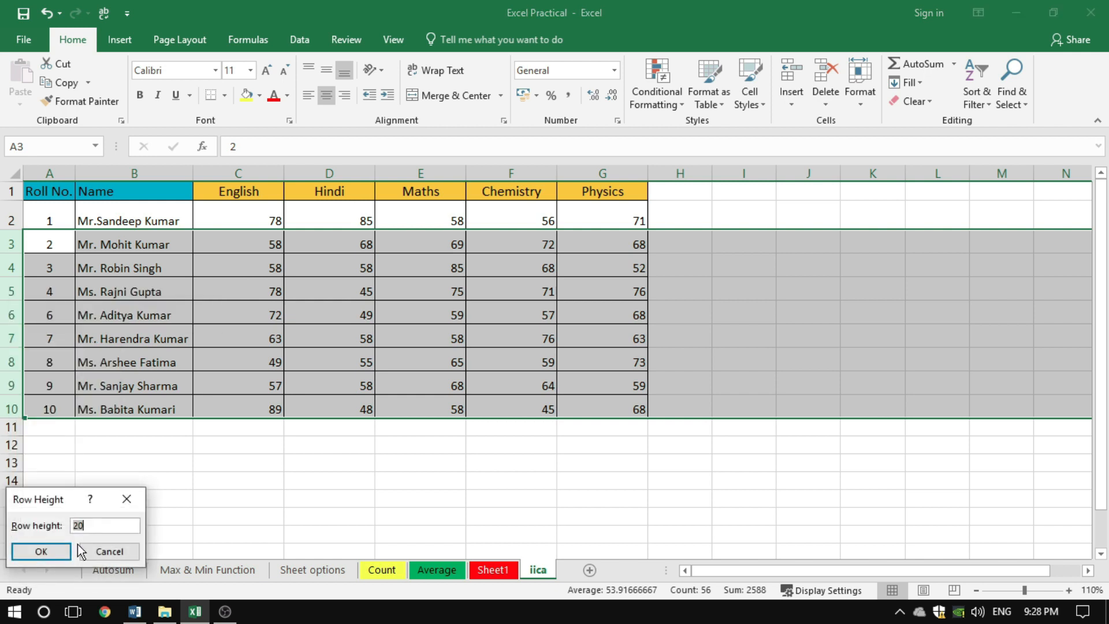
{"action": "key", "text": "Return"}
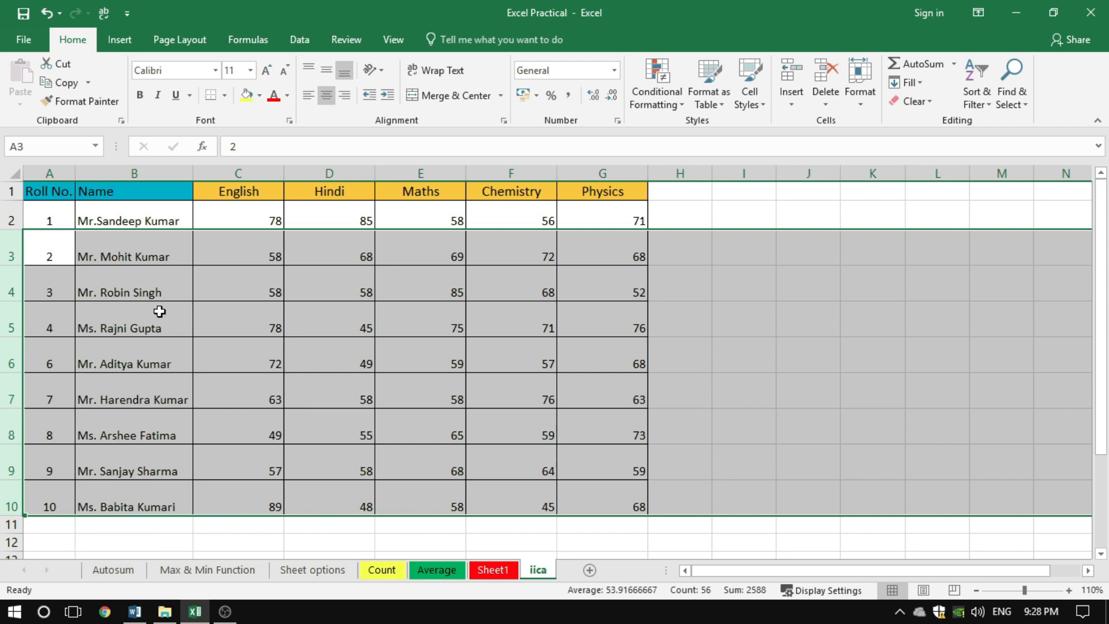
Reset the row height of rows 3 to 10 to 20 and clear the selection
{"action": "right_click", "coordinate": [10, 327]}
{"action": "left_click", "coordinate": [69, 523]}
{"action": "type", "text": "20"}
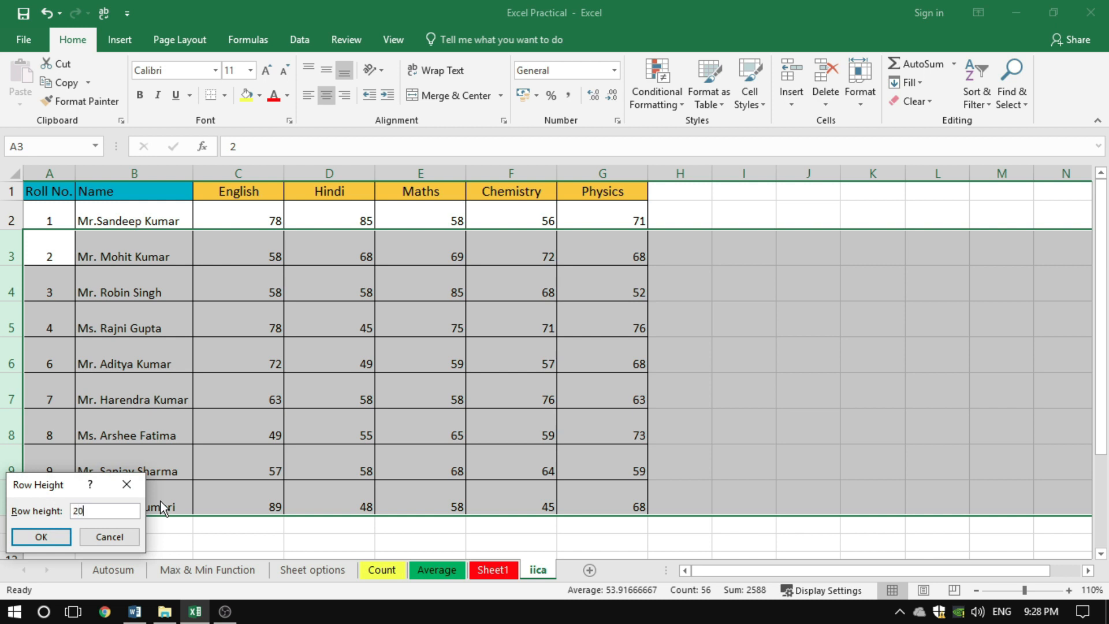
{"action": "key", "text": "Return"}
{"action": "left_click", "coordinate": [392, 291]}
{"action": "left_click", "coordinate": [379, 383]}
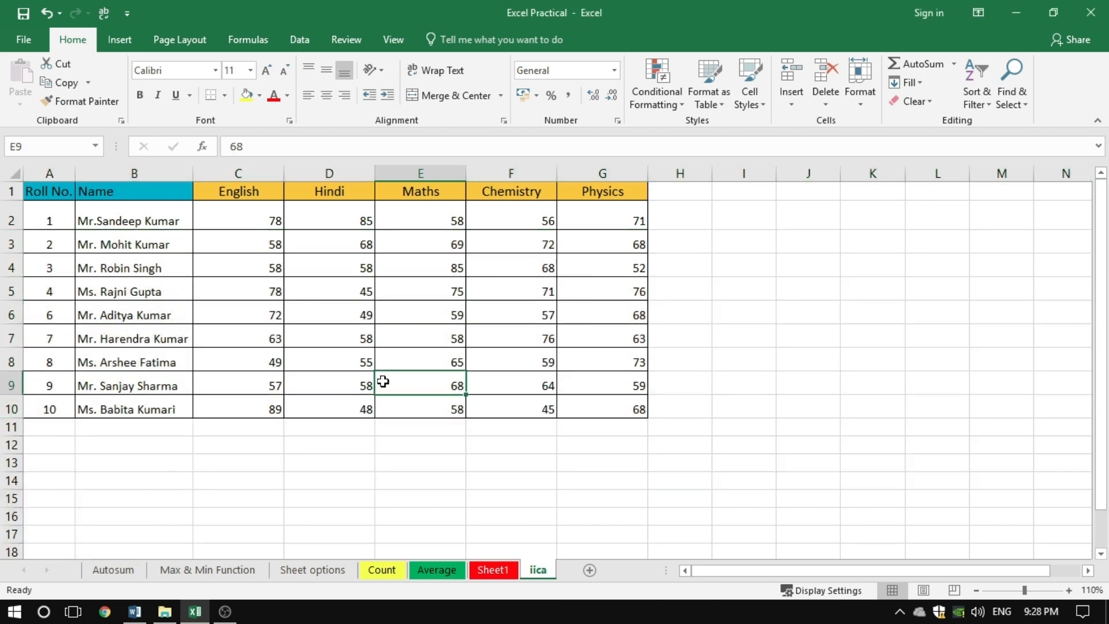
{"action": "left_click", "coordinate": [401, 430]}
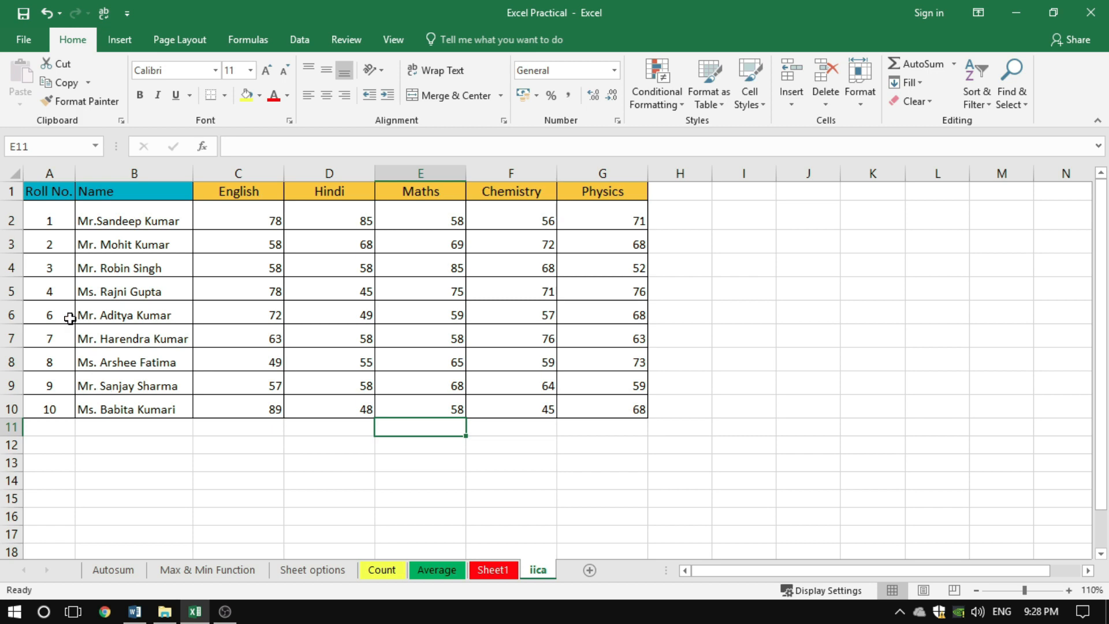
Shrink rows 2 to 10 together, enlarge them to about one and a half times that height, and clear the selection
{"action": "left_click", "coordinate": [9, 213]}
{"action": "left_click_drag", "start_coordinate": [10, 213], "coordinate": [7, 413]}
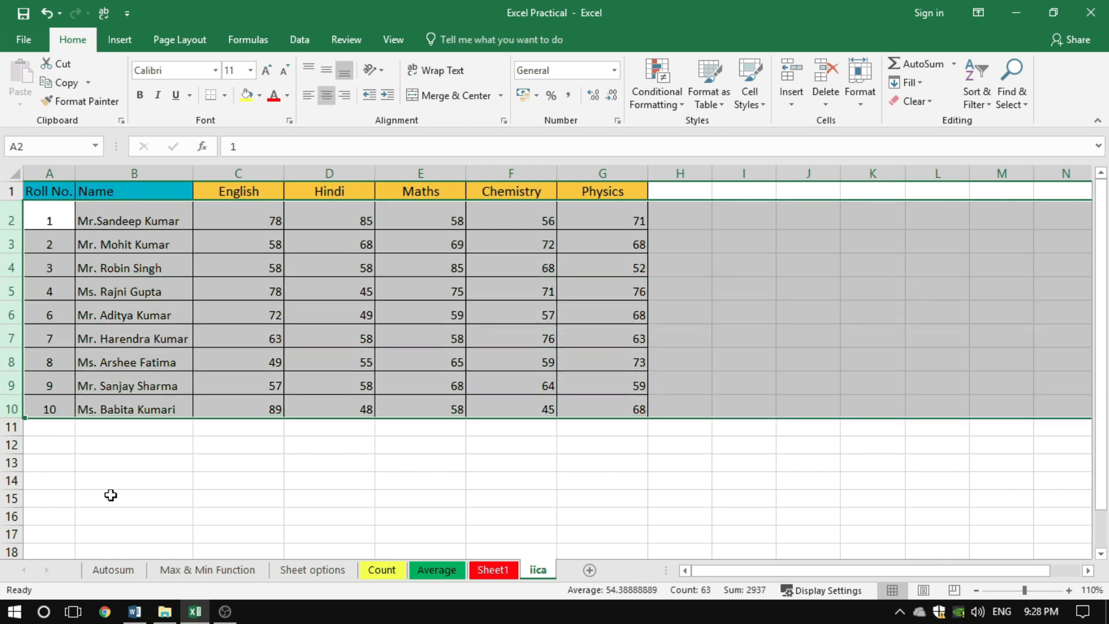
{"action": "left_click_drag", "start_coordinate": [11, 229], "coordinate": [12, 216]}
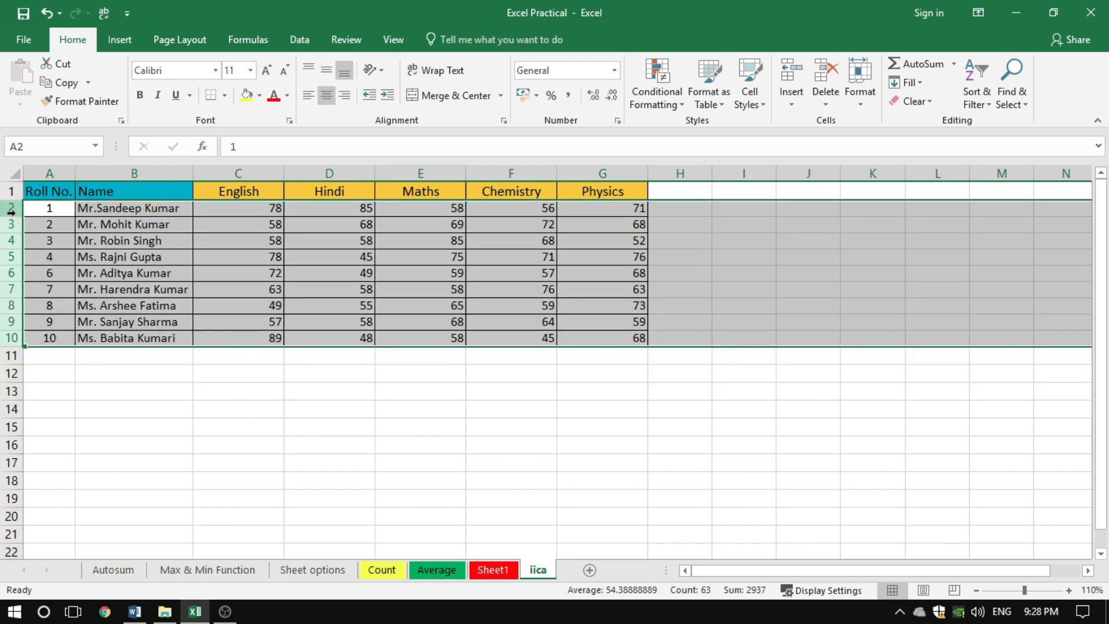
{"action": "left_click_drag", "start_coordinate": [19, 216], "coordinate": [17, 225]}
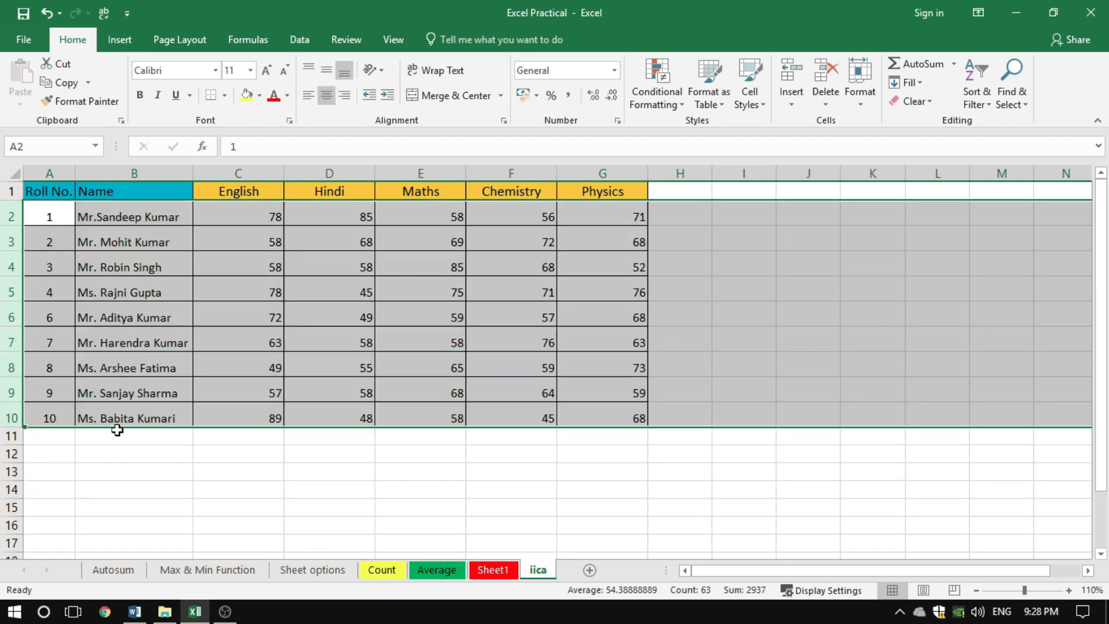
{"action": "left_click", "coordinate": [342, 469]}
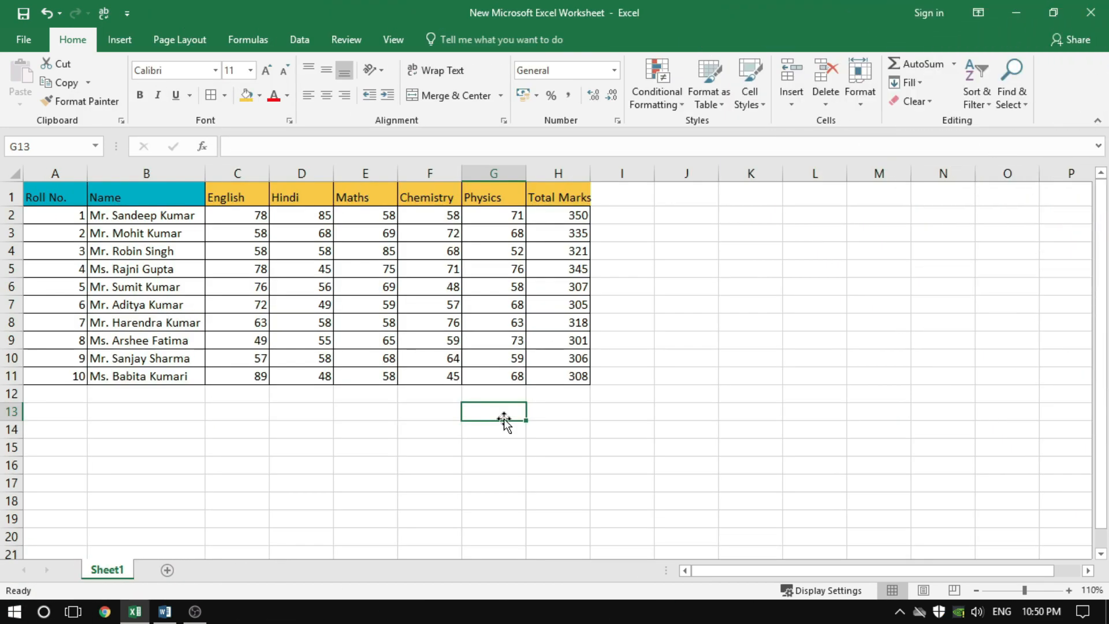
Hide the Chemistry column based on a selected cell in it, and check the gap between the Maths and Physics columns
{"action": "left_click", "coordinate": [440, 238]}
{"action": "left_click", "coordinate": [443, 269]}
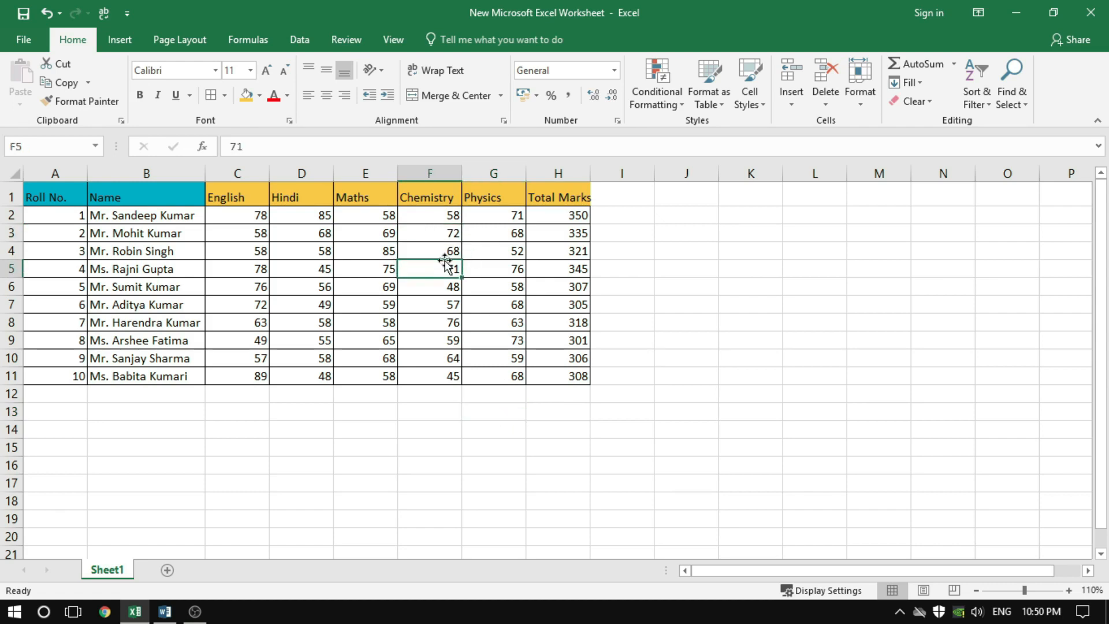
{"action": "left_click", "coordinate": [431, 172]}
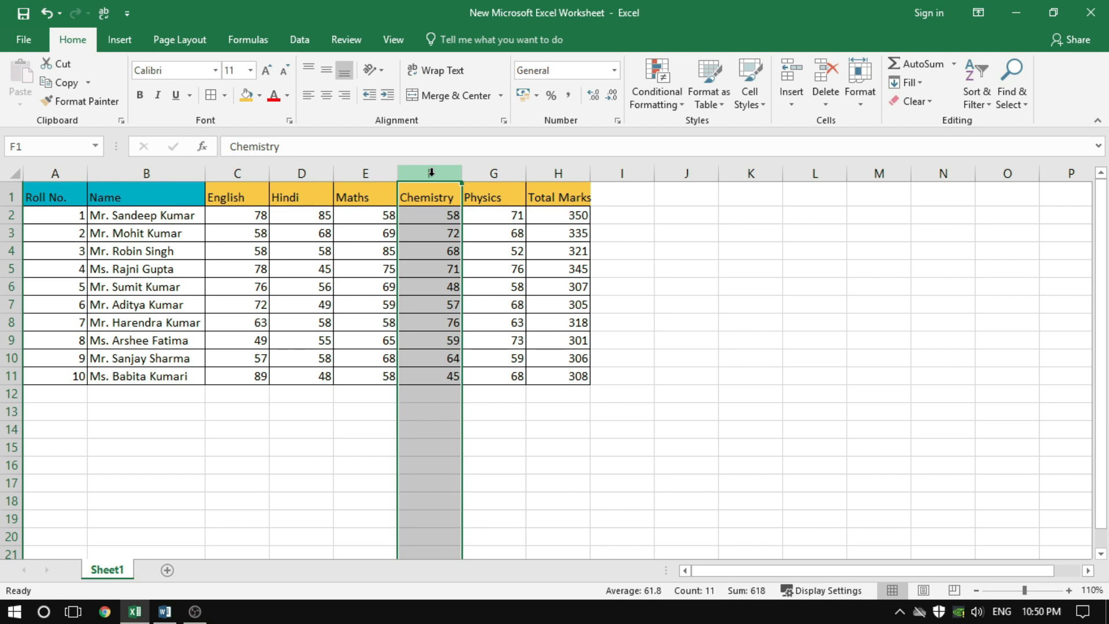
{"action": "left_click", "coordinate": [431, 251]}
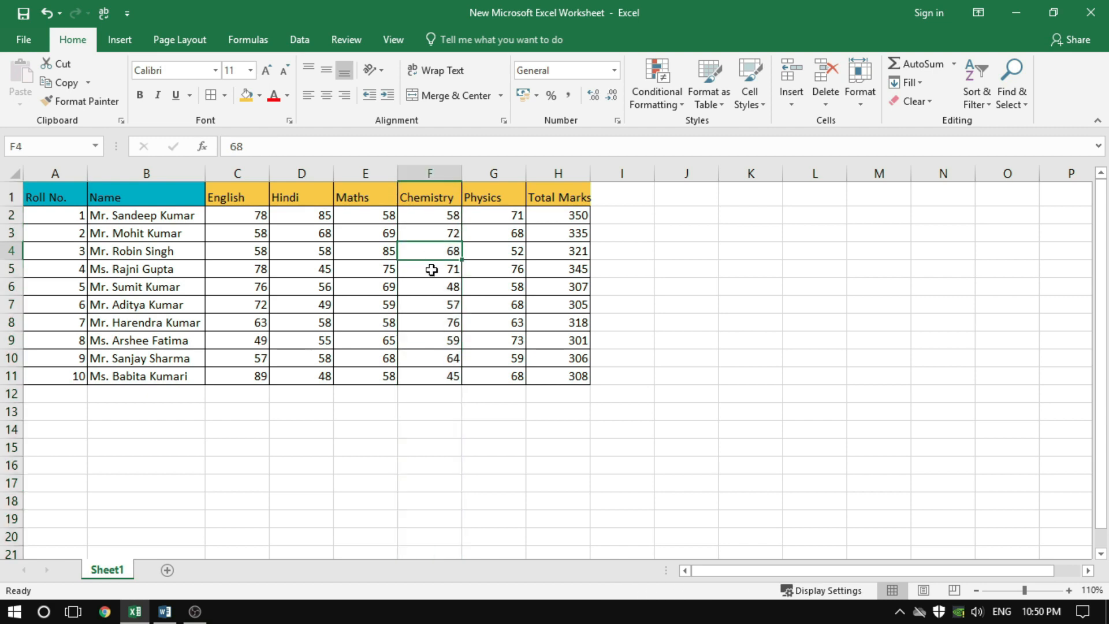
{"action": "left_click", "coordinate": [432, 270]}
{"action": "left_click", "coordinate": [429, 308]}
{"action": "left_click", "coordinate": [429, 324]}
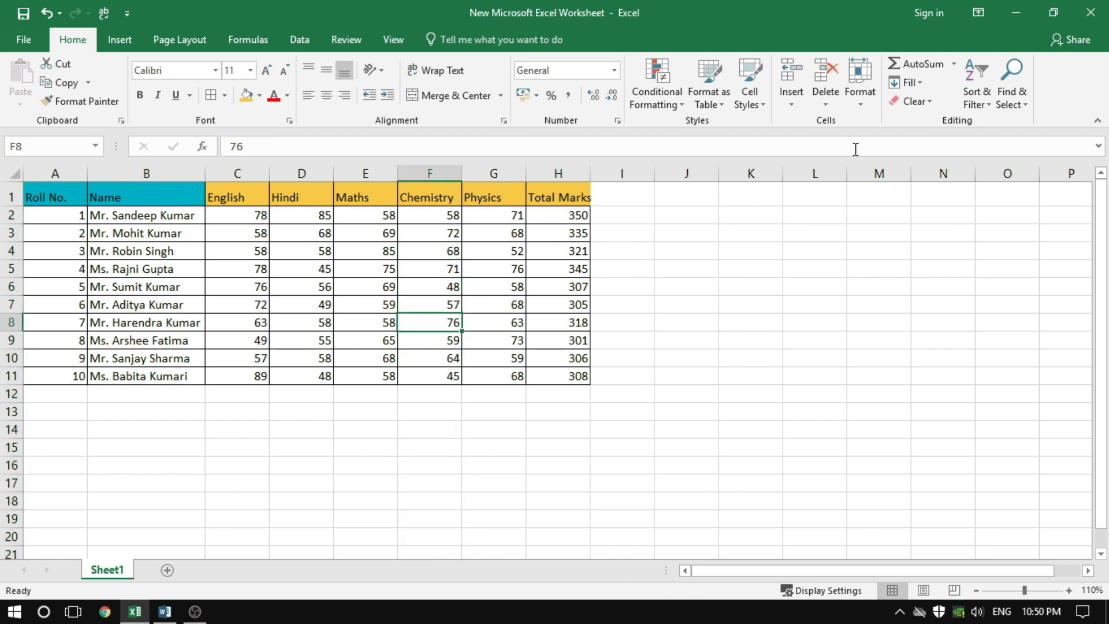
{"action": "left_click", "coordinate": [863, 105]}
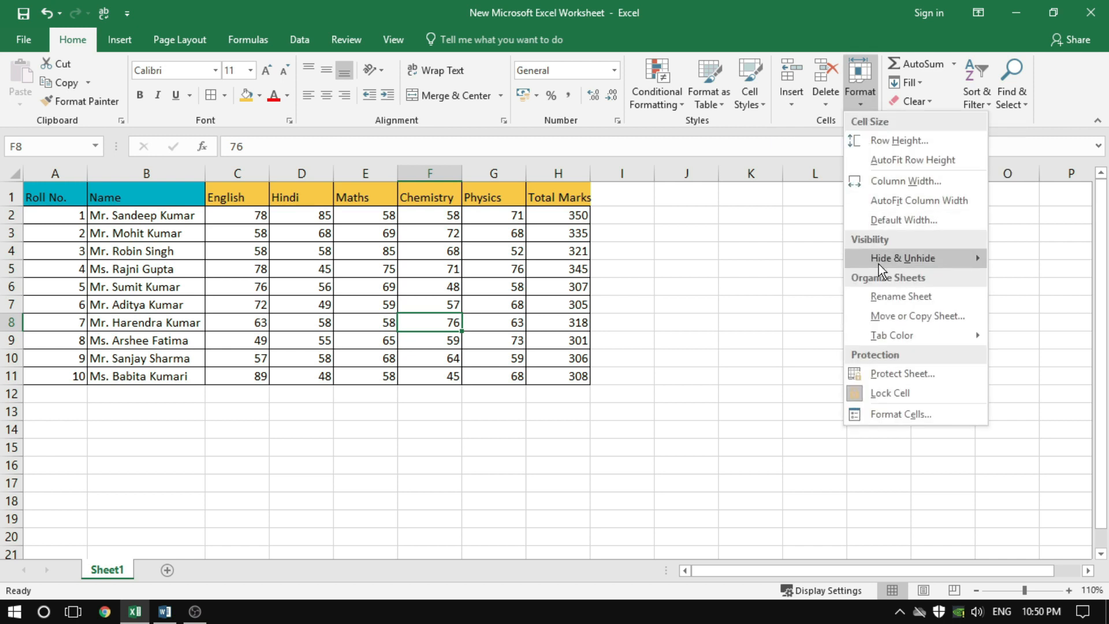
{"action": "mouse_move", "coordinate": [898, 263]}
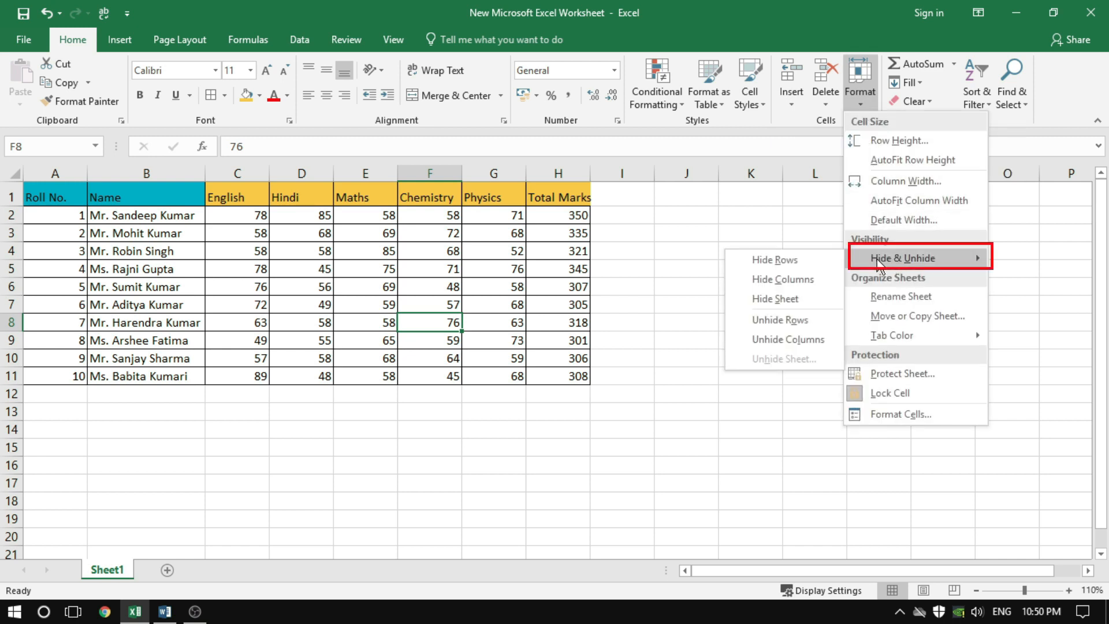
{"action": "left_click", "coordinate": [778, 280]}
{"action": "left_click", "coordinate": [424, 232]}
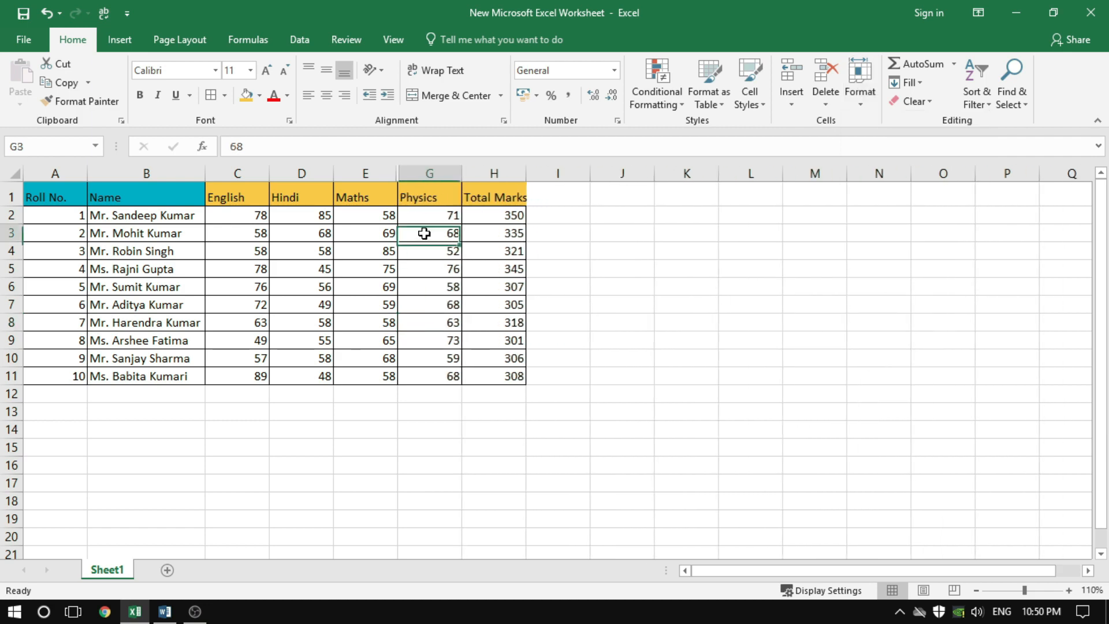
{"action": "left_click", "coordinate": [364, 174]}
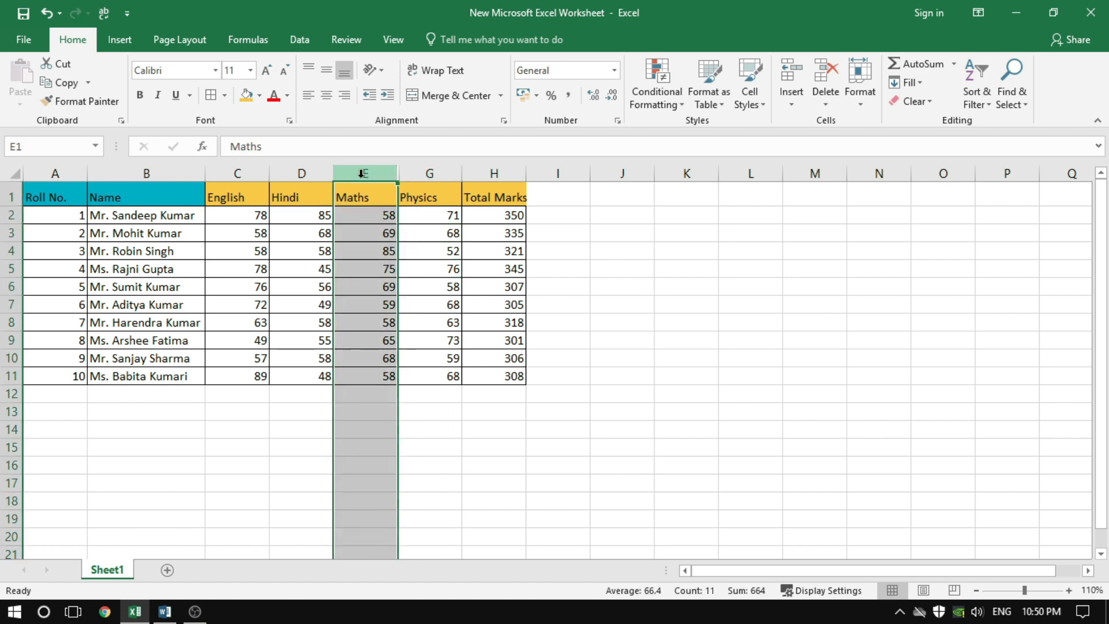
{"action": "left_click", "coordinate": [434, 174]}
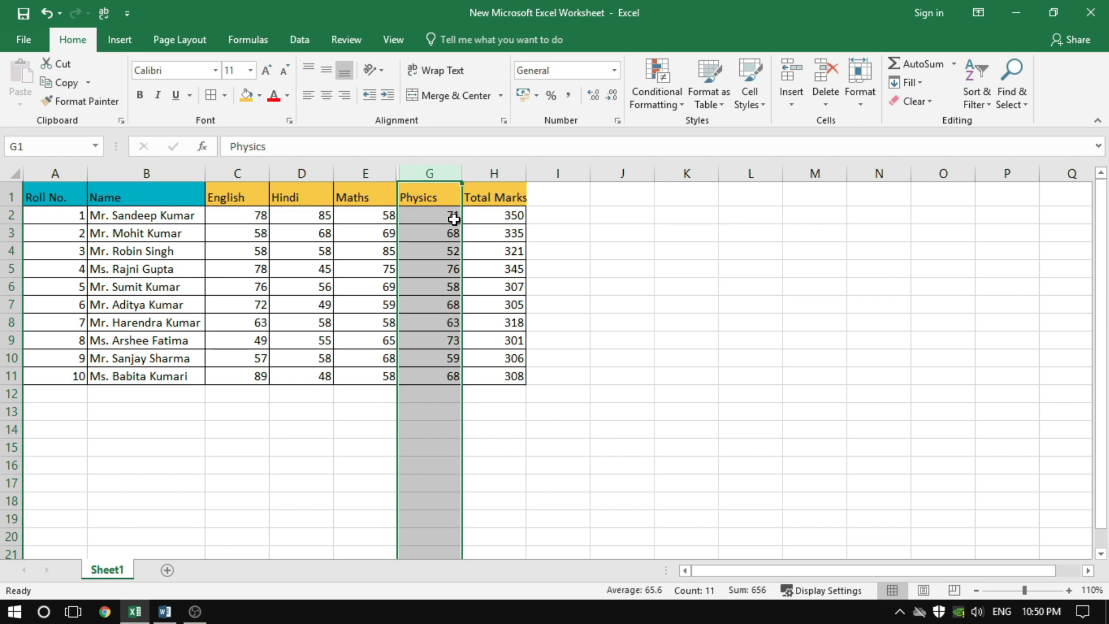
Select the whole English column, hide it, and clear the column selection
{"action": "left_click", "coordinate": [240, 175]}
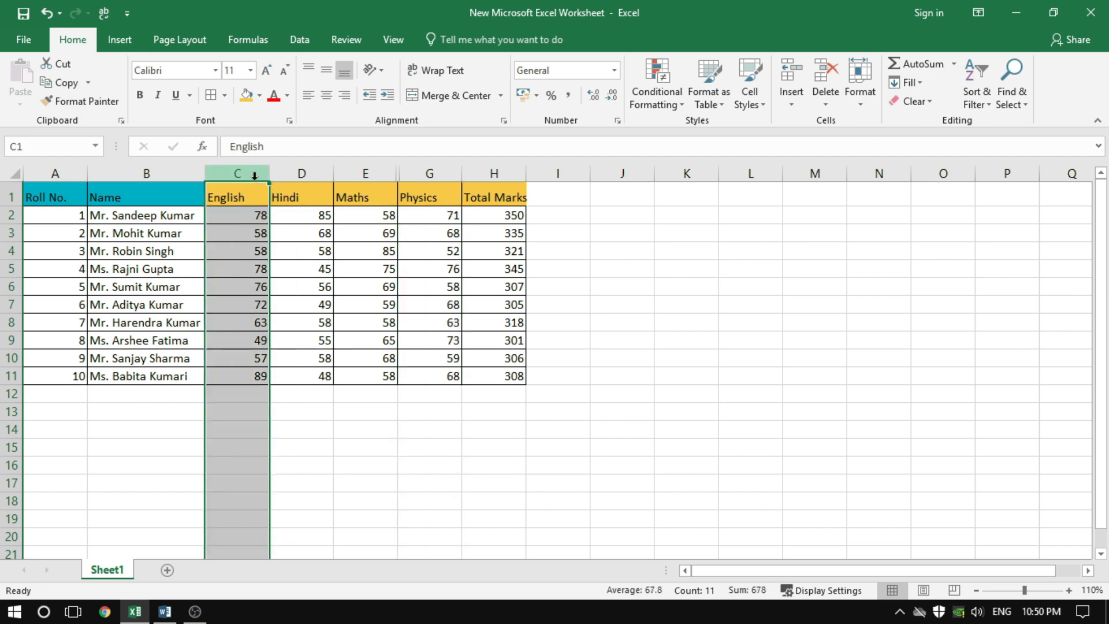
{"action": "right_click", "coordinate": [254, 178]}
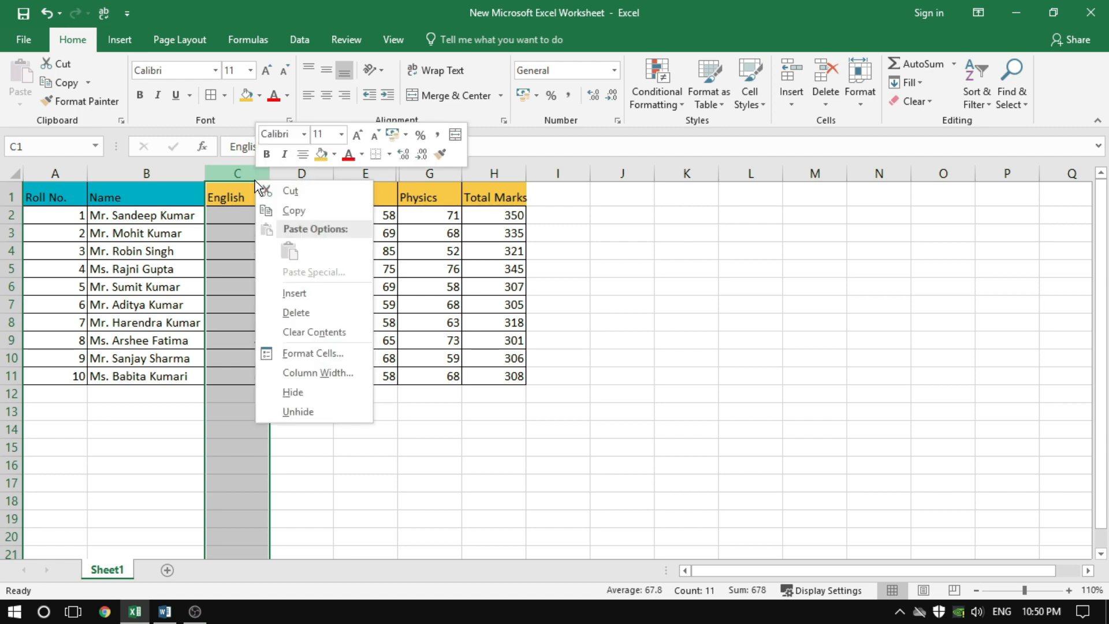
{"action": "left_click", "coordinate": [303, 394]}
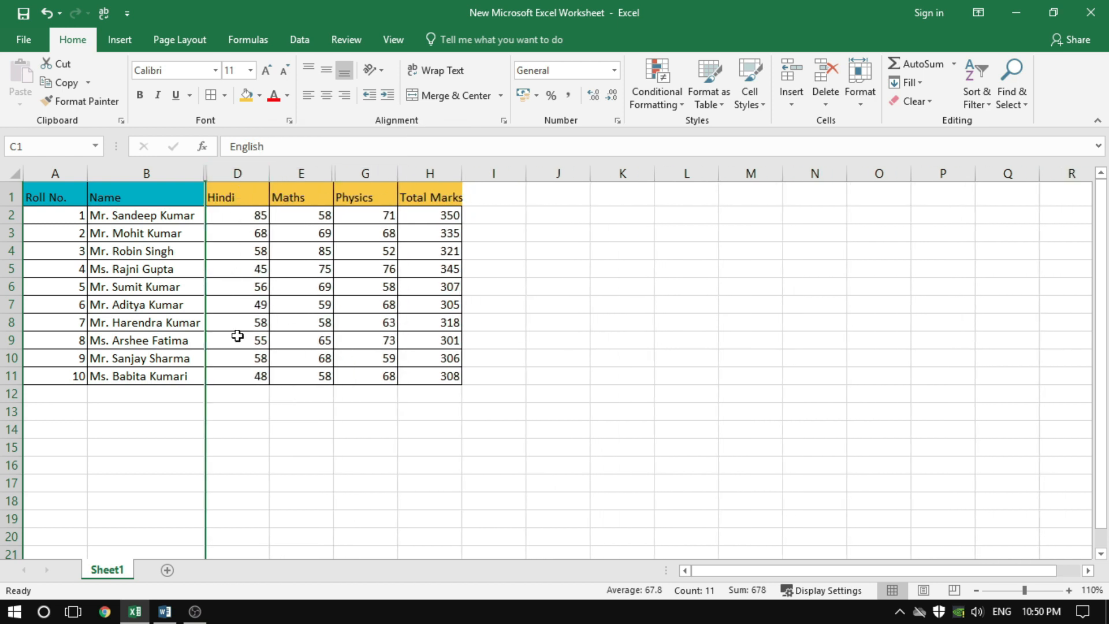
{"action": "left_click", "coordinate": [316, 285]}
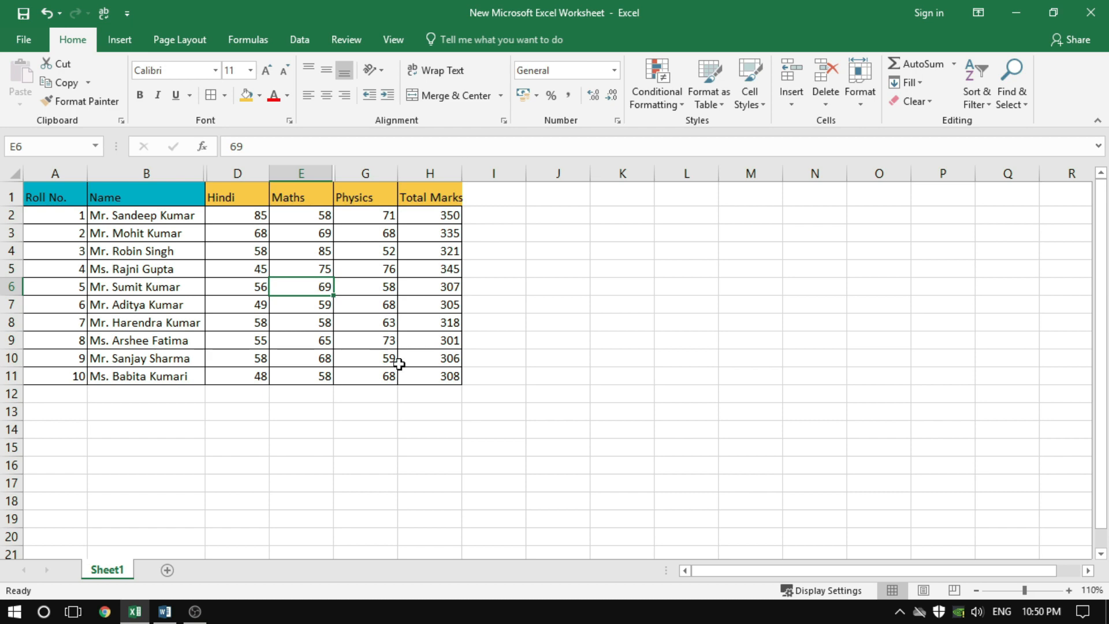
Hide the Total Marks column from one of its cells, undo the hiding, and hide the column again
{"action": "left_click", "coordinate": [435, 216]}
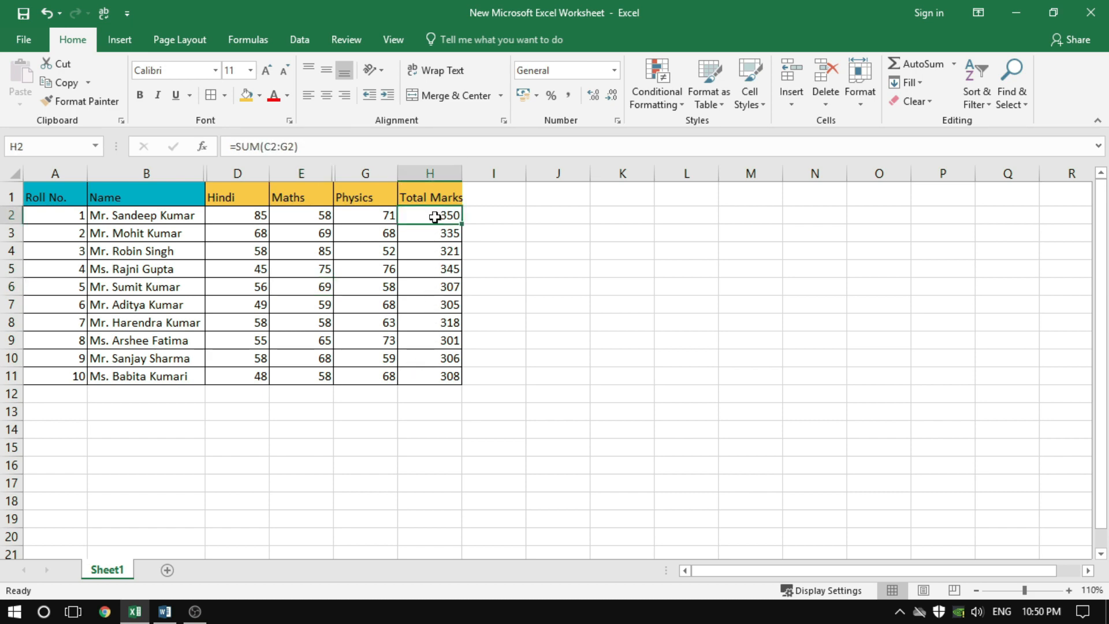
{"action": "left_click", "coordinate": [443, 173]}
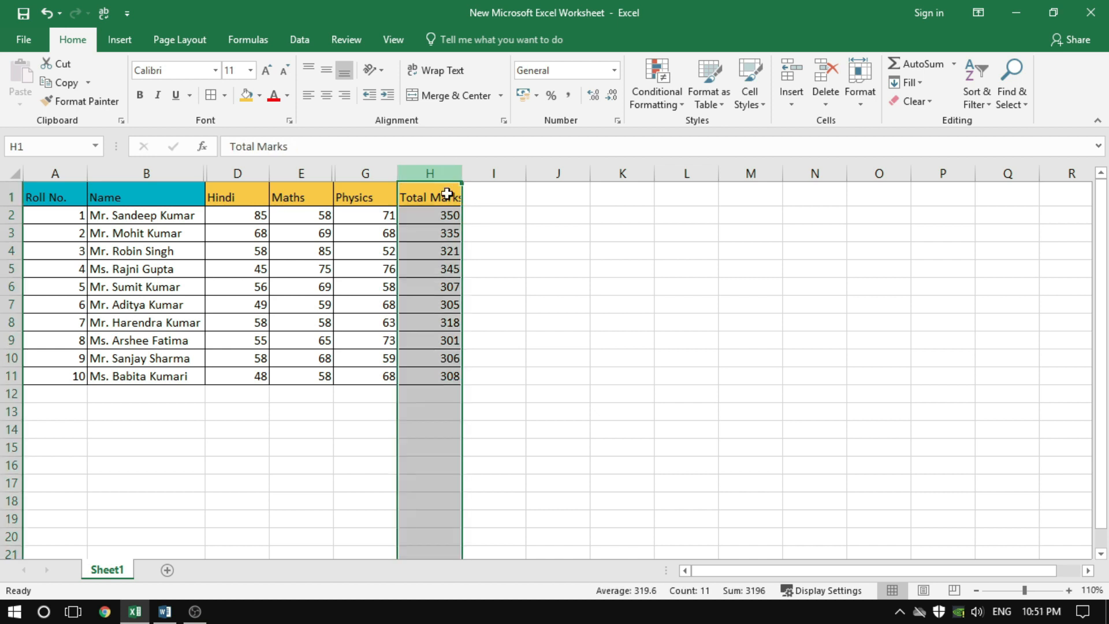
{"action": "left_click", "coordinate": [447, 252]}
{"action": "left_click", "coordinate": [445, 305]}
{"action": "left_click", "coordinate": [441, 341]}
{"action": "left_click", "coordinate": [439, 268]}
{"action": "left_click", "coordinate": [437, 250]}
{"action": "left_click", "coordinate": [434, 235]}
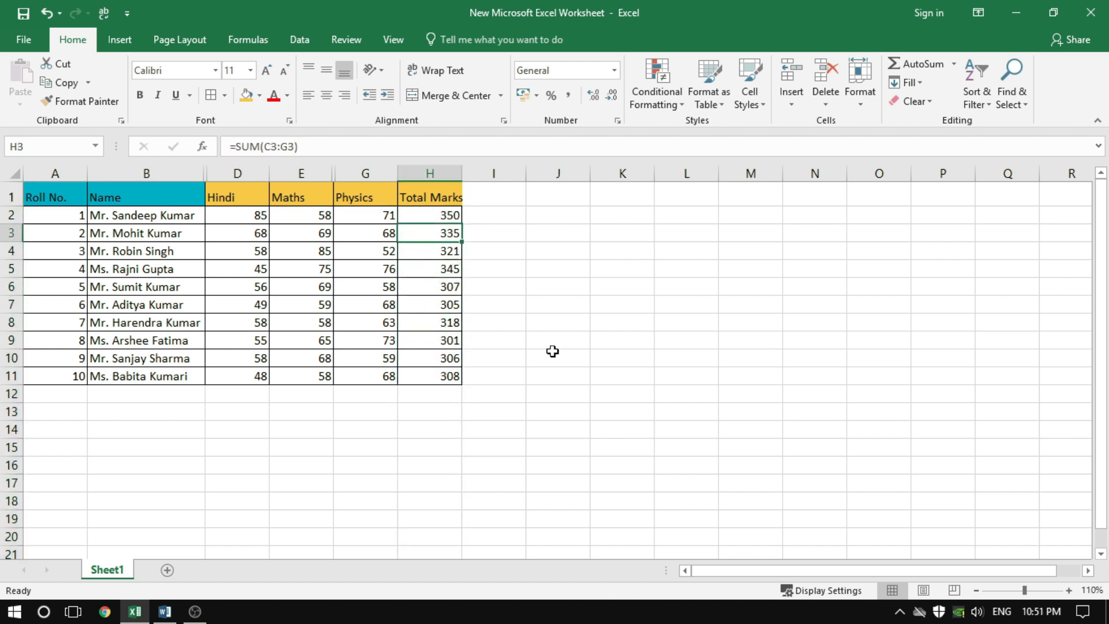
{"action": "key", "text": "ctrl+0"}
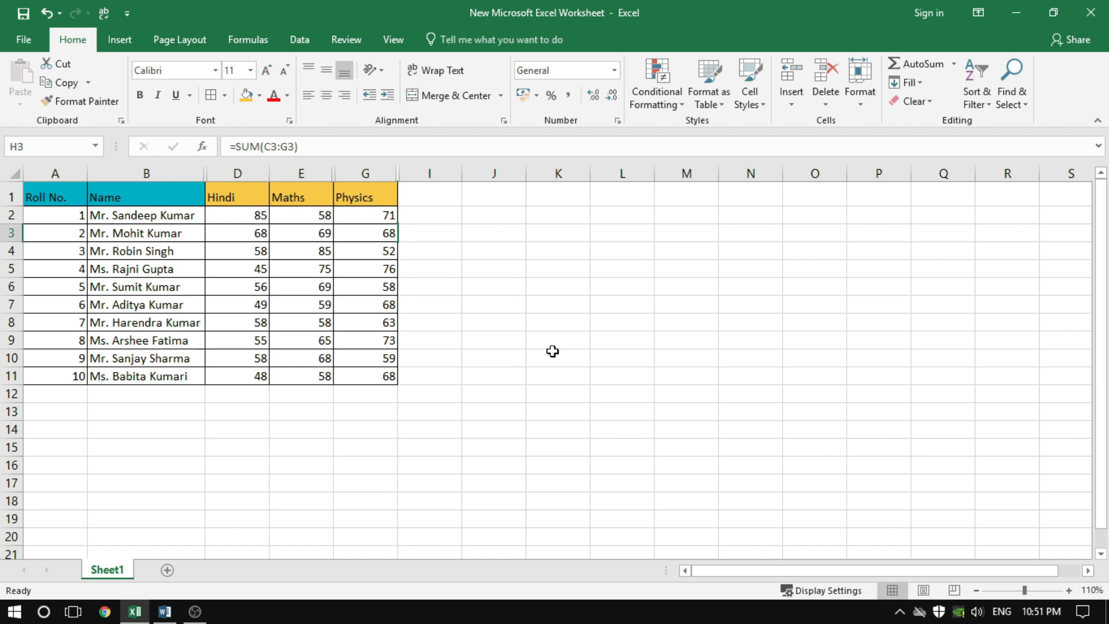
{"action": "key", "text": "ctrl+z"}
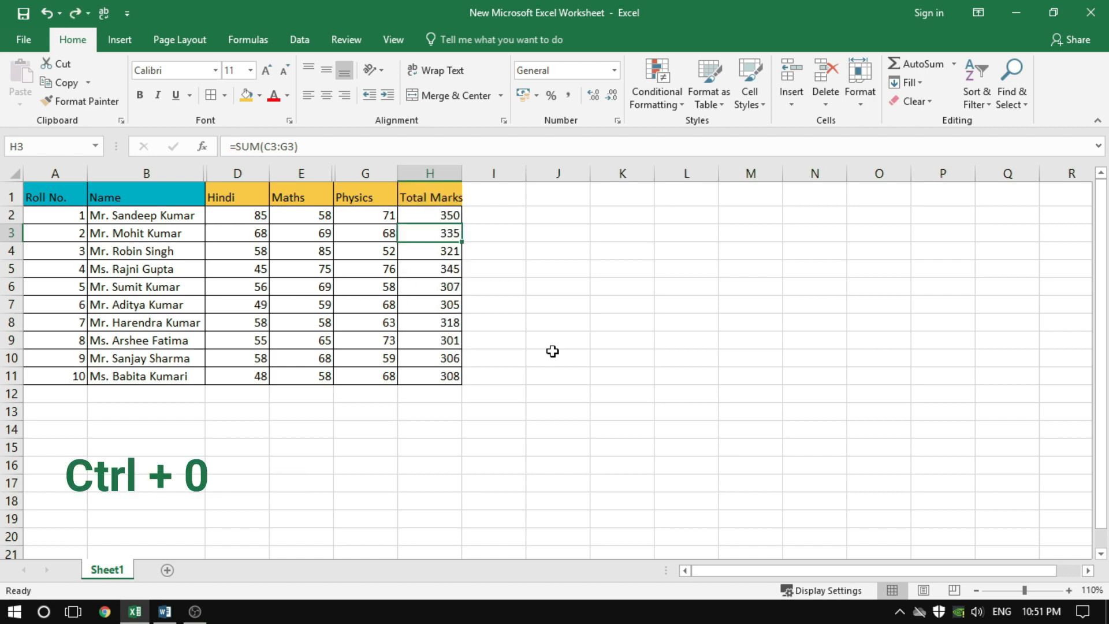
{"action": "key", "text": "ctrl+0"}
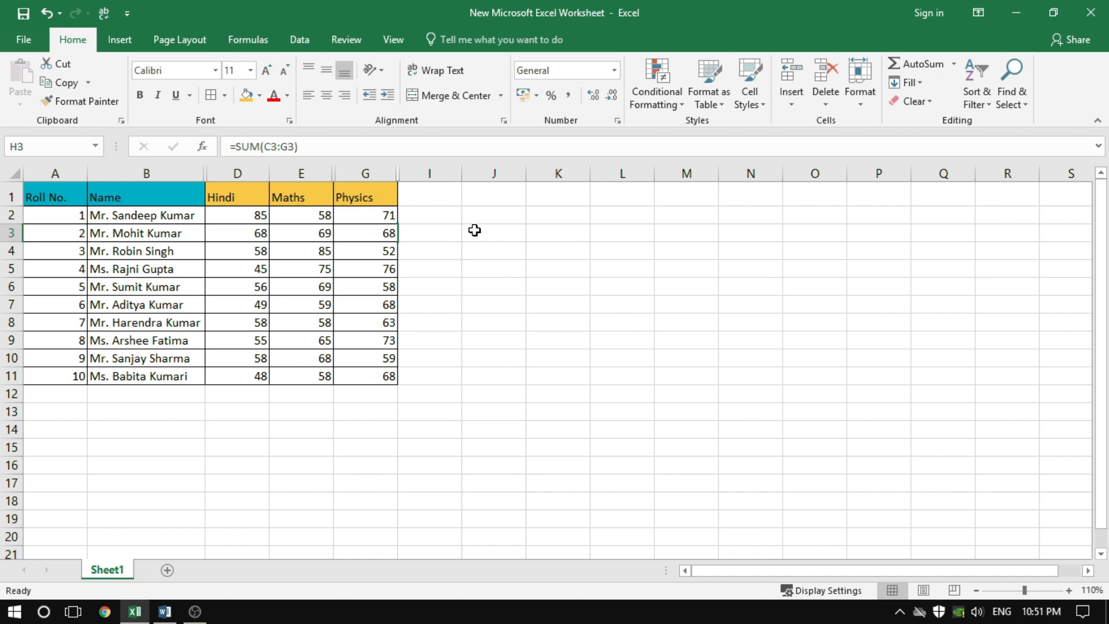
Select columns G and I on both sides of the hidden Total Marks column and unhide it
{"action": "left_click", "coordinate": [362, 173]}
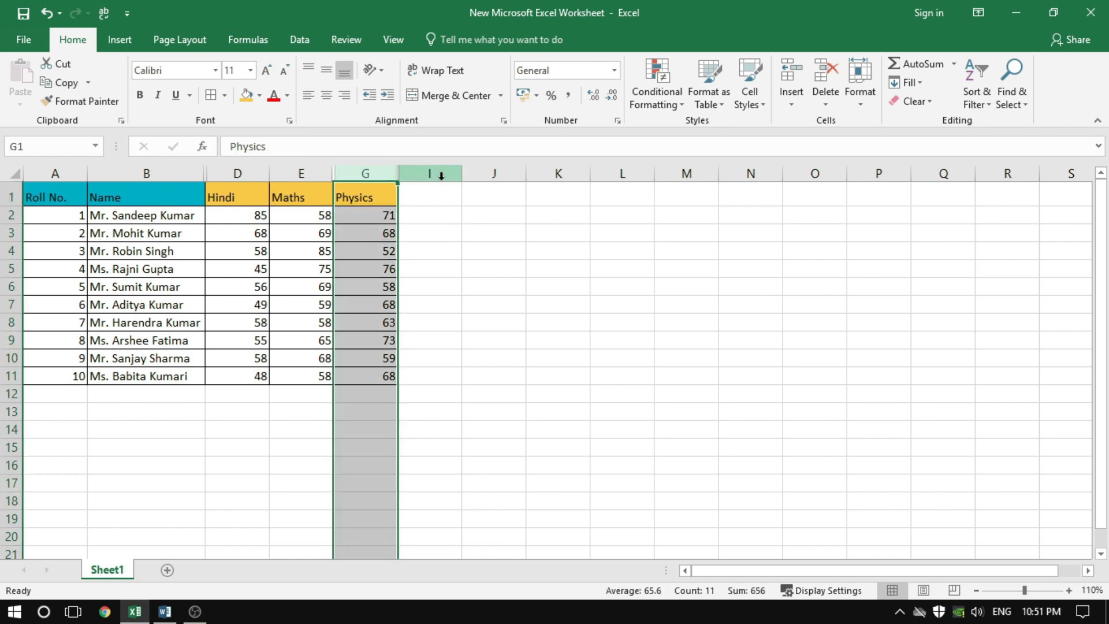
{"action": "left_click", "coordinate": [456, 263]}
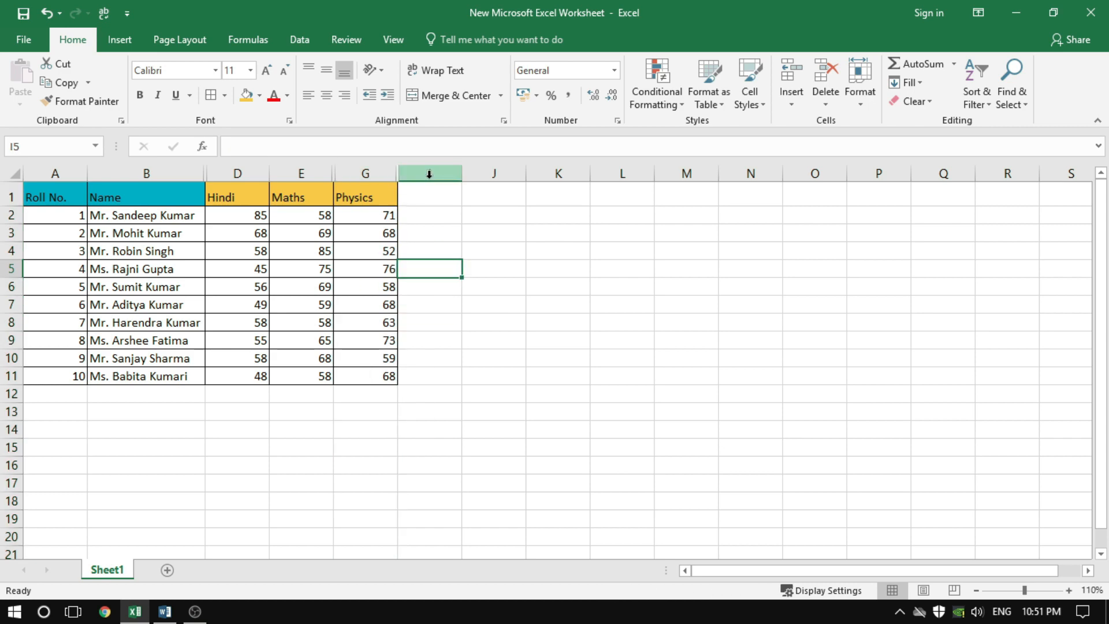
{"action": "left_click", "coordinate": [435, 251]}
{"action": "left_click", "coordinate": [437, 306]}
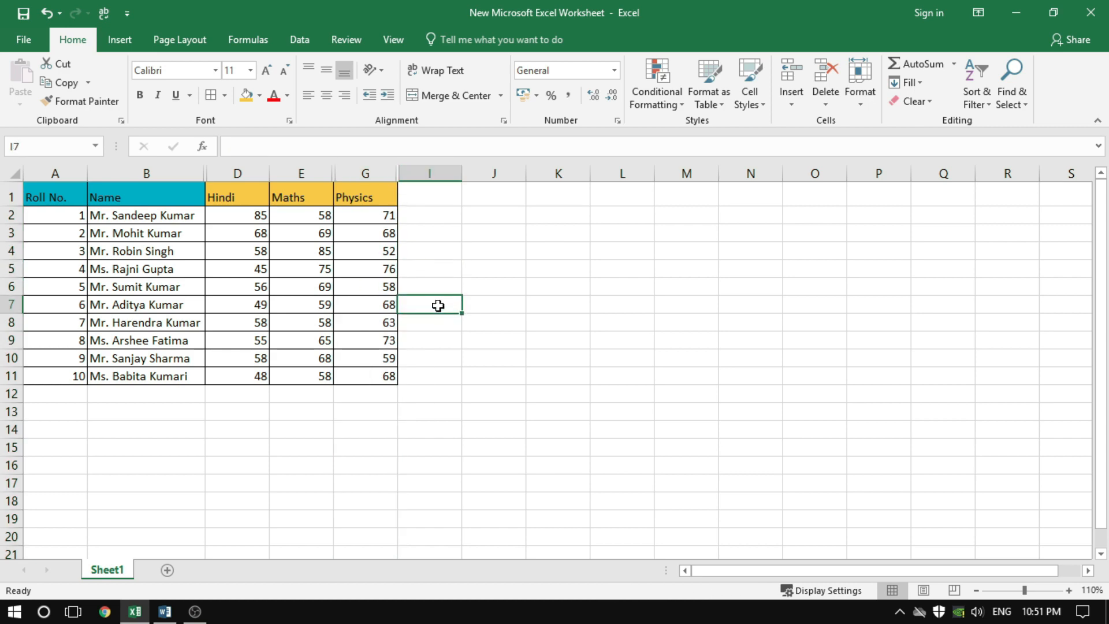
{"action": "left_click_drag", "start_coordinate": [366, 172], "coordinate": [434, 174]}
{"action": "right_click", "coordinate": [434, 173]}
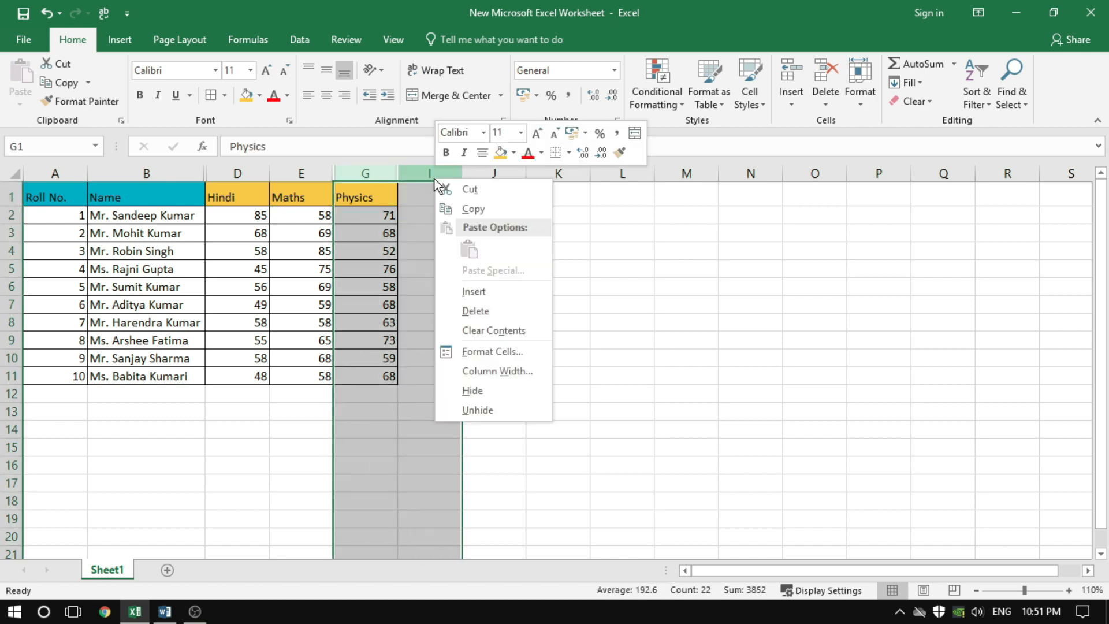
{"action": "left_click", "coordinate": [483, 411]}
{"action": "left_click", "coordinate": [569, 301]}
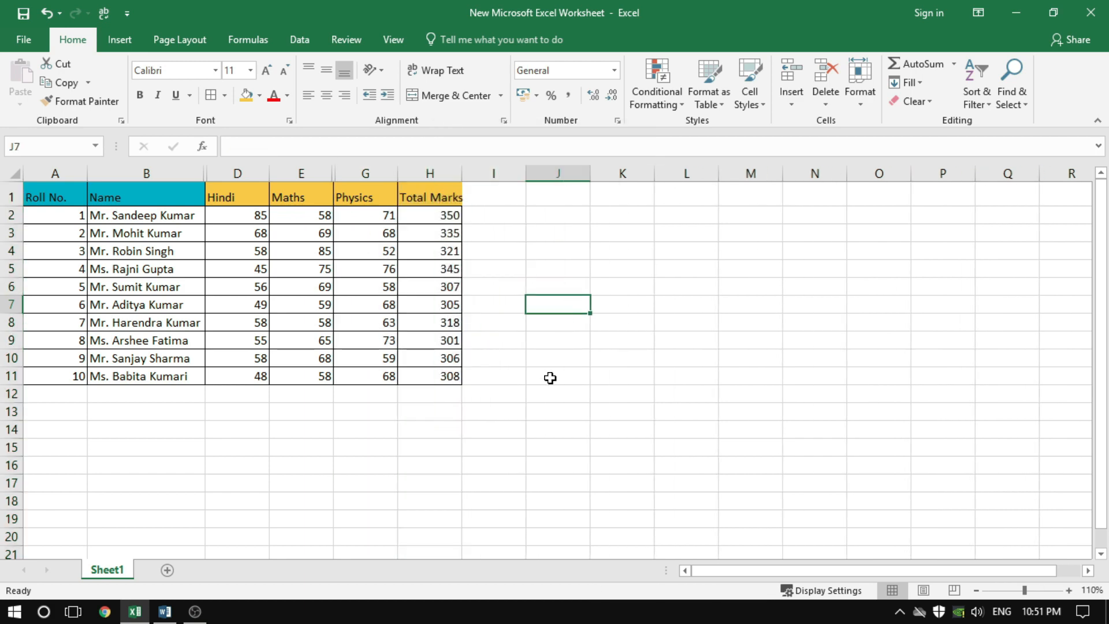
{"action": "left_click", "coordinate": [549, 376]}
Select the Maths and Physics columns together and unhide the Chemistry column between them
{"action": "left_click", "coordinate": [300, 173]}
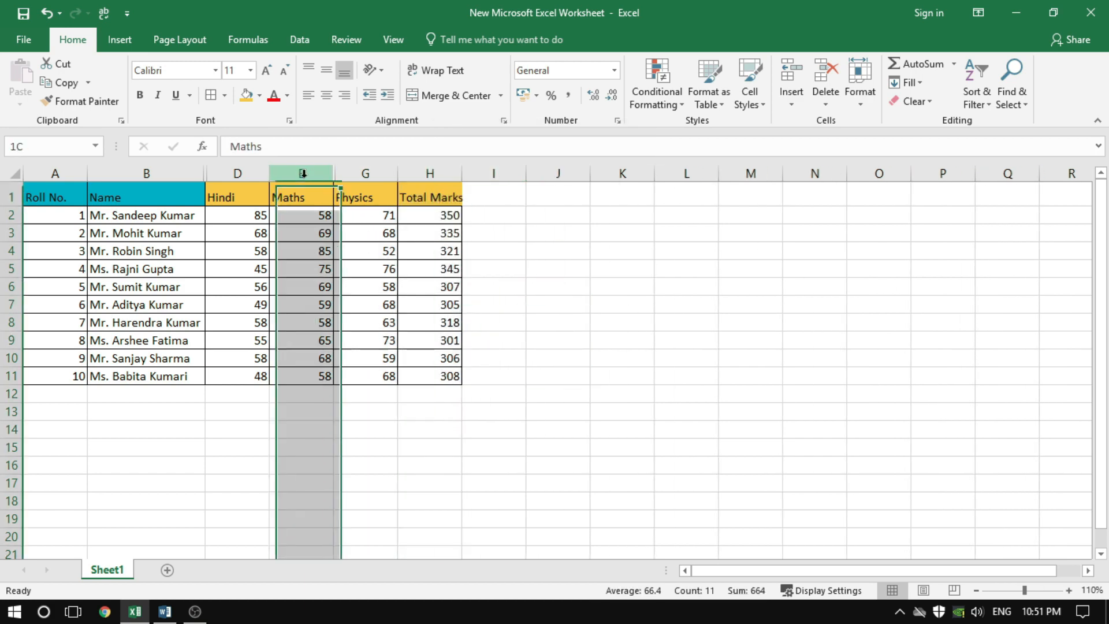
{"action": "left_click", "coordinate": [346, 173]}
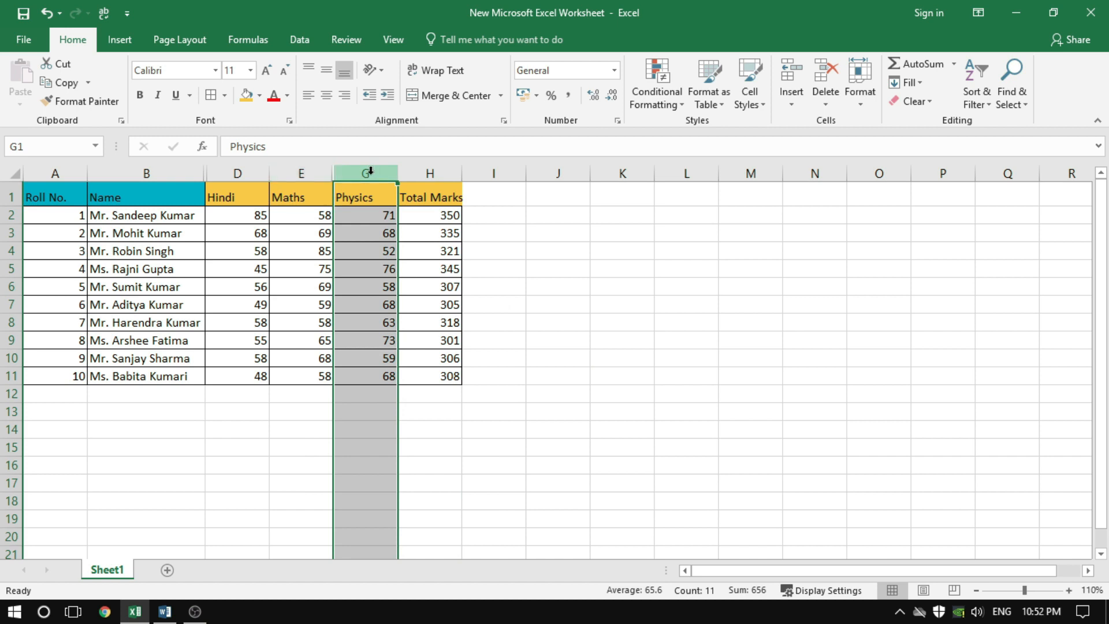
{"action": "left_click_drag", "start_coordinate": [302, 173], "coordinate": [362, 173]}
{"action": "right_click", "coordinate": [362, 173]}
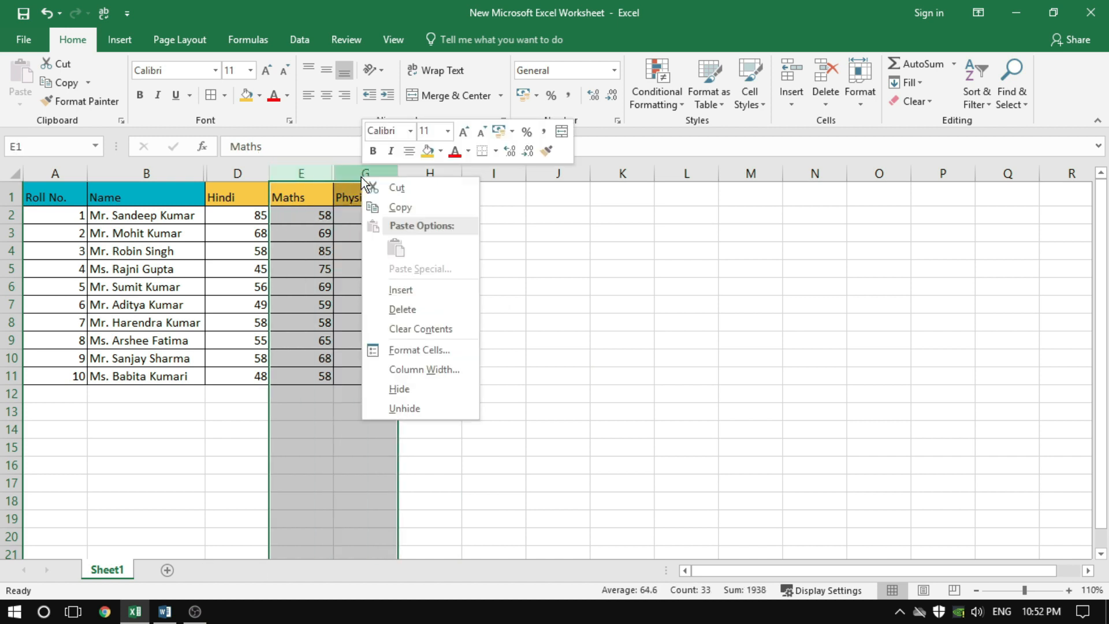
{"action": "left_click", "coordinate": [413, 409]}
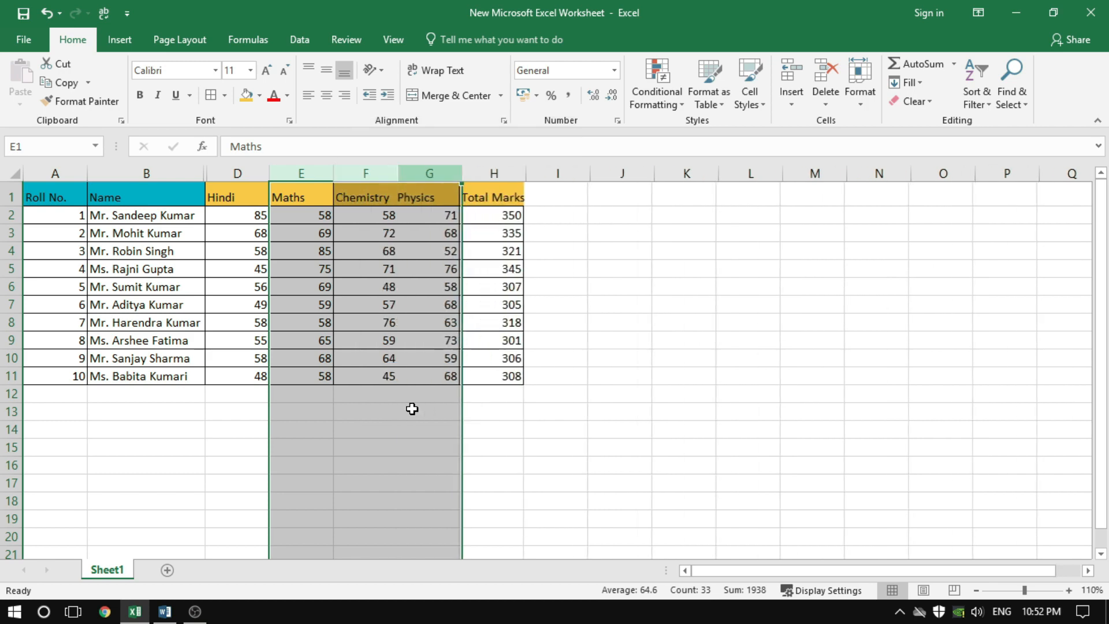
{"action": "left_click", "coordinate": [575, 305]}
{"action": "left_click", "coordinate": [569, 360]}
{"action": "left_click", "coordinate": [384, 337]}
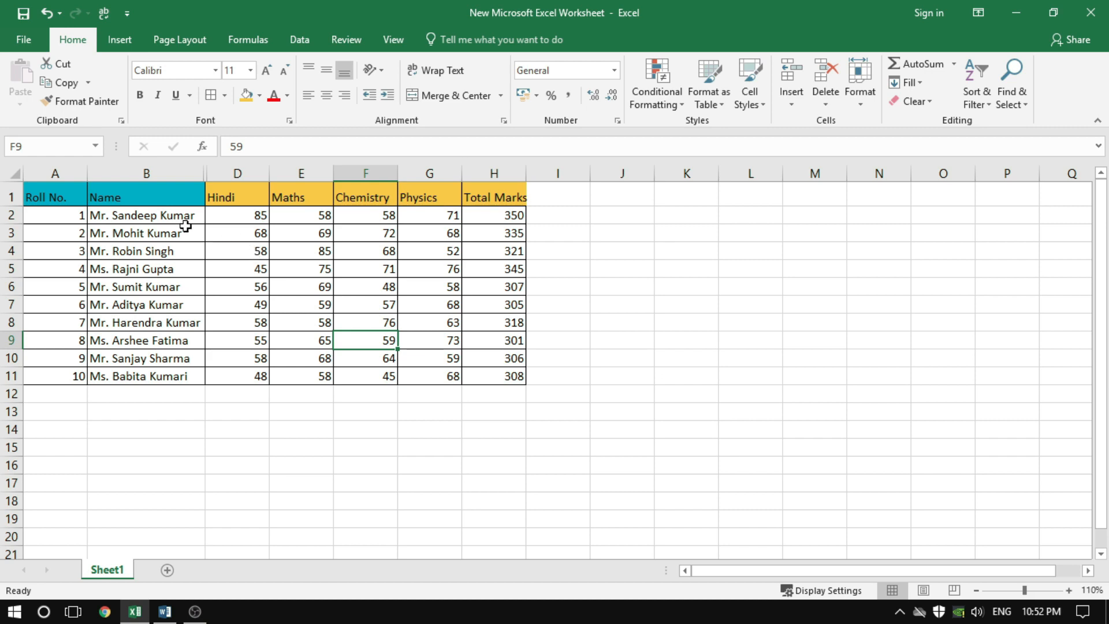
Select the Name and Hindi columns together, unhide the English column between them, and clear the selection
{"action": "left_click_drag", "start_coordinate": [169, 175], "coordinate": [228, 175]}
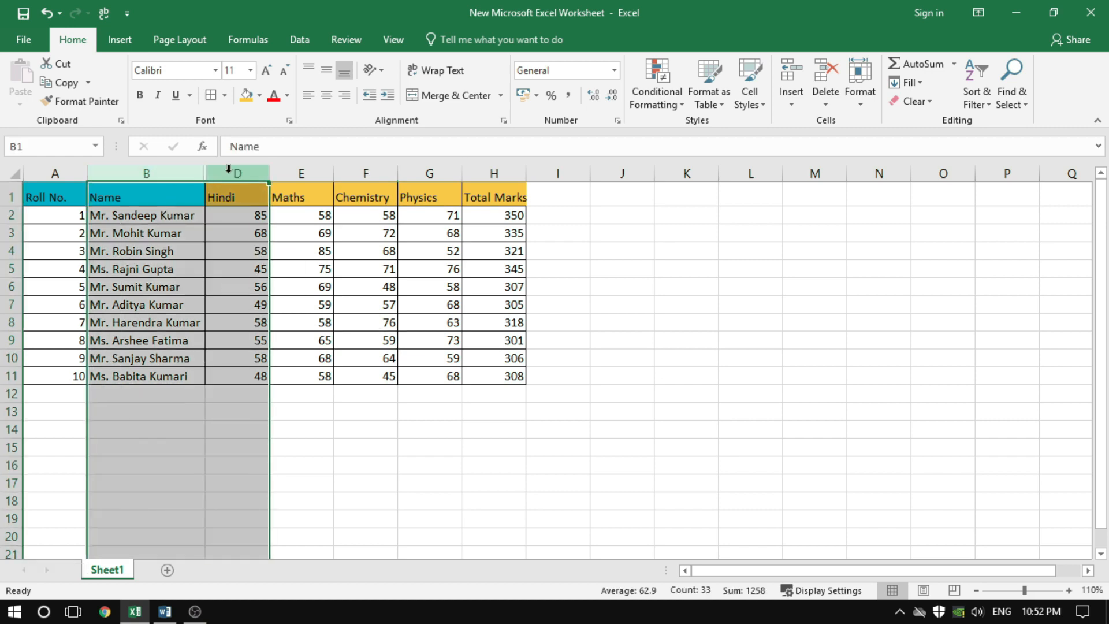
{"action": "left_click", "coordinate": [860, 98]}
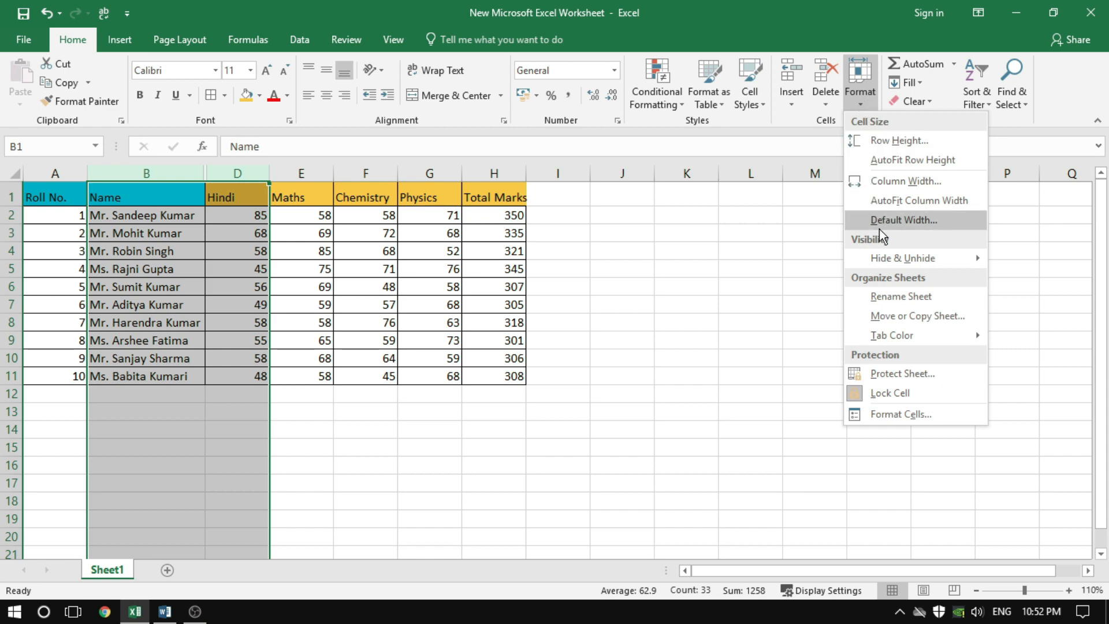
{"action": "mouse_move", "coordinate": [883, 264]}
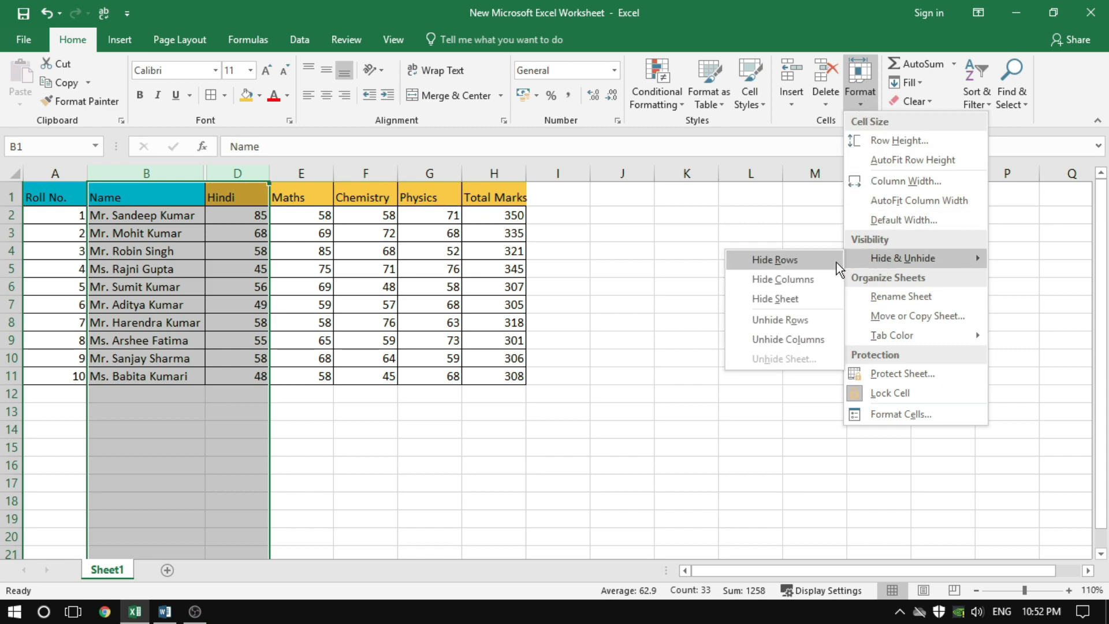
{"action": "left_click", "coordinate": [776, 344]}
{"action": "left_click", "coordinate": [647, 267]}
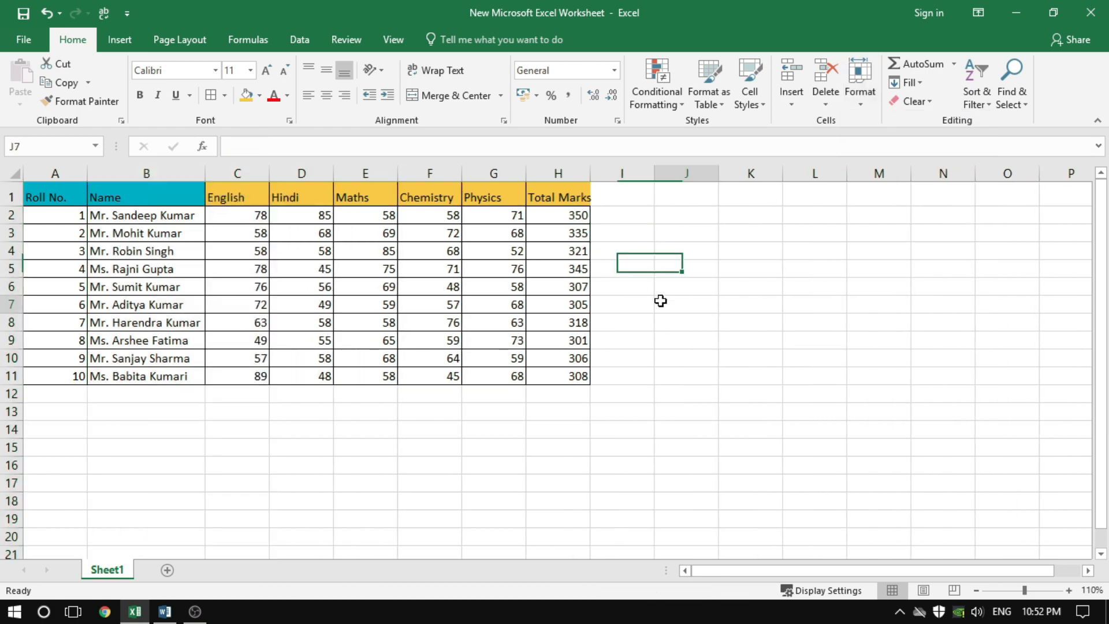
{"action": "left_click", "coordinate": [660, 301]}
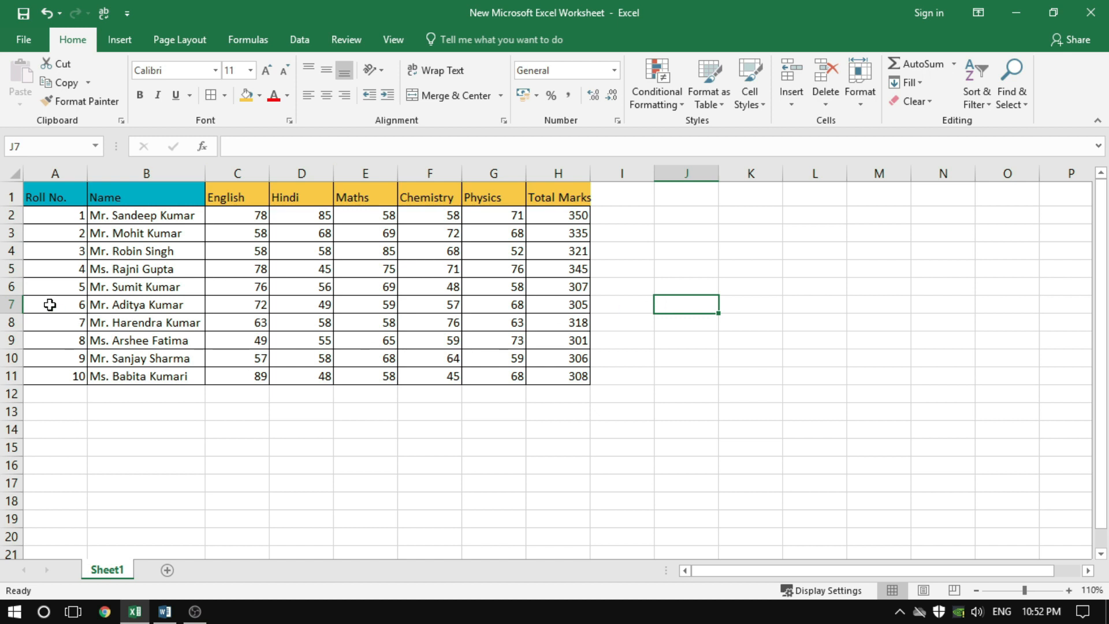
Hide row 6 from its cell in the Name column, and move the selection to another row
{"action": "left_click", "coordinate": [11, 286]}
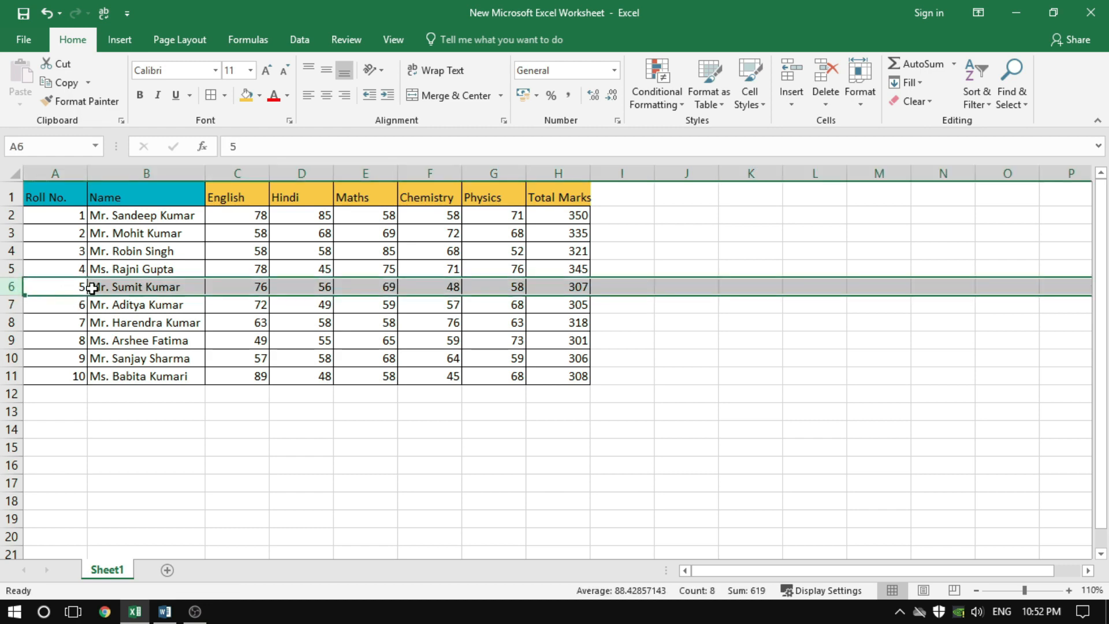
{"action": "left_click", "coordinate": [70, 287]}
{"action": "left_click", "coordinate": [121, 288]}
{"action": "left_click", "coordinate": [228, 288]}
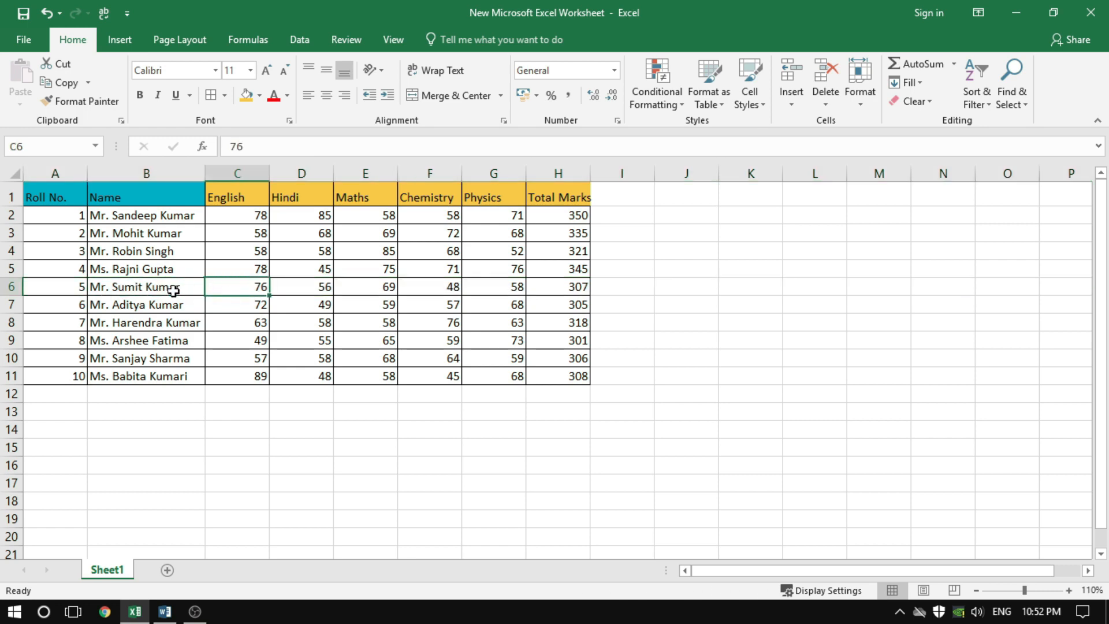
{"action": "left_click", "coordinate": [164, 287]}
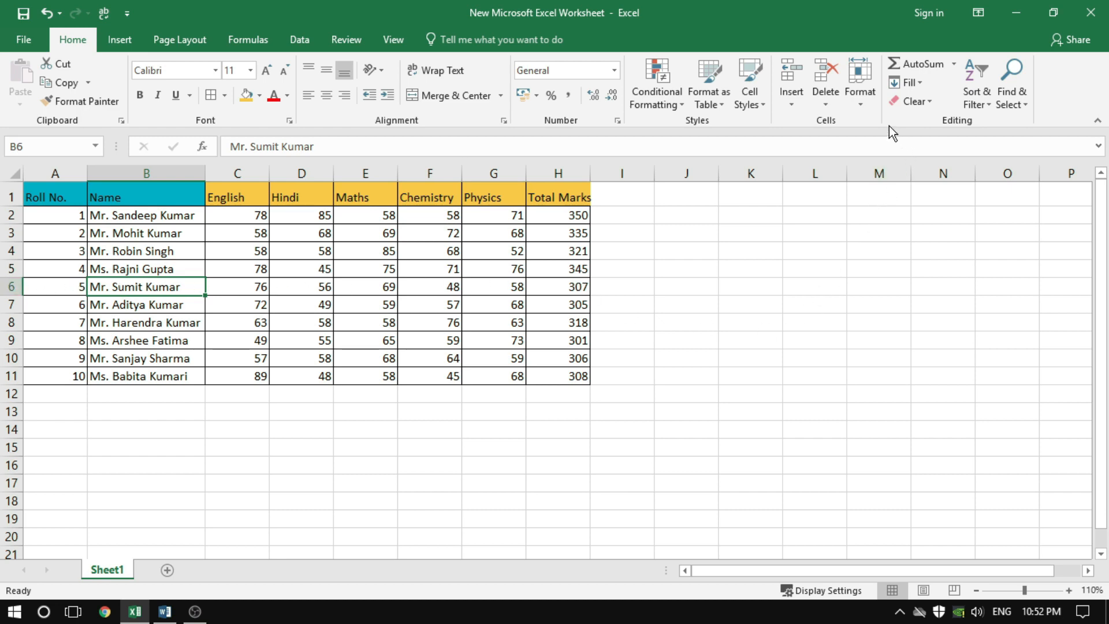
{"action": "left_click", "coordinate": [862, 103]}
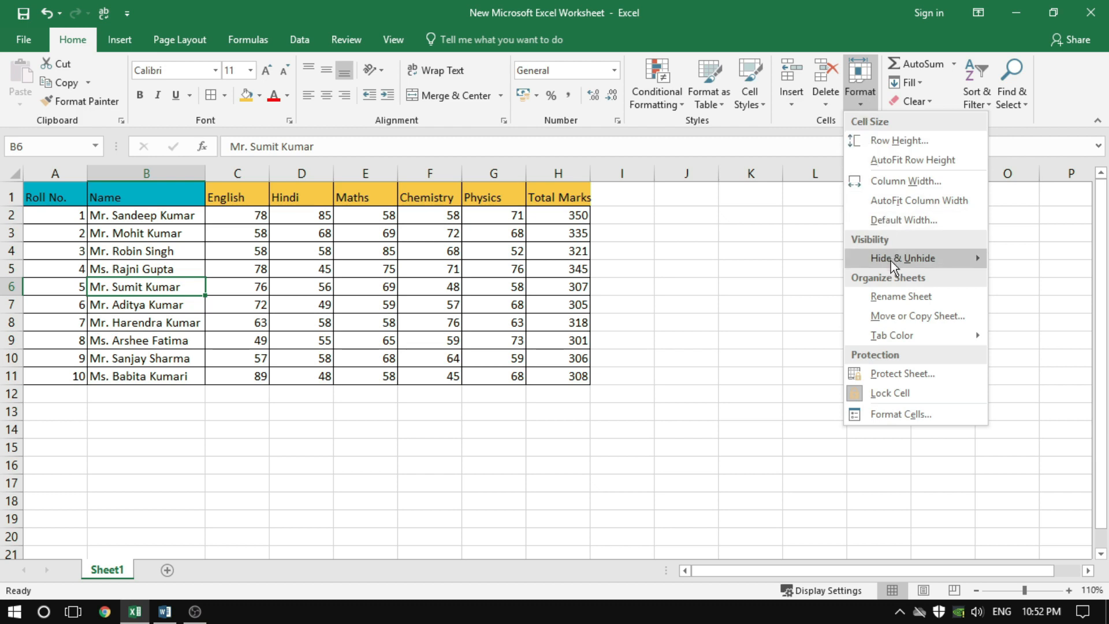
{"action": "mouse_move", "coordinate": [890, 261]}
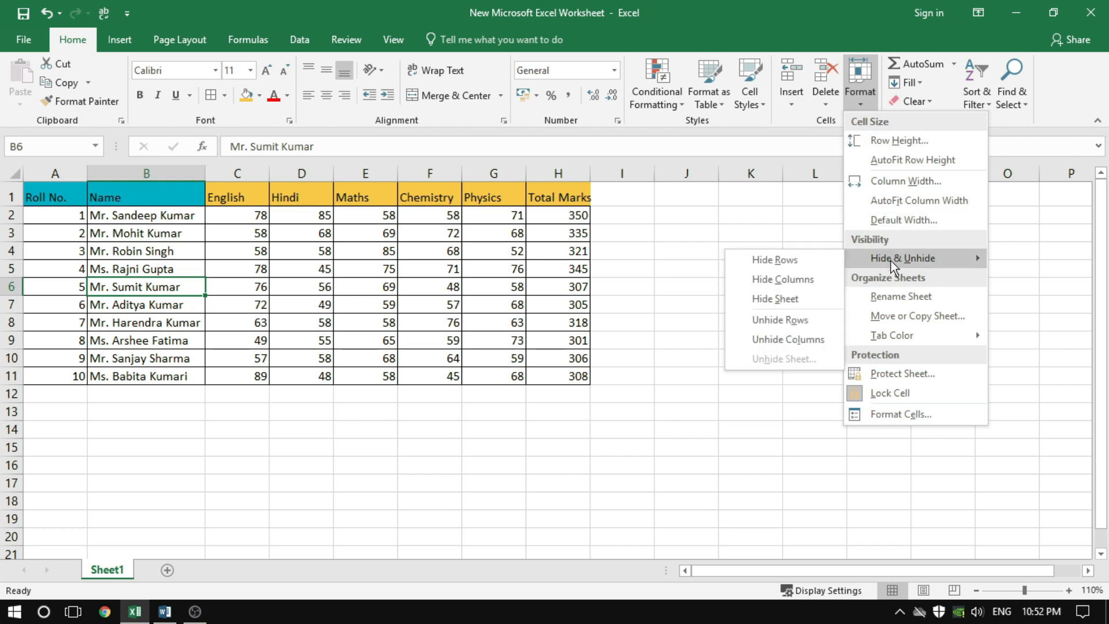
{"action": "left_click", "coordinate": [784, 264]}
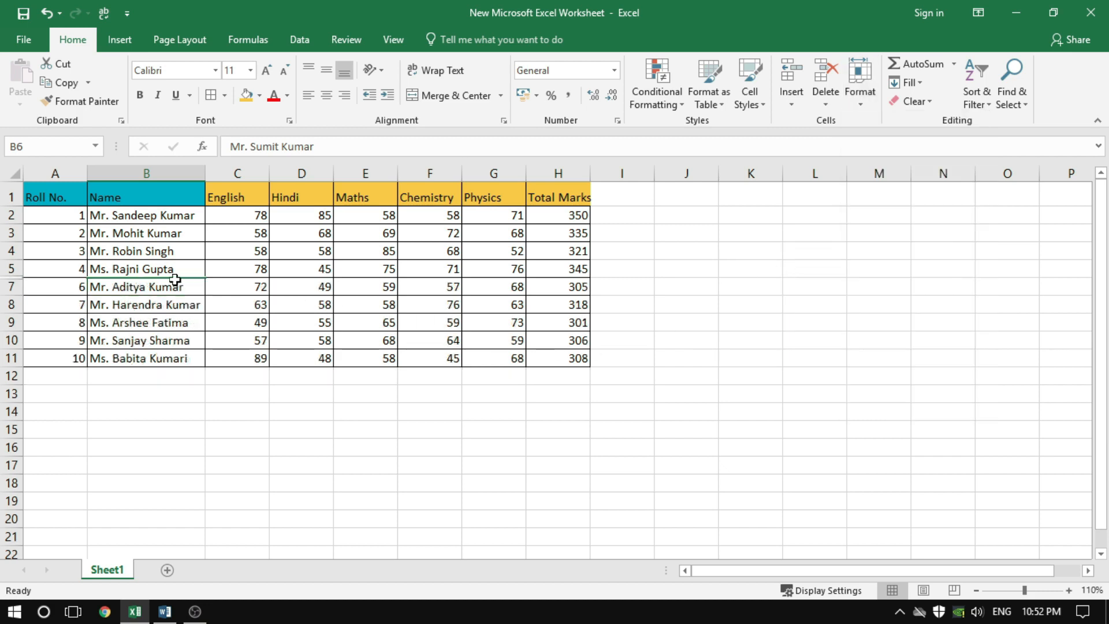
{"action": "left_click", "coordinate": [123, 302]}
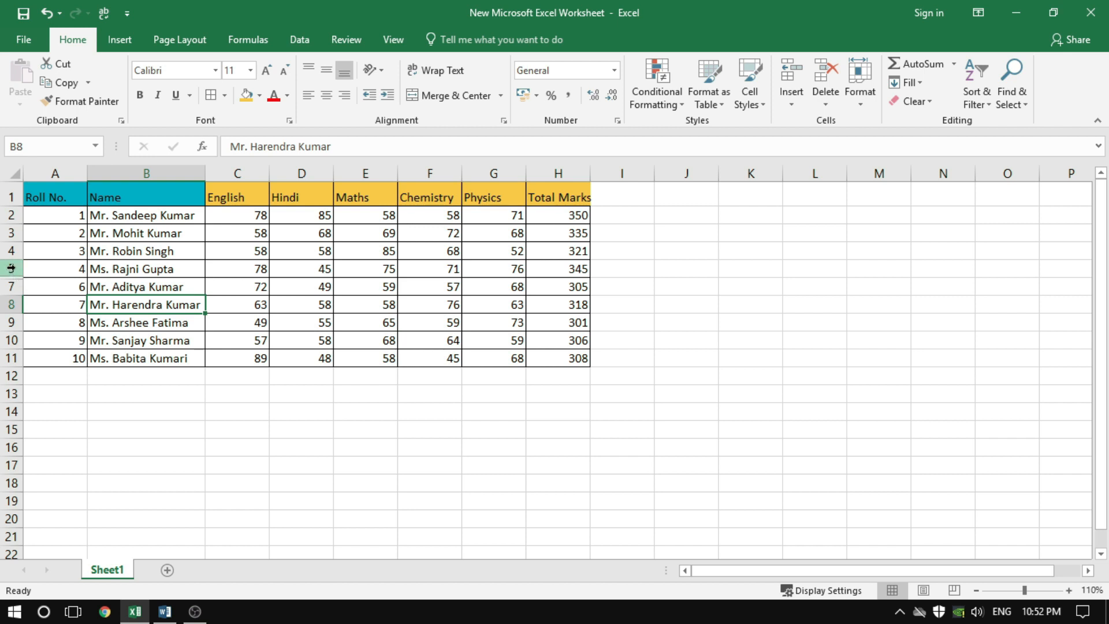
Select rows 5 and 7 together, unhide row 6 between them, and clear the row selection
{"action": "left_click_drag", "start_coordinate": [11, 268], "coordinate": [11, 286]}
{"action": "right_click", "coordinate": [12, 285]}
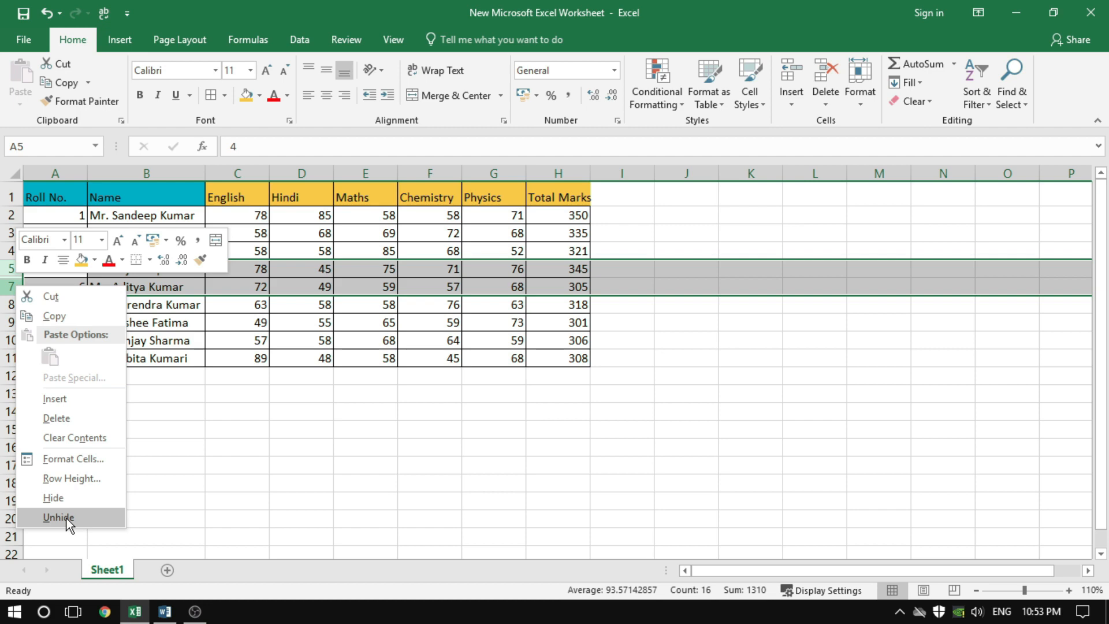
{"action": "left_click", "coordinate": [858, 102]}
{"action": "mouse_move", "coordinate": [875, 260]}
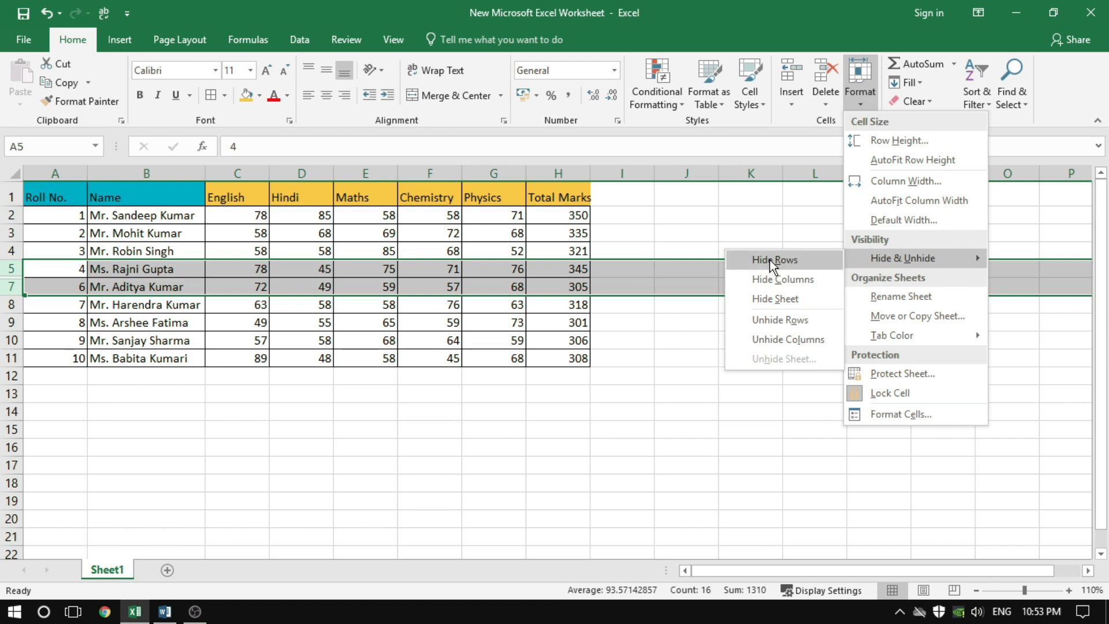
{"action": "left_click", "coordinate": [767, 323]}
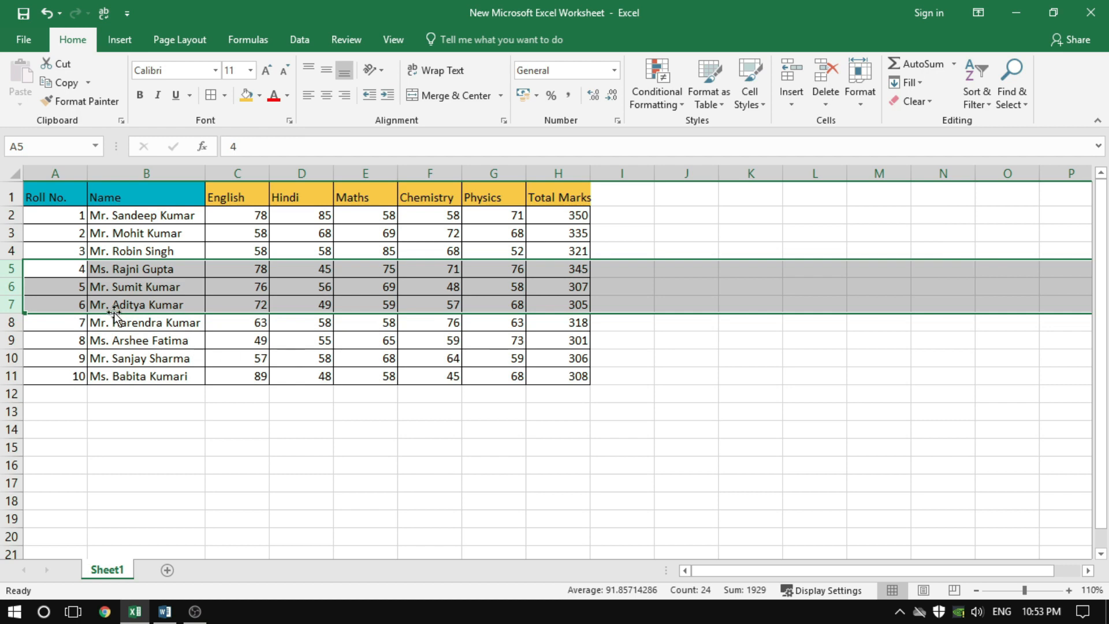
{"action": "left_click", "coordinate": [99, 357]}
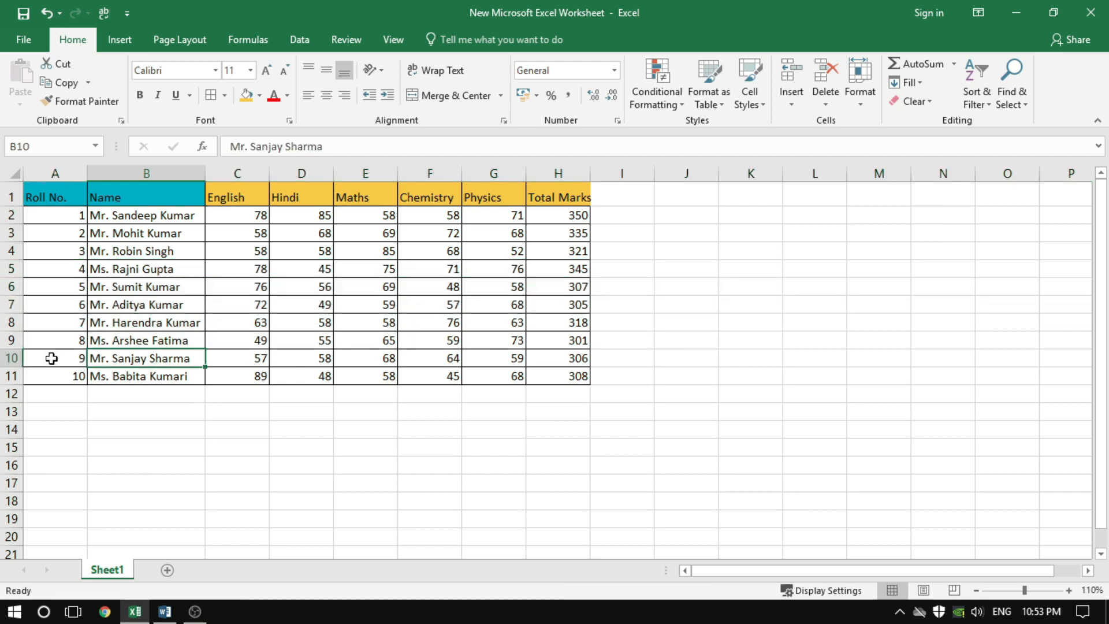
Select the whole of row 9, hide it, and move the selection to an empty cell below the table
{"action": "left_click", "coordinate": [11, 341]}
{"action": "right_click", "coordinate": [12, 343]}
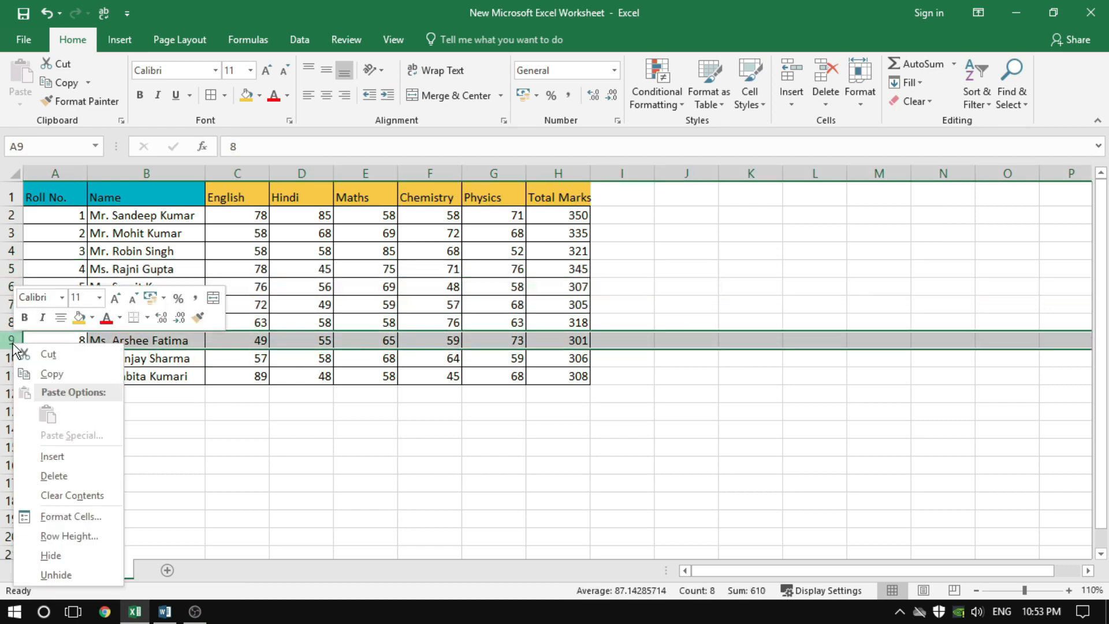
{"action": "left_click", "coordinate": [71, 556]}
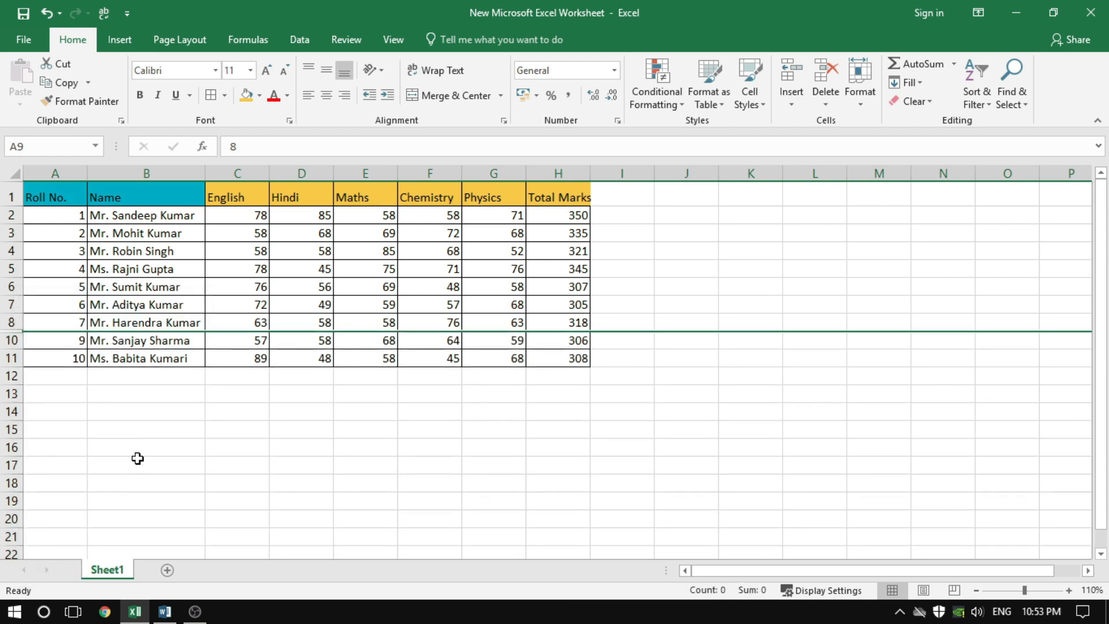
{"action": "left_click", "coordinate": [185, 397]}
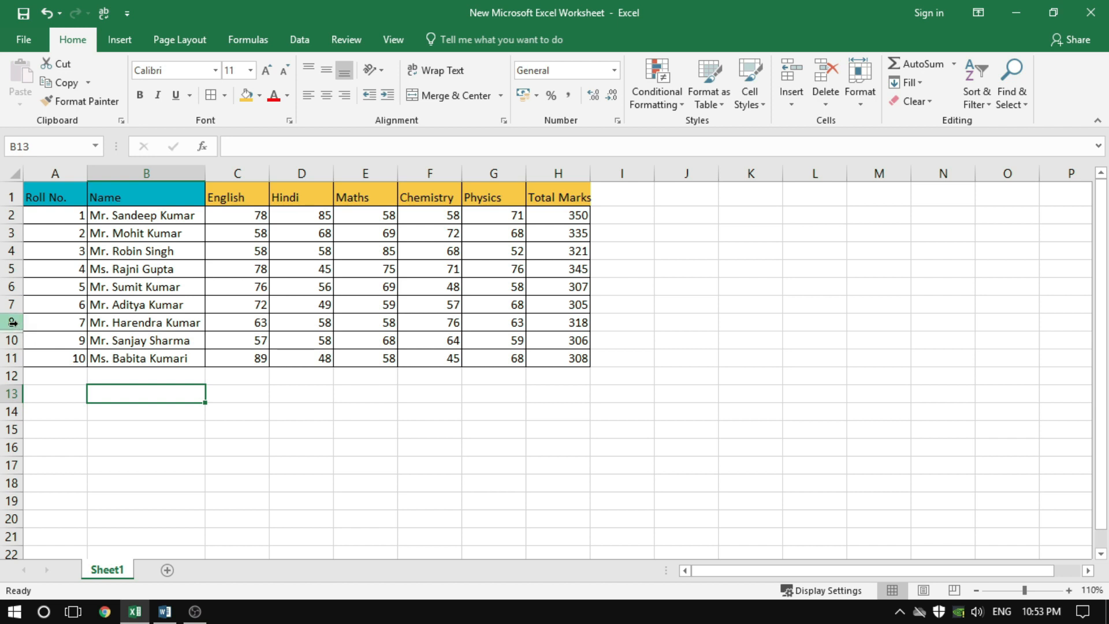
Select rows 8 and 10 together, unhide row 9 between them, and clear the row selection
{"action": "left_click_drag", "start_coordinate": [13, 323], "coordinate": [10, 341]}
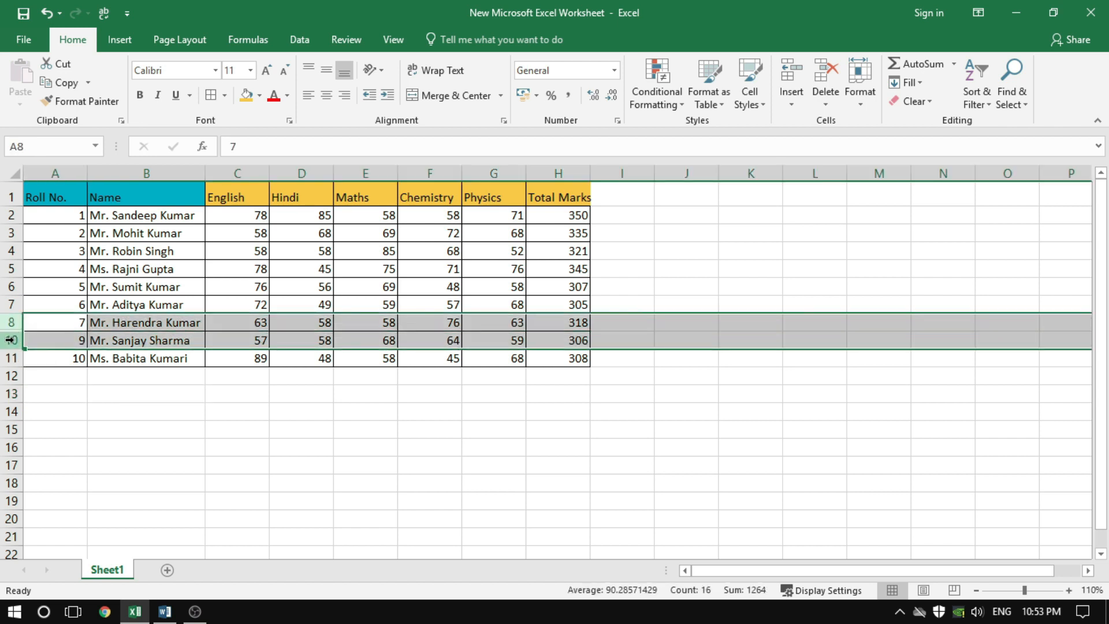
{"action": "right_click", "coordinate": [10, 340]}
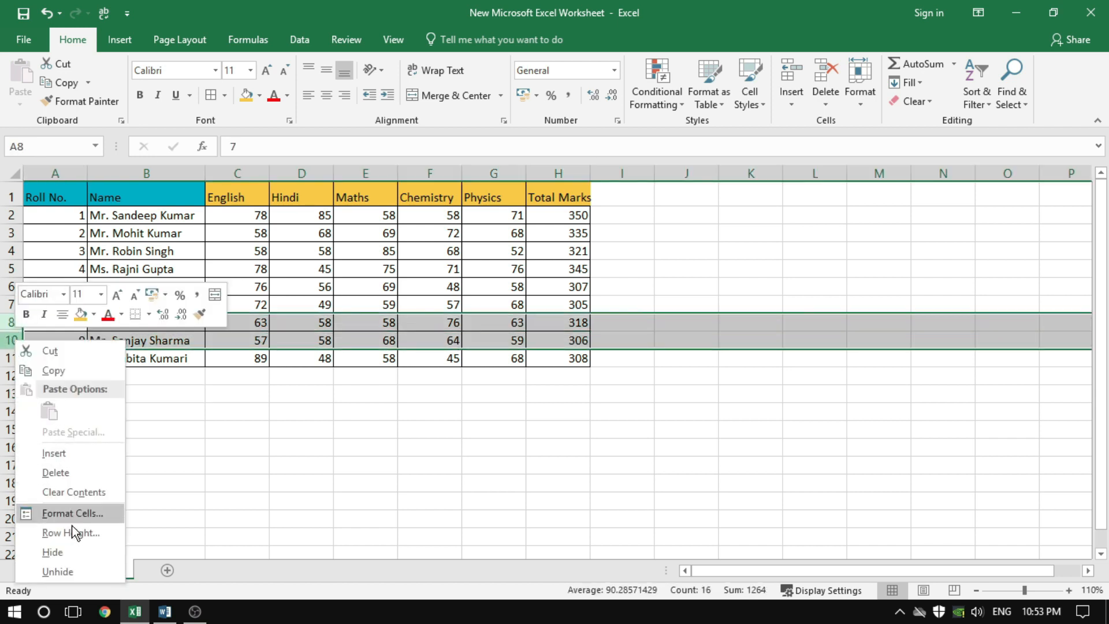
{"action": "left_click", "coordinate": [75, 571]}
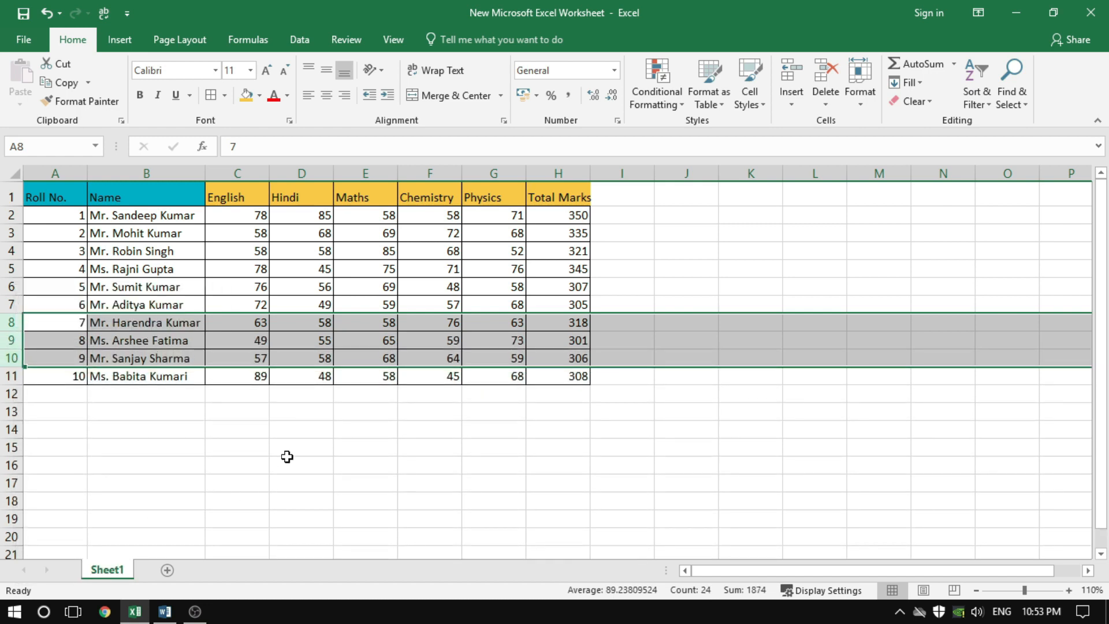
{"action": "left_click", "coordinate": [296, 435]}
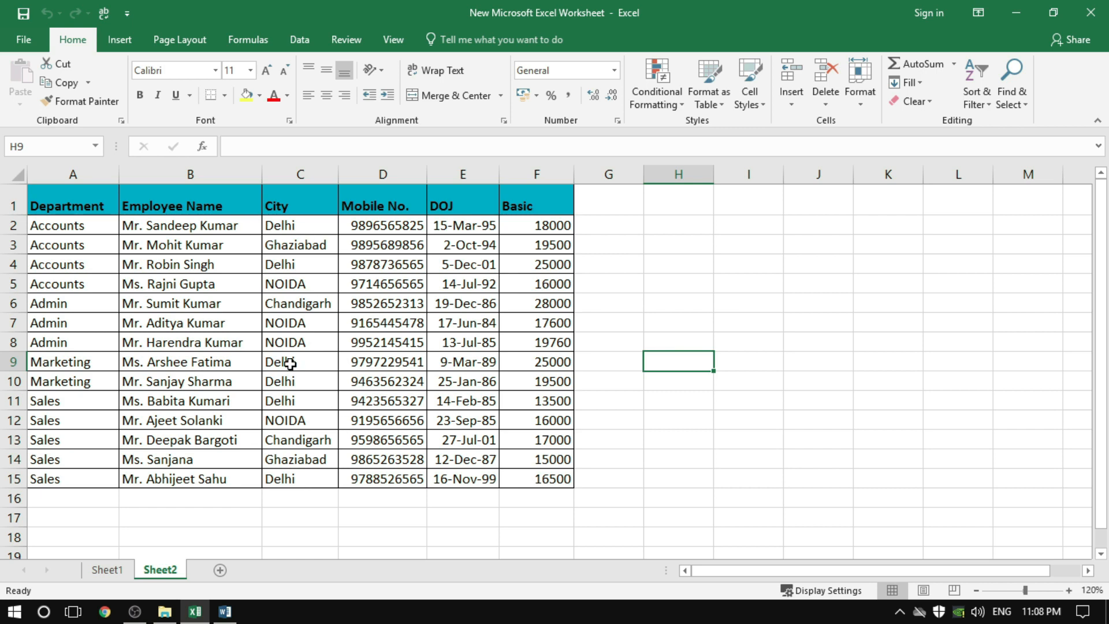
Select the City, Mobile No. and DOJ data in C1:E15 on Sheet2 and group it by columns
{"action": "left_click", "coordinate": [200, 206]}
{"action": "left_click", "coordinate": [549, 204]}
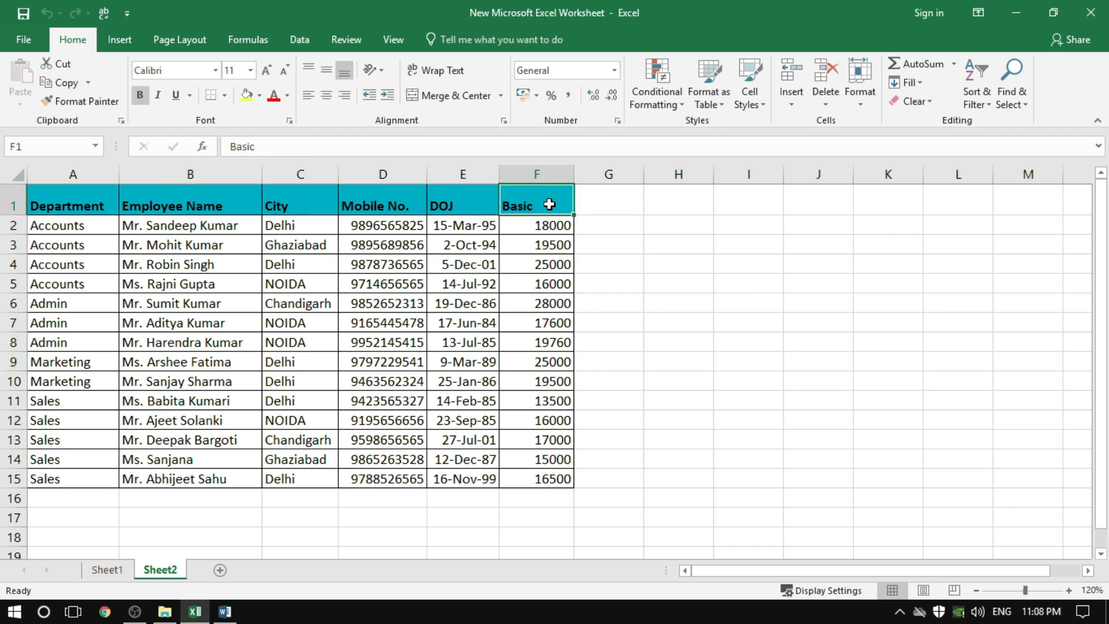
{"action": "left_click", "coordinate": [272, 201]}
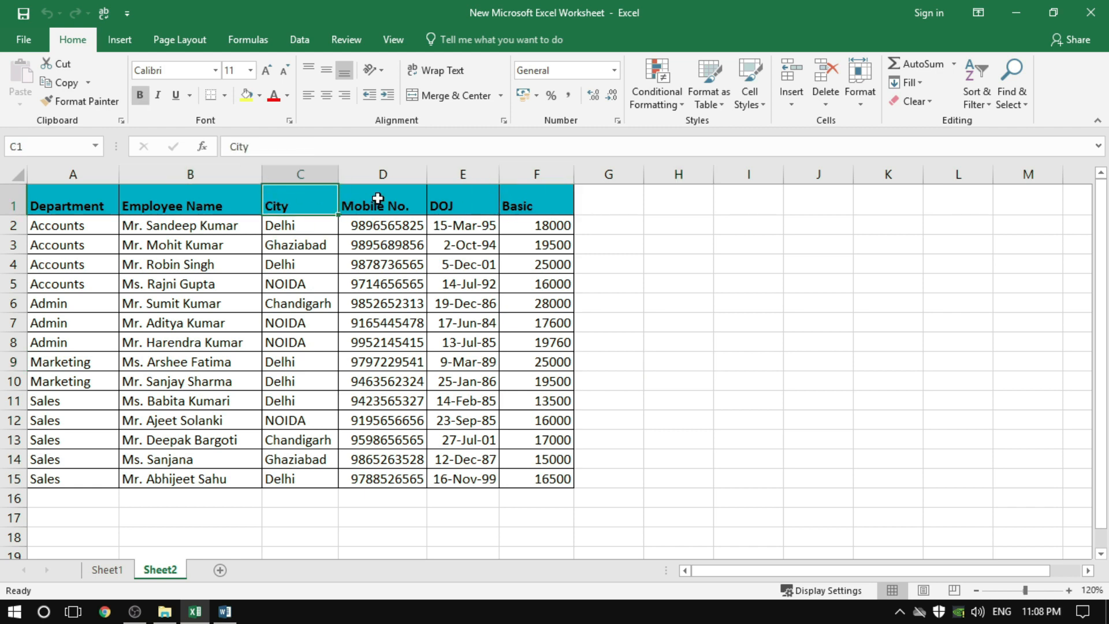
{"action": "left_click", "coordinate": [377, 199]}
{"action": "left_click", "coordinate": [468, 206]}
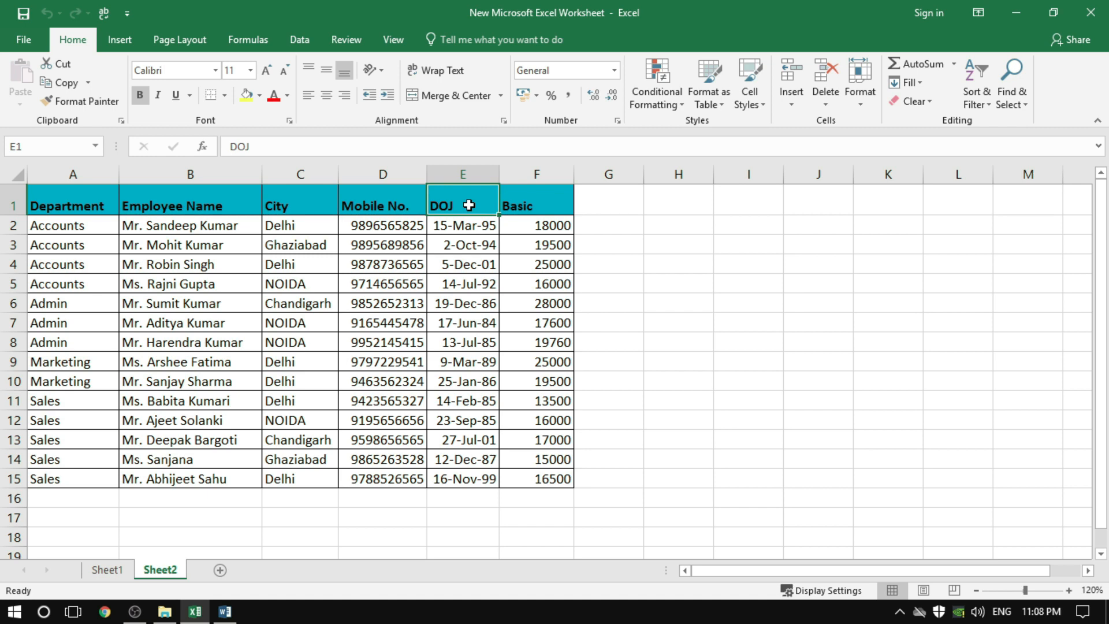
{"action": "left_click_drag", "start_coordinate": [284, 206], "coordinate": [442, 479]}
{"action": "left_click", "coordinate": [300, 43]}
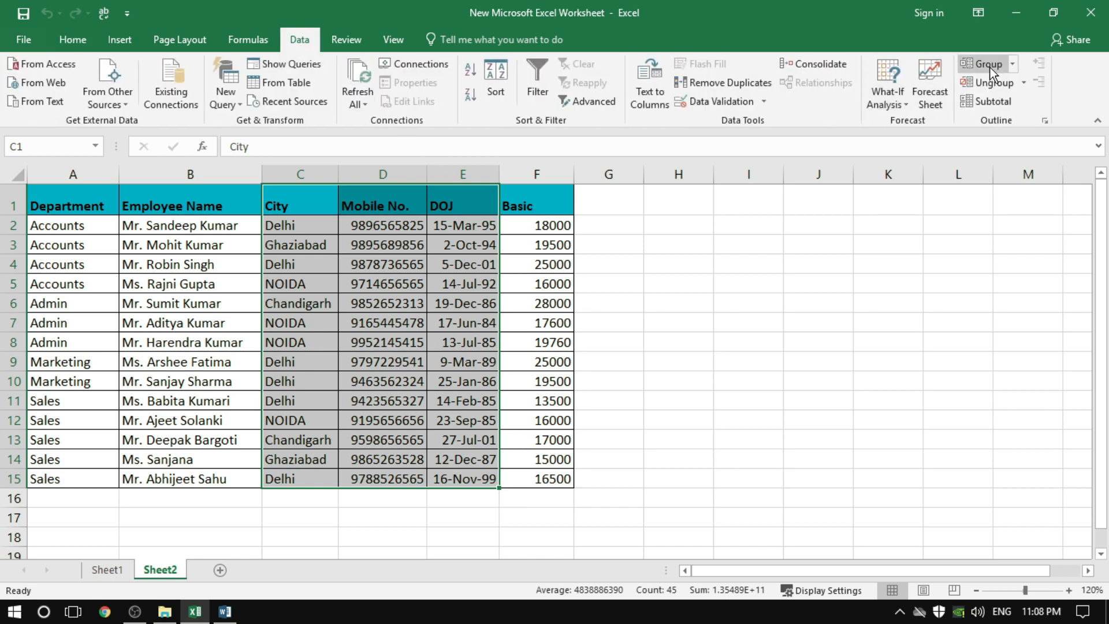
{"action": "left_click", "coordinate": [989, 65]}
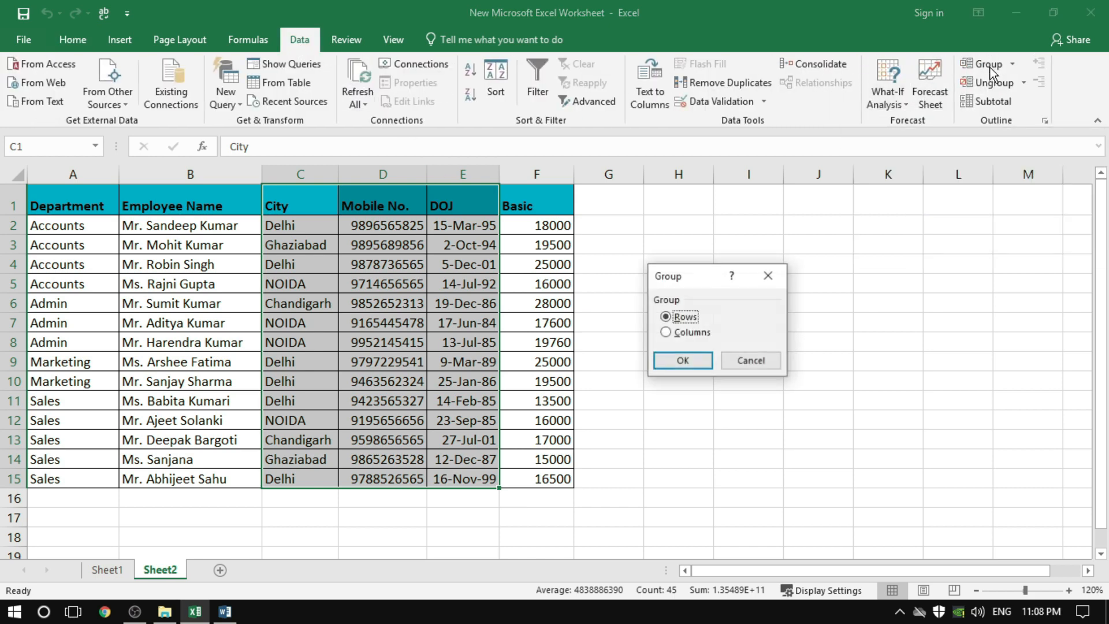
{"action": "left_click_drag", "start_coordinate": [710, 283], "coordinate": [687, 271]}
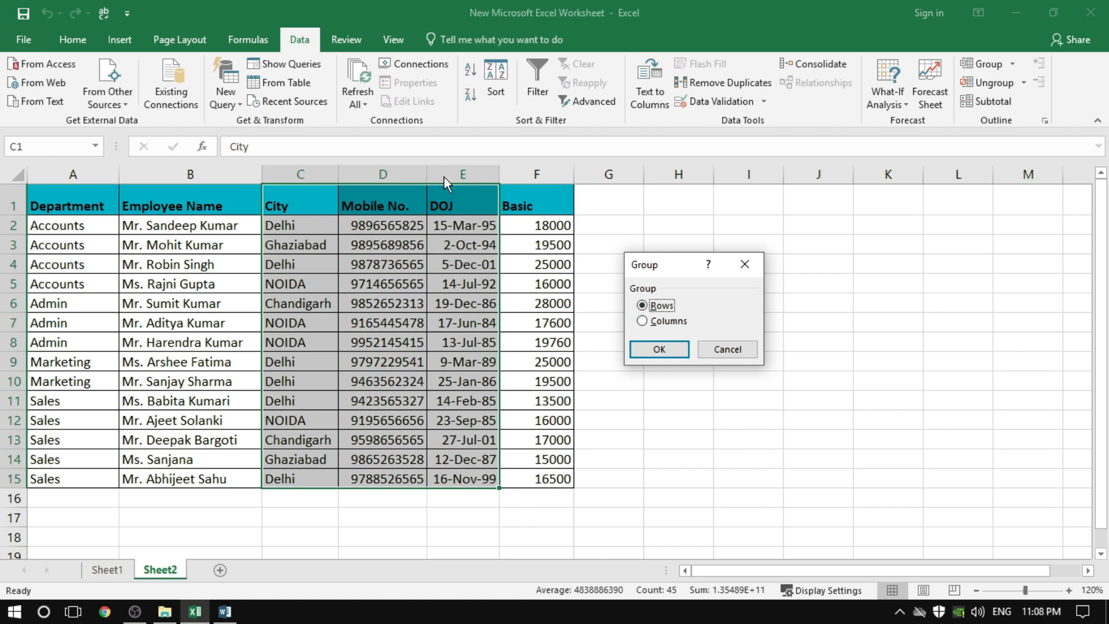
{"action": "left_click", "coordinate": [643, 322]}
{"action": "left_click", "coordinate": [657, 348]}
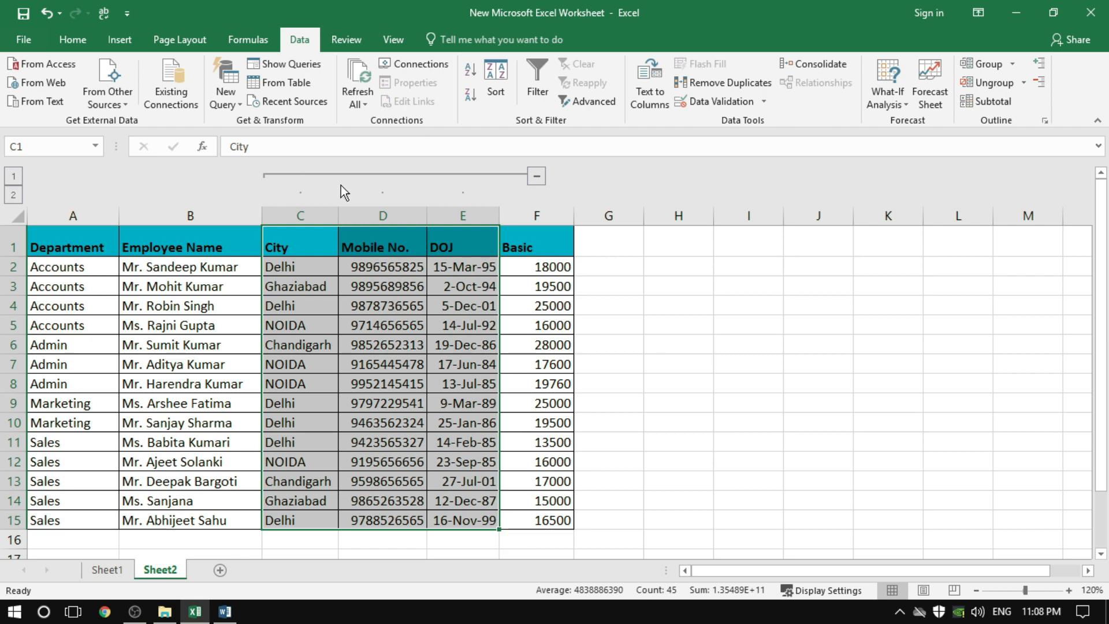
Collapse the grouped City, Mobile No. and DOJ columns, and expand the group again
{"action": "left_click", "coordinate": [421, 268]}
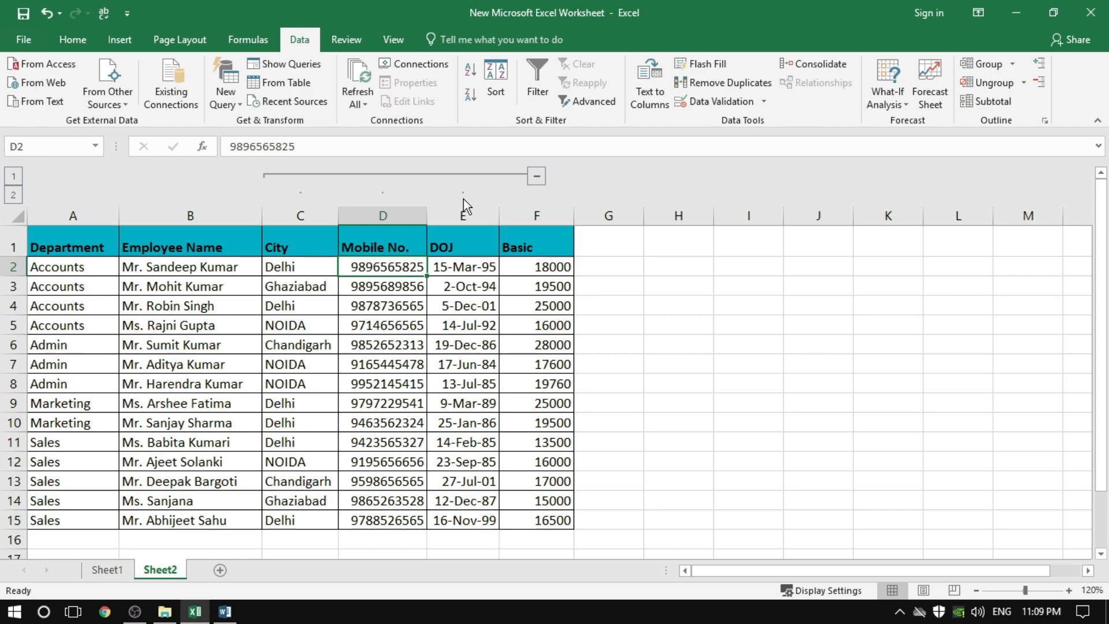
{"action": "left_click", "coordinate": [476, 312]}
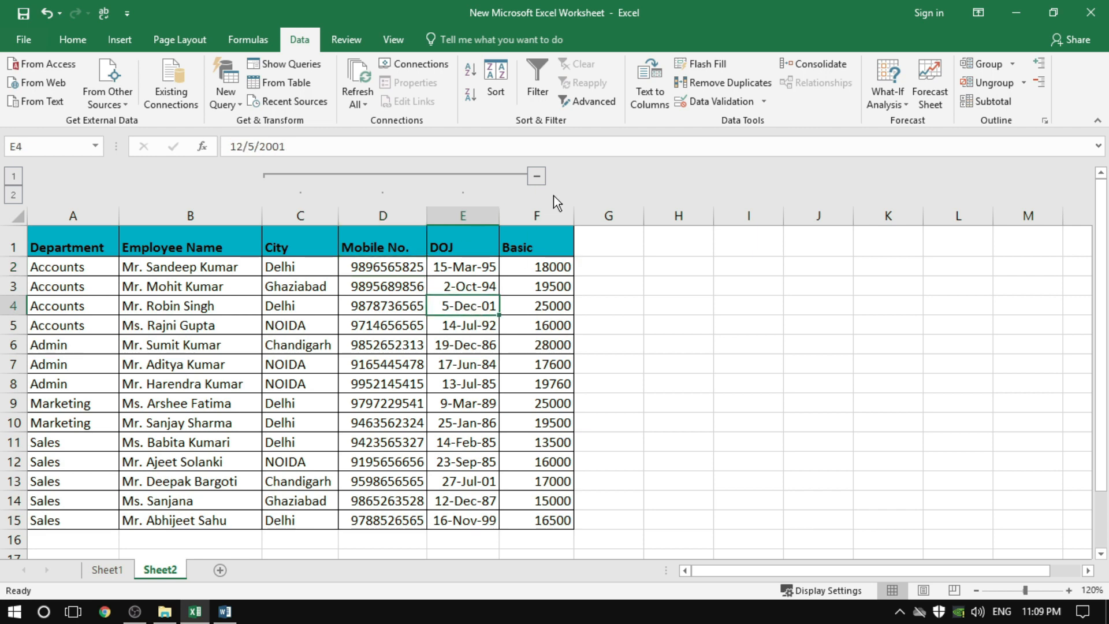
{"action": "left_click", "coordinate": [537, 178]}
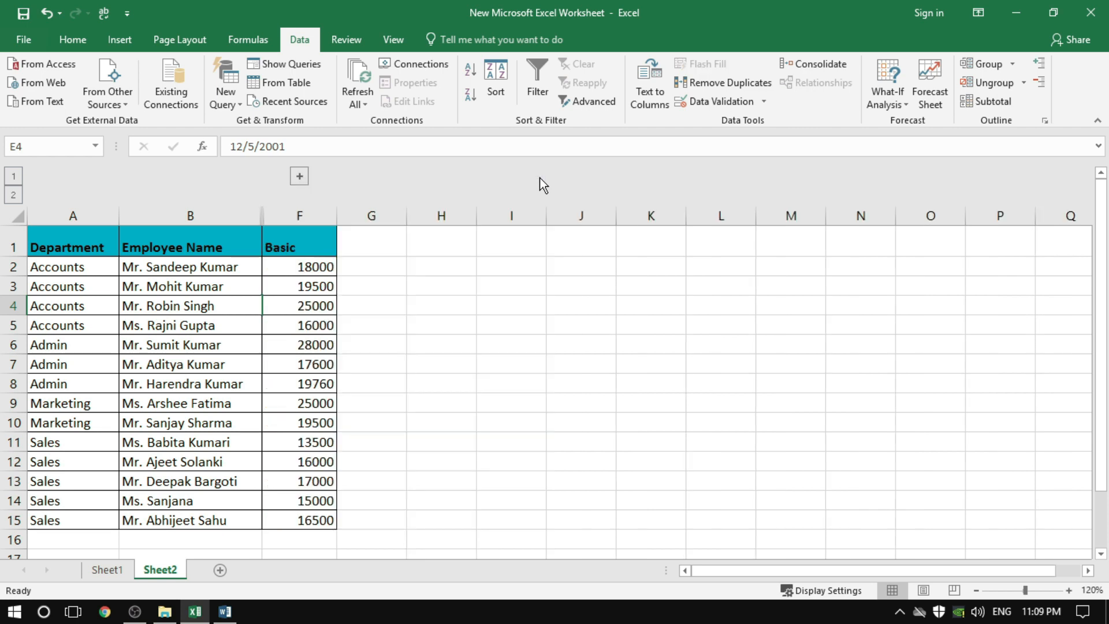
{"action": "left_click", "coordinate": [440, 280]}
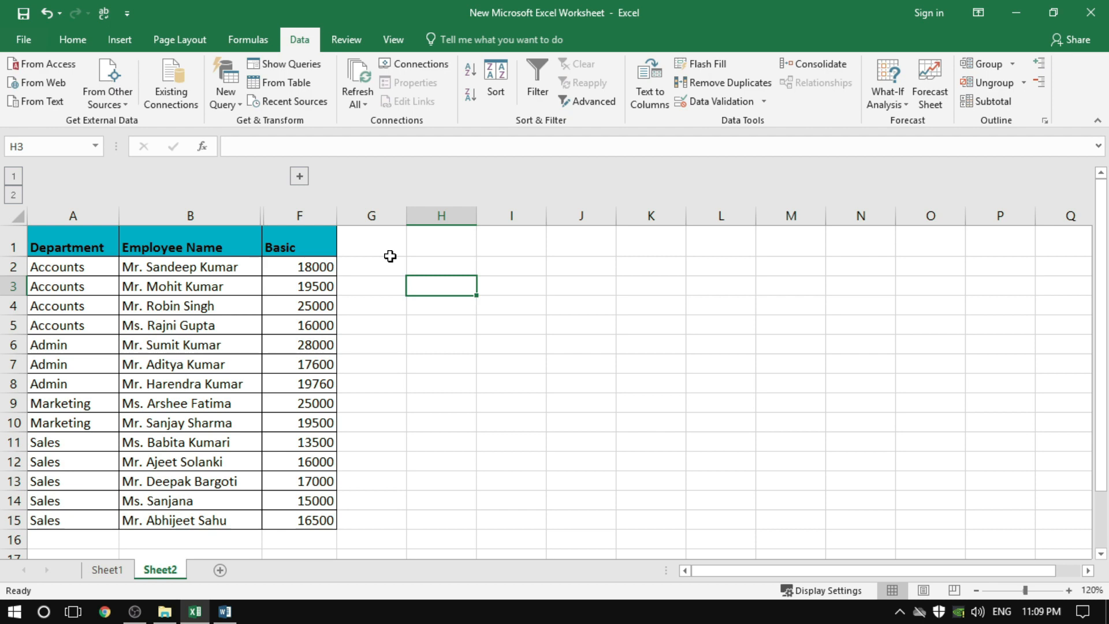
{"action": "left_click", "coordinate": [300, 177]}
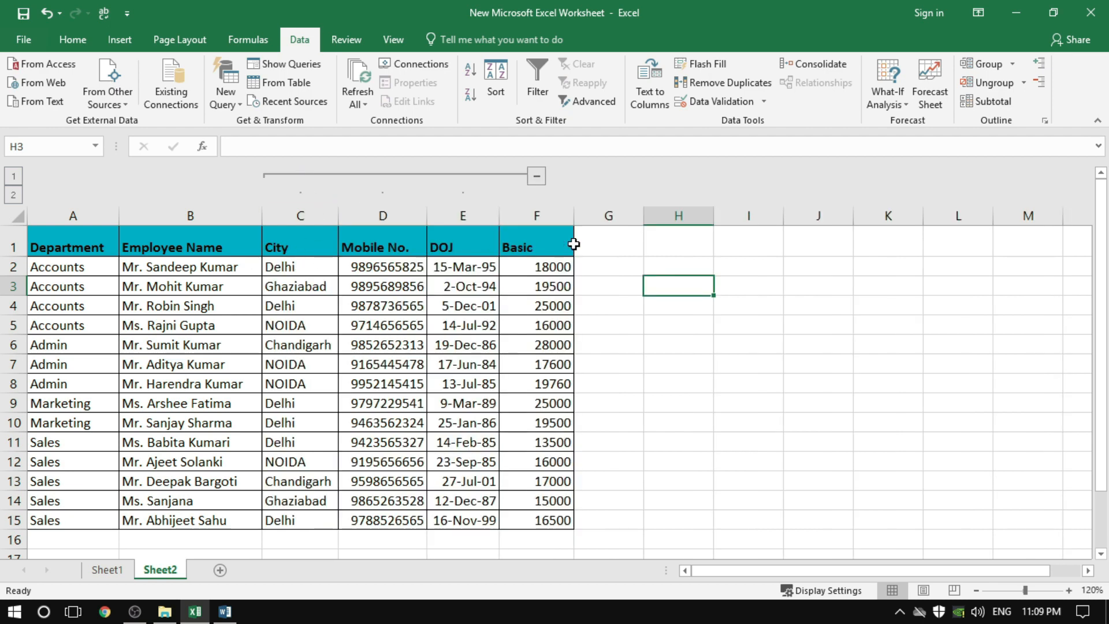
Select the City, Mobile No. and DOJ data in C1:E15 and ungroup it by columns
{"action": "left_click", "coordinate": [654, 299]}
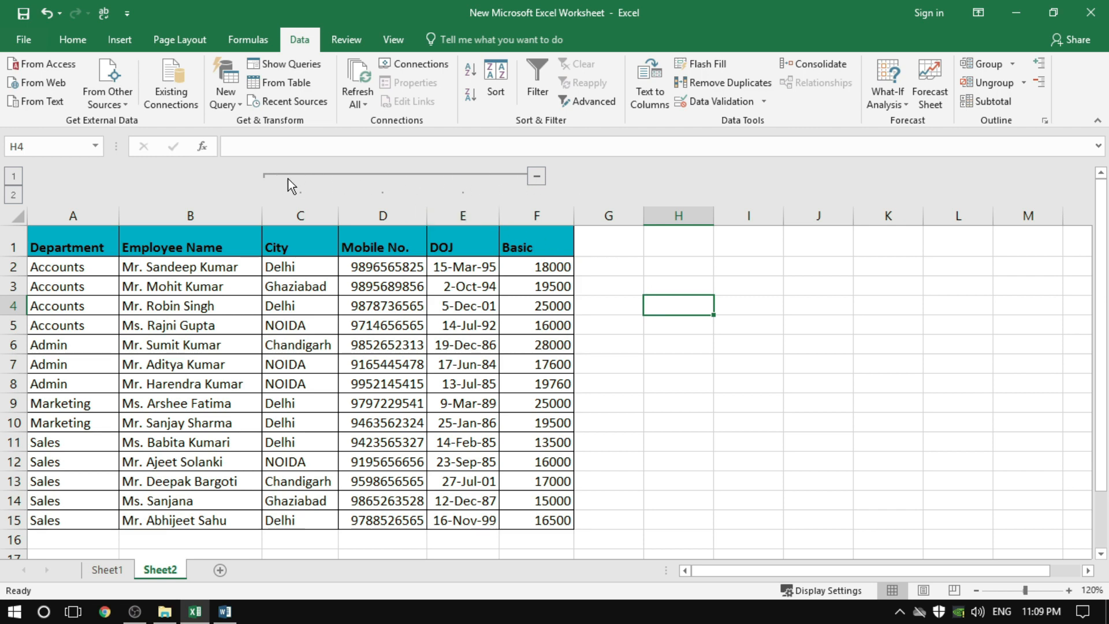
{"action": "left_click", "coordinate": [354, 295]}
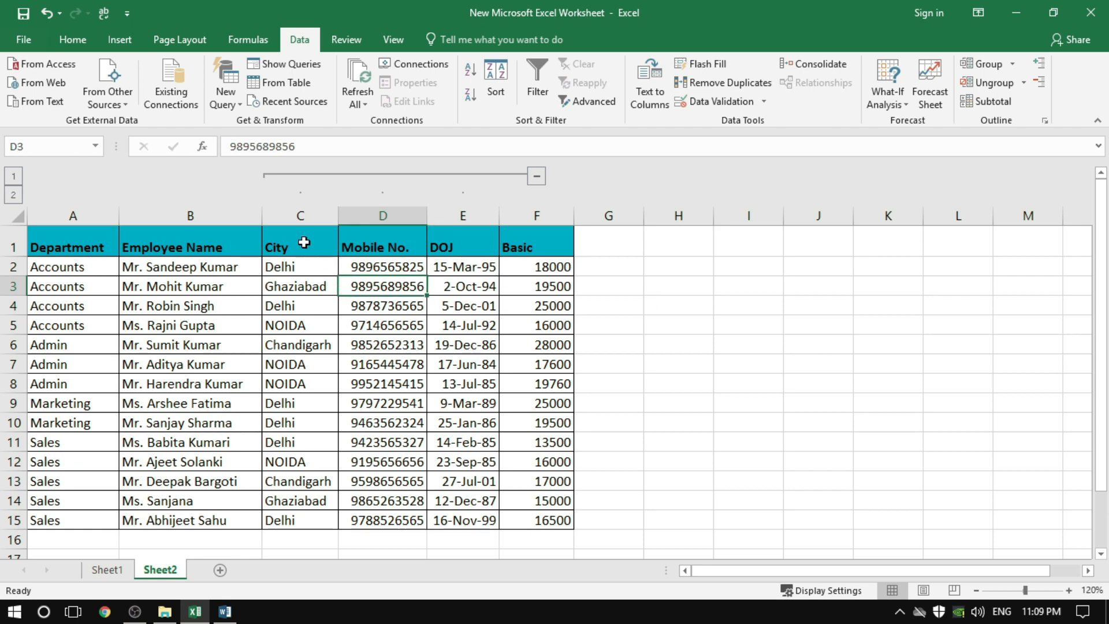
{"action": "left_click_drag", "start_coordinate": [304, 240], "coordinate": [449, 521]}
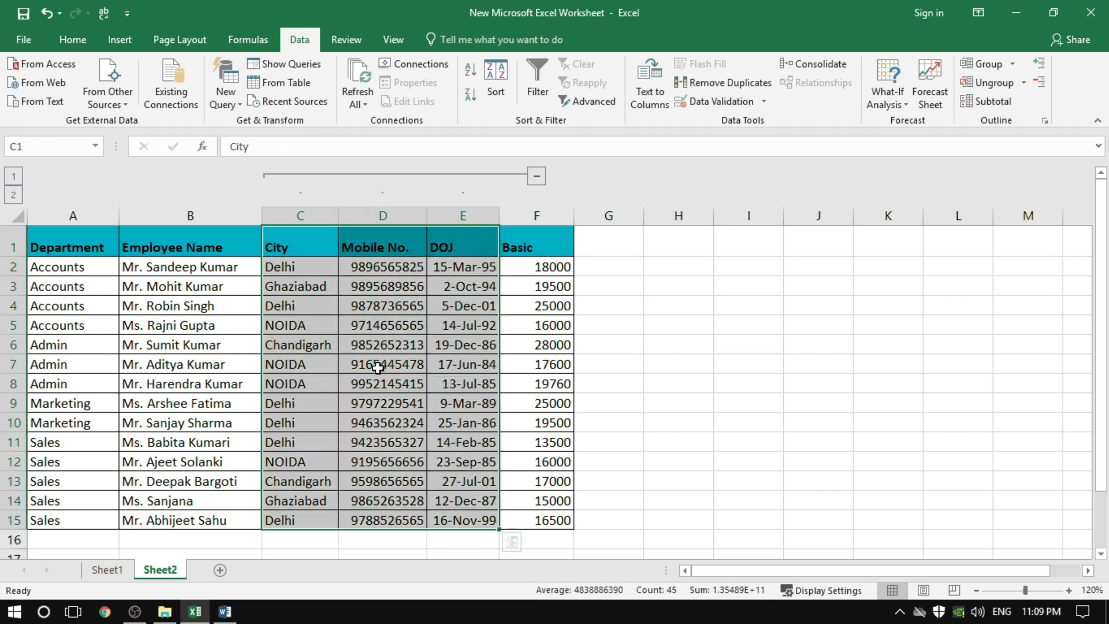
{"action": "left_click", "coordinate": [994, 85]}
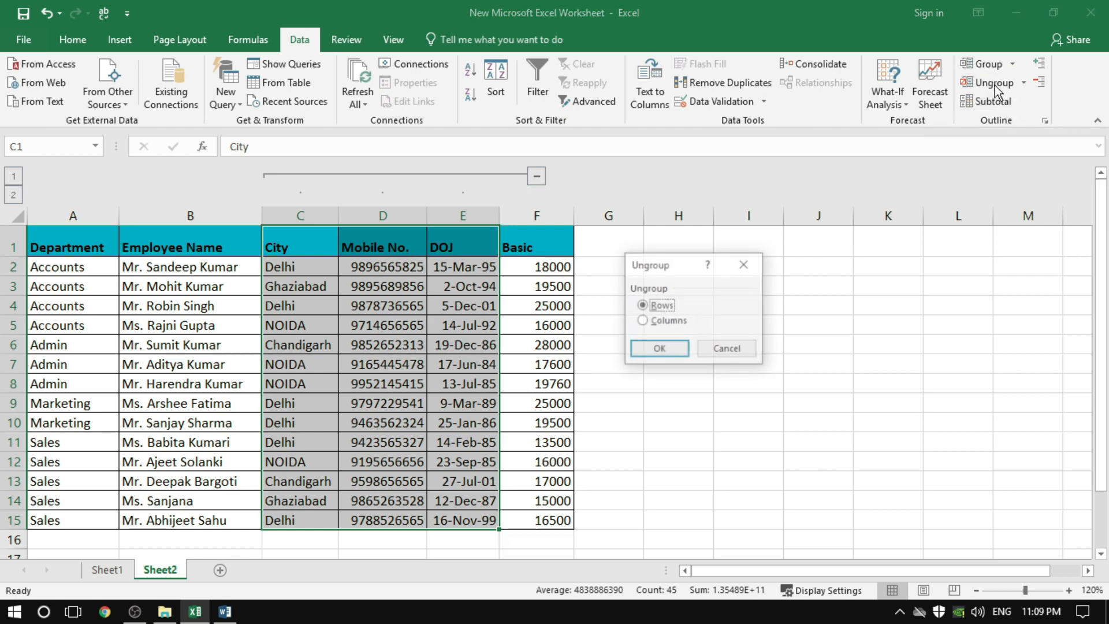
{"action": "left_click", "coordinate": [649, 322]}
{"action": "left_click", "coordinate": [652, 348]}
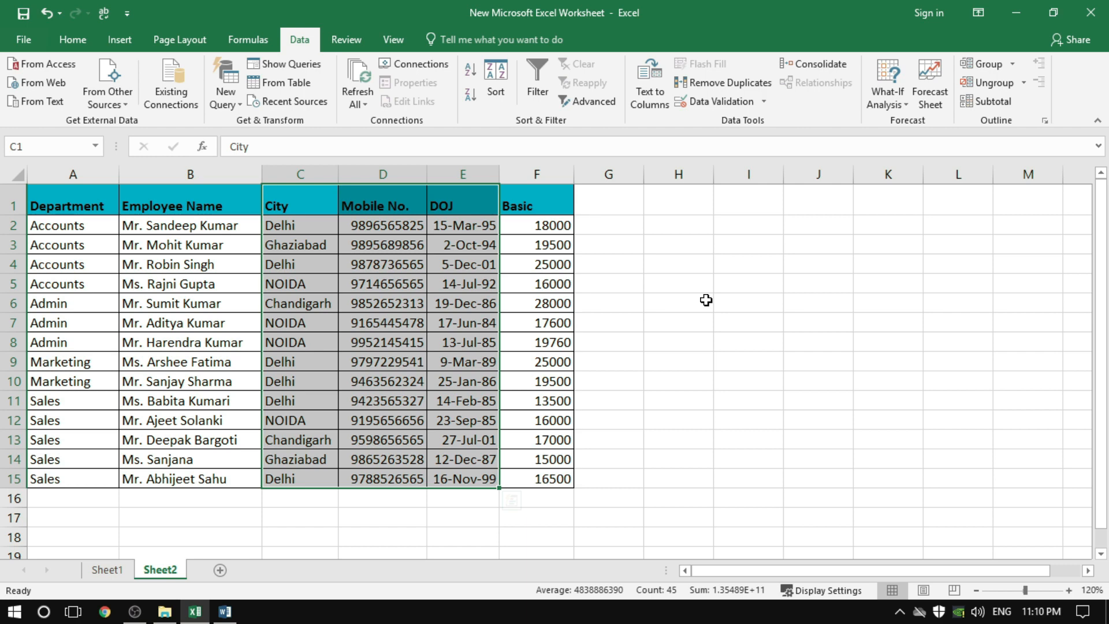
{"action": "left_click", "coordinate": [681, 267]}
{"action": "left_click_drag", "start_coordinate": [277, 203], "coordinate": [436, 475]}
{"action": "left_click", "coordinate": [731, 361]}
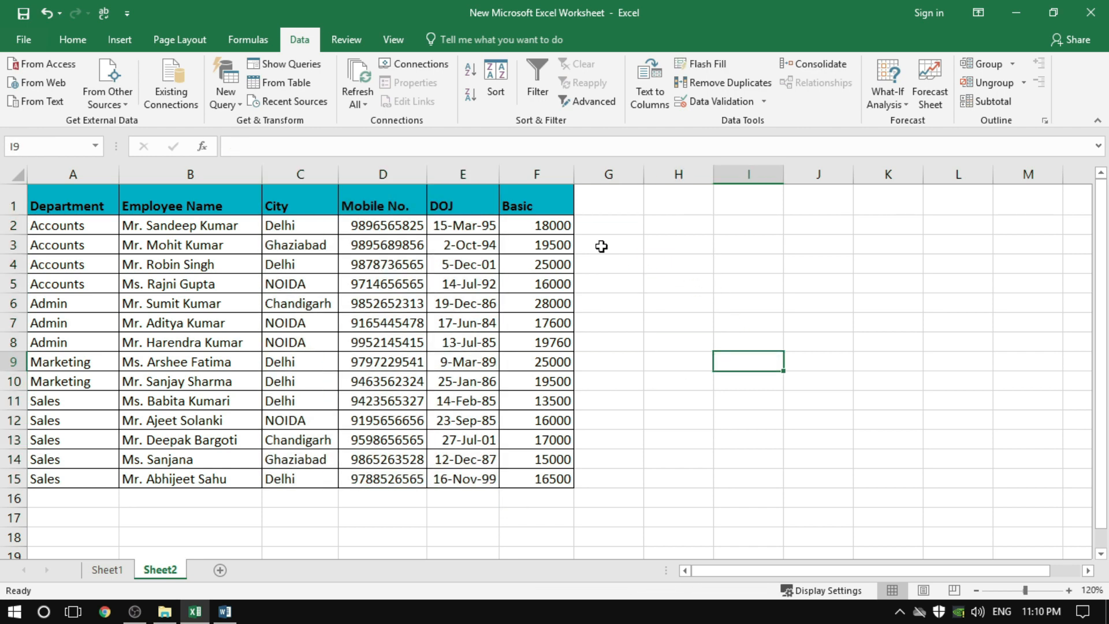
Select the entire columns C to E, group them, and clear the column selection
{"action": "left_click", "coordinate": [302, 174]}
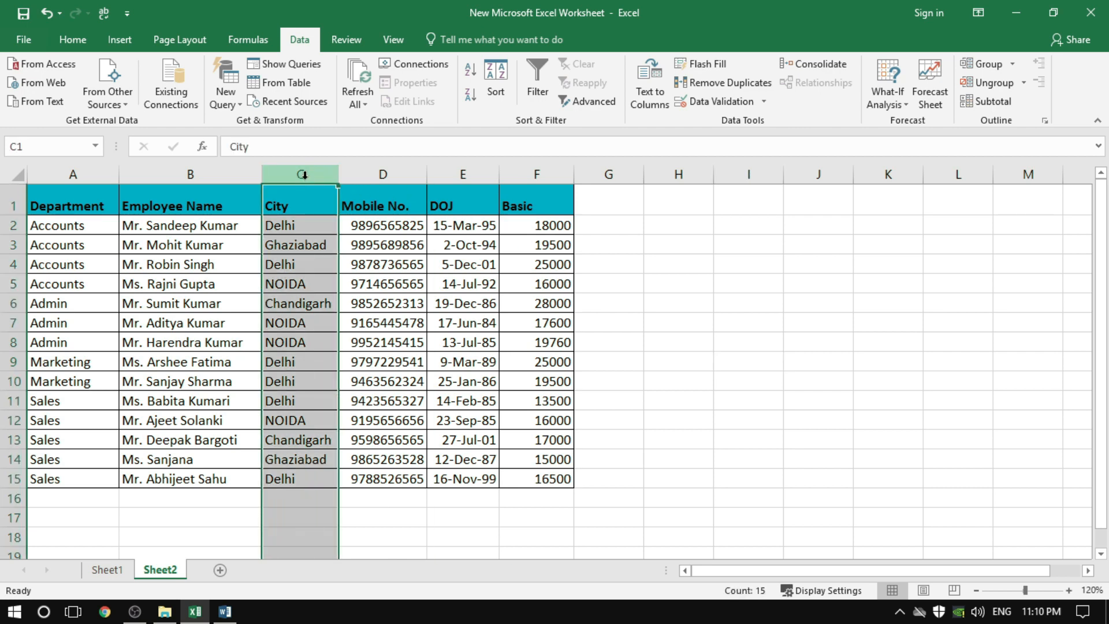
{"action": "left_click", "coordinate": [371, 267]}
{"action": "left_click", "coordinate": [308, 174]}
{"action": "left_click_drag", "start_coordinate": [309, 173], "coordinate": [461, 170]}
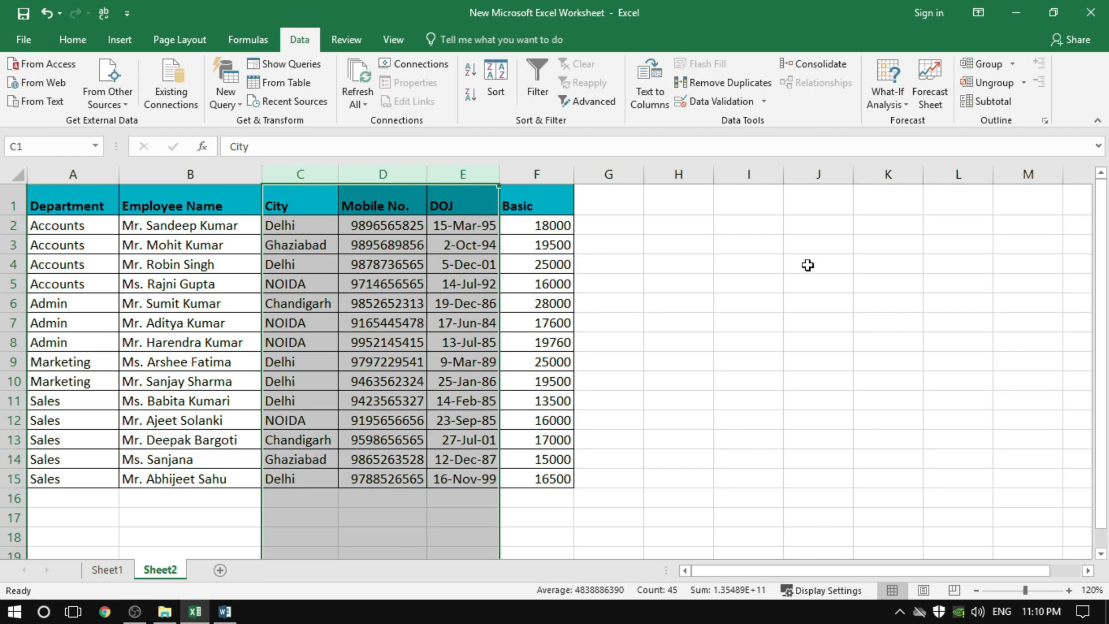
{"action": "left_click", "coordinate": [986, 67]}
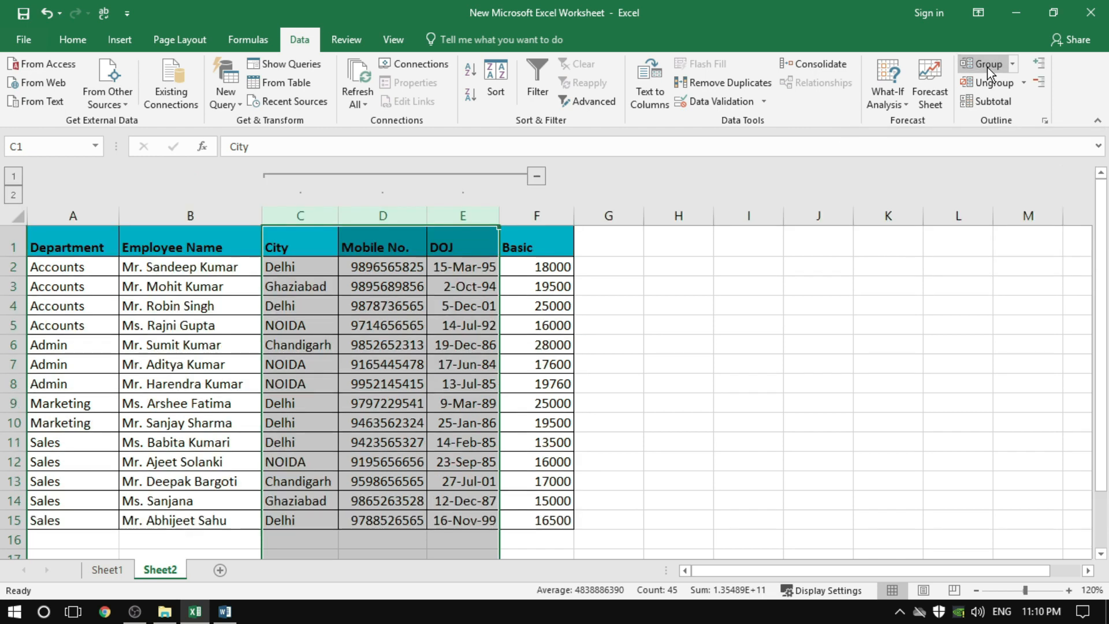
{"action": "left_click", "coordinate": [690, 309]}
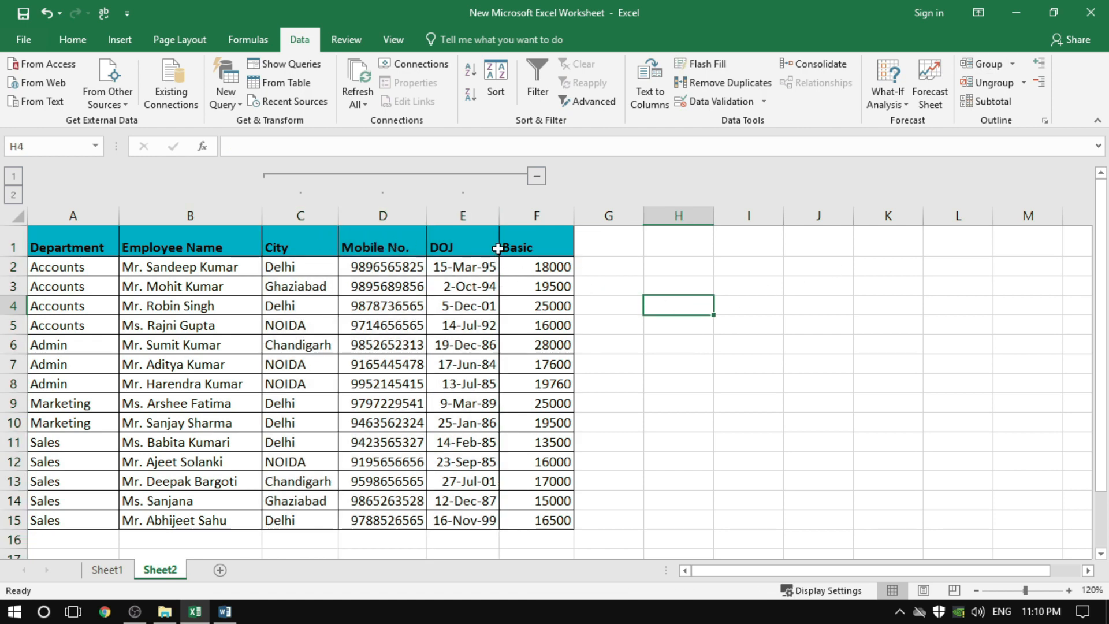
Select the entire grouped columns C to E, ungroup them, and move the selection to an empty cell
{"action": "left_click", "coordinate": [304, 217]}
{"action": "left_click_drag", "start_coordinate": [303, 218], "coordinate": [393, 218]}
{"action": "left_click_drag", "start_coordinate": [457, 214], "coordinate": [462, 214]}
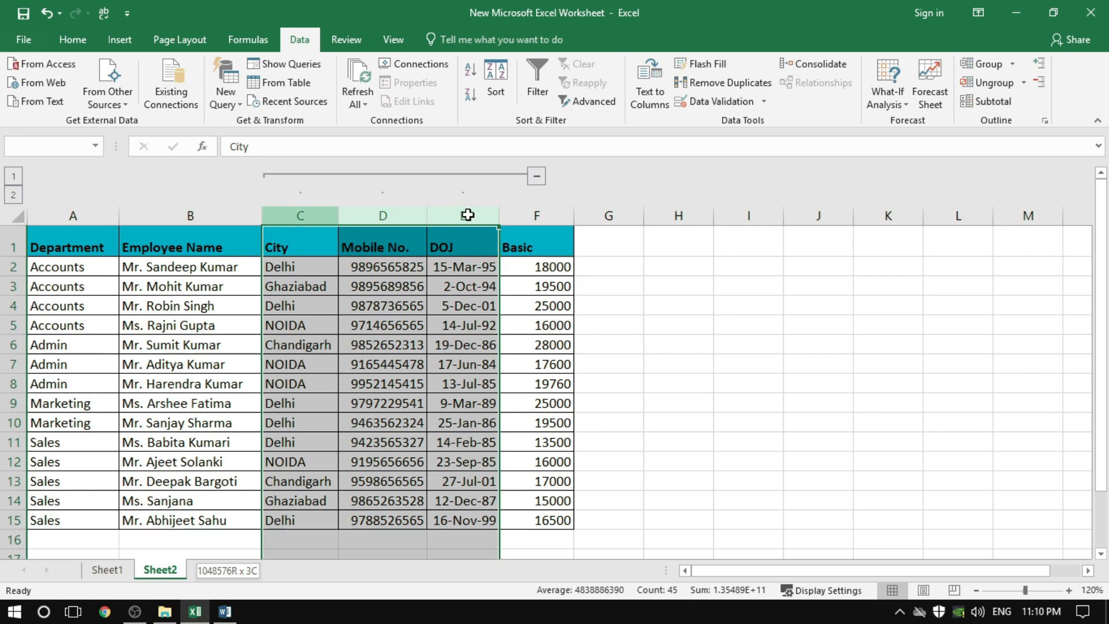
{"action": "left_click", "coordinate": [990, 90]}
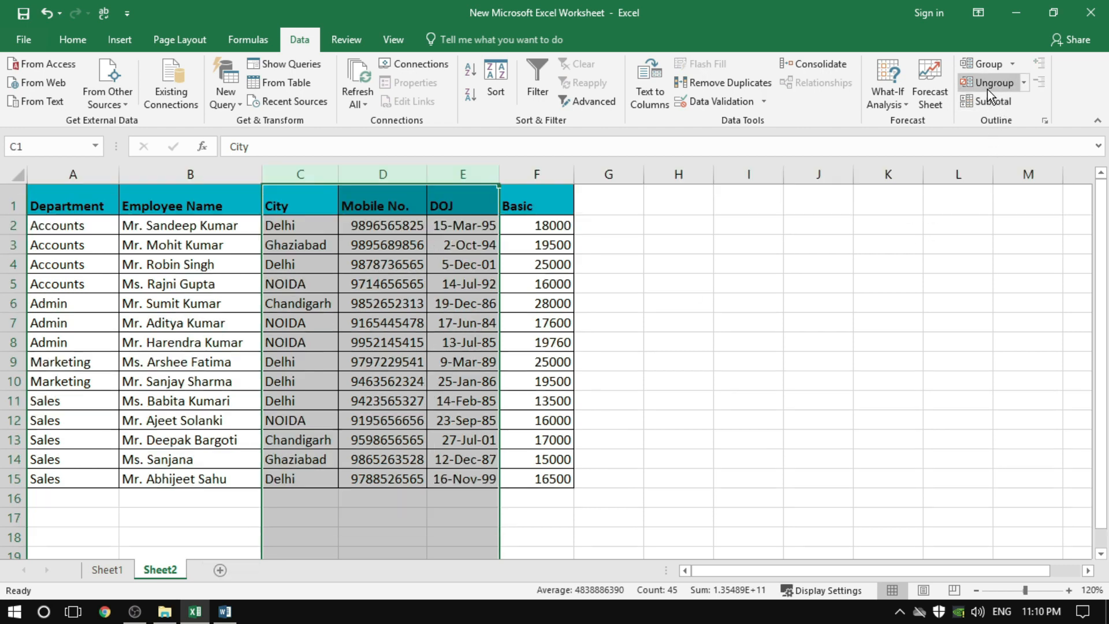
{"action": "left_click", "coordinate": [758, 339]}
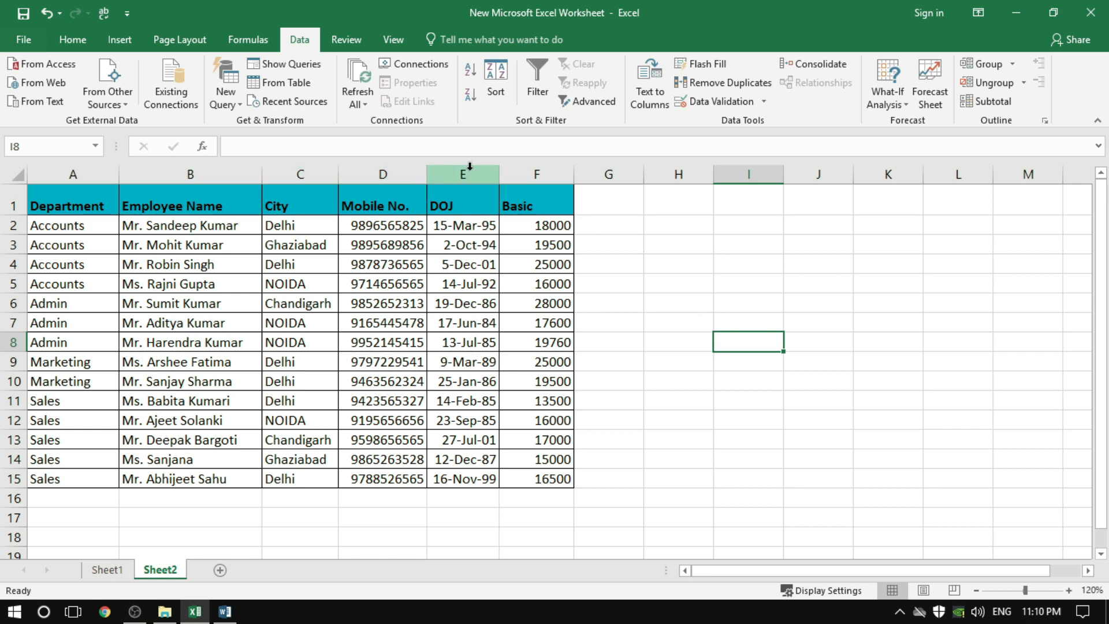
{"action": "left_click", "coordinate": [684, 307]}
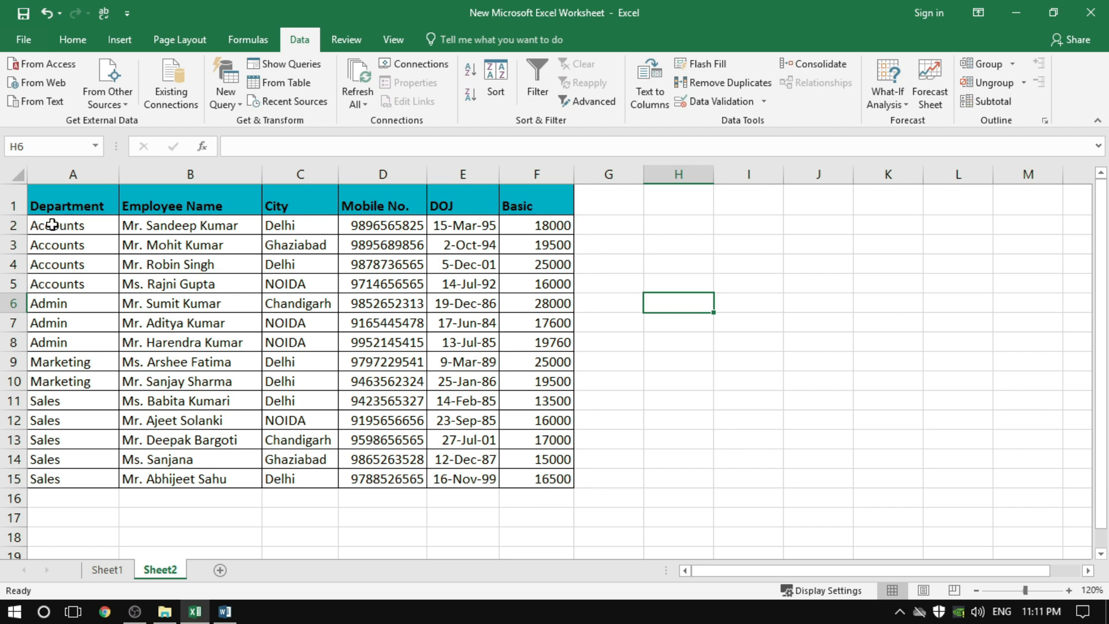
Group the Accounts records in A2:F5 by rows and collapse that group
{"action": "left_click_drag", "start_coordinate": [58, 226], "coordinate": [526, 281]}
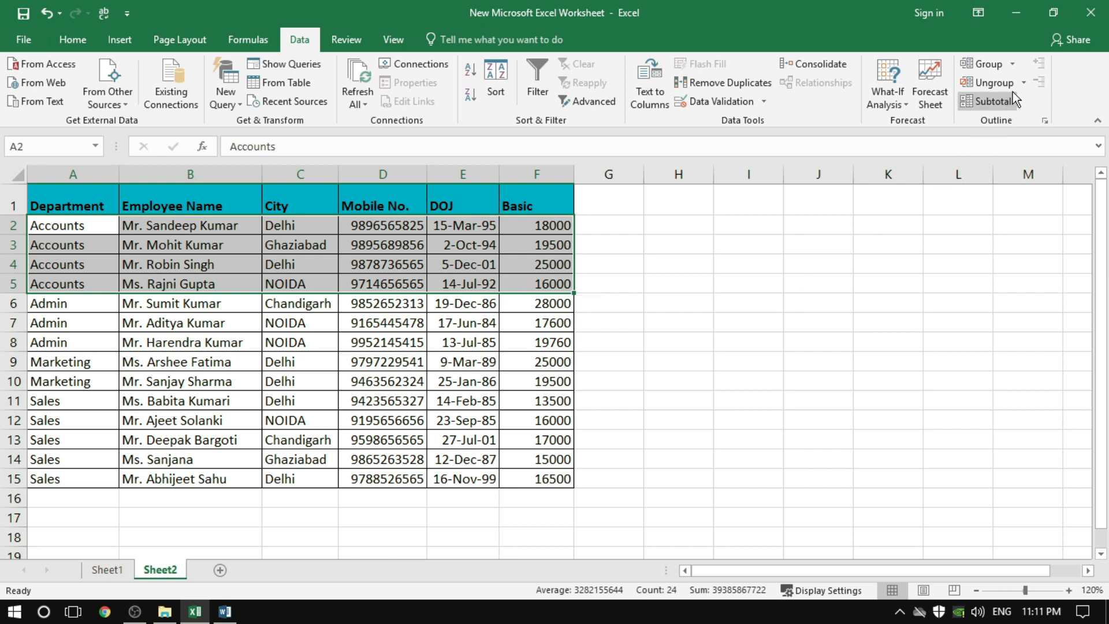
{"action": "left_click", "coordinate": [989, 64]}
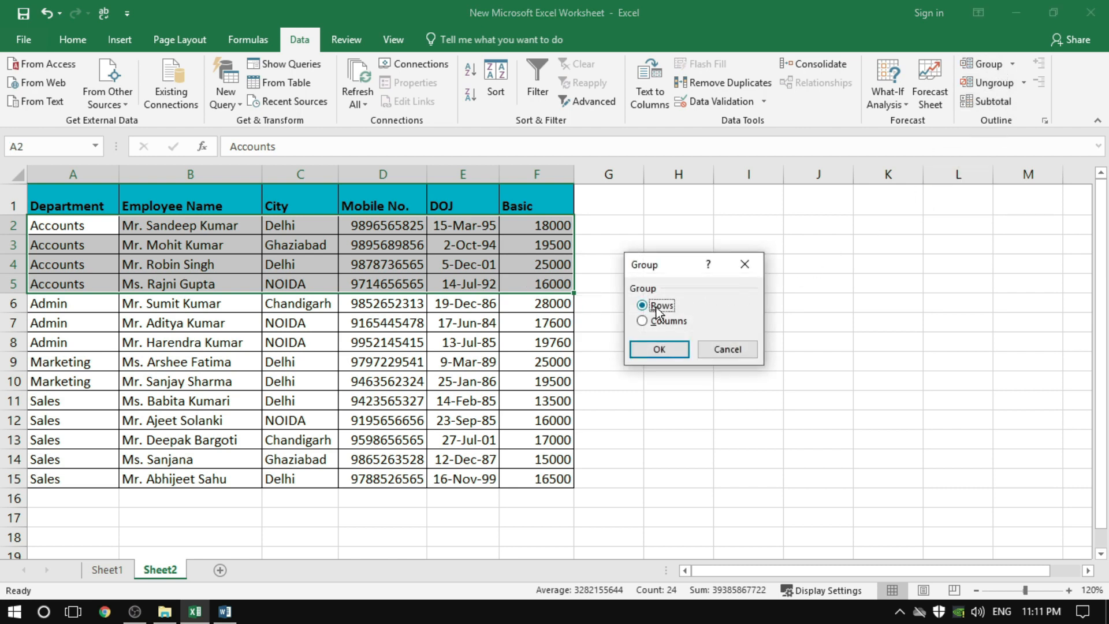
{"action": "left_click", "coordinate": [657, 350]}
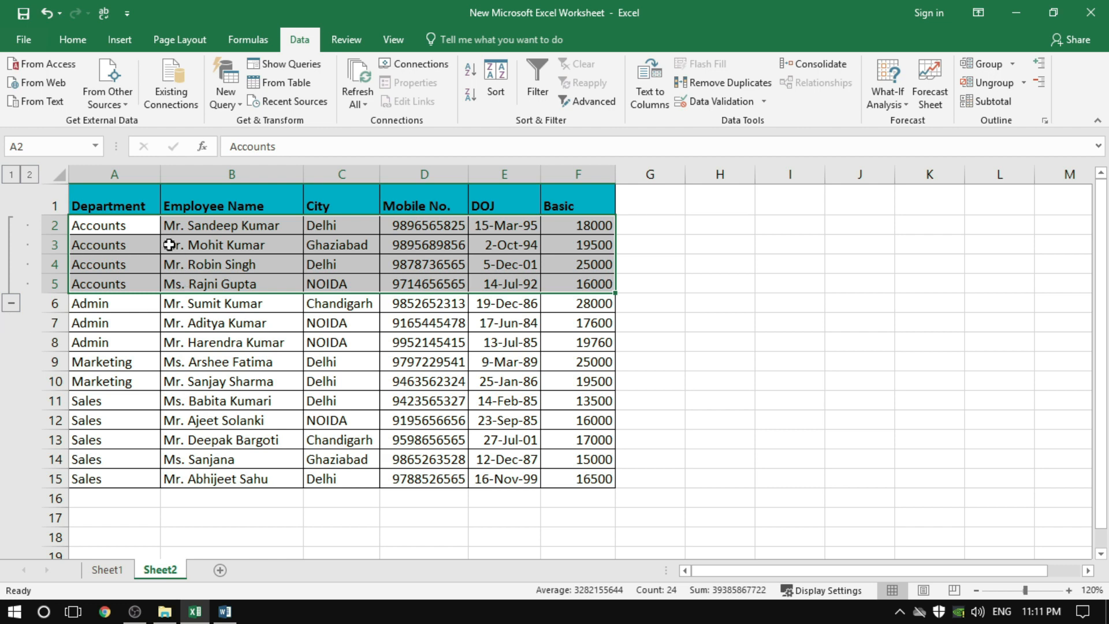
{"action": "left_click", "coordinate": [144, 306]}
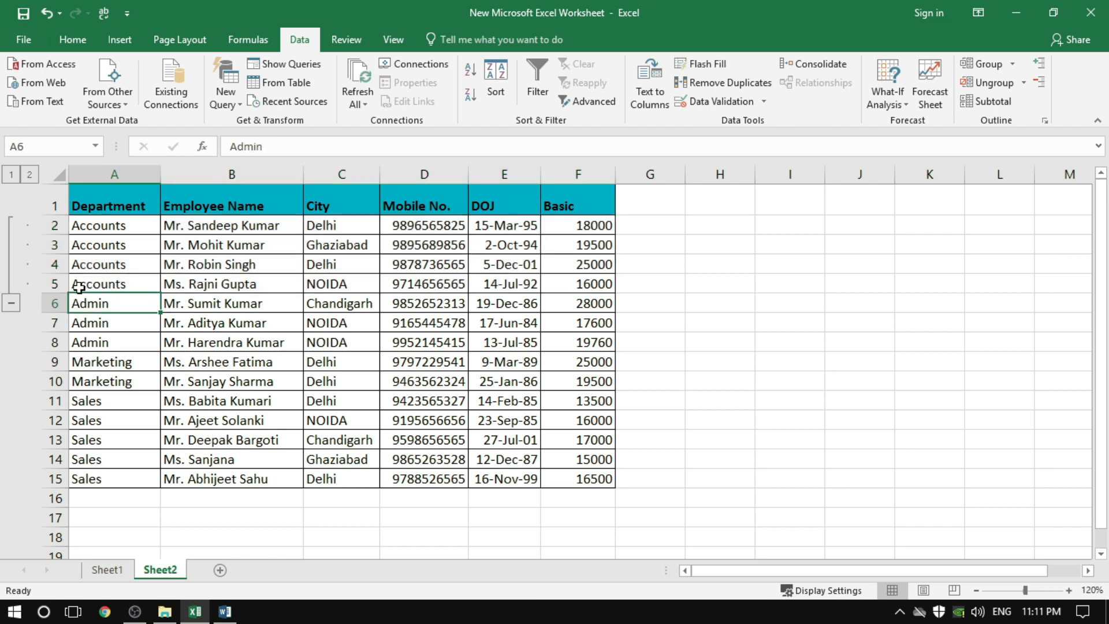
{"action": "left_click", "coordinate": [12, 302]}
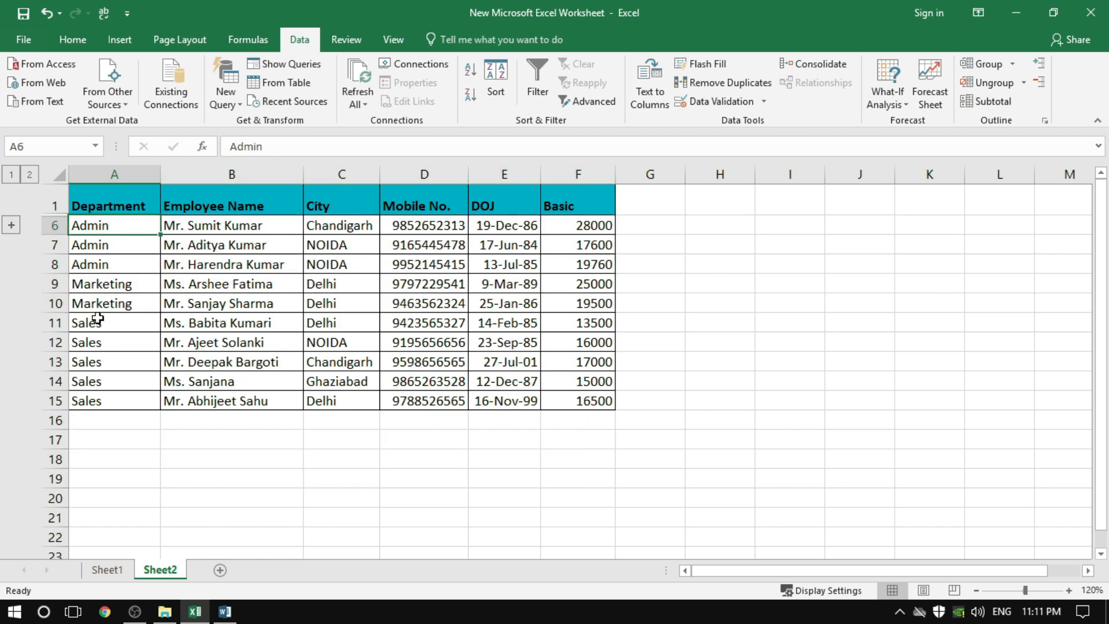
Group the Sales records in A11:F15 by rows, collapse that group, and select an empty cell below the table
{"action": "left_click", "coordinate": [134, 338]}
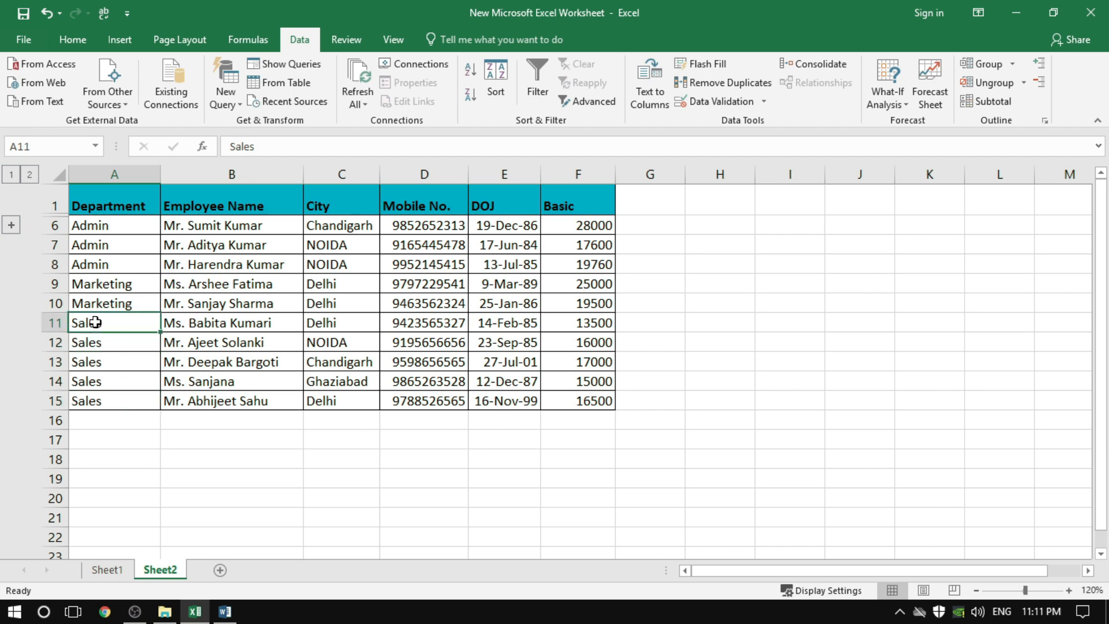
{"action": "left_click_drag", "start_coordinate": [88, 319], "coordinate": [578, 398]}
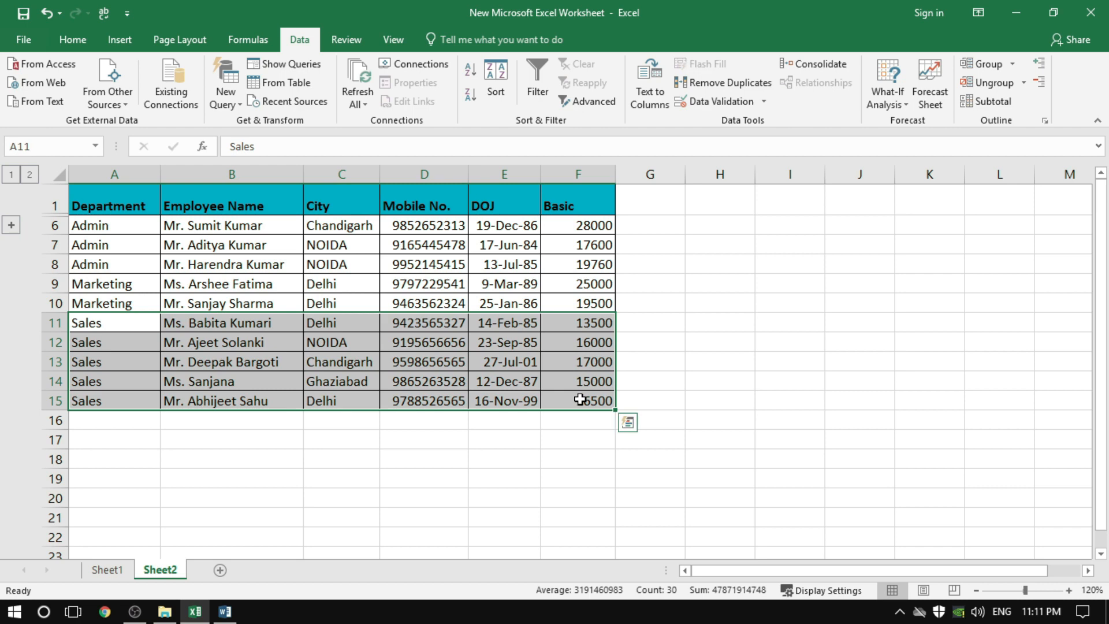
{"action": "left_click", "coordinate": [983, 64]}
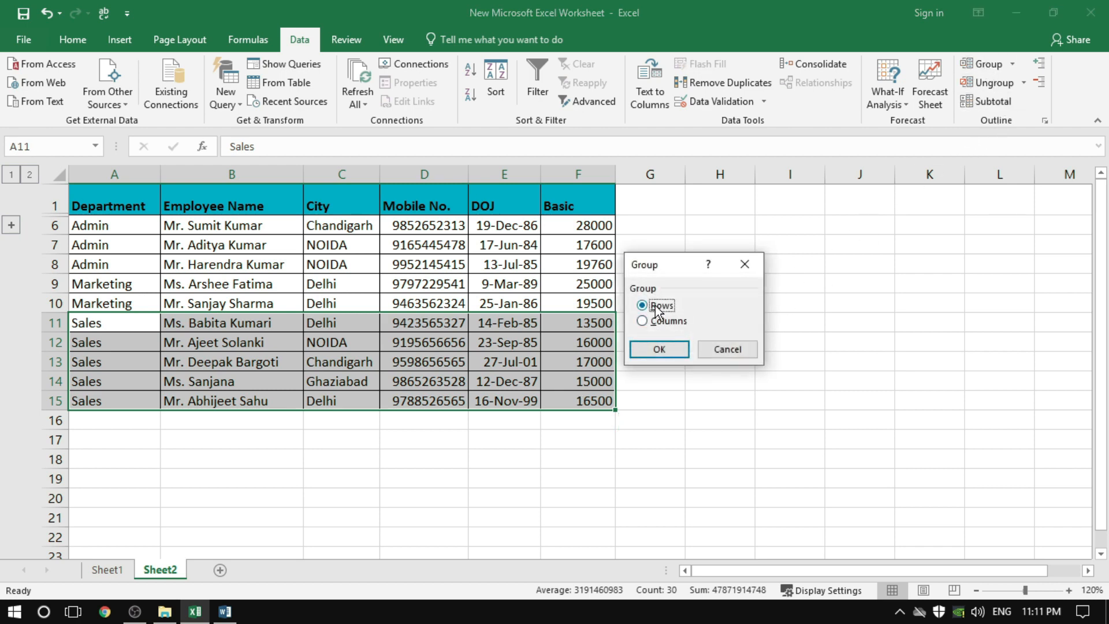
{"action": "left_click", "coordinate": [659, 349]}
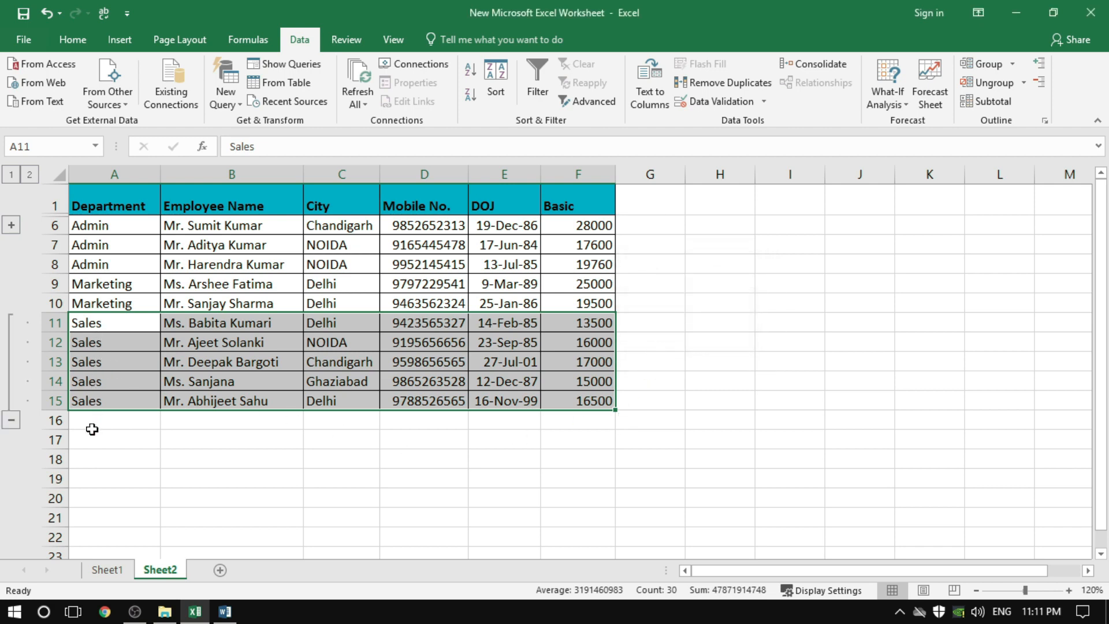
{"action": "left_click", "coordinate": [11, 421]}
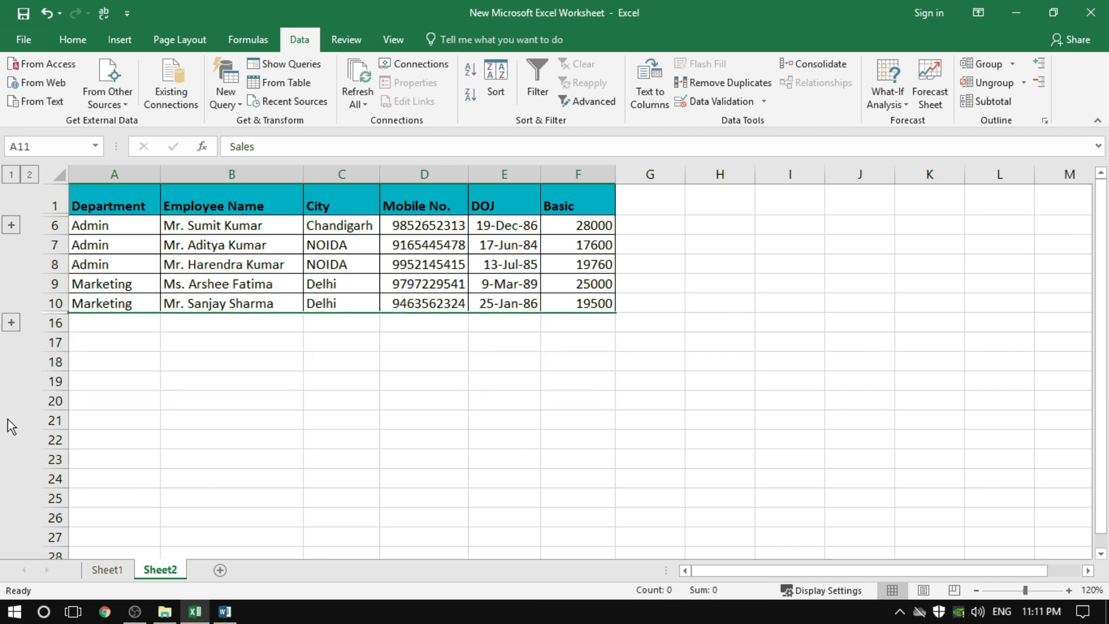
{"action": "left_click", "coordinate": [136, 328]}
{"action": "left_click", "coordinate": [229, 381]}
{"action": "left_click", "coordinate": [480, 396]}
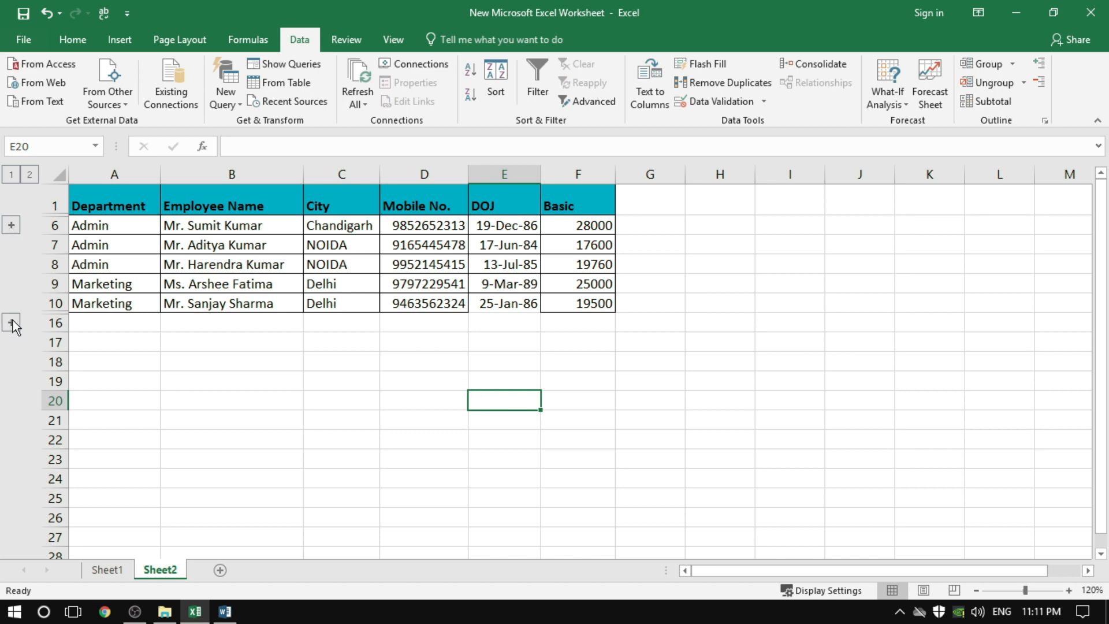
Expand the collapsed Accounts and Sales row groups and select an empty cell beside the table
{"action": "left_click", "coordinate": [11, 224]}
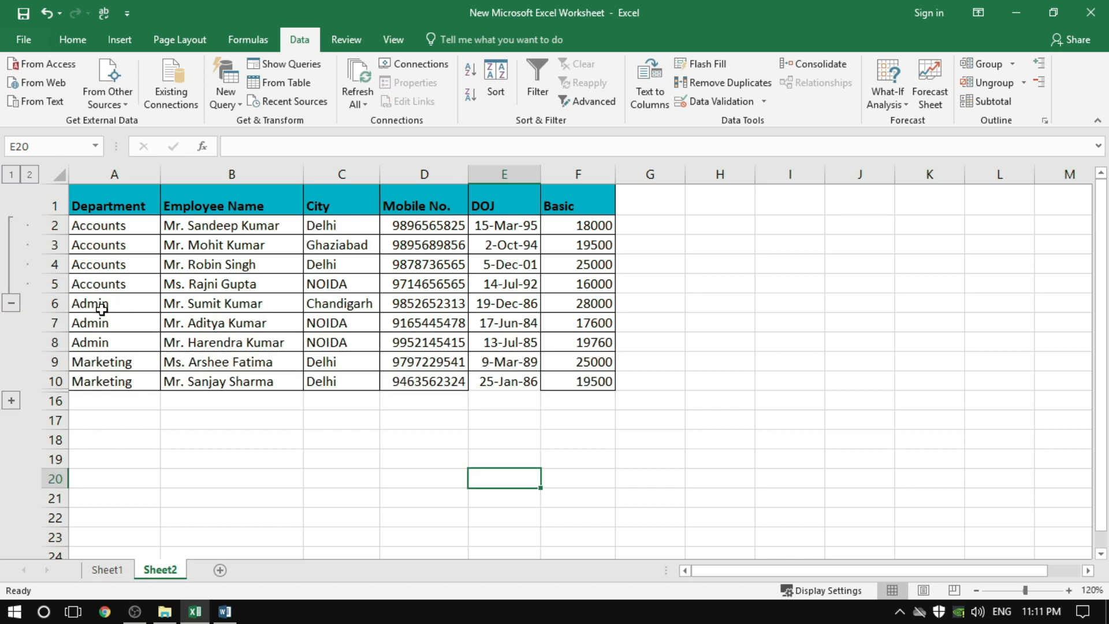
{"action": "left_click", "coordinate": [11, 400]}
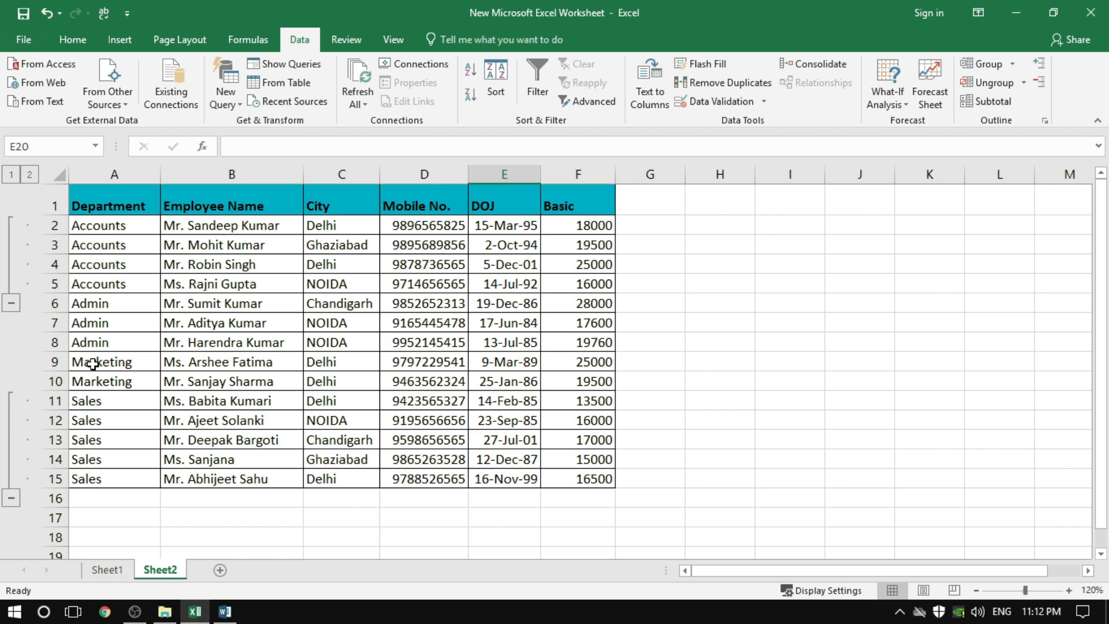
{"action": "left_click", "coordinate": [734, 364]}
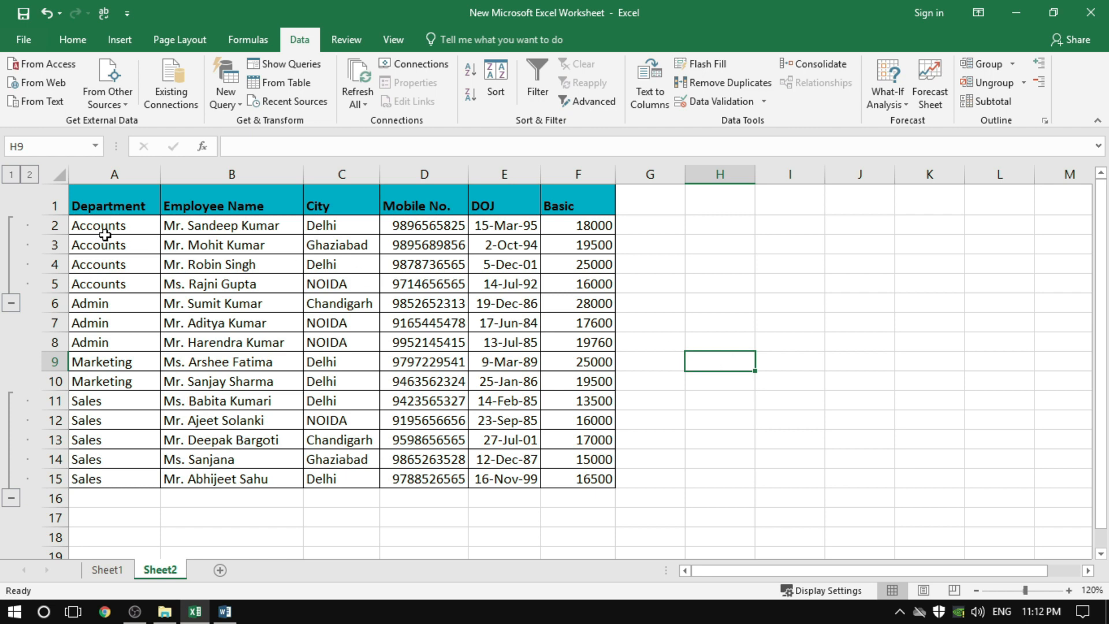
Select the Accounts records in A2:F5, ungroup them by rows, and clear the selection
{"action": "left_click_drag", "start_coordinate": [106, 225], "coordinate": [568, 279]}
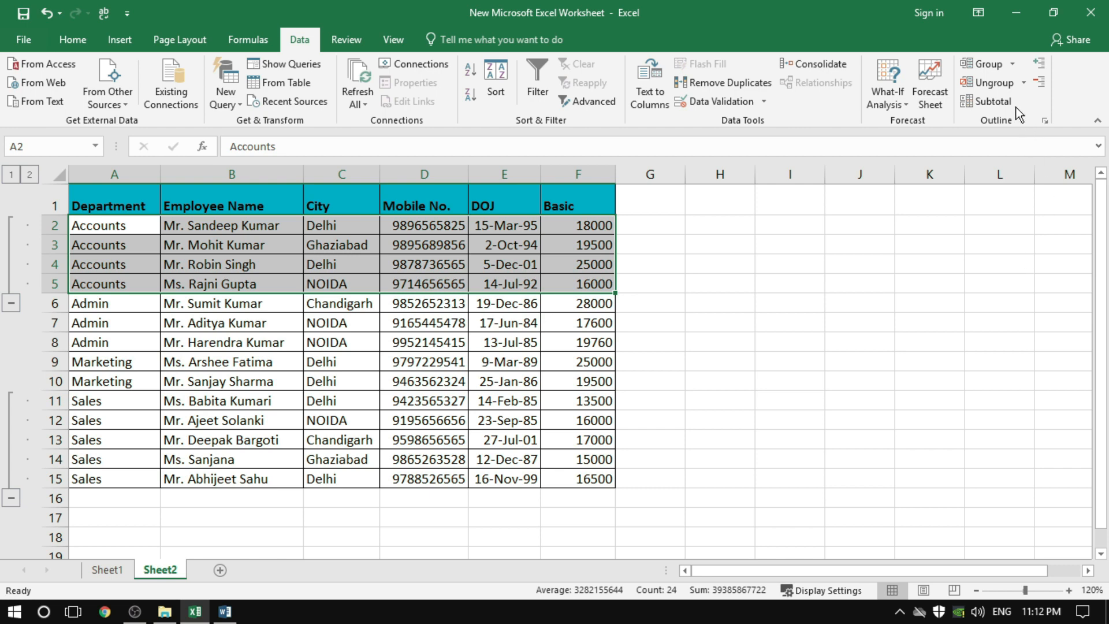
{"action": "left_click", "coordinate": [1001, 87]}
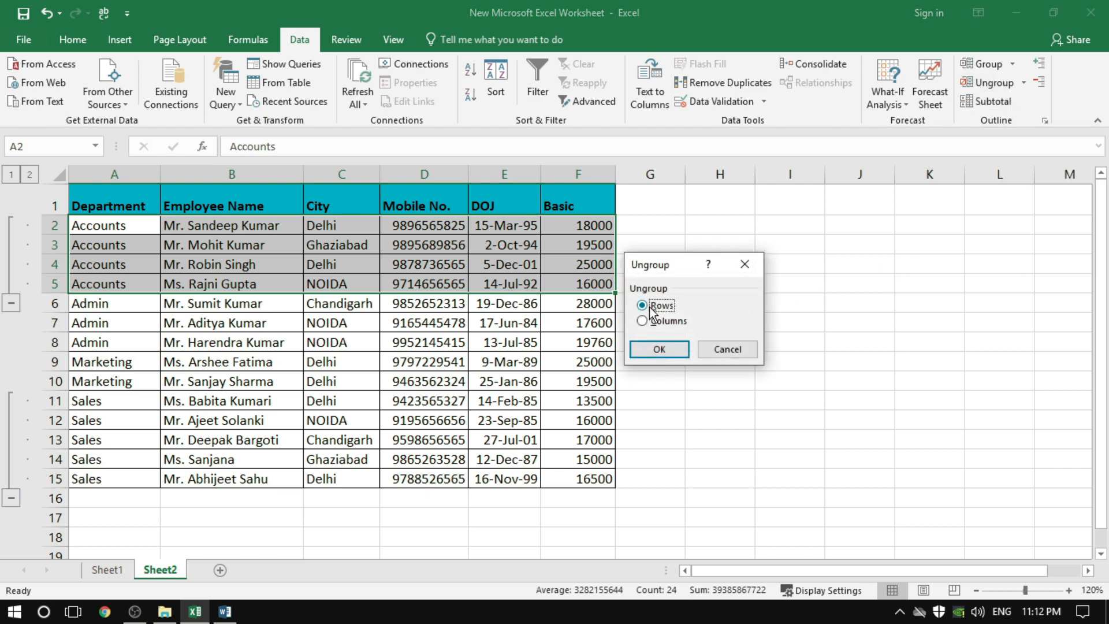
{"action": "left_click", "coordinate": [661, 350]}
{"action": "left_click", "coordinate": [176, 284]}
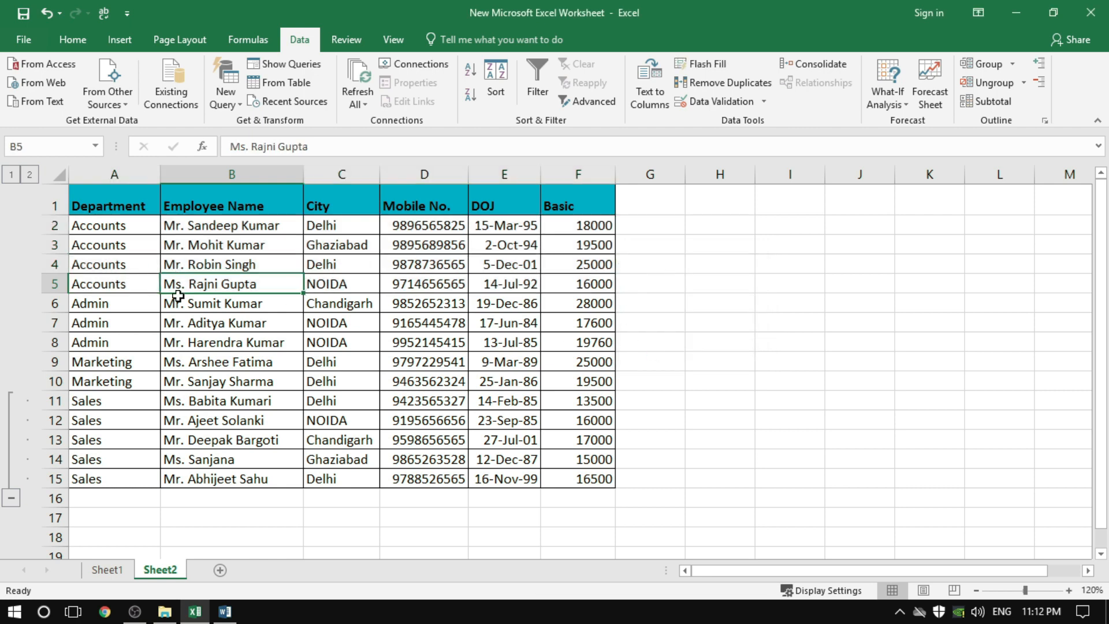
{"action": "left_click", "coordinate": [187, 324]}
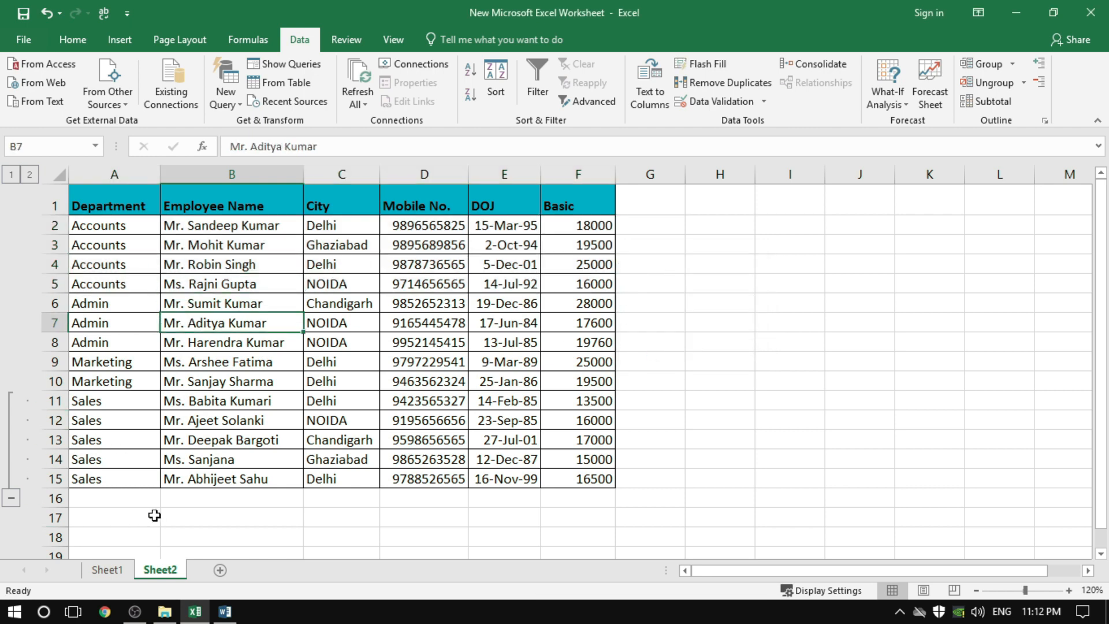
Select the entire Sales rows 11 to 15, ungroup them, and clear the row selection
{"action": "left_click", "coordinate": [139, 518]}
{"action": "left_click", "coordinate": [58, 402]}
{"action": "left_click_drag", "start_coordinate": [58, 403], "coordinate": [56, 481]}
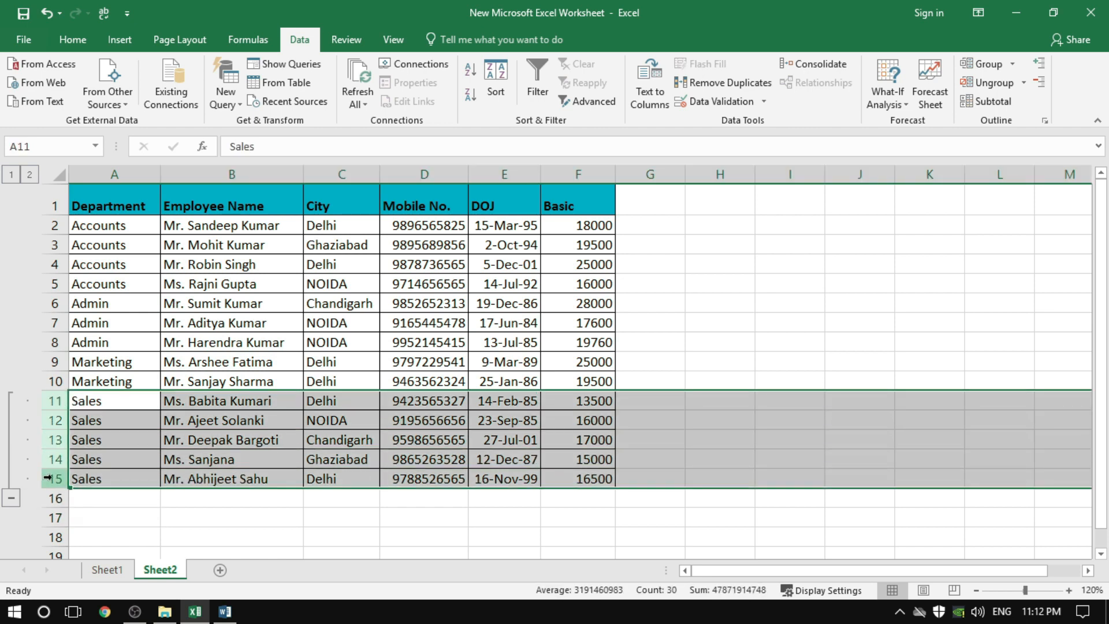
{"action": "left_click", "coordinate": [1009, 85]}
{"action": "left_click", "coordinate": [677, 439]}
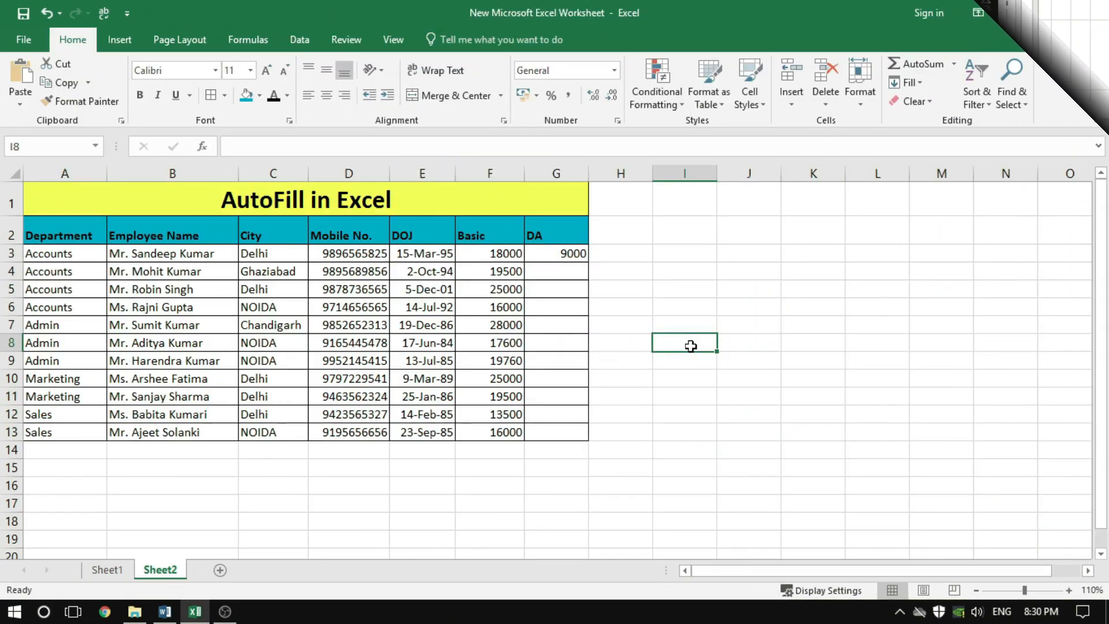
Fill the DA formula from G3 down through G13 as a column series of type AutoFill, and deselect the range
{"action": "left_click", "coordinate": [549, 253]}
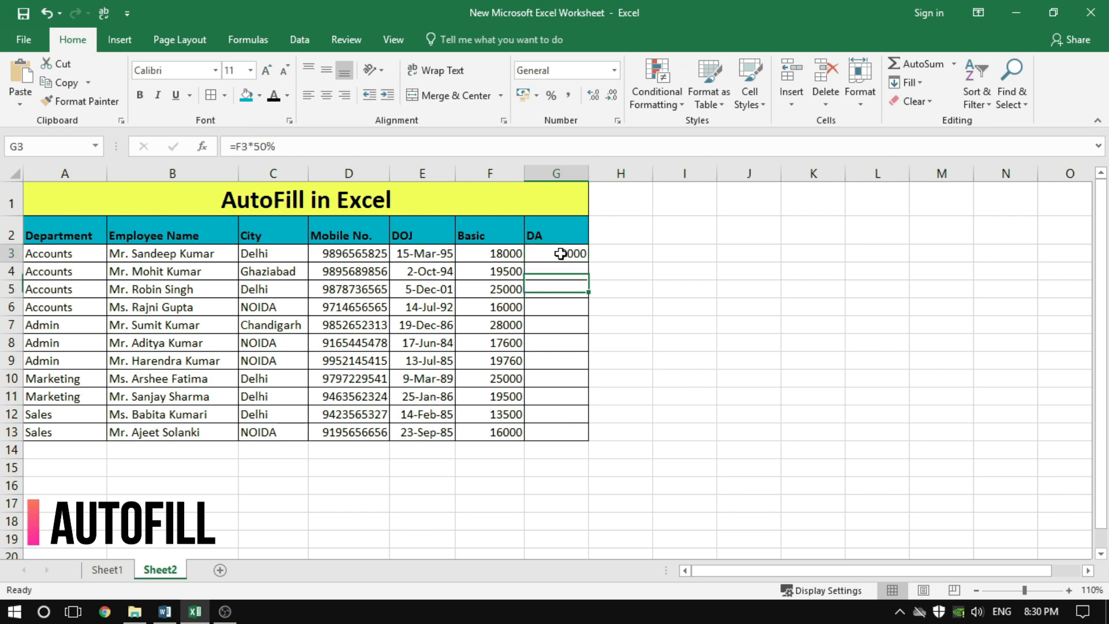
{"action": "left_click_drag", "start_coordinate": [569, 252], "coordinate": [569, 434]}
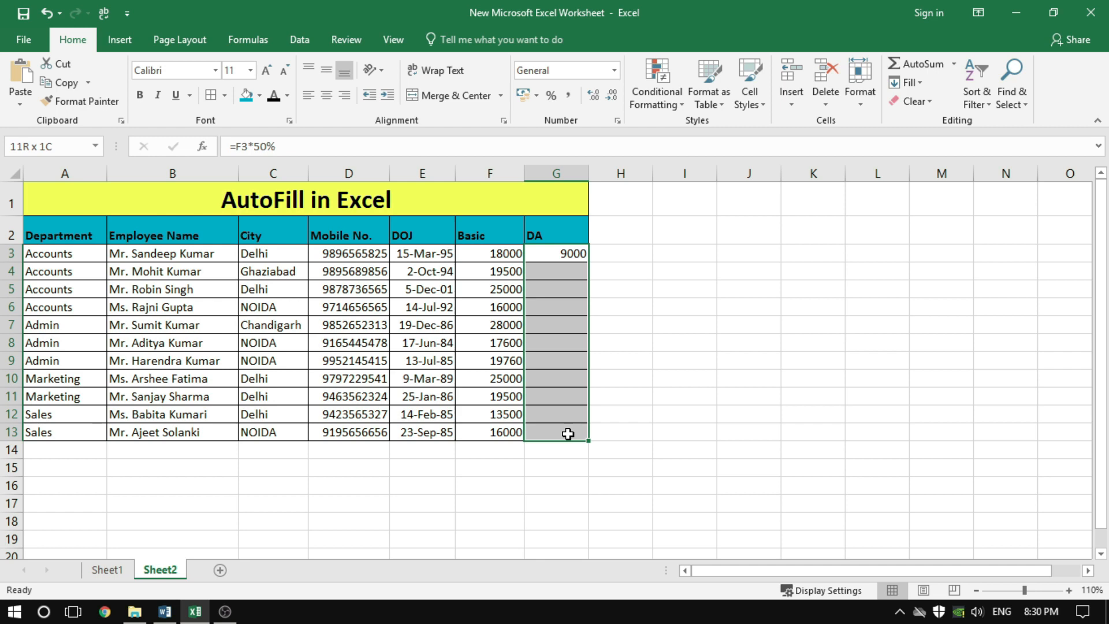
{"action": "left_click_drag", "start_coordinate": [568, 434], "coordinate": [569, 434]}
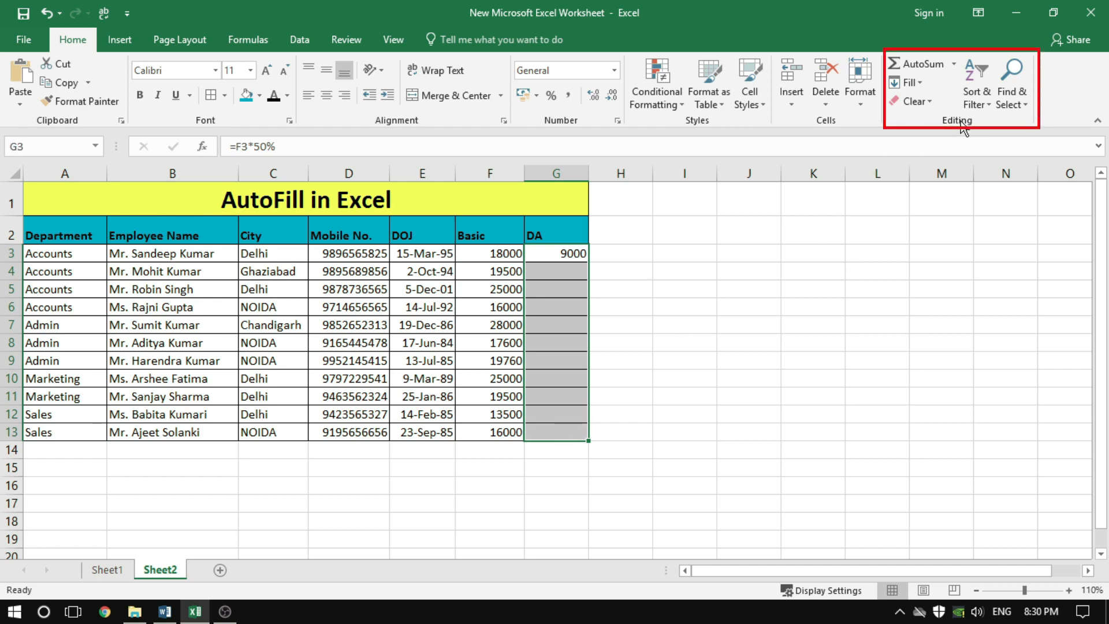
{"action": "left_click", "coordinate": [908, 84]}
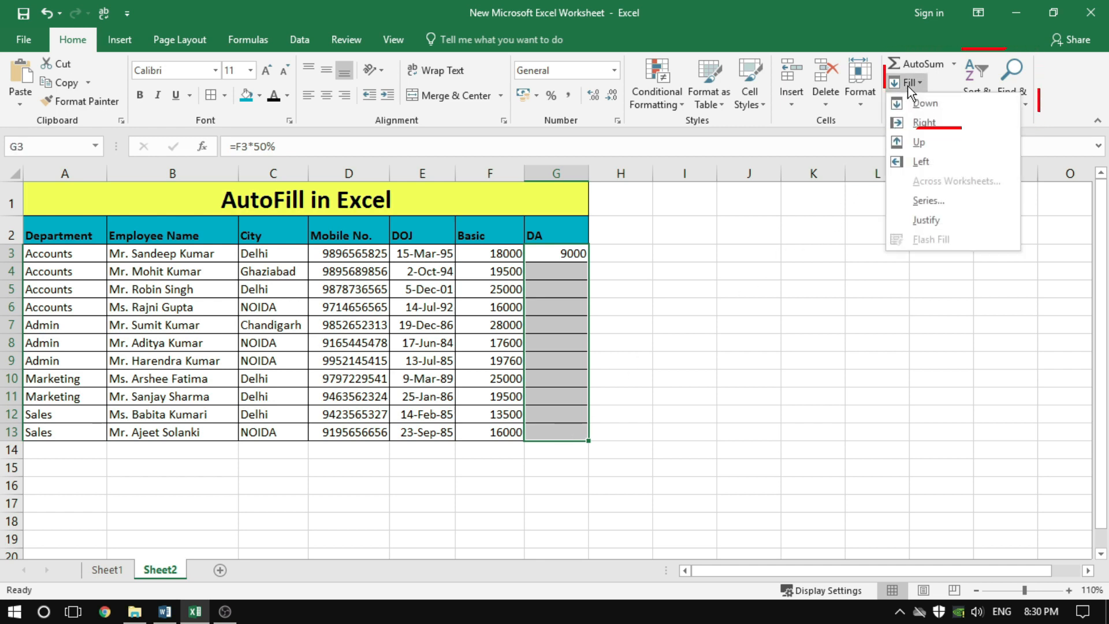
{"action": "left_click", "coordinate": [928, 201]}
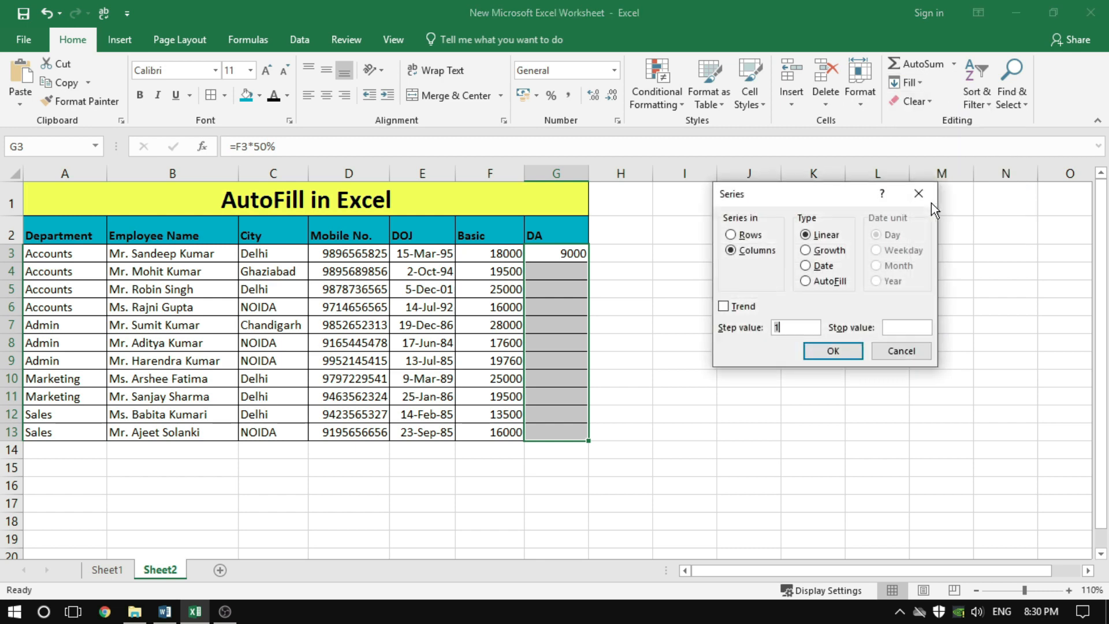
{"action": "left_click", "coordinate": [806, 282]}
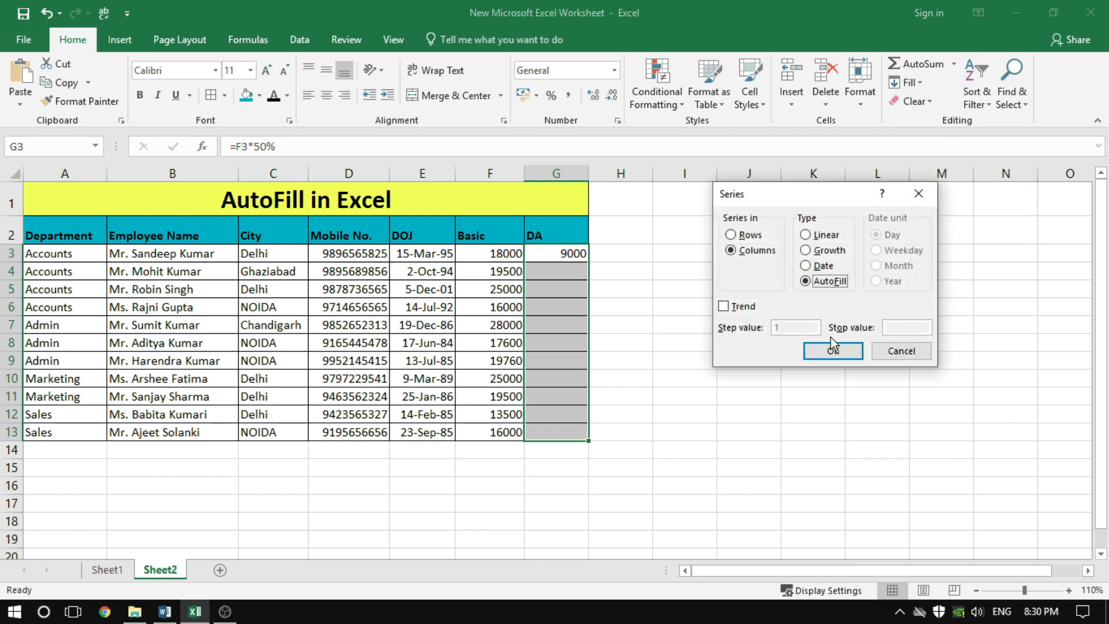
{"action": "left_click", "coordinate": [833, 352]}
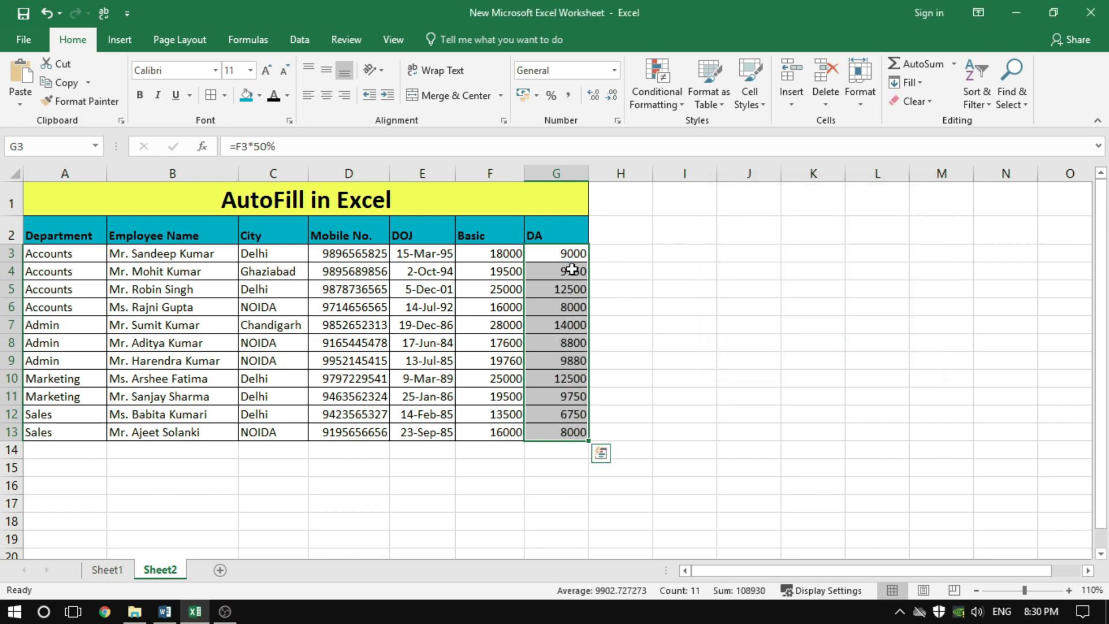
{"action": "left_click", "coordinate": [640, 343]}
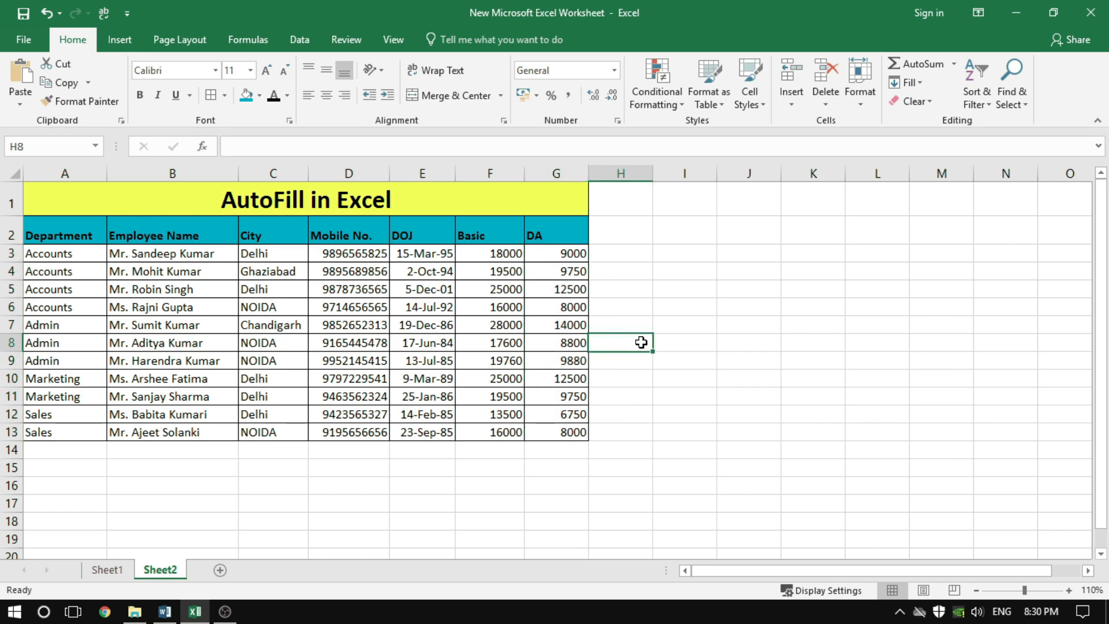
Clear the DA values in G4:G13 and extend the G3 formula down through G13 with the fill handle
{"action": "left_click_drag", "start_coordinate": [557, 271], "coordinate": [568, 431]}
{"action": "key", "text": "Delete"}
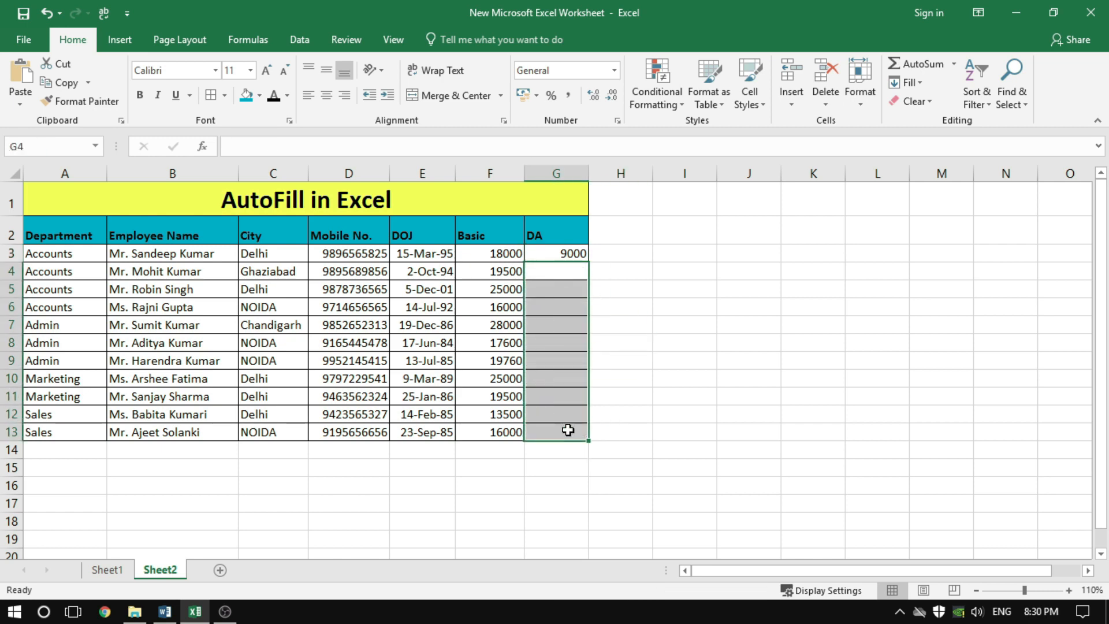
{"action": "left_click", "coordinate": [563, 254]}
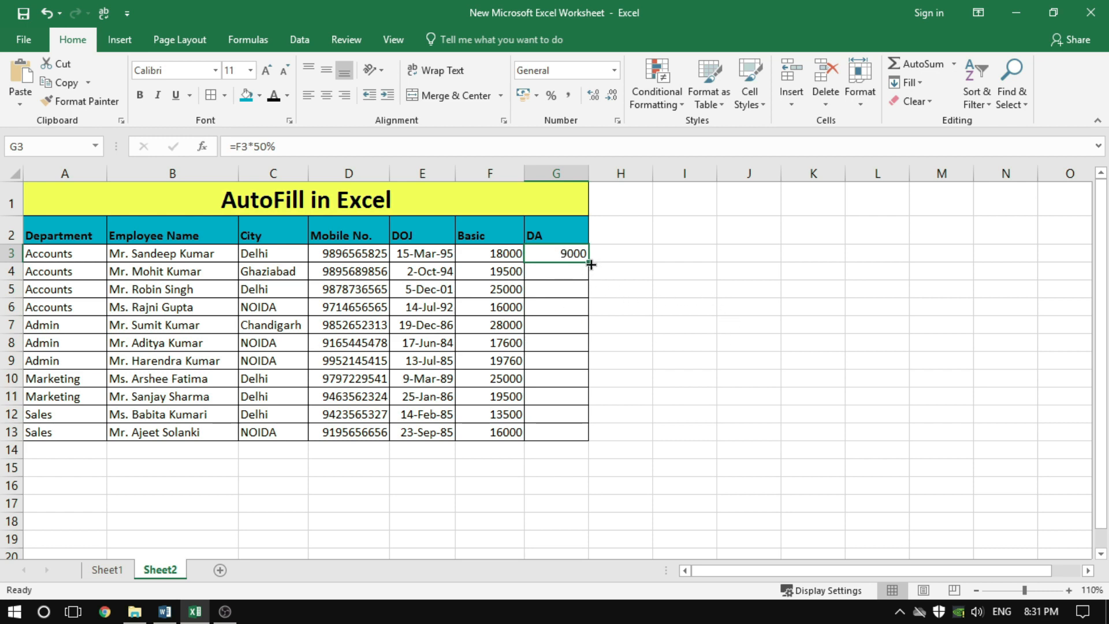
{"action": "left_click_drag", "start_coordinate": [590, 264], "coordinate": [585, 440]}
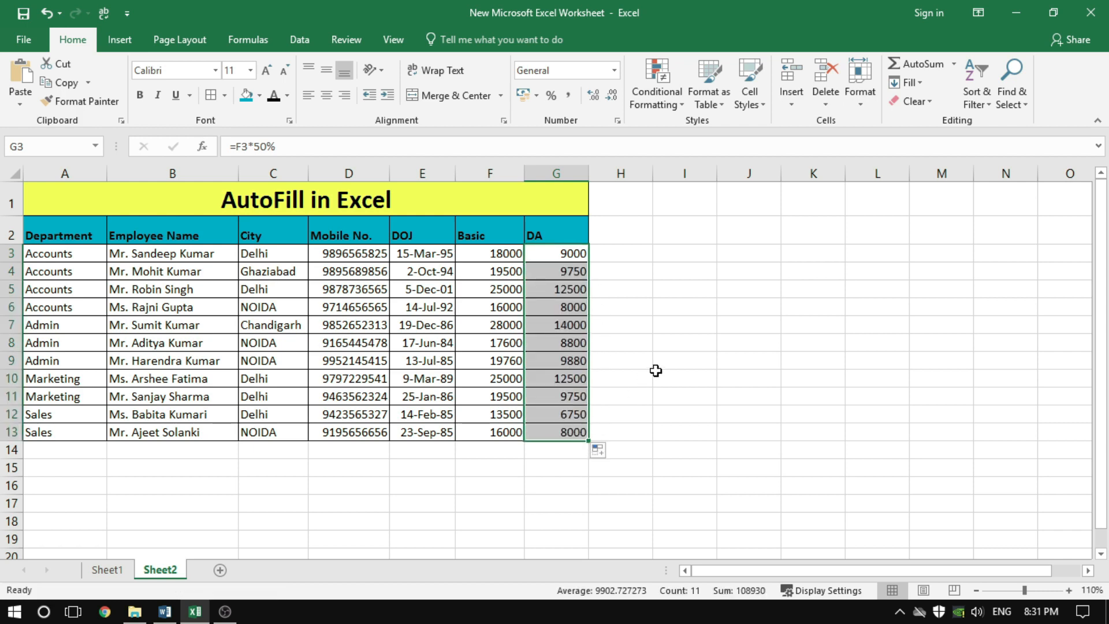
Undo the last DA fill, extend the G3 formula down to G13 again, and select an empty cell beside the table
{"action": "key", "text": "ctrl+z"}
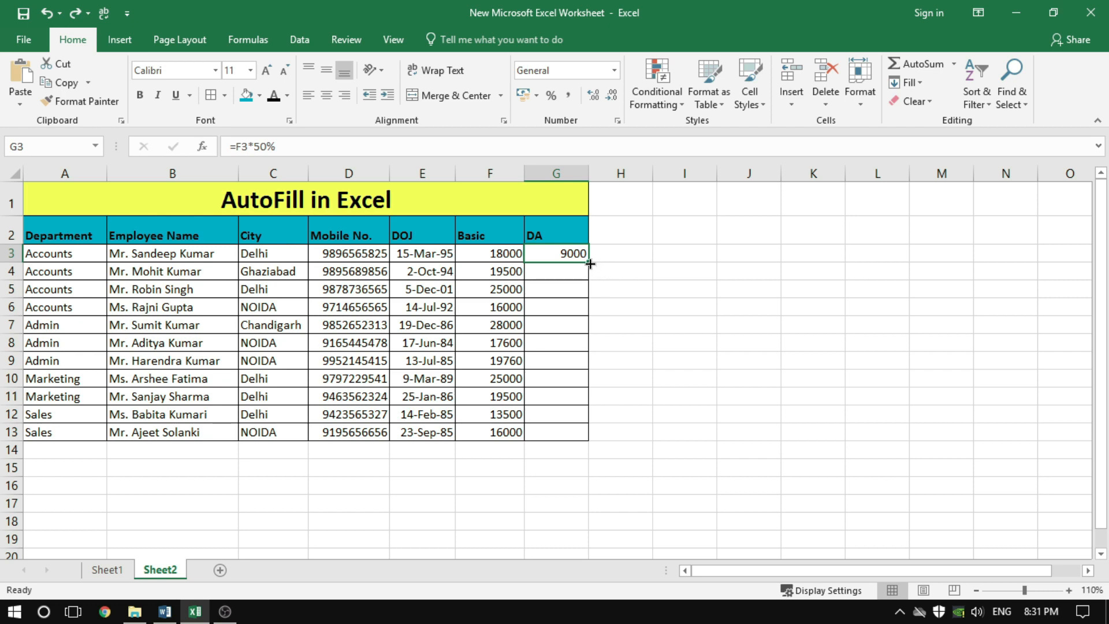
{"action": "left_click_drag", "start_coordinate": [590, 264], "coordinate": [597, 448]}
{"action": "left_click", "coordinate": [656, 354]}
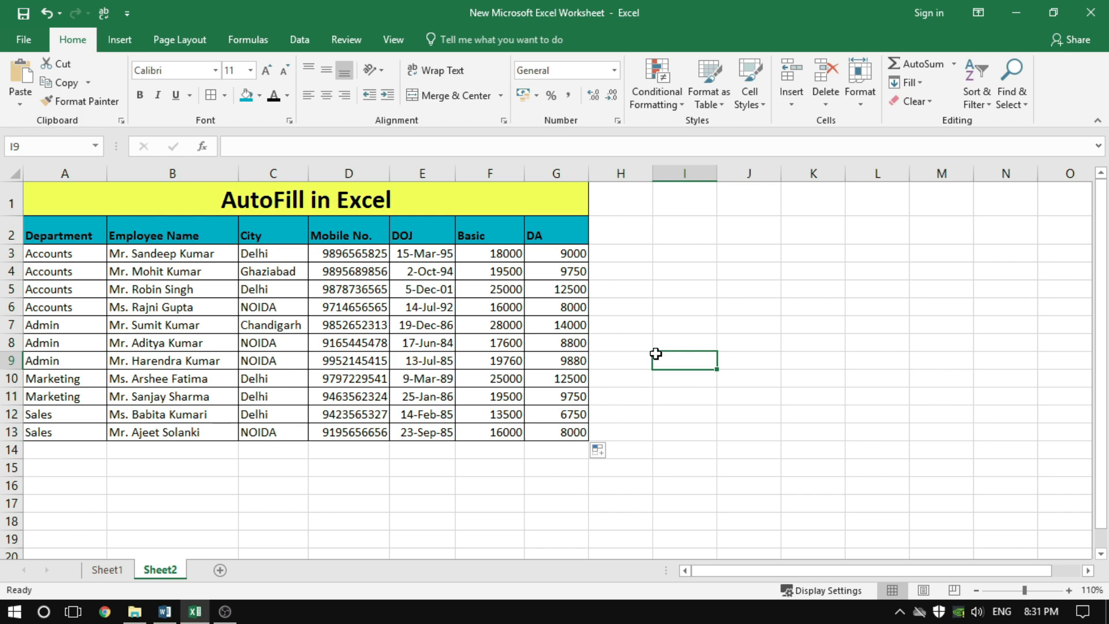
Clear the DA values in G4:G13 and have the G3 formula filled automatically down to the table's last row
{"action": "left_click_drag", "start_coordinate": [574, 271], "coordinate": [587, 448]}
{"action": "key", "text": "Delete"}
{"action": "left_click", "coordinate": [719, 360]}
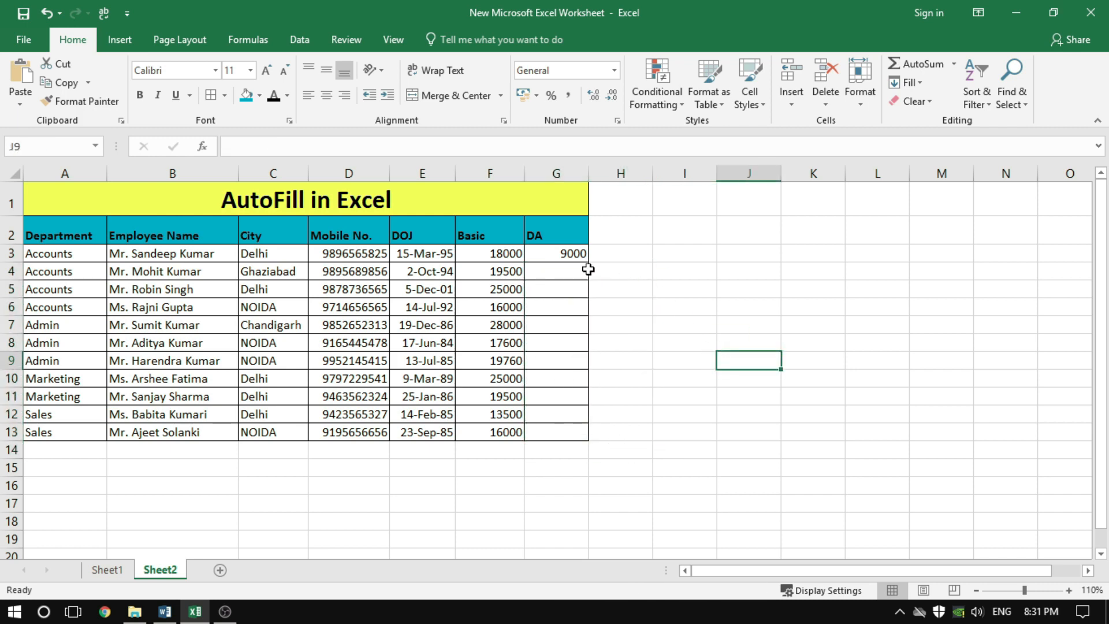
{"action": "left_click", "coordinate": [572, 255]}
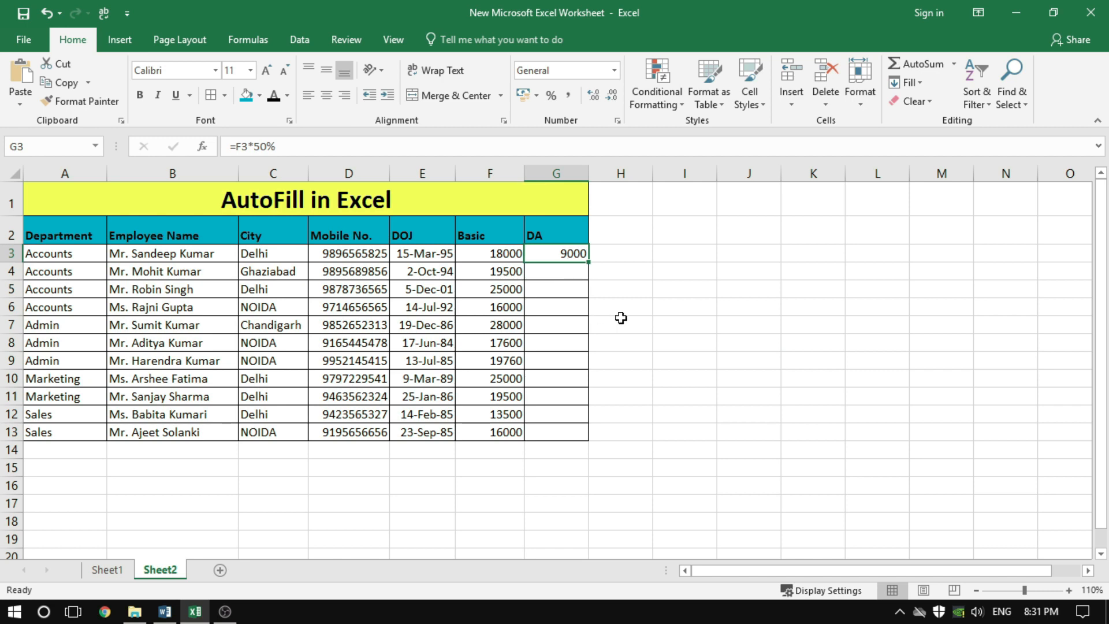
{"action": "double_click", "coordinate": [588, 263]}
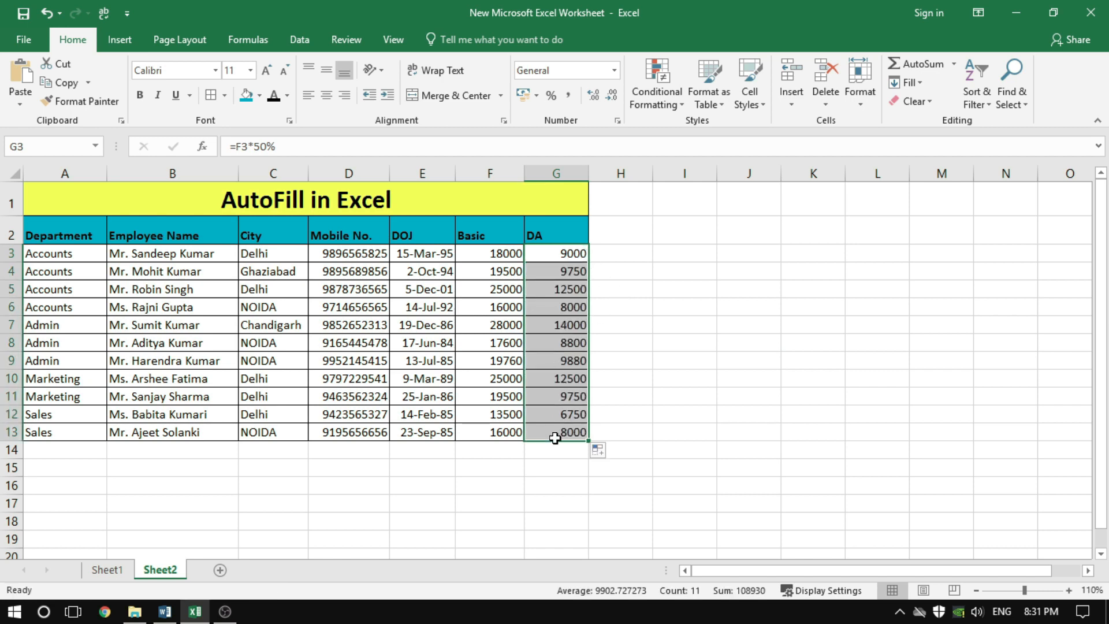
{"action": "left_click", "coordinate": [656, 342]}
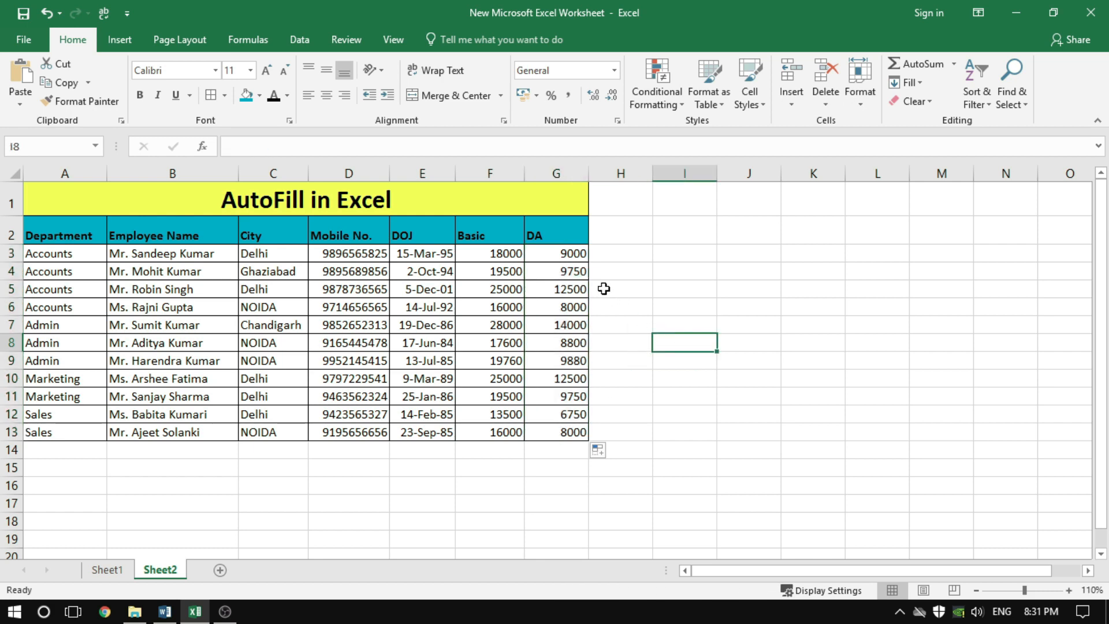
Clear the DA values in G4:G13 and copy the G3 formula through G13 with the Fill Down command
{"action": "left_click_drag", "start_coordinate": [572, 270], "coordinate": [589, 435]}
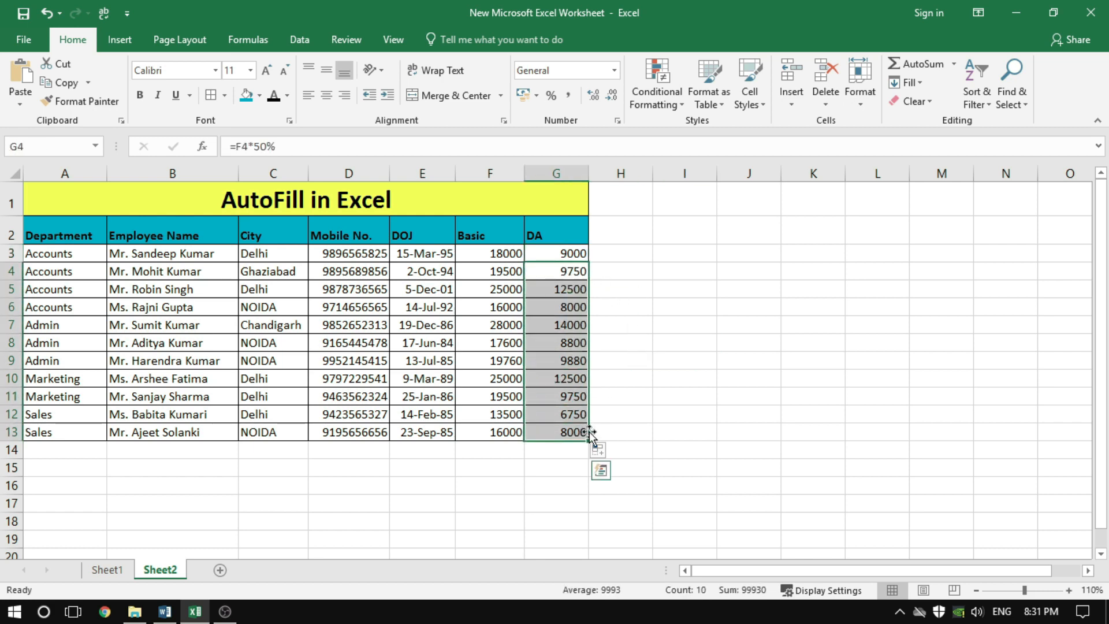
{"action": "key", "text": "Delete"}
{"action": "left_click", "coordinate": [664, 347]}
{"action": "left_click_drag", "start_coordinate": [569, 252], "coordinate": [561, 432]}
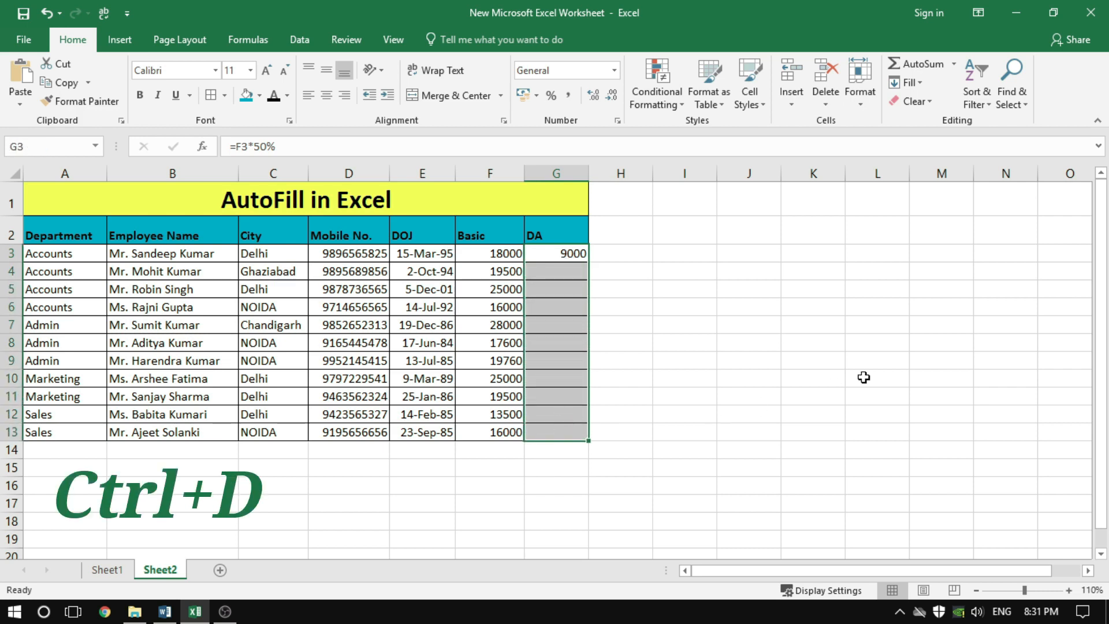
{"action": "key", "text": "ctrl+d"}
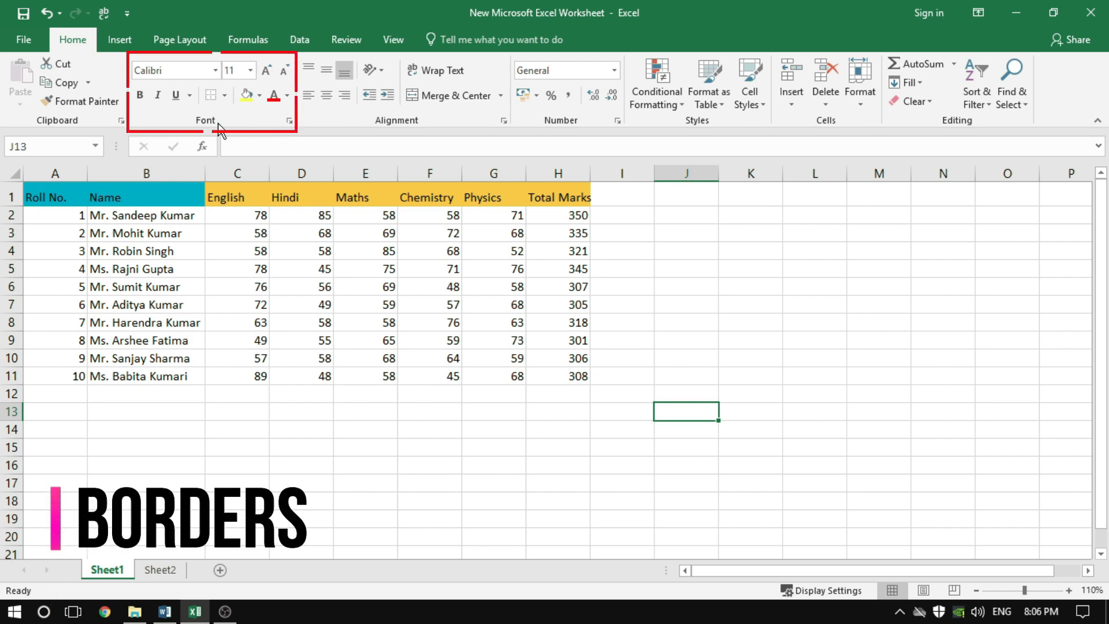
Apply All Borders to the empty range J7:L10 on Sheet1 and deselect it
{"action": "left_click", "coordinate": [223, 95]}
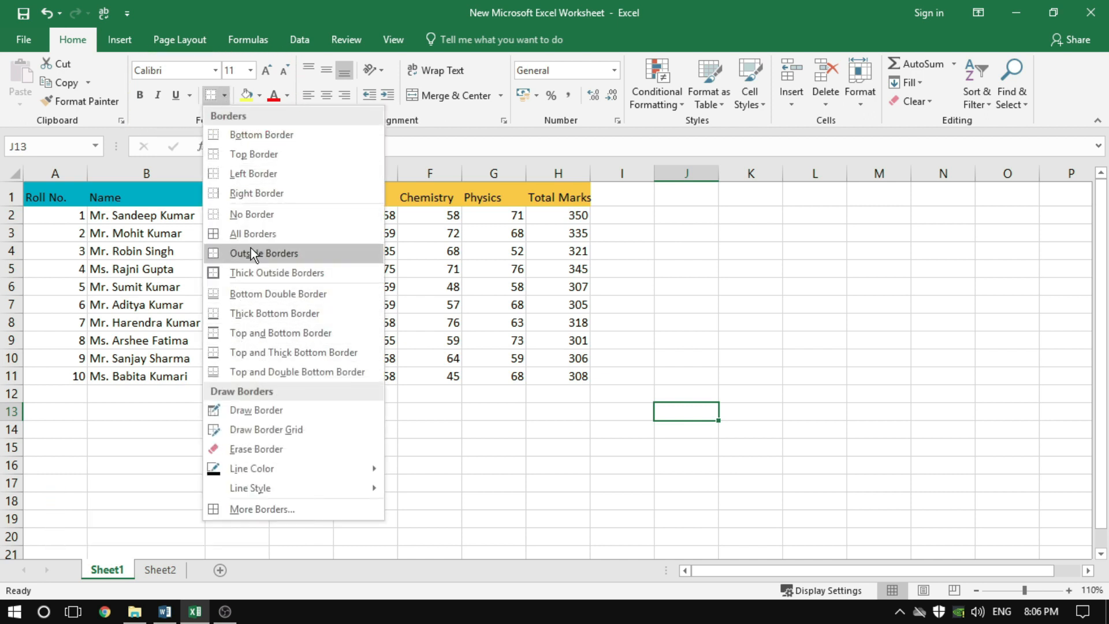
{"action": "left_click", "coordinate": [775, 364]}
{"action": "left_click_drag", "start_coordinate": [687, 306], "coordinate": [808, 360]}
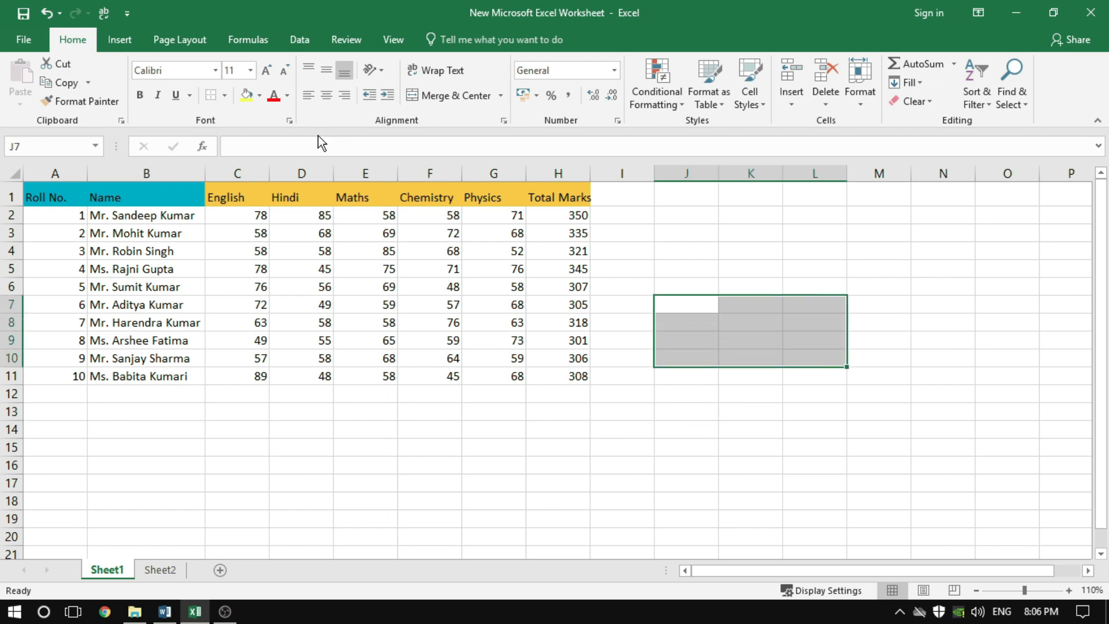
{"action": "left_click", "coordinate": [227, 102]}
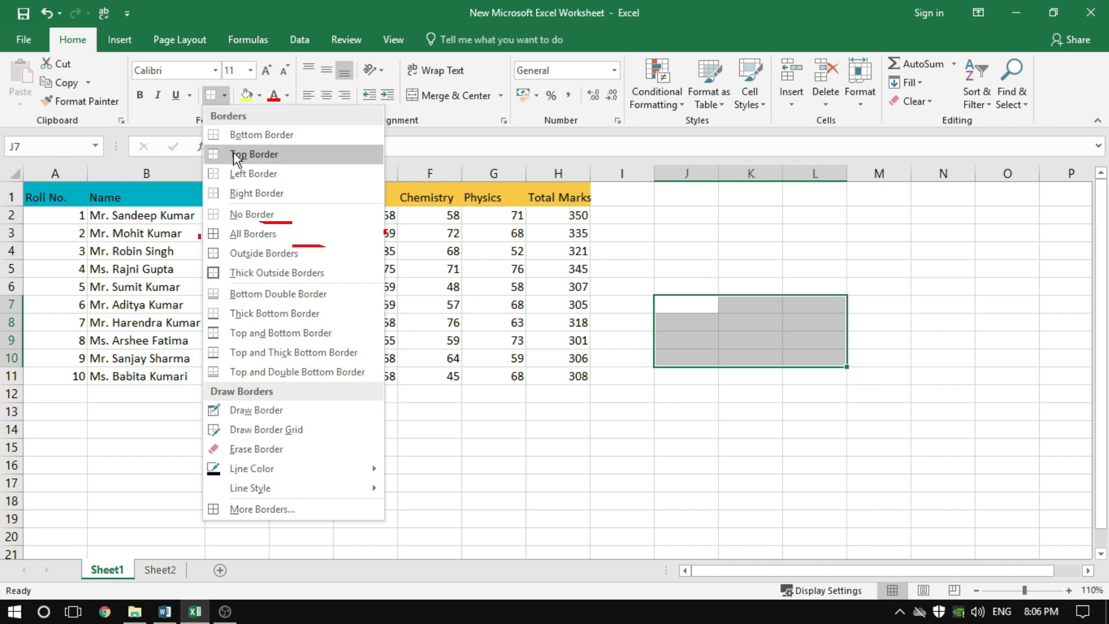
{"action": "left_click", "coordinate": [248, 237]}
{"action": "left_click", "coordinate": [926, 429]}
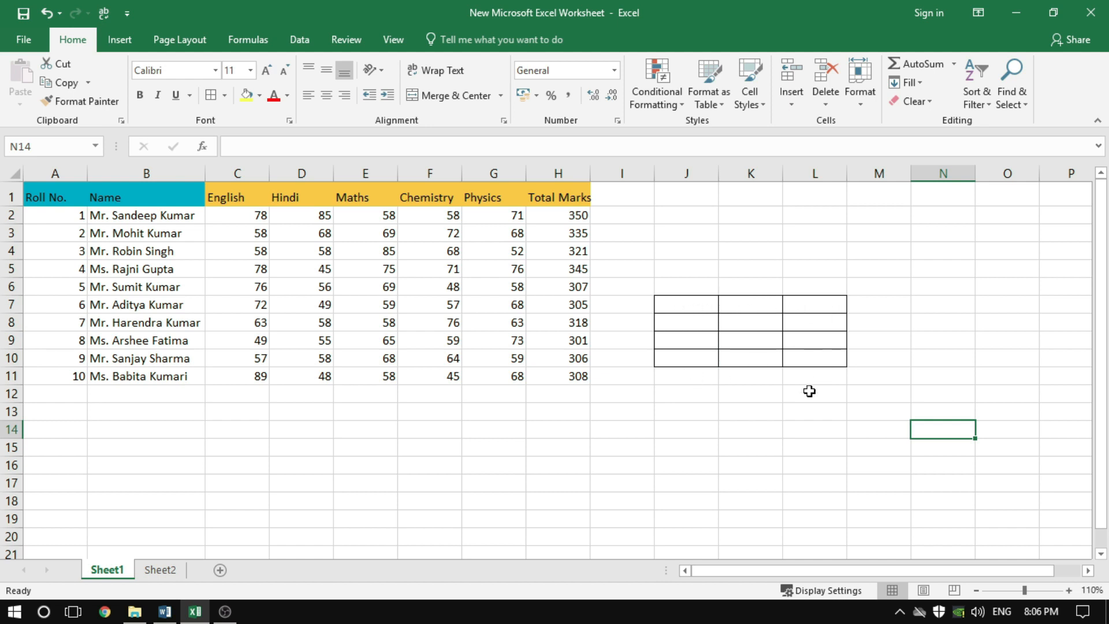
Apply Outside Borders to the empty range J13:L16 and deselect it
{"action": "left_click_drag", "start_coordinate": [681, 410], "coordinate": [823, 468]}
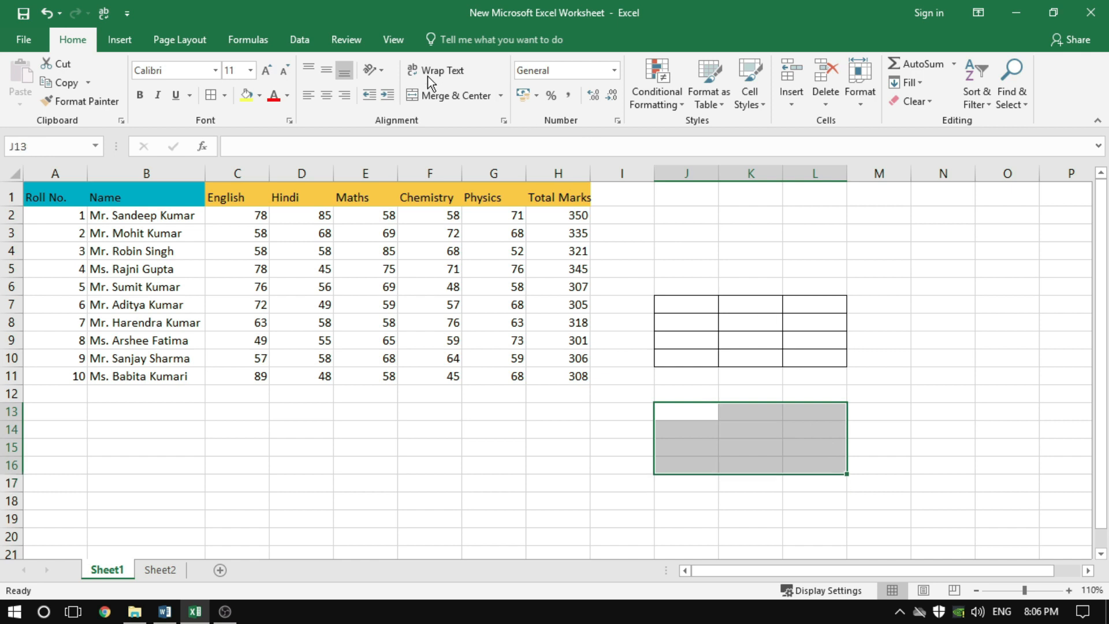
{"action": "left_click", "coordinate": [226, 99]}
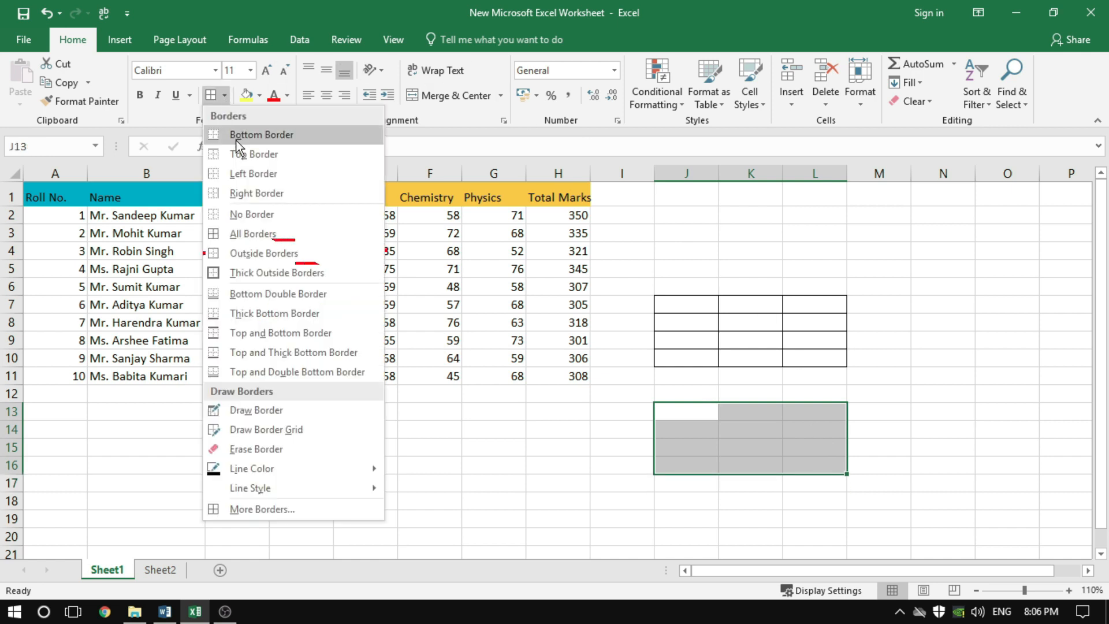
{"action": "left_click", "coordinate": [261, 253]}
{"action": "left_click", "coordinate": [895, 483]}
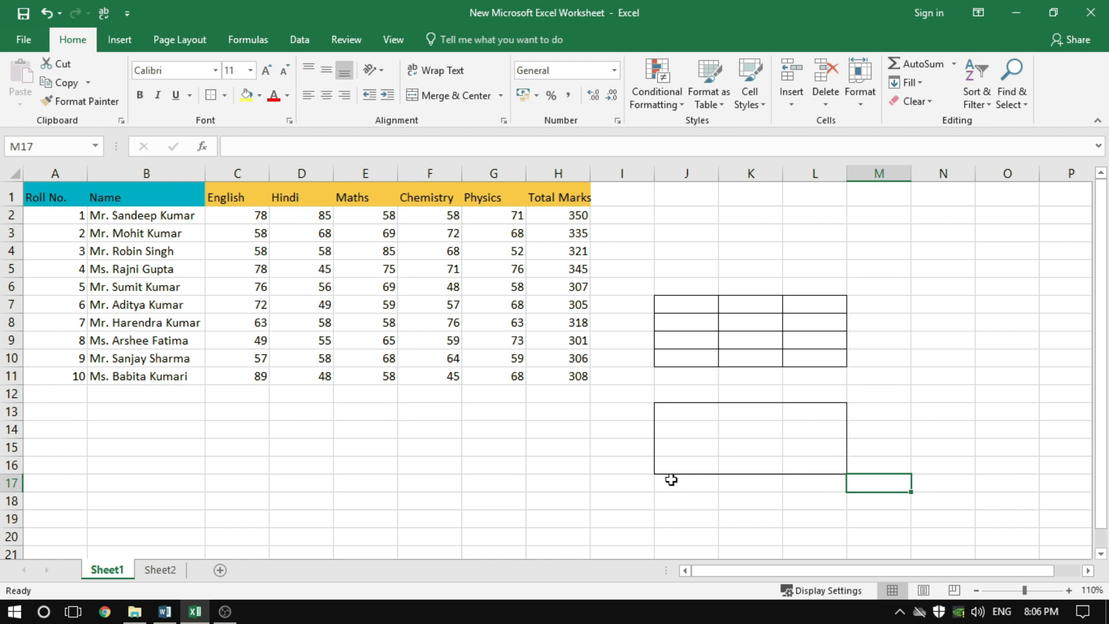
Apply Thick Outside Borders to the empty range E13:G16 and select an empty cell below it
{"action": "left_click_drag", "start_coordinate": [375, 413], "coordinate": [518, 466]}
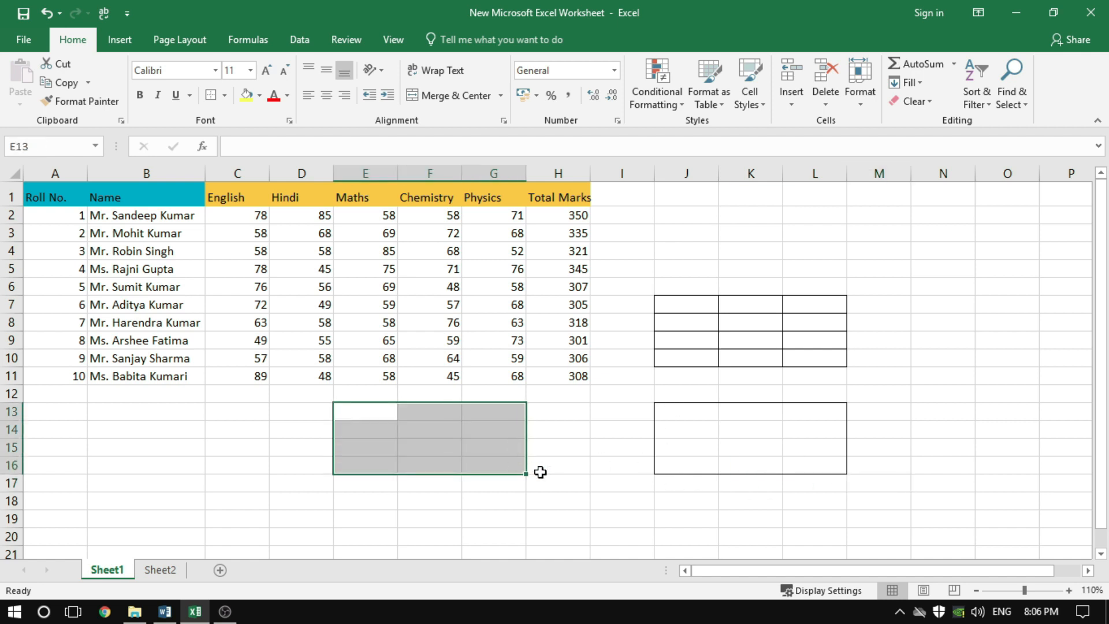
{"action": "left_click", "coordinate": [223, 97]}
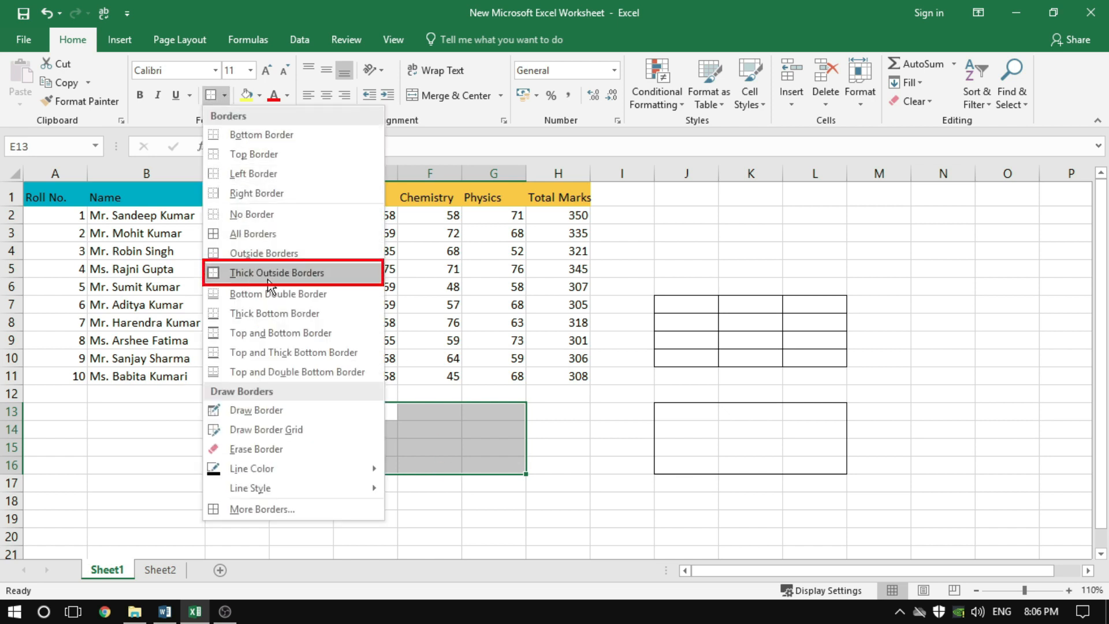
{"action": "left_click", "coordinate": [268, 279]}
{"action": "left_click", "coordinate": [300, 460]}
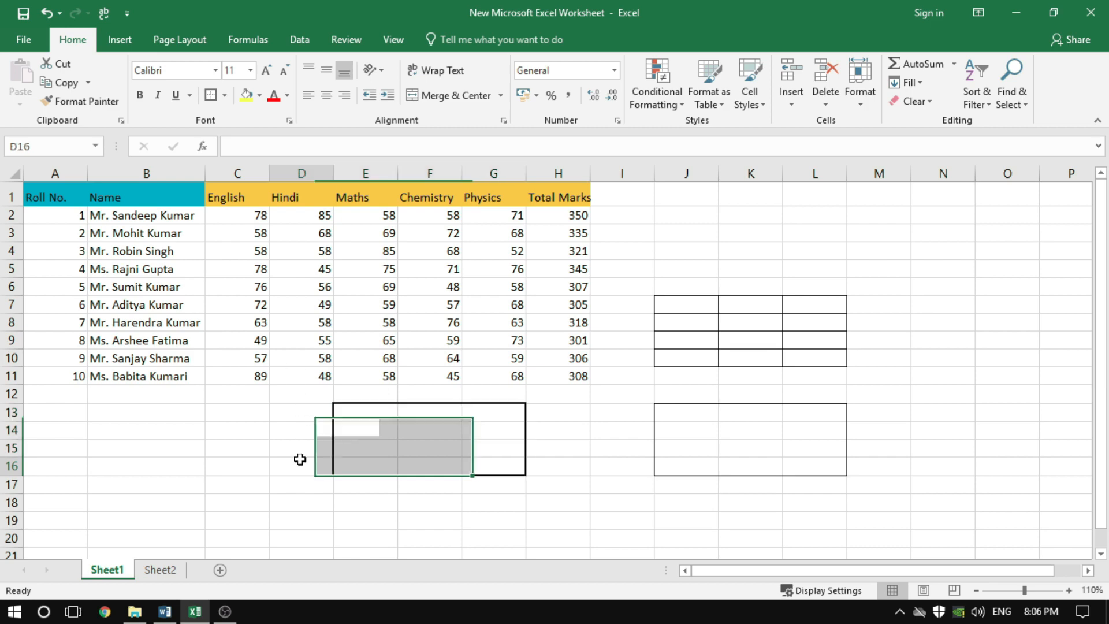
{"action": "left_click", "coordinate": [571, 433]}
{"action": "left_click", "coordinate": [567, 526]}
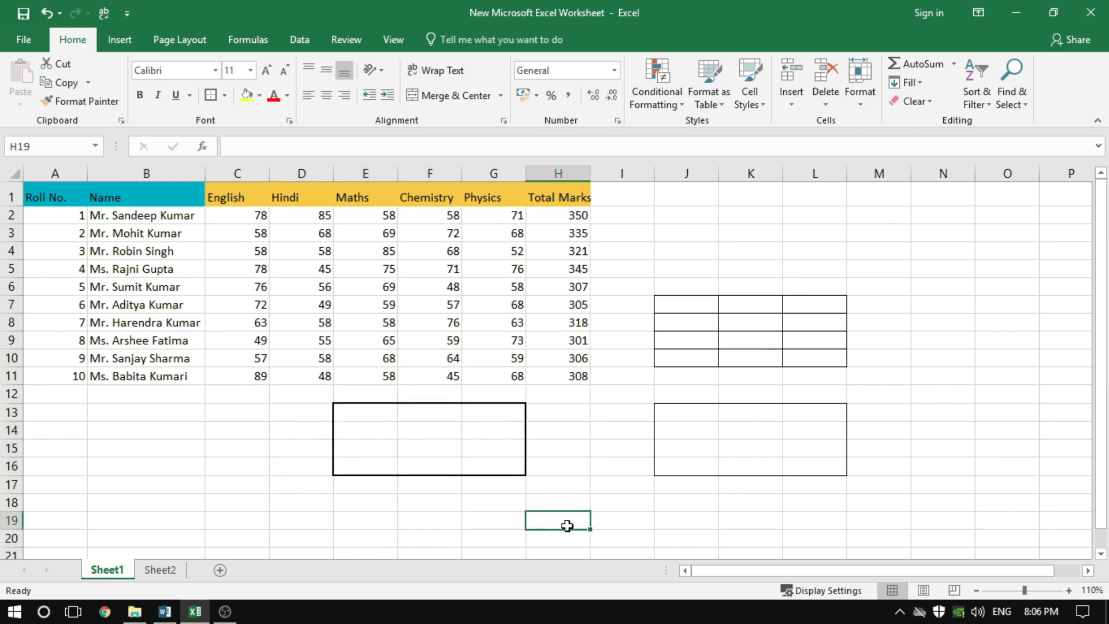
Apply a Bottom Border to the empty range B13:C17 and deselect it
{"action": "left_click_drag", "start_coordinate": [119, 411], "coordinate": [229, 488]}
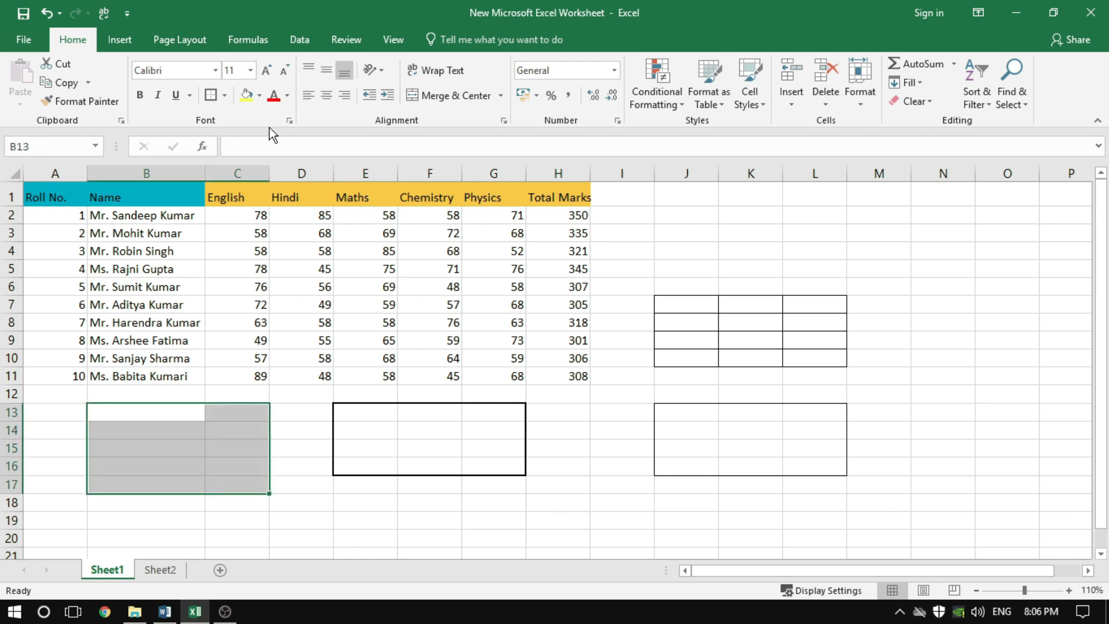
{"action": "left_click", "coordinate": [225, 95]}
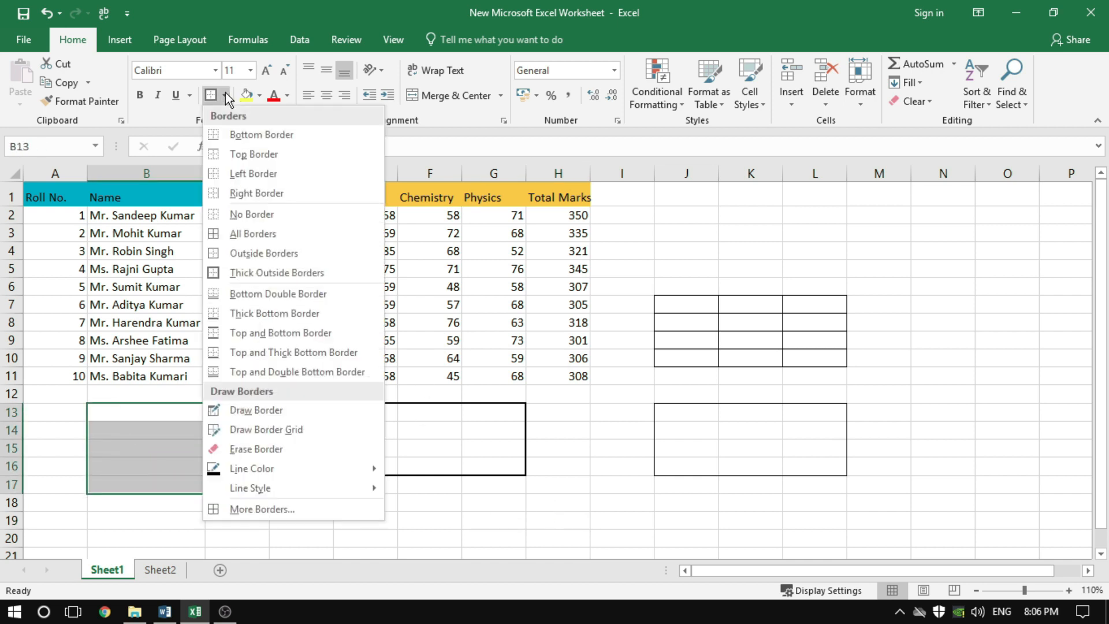
{"action": "left_click", "coordinate": [263, 140]}
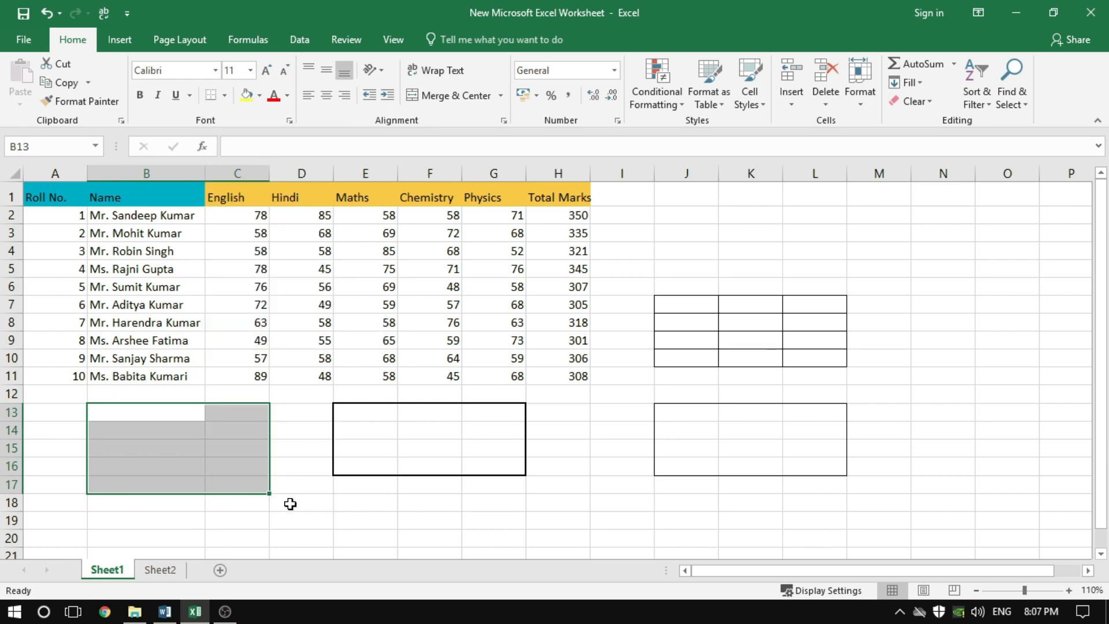
{"action": "left_click", "coordinate": [307, 521]}
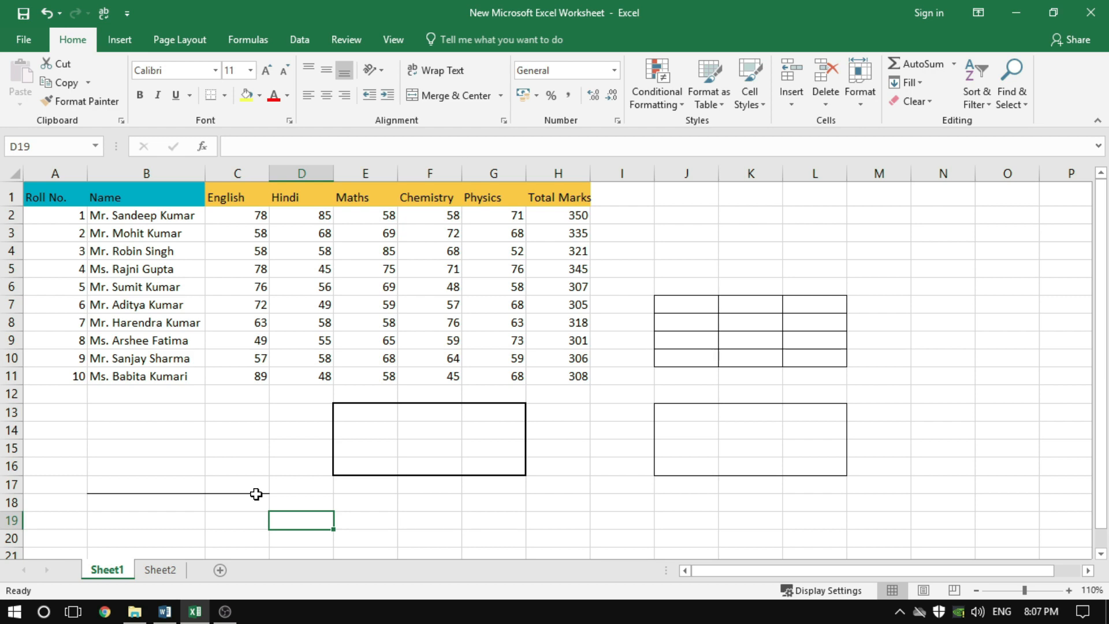
Apply a Right Border to the empty range B13:C17 and deselect it
{"action": "left_click_drag", "start_coordinate": [115, 414], "coordinate": [243, 487]}
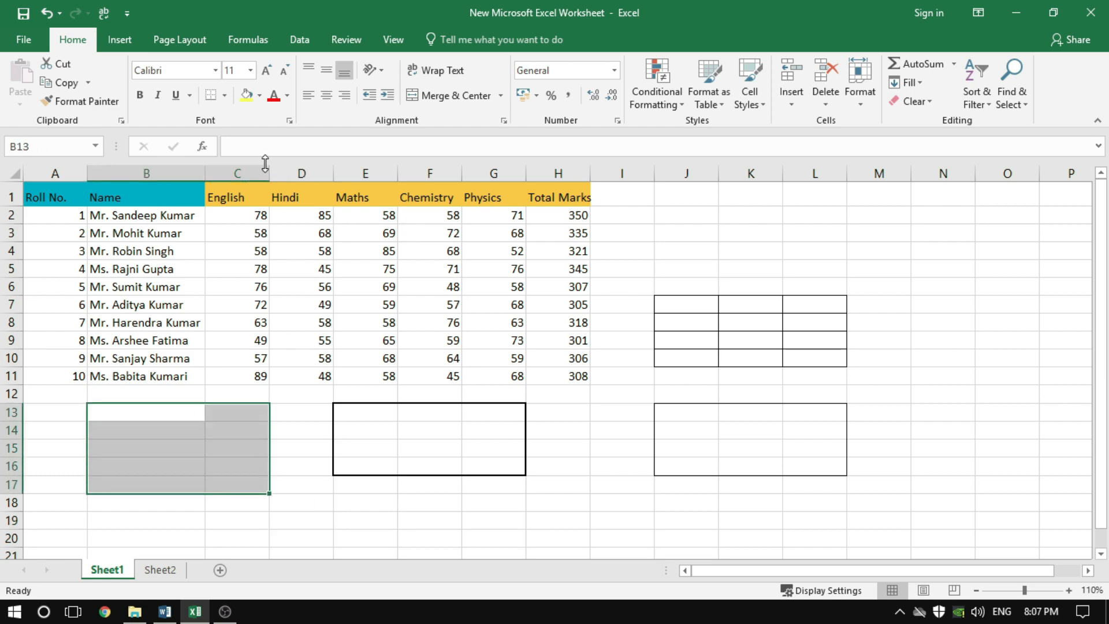
{"action": "left_click", "coordinate": [226, 95]}
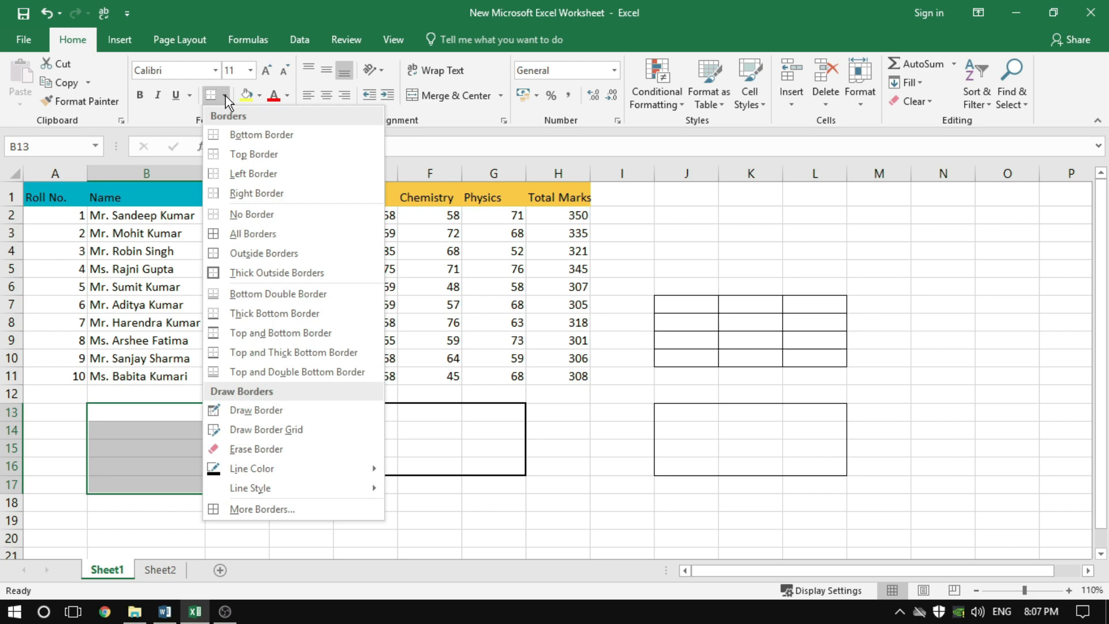
{"action": "left_click", "coordinate": [252, 194]}
{"action": "left_click", "coordinate": [312, 502]}
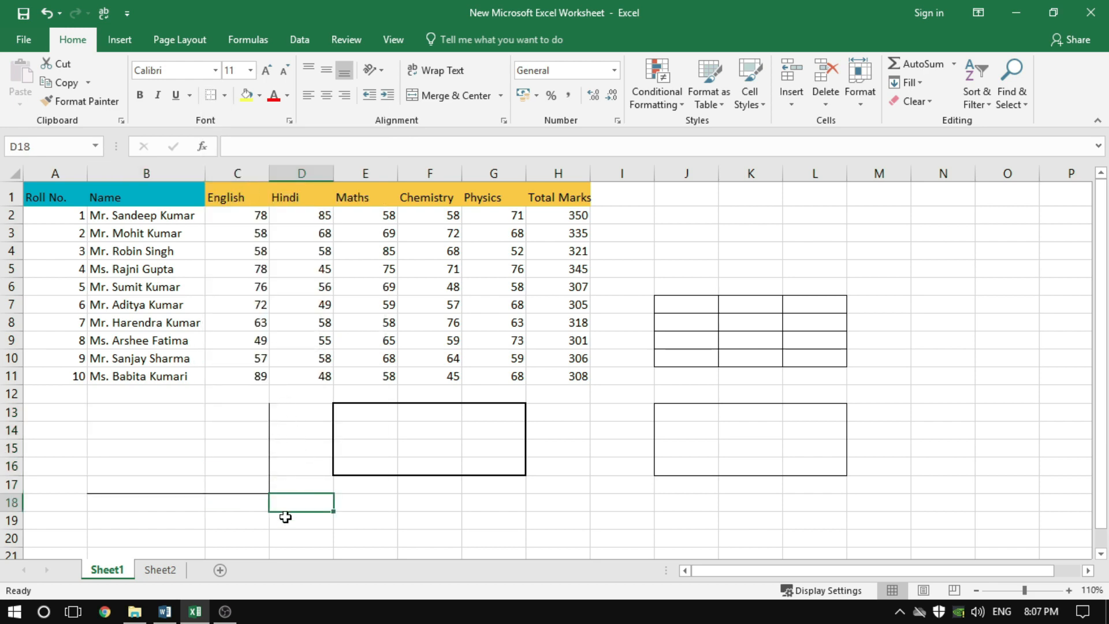
{"action": "left_click", "coordinate": [482, 534]}
Remove all borders from the range B13:L17 using No Border and deselect it
{"action": "left_click", "coordinate": [132, 406]}
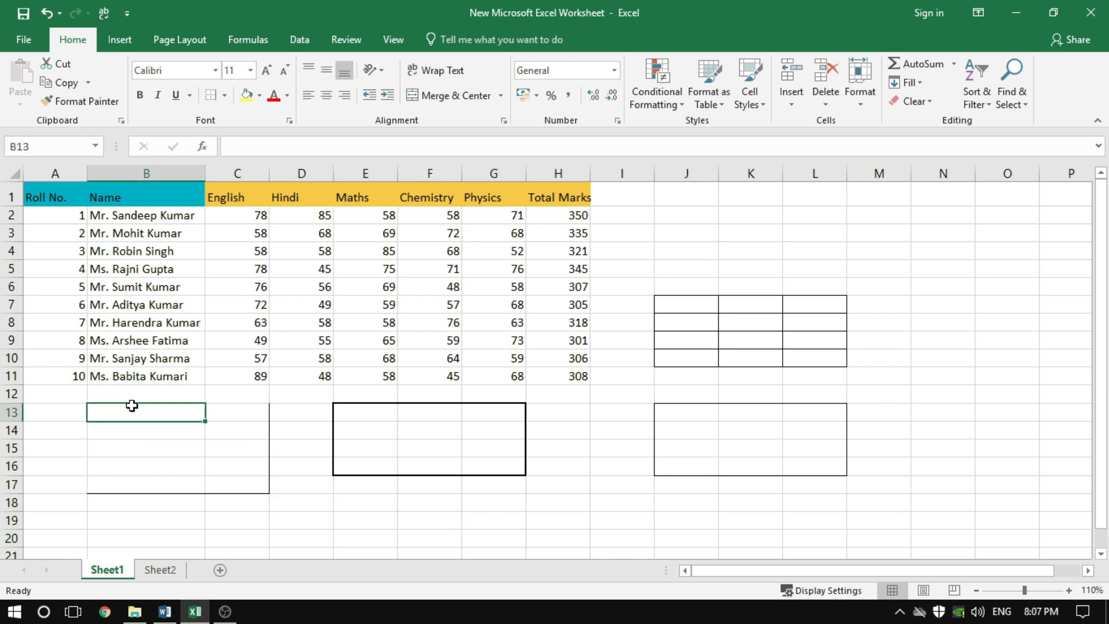
{"action": "mouse_move", "coordinate": [132, 405]}
{"action": "left_mouse_down"}
{"action": "mouse_move", "coordinate": [292, 463]}
{"action": "mouse_move", "coordinate": [822, 492]}
{"action": "left_mouse_up"}
{"action": "left_click", "coordinate": [225, 96]}
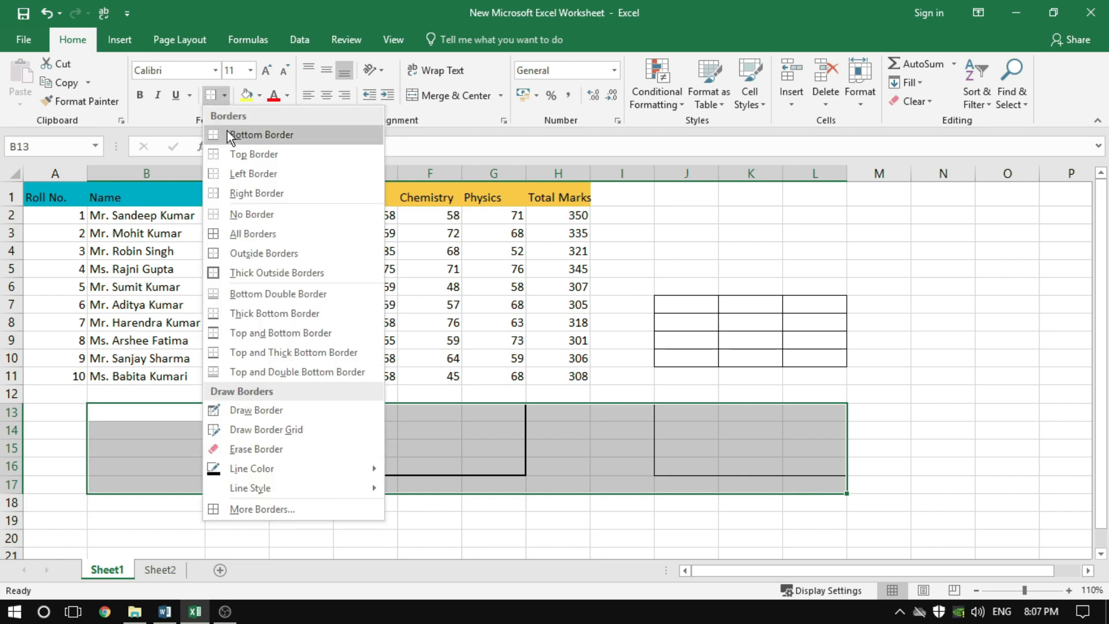
{"action": "left_click", "coordinate": [237, 214]}
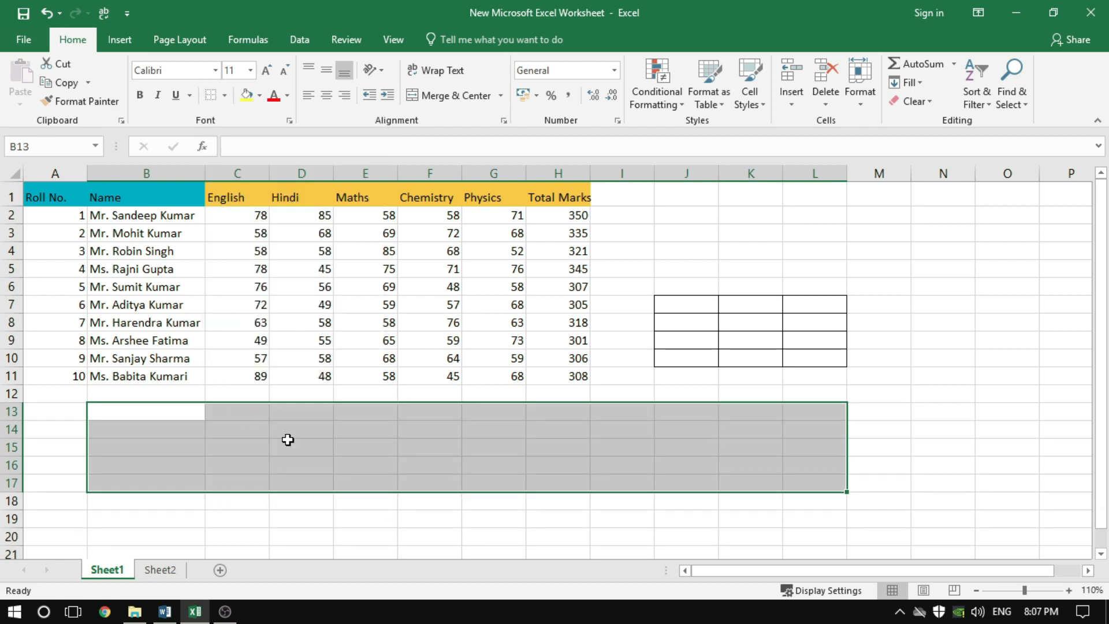
{"action": "left_click", "coordinate": [347, 460]}
{"action": "left_click", "coordinate": [366, 506]}
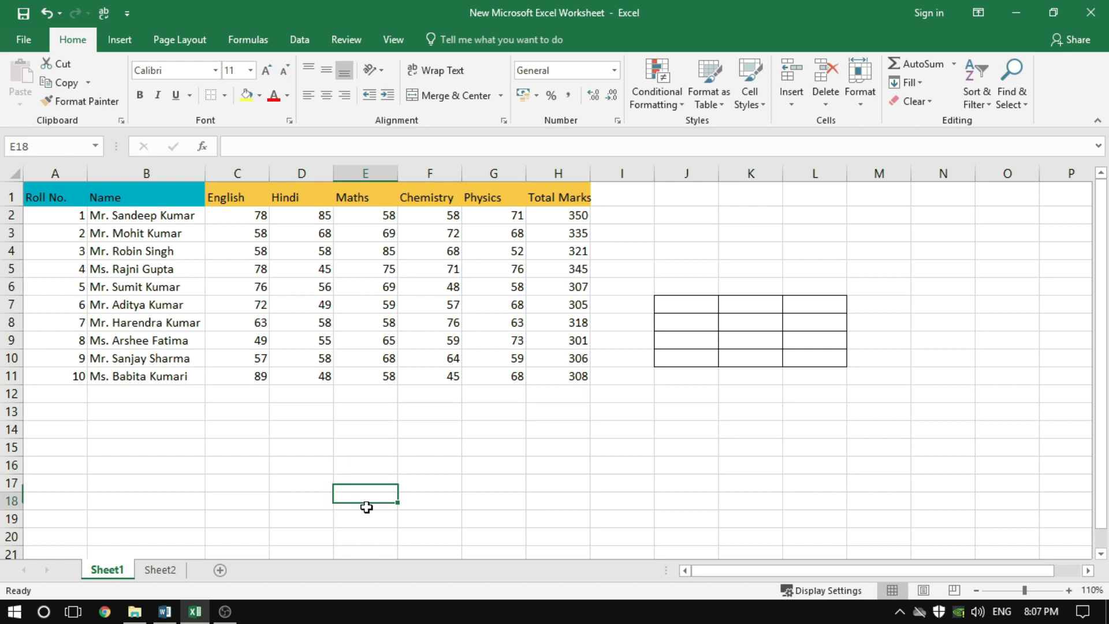
{"action": "left_click", "coordinate": [701, 481]}
Clear the bordered grid in the range J6:L11 using No Border and select an empty cell
{"action": "mouse_move", "coordinate": [669, 287]}
{"action": "left_mouse_down"}
{"action": "mouse_move", "coordinate": [713, 344]}
{"action": "mouse_move", "coordinate": [816, 375]}
{"action": "left_mouse_up"}
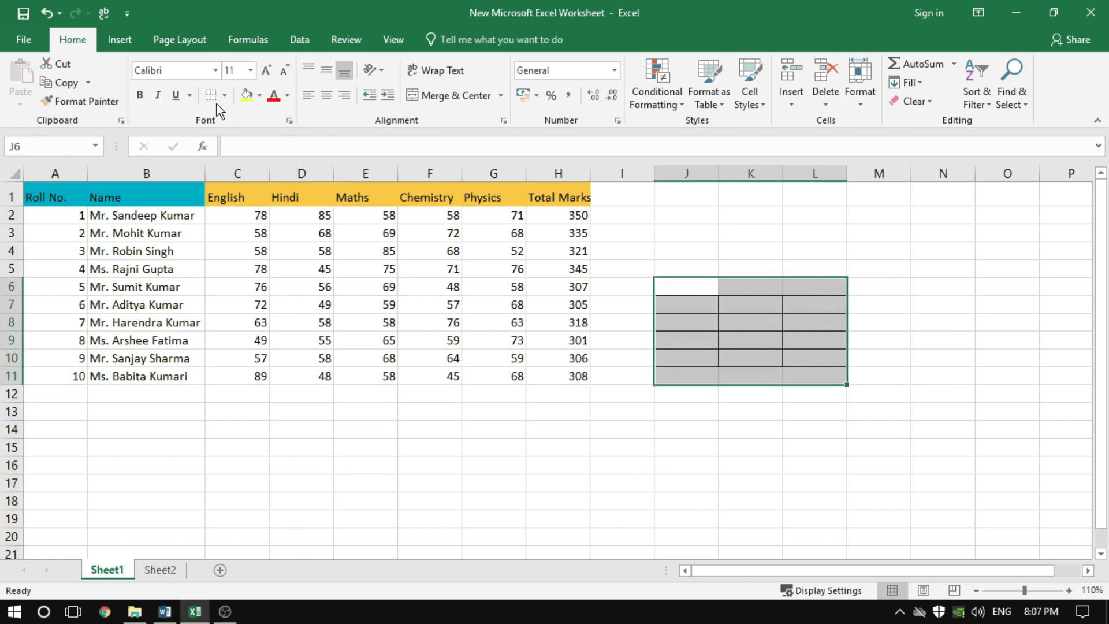
{"action": "left_click", "coordinate": [226, 96]}
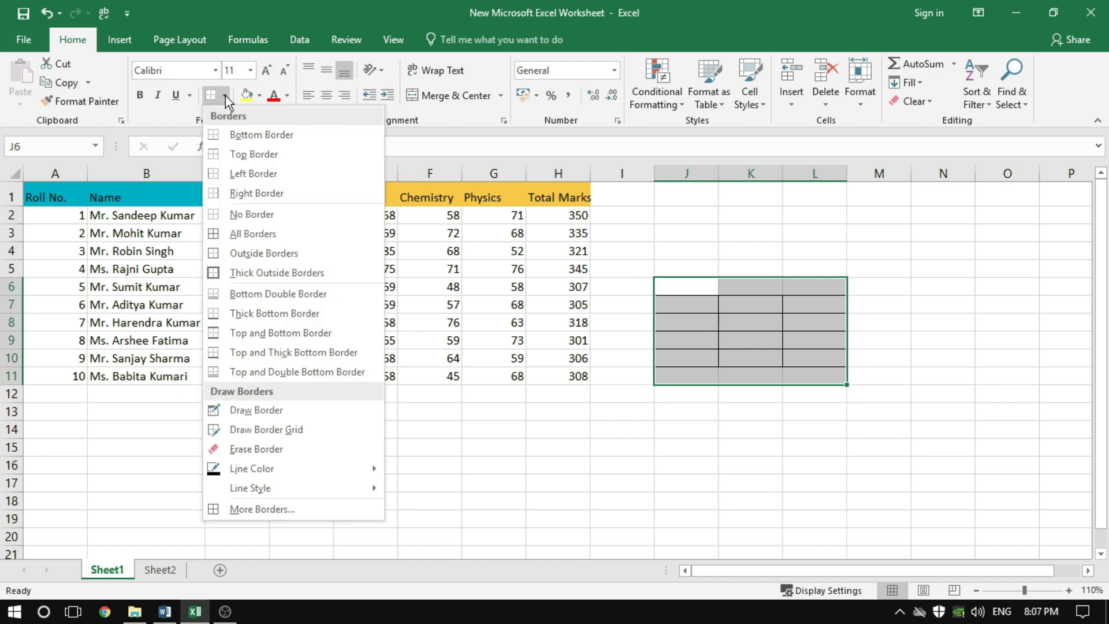
{"action": "left_click", "coordinate": [251, 215]}
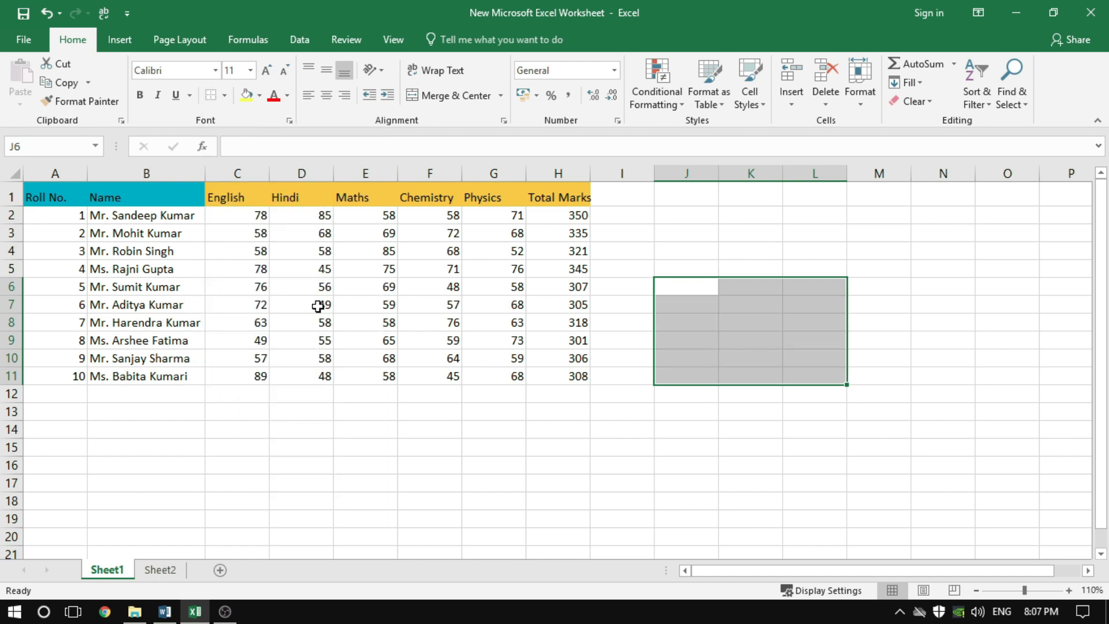
{"action": "left_click", "coordinate": [511, 461]}
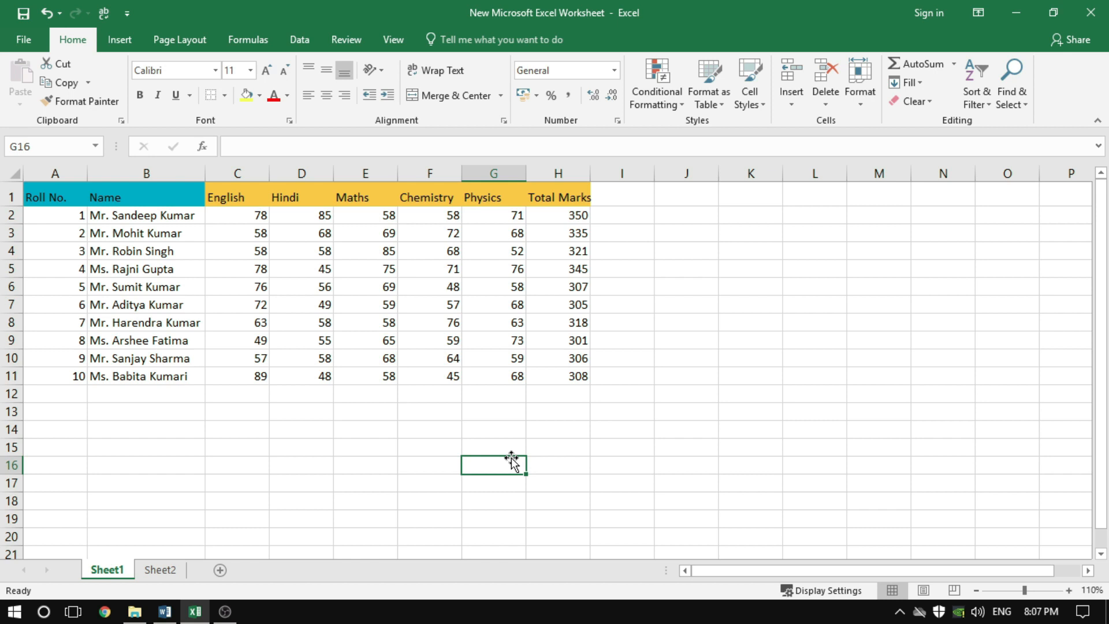
Apply All Borders to the marks table A1:H11 and select an empty cell beside it
{"action": "left_click", "coordinate": [61, 196]}
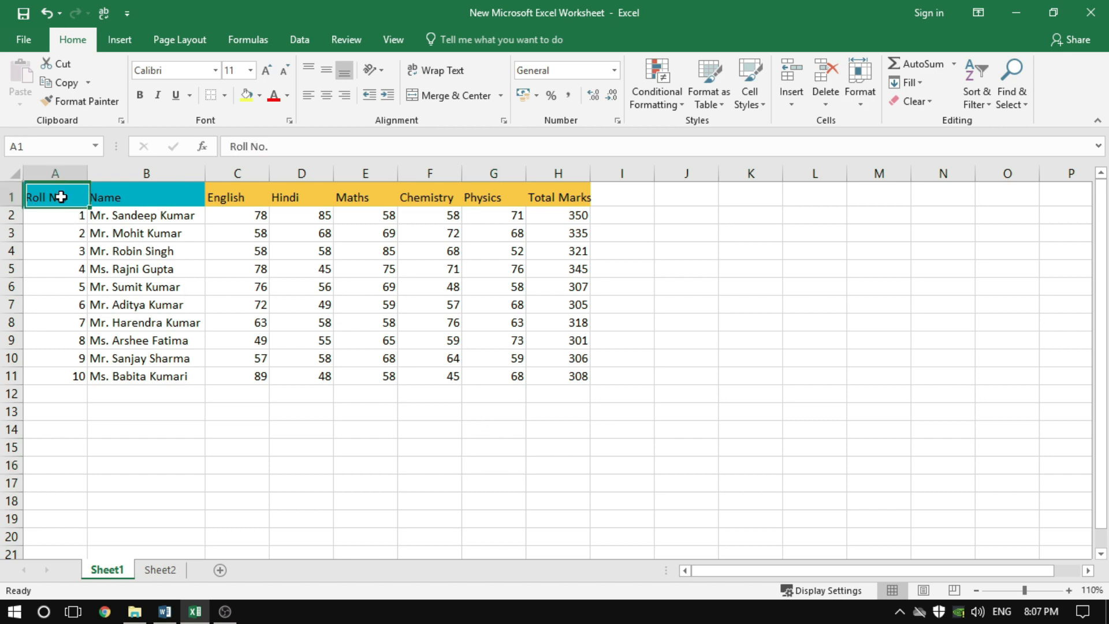
{"action": "left_click_drag", "start_coordinate": [61, 197], "coordinate": [569, 376]}
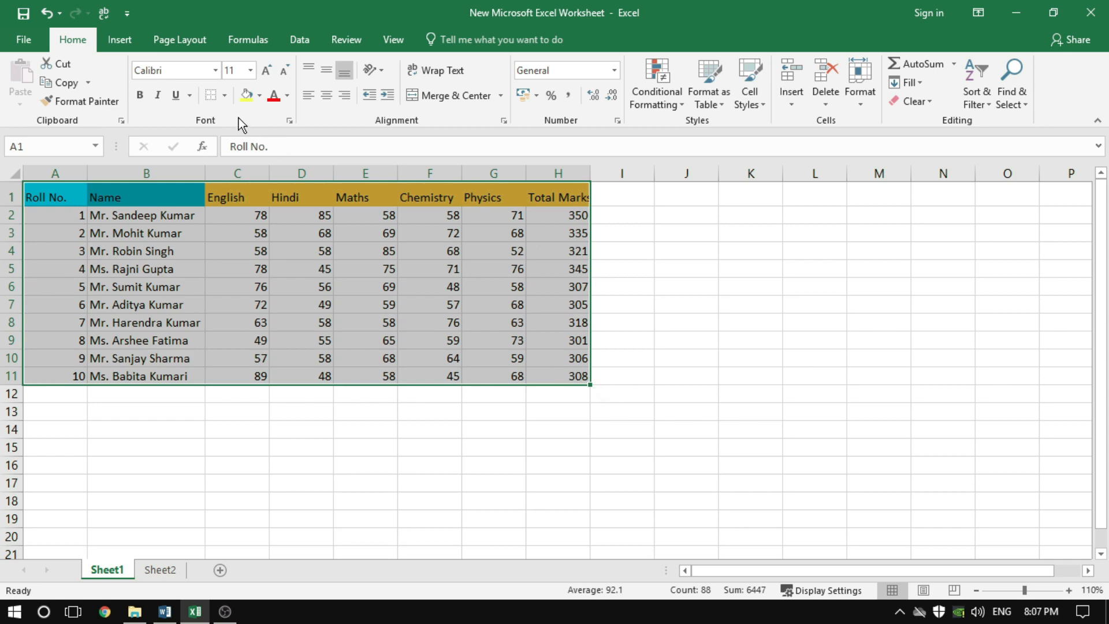
{"action": "left_click", "coordinate": [224, 99]}
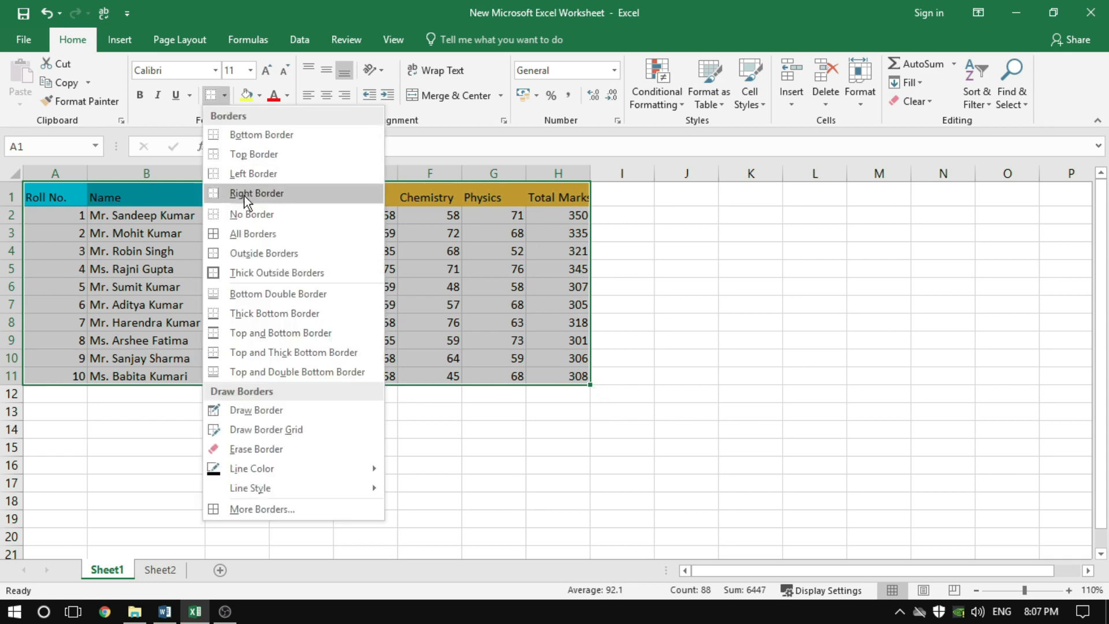
{"action": "left_click", "coordinate": [245, 233]}
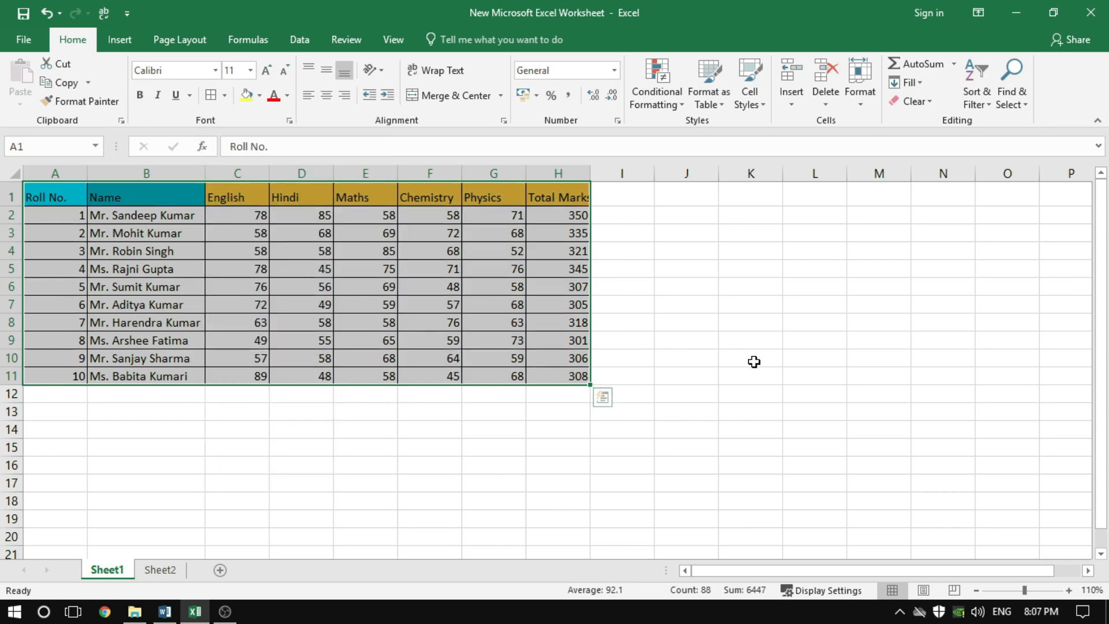
{"action": "left_click", "coordinate": [753, 359]}
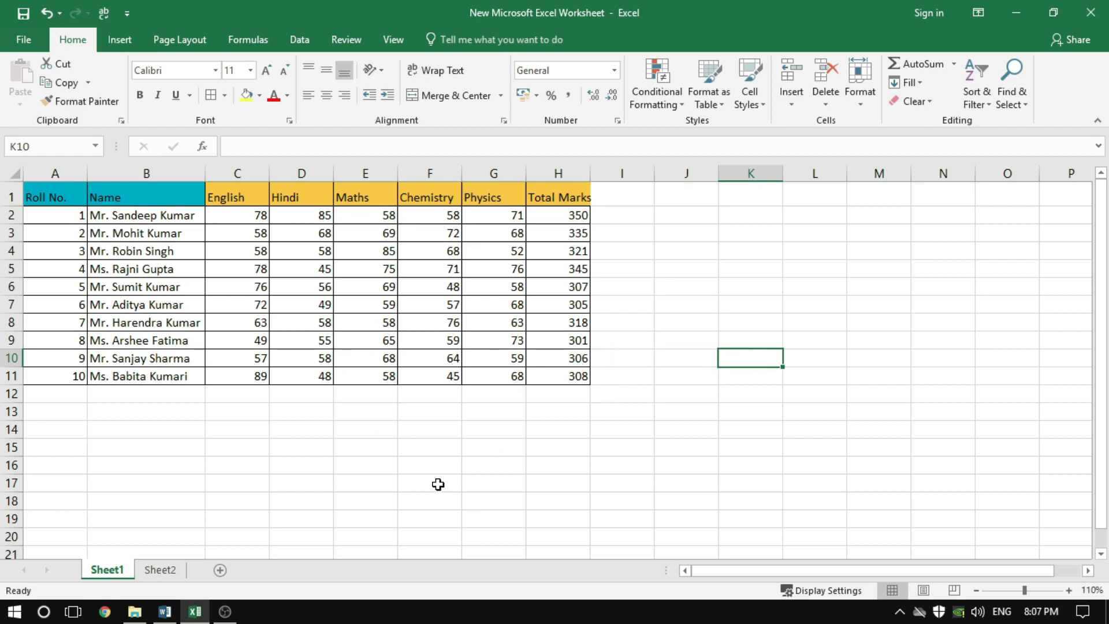
Remove the borders from the marks table A1:H11 using No Border and deselect the table
{"action": "left_click_drag", "start_coordinate": [58, 196], "coordinate": [553, 377]}
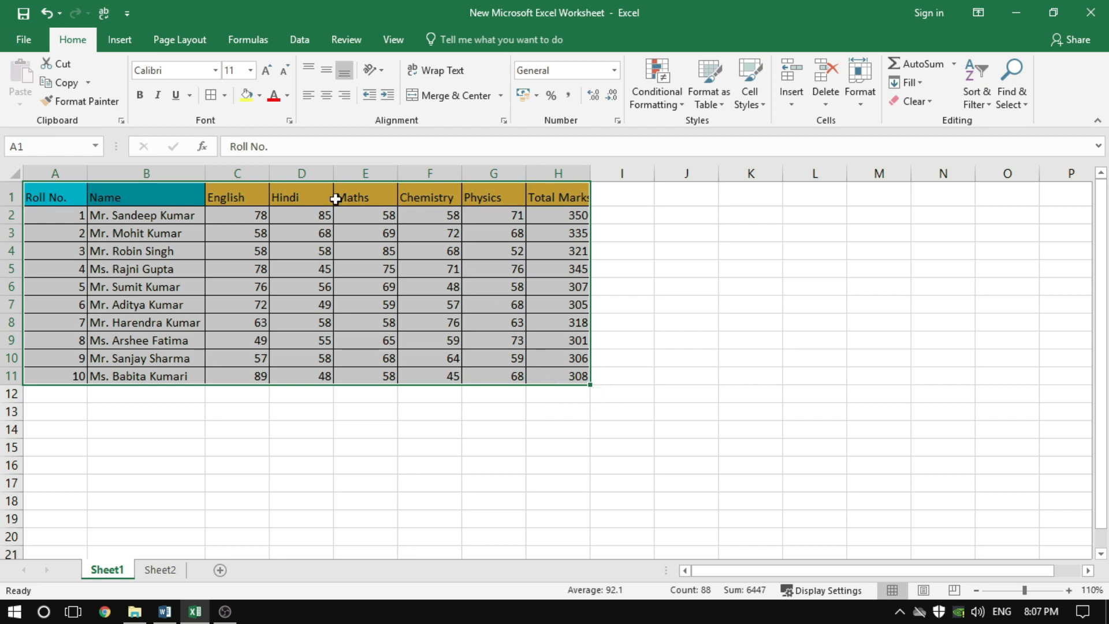
{"action": "left_click", "coordinate": [224, 96]}
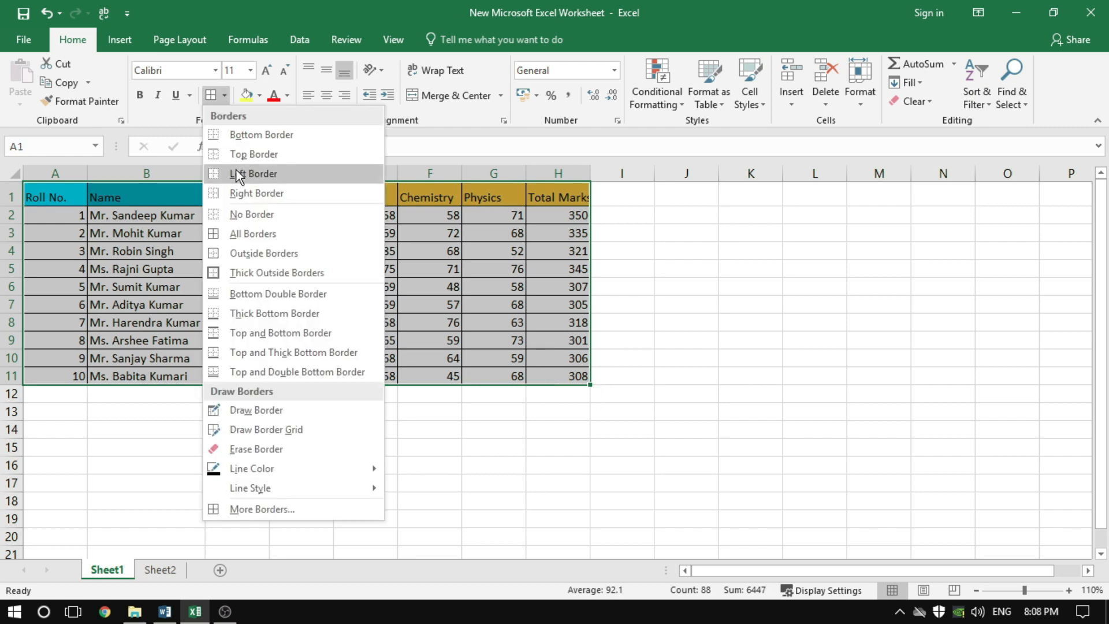
{"action": "left_click", "coordinate": [240, 215]}
{"action": "left_click", "coordinate": [715, 378]}
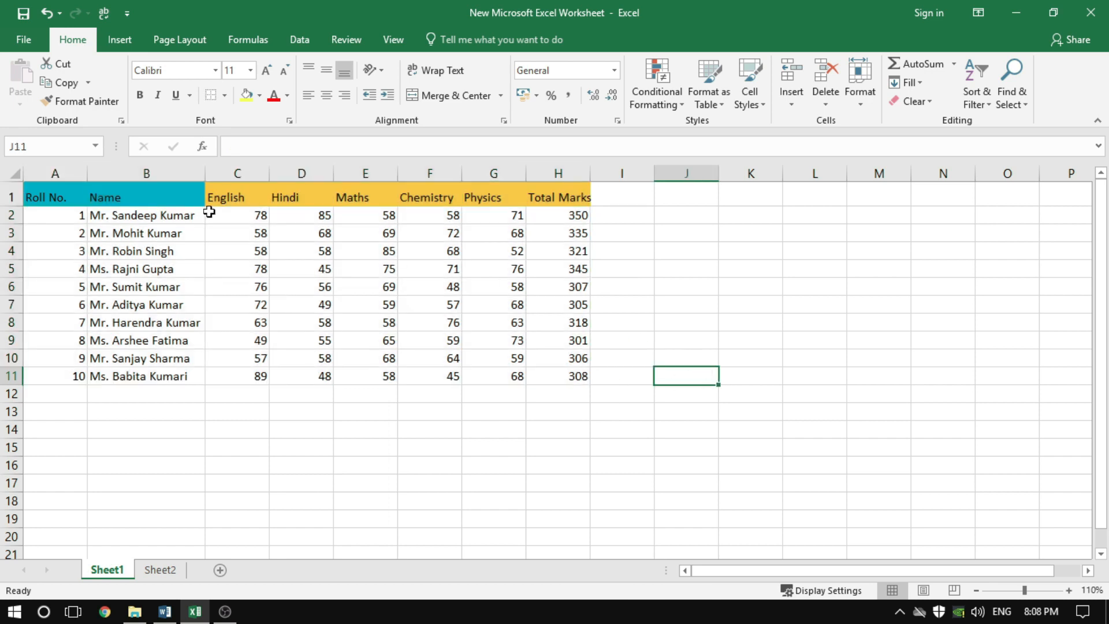
Add All Borders to the marks table A1:H11 again and select cell K8
{"action": "left_click_drag", "start_coordinate": [36, 196], "coordinate": [546, 371]}
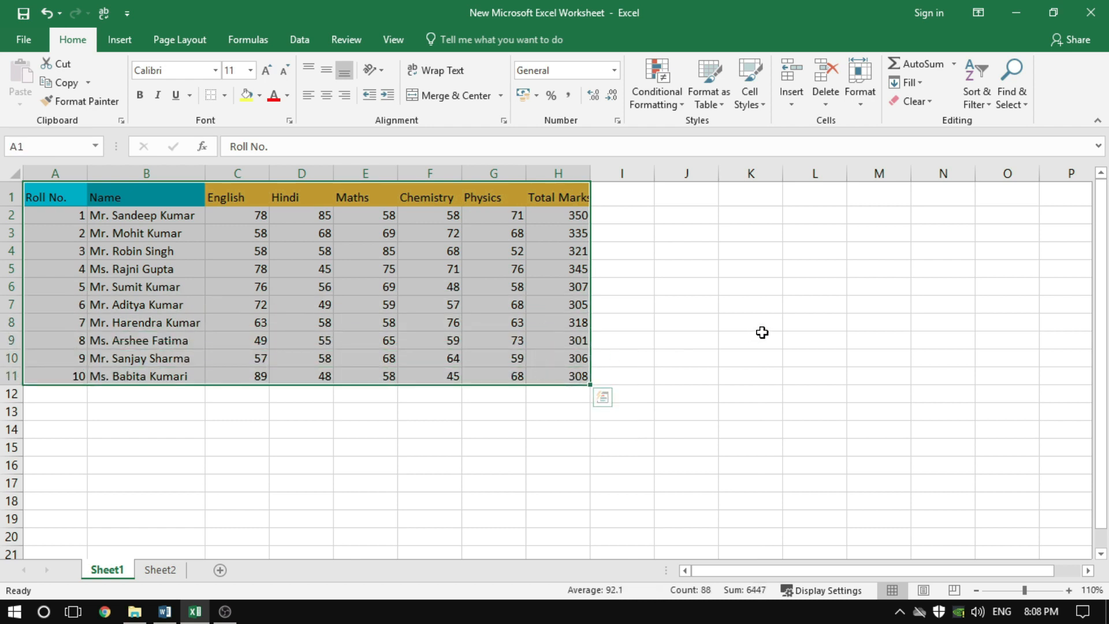
{"action": "key", "text": "alt+h"}
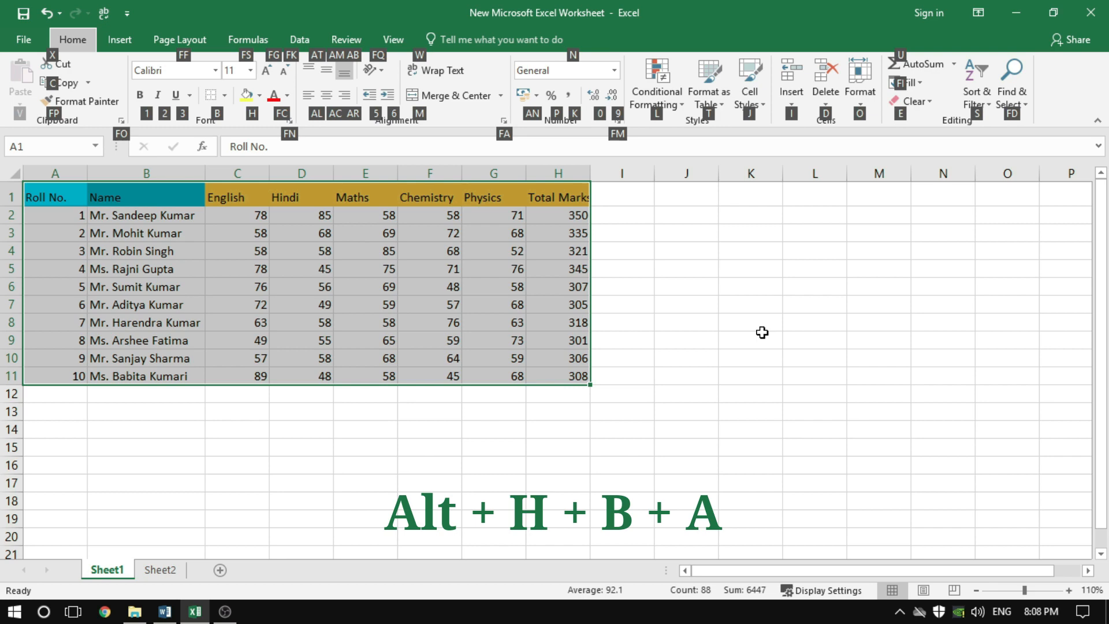
{"action": "key", "text": "b"}
{"action": "key", "text": "a"}
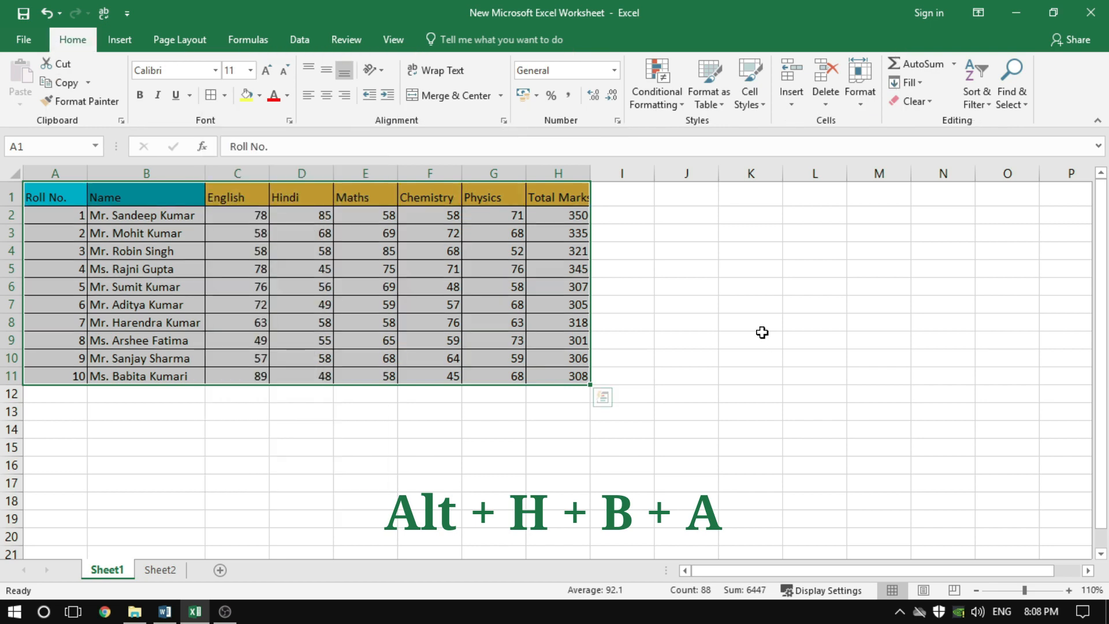
{"action": "left_click", "coordinate": [743, 322]}
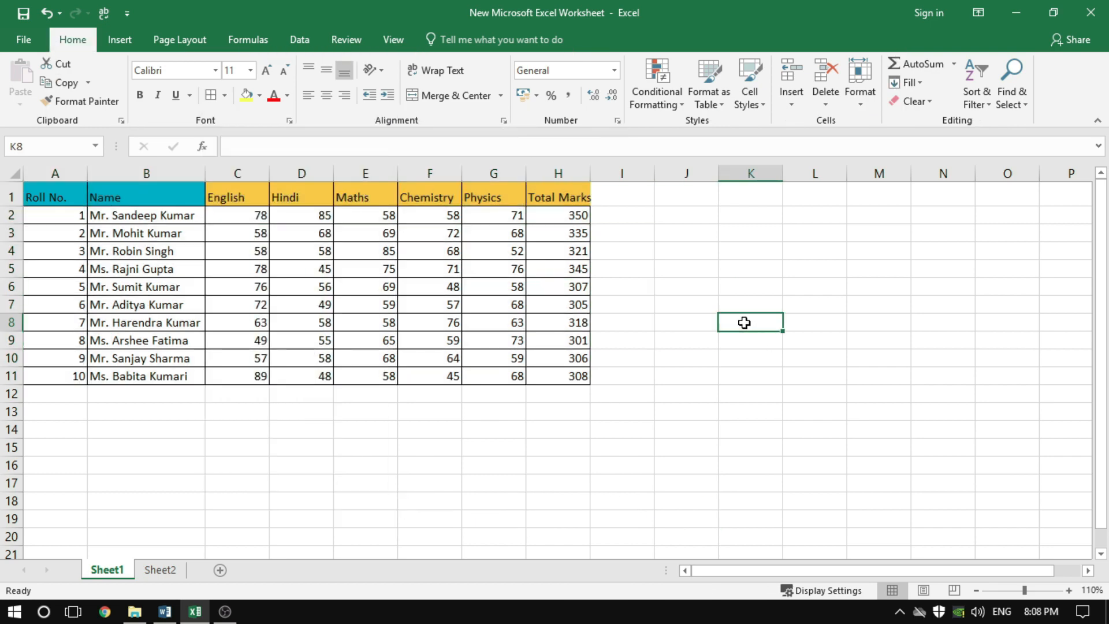
Clear every border from the marks table A1:H11 and select cell K8
{"action": "left_click", "coordinate": [51, 195]}
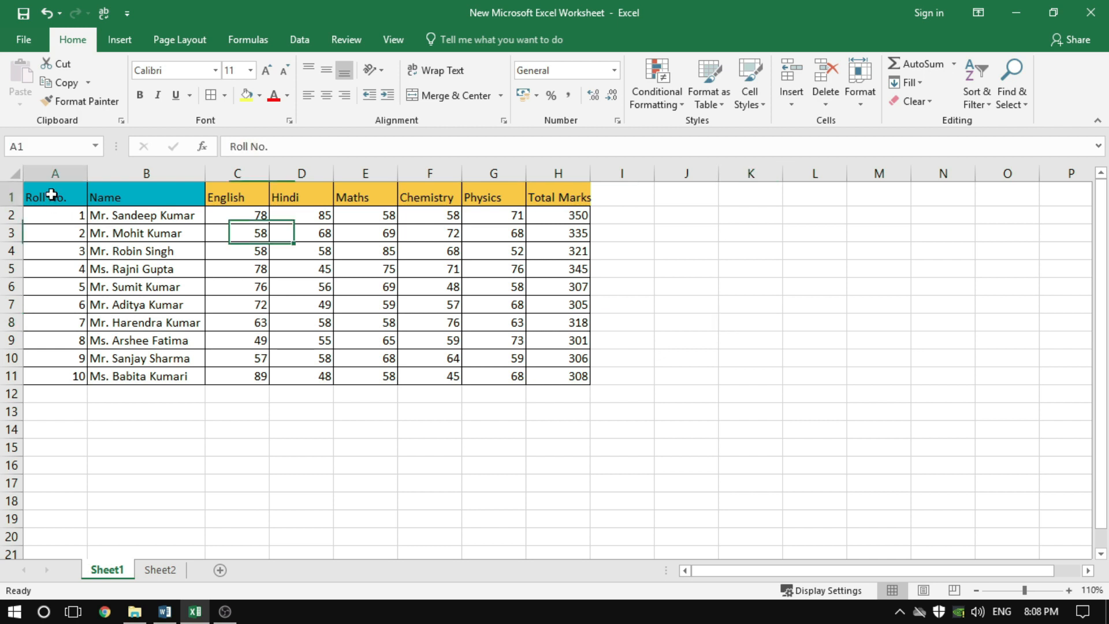
{"action": "left_click_drag", "start_coordinate": [51, 195], "coordinate": [567, 384]}
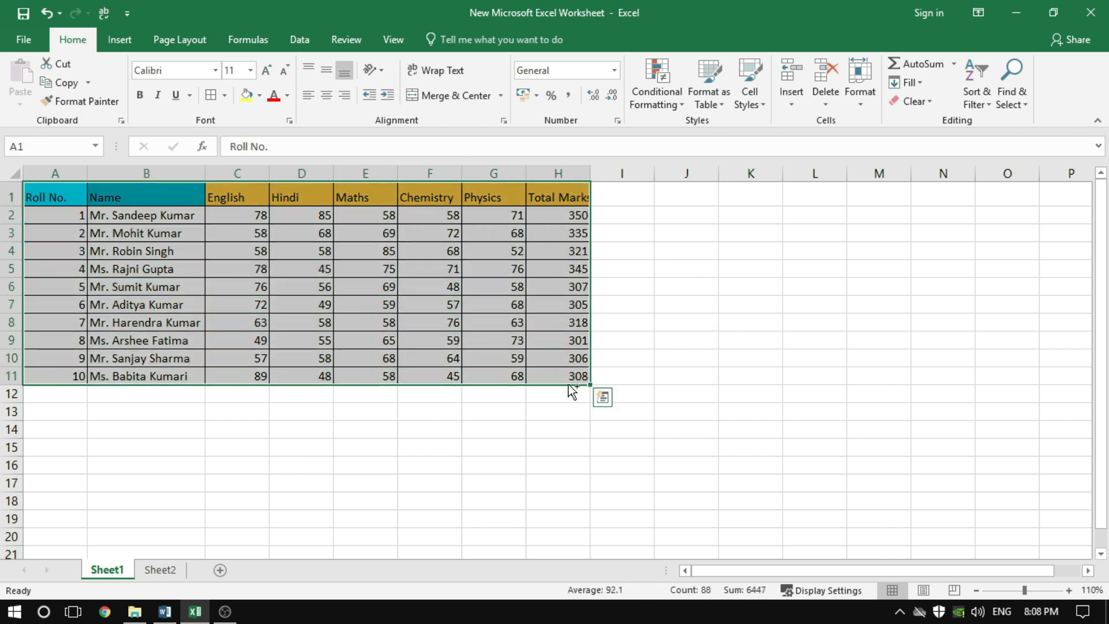
{"action": "key", "text": "ctrl+shift+minus"}
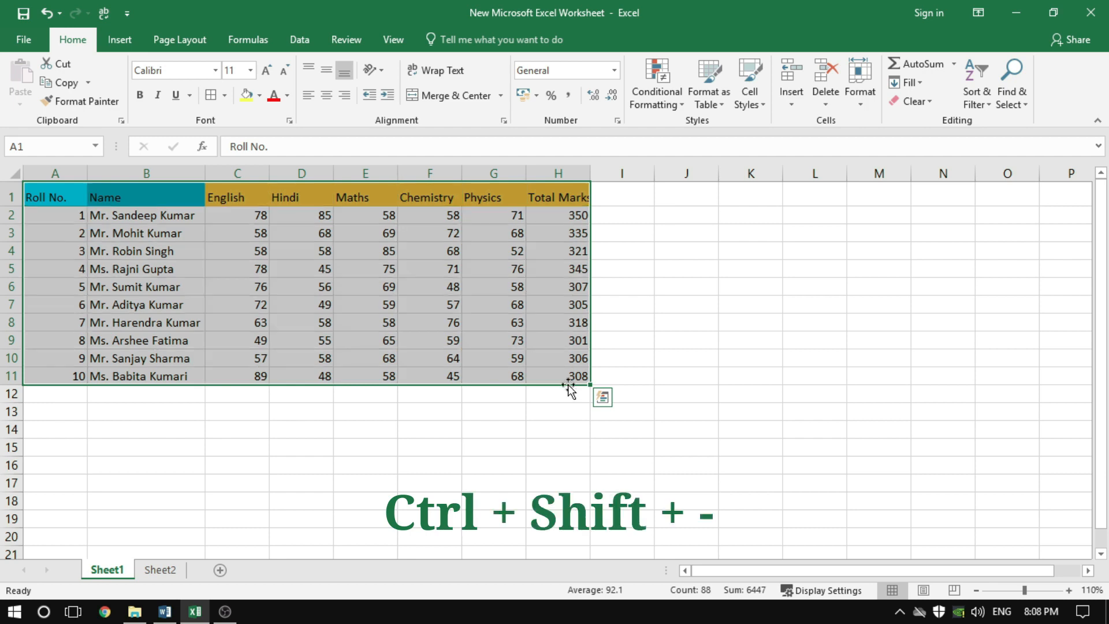
{"action": "left_click", "coordinate": [733, 327]}
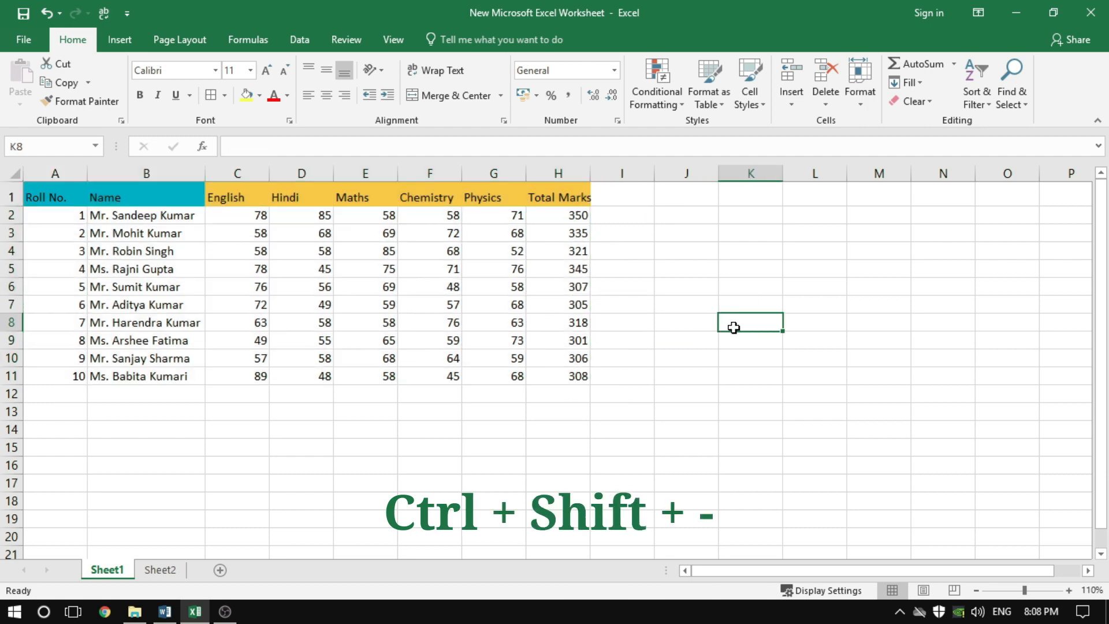
Give the marks table A1:H11 All Borders once more and clear them from the same range
{"action": "left_click_drag", "start_coordinate": [74, 197], "coordinate": [560, 378]}
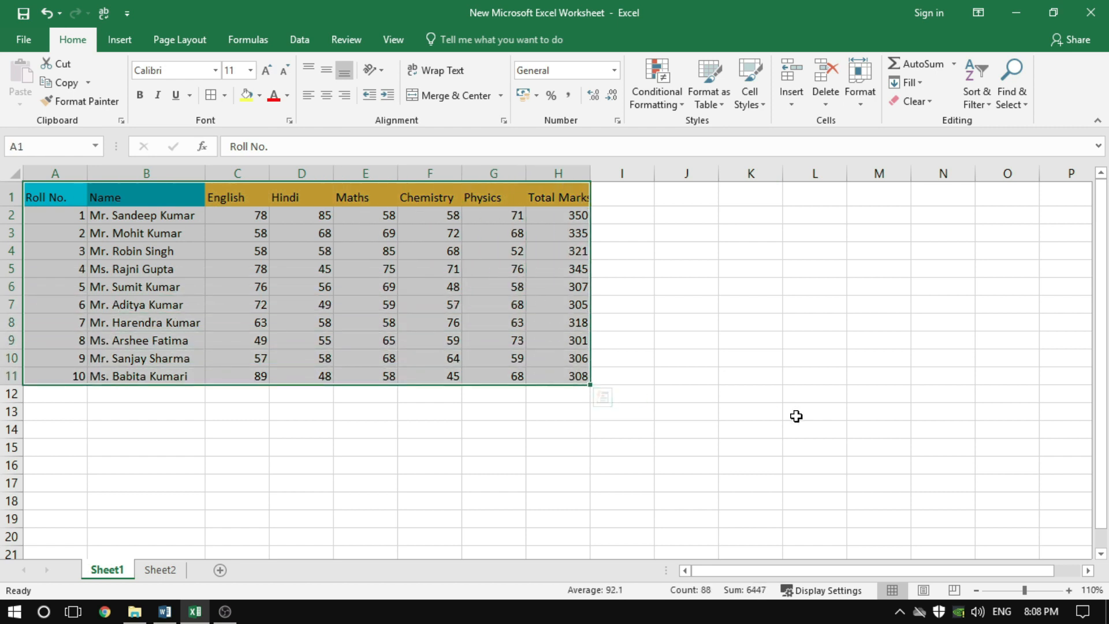
{"action": "key", "text": "alt"}
{"action": "key", "text": "h"}
{"action": "key", "text": "b"}
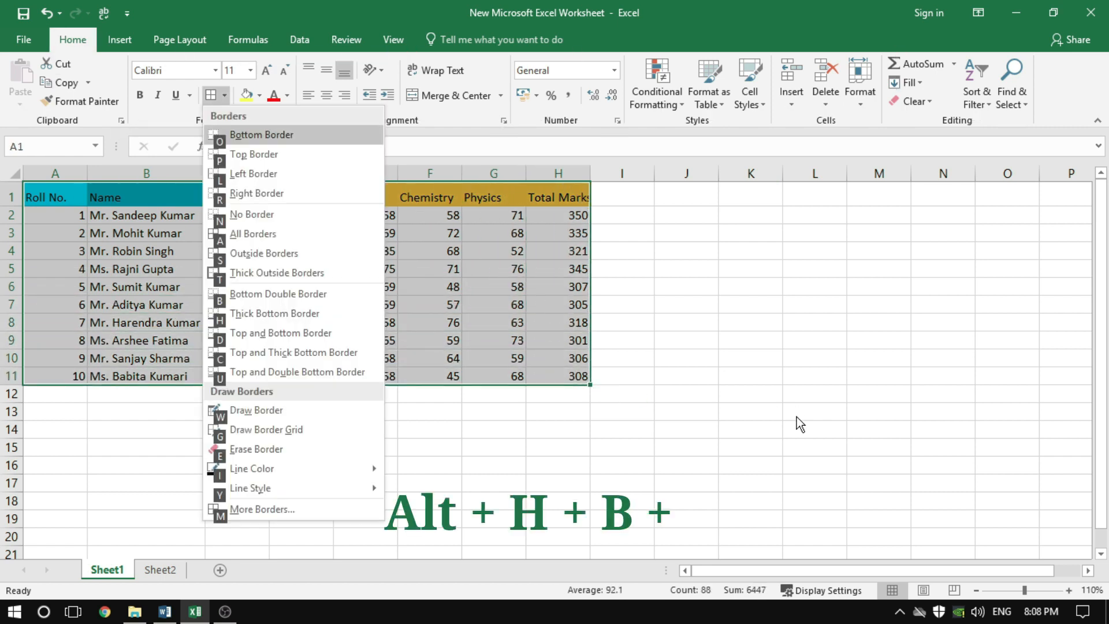
{"action": "key", "text": "a"}
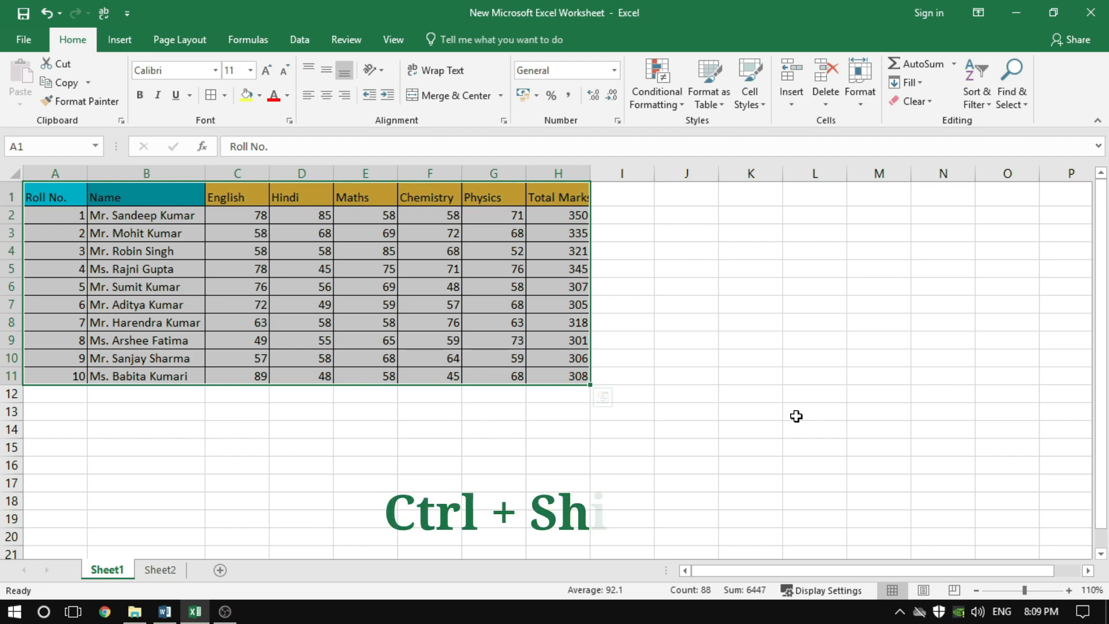
{"action": "key", "text": "ctrl+shift+minus"}
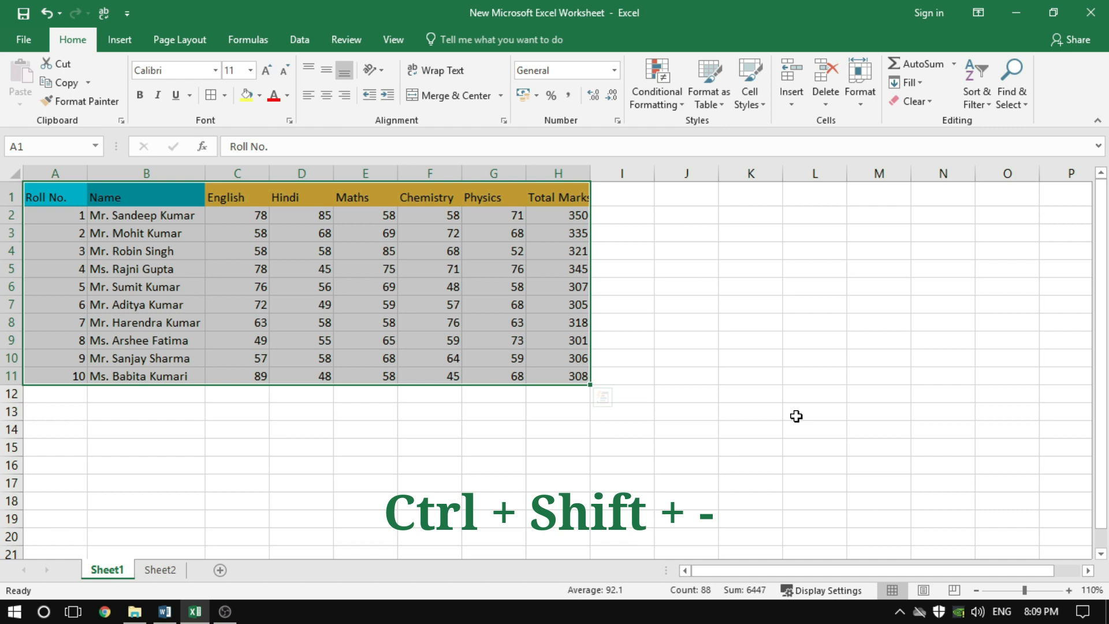
Review the border choices available for the marks table A1:H11, close the list and select cell J9
{"action": "key", "text": "alt"}
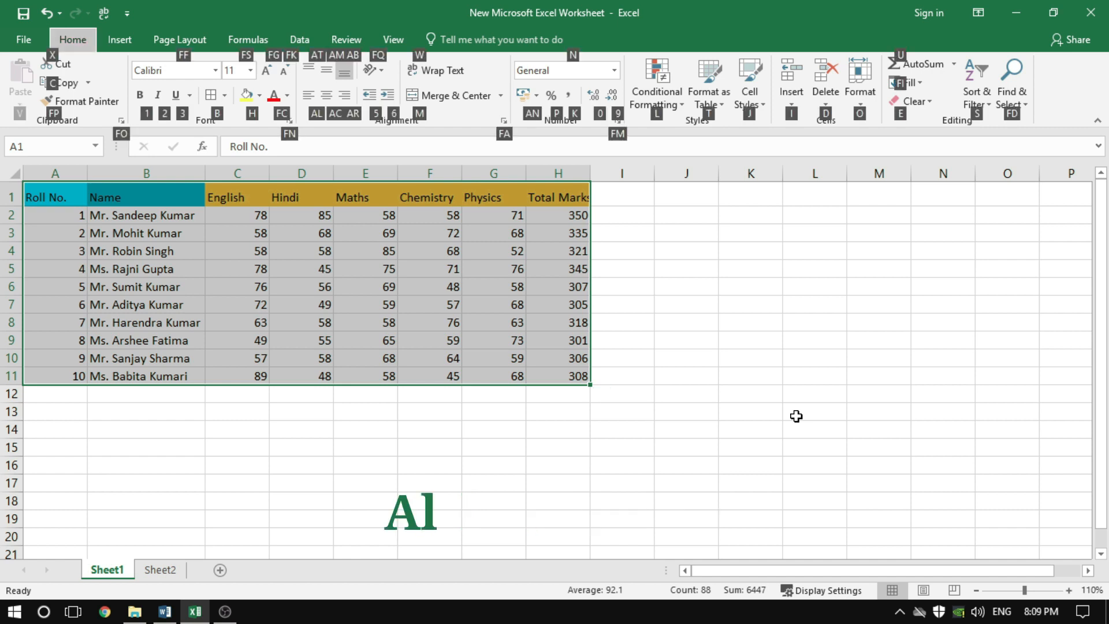
{"action": "key", "text": "h"}
{"action": "key", "text": "b"}
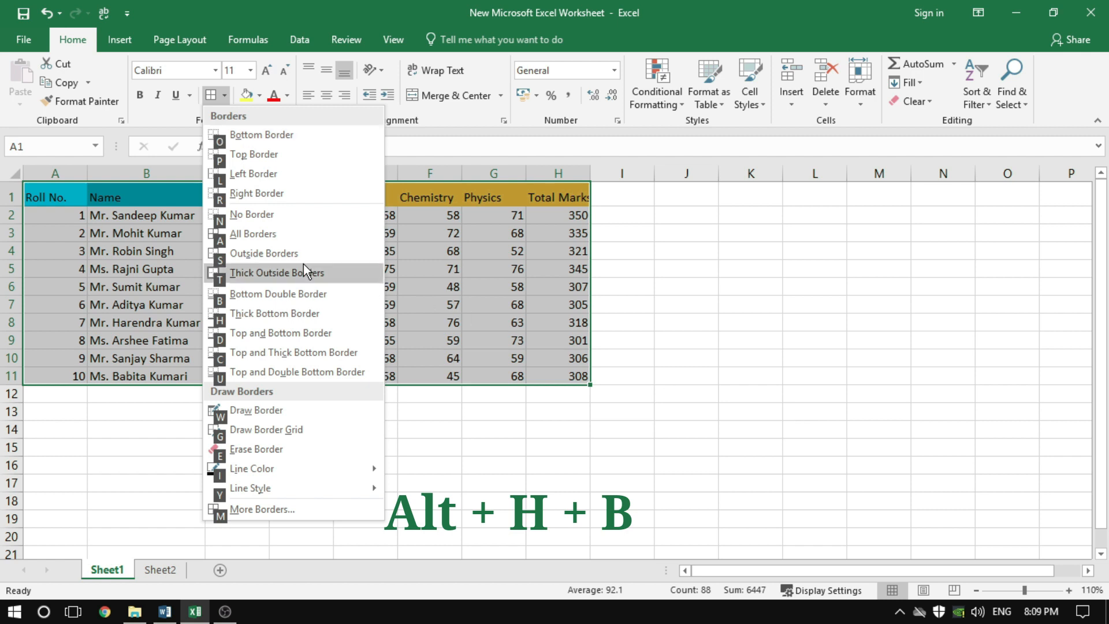
{"action": "left_click", "coordinate": [713, 346]}
{"action": "left_click", "coordinate": [713, 346]}
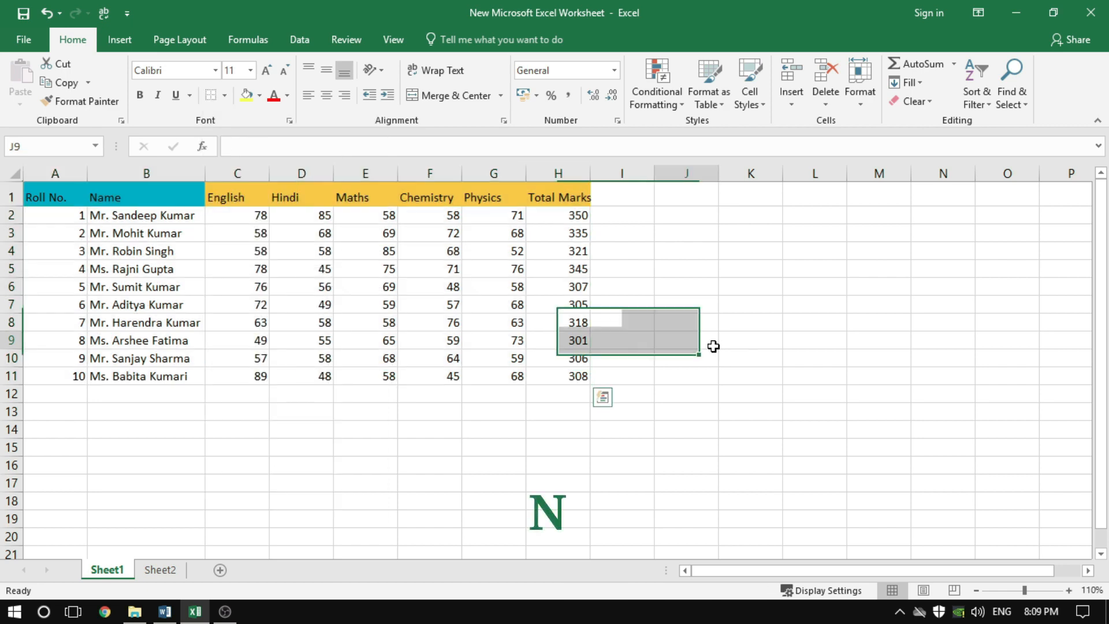
Apply All Borders to the marks table A1:H11 and select cell J10
{"action": "left_click", "coordinate": [77, 200]}
{"action": "left_click_drag", "start_coordinate": [76, 200], "coordinate": [573, 374]}
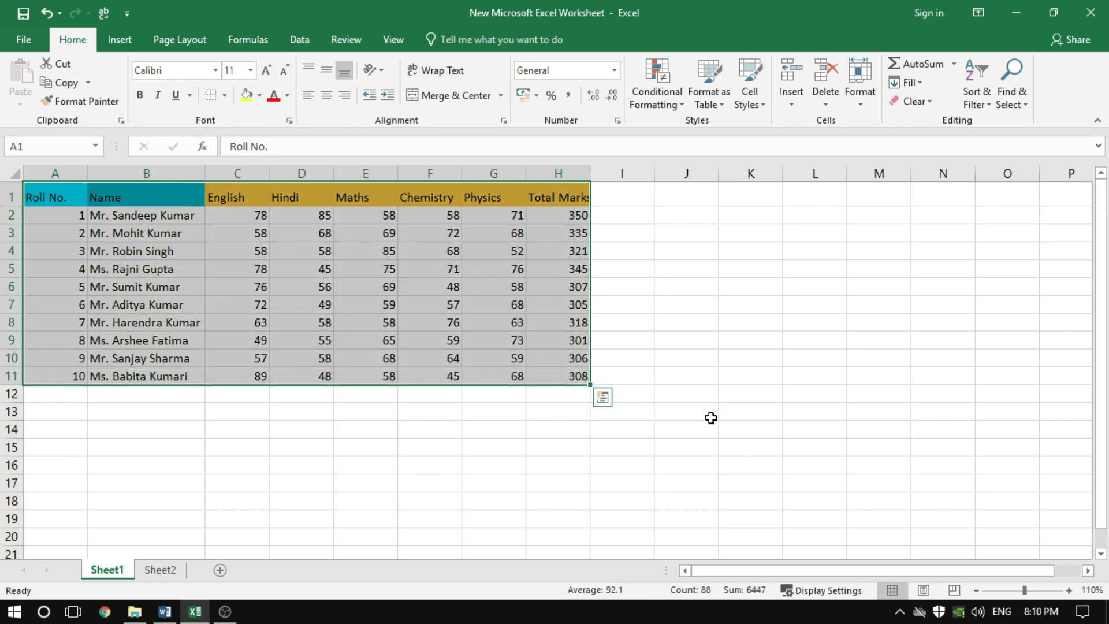
{"action": "key", "text": "alt"}
{"action": "key", "text": "h"}
{"action": "key", "text": "b"}
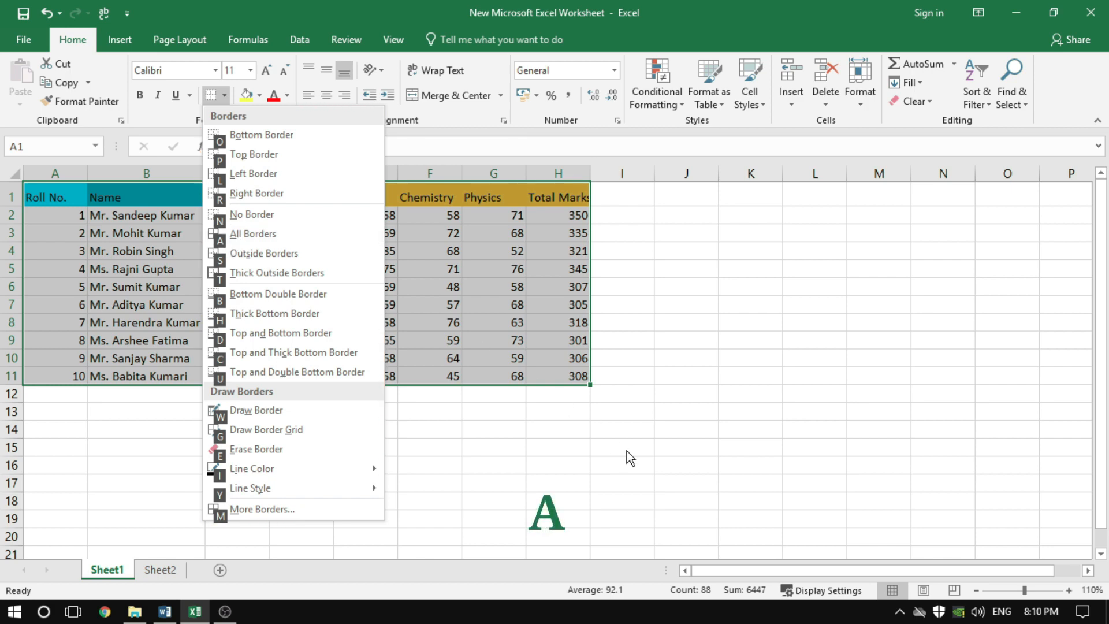
{"action": "key", "text": "a"}
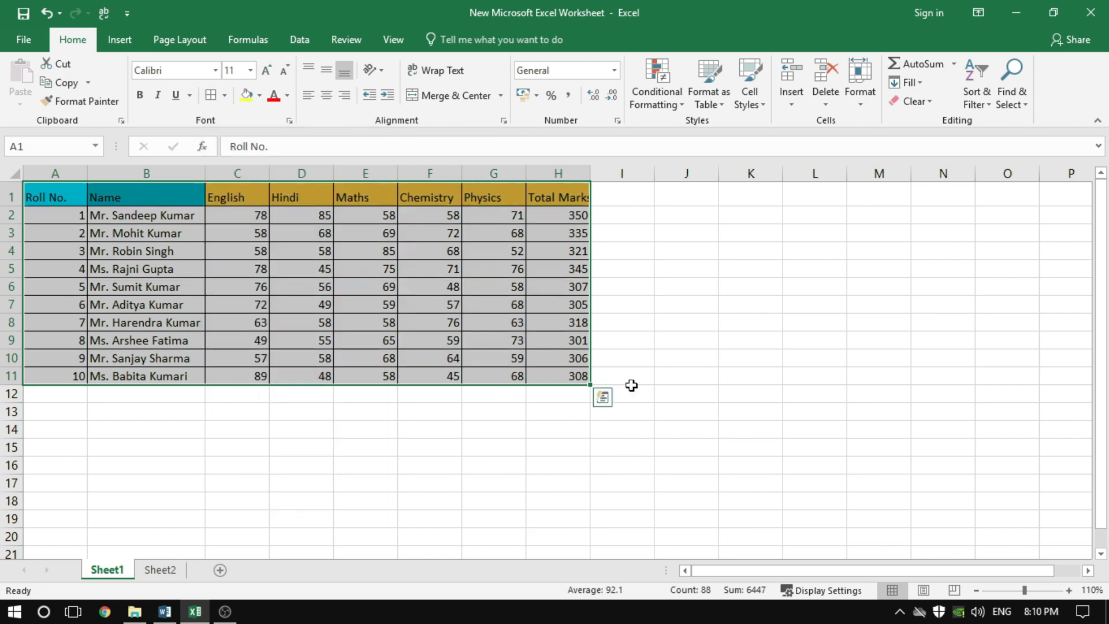
{"action": "left_click", "coordinate": [658, 269]}
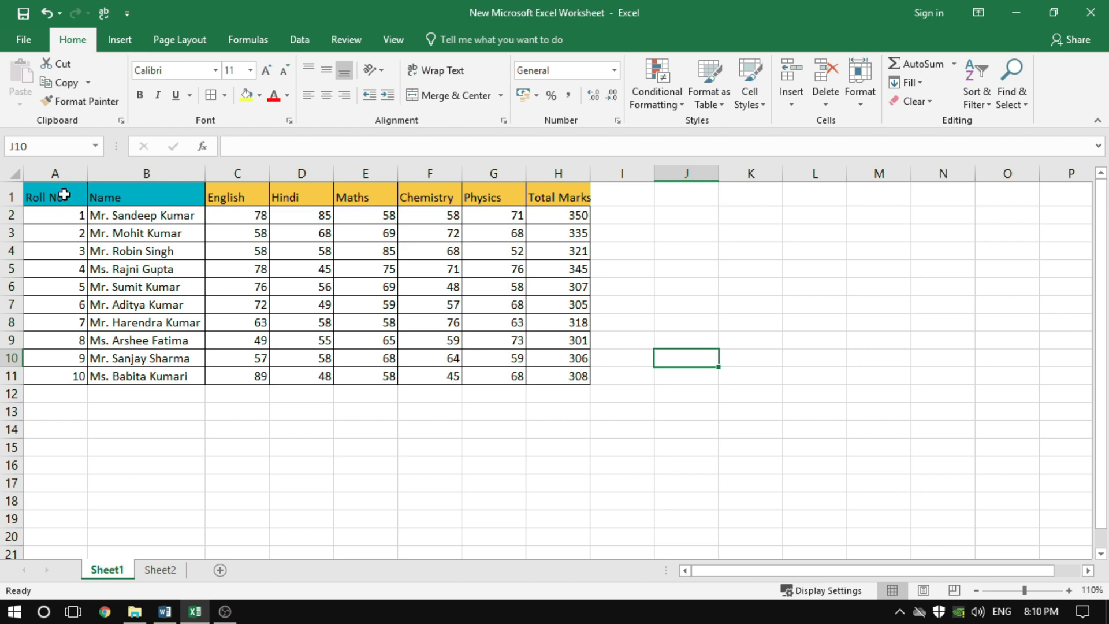
Remove the borders from the marks table A1:H11, undo that removal and select cell K11
{"action": "left_click_drag", "start_coordinate": [57, 197], "coordinate": [578, 377]}
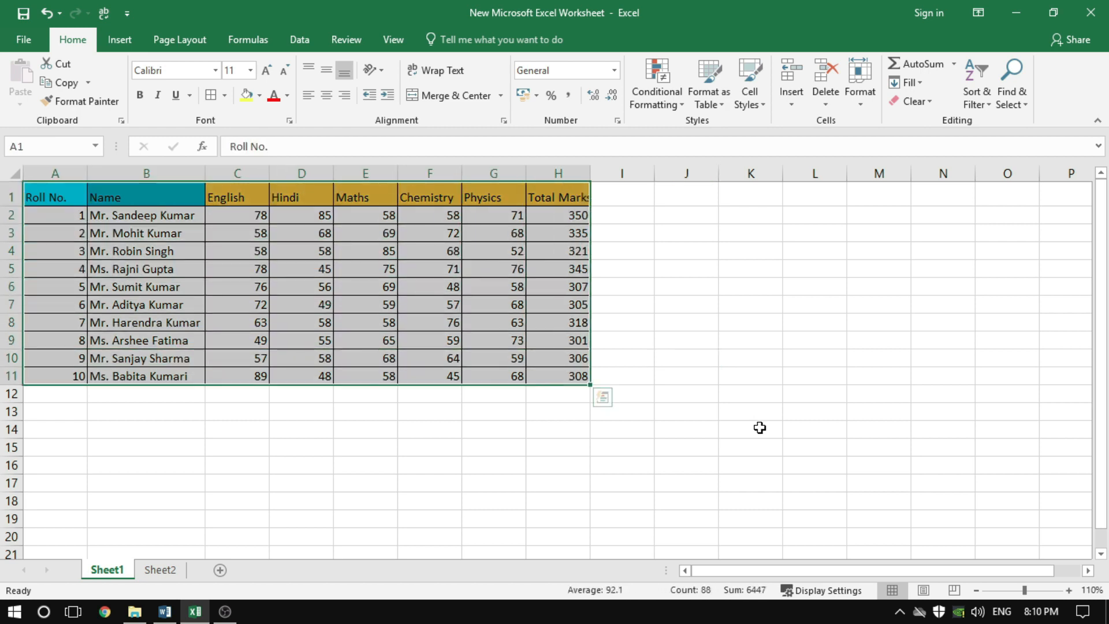
{"action": "key", "text": "alt"}
{"action": "key", "text": "h"}
{"action": "key", "text": "b"}
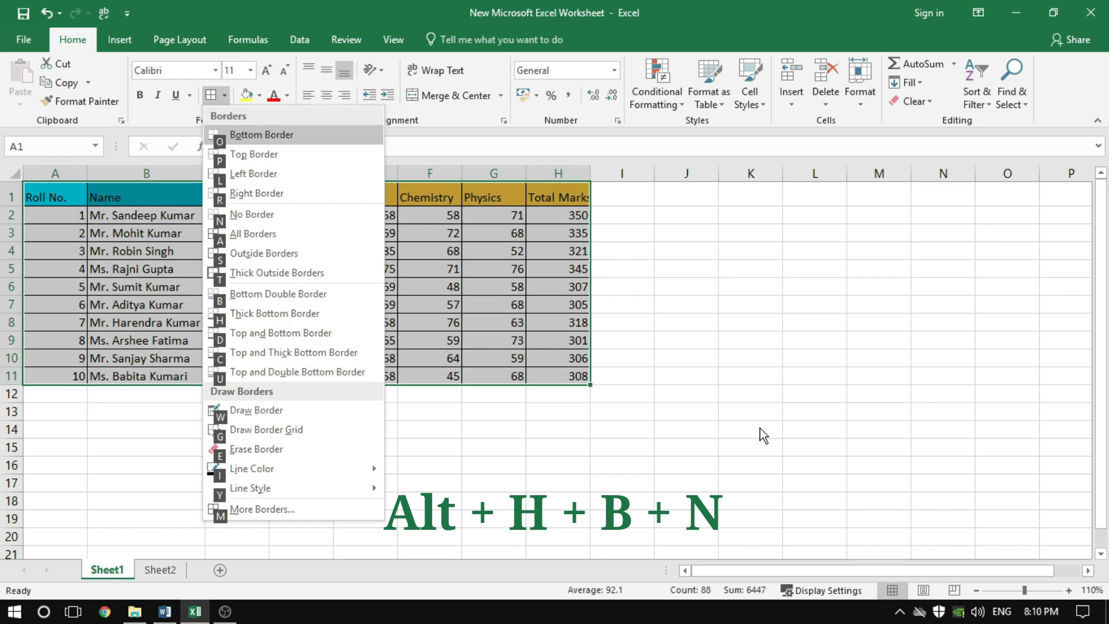
{"action": "key", "text": "n"}
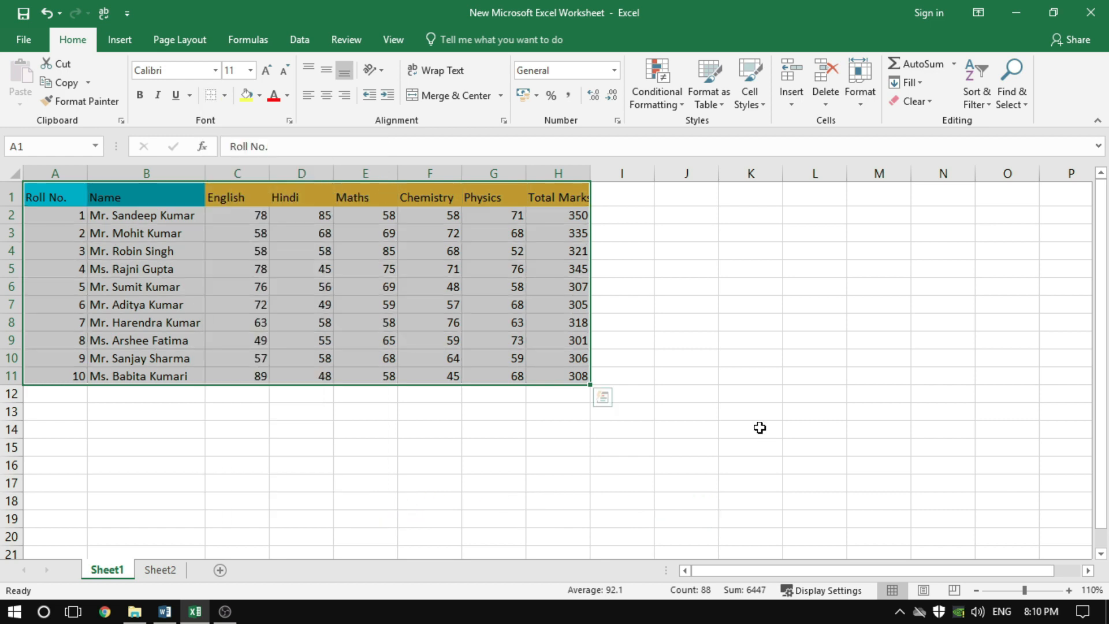
{"action": "key", "text": "ctrl+z"}
{"action": "left_click", "coordinate": [740, 255]}
{"action": "left_click", "coordinate": [746, 375]}
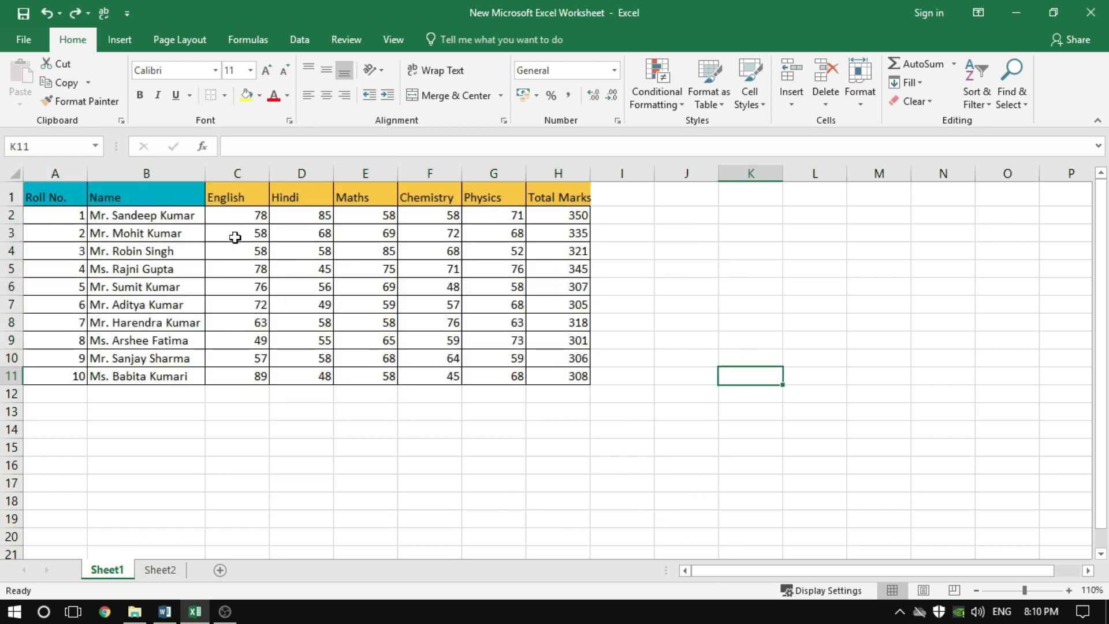
Clear the borders from the marks table A1:H11 and select cell J7
{"action": "left_click_drag", "start_coordinate": [66, 200], "coordinate": [545, 376]}
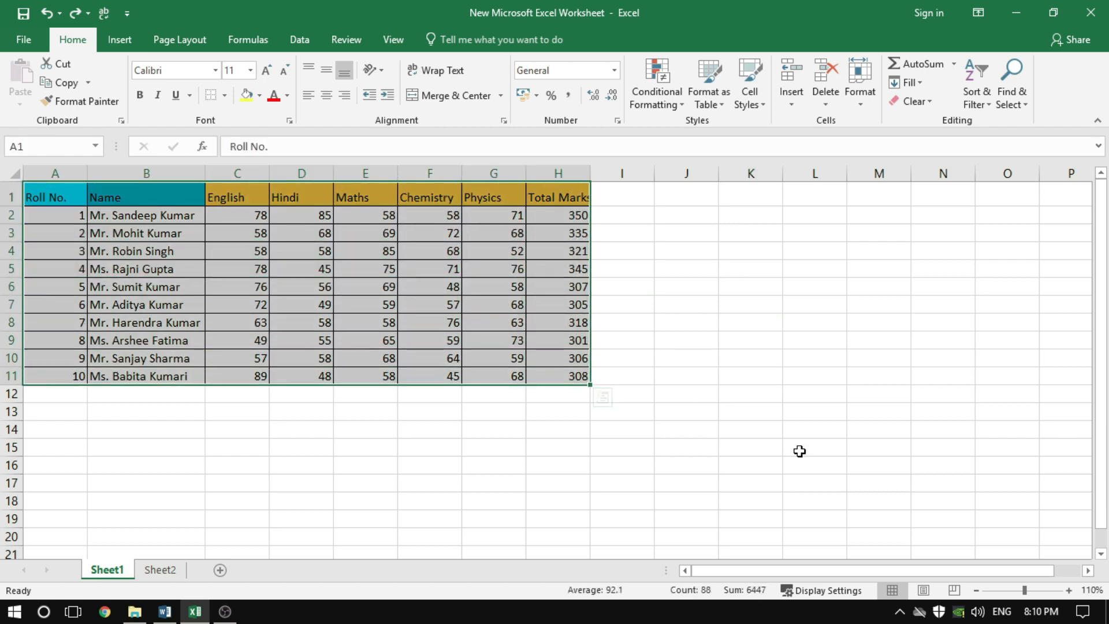
{"action": "key", "text": "ctrl+shift+minus"}
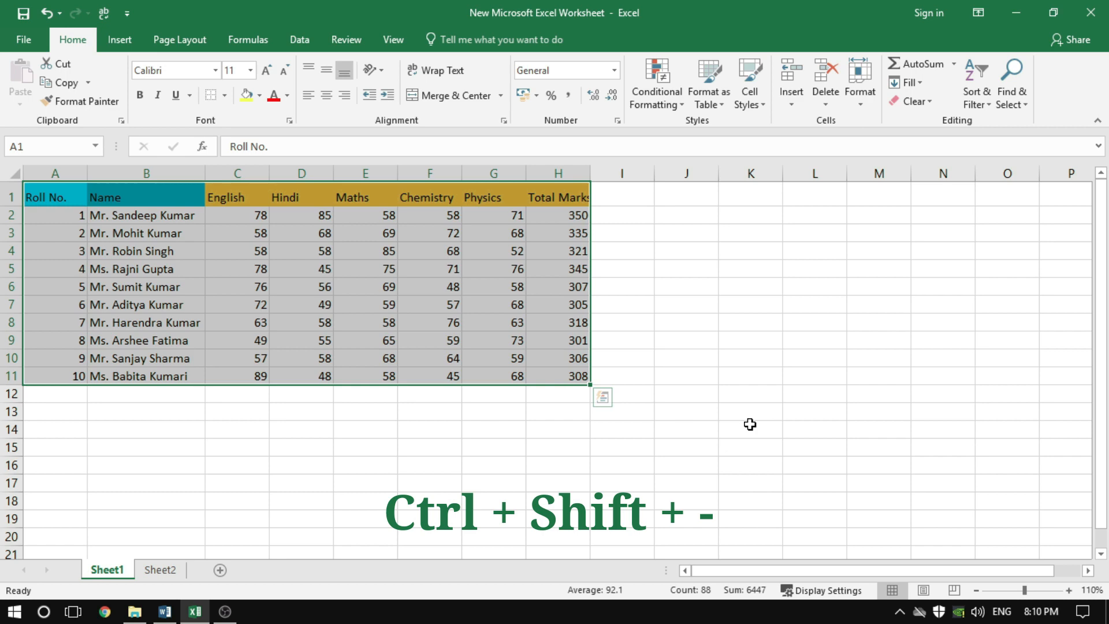
{"action": "left_click", "coordinate": [691, 310]}
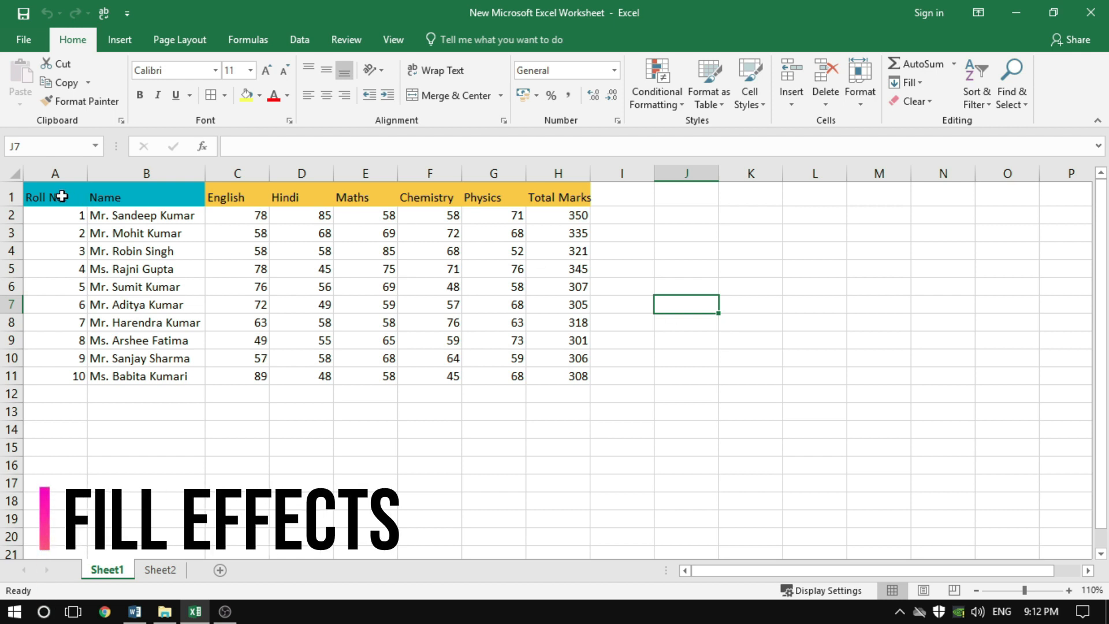
Fill the header row A1:H1 with a solid dark orange background and select cell I7
{"action": "left_click_drag", "start_coordinate": [57, 198], "coordinate": [572, 201]}
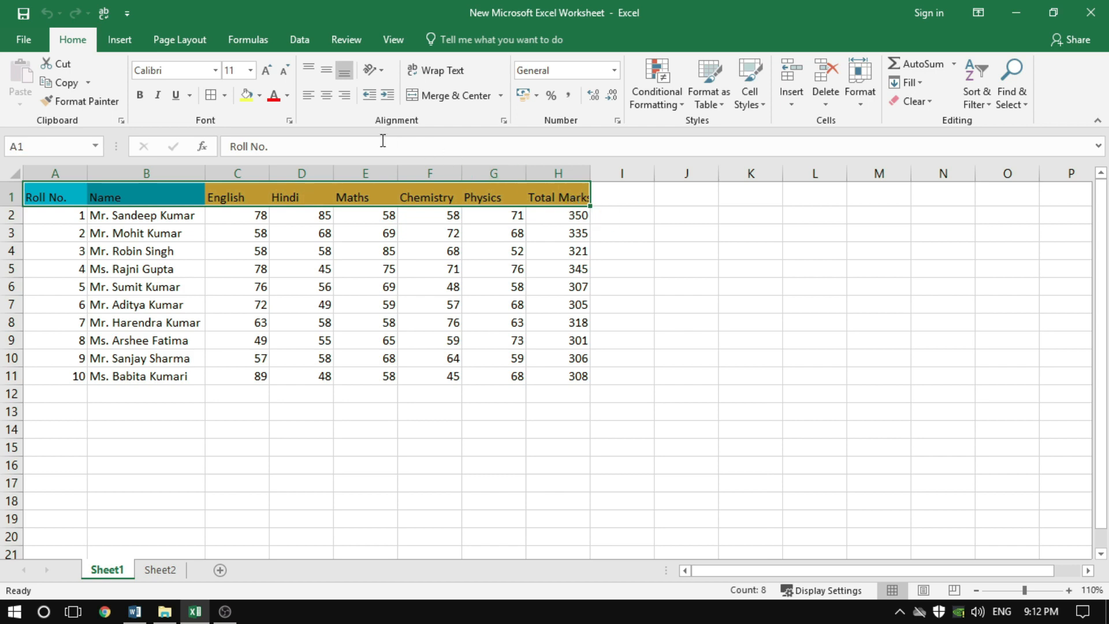
{"action": "left_click", "coordinate": [225, 95]}
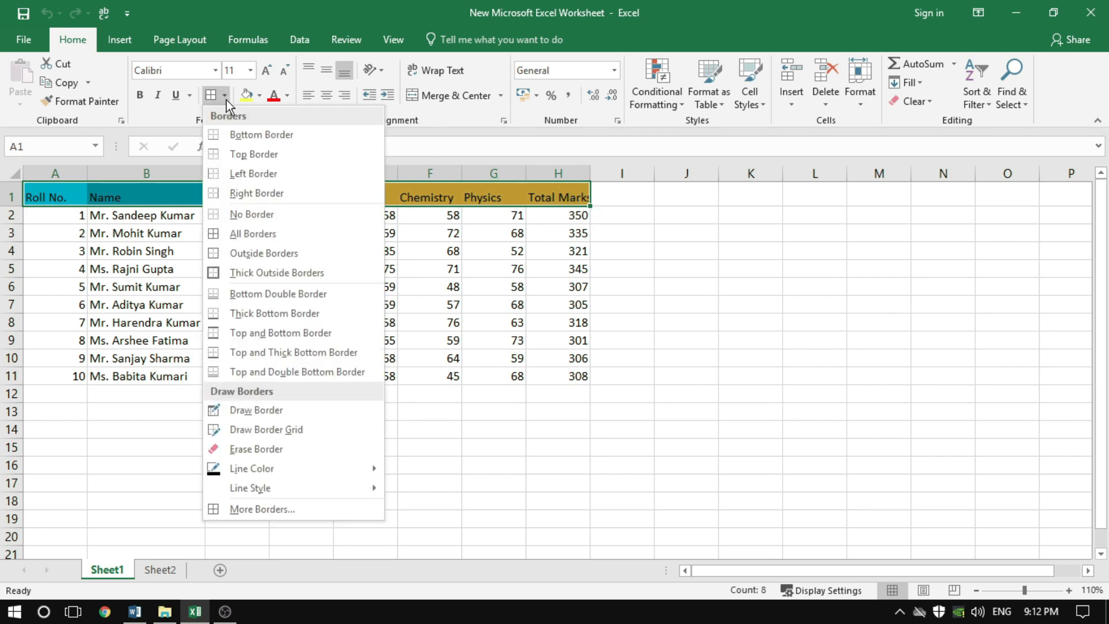
{"action": "left_click", "coordinate": [287, 510]}
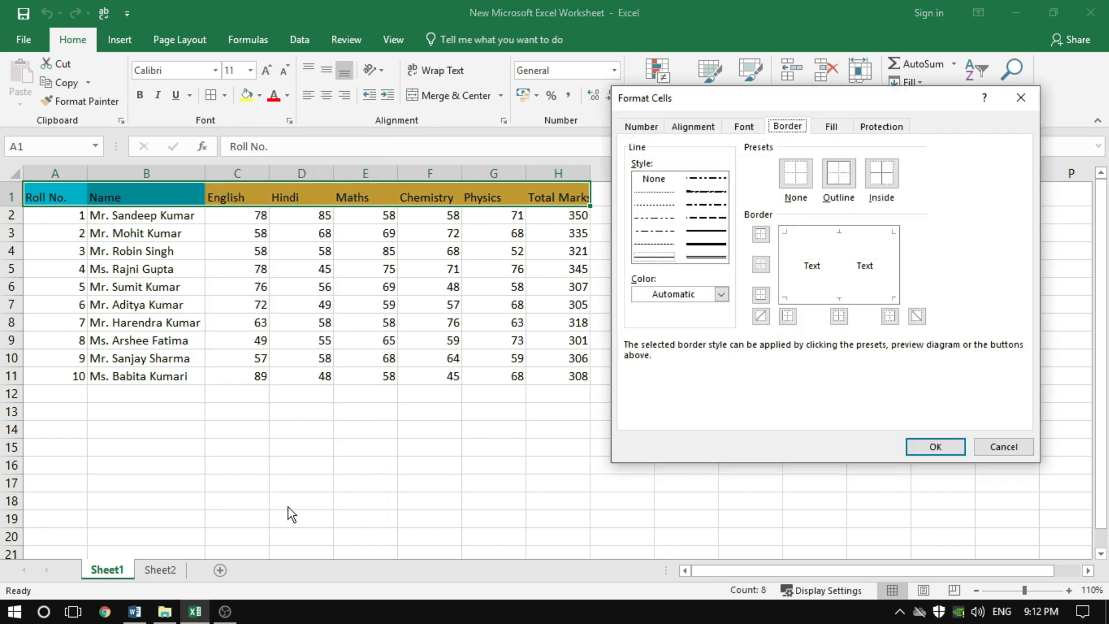
{"action": "left_click", "coordinate": [835, 126]}
{"action": "left_click_drag", "start_coordinate": [861, 94], "coordinate": [763, 133]}
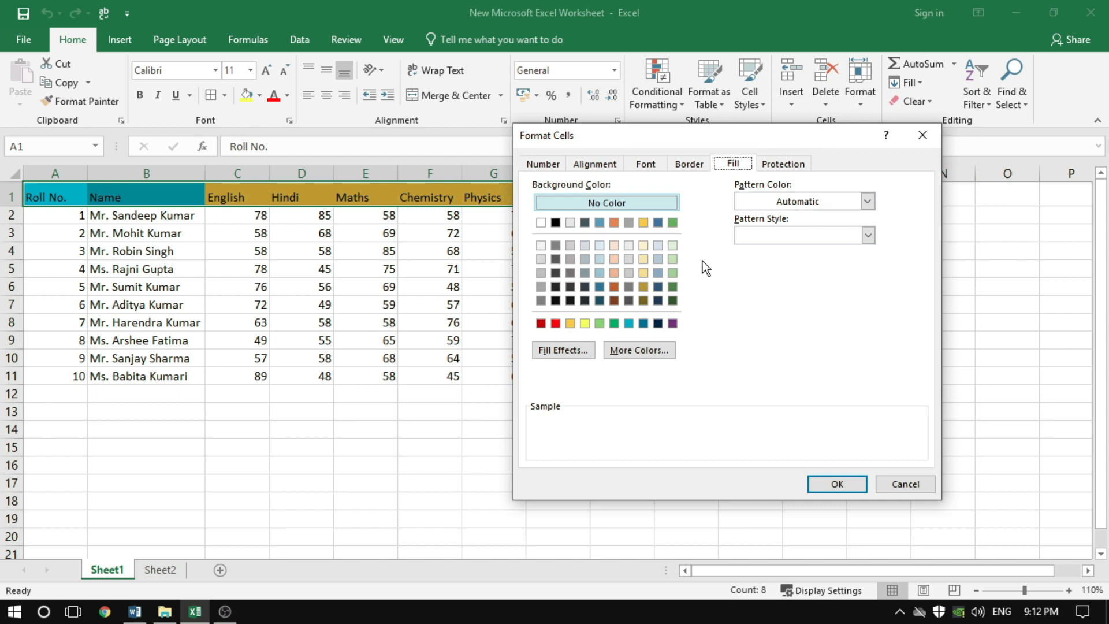
{"action": "left_click", "coordinate": [615, 286]}
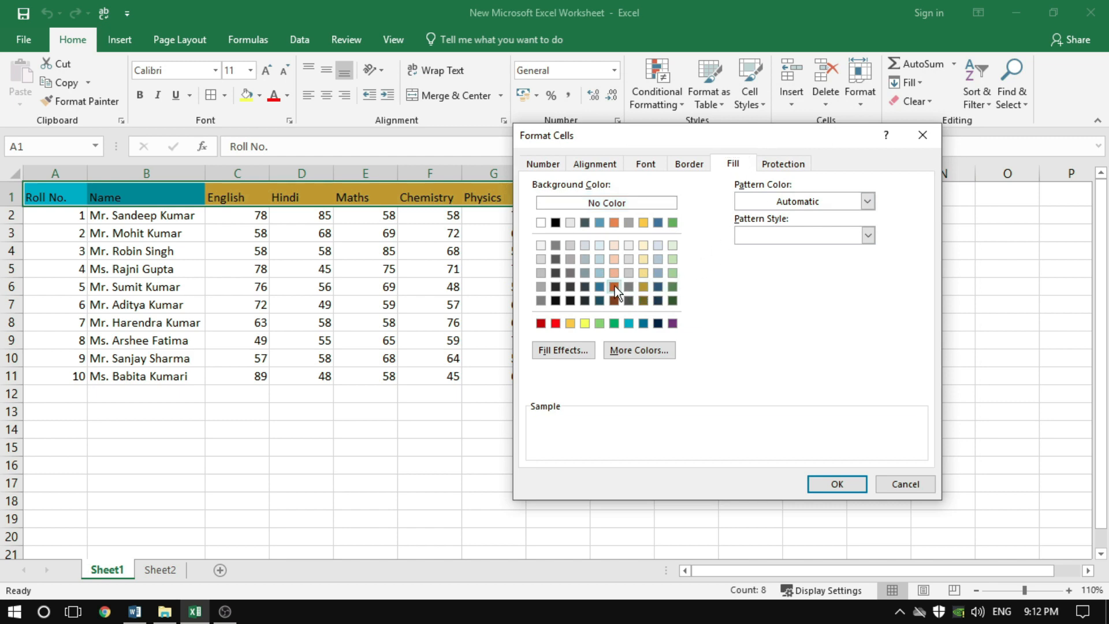
{"action": "left_click", "coordinate": [837, 484]}
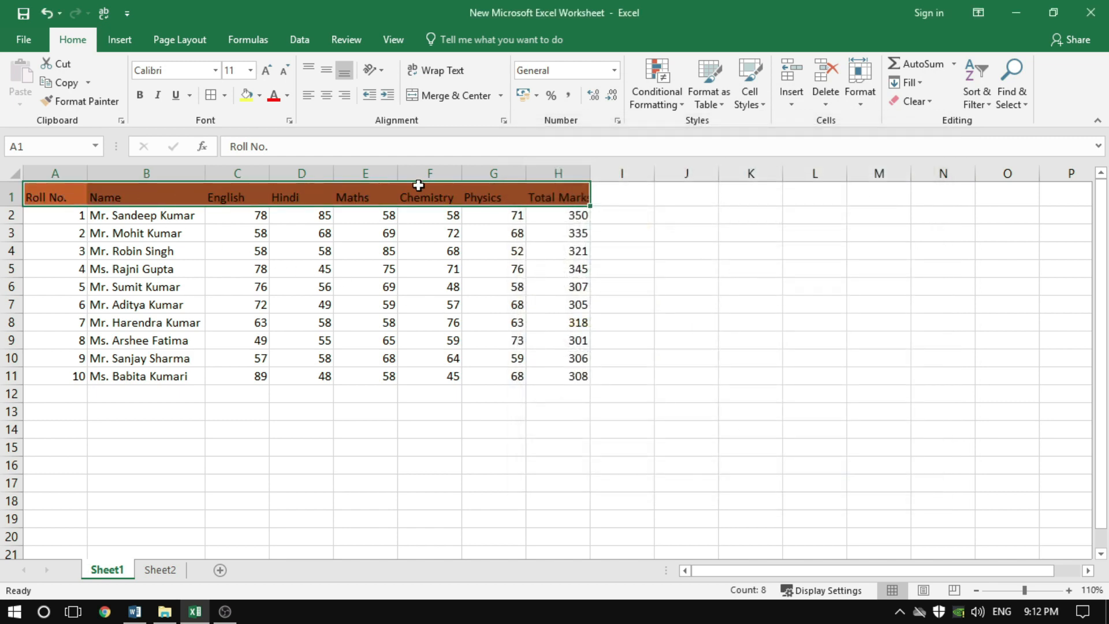
{"action": "left_click", "coordinate": [634, 306]}
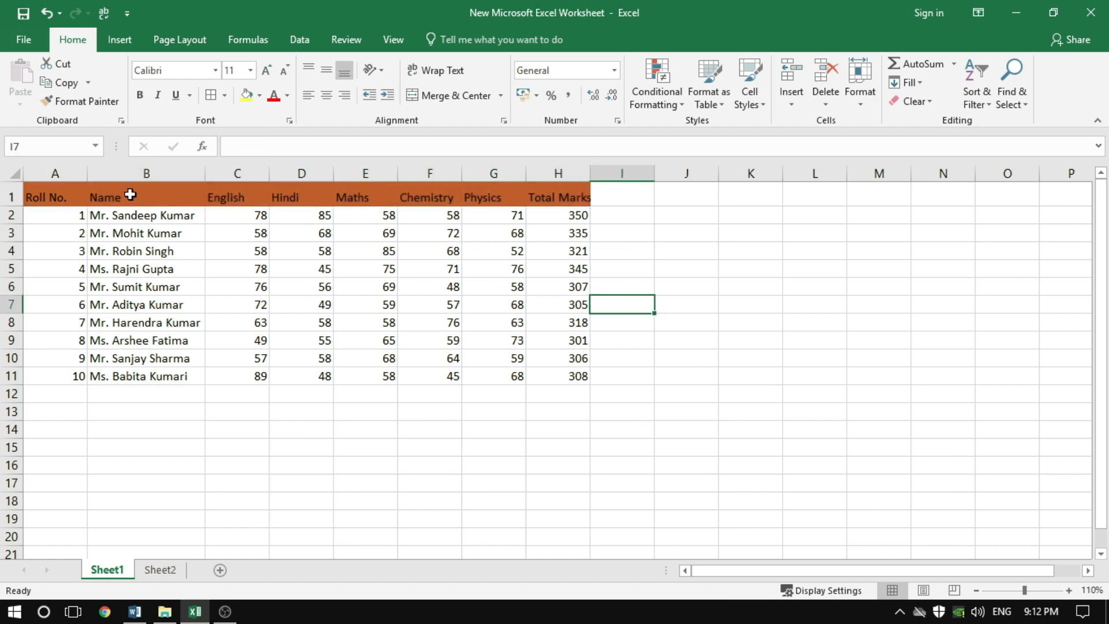
Set up a two-colour gradient fill with the Vertical shading style for the header row A1:H1
{"action": "left_click_drag", "start_coordinate": [60, 191], "coordinate": [553, 199]}
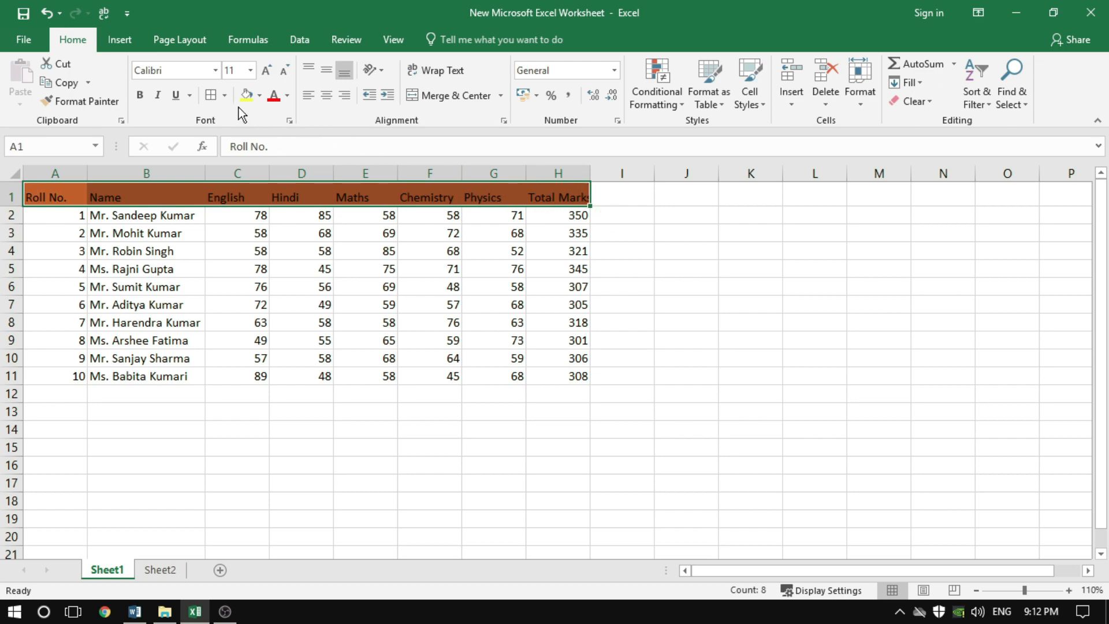
{"action": "left_click", "coordinate": [224, 96]}
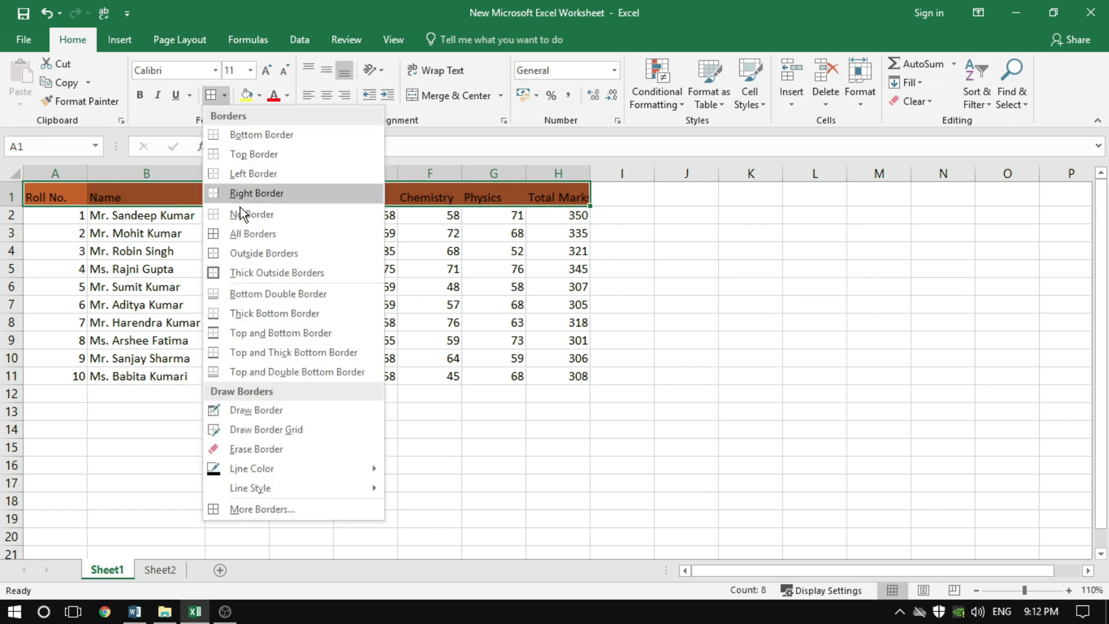
{"action": "left_click", "coordinate": [262, 507]}
{"action": "left_click", "coordinate": [730, 162]}
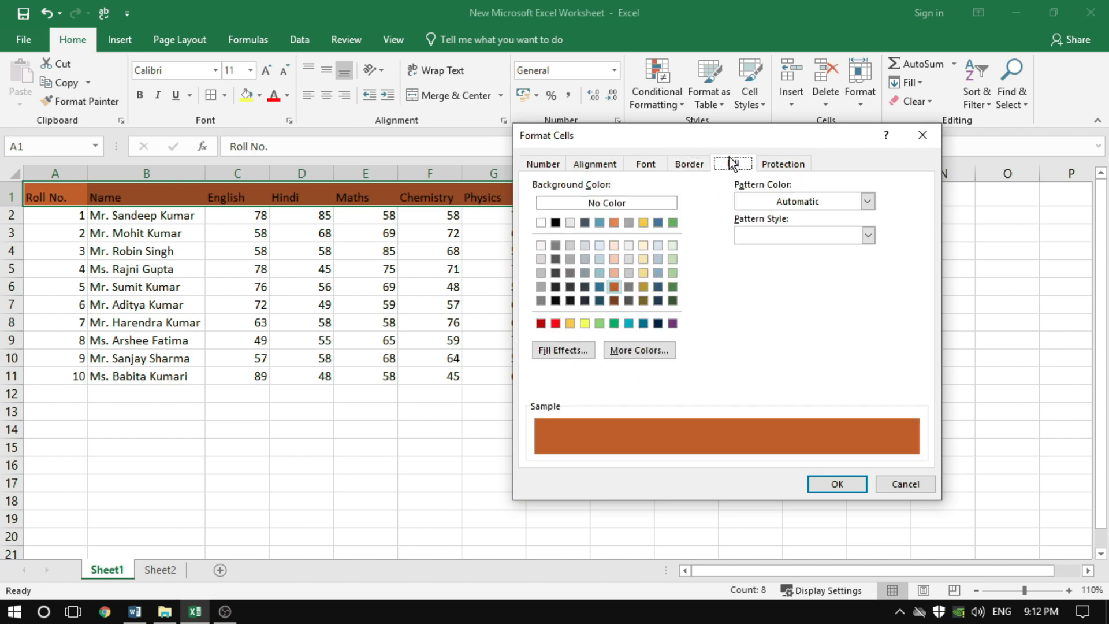
{"action": "left_click", "coordinate": [562, 350]}
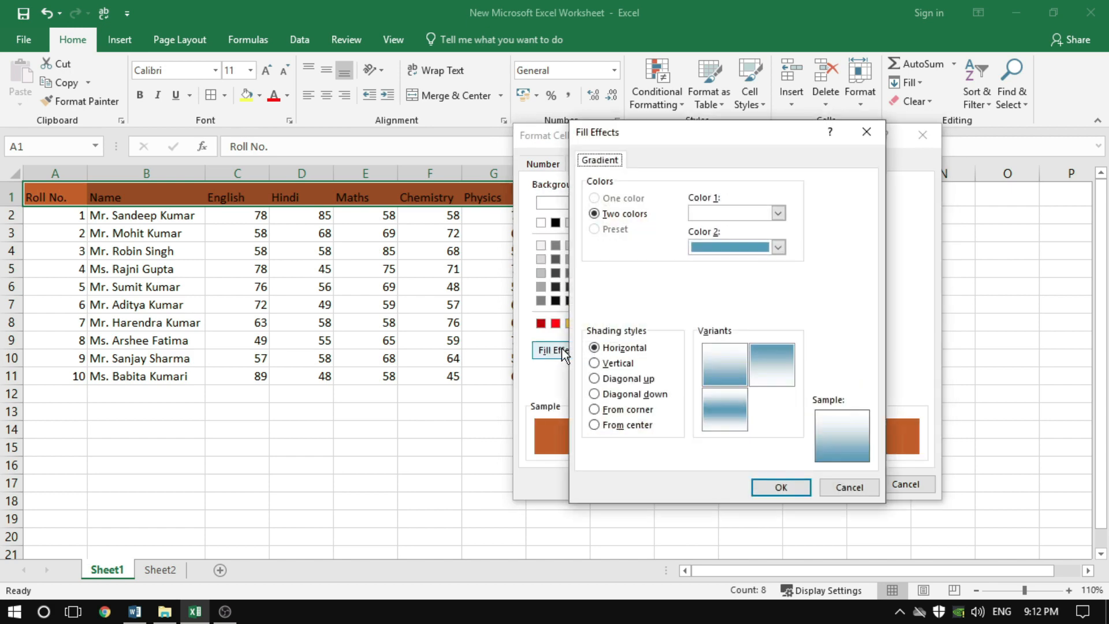
{"action": "left_click", "coordinate": [605, 364]}
{"action": "left_click", "coordinate": [604, 378]}
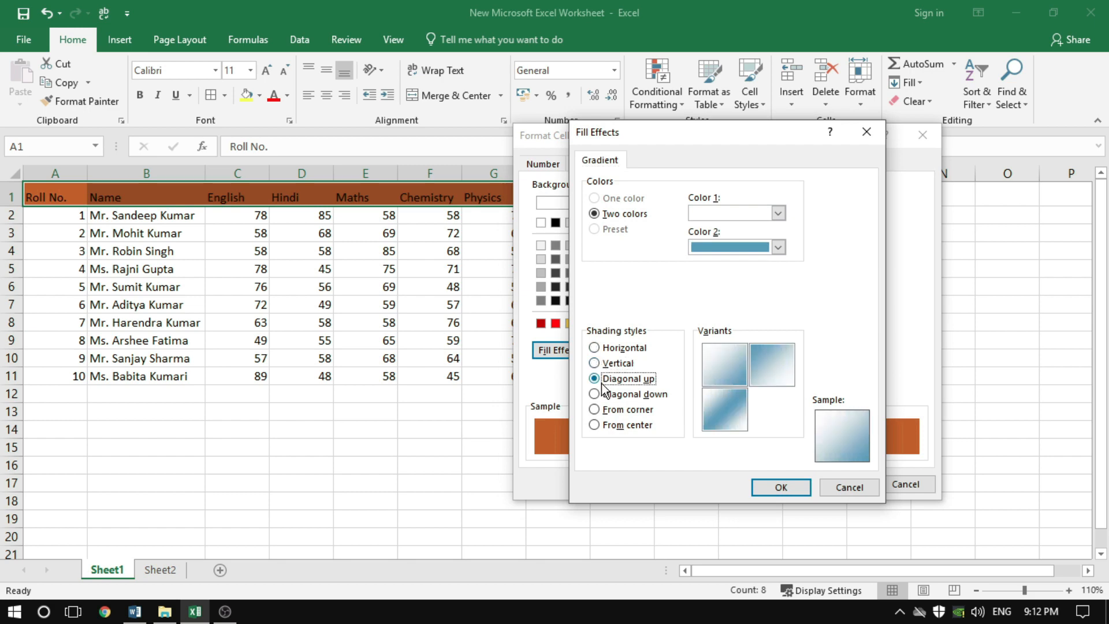
{"action": "left_click", "coordinate": [597, 348]}
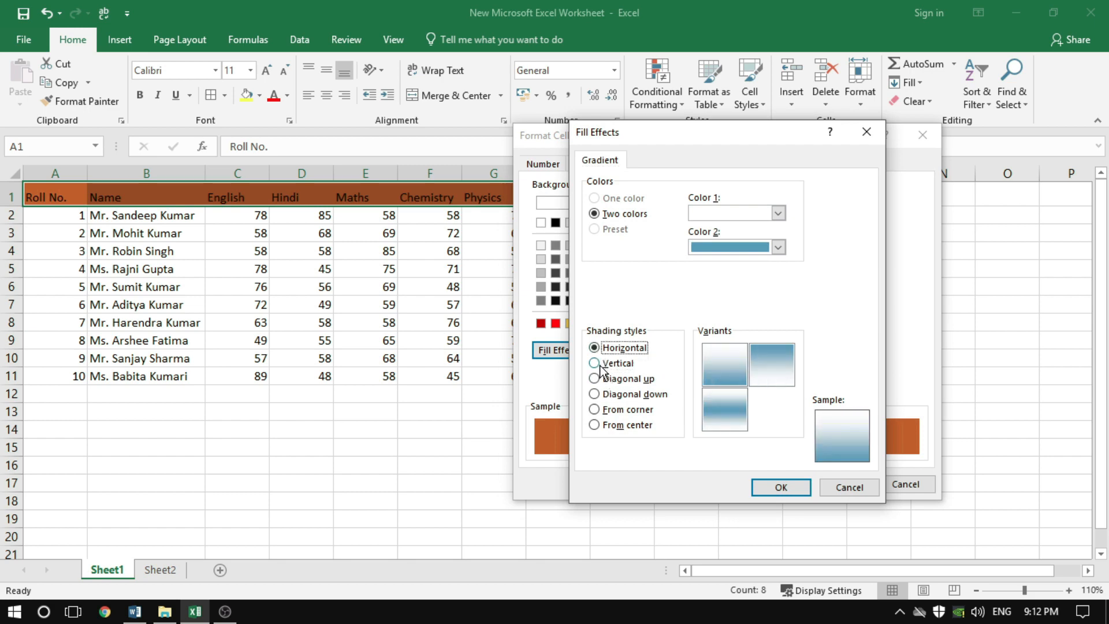
{"action": "left_click", "coordinate": [600, 365]}
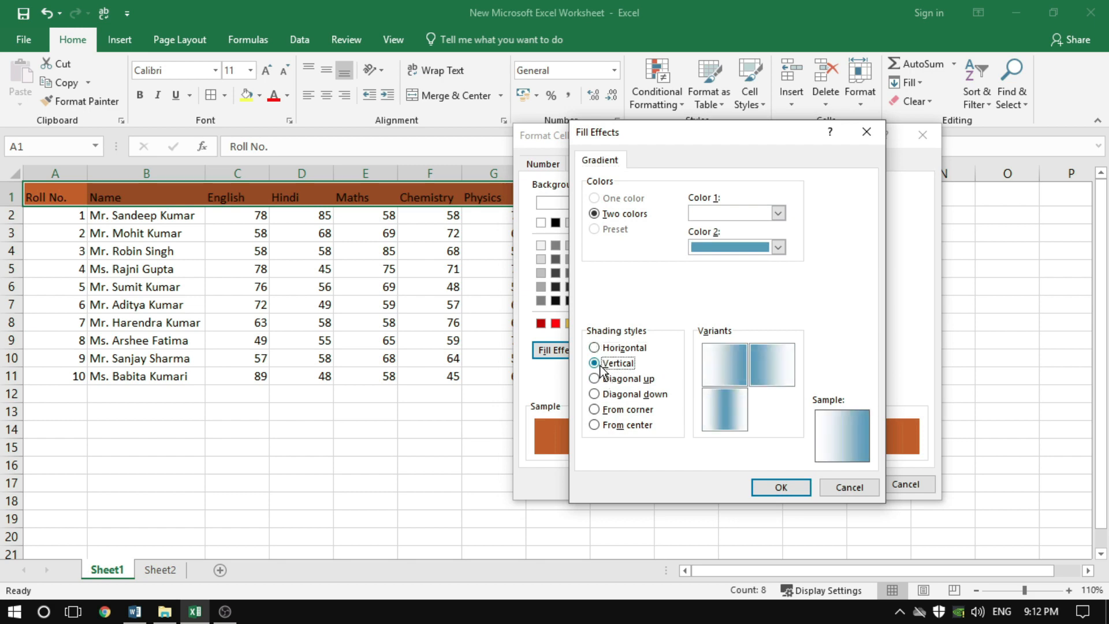
Set the gradient's Color 2 to dark orange, apply the fill to the header row and deselect it
{"action": "left_click", "coordinate": [778, 247]}
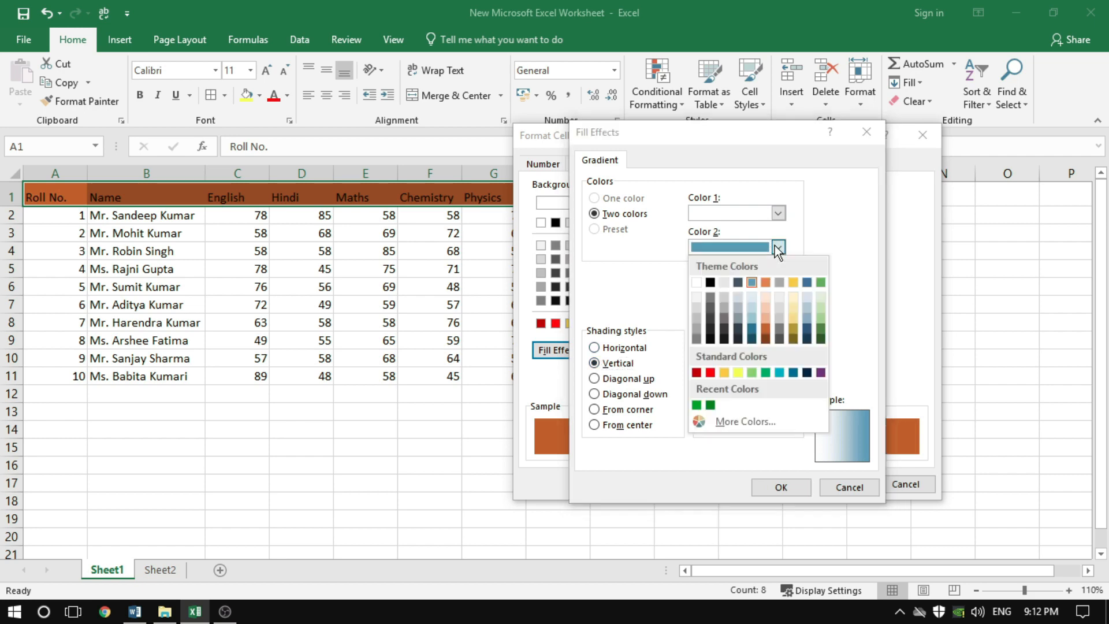
{"action": "left_click", "coordinate": [765, 324]}
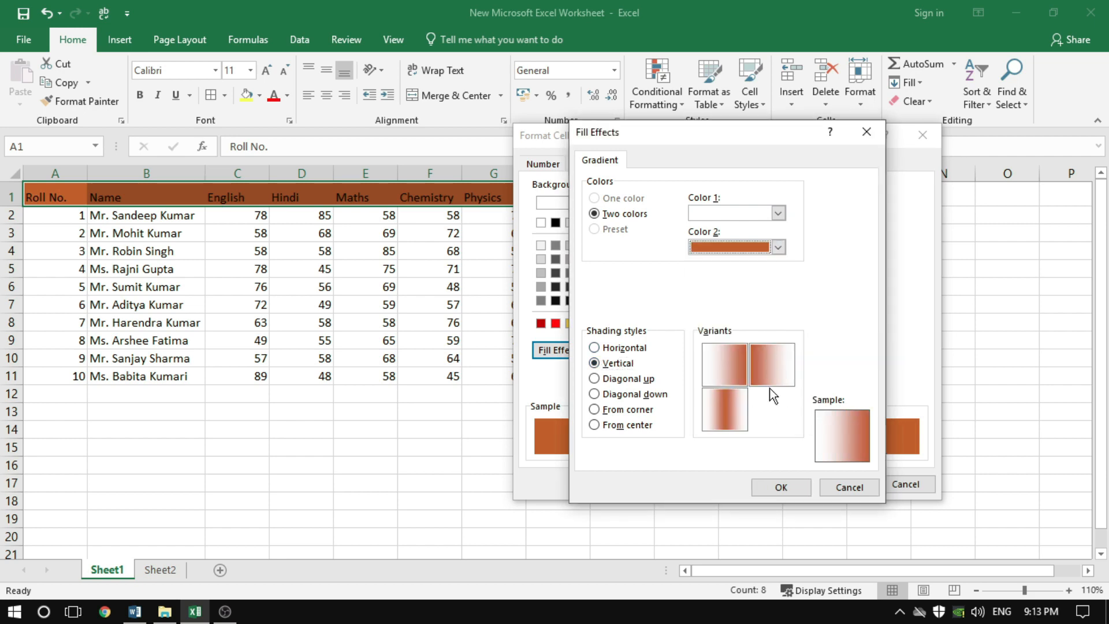
{"action": "left_click", "coordinate": [776, 487]}
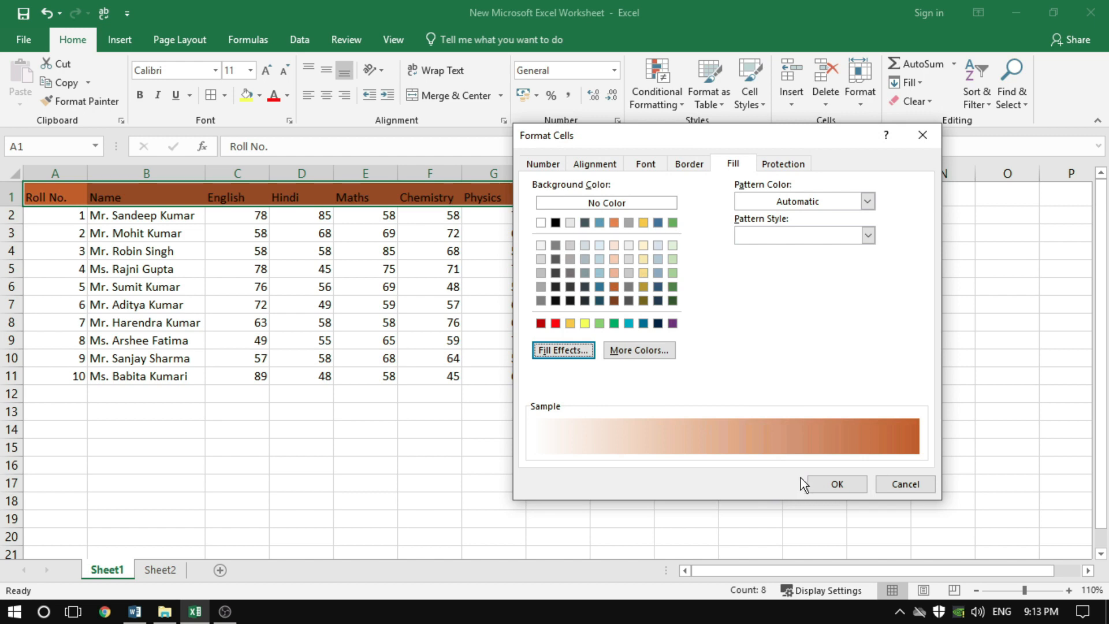
{"action": "left_click", "coordinate": [837, 484]}
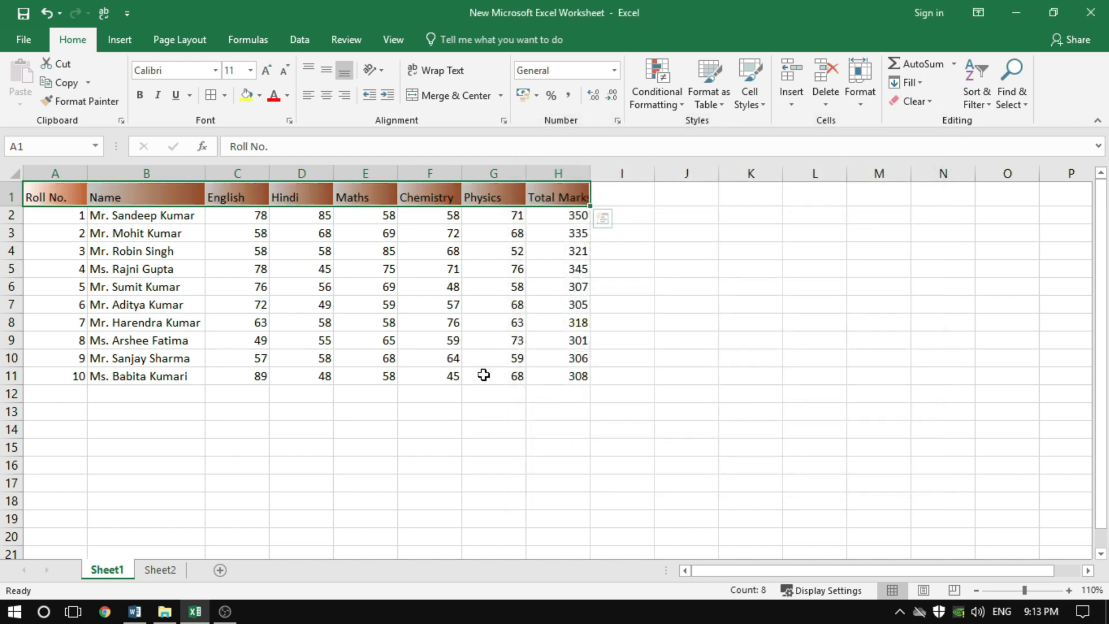
{"action": "left_click", "coordinate": [365, 358]}
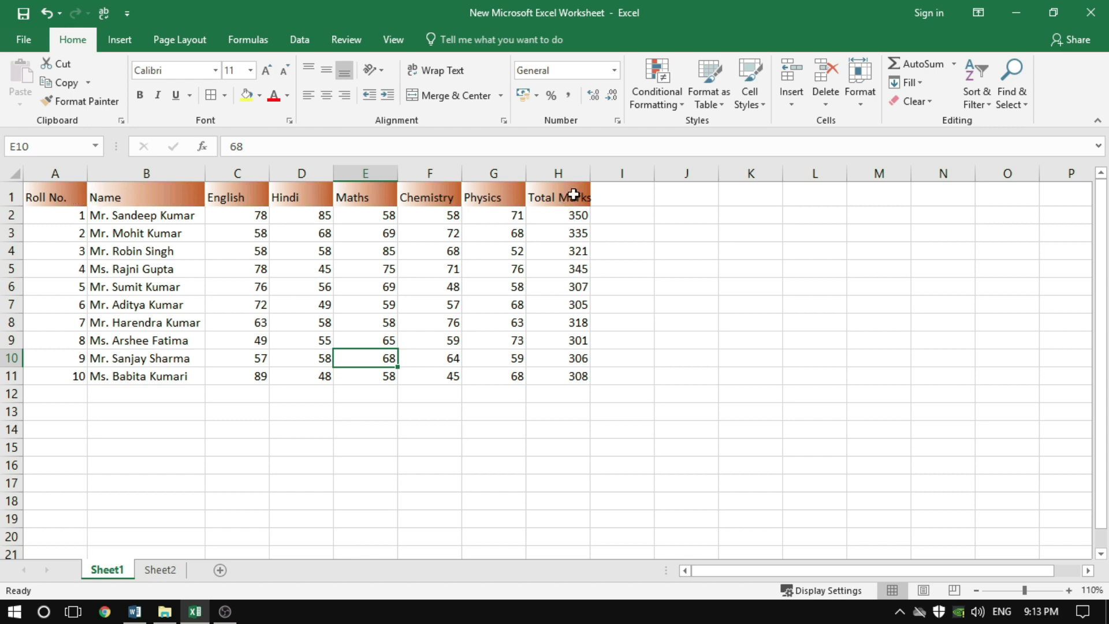
{"action": "left_click", "coordinate": [530, 338]}
Set up a two-colour gradient fill with the Diagonal down shading style for the data rows A2:H11
{"action": "left_click_drag", "start_coordinate": [78, 215], "coordinate": [567, 375]}
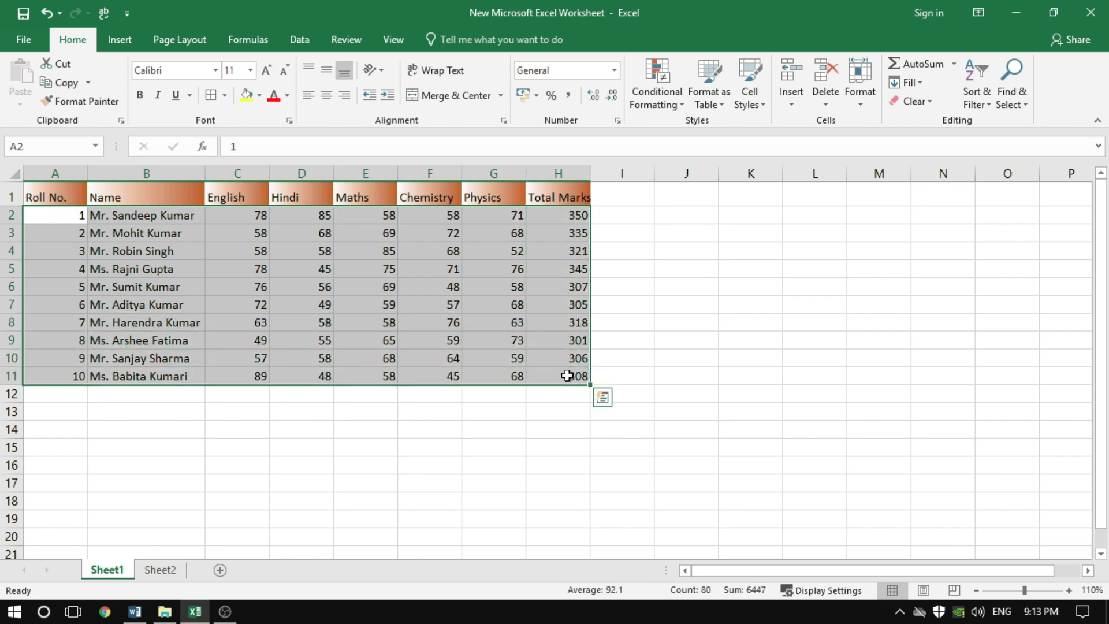
{"action": "left_click", "coordinate": [223, 99]}
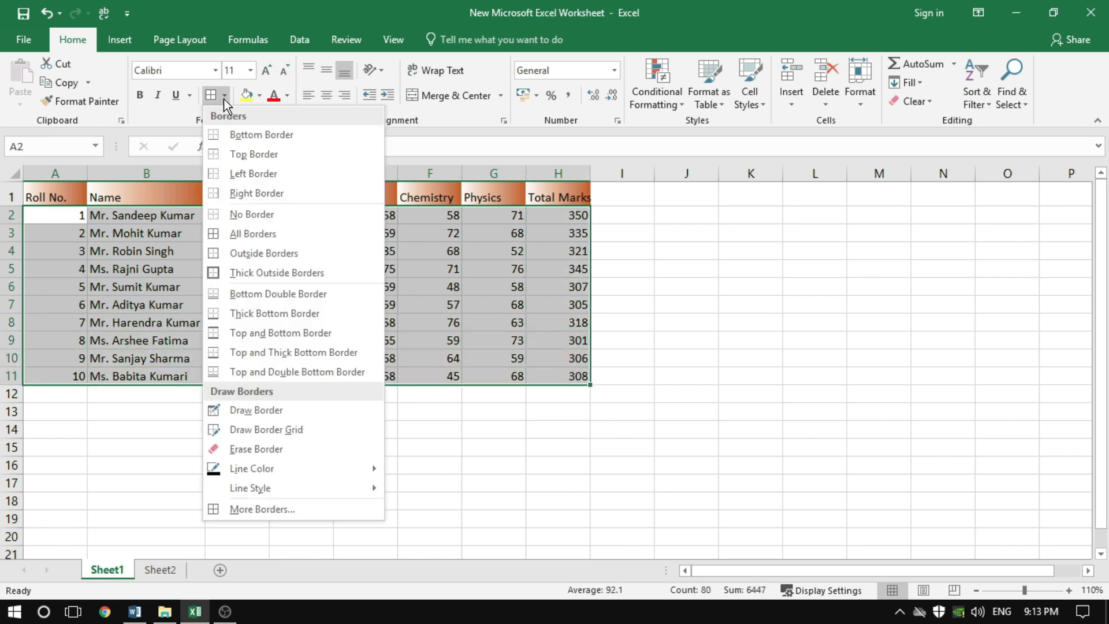
{"action": "left_click", "coordinate": [266, 509]}
{"action": "left_click", "coordinate": [733, 164]}
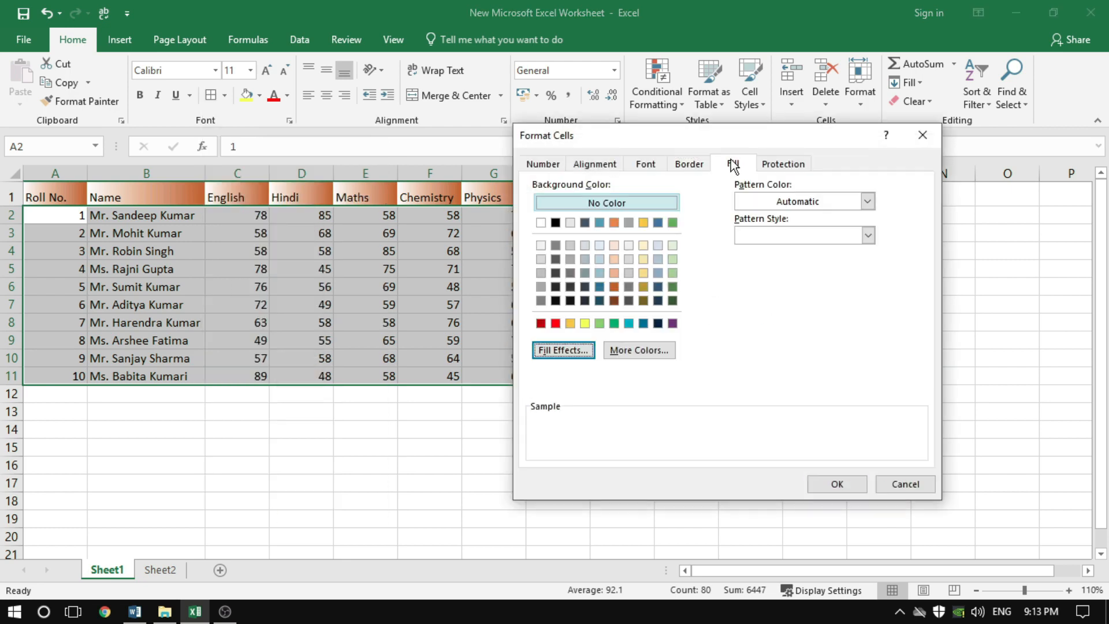
{"action": "left_click", "coordinate": [548, 352]}
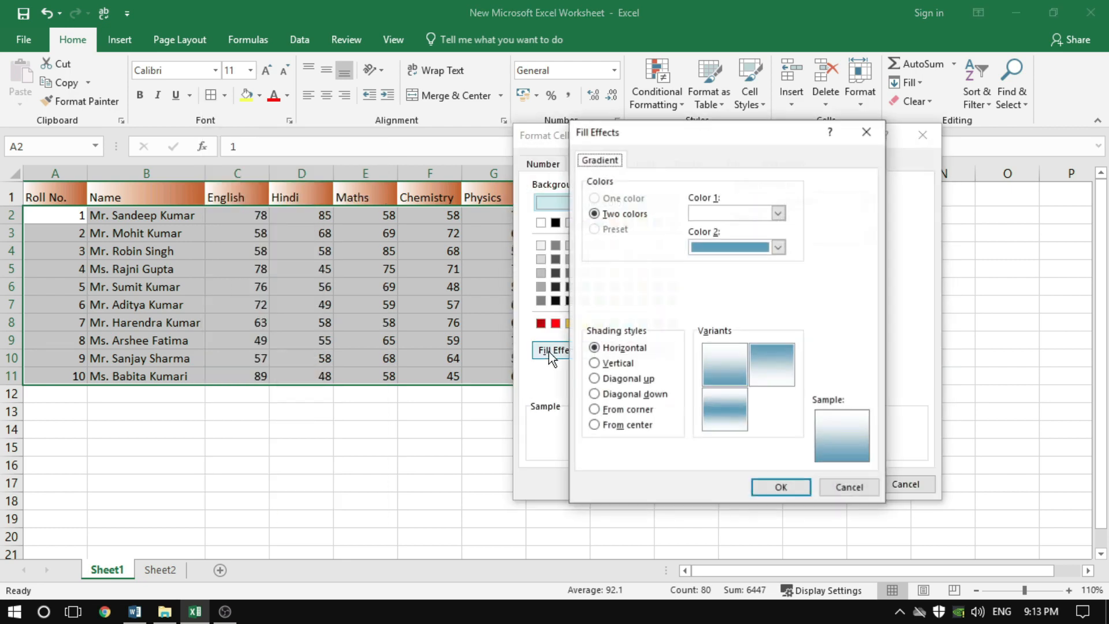
{"action": "left_click", "coordinate": [603, 364]}
{"action": "left_click", "coordinate": [598, 378]}
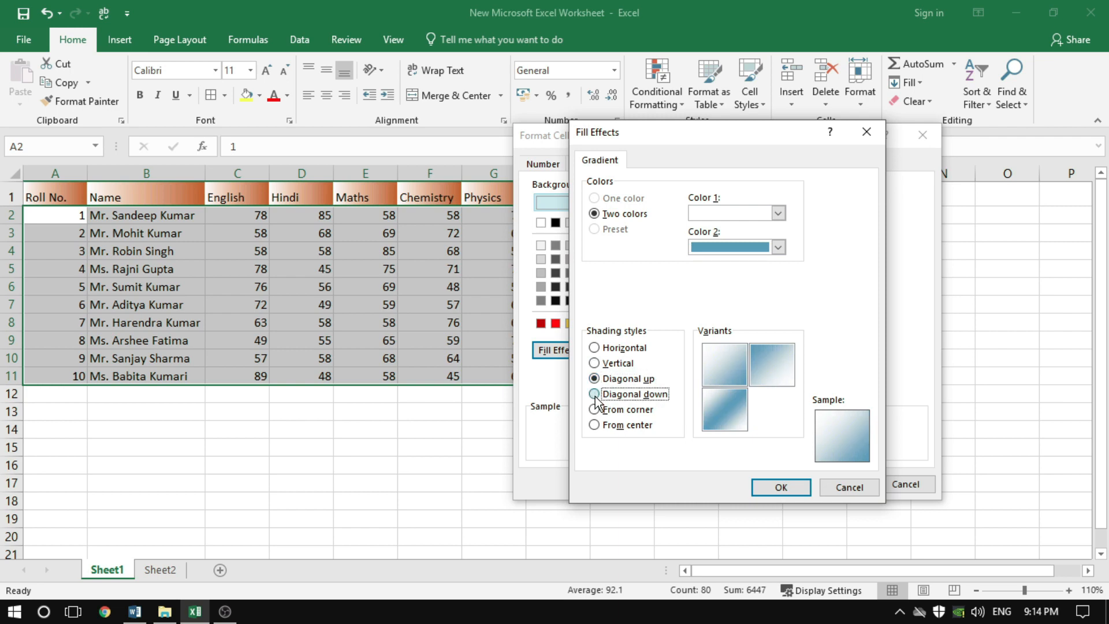
{"action": "left_click", "coordinate": [595, 394]}
Set the gradient's Color 2 to dark orange and Color 1 to light blue, and apply the fill to A2:H11
{"action": "left_click", "coordinate": [779, 246]}
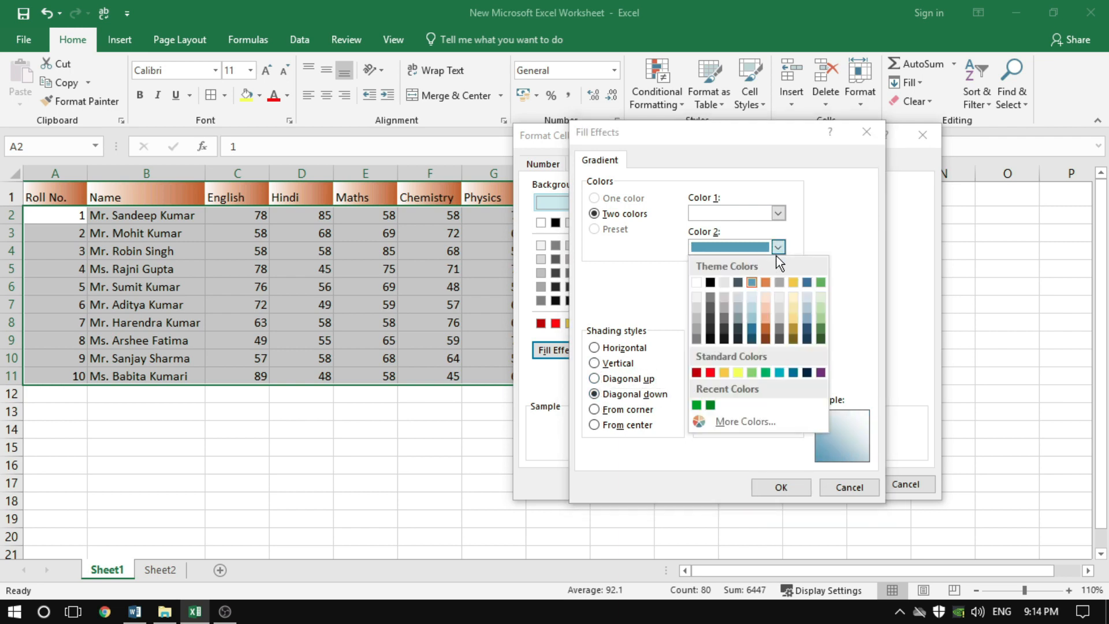
{"action": "left_click", "coordinate": [767, 329]}
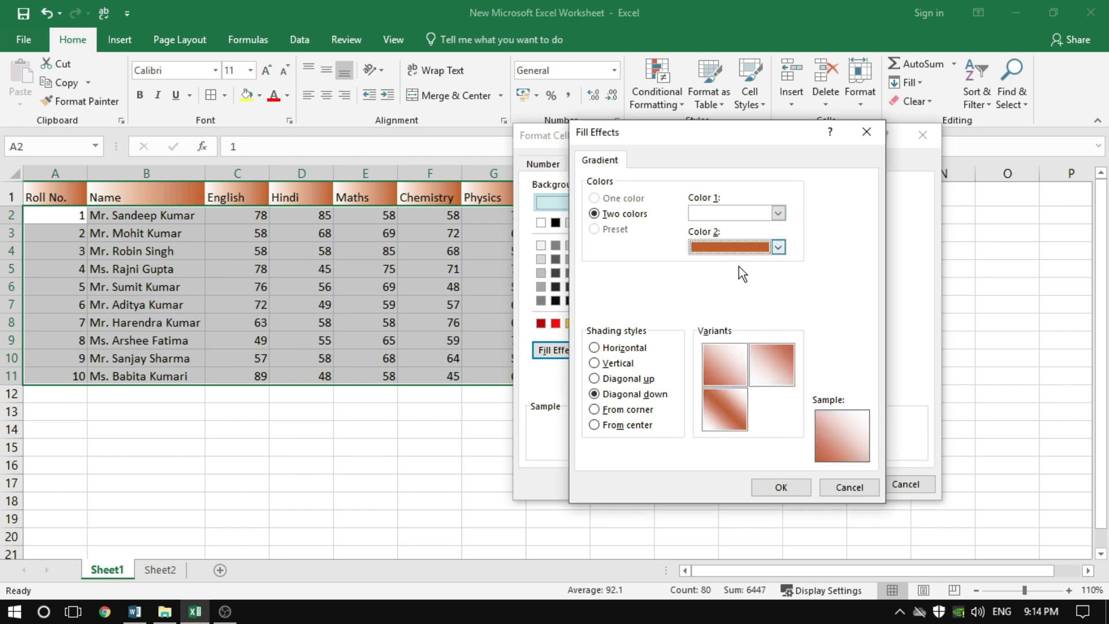
{"action": "left_click", "coordinate": [778, 213]}
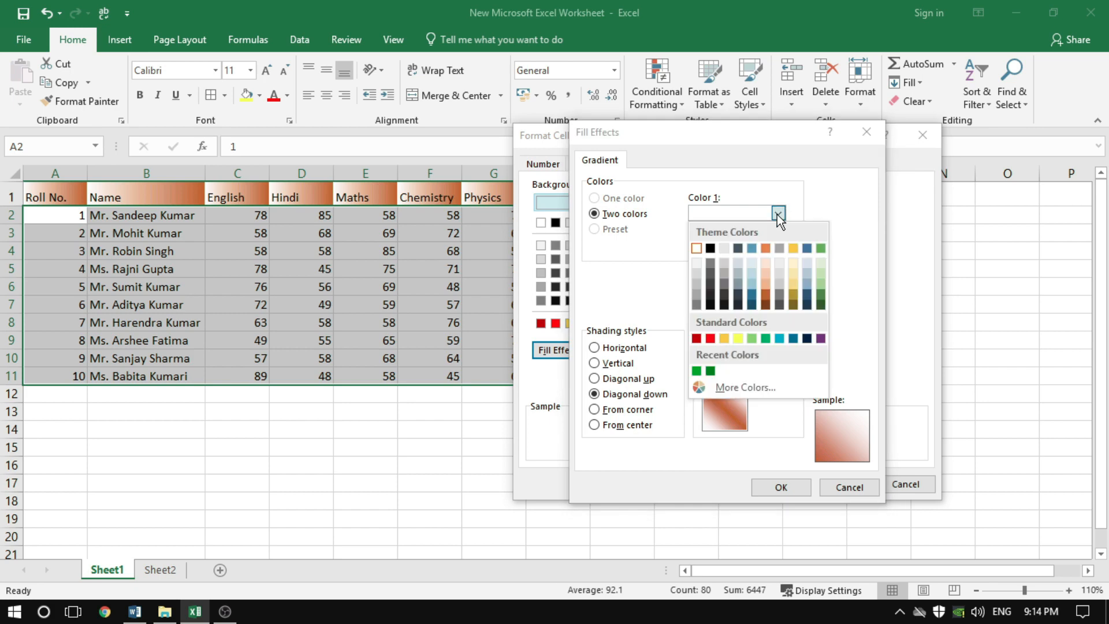
{"action": "left_click", "coordinate": [755, 278]}
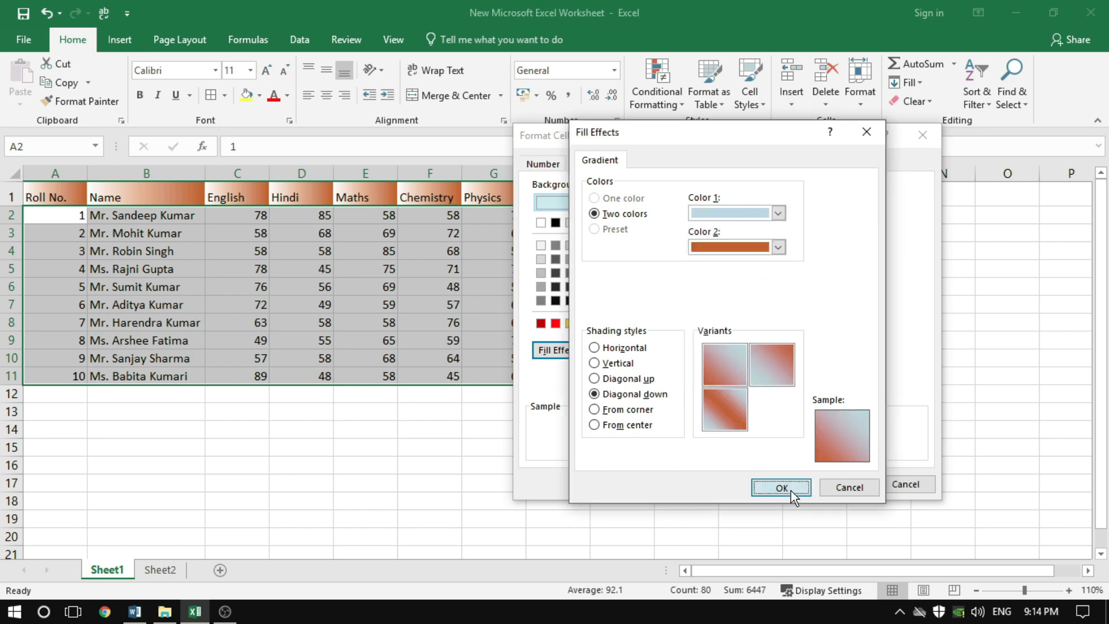
{"action": "left_click", "coordinate": [780, 488]}
{"action": "left_click", "coordinate": [837, 485]}
{"action": "left_click", "coordinate": [496, 483]}
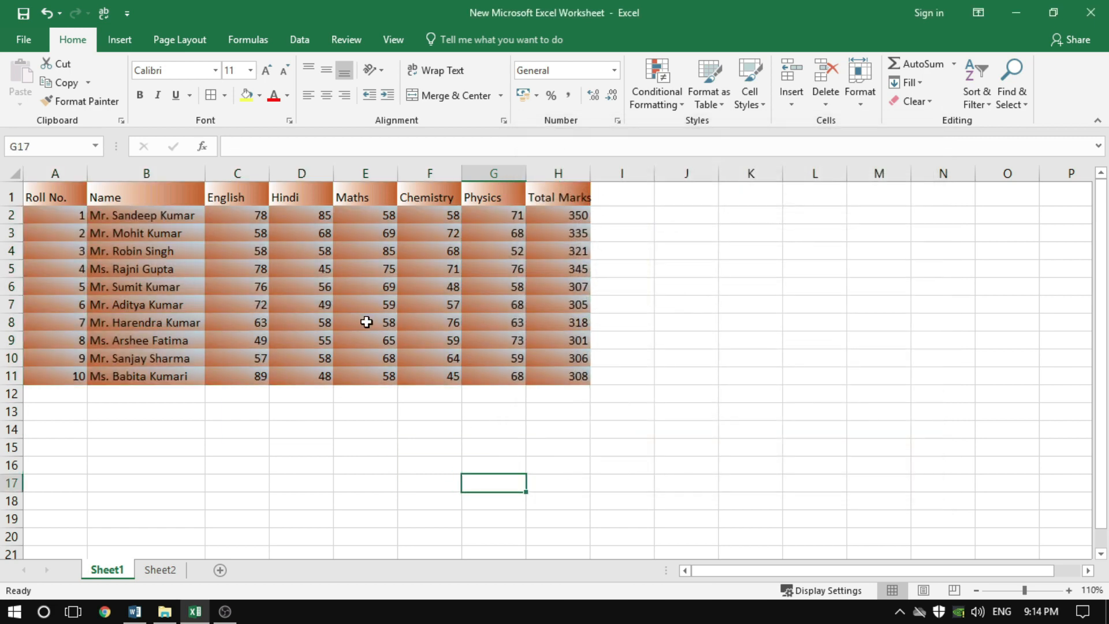
Fill the data rows A2:H11 with the lightest solid theme blue and select cell D4
{"action": "left_click_drag", "start_coordinate": [69, 218], "coordinate": [567, 376]}
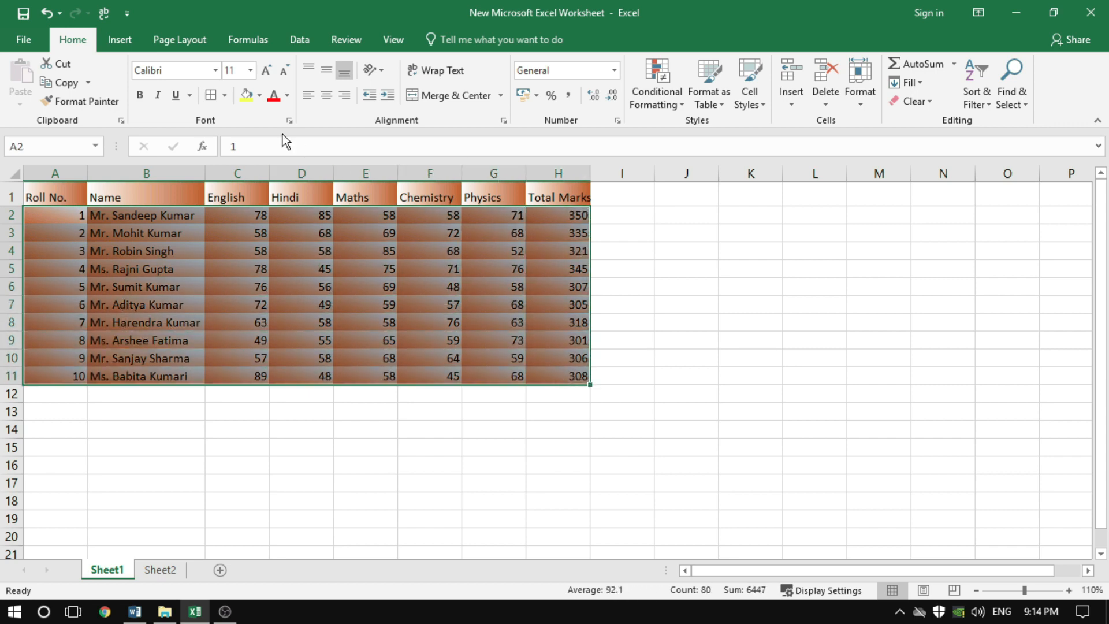
{"action": "left_click", "coordinate": [260, 96]}
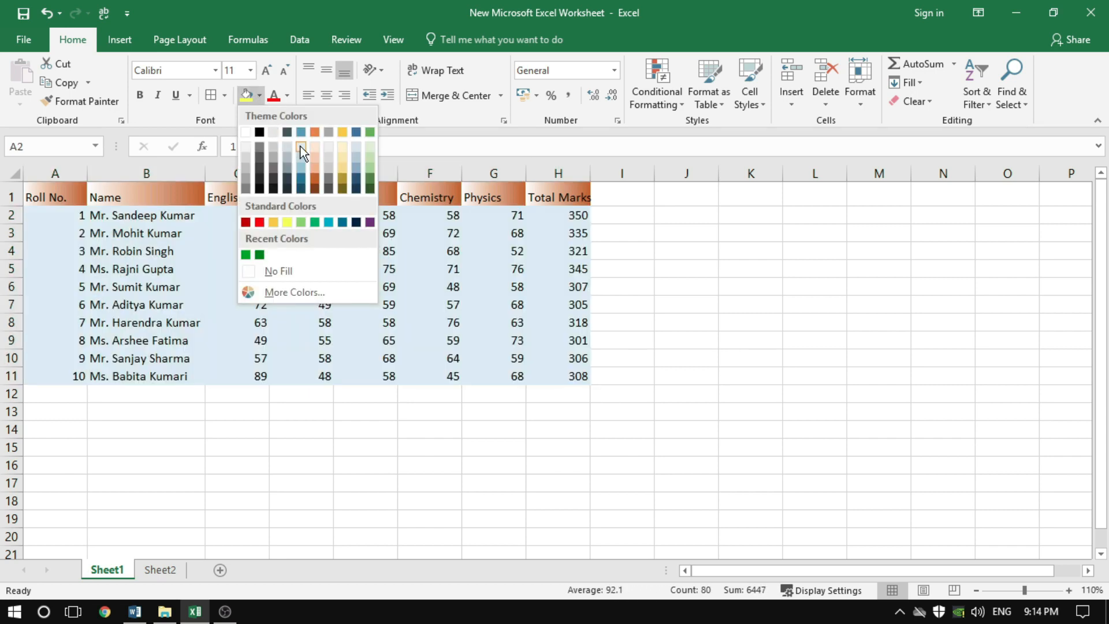
{"action": "left_click", "coordinate": [299, 156]}
{"action": "left_click", "coordinate": [639, 321]}
{"action": "left_click", "coordinate": [661, 393]}
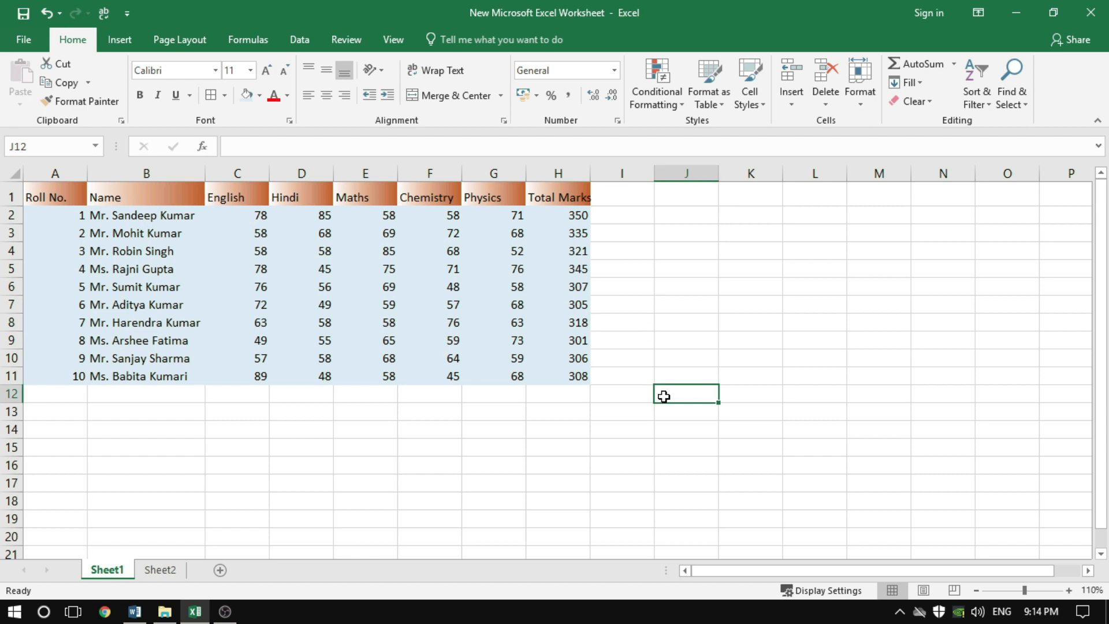
{"action": "left_click", "coordinate": [307, 259]}
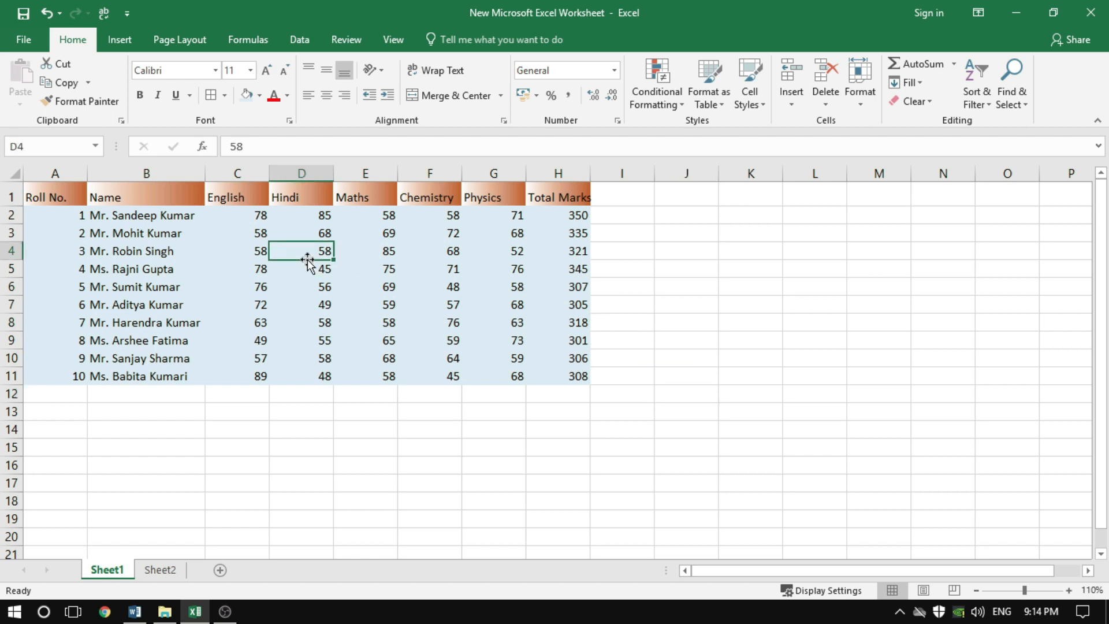
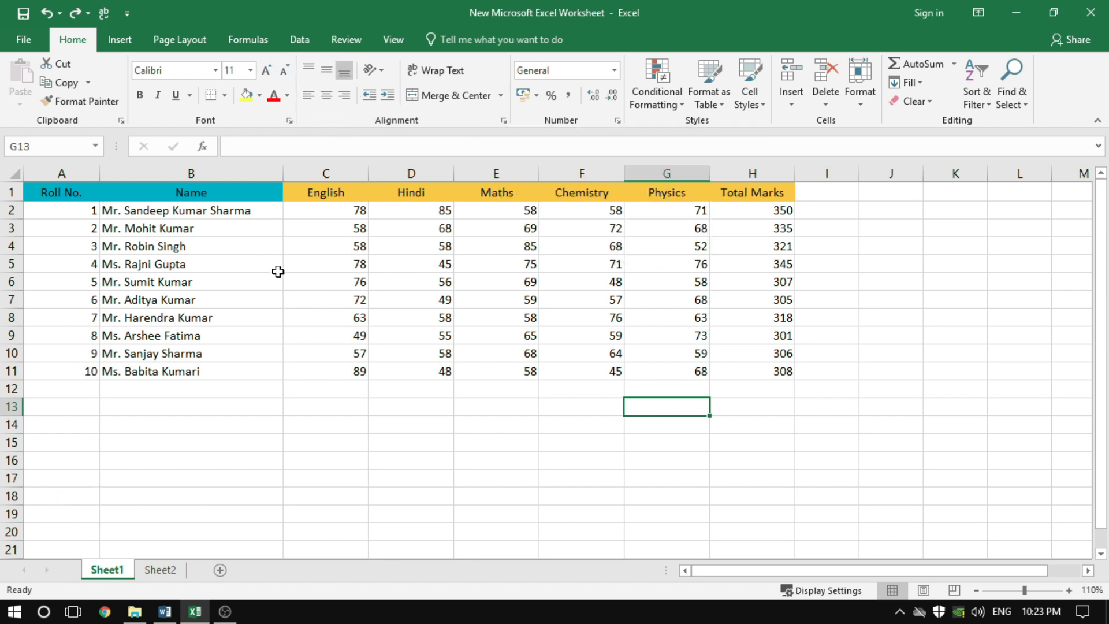
Try left, centre and right horizontal alignment on the header row A1:H1, ending with centre alignment
{"action": "left_click_drag", "start_coordinate": [69, 193], "coordinate": [764, 199]}
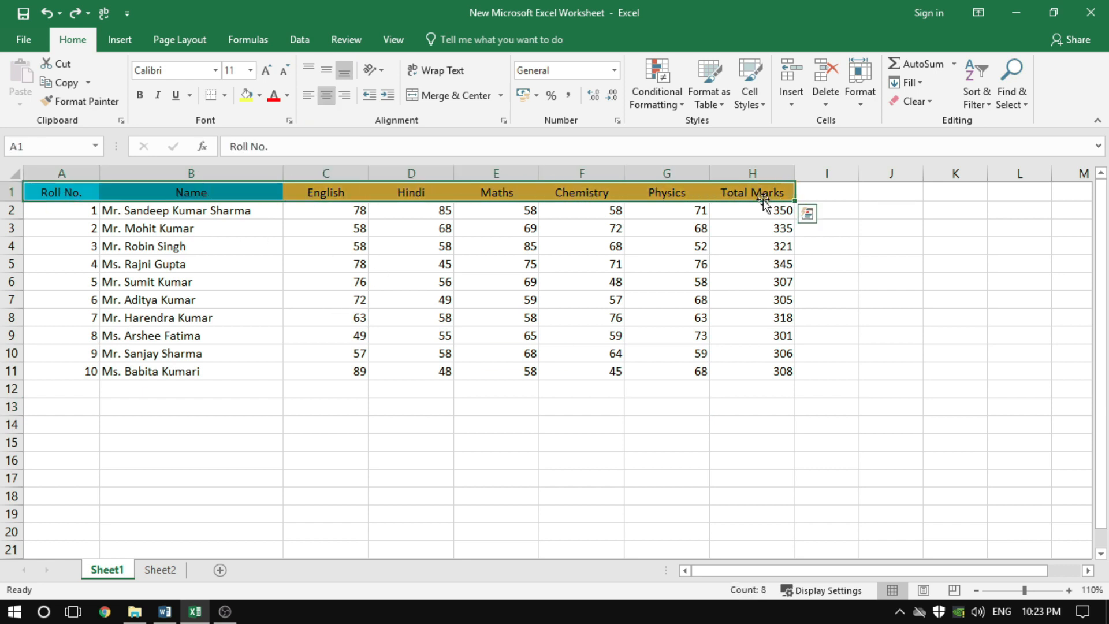
{"action": "left_click", "coordinate": [310, 96]}
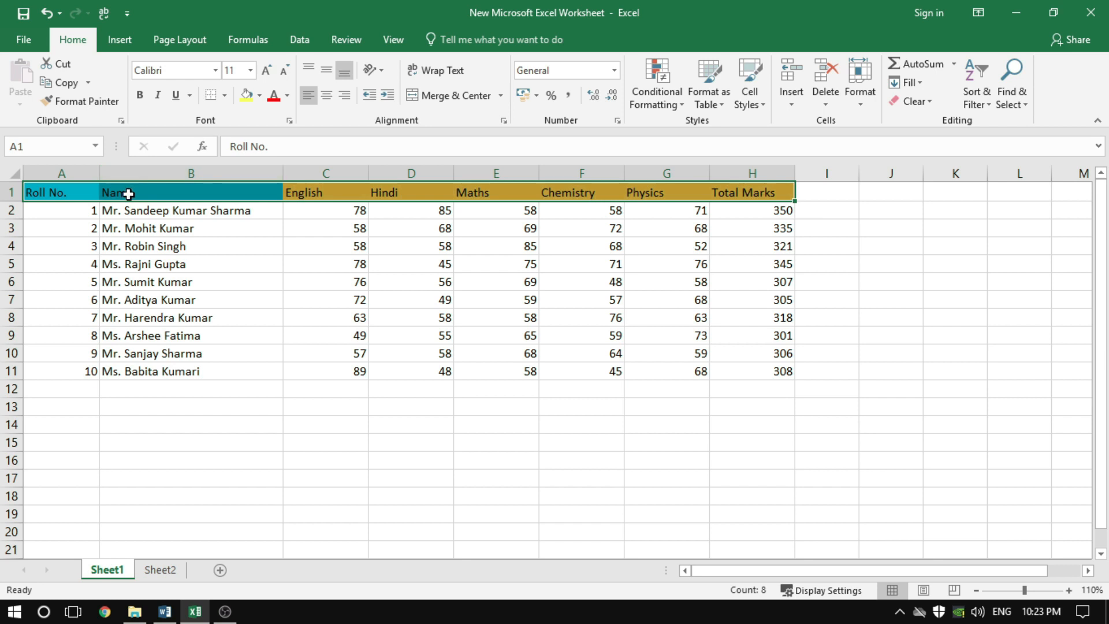
{"action": "left_click", "coordinate": [326, 95]}
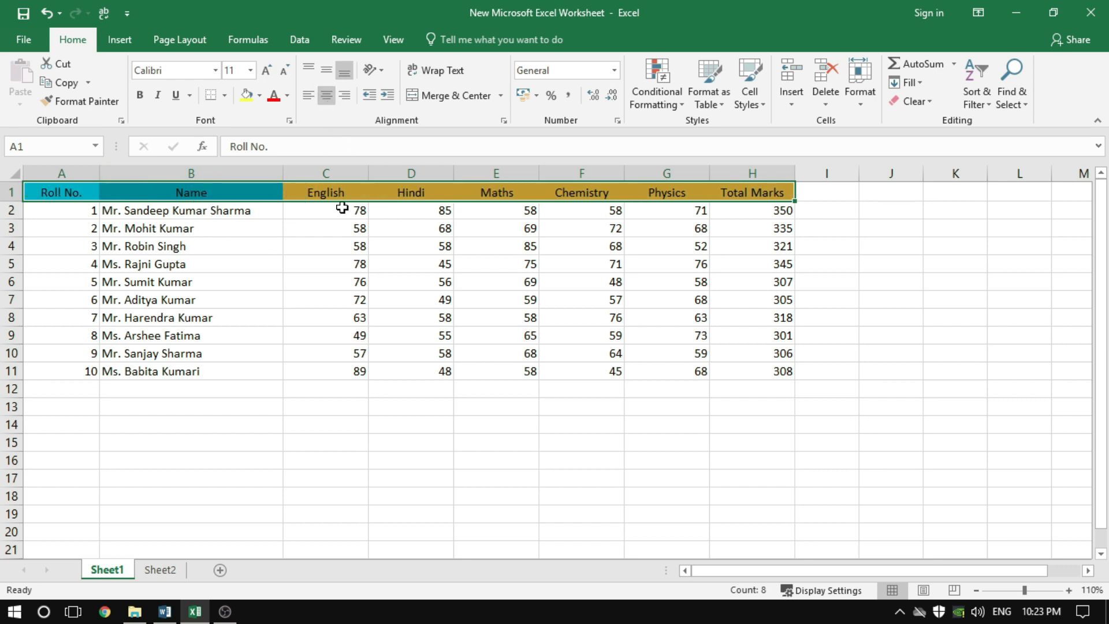
{"action": "left_click", "coordinate": [345, 96]}
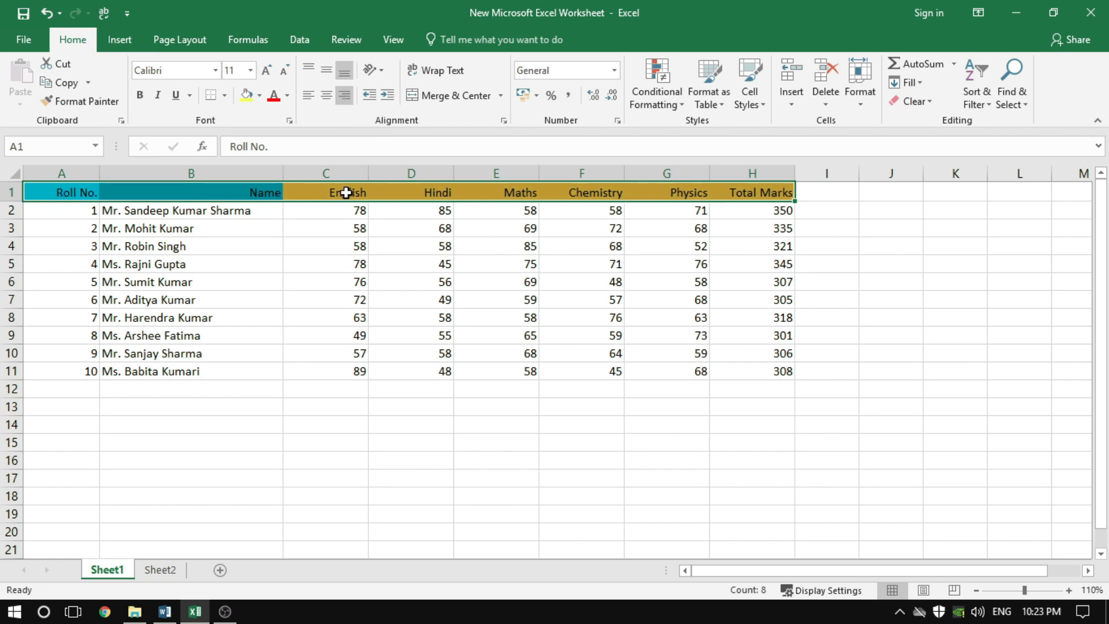
{"action": "left_click", "coordinate": [324, 99]}
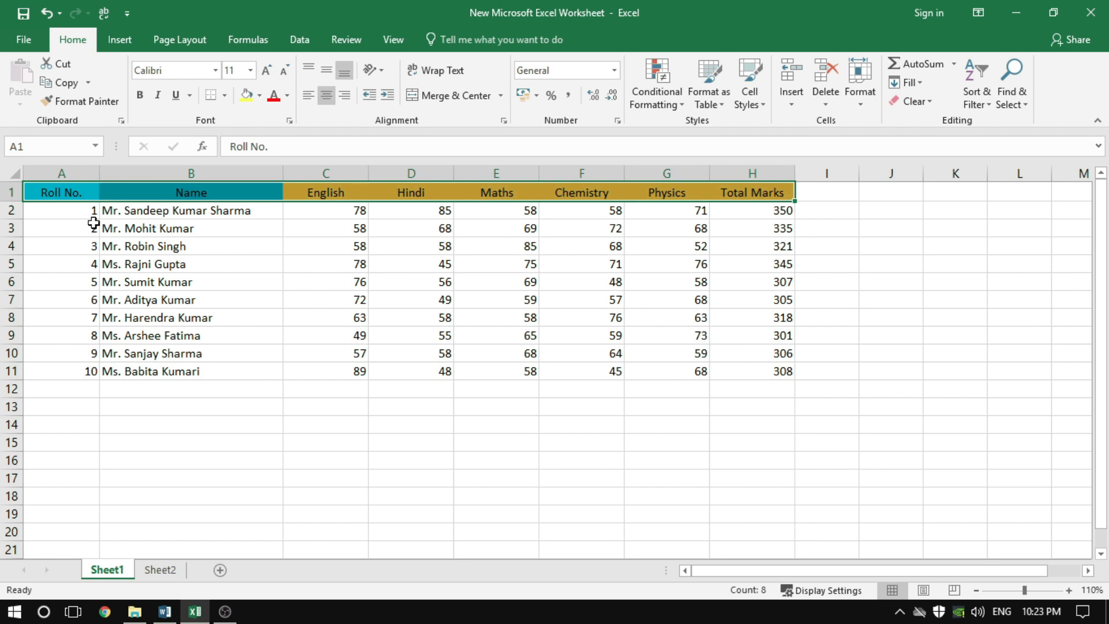
Increase the height of header row 1 to about three normal rows and select the Name header cell
{"action": "left_click_drag", "start_coordinate": [19, 201], "coordinate": [20, 241]}
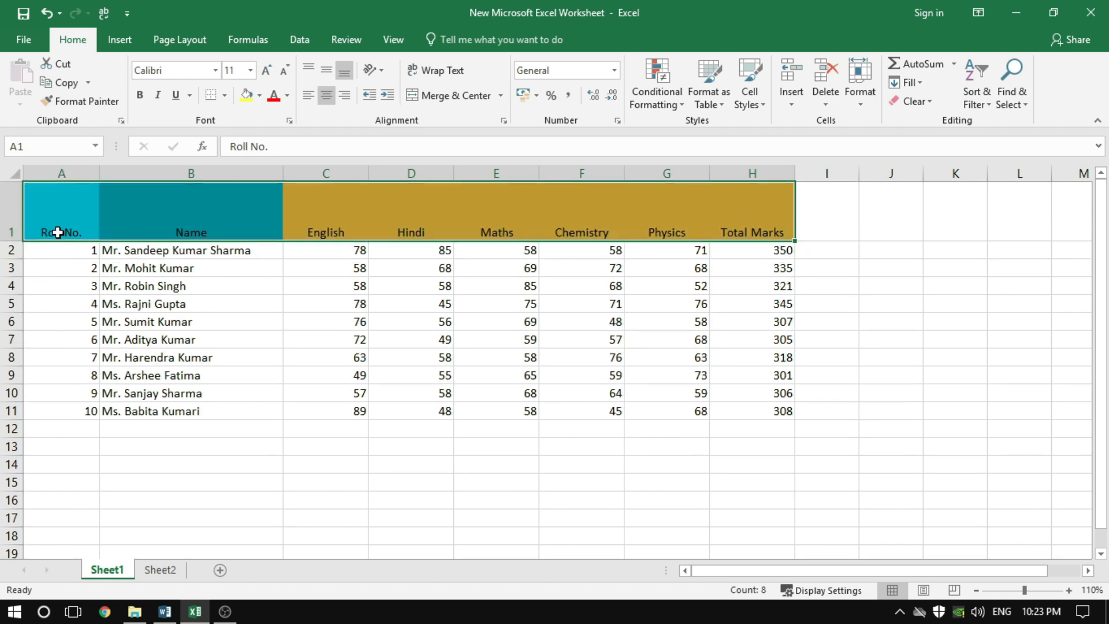
{"action": "left_click", "coordinate": [293, 308]}
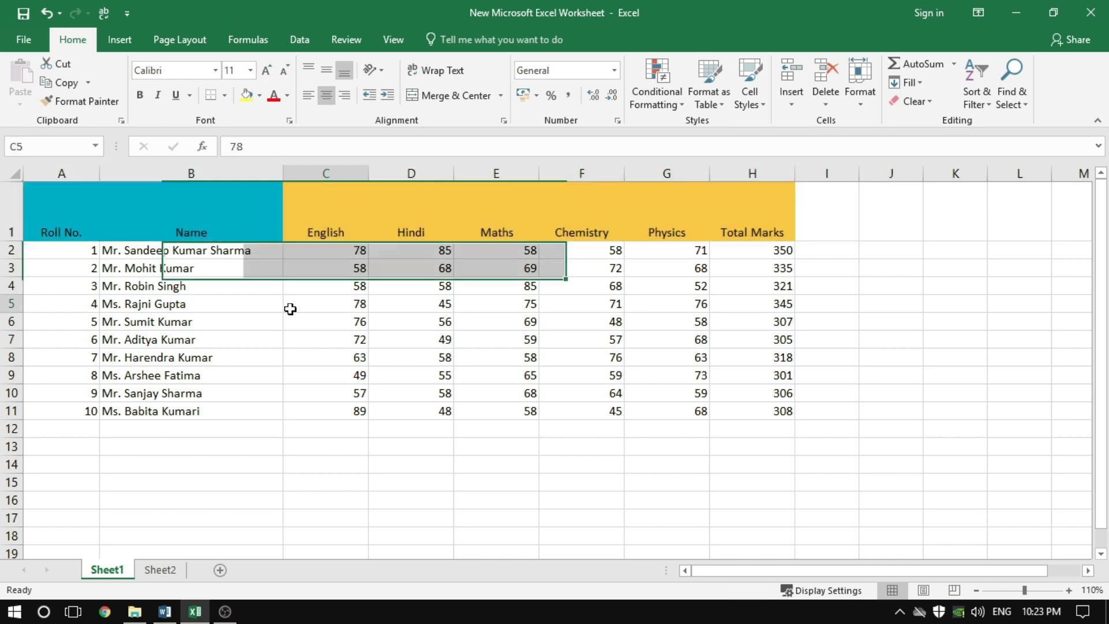
{"action": "left_click", "coordinate": [192, 234]}
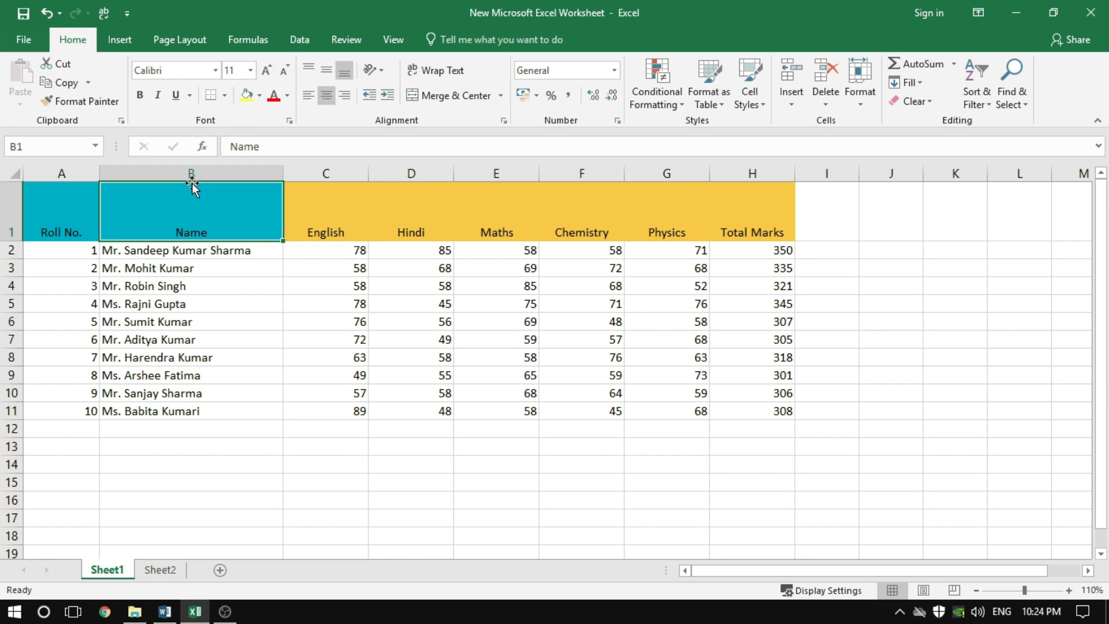
Try different vertical alignments on the header cells A1:H1, ending with middle alignment, and reduce row 1's height to about two normal rows
{"action": "left_click_drag", "start_coordinate": [52, 218], "coordinate": [733, 223]}
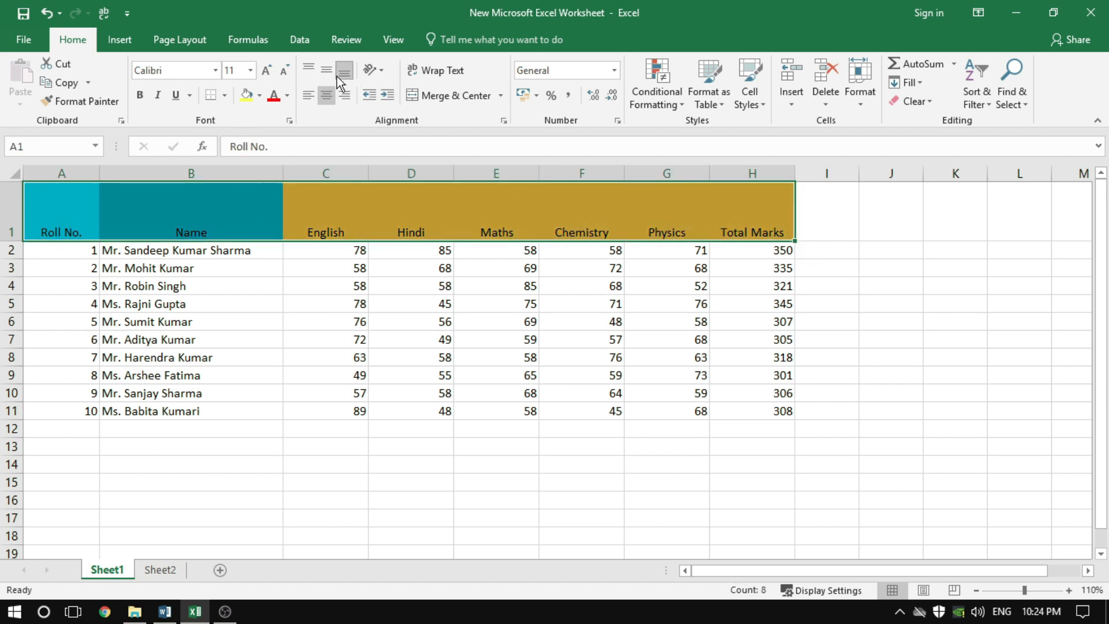
{"action": "left_click", "coordinate": [329, 71]}
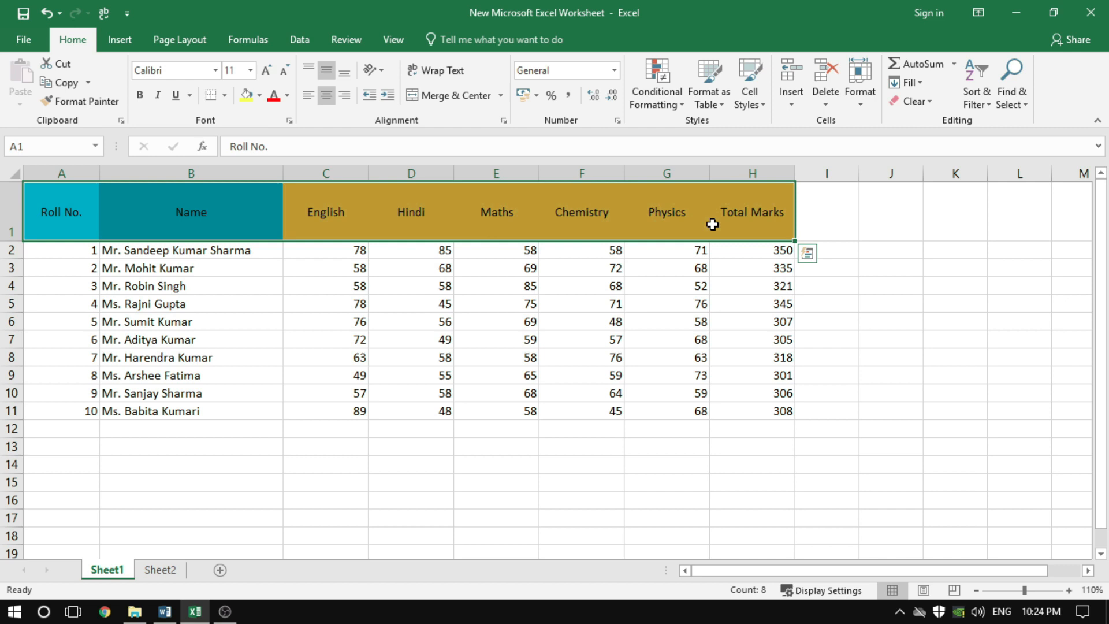
{"action": "left_click", "coordinate": [308, 69]}
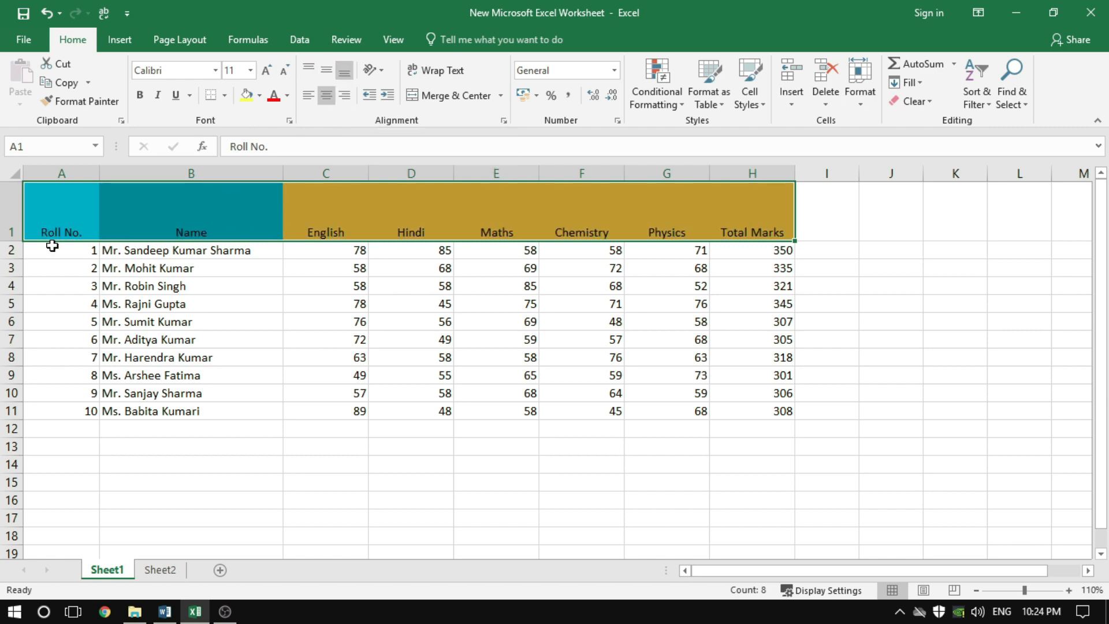
{"action": "left_click_drag", "start_coordinate": [50, 237], "coordinate": [748, 229]}
{"action": "left_click", "coordinate": [327, 71]}
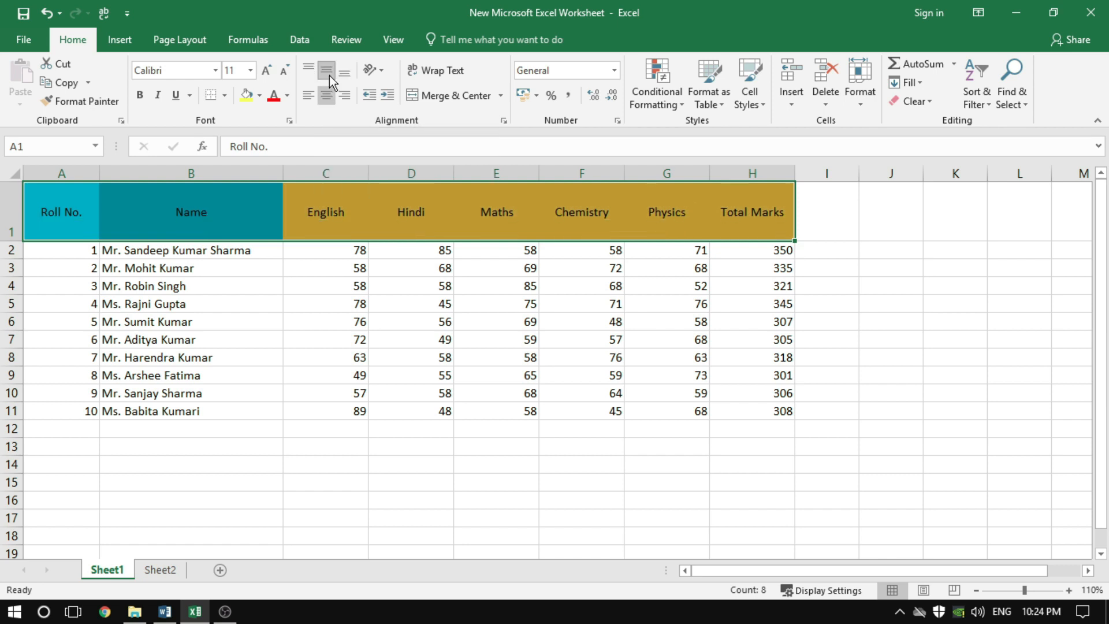
{"action": "left_click", "coordinate": [338, 268]}
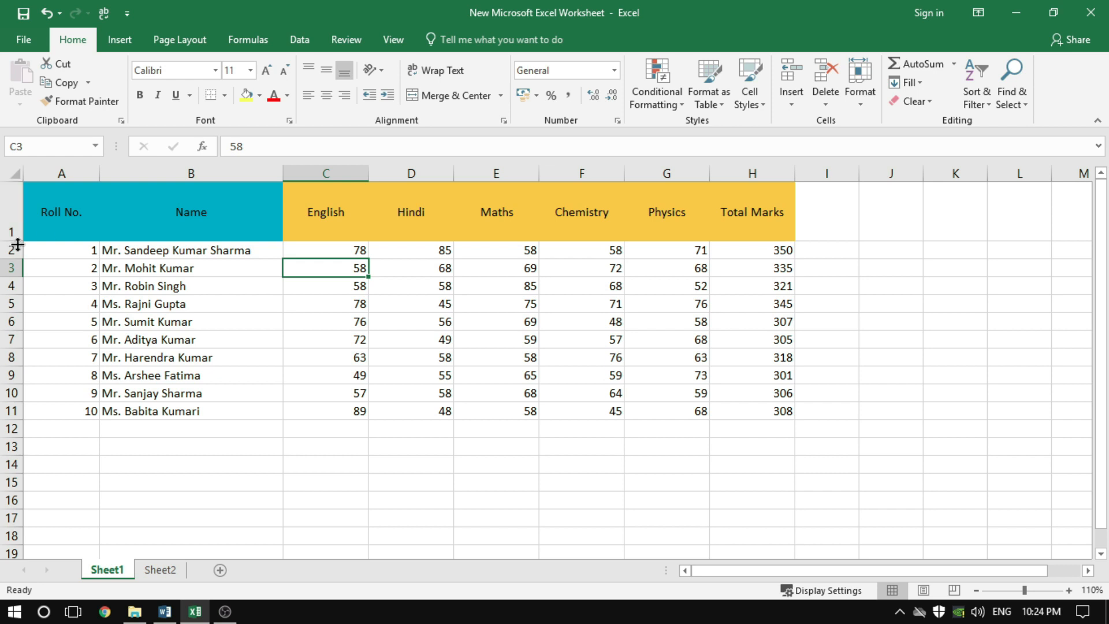
{"action": "left_click_drag", "start_coordinate": [16, 241], "coordinate": [10, 216]}
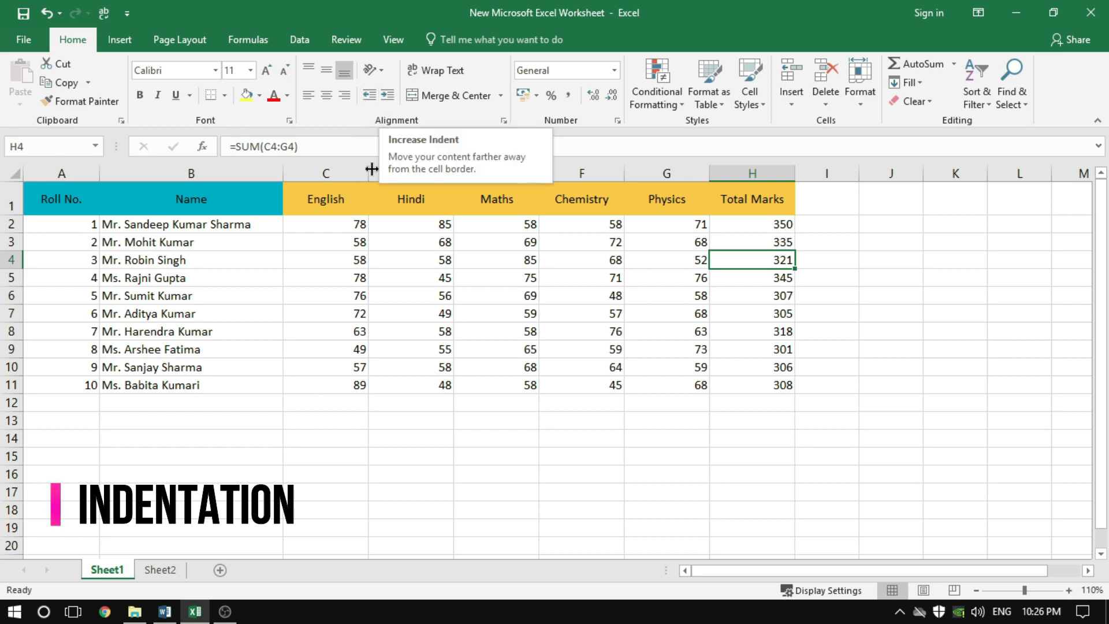
Increase the indent of the student names in B2:B11 by five levels
{"action": "left_click_drag", "start_coordinate": [203, 228], "coordinate": [202, 379]}
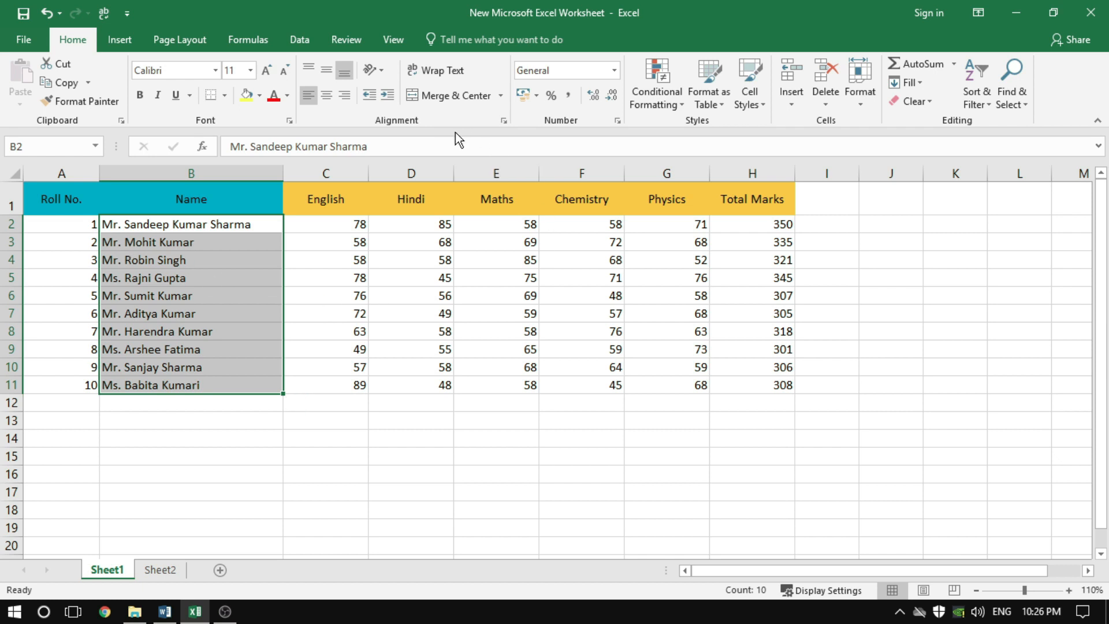
{"action": "left_click", "coordinate": [388, 96]}
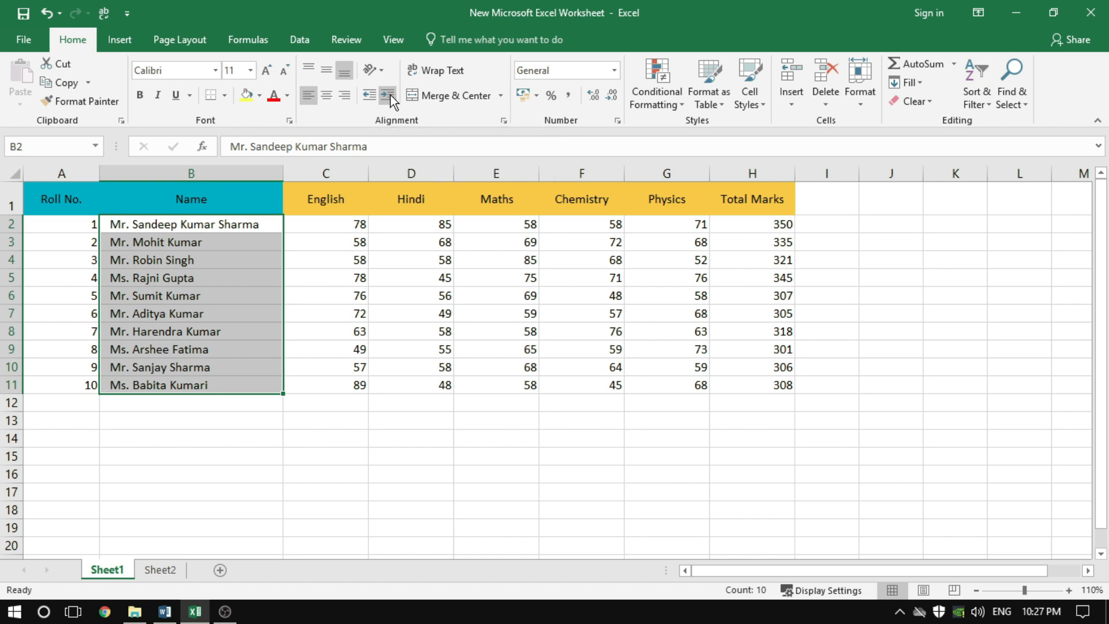
{"action": "left_click", "coordinate": [388, 96]}
{"action": "left_click", "coordinate": [388, 96]}
{"action": "left_click", "coordinate": [388, 96]}
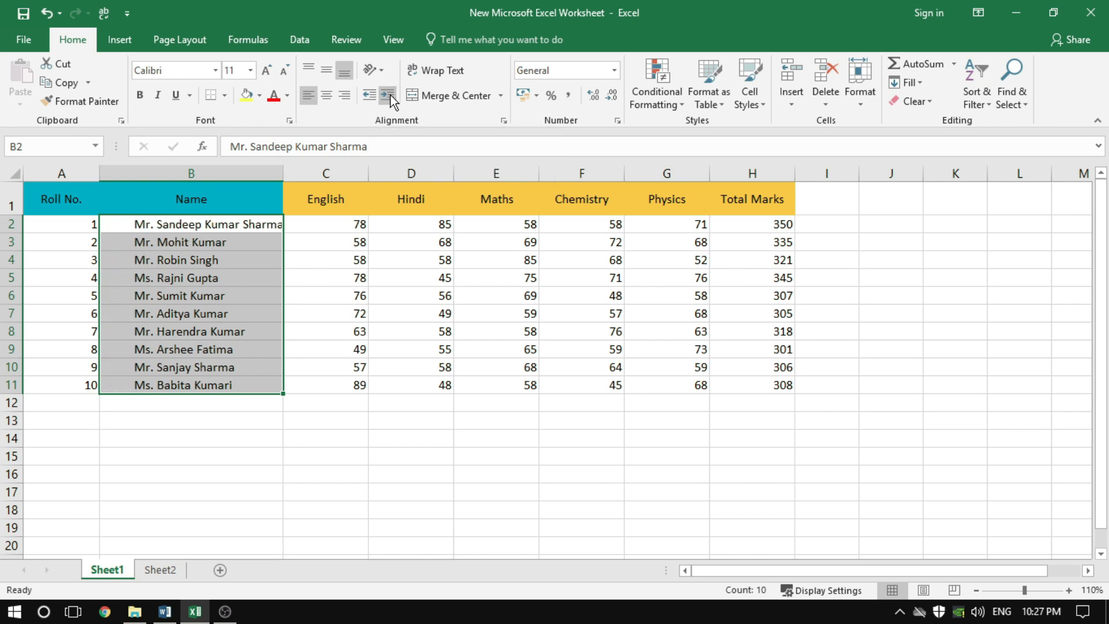
{"action": "left_click", "coordinate": [388, 96]}
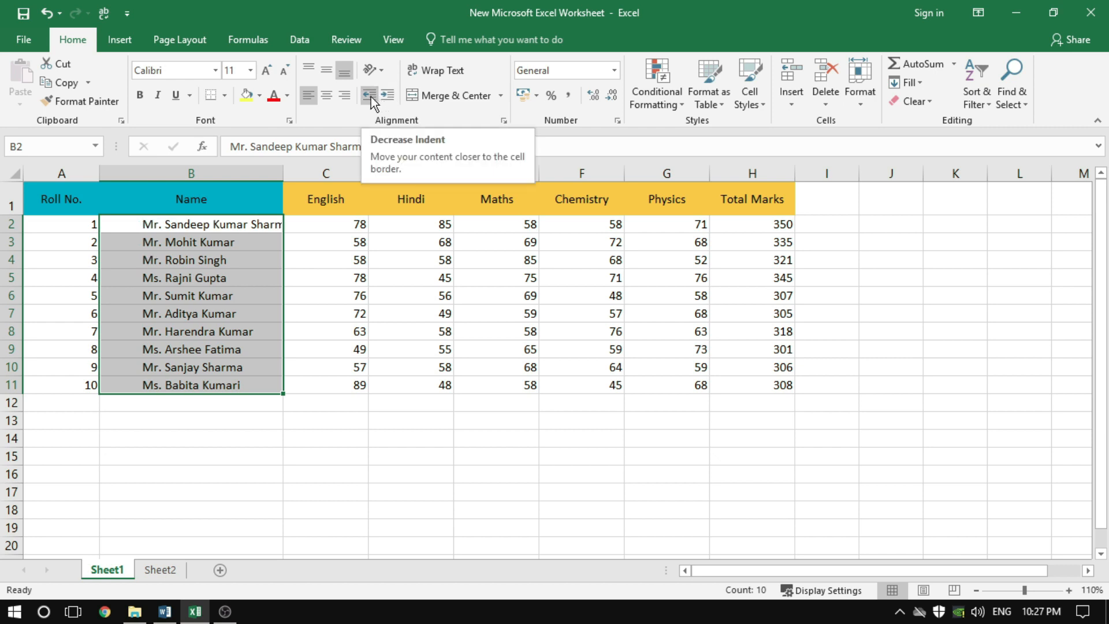
Decrease the indent of the names in B2:B11 step by step, increase it again and decrease it back to the cell border
{"action": "left_click", "coordinate": [371, 95]}
{"action": "left_click", "coordinate": [370, 96]}
{"action": "left_click", "coordinate": [371, 96]}
{"action": "left_click", "coordinate": [371, 95]}
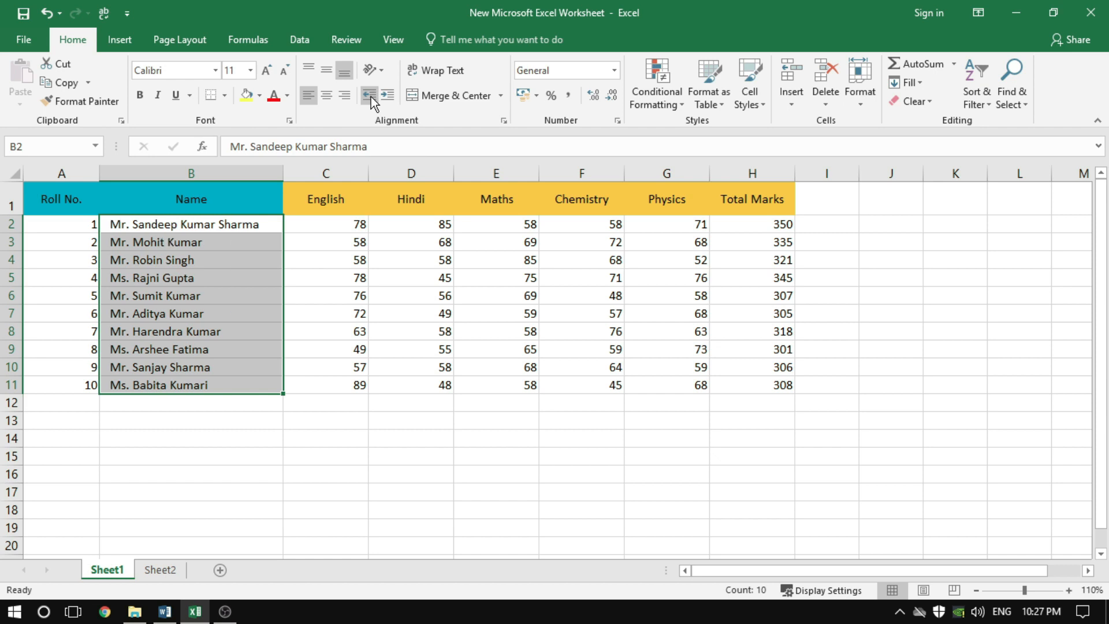
{"action": "left_click", "coordinate": [371, 96]}
{"action": "left_click", "coordinate": [380, 100]}
{"action": "left_click", "coordinate": [380, 99]}
{"action": "left_click", "coordinate": [380, 99]}
{"action": "left_click", "coordinate": [380, 99]}
{"action": "left_click", "coordinate": [380, 99]}
{"action": "left_click", "coordinate": [373, 96]}
{"action": "left_click", "coordinate": [373, 96]}
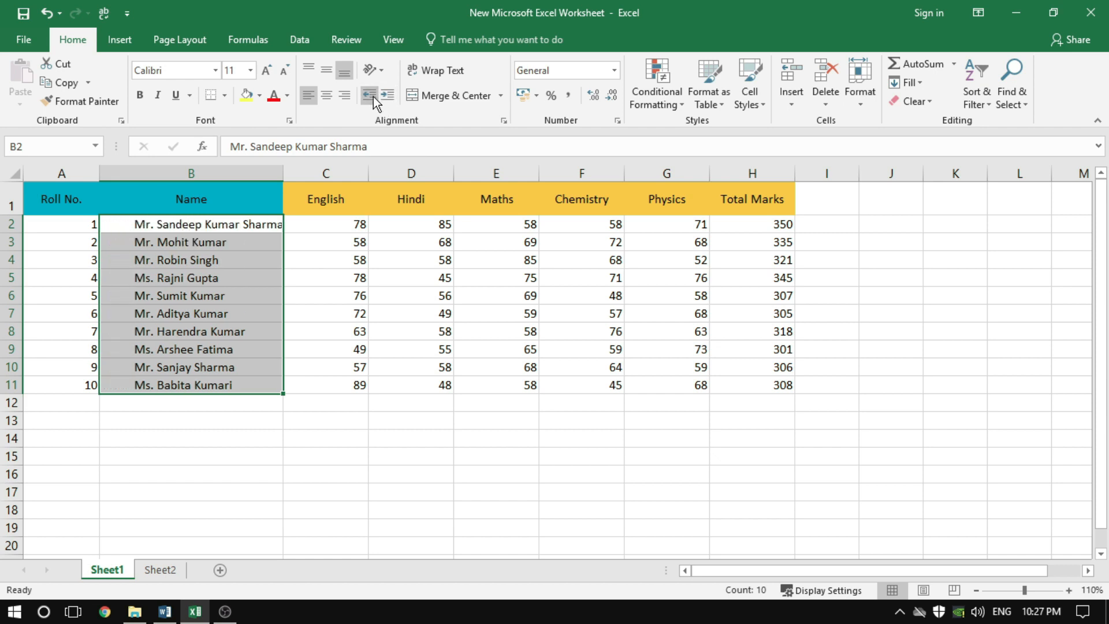
{"action": "left_click", "coordinate": [373, 96]}
{"action": "left_click", "coordinate": [373, 95]}
{"action": "left_click", "coordinate": [373, 96]}
{"action": "left_click", "coordinate": [373, 96]}
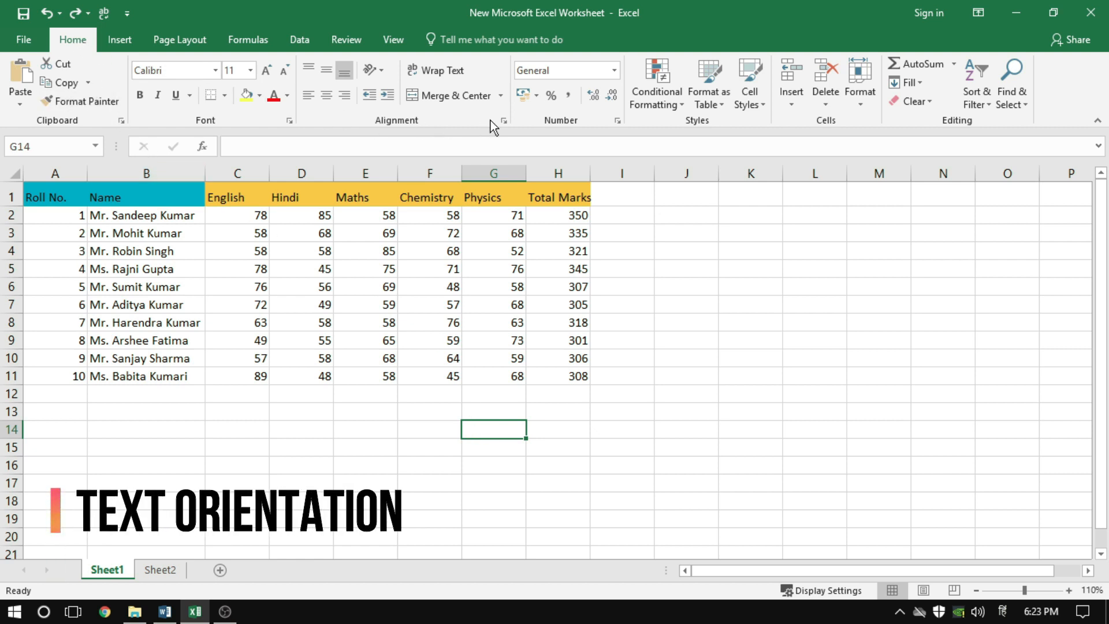
Set the Name header in B1 to Angle Counterclockwise and make row 1 tall enough to show the slanted text
{"action": "left_click", "coordinate": [379, 74]}
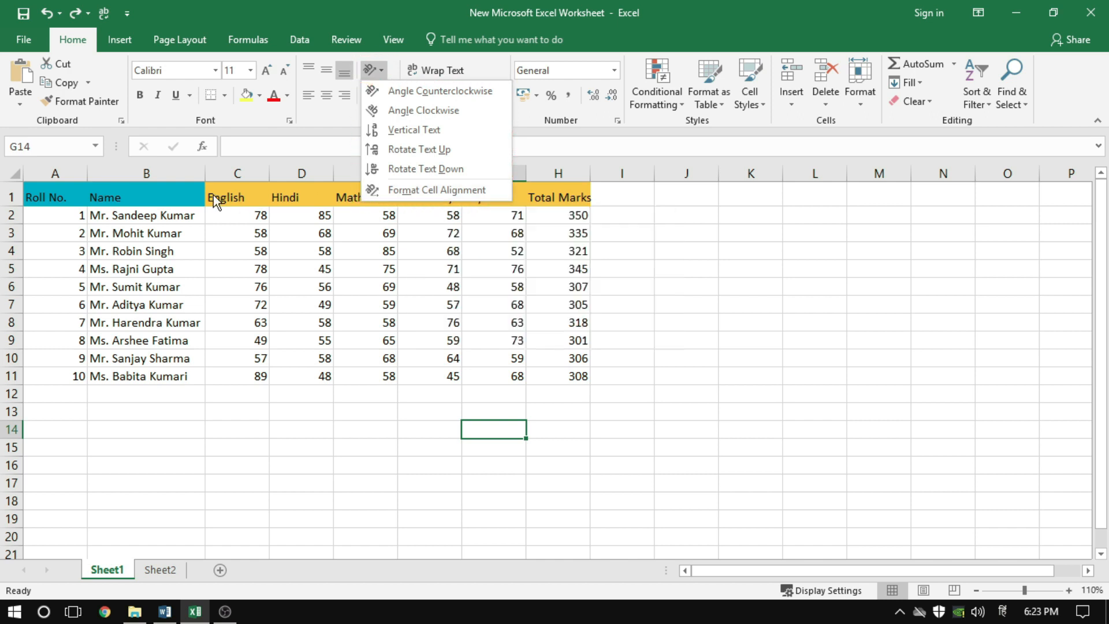
{"action": "left_click", "coordinate": [116, 194]}
{"action": "left_click", "coordinate": [116, 194]}
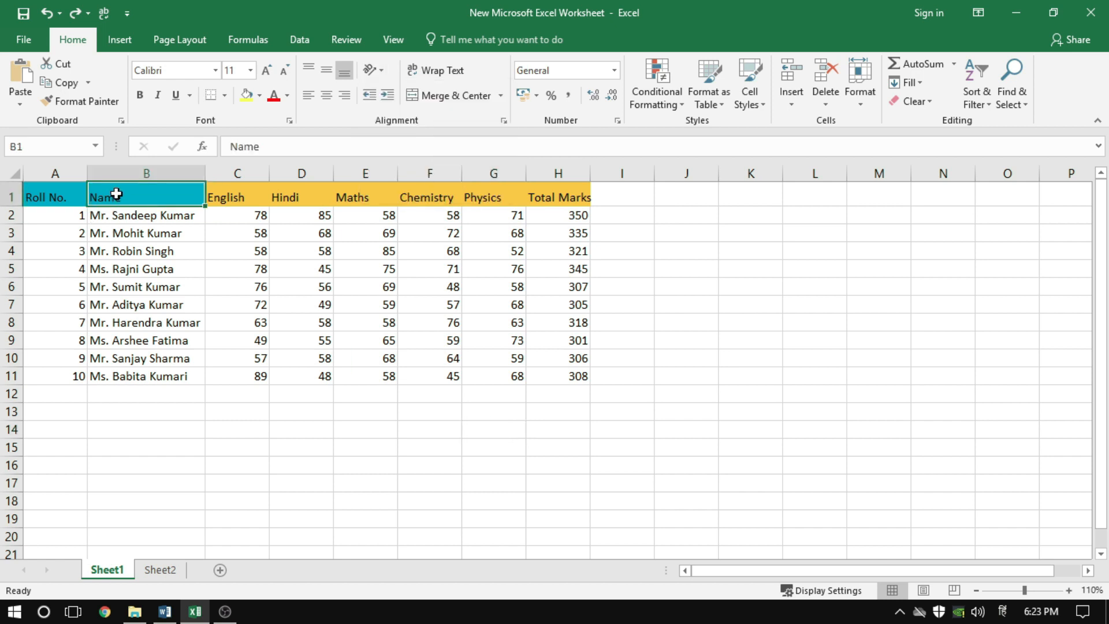
{"action": "left_click", "coordinate": [371, 70]}
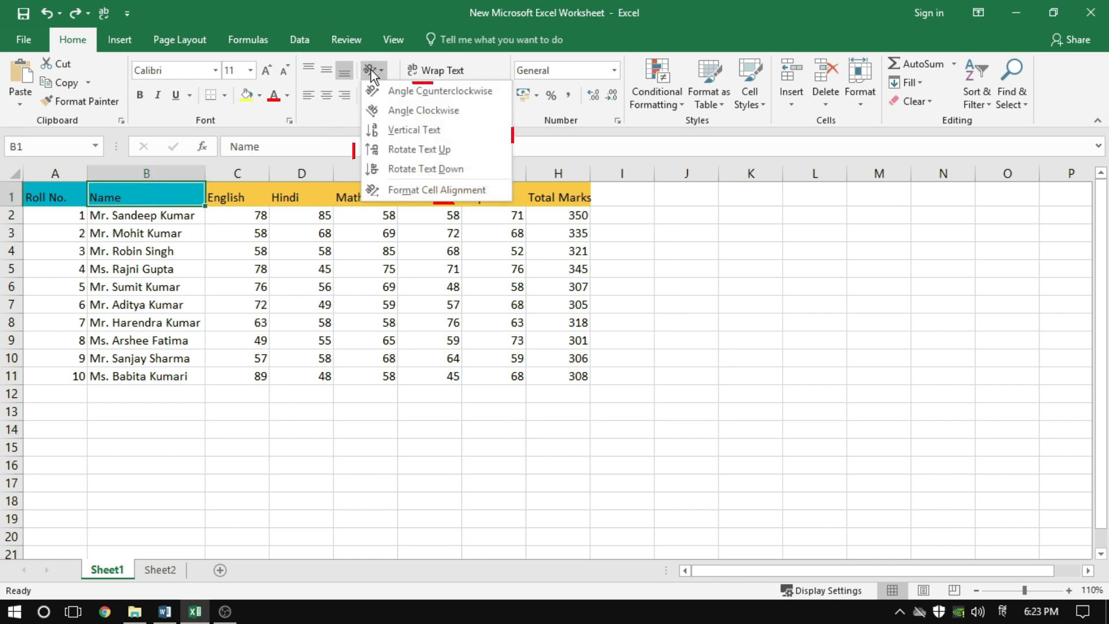
{"action": "left_click", "coordinate": [416, 97]}
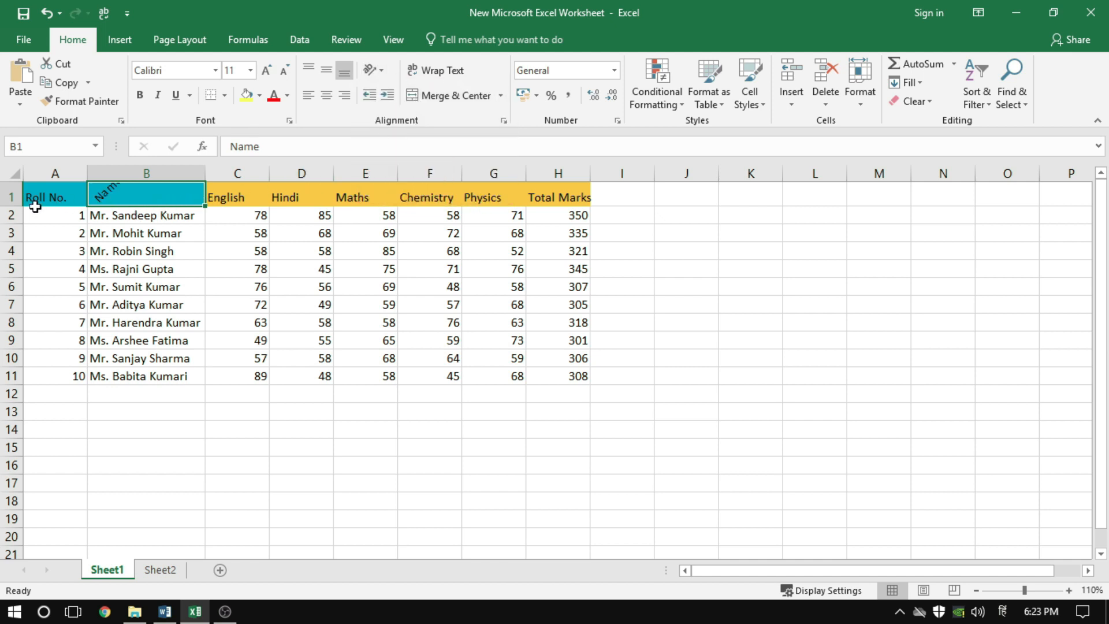
{"action": "left_click_drag", "start_coordinate": [21, 207], "coordinate": [23, 246]}
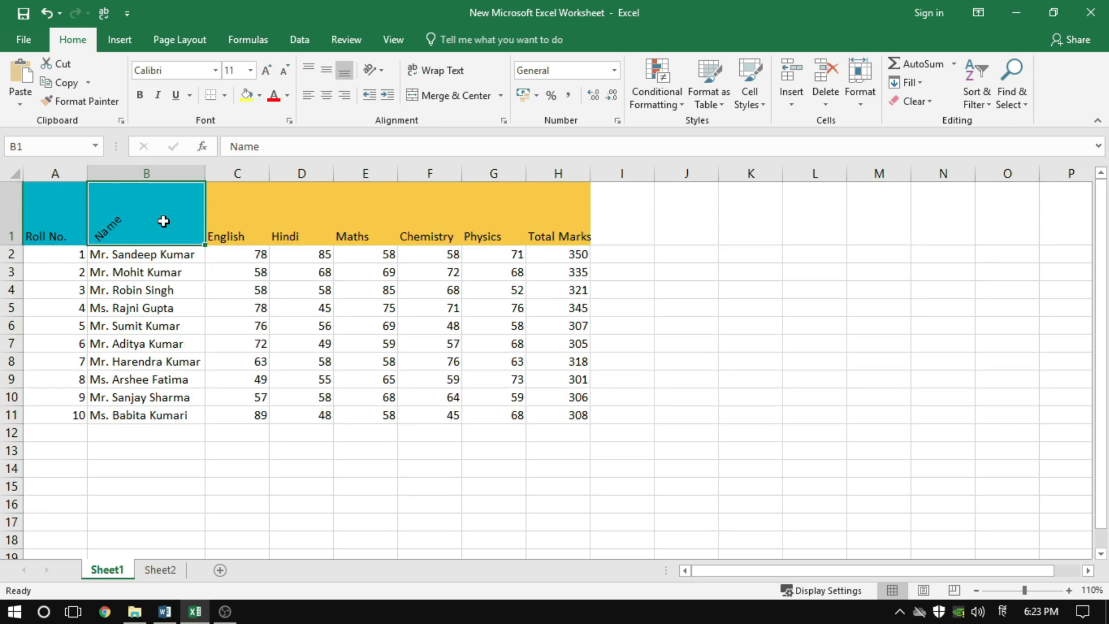
Set the text orientation of the English header in C1 to Angle Clockwise
{"action": "left_click", "coordinate": [238, 221]}
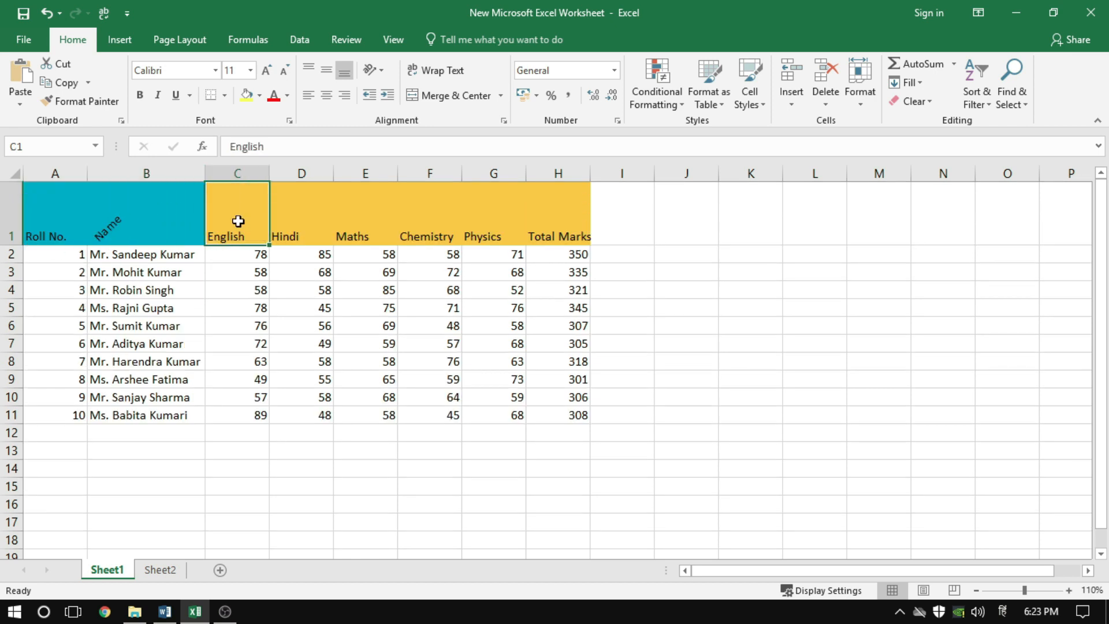
{"action": "left_click", "coordinate": [376, 71]}
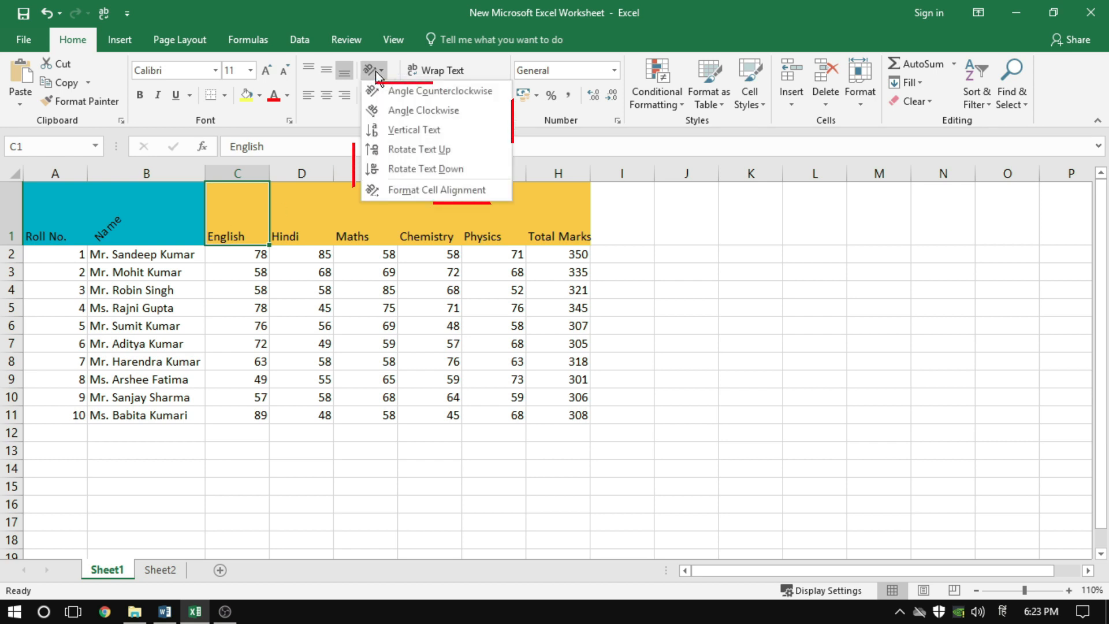
{"action": "left_click", "coordinate": [393, 110]}
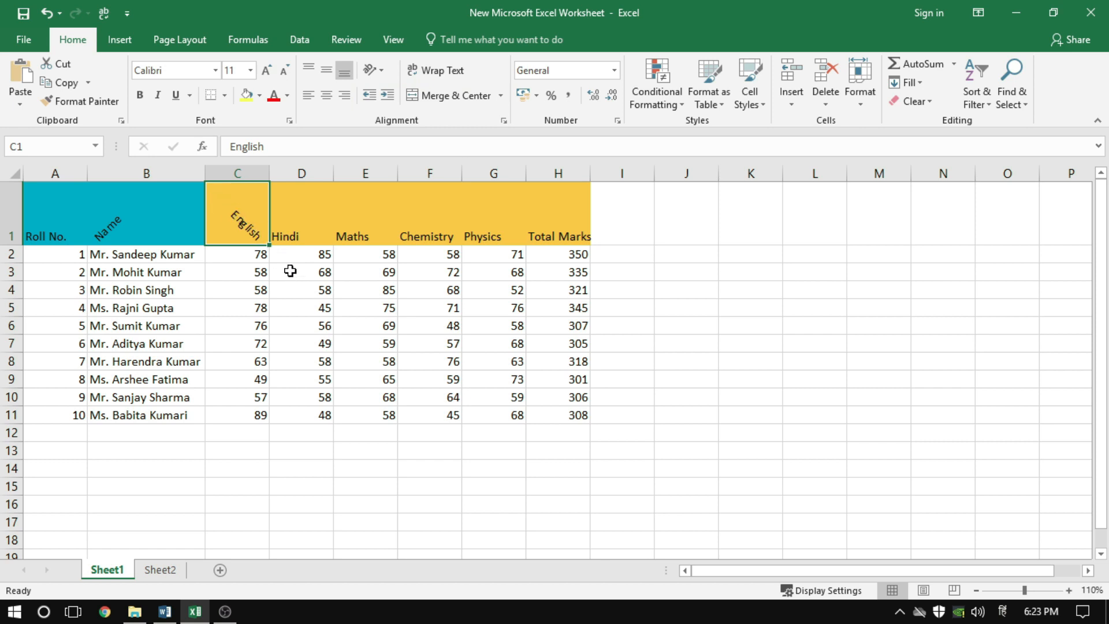
Set the Hindi header in D1 to Vertical Text and increase row 1's height until all its letters fit
{"action": "left_click", "coordinate": [301, 231]}
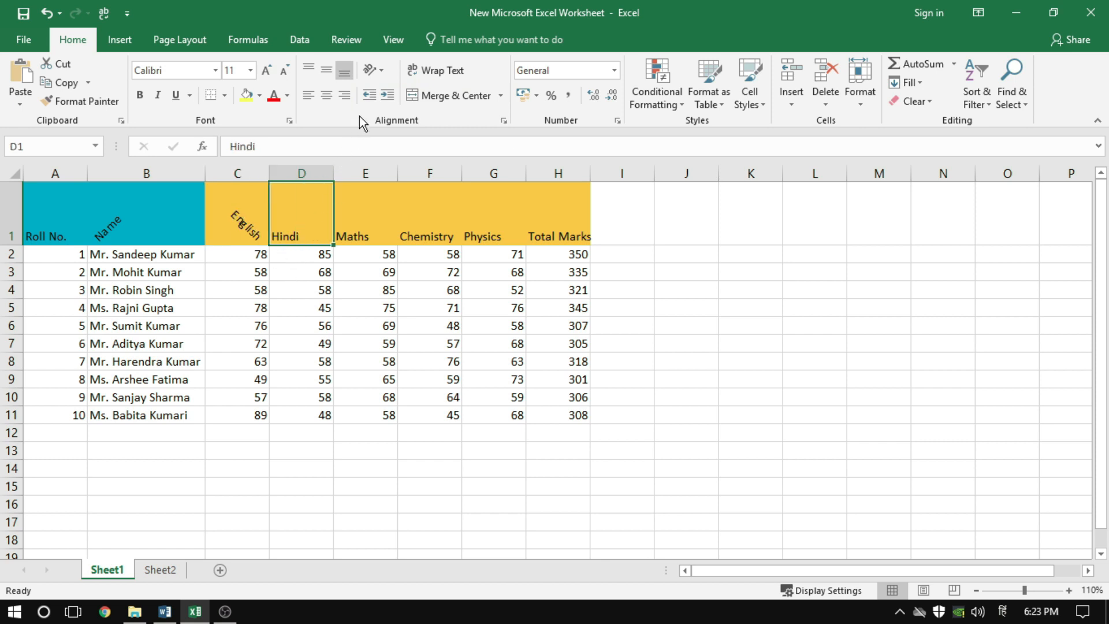
{"action": "left_click", "coordinate": [375, 68]}
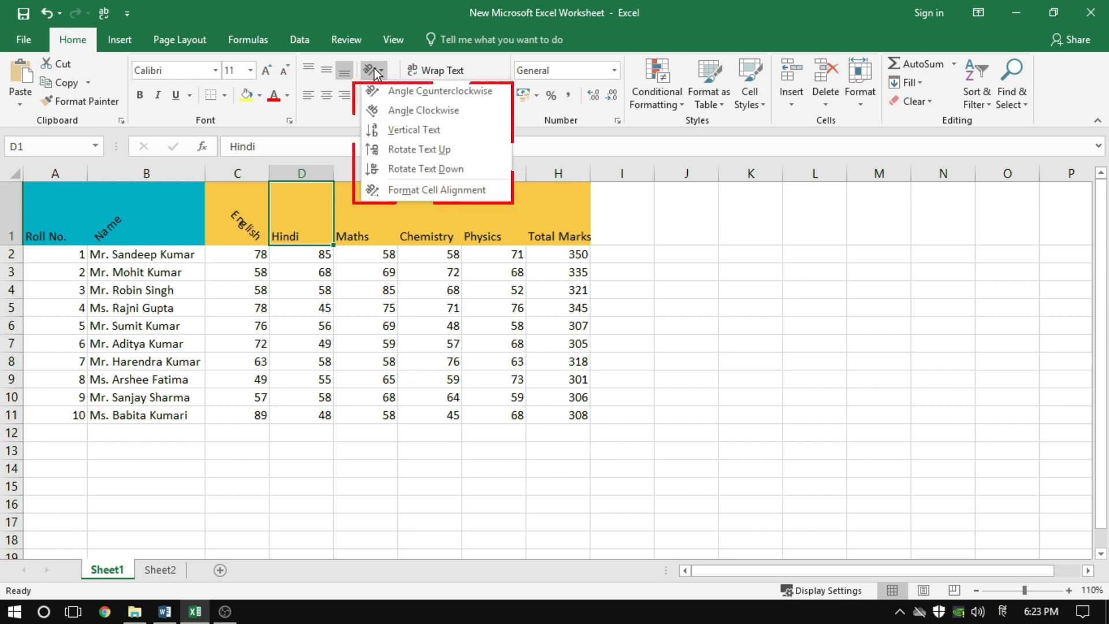
{"action": "left_click", "coordinate": [401, 130]}
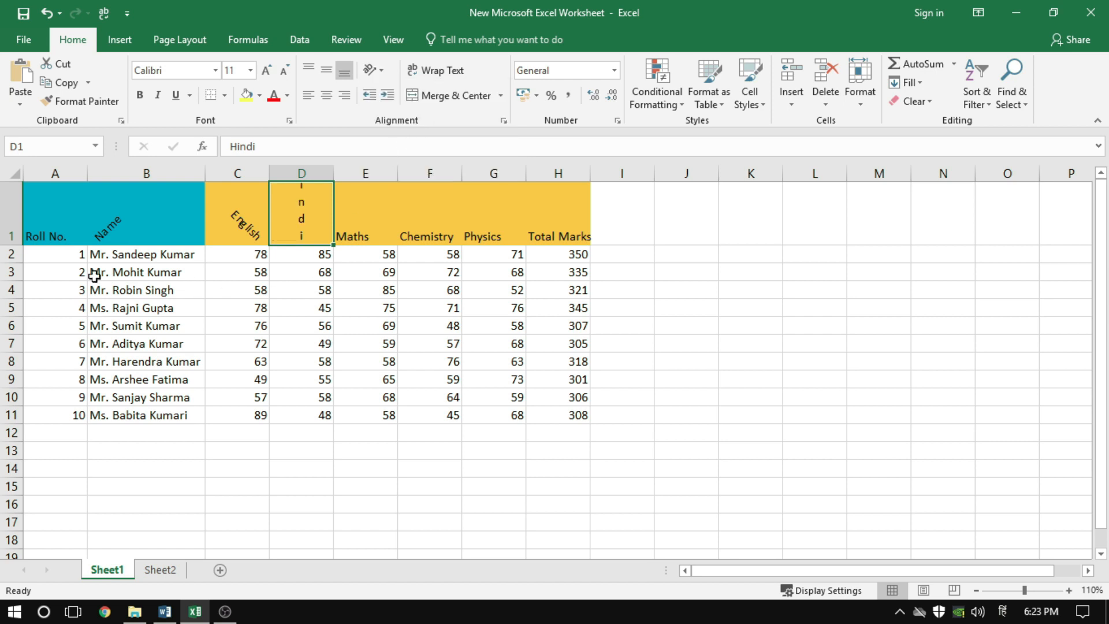
{"action": "left_click_drag", "start_coordinate": [12, 244], "coordinate": [21, 270]}
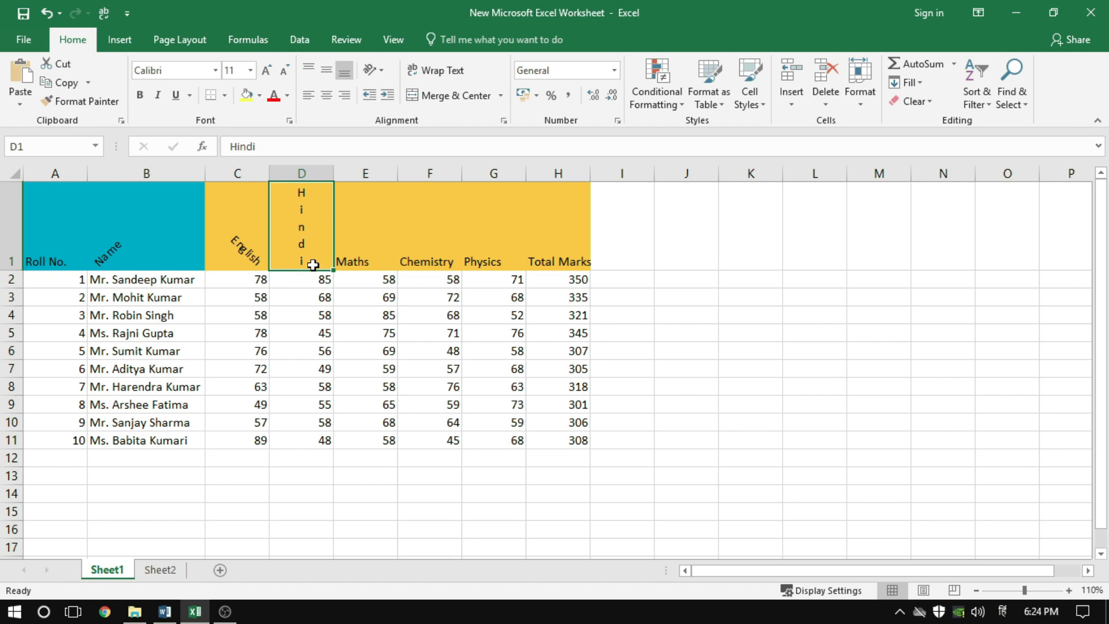
Set the text orientation of the Maths header in E1 to Rotate Text Up
{"action": "left_click", "coordinate": [357, 255]}
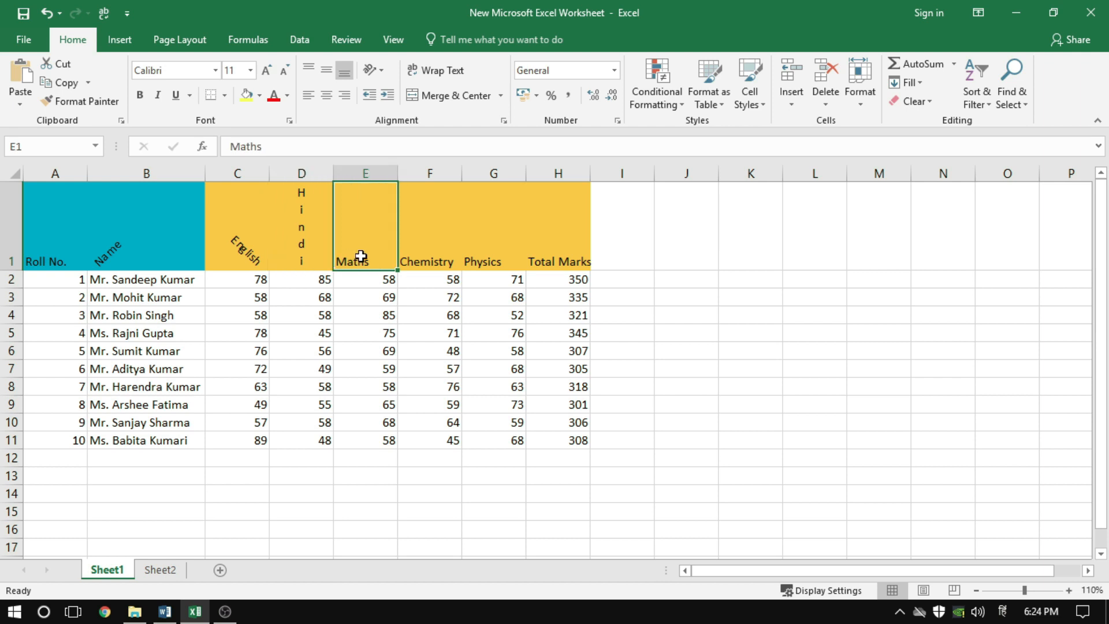
{"action": "left_click", "coordinate": [375, 72]}
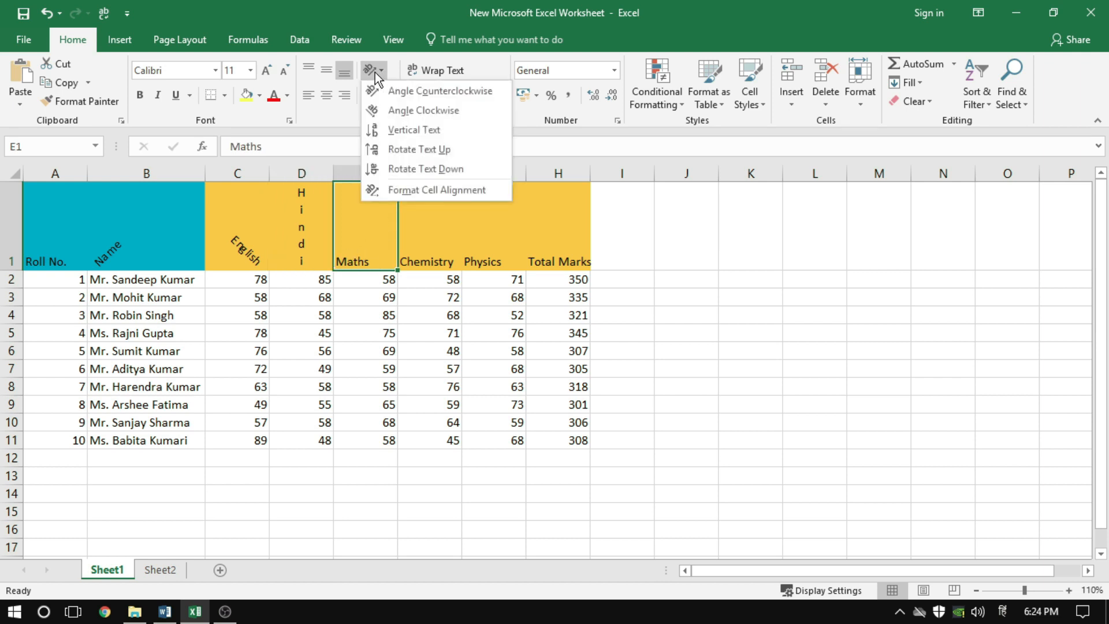
{"action": "left_click", "coordinate": [422, 151]}
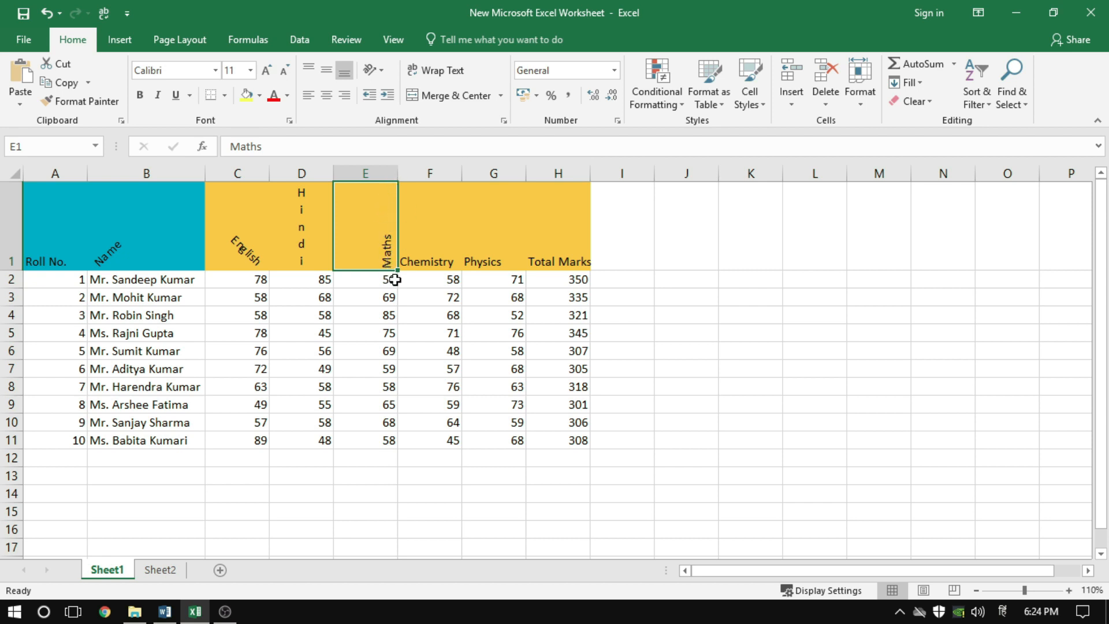
Set the text orientation of the Chemistry header in F1 to Rotate Text Down and compare it with the Maths header
{"action": "left_click", "coordinate": [431, 258]}
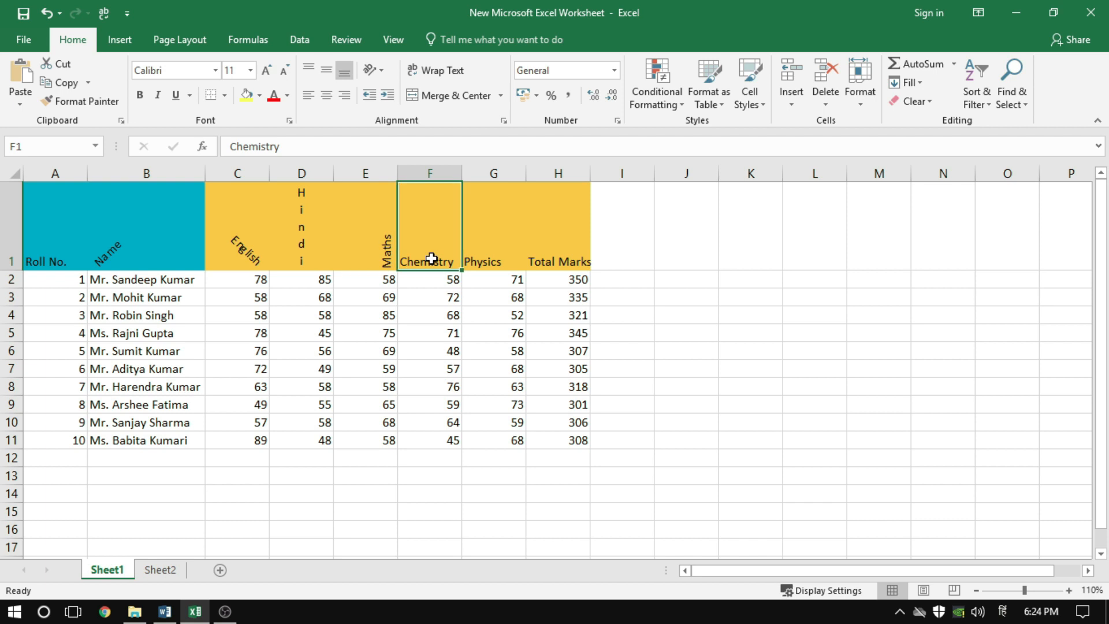
{"action": "left_click", "coordinate": [379, 75]}
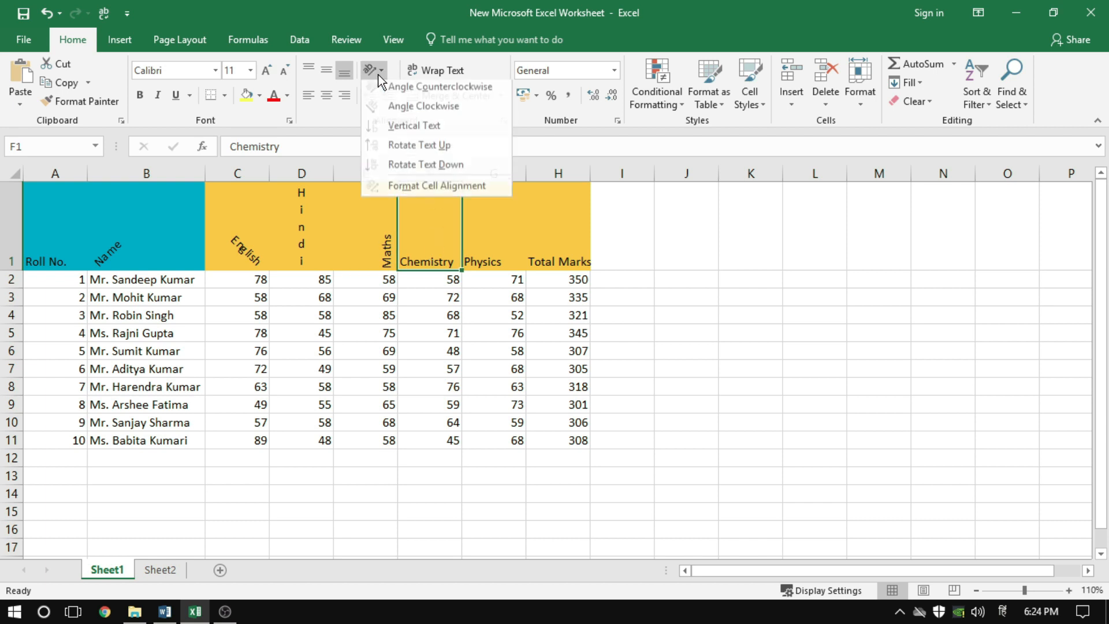
{"action": "left_click", "coordinate": [401, 174]}
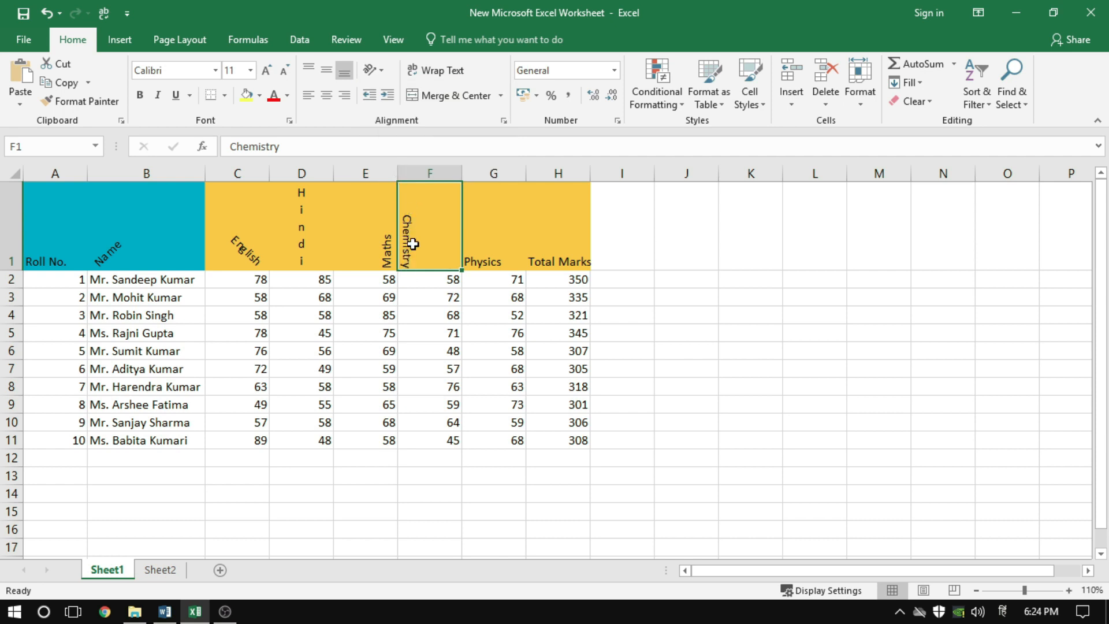
{"action": "left_click", "coordinate": [384, 261]}
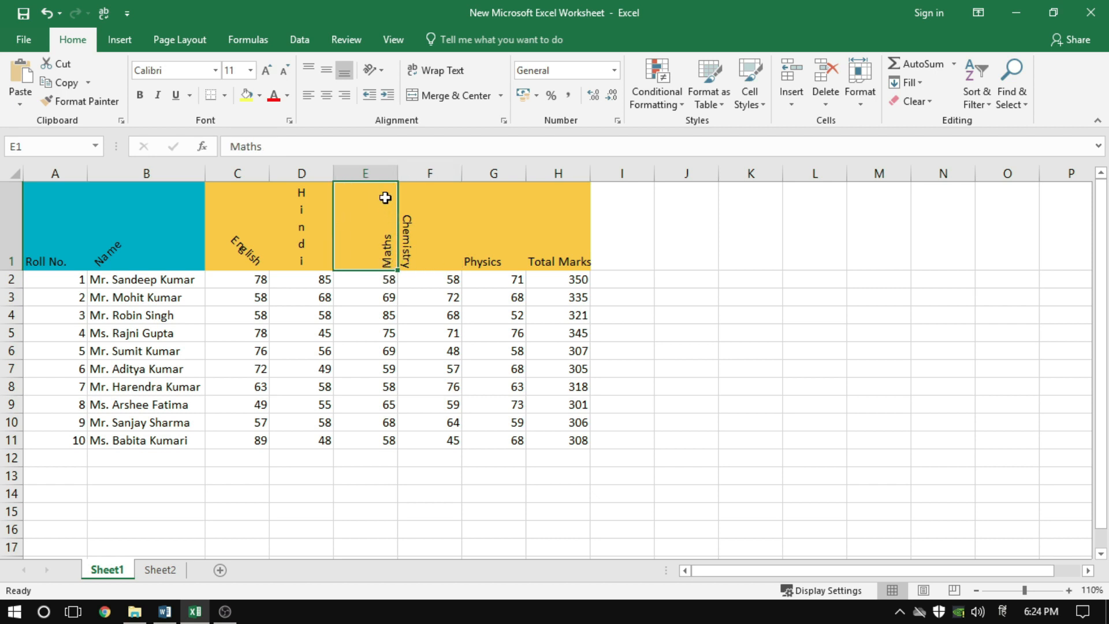
{"action": "left_click", "coordinate": [425, 249]}
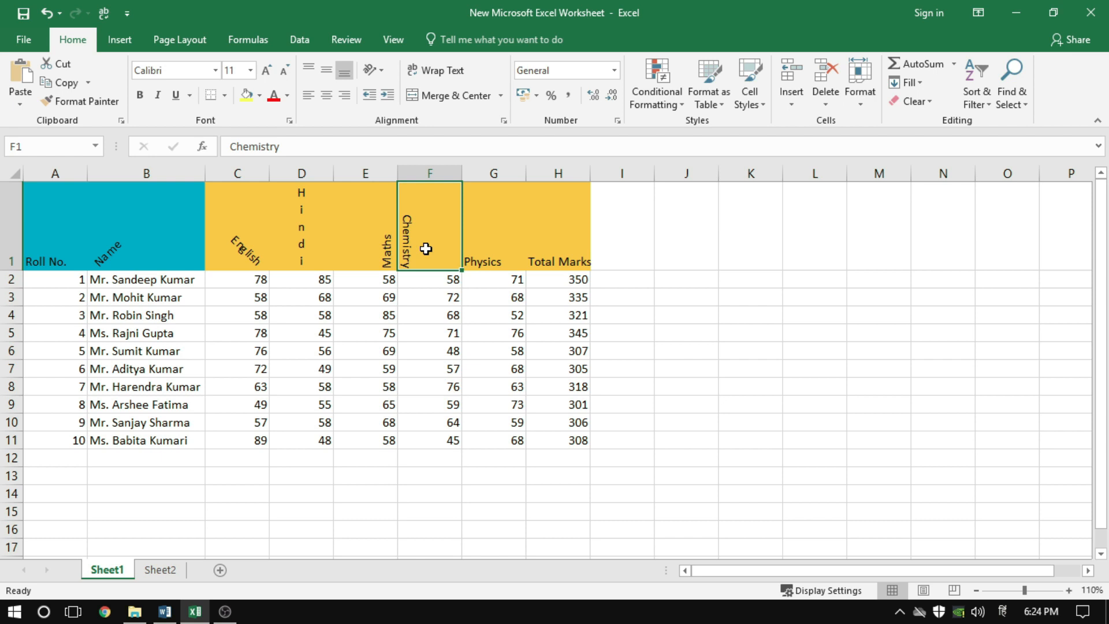
Set the text orientation of the Physics header in G1 to Angle Counterclockwise
{"action": "left_click", "coordinate": [484, 246]}
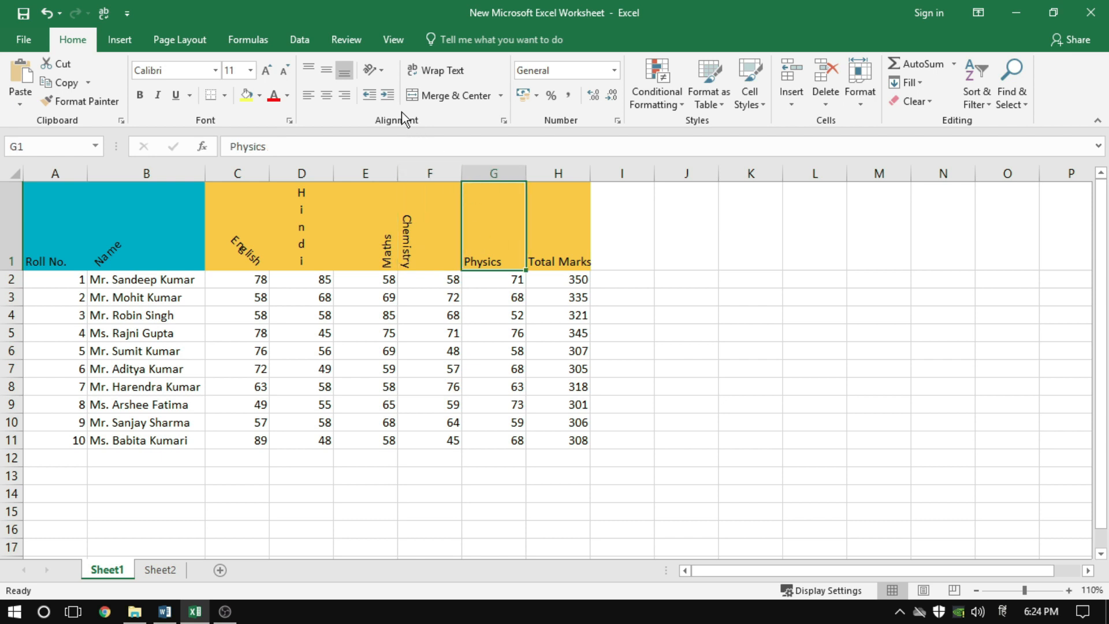
{"action": "left_click", "coordinate": [379, 73]}
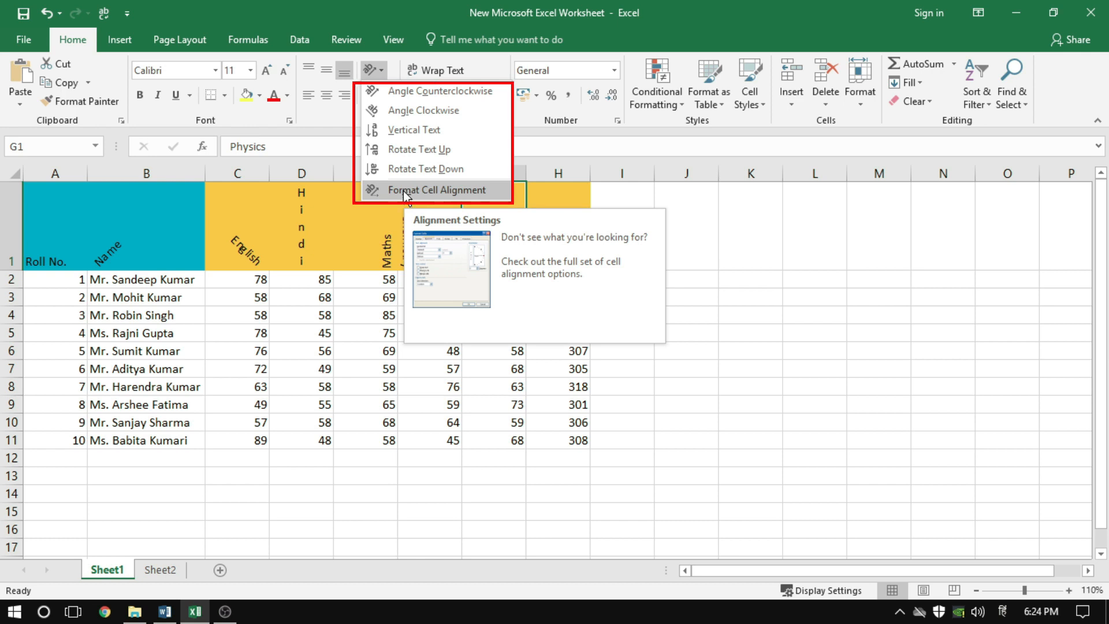
{"action": "left_click", "coordinate": [420, 91]}
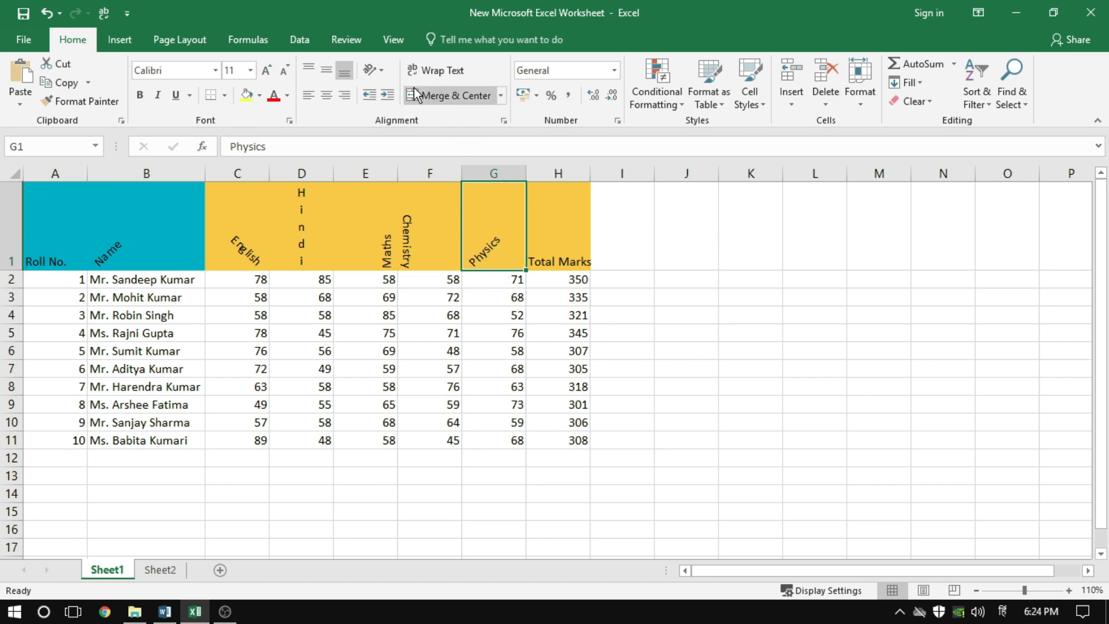
Reset the Physics header in G1 to horizontal text by setting its orientation to 0 degrees through Format Cell Alignment
{"action": "left_click", "coordinate": [379, 71]}
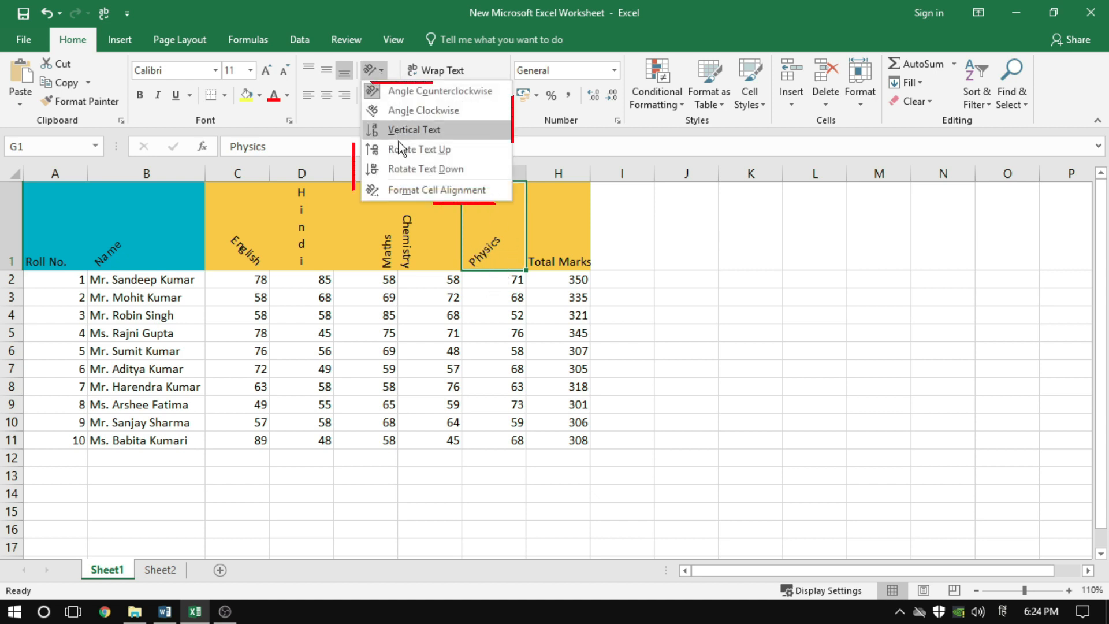
{"action": "left_click", "coordinate": [410, 190]}
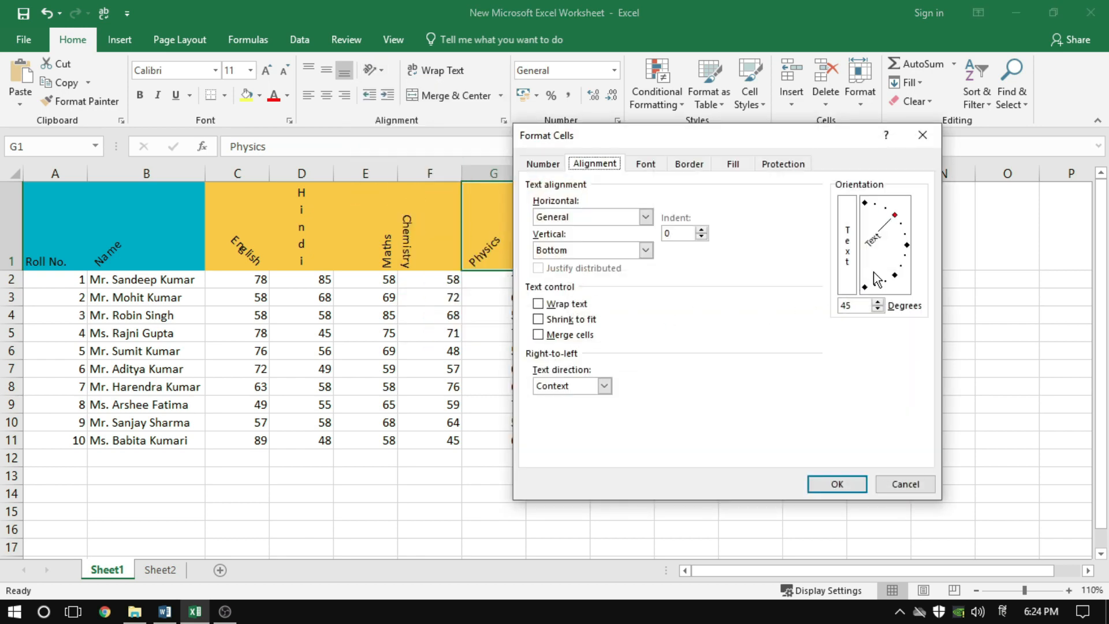
{"action": "left_click", "coordinate": [907, 245]}
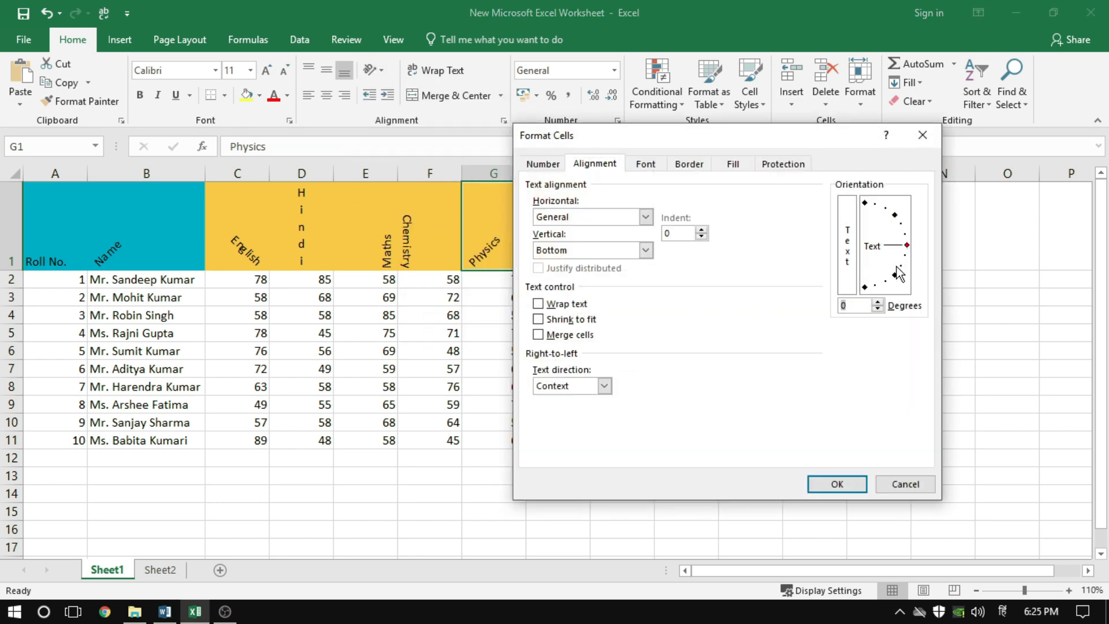
{"action": "left_click", "coordinate": [836, 483]}
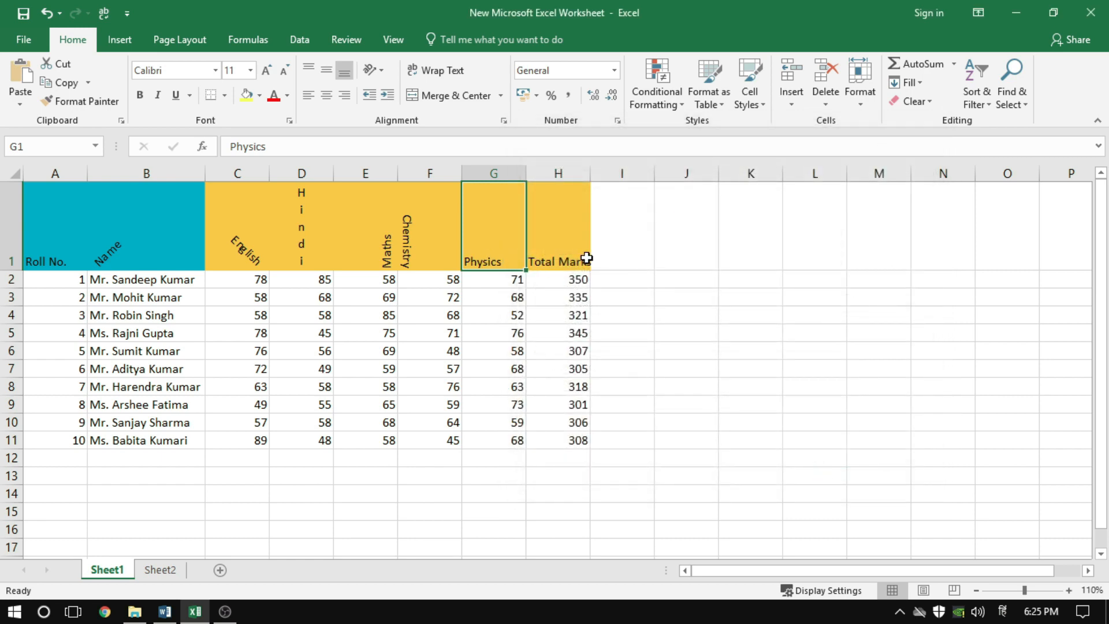
Append a surname to the student's name in B2 and slightly adjust the width of column B
{"action": "left_click", "coordinate": [587, 258]}
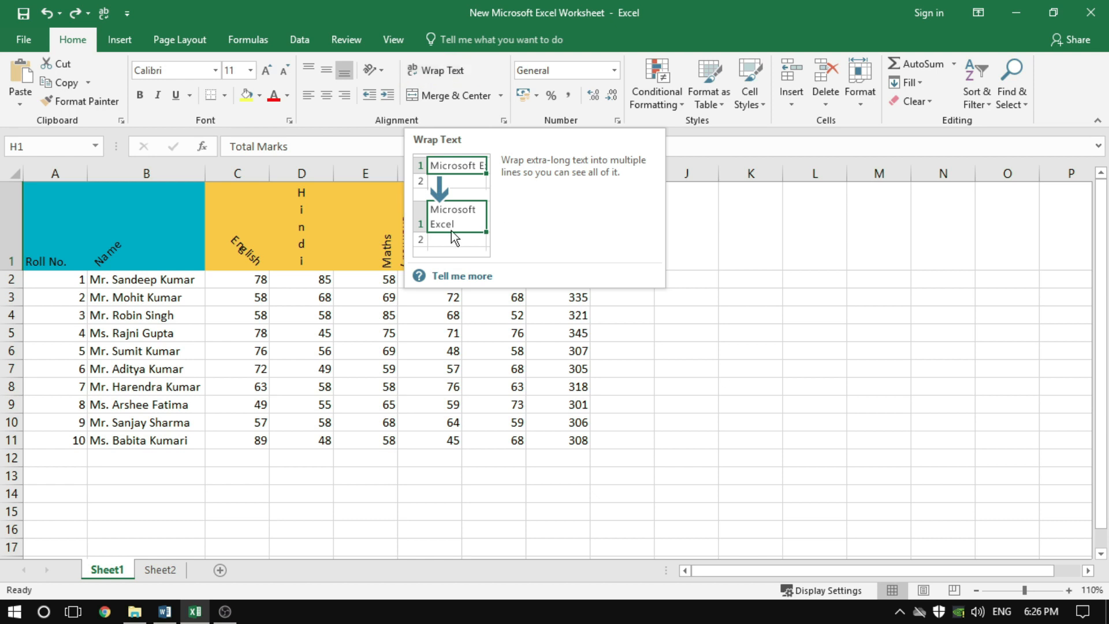
{"action": "double_click", "coordinate": [180, 282]}
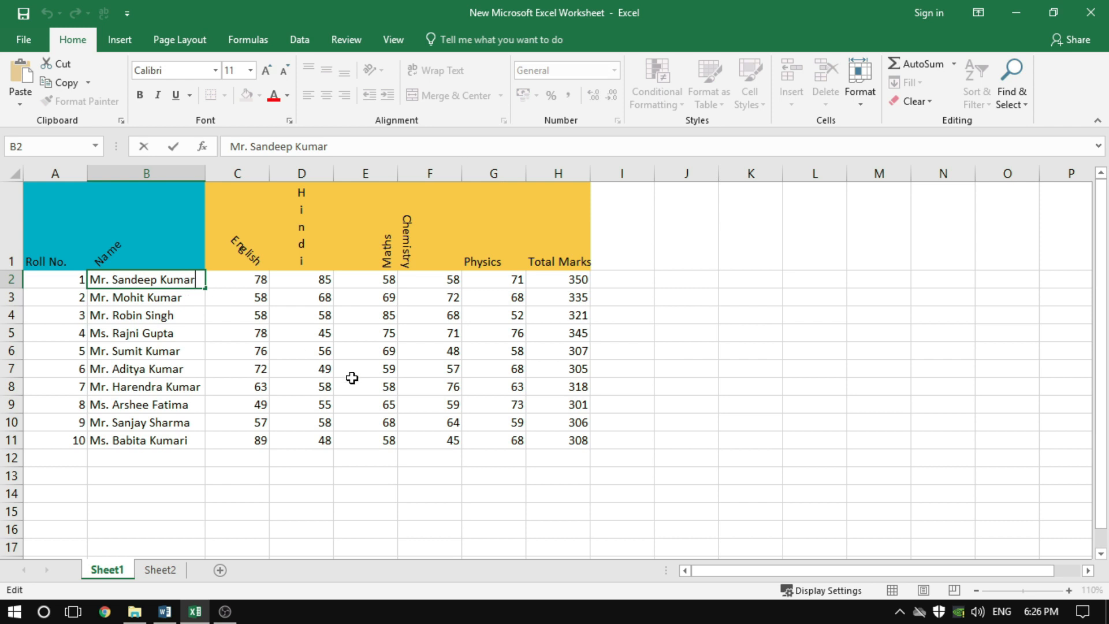
{"action": "type", "text": "Sharma"}
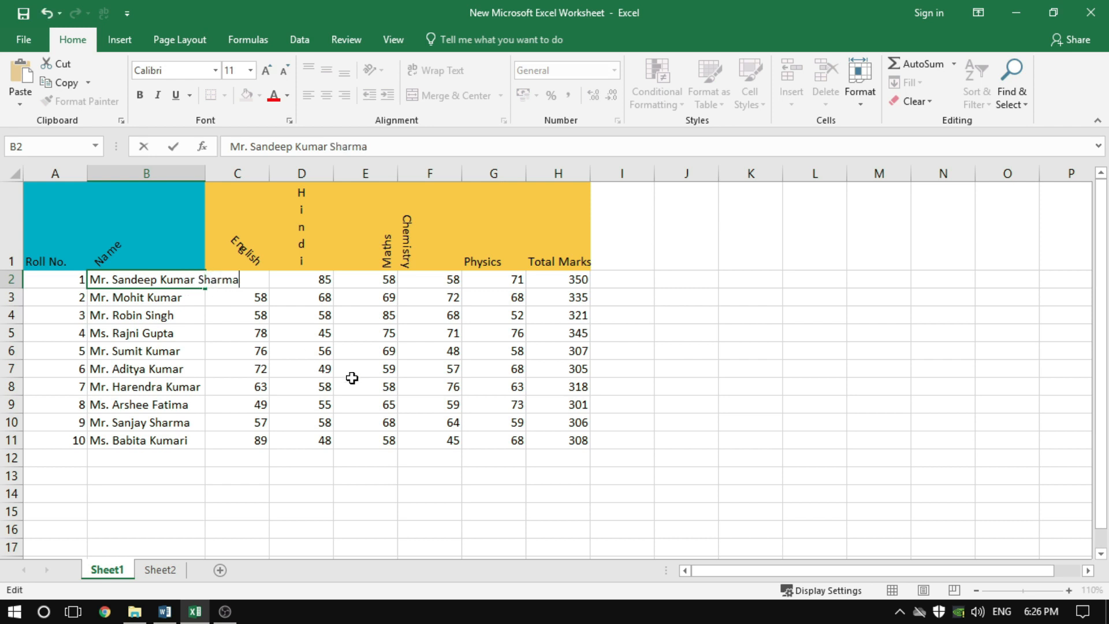
{"action": "key", "text": "Return"}
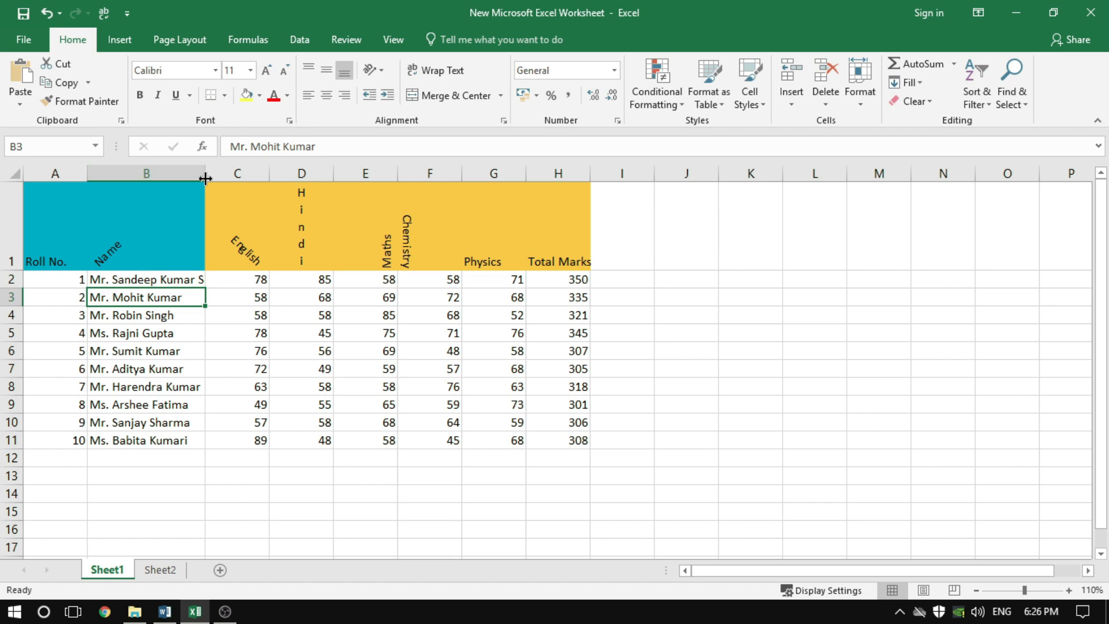
{"action": "mouse_move", "coordinate": [205, 178]}
{"action": "left_mouse_down"}
{"action": "mouse_move", "coordinate": [260, 172]}
{"action": "mouse_move", "coordinate": [204, 175]}
{"action": "left_mouse_up"}
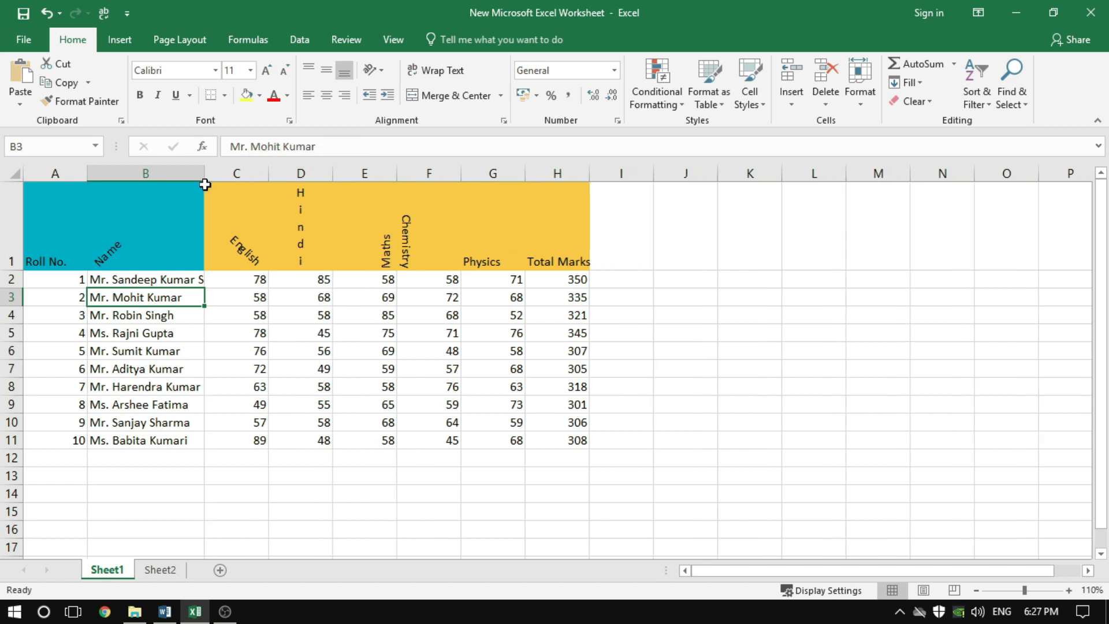
Apply Wrap Text to the long student name in B2
{"action": "left_click", "coordinate": [164, 280]}
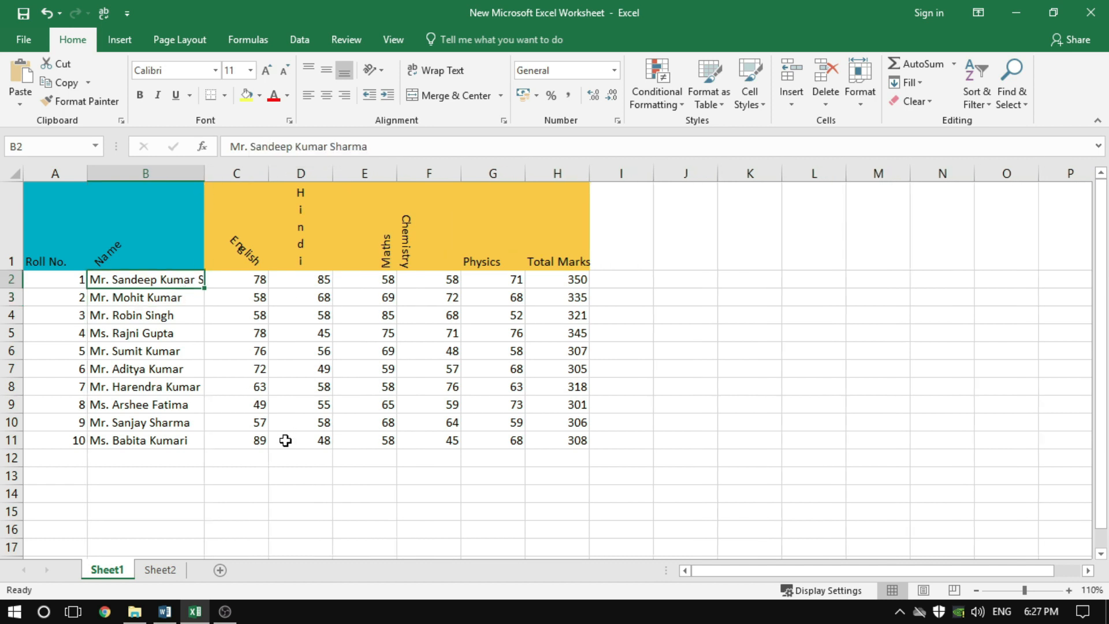
{"action": "left_click", "coordinate": [165, 370]}
{"action": "left_click", "coordinate": [166, 281]}
{"action": "left_click", "coordinate": [458, 68]}
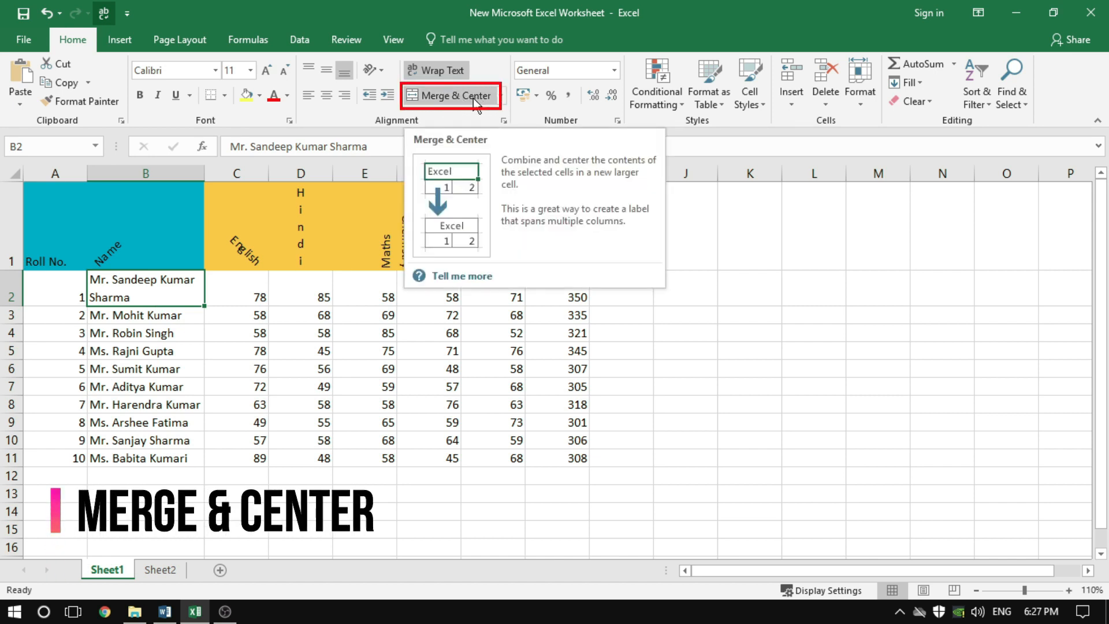
Merge and center the empty cells I1:K1 into one cell and I2:J2 into another
{"action": "left_click", "coordinate": [550, 346]}
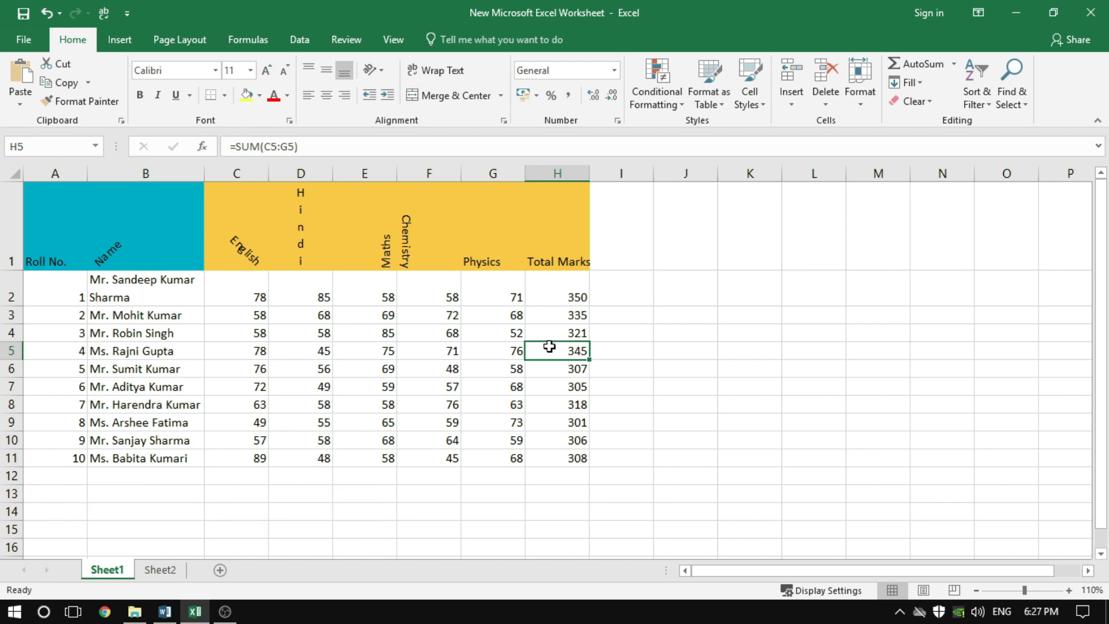
{"action": "left_click_drag", "start_coordinate": [639, 238], "coordinate": [766, 238]}
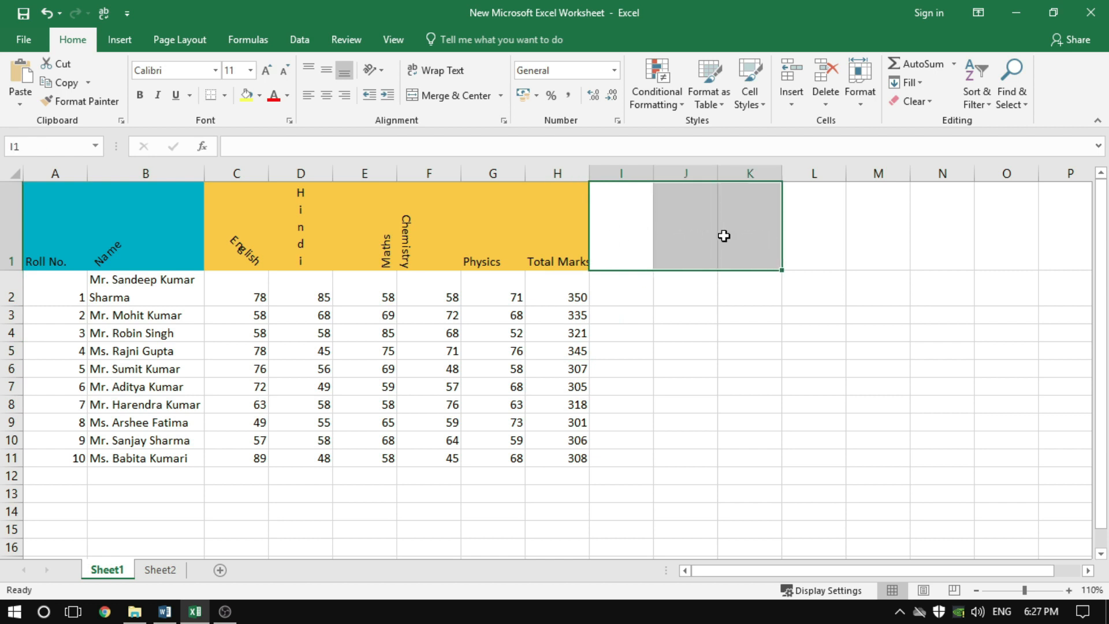
{"action": "left_click", "coordinate": [452, 98]}
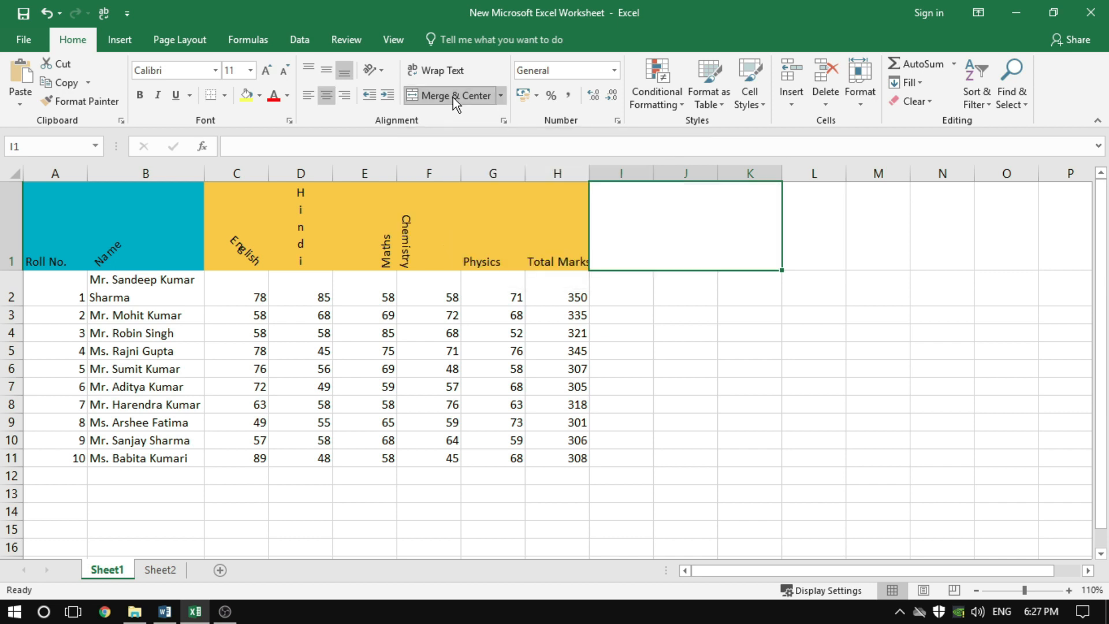
{"action": "left_click", "coordinate": [731, 312]}
{"action": "left_click", "coordinate": [679, 264]}
{"action": "left_click", "coordinate": [687, 351]}
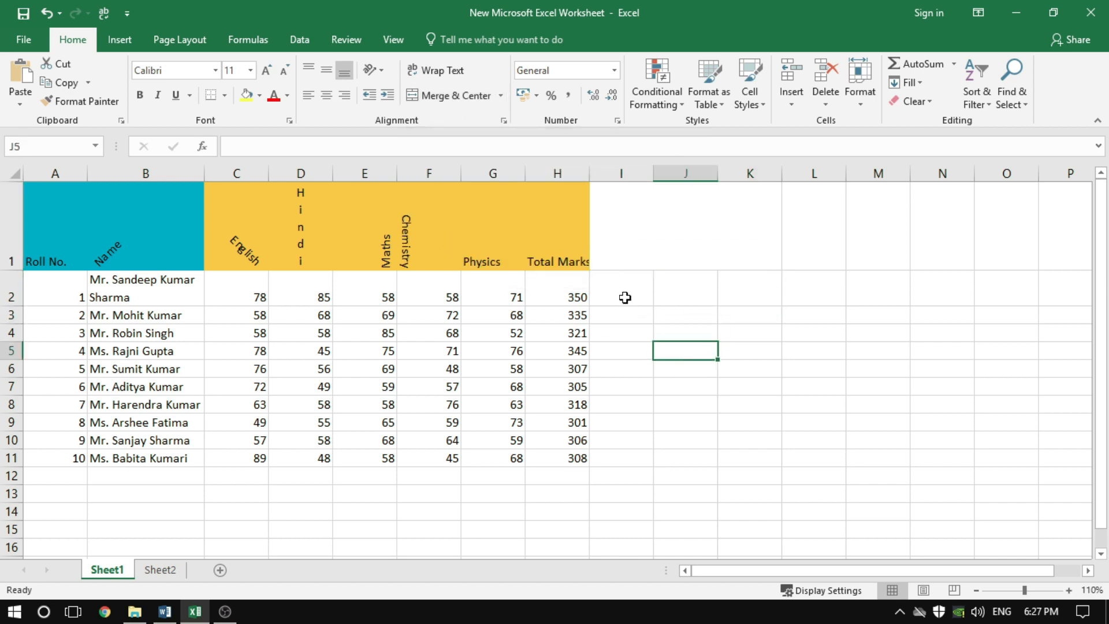
{"action": "left_click_drag", "start_coordinate": [611, 293], "coordinate": [679, 287]}
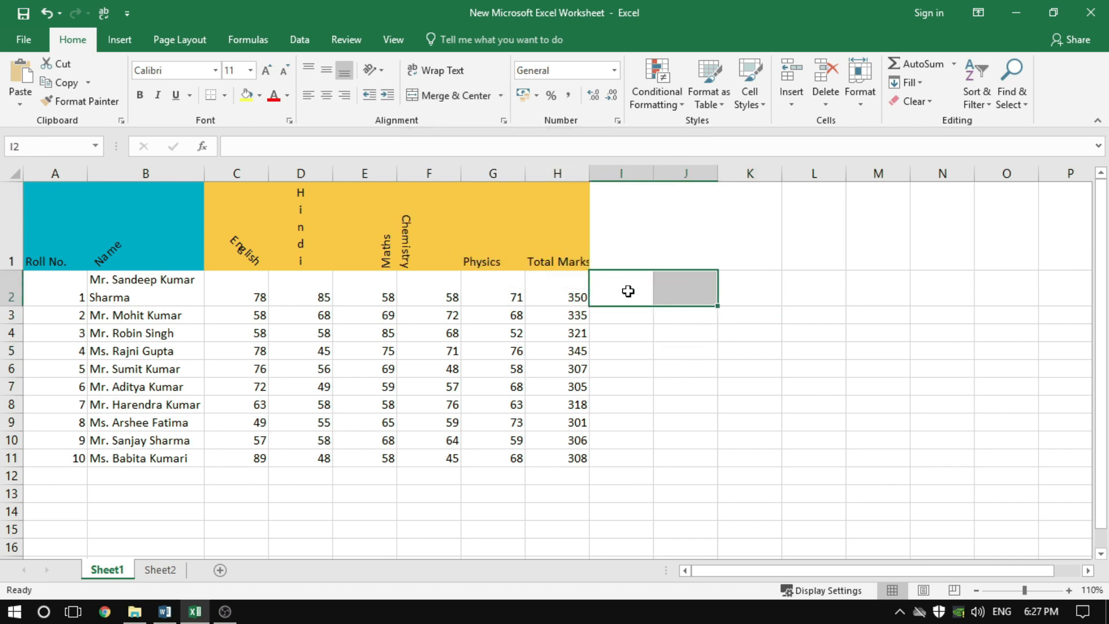
{"action": "left_click", "coordinate": [438, 94]}
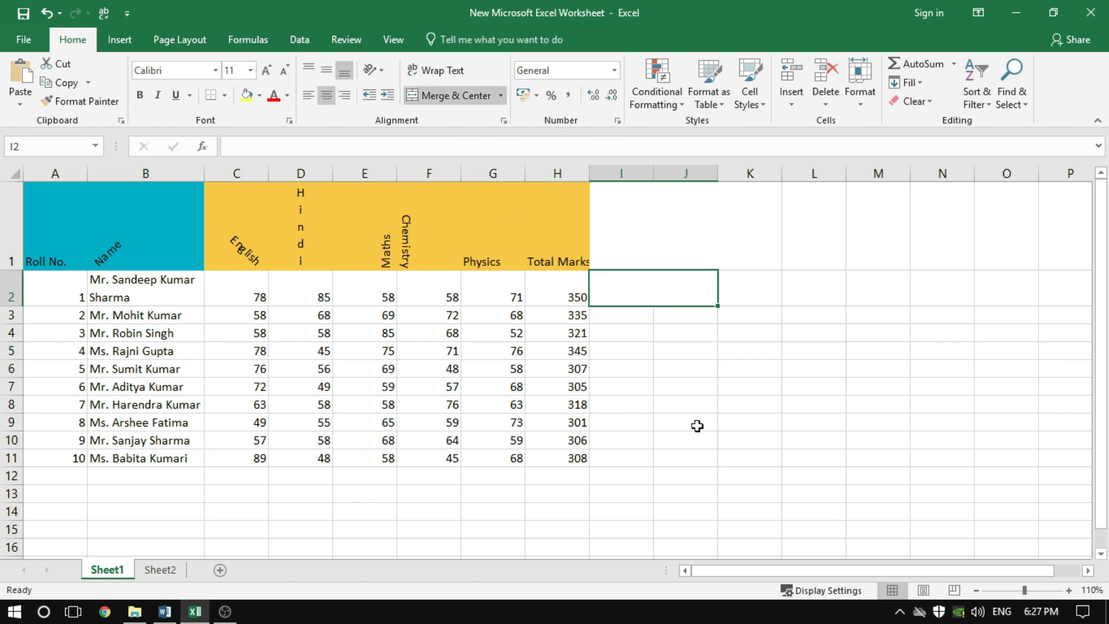
Merge and center the empty block I4:L11 into a single cell
{"action": "left_click_drag", "start_coordinate": [622, 331], "coordinate": [814, 457]}
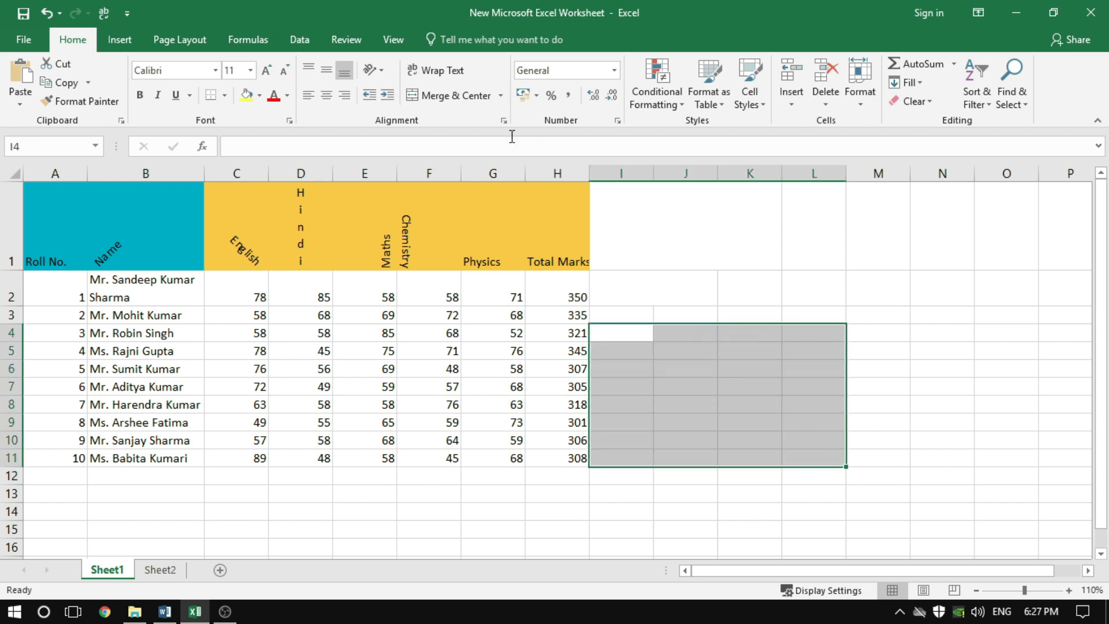
{"action": "left_click", "coordinate": [449, 99]}
{"action": "left_click", "coordinate": [945, 414]}
{"action": "left_click", "coordinate": [710, 373]}
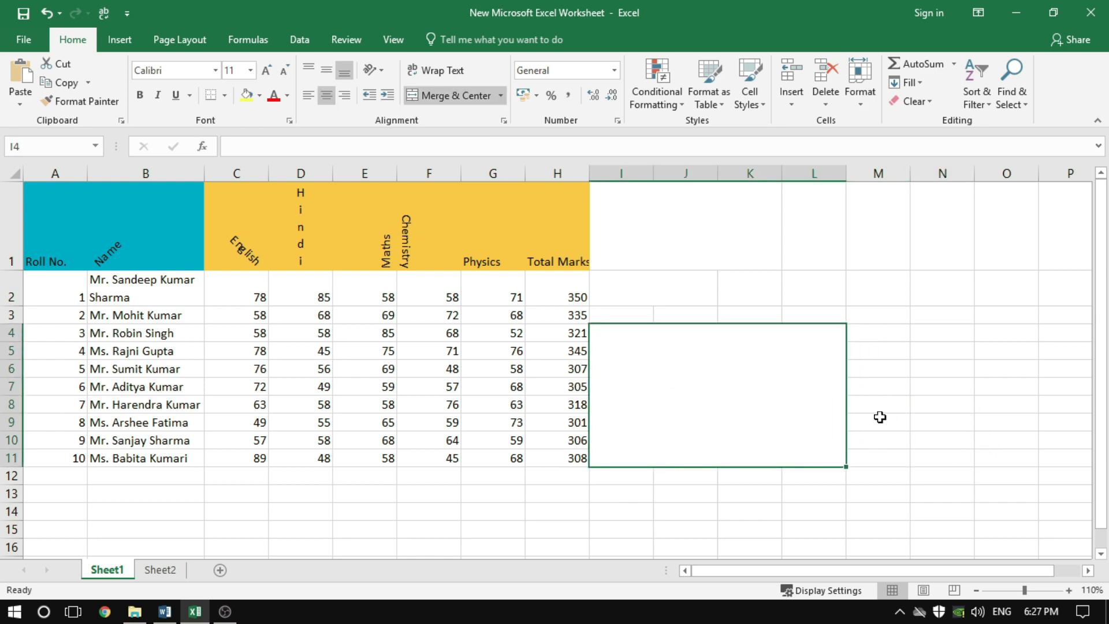
{"action": "left_click", "coordinate": [918, 369]}
Unmerge the large merged cell I4:L11 back into separate cells
{"action": "left_click", "coordinate": [754, 389]}
{"action": "left_click", "coordinate": [451, 96]}
{"action": "left_click", "coordinate": [923, 366]}
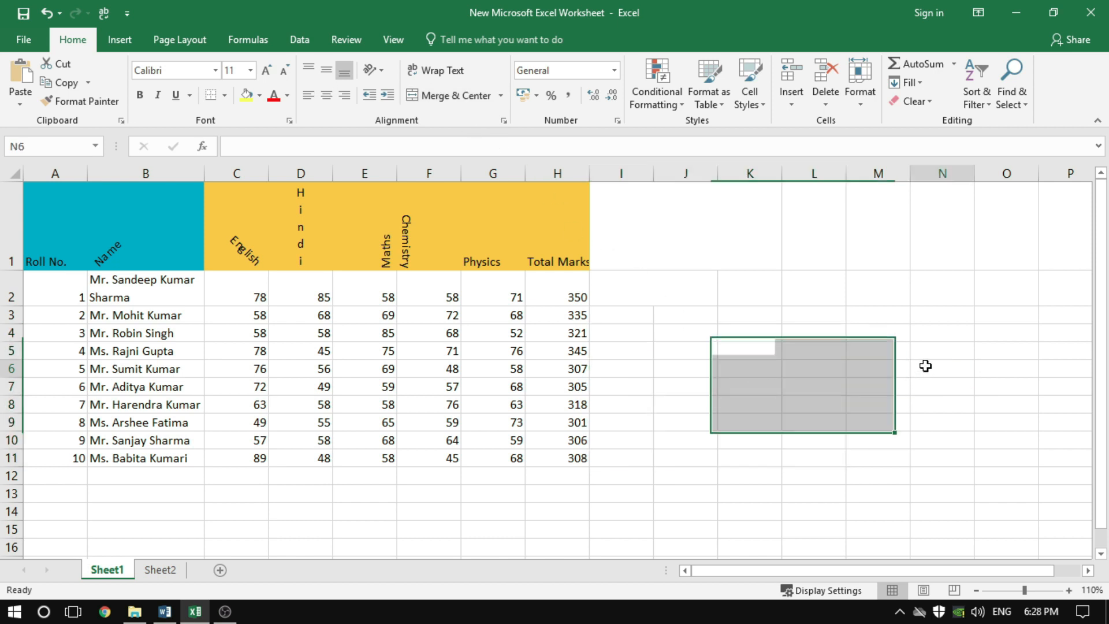
{"action": "left_click", "coordinate": [922, 425]}
Unmerge the merged cells I1:K1 and I2:J2 beside the marks table
{"action": "left_click", "coordinate": [661, 212]}
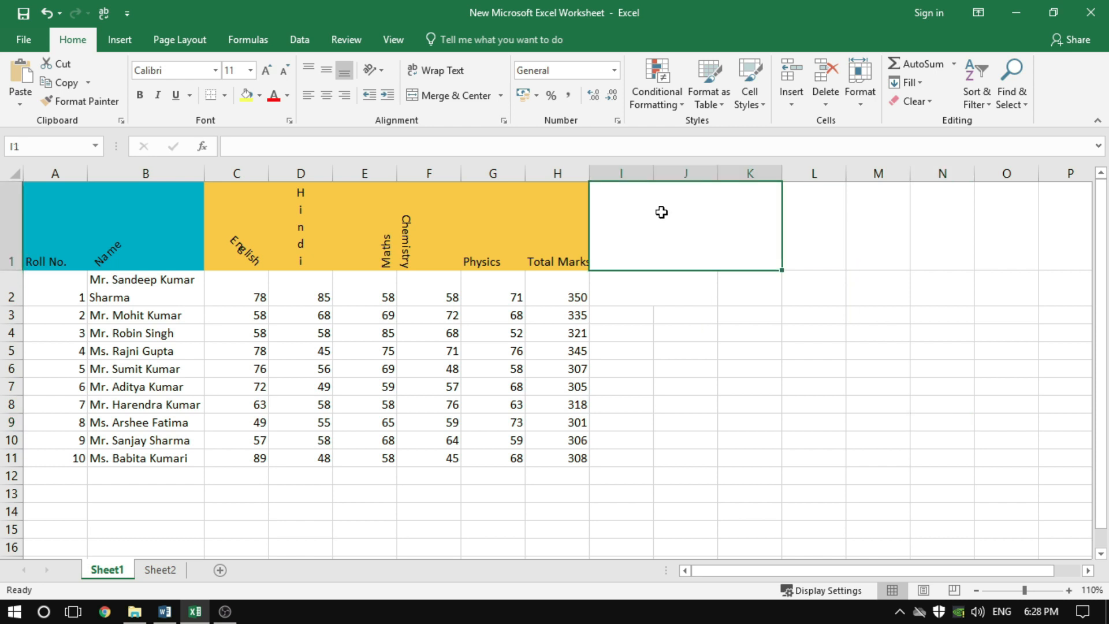
{"action": "left_click", "coordinate": [441, 97]}
{"action": "left_click_drag", "start_coordinate": [615, 294], "coordinate": [683, 292]}
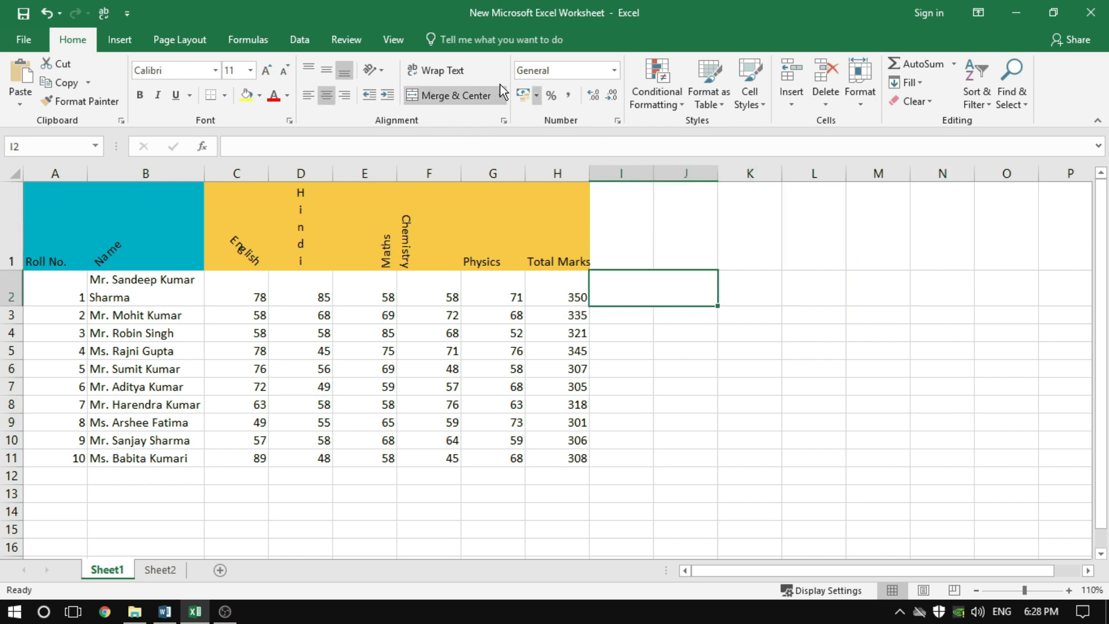
{"action": "left_click", "coordinate": [722, 370]}
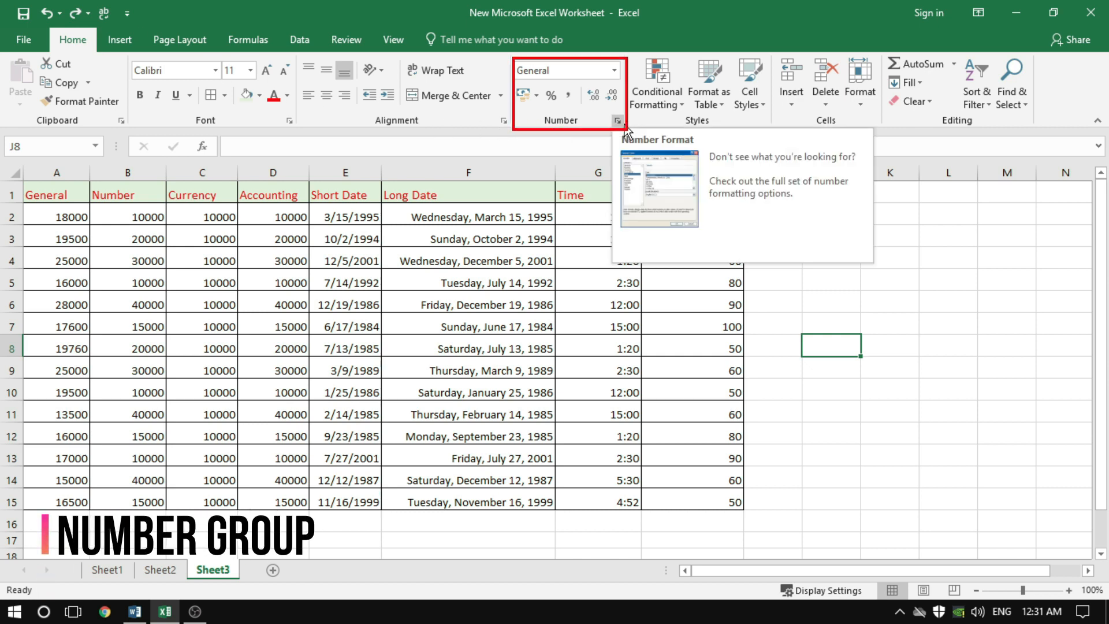
Apply the Number format to the Number column values B2:B15 and check how cell B2 is stored
{"action": "left_click", "coordinate": [614, 70]}
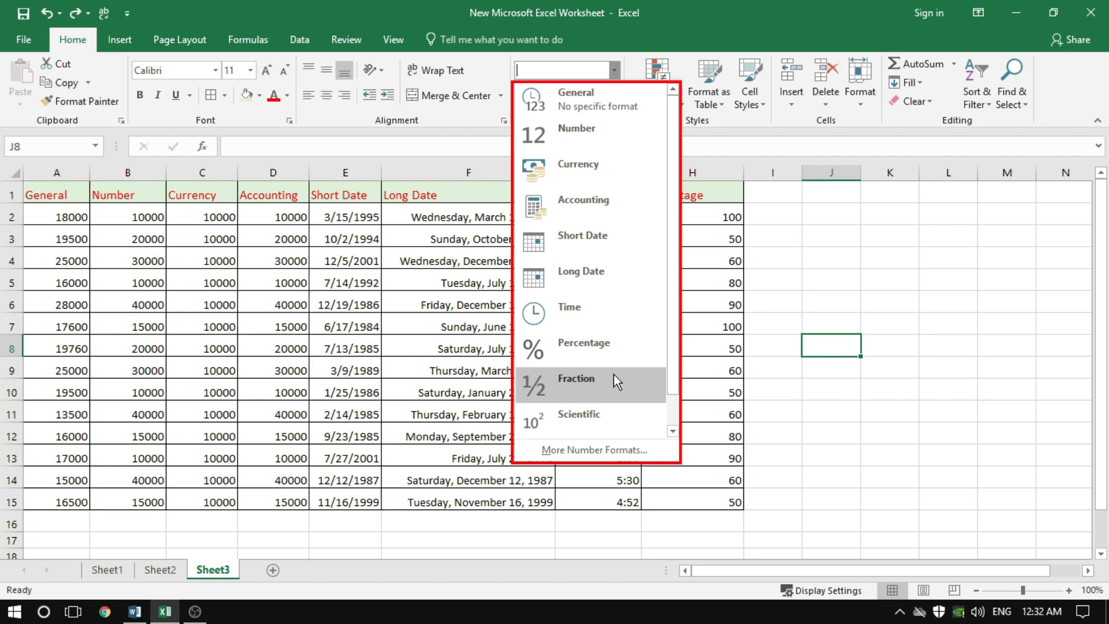
{"action": "left_click", "coordinate": [786, 232]}
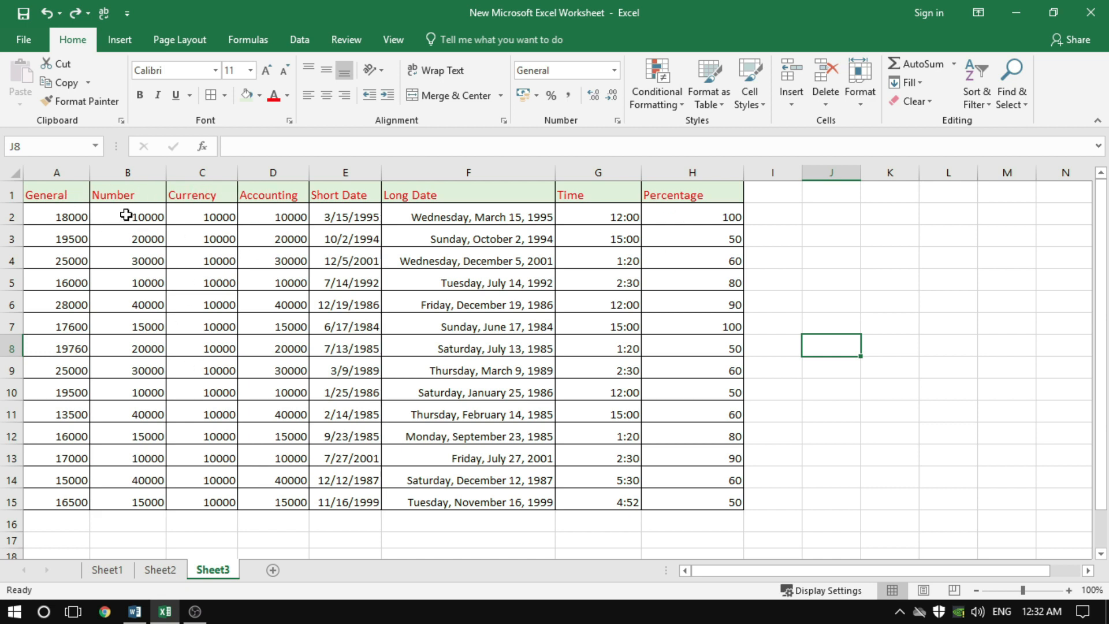
{"action": "left_click_drag", "start_coordinate": [126, 215], "coordinate": [127, 503]}
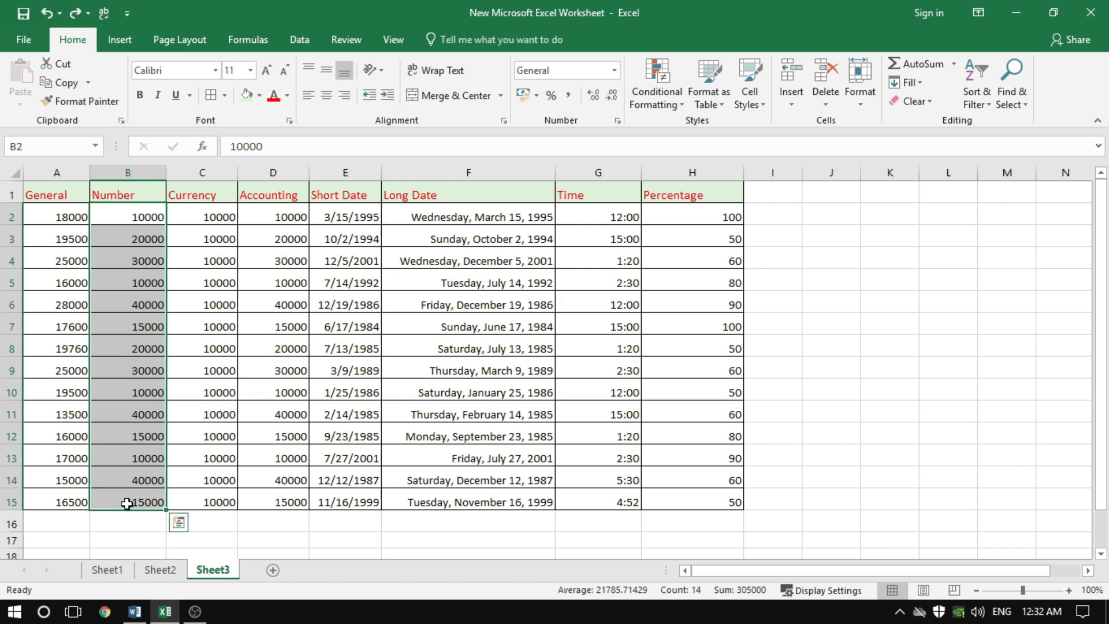
{"action": "left_click", "coordinate": [613, 72]}
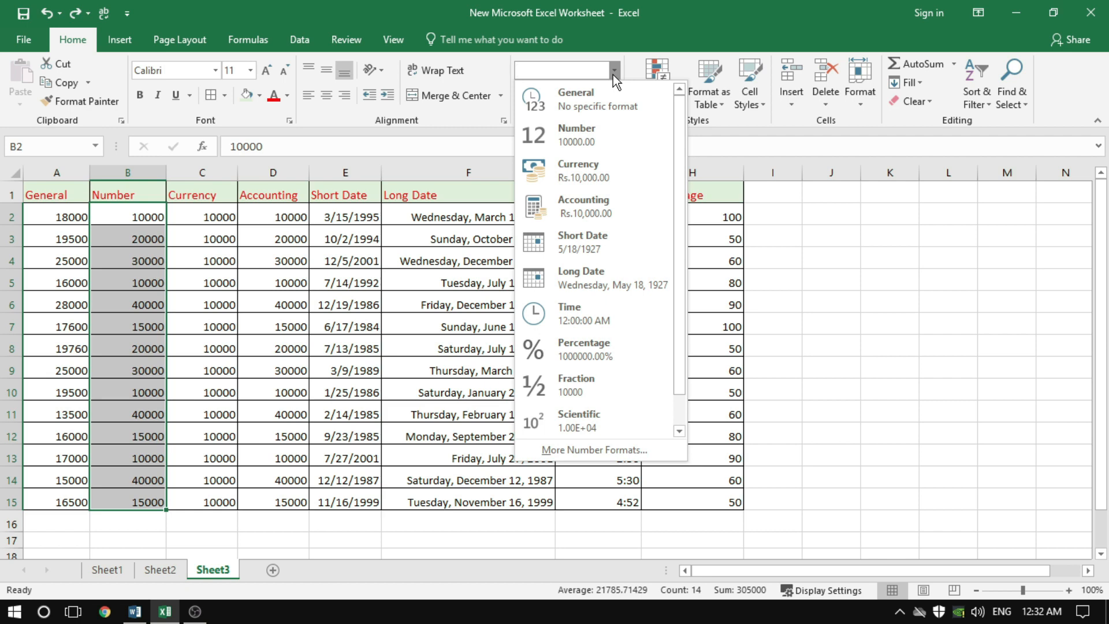
{"action": "left_click", "coordinate": [591, 133]}
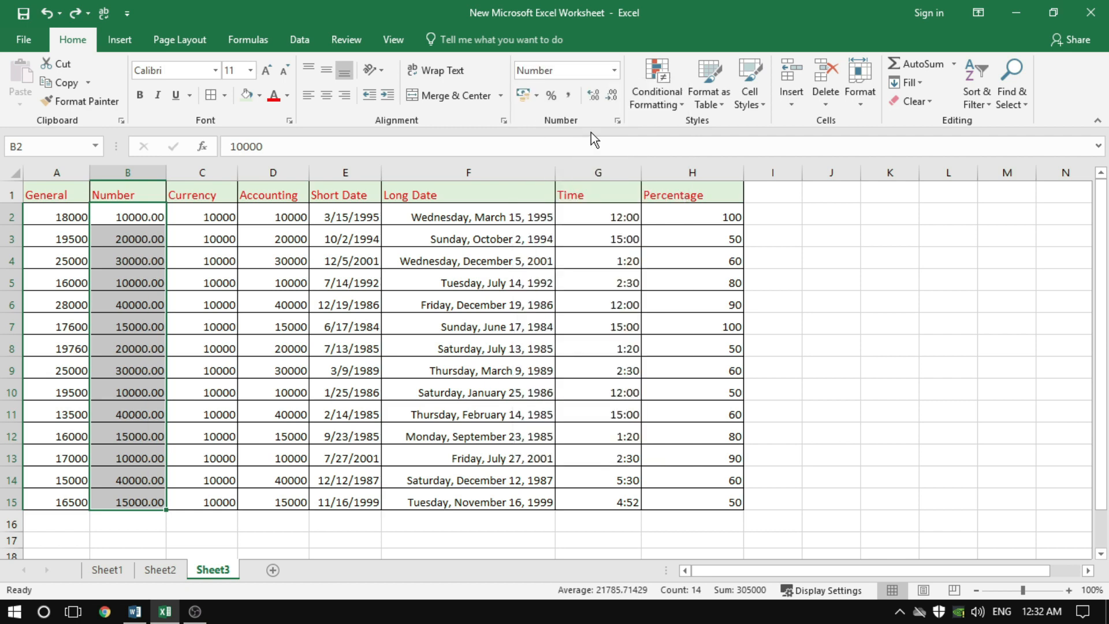
{"action": "left_click", "coordinate": [162, 254]}
{"action": "left_click", "coordinate": [152, 217]}
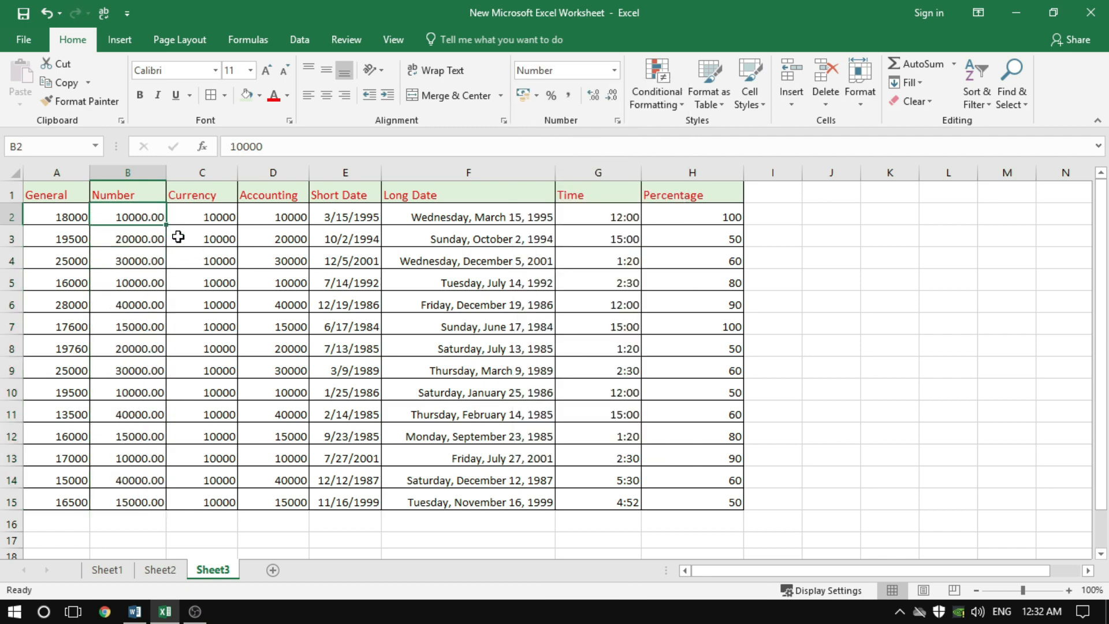
{"action": "left_click", "coordinate": [138, 261]}
{"action": "left_click", "coordinate": [142, 217]}
{"action": "left_click", "coordinate": [185, 258]}
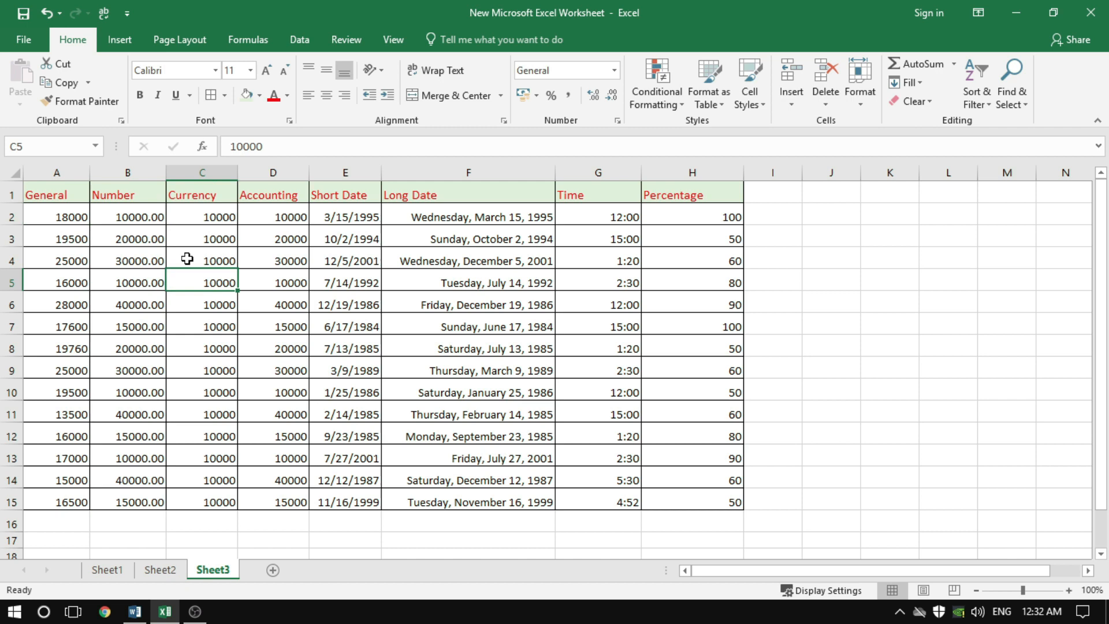
{"action": "left_click", "coordinate": [149, 217]}
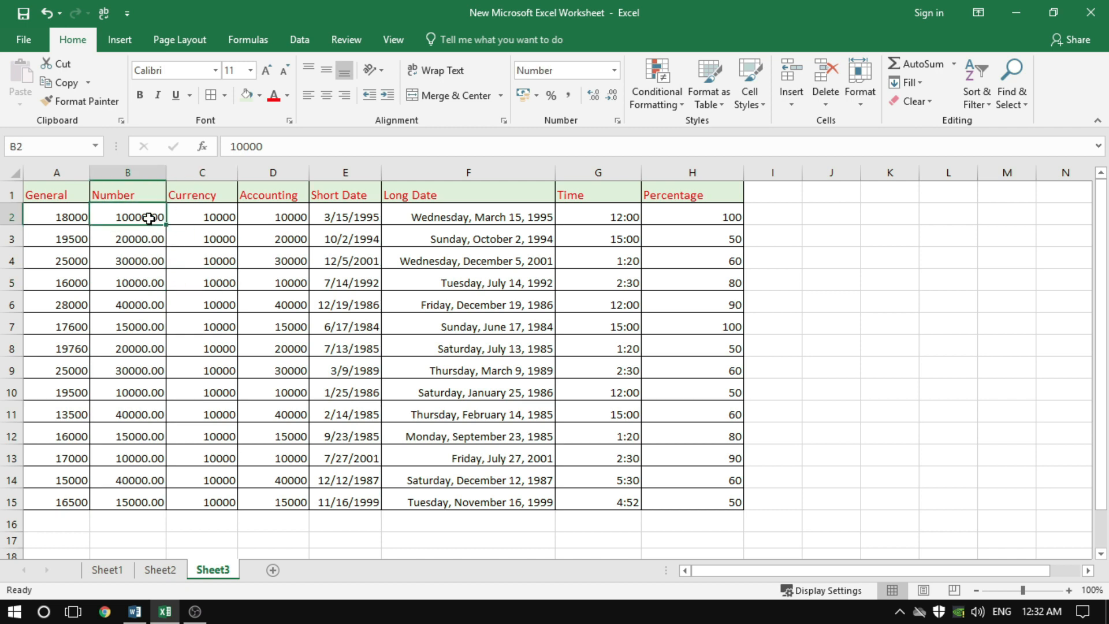
Apply the Currency format to the Currency column values C2:C15
{"action": "left_click_drag", "start_coordinate": [215, 223], "coordinate": [210, 499]}
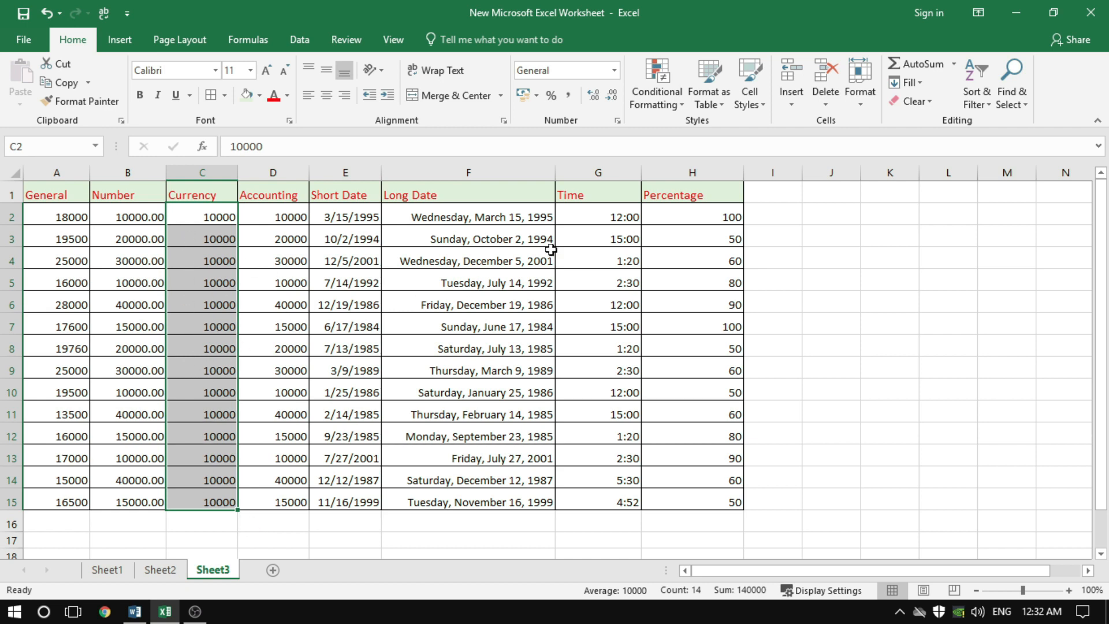
{"action": "left_click", "coordinate": [616, 74]}
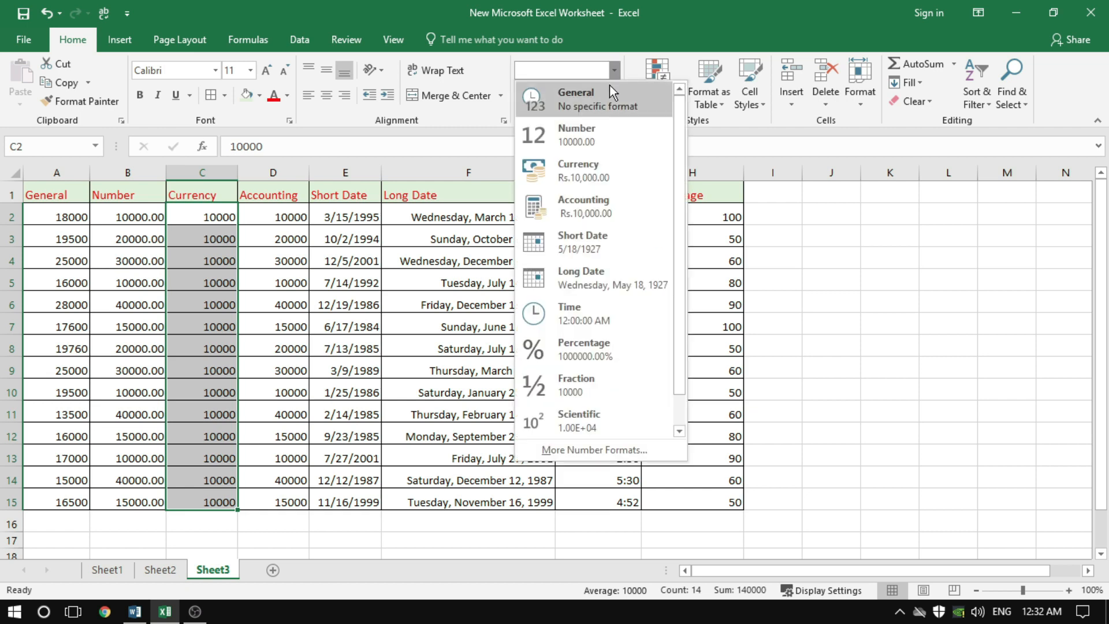
{"action": "left_click", "coordinate": [584, 167]}
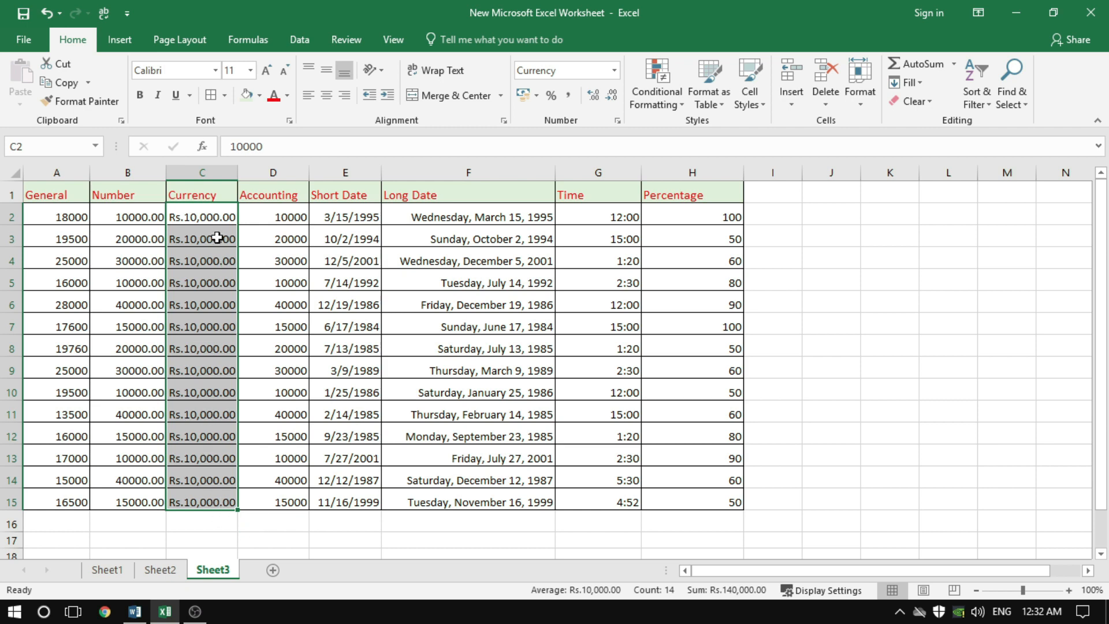
Apply the Accounting format to D2:D15 and widen column D so the amounts fit
{"action": "left_click_drag", "start_coordinate": [277, 217], "coordinate": [289, 497]}
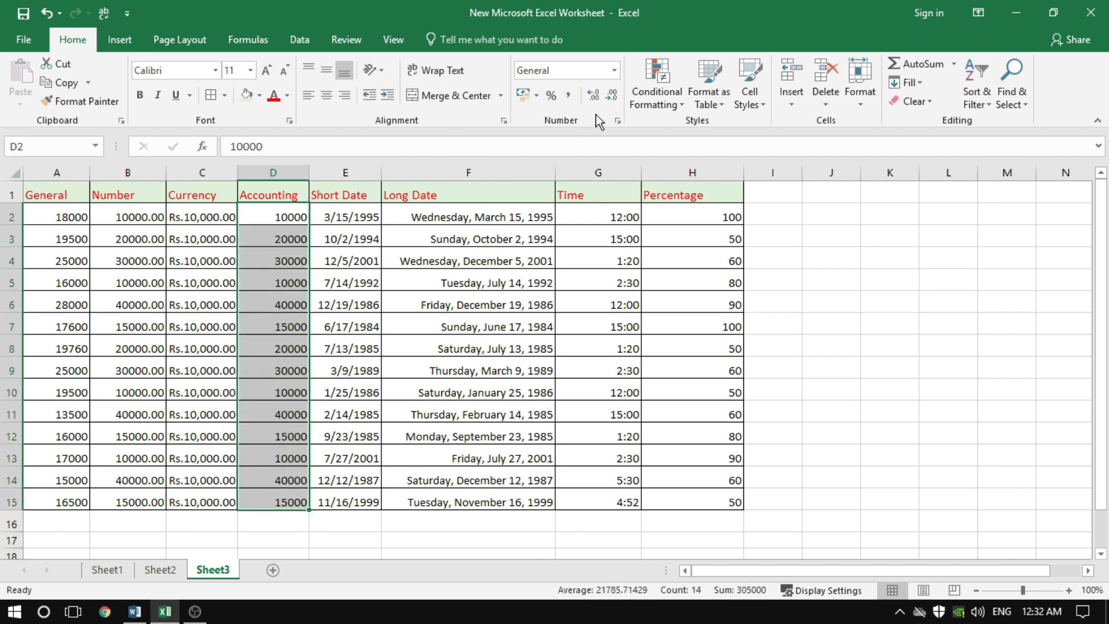
{"action": "left_click", "coordinate": [615, 71]}
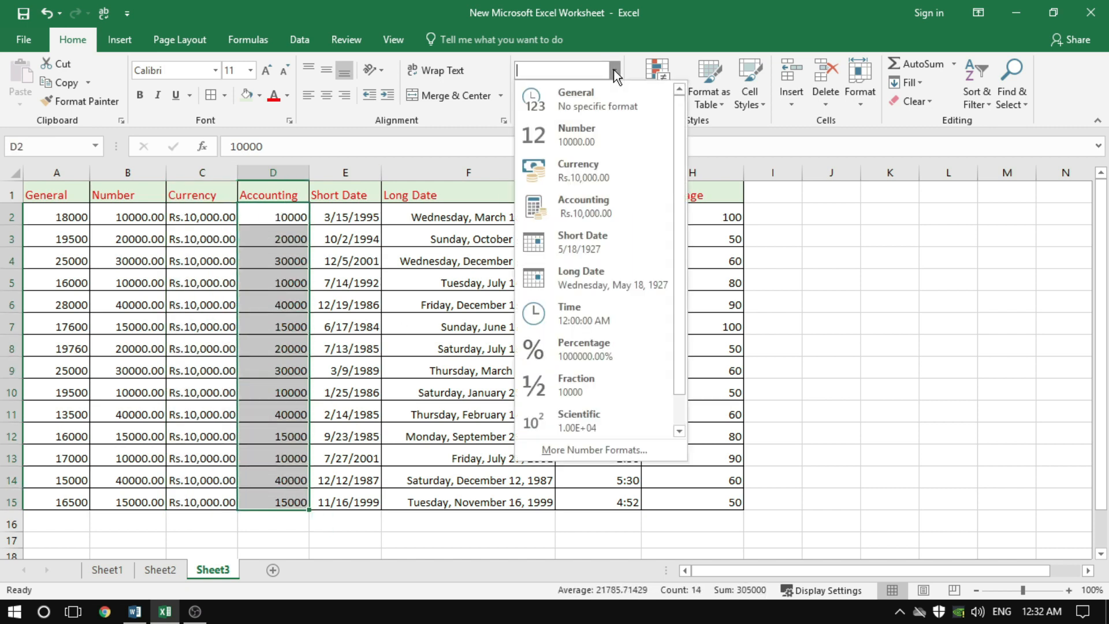
{"action": "left_click", "coordinate": [601, 205]}
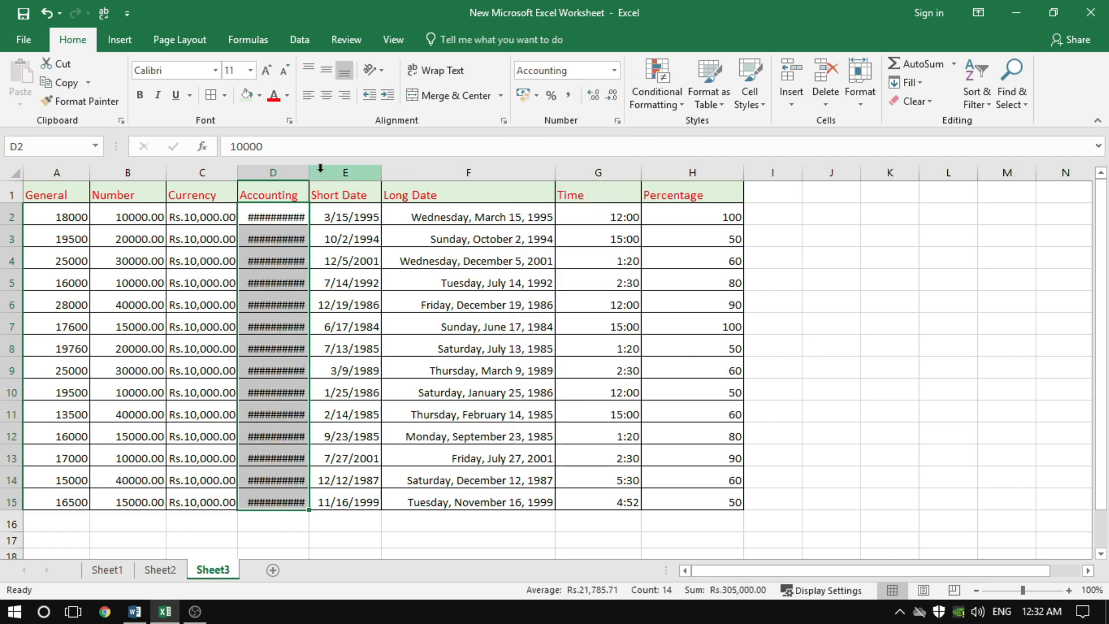
{"action": "left_click_drag", "start_coordinate": [313, 173], "coordinate": [354, 173]}
{"action": "left_click", "coordinate": [357, 305]}
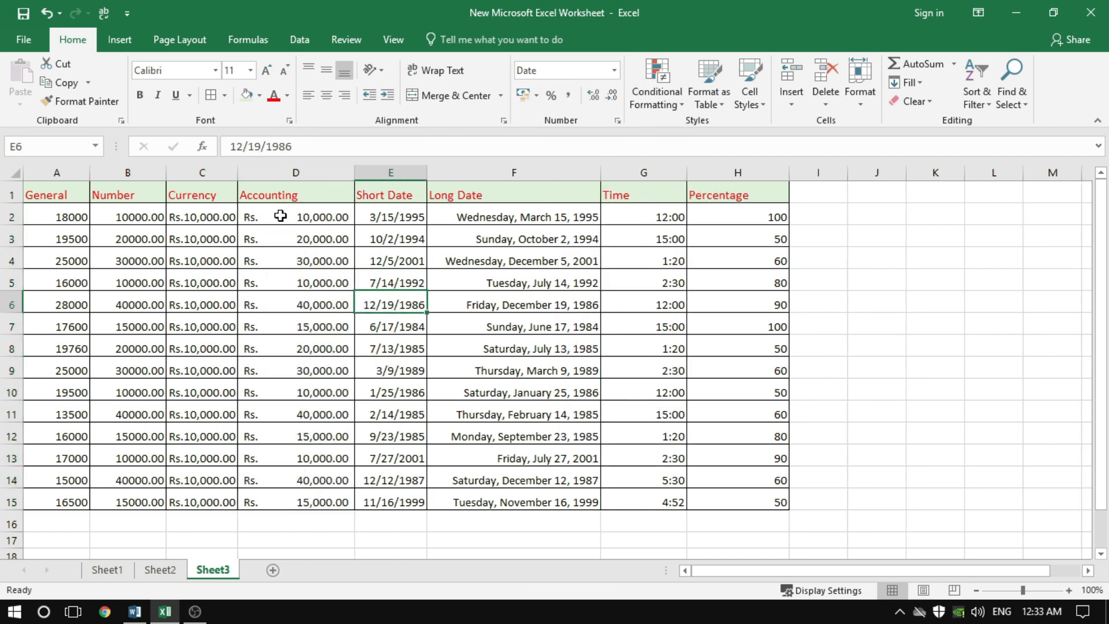
Compare the currency symbol placement and number alignment in Currency cell C2 and Accounting cell D2
{"action": "left_click", "coordinate": [279, 215]}
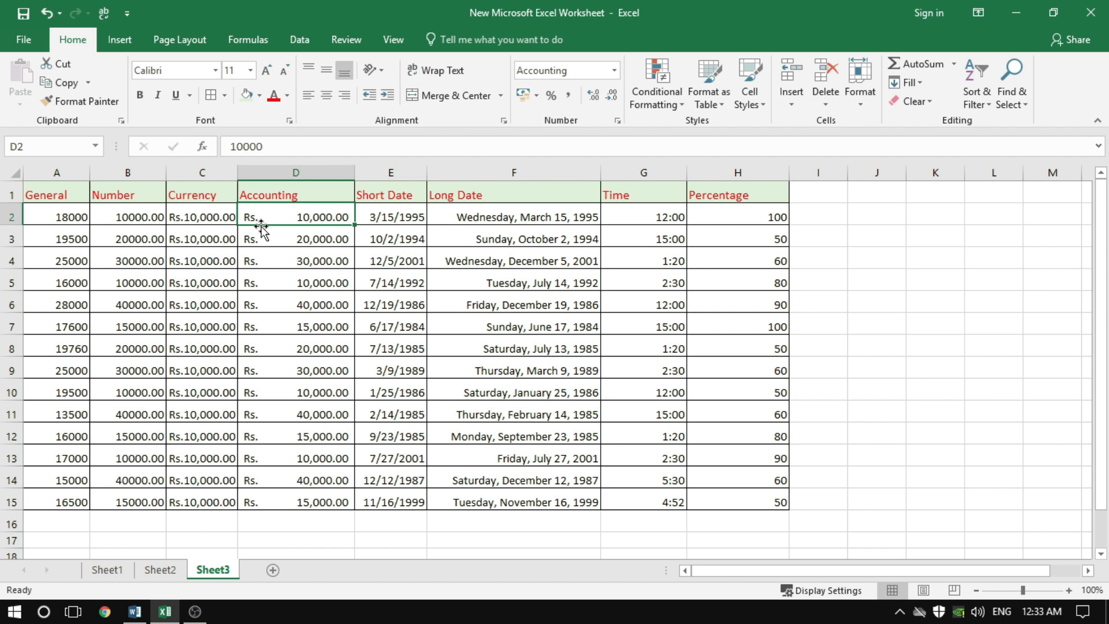
{"action": "left_click", "coordinate": [192, 217]}
{"action": "left_click", "coordinate": [288, 213]}
{"action": "left_click", "coordinate": [190, 217]}
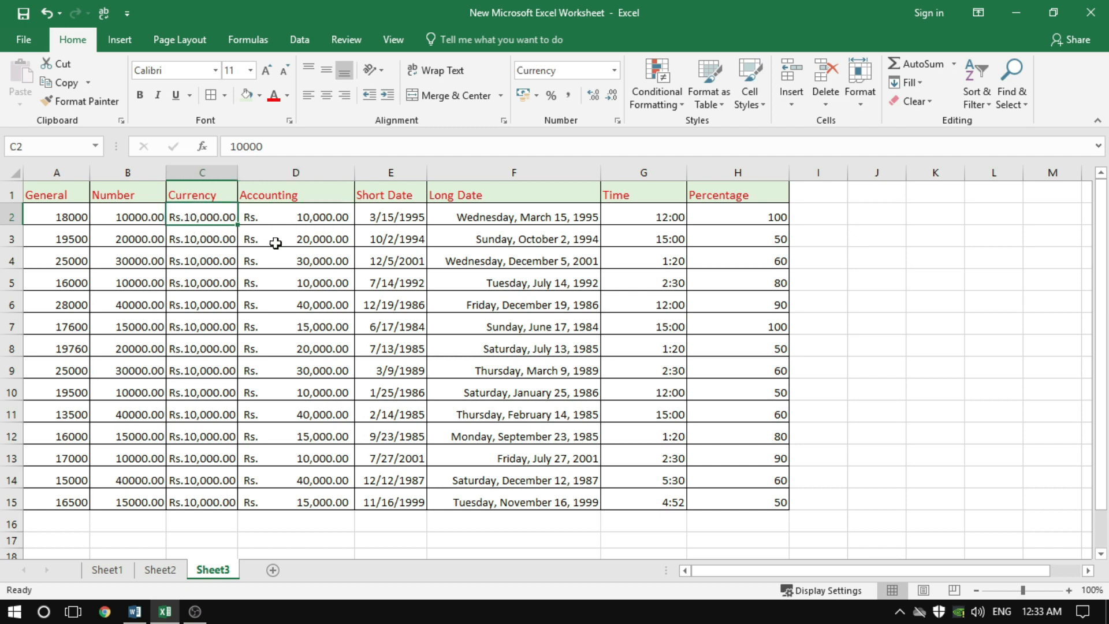
{"action": "left_click", "coordinate": [300, 216]}
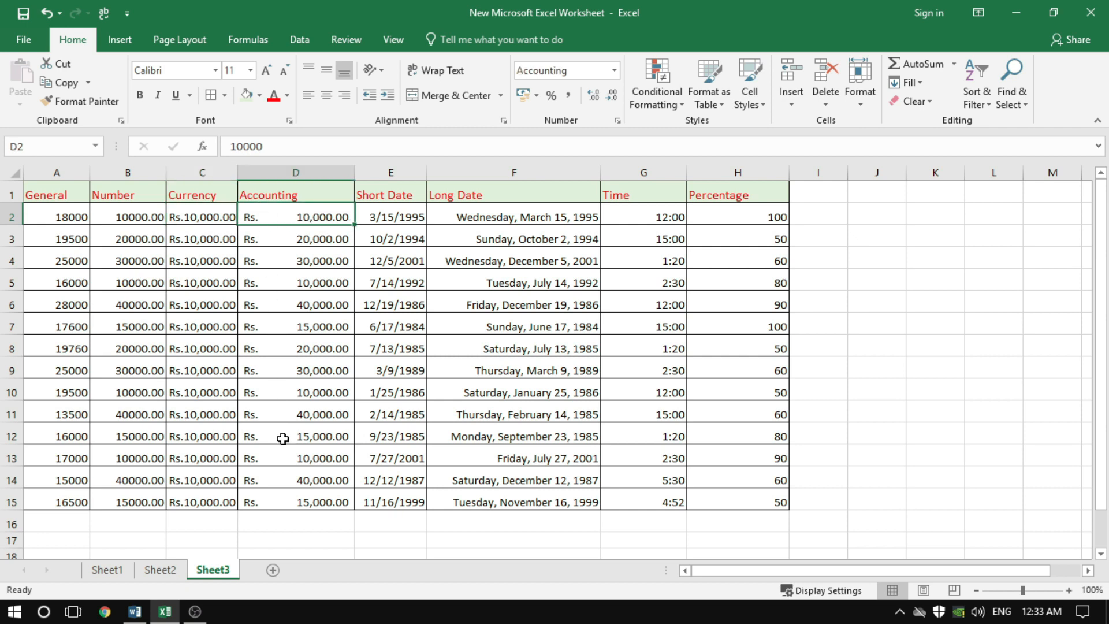
{"action": "left_click", "coordinate": [225, 215]}
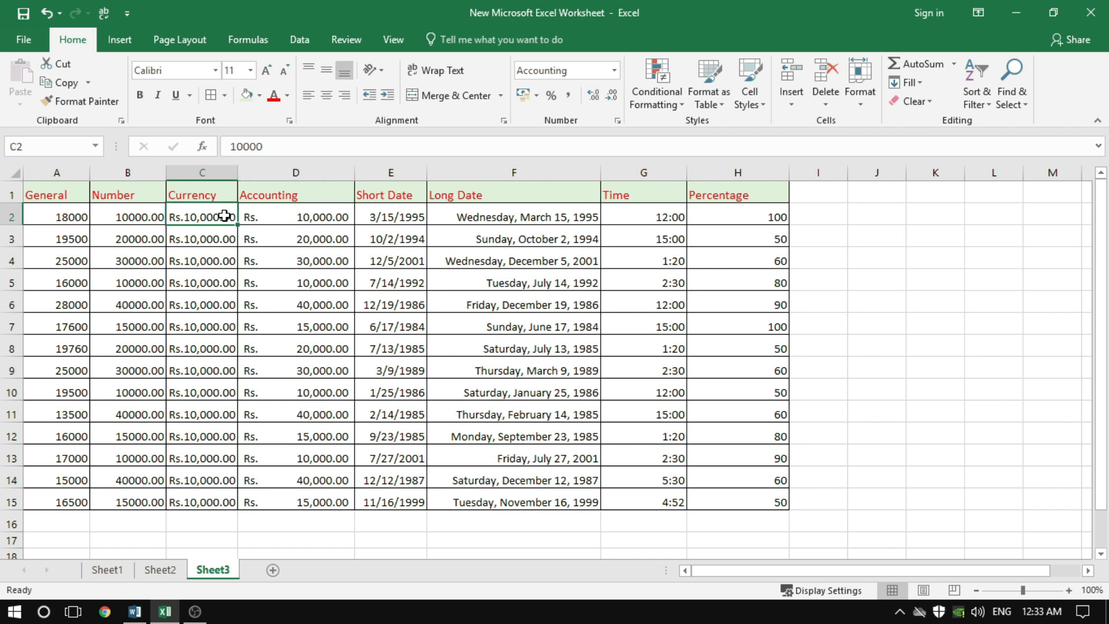
{"action": "left_click", "coordinate": [283, 216]}
{"action": "left_click", "coordinate": [209, 213]}
{"action": "left_click", "coordinate": [289, 213]}
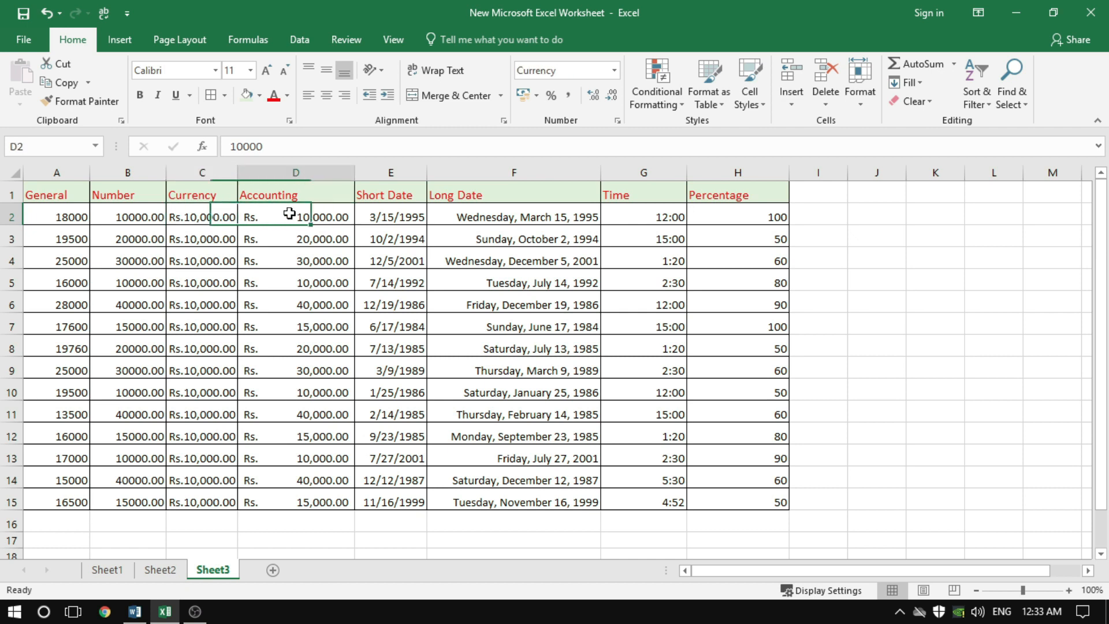
{"action": "left_click", "coordinate": [212, 218]}
{"action": "left_click", "coordinate": [272, 217]}
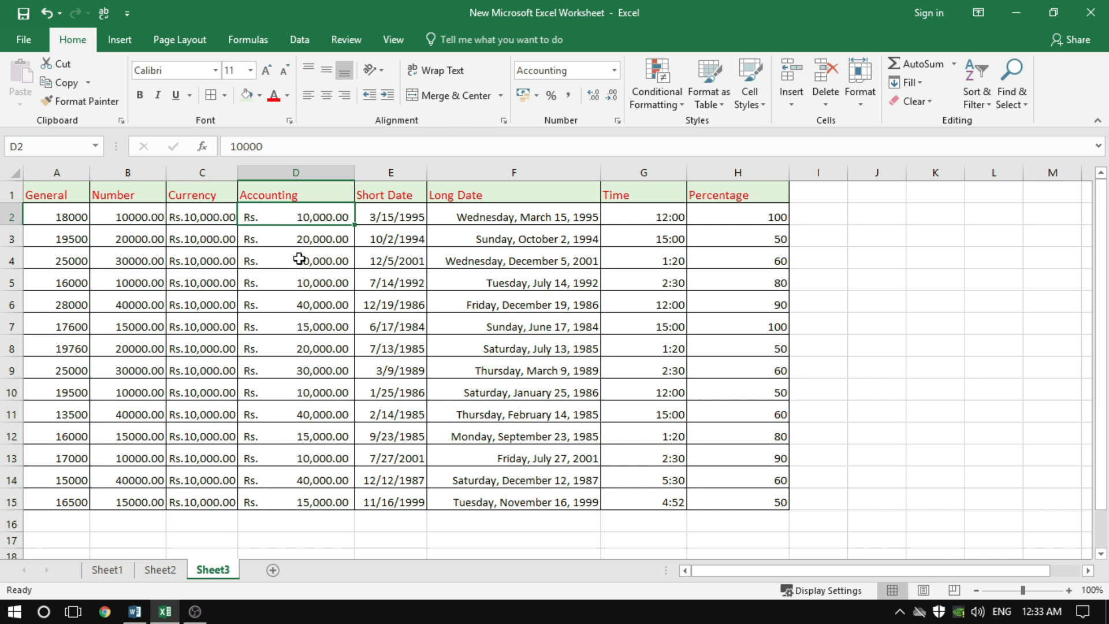
Enter 0 in Currency cell C2 and Accounting cell D2 and compare how the two formats display zero
{"action": "left_click", "coordinate": [214, 219]}
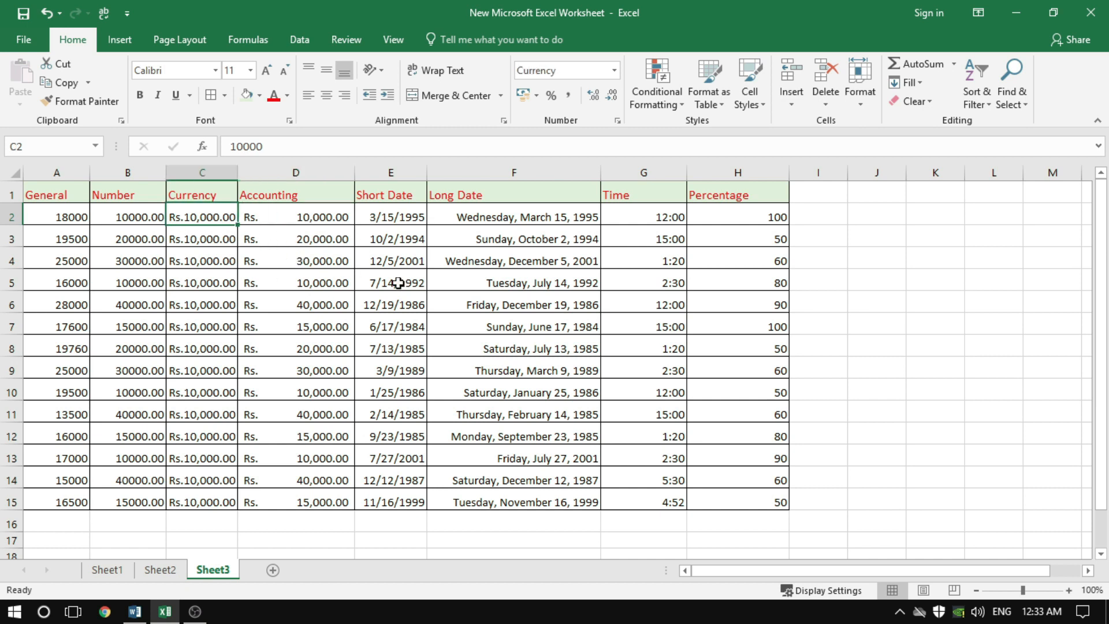
{"action": "type", "text": "0"}
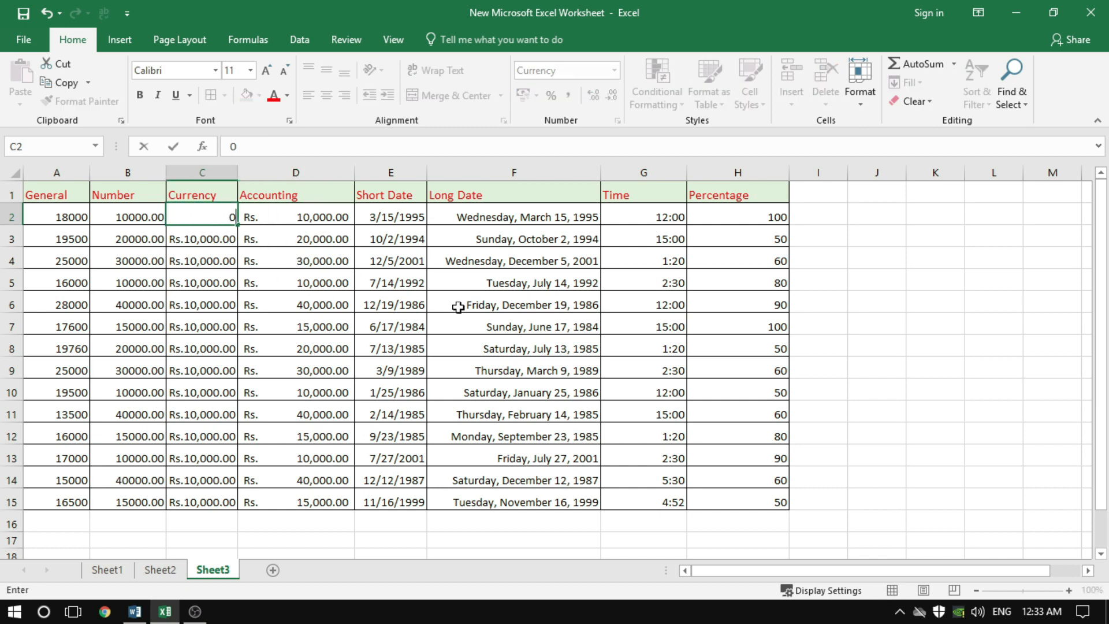
{"action": "key", "text": "Return"}
{"action": "left_click", "coordinate": [203, 218]}
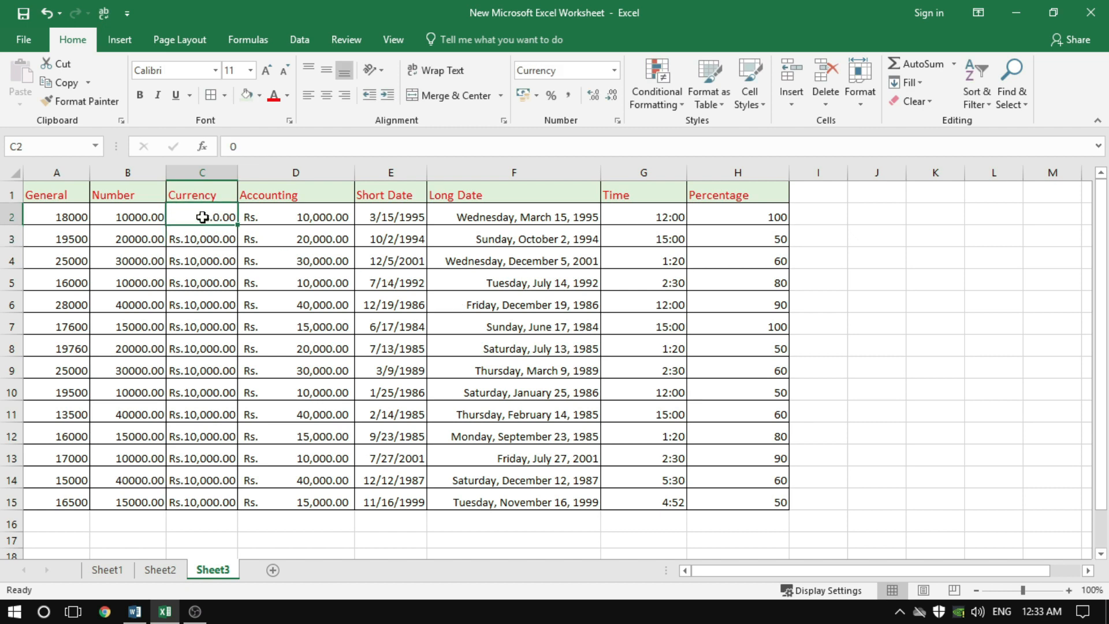
{"action": "left_click", "coordinate": [309, 220]}
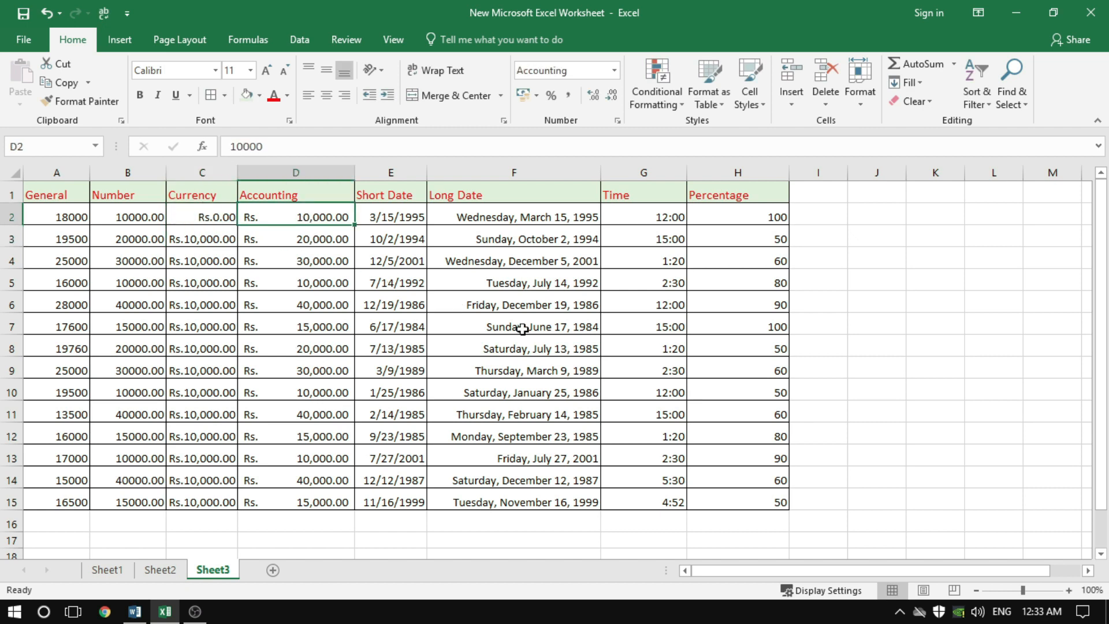
{"action": "type", "text": "0"}
{"action": "key", "text": "Return"}
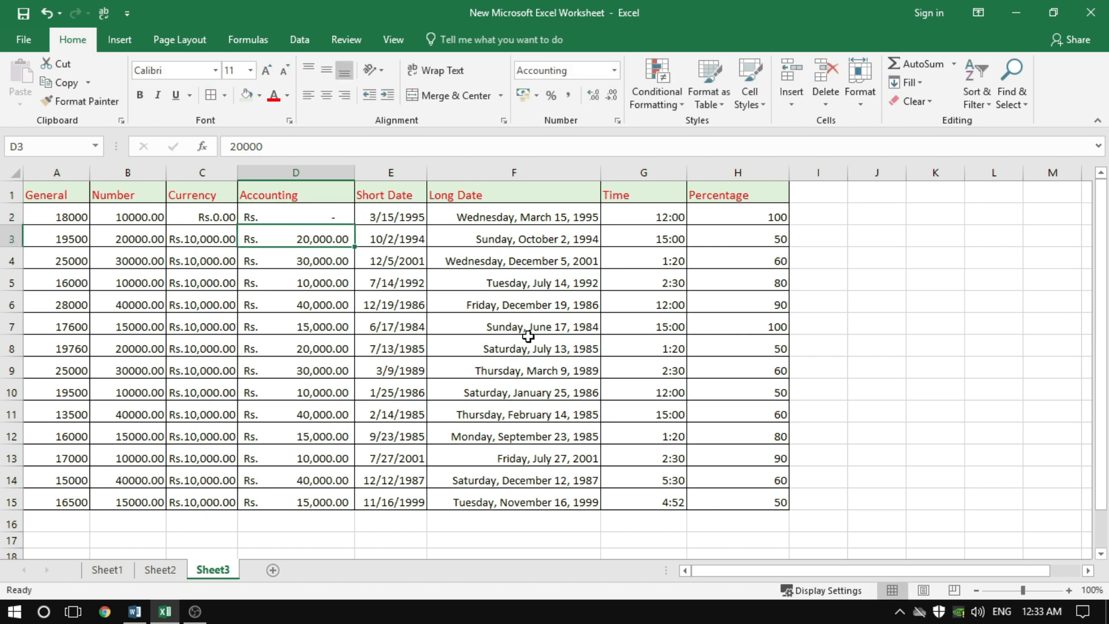
{"action": "left_click", "coordinate": [324, 219]}
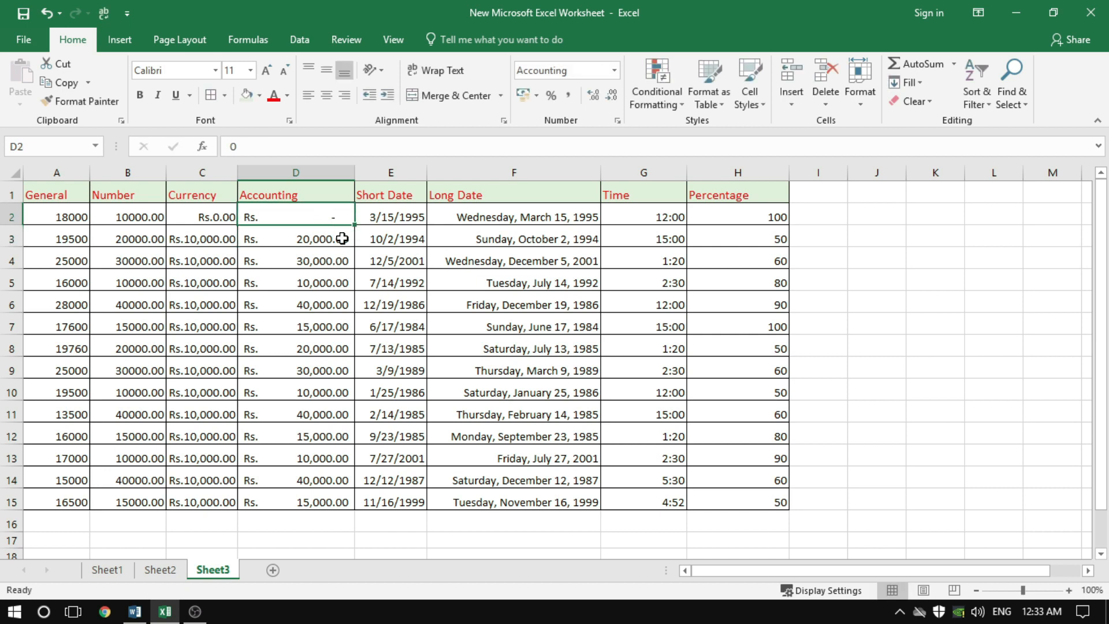
{"action": "left_click", "coordinate": [212, 221]}
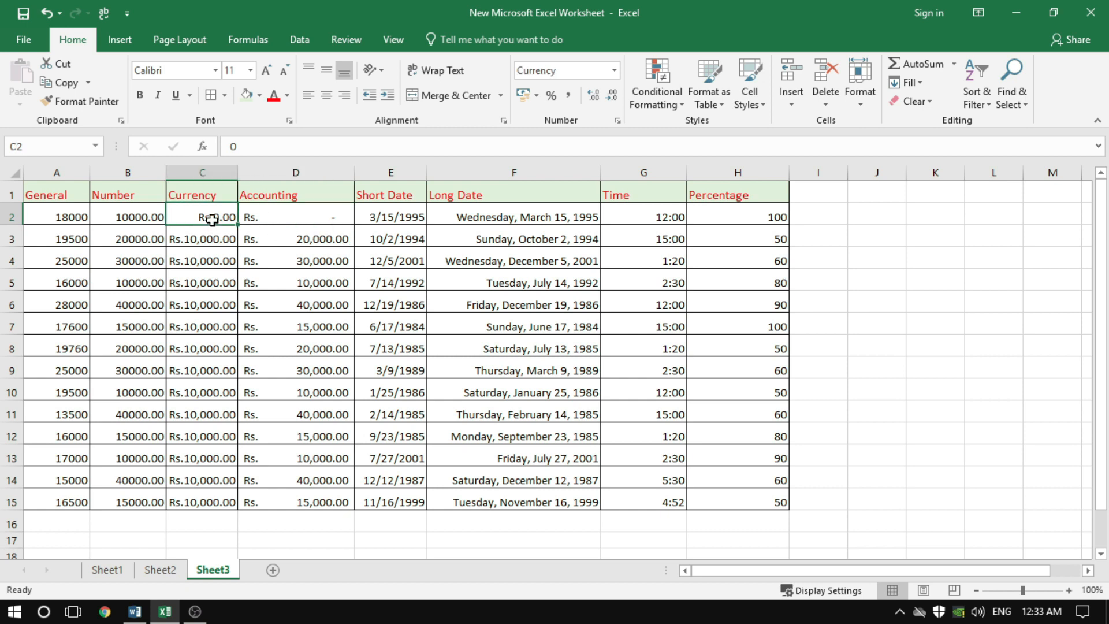
{"action": "left_click", "coordinate": [335, 219]}
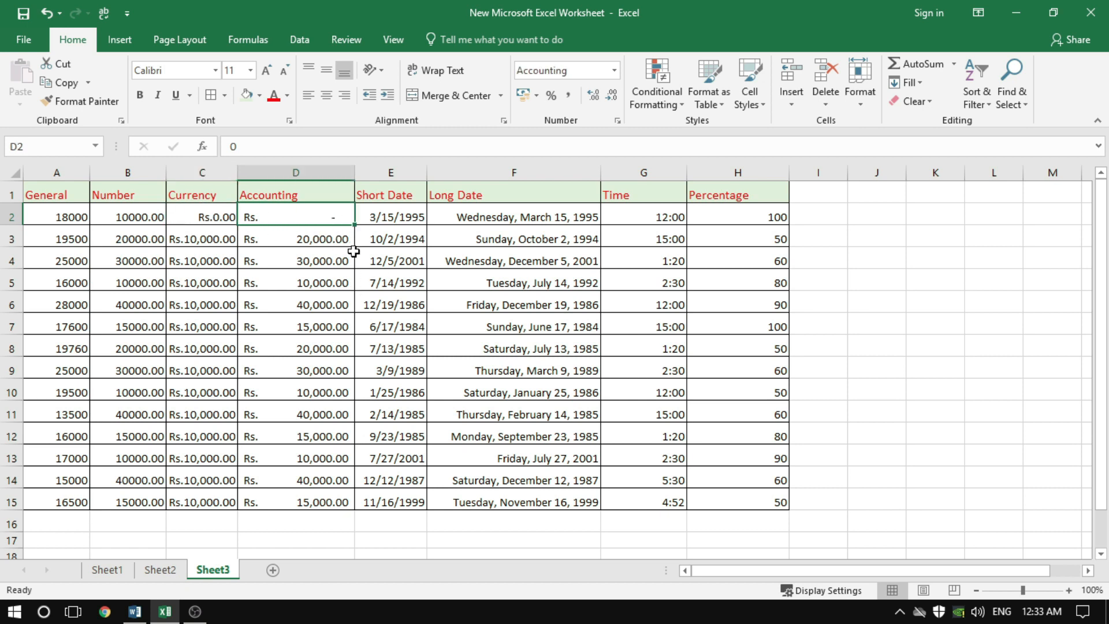
Apply the Short Date format to the Short Date column values E2:E15
{"action": "left_click", "coordinate": [394, 215]}
{"action": "left_click_drag", "start_coordinate": [393, 215], "coordinate": [411, 504]}
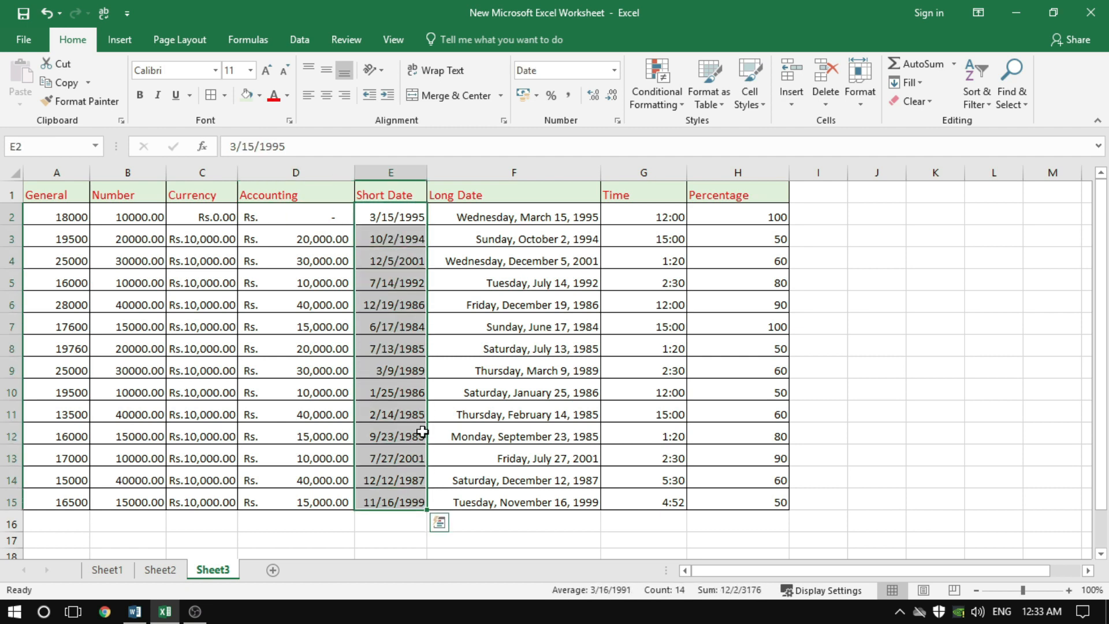
{"action": "left_click", "coordinate": [614, 71]}
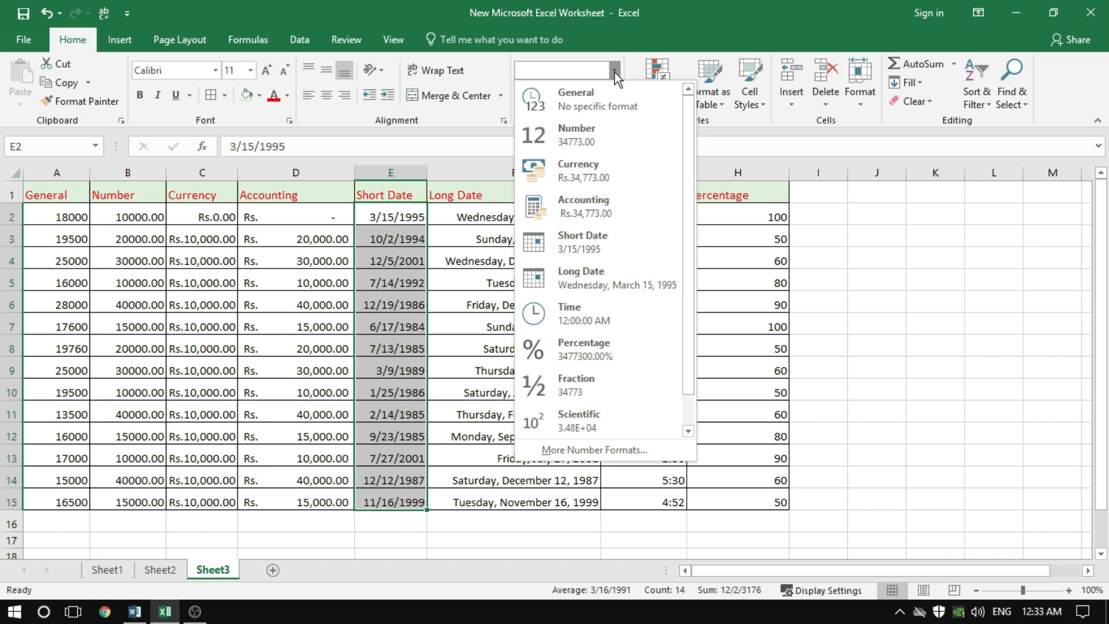
{"action": "left_click", "coordinate": [598, 251]}
Switch the Long Date column values F2:F15 to Short Date and back to the Long Date format
{"action": "left_click_drag", "start_coordinate": [525, 216], "coordinate": [539, 498]}
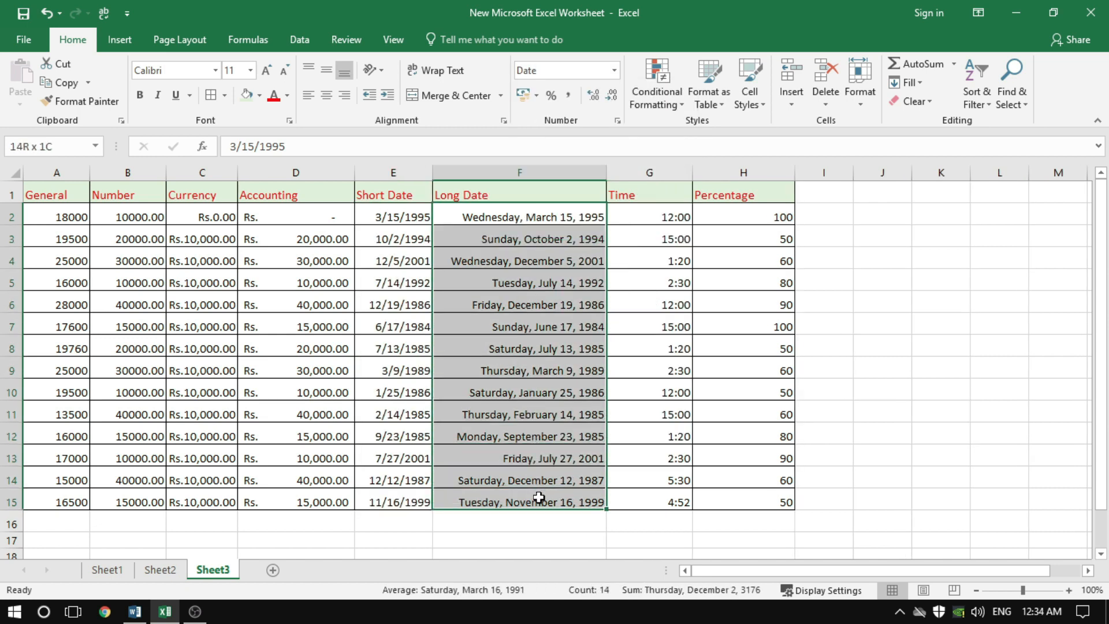
{"action": "left_click", "coordinate": [615, 71]}
{"action": "left_click", "coordinate": [616, 236]}
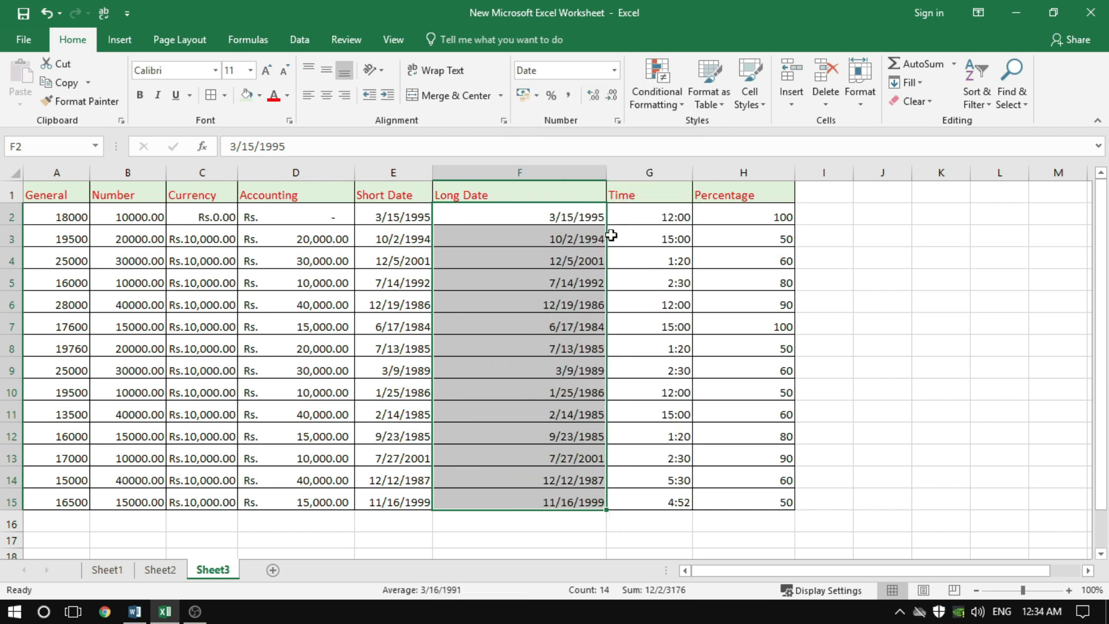
{"action": "left_click", "coordinate": [614, 71]}
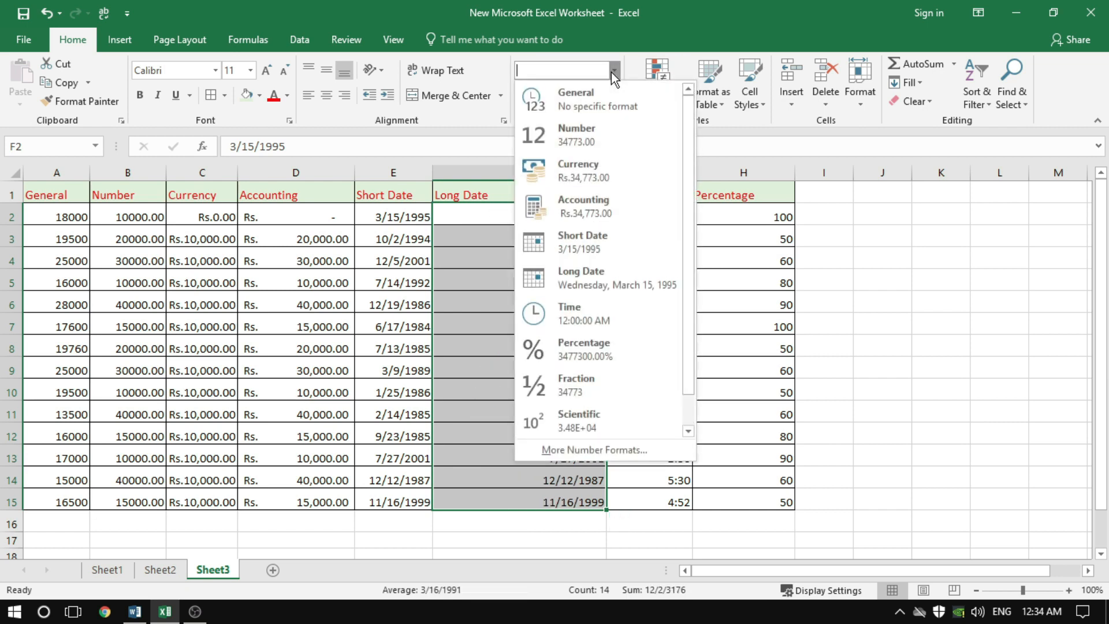
{"action": "left_click", "coordinate": [590, 277]}
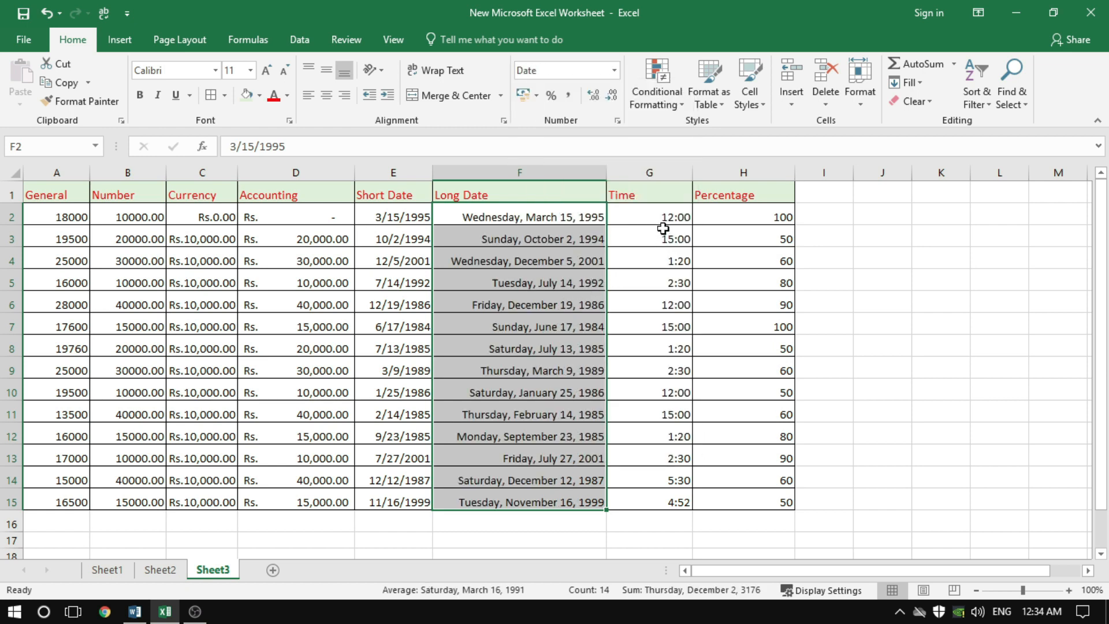
Apply the Time format to the Time column values G2:G15
{"action": "left_click_drag", "start_coordinate": [661, 213], "coordinate": [676, 501]}
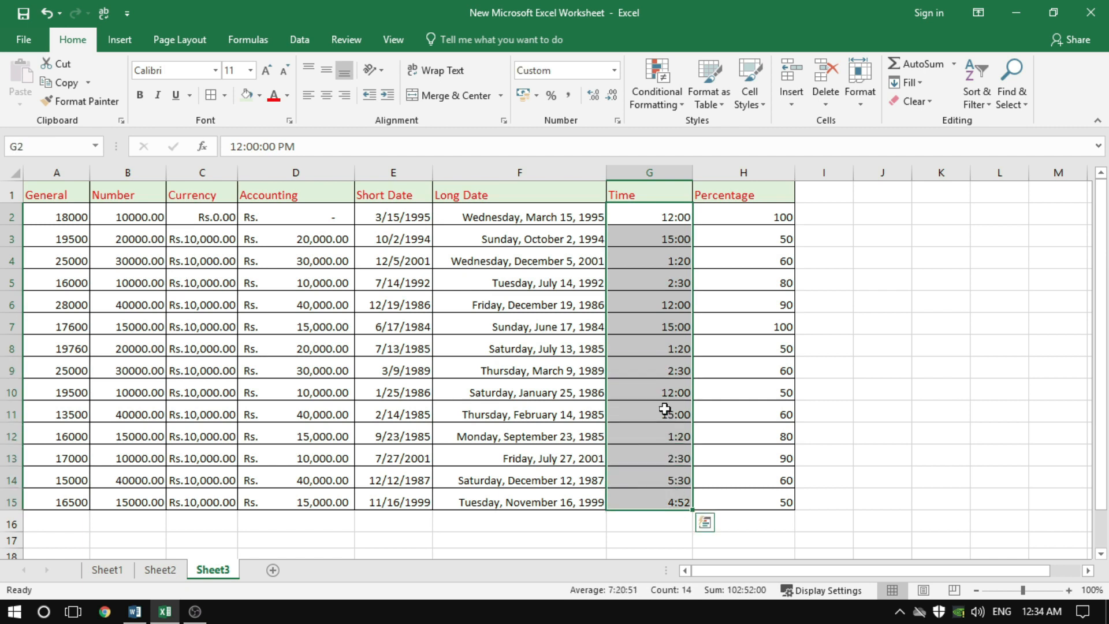
{"action": "left_click", "coordinate": [614, 71]}
{"action": "left_click", "coordinate": [614, 70]}
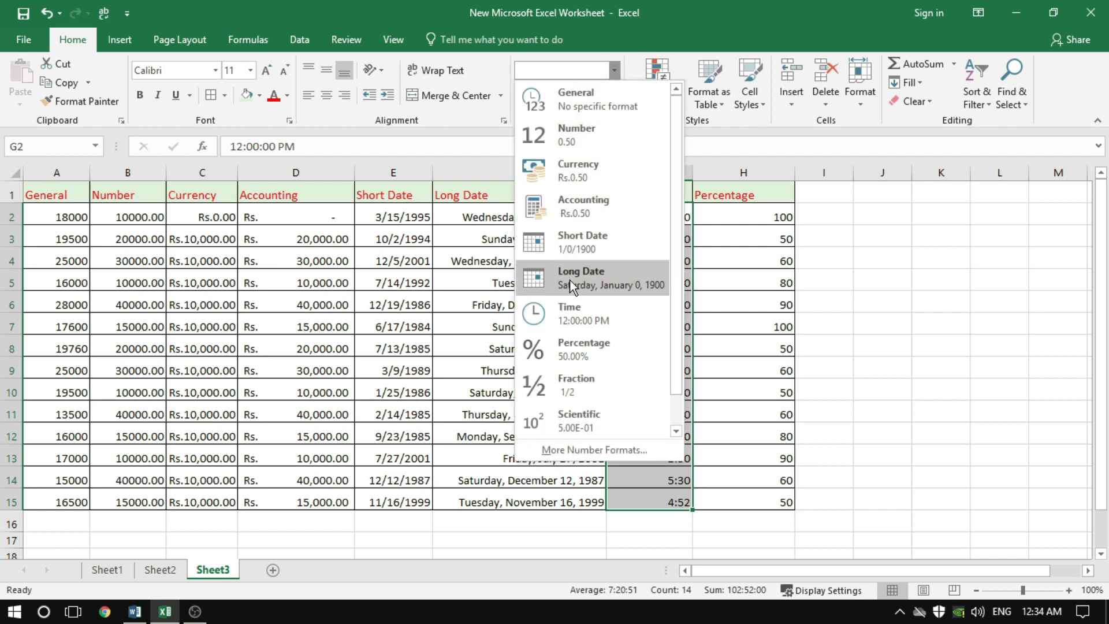
{"action": "left_click", "coordinate": [570, 313]}
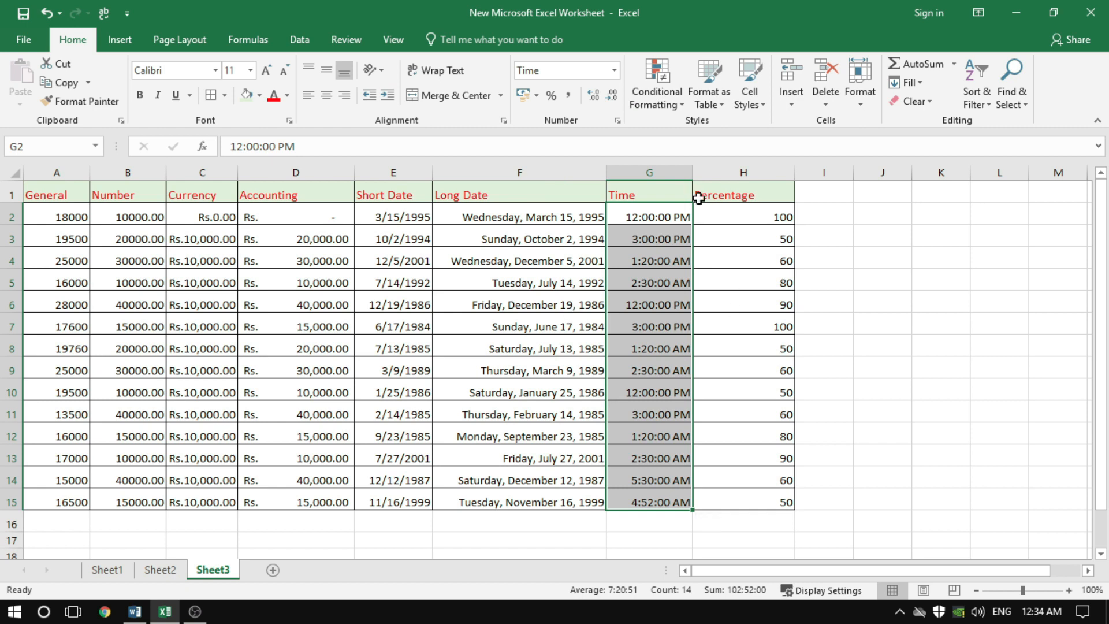
Widen the Time column G slightly to give the formatted times more room
{"action": "left_click_drag", "start_coordinate": [693, 171], "coordinate": [714, 170]}
{"action": "left_click", "coordinate": [716, 281]}
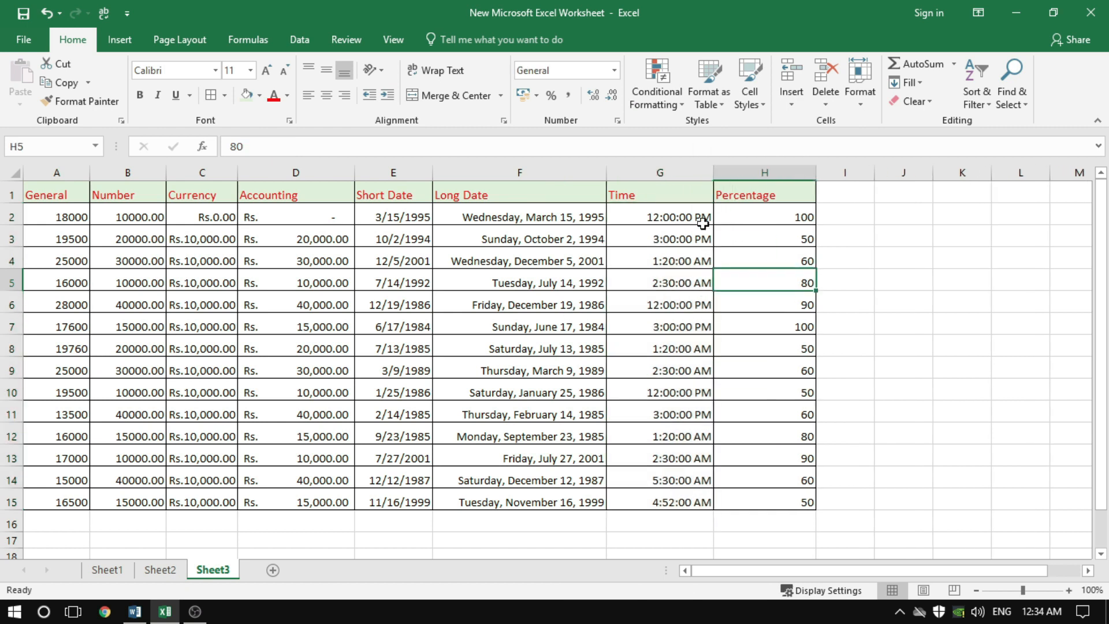
{"action": "left_click", "coordinate": [702, 353]}
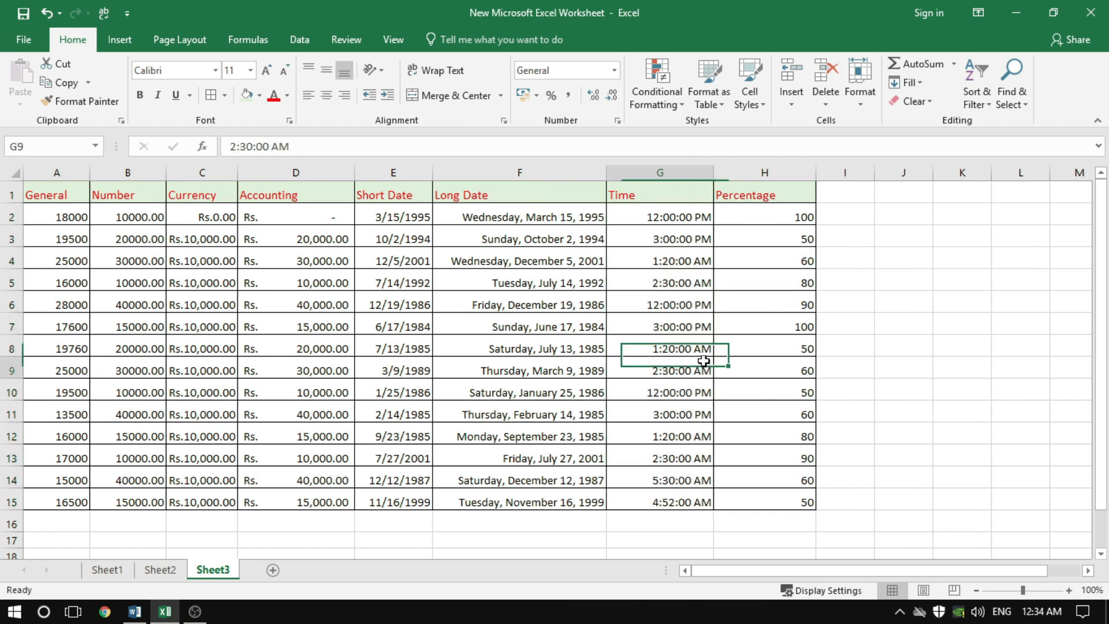
{"action": "left_click", "coordinate": [698, 305]}
Undo the column widening and the format change, and reapply the Time format to G2:G15
{"action": "left_click_drag", "start_coordinate": [681, 218], "coordinate": [676, 502]}
{"action": "key", "text": "ctrl+z"}
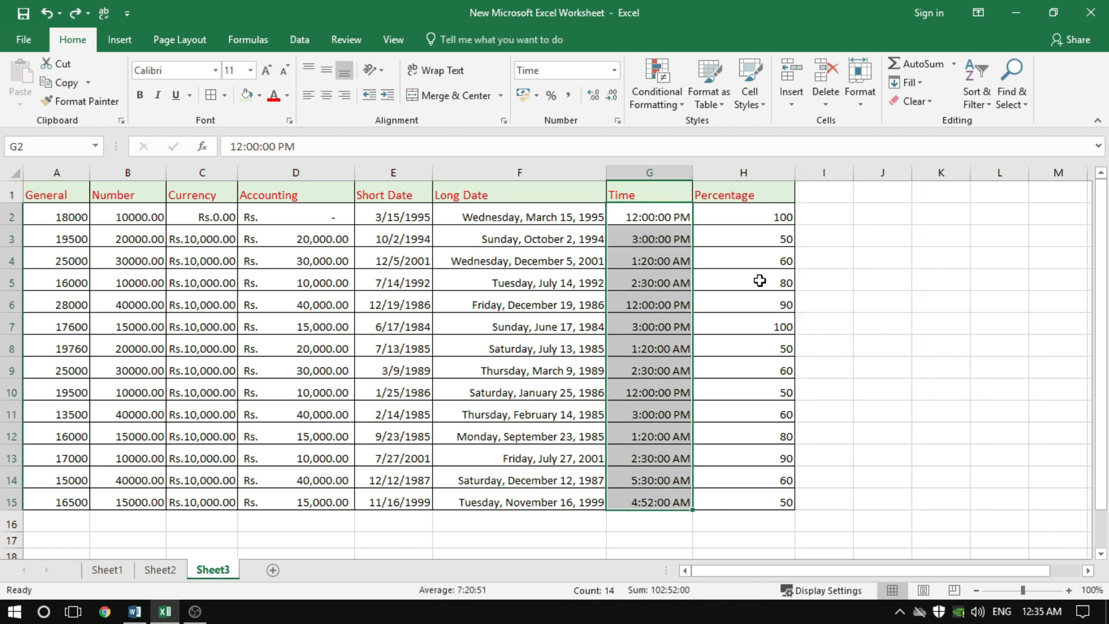
{"action": "key", "text": "ctrl+z"}
{"action": "left_click", "coordinate": [614, 70]}
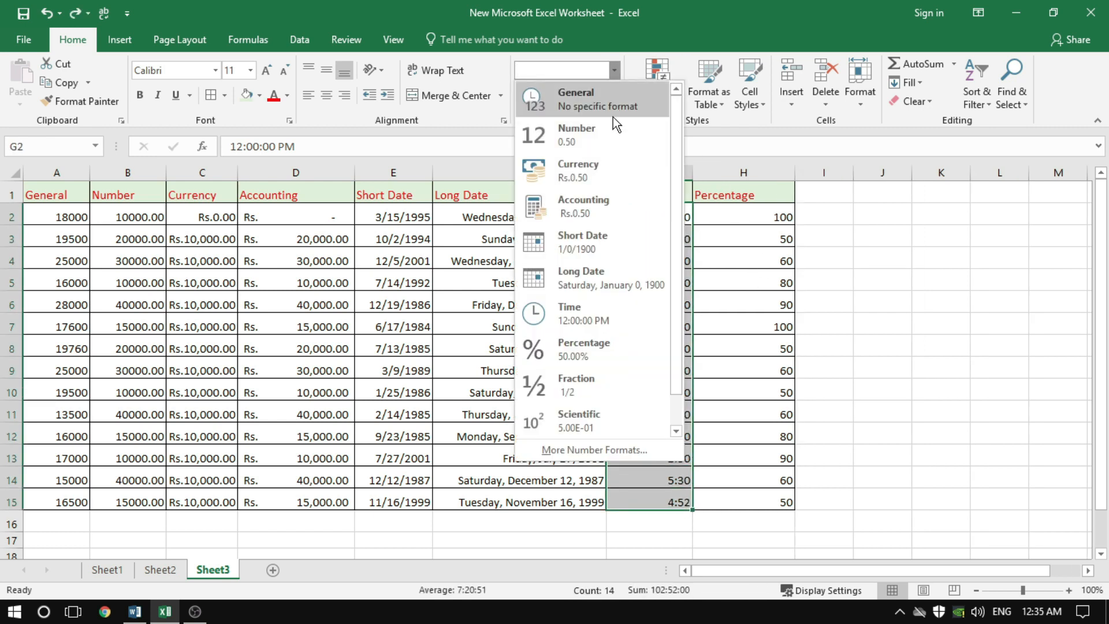
{"action": "left_click", "coordinate": [604, 319]}
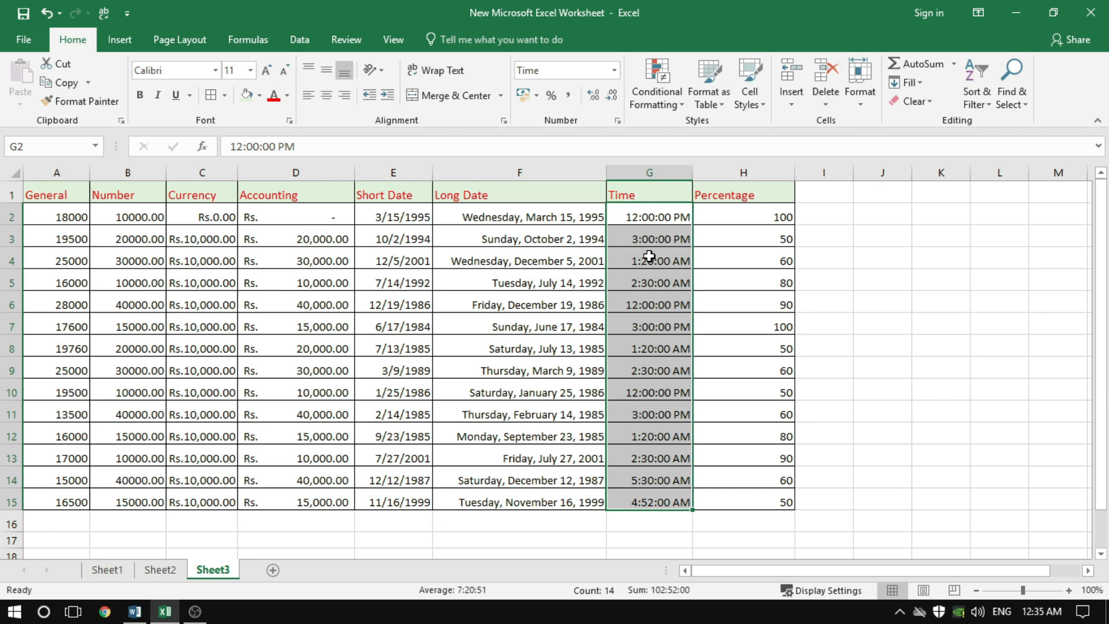
{"action": "left_click", "coordinate": [823, 291]}
Apply the Percentage format to the Percentage column values H2:H15
{"action": "left_click_drag", "start_coordinate": [773, 218], "coordinate": [762, 497]}
{"action": "left_click", "coordinate": [614, 69]}
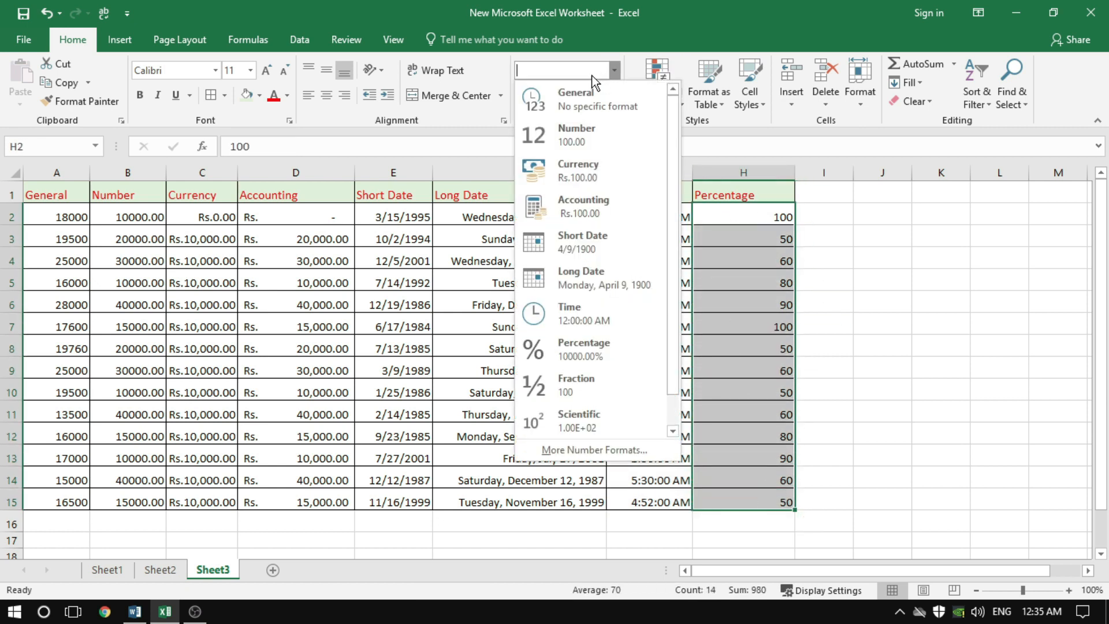
{"action": "left_click", "coordinate": [595, 356]}
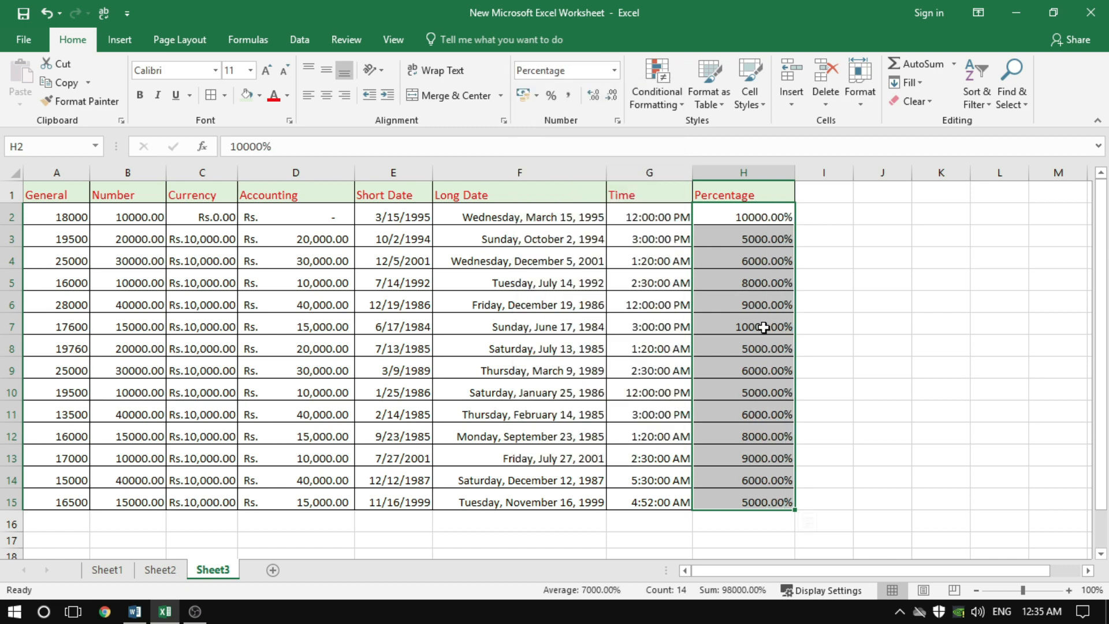
{"action": "left_click", "coordinate": [853, 385]}
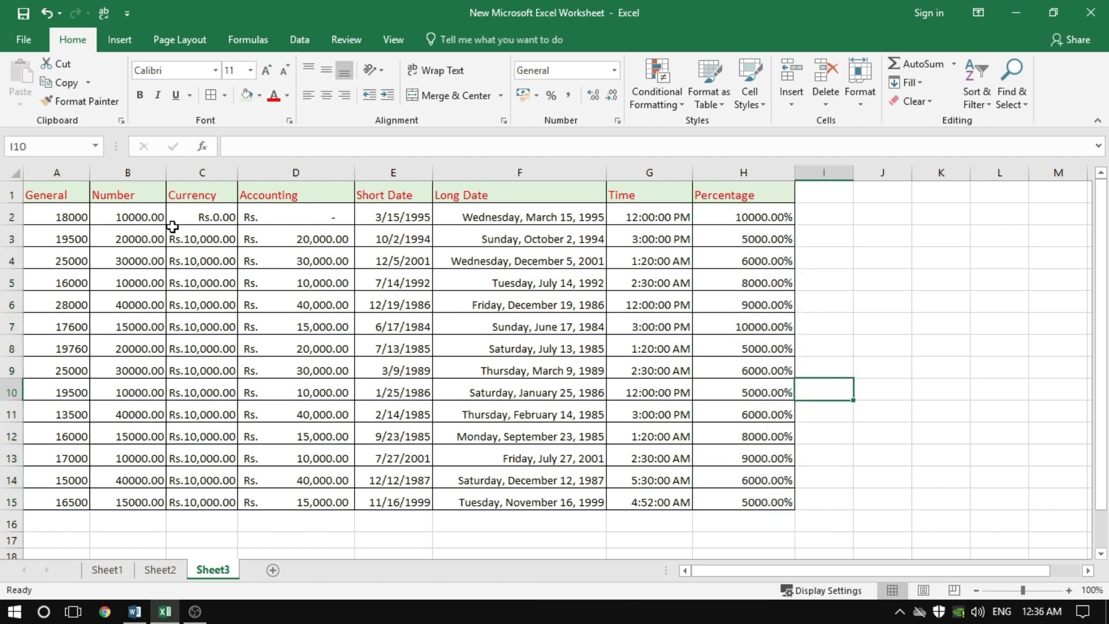
Format the General column values A2:A15 as Currency with the $ symbol and two decimal places
{"action": "left_click_drag", "start_coordinate": [71, 217], "coordinate": [82, 504]}
{"action": "left_click", "coordinate": [618, 121]}
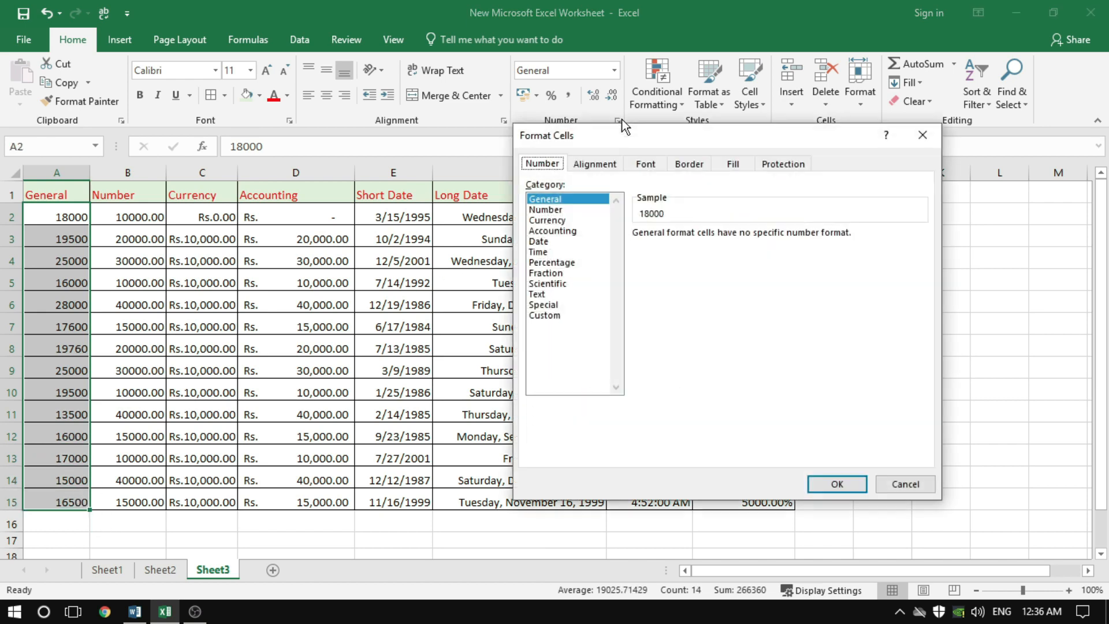
{"action": "left_click", "coordinate": [557, 222]}
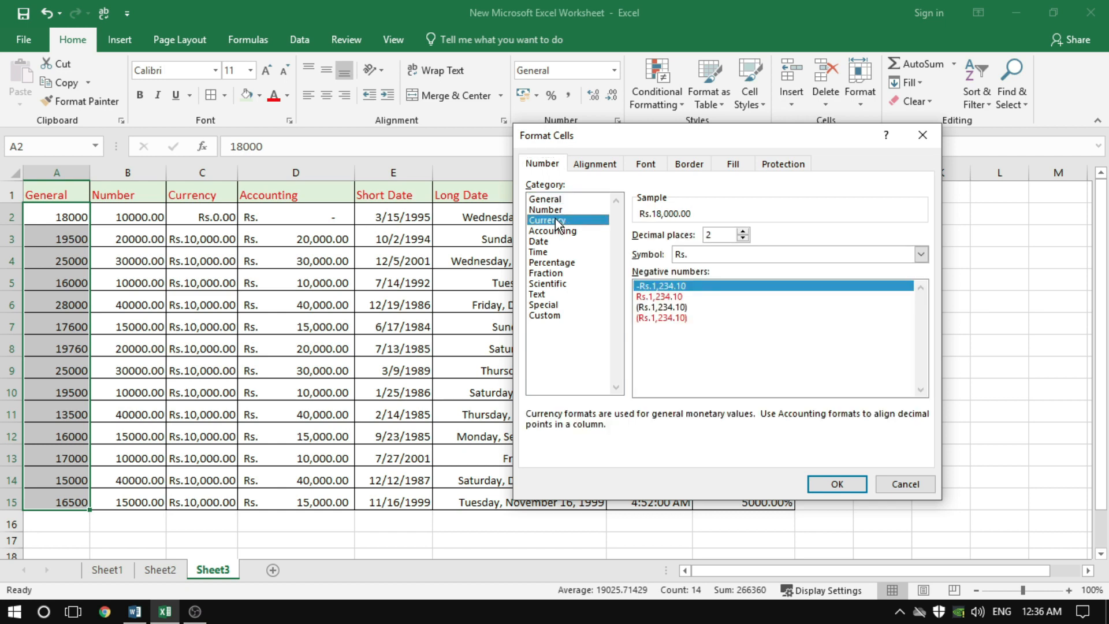
{"action": "left_click", "coordinate": [698, 257]}
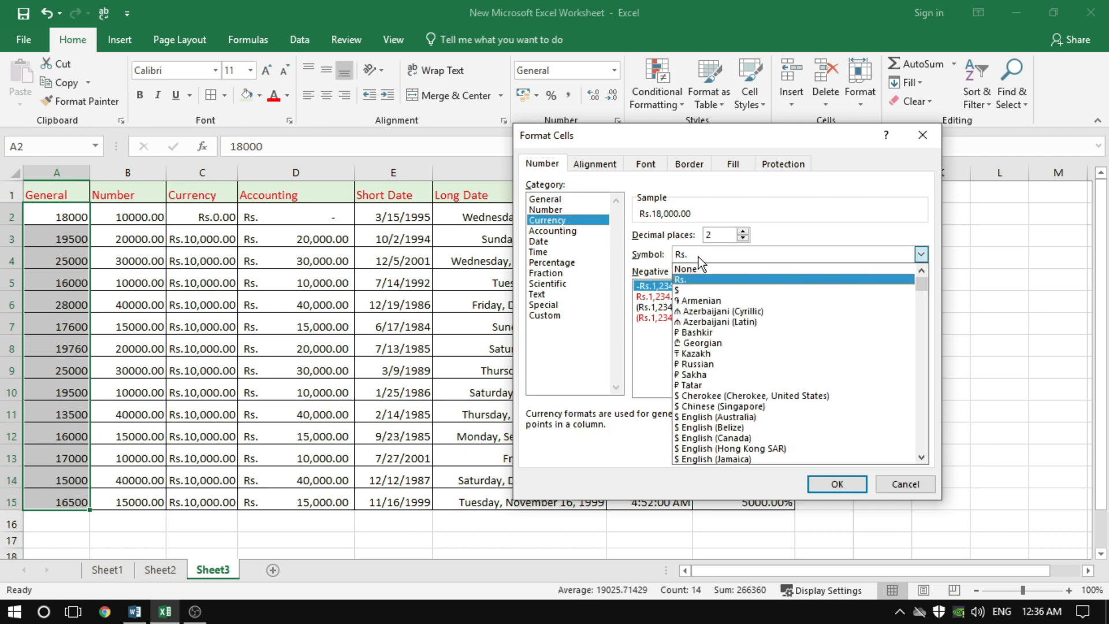
{"action": "left_click", "coordinate": [697, 290]}
{"action": "left_click", "coordinate": [837, 484]}
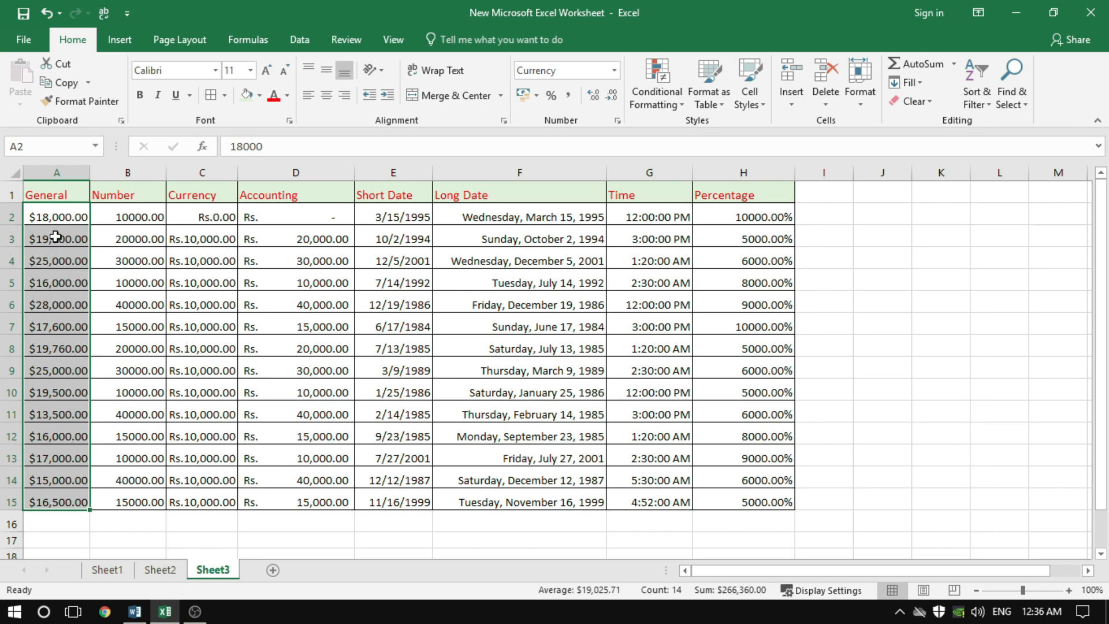
Change the currency symbol of A2:A15 to ₹ Hindi and widen column A slightly
{"action": "left_click", "coordinate": [618, 121]}
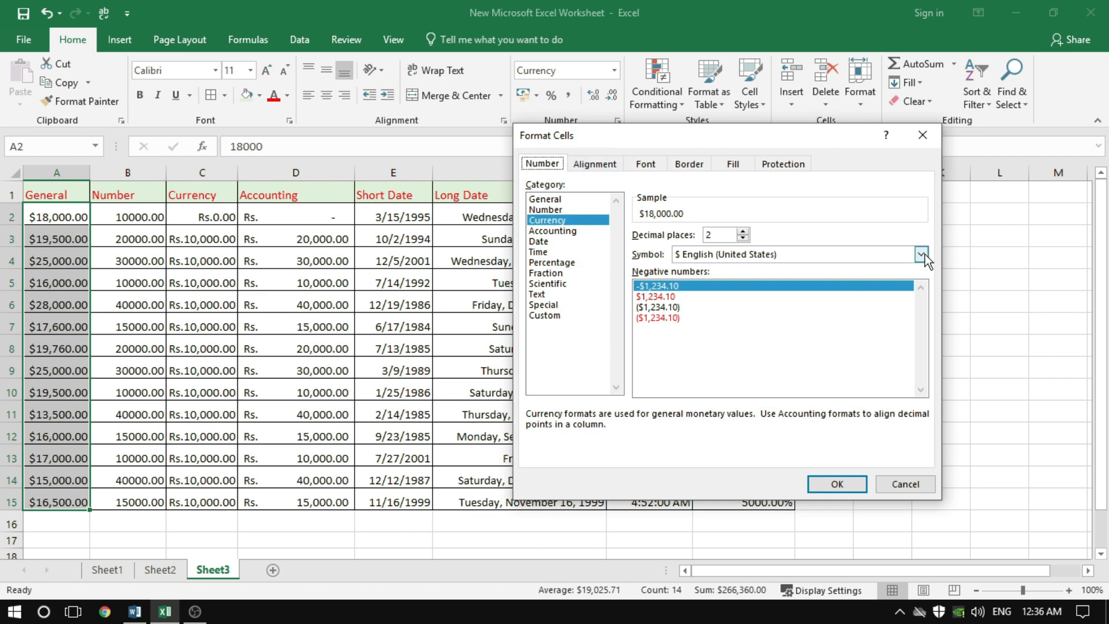
{"action": "left_click", "coordinate": [921, 254]}
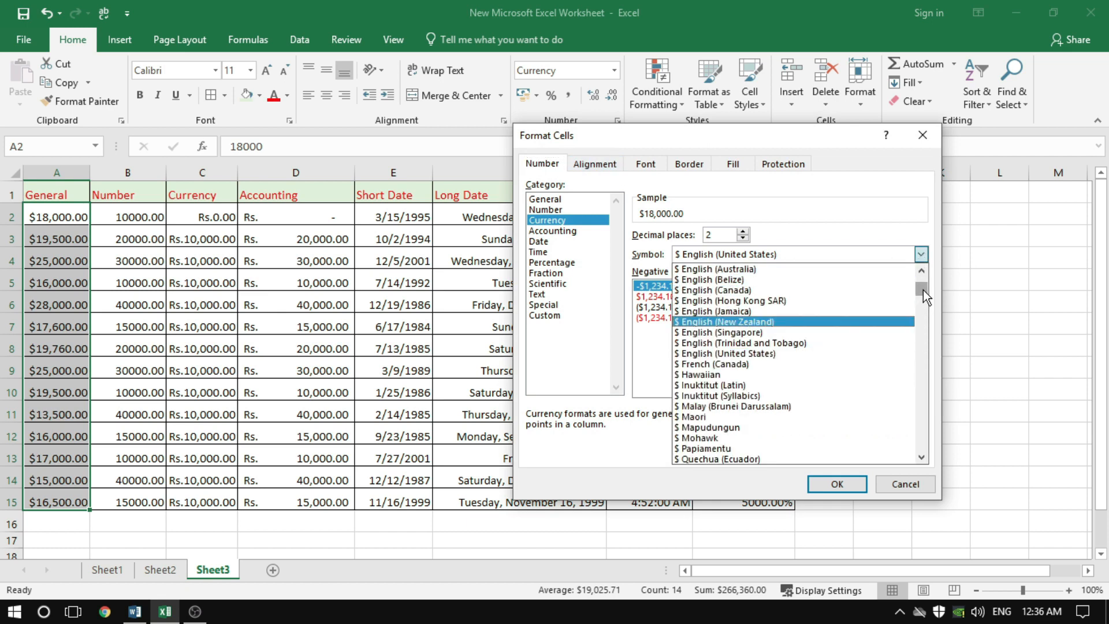
{"action": "left_click_drag", "start_coordinate": [923, 289], "coordinate": [927, 325]}
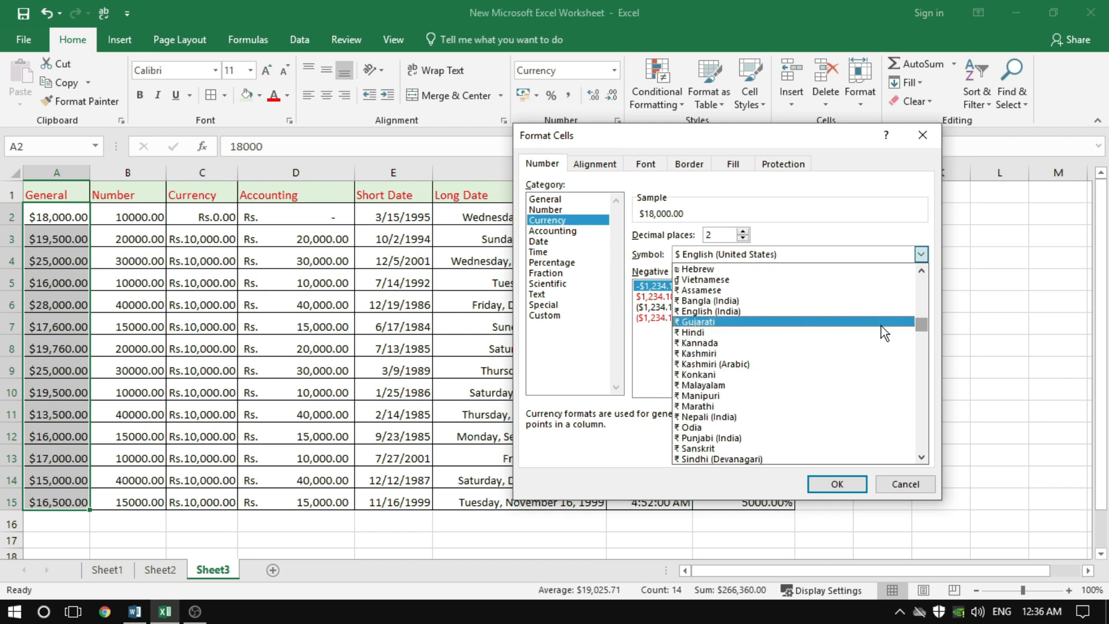
{"action": "left_click", "coordinate": [705, 332]}
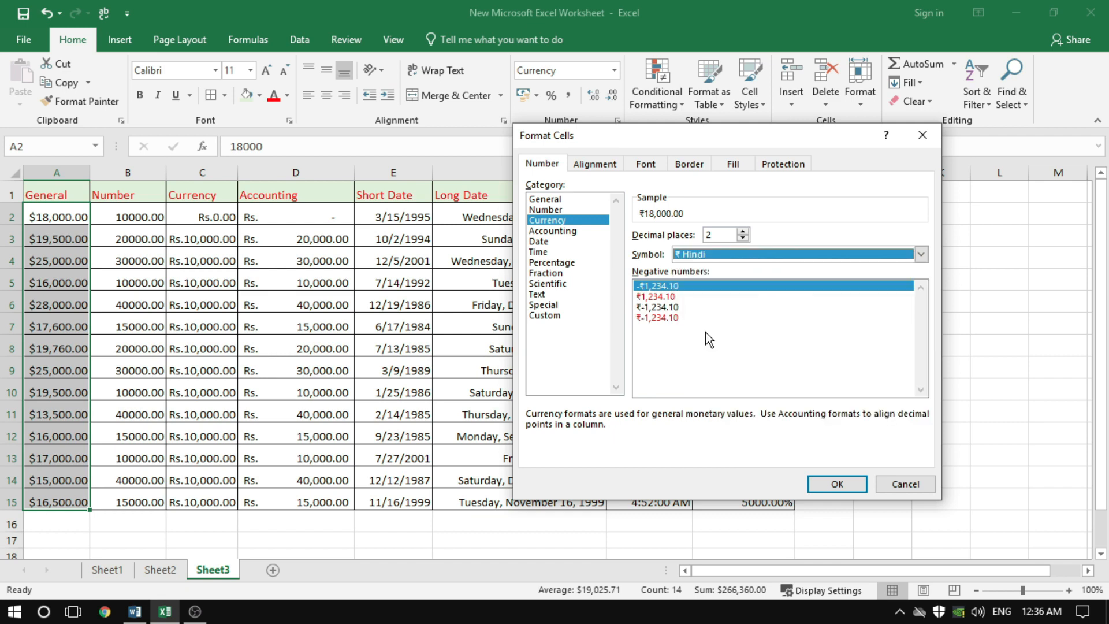
{"action": "left_click", "coordinate": [835, 484]}
{"action": "left_click_drag", "start_coordinate": [89, 173], "coordinate": [100, 173]}
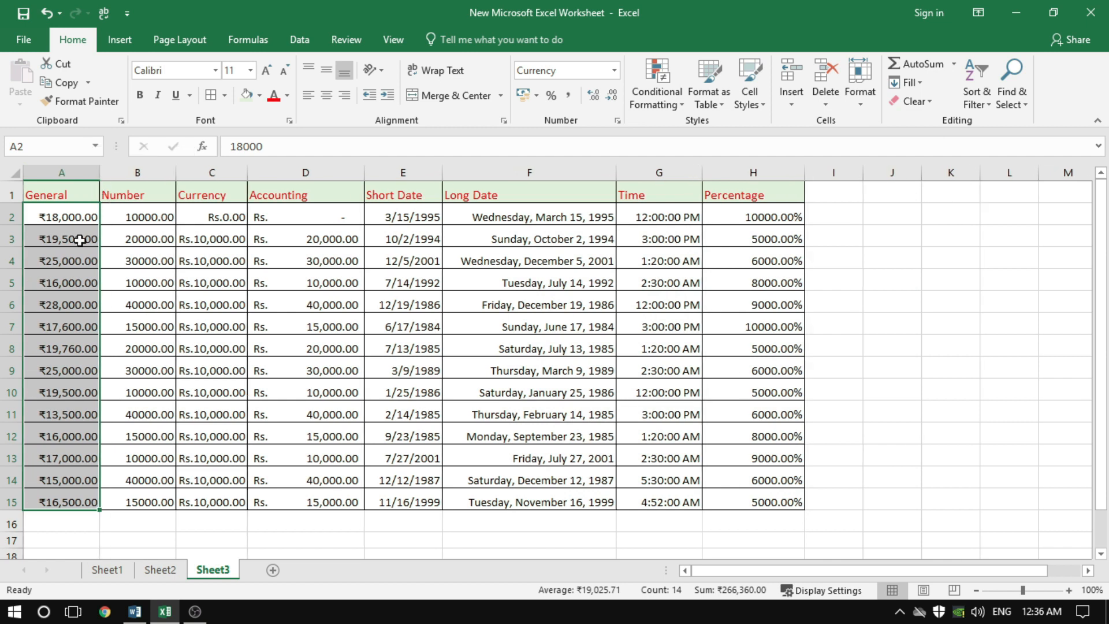
{"action": "left_click", "coordinate": [61, 257]}
{"action": "left_click", "coordinate": [59, 218]}
{"action": "left_click", "coordinate": [58, 254]}
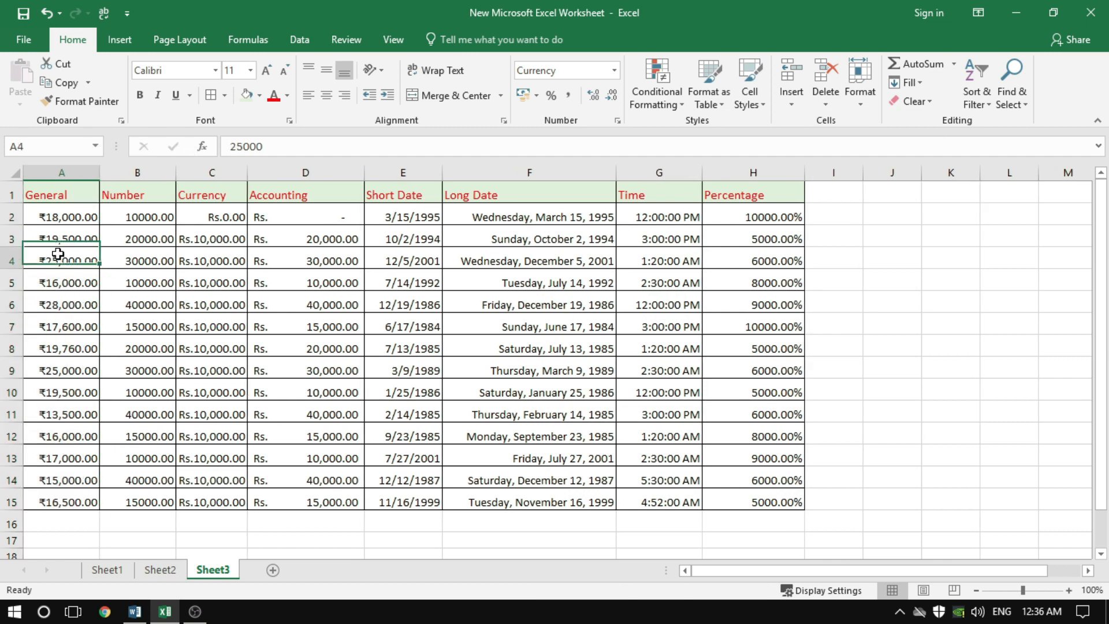
{"action": "left_click", "coordinate": [64, 219]}
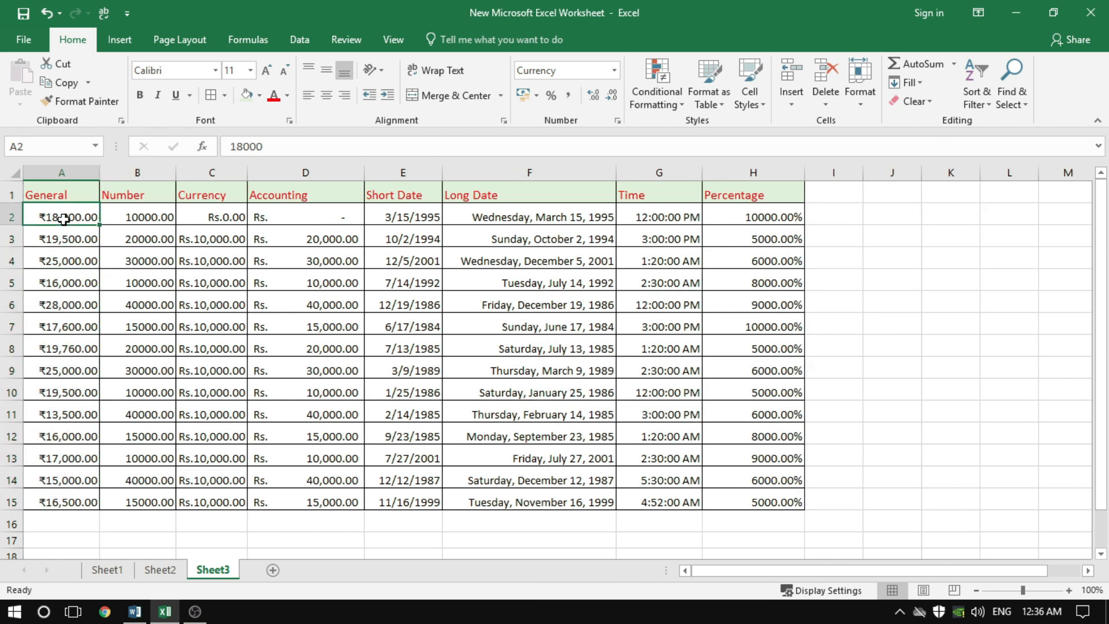
{"action": "left_click", "coordinate": [73, 241]}
{"action": "left_click", "coordinate": [68, 215]}
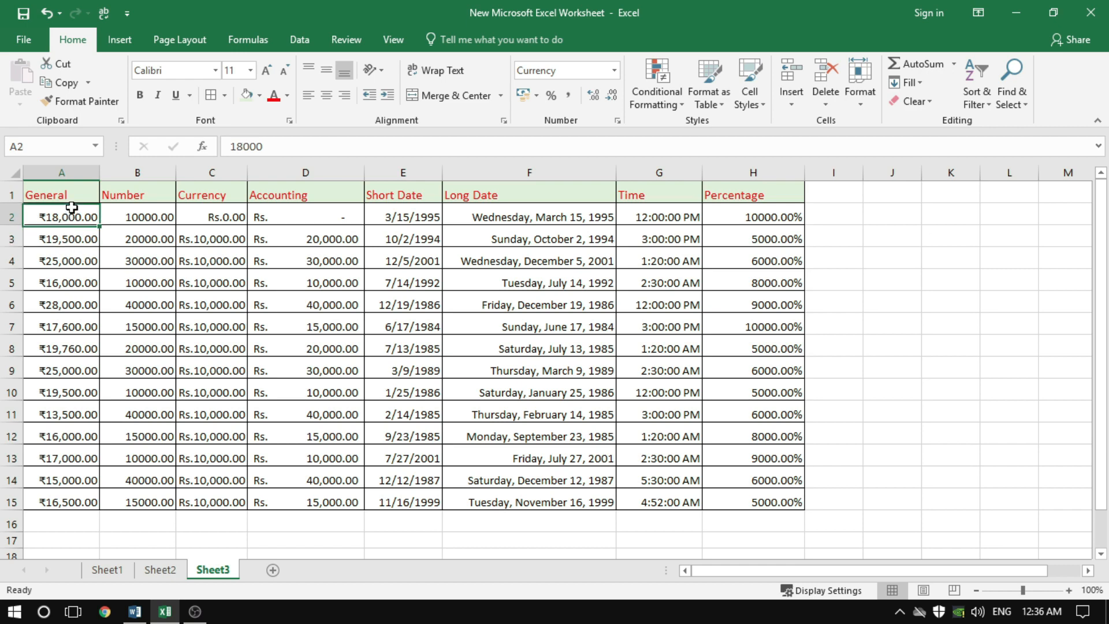
Examine the Custom number format code behind the rupee values in A2:A15 without changing it
{"action": "left_click_drag", "start_coordinate": [68, 215], "coordinate": [60, 502]}
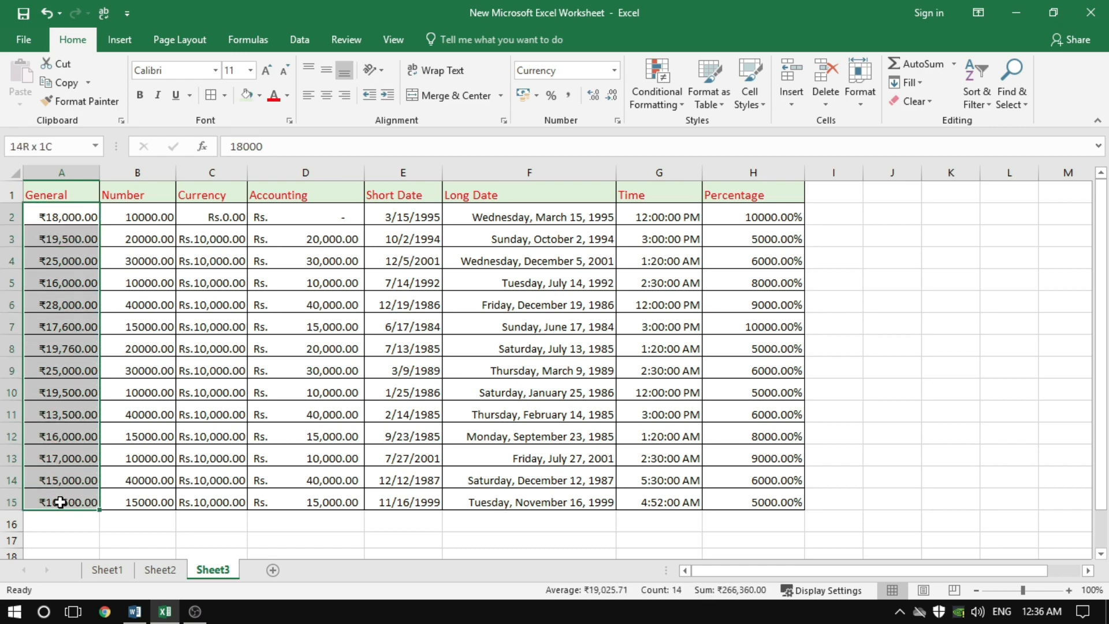
{"action": "left_click", "coordinate": [617, 119]}
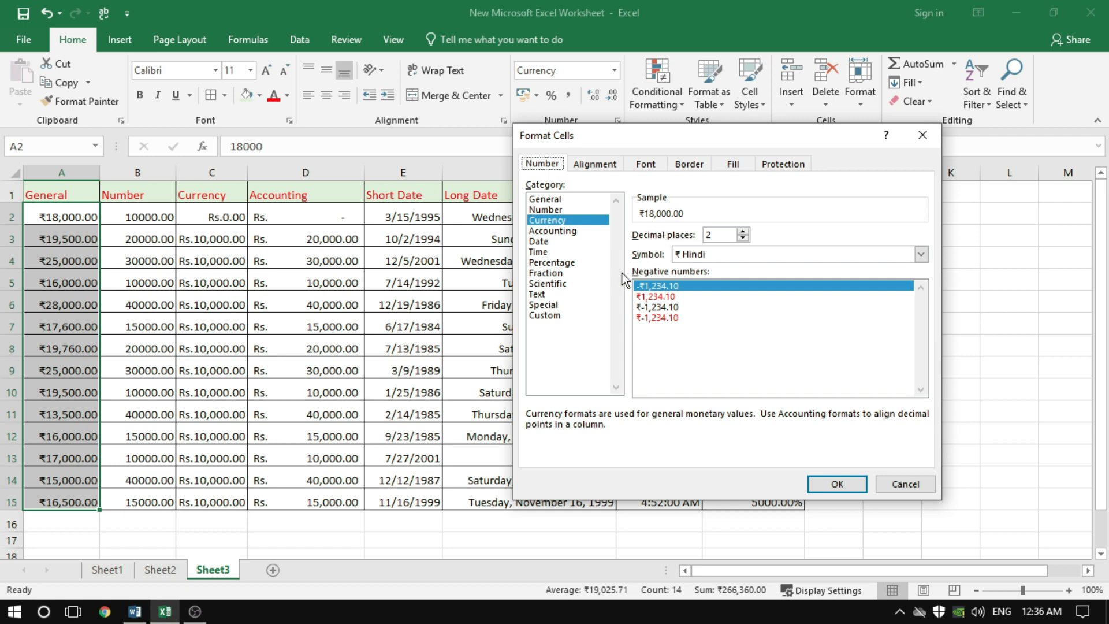
{"action": "left_click", "coordinate": [545, 316]}
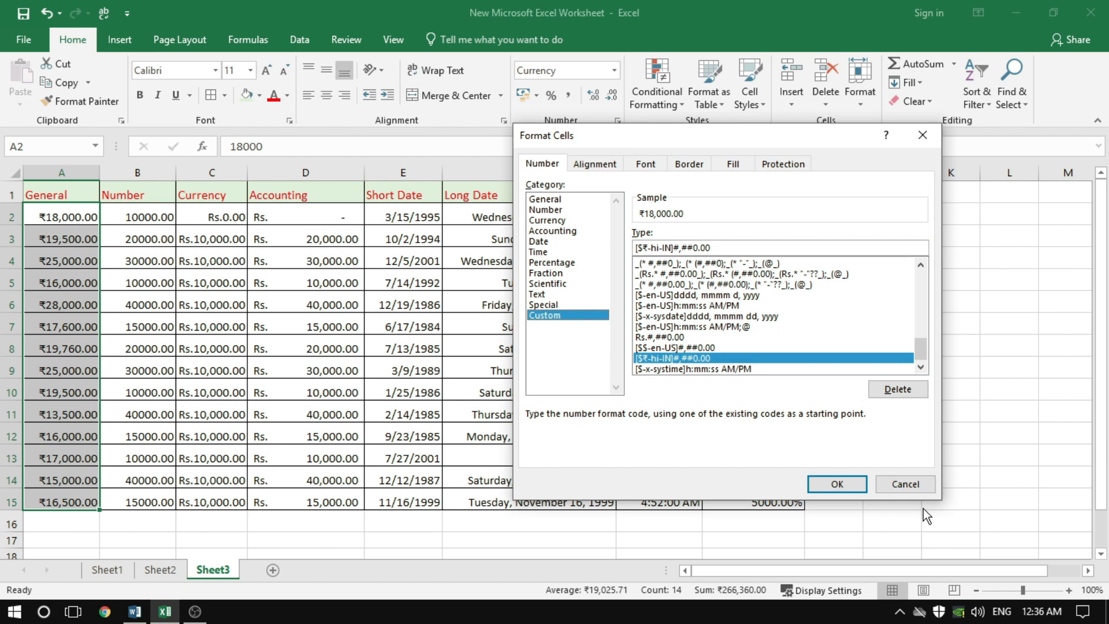
{"action": "left_click", "coordinate": [911, 486]}
Apply the custom date format dd/mm/yyyy to the Short Date column values E2:E15
{"action": "left_click", "coordinate": [424, 345]}
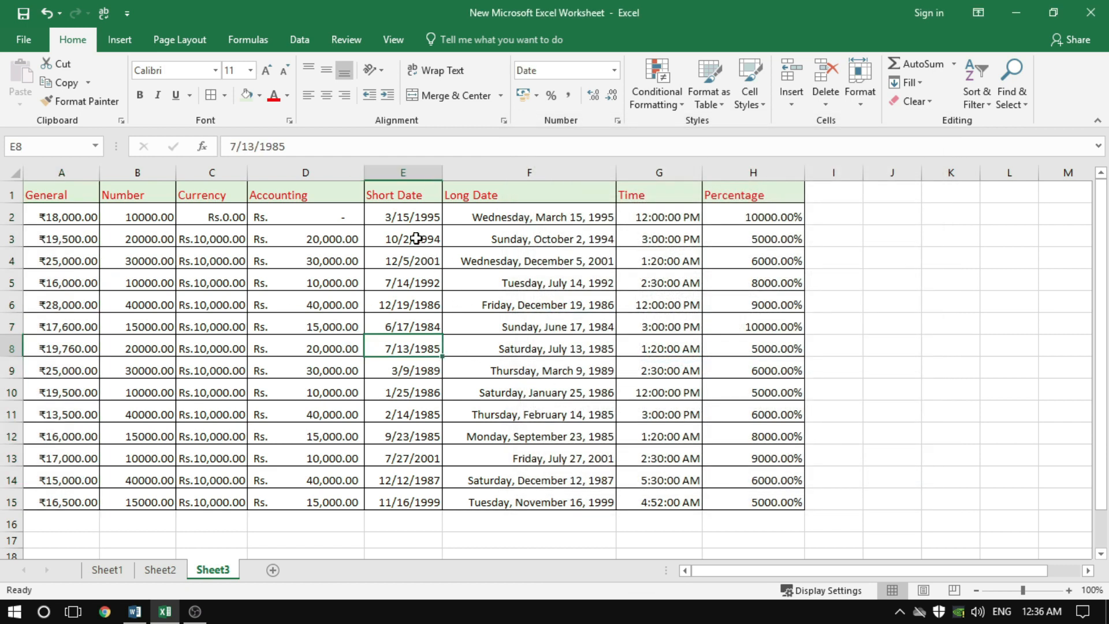
{"action": "left_click_drag", "start_coordinate": [403, 218], "coordinate": [403, 513]}
{"action": "left_click", "coordinate": [618, 121]}
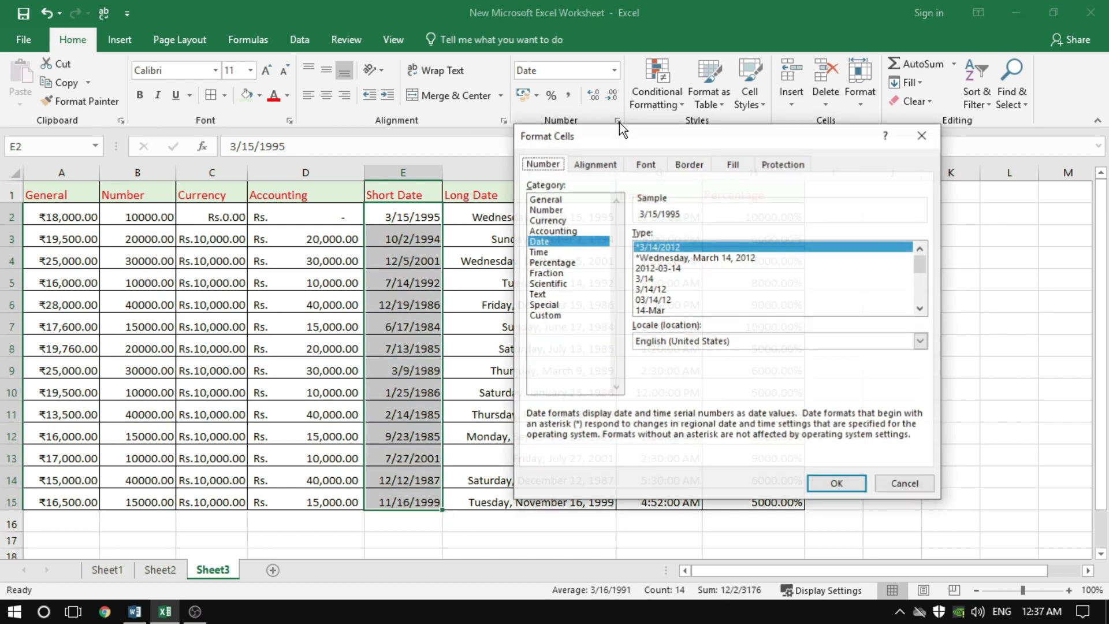
{"action": "left_click", "coordinate": [554, 317]}
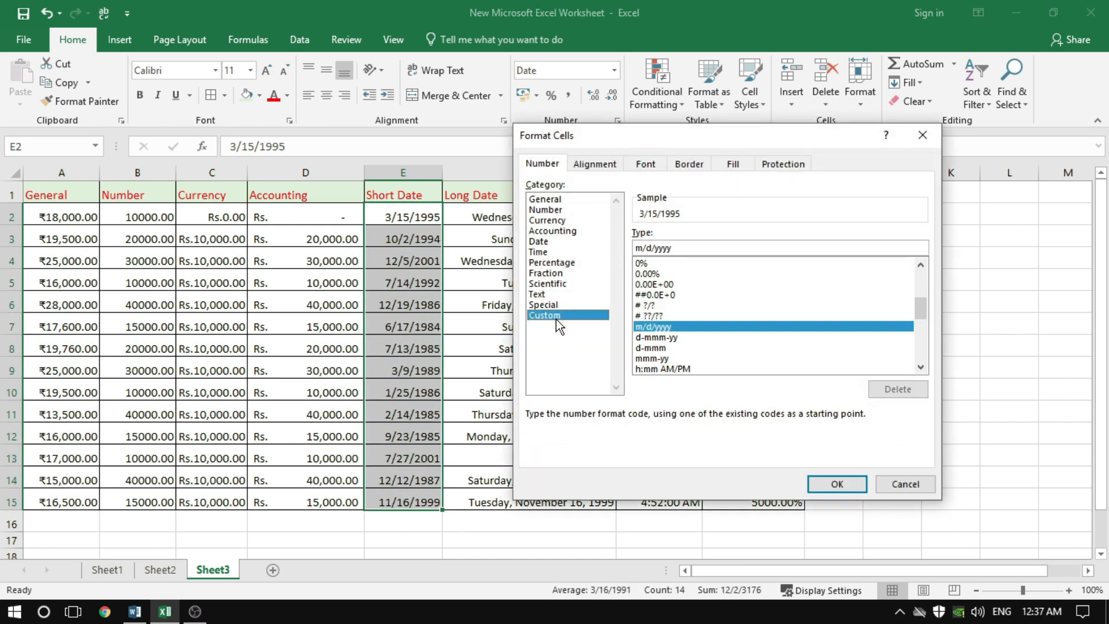
{"action": "left_click_drag", "start_coordinate": [681, 136], "coordinate": [767, 161]}
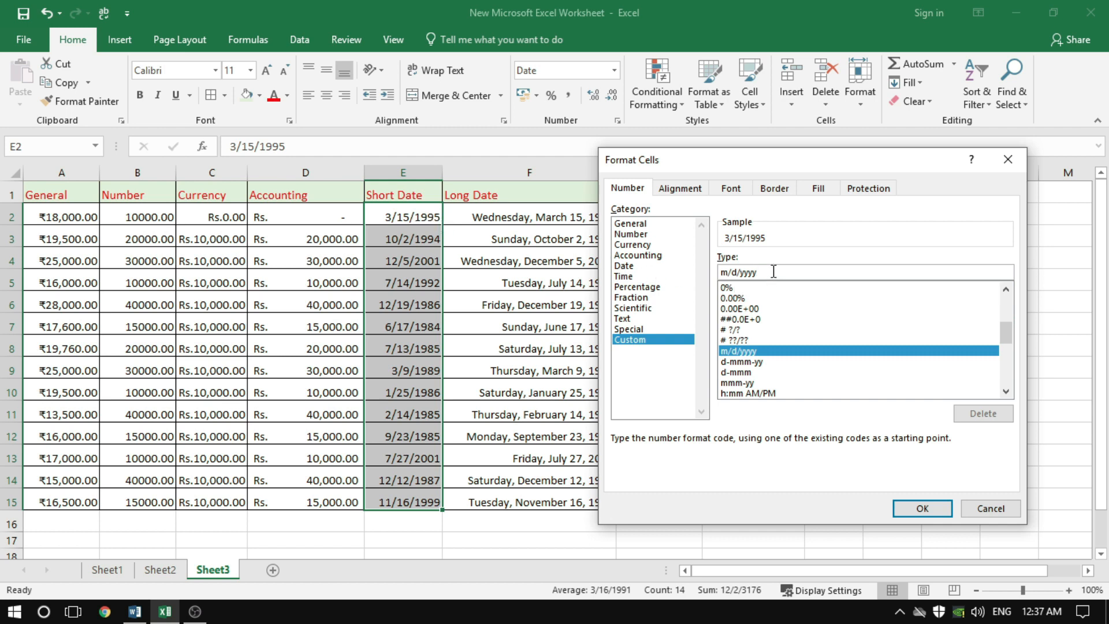
{"action": "key", "text": "BackSpace"}
{"action": "key", "text": "BackSpace"}
{"action": "key", "text": "BackSpace"}
{"action": "key", "text": "BackSpace"}
{"action": "key", "text": "BackSpace"}
{"action": "key", "text": "BackSpace"}
{"action": "key", "text": "BackSpace"}
{"action": "key", "text": "BackSpace"}
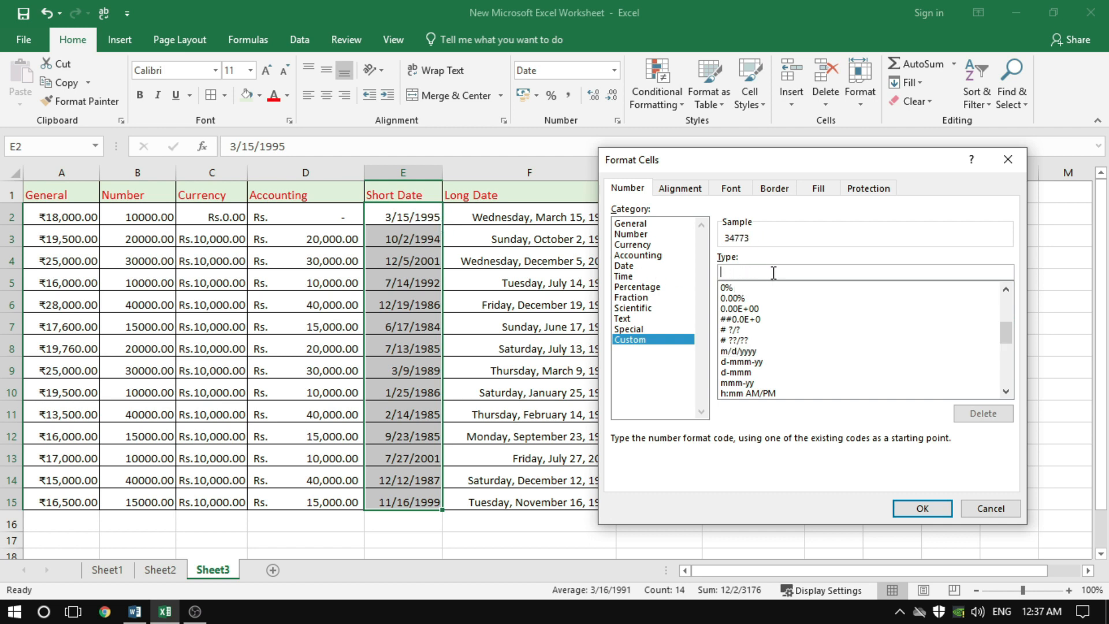
{"action": "type", "text": "dd/mm/yyyy"}
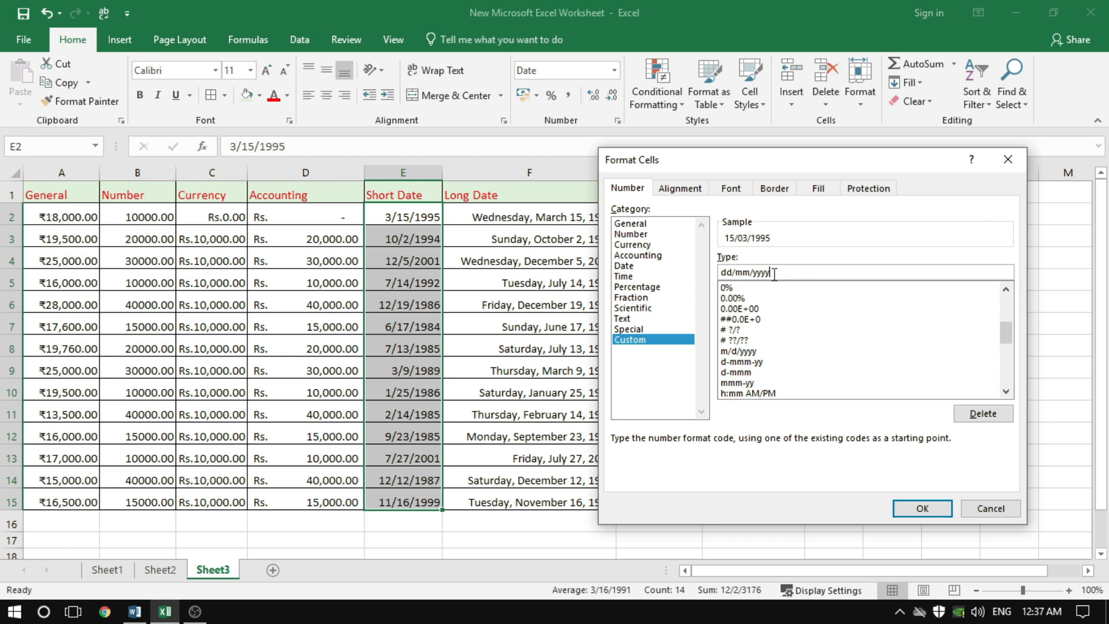
{"action": "left_click", "coordinate": [922, 509]}
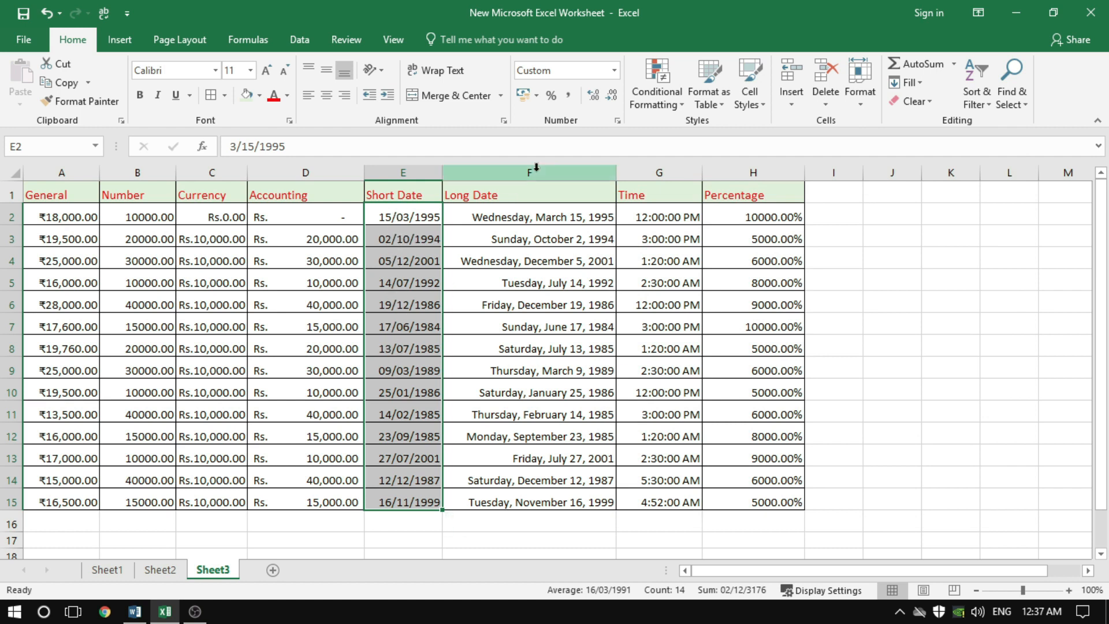
Apply the custom date format mm/dd/yy to the Short Date values E2:E15
{"action": "left_click", "coordinate": [618, 120]}
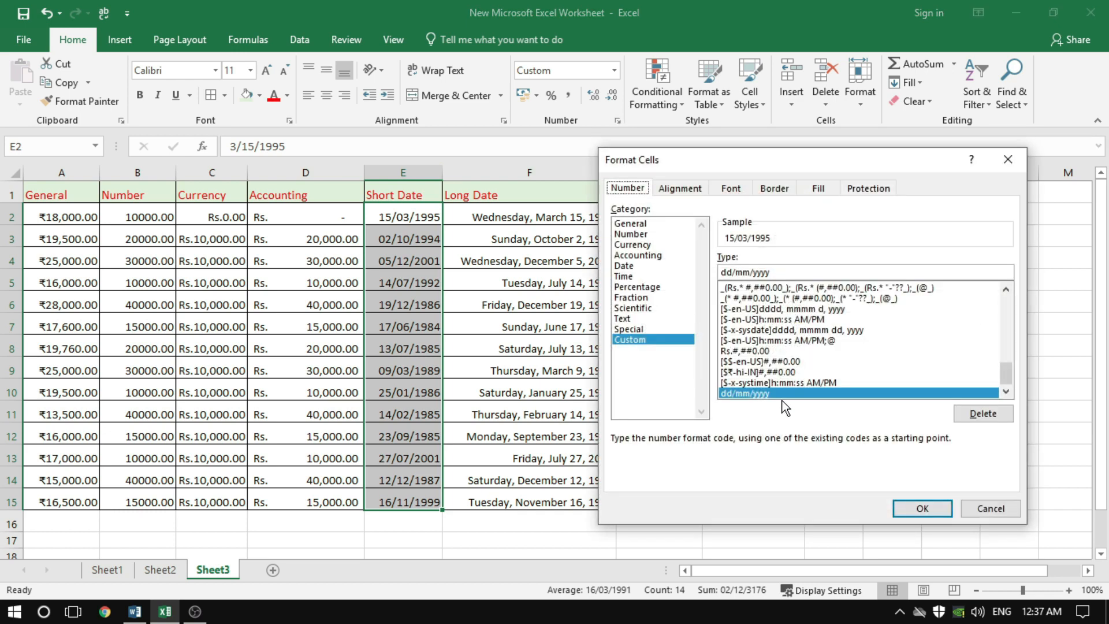
{"action": "left_click", "coordinate": [780, 271]}
{"action": "left_click_drag", "start_coordinate": [787, 271], "coordinate": [689, 266]}
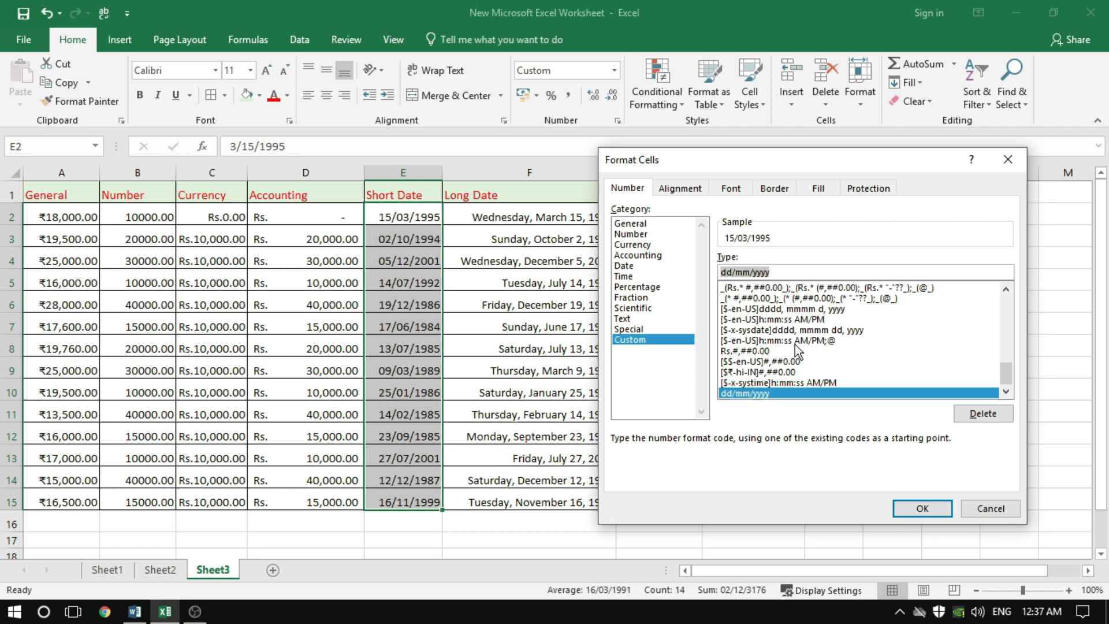
{"action": "type", "text": "mm/"}
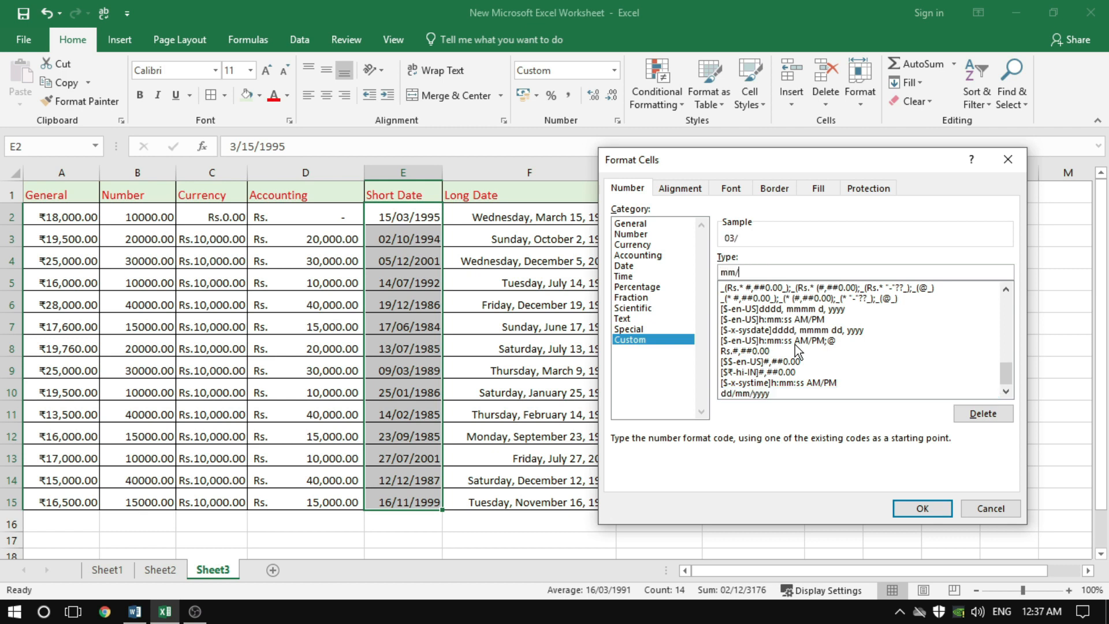
{"action": "type", "text": "dd,"}
{"action": "key", "text": "BackSpace"}
{"action": "type", "text": "/yyyy"}
{"action": "key", "text": "BackSpace"}
{"action": "key", "text": "BackSpace"}
{"action": "left_click", "coordinate": [921, 509]}
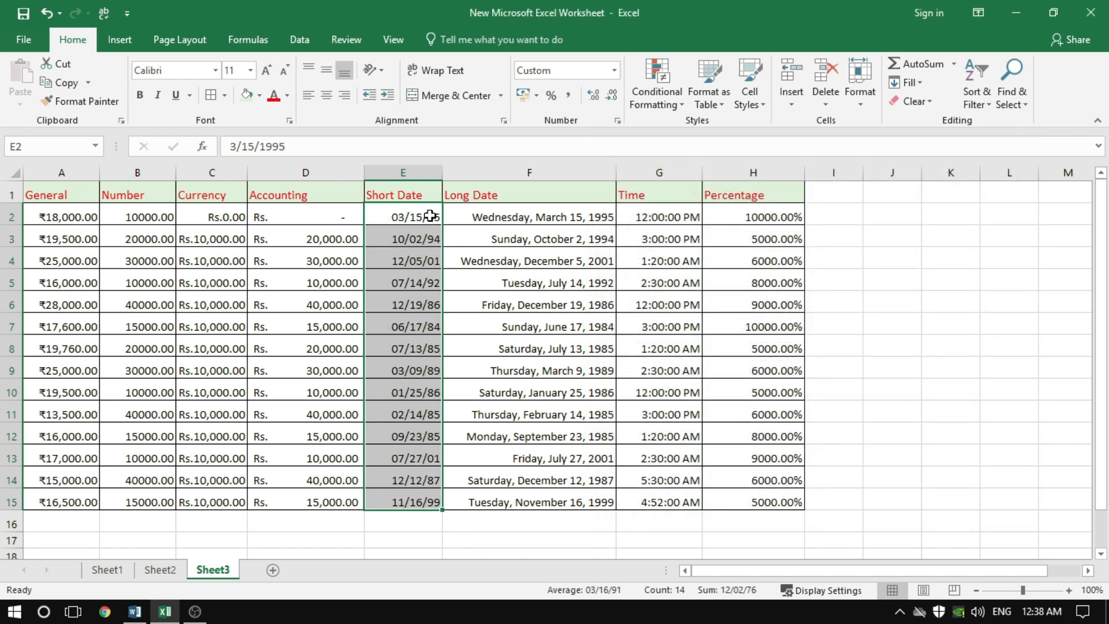
Format the Short Date values E2:E15 with the Date type 2012-03-14 and widen column E slightly
{"action": "left_click", "coordinate": [617, 120]}
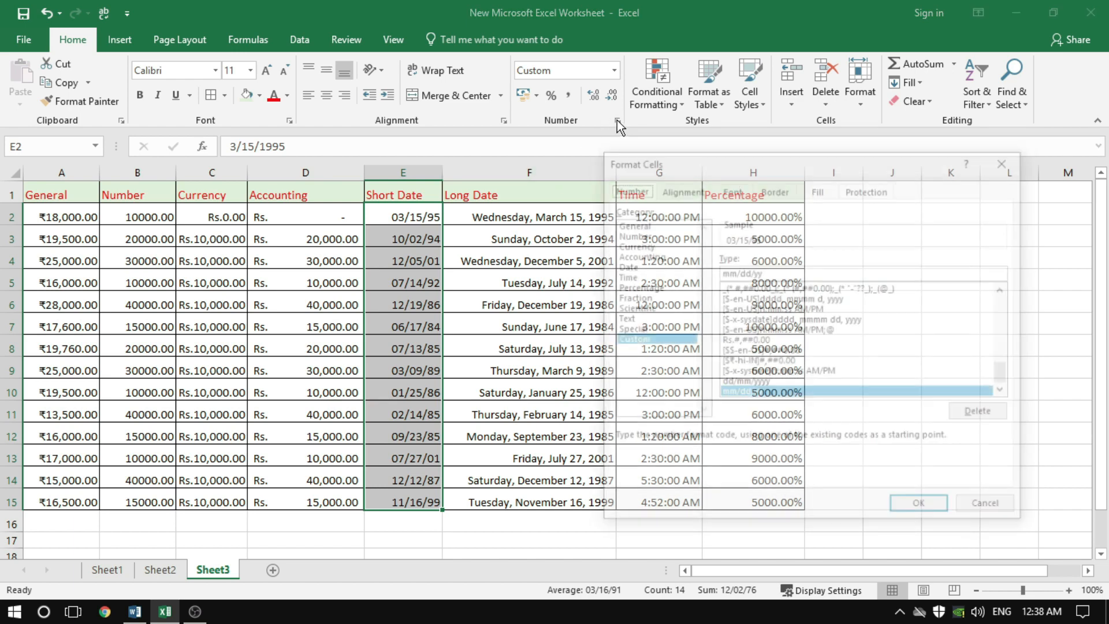
{"action": "left_click", "coordinate": [625, 265]}
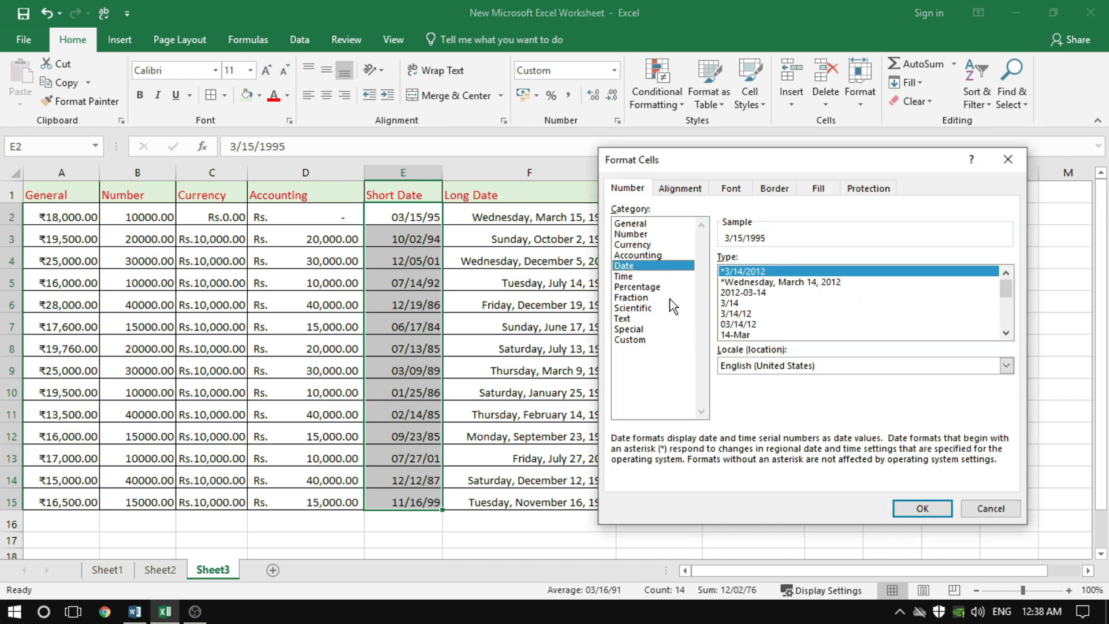
{"action": "left_click", "coordinate": [750, 324]}
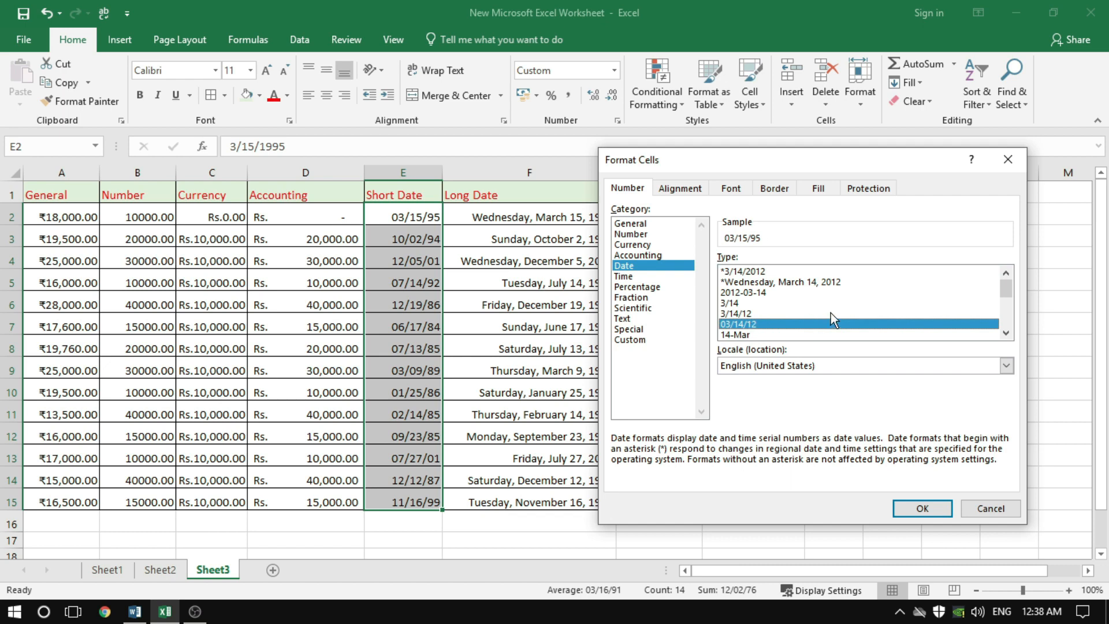
{"action": "left_click", "coordinate": [745, 293]}
{"action": "left_click", "coordinate": [920, 508]}
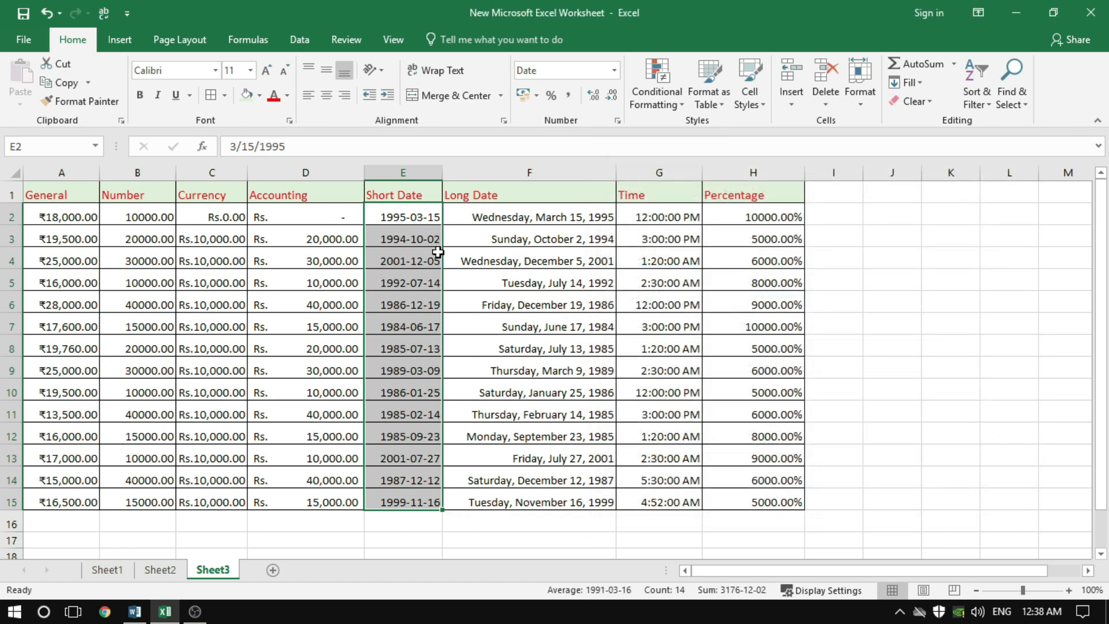
{"action": "left_click_drag", "start_coordinate": [442, 173], "coordinate": [453, 173]}
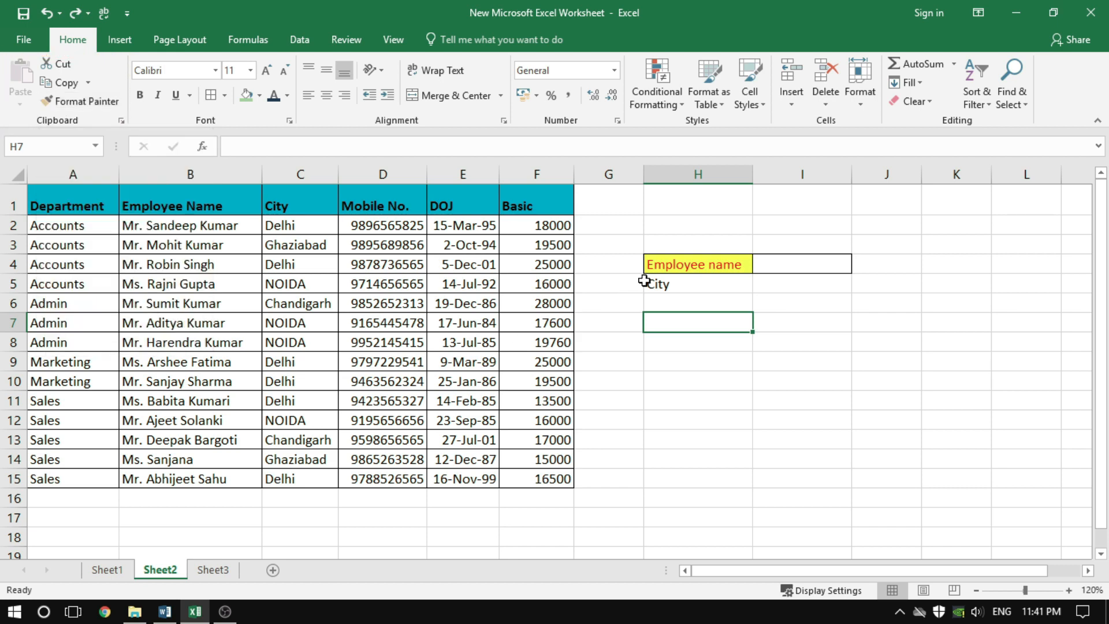
Copy the formatting of the Employee name cell H4 onto the City cell H5 with Format Painter
{"action": "left_click", "coordinate": [670, 266]}
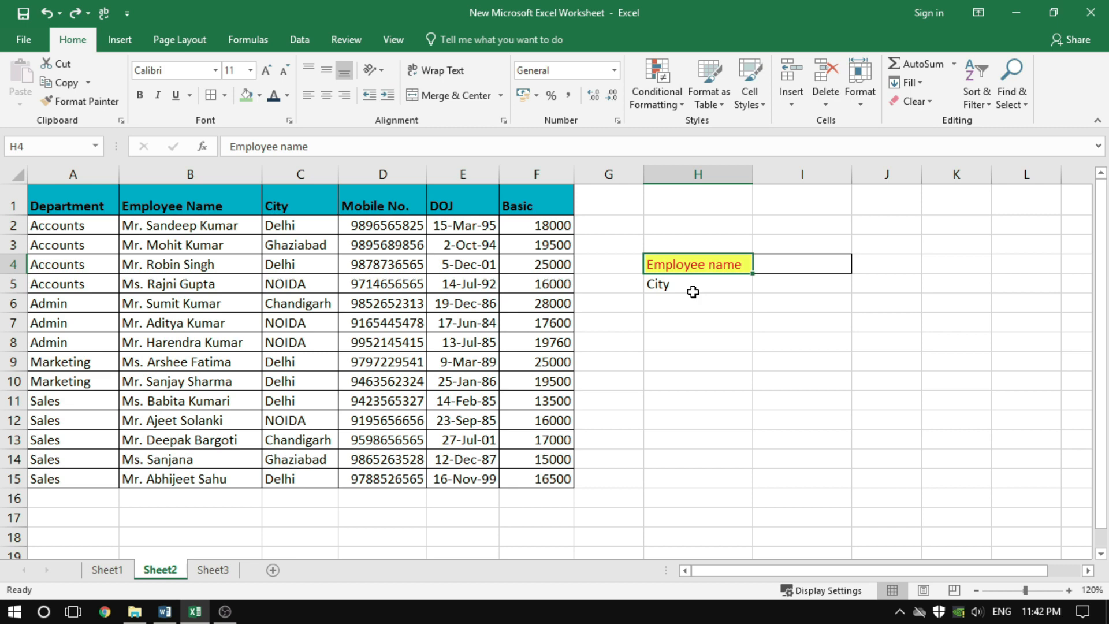
{"action": "left_click", "coordinate": [711, 328]}
{"action": "left_click", "coordinate": [710, 284]}
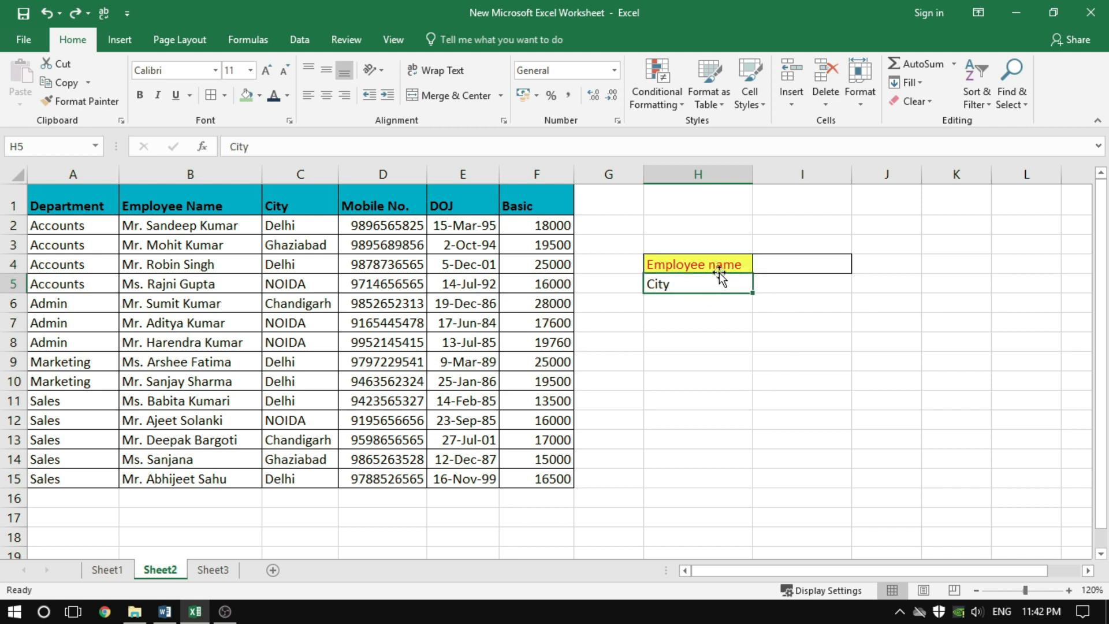
{"action": "left_click", "coordinate": [703, 263]}
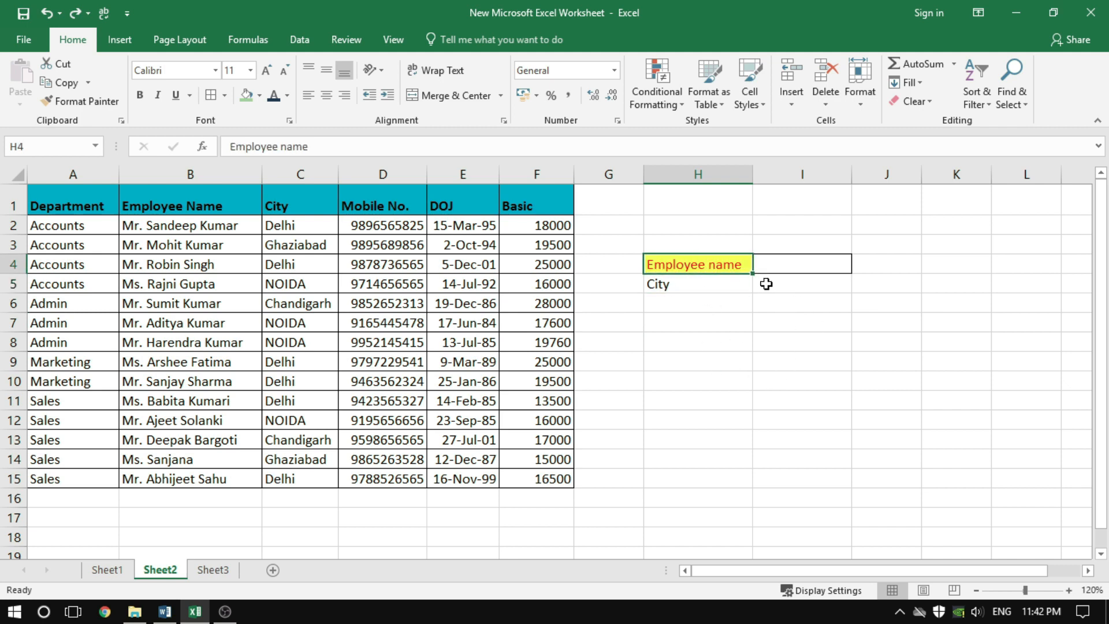
{"action": "left_click", "coordinate": [79, 99]}
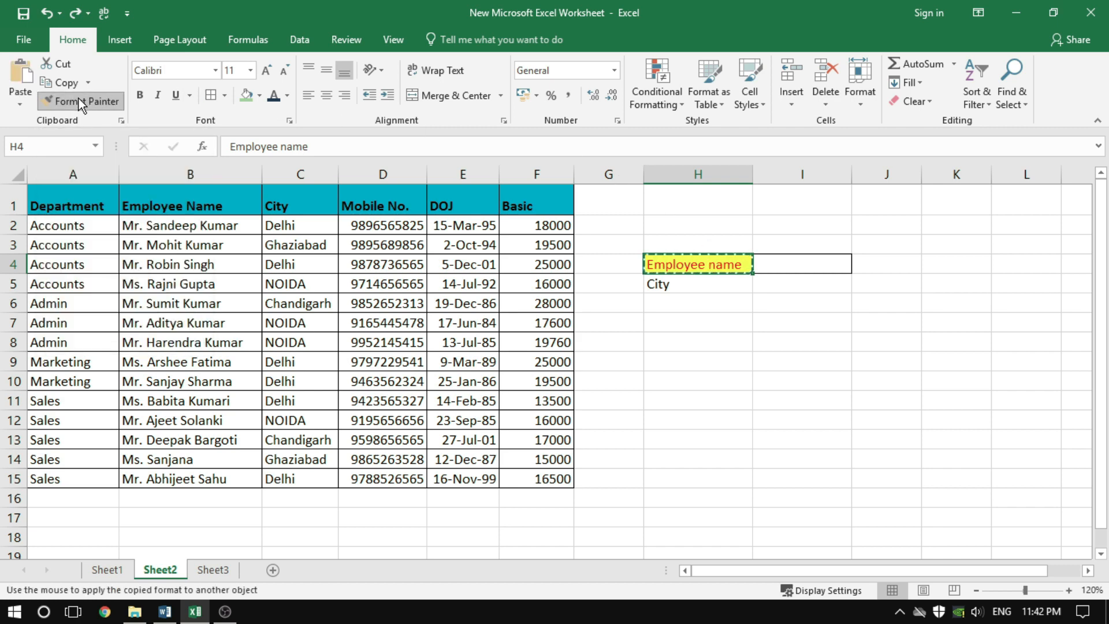
{"action": "left_click", "coordinate": [708, 285]}
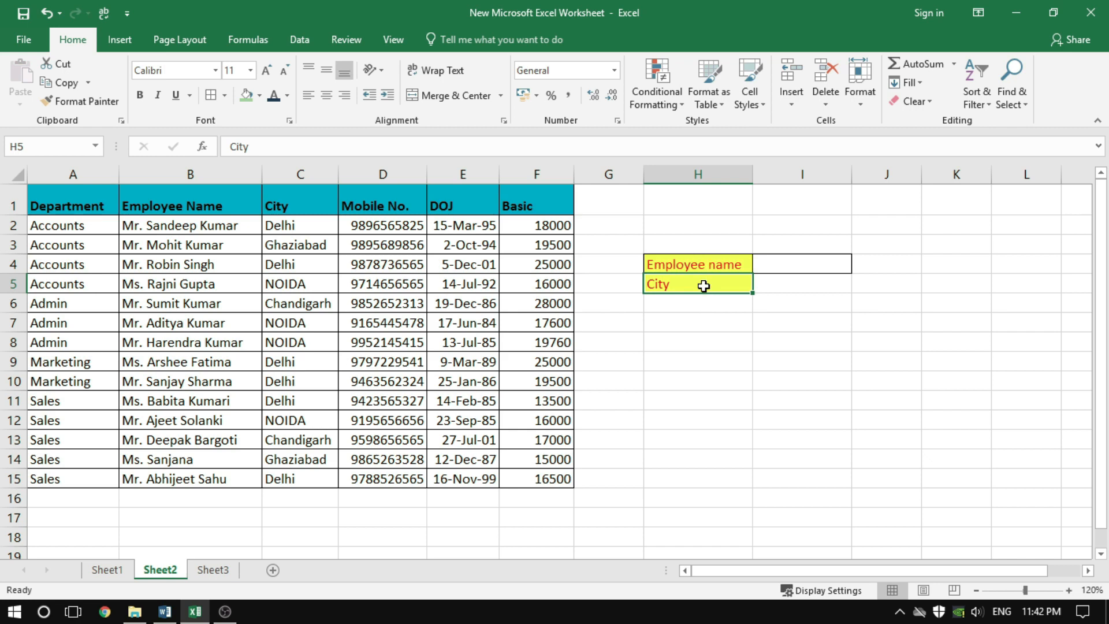
Copy the formatting of the City cell H5 onto the empty cells H6:H15 with Format Painter
{"action": "left_click", "coordinate": [703, 322]}
{"action": "left_click", "coordinate": [703, 285]}
{"action": "left_click_drag", "start_coordinate": [693, 300], "coordinate": [699, 421]}
{"action": "left_click", "coordinate": [772, 398]}
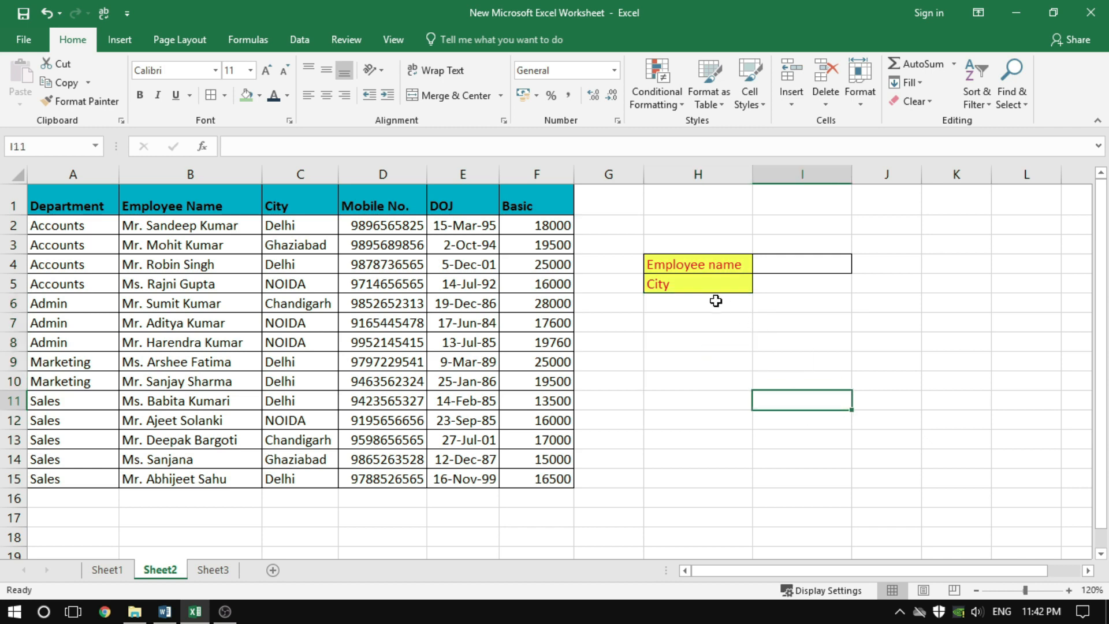
{"action": "left_click", "coordinate": [693, 283]}
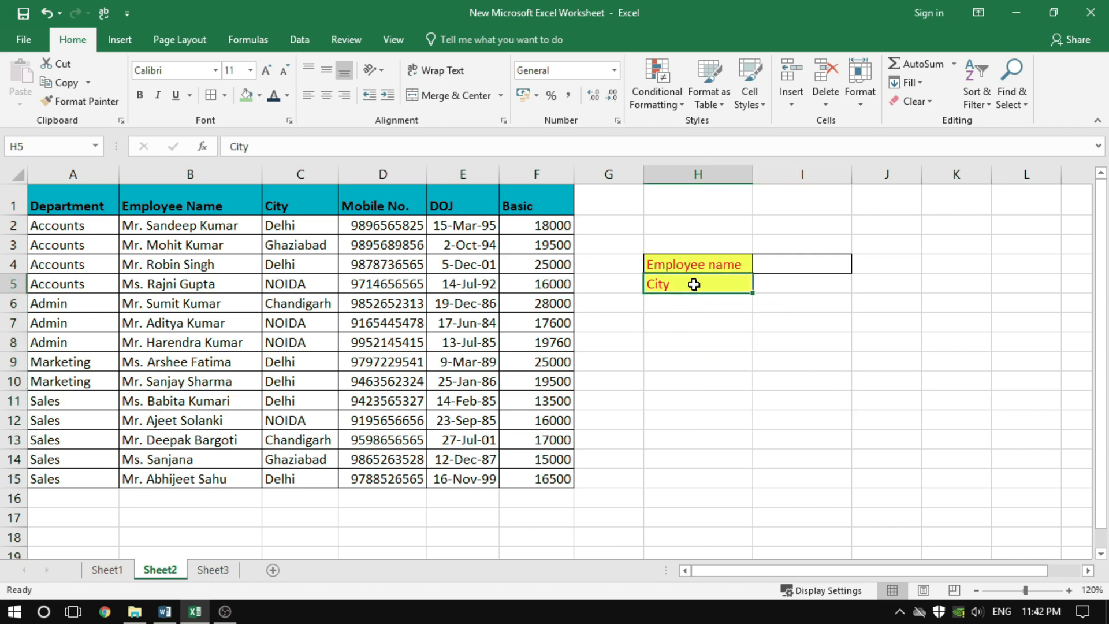
{"action": "left_click", "coordinate": [81, 110]}
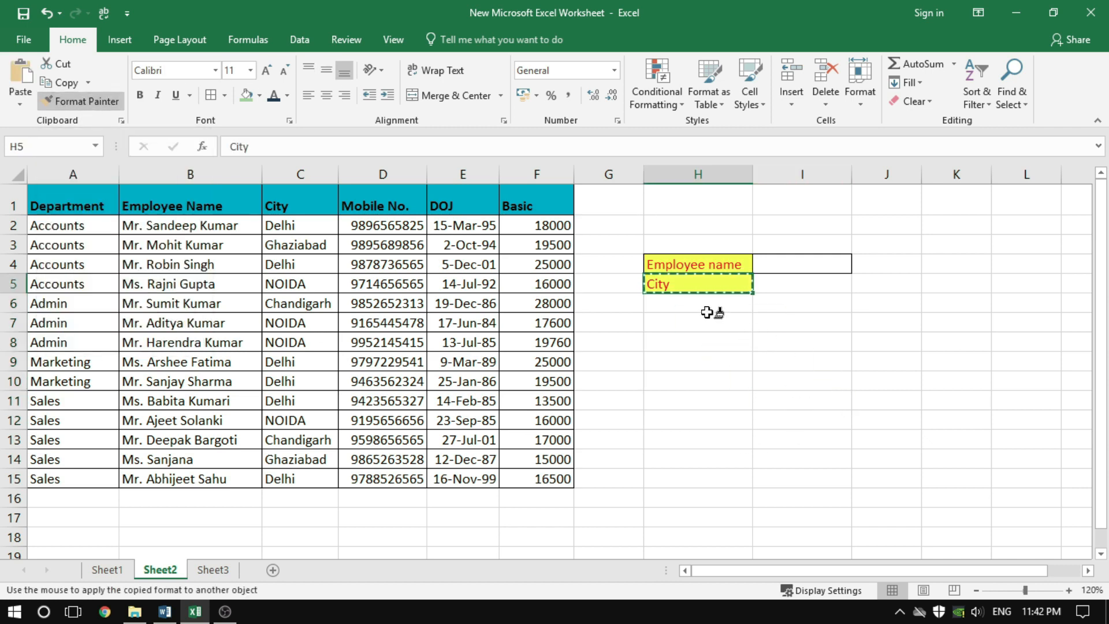
{"action": "left_click_drag", "start_coordinate": [716, 304], "coordinate": [719, 475]}
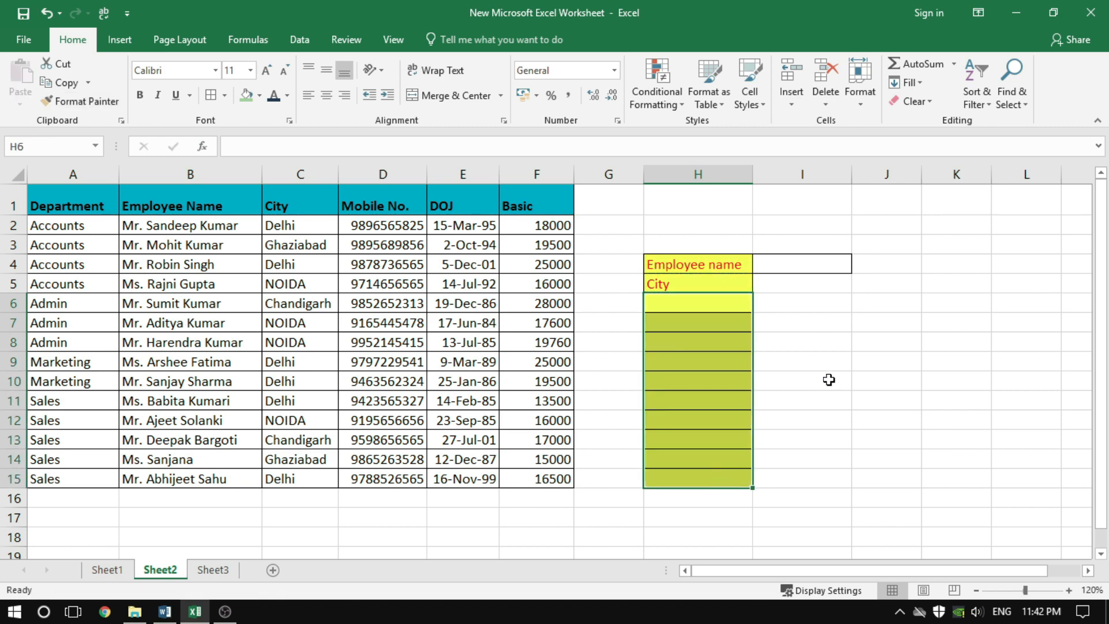
{"action": "left_click", "coordinate": [845, 365]}
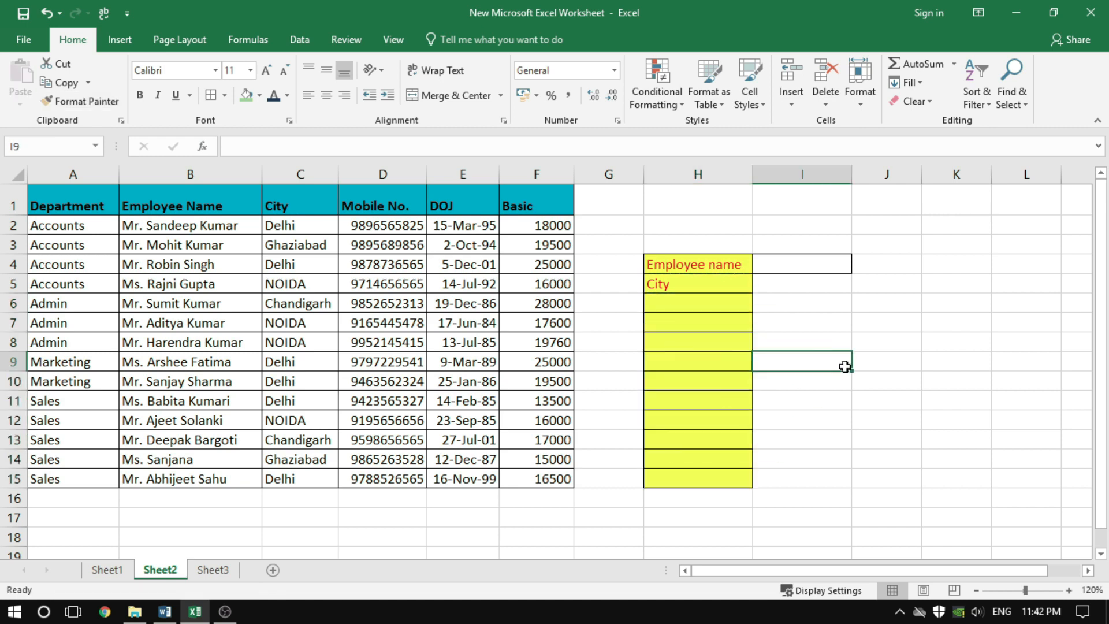
{"action": "left_click", "coordinate": [839, 446]}
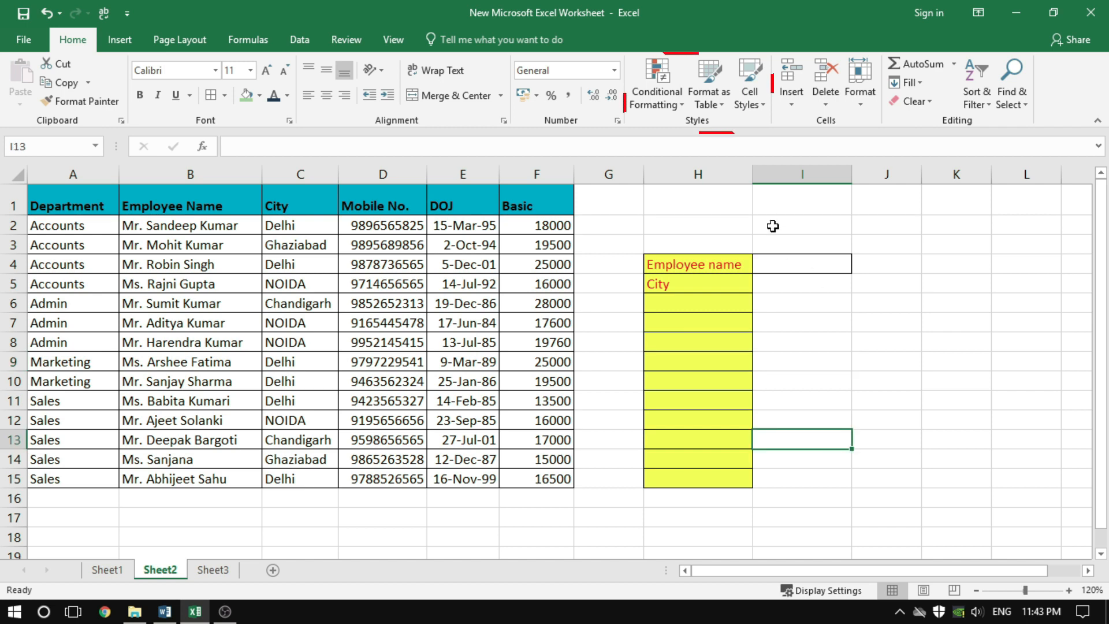
Format the employee data A1:F15 as a table with headers, using the orange Medium style with grey banded rows
{"action": "left_click", "coordinate": [707, 99]}
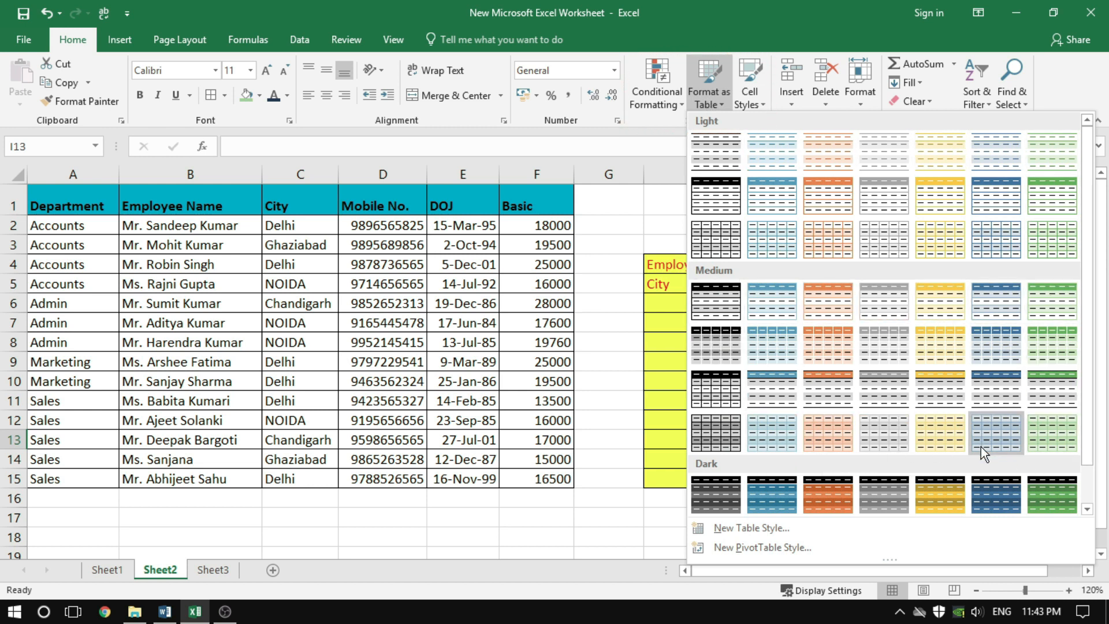
{"action": "left_click", "coordinate": [244, 307]}
{"action": "left_click", "coordinate": [236, 325]}
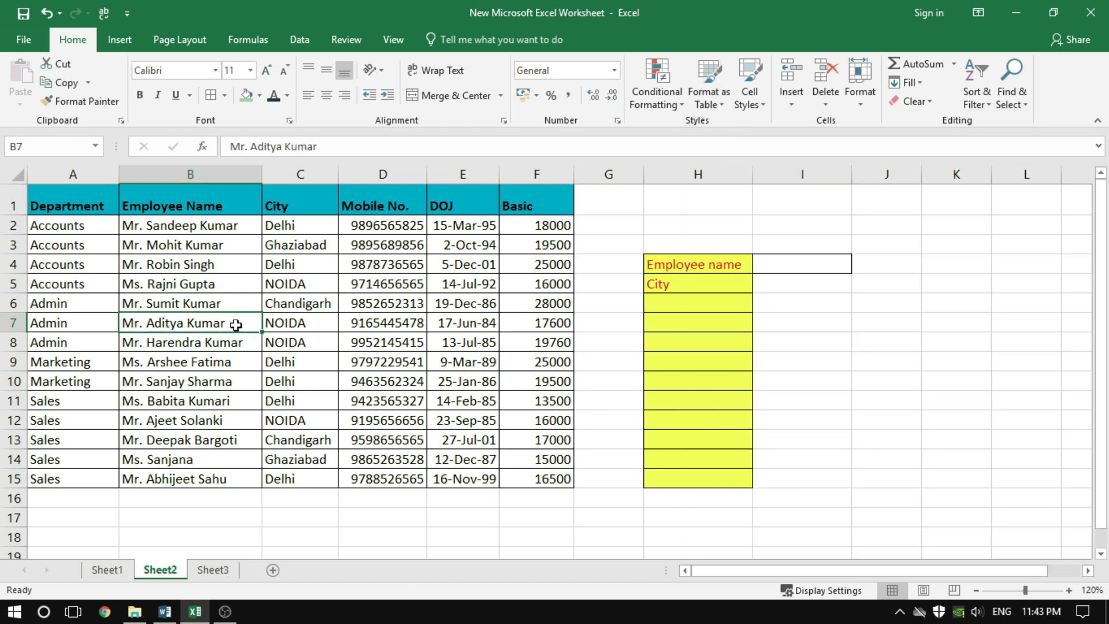
{"action": "left_click", "coordinate": [230, 343]}
{"action": "left_click", "coordinate": [220, 364]}
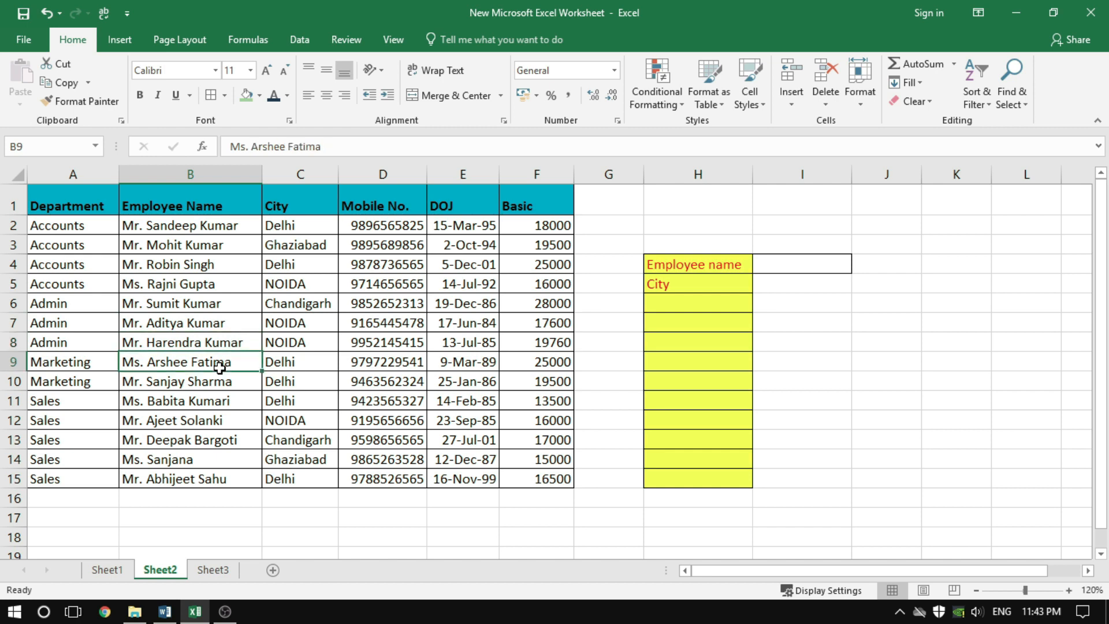
{"action": "left_click", "coordinate": [709, 104]}
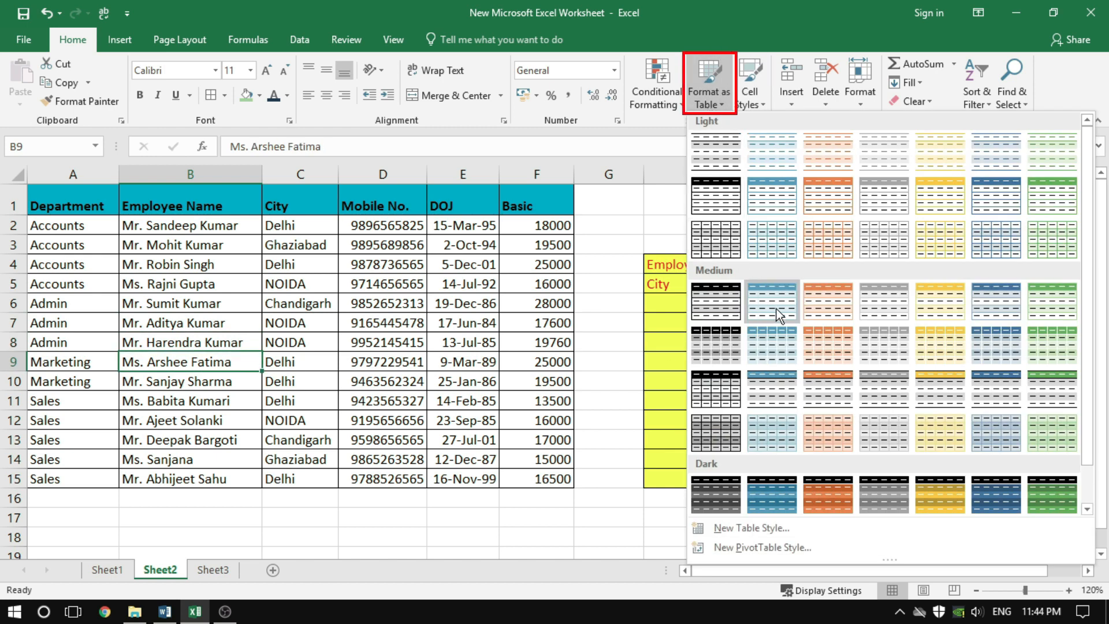
{"action": "left_click", "coordinate": [835, 383]}
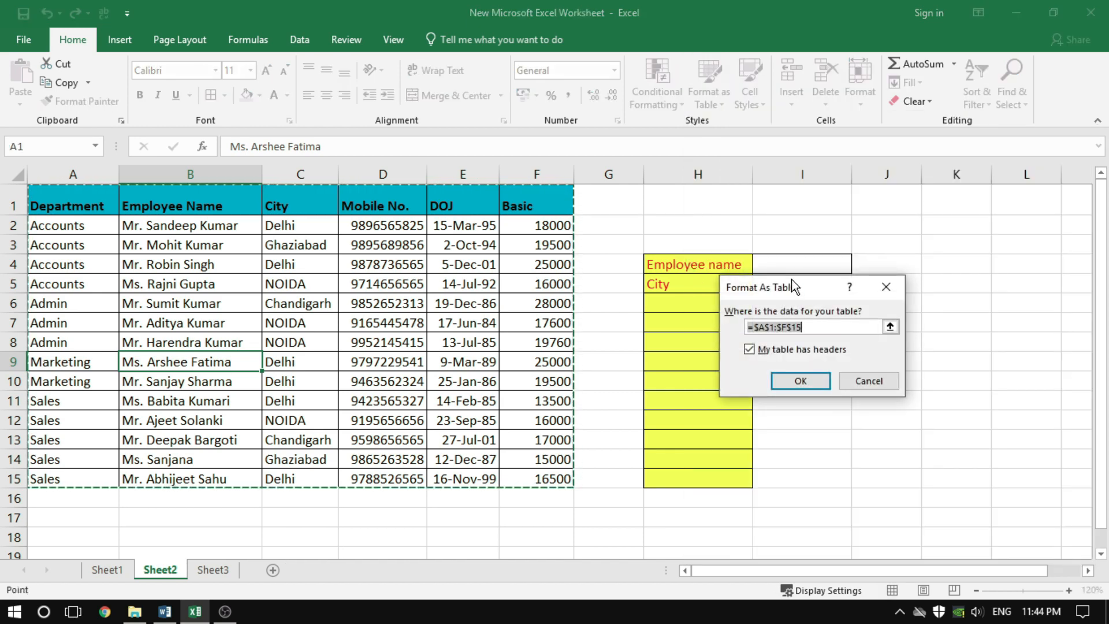
{"action": "left_click_drag", "start_coordinate": [792, 279], "coordinate": [759, 251]}
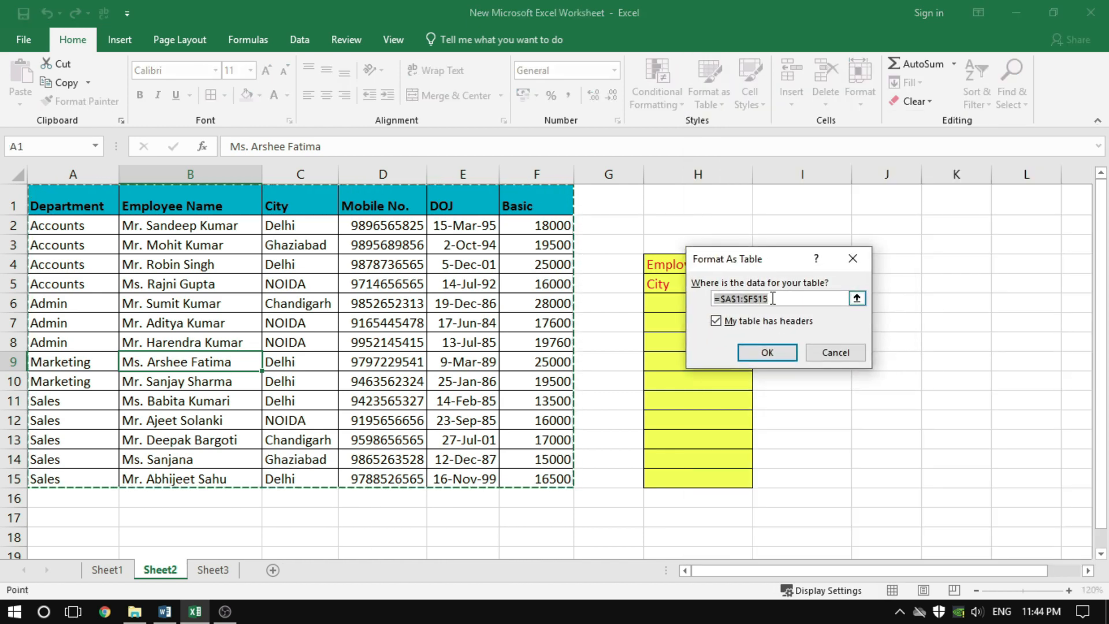
{"action": "left_click", "coordinate": [781, 356]}
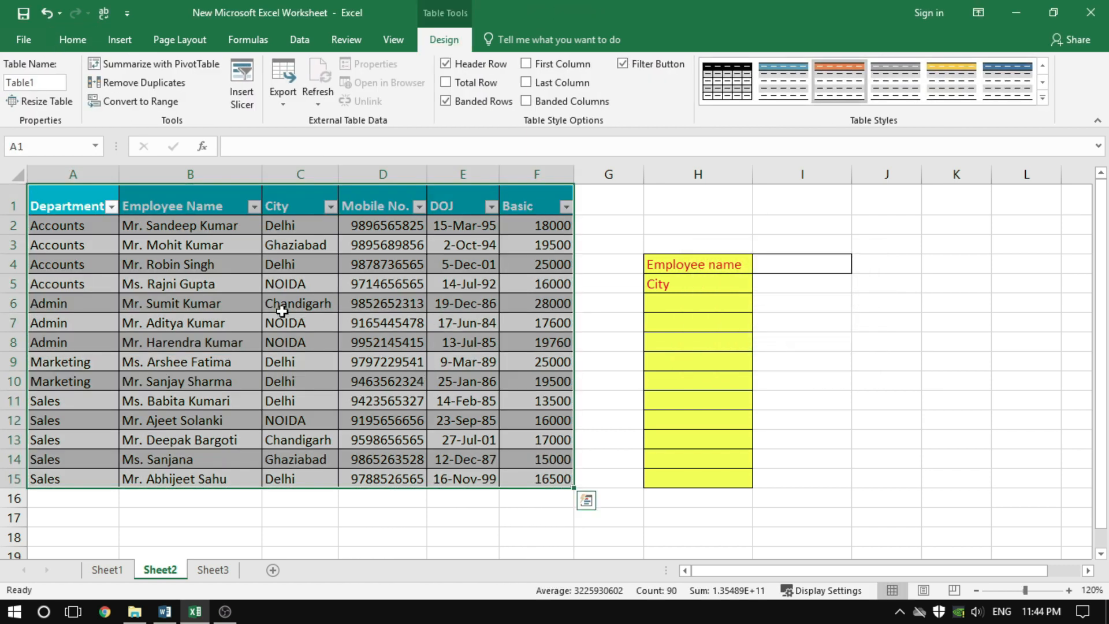
Select a few cells inside the new employee table, then undo the table formatting of A1:F15
{"action": "left_click", "coordinate": [264, 305]}
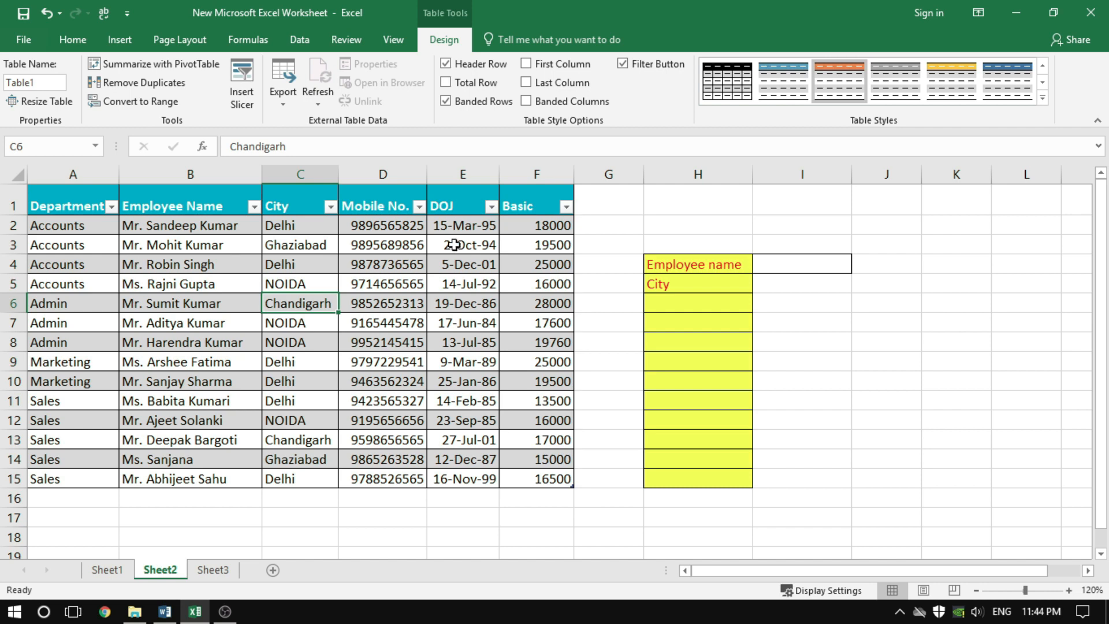
{"action": "left_click", "coordinate": [344, 322]}
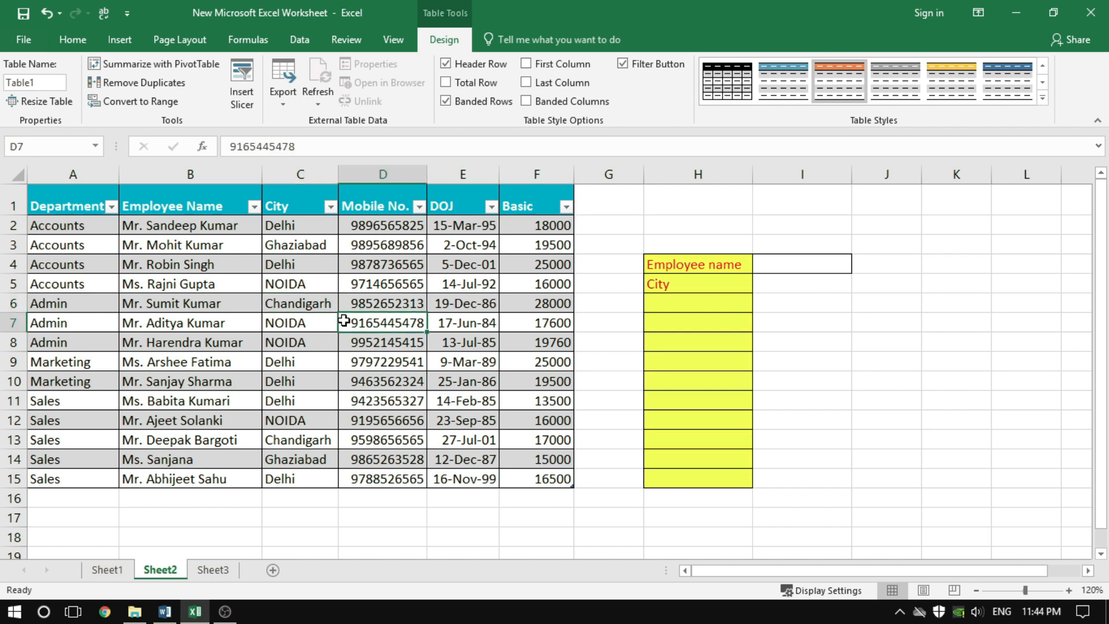
{"action": "left_click", "coordinate": [341, 364]}
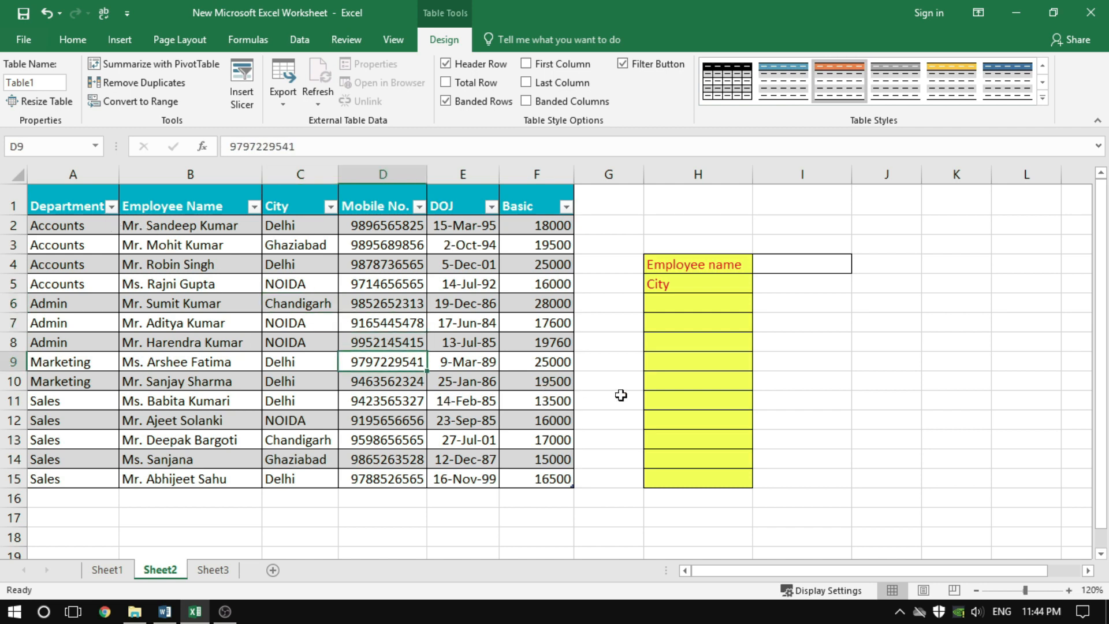
{"action": "key", "text": "ctrl+z"}
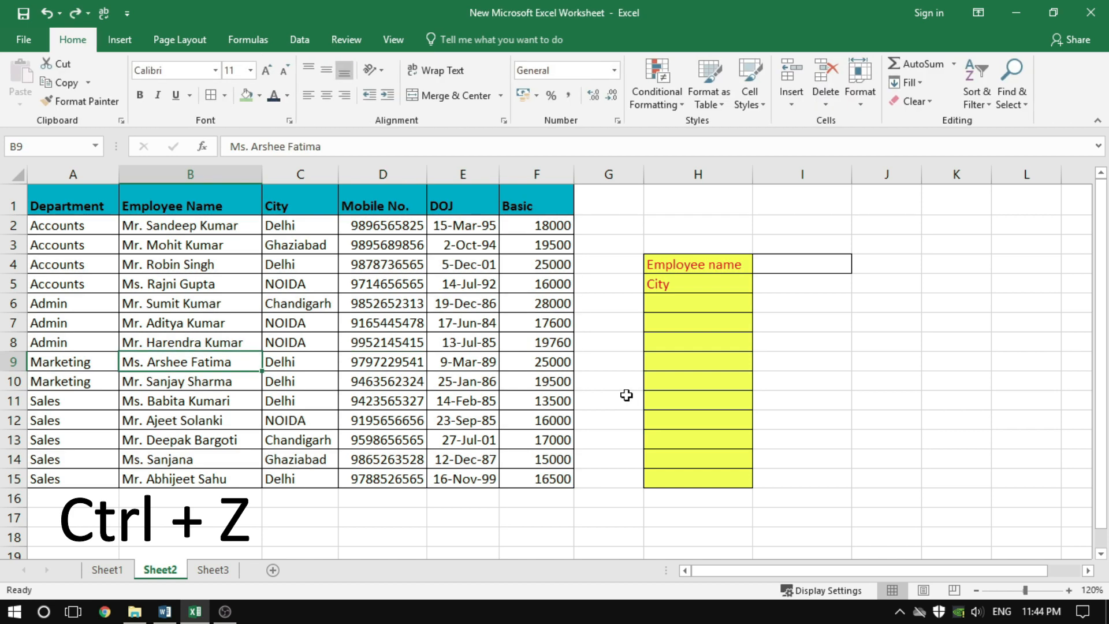
{"action": "left_click", "coordinate": [820, 370]}
{"action": "left_click", "coordinate": [835, 426]}
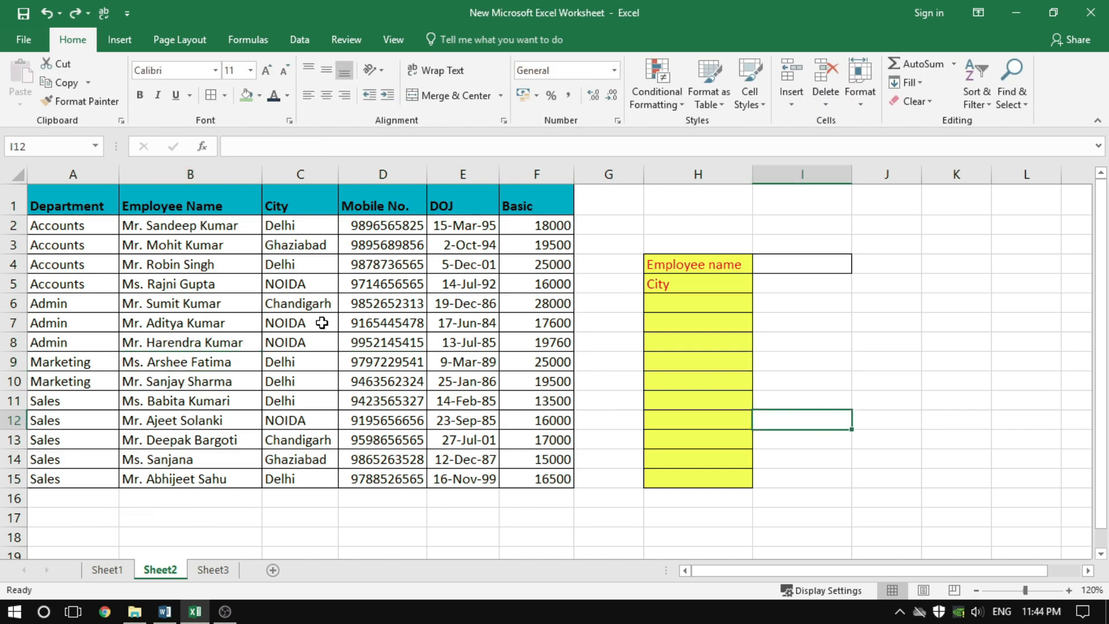
{"action": "left_click", "coordinate": [300, 354]}
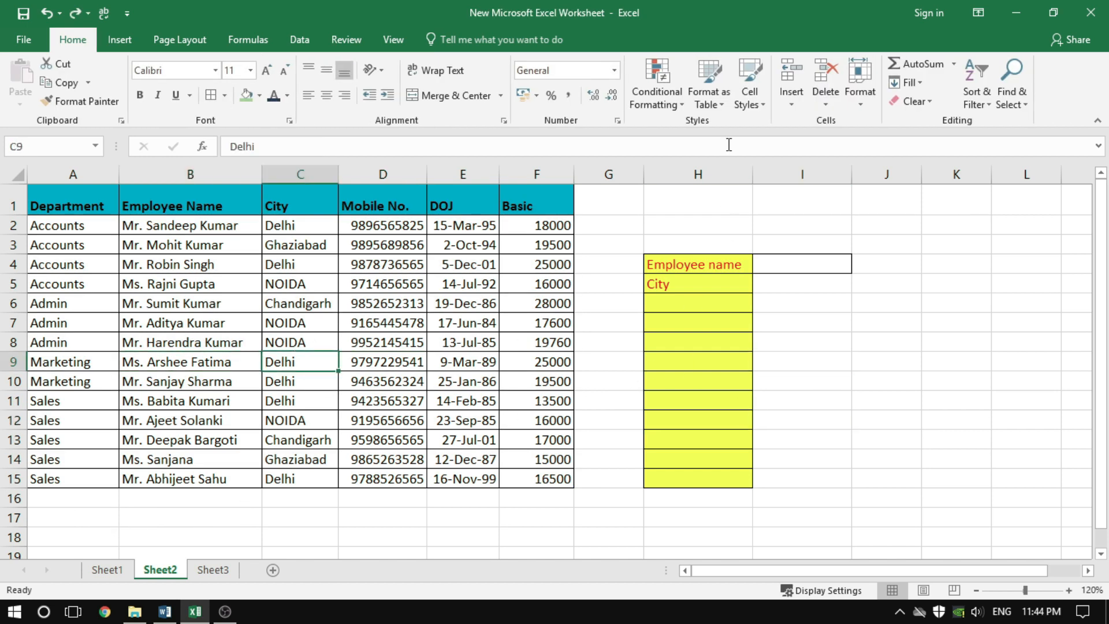
{"action": "left_click", "coordinate": [715, 109]}
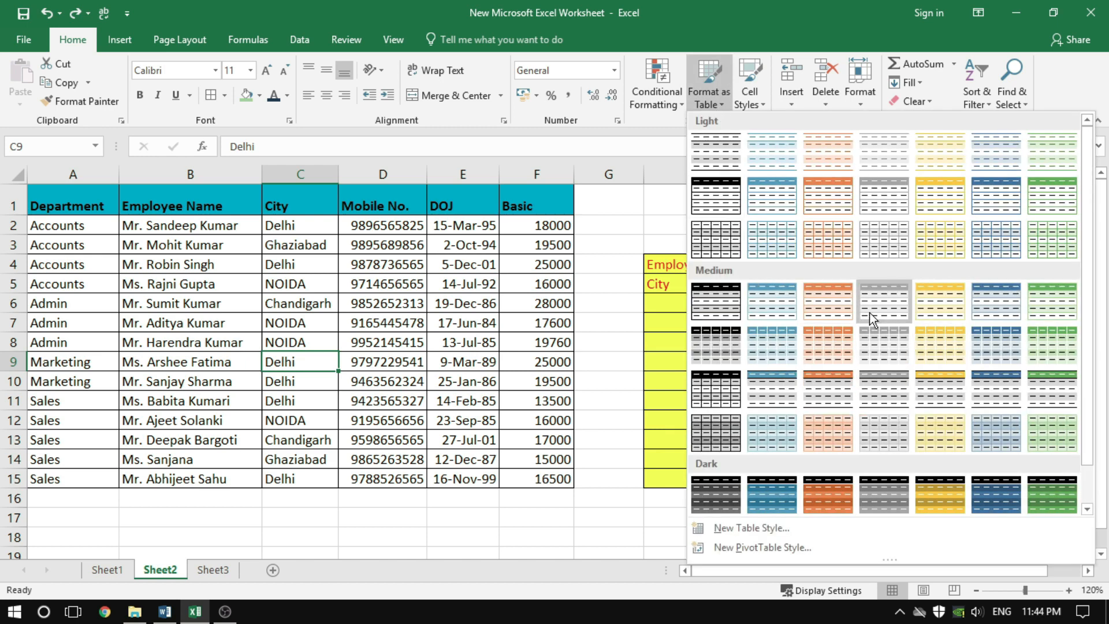
{"action": "left_click", "coordinate": [604, 363]}
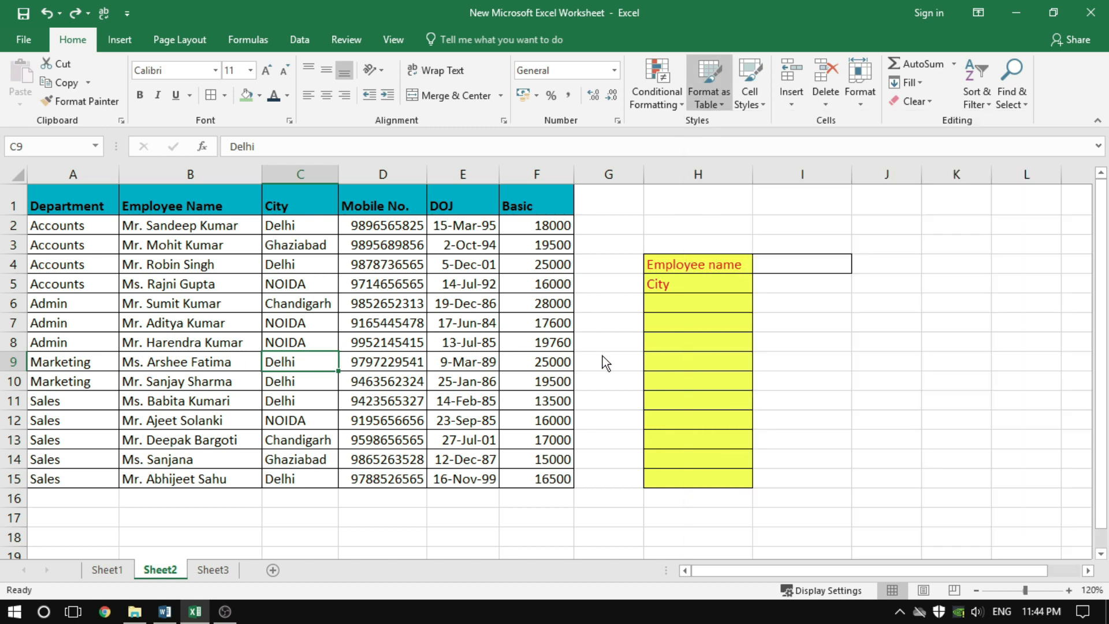
Convert the employee data A1:F15 into a table with headers, starting from a single cell within the data
{"action": "left_click", "coordinate": [329, 324]}
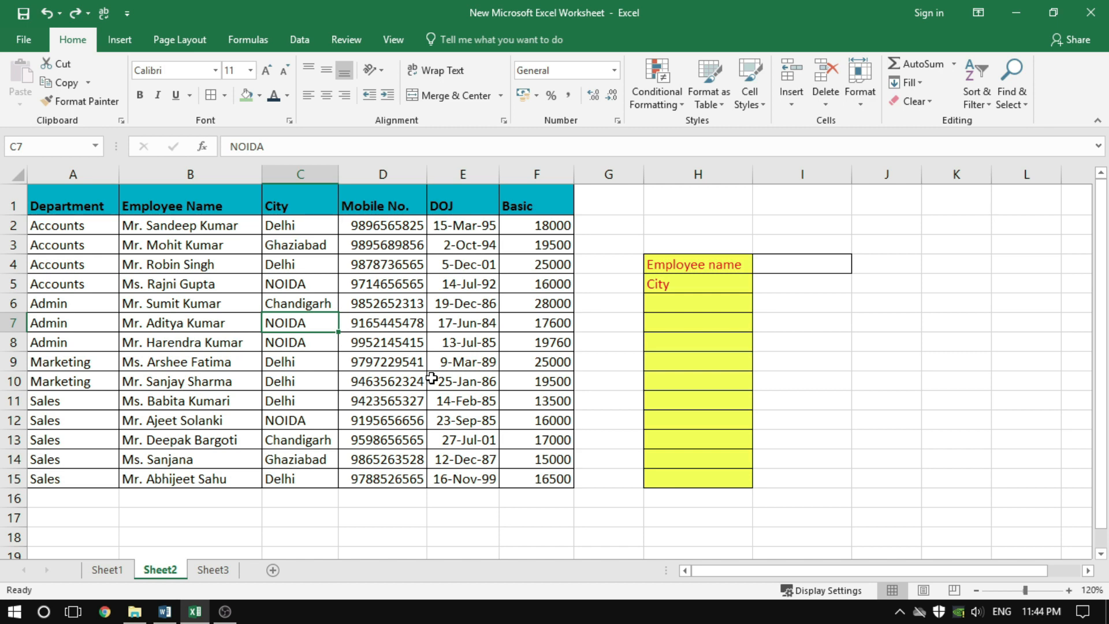
{"action": "key", "text": "ctrl+t"}
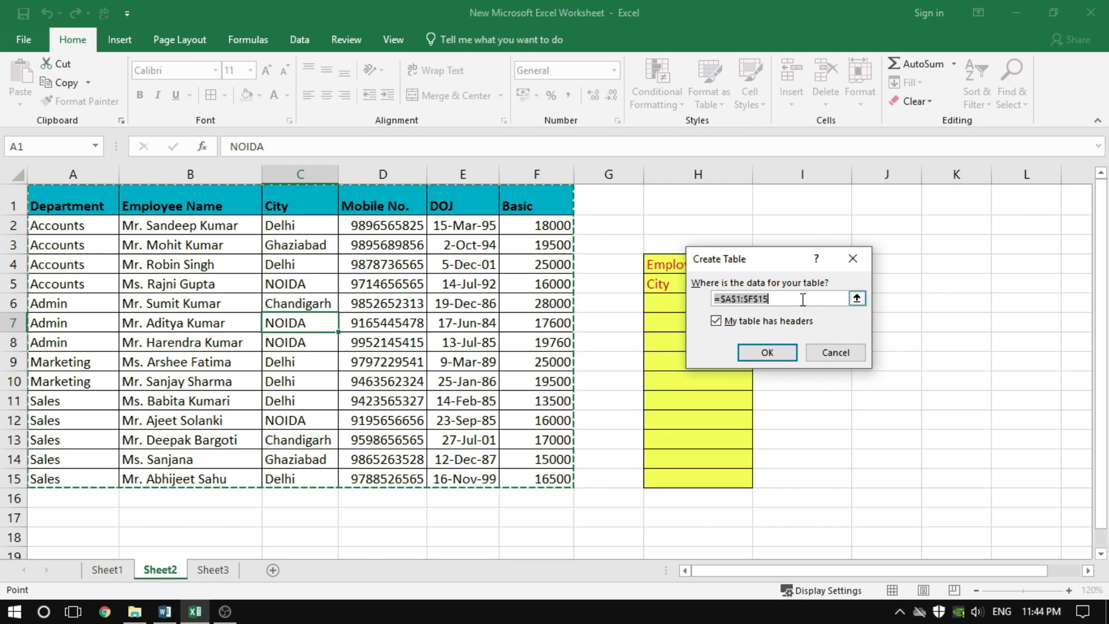
{"action": "left_click", "coordinate": [774, 353]}
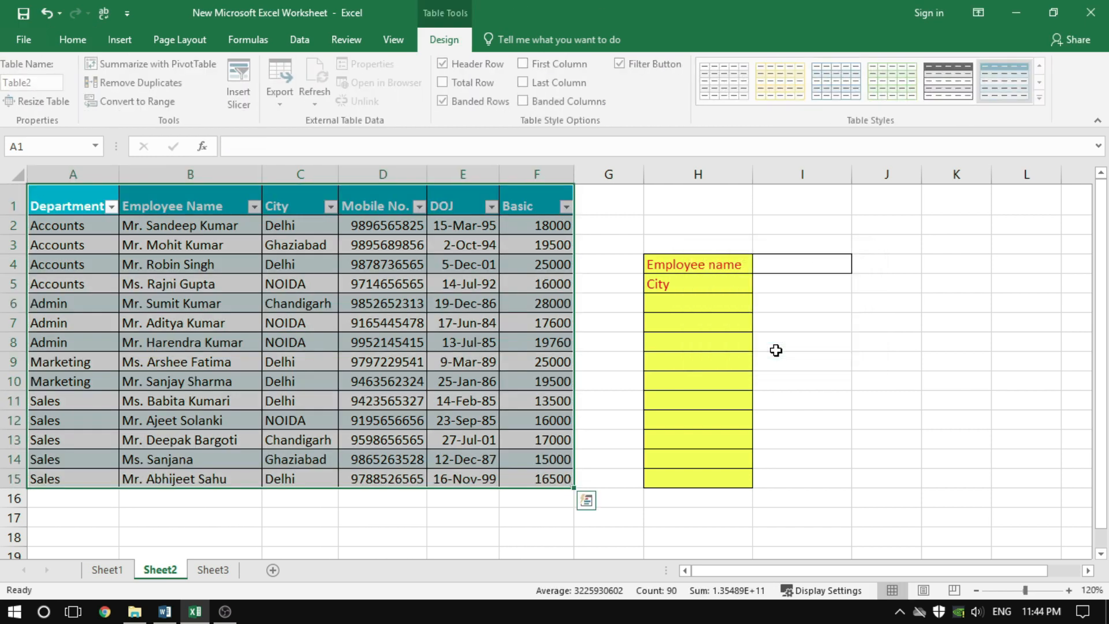
{"action": "left_click", "coordinate": [270, 269]}
{"action": "left_click", "coordinate": [281, 345]}
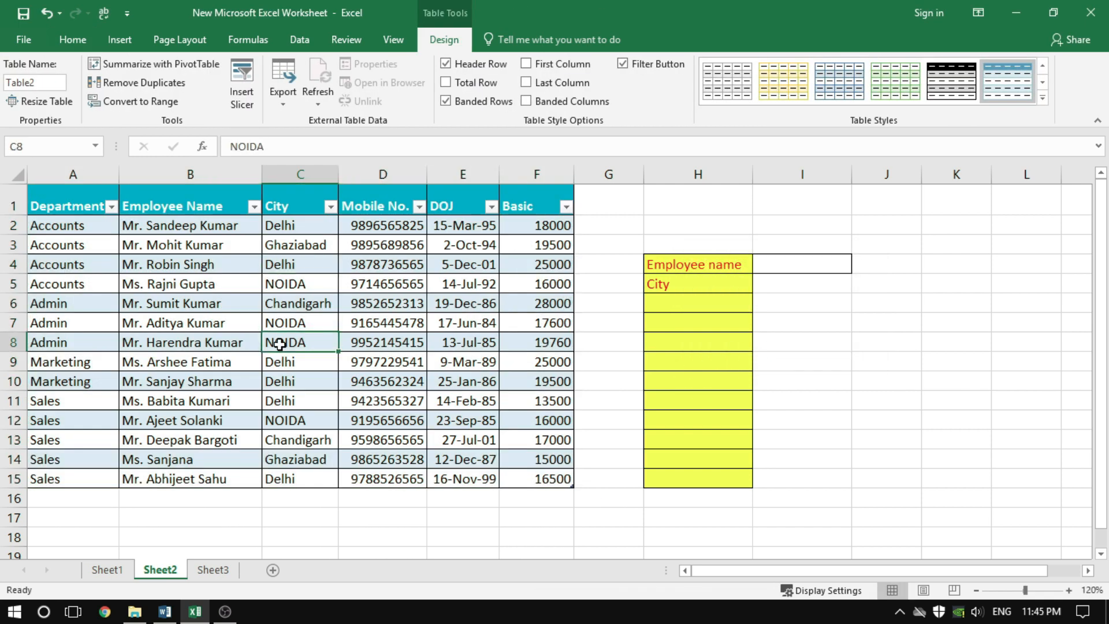
Select a few cells in and around the new table, then undo the table creation for A1:F15
{"action": "left_click", "coordinate": [355, 419]}
{"action": "left_click", "coordinate": [473, 421]}
{"action": "left_click", "coordinate": [548, 507]}
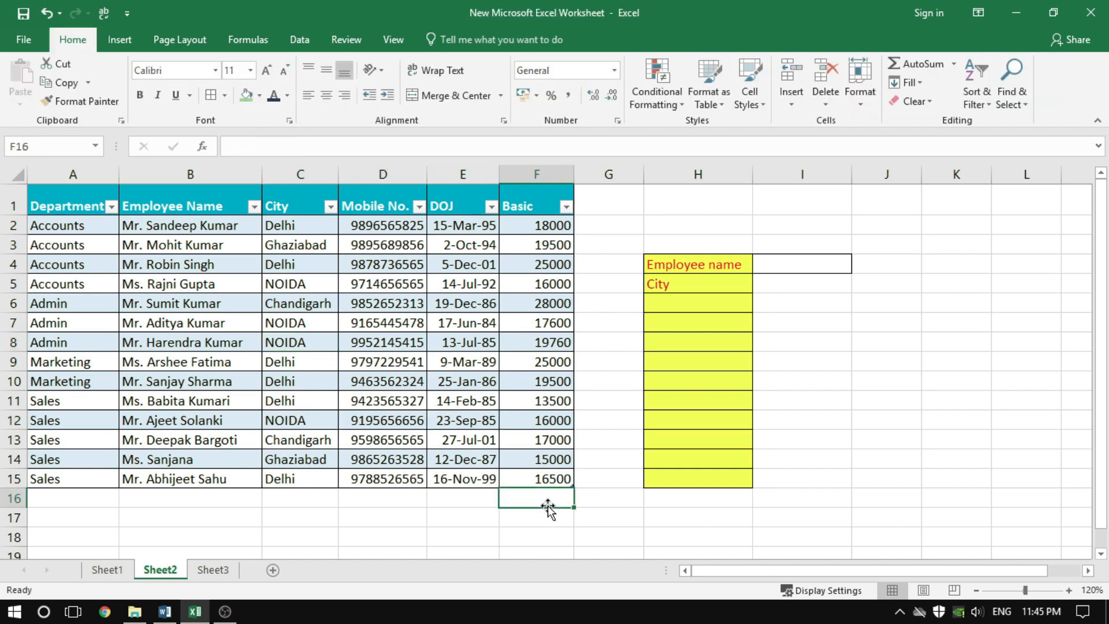
{"action": "left_click", "coordinate": [692, 536]}
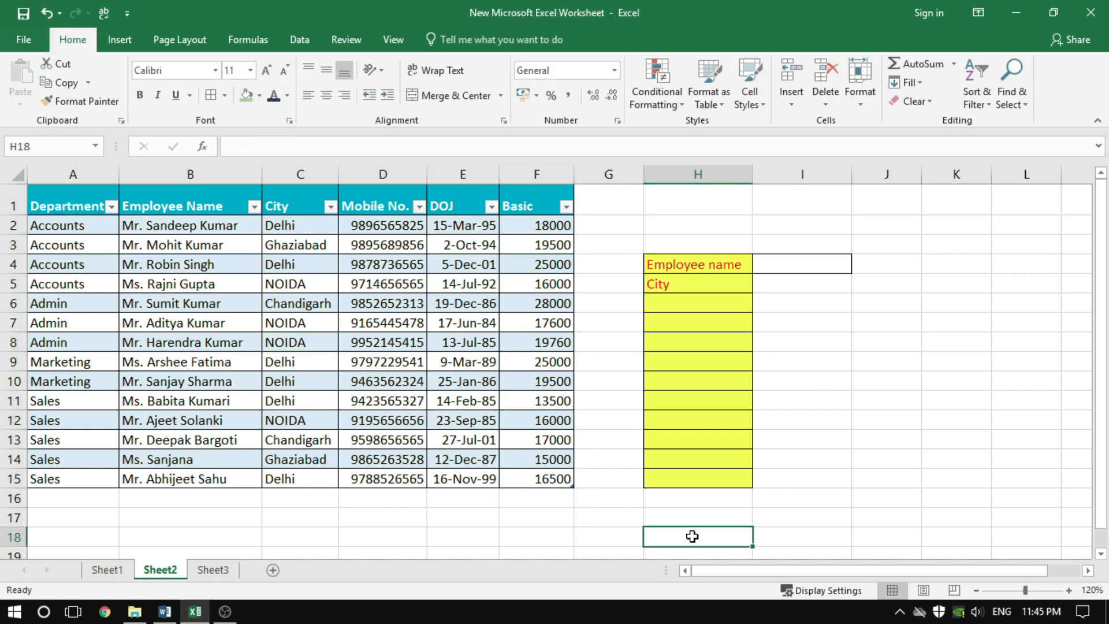
{"action": "key", "text": "ctrl+z"}
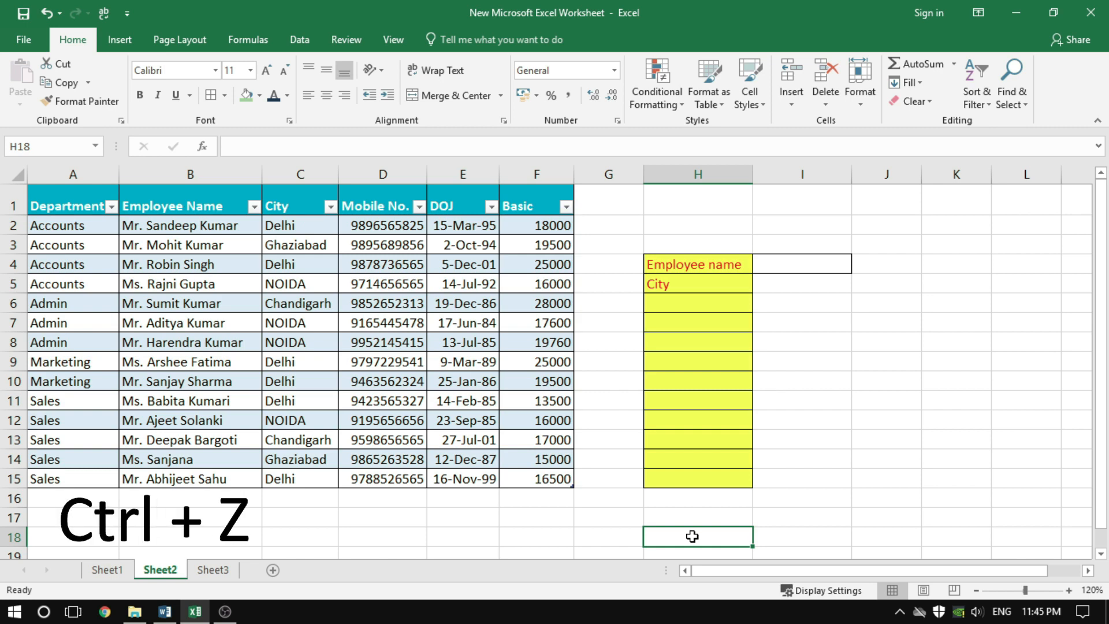
{"action": "left_click", "coordinate": [790, 359]}
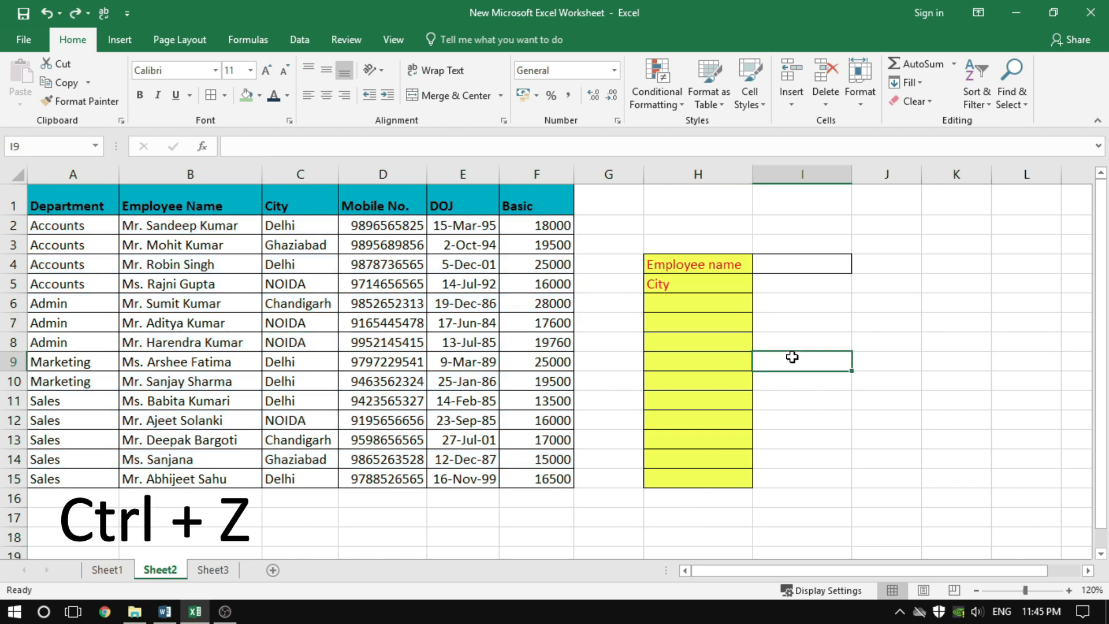
{"action": "left_click", "coordinate": [620, 348]}
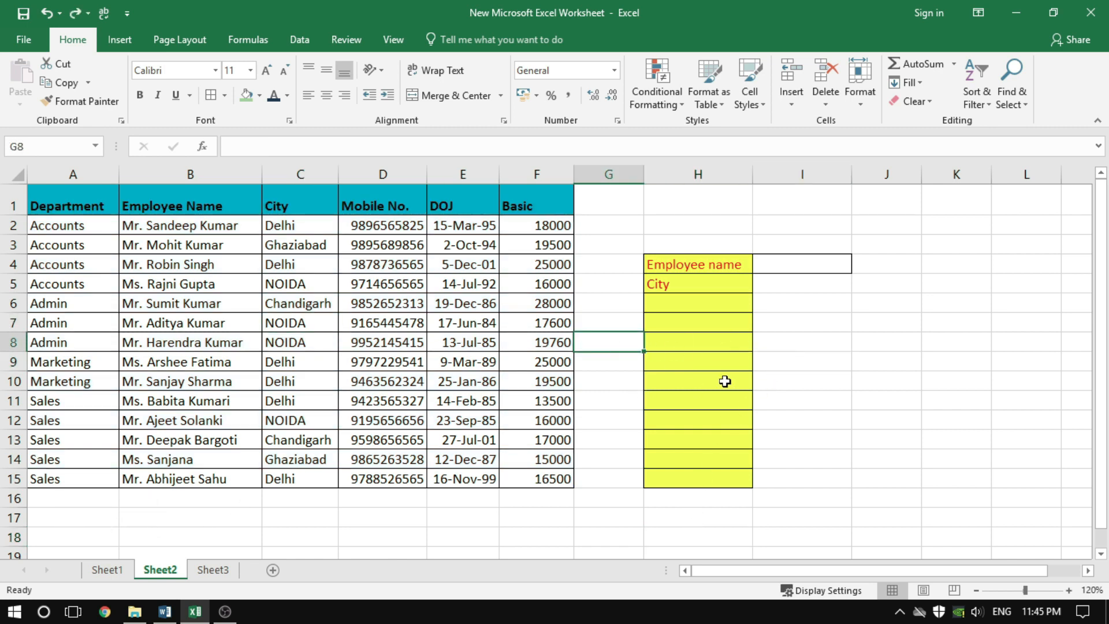
Insert a table with headers over the employee data A1:F15
{"action": "left_click_drag", "start_coordinate": [73, 200], "coordinate": [538, 477]}
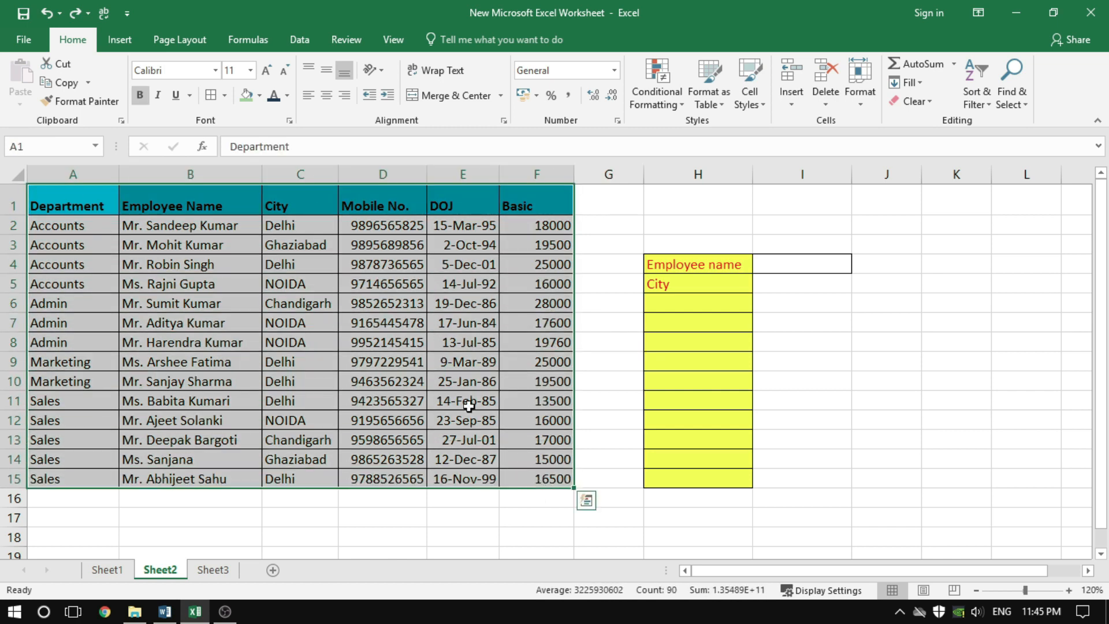
{"action": "left_click", "coordinate": [148, 289]}
{"action": "left_click", "coordinate": [134, 309]}
{"action": "left_click", "coordinate": [145, 377]}
{"action": "left_click", "coordinate": [284, 367]}
{"action": "left_click", "coordinate": [405, 339]}
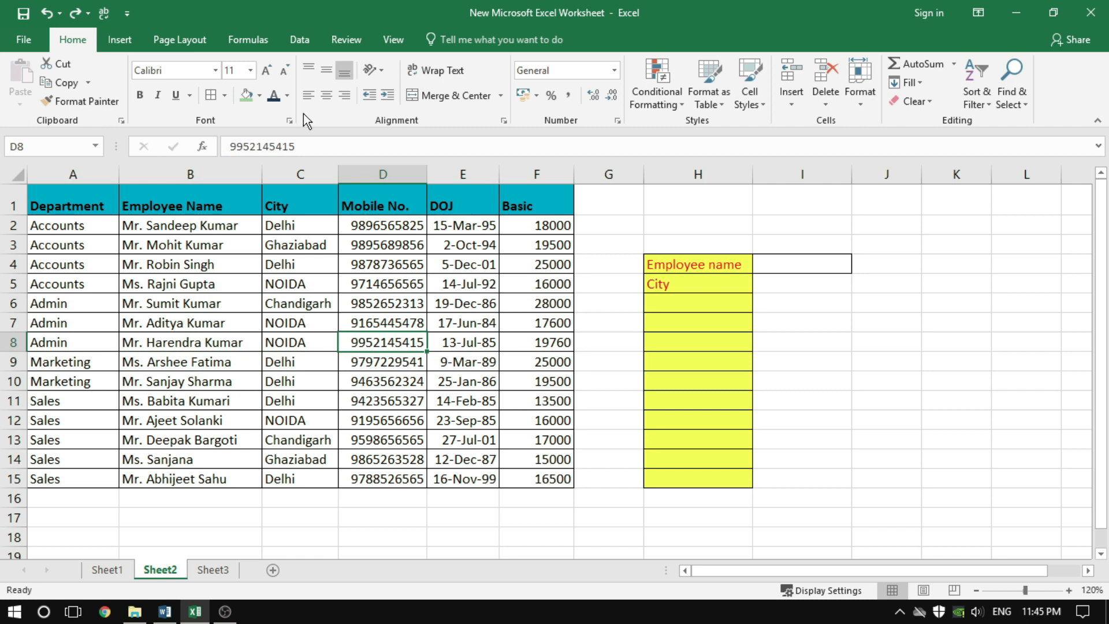
{"action": "left_click", "coordinate": [130, 44]}
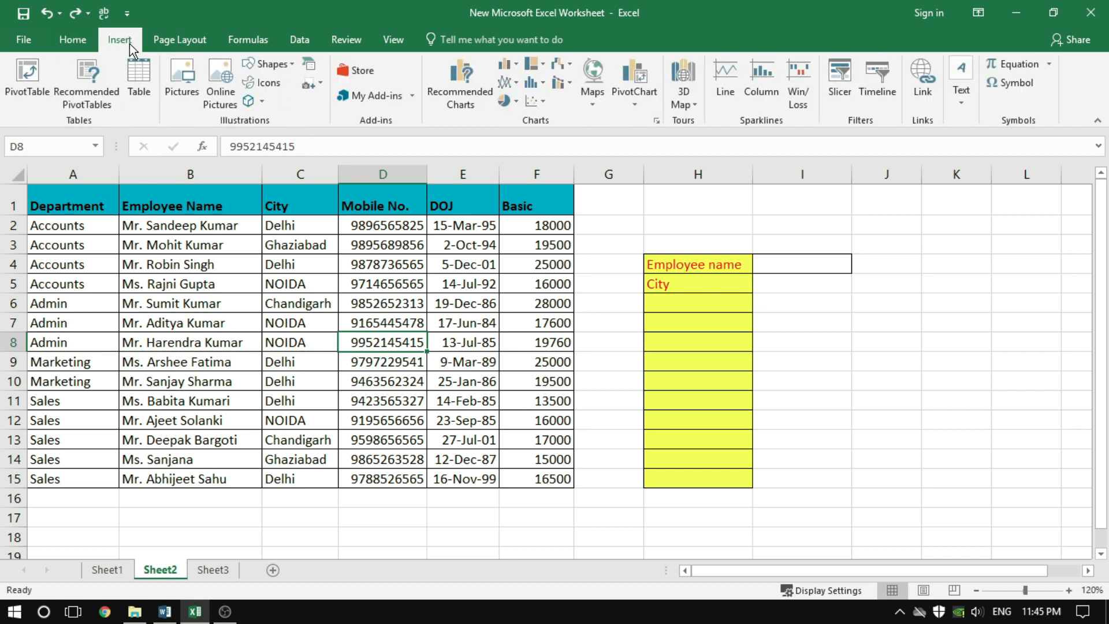
{"action": "left_click", "coordinate": [141, 90]}
{"action": "left_click", "coordinate": [761, 350]}
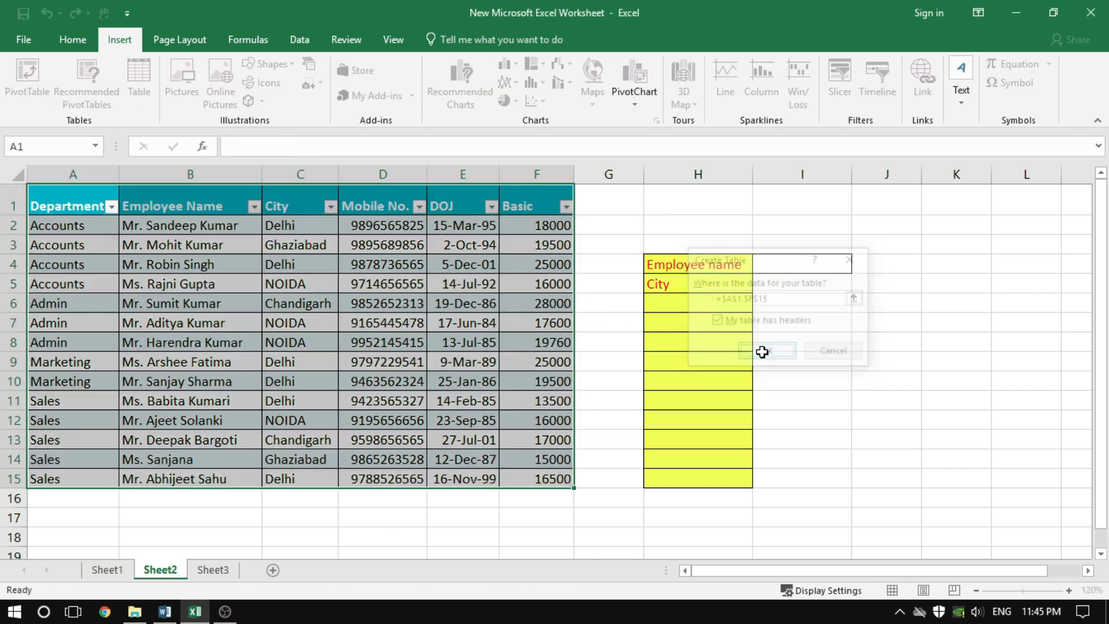
{"action": "left_click", "coordinate": [868, 413]}
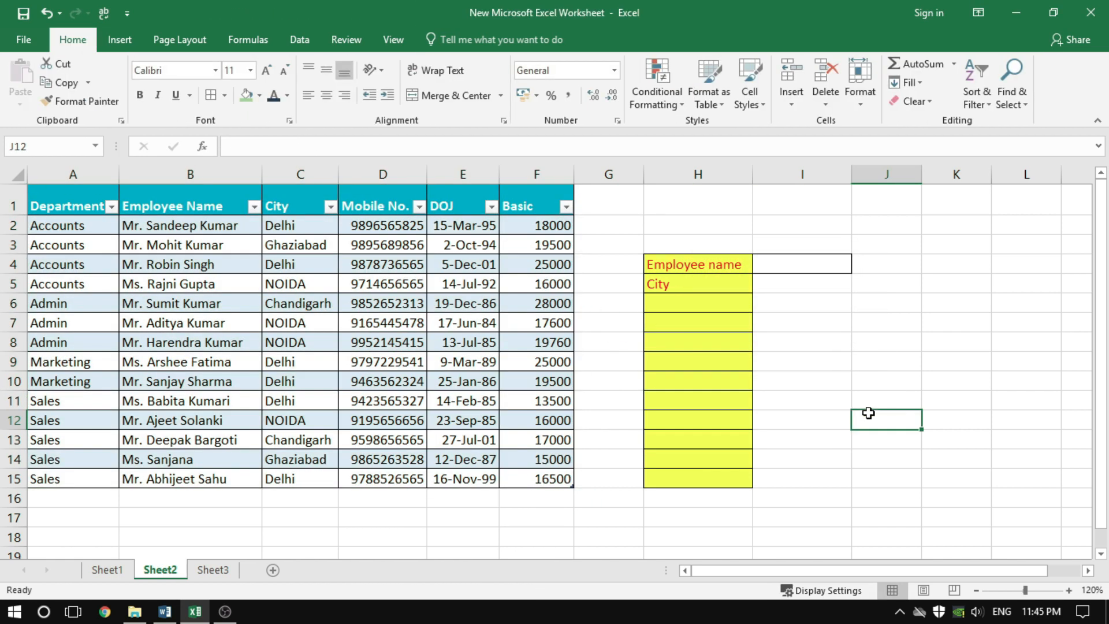
Select cells inside the employee table and browse the available Light and Medium table styles
{"action": "left_click", "coordinate": [543, 401]}
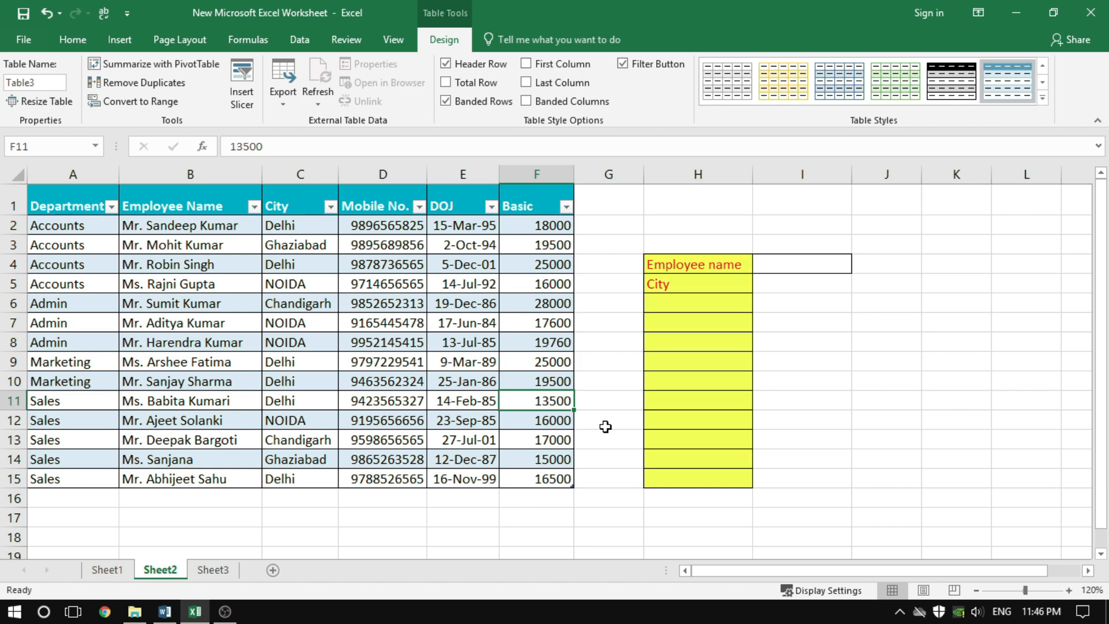
{"action": "left_click", "coordinate": [190, 342]}
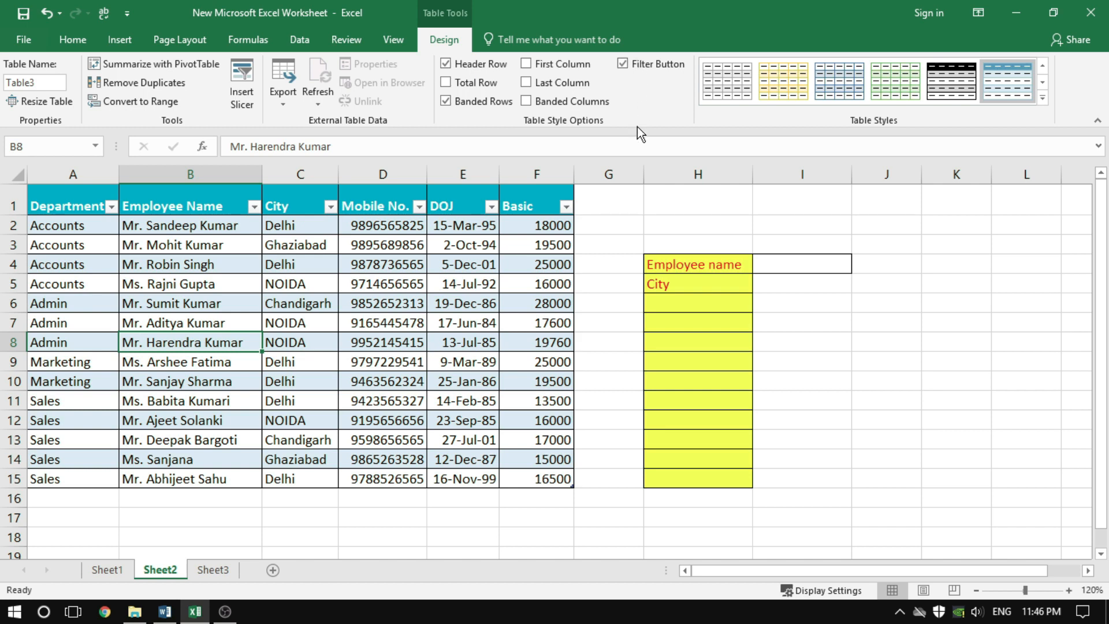
{"action": "left_click", "coordinate": [1043, 99]}
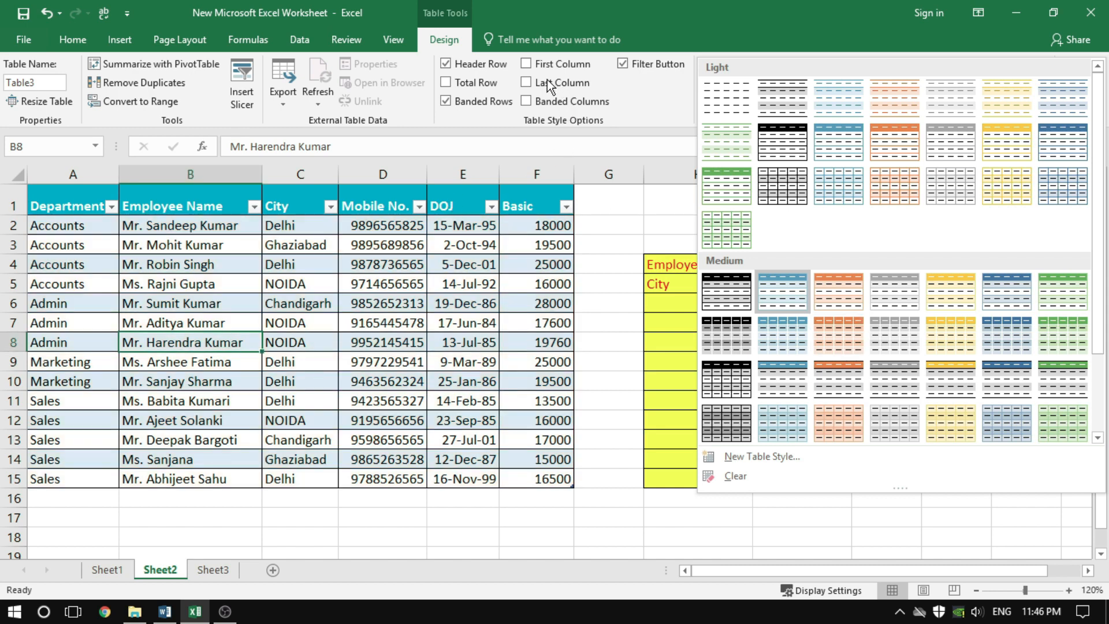
{"action": "left_click", "coordinate": [662, 98]}
{"action": "left_click", "coordinate": [292, 304]}
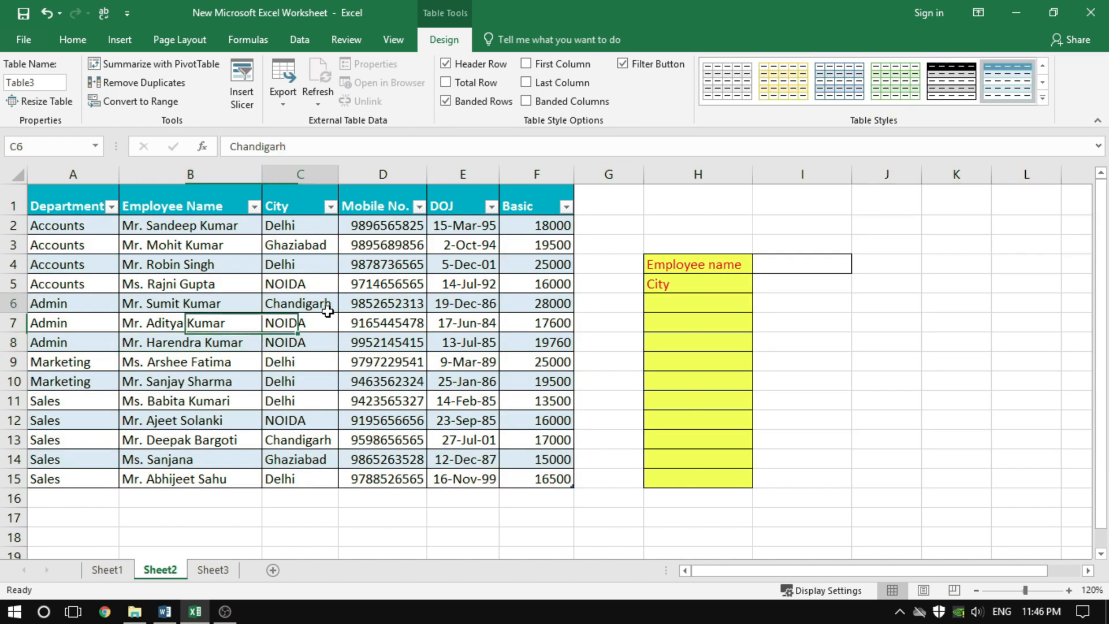
{"action": "left_click", "coordinate": [317, 344]}
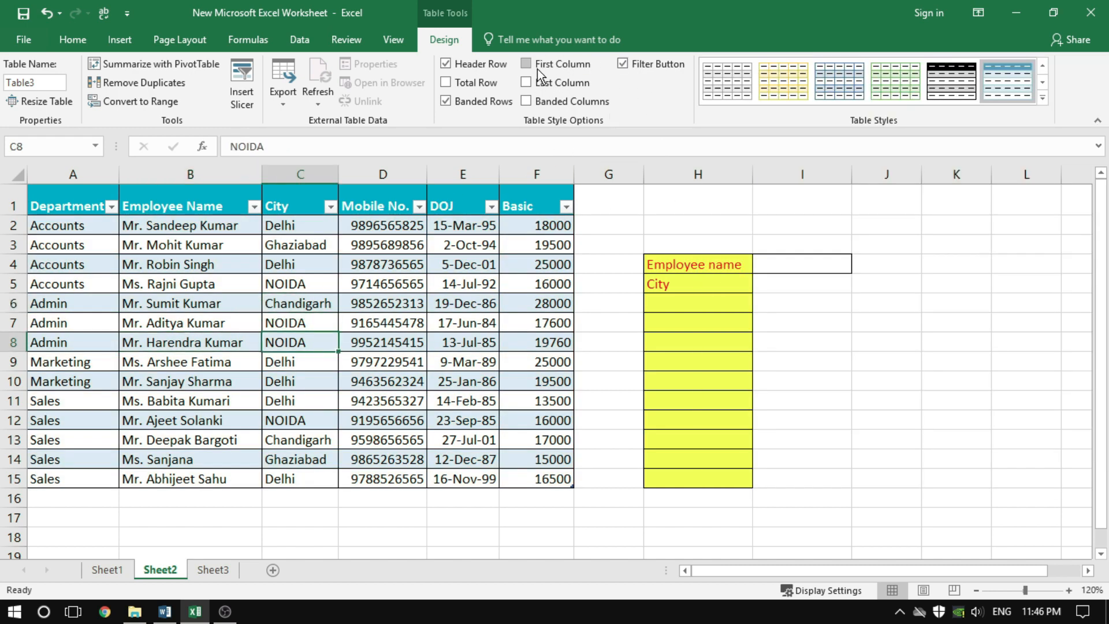
Hide, restore and again hide the filter buttons in the employee table's header row
{"action": "left_click", "coordinate": [628, 64]}
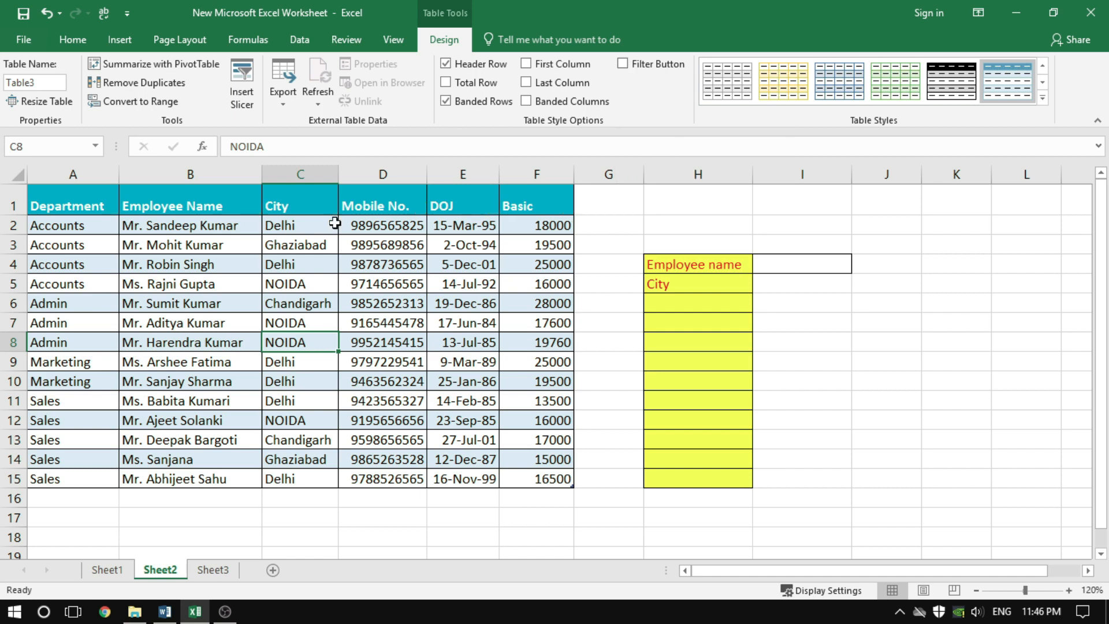
{"action": "left_click", "coordinate": [638, 65]}
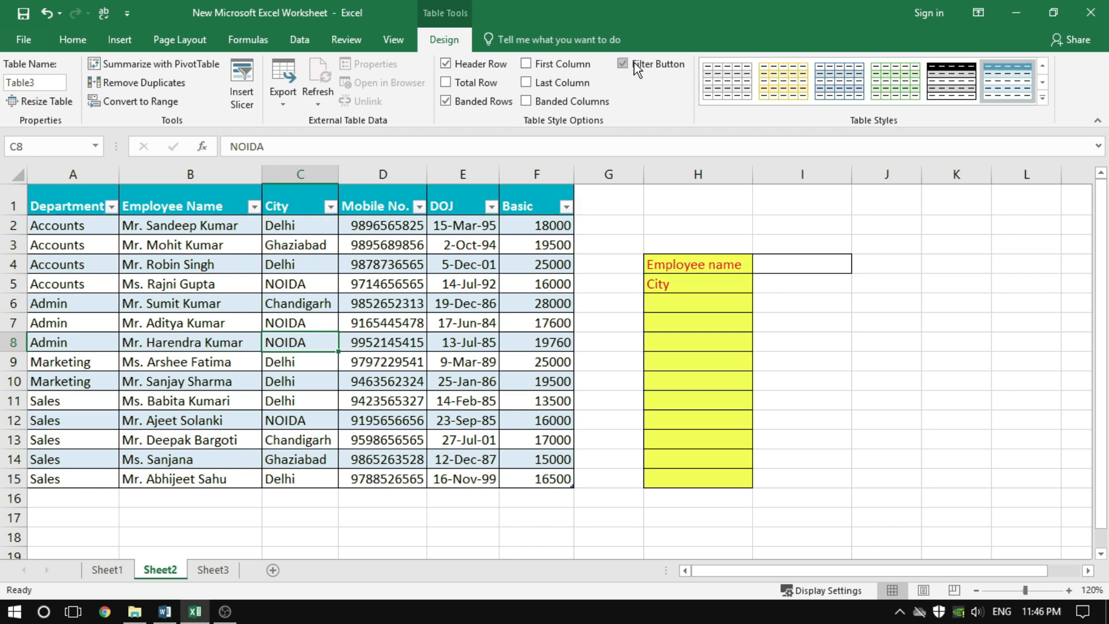
{"action": "left_click", "coordinate": [638, 68]}
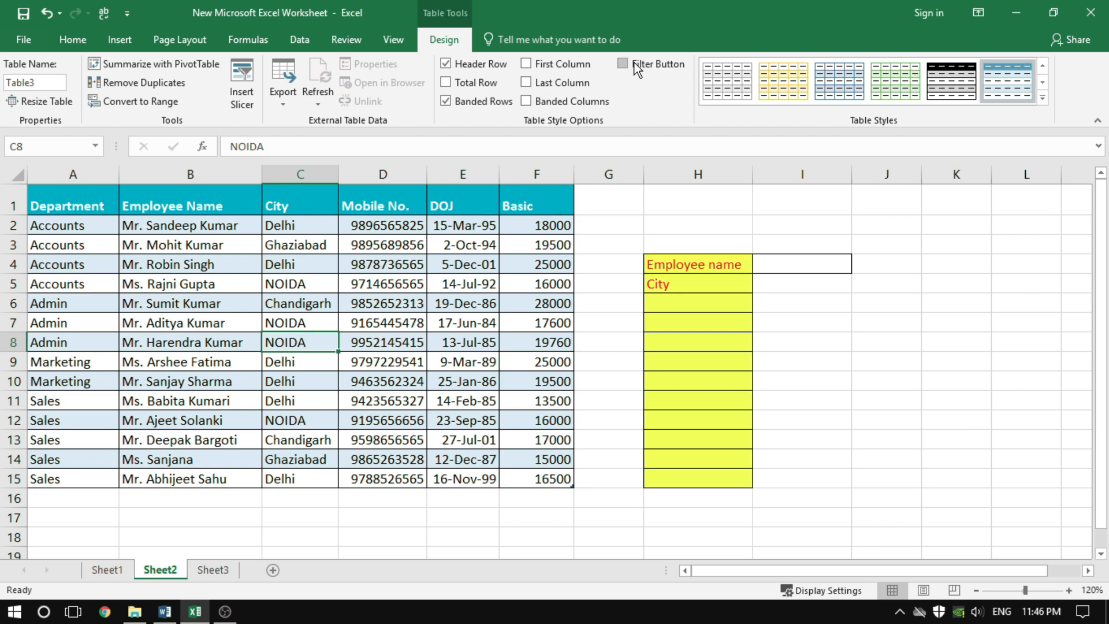
Turn off banded rows in the employee table, then repeatedly hide and restore its header row, leaving it shown
{"action": "left_click", "coordinate": [478, 103]}
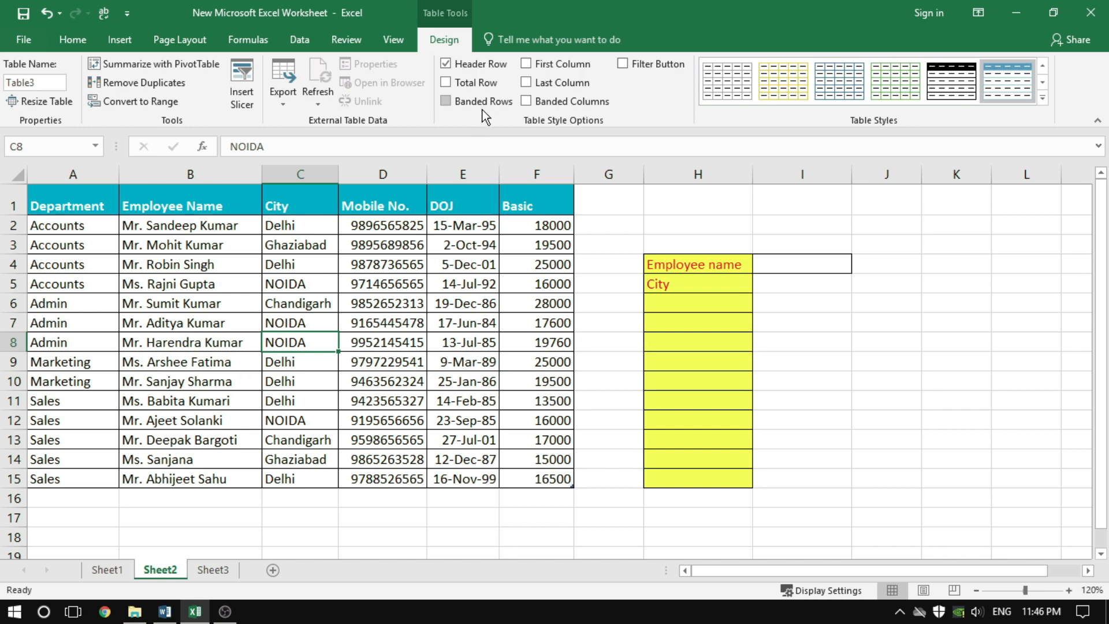
{"action": "left_click", "coordinate": [493, 63]}
{"action": "left_click", "coordinate": [492, 62]}
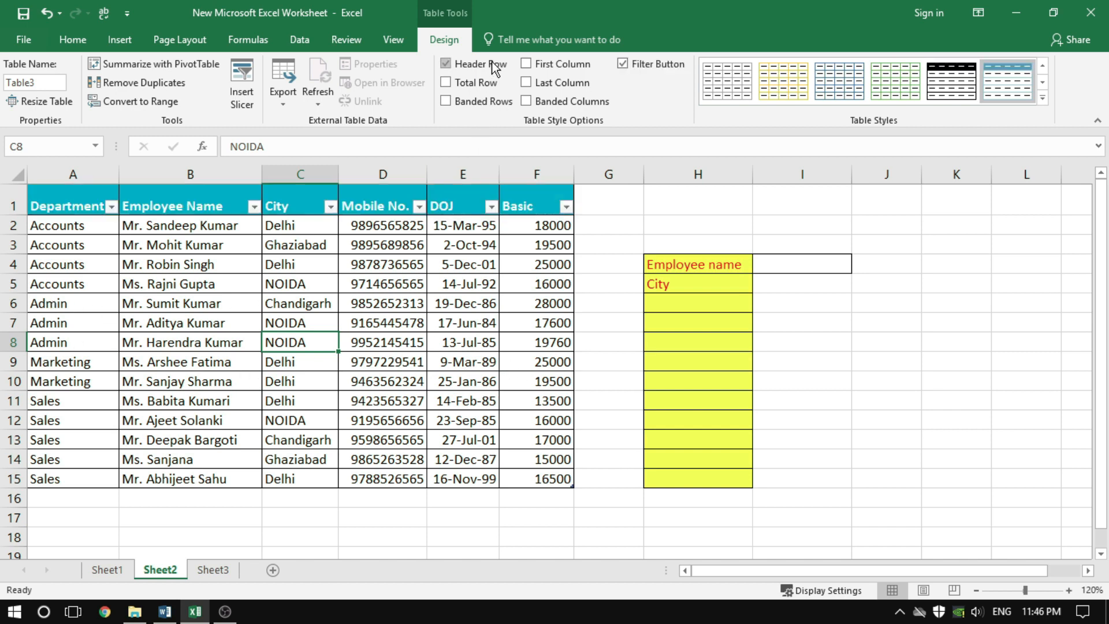
{"action": "left_click", "coordinate": [492, 62]}
{"action": "left_click", "coordinate": [492, 63]}
{"action": "left_click", "coordinate": [493, 63]}
{"action": "left_click", "coordinate": [493, 63]}
{"action": "left_click", "coordinate": [493, 64]}
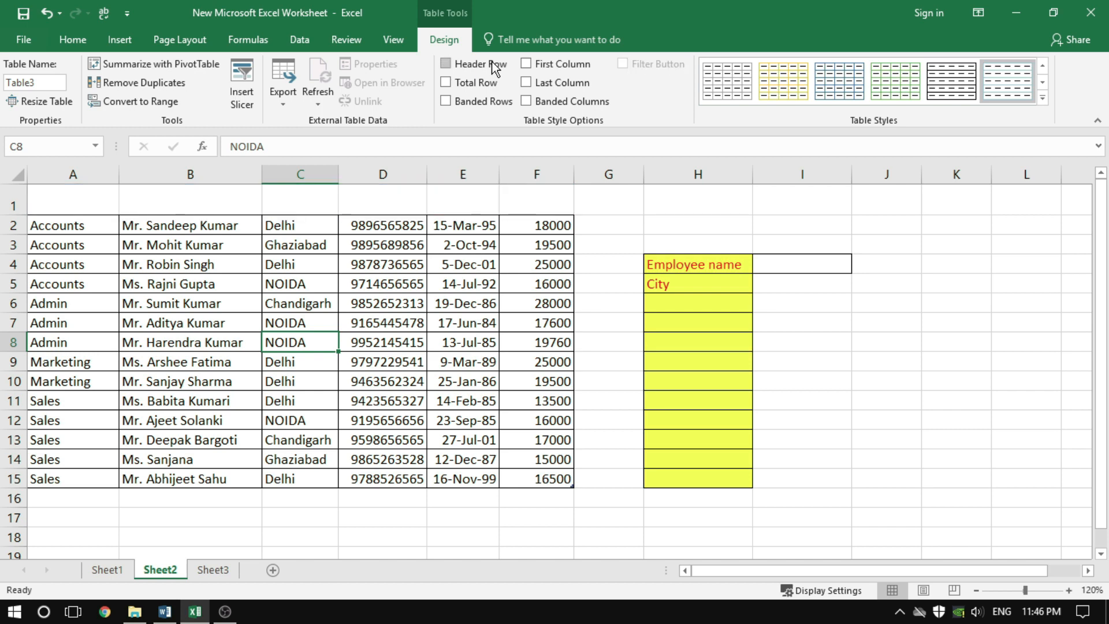
{"action": "left_click", "coordinate": [493, 64]}
{"action": "left_click", "coordinate": [492, 64]}
{"action": "left_click", "coordinate": [467, 65]}
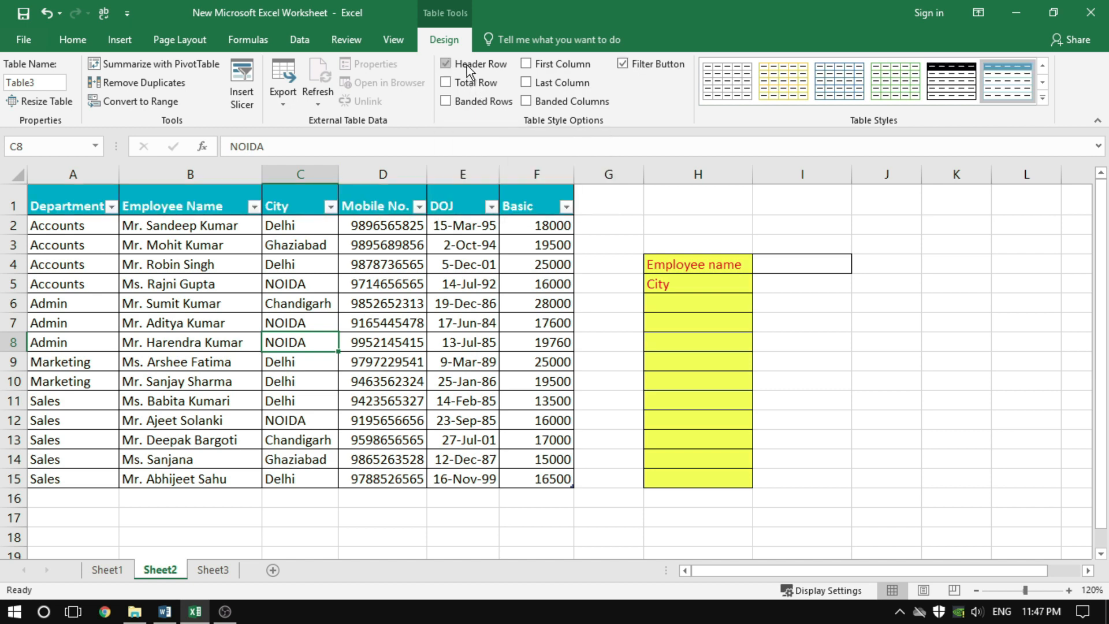
Turn on the First Column and Last Column emphasis for the employee table
{"action": "left_click", "coordinate": [532, 66]}
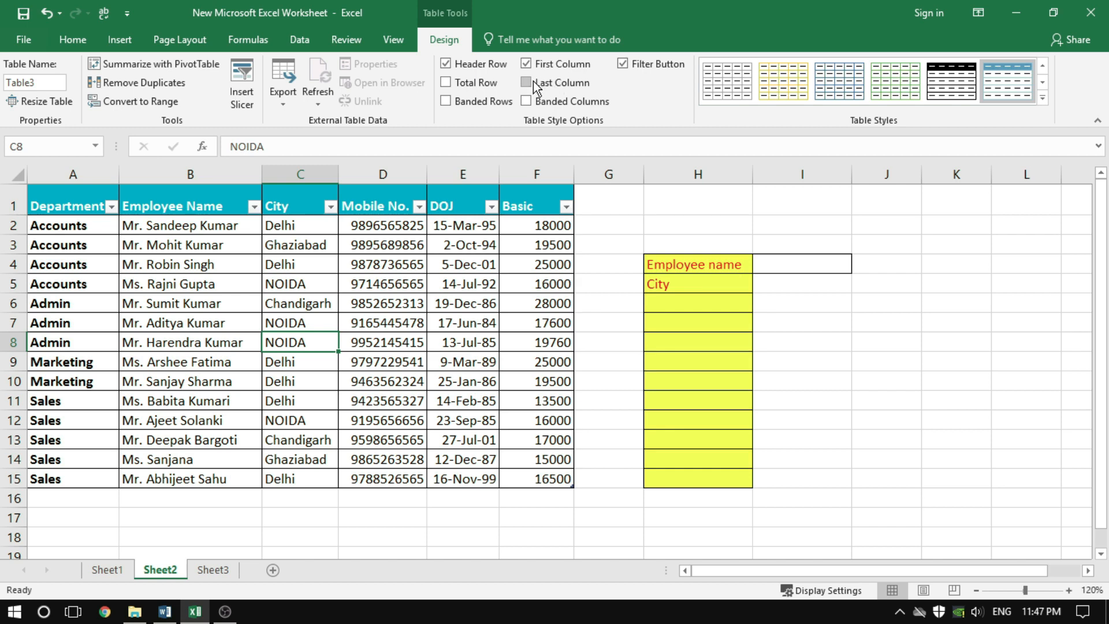
{"action": "left_click", "coordinate": [527, 82]}
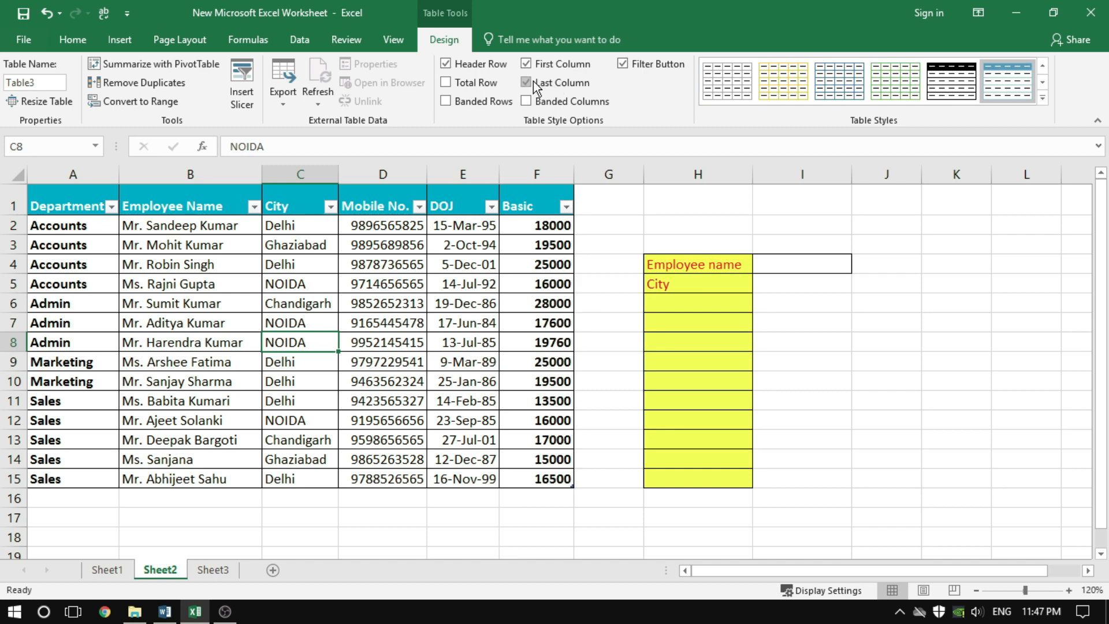
{"action": "left_click", "coordinate": [533, 82]}
{"action": "left_click", "coordinate": [533, 82]}
Toggle the employee table's total row on and off several times, leaving it off
{"action": "left_click", "coordinate": [463, 83]}
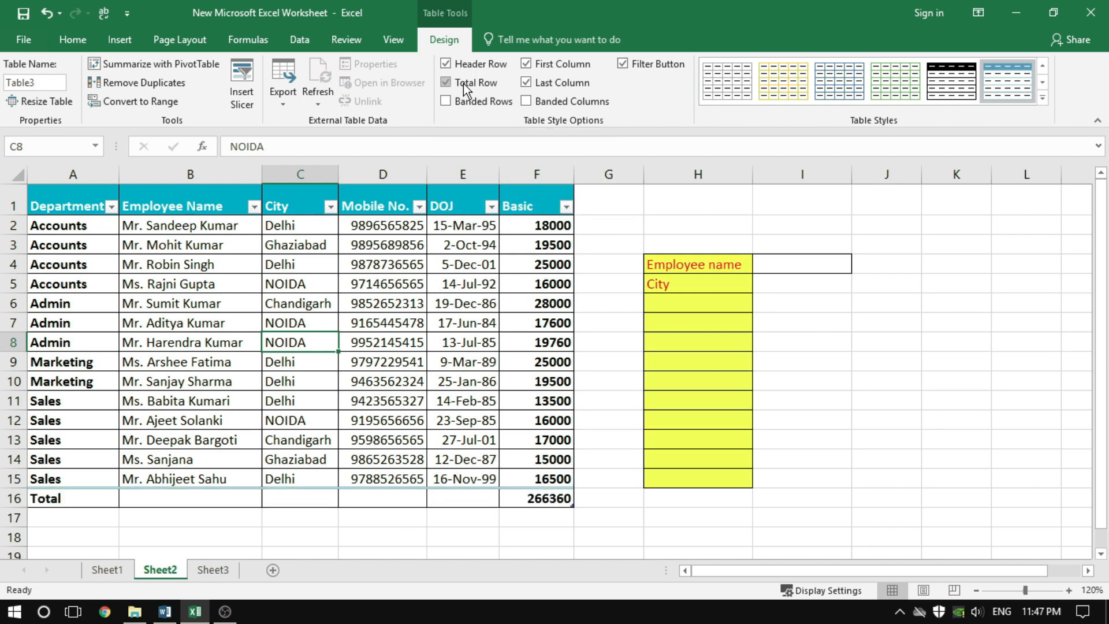
{"action": "left_click", "coordinate": [463, 83]}
{"action": "left_click", "coordinate": [463, 83]}
{"action": "left_click", "coordinate": [463, 83]}
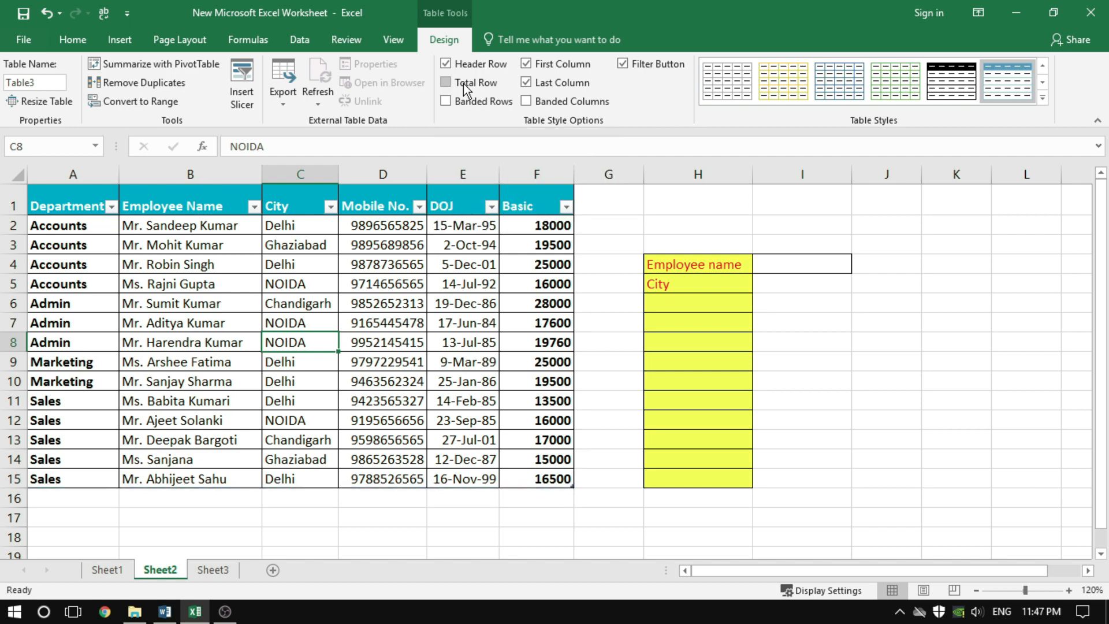
{"action": "left_click", "coordinate": [463, 83]}
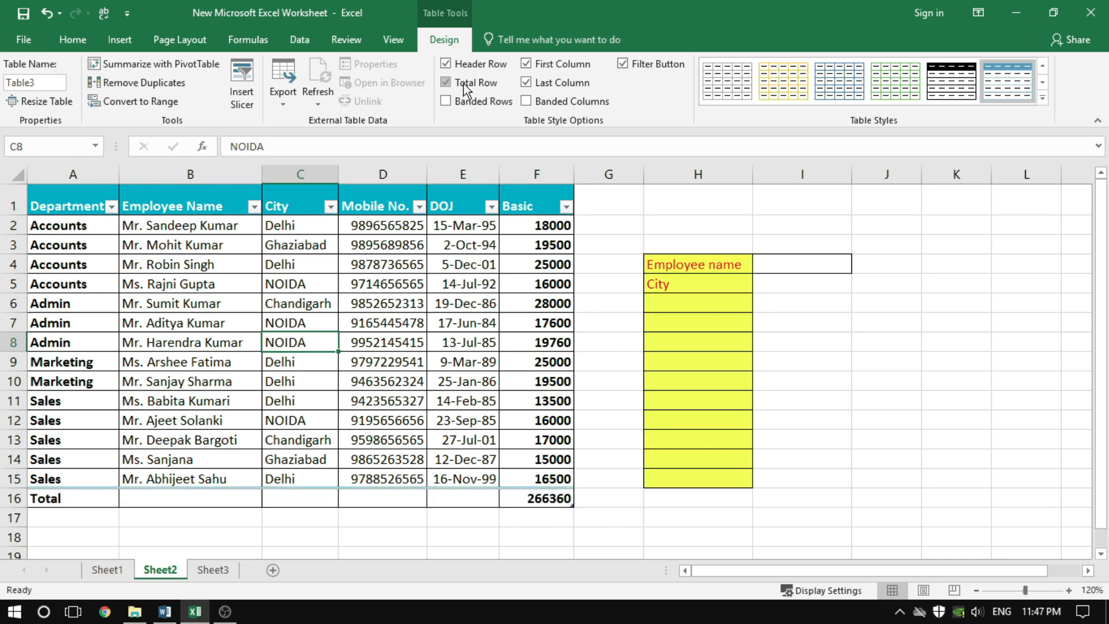
{"action": "left_click", "coordinate": [464, 84]}
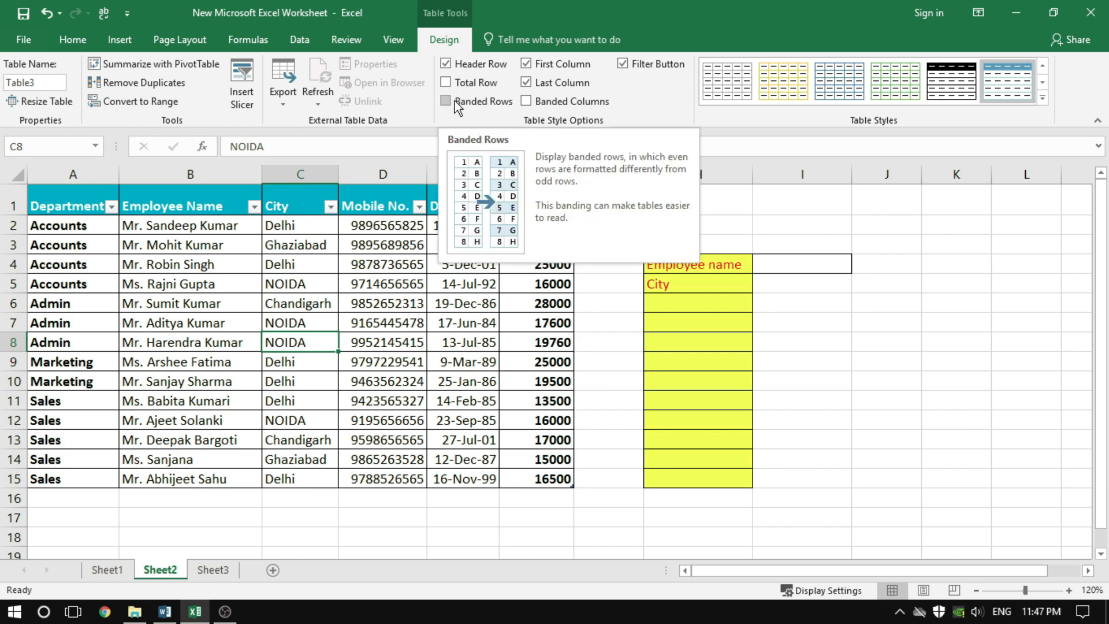
Turn banded rows on and off, then enable banded columns and select A2:A15 and B2:B15 to compare their shading
{"action": "left_click", "coordinate": [456, 100]}
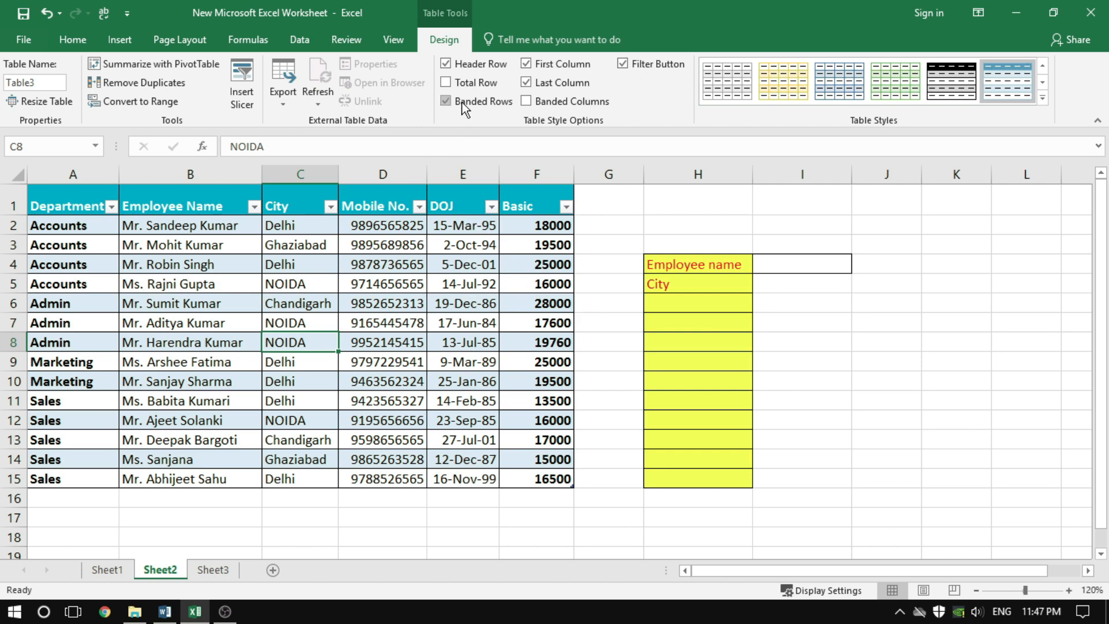
{"action": "left_click", "coordinate": [446, 101]}
{"action": "left_click", "coordinate": [543, 109]}
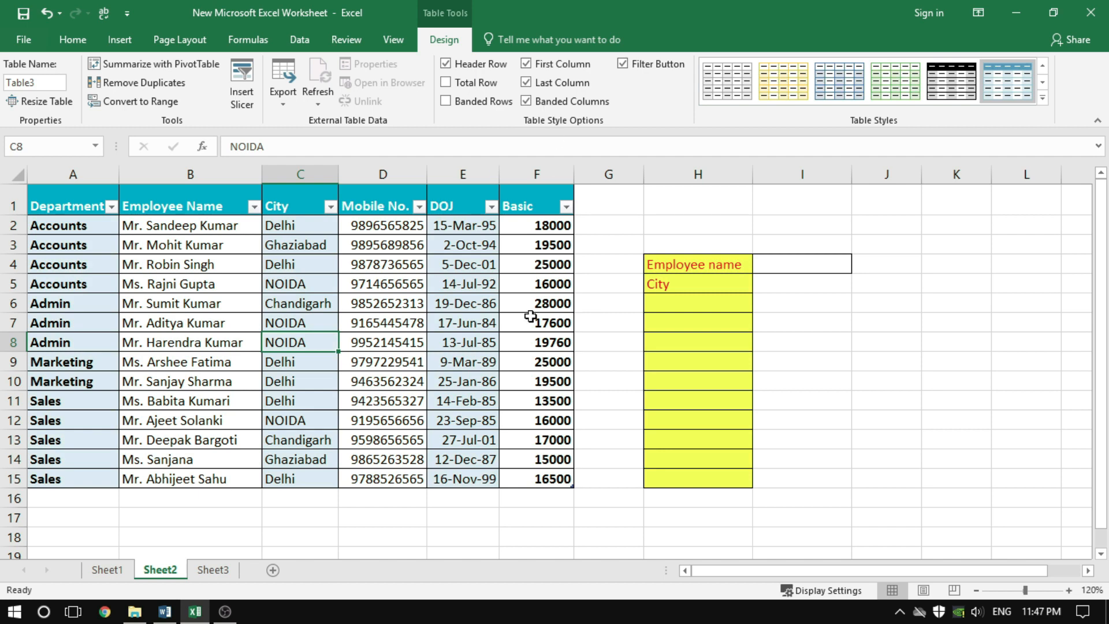
{"action": "left_click_drag", "start_coordinate": [68, 229], "coordinate": [94, 475]}
{"action": "left_click_drag", "start_coordinate": [188, 225], "coordinate": [185, 482]}
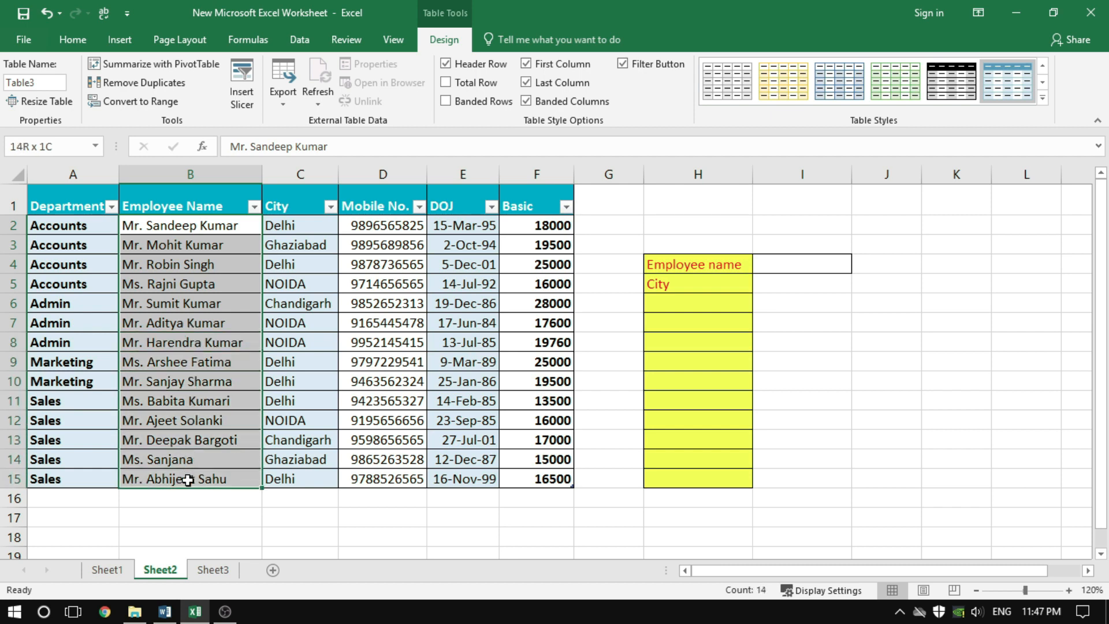
Select C2:C15 and D2:D15 in the employee table to compare their banded-column shading
{"action": "left_click_drag", "start_coordinate": [277, 234], "coordinate": [302, 482]}
{"action": "left_click_drag", "start_coordinate": [381, 226], "coordinate": [385, 473]}
{"action": "left_click", "coordinate": [173, 342]}
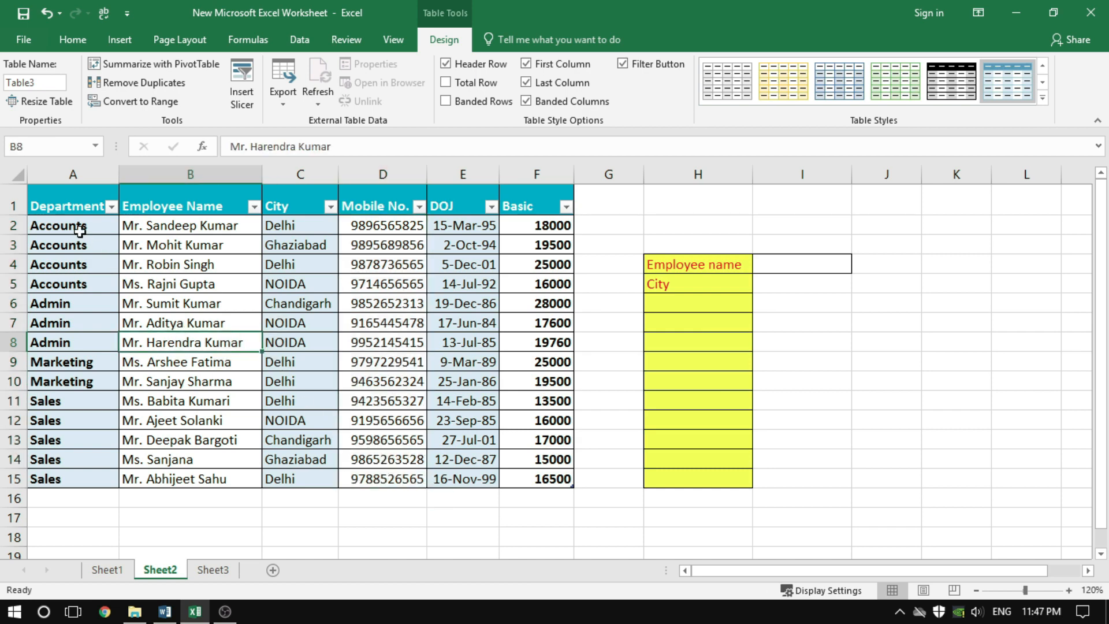
{"action": "left_click", "coordinate": [79, 227]}
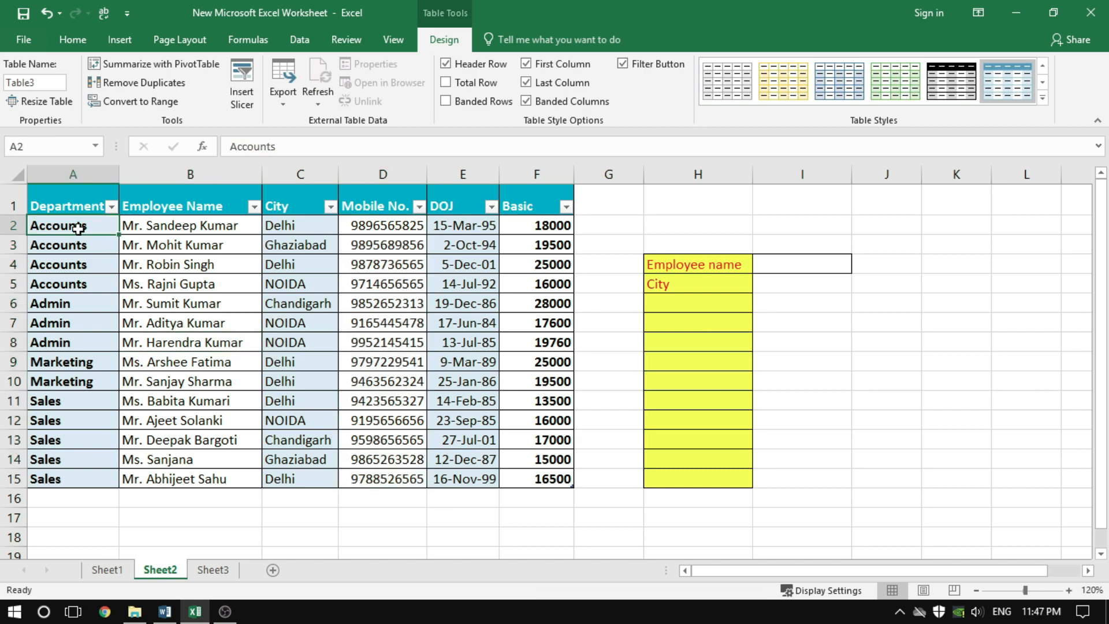
Turn off banded columns and turn on banded rows for the employee table
{"action": "left_click", "coordinate": [576, 105]}
{"action": "left_click", "coordinate": [479, 107]}
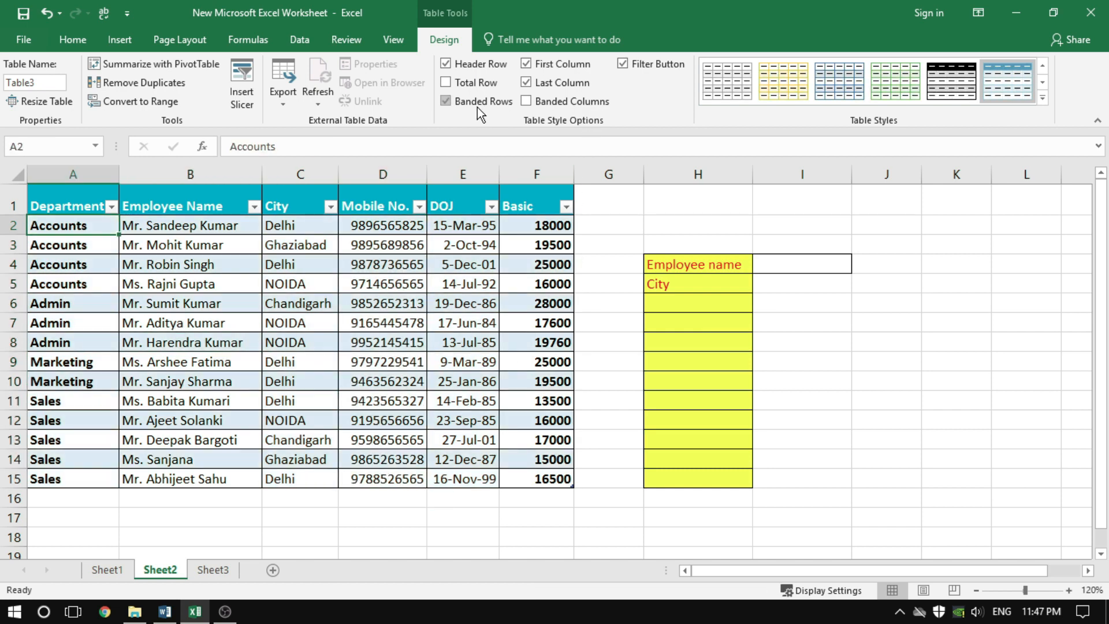
{"action": "left_click", "coordinate": [382, 287]}
{"action": "left_click", "coordinate": [385, 359]}
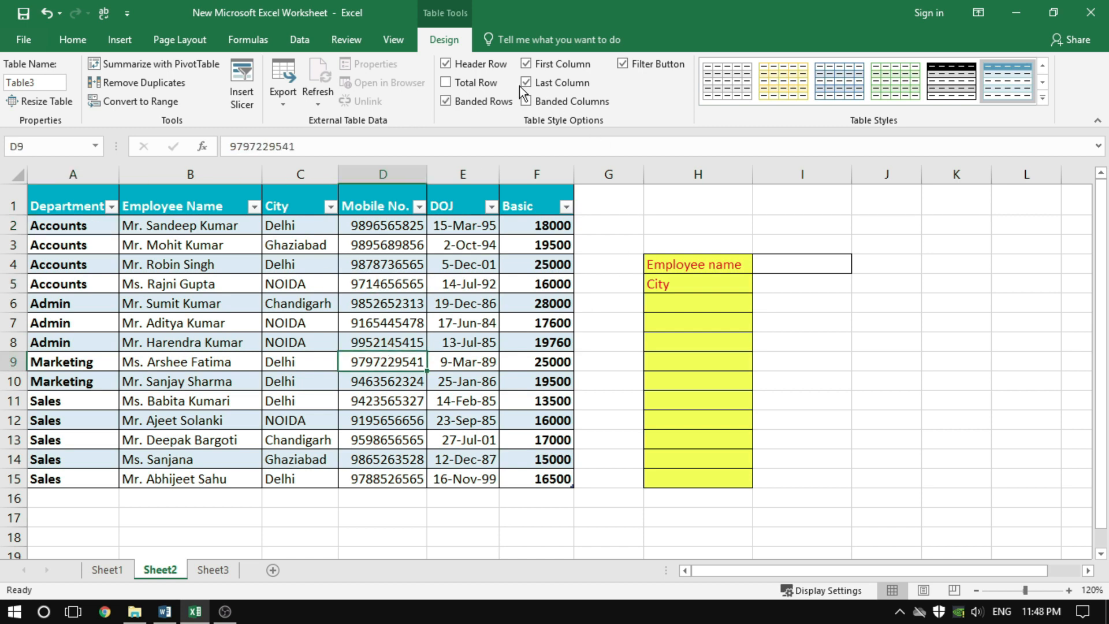
Apply the orange Medium table style with solid orange first and last columns to the employee table
{"action": "left_click", "coordinate": [1042, 98]}
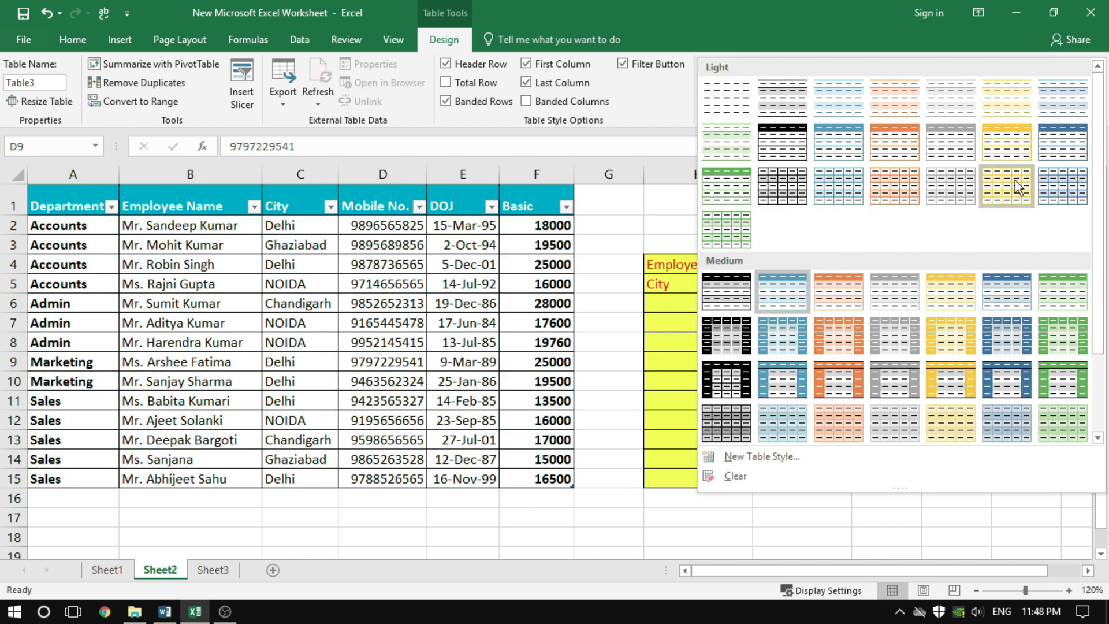
{"action": "left_click", "coordinate": [839, 386]}
{"action": "left_click", "coordinate": [404, 293]}
{"action": "left_click", "coordinate": [398, 354]}
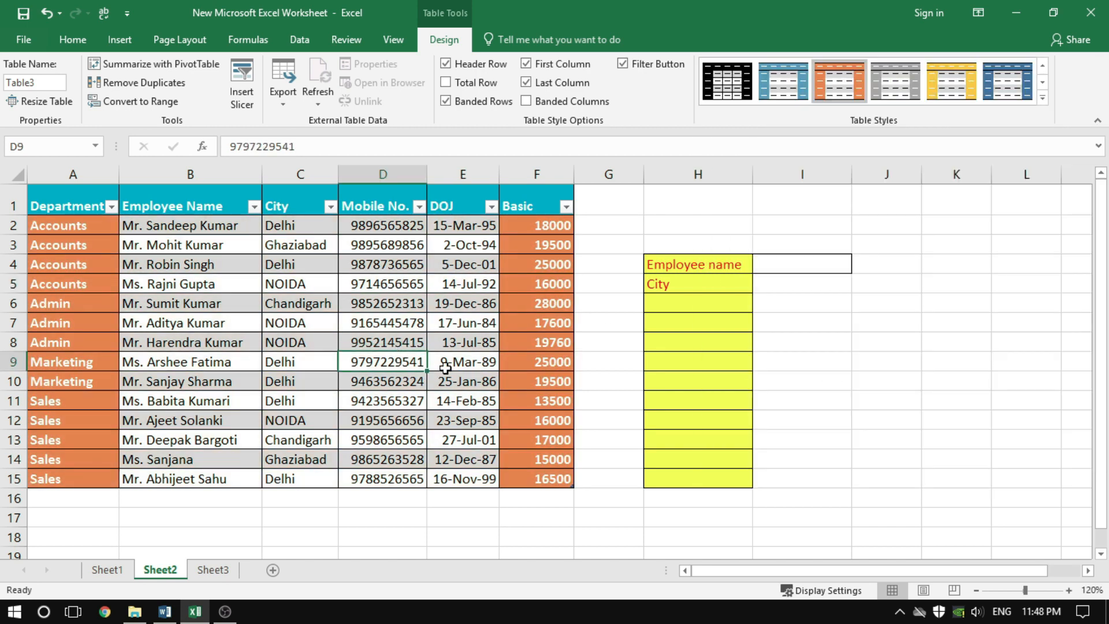
{"action": "left_click", "coordinate": [332, 343]}
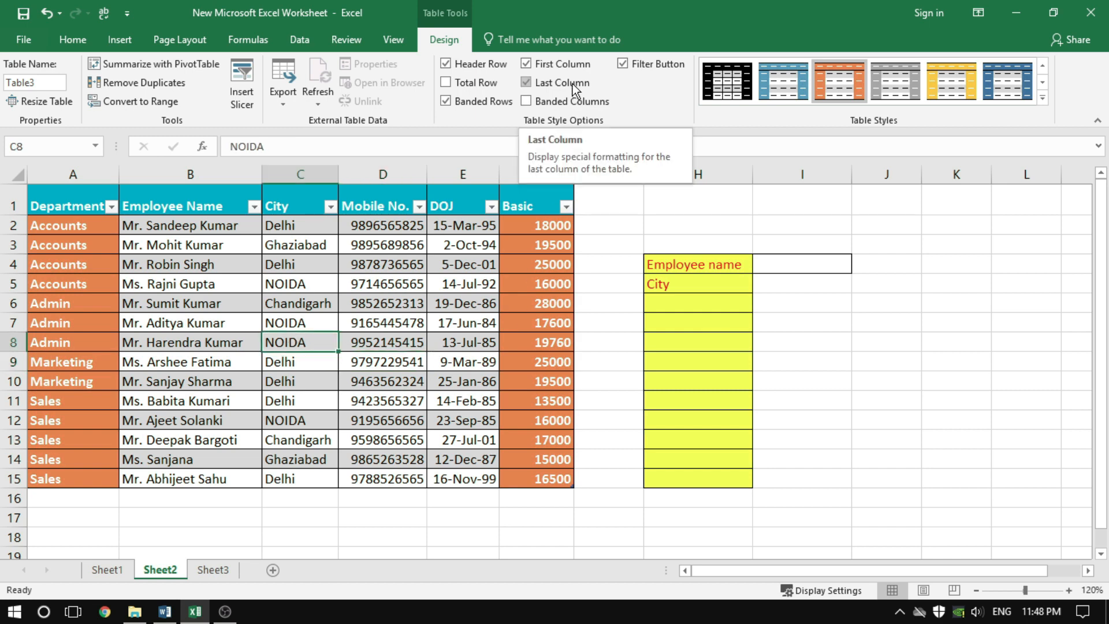
Turn off the Last Column emphasis and toggle the First Column emphasis several times, leaving it off
{"action": "left_click", "coordinate": [526, 83]}
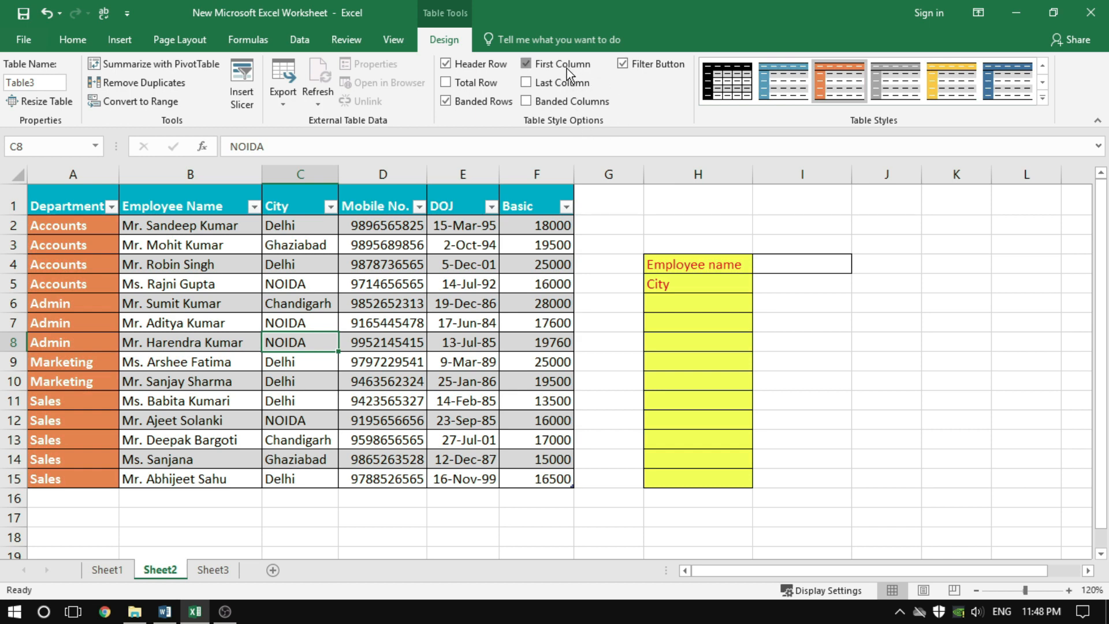
{"action": "left_click", "coordinate": [567, 68]}
{"action": "left_click", "coordinate": [566, 68]}
{"action": "left_click", "coordinate": [566, 68]}
{"action": "left_click", "coordinate": [567, 68]}
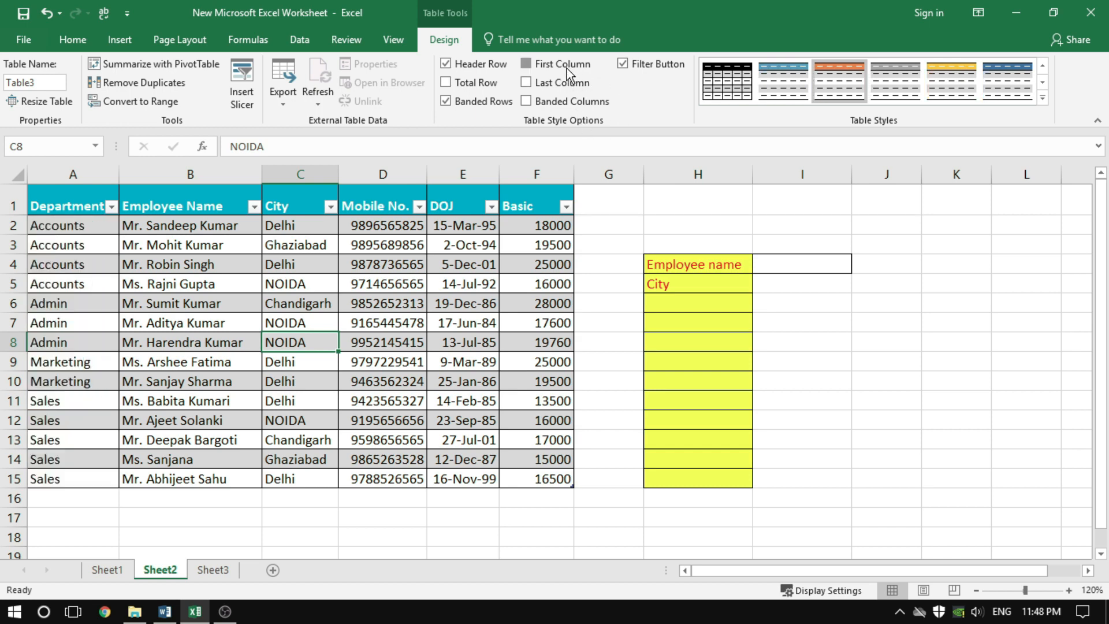
{"action": "left_click", "coordinate": [567, 68]}
{"action": "left_click", "coordinate": [428, 346]}
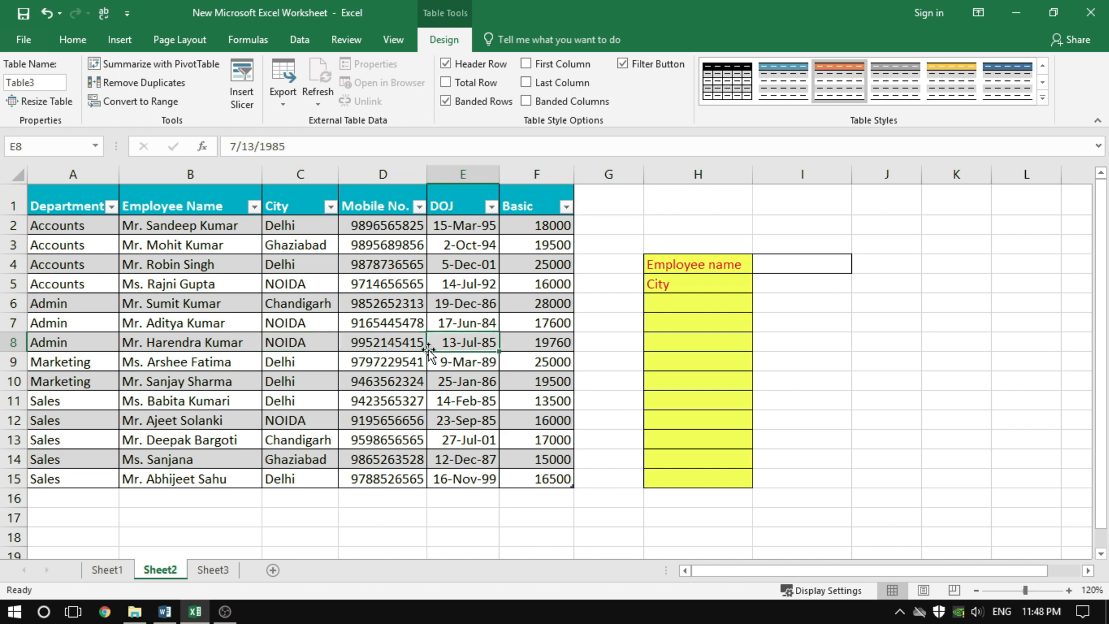
{"action": "left_click", "coordinate": [78, 42]}
{"action": "left_click", "coordinate": [716, 100]}
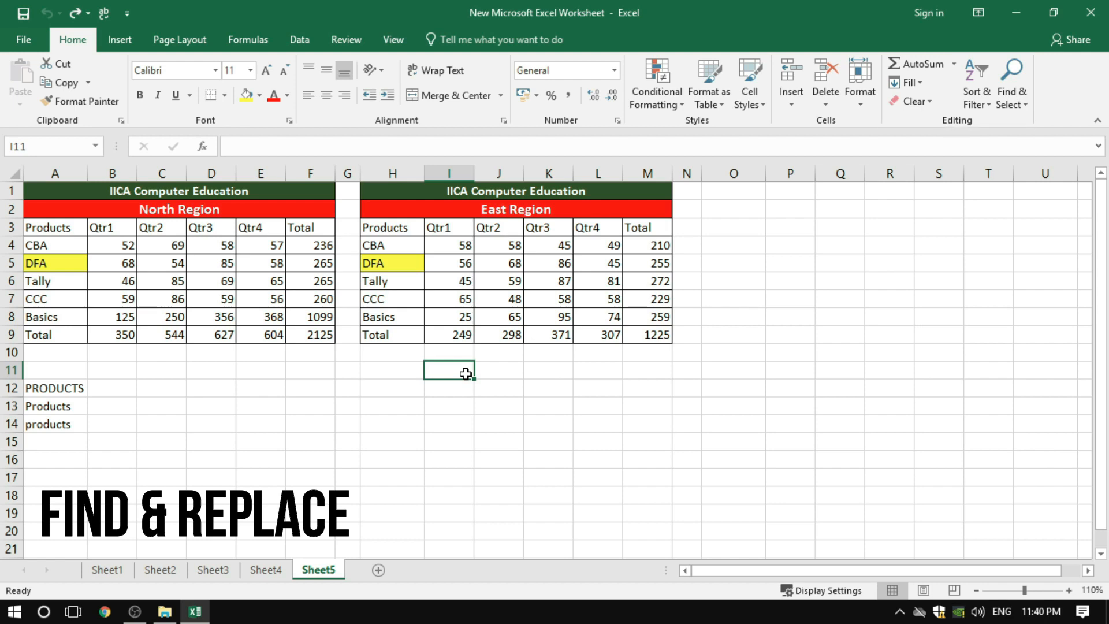
Review the Find & Select commands on Sheet5, and briefly open and close the Find dialog
{"action": "key", "text": "ctrl+f"}
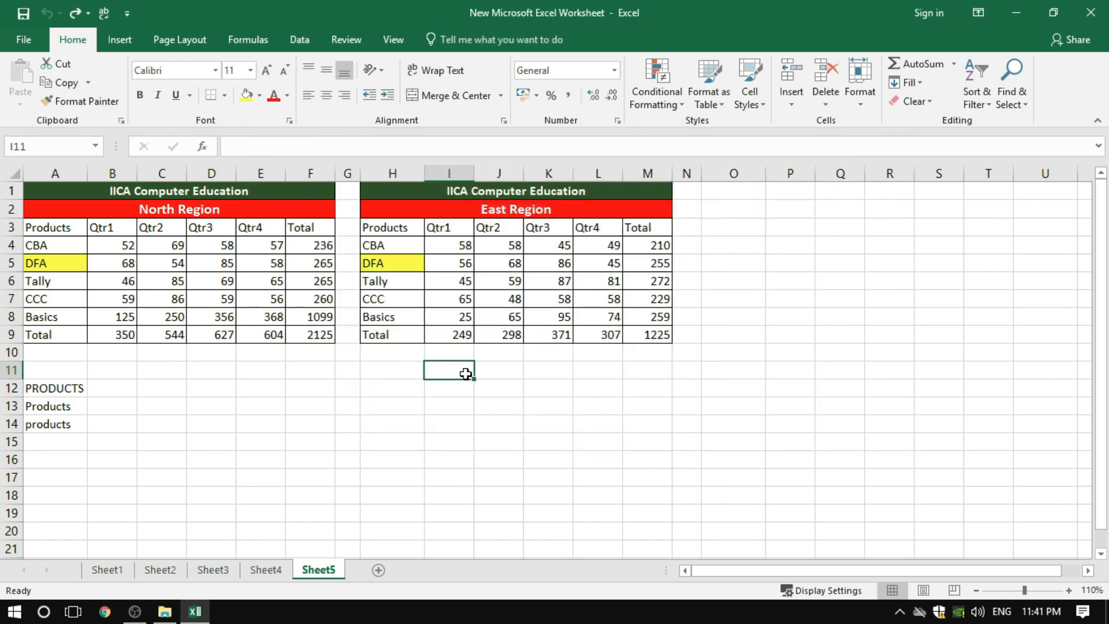
{"action": "left_click", "coordinate": [1008, 107]}
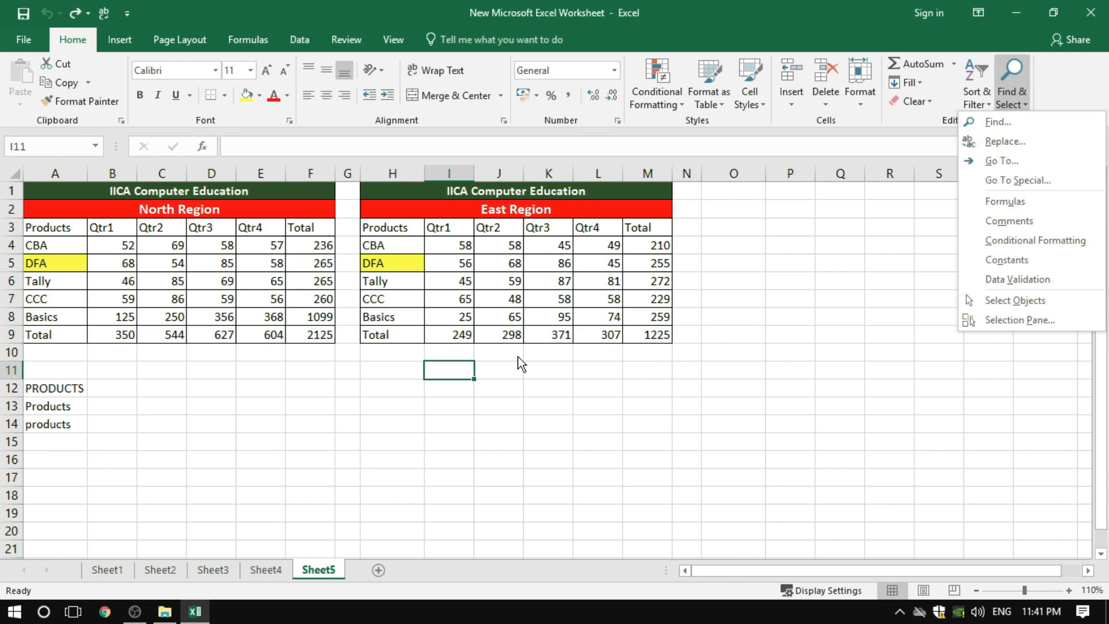
{"action": "left_click", "coordinate": [483, 394]}
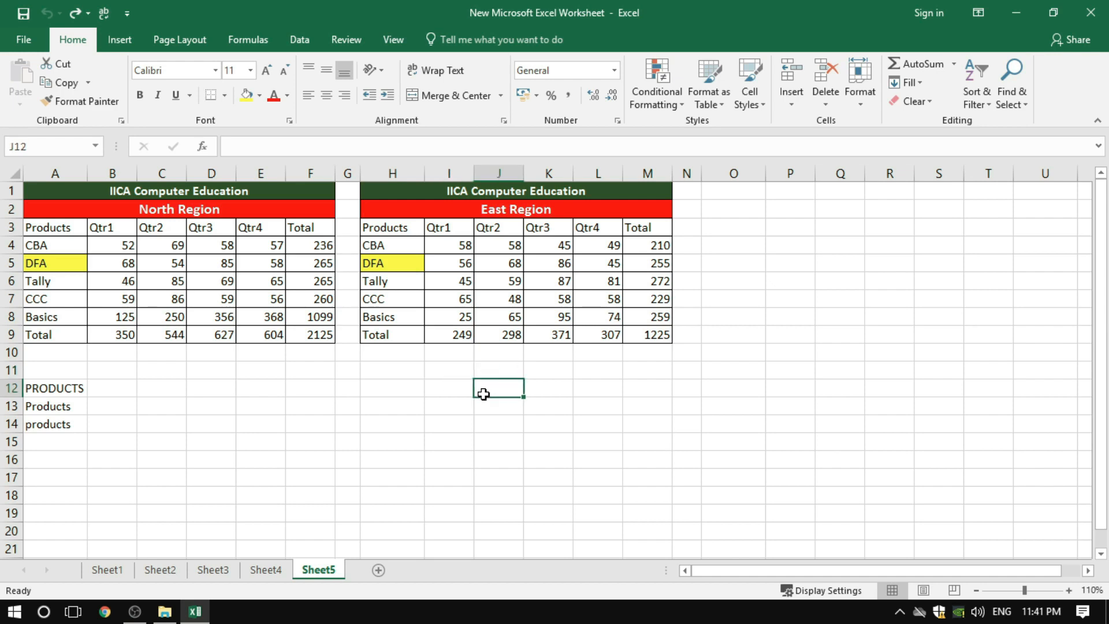
{"action": "key", "text": "ctrl+f"}
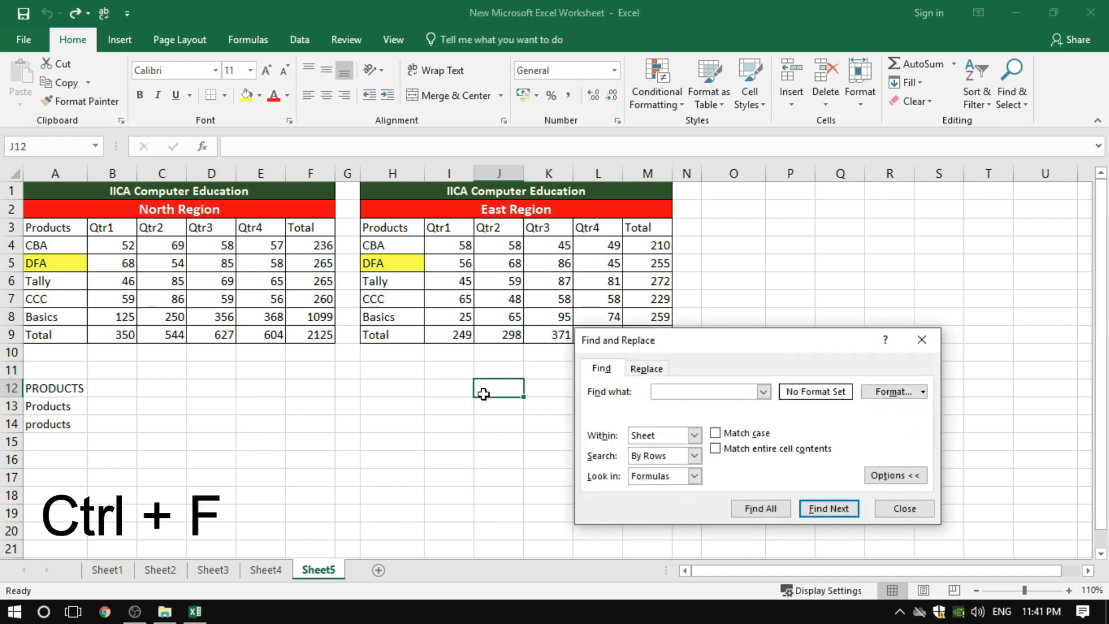
{"action": "key", "text": "Escape"}
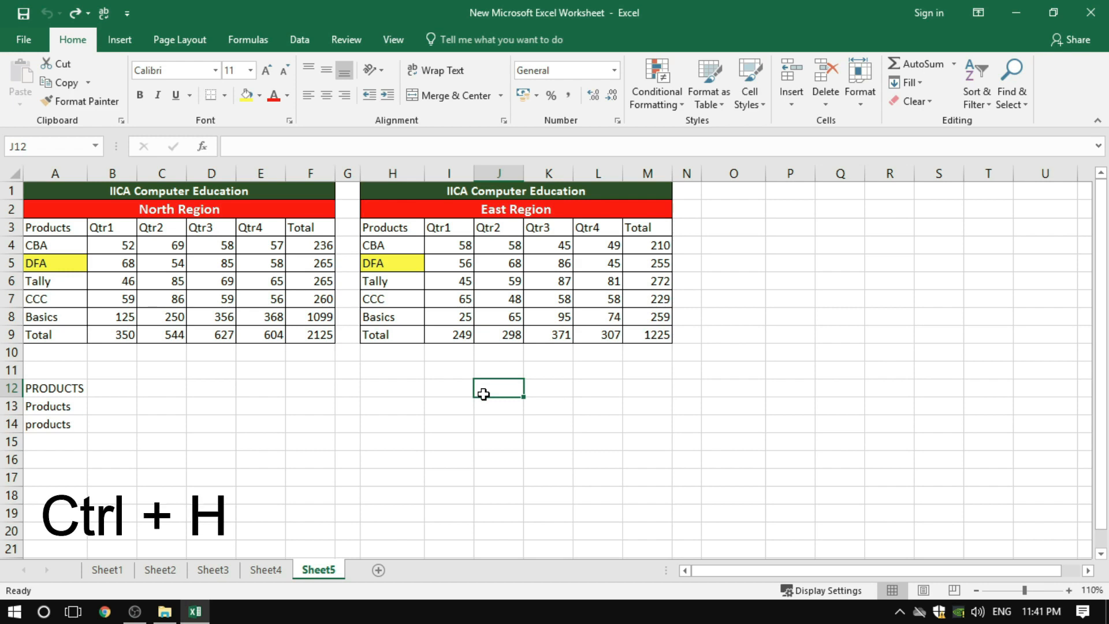
Open the Replace dialog, place it higher over the sheet, and alternate between its Replace and Find pages, ending on Find
{"action": "key", "text": "ctrl+h"}
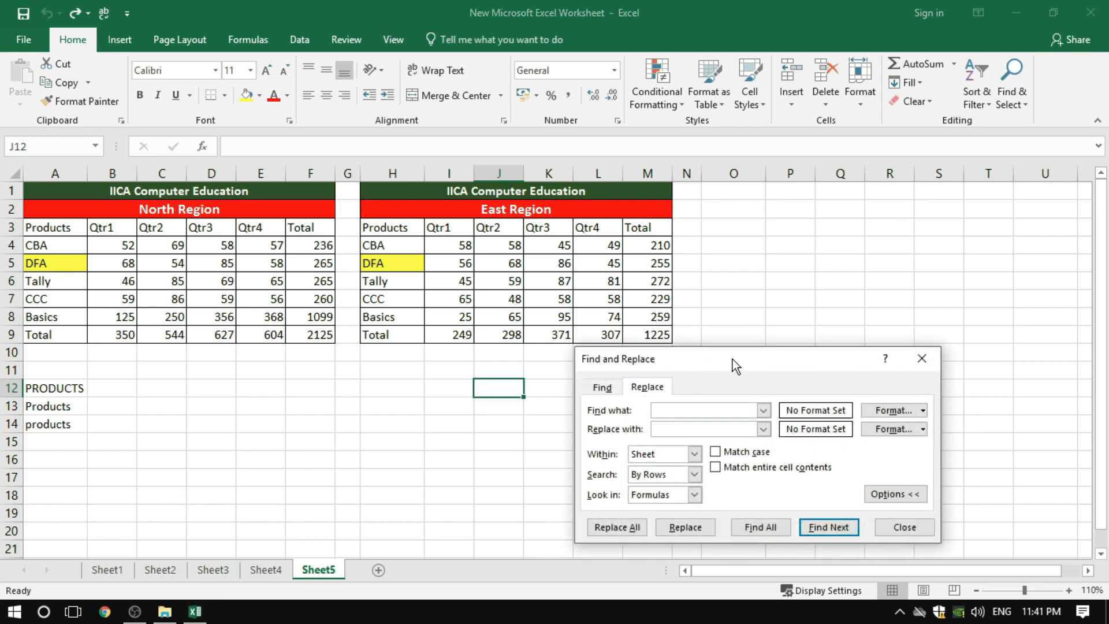
{"action": "left_click_drag", "start_coordinate": [733, 358], "coordinate": [688, 249]}
{"action": "left_click", "coordinate": [558, 277]}
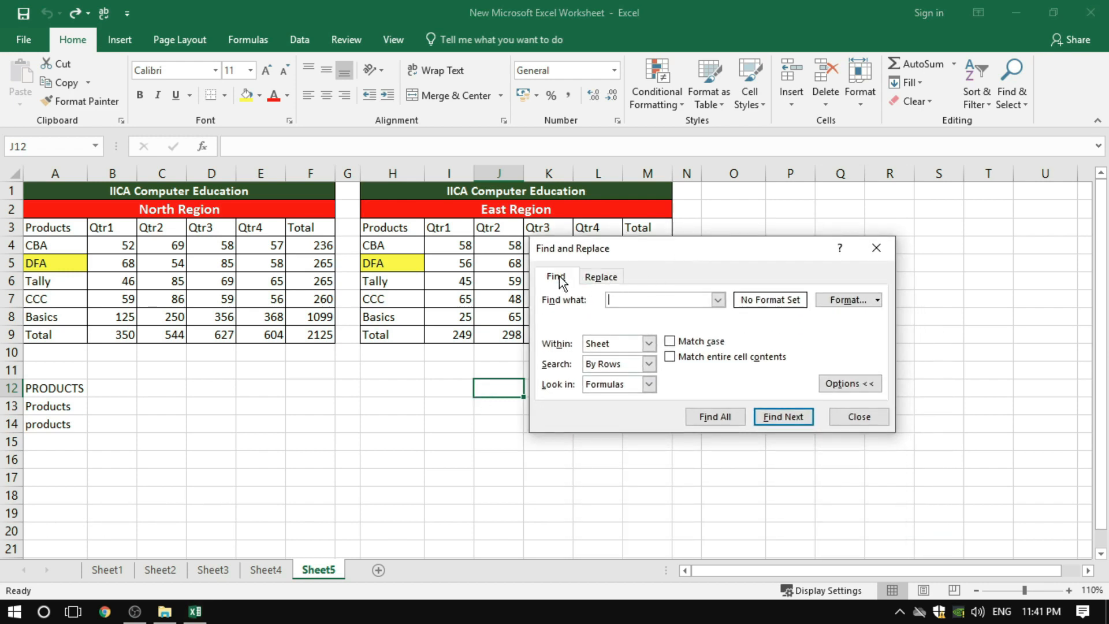
{"action": "left_click", "coordinate": [599, 279]}
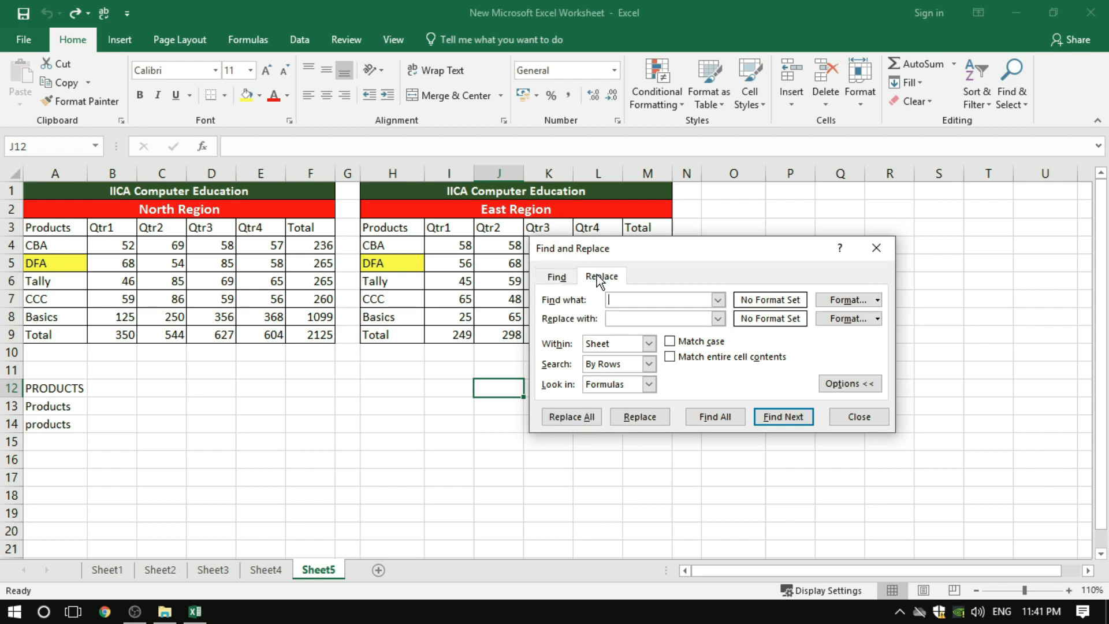
{"action": "left_click", "coordinate": [559, 279]}
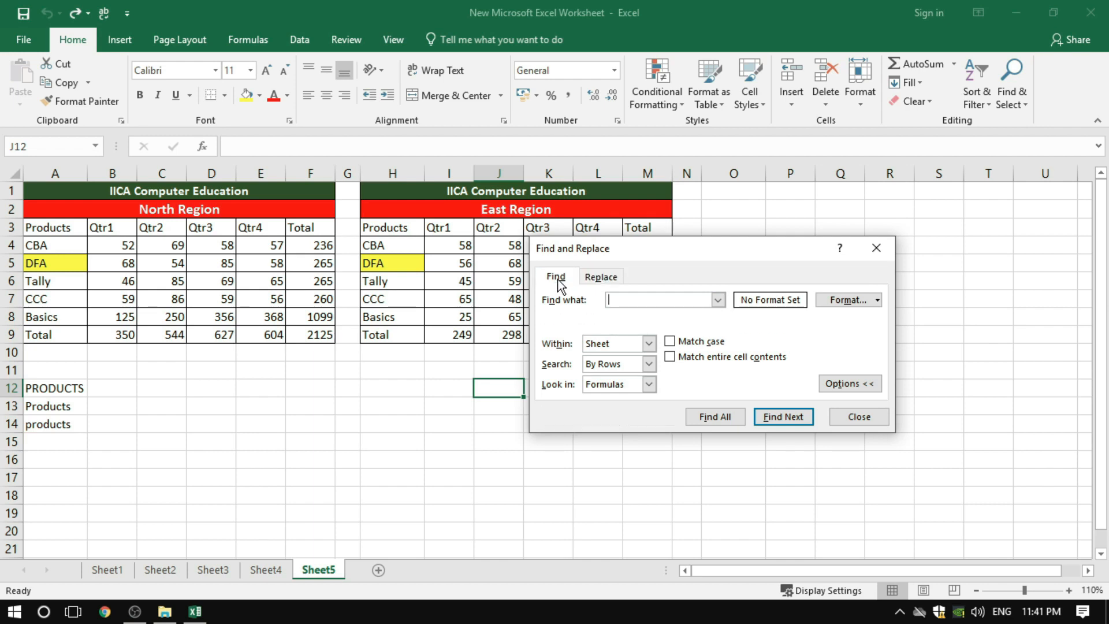
{"action": "left_click", "coordinate": [600, 280]}
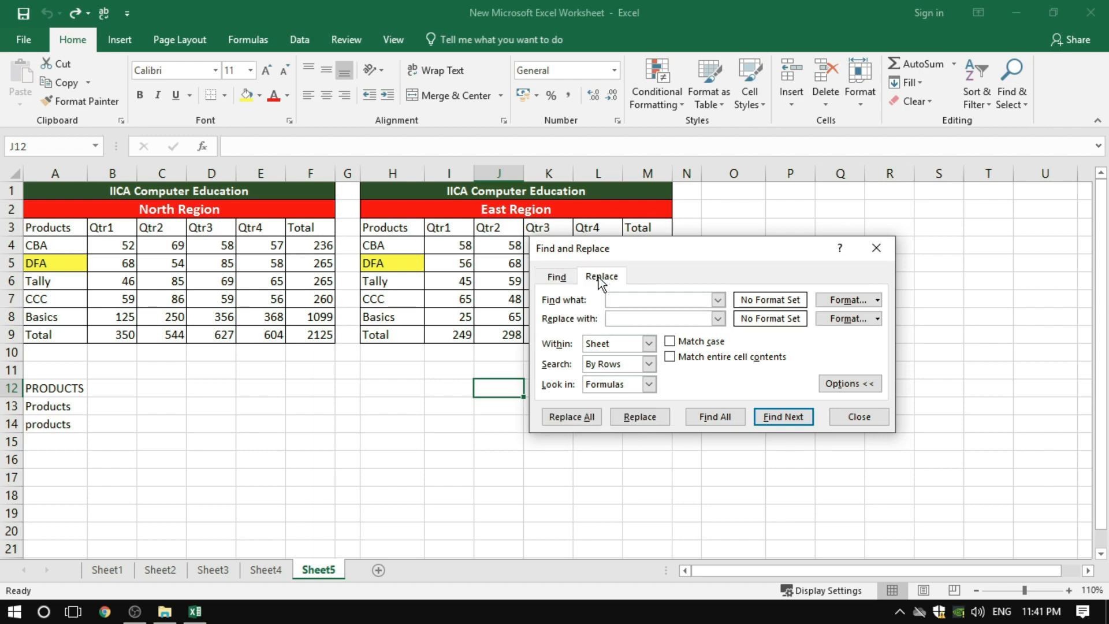
{"action": "left_click", "coordinate": [559, 279]}
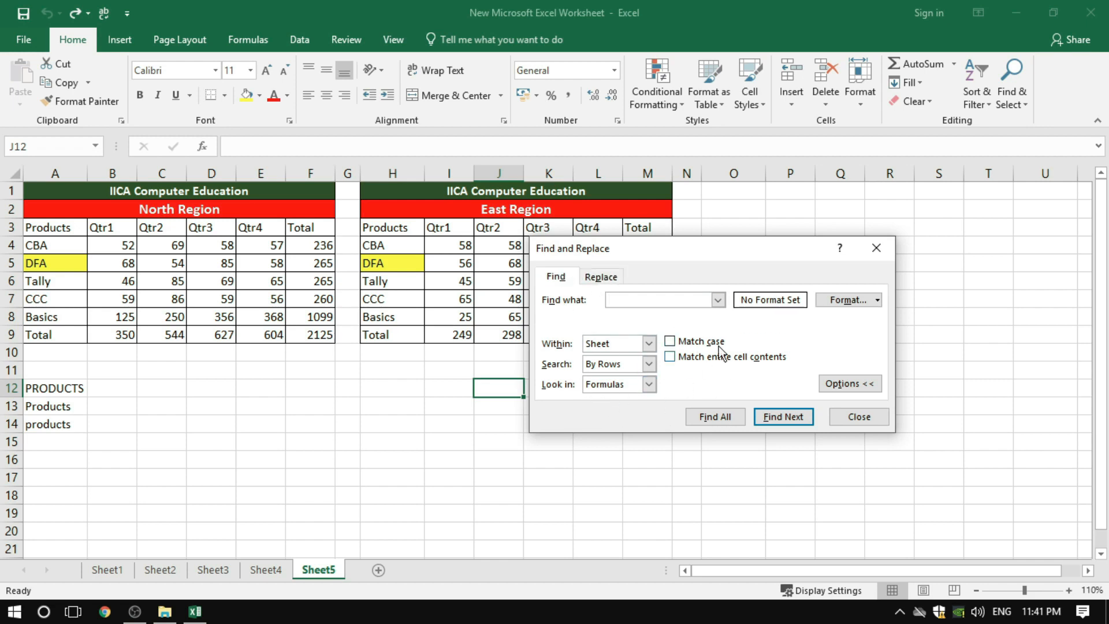
Collapse and re-expand the extra search options, and compare the input fields of the Find and Replace pages
{"action": "left_click", "coordinate": [848, 385]}
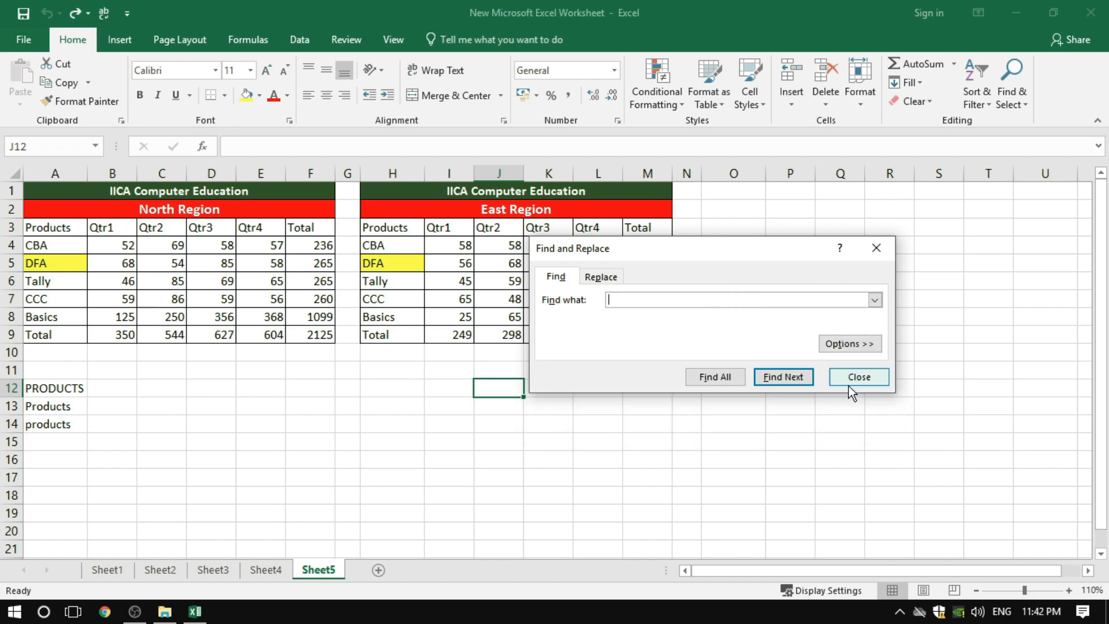
{"action": "left_click", "coordinate": [849, 345]}
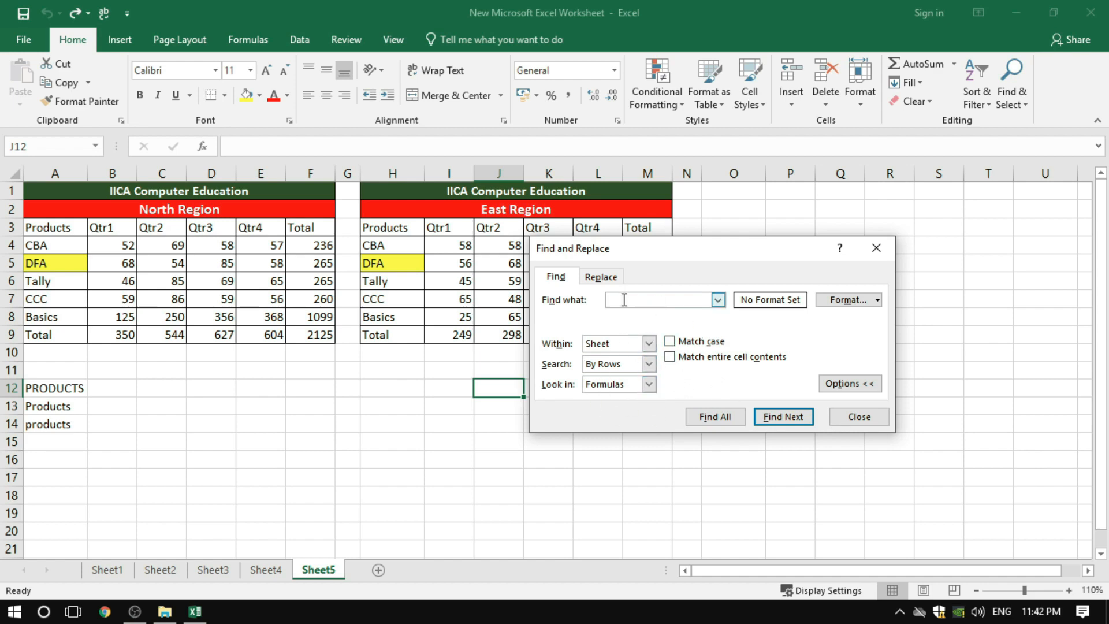
{"action": "left_click_drag", "start_coordinate": [667, 246], "coordinate": [619, 301]}
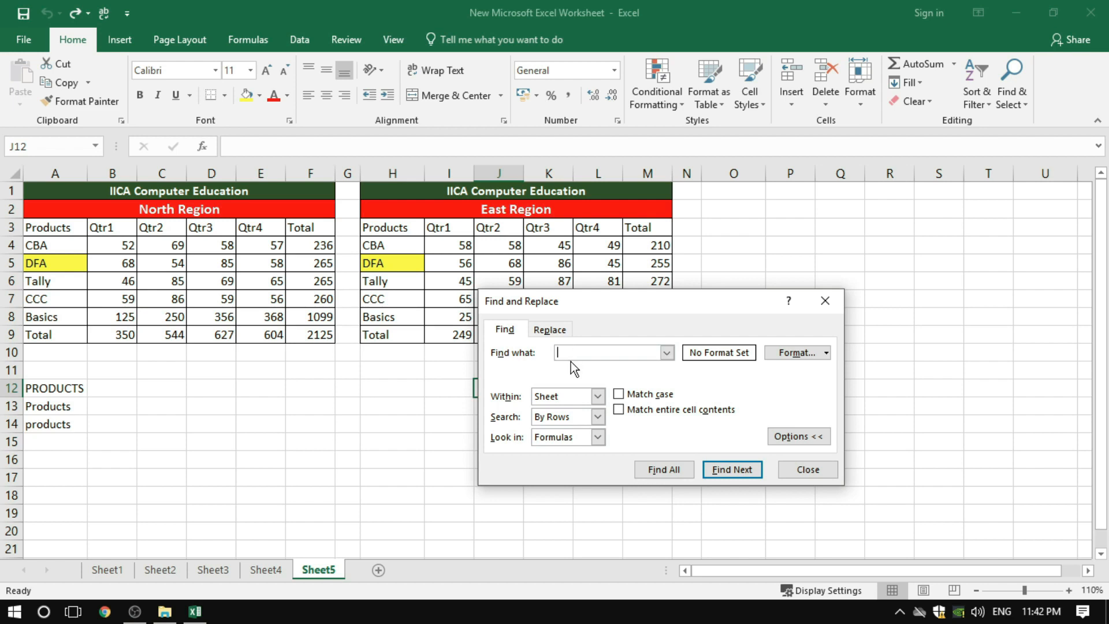
{"action": "left_click", "coordinate": [548, 330]}
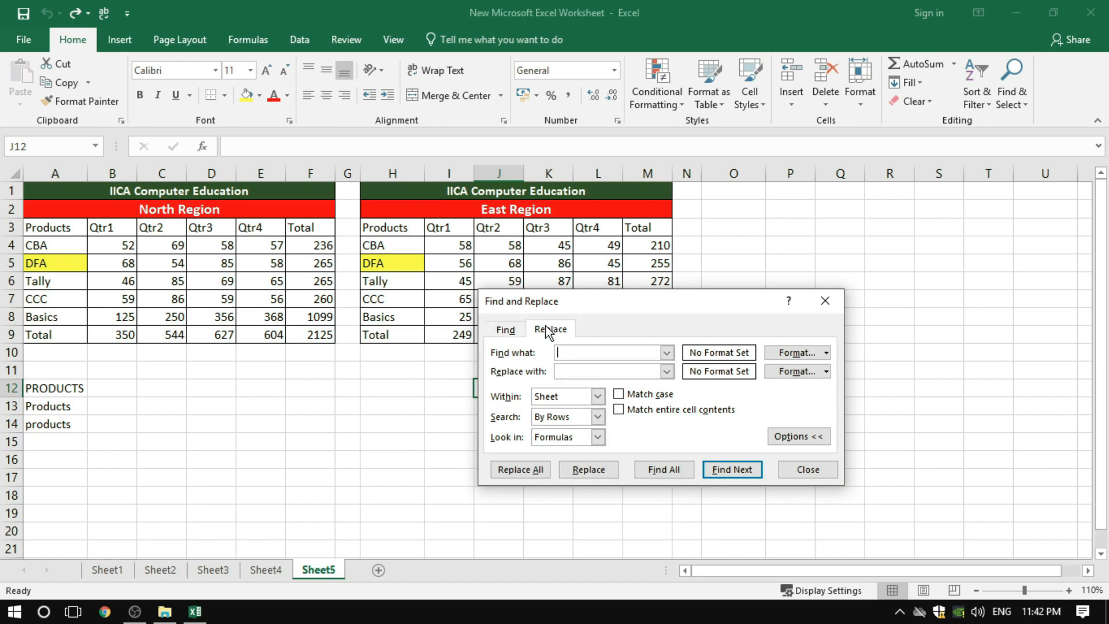
{"action": "left_click", "coordinate": [568, 370]}
{"action": "left_click", "coordinate": [506, 329]}
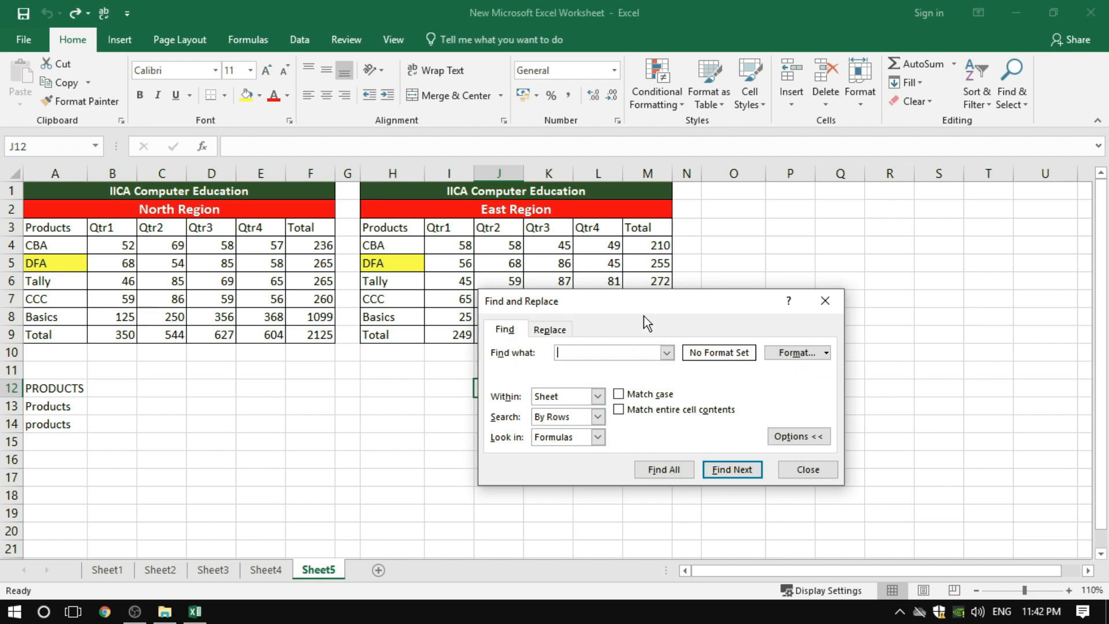
{"action": "left_click_drag", "start_coordinate": [651, 297], "coordinate": [735, 232]}
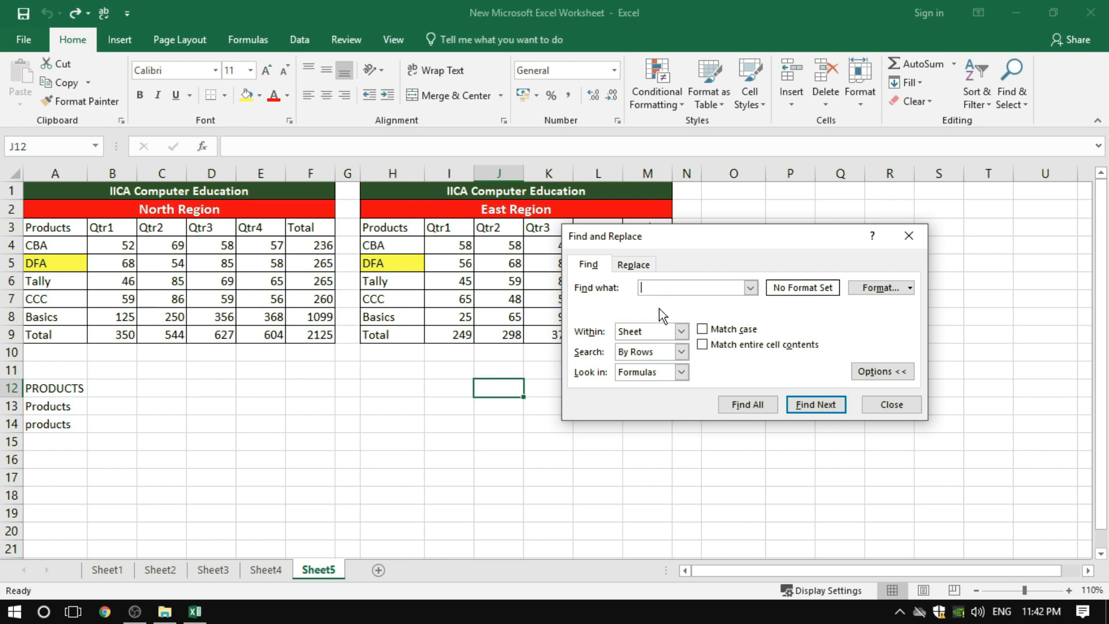
Set the search scope to Workbook, and restore it to Sheet
{"action": "left_click", "coordinate": [682, 332]}
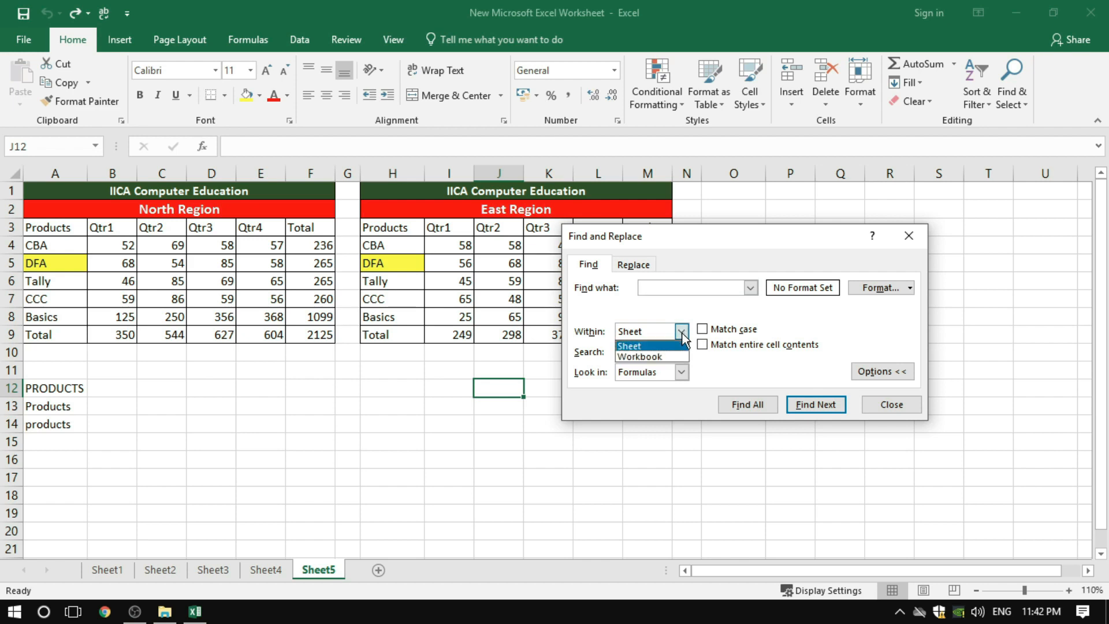
{"action": "left_click", "coordinate": [640, 359]}
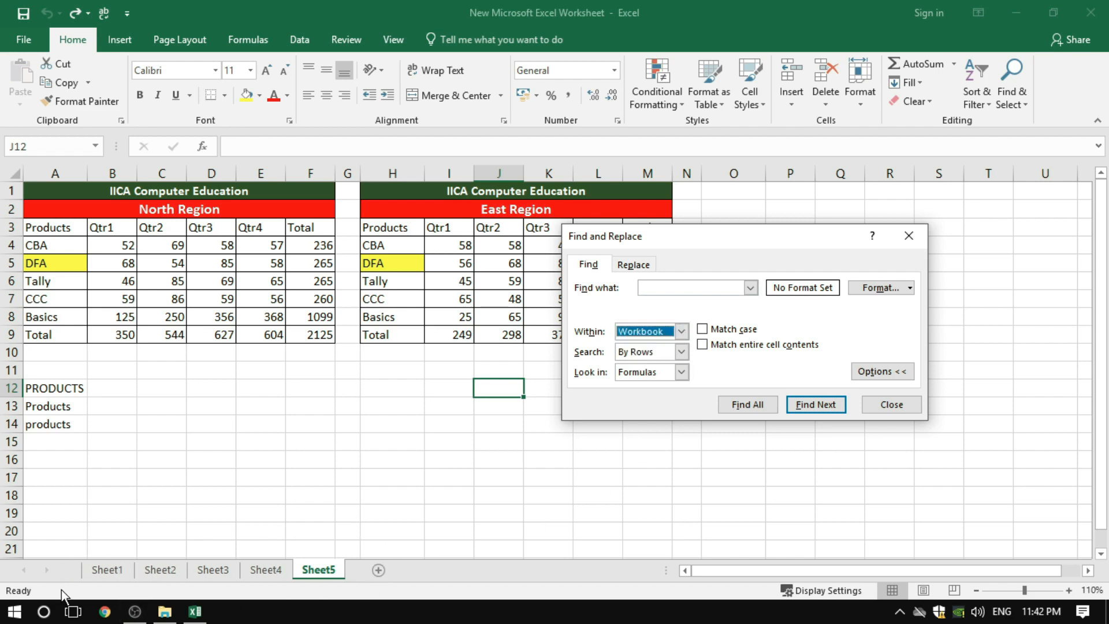
{"action": "left_click", "coordinate": [659, 288]}
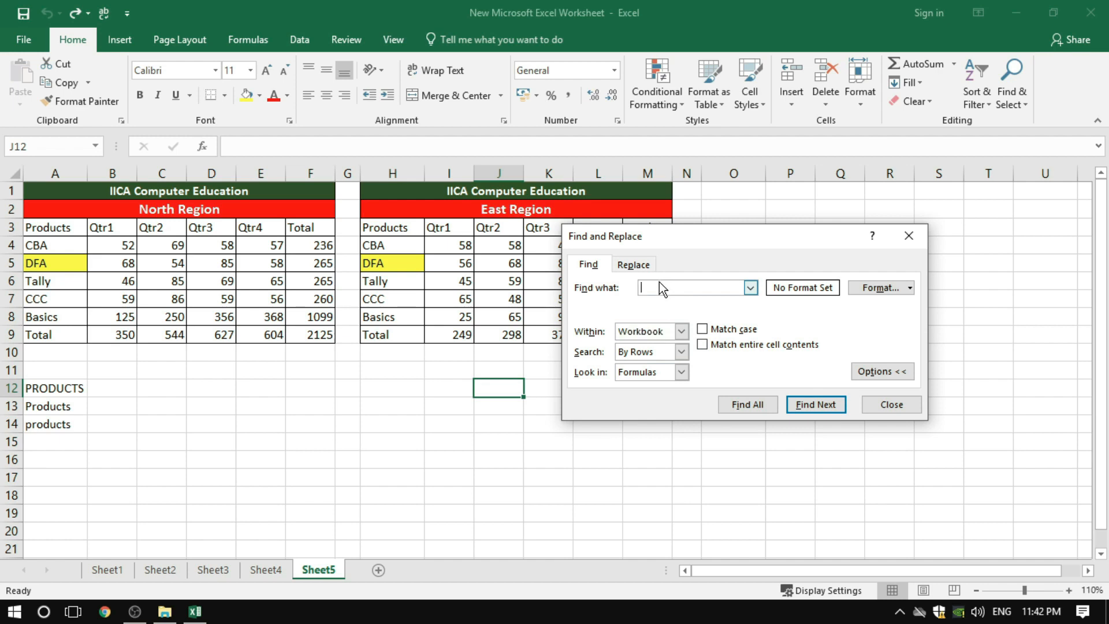
{"action": "left_click", "coordinate": [682, 330]}
{"action": "left_click", "coordinate": [653, 347]}
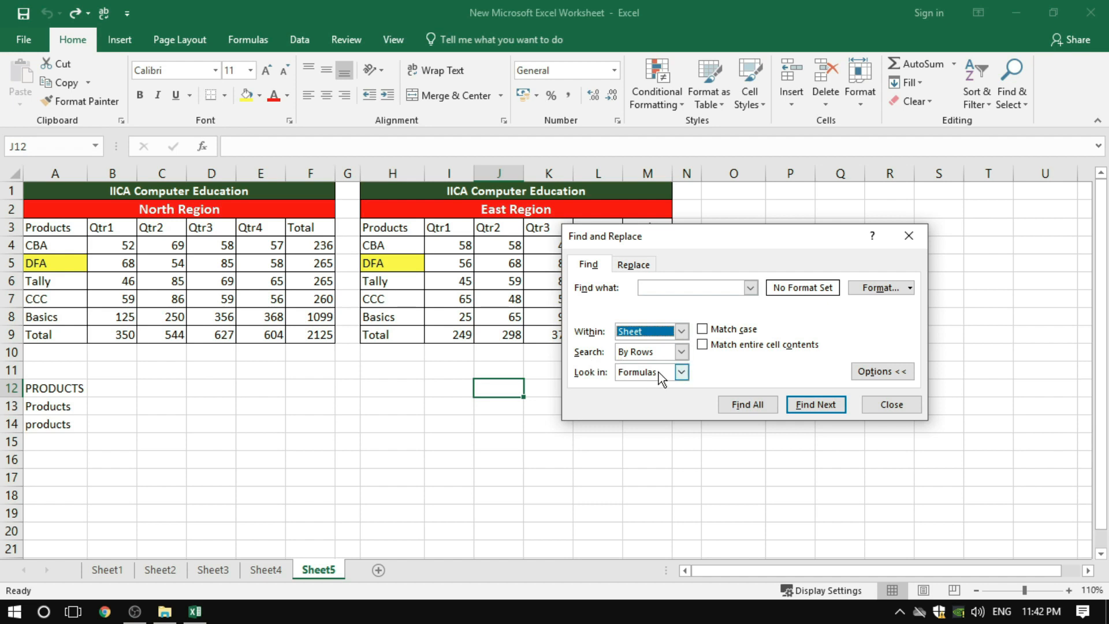
Set the search order to By Columns, and review the look-in choices, keeping Formulas selected
{"action": "left_click", "coordinate": [682, 351]}
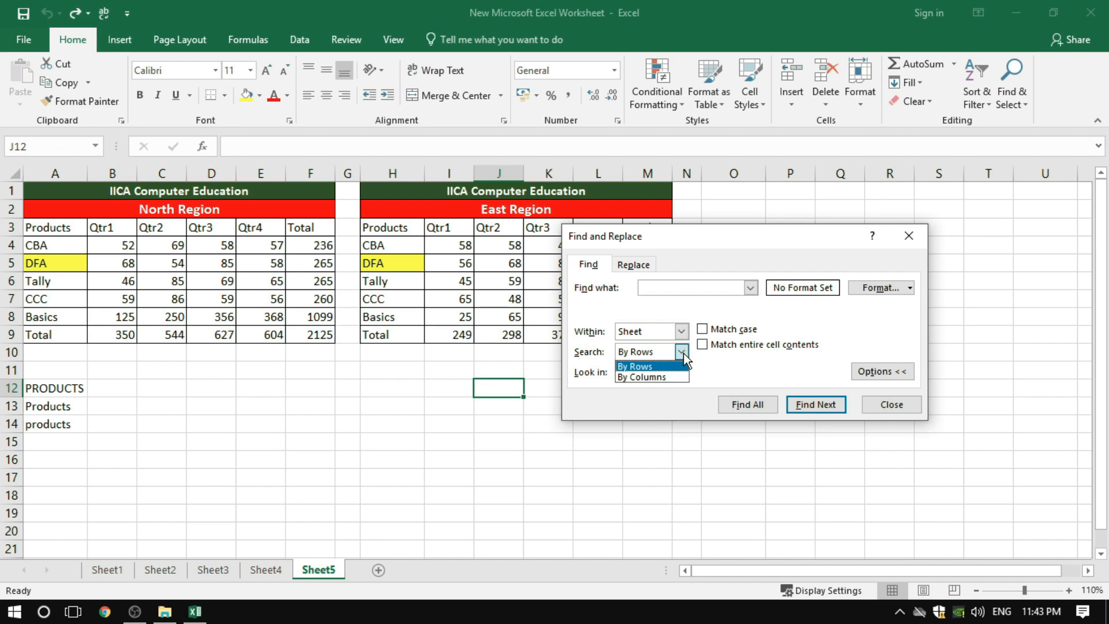
{"action": "left_click", "coordinate": [658, 365]}
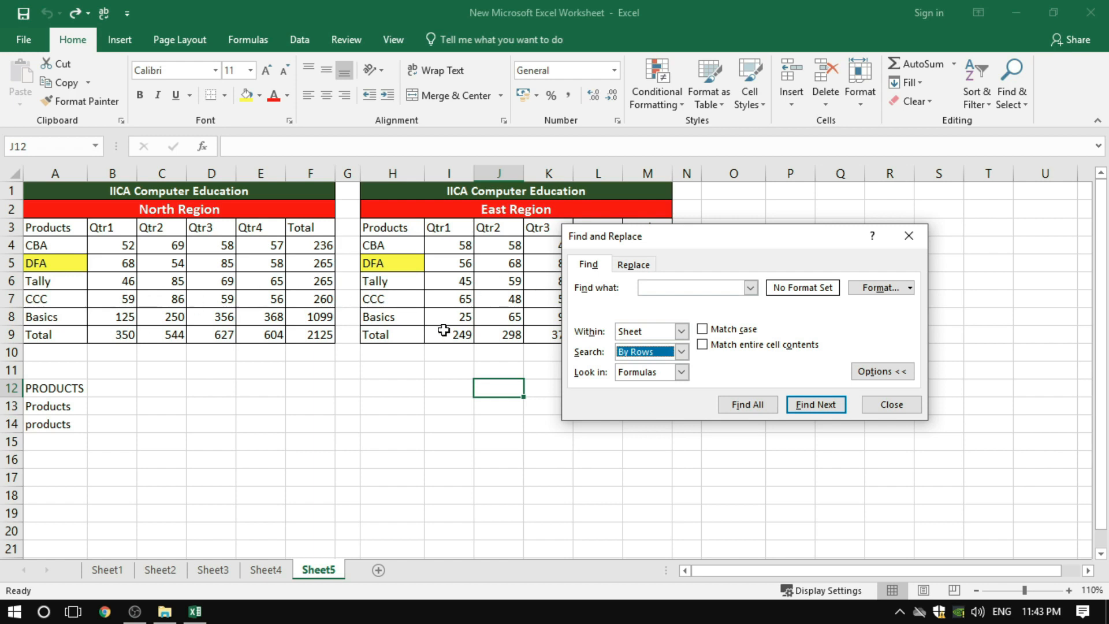
{"action": "left_click", "coordinate": [682, 352]}
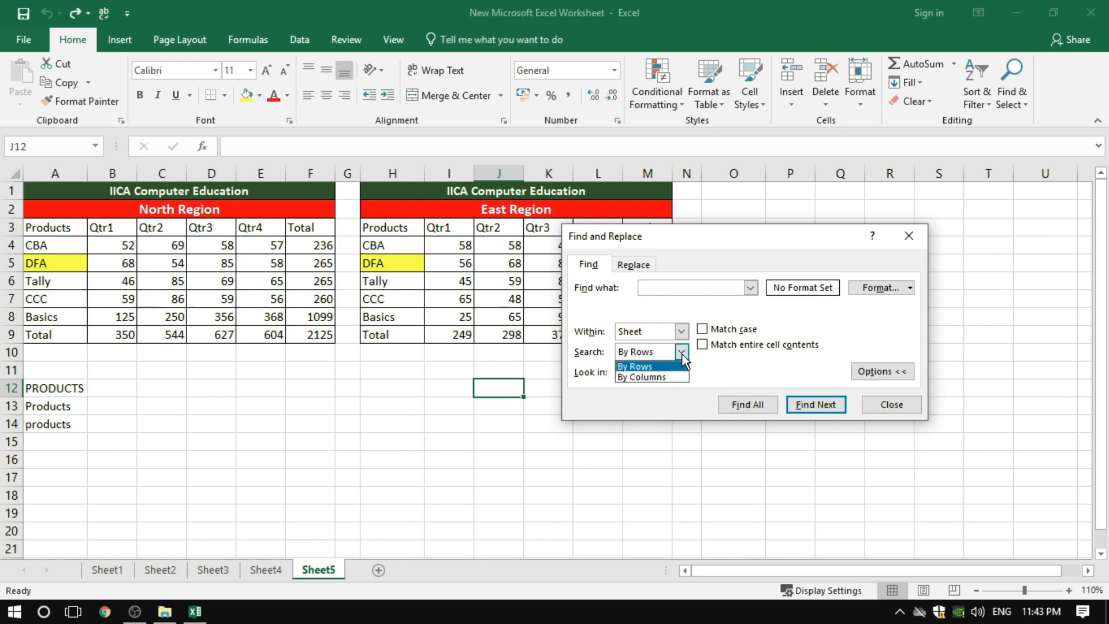
{"action": "left_click", "coordinate": [652, 379]}
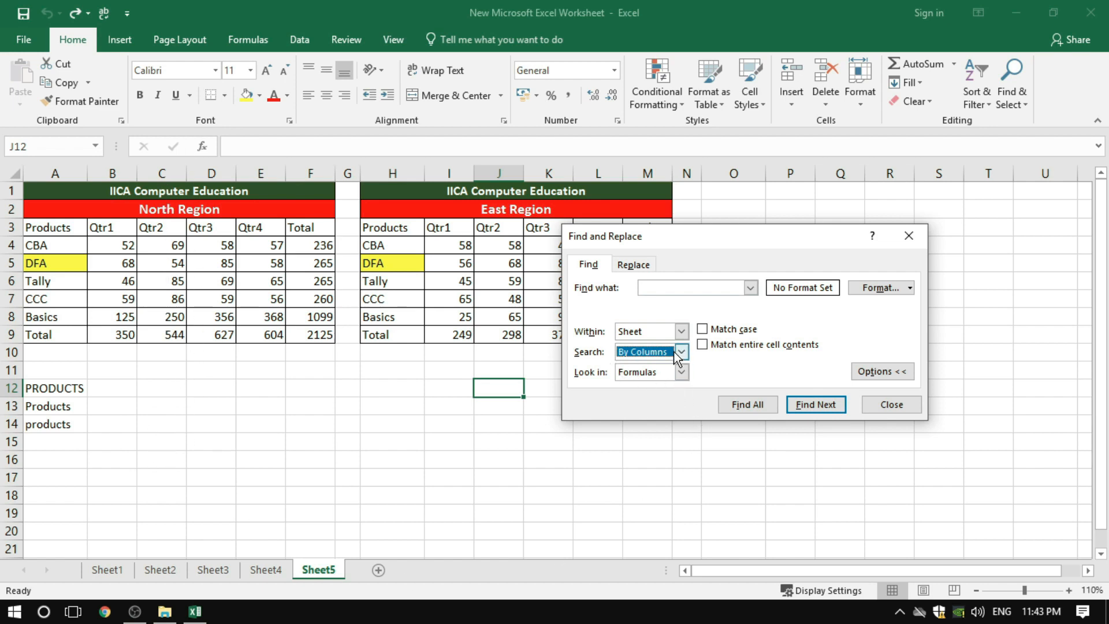
{"action": "left_click", "coordinate": [681, 372]}
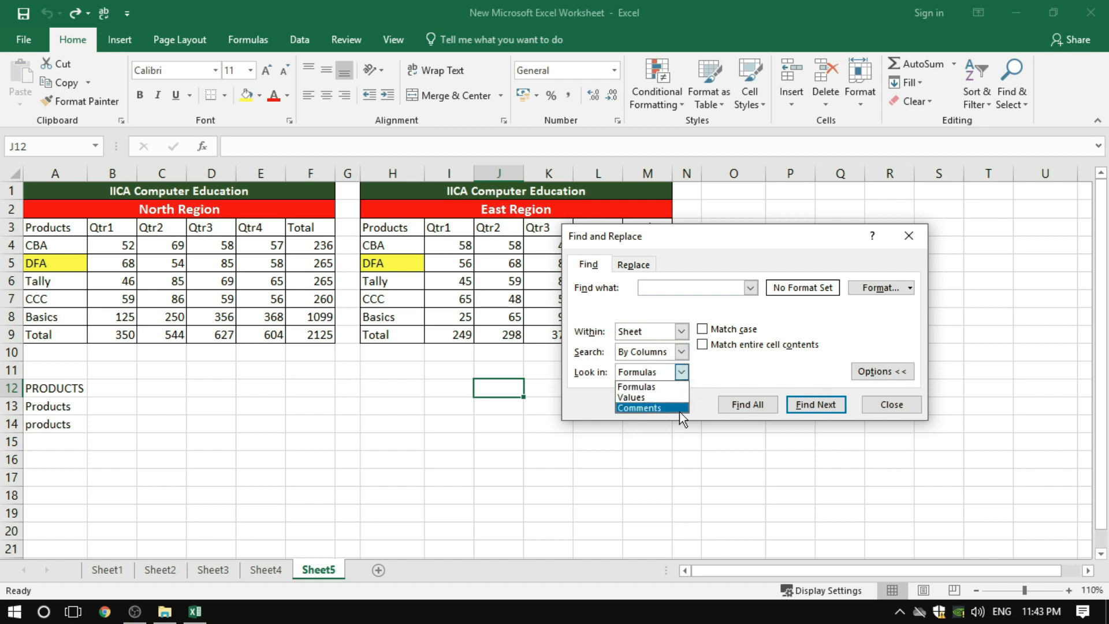
{"action": "left_click", "coordinate": [649, 389]}
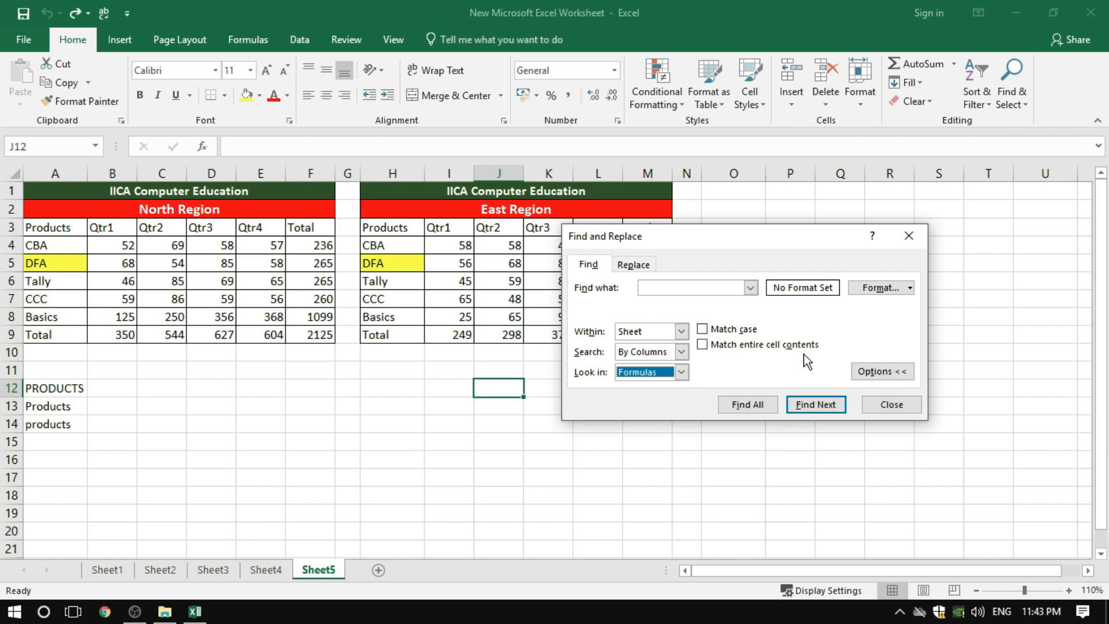
Enable case matching, and enter PRODUCTS in capitals as the text to find
{"action": "left_click", "coordinate": [704, 330]}
{"action": "left_click", "coordinate": [664, 287]}
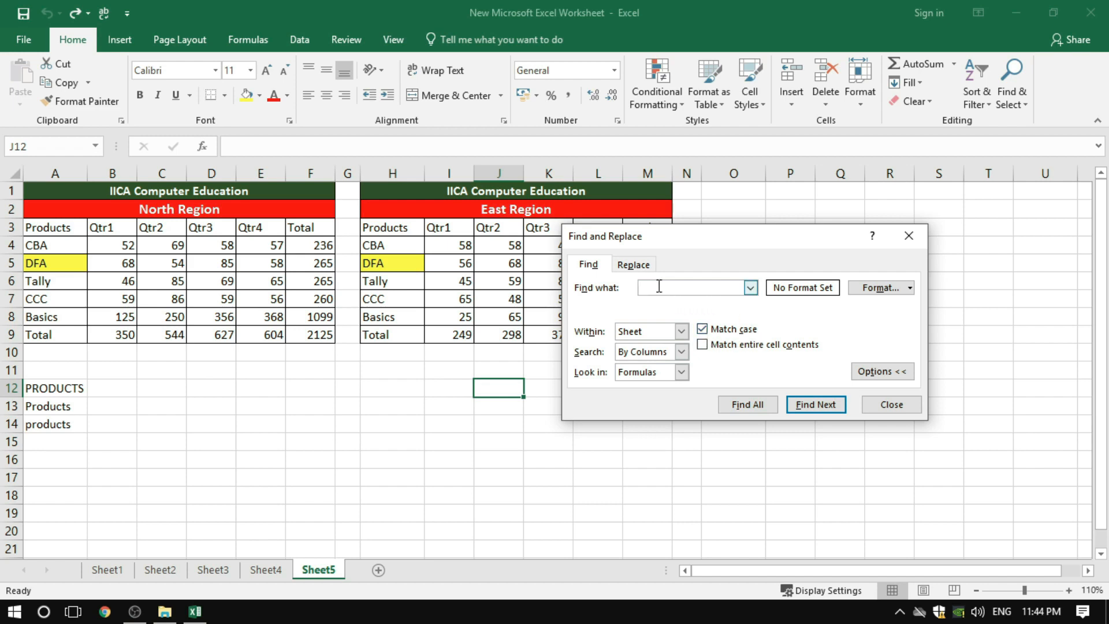
{"action": "type", "text": "PRODUCTS"}
Run the case-sensitive search for PRODUCTS twice on the current sheet
{"action": "left_click_drag", "start_coordinate": [700, 287], "coordinate": [633, 288]}
{"action": "left_click", "coordinate": [694, 290]}
{"action": "double_click", "coordinate": [658, 289]}
{"action": "left_click", "coordinate": [698, 290]}
{"action": "left_click", "coordinate": [795, 403]}
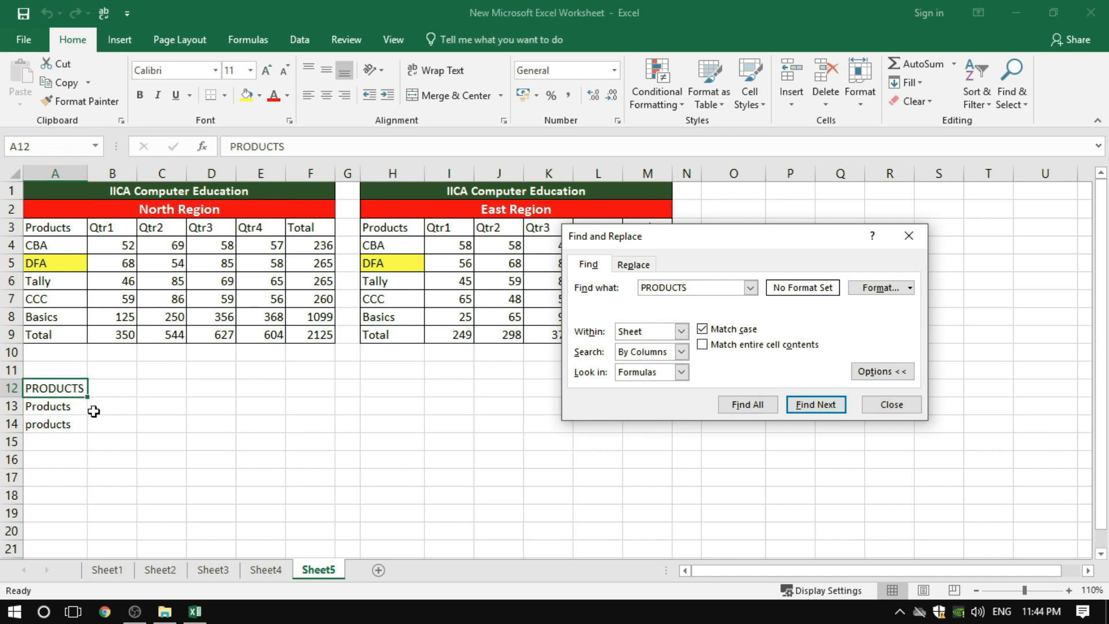
{"action": "left_click", "coordinate": [823, 405]}
Disable case matching, and find the next two occurrences of PRODUCTS in any letter case
{"action": "double_click", "coordinate": [649, 292]}
{"action": "left_click_drag", "start_coordinate": [649, 291], "coordinate": [610, 291]}
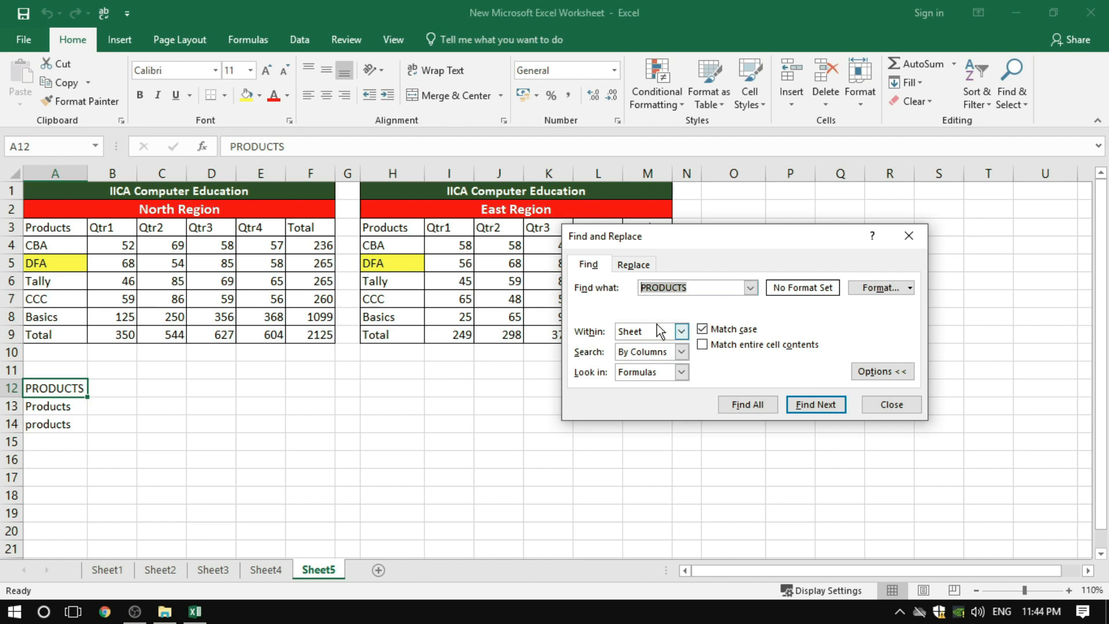
{"action": "left_click", "coordinate": [693, 288]}
{"action": "left_click_drag", "start_coordinate": [695, 288], "coordinate": [630, 290]}
{"action": "left_click", "coordinate": [732, 333]}
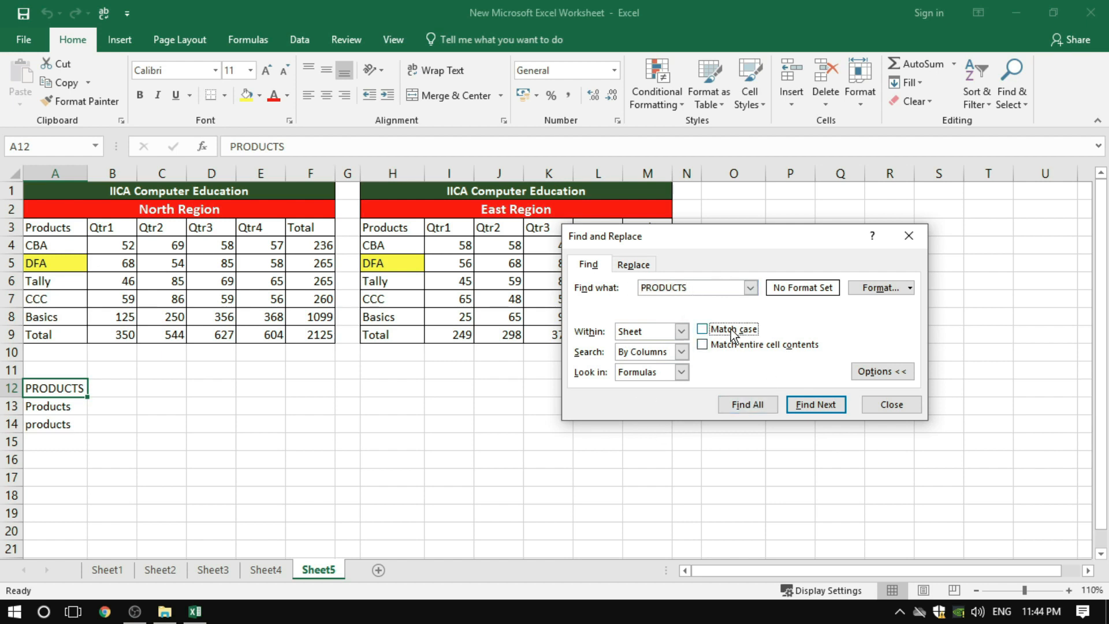
{"action": "left_click", "coordinate": [812, 405]}
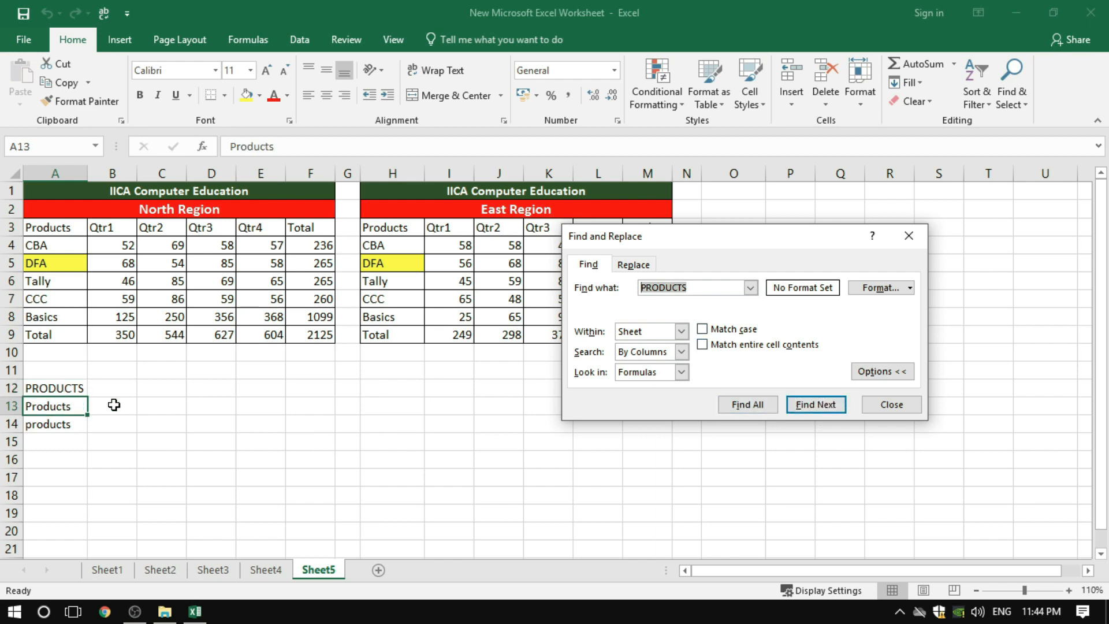
{"action": "left_click", "coordinate": [816, 403]}
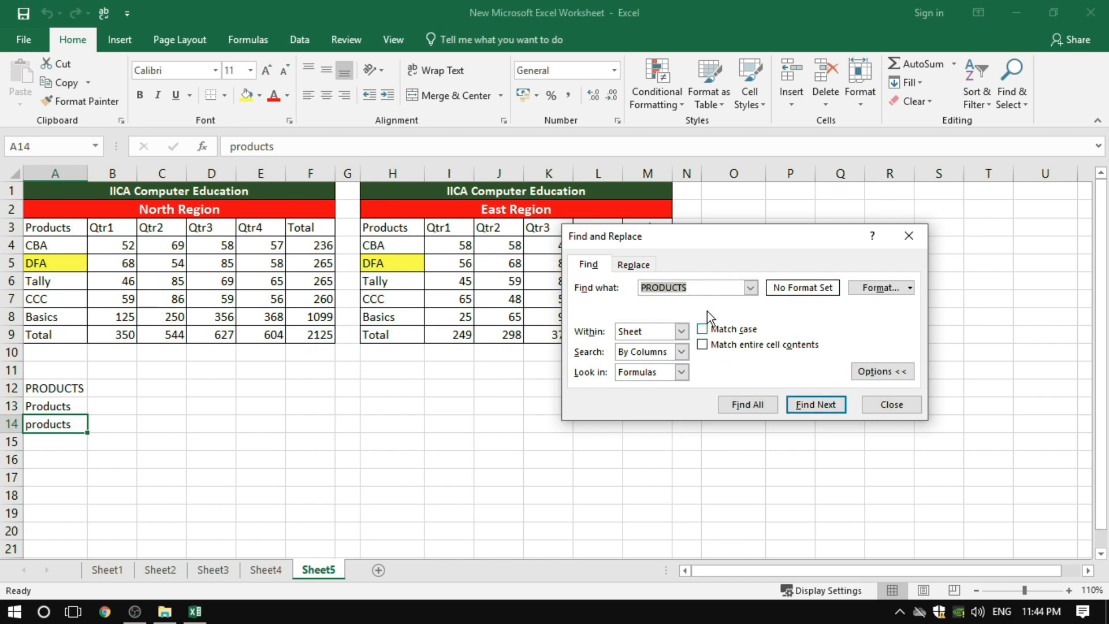
Replace the search text with IICA Computer Education, leaving case matching disabled
{"action": "left_click_drag", "start_coordinate": [700, 289], "coordinate": [635, 285]}
{"action": "left_click", "coordinate": [701, 328]}
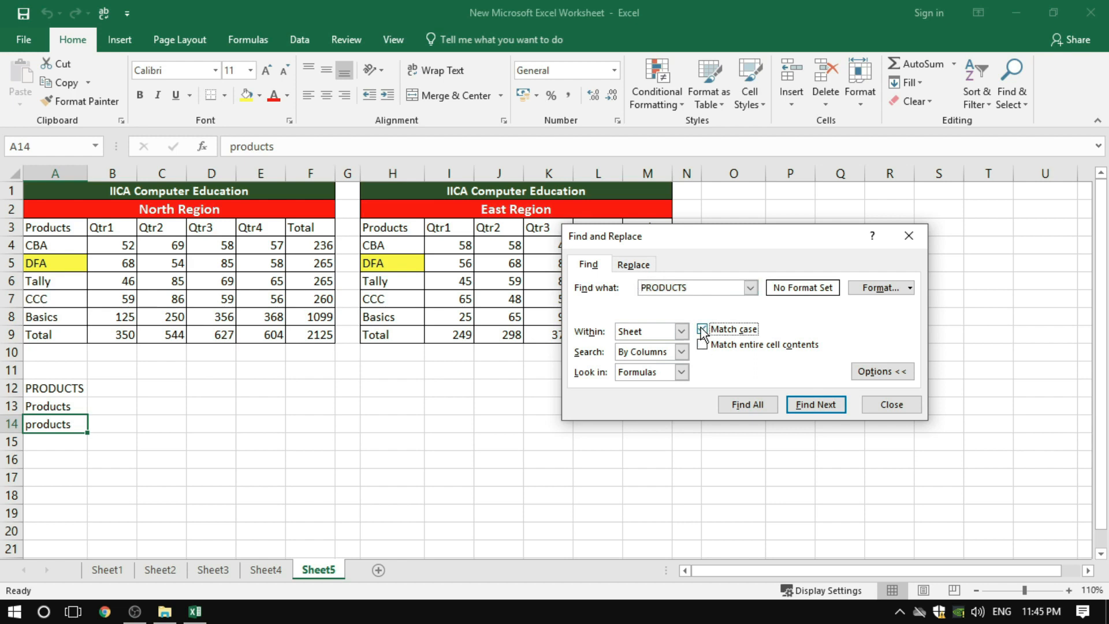
{"action": "left_click_drag", "start_coordinate": [691, 287], "coordinate": [631, 288]}
{"action": "left_click", "coordinate": [693, 287]}
{"action": "key", "text": "BackSpace"}
{"action": "key", "text": "BackSpace"}
{"action": "key", "text": "BackSpace"}
{"action": "key", "text": "BackSpace"}
{"action": "key", "text": "BackSpace"}
{"action": "key", "text": "BackSpace"}
{"action": "key", "text": "BackSpace"}
{"action": "key", "text": "BackSpace"}
{"action": "type", "text": "IICA Com"}
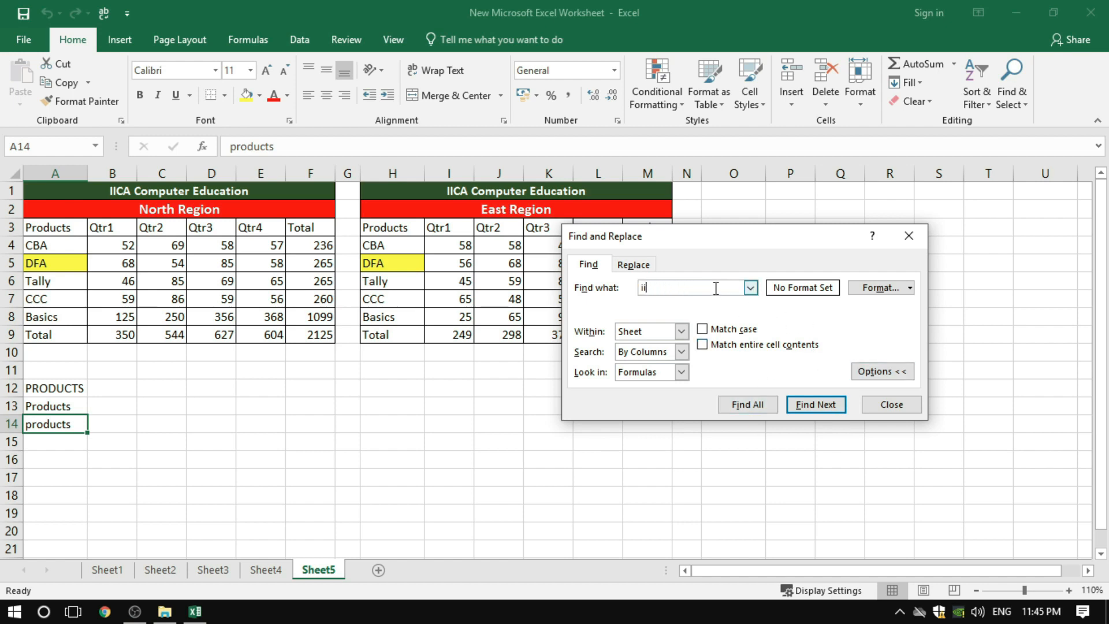
{"action": "type", "text": "puter Education"}
Require matching of entire cell contents, and find two successive occurrences of the IICA Computer Education heading
{"action": "left_click", "coordinate": [702, 346]}
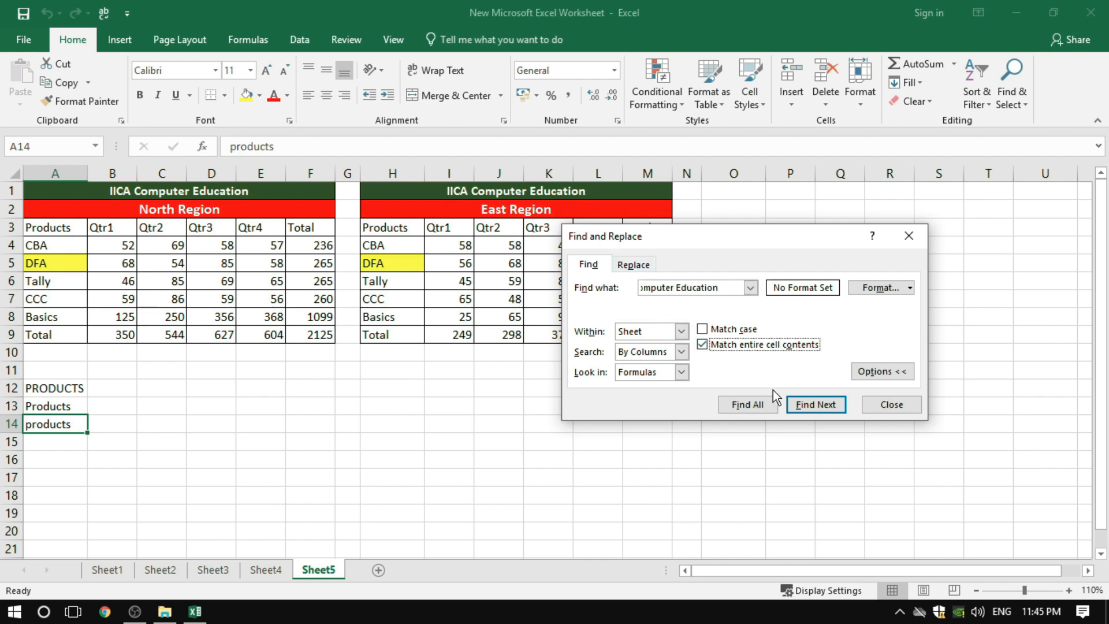
{"action": "left_click", "coordinate": [811, 406]}
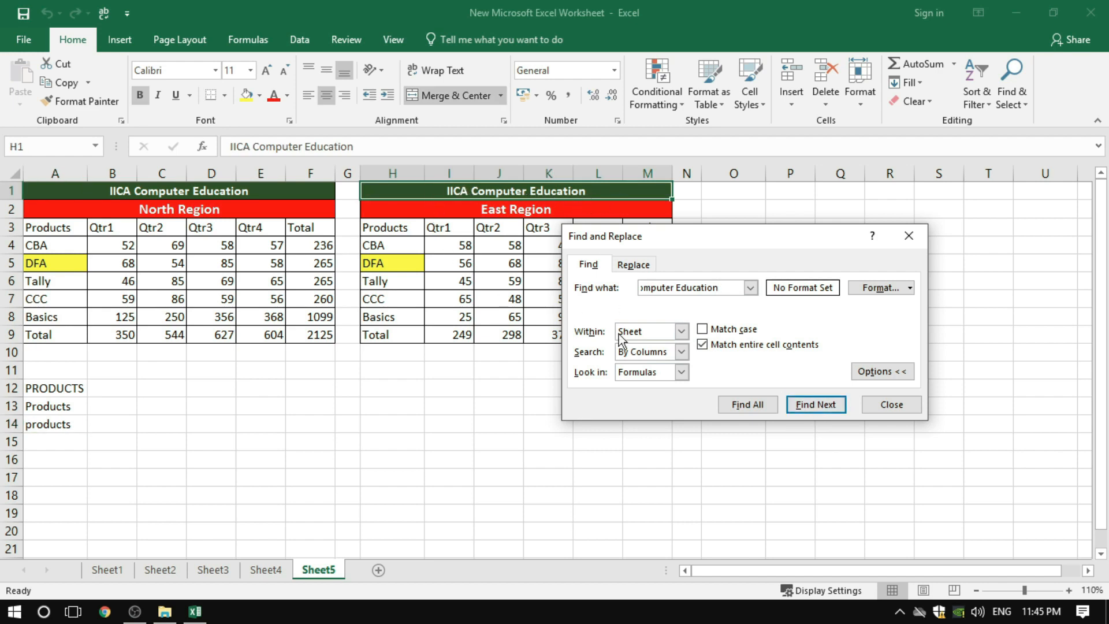
{"action": "left_click", "coordinate": [825, 409]}
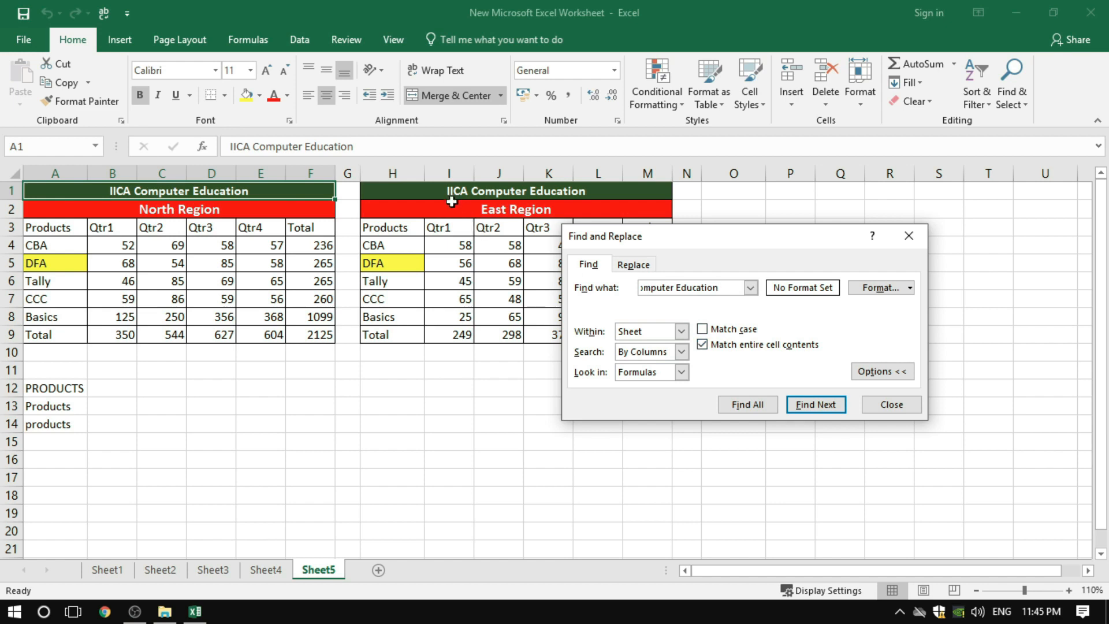
Disable matching of entire cell contents, and clear the search text
{"action": "left_click", "coordinate": [706, 347]}
{"action": "left_click", "coordinate": [731, 289]}
{"action": "key", "text": "BackSpace"}
{"action": "key", "text": "BackSpace"}
{"action": "key", "text": "BackSpace"}
{"action": "key", "text": "BackSpace"}
{"action": "key", "text": "BackSpace"}
{"action": "key", "text": "BackSpace"}
{"action": "key", "text": "BackSpace"}
{"action": "key", "text": "BackSpace"}
{"action": "key", "text": "BackSpace"}
{"action": "key", "text": "BackSpace"}
{"action": "key", "text": "BackSpace"}
{"action": "key", "text": "BackSpace"}
{"action": "key", "text": "BackSpace"}
{"action": "key", "text": "BackSpace"}
{"action": "key", "text": "BackSpace"}
{"action": "key", "text": "BackSpace"}
{"action": "key", "text": "BackSpace"}
{"action": "key", "text": "BackSpace"}
{"action": "key", "text": "BackSpace"}
{"action": "key", "text": "BackSpace"}
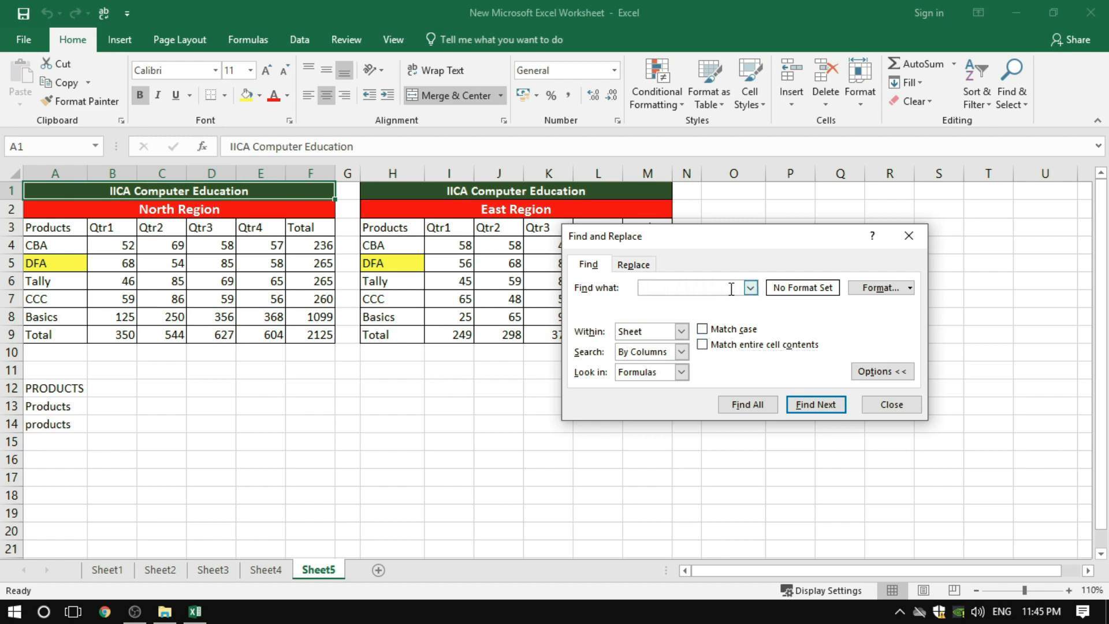
Set up a replacement of CBA with DTP, moving the dialog clear of most of the East Region table
{"action": "left_click", "coordinate": [646, 264]}
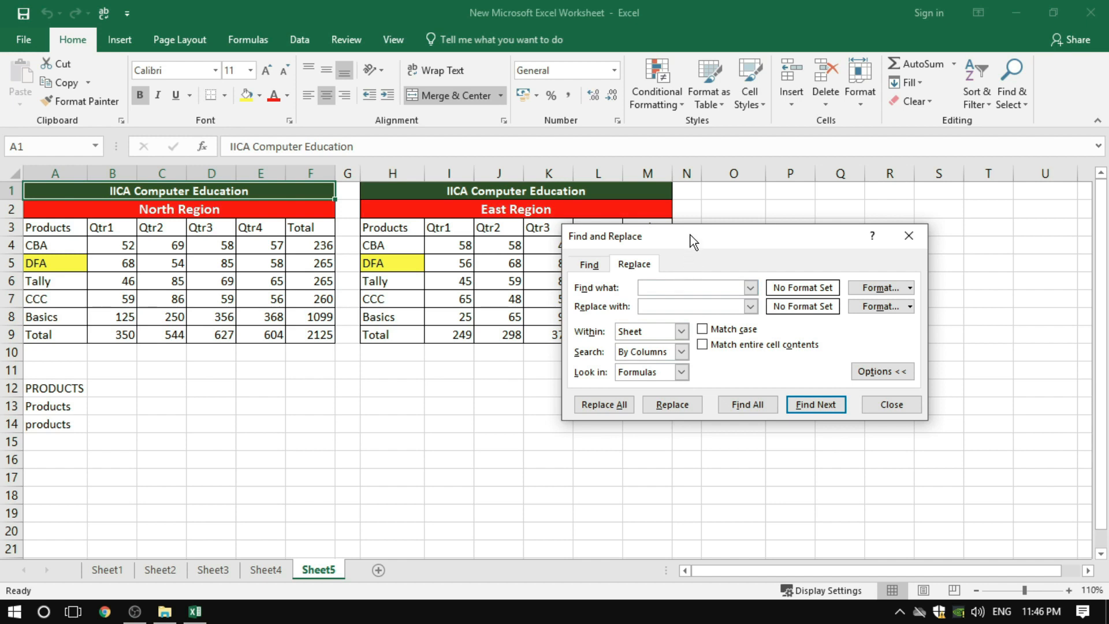
{"action": "left_click_drag", "start_coordinate": [692, 238], "coordinate": [705, 322]}
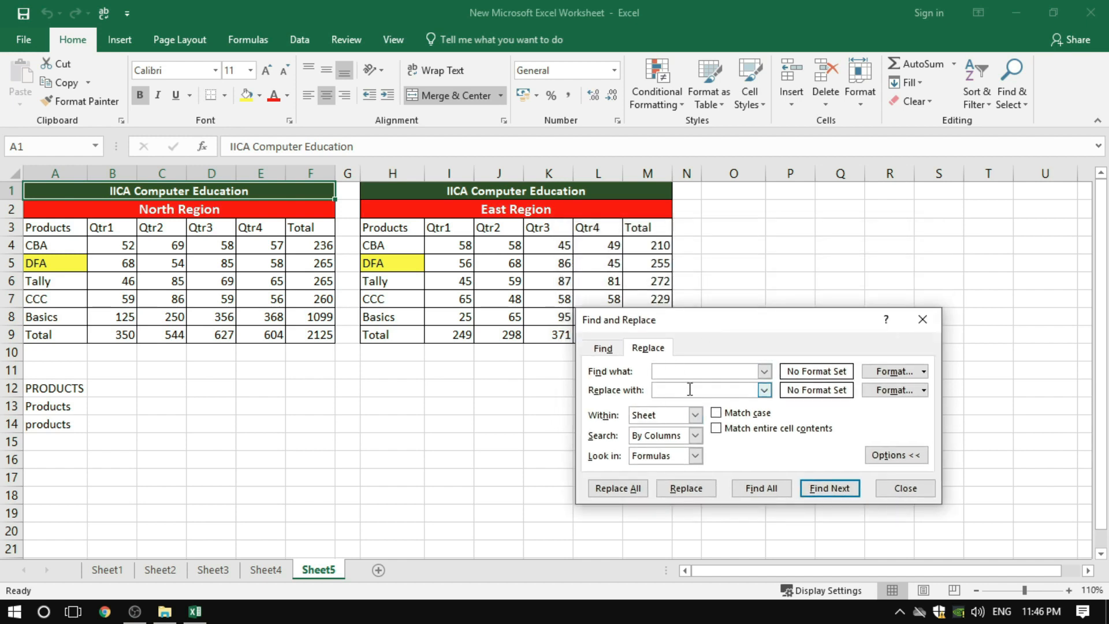
{"action": "type", "text": "CBA"}
{"action": "left_click", "coordinate": [692, 383]}
{"action": "left_click_drag", "start_coordinate": [733, 320], "coordinate": [809, 222]}
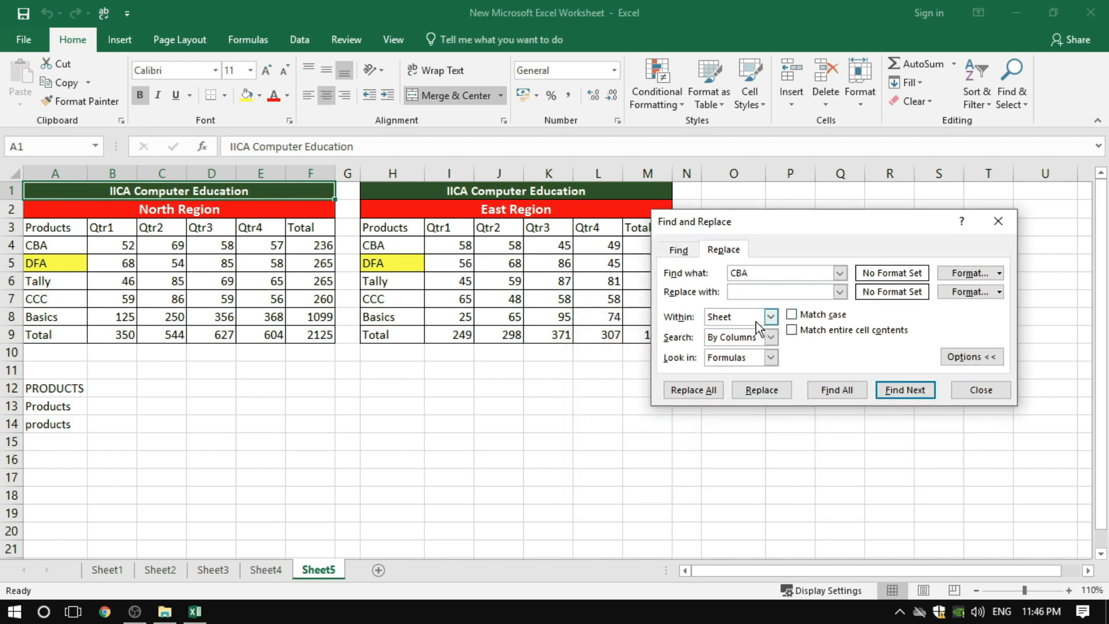
{"action": "type", "text": "DTP"}
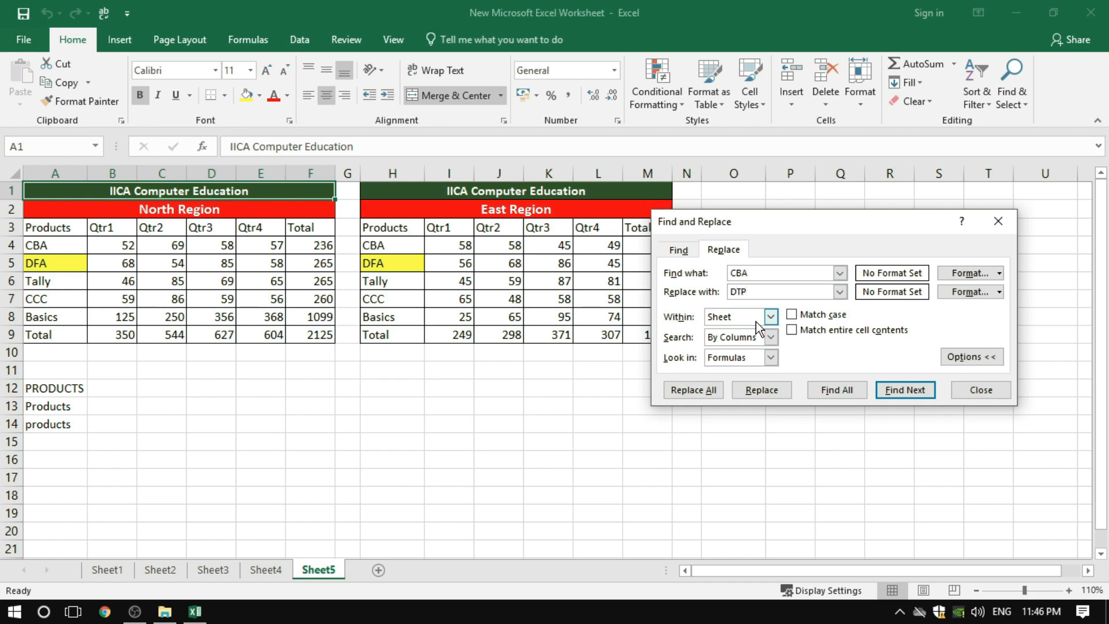
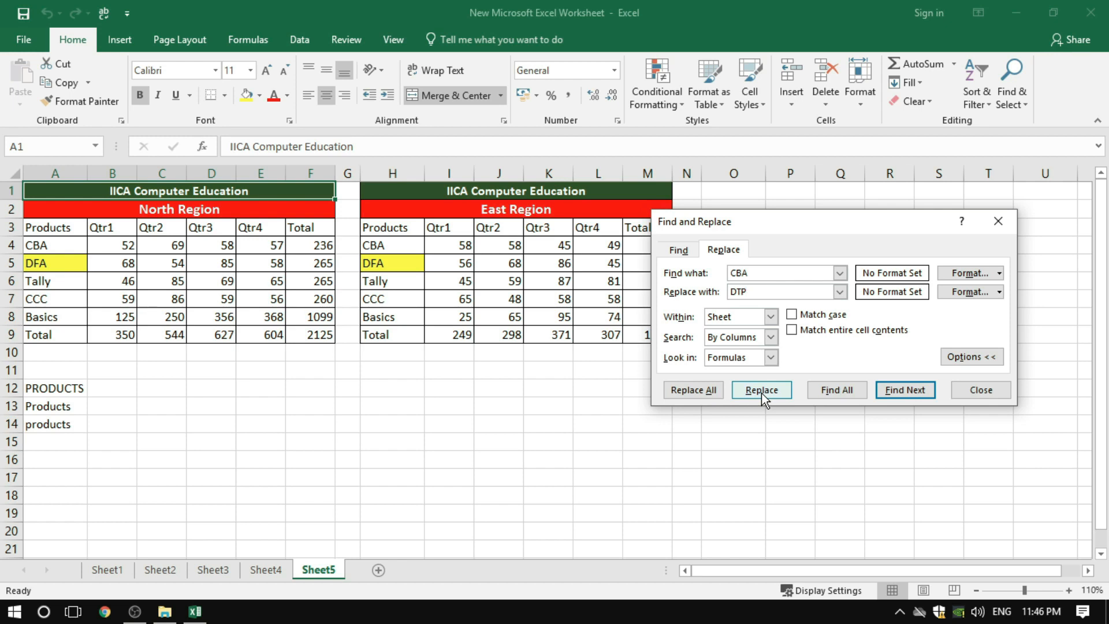
Replace all occurrences of CBA with DTP on the sheet, and check the changed product cell in the North Region table
{"action": "left_click", "coordinate": [687, 389]}
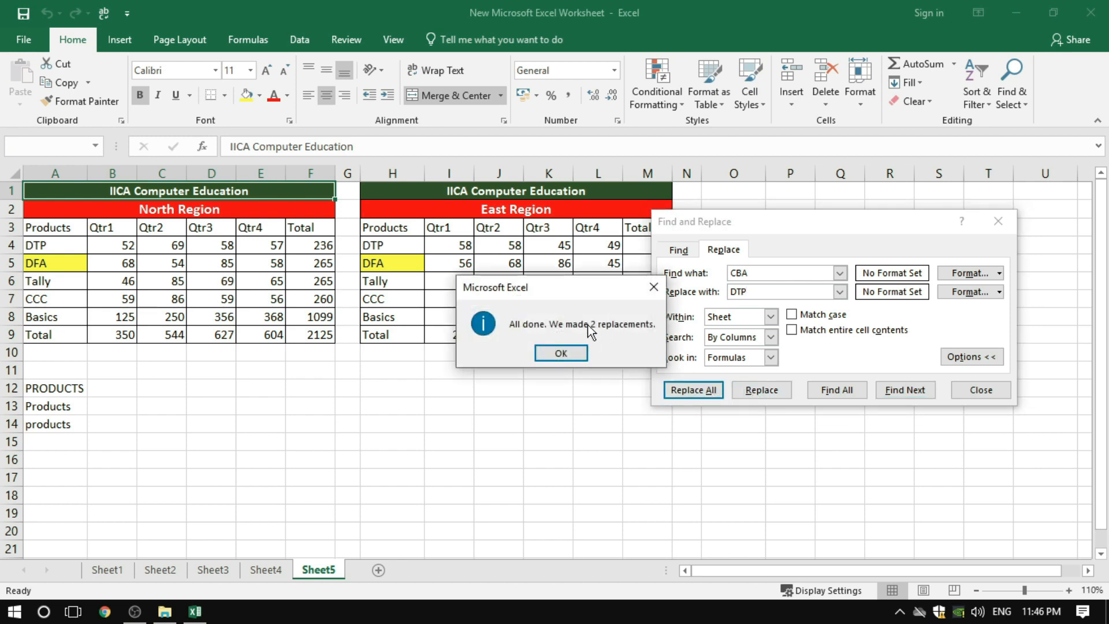
{"action": "left_click", "coordinate": [561, 352]}
{"action": "left_click", "coordinate": [38, 246]}
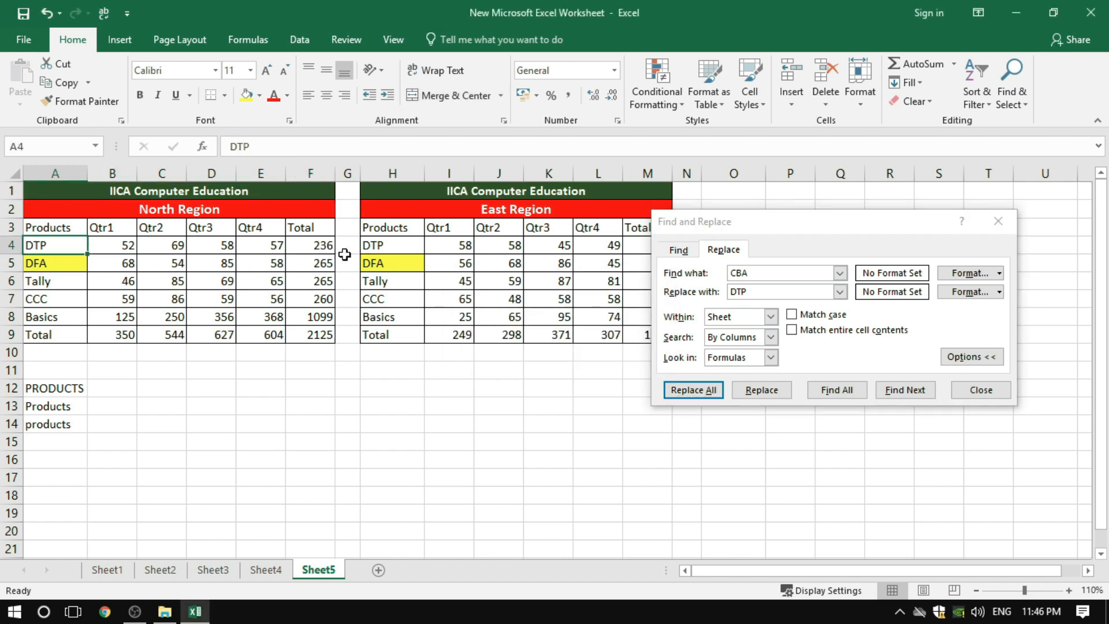
{"action": "left_click", "coordinate": [430, 390]}
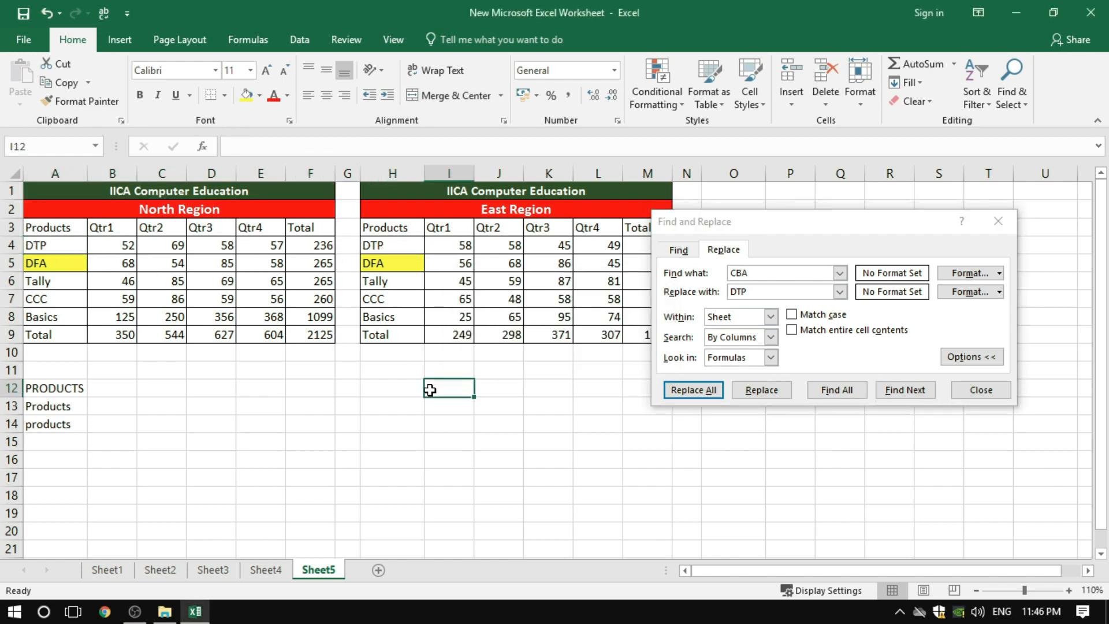
Set the search text to DTP and the replacement text to CBA
{"action": "left_click", "coordinate": [772, 273]}
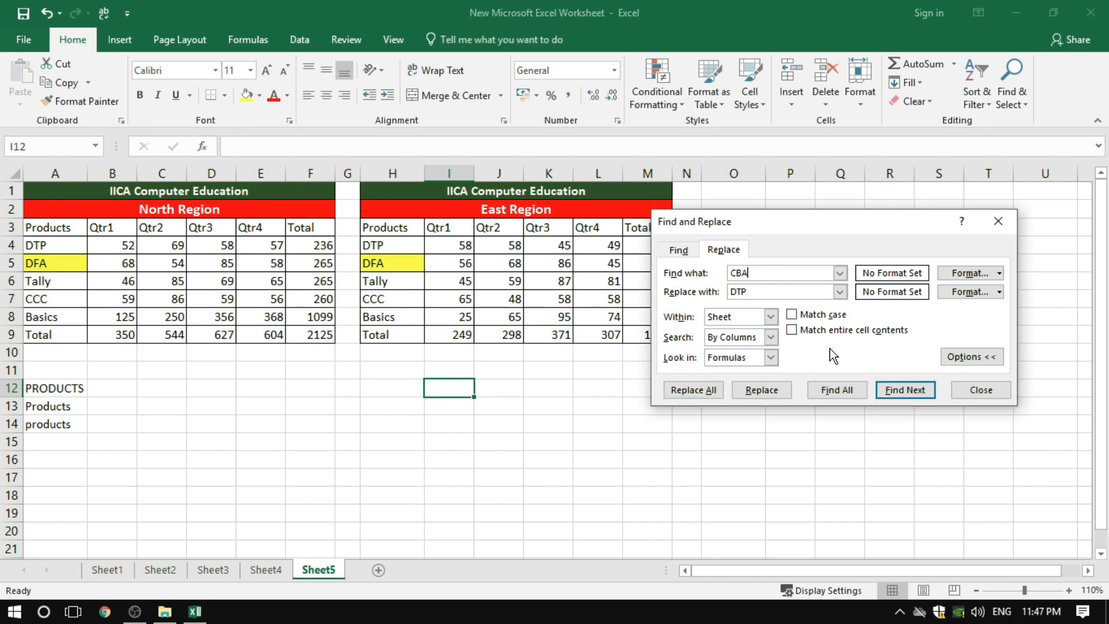
{"action": "key", "text": "BackSpace"}
{"action": "key", "text": "BackSpace"}
{"action": "key", "text": "BackSpace"}
{"action": "left_click", "coordinate": [765, 292]}
{"action": "key", "text": "BackSpace"}
{"action": "key", "text": "BackSpace"}
{"action": "key", "text": "BackSpace"}
{"action": "type", "text": "DTP"}
{"action": "left_click", "coordinate": [743, 294]}
{"action": "type", "text": "CBA"}
{"action": "left_click_drag", "start_coordinate": [773, 296], "coordinate": [733, 293]}
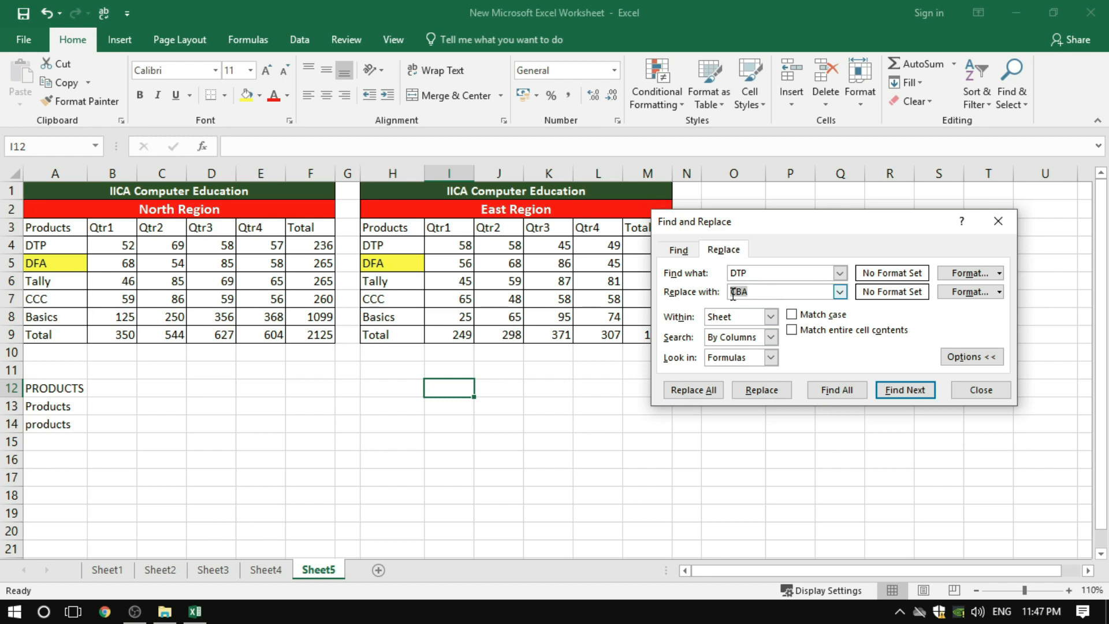
Set a light green background fill as the format of the replacement text
{"action": "left_click", "coordinate": [965, 292]}
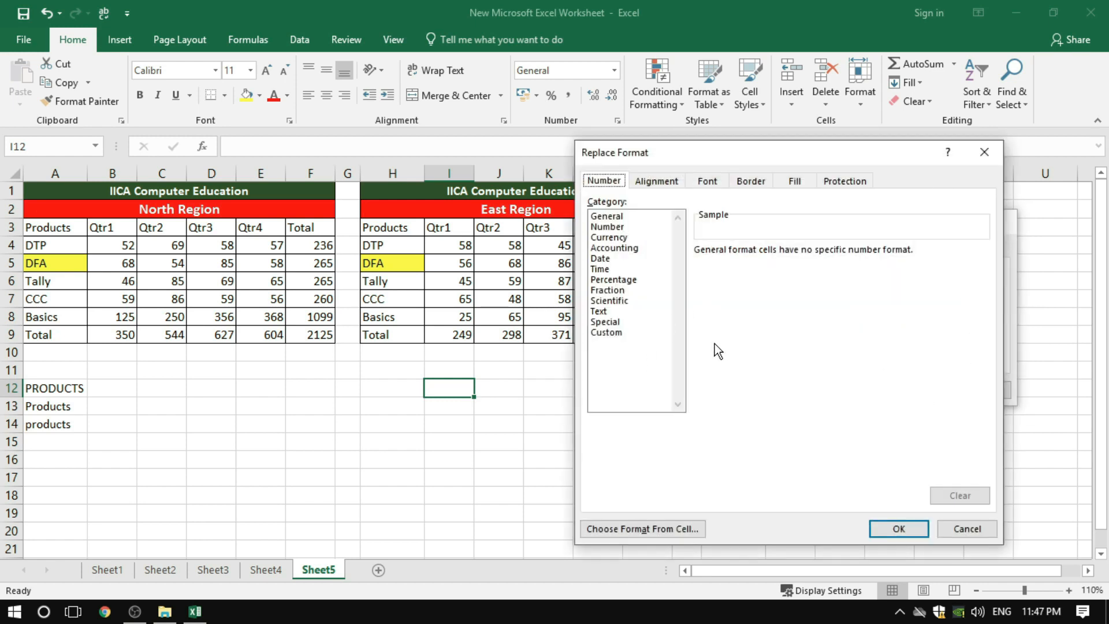
{"action": "left_click", "coordinate": [796, 180]}
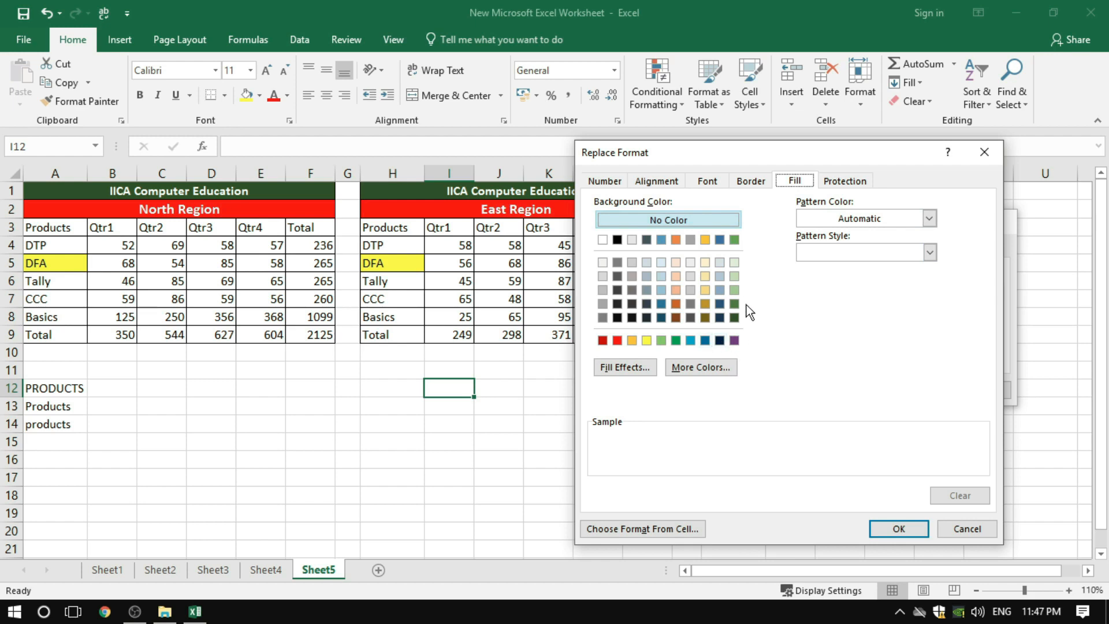
{"action": "left_click", "coordinate": [733, 277]}
{"action": "left_click", "coordinate": [888, 525]}
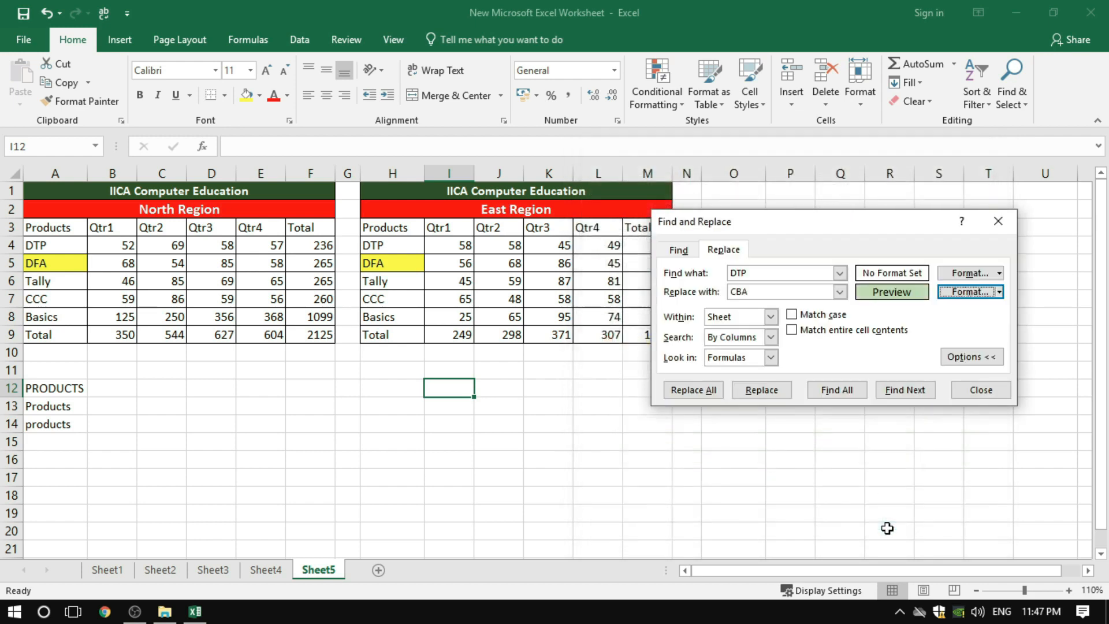
Replace all occurrences of DTP with the green-filled CBA, and check the changed product cell in the East Region table
{"action": "left_click", "coordinate": [701, 390]}
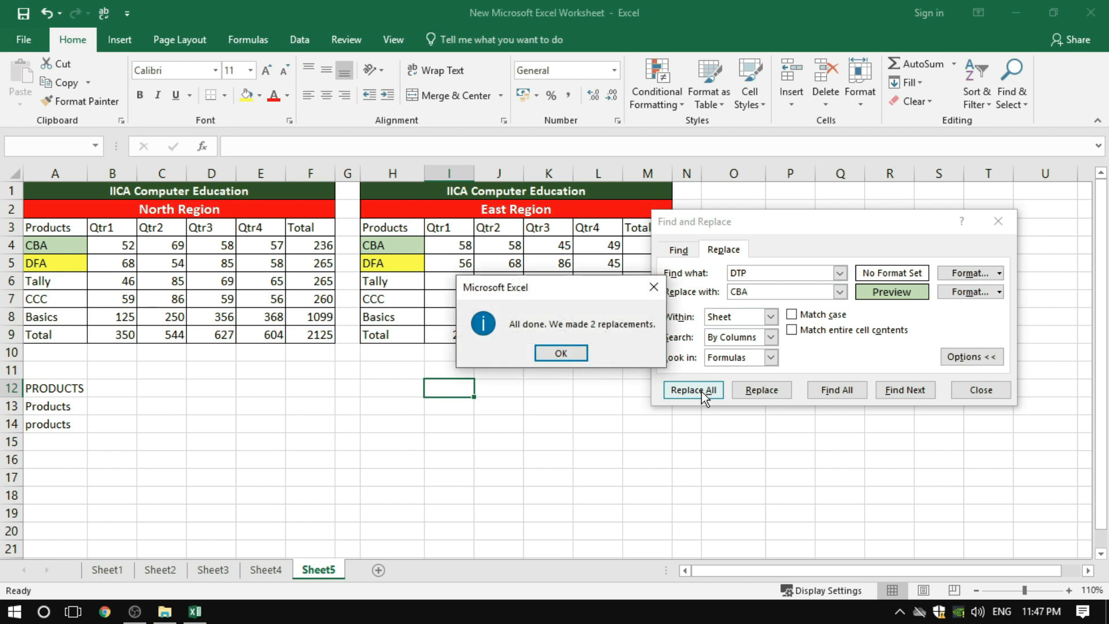
{"action": "left_click", "coordinate": [563, 356]}
{"action": "left_click", "coordinate": [384, 247]}
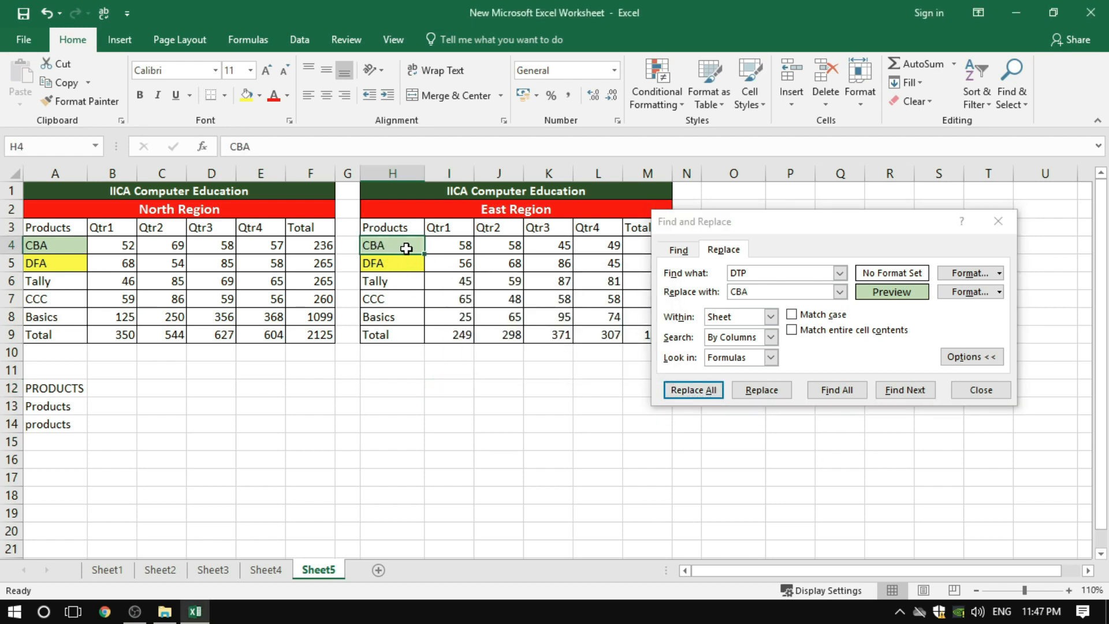
{"action": "left_click", "coordinate": [405, 276]}
{"action": "left_click", "coordinate": [401, 248]}
{"action": "left_click", "coordinate": [432, 296]}
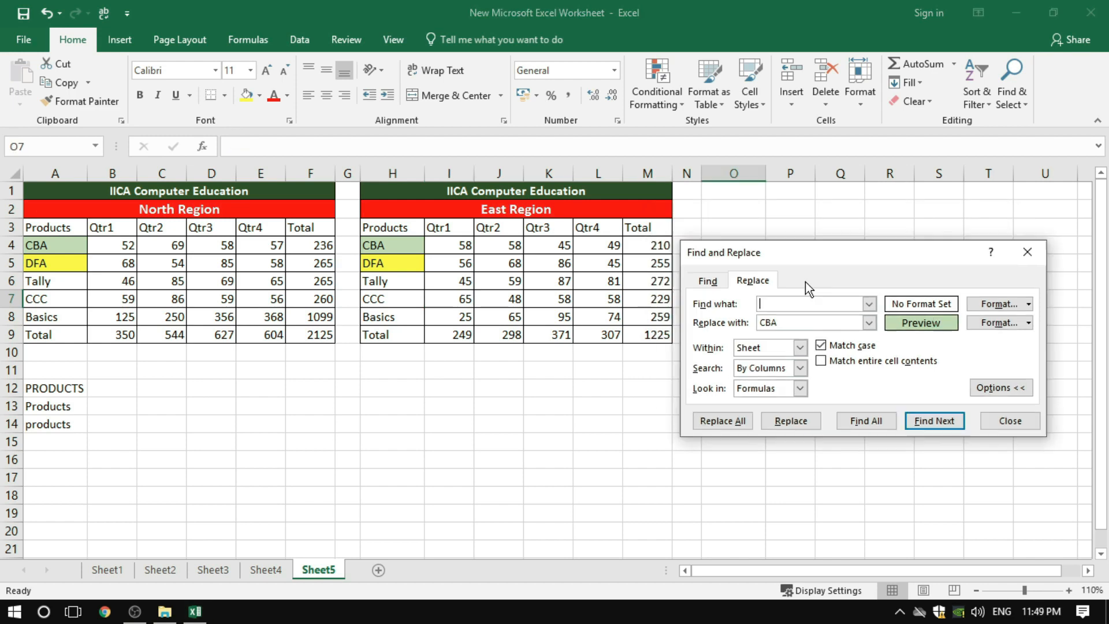
Find all cells containing 45 on the sheet, looking in values with case matching disabled
{"action": "left_click", "coordinate": [714, 281]}
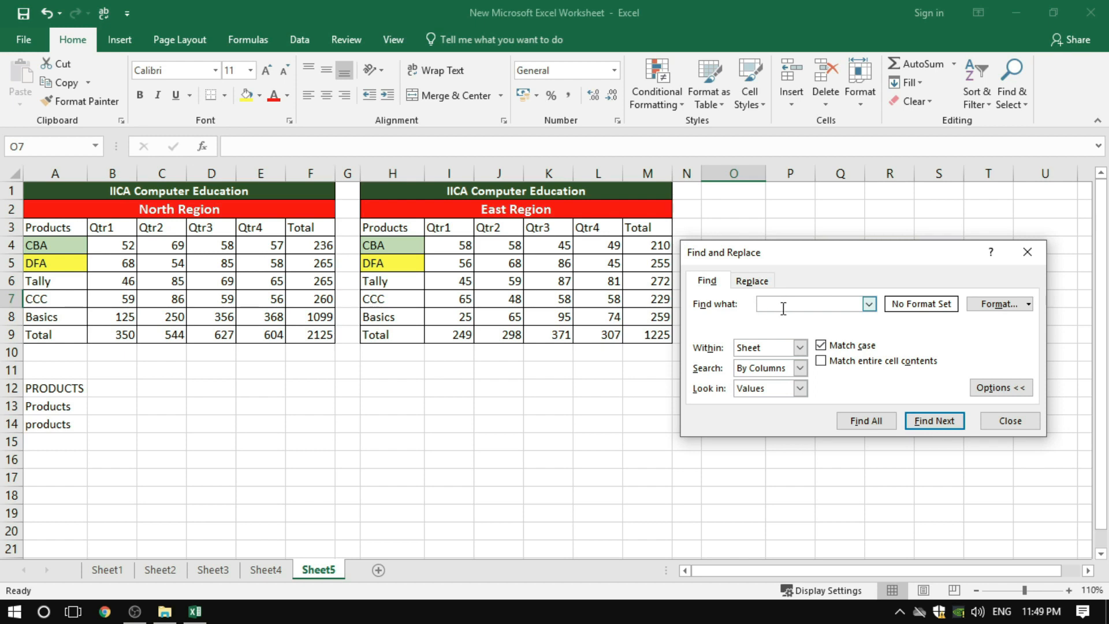
{"action": "type", "text": "45"}
{"action": "left_click", "coordinate": [800, 388]}
{"action": "left_click", "coordinate": [754, 403]}
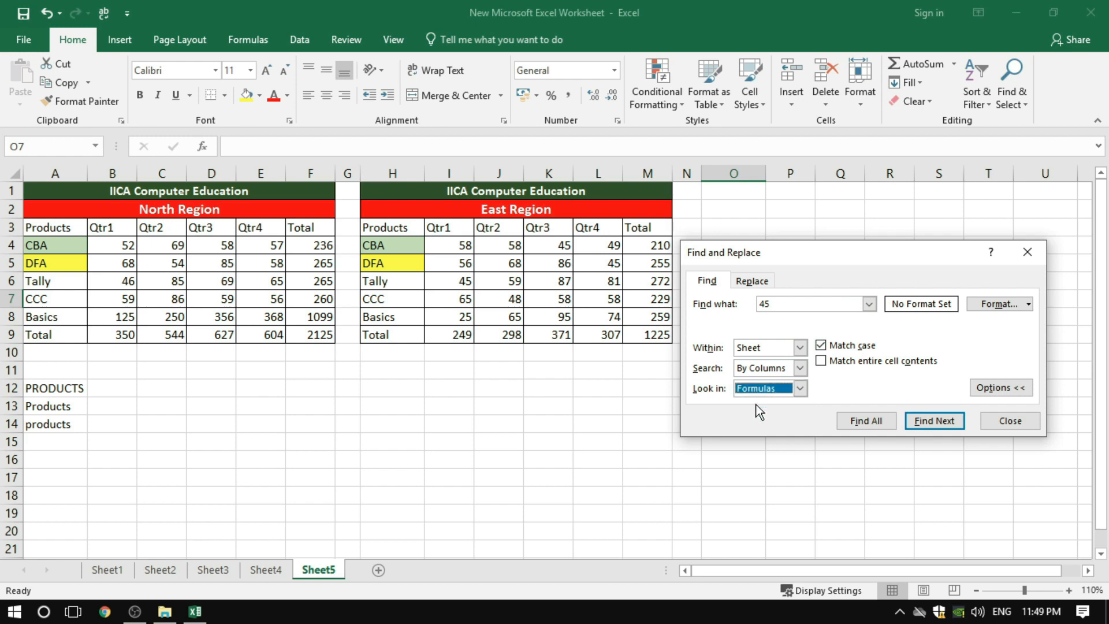
{"action": "left_click", "coordinate": [751, 388]}
{"action": "left_click", "coordinate": [756, 414]}
{"action": "left_click", "coordinate": [831, 347]}
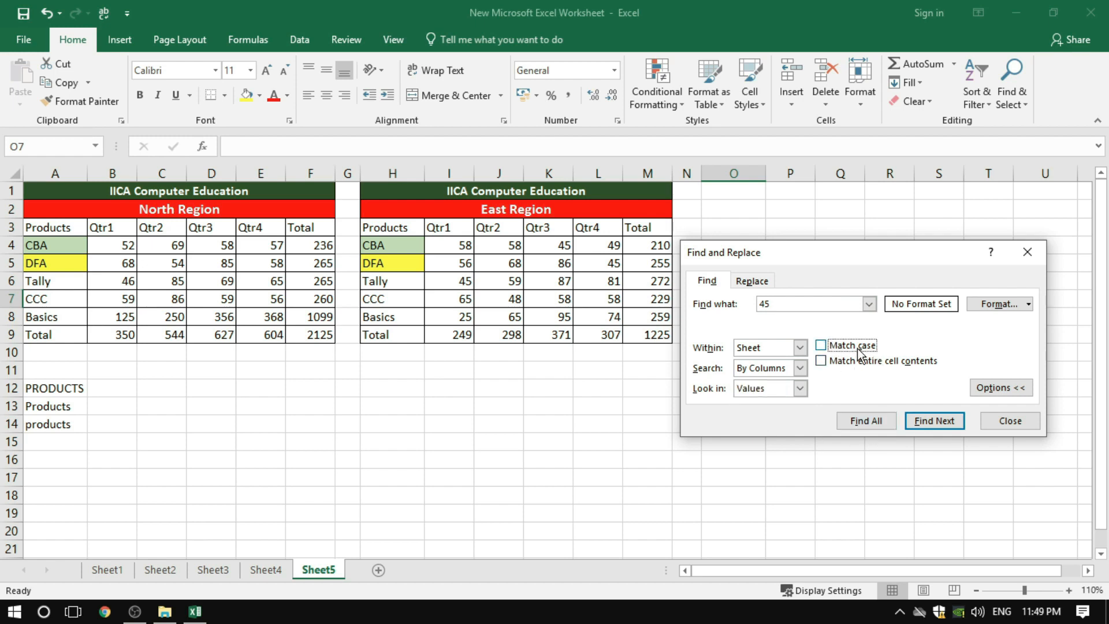
{"action": "left_click", "coordinate": [864, 421]}
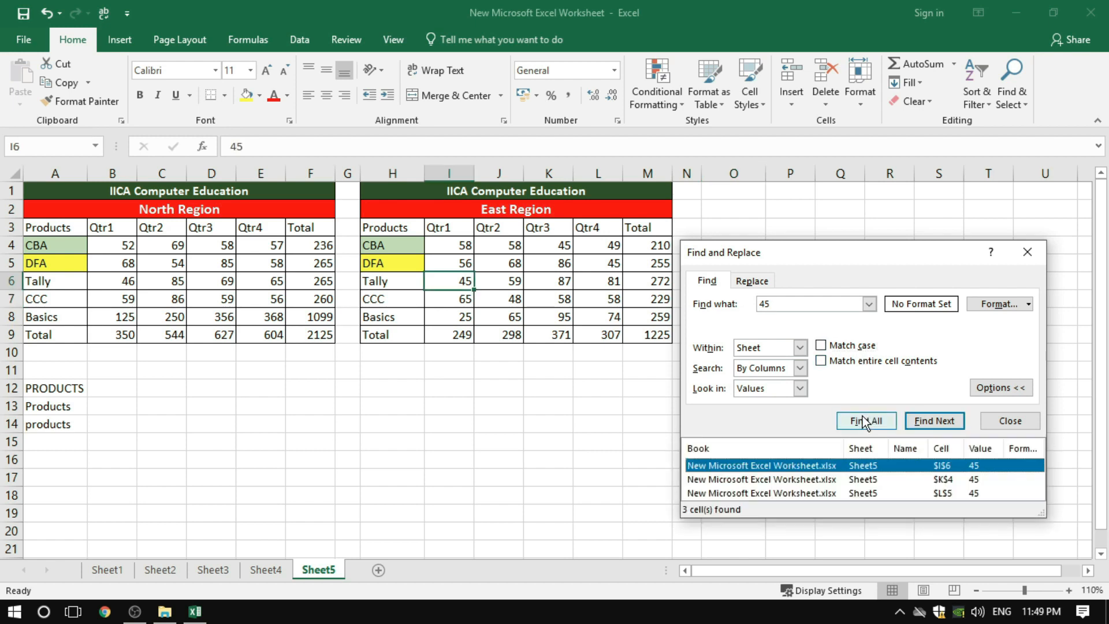
Move the search dialog higher, and add the found cells K4 and L5 to the selection of I6
{"action": "left_click_drag", "start_coordinate": [820, 250], "coordinate": [804, 189]}
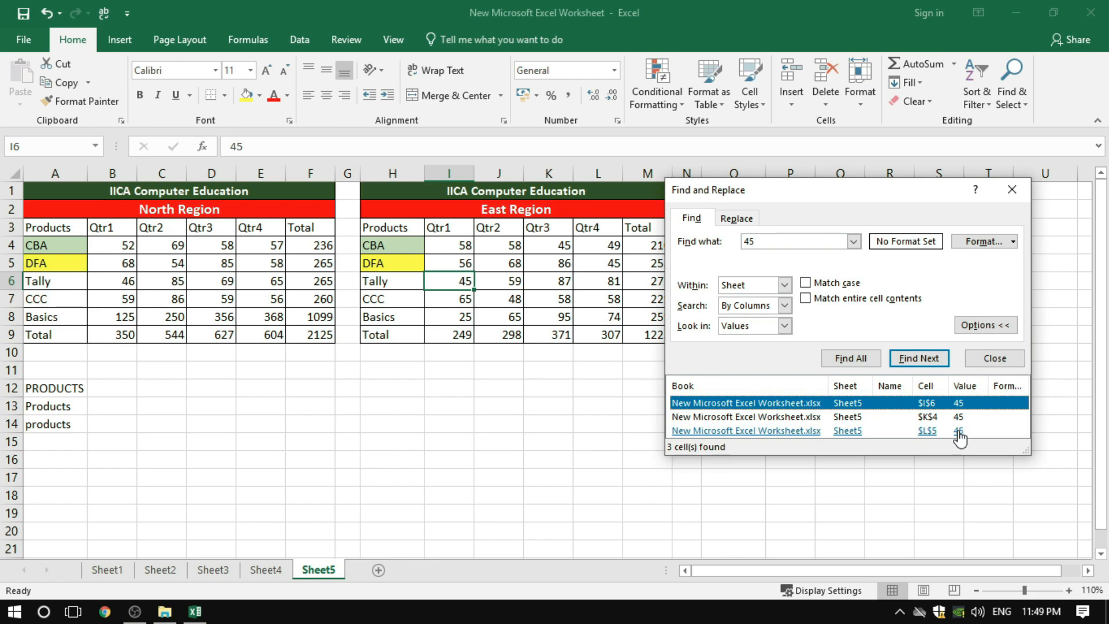
{"action": "left_click", "coordinate": [778, 416], "text": "shift"}
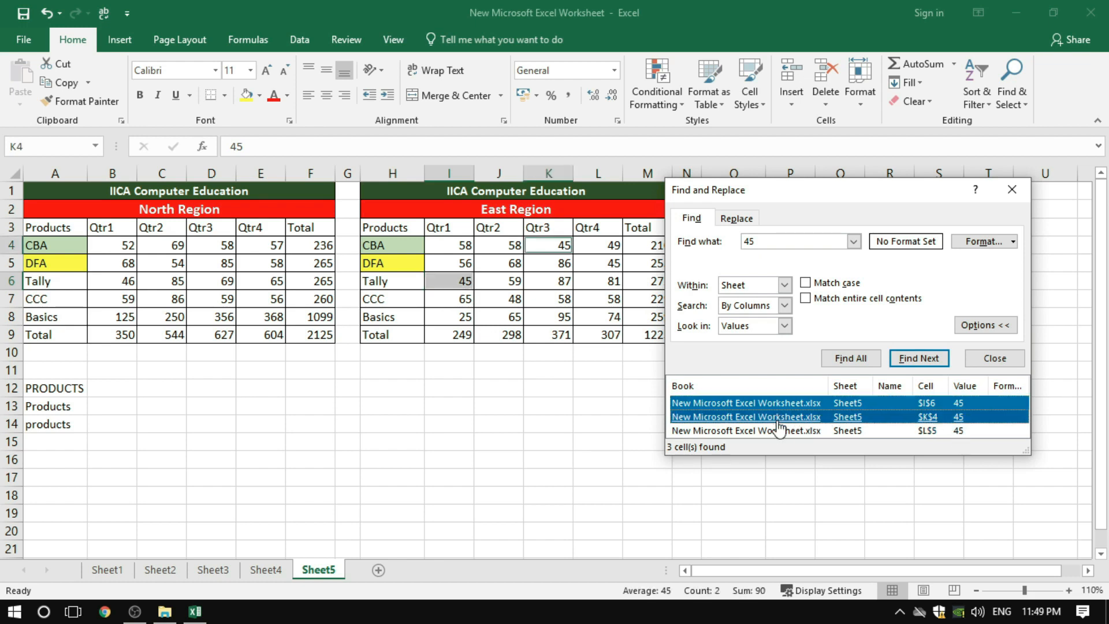
{"action": "left_click", "coordinate": [778, 431], "text": "shift"}
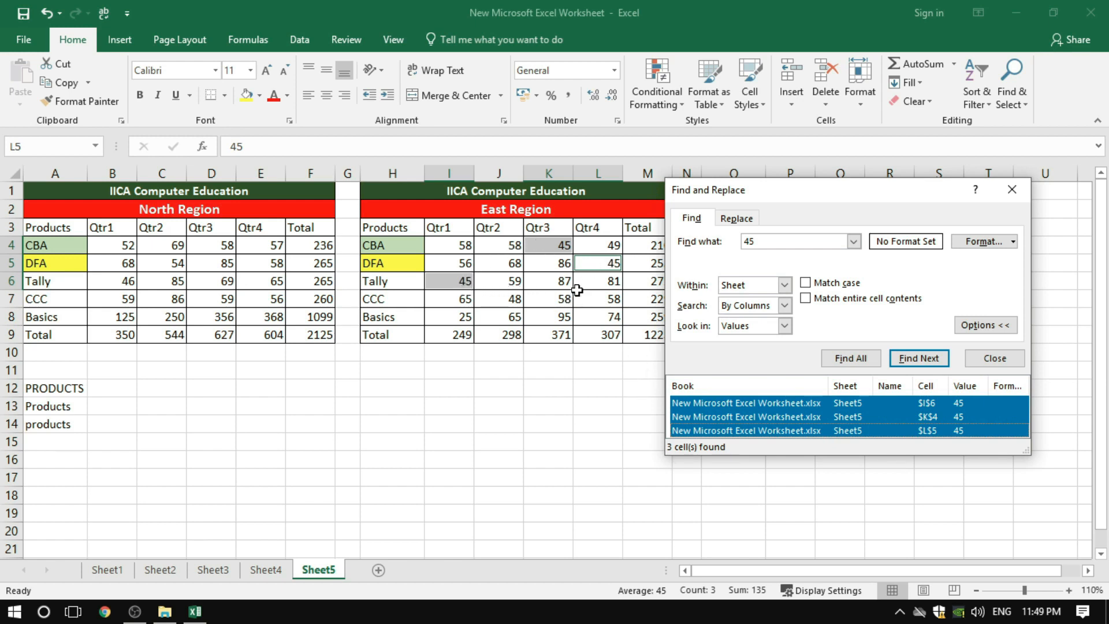
Switch to replacing the found values, and set the replacement text to 45
{"action": "left_click", "coordinate": [748, 219]}
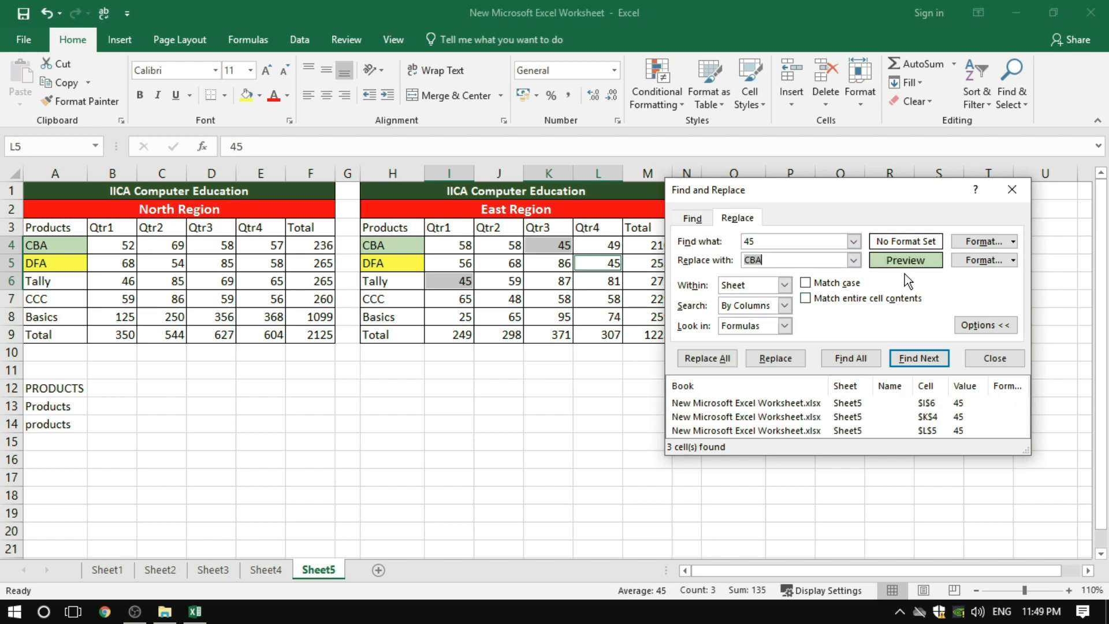
{"action": "left_click", "coordinate": [854, 259]}
{"action": "left_click", "coordinate": [835, 261]}
{"action": "key", "text": "BackSpace"}
{"action": "key", "text": "BackSpace"}
{"action": "key", "text": "BackSpace"}
{"action": "type", "text": "45"}
Set the replacement format to a yellow fill with a bold red font
{"action": "left_click", "coordinate": [985, 260]}
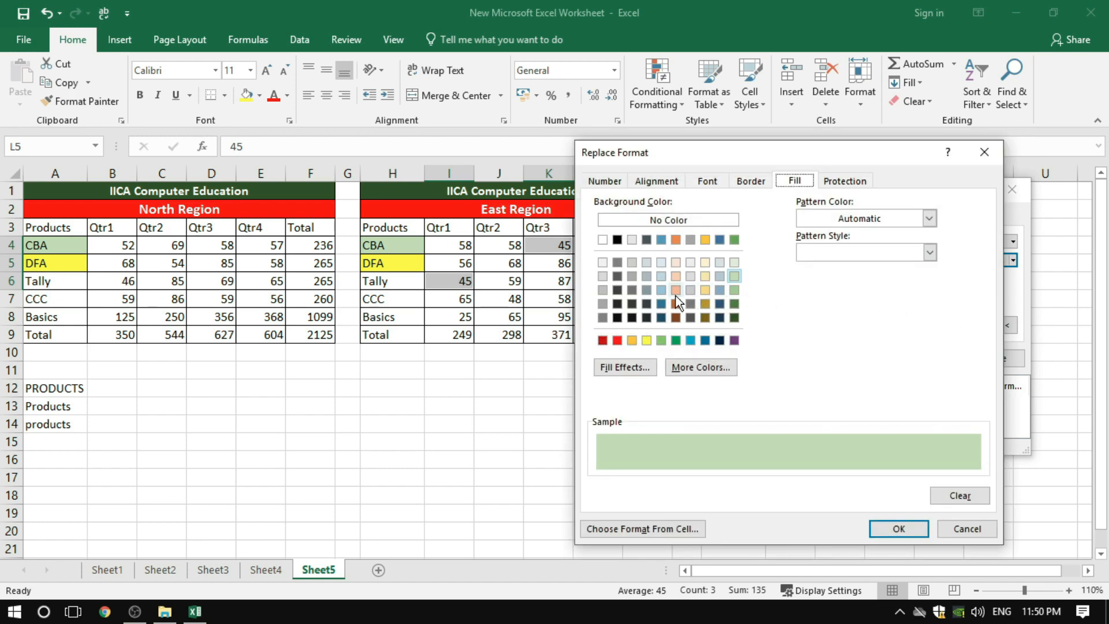
{"action": "left_click", "coordinate": [647, 340]}
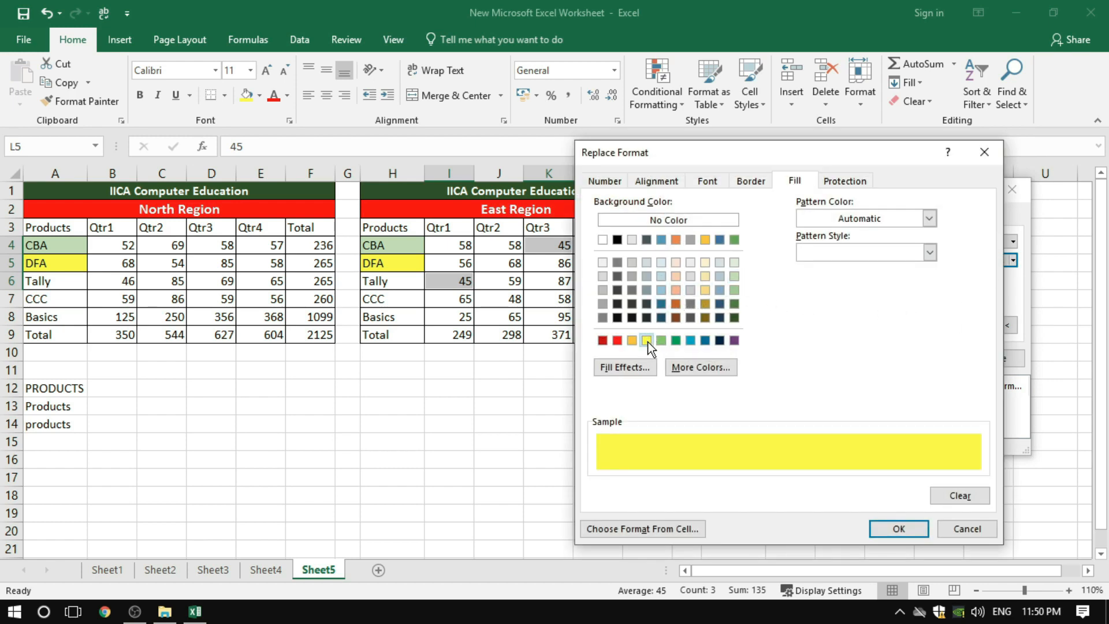
{"action": "left_click", "coordinate": [710, 180]}
{"action": "left_click", "coordinate": [897, 316]}
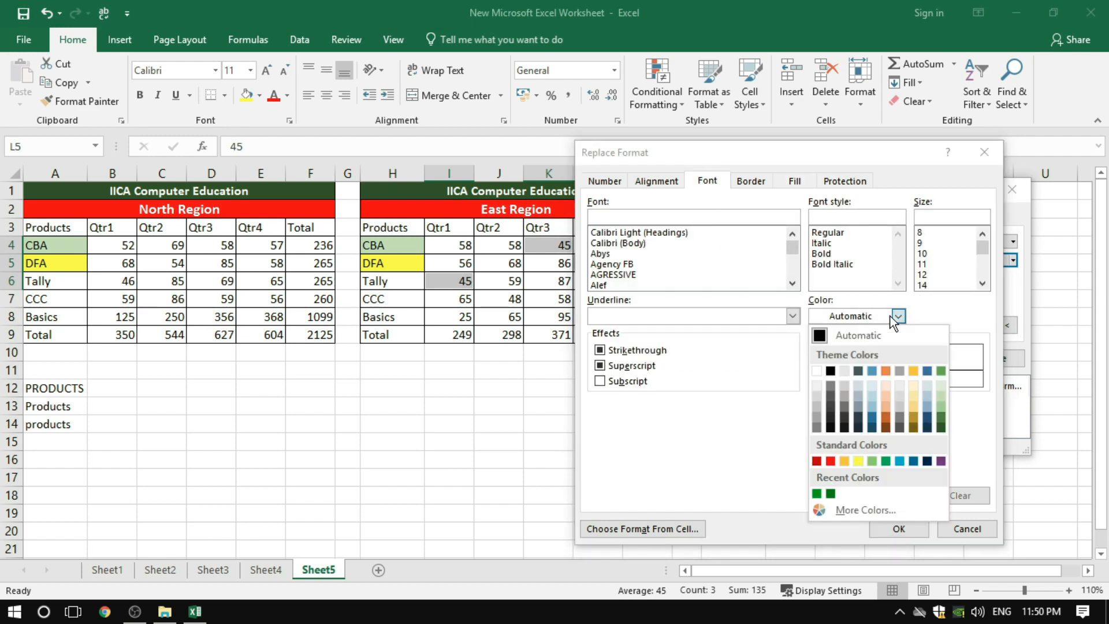
{"action": "left_click", "coordinate": [831, 460]}
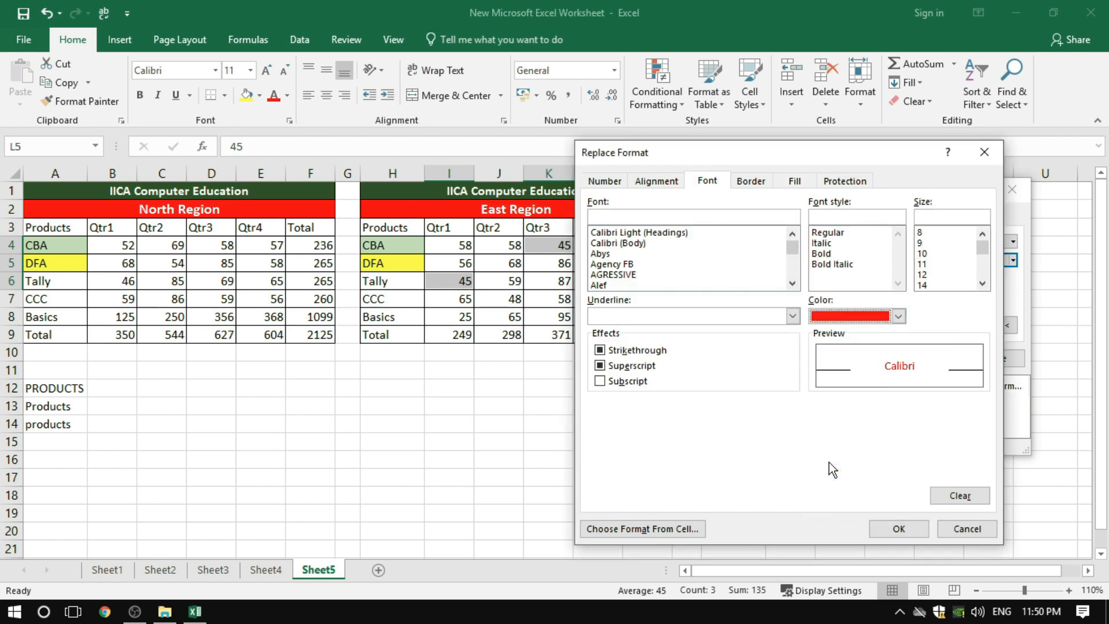
{"action": "left_click", "coordinate": [825, 254]}
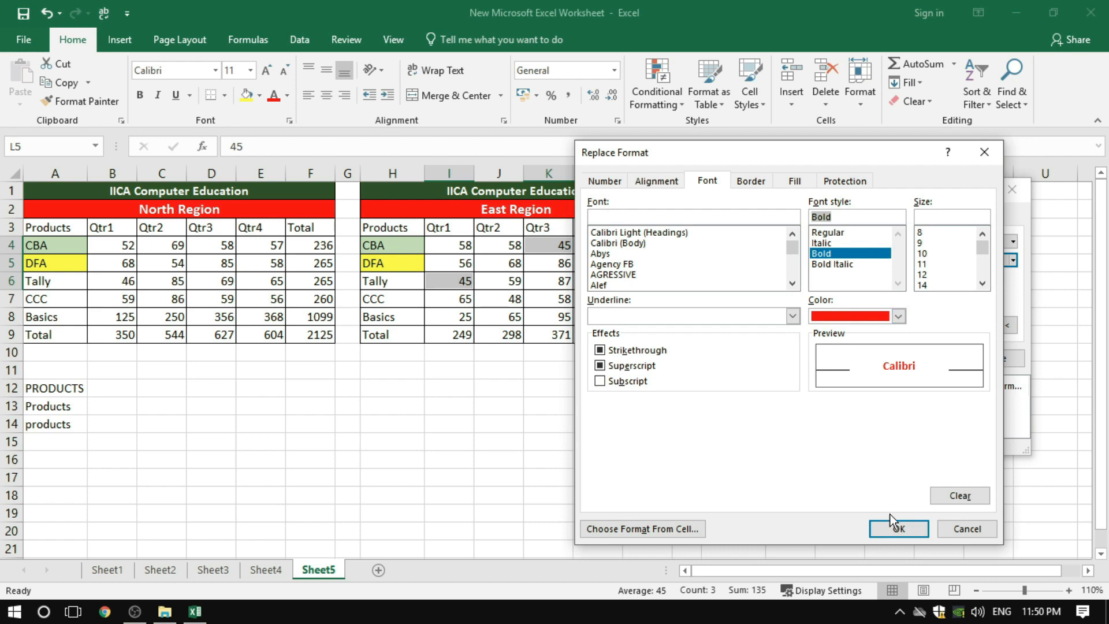
{"action": "left_click", "coordinate": [897, 527]}
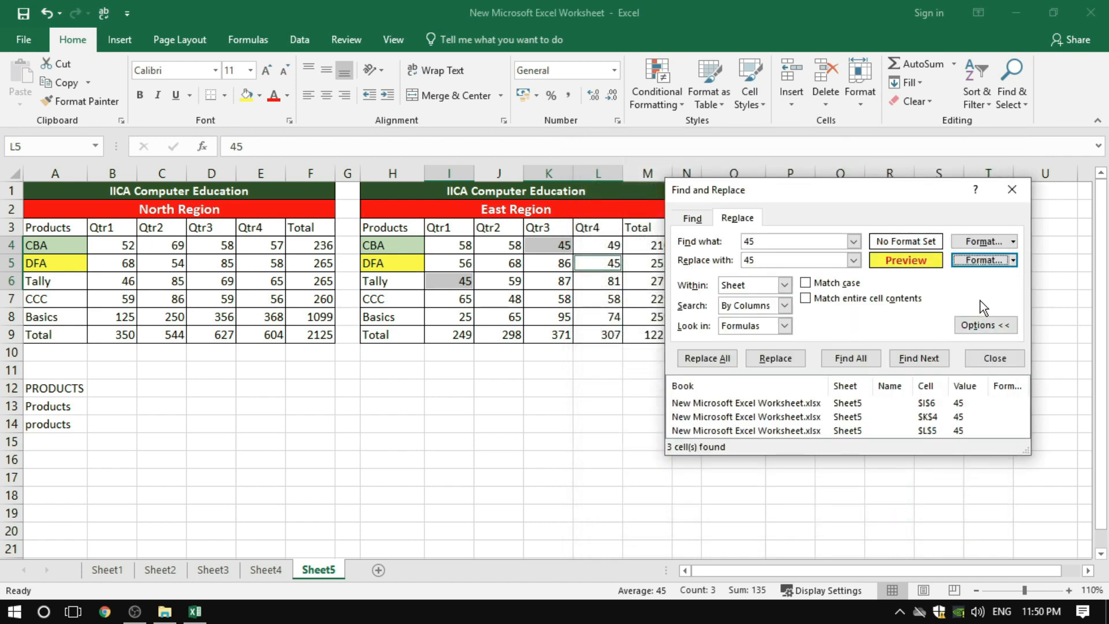
Apply the formatted replacement to all occurrences of 45, close the dialog, and check the highlighted cells in the East Region table
{"action": "left_click", "coordinate": [706, 357]}
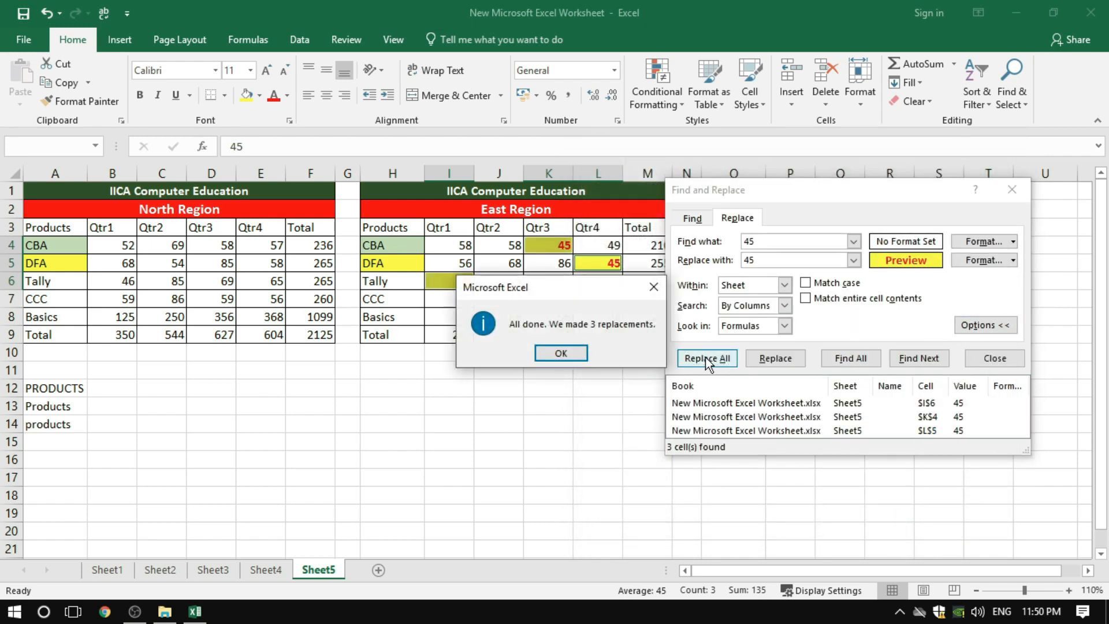
{"action": "left_click", "coordinate": [537, 350]}
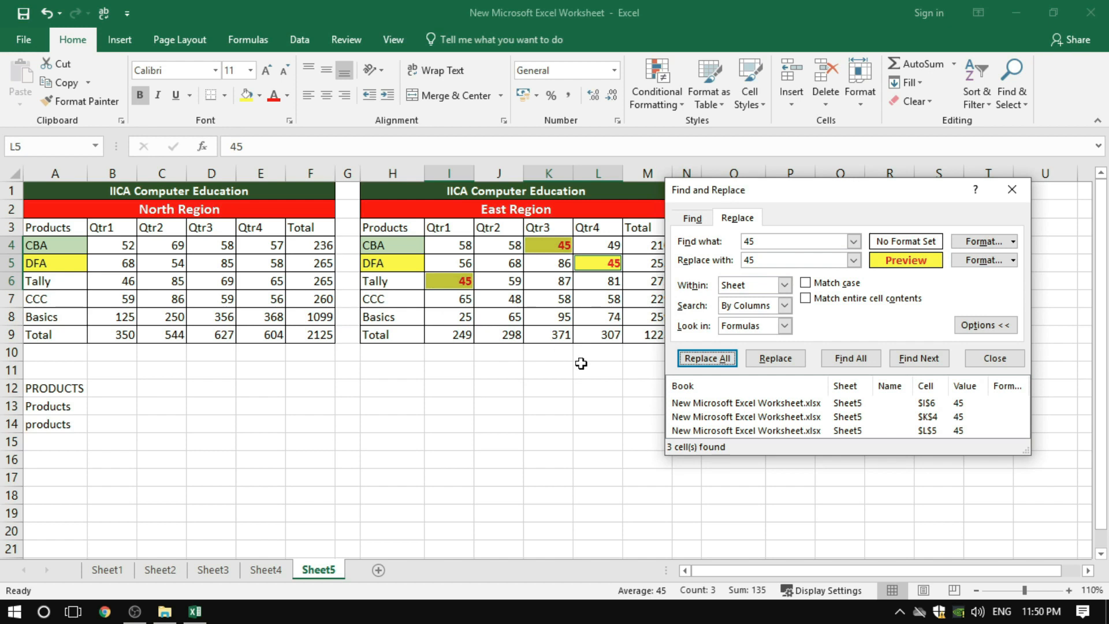
{"action": "left_click", "coordinate": [1012, 190]}
{"action": "left_click", "coordinate": [549, 387]}
{"action": "left_click", "coordinate": [456, 284]}
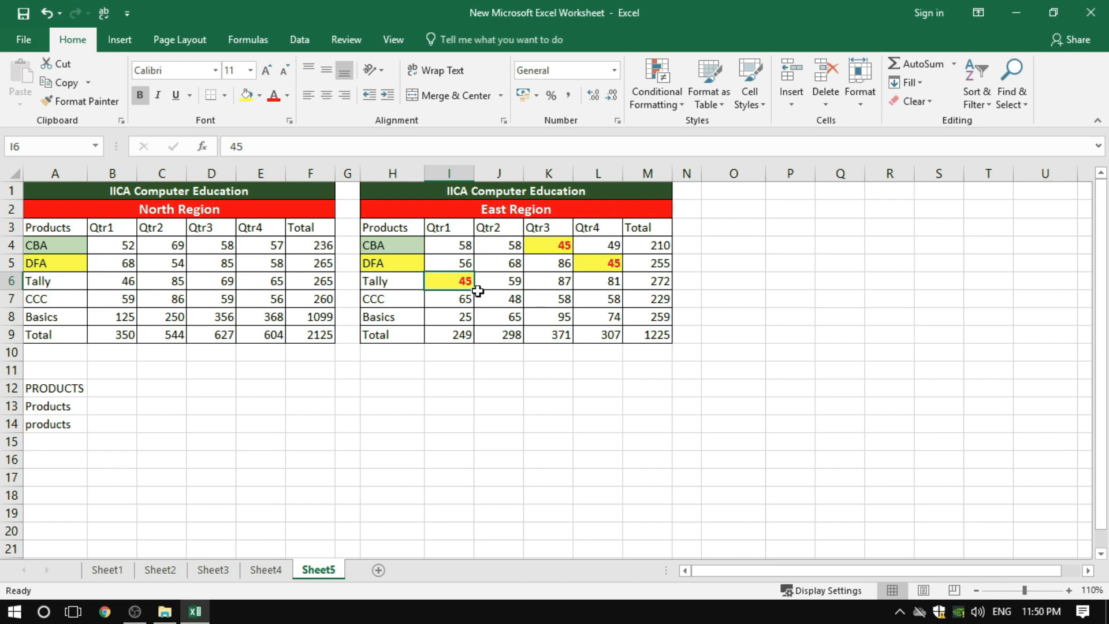
{"action": "left_click", "coordinate": [619, 302]}
{"action": "left_click", "coordinate": [584, 350]}
{"action": "left_click", "coordinate": [581, 413]}
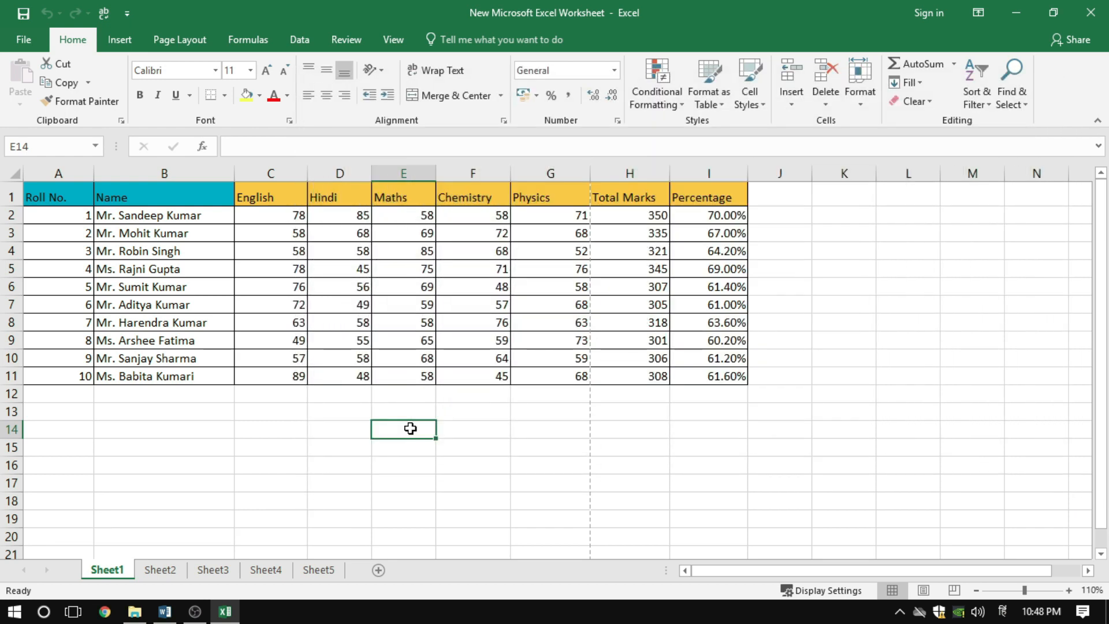
Set Sheet1's page orientation to landscape in Page Setup, and open the print preview
{"action": "left_click", "coordinate": [182, 39]}
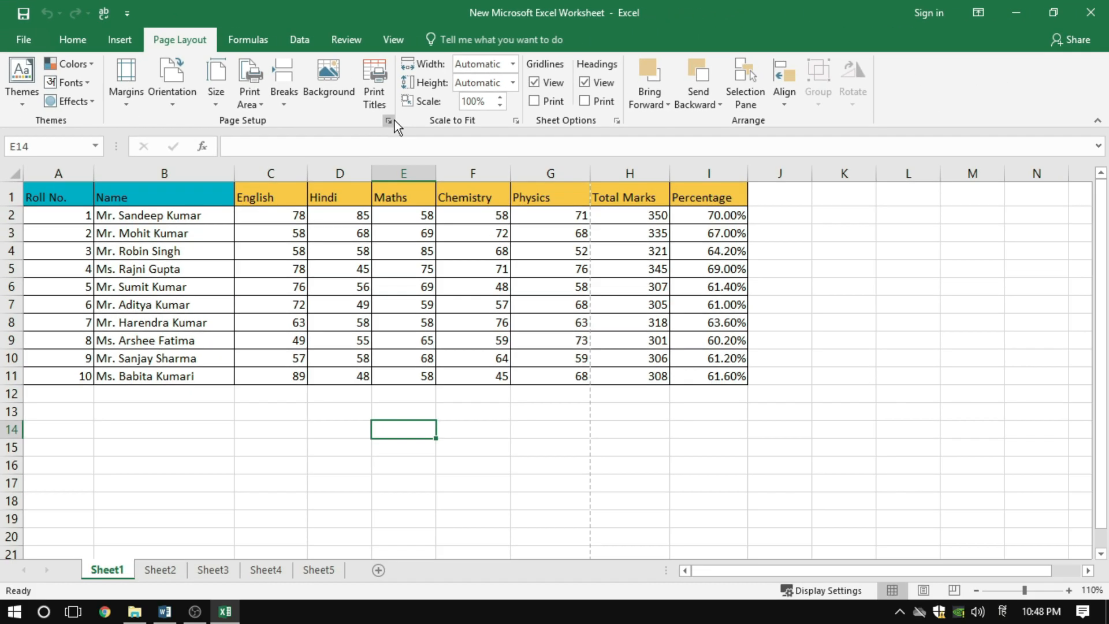
{"action": "left_click", "coordinate": [567, 175]}
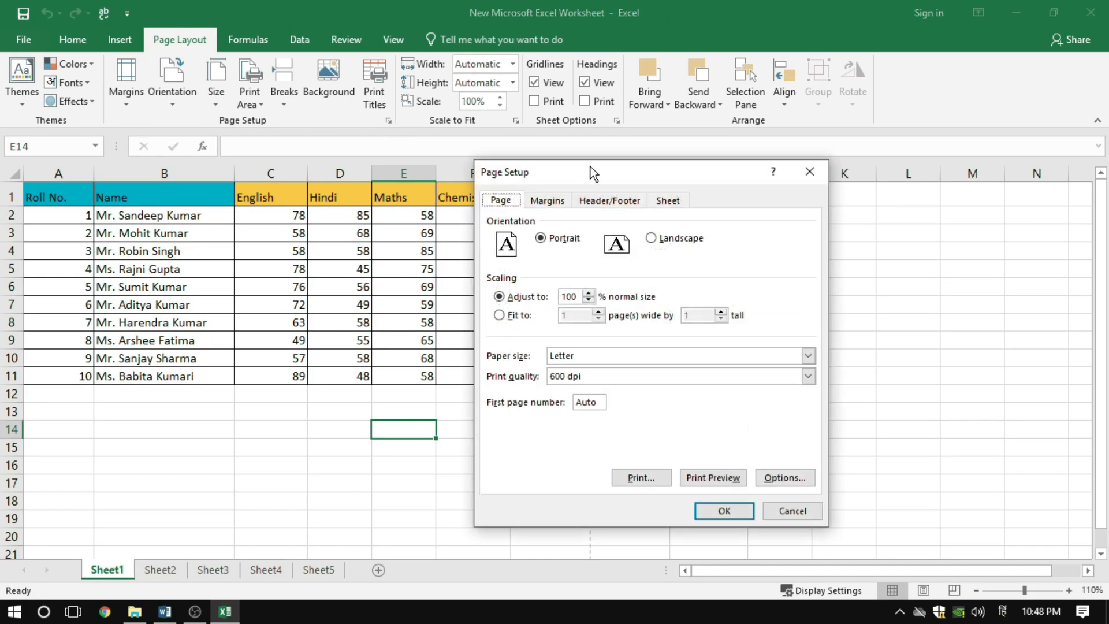
{"action": "left_click_drag", "start_coordinate": [864, 243], "coordinate": [806, 226]}
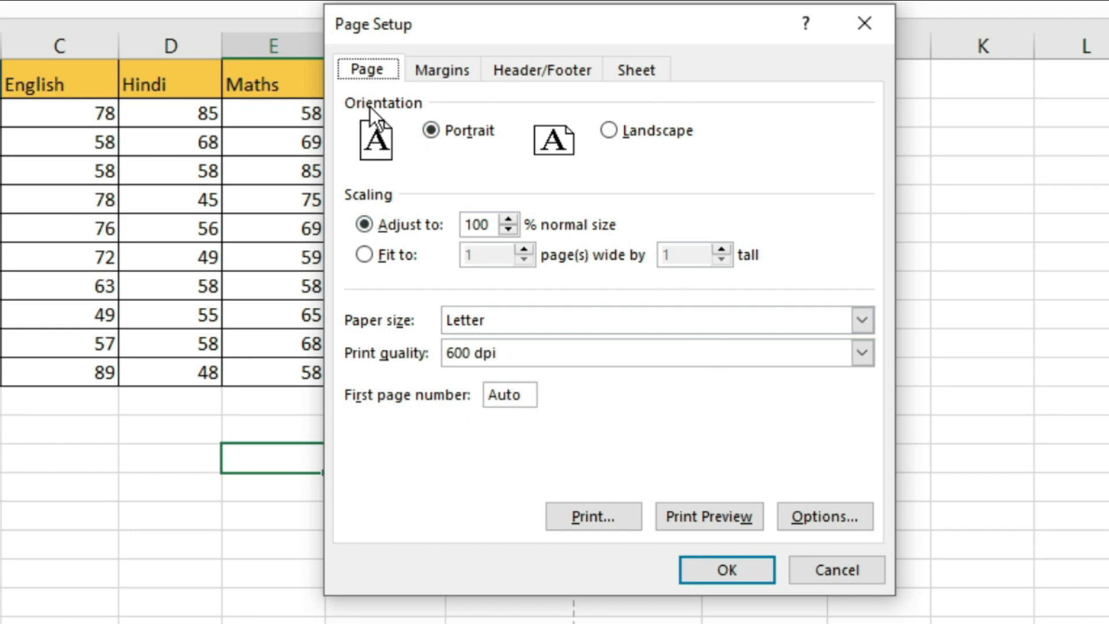
{"action": "left_click", "coordinate": [468, 130]}
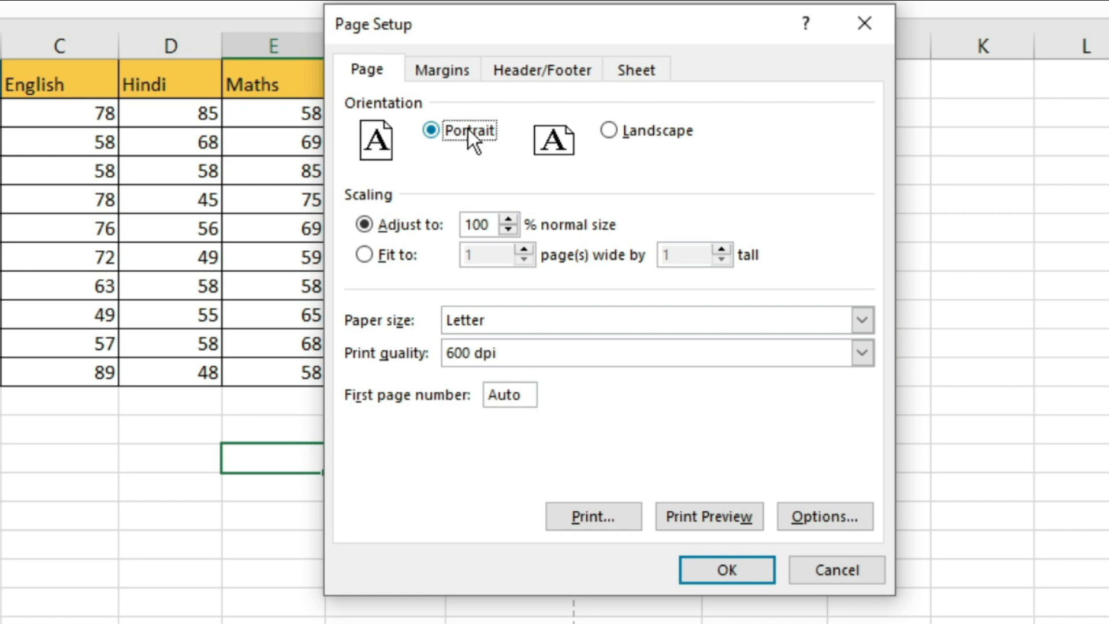
{"action": "left_click", "coordinate": [613, 130]}
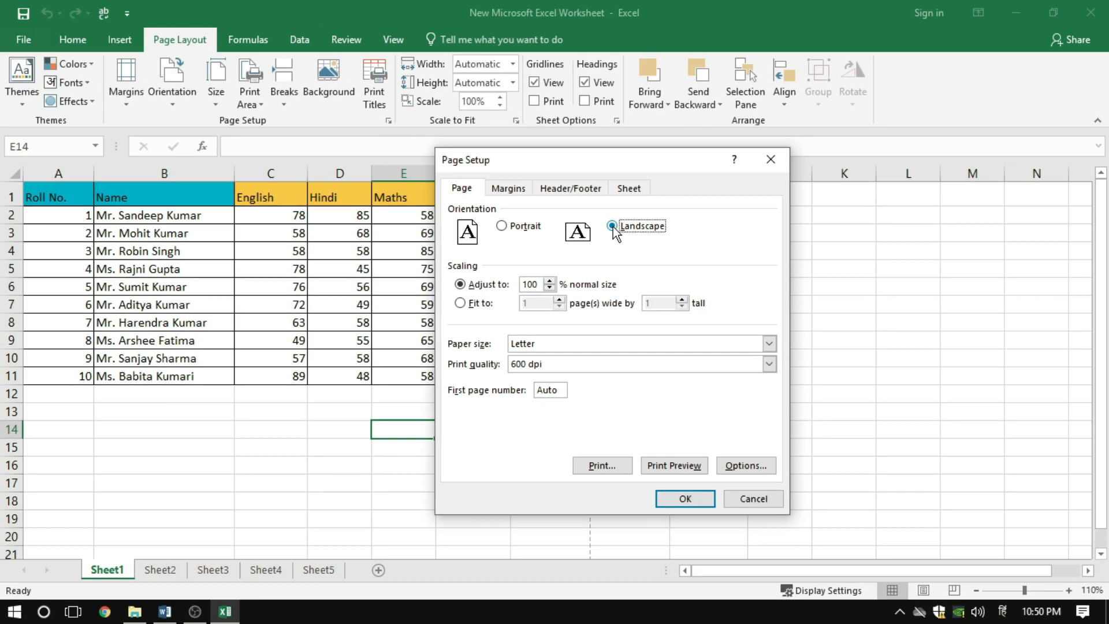
{"action": "left_click", "coordinate": [673, 465]}
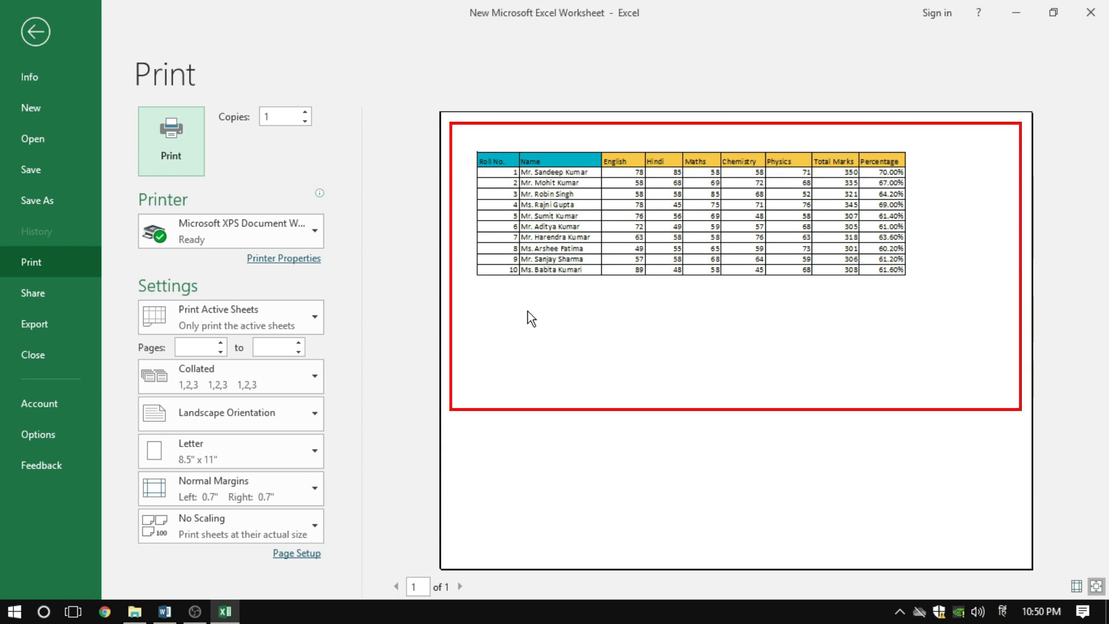
Set Sheet1's page orientation back to portrait in Page Setup, and open the print preview
{"action": "left_click", "coordinate": [34, 33]}
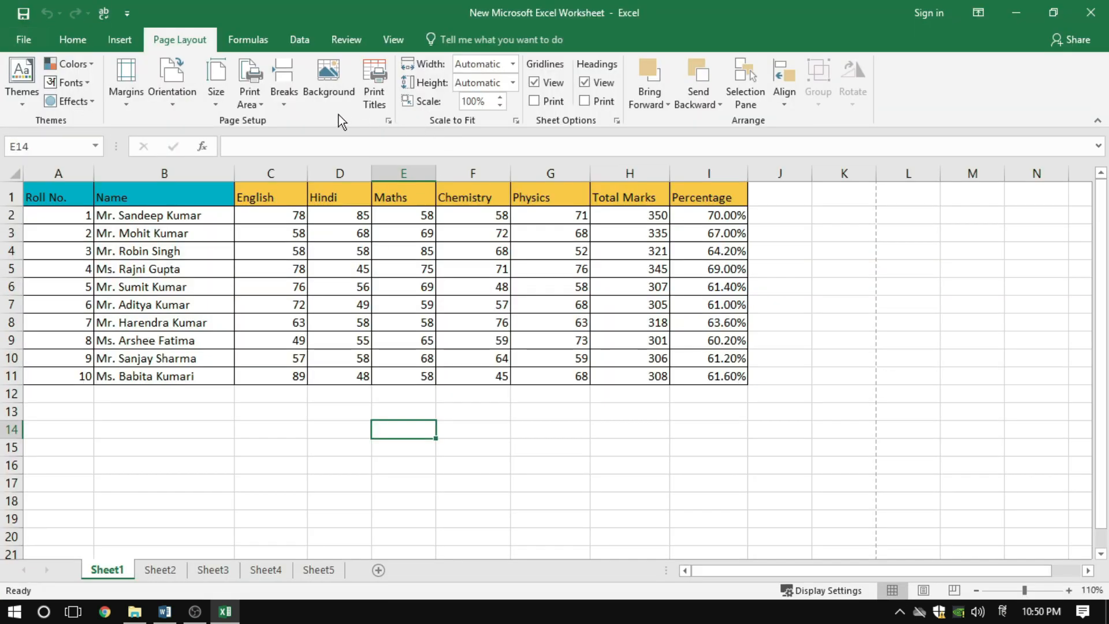
{"action": "left_click", "coordinate": [388, 121]}
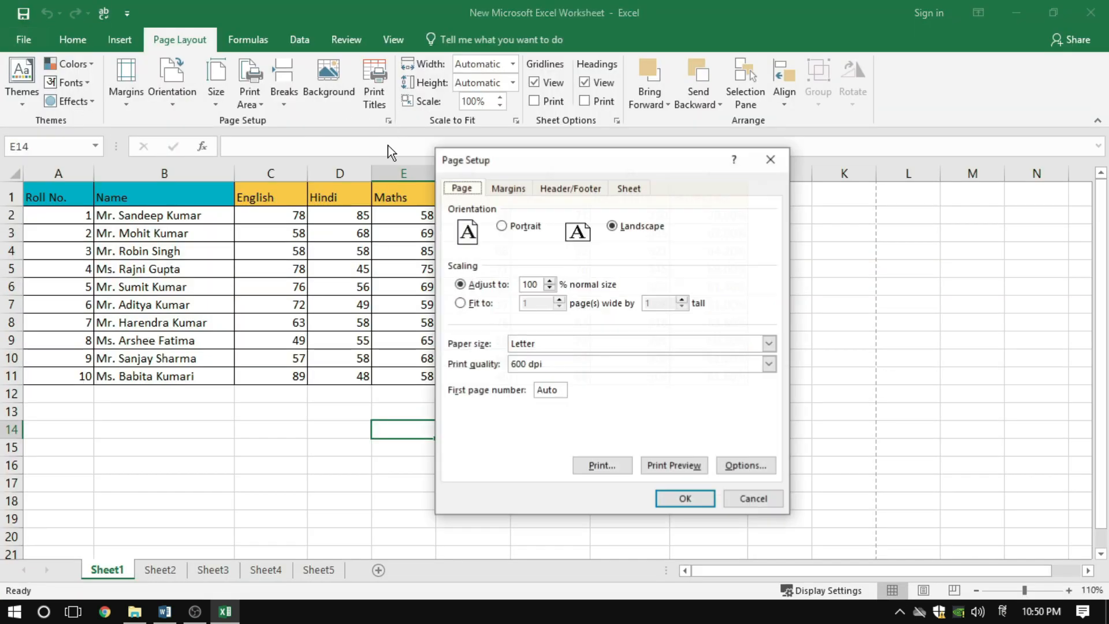
{"action": "left_click", "coordinate": [525, 227]}
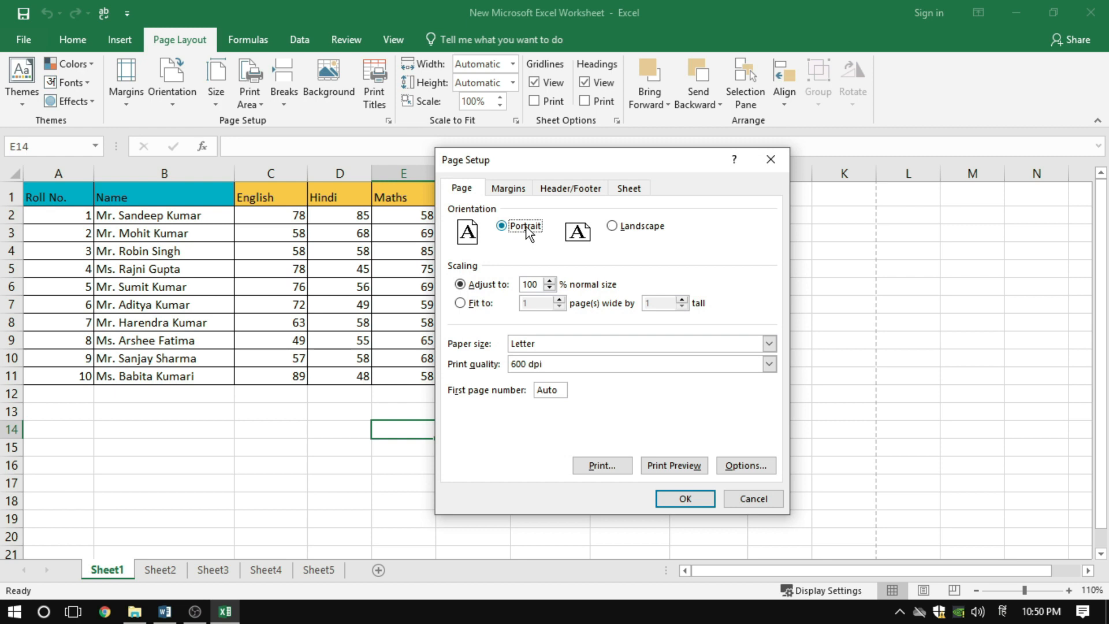
{"action": "left_click", "coordinate": [674, 462]}
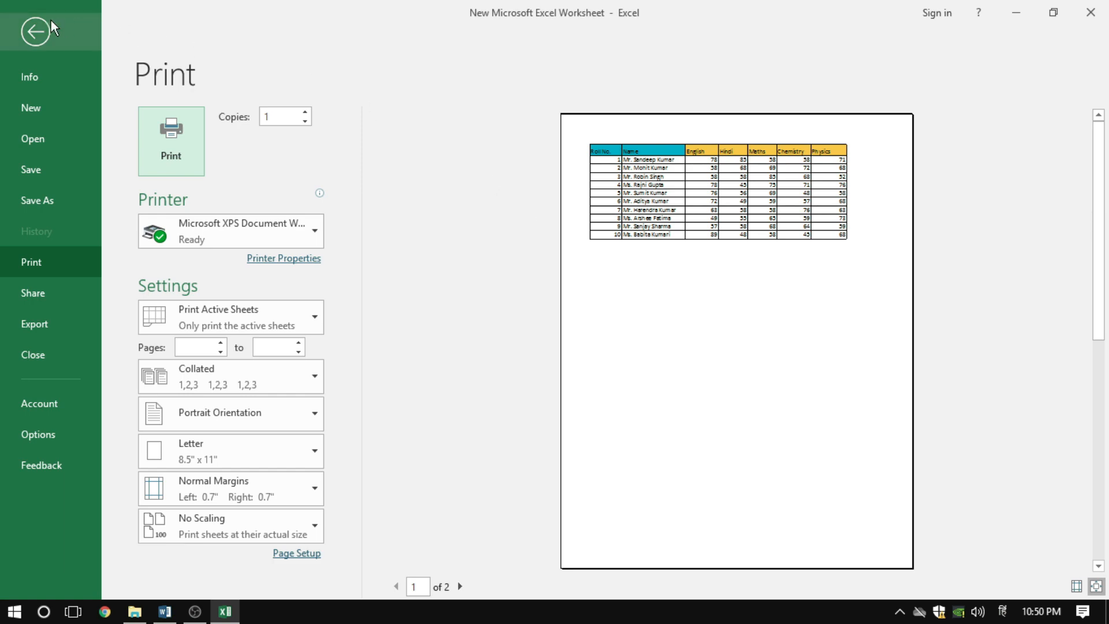
Recheck the portrait orientation in Page Setup, and zoom in on the table in the print preview
{"action": "left_click", "coordinate": [41, 39]}
{"action": "left_click", "coordinate": [388, 120]}
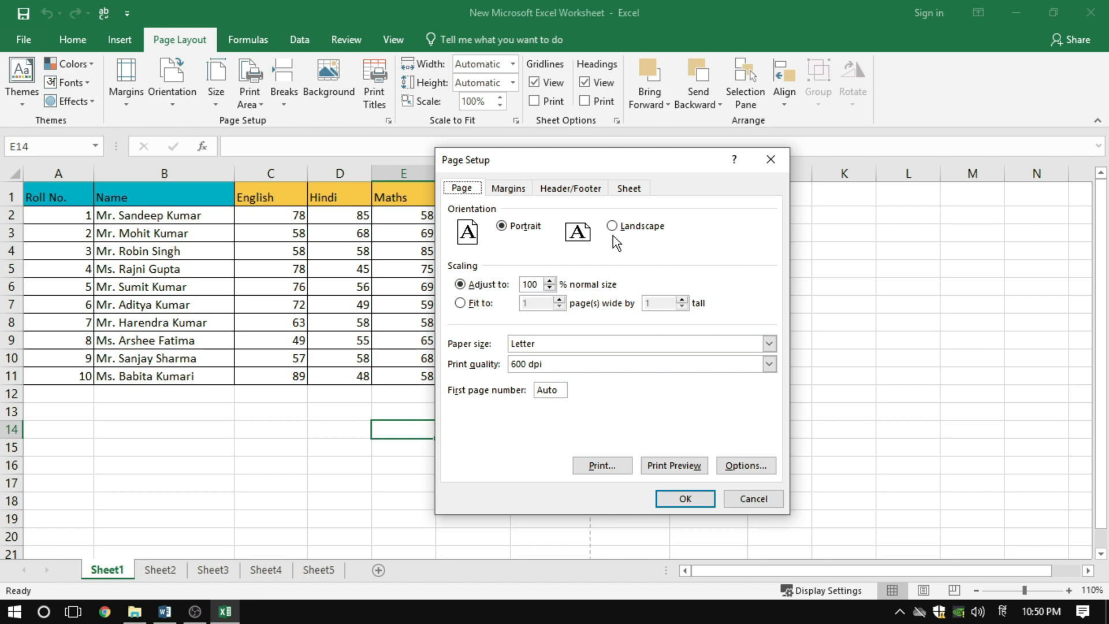
{"action": "left_click_drag", "start_coordinate": [637, 167], "coordinate": [768, 184]}
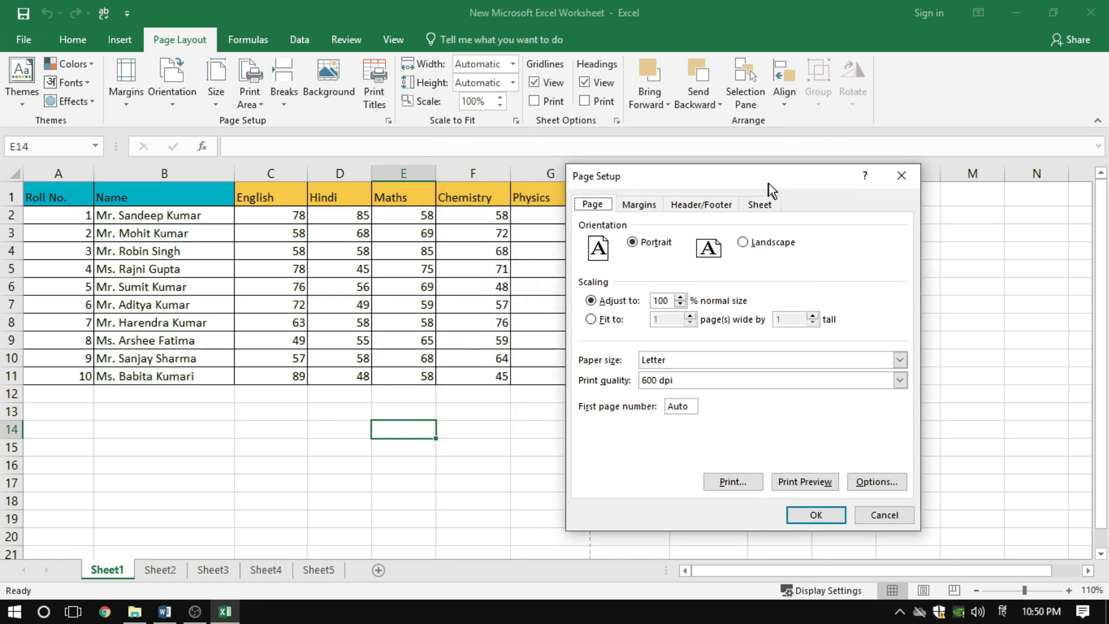
{"action": "left_click", "coordinate": [652, 245]}
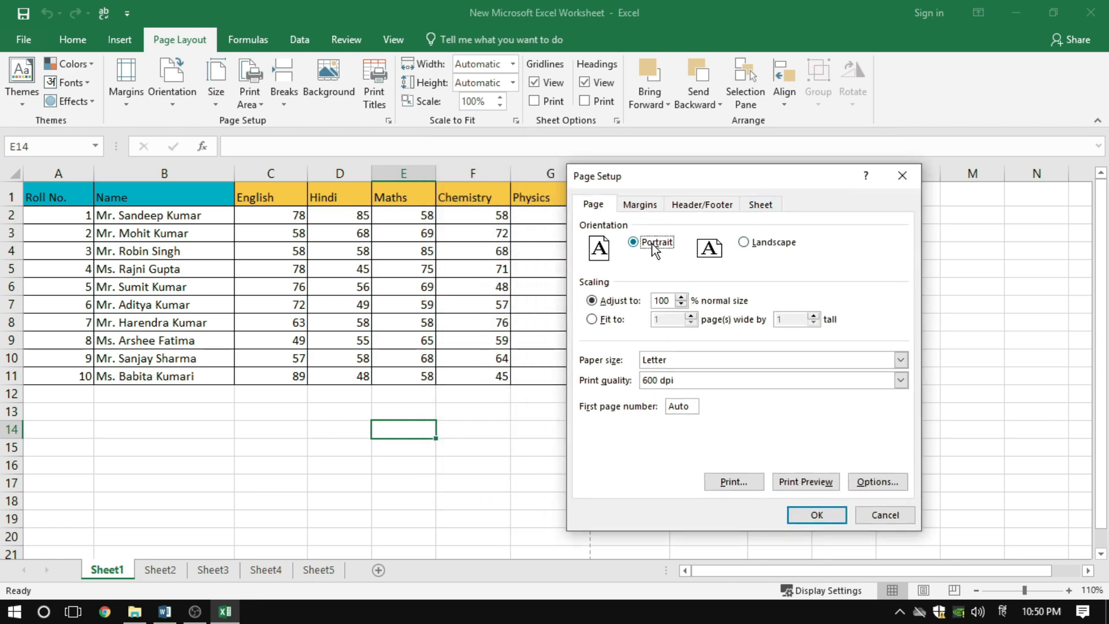
{"action": "left_click", "coordinate": [791, 482]}
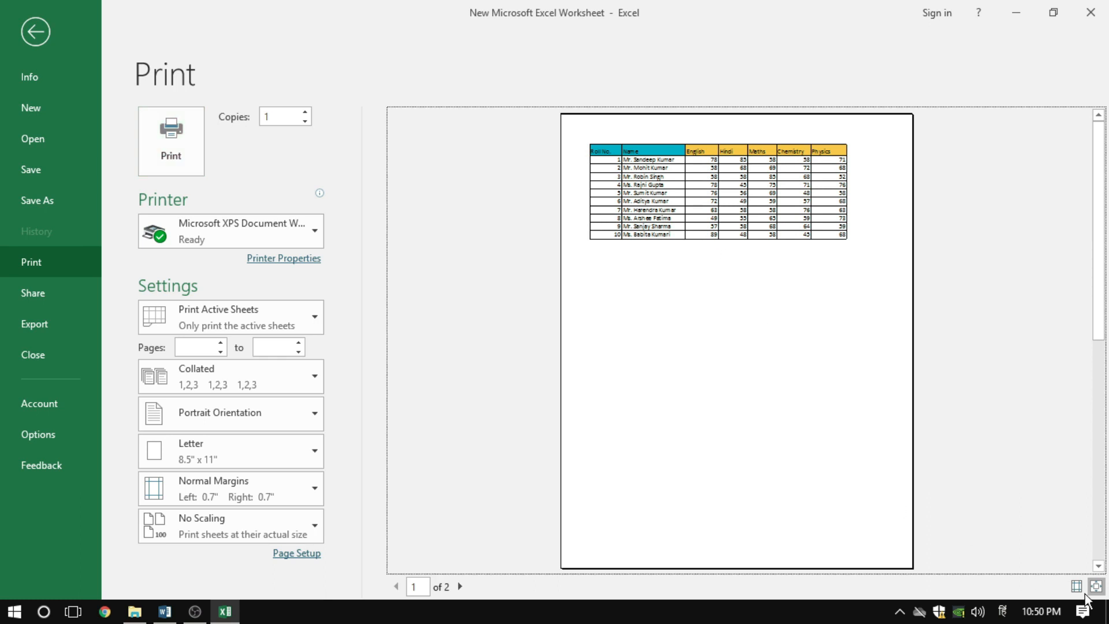
{"action": "left_click", "coordinate": [1095, 586]}
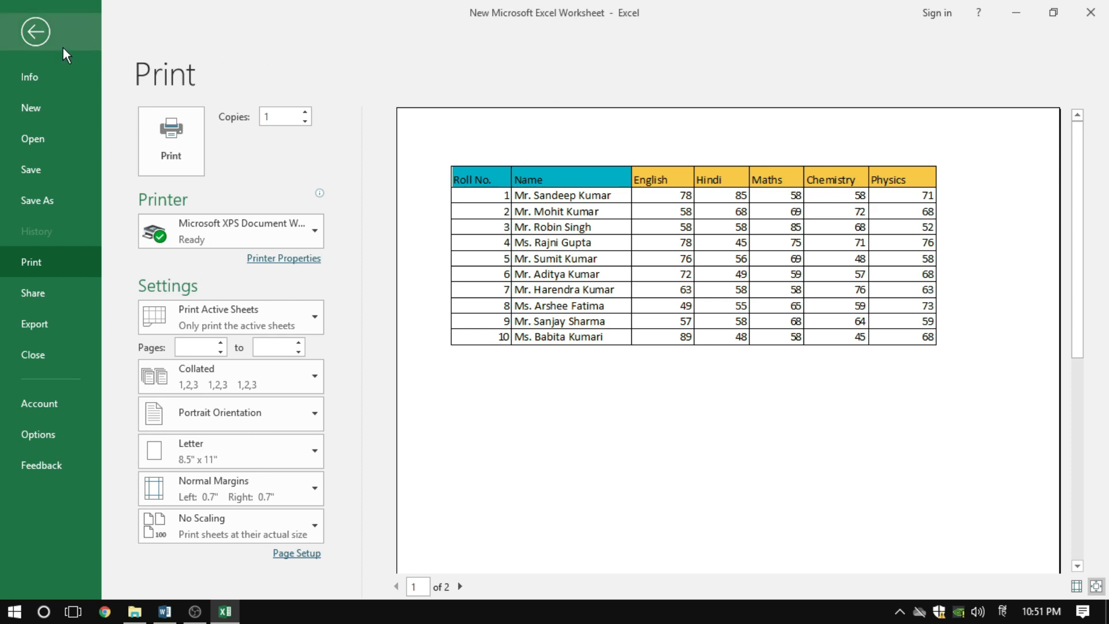
Scale the printout to 90% of normal size in Page Setup, and check the table in the print preview
{"action": "left_click", "coordinate": [38, 34]}
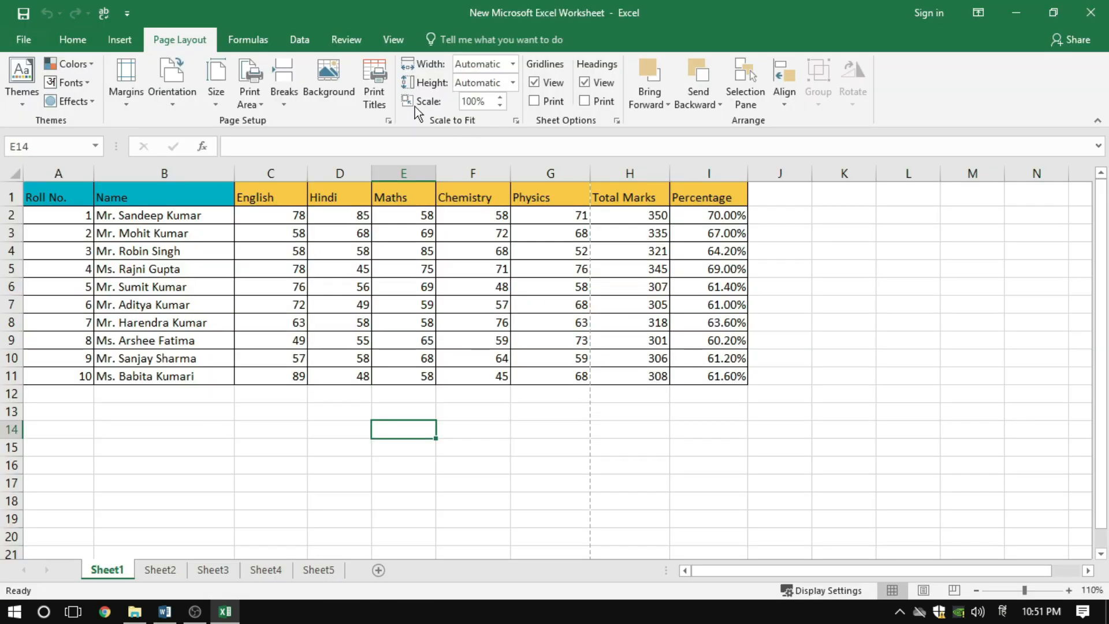
{"action": "left_click", "coordinate": [388, 121]}
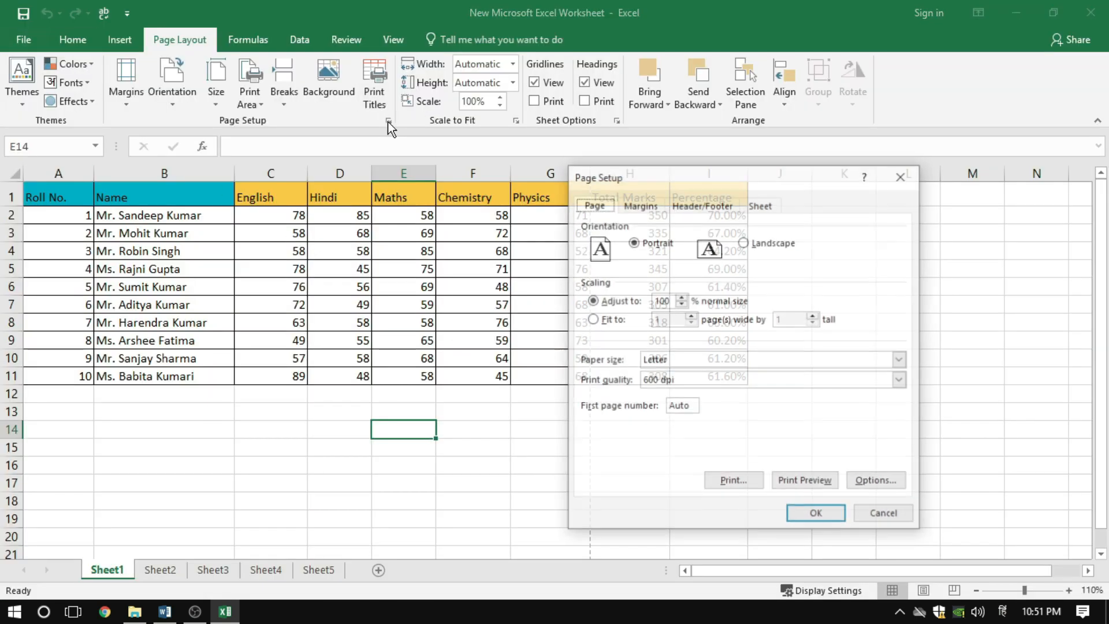
{"action": "left_click", "coordinate": [680, 304]}
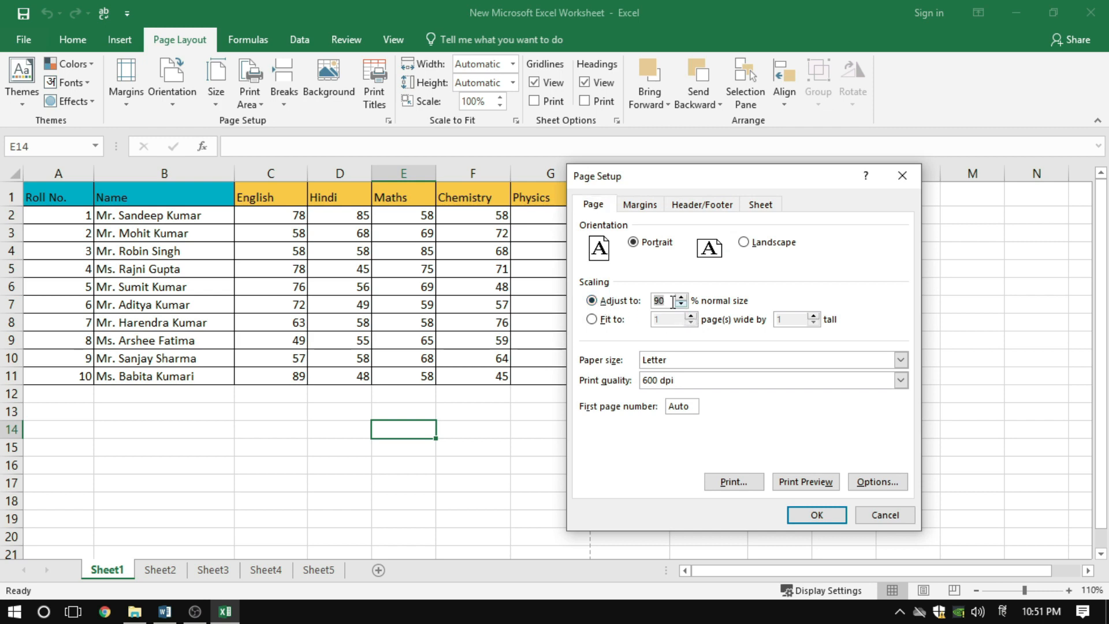
{"action": "left_click", "coordinate": [671, 299]}
{"action": "left_click", "coordinate": [808, 482]}
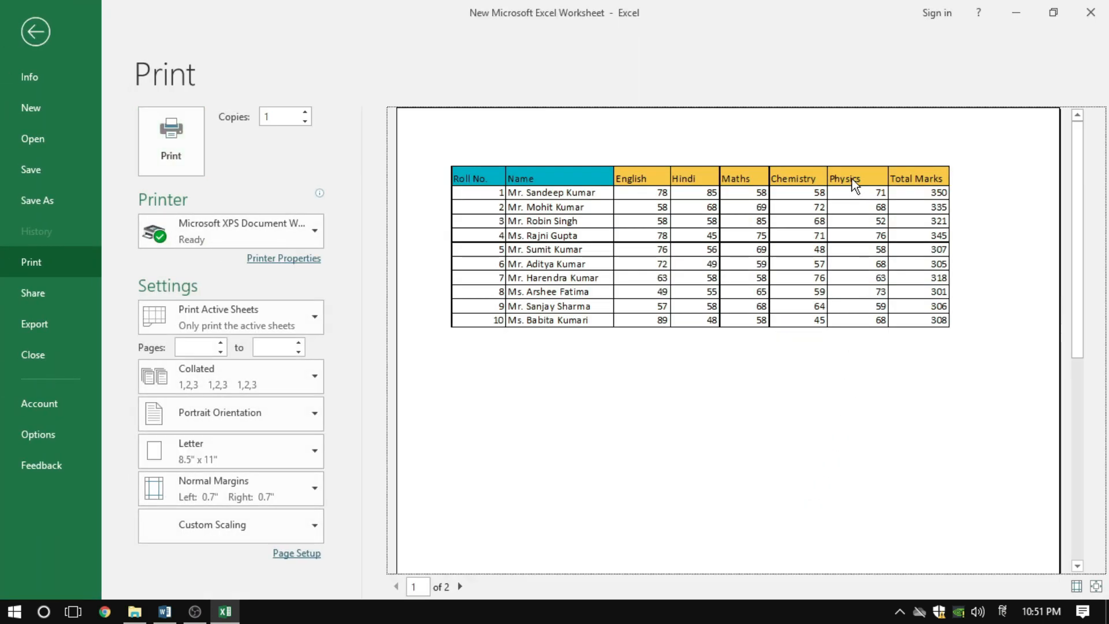
{"action": "left_click", "coordinate": [1095, 585]}
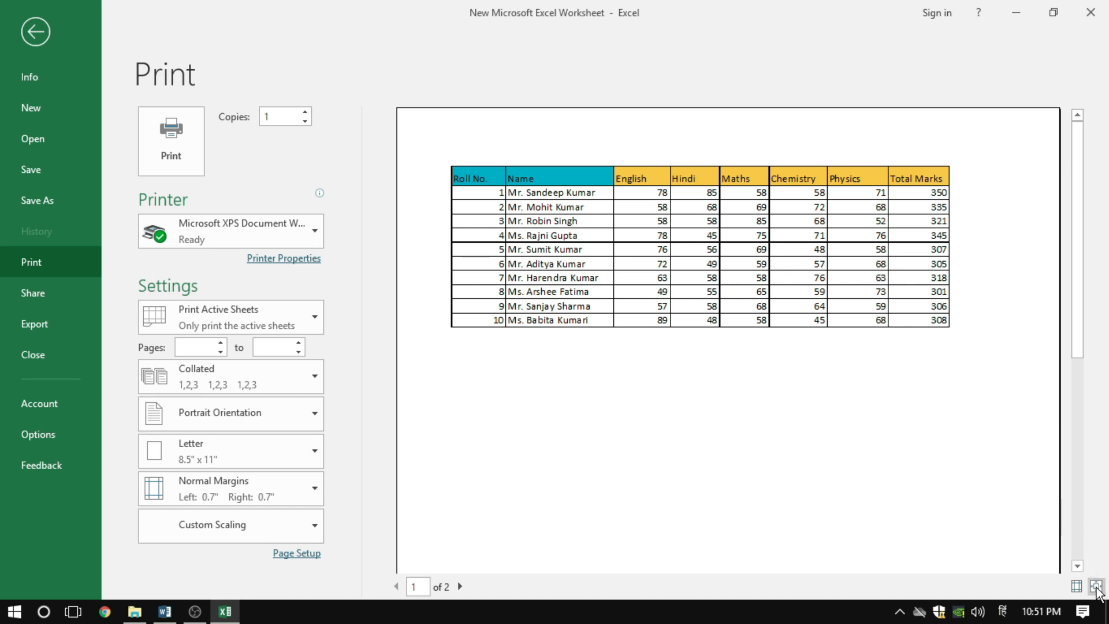
{"action": "left_click", "coordinate": [1096, 581]}
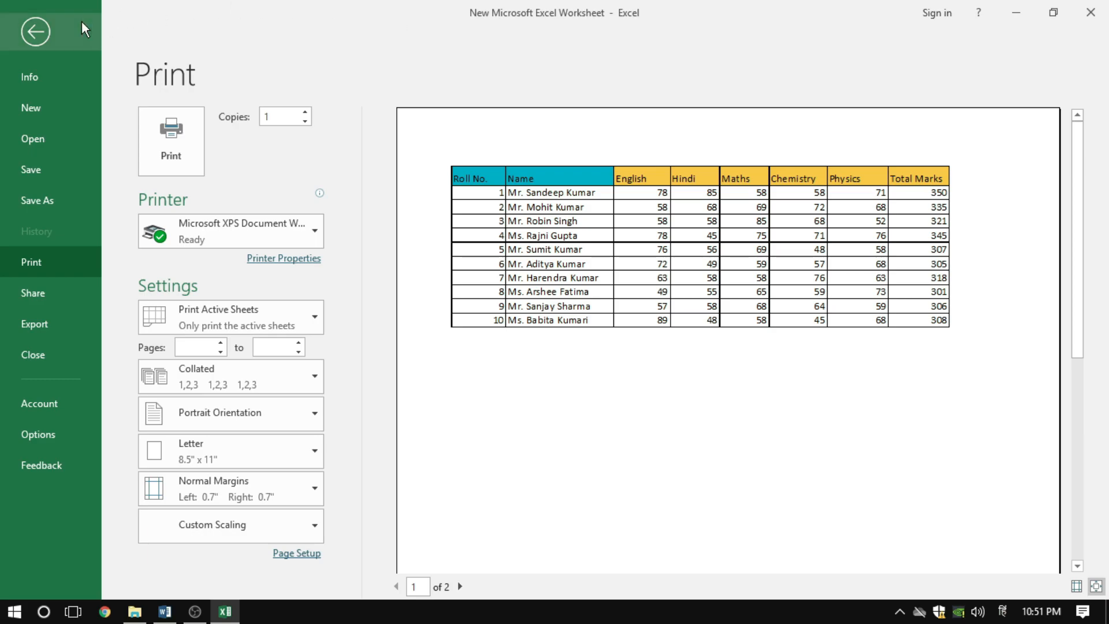
Reduce the print scaling to 85% of normal size, and open the print preview
{"action": "left_click", "coordinate": [36, 31]}
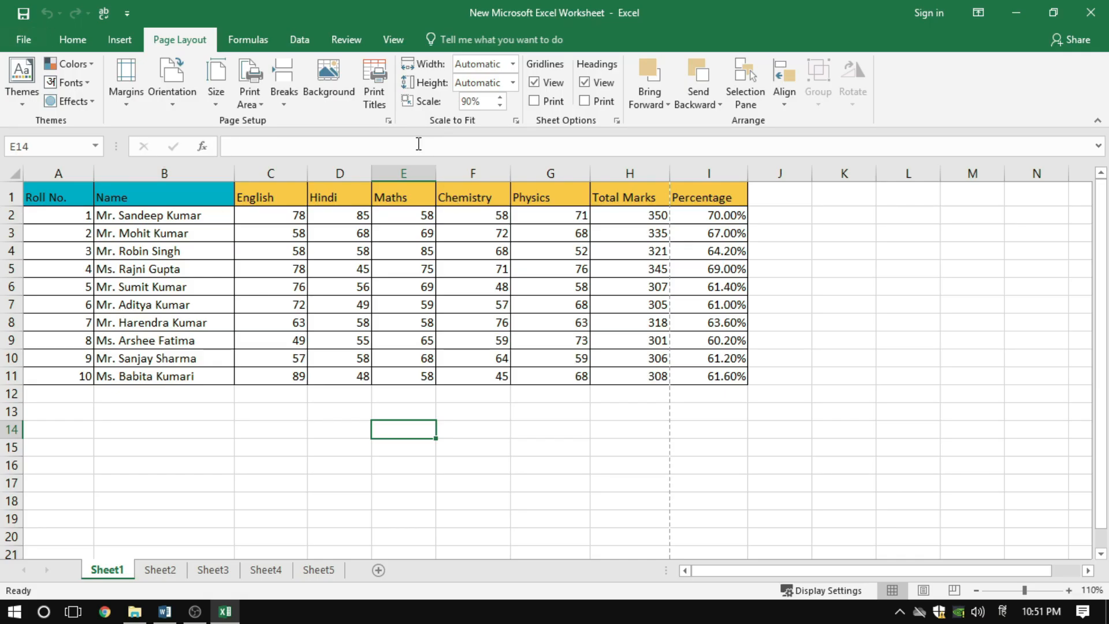
{"action": "left_click", "coordinate": [389, 120]}
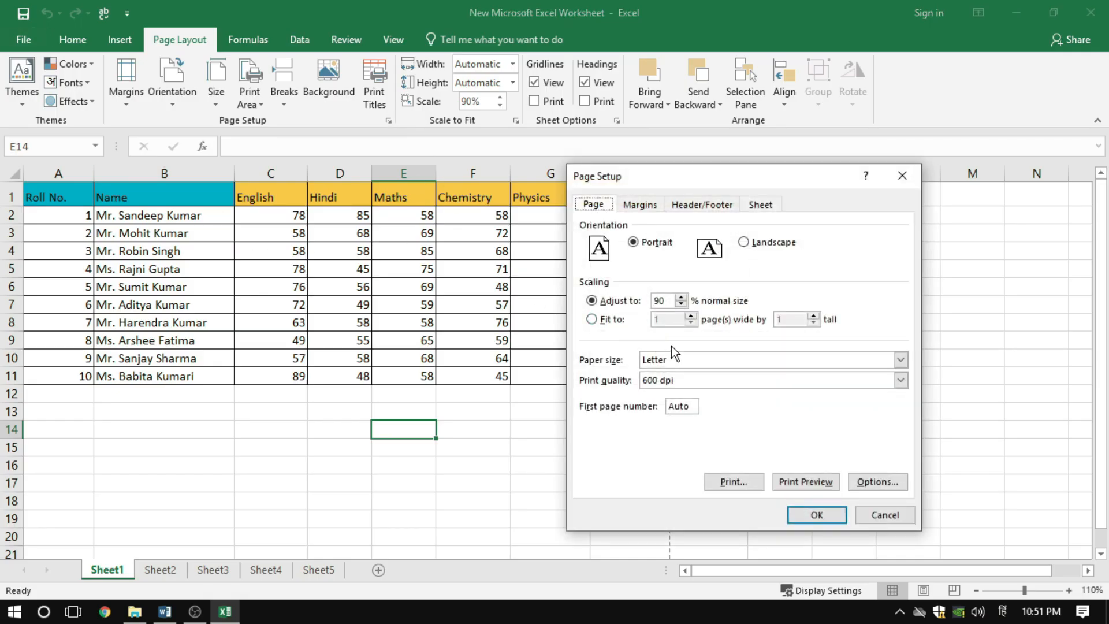
{"action": "left_click", "coordinate": [681, 305]}
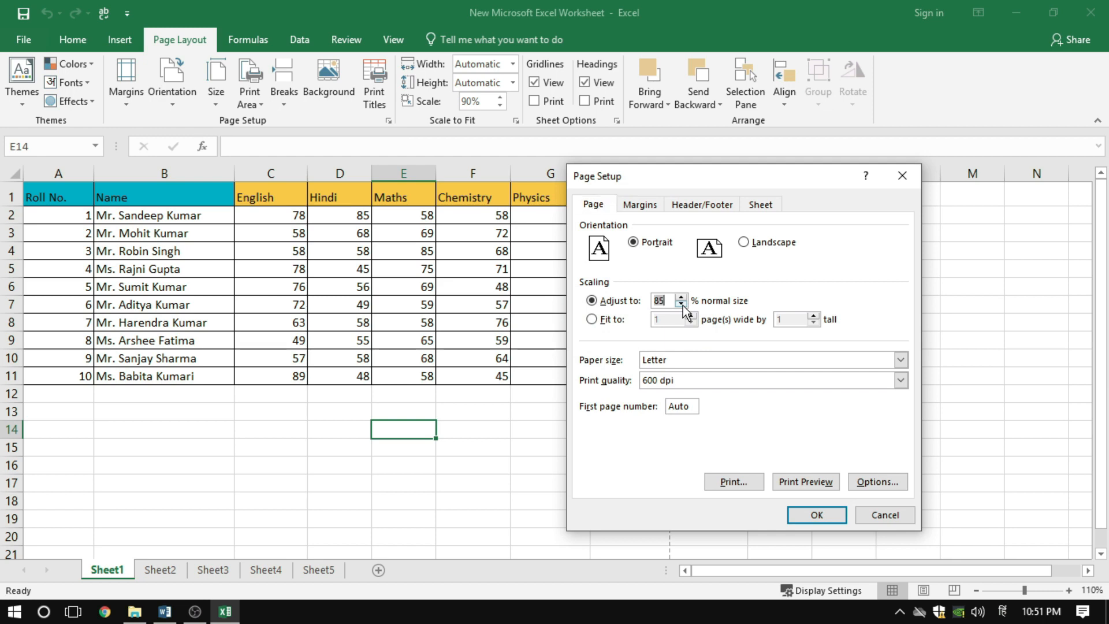
{"action": "left_click", "coordinate": [795, 479]}
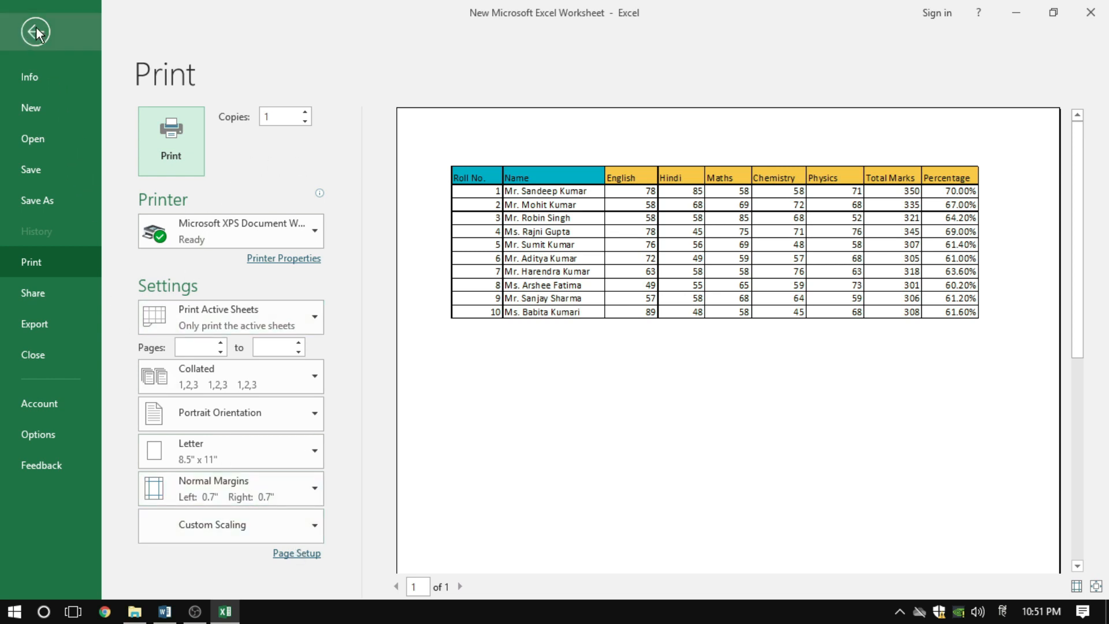
Set the print scaling to 100% of normal size from the print preview's Page Setup, and apply it
{"action": "left_click", "coordinate": [297, 553]}
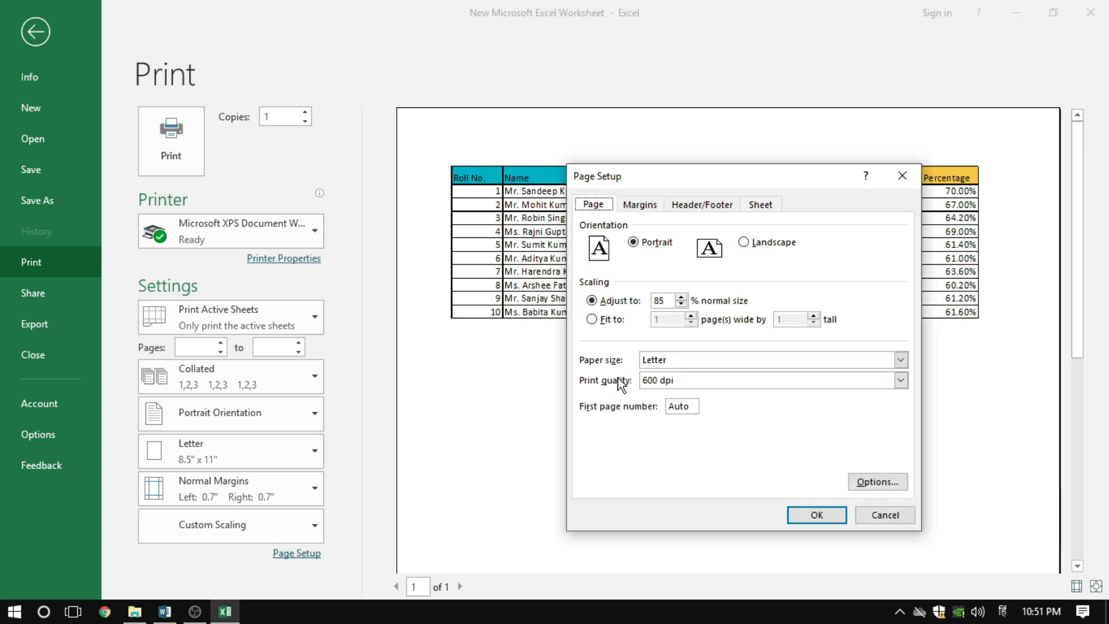
{"action": "left_click_drag", "start_coordinate": [761, 178], "coordinate": [354, 115]}
{"action": "double_click", "coordinate": [244, 235]}
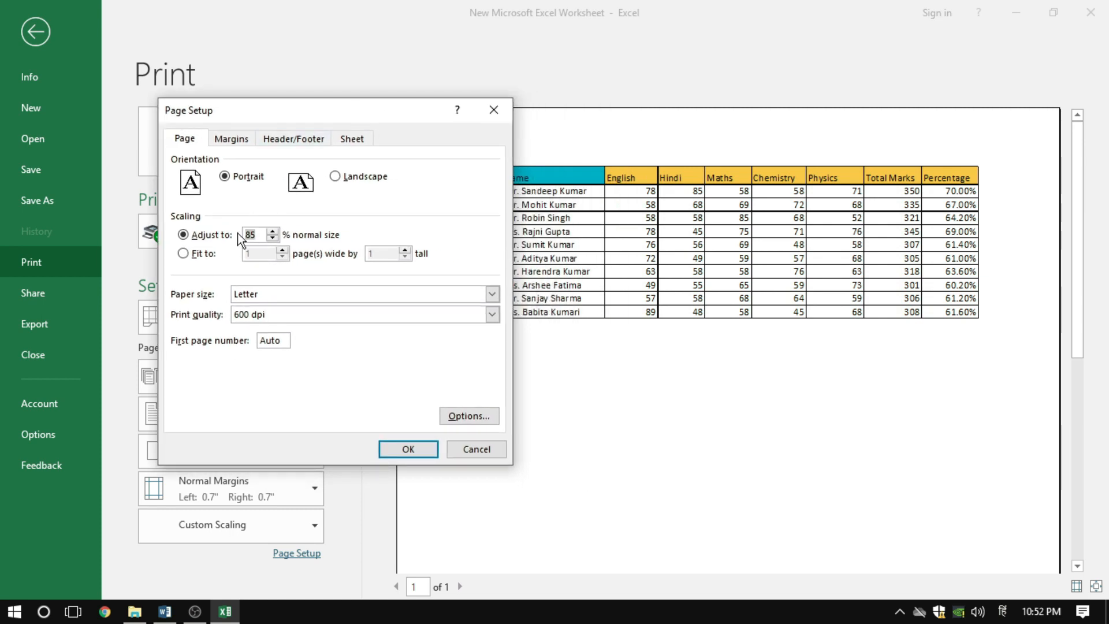
{"action": "type", "text": "100"}
{"action": "left_click", "coordinate": [405, 448]}
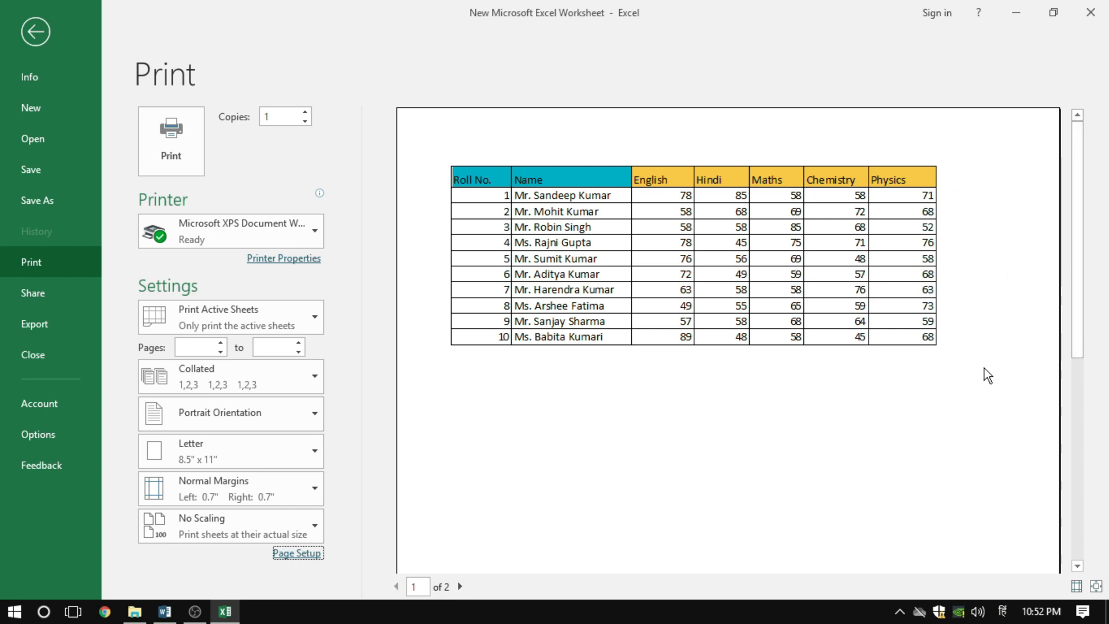
Fit the printout to 1 page wide by 1 tall in Page Setup, and apply it to the preview
{"action": "left_click", "coordinate": [296, 555]}
{"action": "left_click_drag", "start_coordinate": [371, 112], "coordinate": [719, 106]}
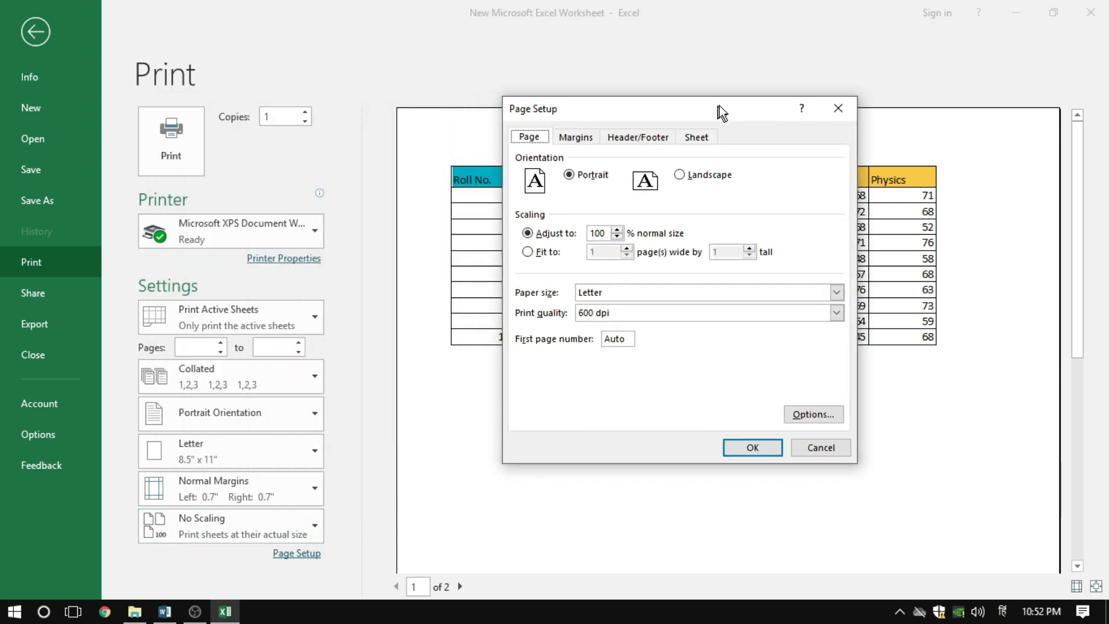
{"action": "left_click", "coordinate": [529, 253]}
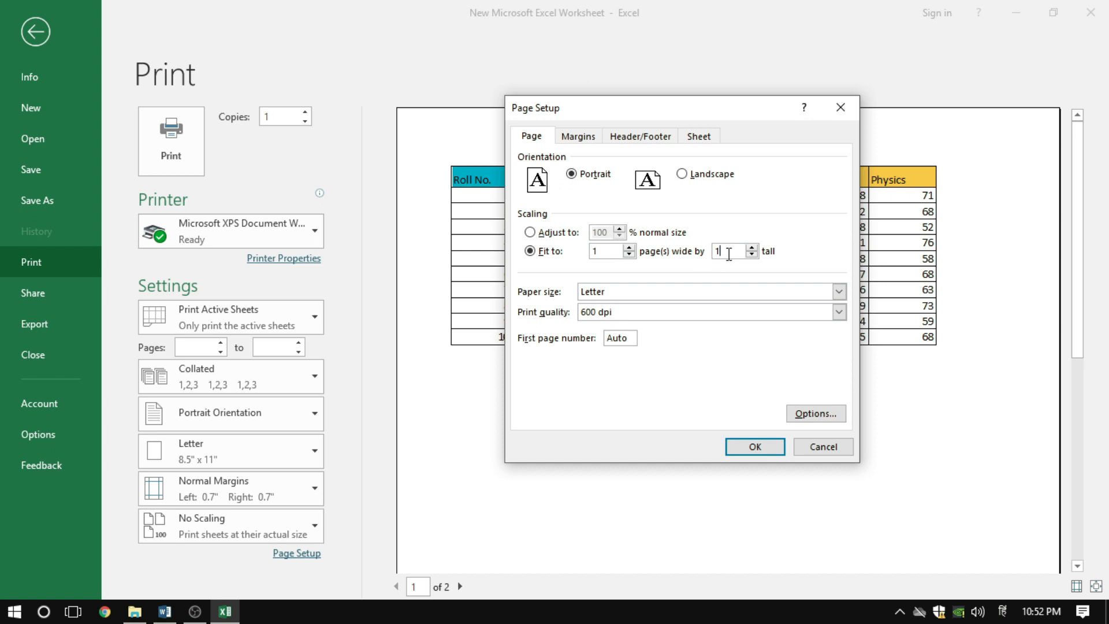
{"action": "left_click", "coordinate": [764, 443]}
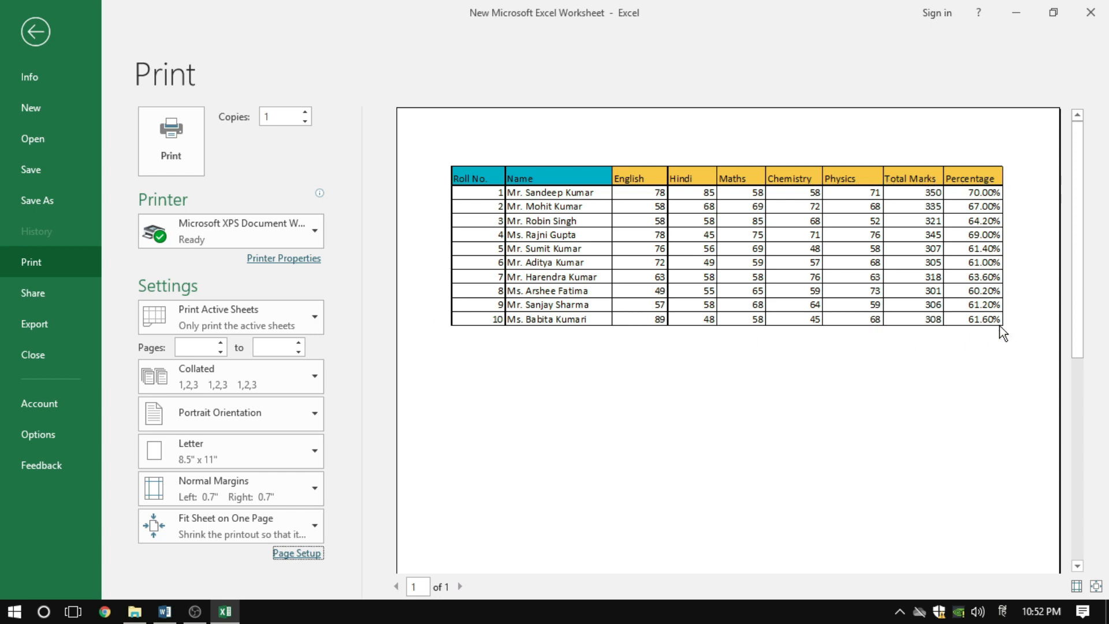
Switch the scaling to percentage adjustment and back to fitting 1 page wide by 1 tall, and apply it
{"action": "left_click", "coordinate": [297, 552]}
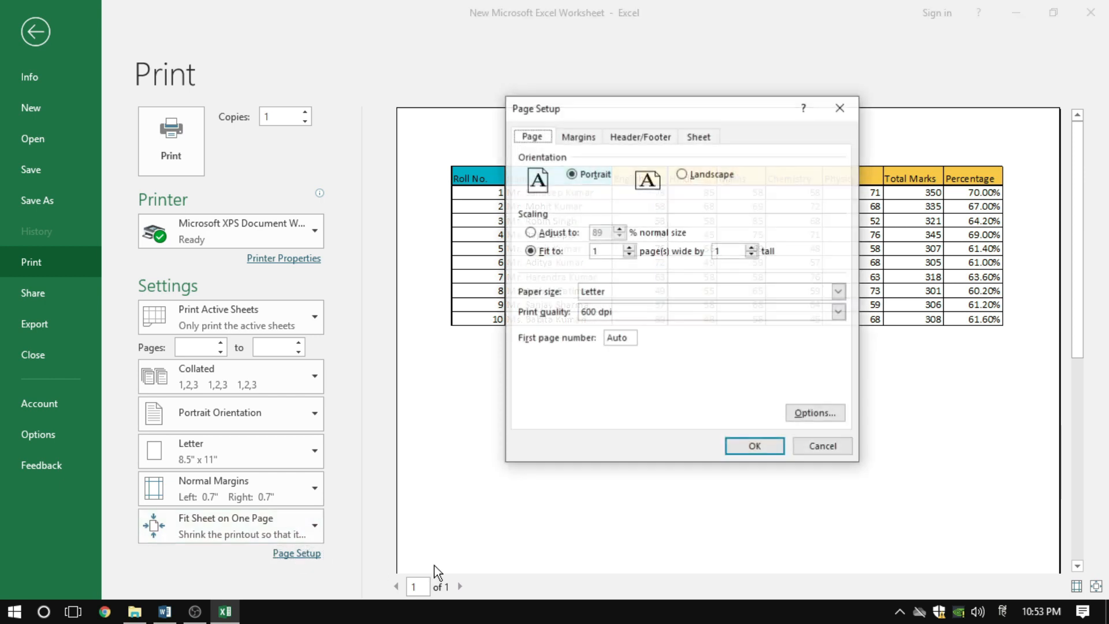
{"action": "left_click", "coordinate": [542, 234]}
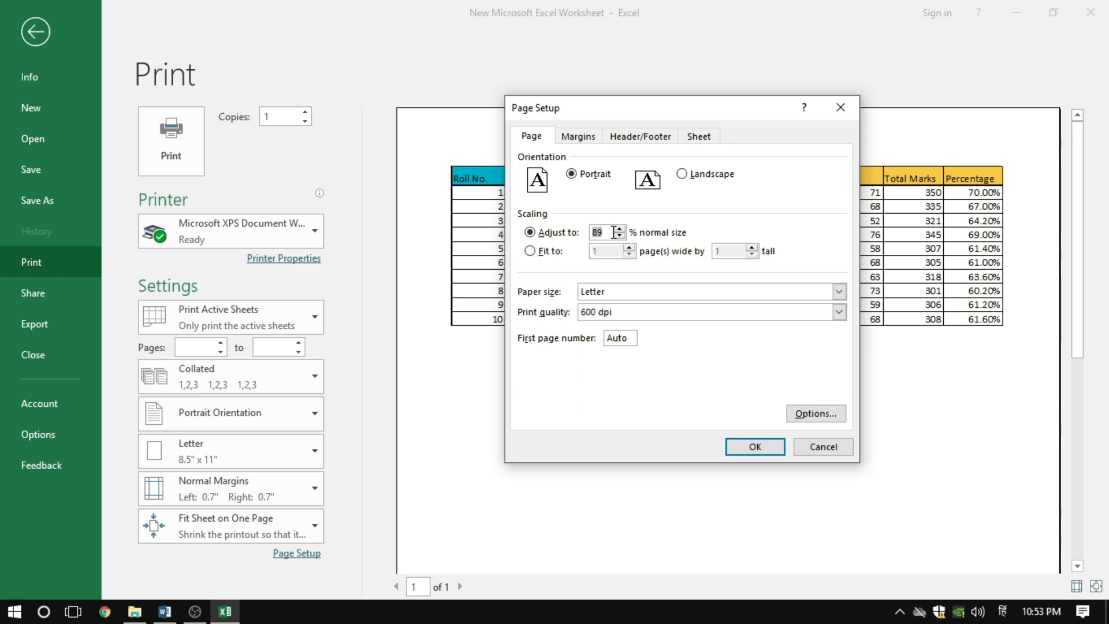
{"action": "left_click", "coordinate": [540, 252]}
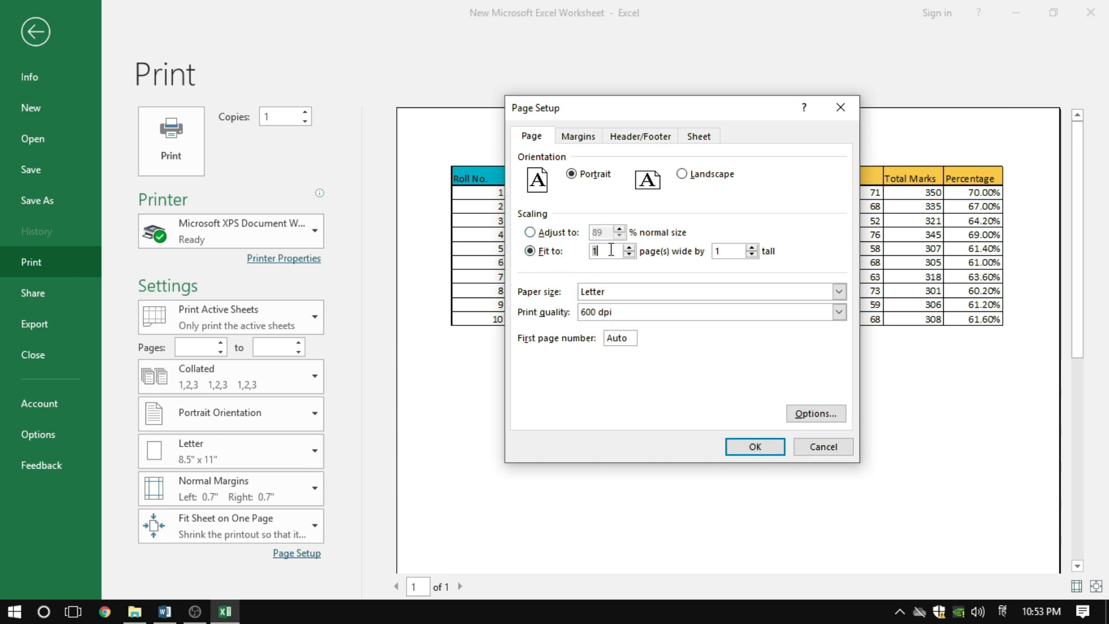
{"action": "left_click", "coordinate": [725, 250]}
{"action": "left_click", "coordinate": [757, 445]}
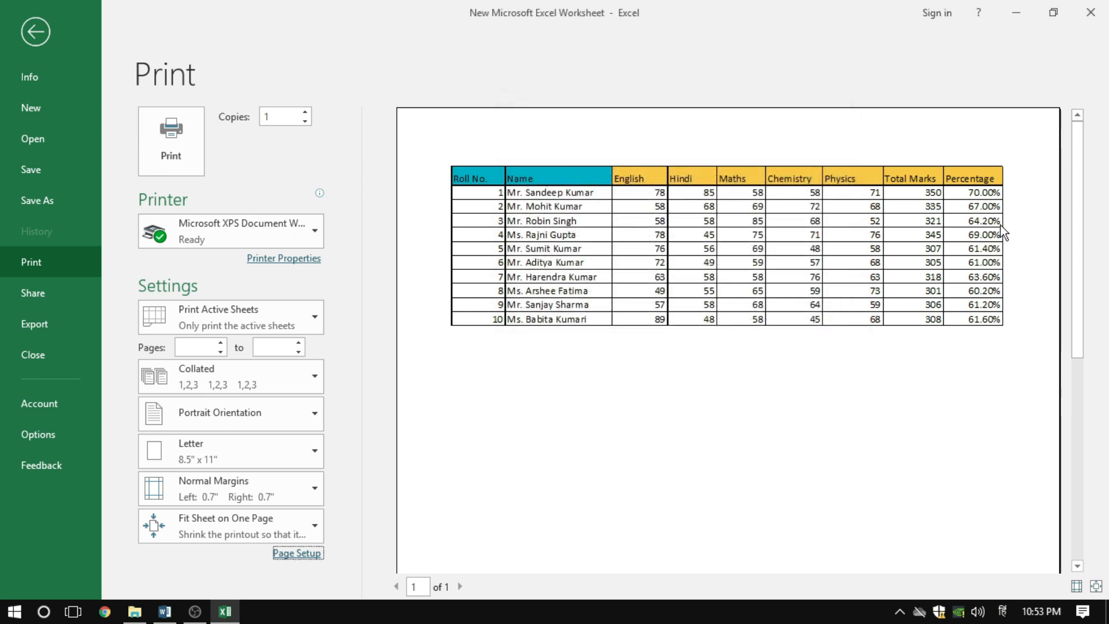
Set the paper size to A4 in Page Setup, and apply it to the print preview
{"action": "left_click", "coordinate": [306, 553]}
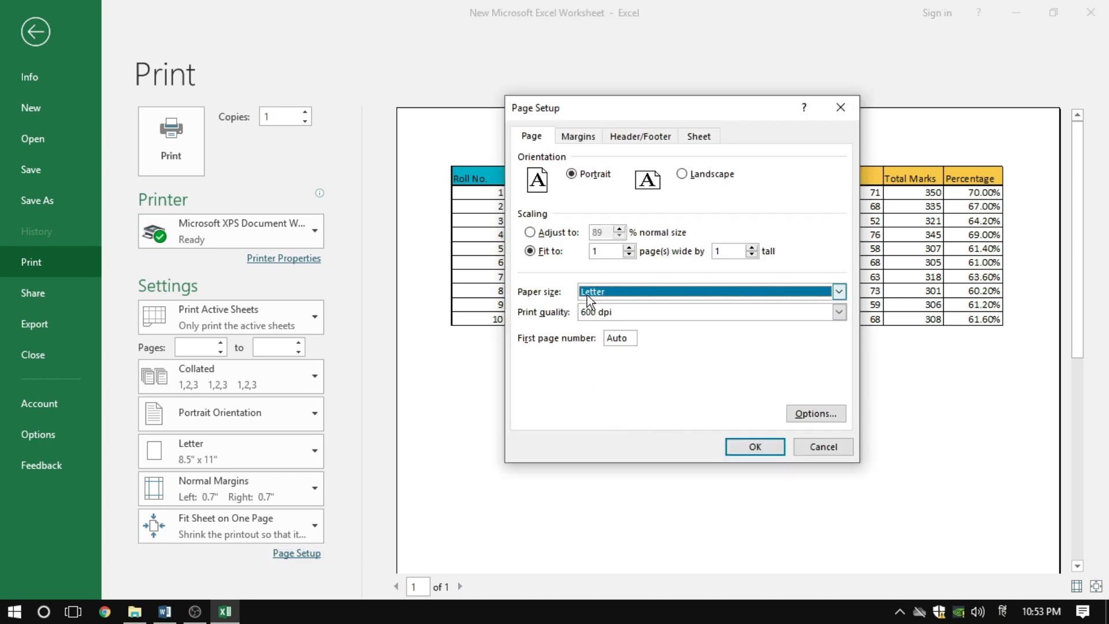
{"action": "left_click", "coordinate": [624, 292]}
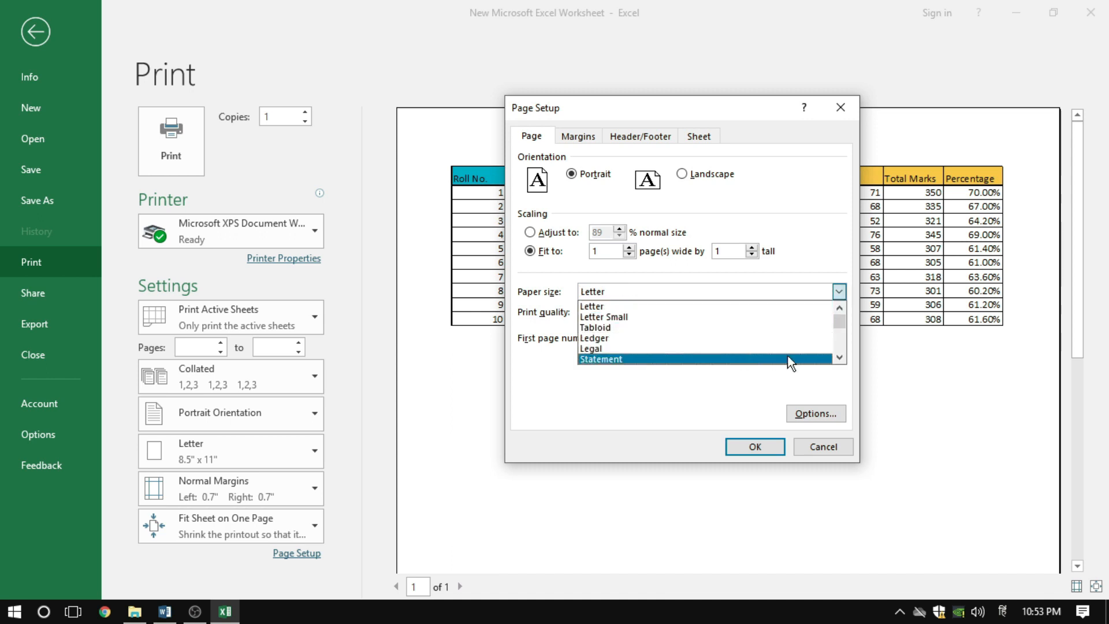
{"action": "mouse_move", "coordinate": [842, 312]}
{"action": "left_mouse_down"}
{"action": "mouse_move", "coordinate": [840, 327]}
{"action": "mouse_move", "coordinate": [841, 318]}
{"action": "left_mouse_up"}
{"action": "scroll", "coordinate": [640, 330], "scroll_direction": "up", "scroll_amount": 3}
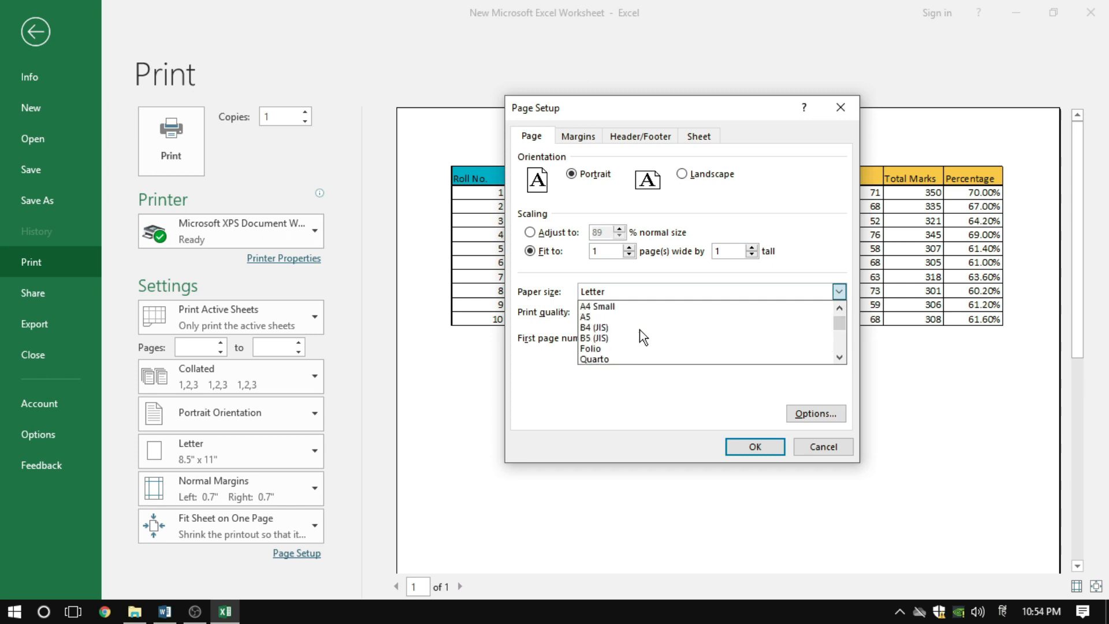
{"action": "left_click", "coordinate": [592, 327]}
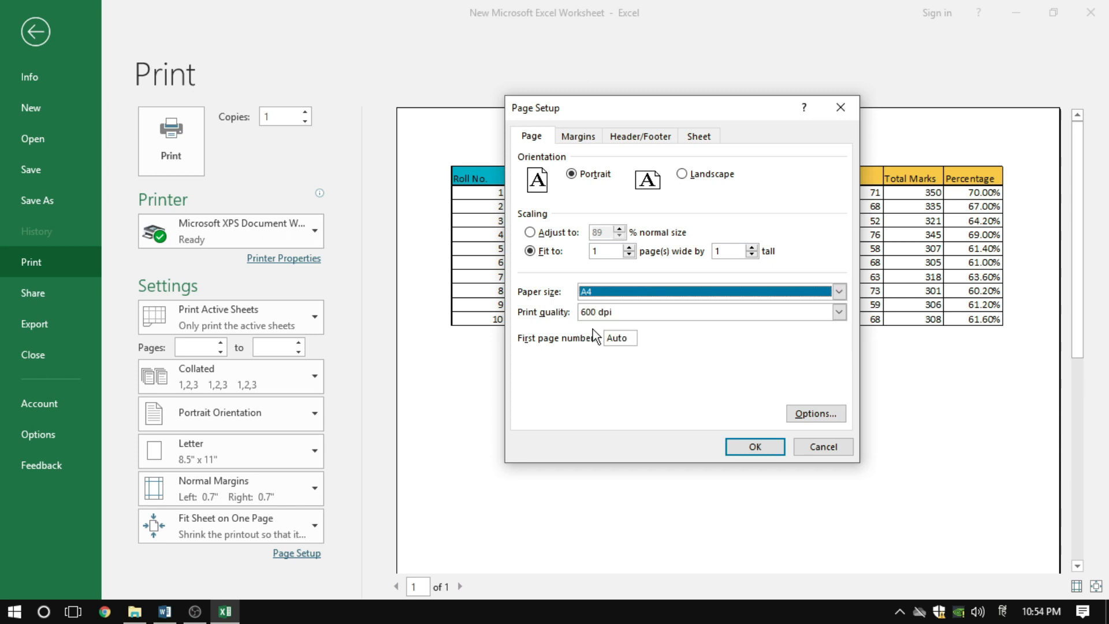
{"action": "left_click", "coordinate": [756, 447]}
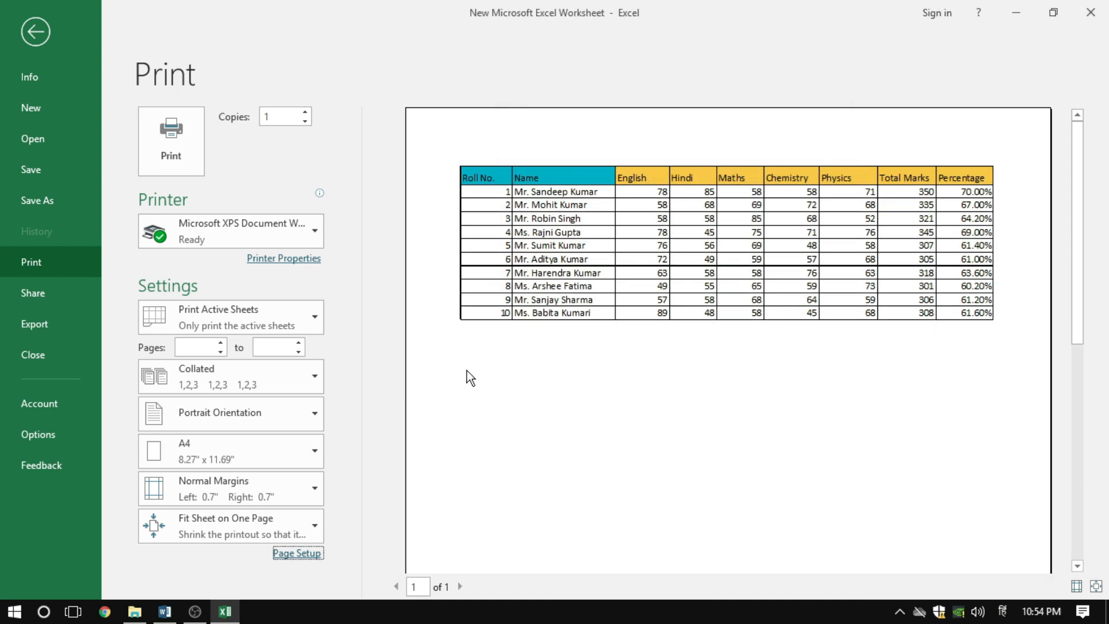
Set the paper size to A3 in Page Setup, and apply it to the print preview
{"action": "left_click", "coordinate": [297, 555]}
{"action": "left_click", "coordinate": [618, 294]}
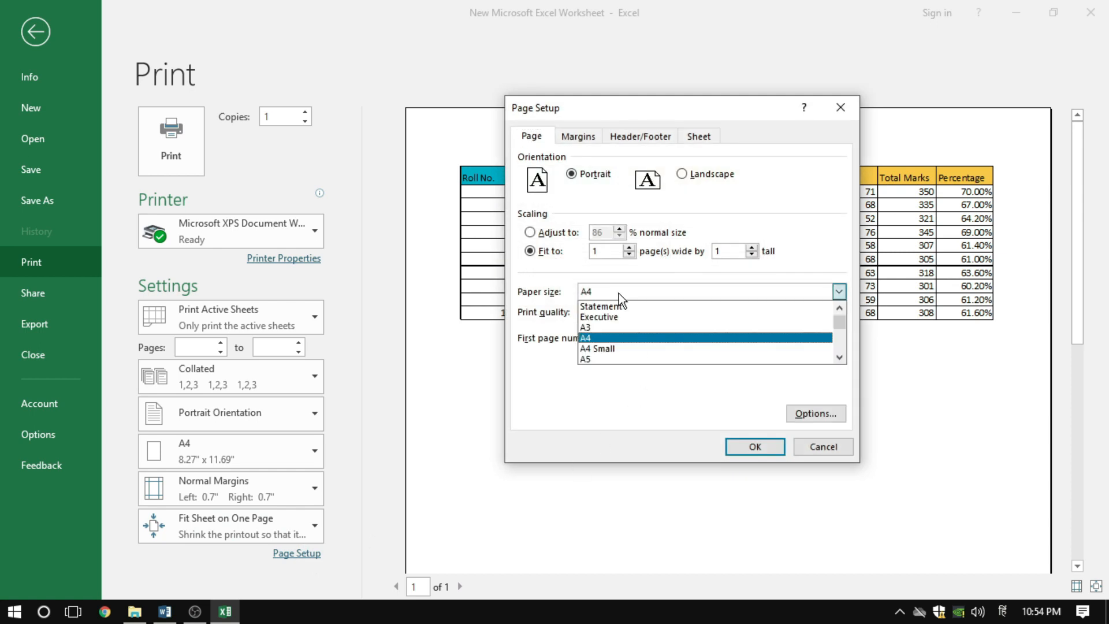
{"action": "left_click", "coordinate": [602, 323]}
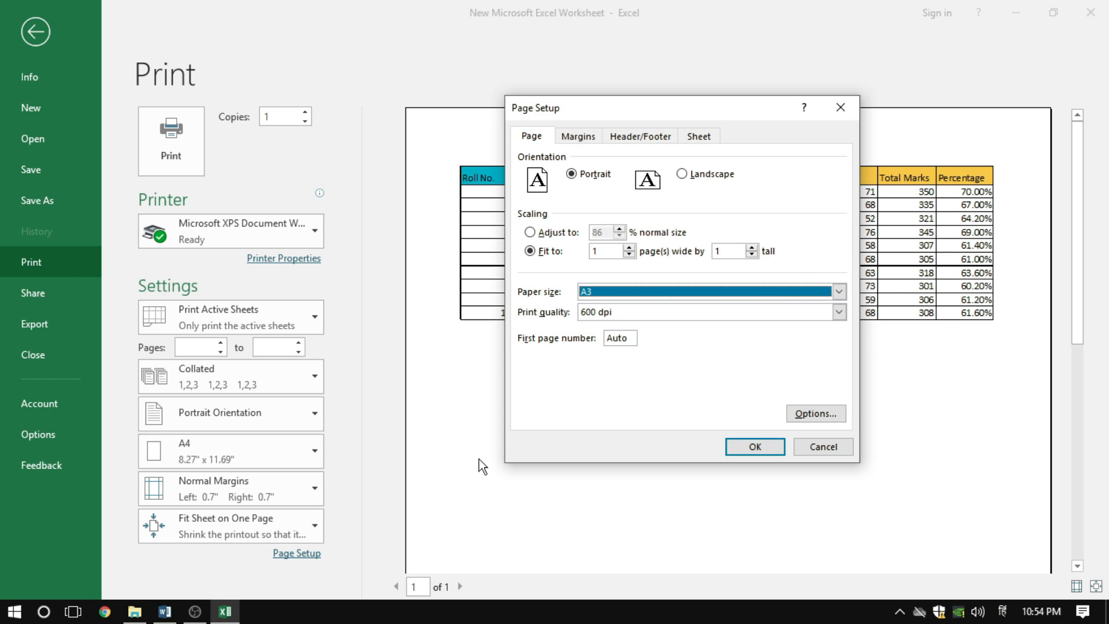
{"action": "left_click", "coordinate": [754, 448]}
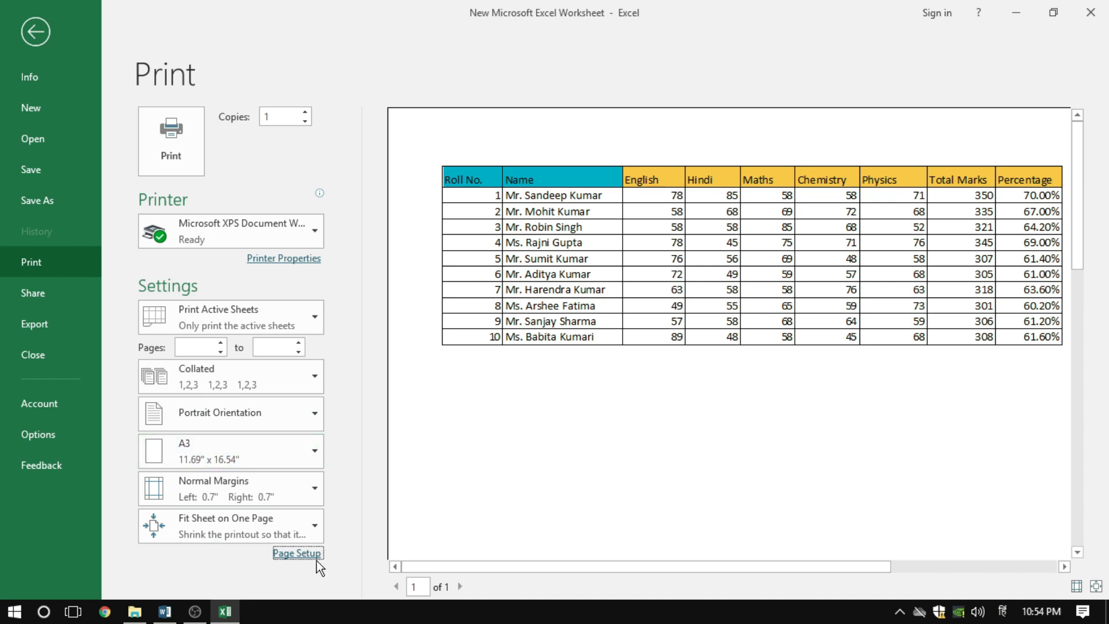
Change the page orientation to Landscape in Page Setup, and apply it to the print preview
{"action": "left_click", "coordinate": [298, 554]}
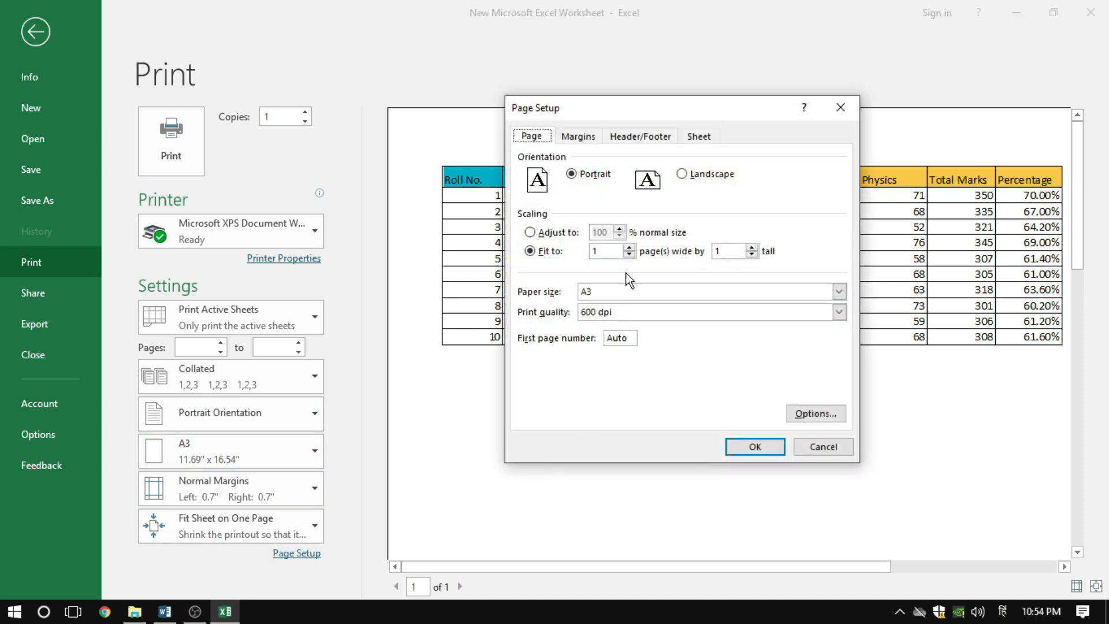
{"action": "left_click", "coordinate": [693, 173]}
{"action": "left_click", "coordinate": [747, 443]}
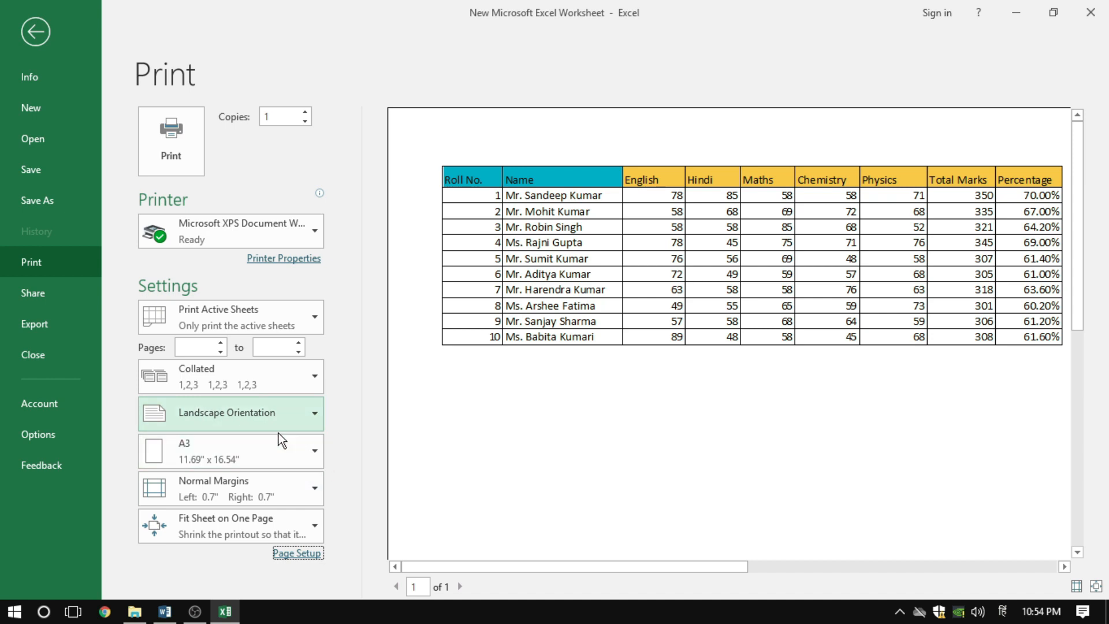
Switch the paper size in the print settings to A4, back to A3, and to A4 again
{"action": "left_click", "coordinate": [255, 452]}
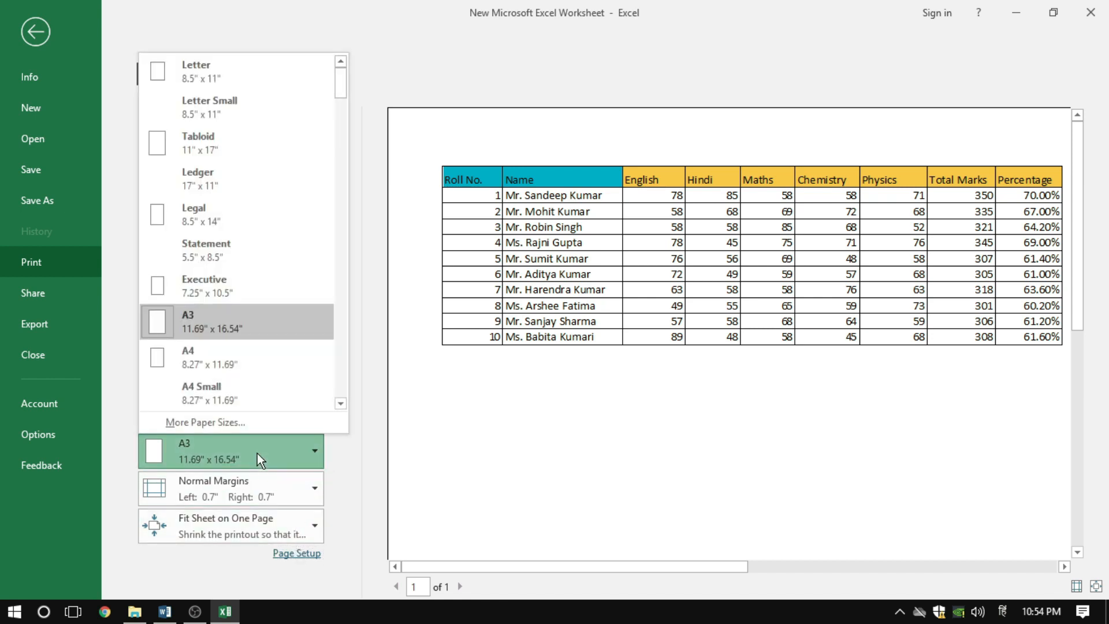
{"action": "left_click", "coordinate": [229, 367]}
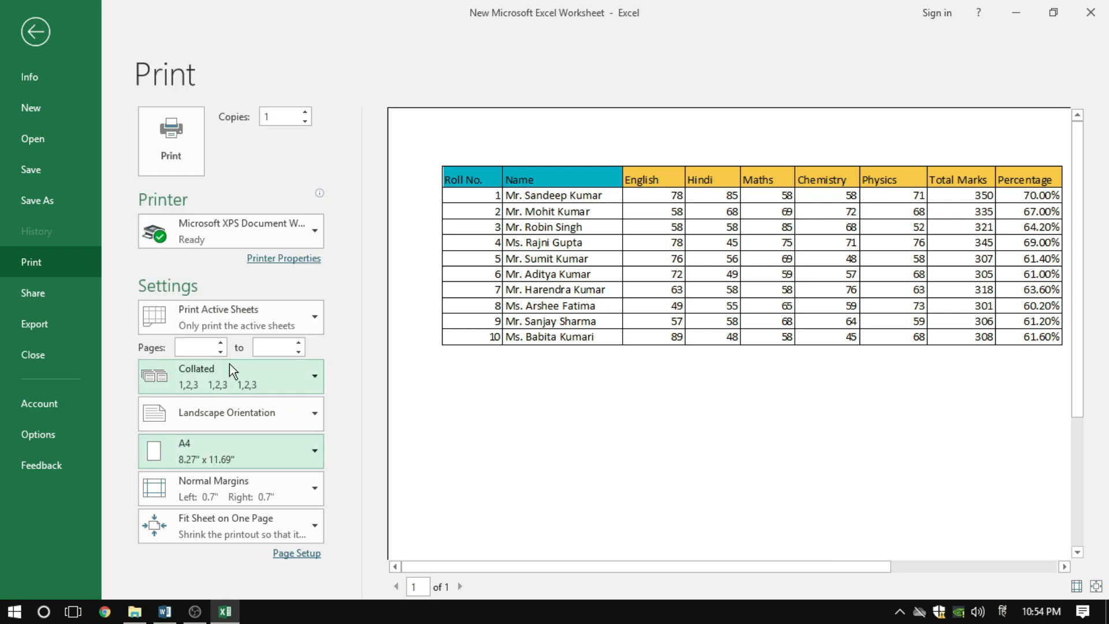
{"action": "left_click", "coordinate": [244, 457]}
{"action": "left_click", "coordinate": [221, 323]}
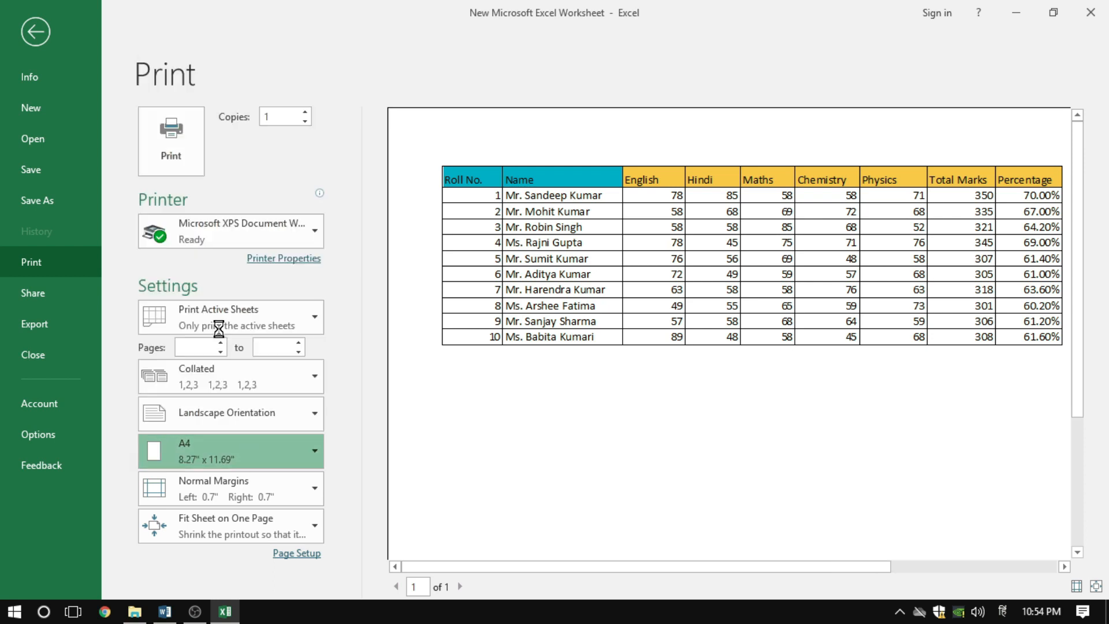
{"action": "left_click", "coordinate": [220, 456]}
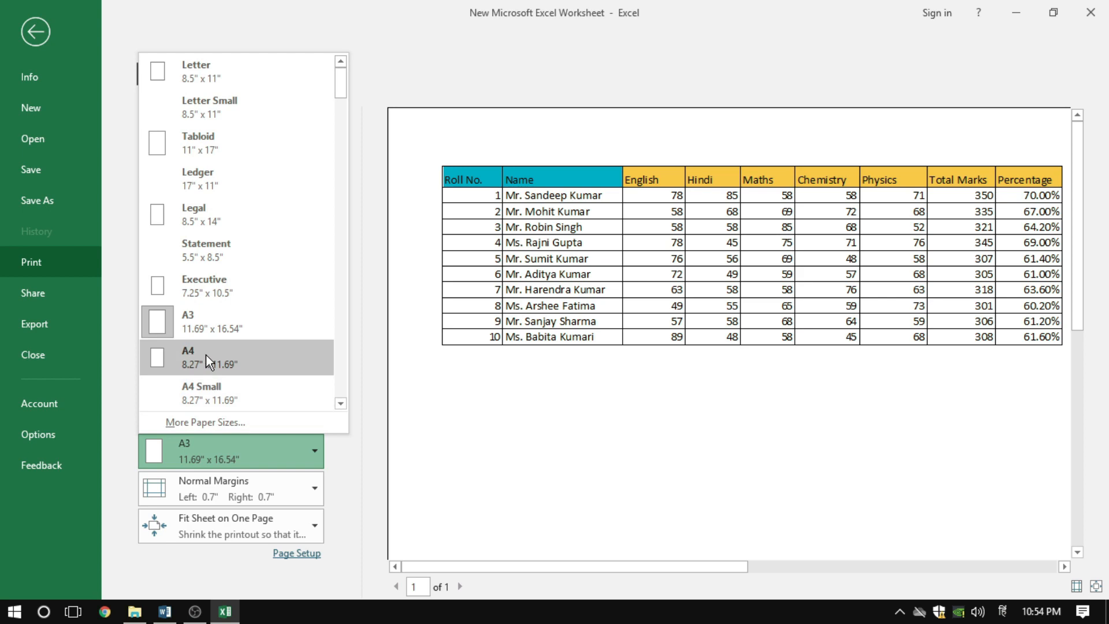
{"action": "left_click", "coordinate": [205, 355]}
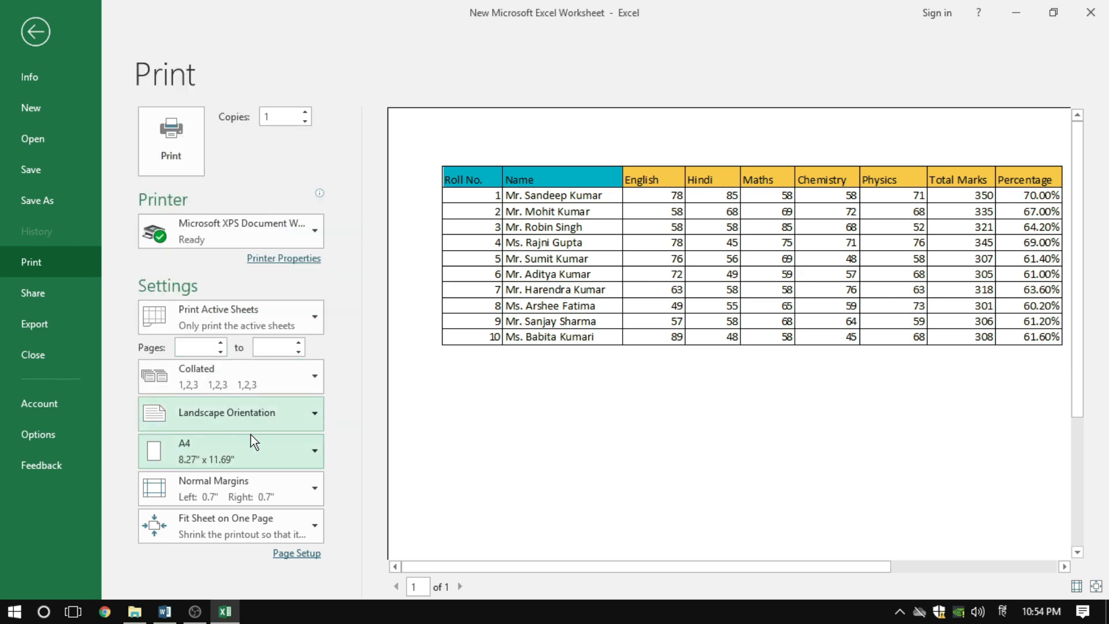
Check the page settings in Page Setup without changing them, and return from the print preview to cell E14 of the worksheet
{"action": "left_click", "coordinate": [297, 553]}
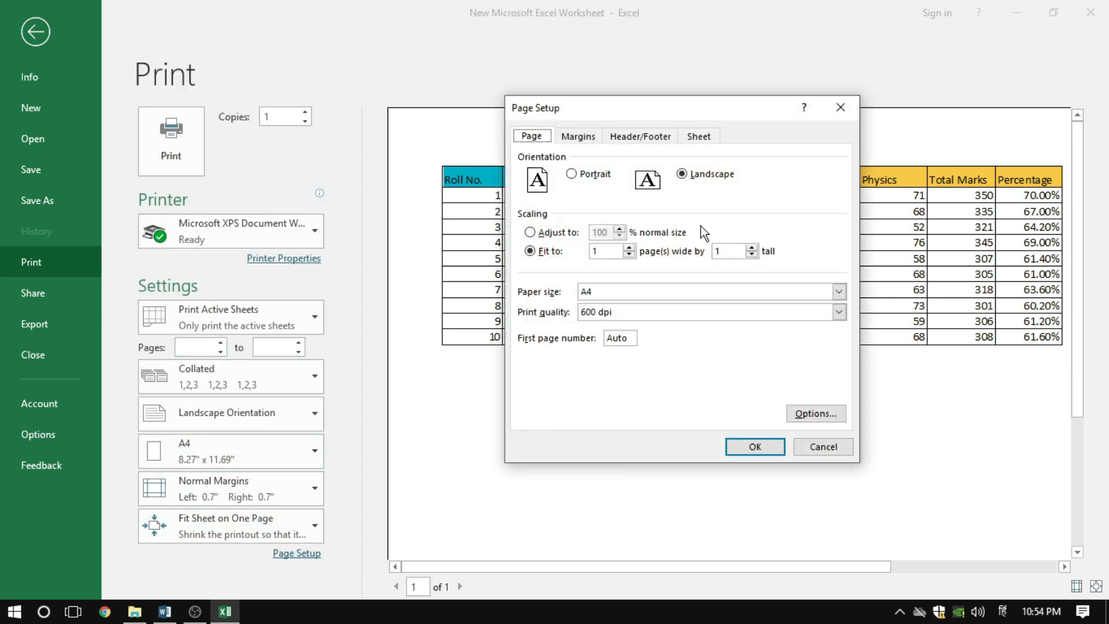
{"action": "left_click", "coordinate": [830, 451]}
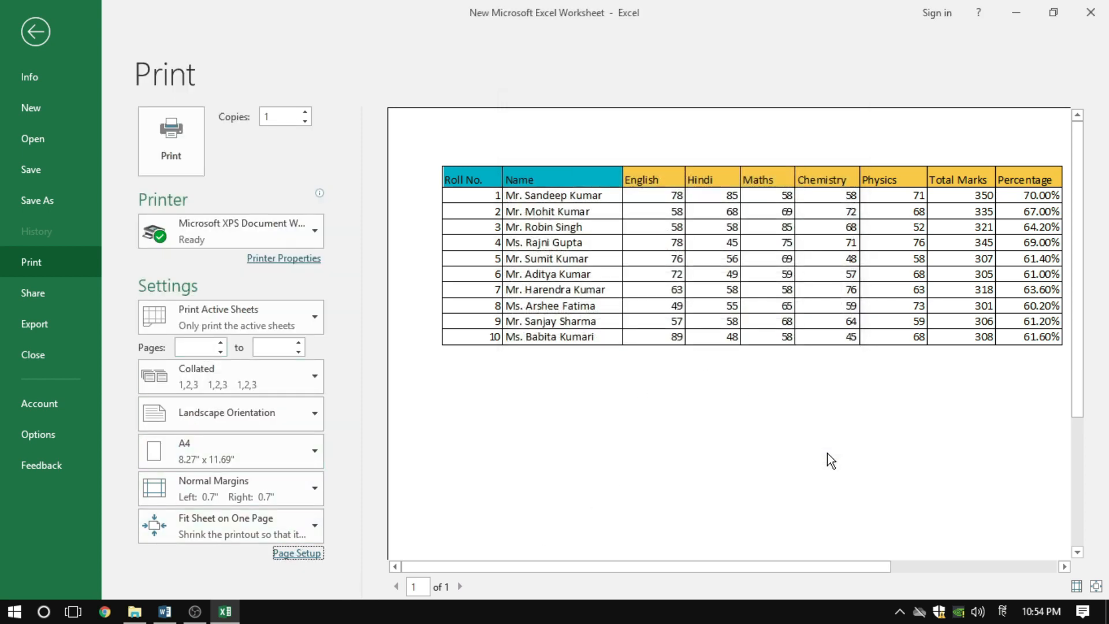
{"action": "left_click", "coordinate": [32, 39]}
{"action": "left_click", "coordinate": [540, 395]}
{"action": "left_click", "coordinate": [465, 430]}
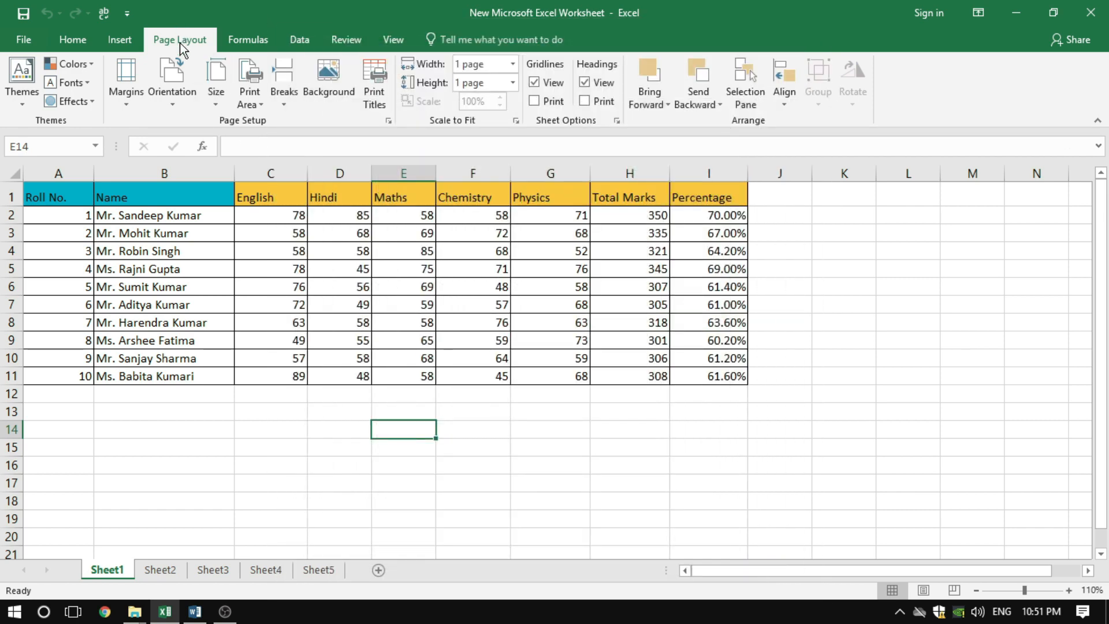
Set the top page margin to 2 inches in Page Setup, and show the sheet in an enlarged print preview
{"action": "left_click", "coordinate": [388, 121]}
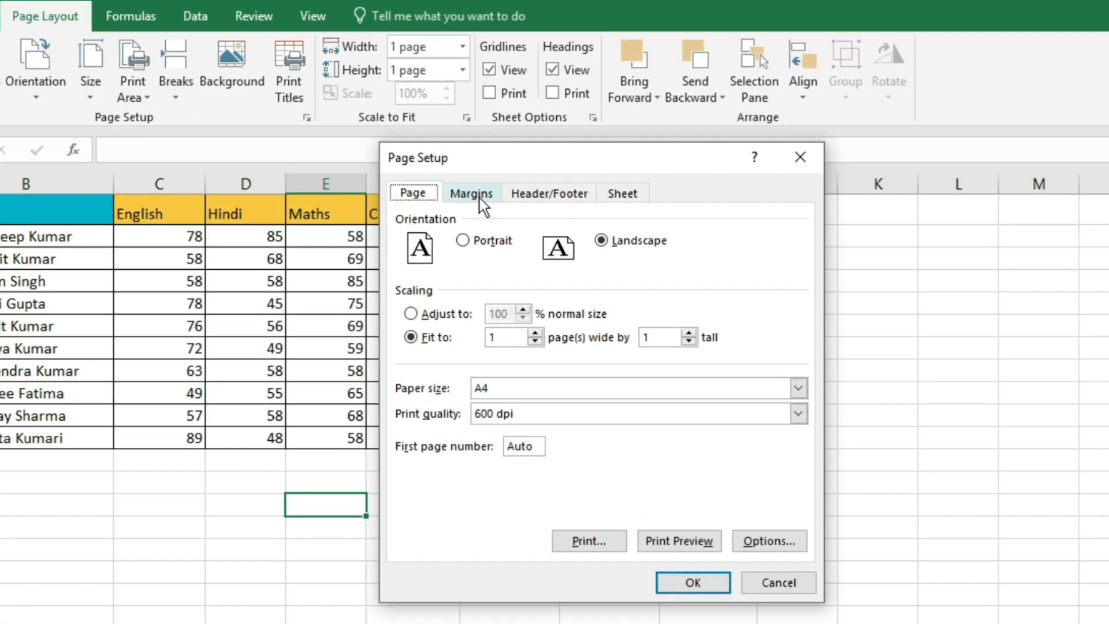
{"action": "left_click", "coordinate": [524, 184]}
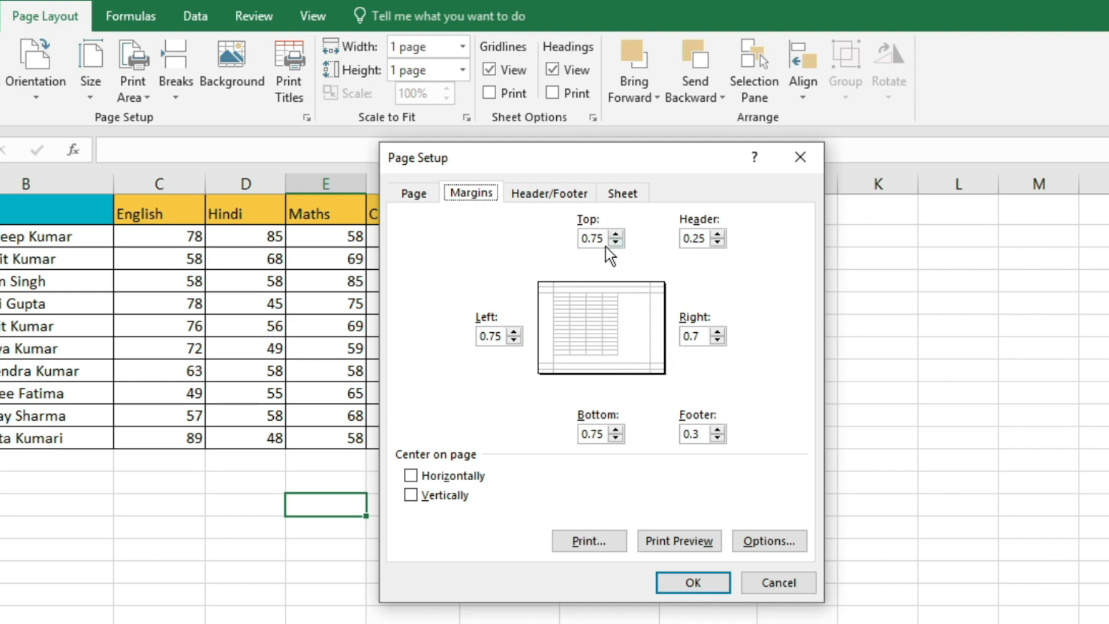
{"action": "left_click", "coordinate": [616, 235]}
{"action": "left_click", "coordinate": [616, 235]}
{"action": "left_click", "coordinate": [616, 235]}
{"action": "left_click", "coordinate": [616, 235]}
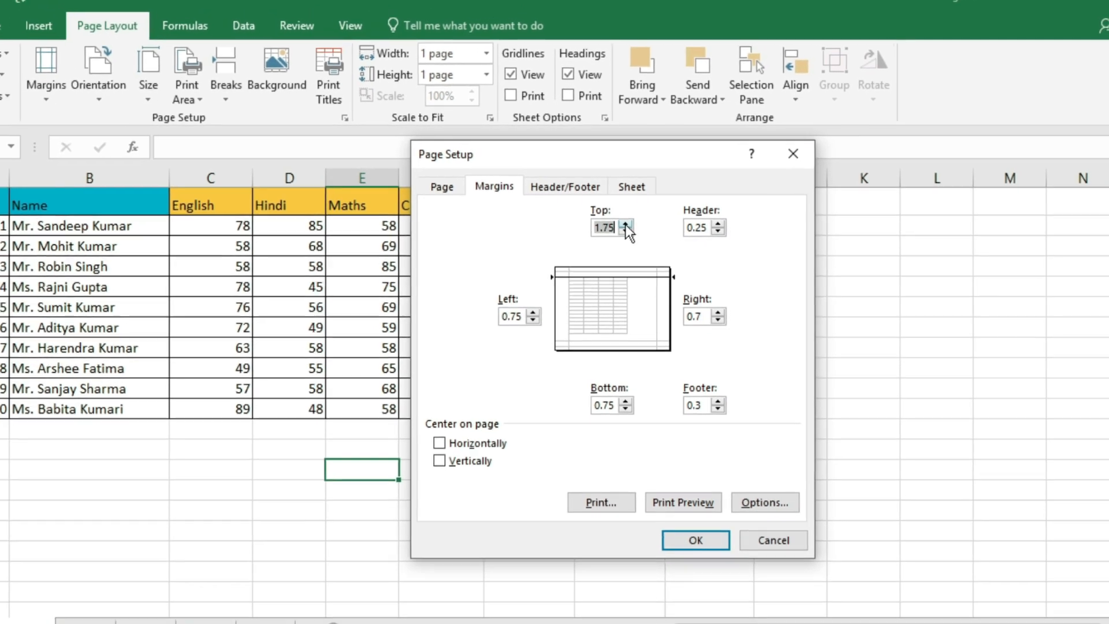
{"action": "left_click", "coordinate": [615, 235]}
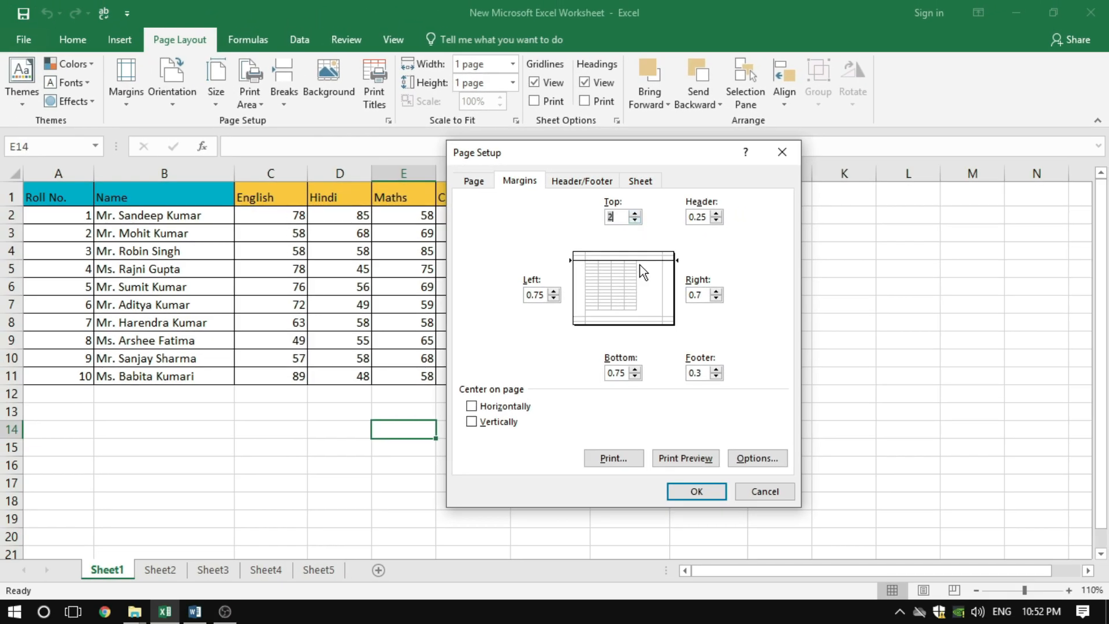
{"action": "left_click", "coordinate": [672, 458]}
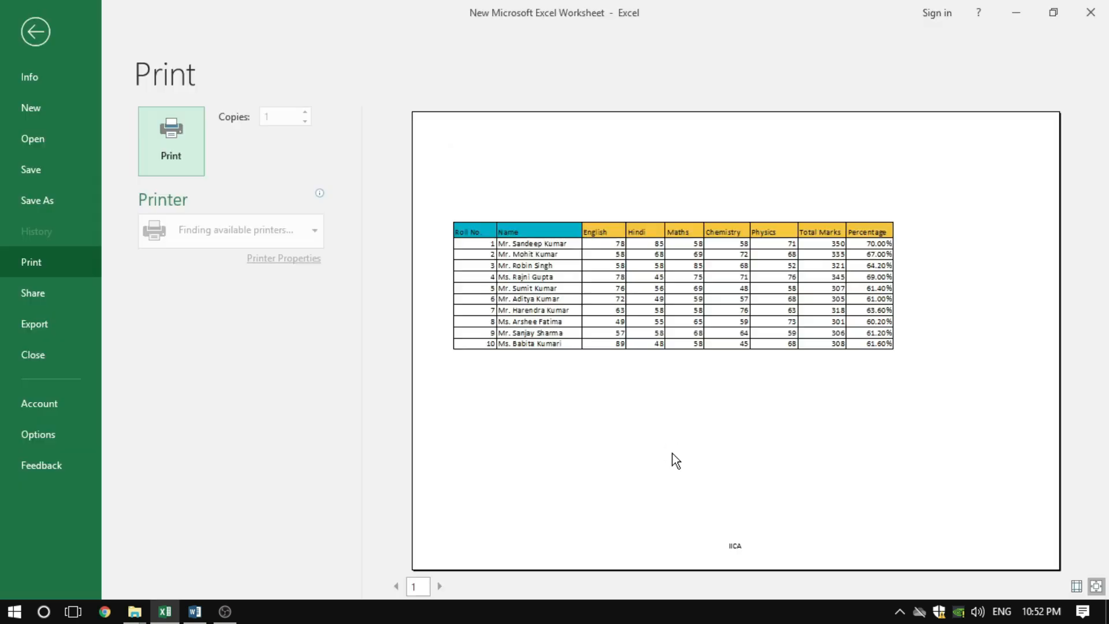
{"action": "left_click", "coordinate": [1097, 586]}
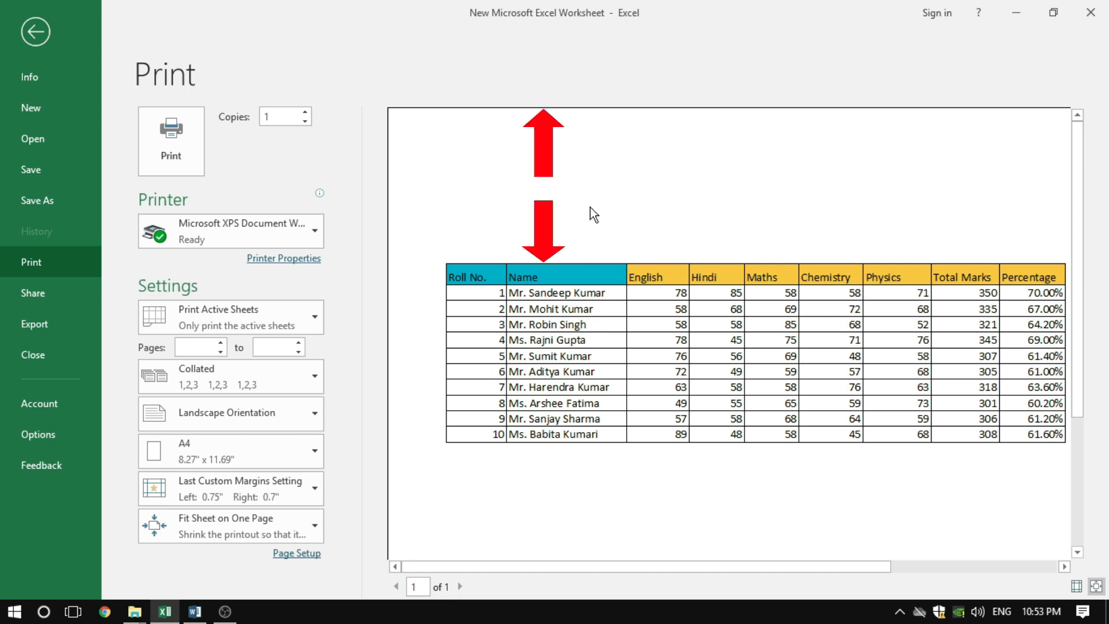
Set the top margin to 1 inch in Page Setup, and apply it to the print preview
{"action": "left_click", "coordinate": [296, 553]}
{"action": "left_click", "coordinate": [527, 182]}
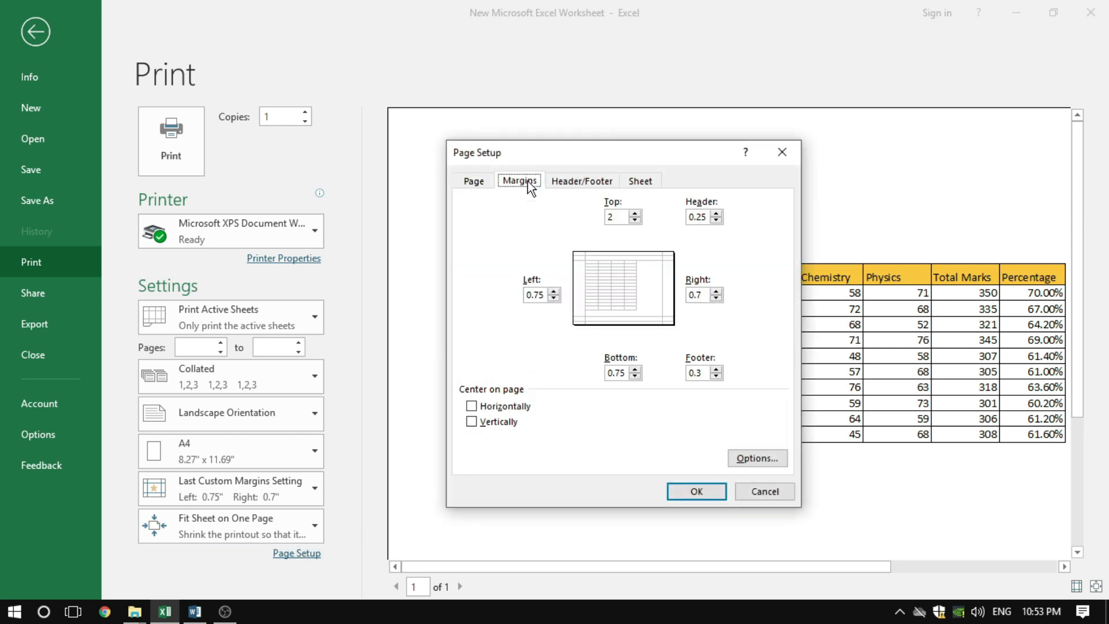
{"action": "left_click", "coordinate": [611, 217]}
{"action": "type", "text": "1"}
{"action": "left_click", "coordinate": [705, 488]}
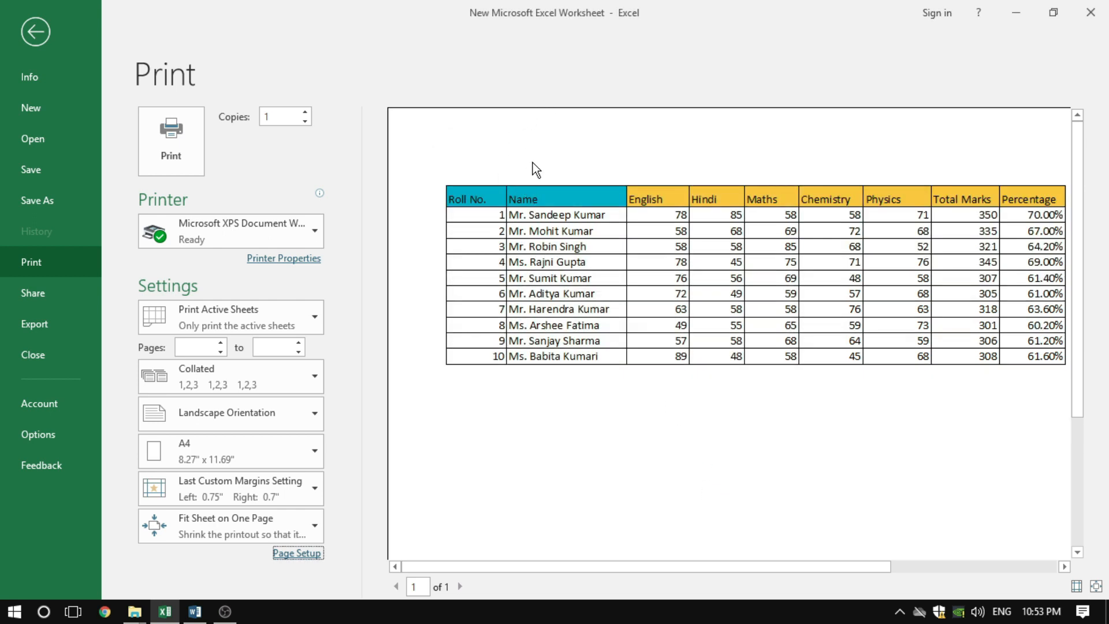
Set the left margin to 2 inches in Page Setup, and apply it to the print preview
{"action": "left_click", "coordinate": [297, 552]}
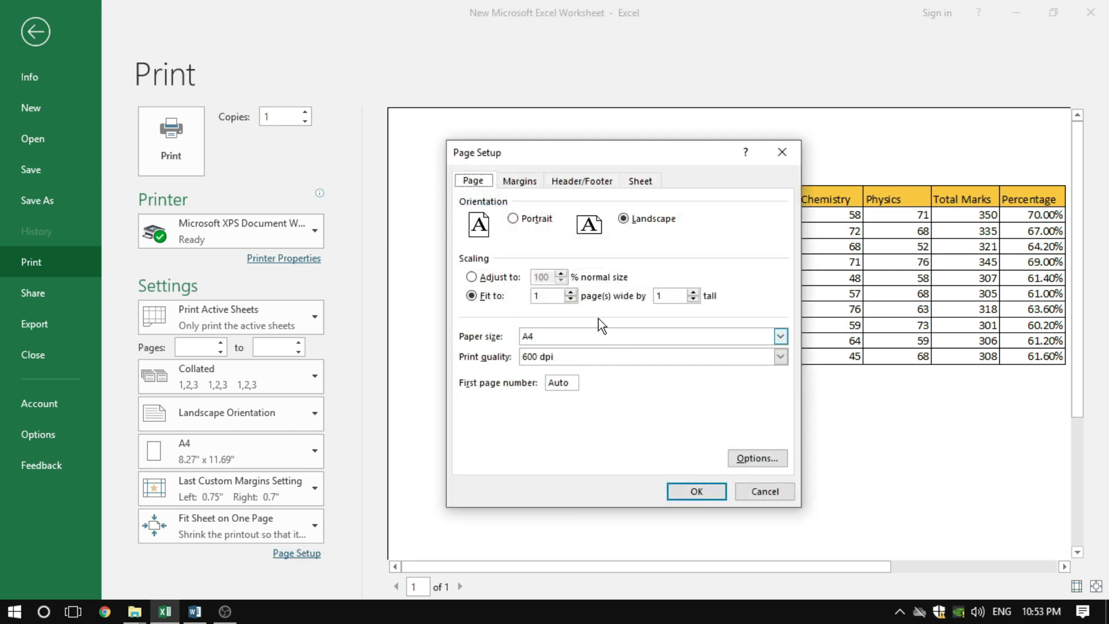
{"action": "left_click", "coordinate": [522, 181]}
{"action": "left_click_drag", "start_coordinate": [548, 298], "coordinate": [511, 300]}
{"action": "type", "text": "0"}
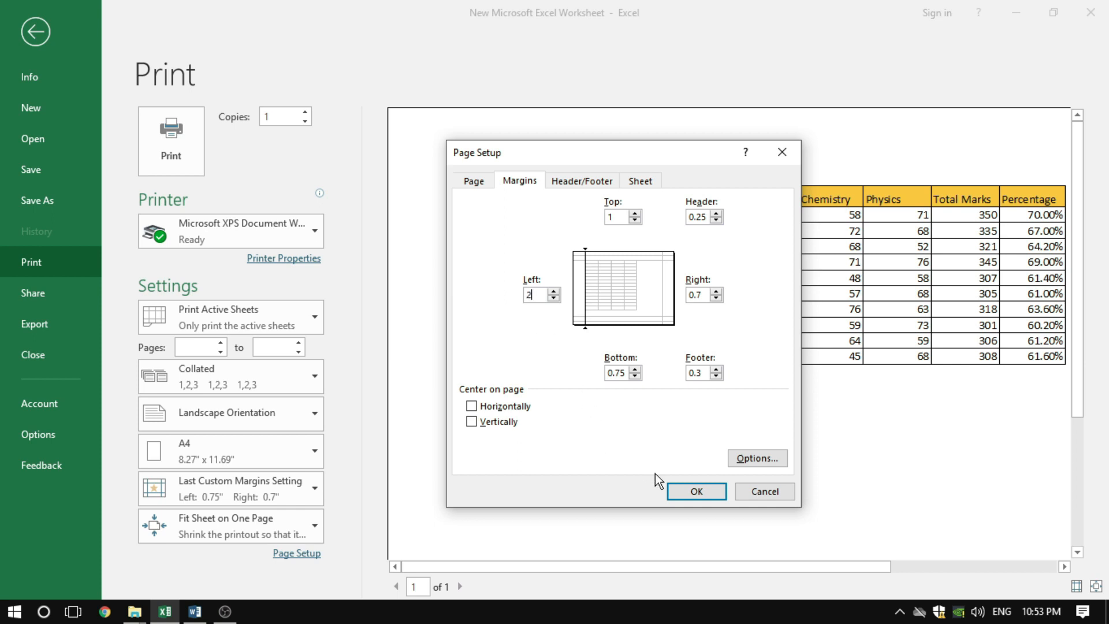
{"action": "left_click", "coordinate": [690, 491]}
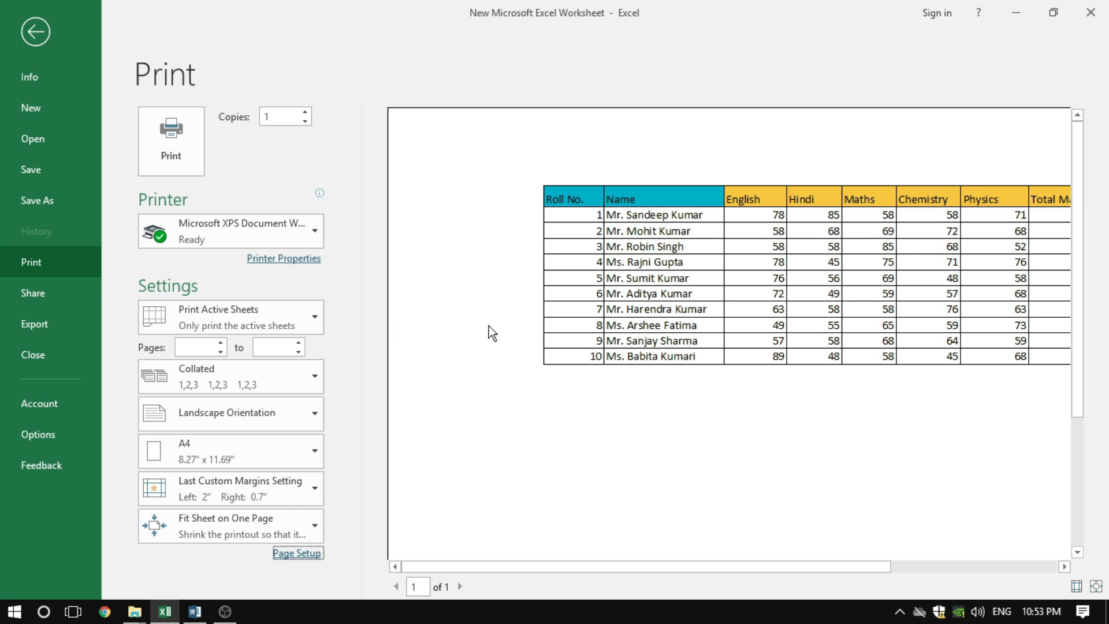
Set the left margin to 0.75 inches in Page Setup, and move the dialog off the previewed table
{"action": "left_click", "coordinate": [301, 553]}
{"action": "left_click", "coordinate": [519, 181]}
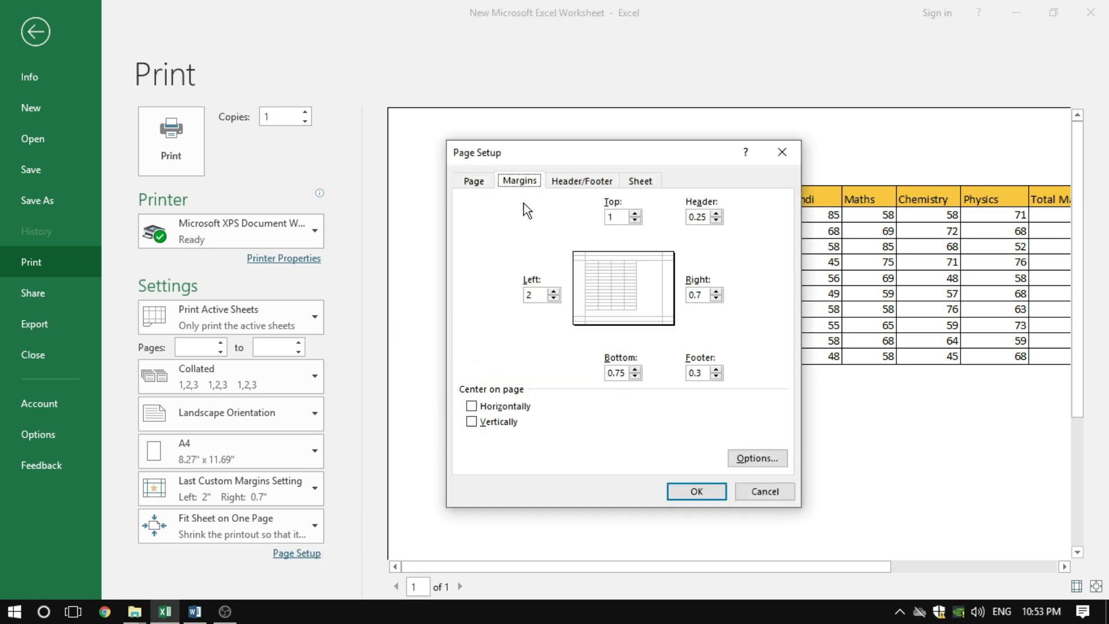
{"action": "left_click", "coordinate": [553, 299]}
{"action": "left_click_drag", "start_coordinate": [696, 153], "coordinate": [425, 222]}
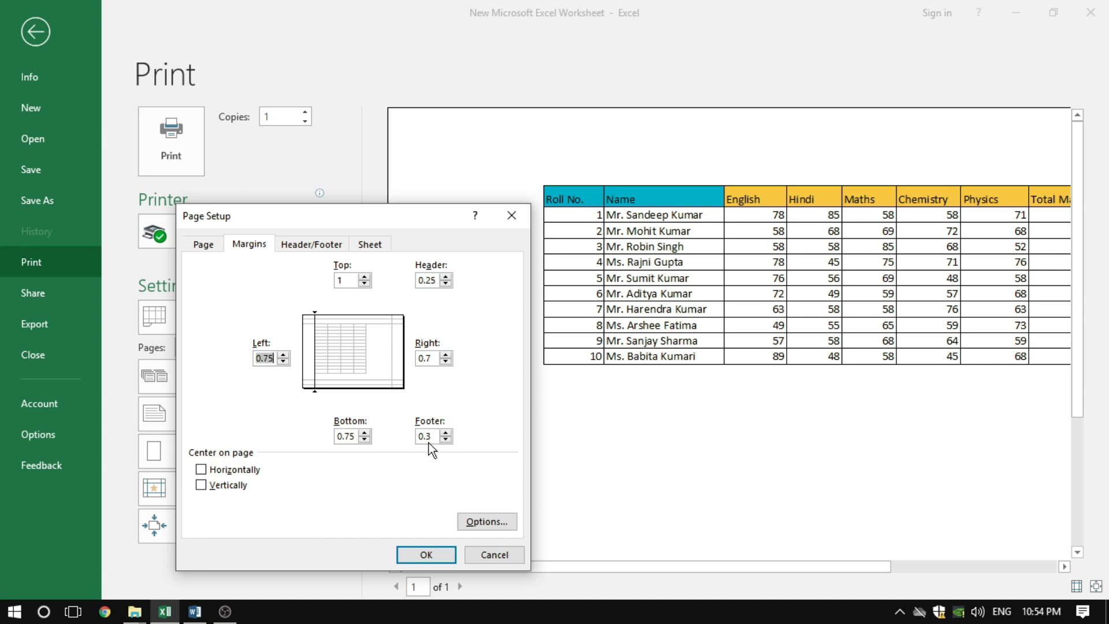
Create a custom header with "IICA" in its left section, and apply the Page Setup changes to the preview
{"action": "left_click", "coordinate": [311, 244]}
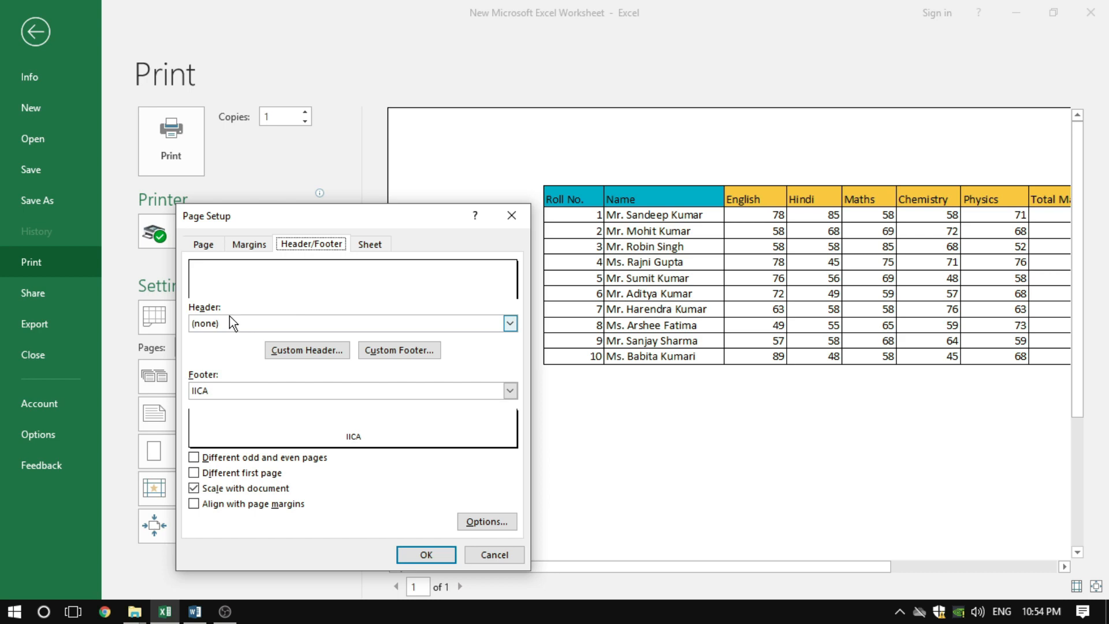
{"action": "left_click", "coordinate": [295, 349]}
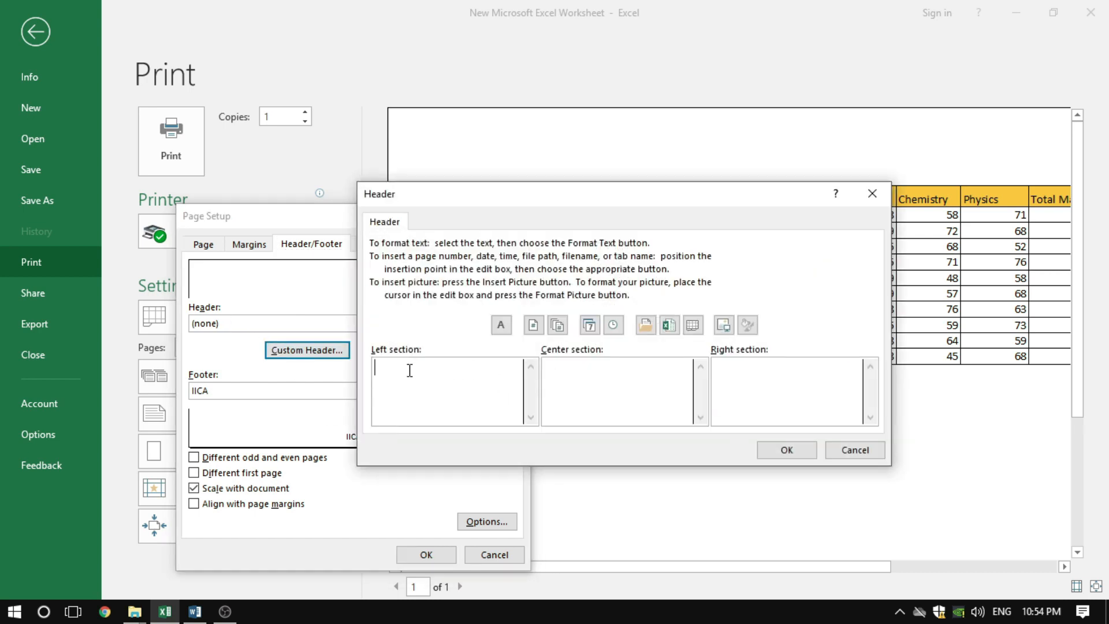
{"action": "type", "text": "IICA"}
{"action": "left_click_drag", "start_coordinate": [639, 193], "coordinate": [720, 246]}
{"action": "left_click_drag", "start_coordinate": [439, 424], "coordinate": [386, 418]}
{"action": "left_click", "coordinate": [771, 436]}
{"action": "left_click", "coordinate": [617, 434]}
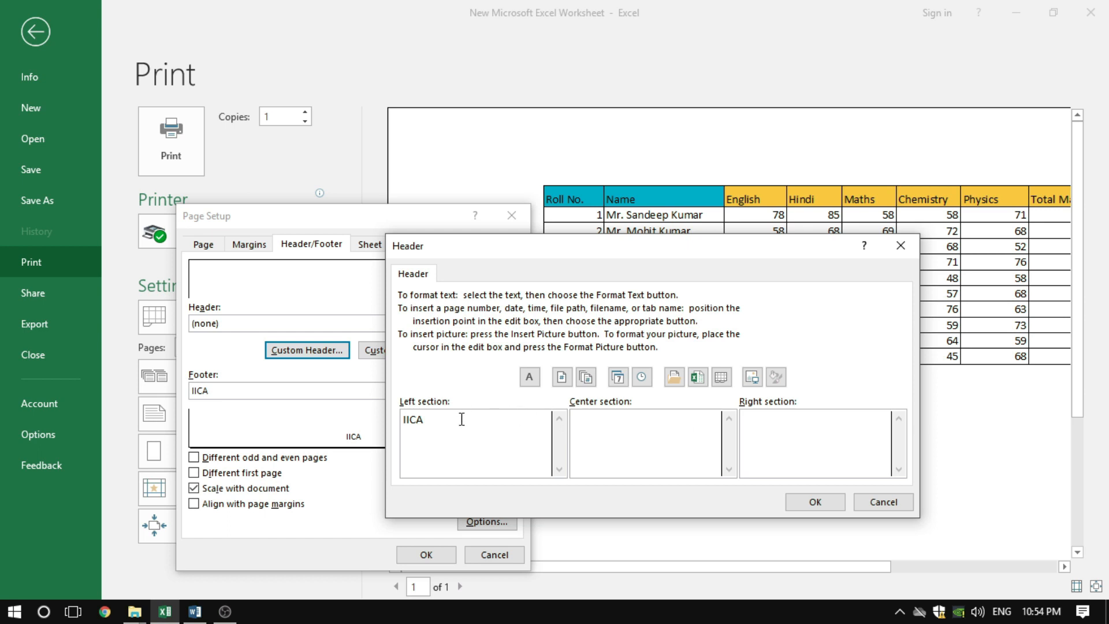
{"action": "left_click", "coordinate": [808, 502]}
{"action": "left_click", "coordinate": [414, 555]}
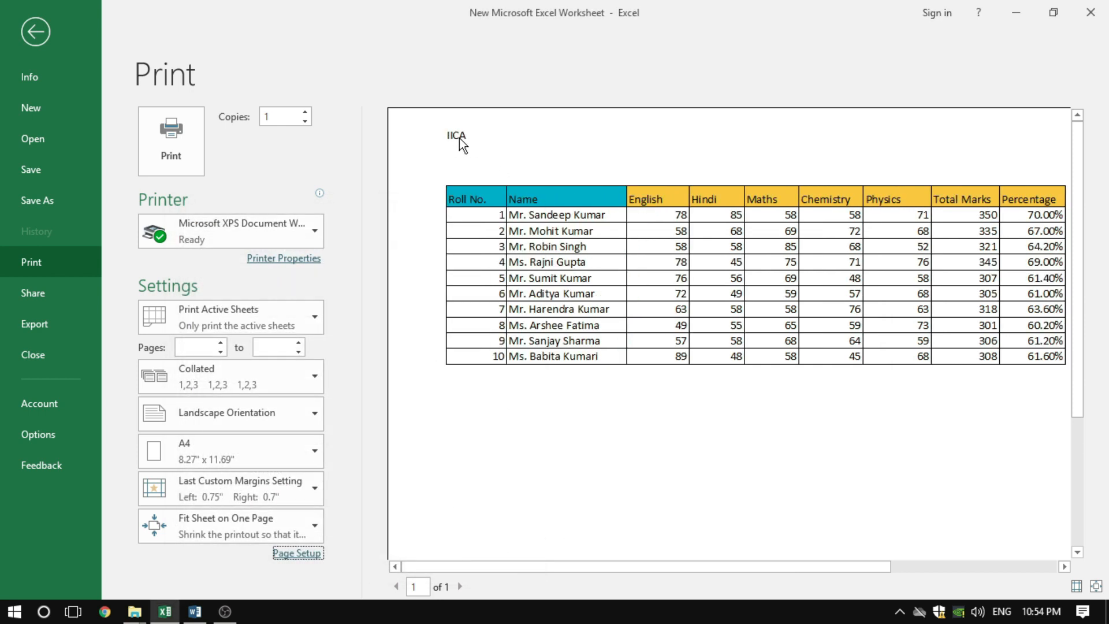
Move Page Setup clear of the previewed header, set the header margin to 0.5 inches, and apply it
{"action": "left_click", "coordinate": [294, 552]}
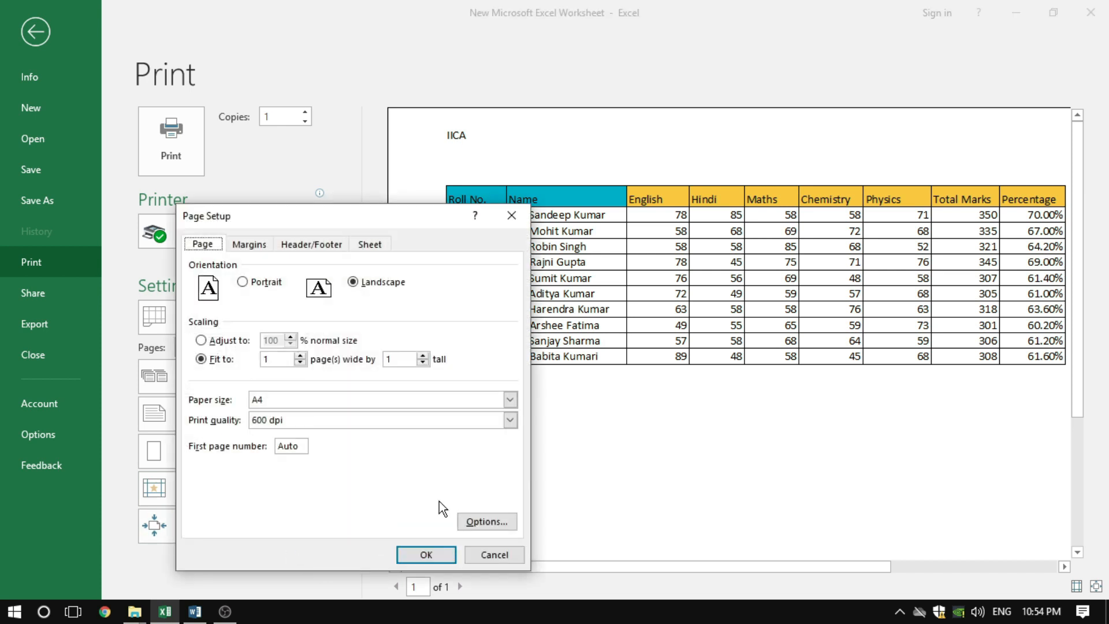
{"action": "left_click", "coordinate": [252, 244]}
{"action": "left_click_drag", "start_coordinate": [355, 213], "coordinate": [823, 180]}
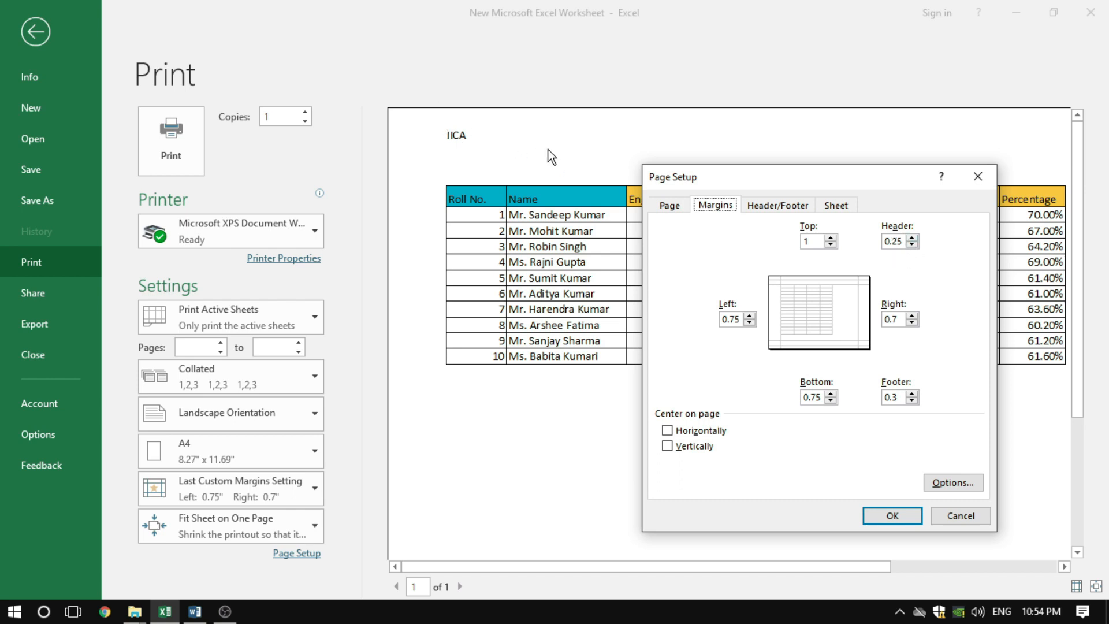
{"action": "left_click_drag", "start_coordinate": [890, 241], "coordinate": [905, 241]}
{"action": "left_click", "coordinate": [909, 239]}
{"action": "type", "text": ".5"}
{"action": "left_click", "coordinate": [894, 516]}
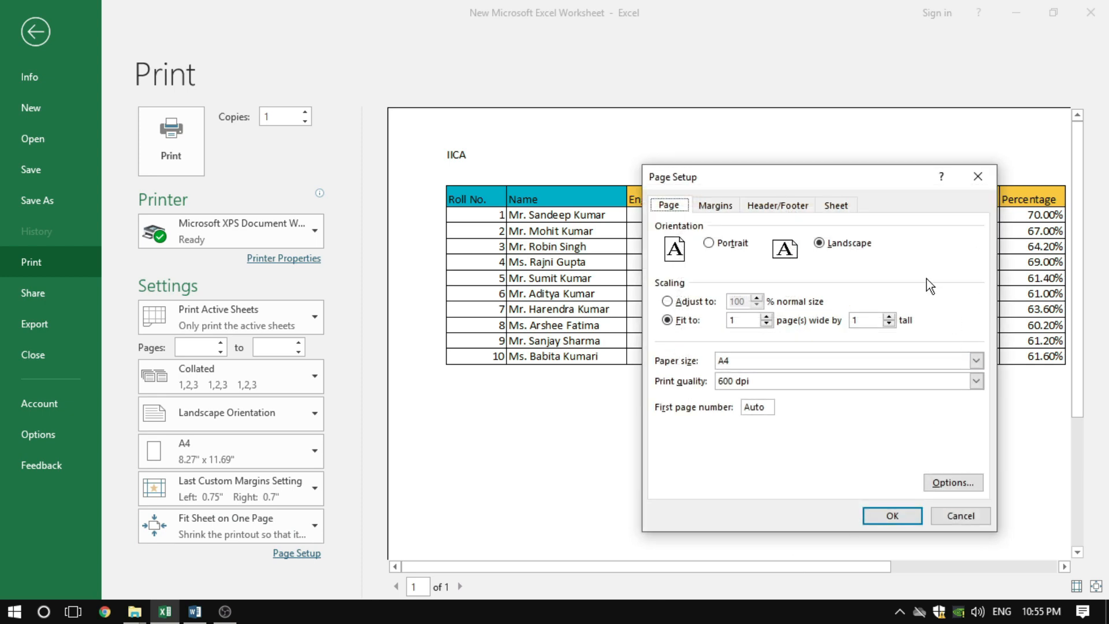
Set the header margin to 1 inch in Page Setup and apply it to the print preview
{"action": "left_click", "coordinate": [721, 207]}
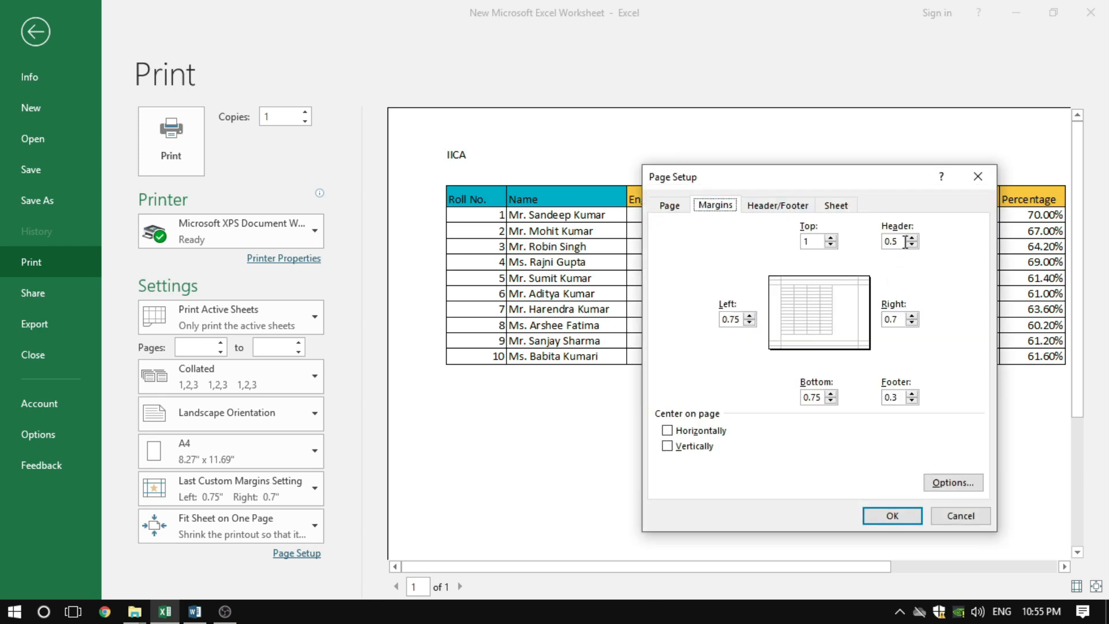
{"action": "left_click_drag", "start_coordinate": [905, 242], "coordinate": [872, 242]}
{"action": "left_click", "coordinate": [892, 516]}
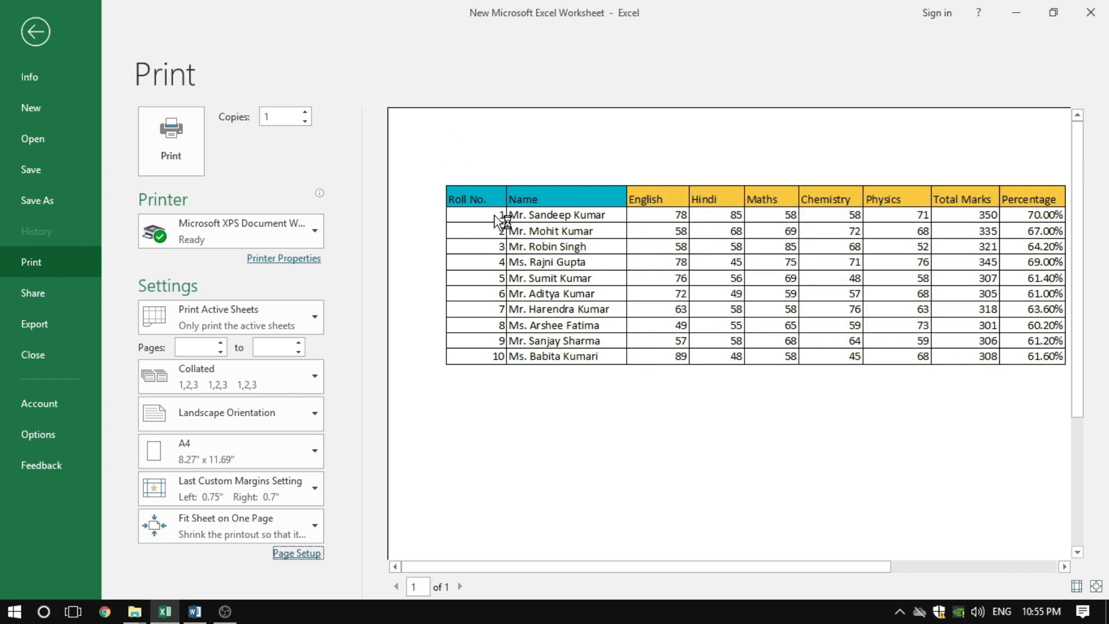
Set the header margin back to 0.5 inches in Page Setup and apply it to the preview
{"action": "left_click", "coordinate": [297, 552]}
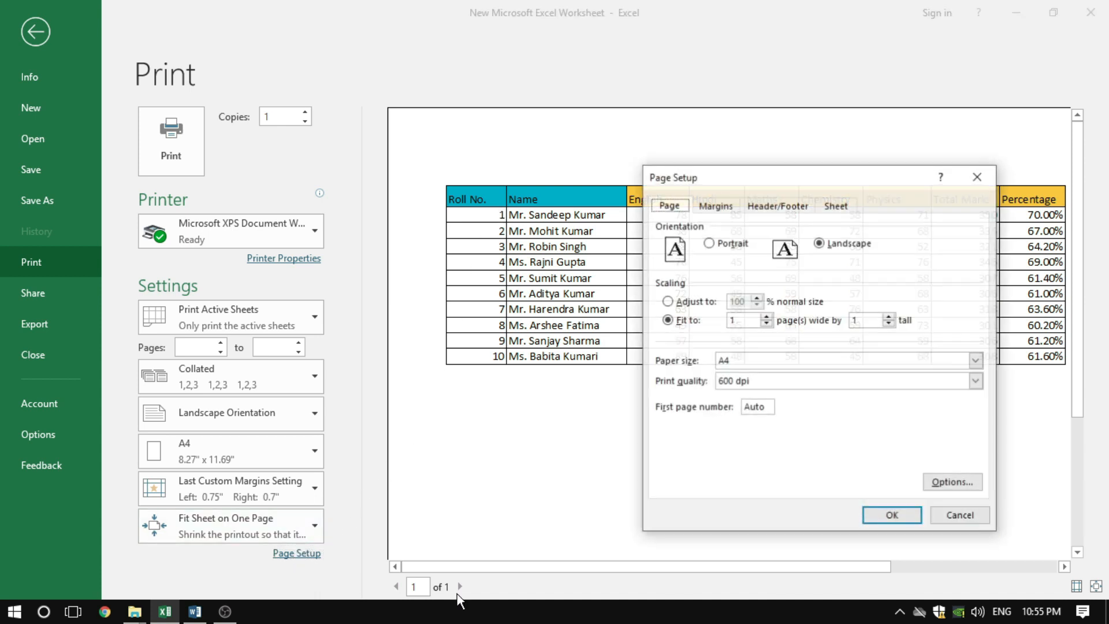
{"action": "left_click", "coordinate": [717, 207]}
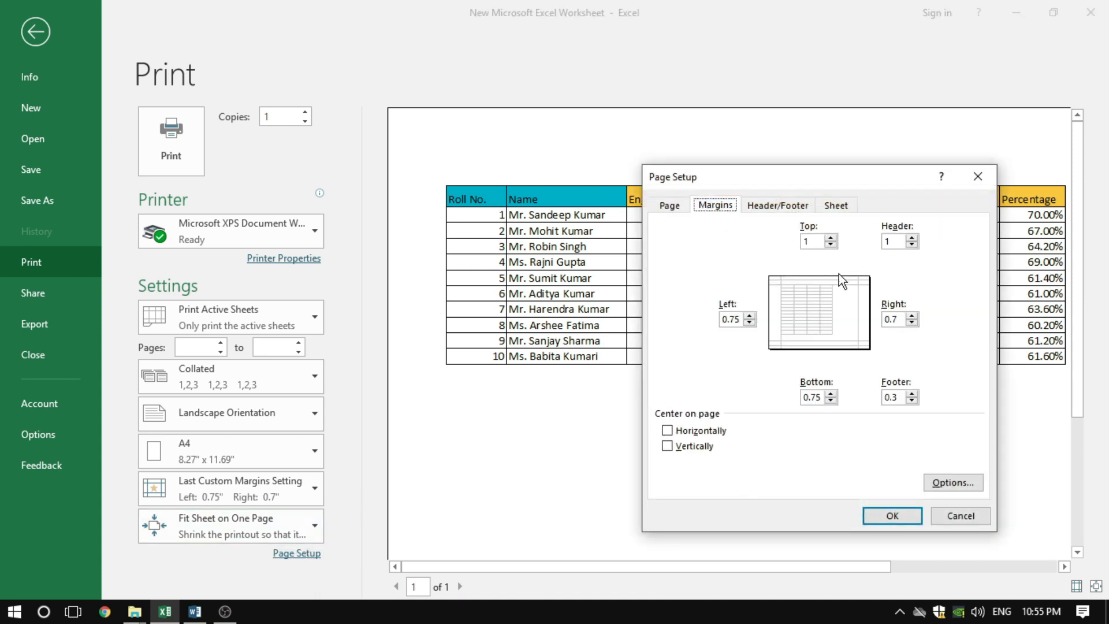
{"action": "left_click", "coordinate": [902, 242]}
{"action": "type", "text": "5"}
{"action": "left_click", "coordinate": [886, 510]}
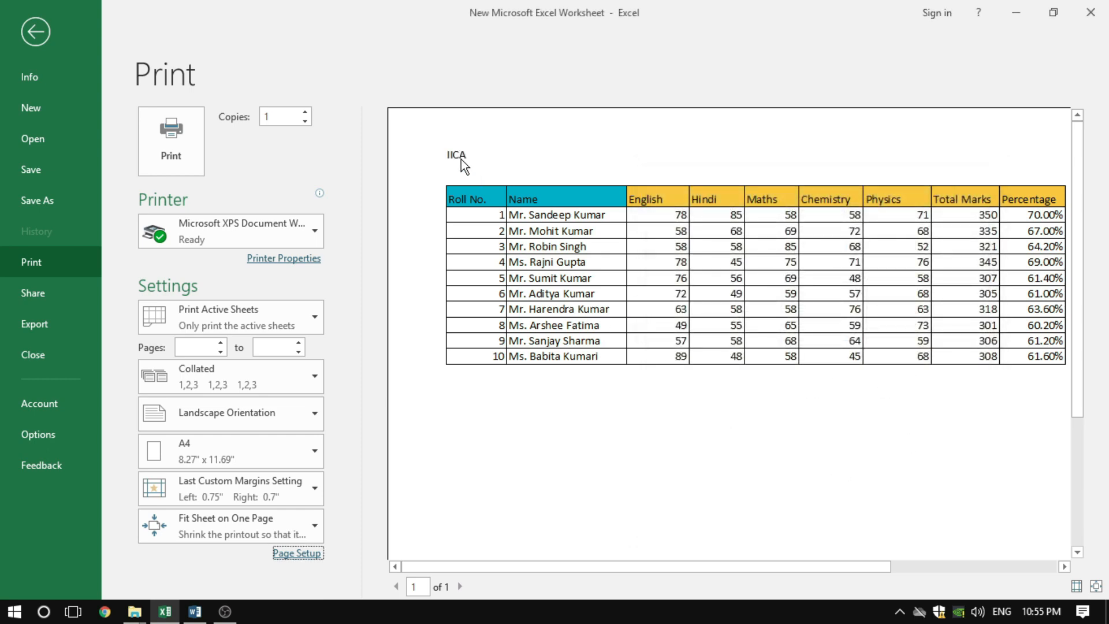
Center the table horizontally on the page through the Page Setup margin options, and apply the change
{"action": "left_click", "coordinate": [296, 552]}
{"action": "left_click", "coordinate": [715, 205]}
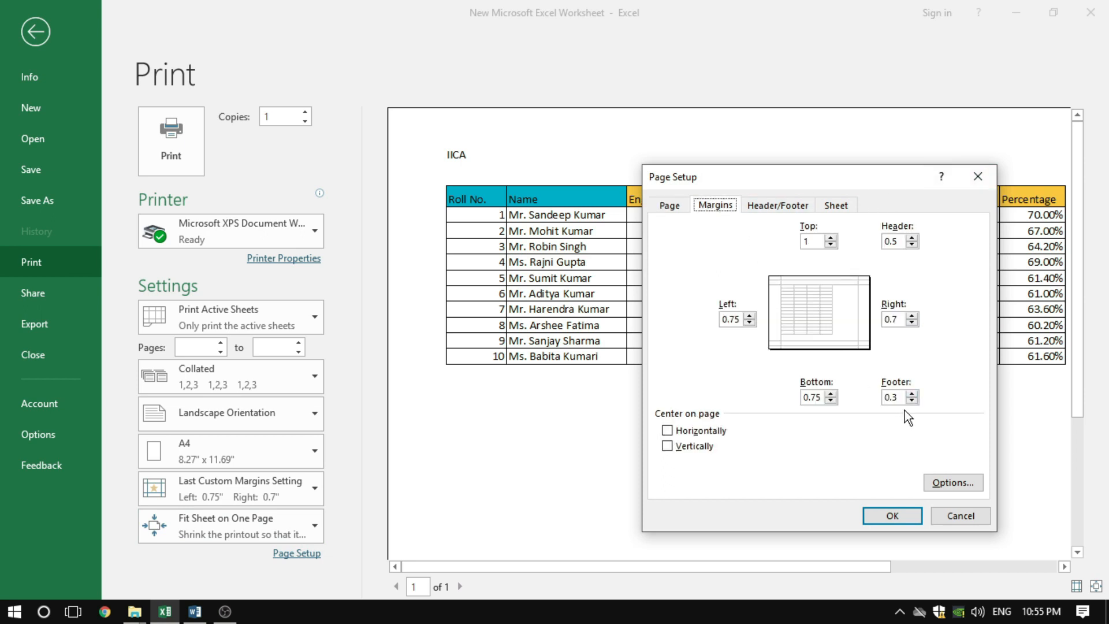
{"action": "left_click_drag", "start_coordinate": [884, 176], "coordinate": [812, 159]}
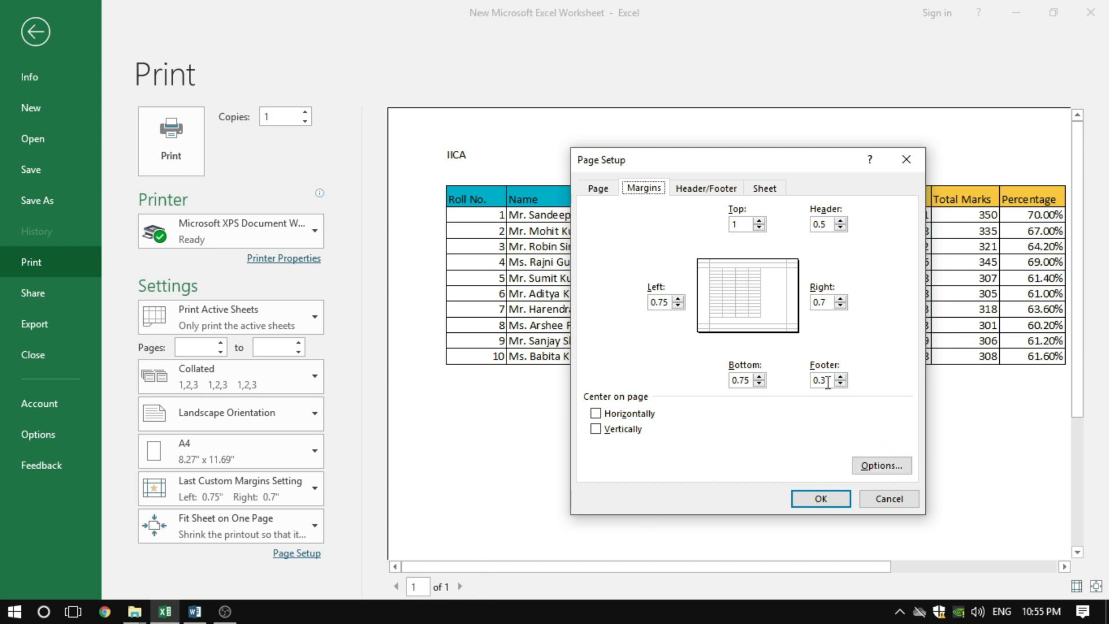
{"action": "left_click_drag", "start_coordinate": [830, 379], "coordinate": [802, 378]}
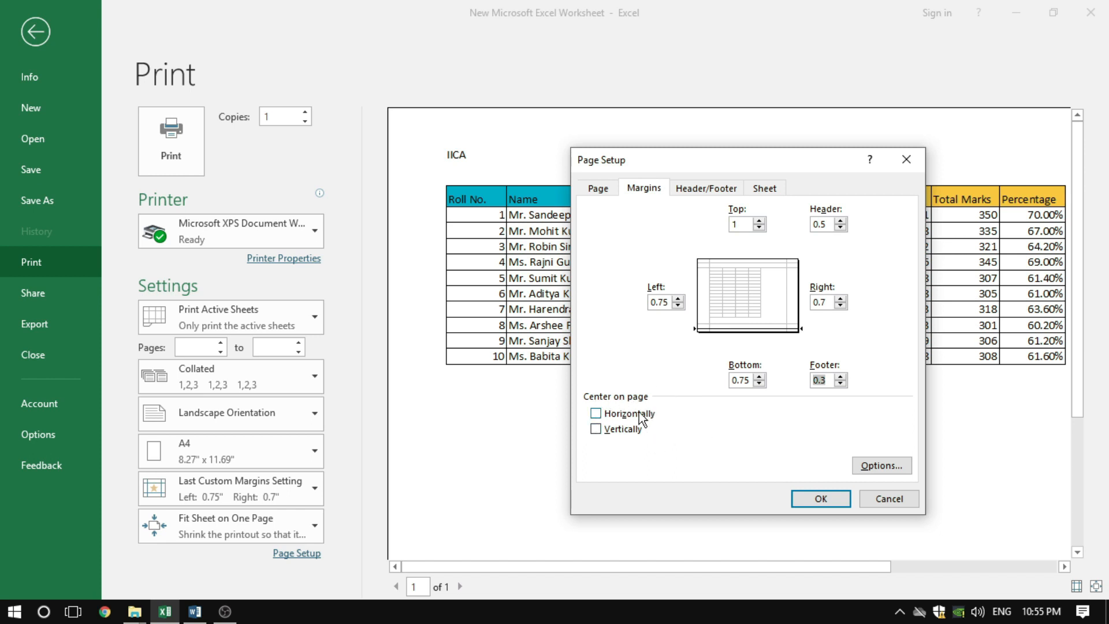
{"action": "left_click", "coordinate": [608, 414]}
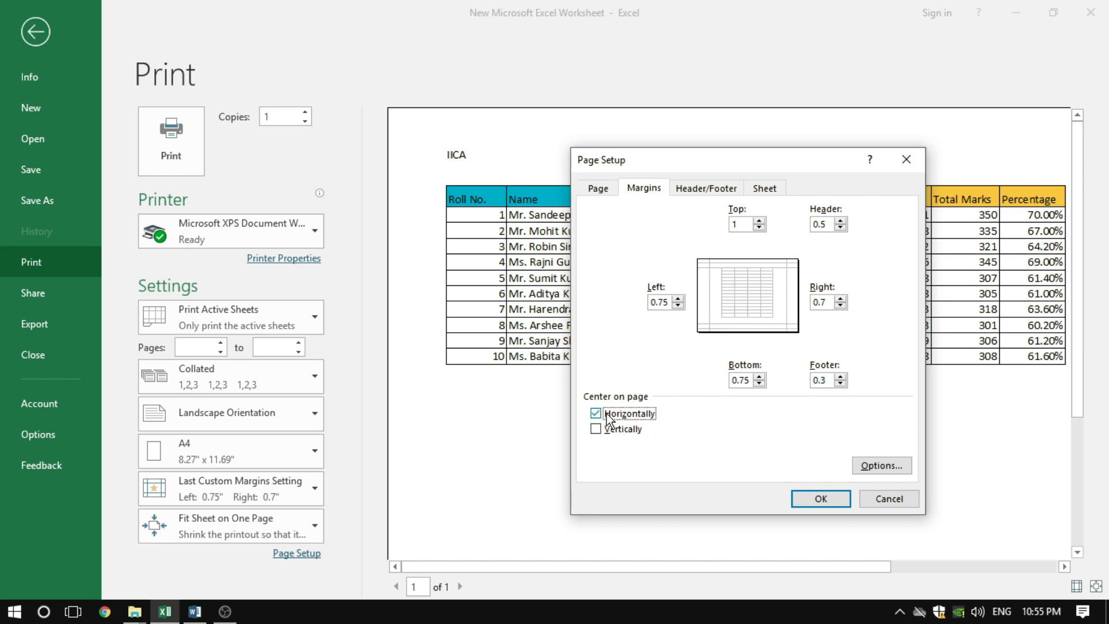
{"action": "left_click_drag", "start_coordinate": [719, 159], "coordinate": [739, 217]}
{"action": "left_click", "coordinate": [803, 556]}
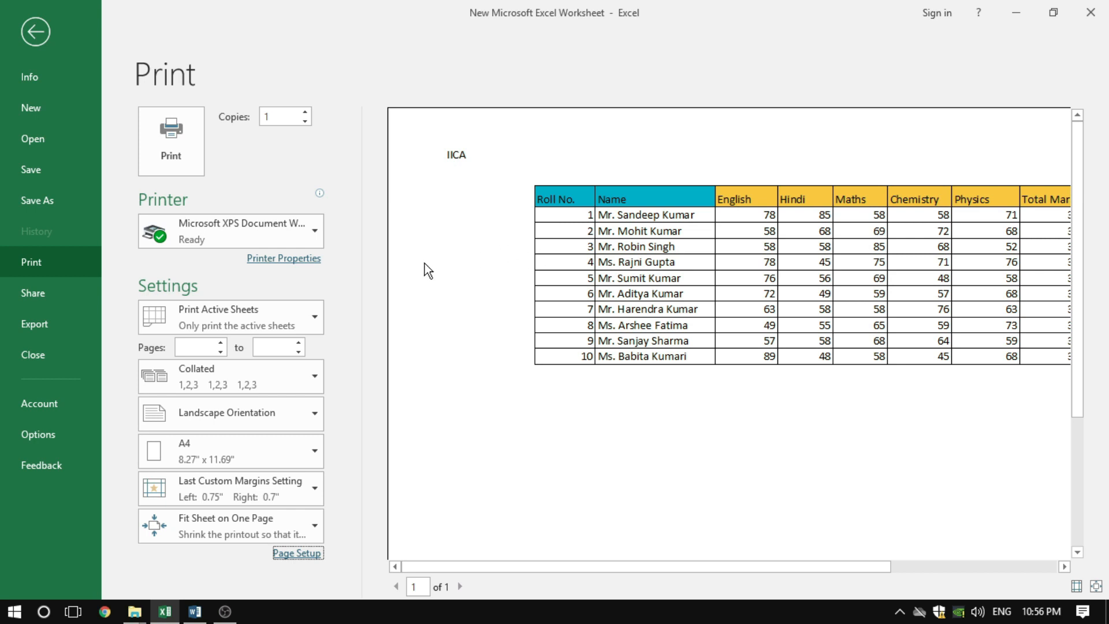
Show the whole page in the preview, and turn off horizontal centering in Page Setup
{"action": "left_click", "coordinate": [1096, 585]}
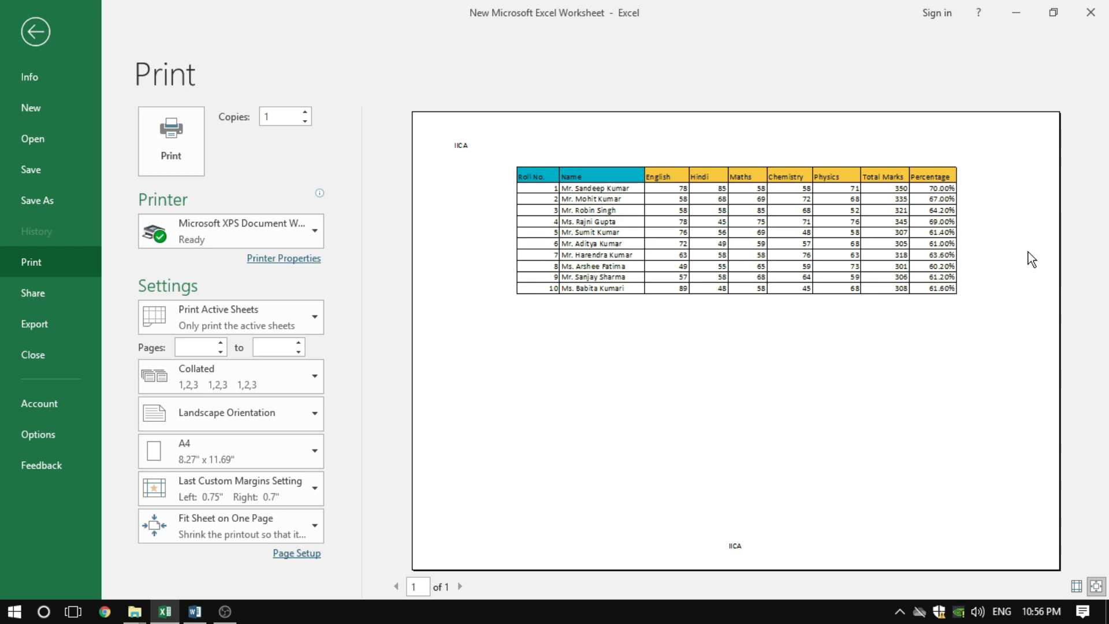
{"action": "left_click", "coordinate": [299, 552]}
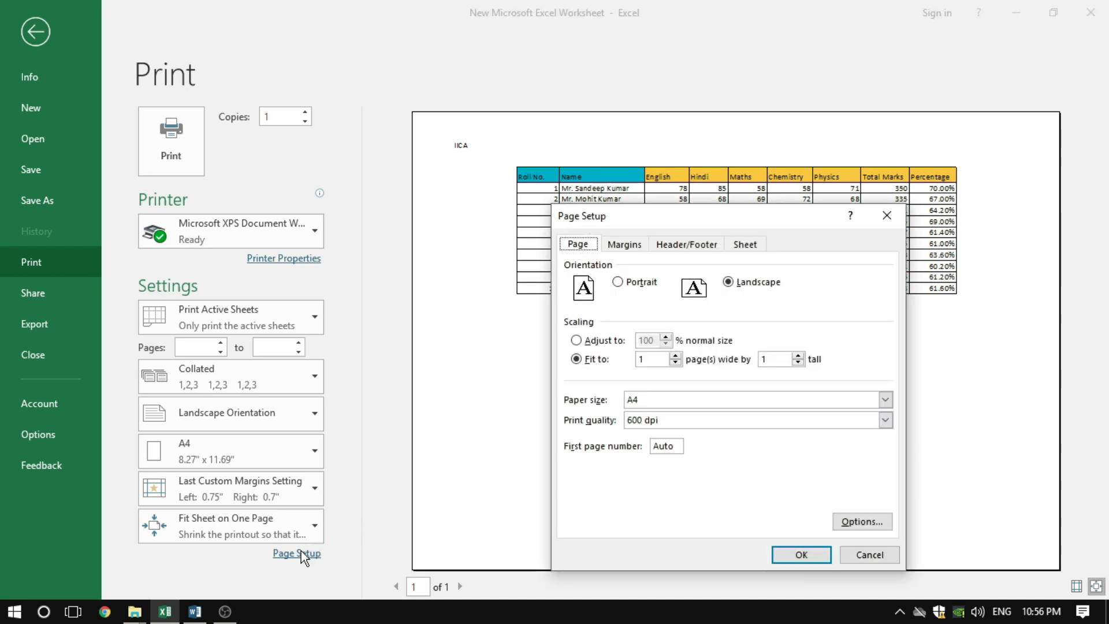
{"action": "left_click", "coordinate": [625, 244]}
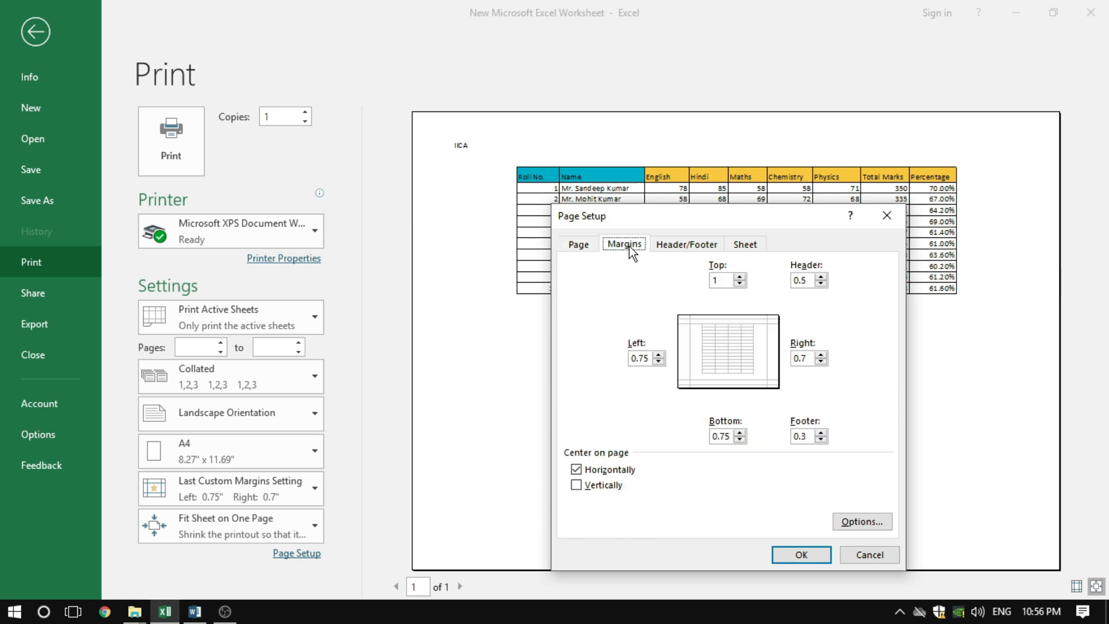
{"action": "left_click", "coordinate": [591, 473]}
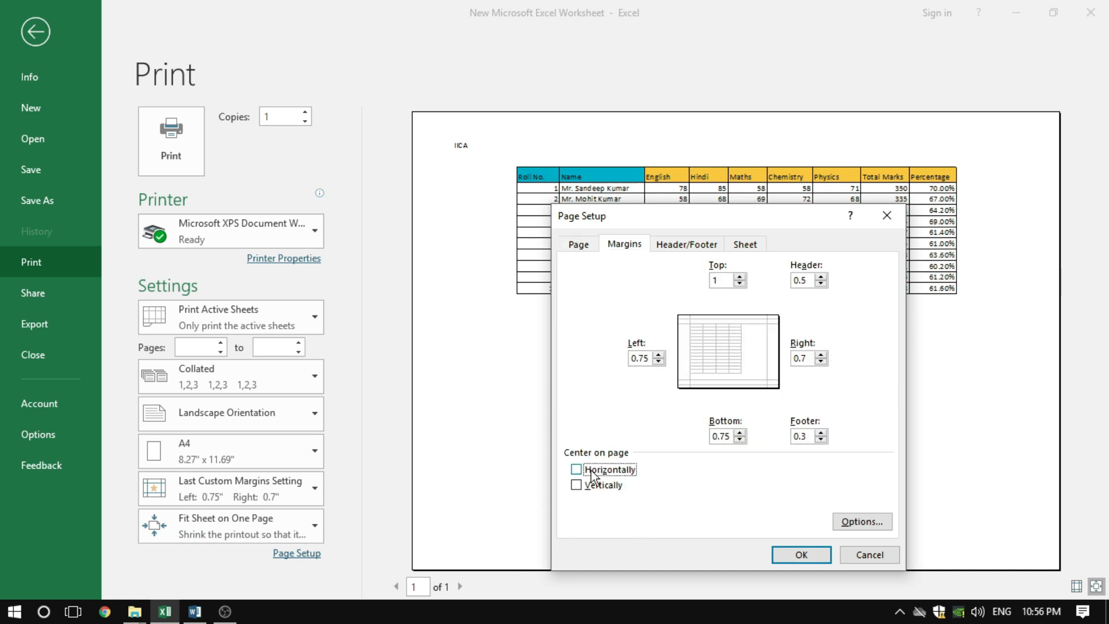
{"action": "left_click", "coordinate": [802, 554]}
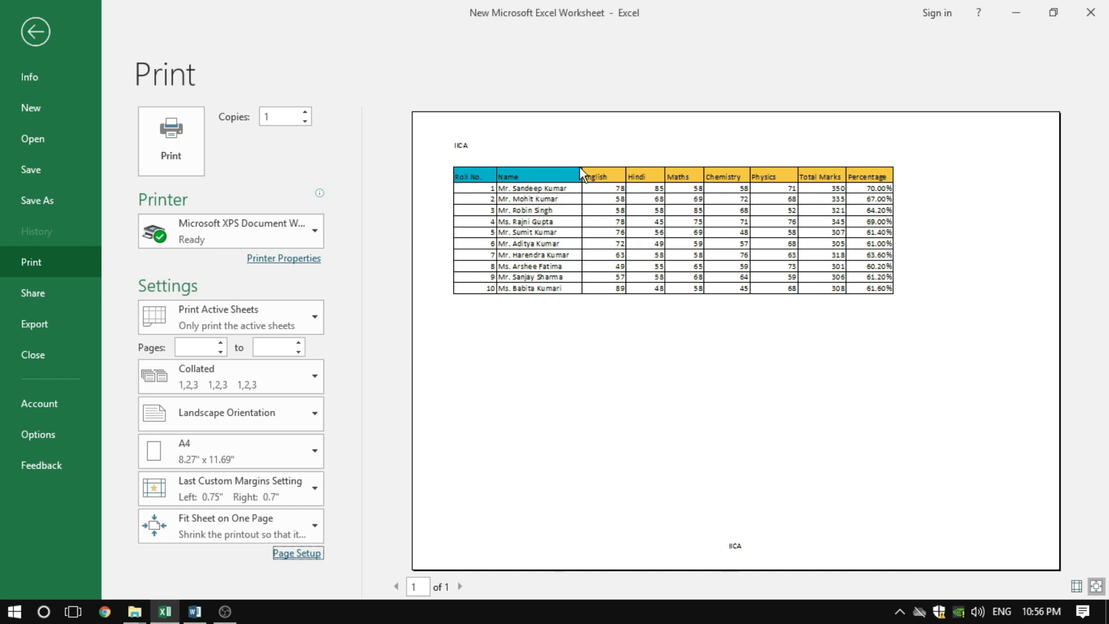
Center the table vertically on the page in Page Setup, and apply it to the preview
{"action": "left_click", "coordinate": [305, 552]}
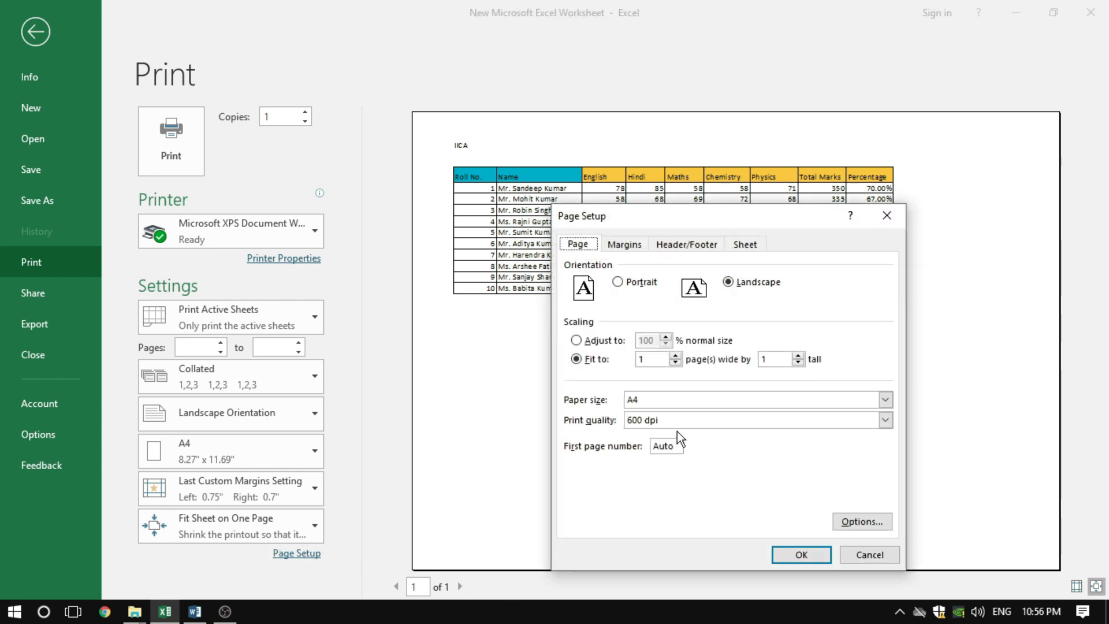
{"action": "left_click", "coordinate": [632, 248]}
{"action": "left_click", "coordinate": [577, 485]}
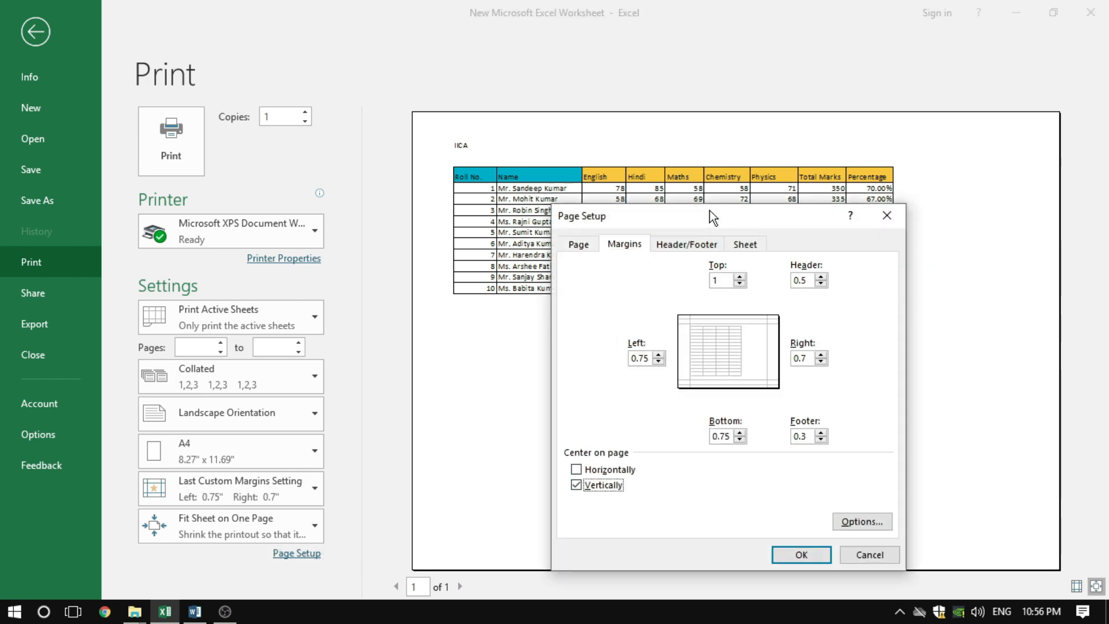
{"action": "left_click_drag", "start_coordinate": [710, 210], "coordinate": [906, 230]}
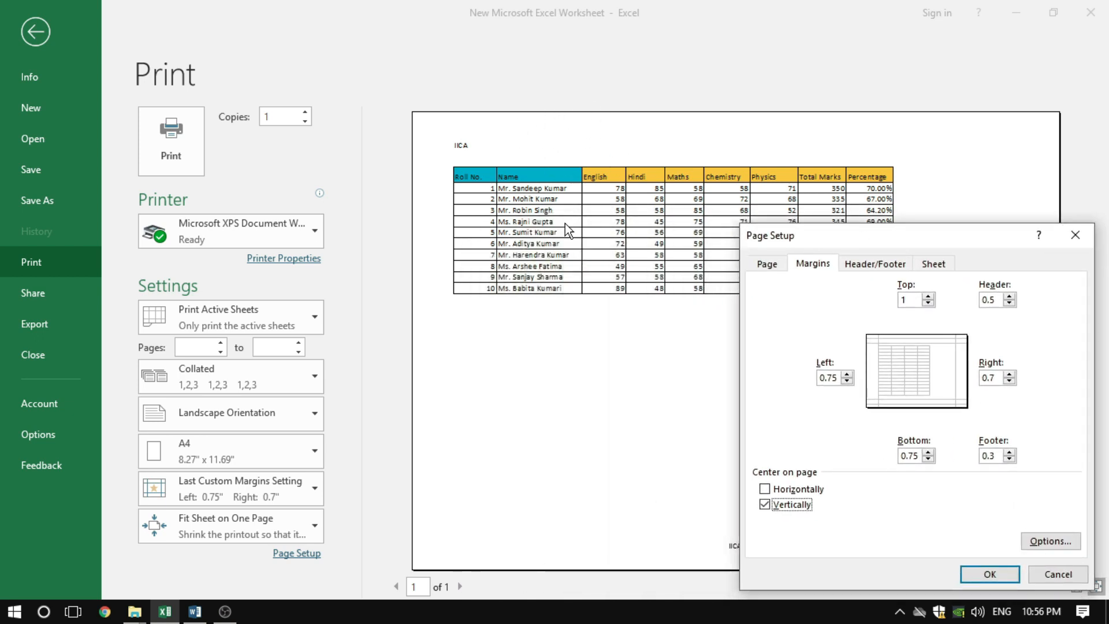
{"action": "left_click", "coordinate": [997, 574]}
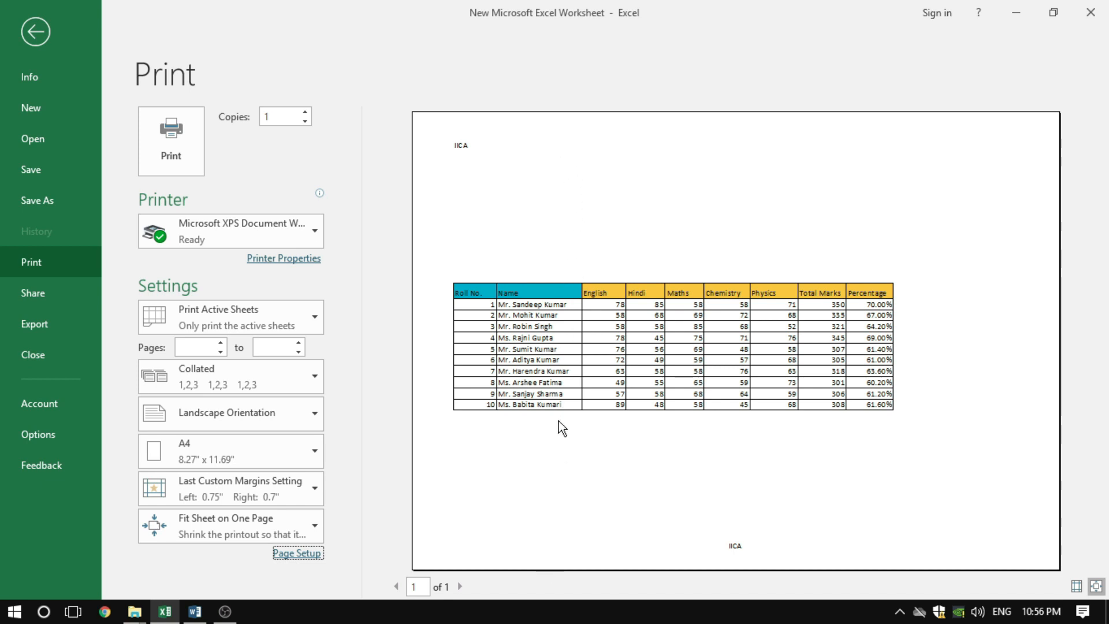
Open the custom header for editing from Page Setup, and shift the dialogs so all three header sections are accessible
{"action": "left_click", "coordinate": [297, 553]}
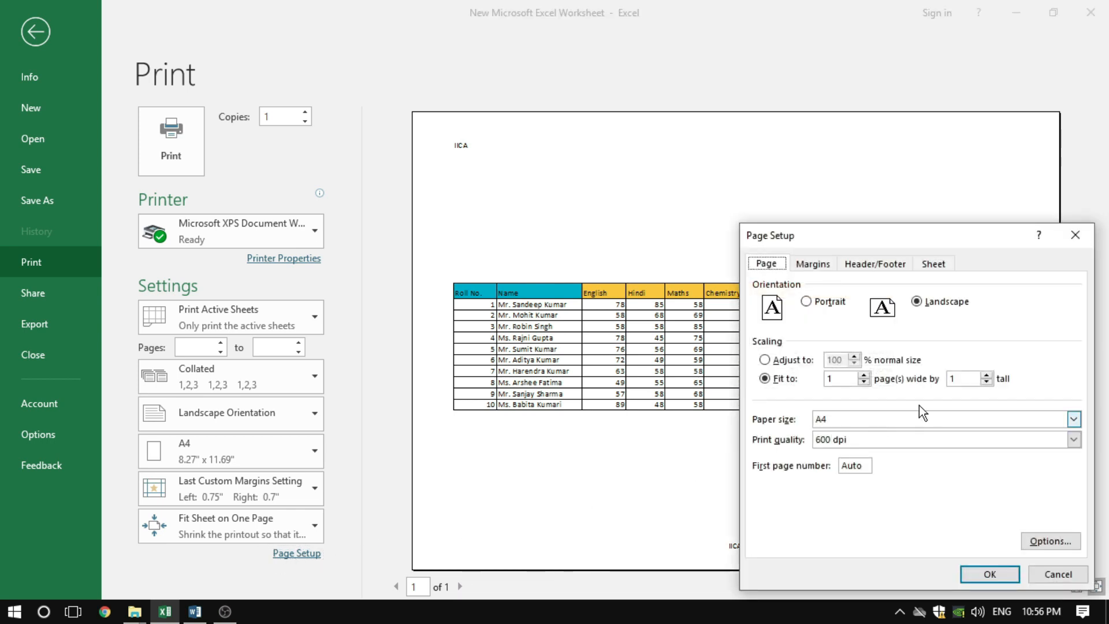
{"action": "left_click_drag", "start_coordinate": [926, 237], "coordinate": [738, 177]}
{"action": "left_click", "coordinate": [625, 205]}
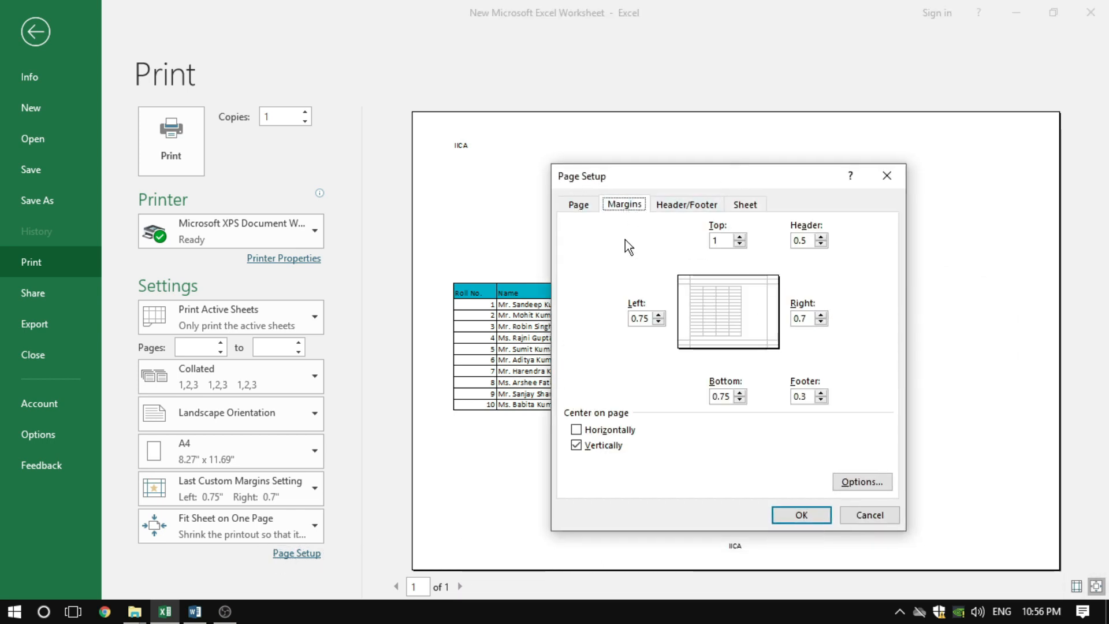
{"action": "left_click", "coordinate": [697, 206]}
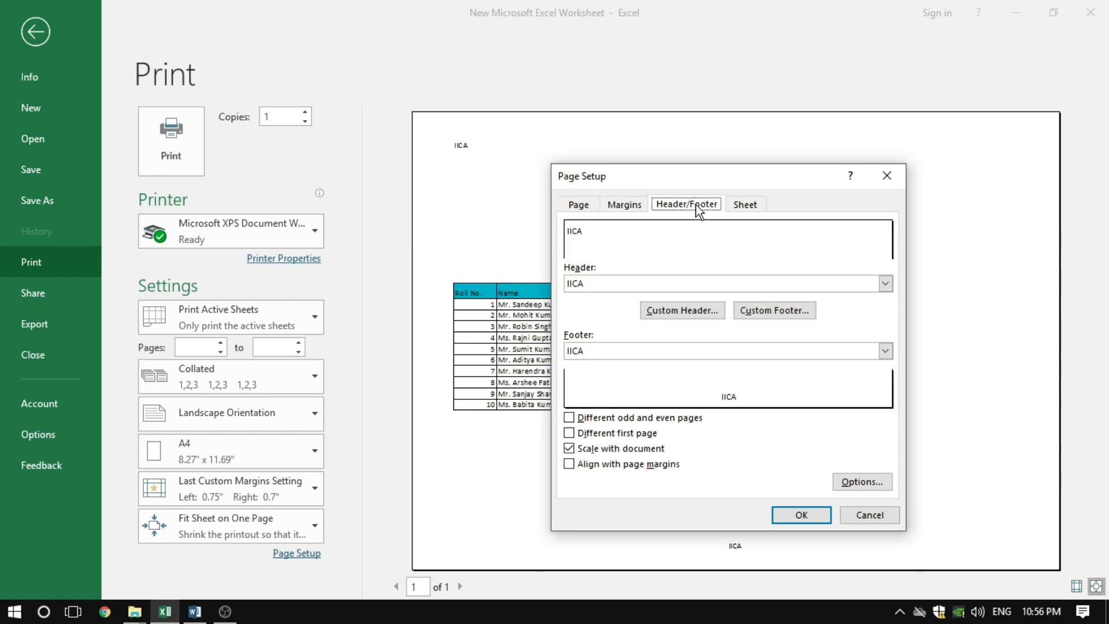
{"action": "left_click_drag", "start_coordinate": [697, 169], "coordinate": [573, 148]}
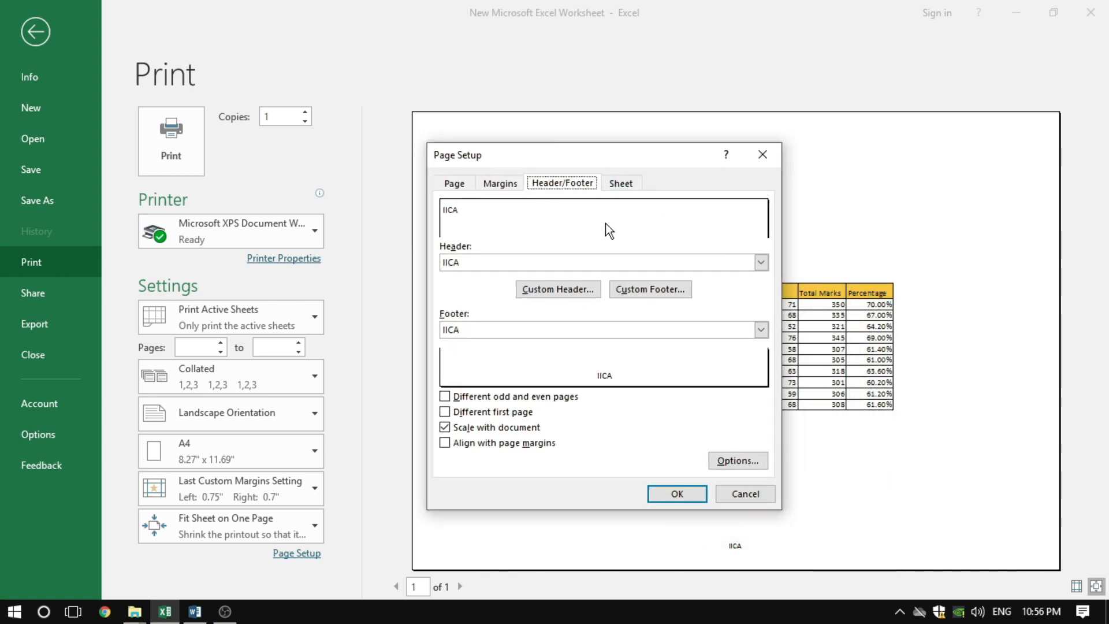
{"action": "left_click", "coordinate": [560, 292]}
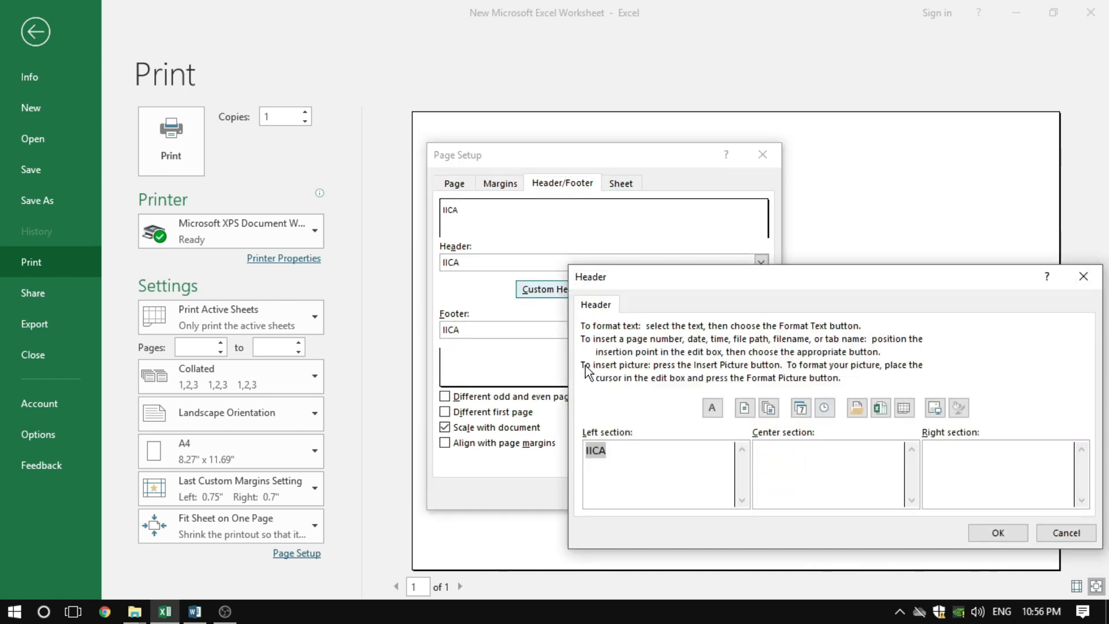
{"action": "left_click", "coordinate": [624, 458]}
{"action": "left_click_drag", "start_coordinate": [691, 280], "coordinate": [581, 208]}
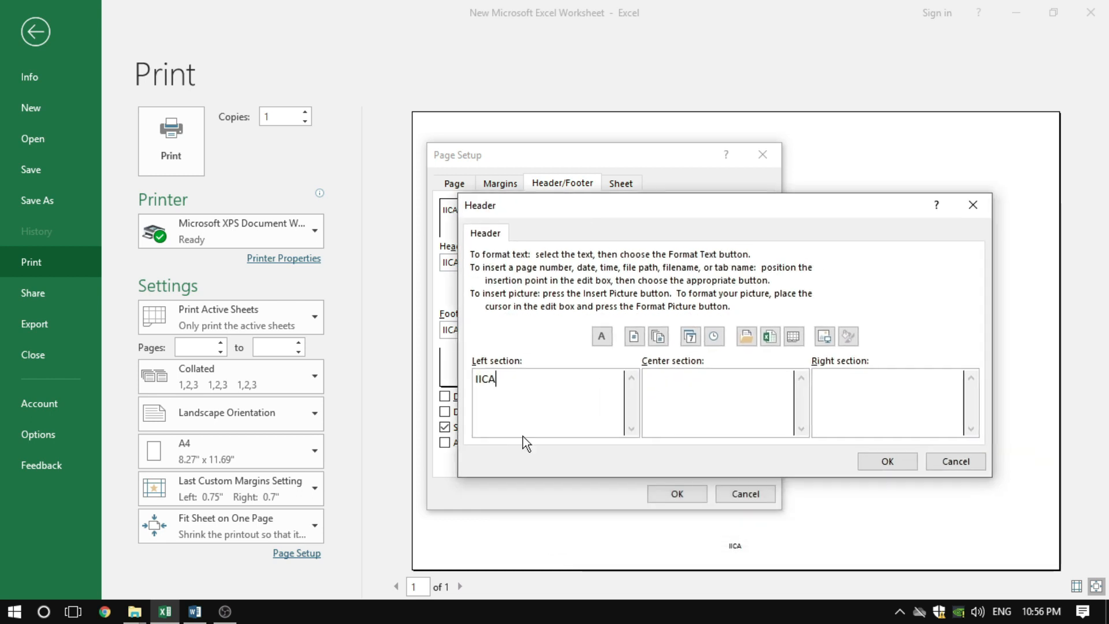
Insert the number of pages (&[Pages]) in the custom header's center section, and apply it to the preview
{"action": "left_click_drag", "start_coordinate": [508, 379], "coordinate": [471, 378]}
{"action": "left_click", "coordinate": [690, 386]}
{"action": "left_click", "coordinate": [868, 393]}
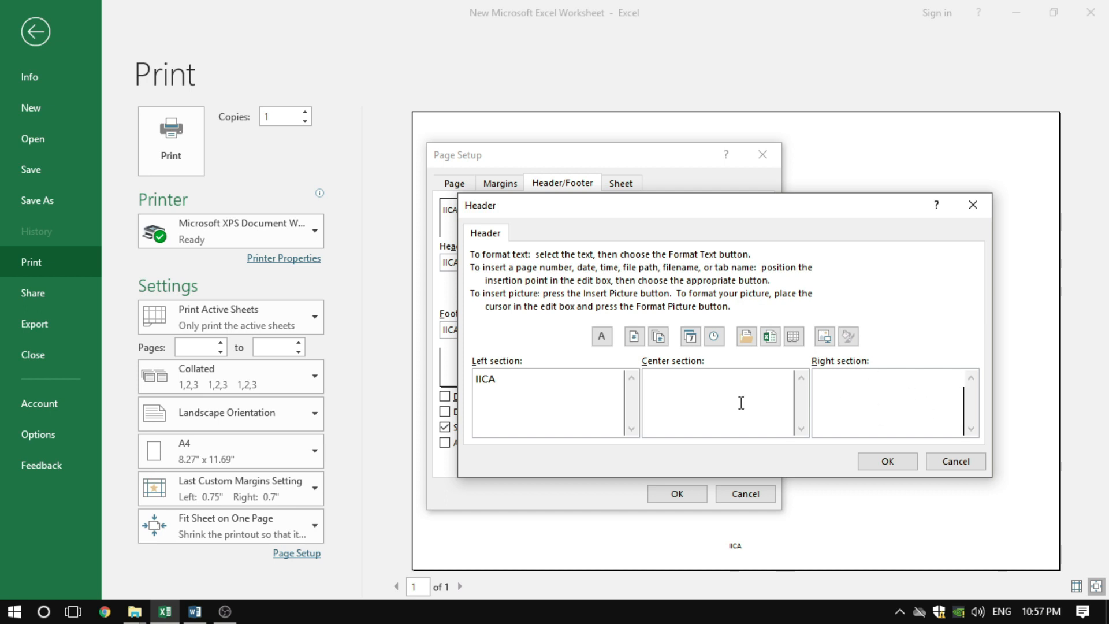
{"action": "left_click", "coordinate": [685, 384]}
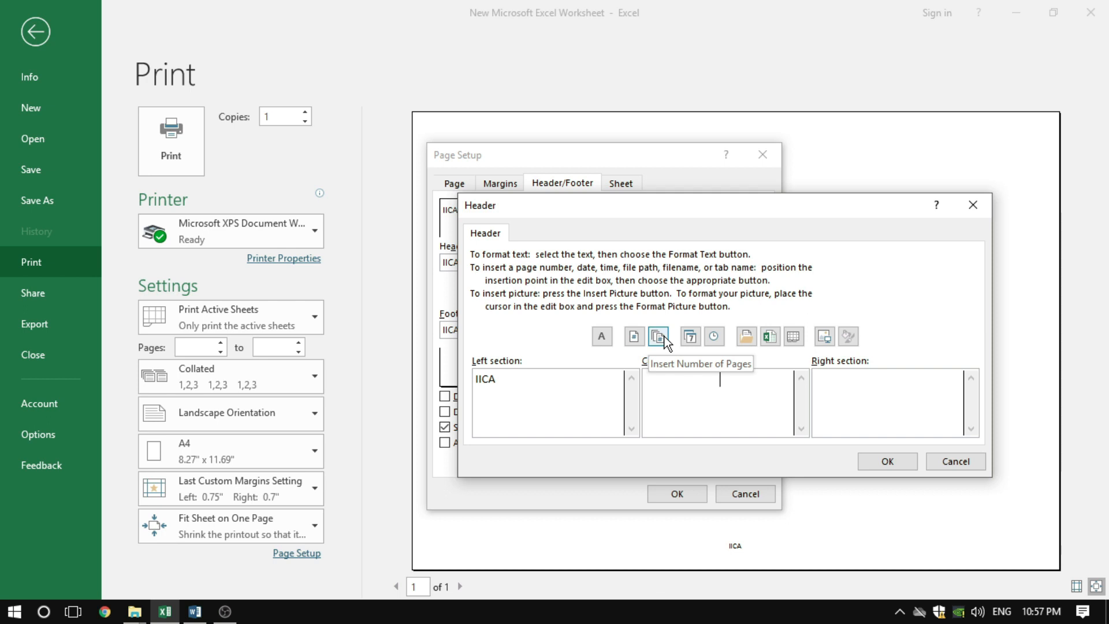
{"action": "left_click", "coordinate": [658, 336]}
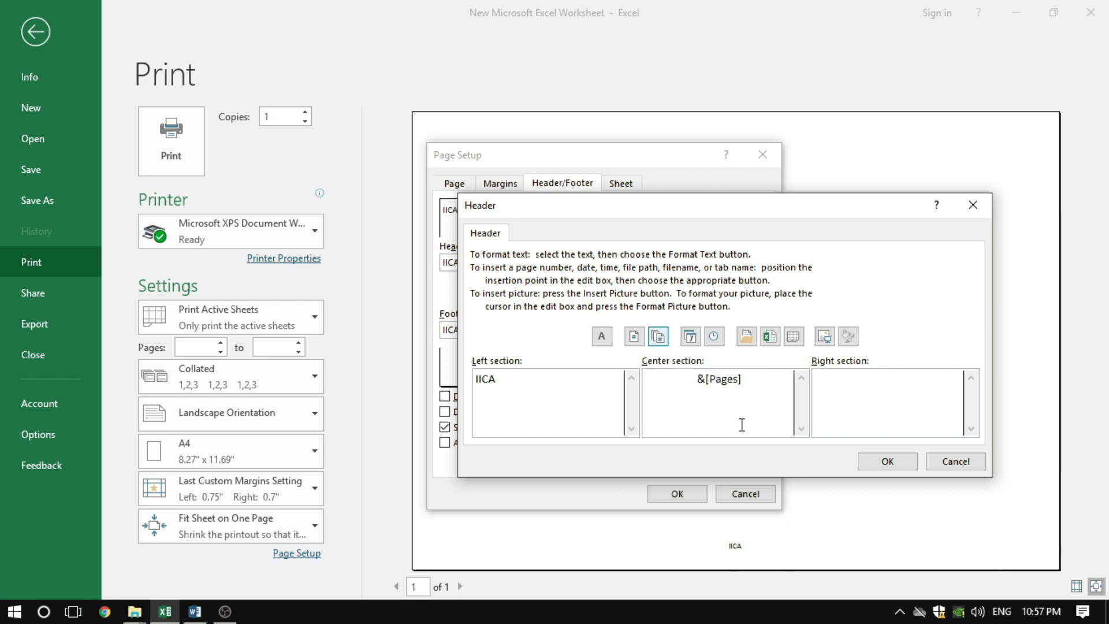
{"action": "left_click", "coordinate": [892, 466]}
{"action": "left_click", "coordinate": [676, 493]}
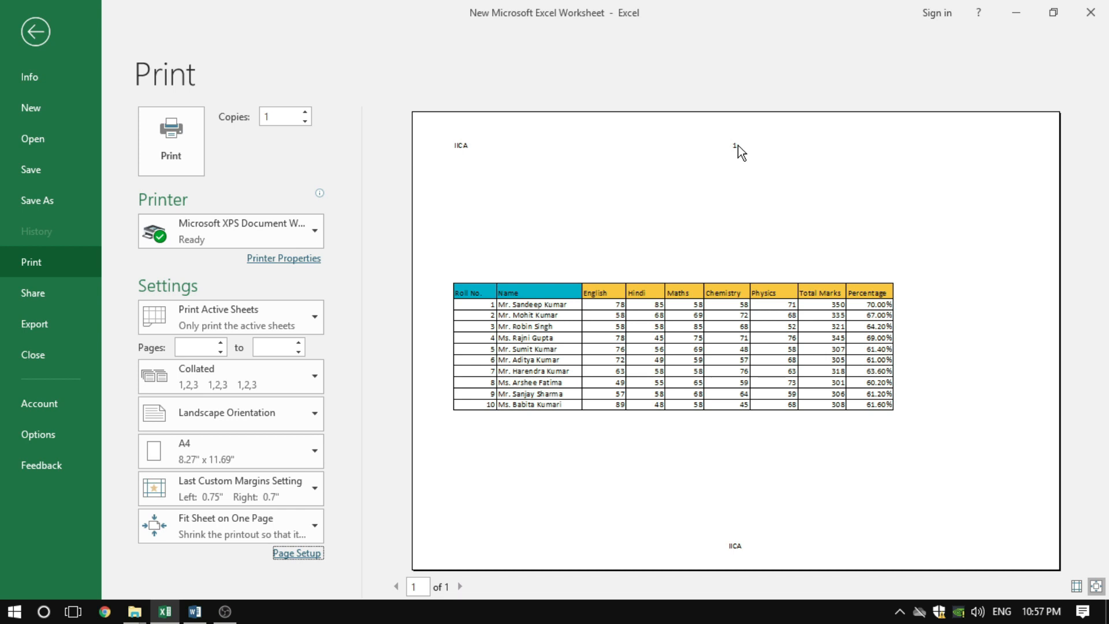
Remove the page header by choosing (none) as the header in Page Setup, and apply the change
{"action": "left_click", "coordinate": [297, 553]}
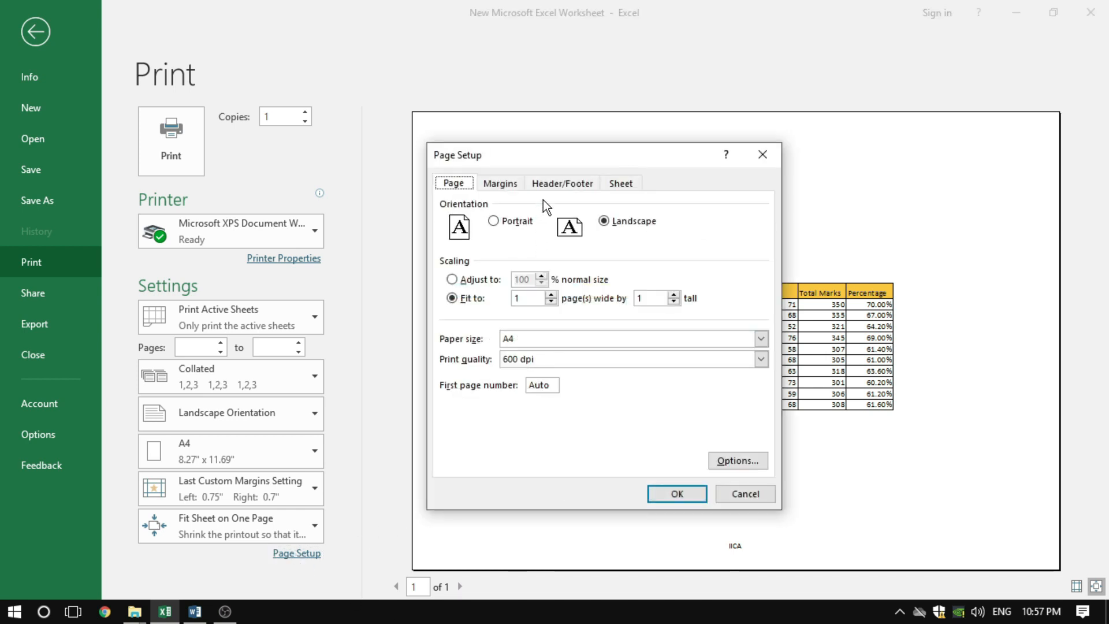
{"action": "left_click", "coordinate": [556, 183]}
{"action": "left_click_drag", "start_coordinate": [573, 158], "coordinate": [567, 228]}
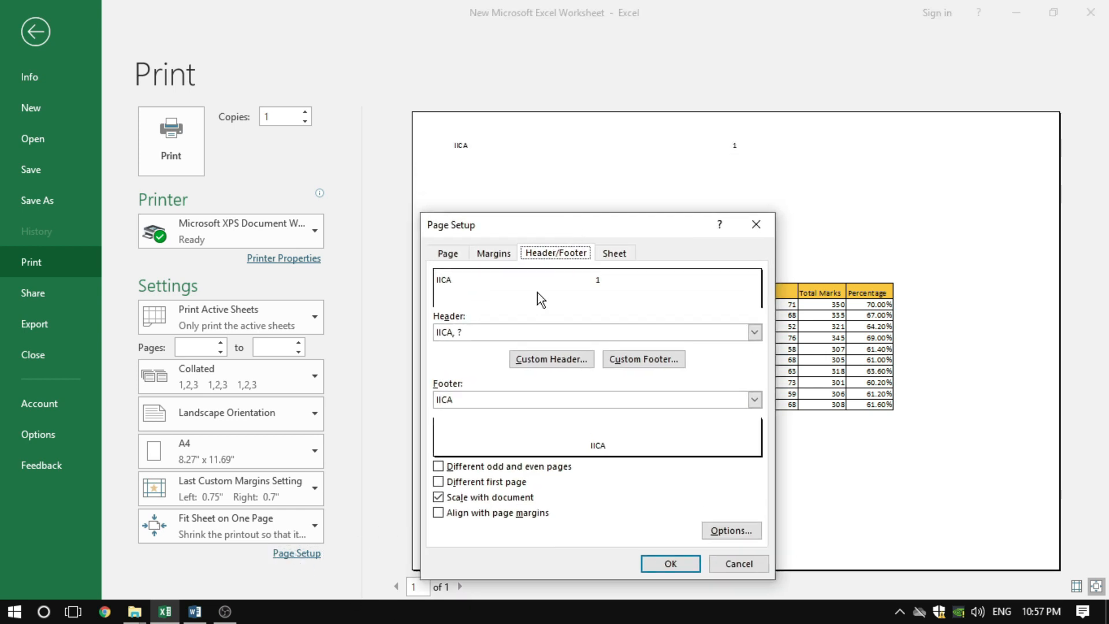
{"action": "left_click", "coordinate": [500, 335]}
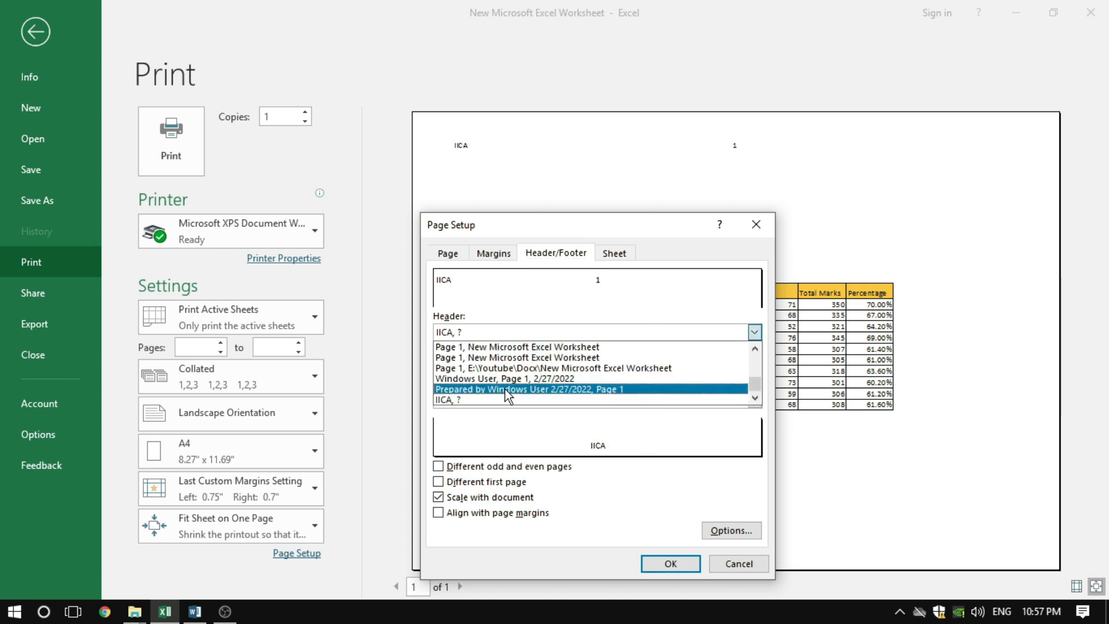
{"action": "scroll", "coordinate": [506, 394], "scroll_direction": "up", "scroll_amount": 5}
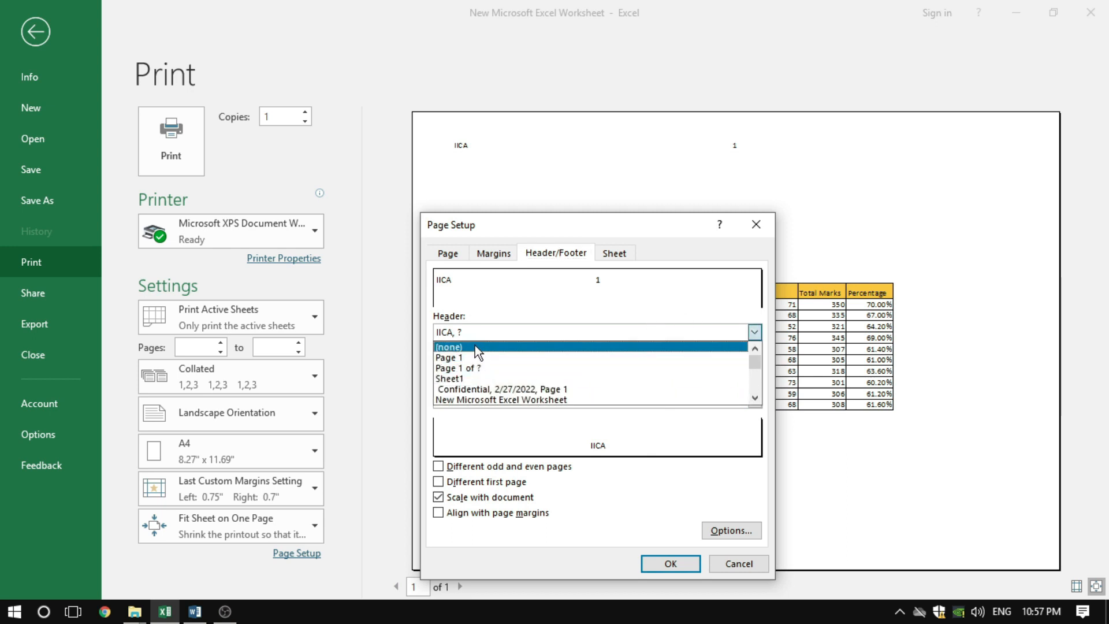
{"action": "left_click", "coordinate": [475, 347]}
{"action": "left_click", "coordinate": [668, 563]}
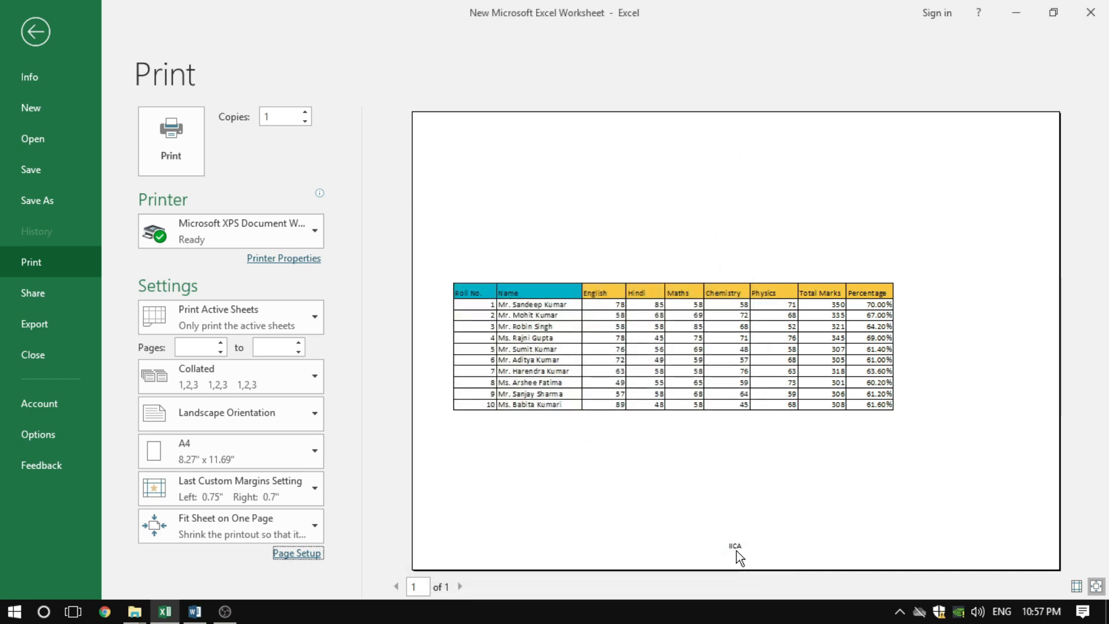
Remove the page footer by choosing (none) as the footer in Page Setup, and apply the change
{"action": "left_click", "coordinate": [297, 551]}
{"action": "left_click", "coordinate": [554, 255]}
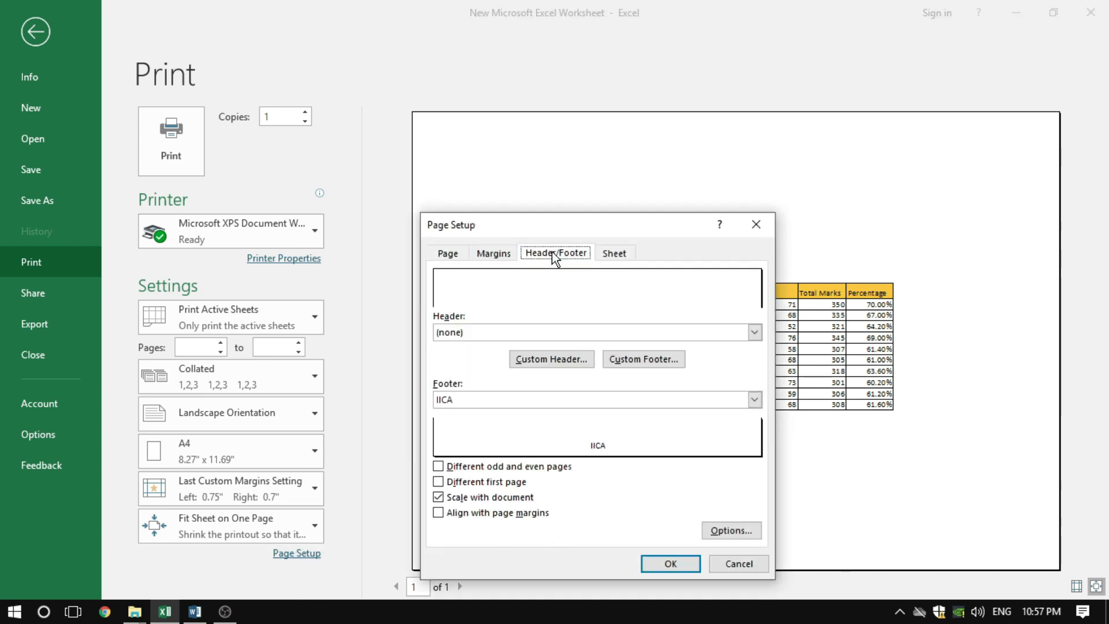
{"action": "left_click", "coordinate": [477, 399]}
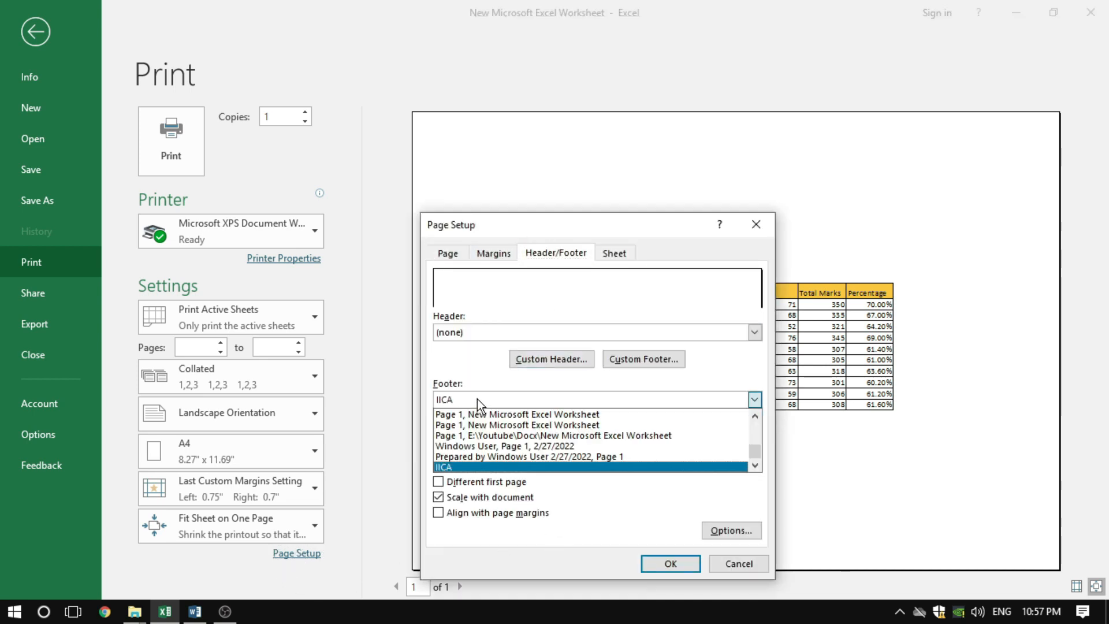
{"action": "scroll", "coordinate": [498, 463], "scroll_direction": "up", "scroll_amount": 5}
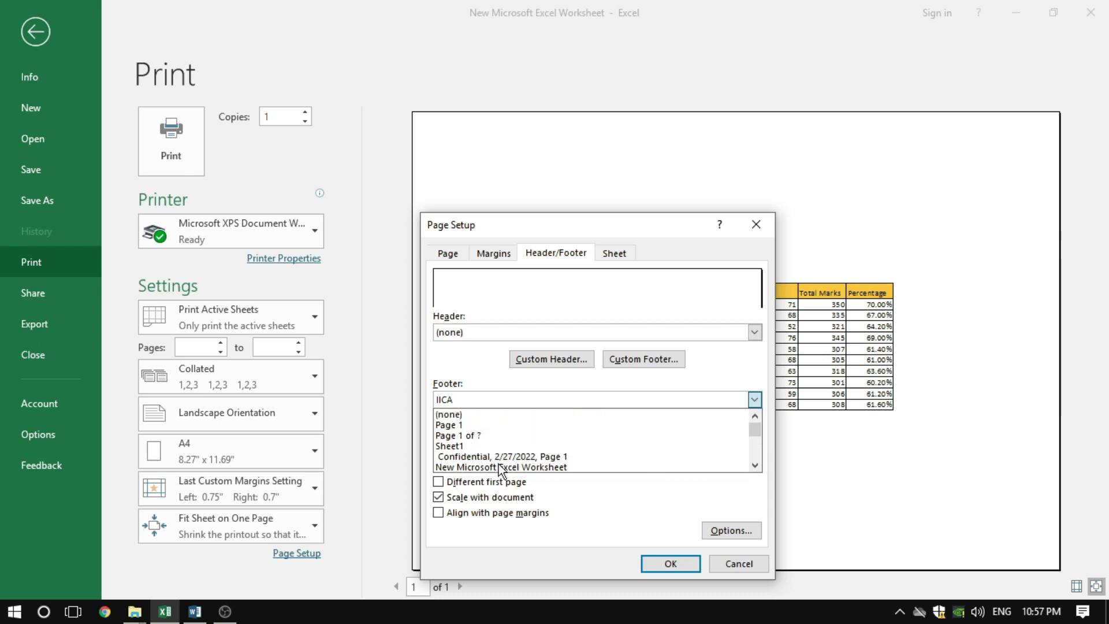
{"action": "left_click", "coordinate": [470, 415]}
{"action": "left_click", "coordinate": [658, 565]}
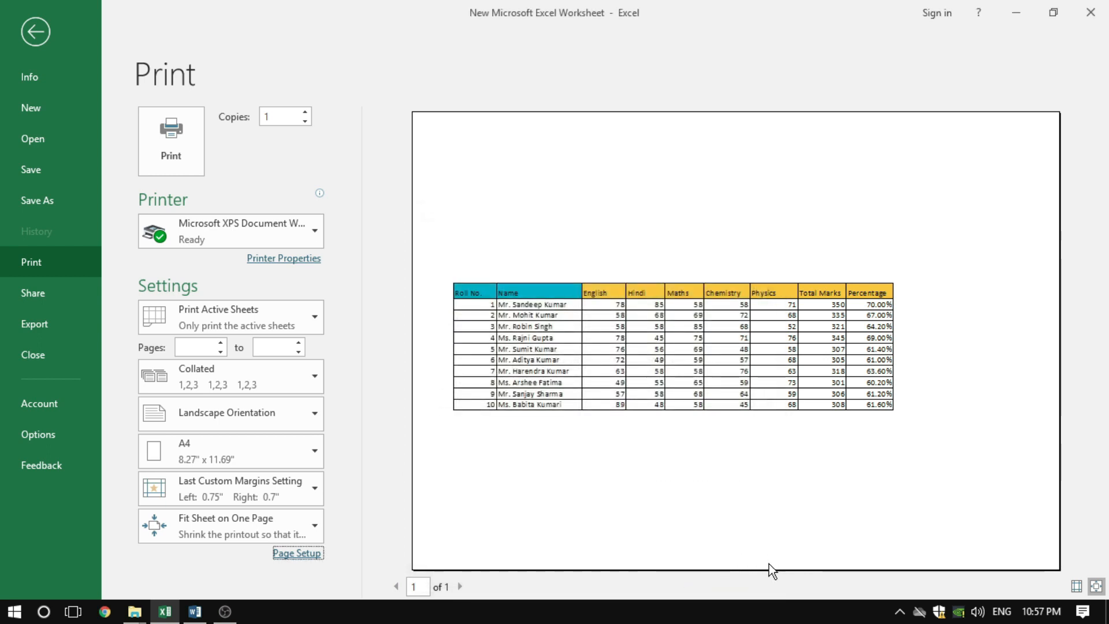
Reopen the header and footer settings in Page Setup, and move the dialog clear of the settings list
{"action": "left_click", "coordinate": [296, 553]}
{"action": "left_click", "coordinate": [560, 253]}
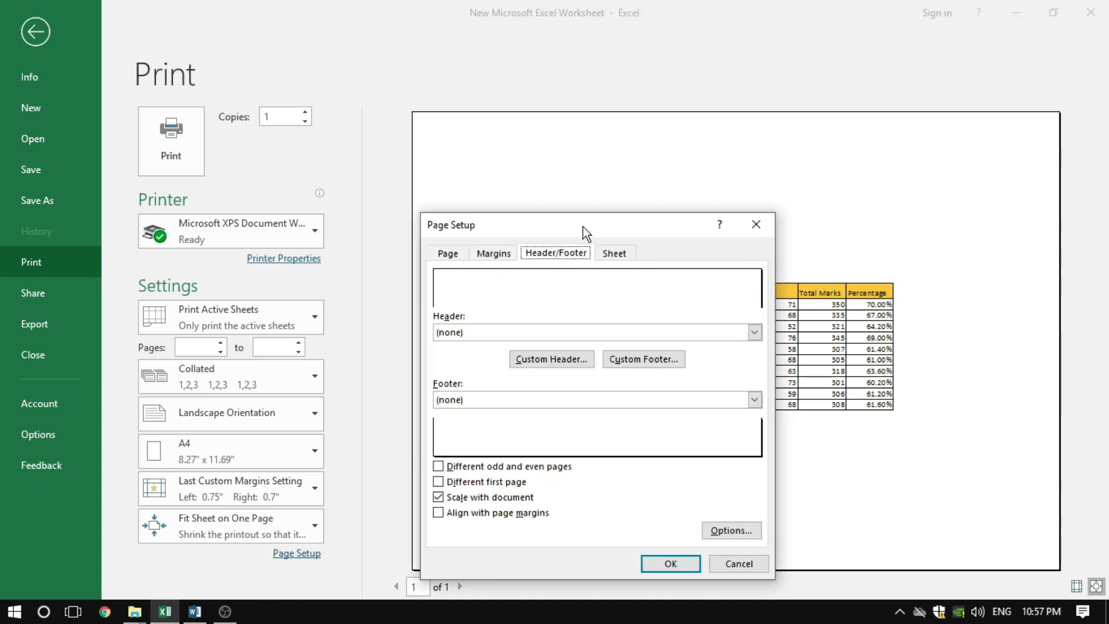
{"action": "left_click_drag", "start_coordinate": [583, 226], "coordinate": [702, 194]}
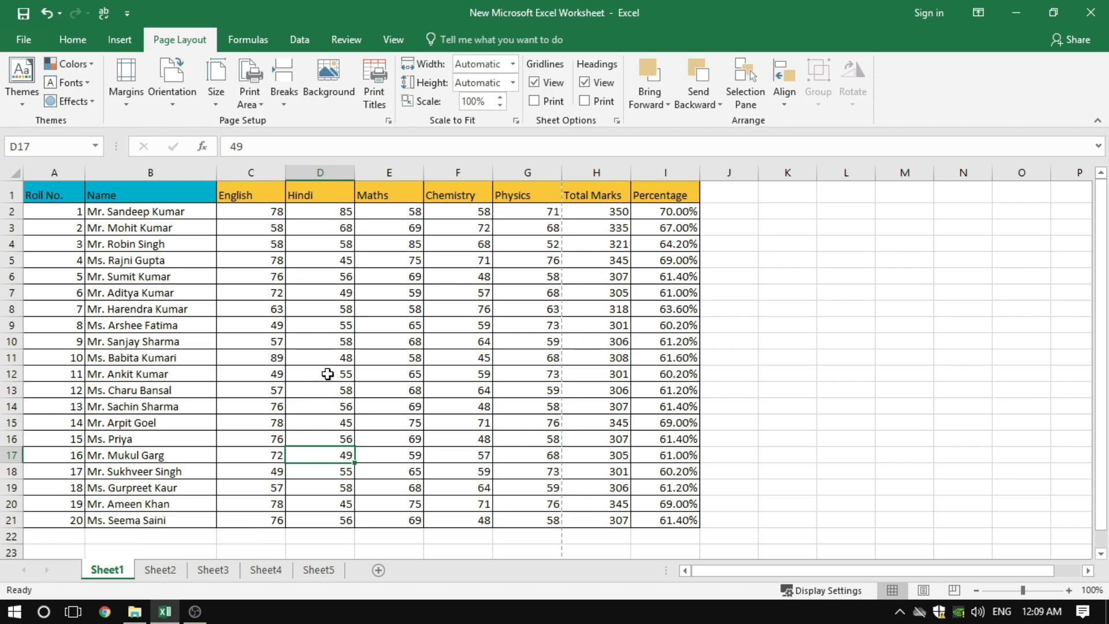
Review the margin, header/footer and sheet settings in Page Setup, check the print preview, and return to the worksheet
{"action": "left_click", "coordinate": [388, 120]}
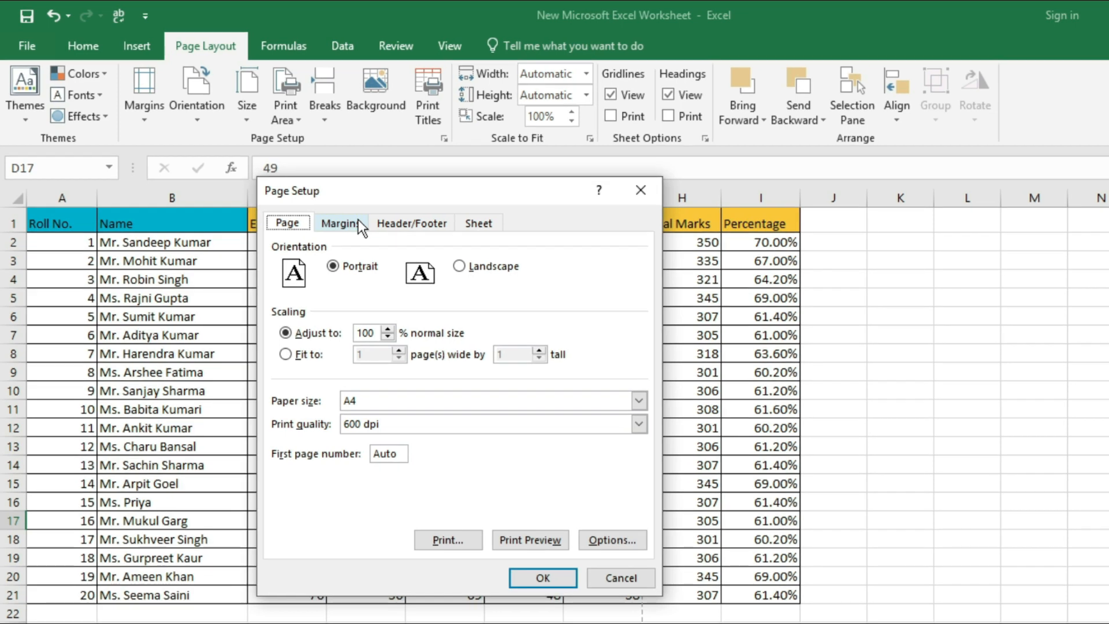
{"action": "left_click", "coordinate": [316, 195]}
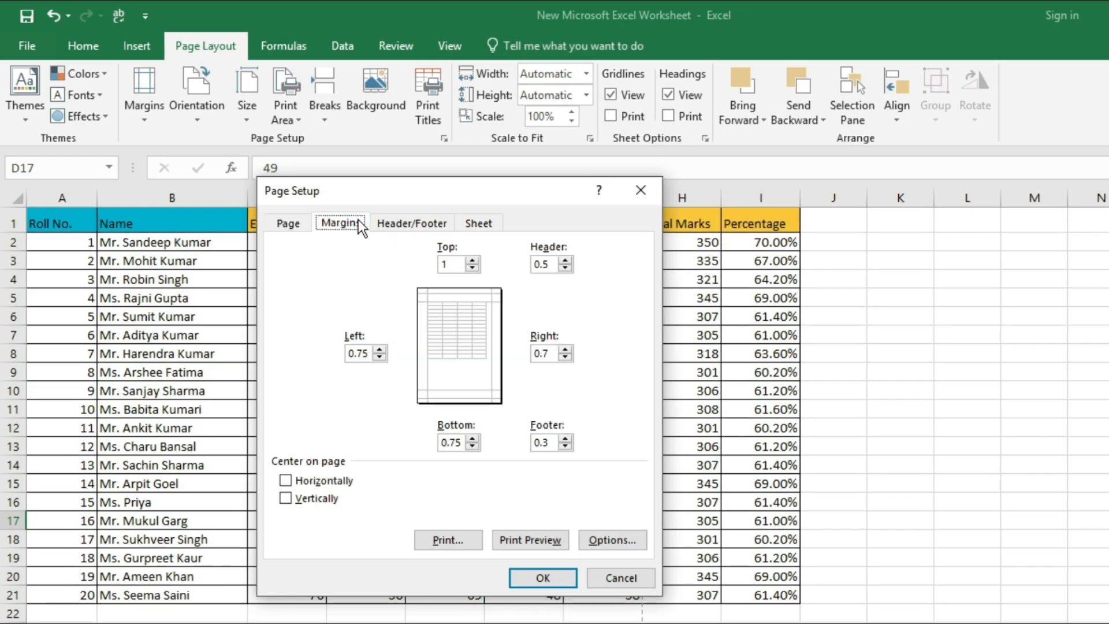
{"action": "left_click", "coordinate": [398, 221]}
{"action": "left_click", "coordinate": [479, 223]}
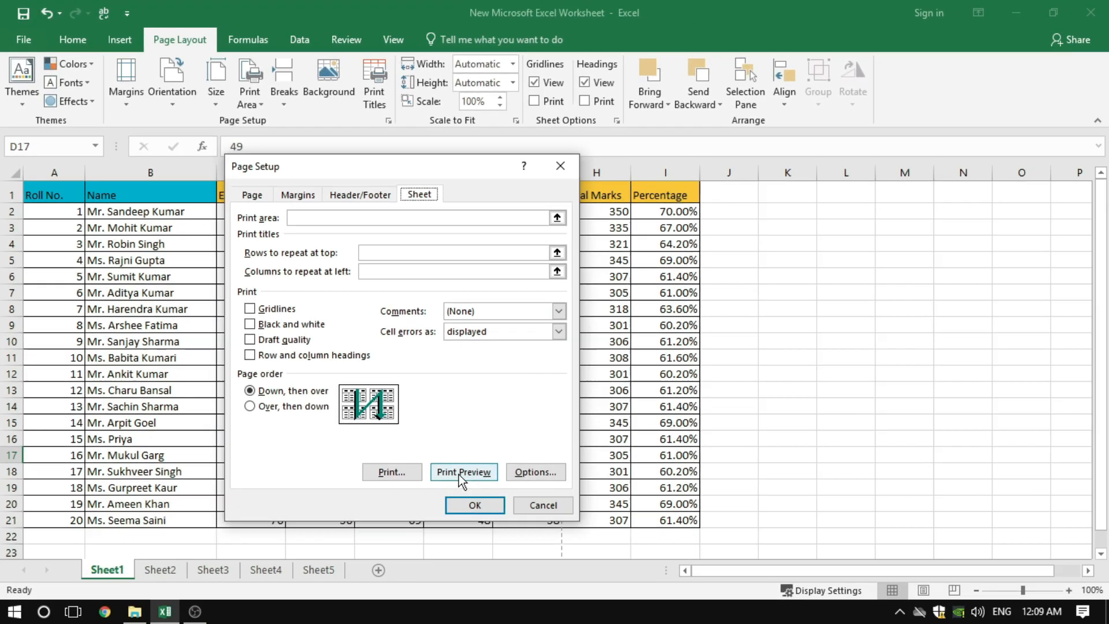
{"action": "left_click", "coordinate": [530, 539]}
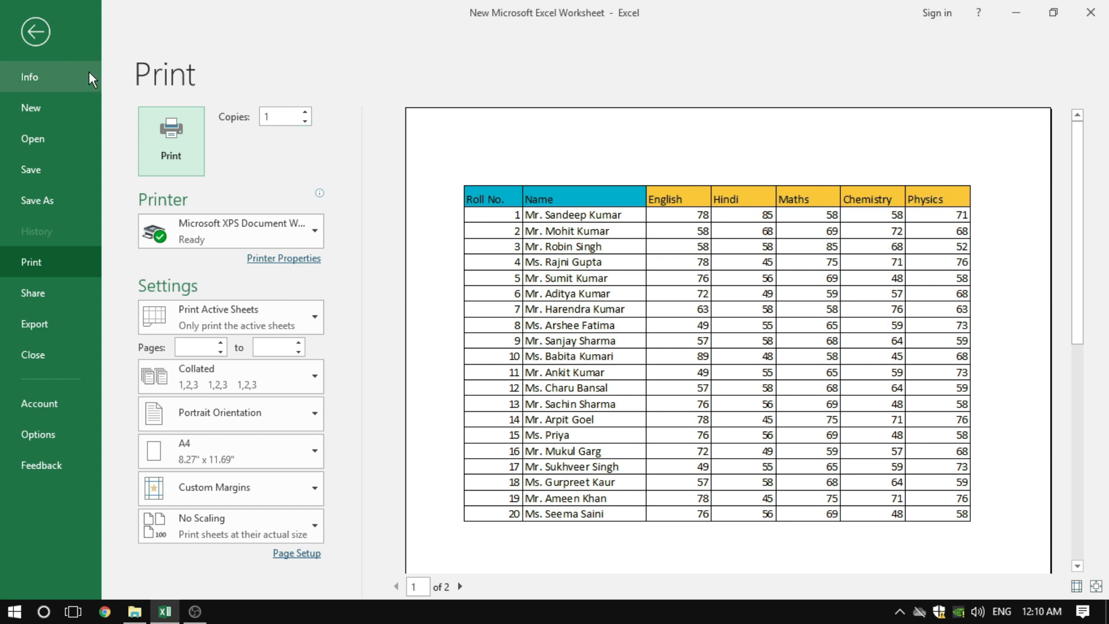
{"action": "left_click", "coordinate": [37, 39]}
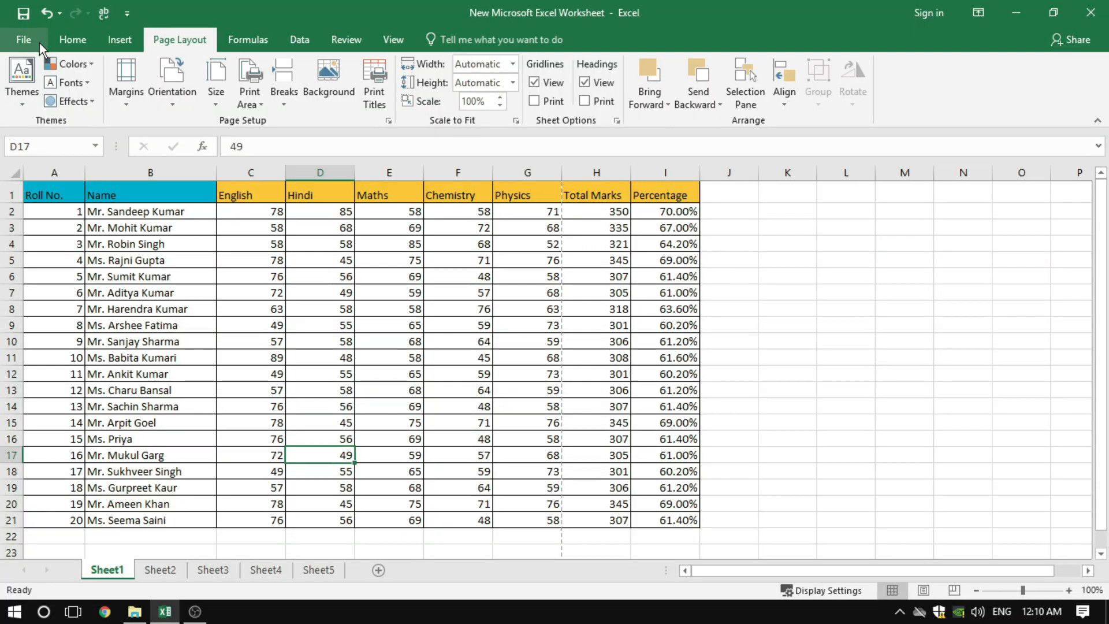
Set the print area to A1:I11 in Page Setup, check it in the print preview, and return to the worksheet
{"action": "left_click", "coordinate": [310, 257]}
{"action": "left_click", "coordinate": [388, 120]}
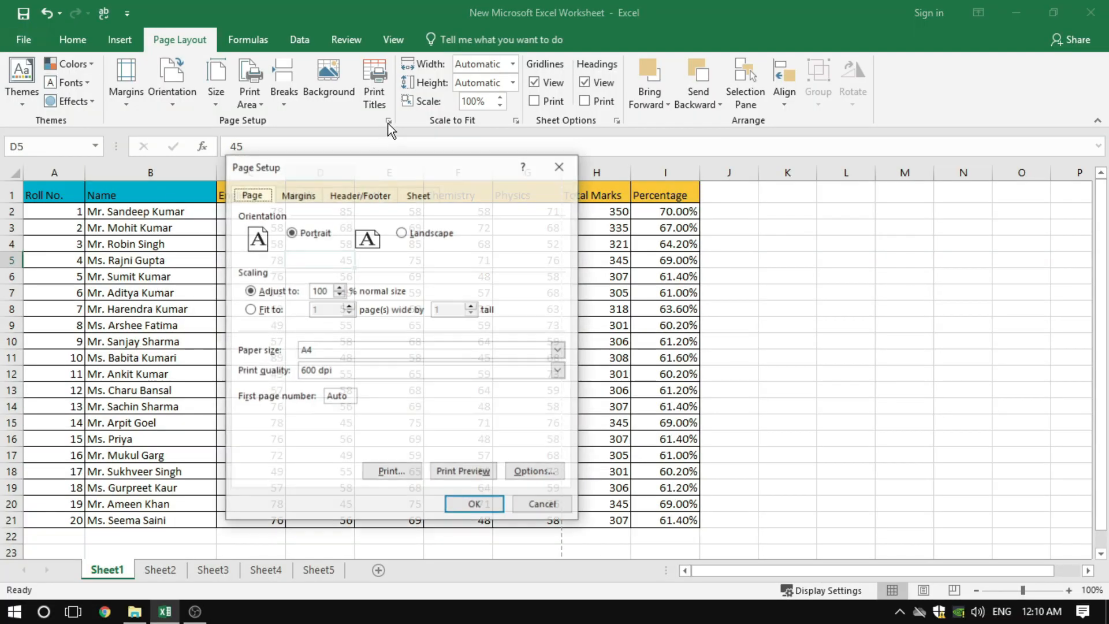
{"action": "left_click", "coordinate": [419, 195]}
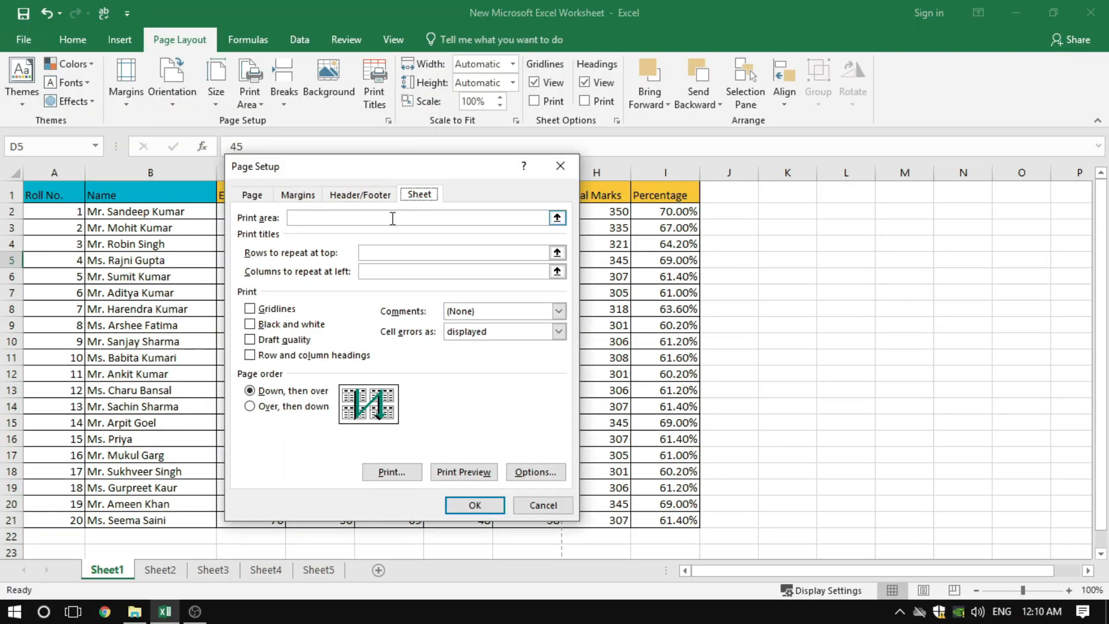
{"action": "left_click", "coordinate": [310, 218]}
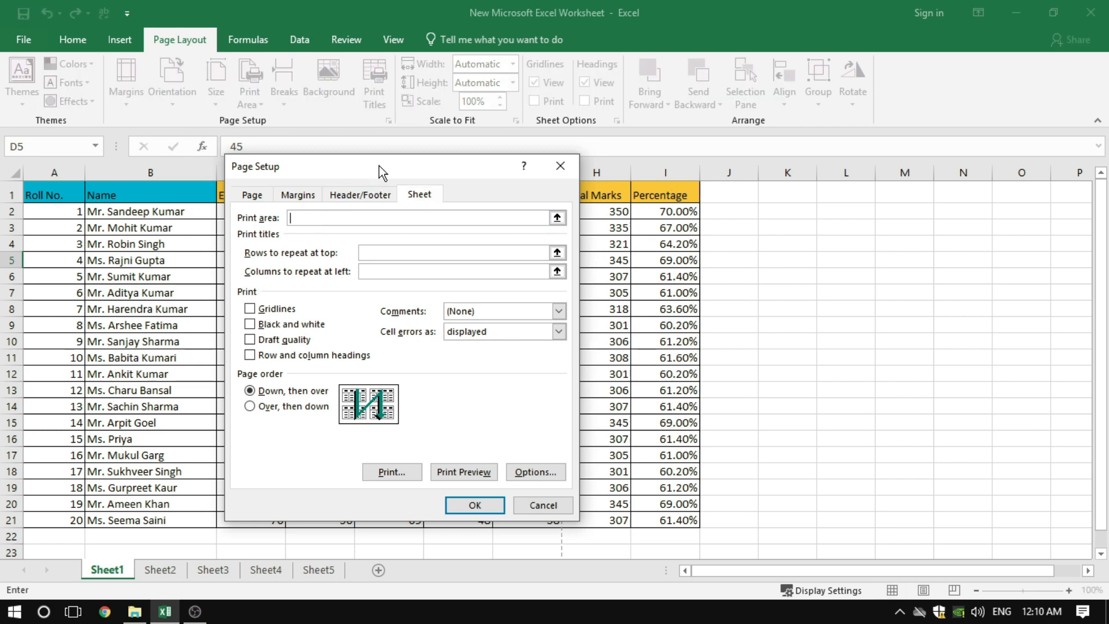
{"action": "left_click_drag", "start_coordinate": [379, 165], "coordinate": [755, 183]}
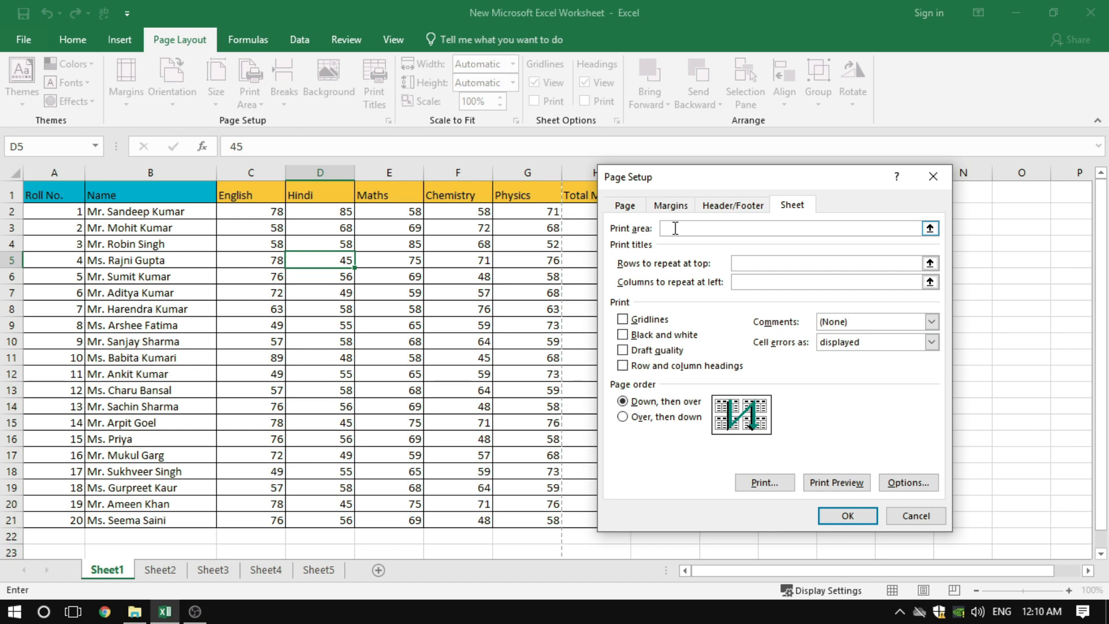
{"action": "left_click", "coordinate": [40, 194]}
{"action": "left_click_drag", "start_coordinate": [39, 194], "coordinate": [696, 360]}
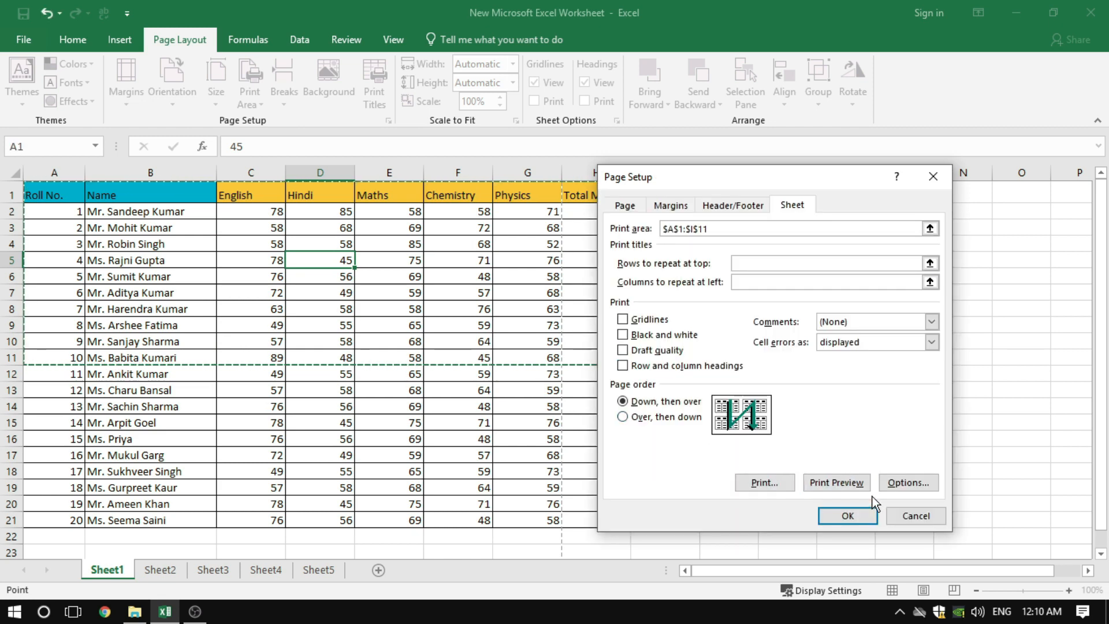
{"action": "left_click", "coordinate": [840, 483]}
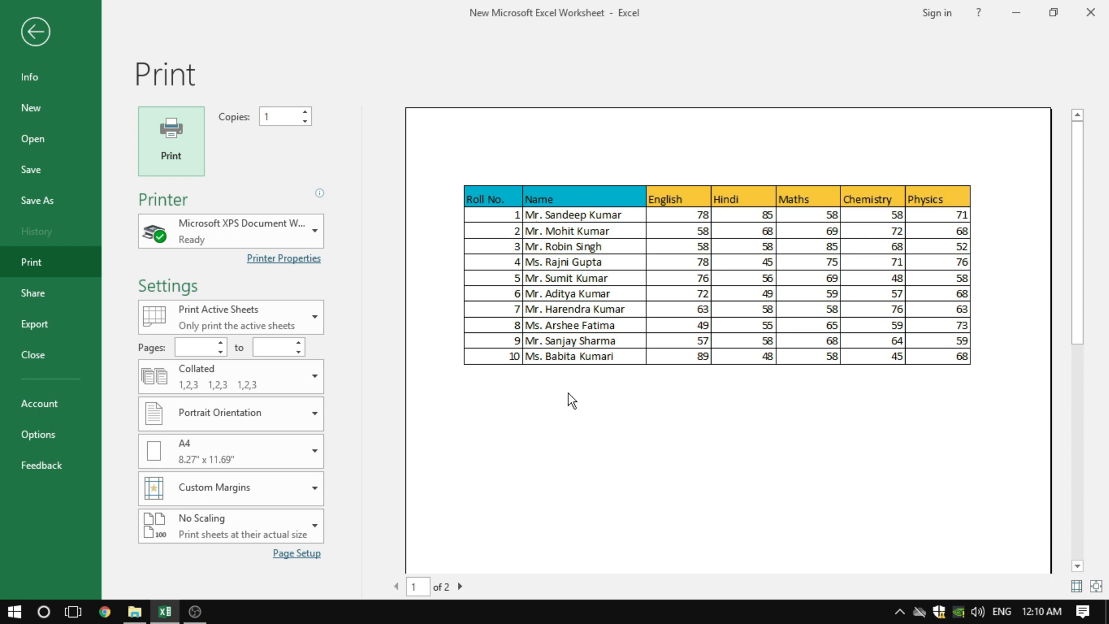
{"action": "left_click", "coordinate": [36, 34]}
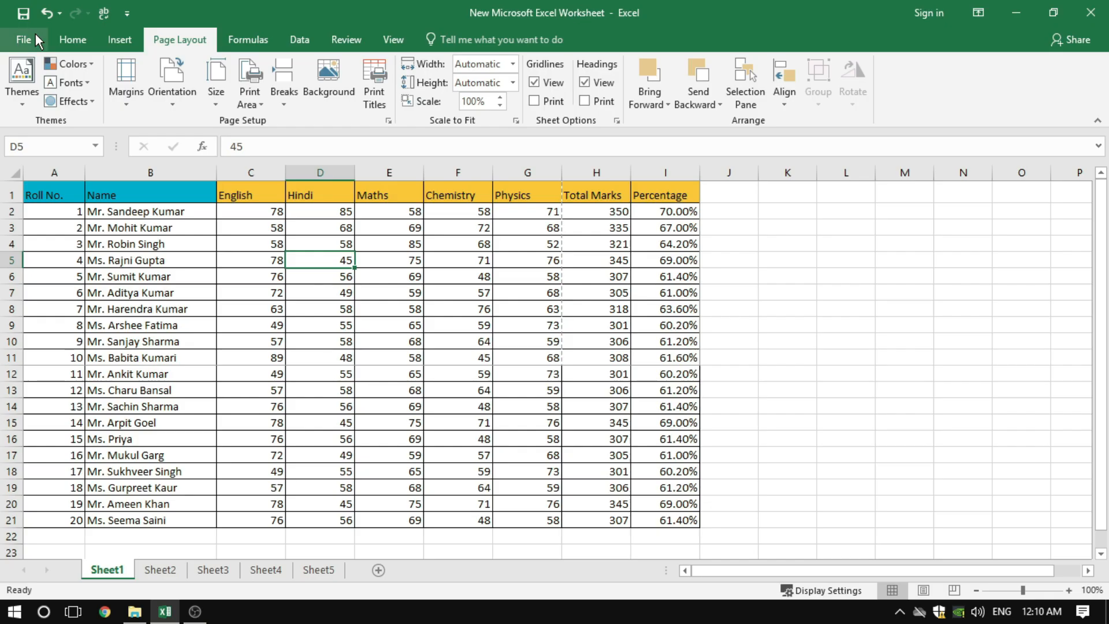
Replace the print area with A1:I16 in Page Setup, check it in the print preview, and return to the worksheet
{"action": "left_click", "coordinate": [388, 121]}
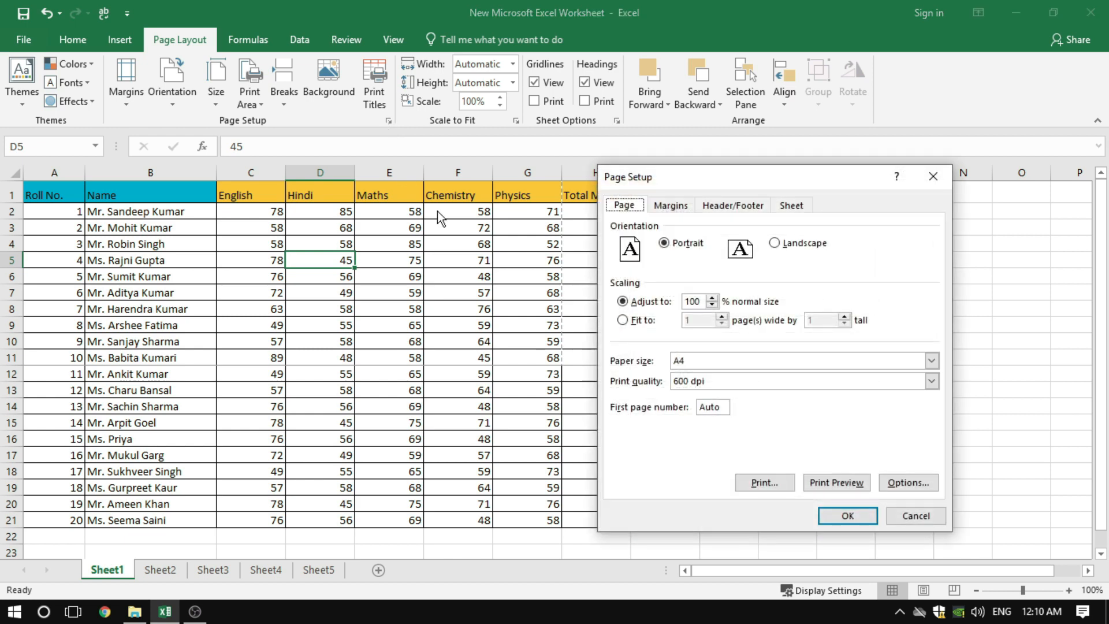
{"action": "left_click_drag", "start_coordinate": [732, 180], "coordinate": [517, 173]}
{"action": "left_click", "coordinate": [575, 197]}
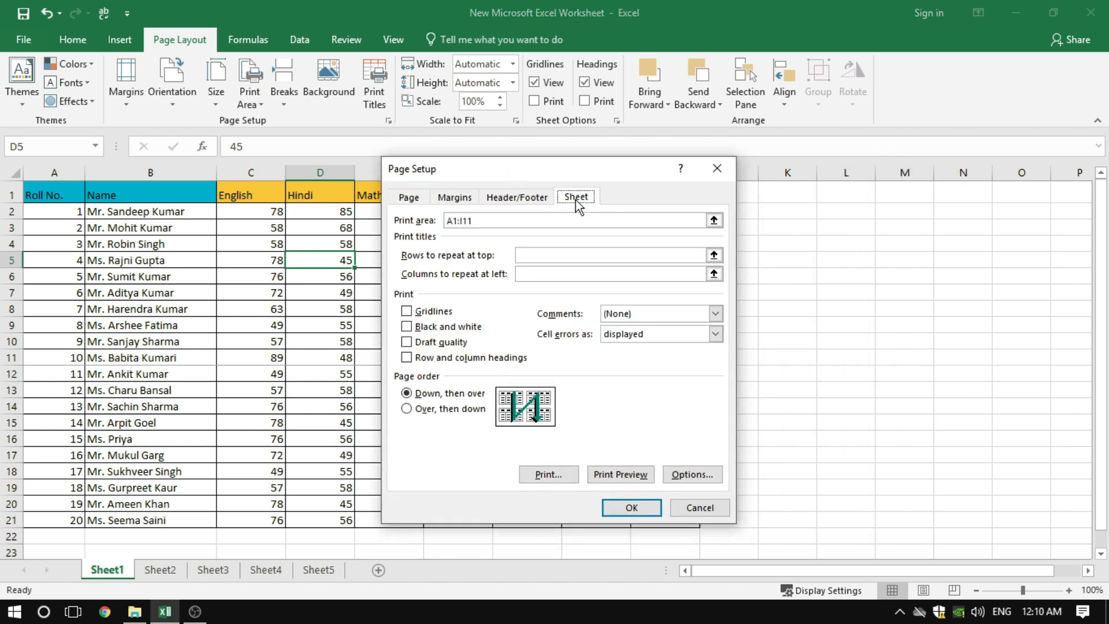
{"action": "left_click", "coordinate": [511, 221]}
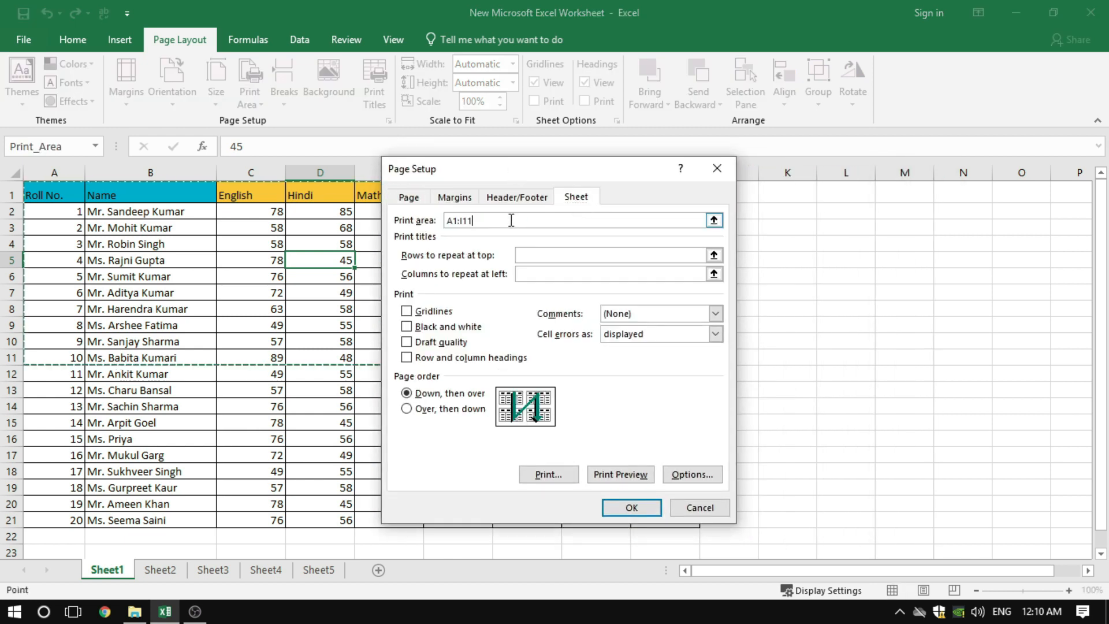
{"action": "key", "text": "BackSpace"}
{"action": "key", "text": "BackSpace"}
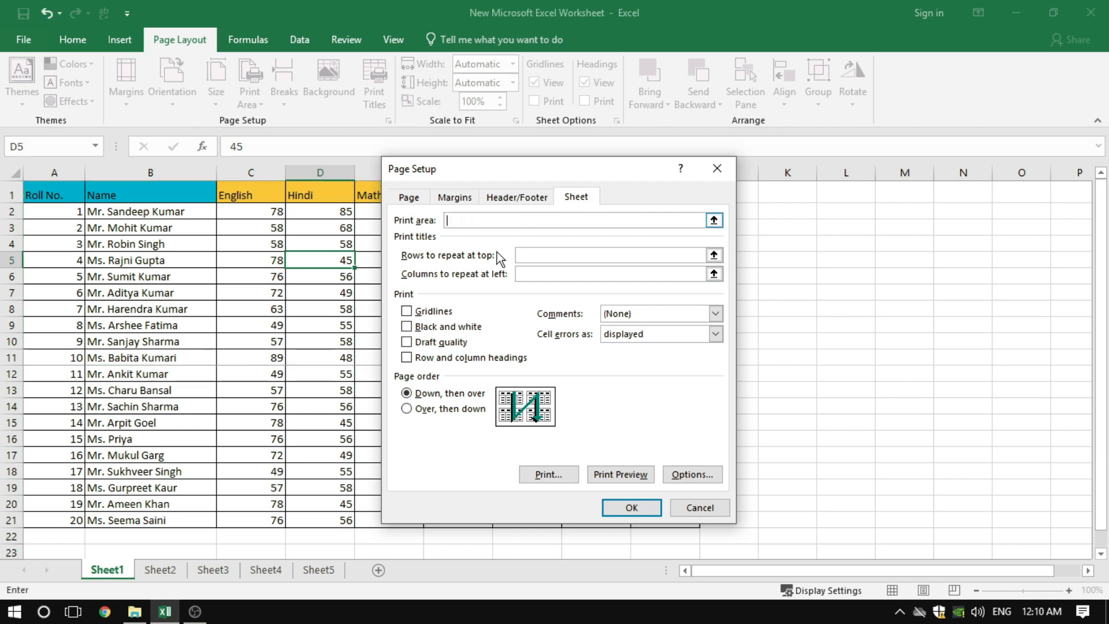
{"action": "left_click_drag", "start_coordinate": [46, 197], "coordinate": [674, 437]}
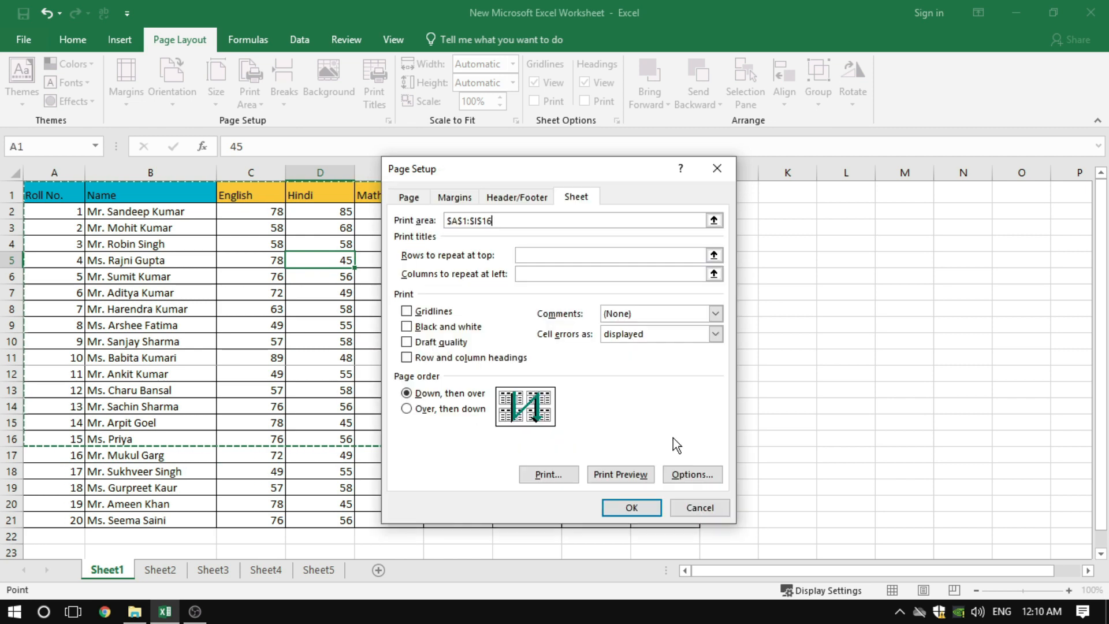
{"action": "left_click", "coordinate": [621, 474]}
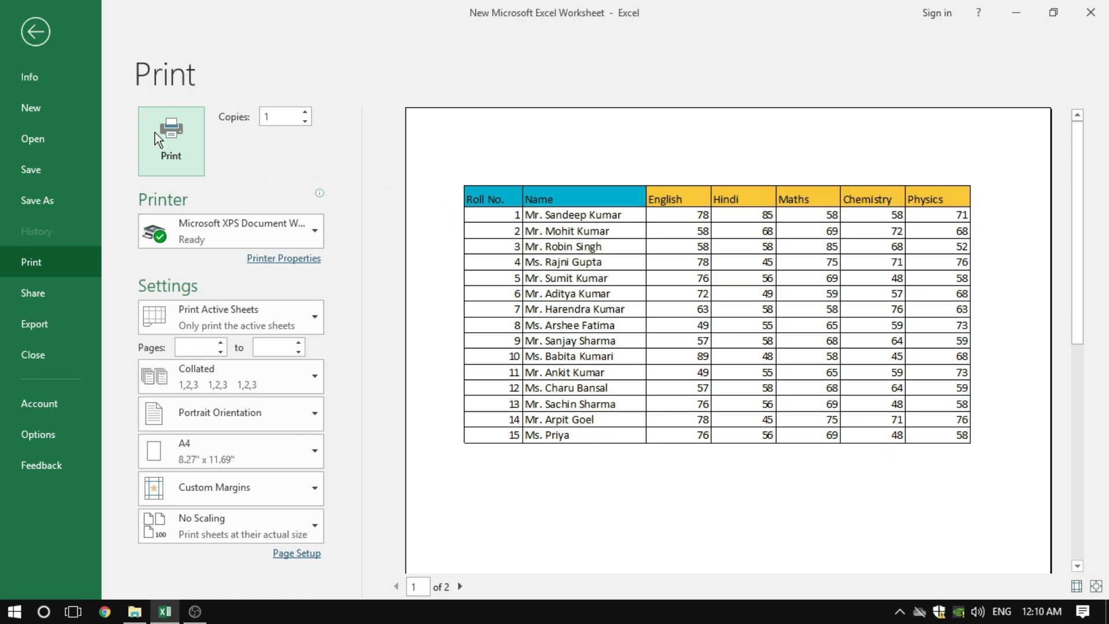
{"action": "left_click", "coordinate": [45, 37]}
Enter the sample text dsfds, sdfsd, fdsfsdf and sdfsd in cells C24 to C27 below the table
{"action": "scroll", "coordinate": [453, 320], "scroll_direction": "down", "scroll_amount": 2}
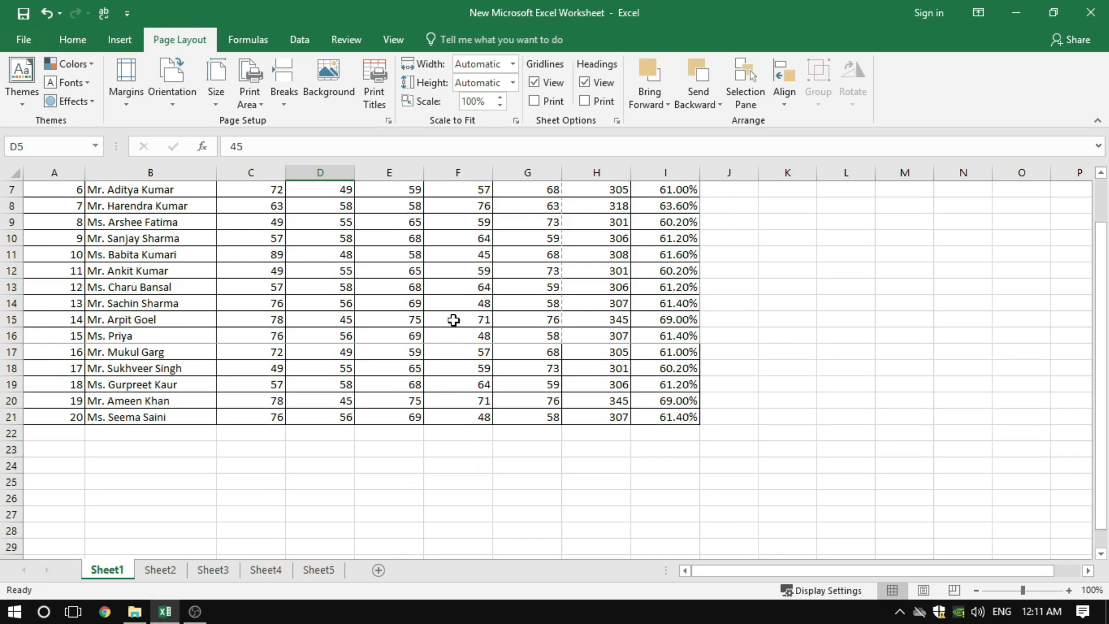
{"action": "scroll", "coordinate": [454, 320], "scroll_direction": "down", "scroll_amount": 2}
{"action": "left_click", "coordinate": [282, 362]}
{"action": "type", "text": "dsfds"}
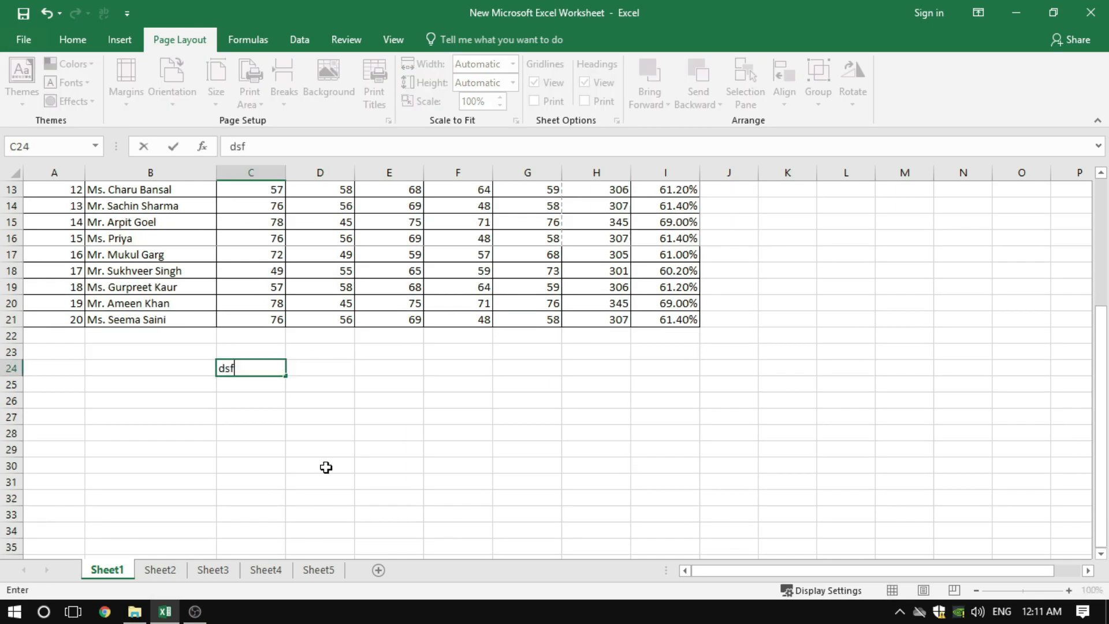
{"action": "key", "text": "Return"}
{"action": "type", "text": "sdfsd"}
{"action": "key", "text": "Return"}
{"action": "type", "text": "fdsfsdf"}
{"action": "key", "text": "Return"}
{"action": "type", "text": "sdfsd"}
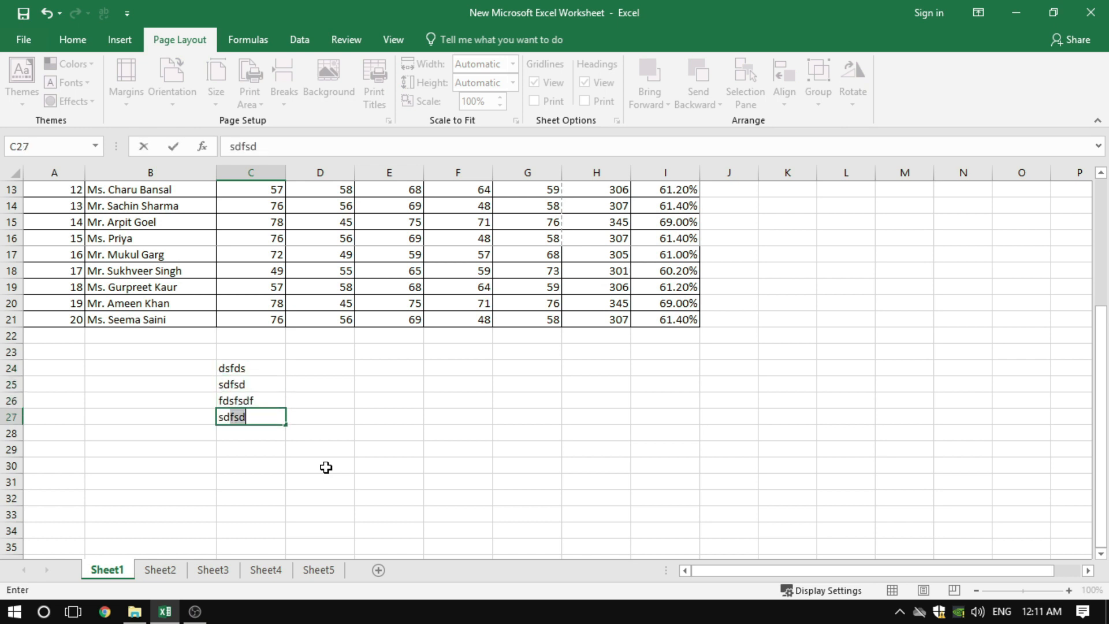
{"action": "key", "text": "Right"}
Enter the sample number 5454 in each of the cells F24, F25 and F26 below the table
{"action": "key", "text": "Up"}
{"action": "key", "text": "Up"}
{"action": "key", "text": "Up"}
{"action": "key", "text": "Right"}
{"action": "key", "text": "Right"}
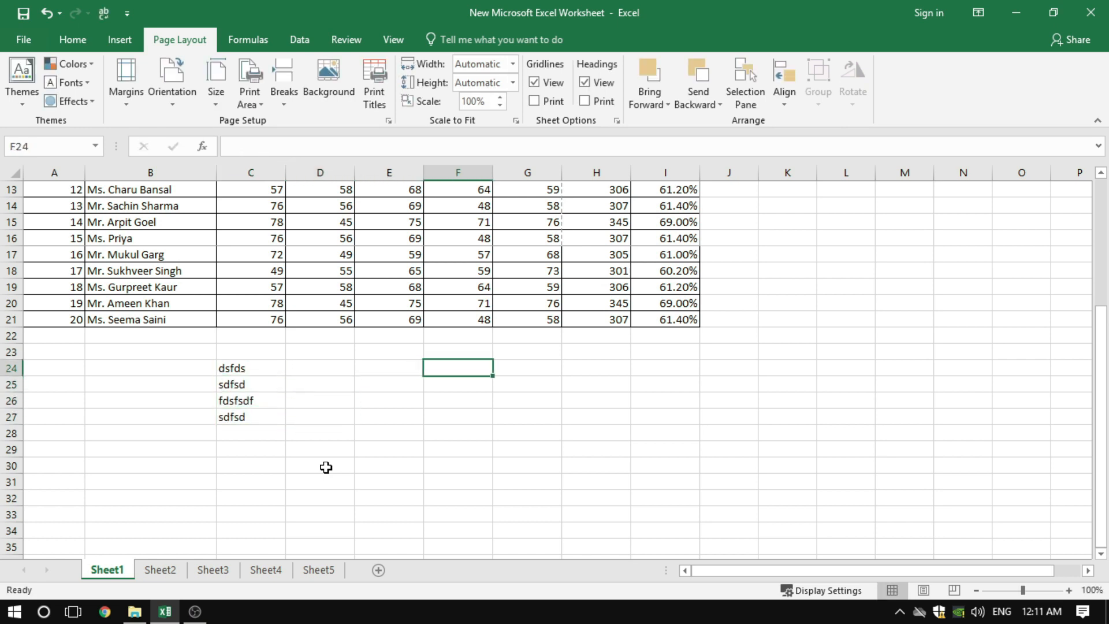
{"action": "type", "text": "5454"}
{"action": "key", "text": "Return"}
{"action": "type", "text": "5454"}
{"action": "key", "text": "Return"}
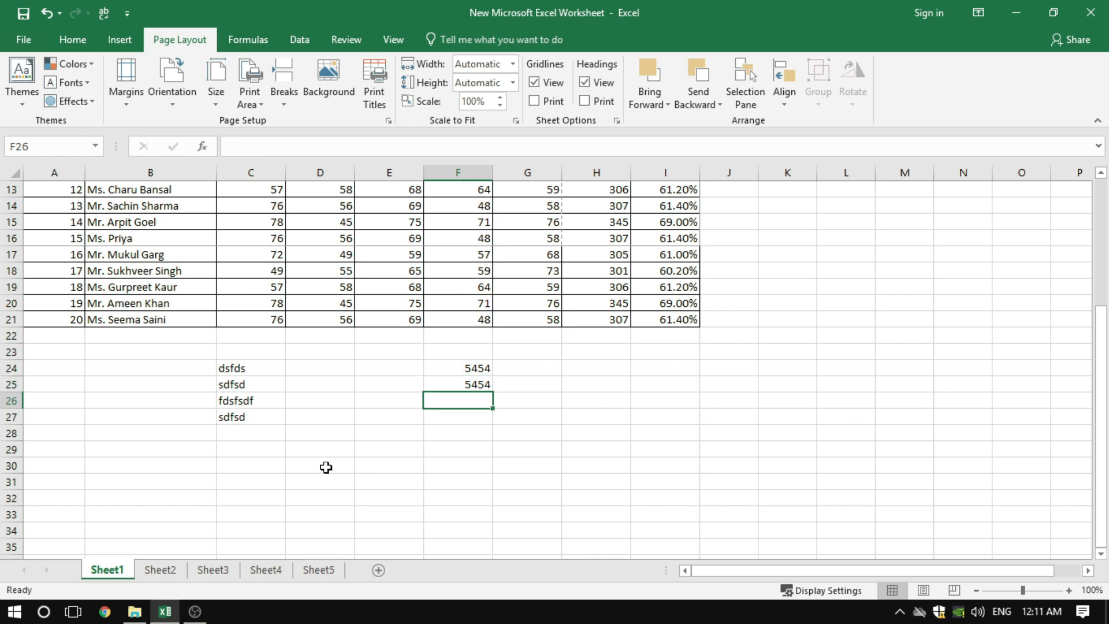
{"action": "type", "text": "5454"}
{"action": "key", "text": "Return"}
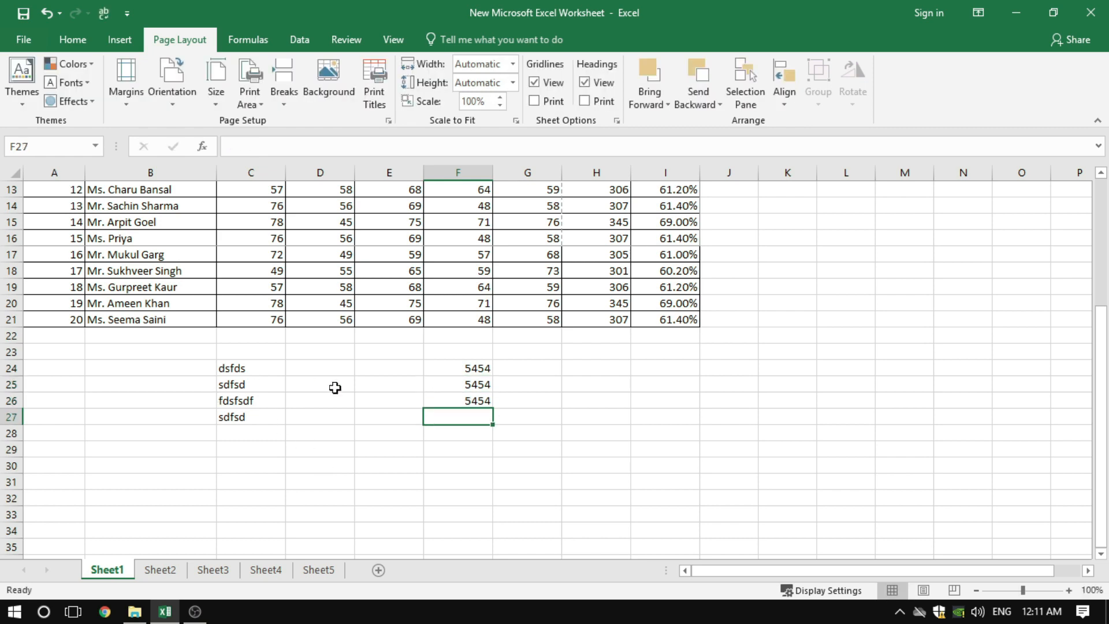
{"action": "left_click", "coordinate": [335, 387]}
{"action": "scroll", "coordinate": [376, 470], "scroll_direction": "up", "scroll_amount": 2}
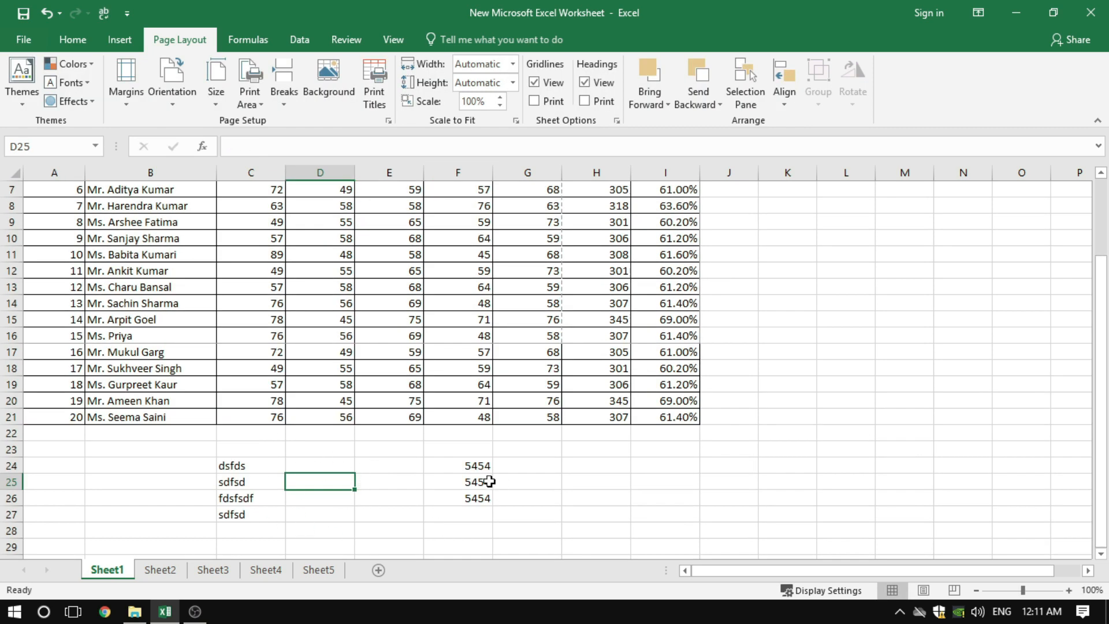
{"action": "left_click", "coordinate": [459, 482]}
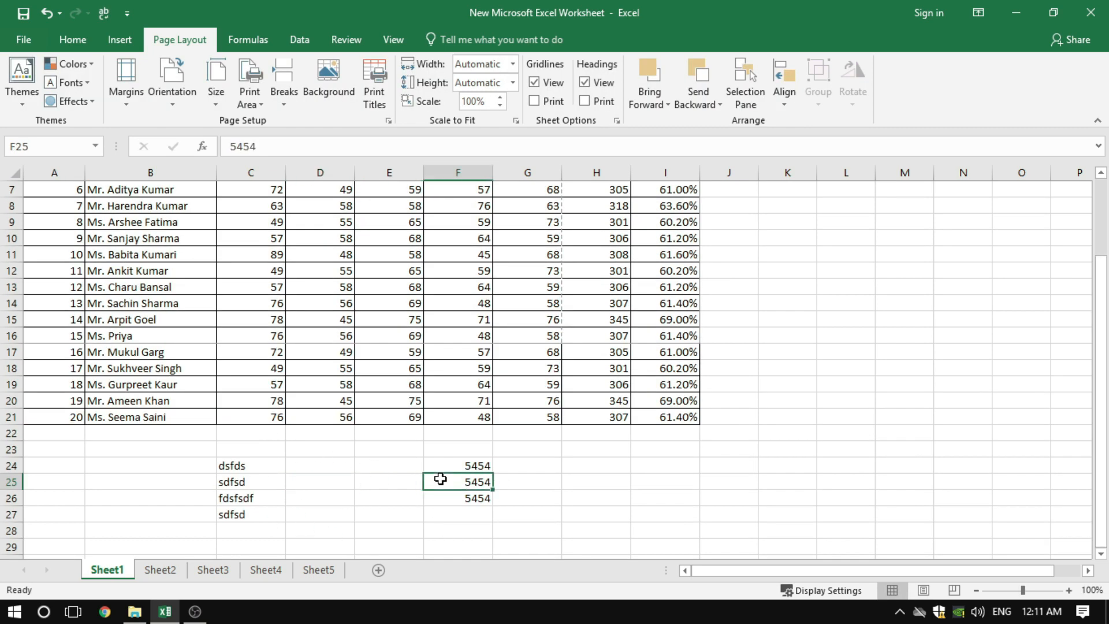
Clear the print area in Page Setup, check the whole sheet in the print preview, and return to the worksheet
{"action": "left_click", "coordinate": [384, 119]}
{"action": "left_click", "coordinate": [576, 197]}
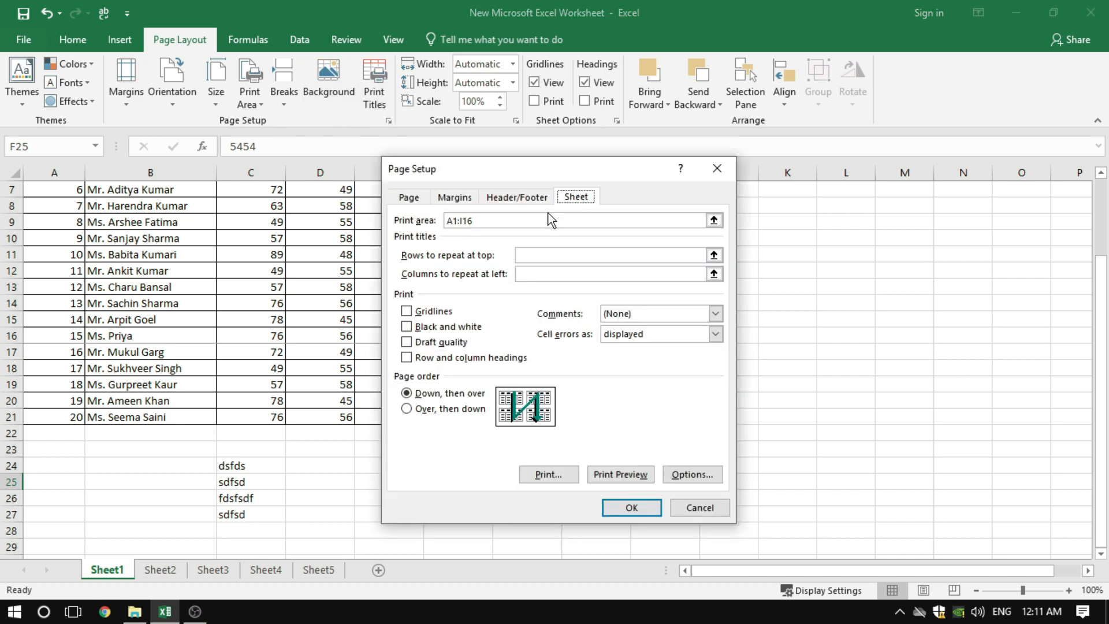
{"action": "left_click", "coordinate": [485, 222]}
{"action": "key", "text": "BackSpace"}
{"action": "key", "text": "BackSpace"}
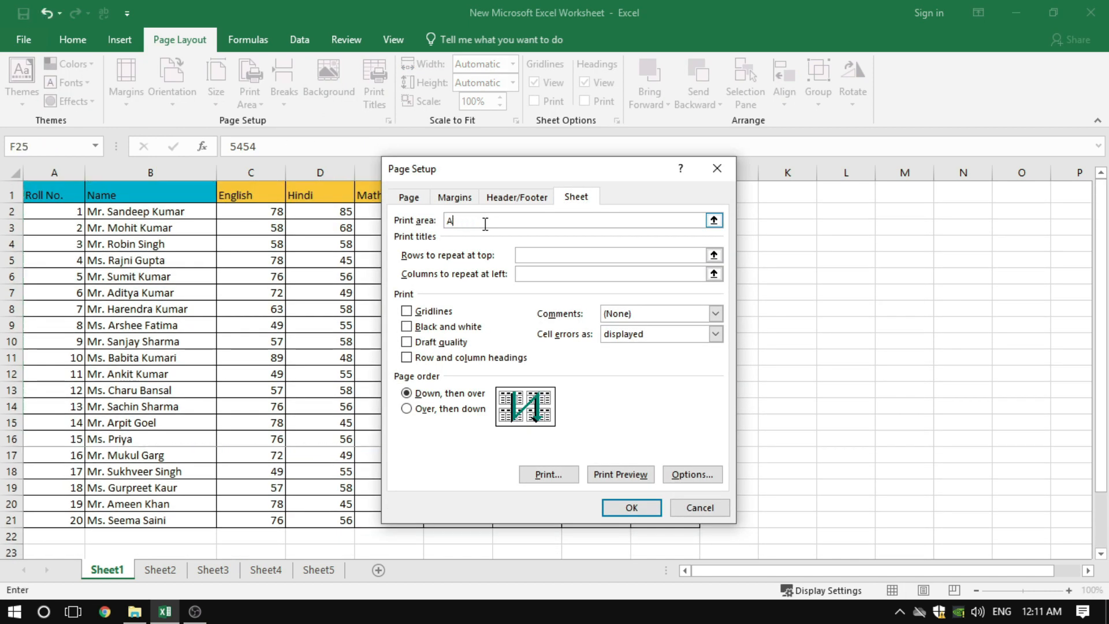
{"action": "key", "text": "BackSpace"}
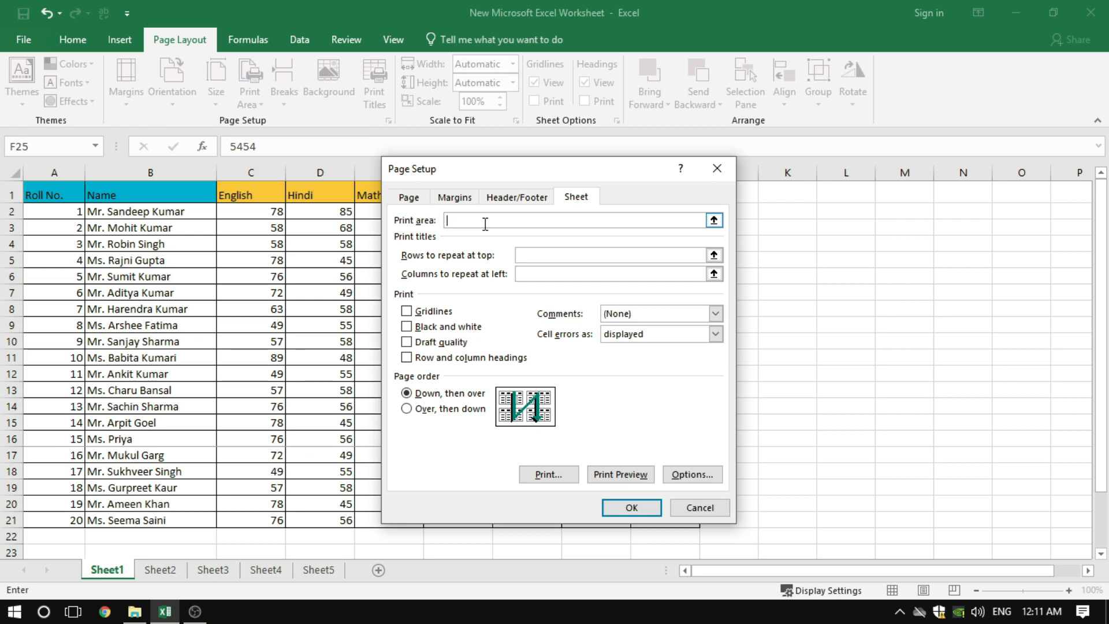
{"action": "left_click", "coordinate": [615, 473]}
{"action": "scroll", "coordinate": [682, 453], "scroll_direction": "down", "scroll_amount": 1}
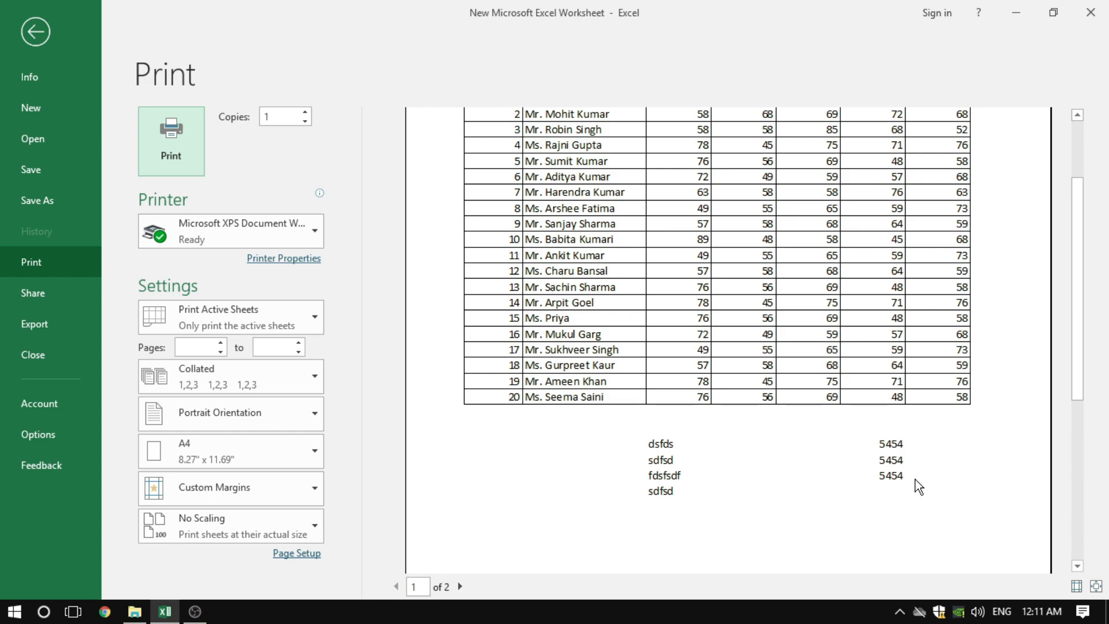
{"action": "left_click", "coordinate": [33, 40]}
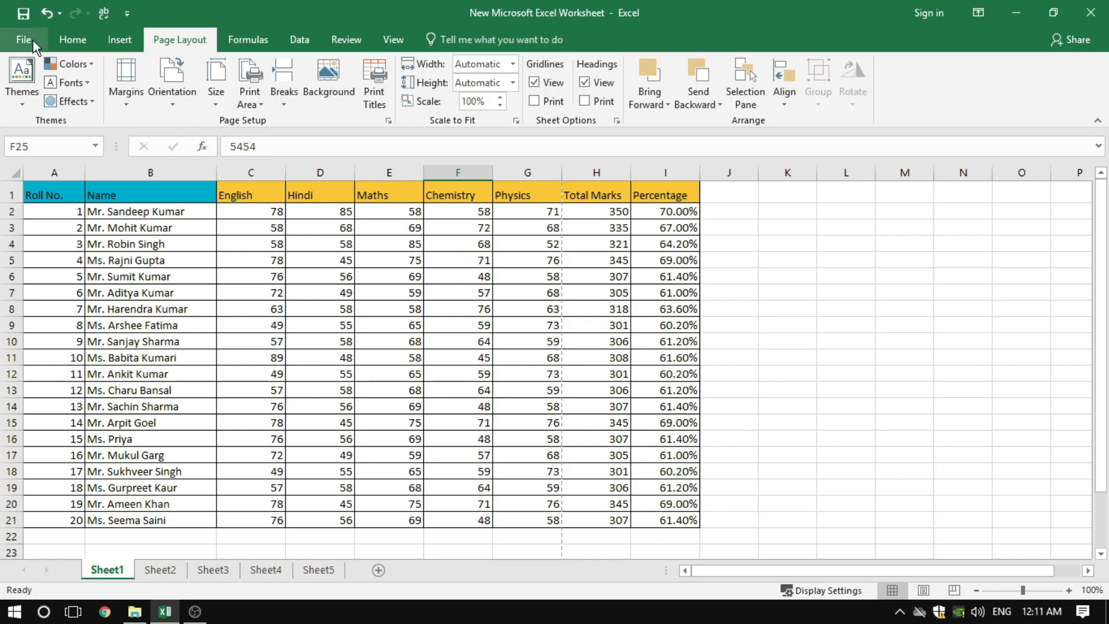
Set the print area to A1:I21 in Page Setup, check it in the print preview, and return to the worksheet
{"action": "left_click", "coordinate": [389, 119]}
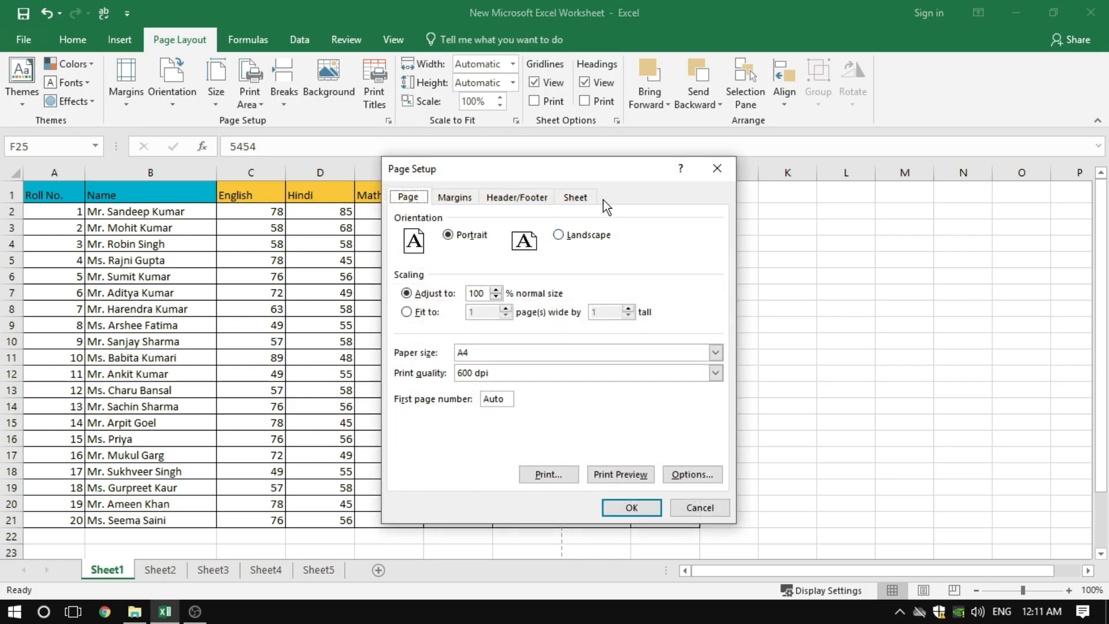
{"action": "left_click", "coordinate": [584, 198]}
{"action": "left_click", "coordinate": [455, 222]}
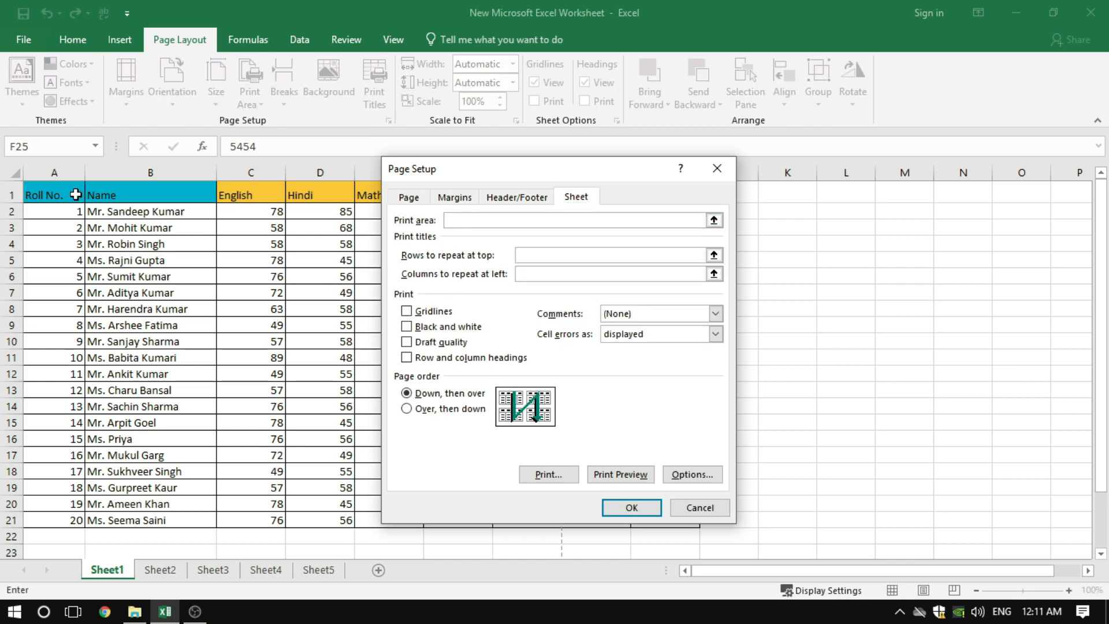
{"action": "left_click_drag", "start_coordinate": [61, 194], "coordinate": [657, 525]}
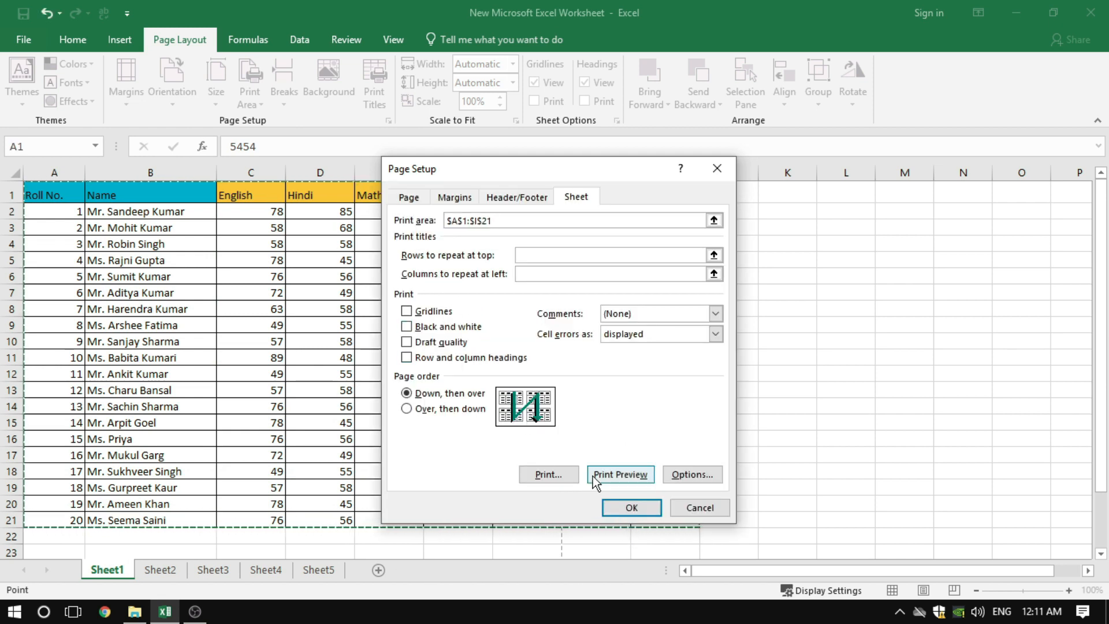
{"action": "left_click", "coordinate": [615, 474]}
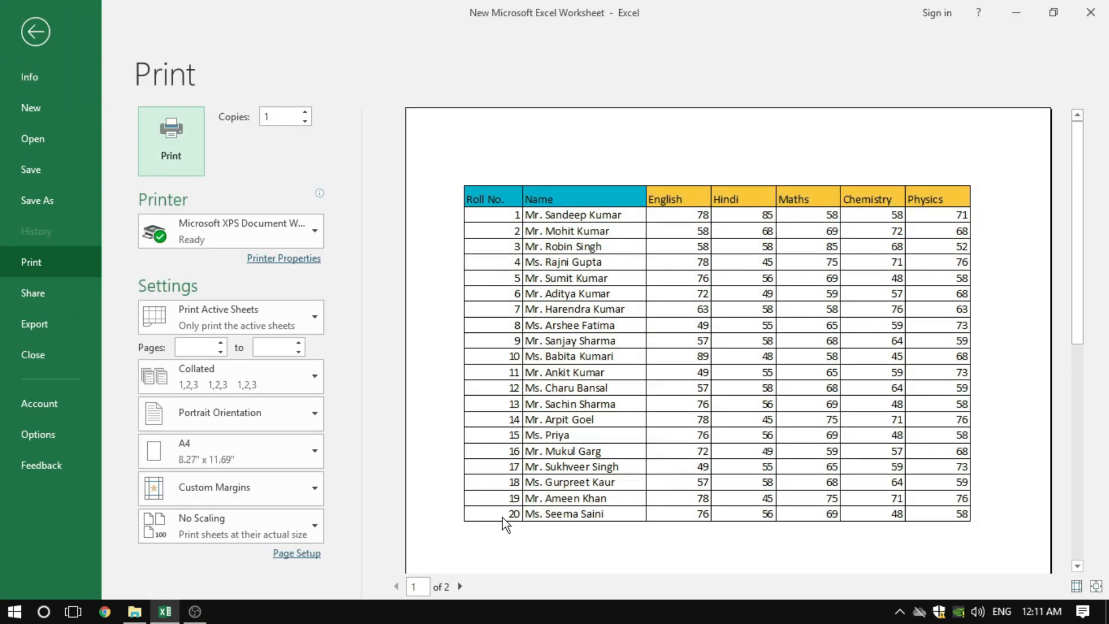
{"action": "scroll", "coordinate": [801, 491], "scroll_direction": "down", "scroll_amount": 3}
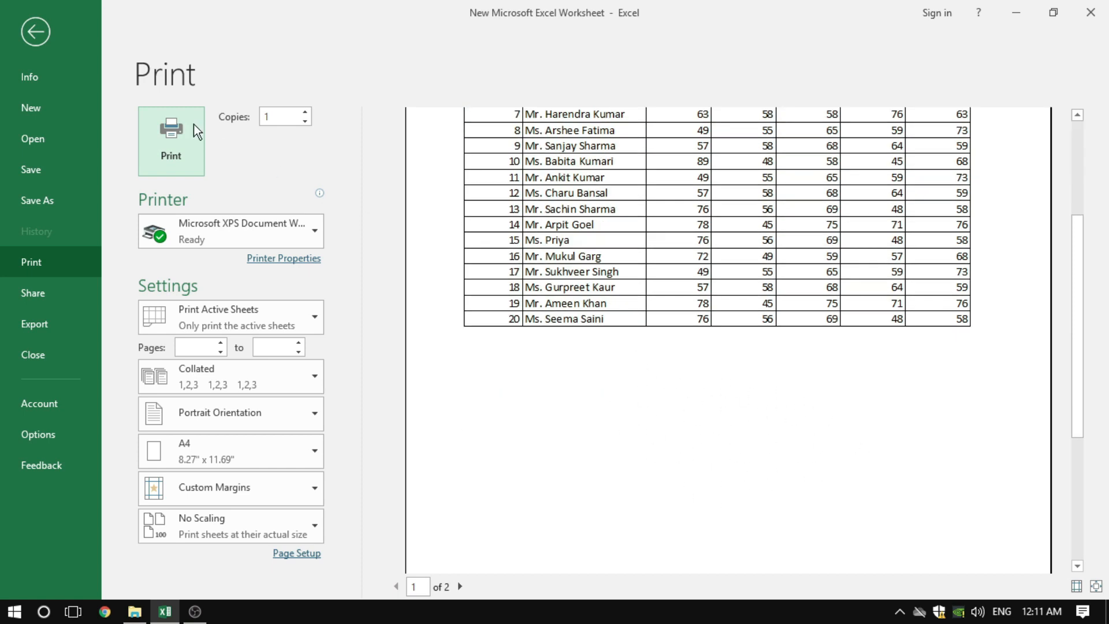
{"action": "left_click", "coordinate": [32, 30]}
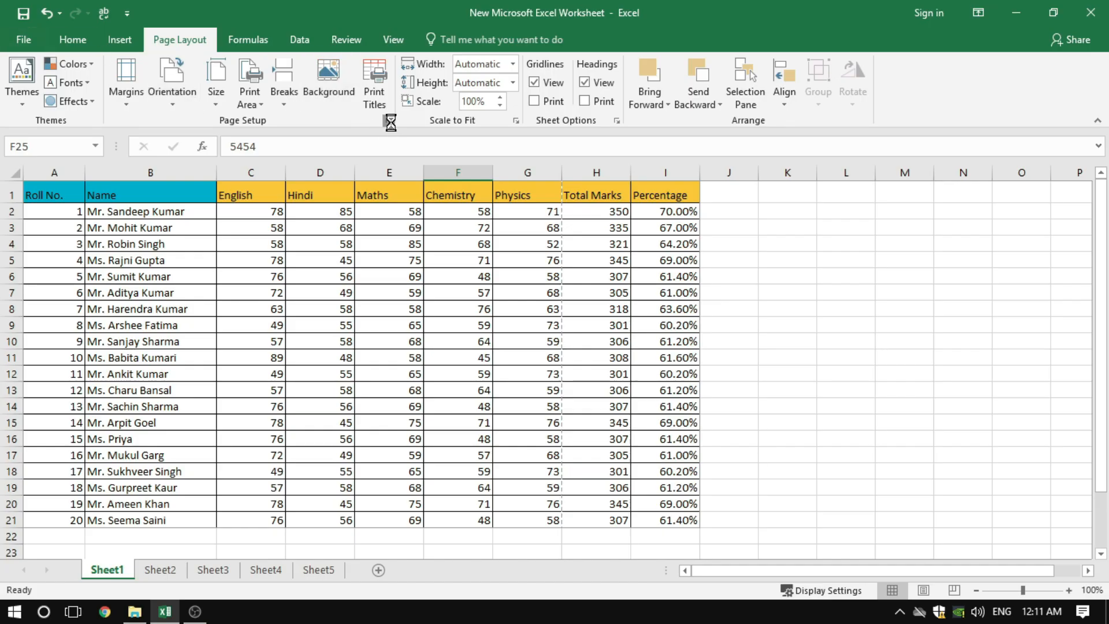
{"action": "left_click", "coordinate": [576, 197]}
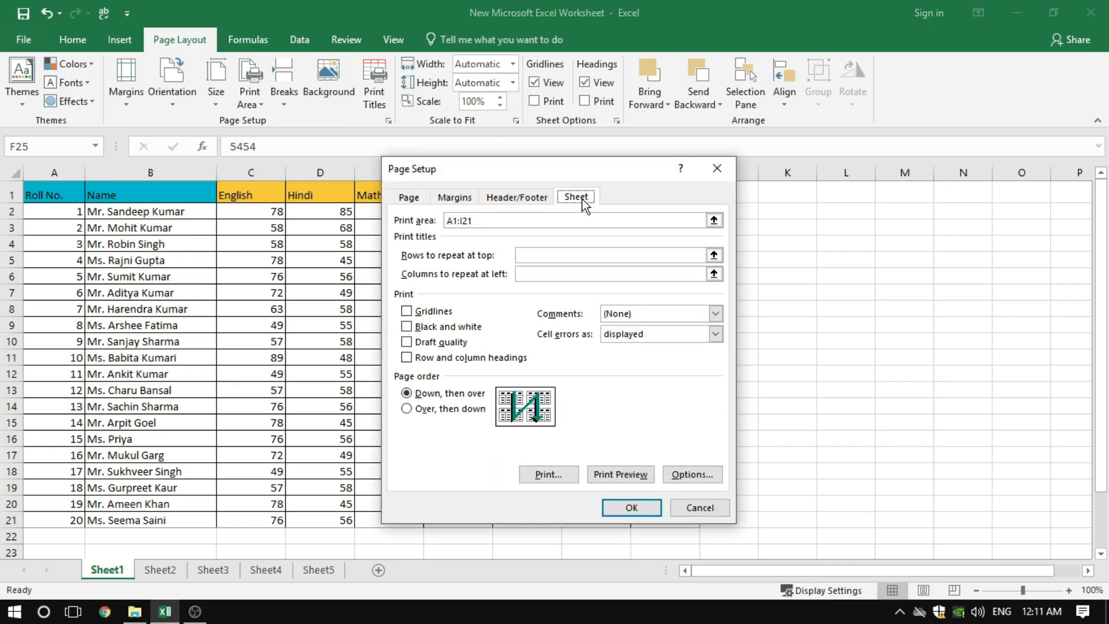
{"action": "left_click", "coordinate": [491, 222]}
{"action": "key", "text": "BackSpace"}
{"action": "key", "text": "BackSpace"}
{"action": "key", "text": "BackSpace"}
{"action": "key", "text": "BackSpace"}
{"action": "key", "text": "BackSpace"}
{"action": "key", "text": "BackSpace"}
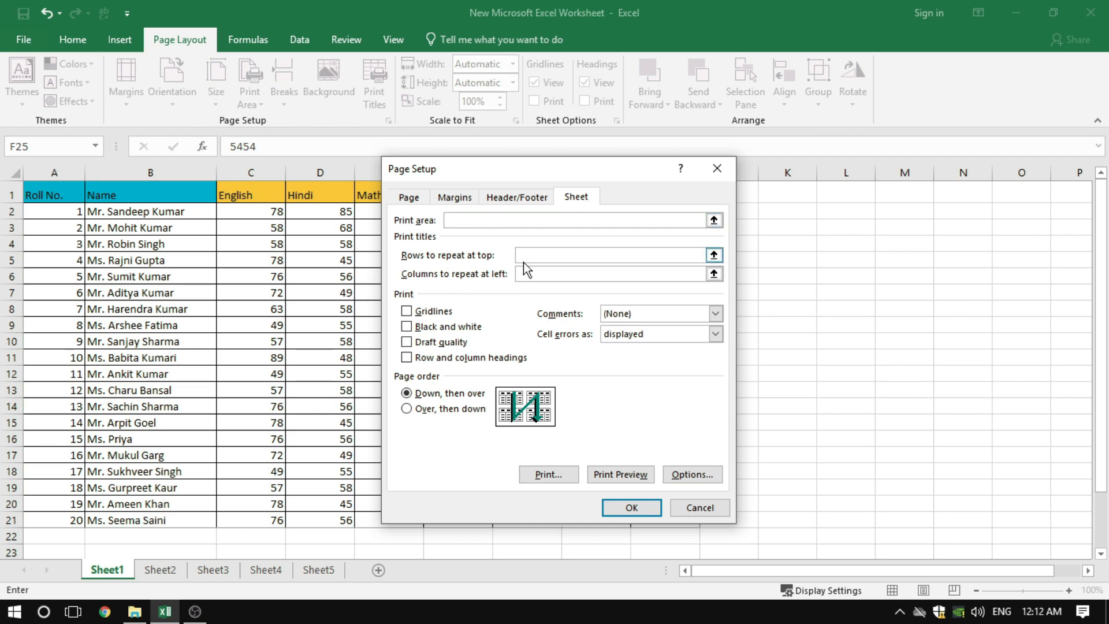
{"action": "left_click_drag", "start_coordinate": [549, 171], "coordinate": [797, 184]}
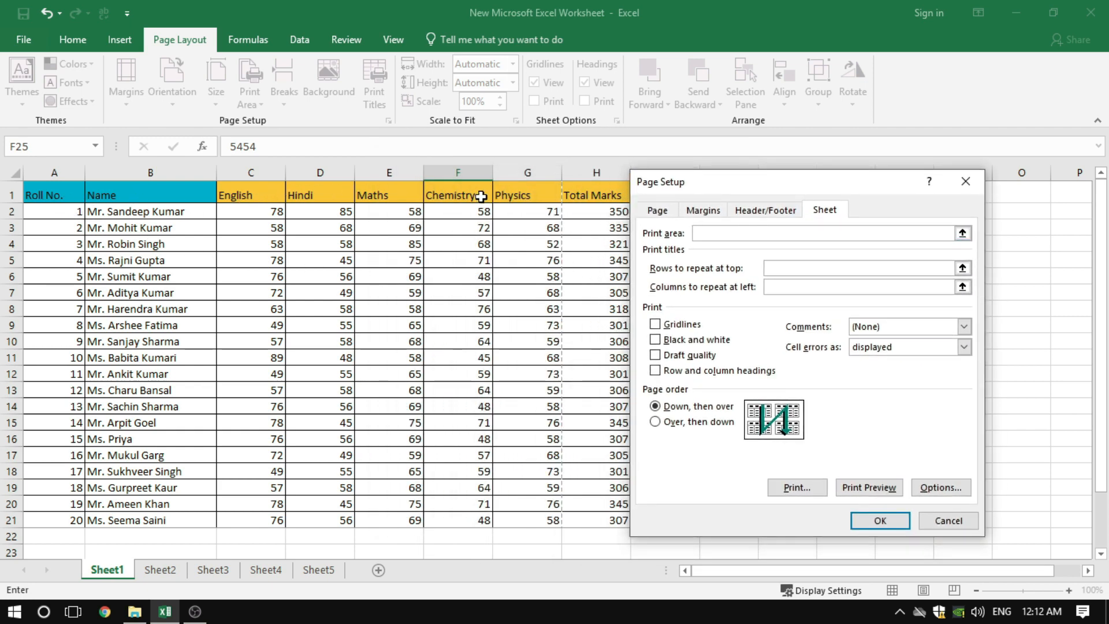
{"action": "left_click_drag", "start_coordinate": [775, 186], "coordinate": [770, 236]}
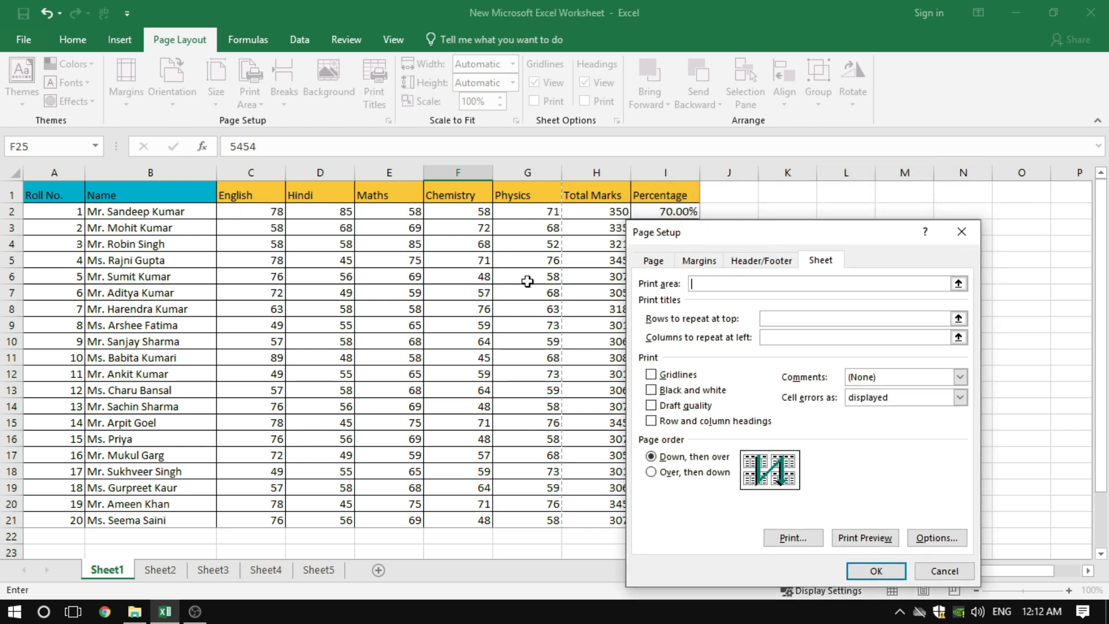
{"action": "left_click", "coordinate": [788, 319]}
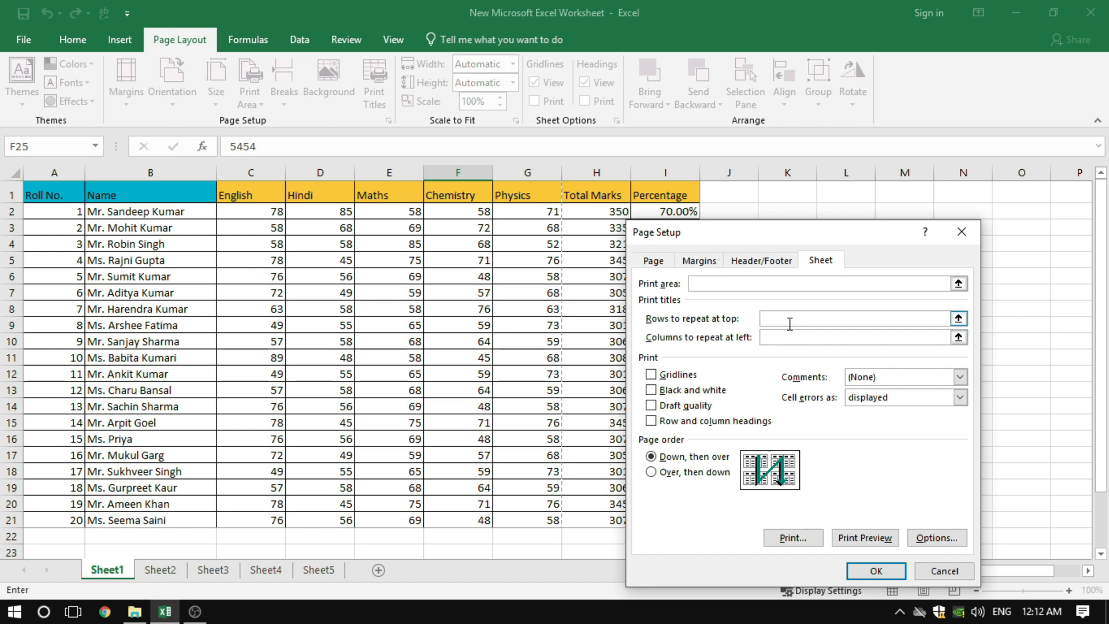
{"action": "left_click", "coordinate": [944, 571]}
Copy the student rows A2:I21 without the header and paste them directly below the table, starting at A22
{"action": "left_click", "coordinate": [520, 351]}
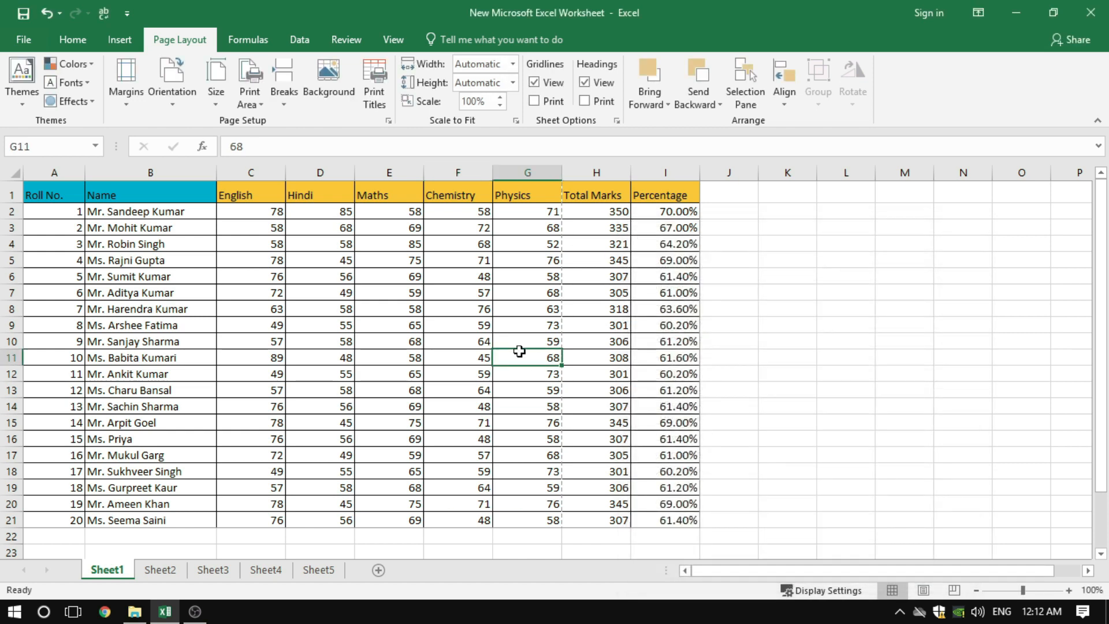
{"action": "scroll", "coordinate": [495, 339], "scroll_direction": "down", "scroll_amount": 3}
{"action": "scroll", "coordinate": [495, 340], "scroll_direction": "up", "scroll_amount": 3}
{"action": "left_click_drag", "start_coordinate": [63, 211], "coordinate": [669, 525]}
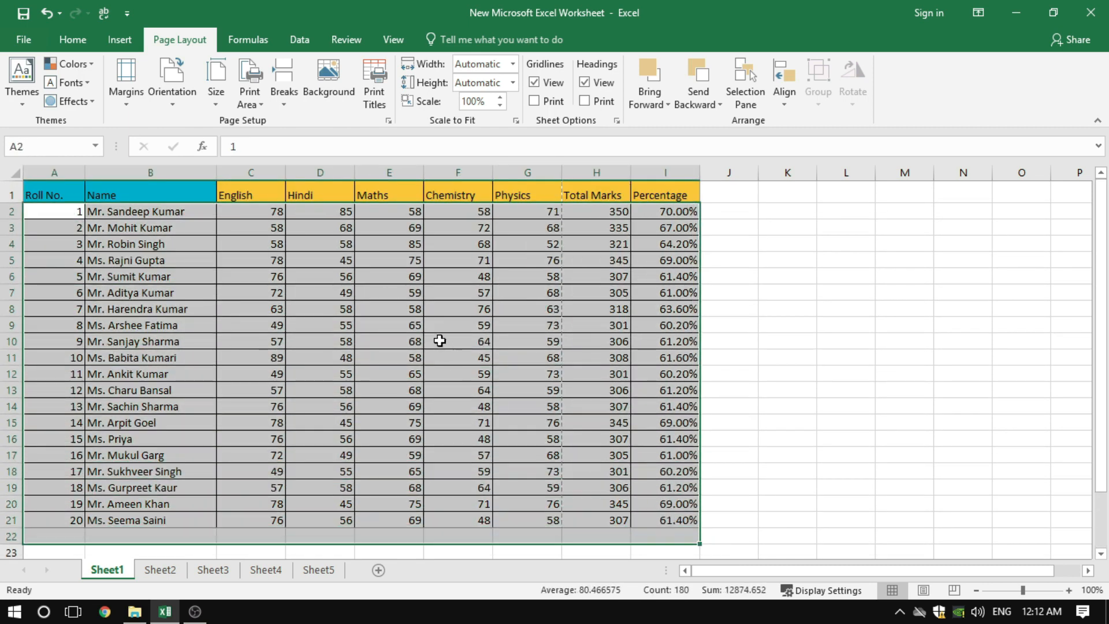
{"action": "left_click", "coordinate": [378, 335]}
{"action": "left_click_drag", "start_coordinate": [60, 209], "coordinate": [663, 520]}
{"action": "right_click", "coordinate": [522, 378]}
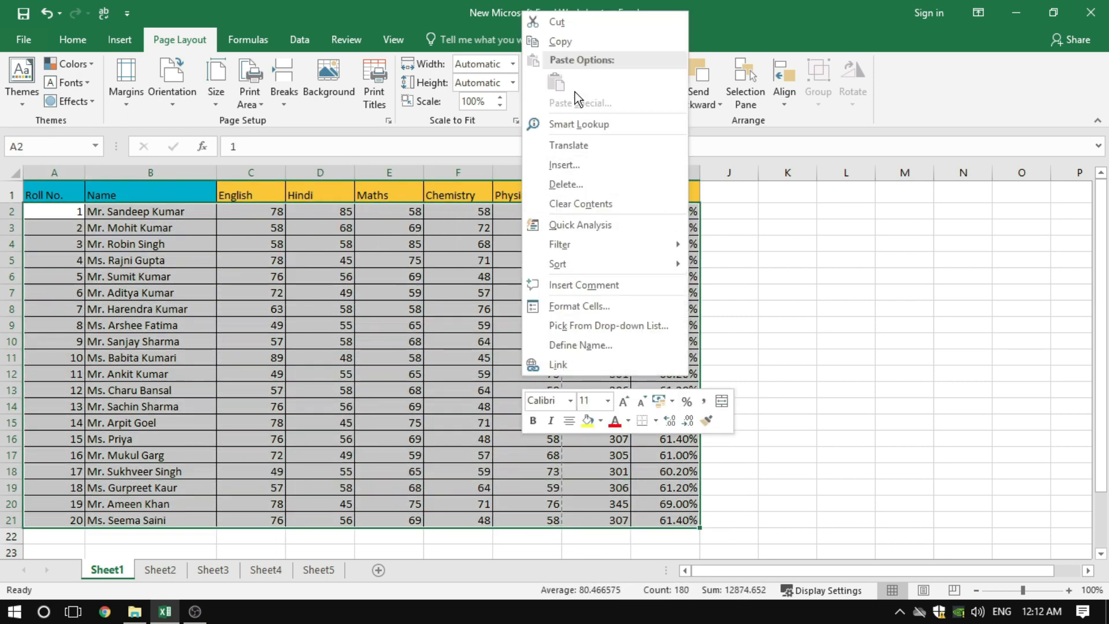
{"action": "left_click", "coordinate": [561, 41]}
{"action": "scroll", "coordinate": [140, 373], "scroll_direction": "down", "scroll_amount": 4}
{"action": "left_click", "coordinate": [61, 335]}
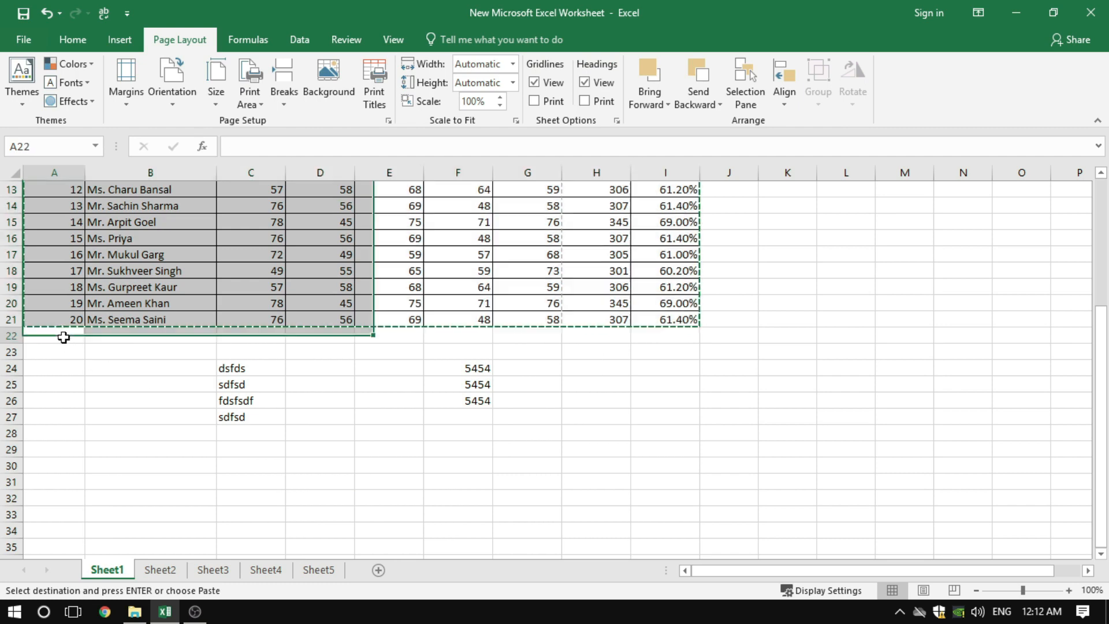
{"action": "right_click", "coordinate": [63, 337]}
{"action": "left_click", "coordinate": [102, 306]}
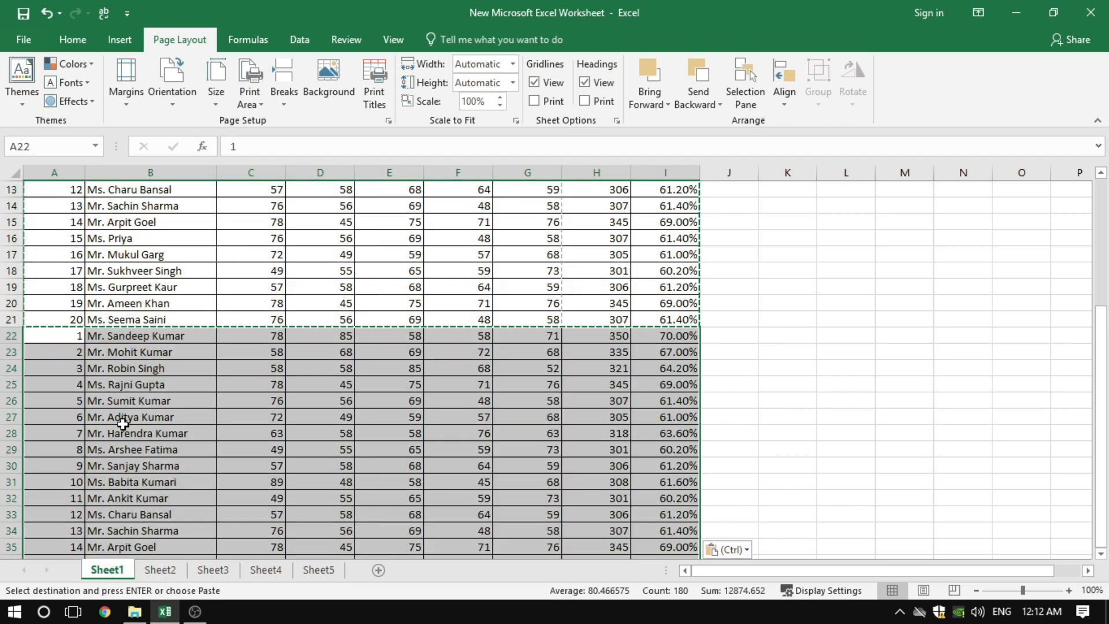
Paste the copied student rows once more starting at A42, look over the extended table, and end copy mode
{"action": "scroll", "coordinate": [123, 427], "scroll_direction": "down", "scroll_amount": 4}
{"action": "left_click", "coordinate": [69, 466]}
{"action": "right_click", "coordinate": [75, 468]}
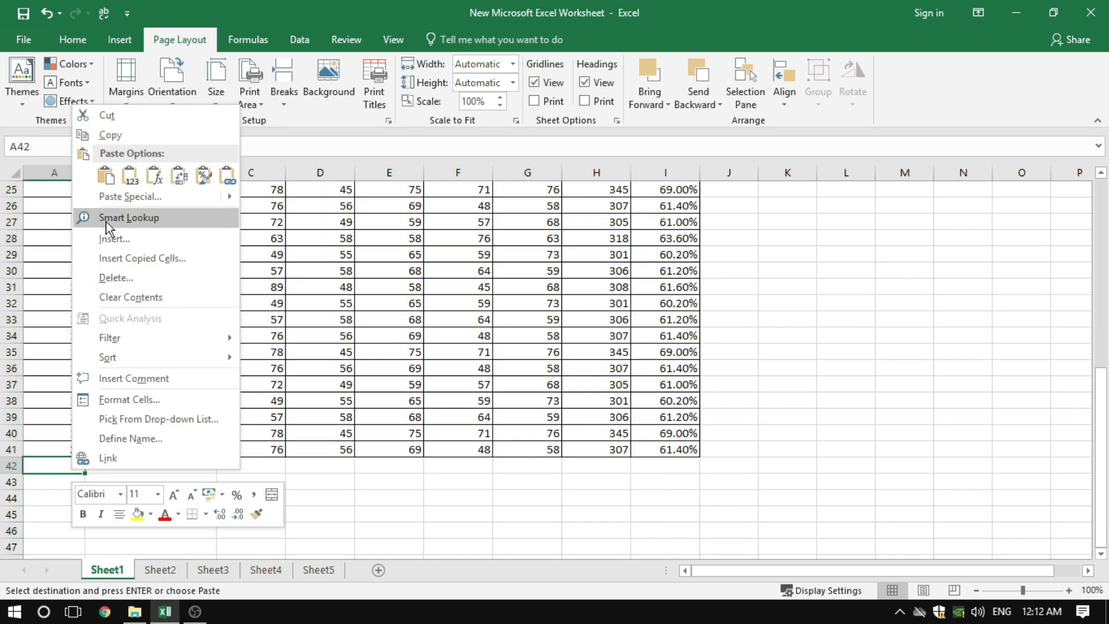
{"action": "left_click", "coordinate": [106, 175]}
{"action": "scroll", "coordinate": [420, 346], "scroll_direction": "up", "scroll_amount": 8}
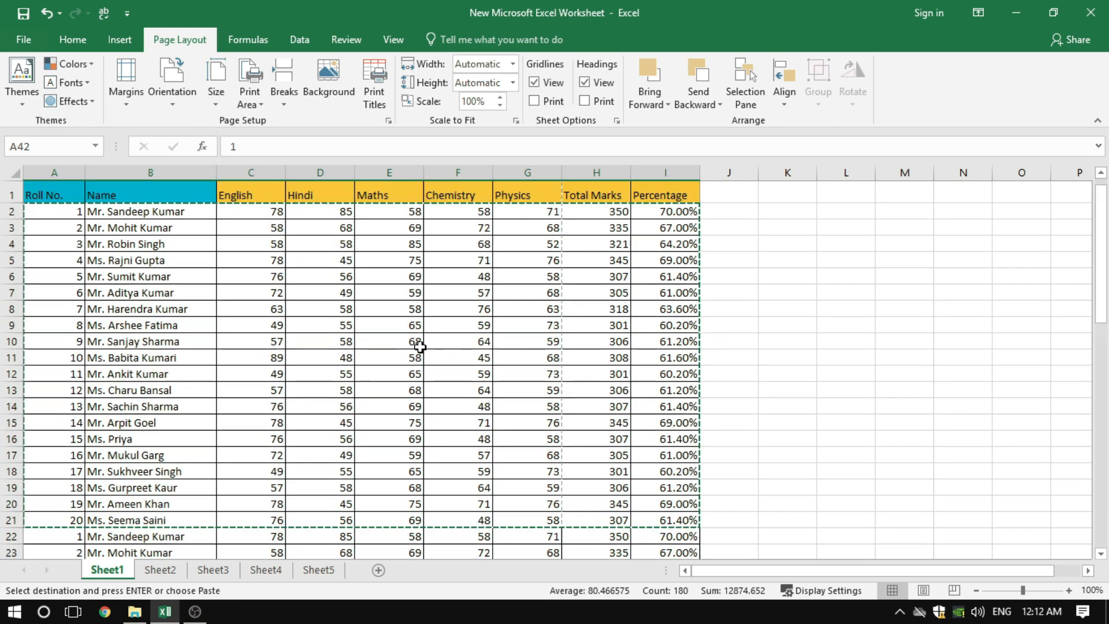
{"action": "left_click", "coordinate": [729, 304]}
{"action": "scroll", "coordinate": [744, 351], "scroll_direction": "down", "scroll_amount": 9}
{"action": "scroll", "coordinate": [744, 351], "scroll_direction": "down", "scroll_amount": 7}
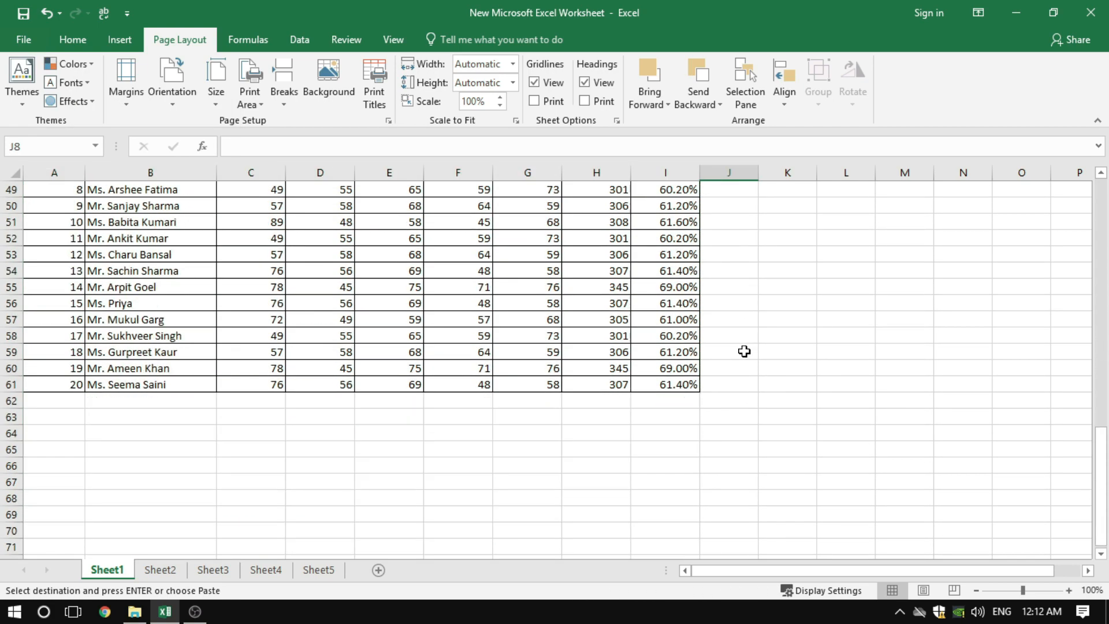
{"action": "scroll", "coordinate": [744, 352], "scroll_direction": "up", "scroll_amount": 16}
{"action": "left_click", "coordinate": [745, 418]}
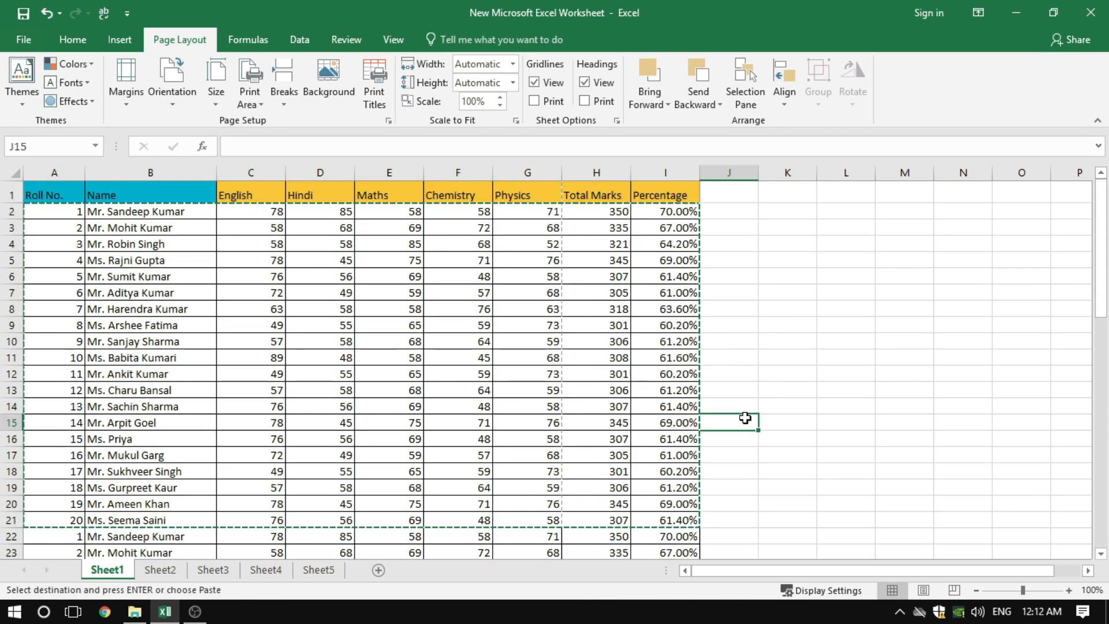
{"action": "key", "text": "Escape"}
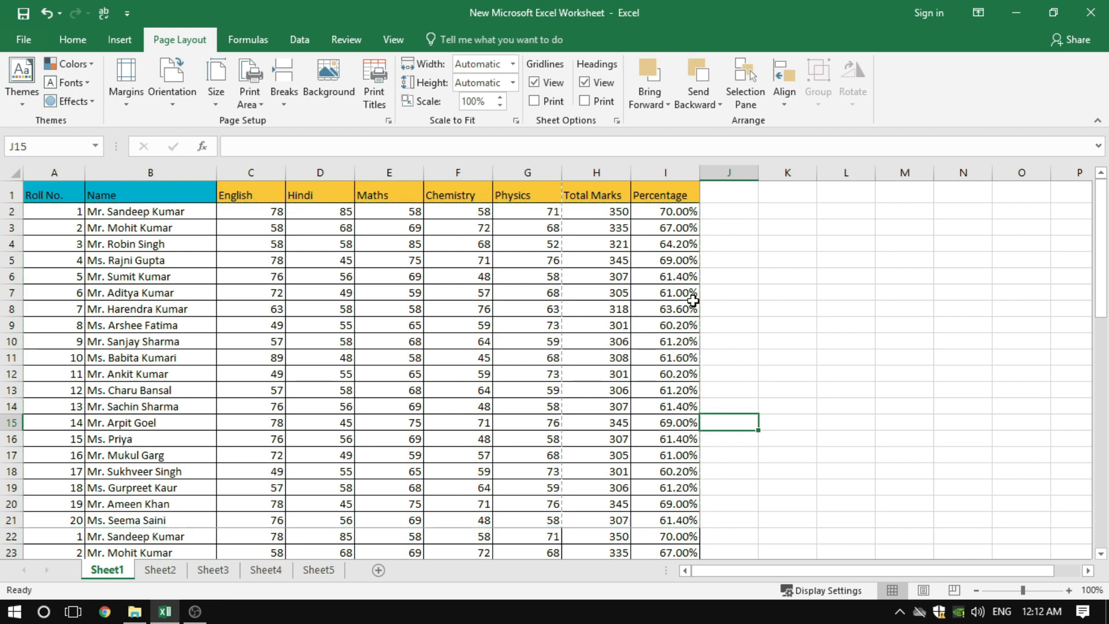
Clear the print area A1:I21 in the sheet options of Page Setup
{"action": "left_click", "coordinate": [387, 122]}
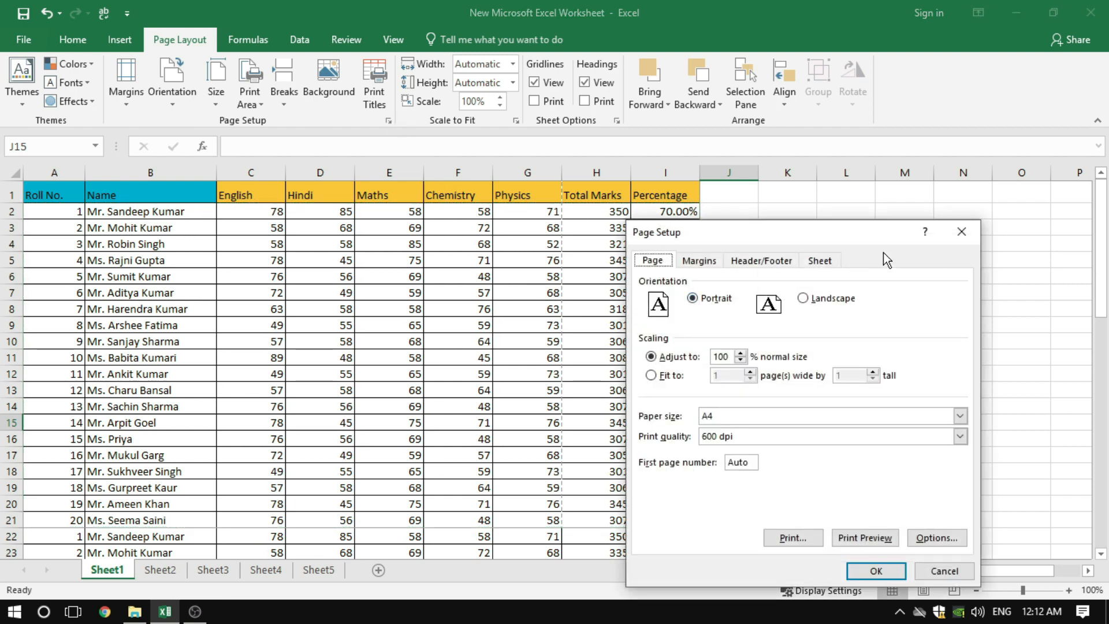
{"action": "left_click", "coordinate": [820, 261]}
{"action": "left_click_drag", "start_coordinate": [795, 230], "coordinate": [461, 179]}
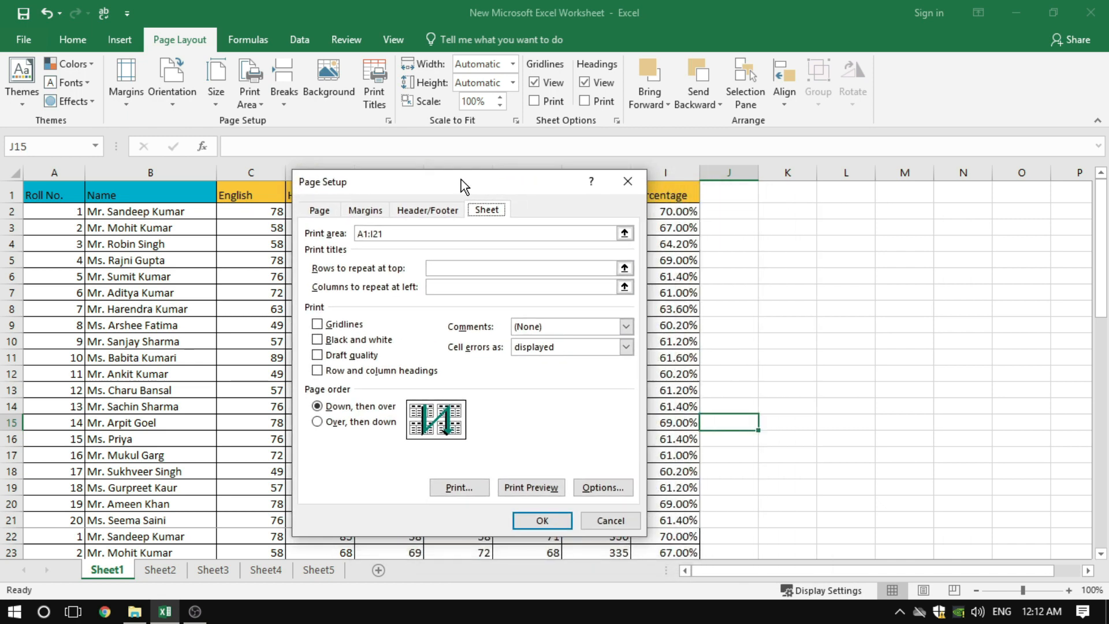
{"action": "double_click", "coordinate": [409, 230]}
{"action": "key", "text": "BackSpace"}
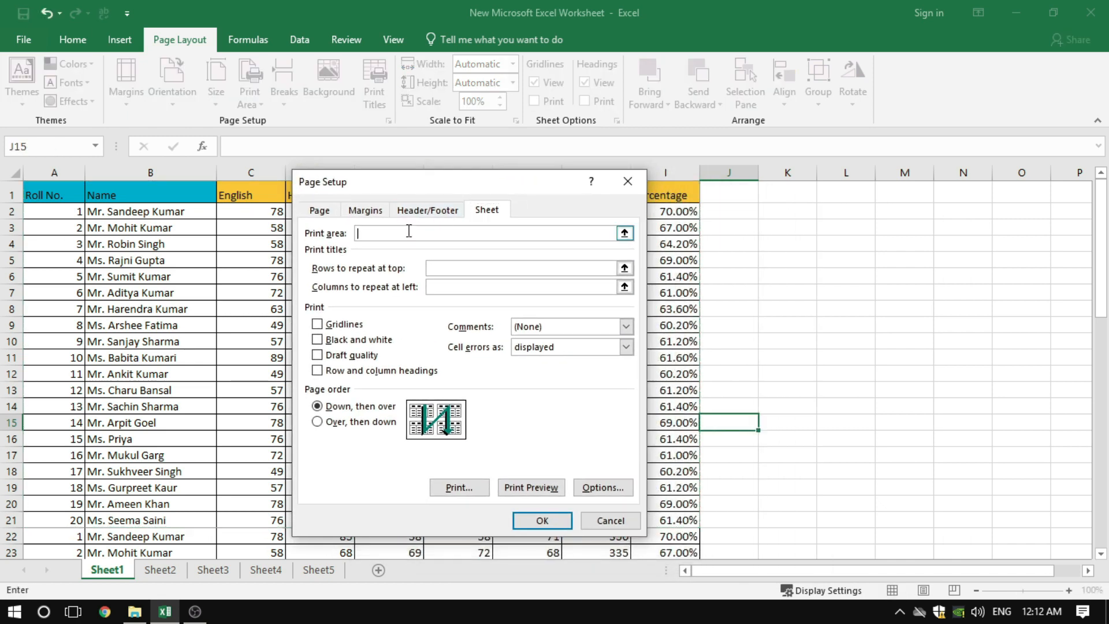
Set header row 1 ($1:$1) to repeat at the top of every printed page, preview page 2, and return to the worksheet
{"action": "left_click", "coordinate": [453, 266]}
{"action": "left_click", "coordinate": [437, 230]}
{"action": "left_click_drag", "start_coordinate": [438, 186], "coordinate": [451, 260]}
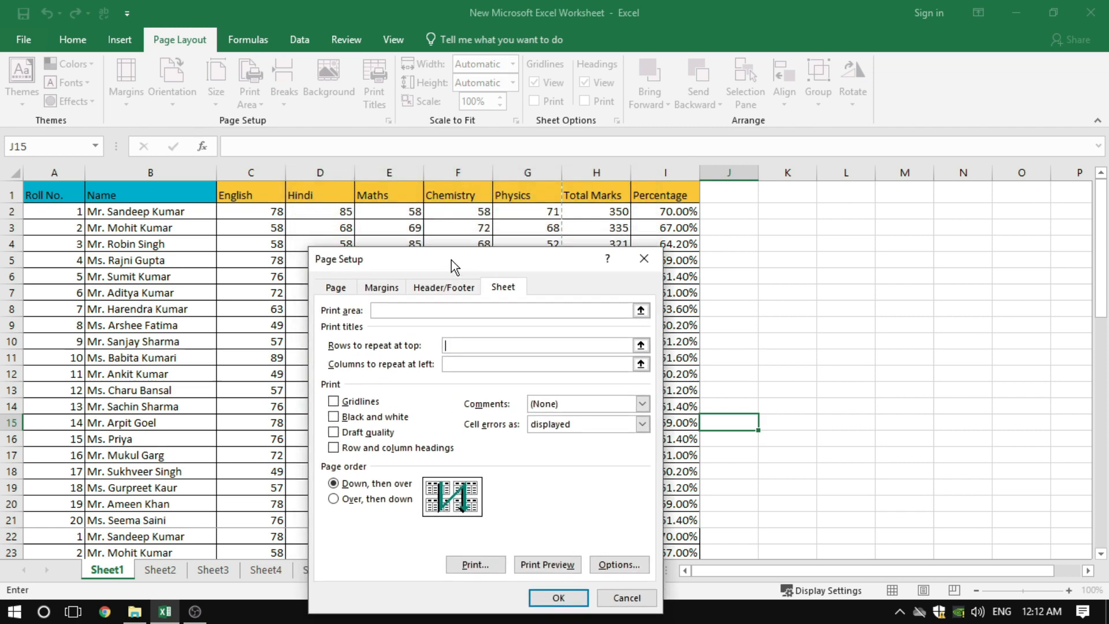
{"action": "left_click", "coordinate": [196, 194]}
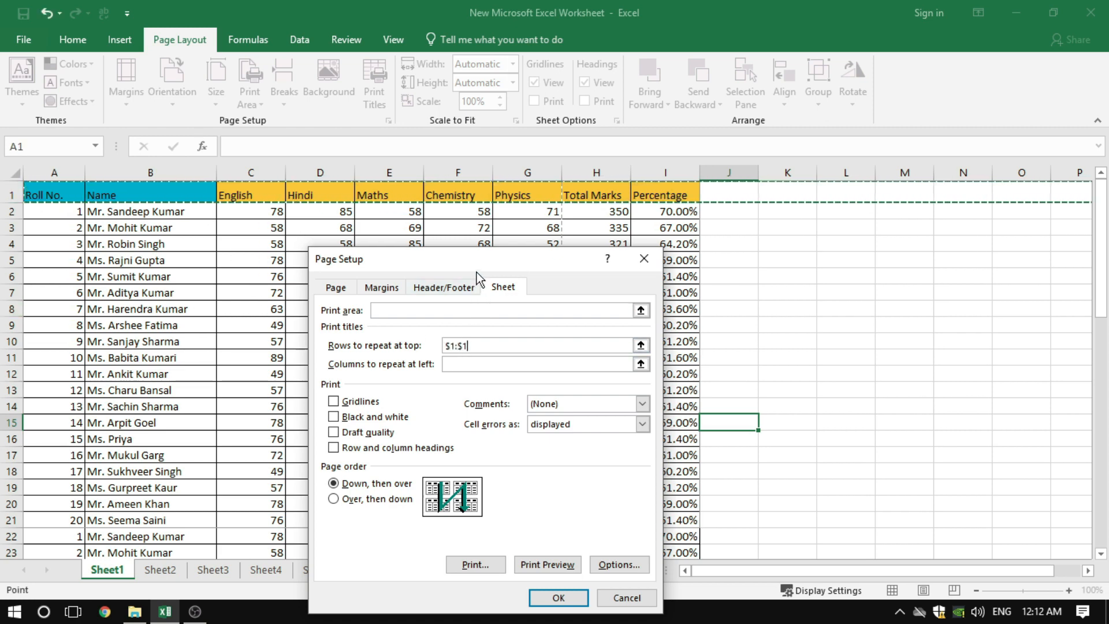
{"action": "left_click_drag", "start_coordinate": [472, 269], "coordinate": [456, 183]}
{"action": "left_click", "coordinate": [531, 481]}
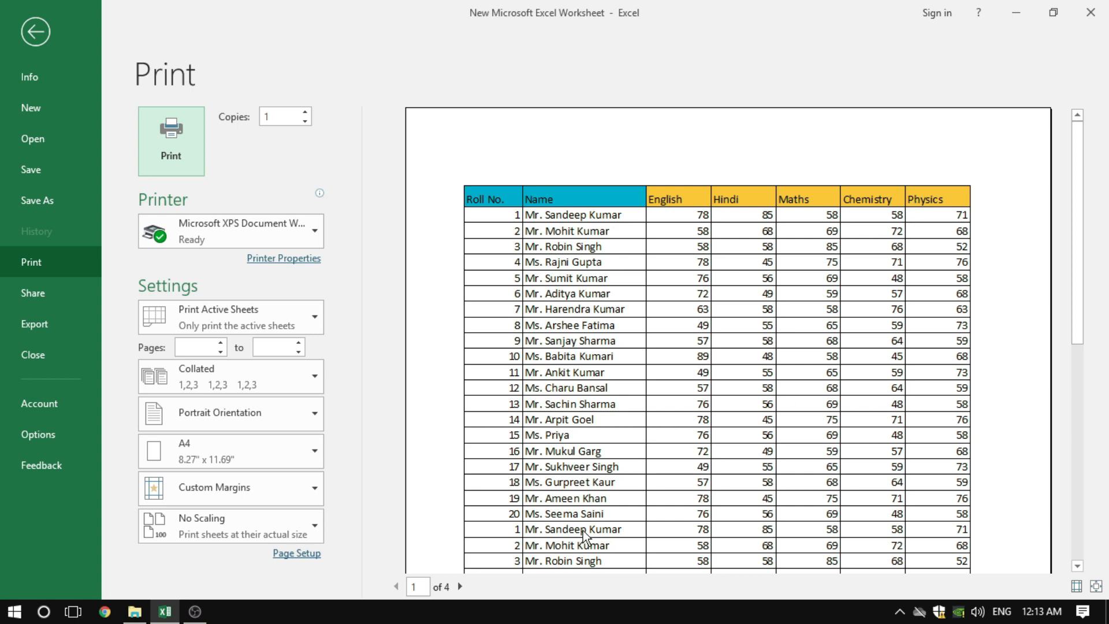
{"action": "left_click", "coordinate": [462, 587]}
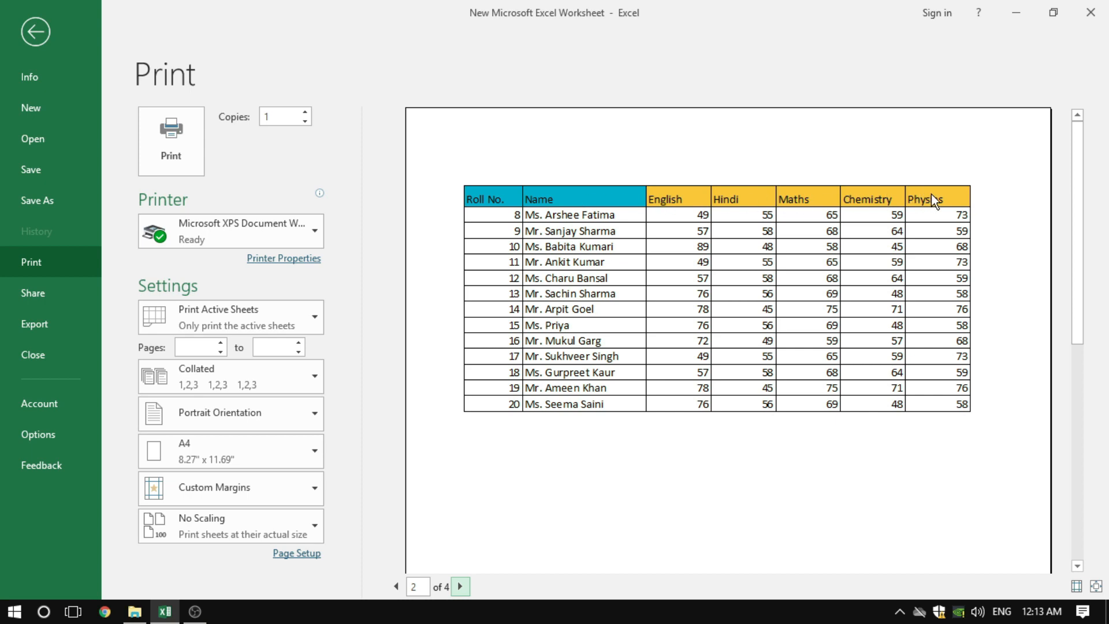
{"action": "left_click", "coordinate": [47, 33]}
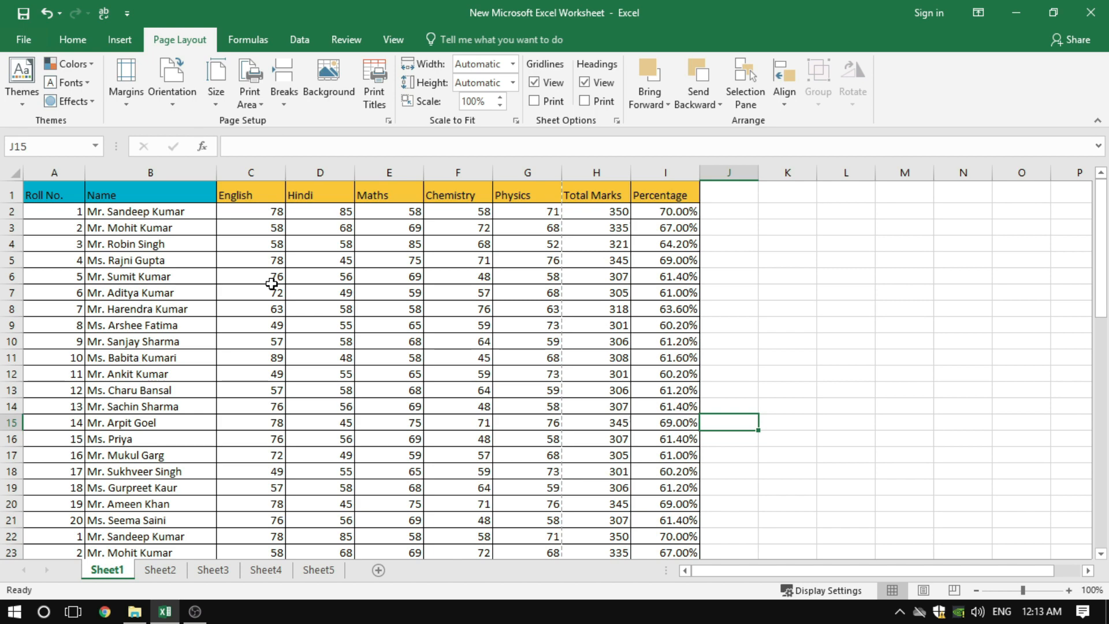
Clear the rows to repeat at top ($1:$1) in the sheet options of Page Setup
{"action": "left_click", "coordinate": [388, 120]}
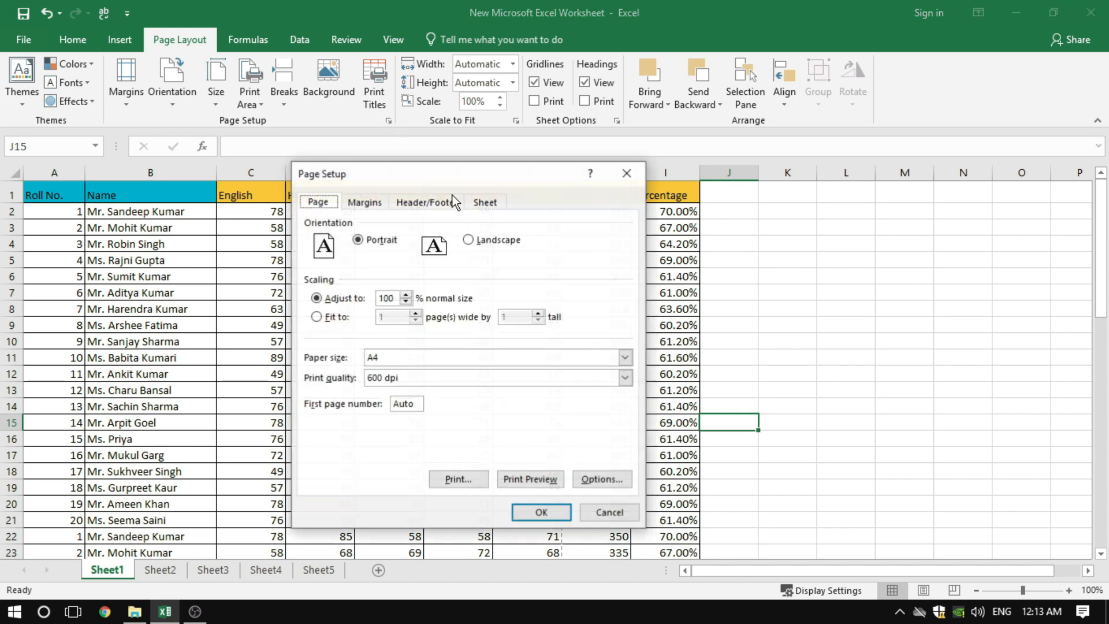
{"action": "left_click", "coordinate": [488, 202]}
{"action": "left_click", "coordinate": [477, 260]}
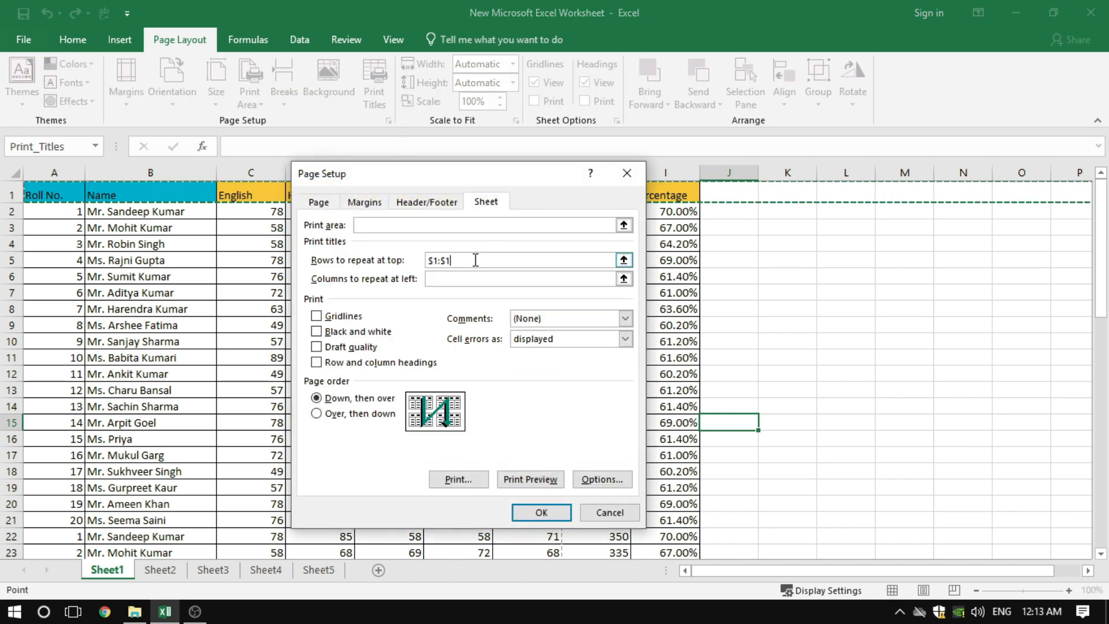
{"action": "key", "text": "BackSpace"}
{"action": "key", "text": "BackSpace"}
{"action": "key", "text": "BackSpace"}
{"action": "key", "text": "BackSpace"}
{"action": "key", "text": "BackSpace"}
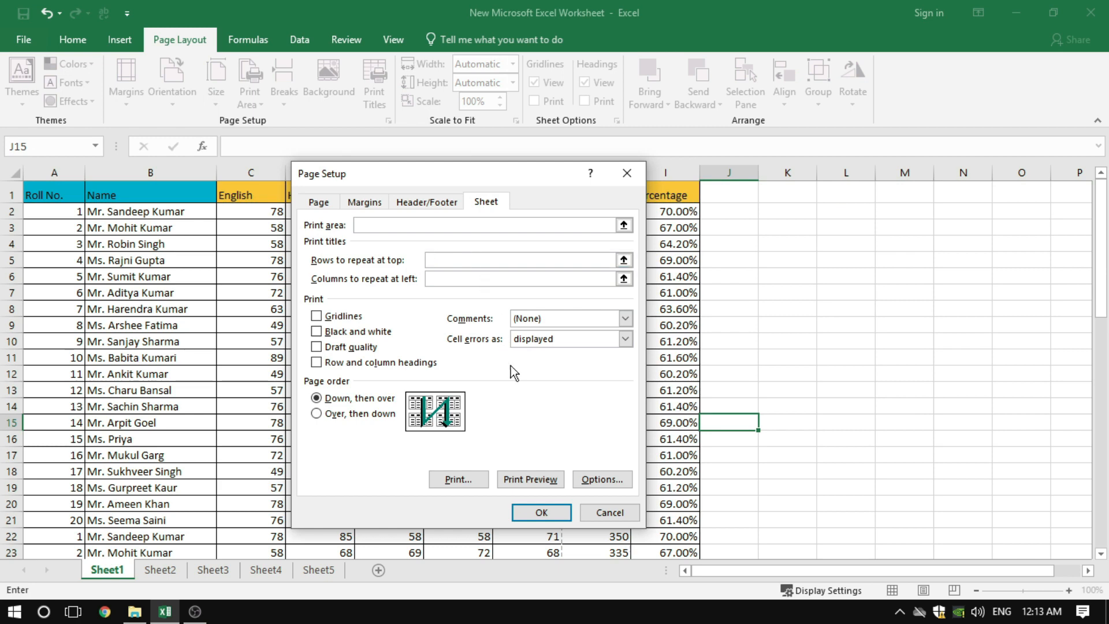
Preview the printout through page 2 to check for the header row, and return to the worksheet
{"action": "left_click", "coordinate": [510, 482]}
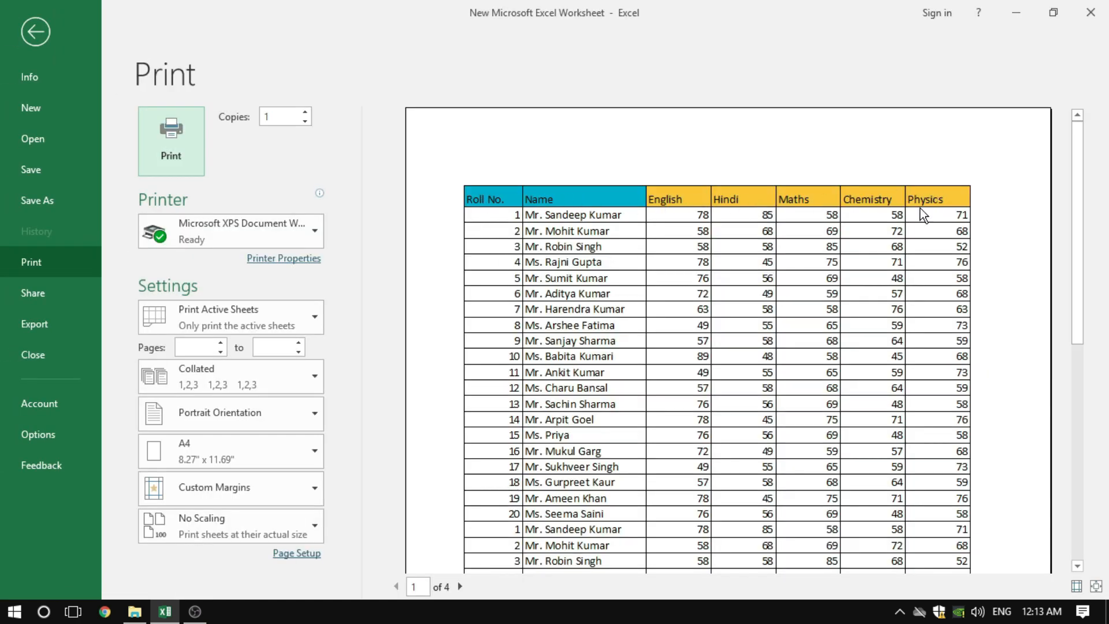
{"action": "left_click", "coordinate": [461, 586]}
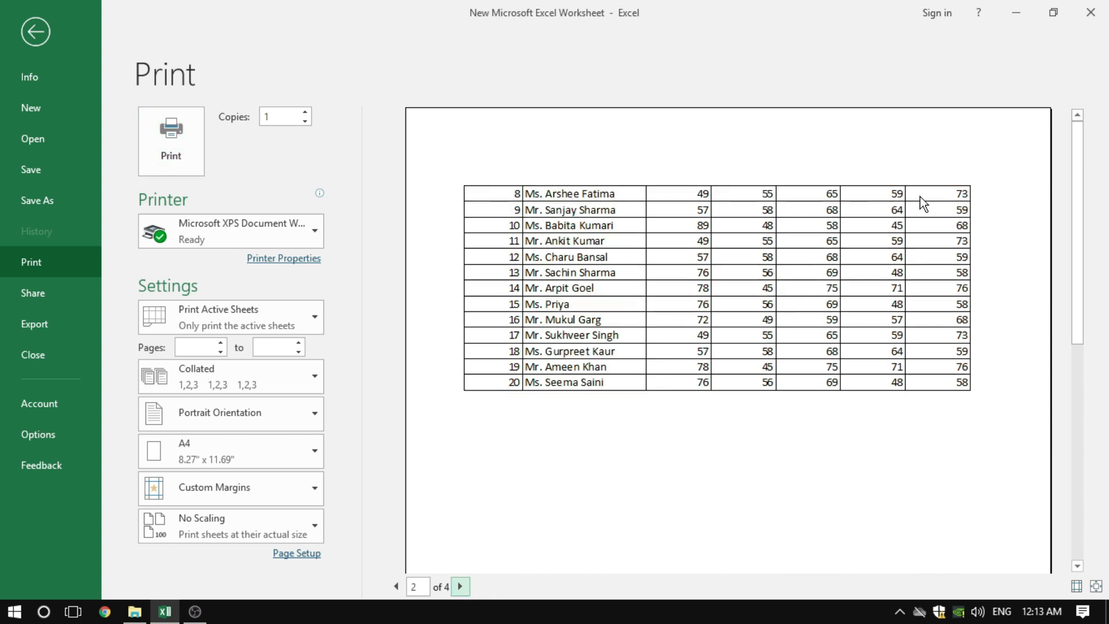
{"action": "left_click", "coordinate": [38, 33]}
{"action": "left_click", "coordinate": [379, 245]}
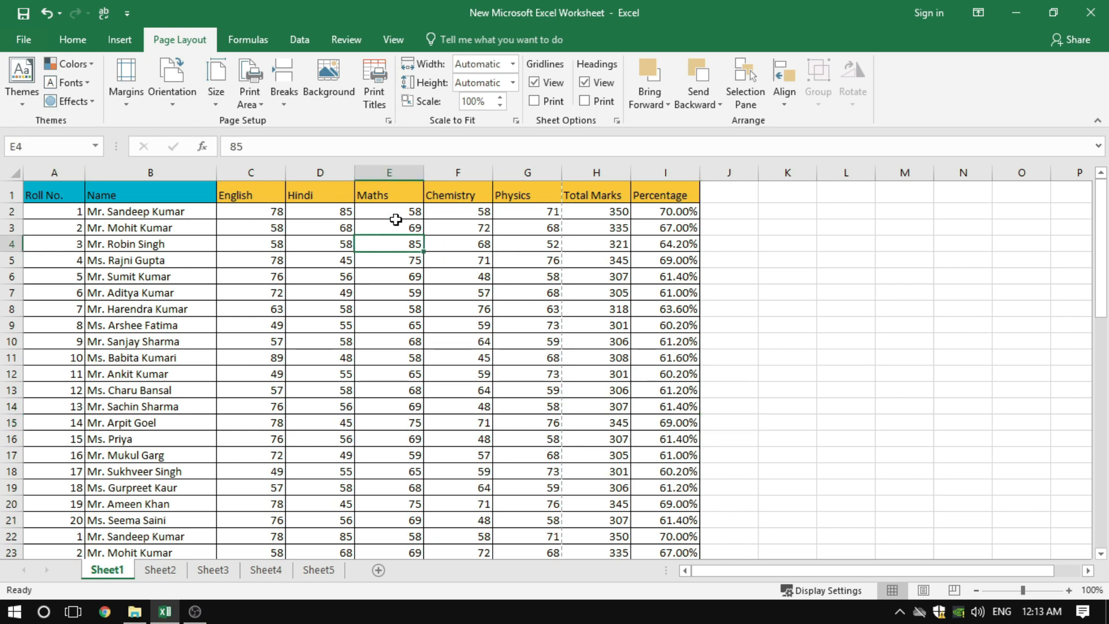
Open the Page Setup sheet options and activate the setting for columns to repeat at left
{"action": "left_click", "coordinate": [388, 121]}
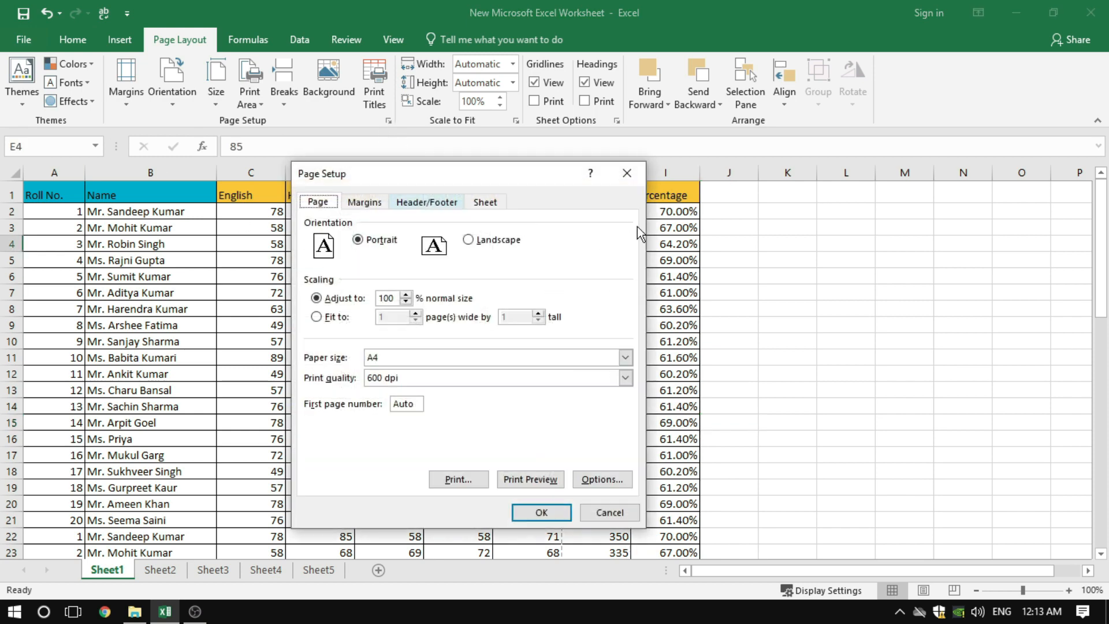
{"action": "left_click", "coordinate": [490, 201]}
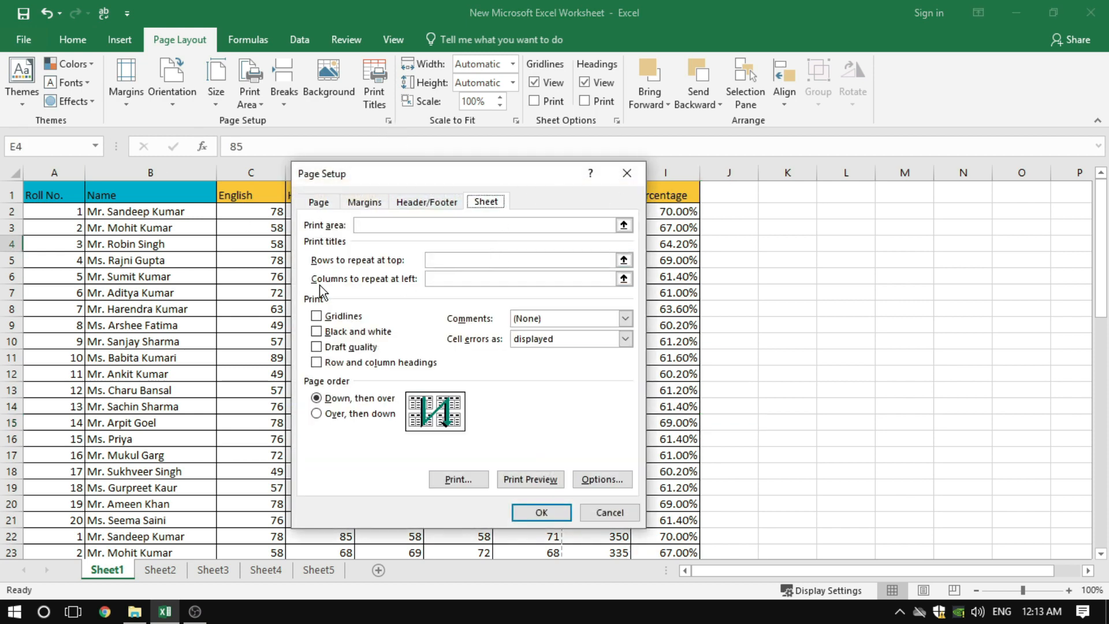
{"action": "left_click", "coordinate": [440, 279]}
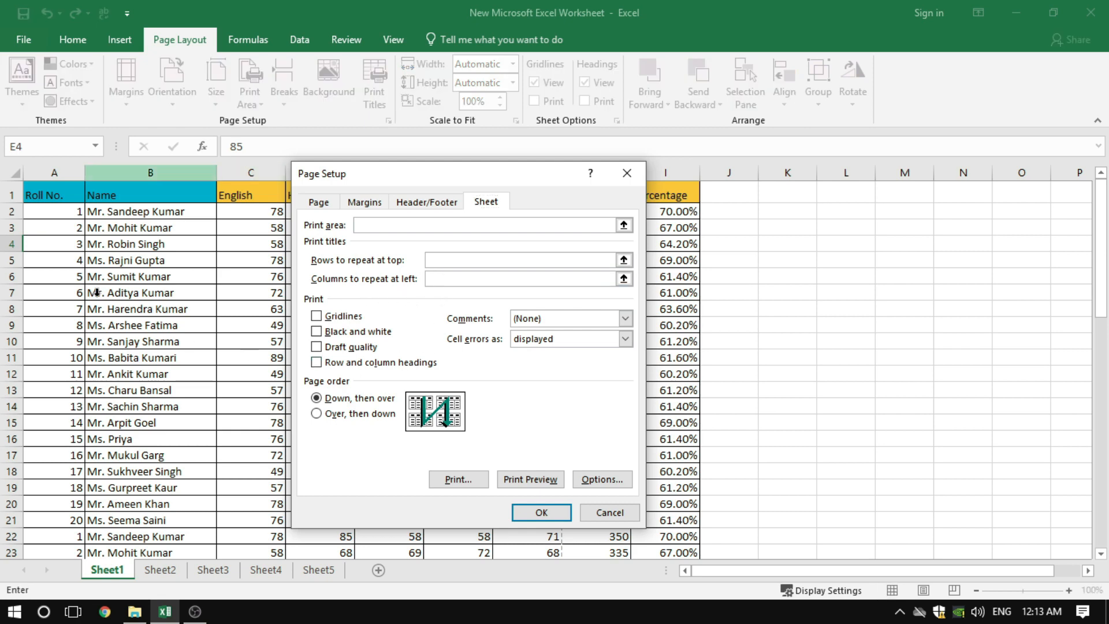
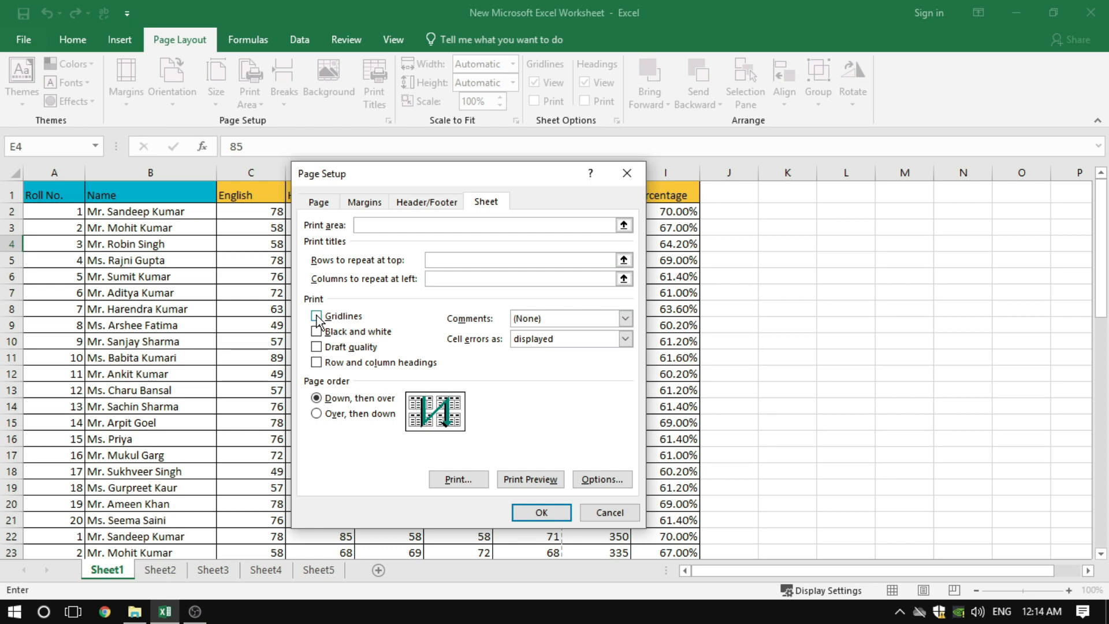
Leave the page setup unchanged and remove all cell borders from the marks table A1:I61
{"action": "left_click", "coordinate": [617, 517]}
{"action": "left_click", "coordinate": [781, 373]}
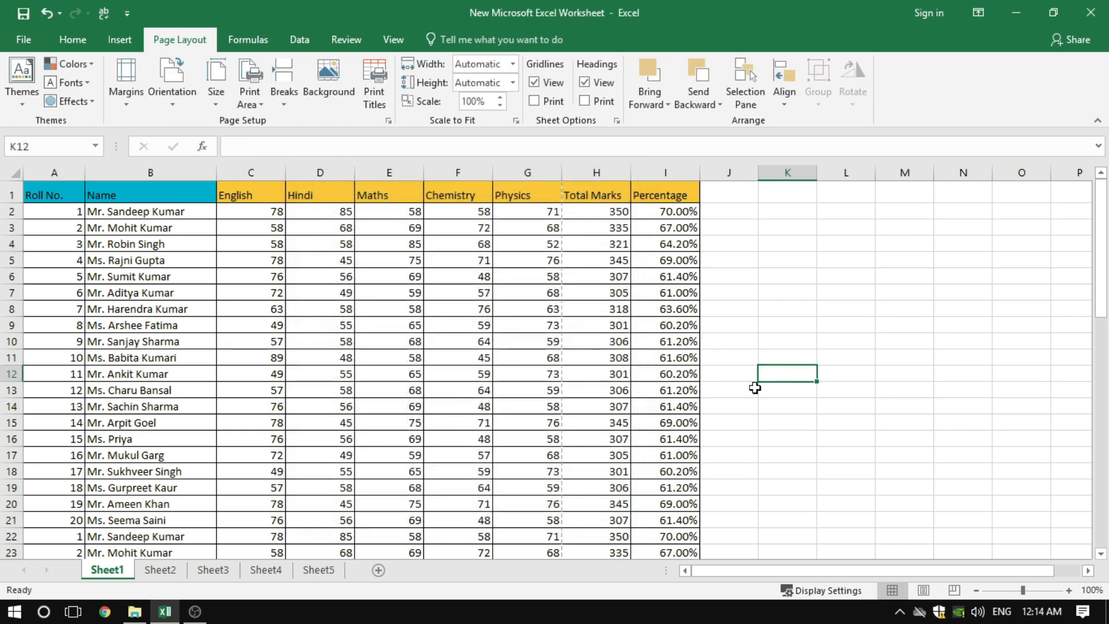
{"action": "left_click", "coordinate": [531, 422]}
{"action": "left_click_drag", "start_coordinate": [55, 193], "coordinate": [673, 498]}
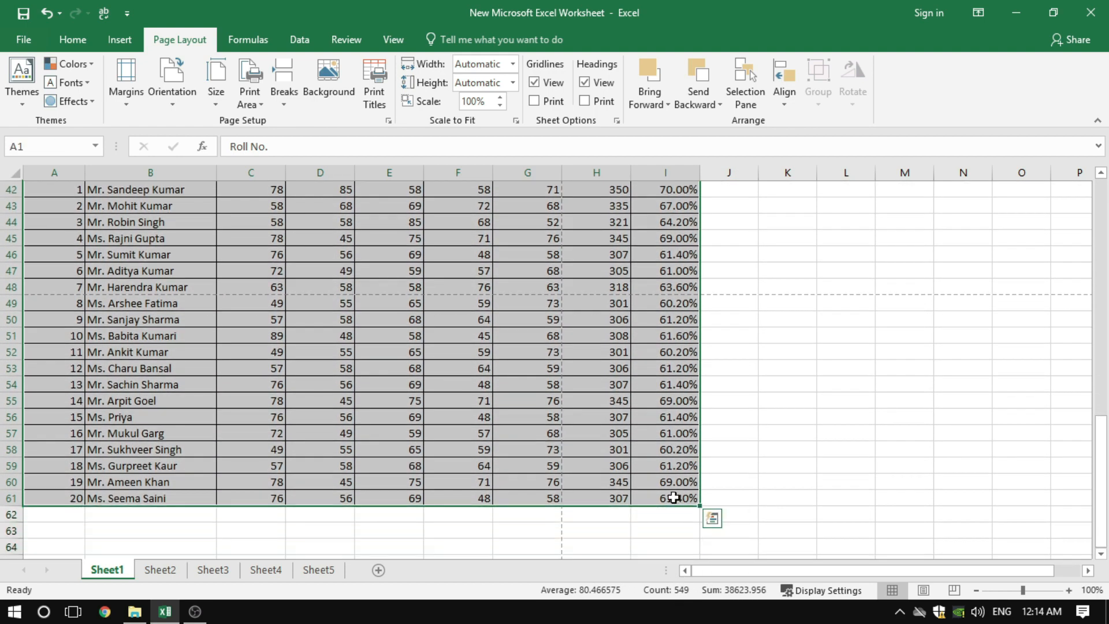
{"action": "left_click", "coordinate": [74, 42]}
{"action": "left_click", "coordinate": [224, 95]}
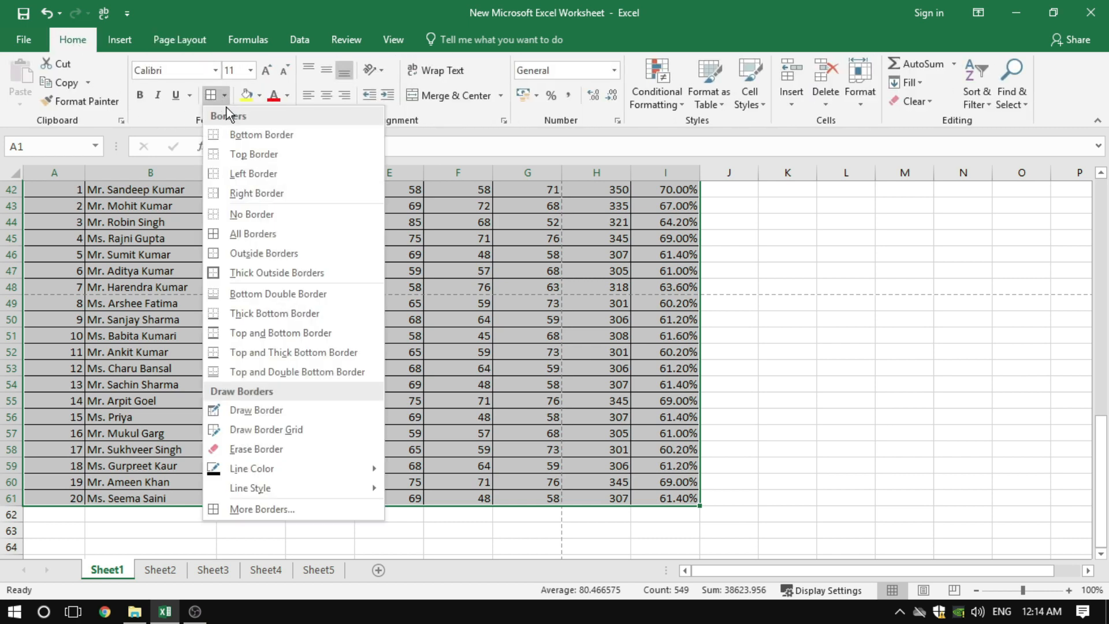
{"action": "left_click", "coordinate": [244, 214]}
{"action": "scroll", "coordinate": [243, 208], "scroll_direction": "up", "scroll_amount": 14}
{"action": "left_click", "coordinate": [361, 294]}
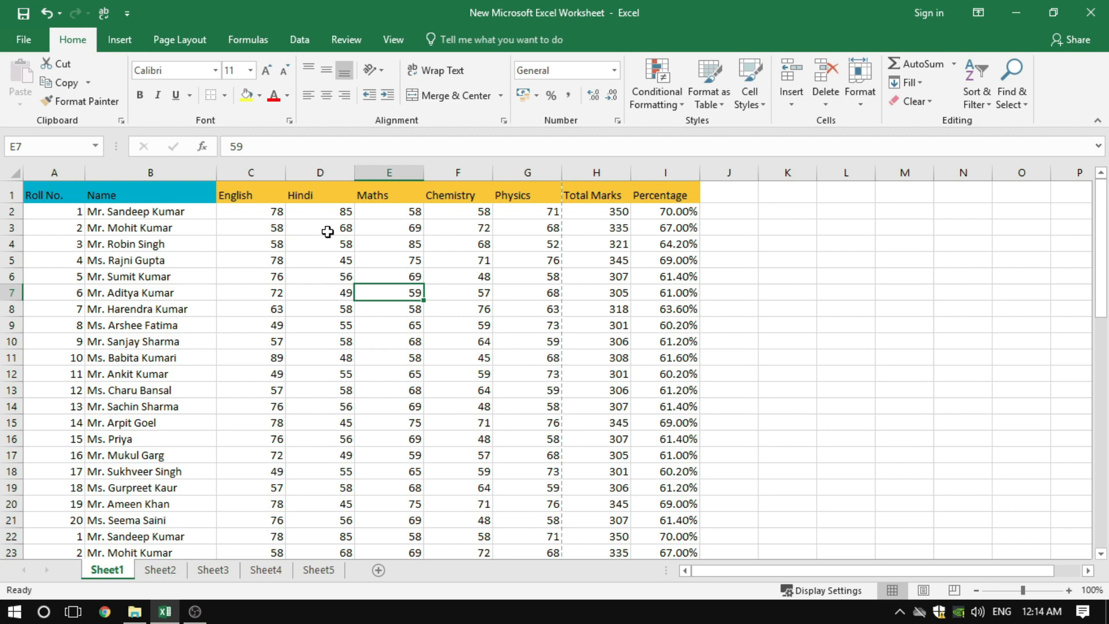
Preview how Sheet1 prints without any cell borders, and return to the worksheet
{"action": "left_click", "coordinate": [182, 40]}
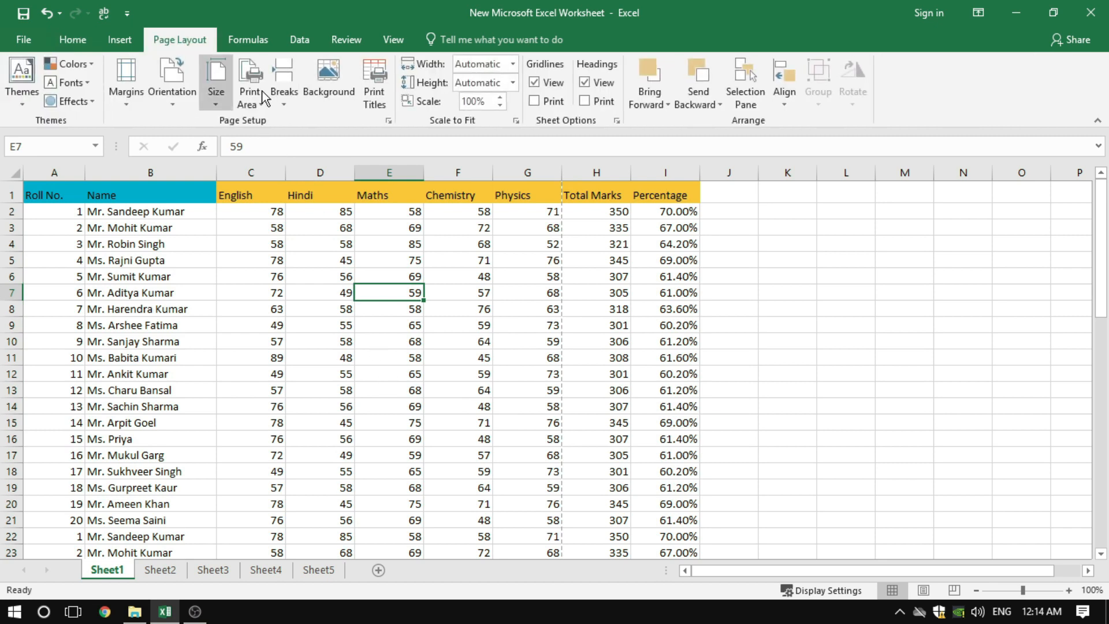
{"action": "left_click", "coordinate": [387, 122]}
{"action": "left_click", "coordinate": [523, 482]}
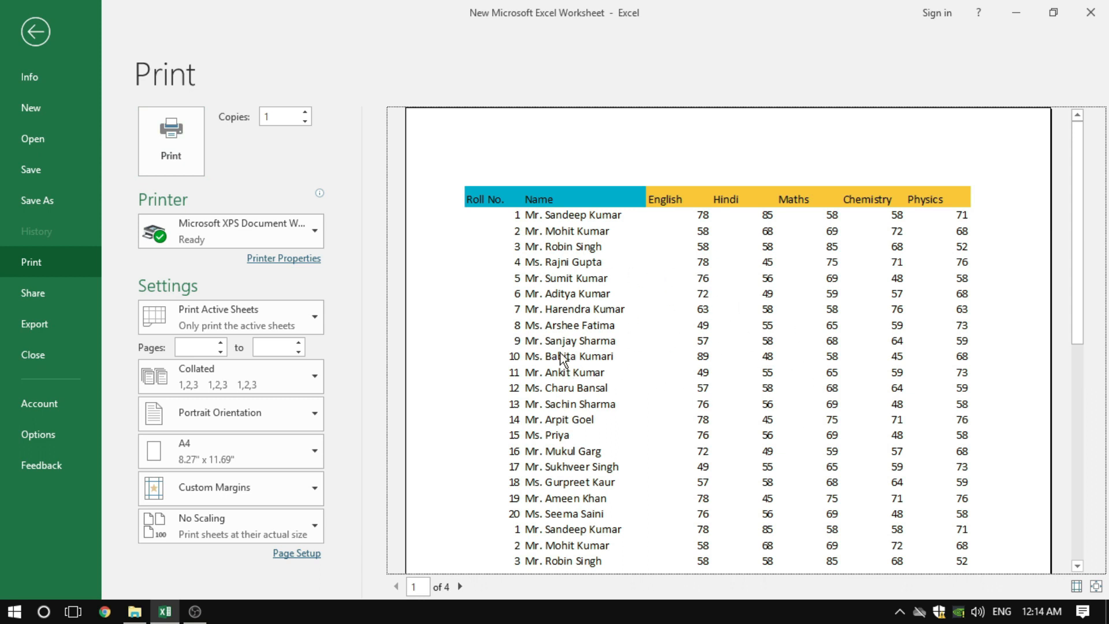
{"action": "left_click", "coordinate": [37, 32]}
{"action": "left_click", "coordinate": [350, 258]}
{"action": "left_click", "coordinate": [324, 321]}
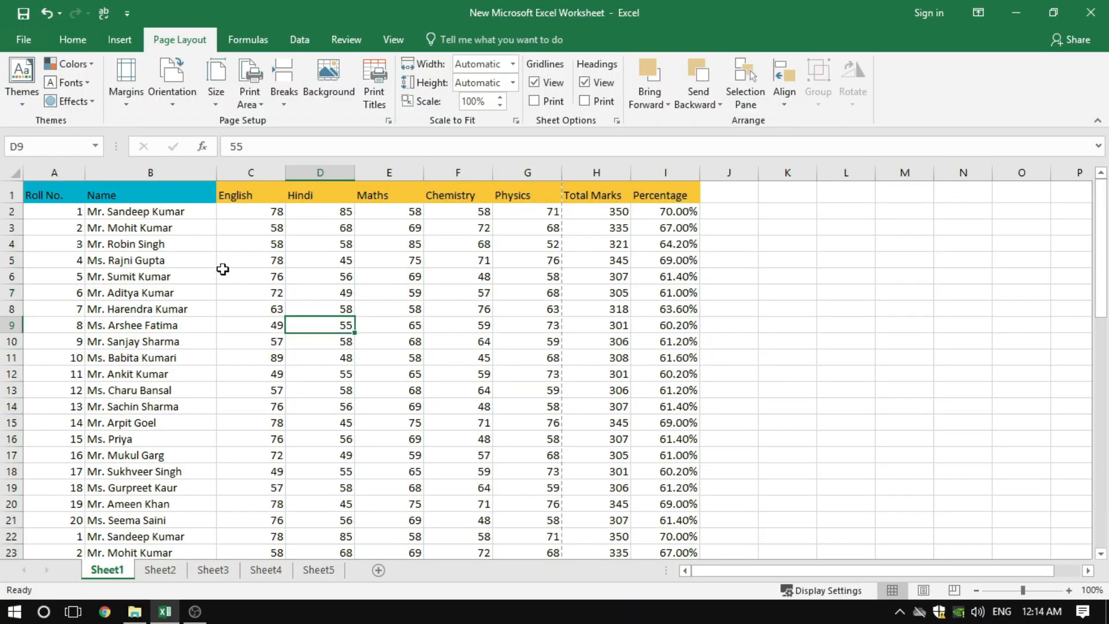
{"action": "left_click", "coordinate": [385, 339]}
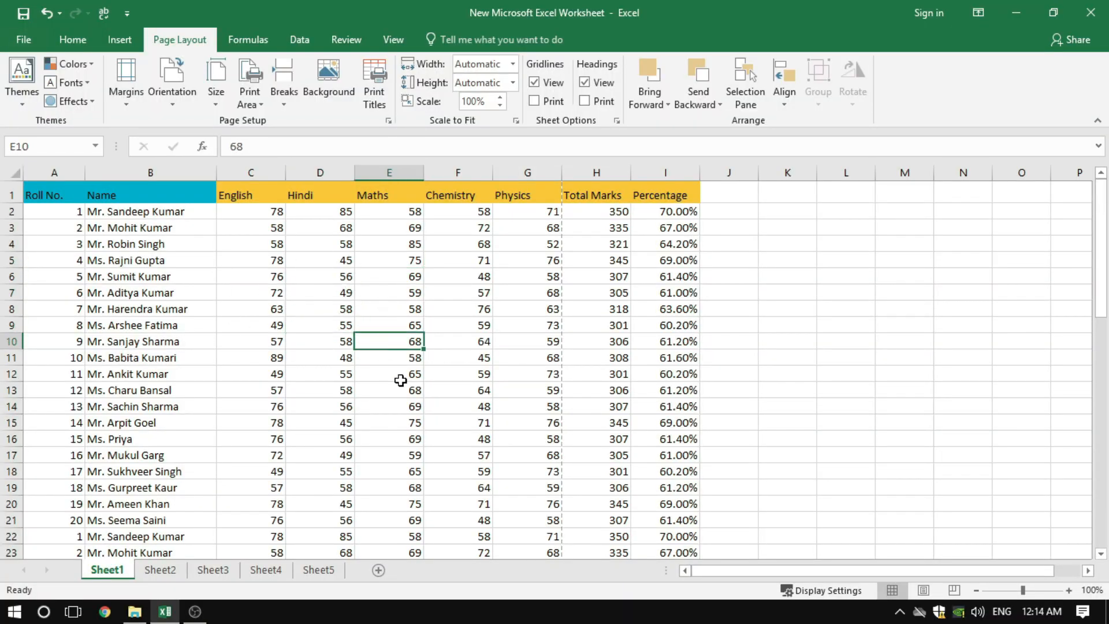
Turn on gridline printing in the page setup of Sheet1 and check the print preview
{"action": "left_click", "coordinate": [387, 121]}
{"action": "left_click", "coordinate": [485, 201]}
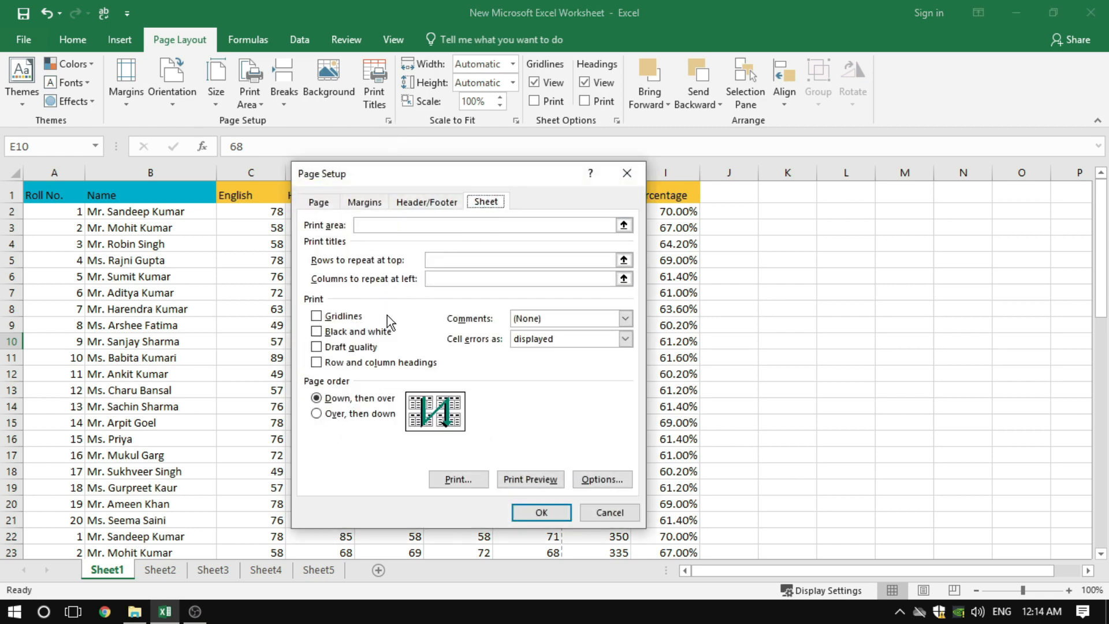
{"action": "left_click", "coordinate": [346, 317]}
{"action": "left_click", "coordinate": [518, 480]}
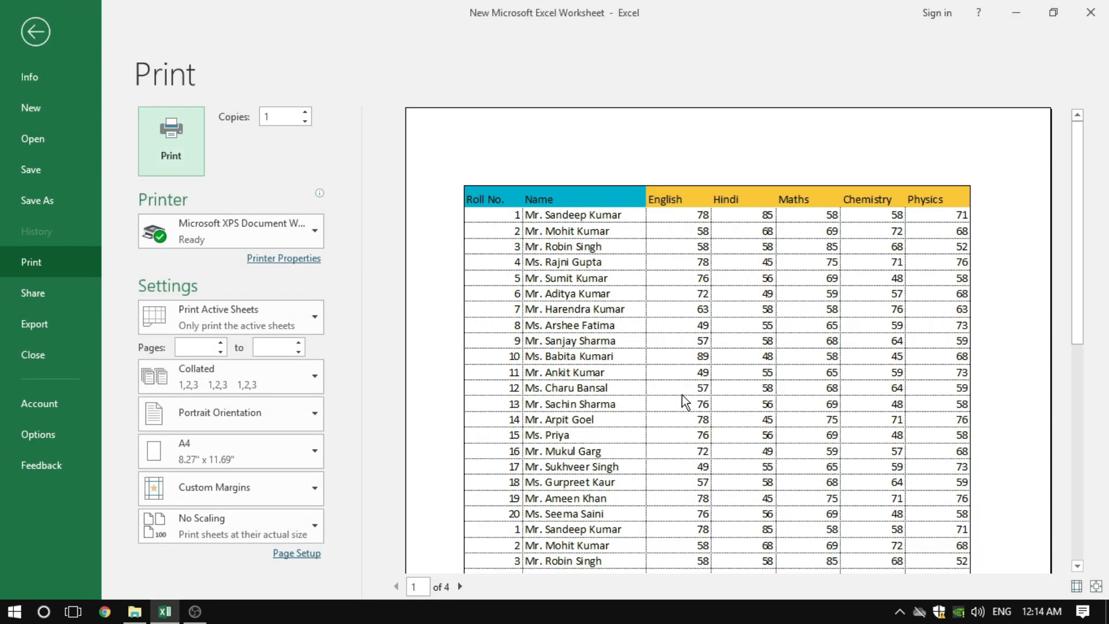
{"action": "left_click", "coordinate": [32, 32]}
{"action": "left_click", "coordinate": [253, 229]}
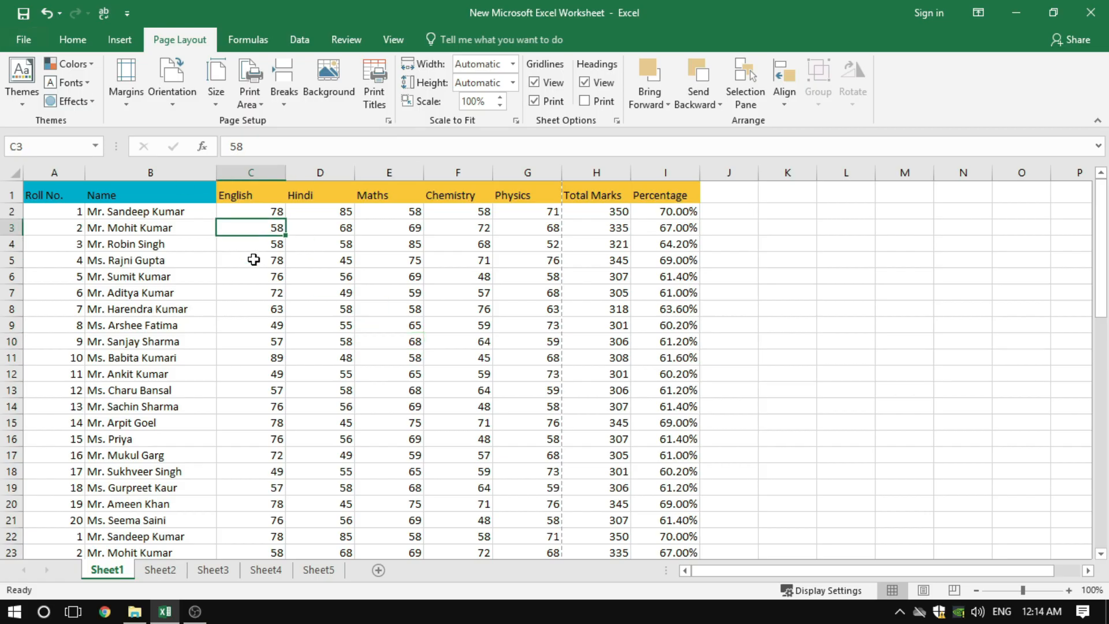
{"action": "left_click", "coordinate": [253, 292]}
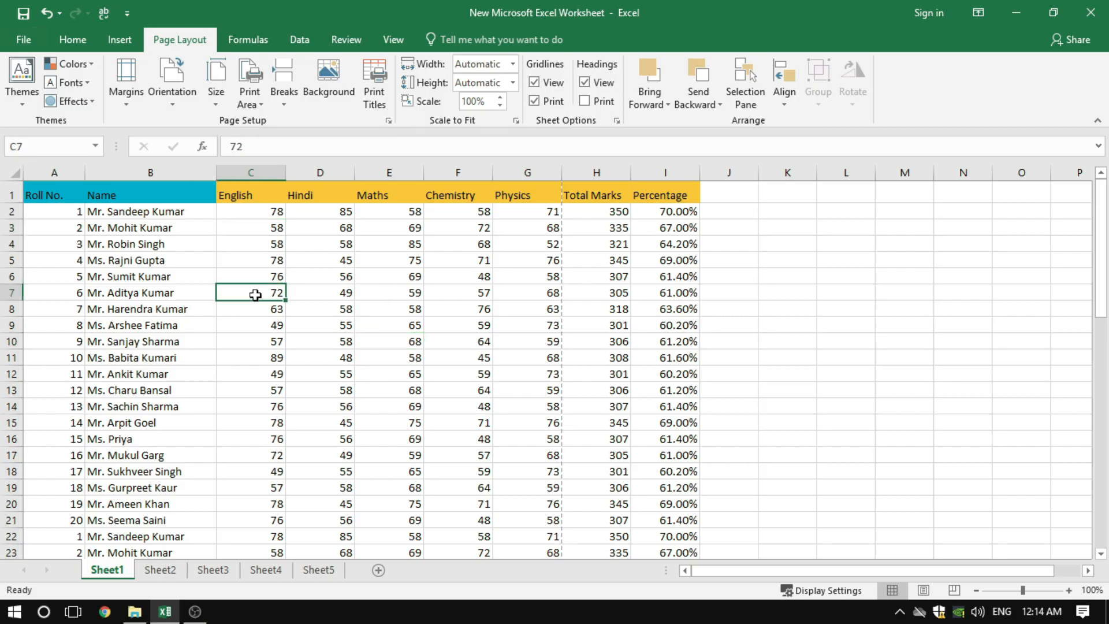
Set the sheet to print in black and white without gridlines and check the print preview
{"action": "left_click", "coordinate": [389, 120]}
{"action": "left_click", "coordinate": [485, 201]}
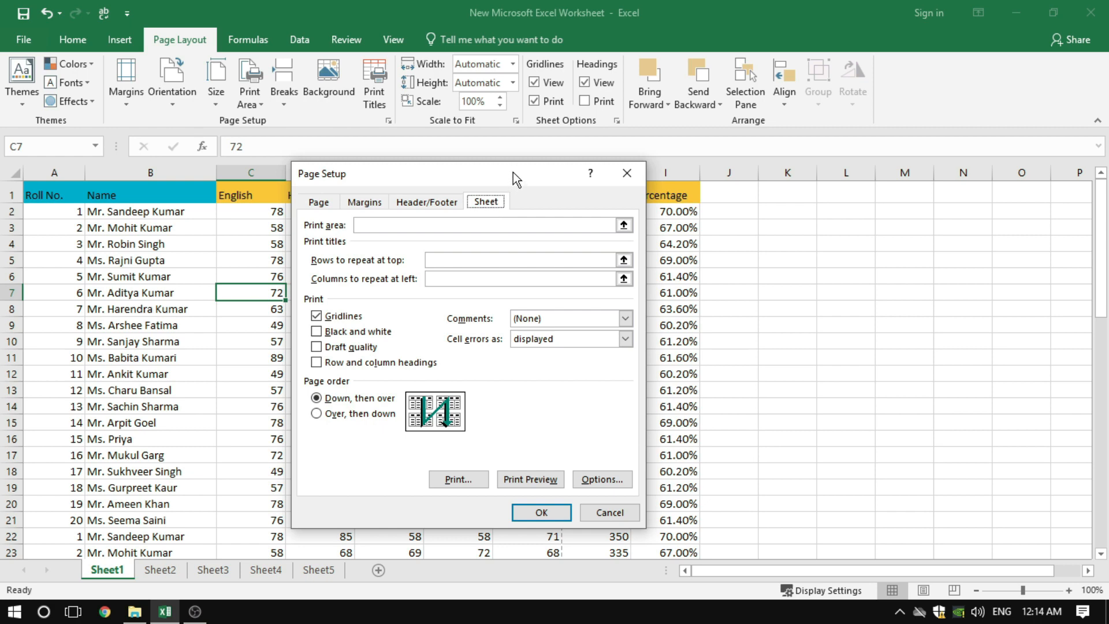
{"action": "left_click_drag", "start_coordinate": [513, 173], "coordinate": [624, 136]}
{"action": "left_click", "coordinate": [443, 283]}
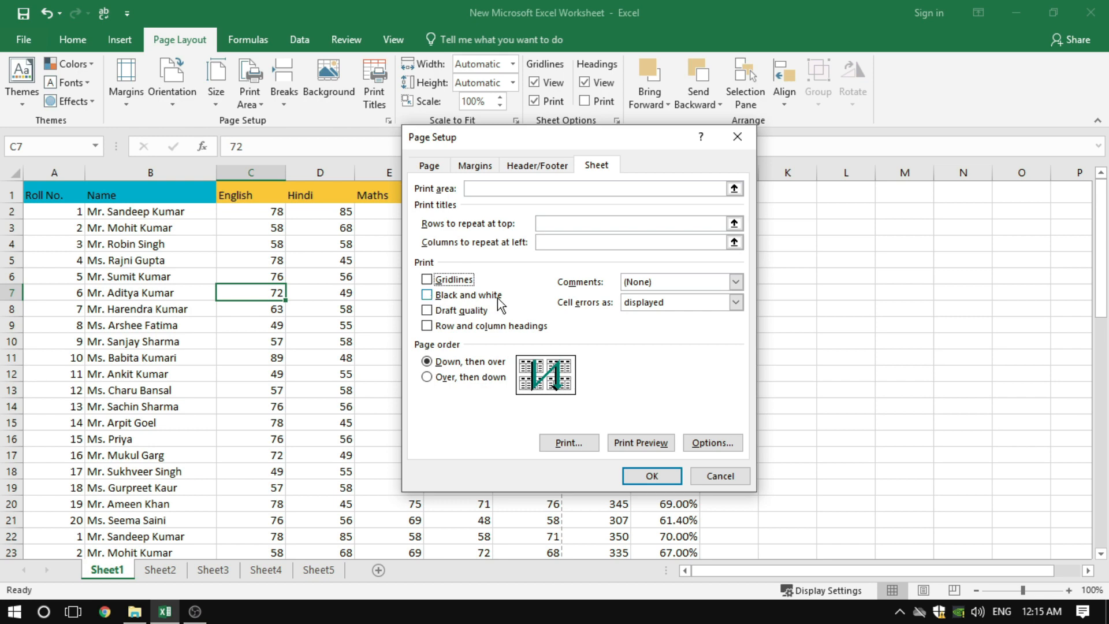
{"action": "left_click_drag", "start_coordinate": [511, 137], "coordinate": [701, 189]}
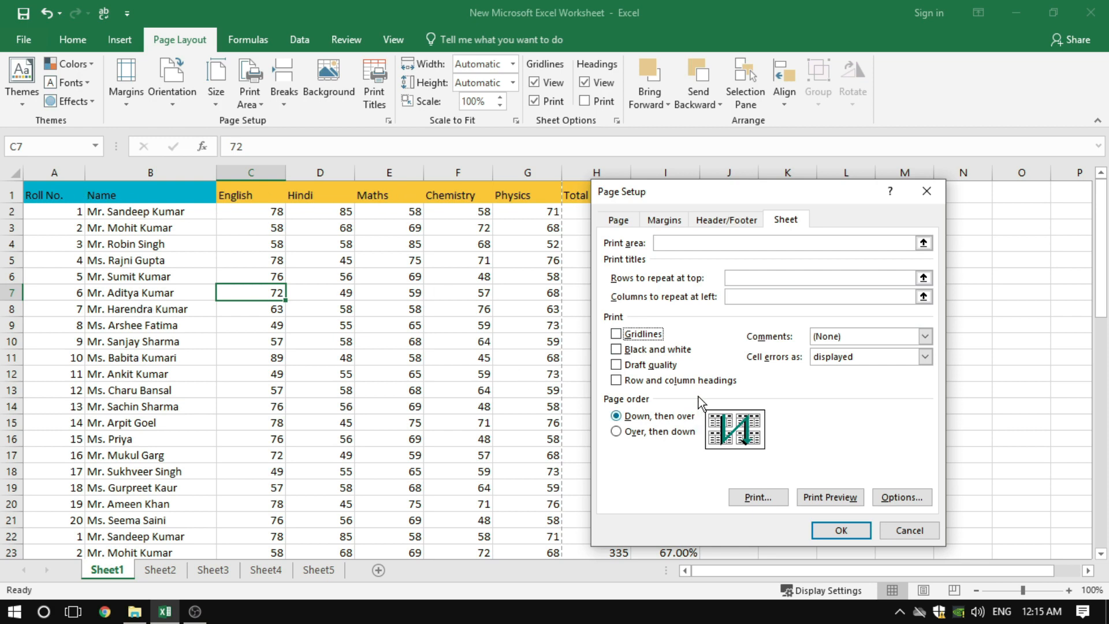
{"action": "left_click", "coordinate": [618, 350]}
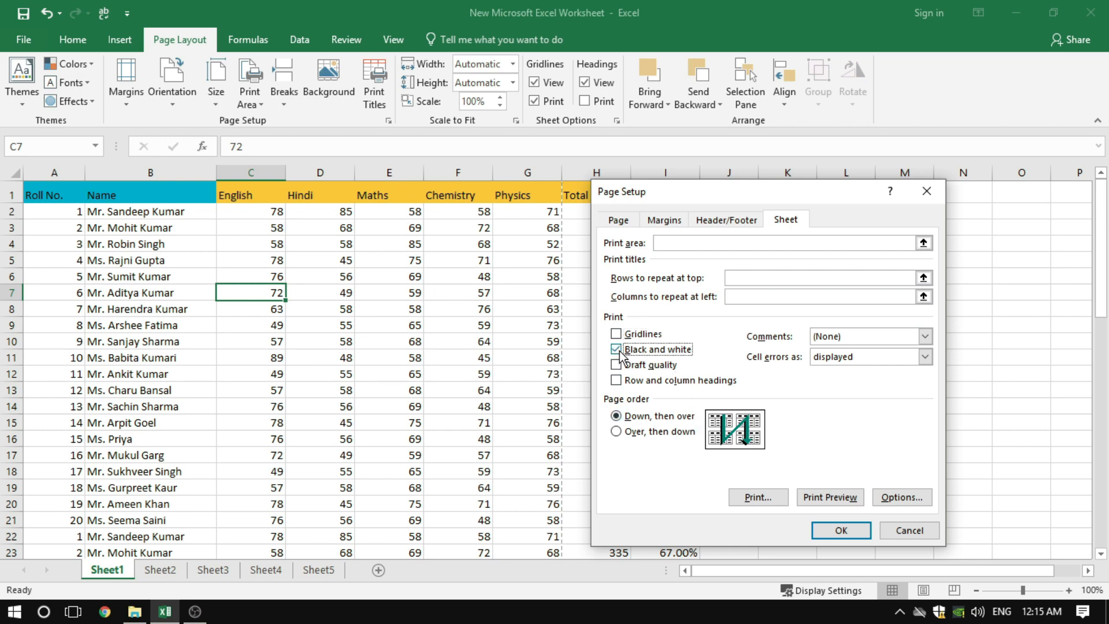
{"action": "left_click", "coordinate": [826, 498]}
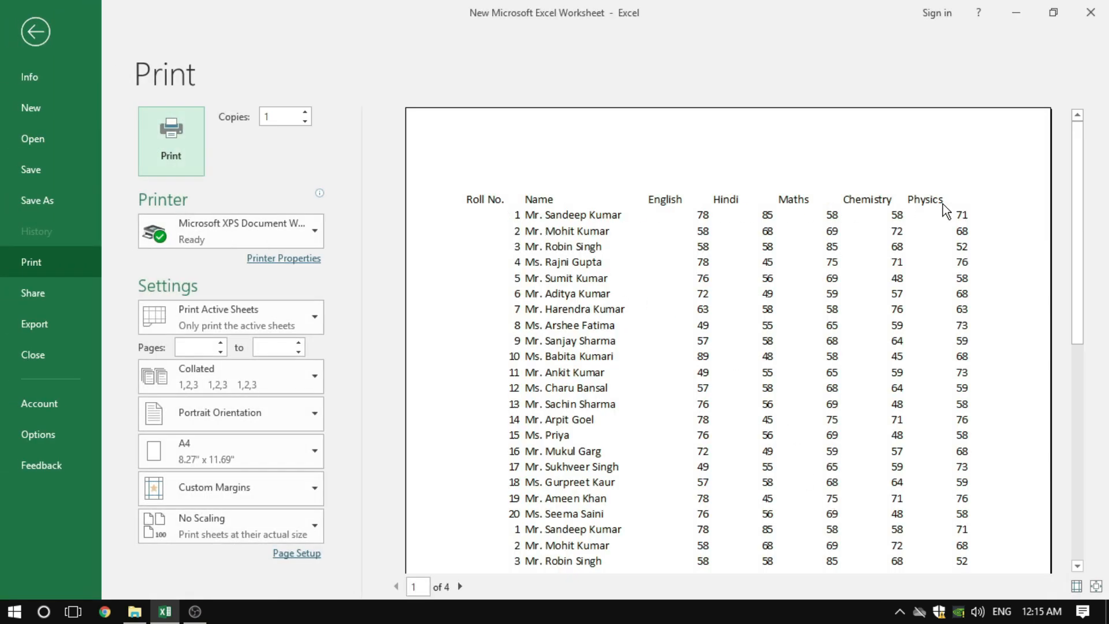
{"action": "left_click", "coordinate": [34, 36]}
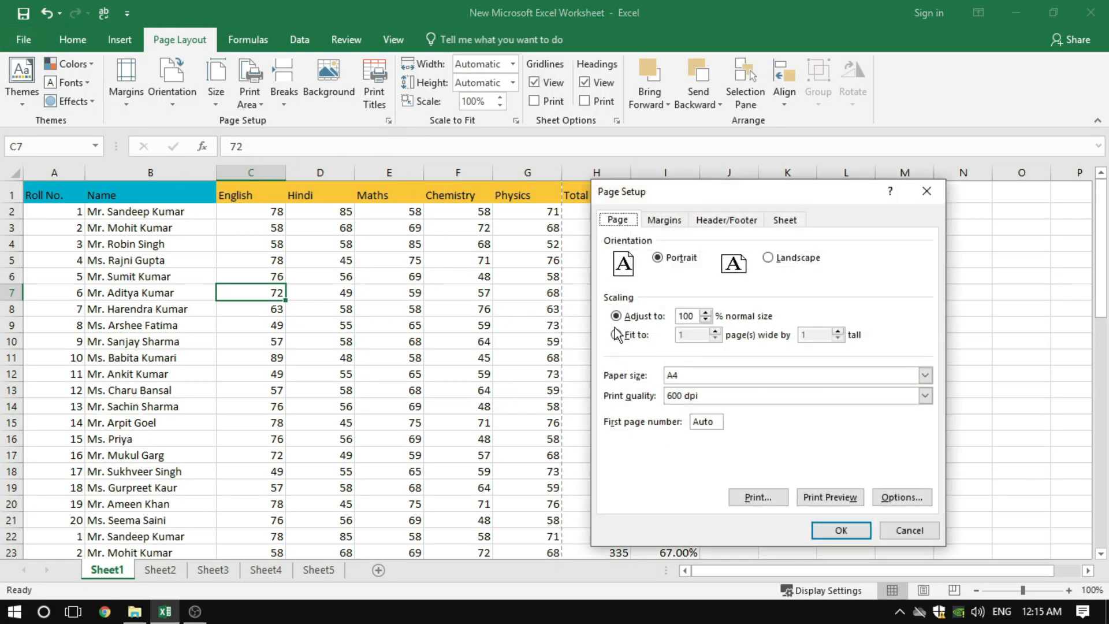
{"action": "left_click", "coordinate": [777, 222]}
{"action": "left_click", "coordinate": [623, 350]}
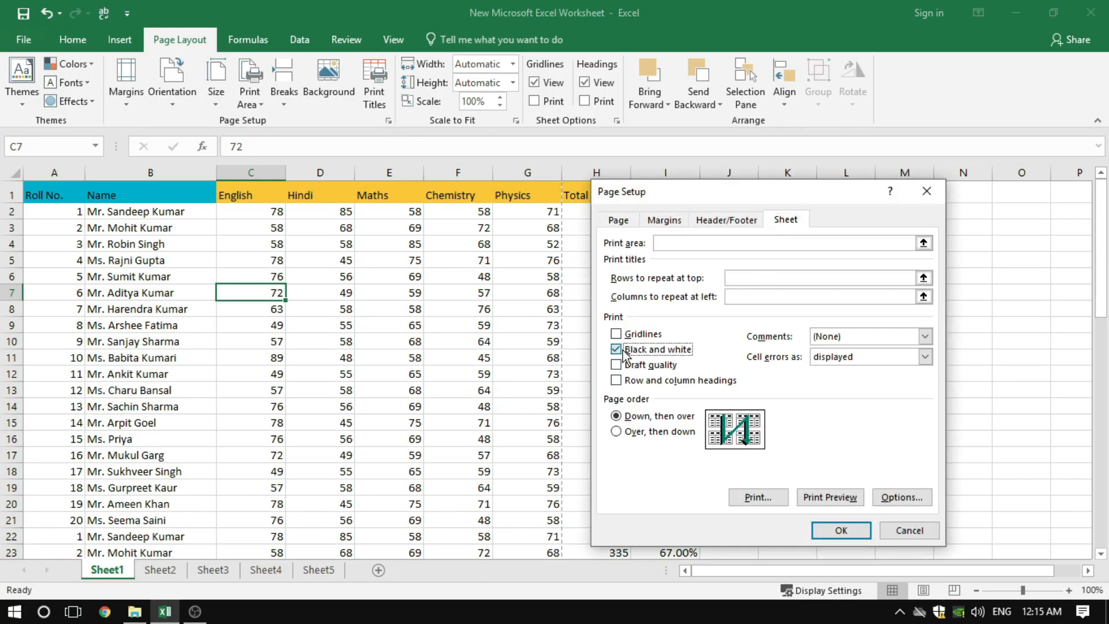
{"action": "left_click_drag", "start_coordinate": [638, 193], "coordinate": [409, 194]}
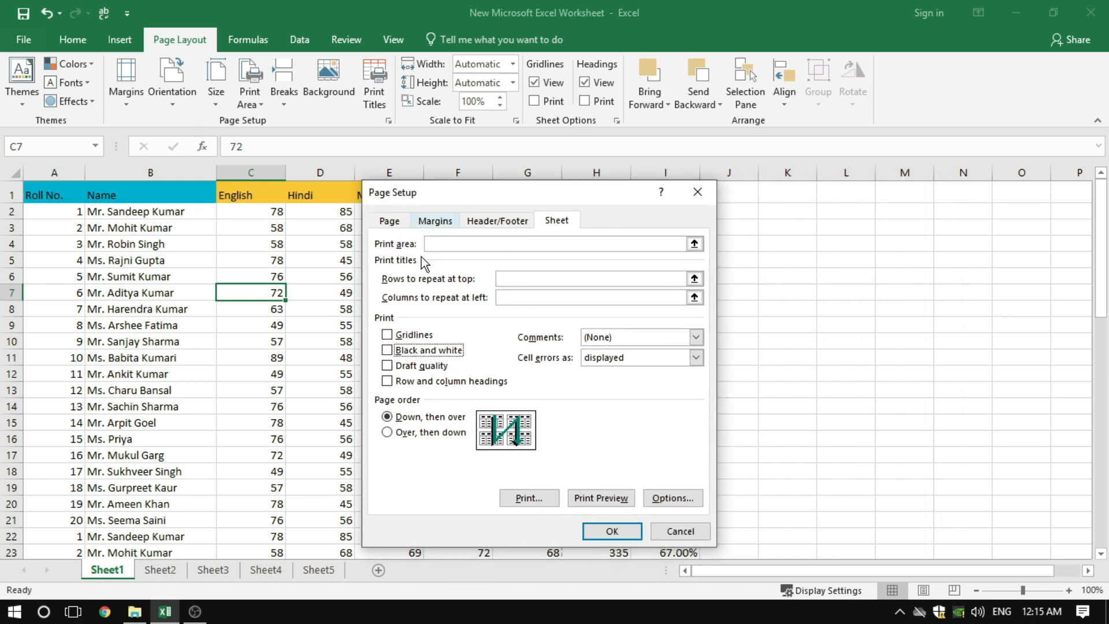
{"action": "left_click", "coordinate": [424, 366]}
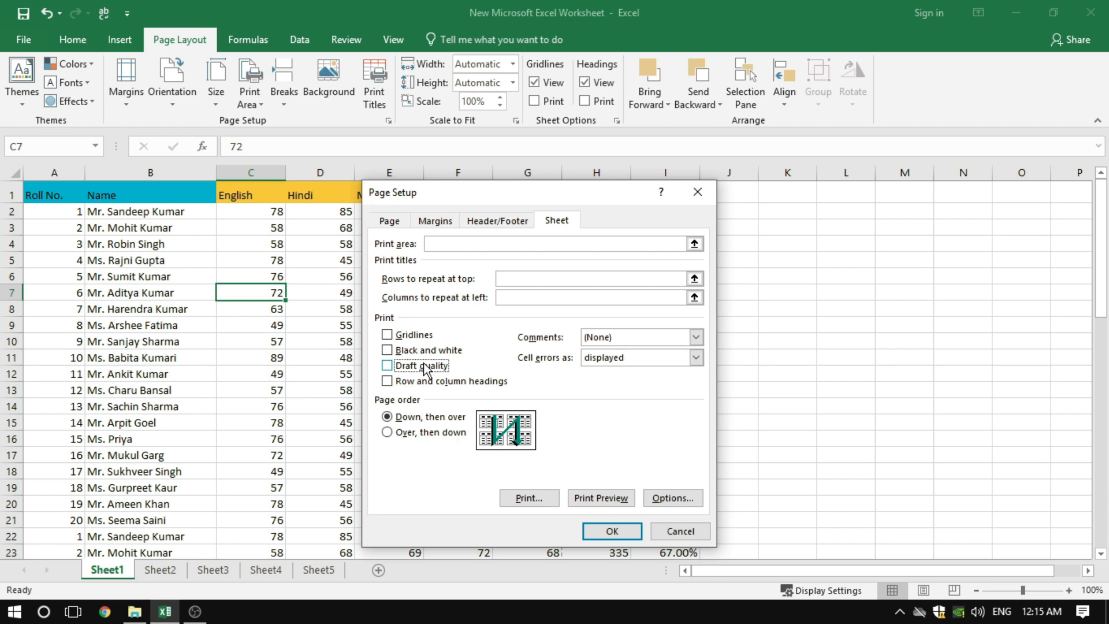
{"action": "left_click", "coordinate": [695, 532]}
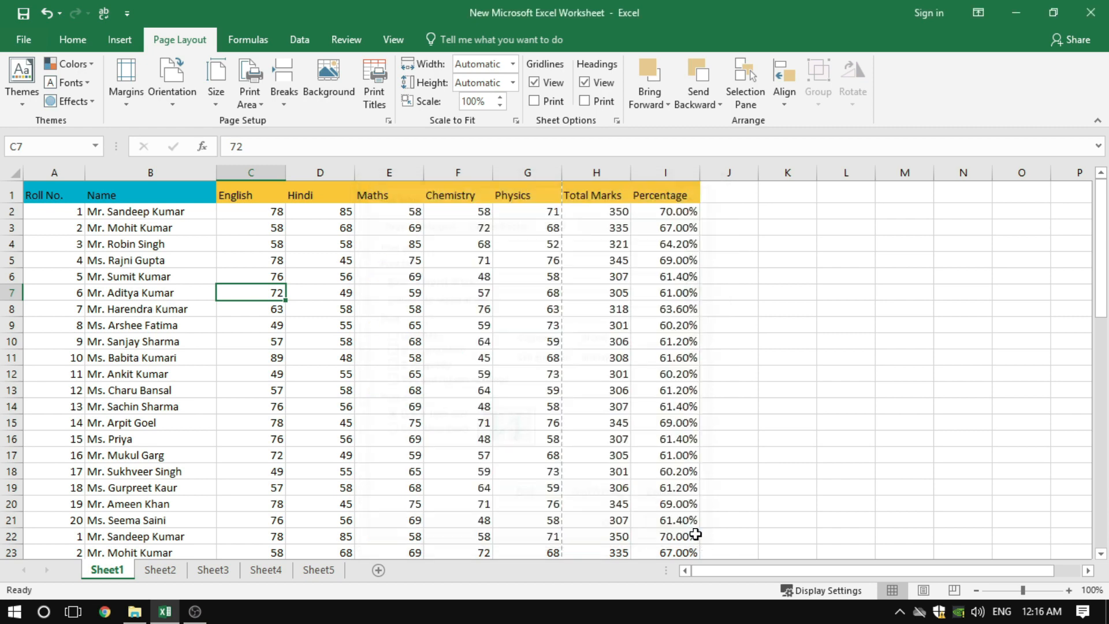
Apply all borders to the range A1:I17 of the marks table
{"action": "left_click", "coordinate": [307, 338]}
{"action": "left_click_drag", "start_coordinate": [45, 190], "coordinate": [693, 454]}
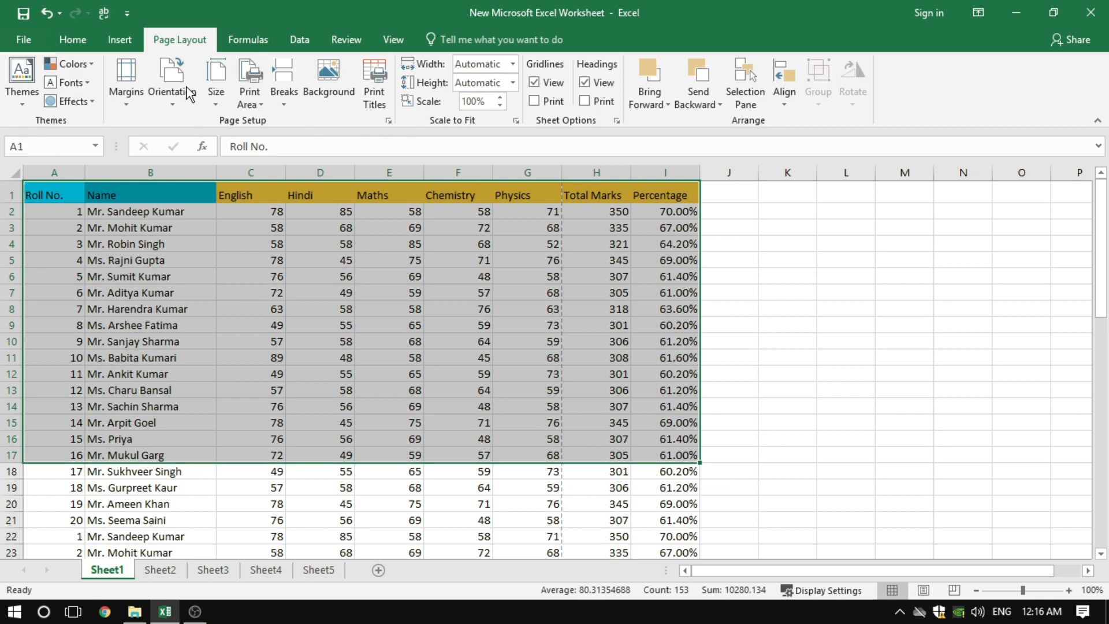
{"action": "left_click", "coordinate": [82, 40]}
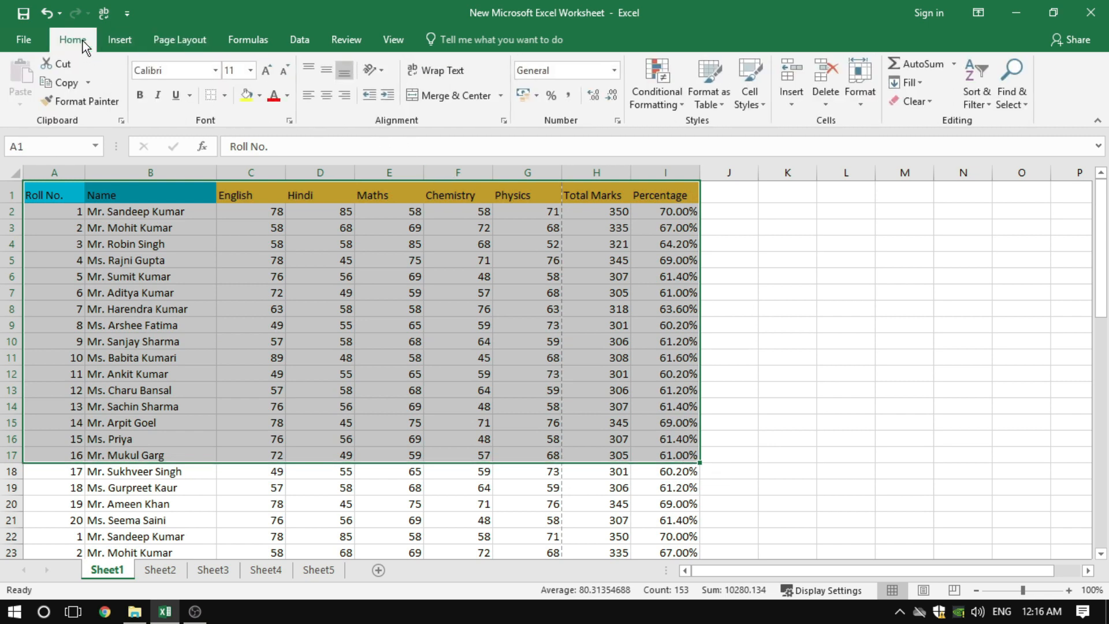
{"action": "left_click", "coordinate": [225, 96]}
{"action": "left_click", "coordinate": [237, 232]}
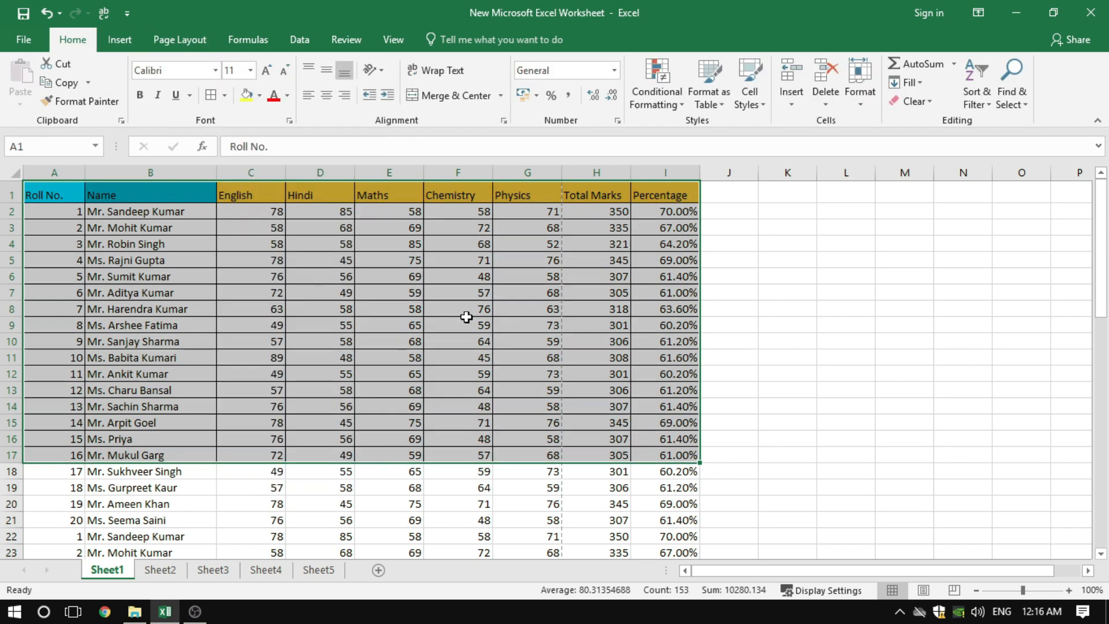
{"action": "left_click", "coordinate": [466, 318]}
{"action": "left_click", "coordinate": [466, 409]}
{"action": "left_click", "coordinate": [473, 468]}
{"action": "left_click", "coordinate": [442, 486]}
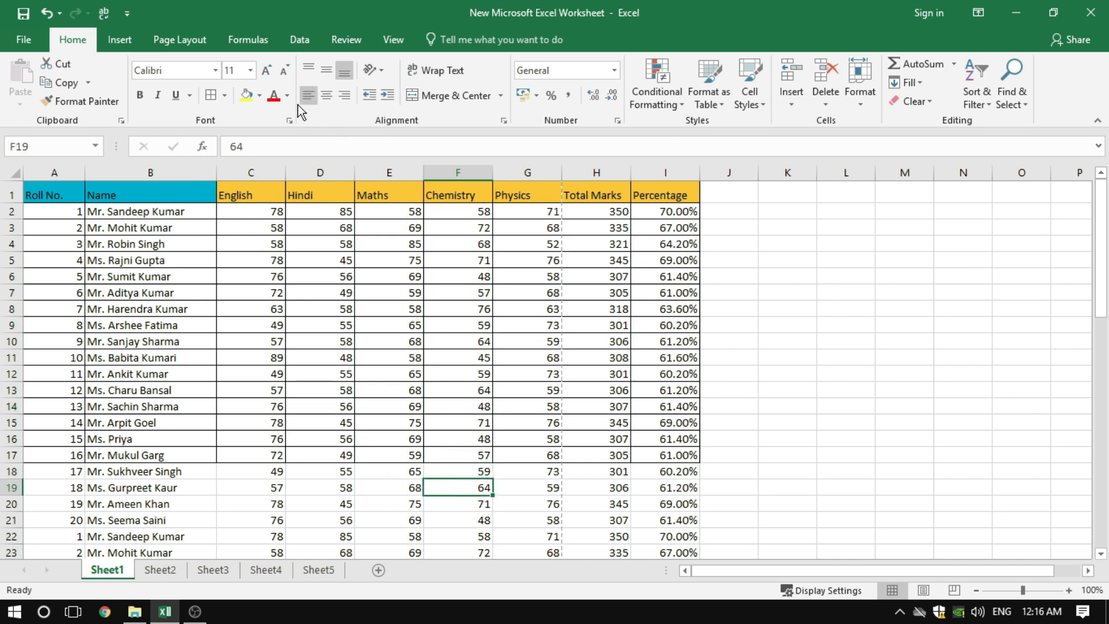
Preview the black and white printout of the partly bordered table, and return to the worksheet
{"action": "left_click", "coordinate": [185, 39]}
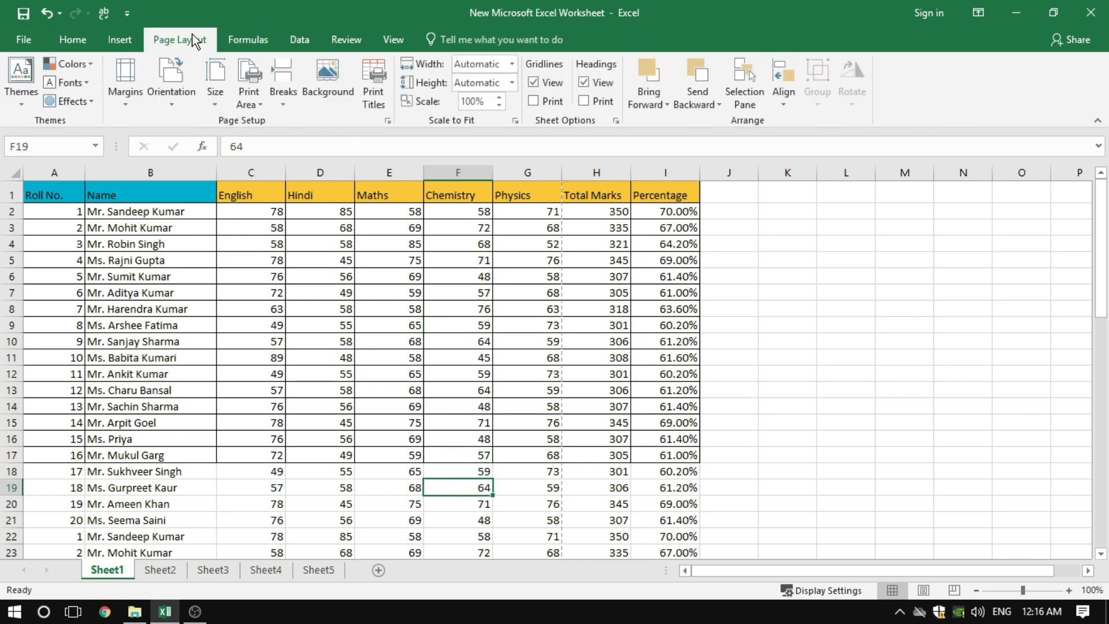
{"action": "left_click", "coordinate": [389, 120]}
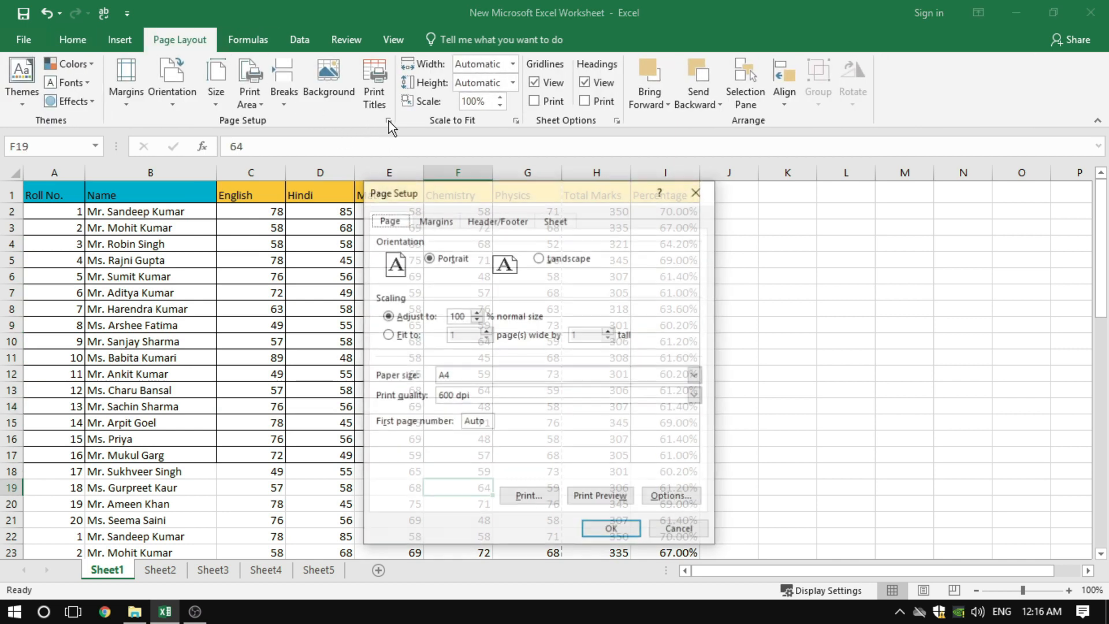
{"action": "left_click", "coordinate": [593, 496]}
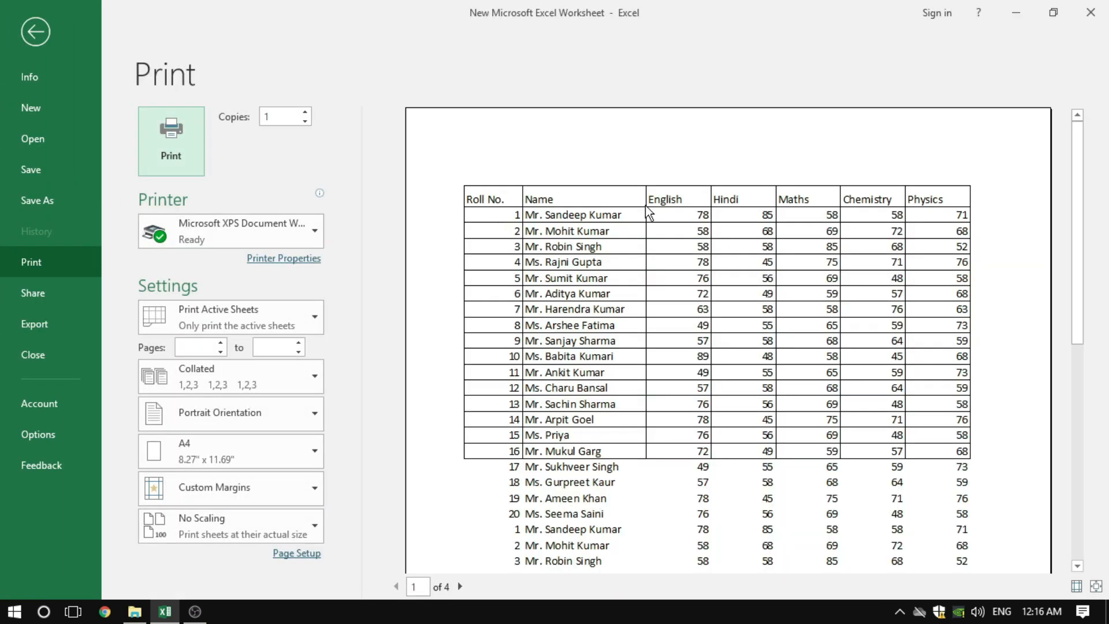
{"action": "left_click", "coordinate": [37, 33]}
Switch the sheet's print option from Black and white to Draft quality and check the print preview
{"action": "left_click", "coordinate": [388, 123]}
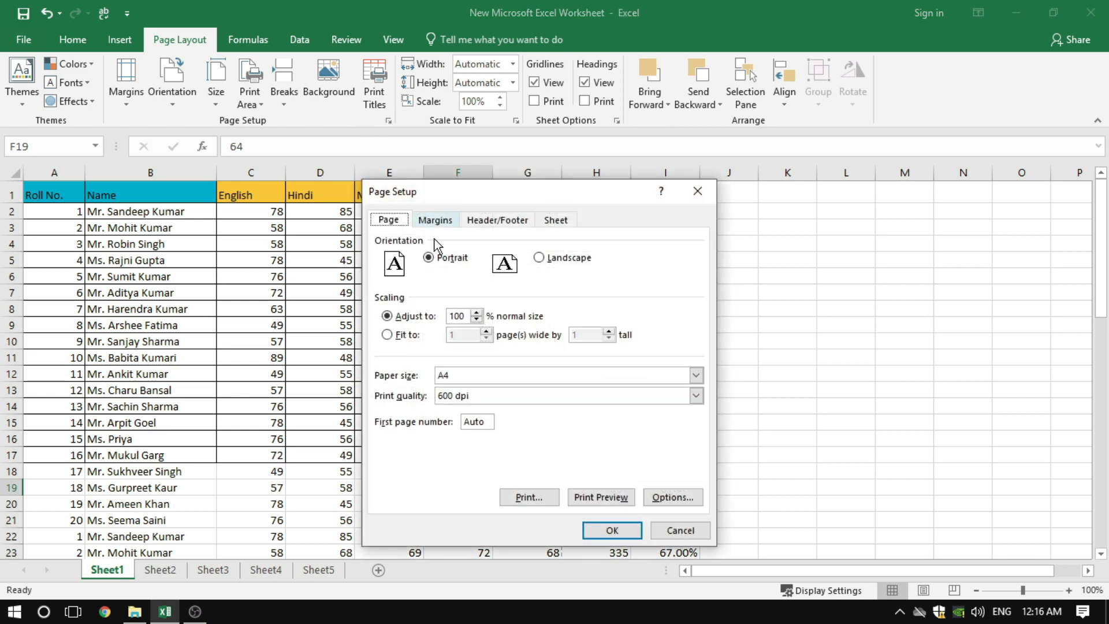
{"action": "left_click", "coordinate": [558, 221]}
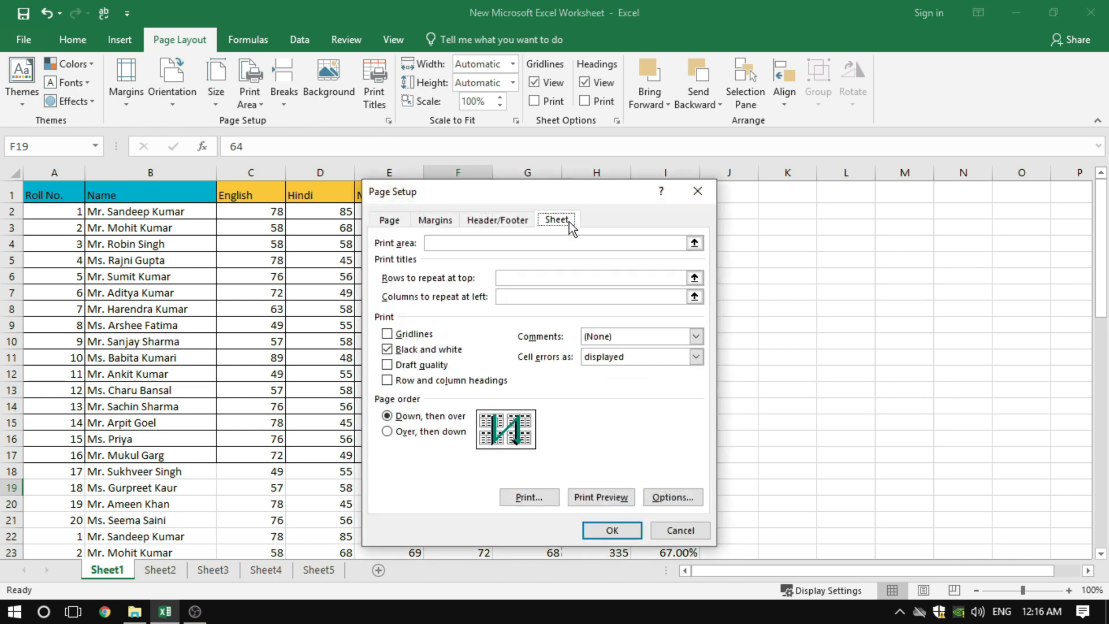
{"action": "left_click", "coordinate": [387, 350]}
{"action": "left_click", "coordinate": [387, 365]}
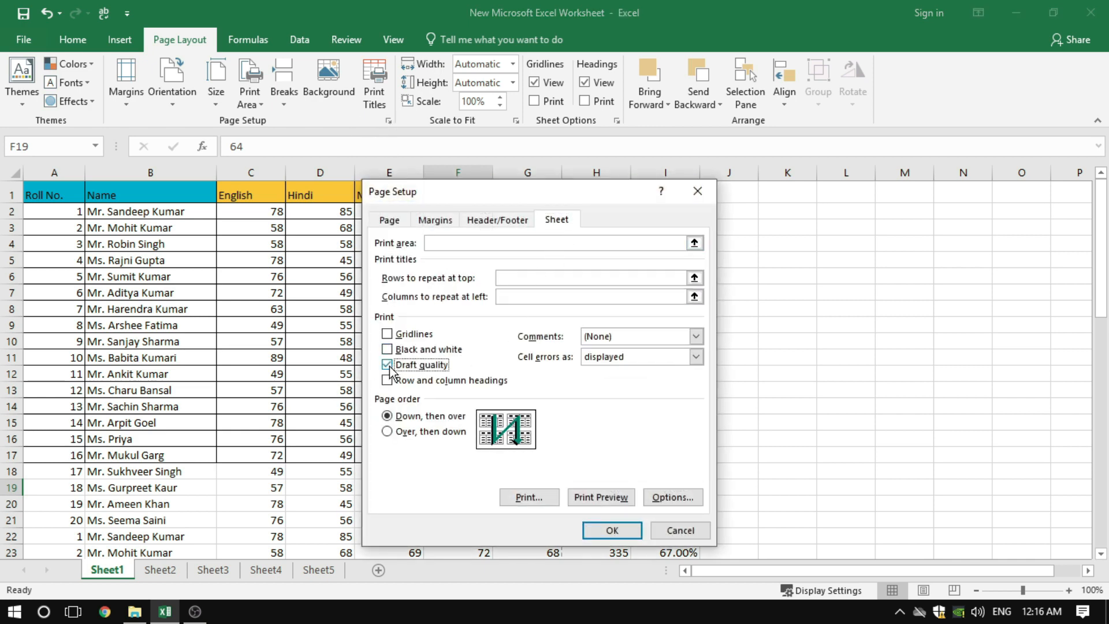
{"action": "left_click", "coordinate": [609, 499]}
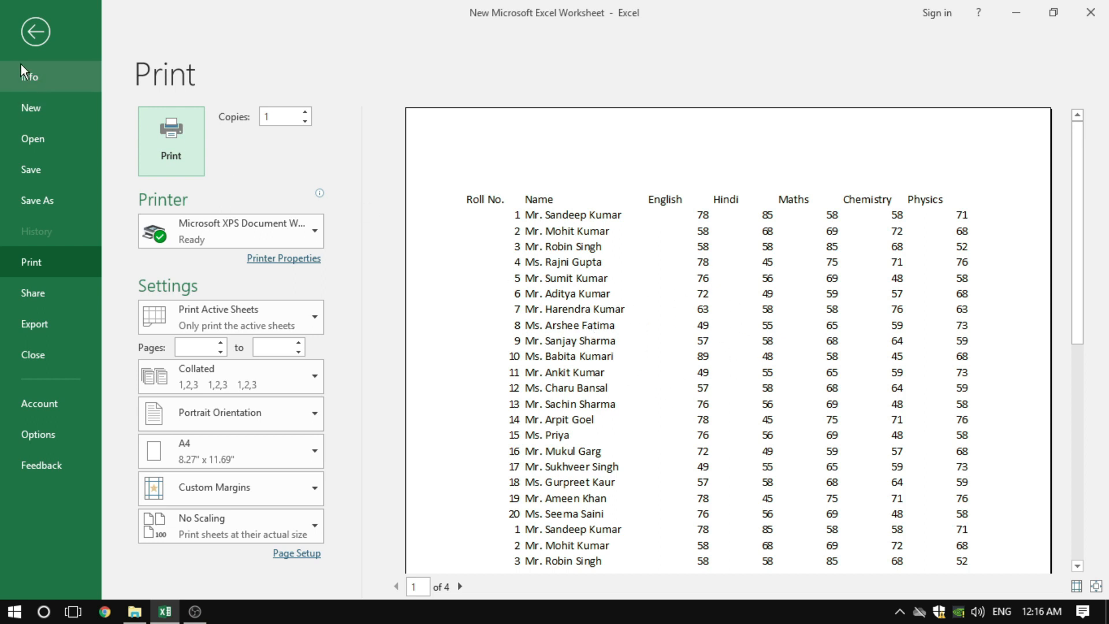
{"action": "left_click", "coordinate": [29, 38]}
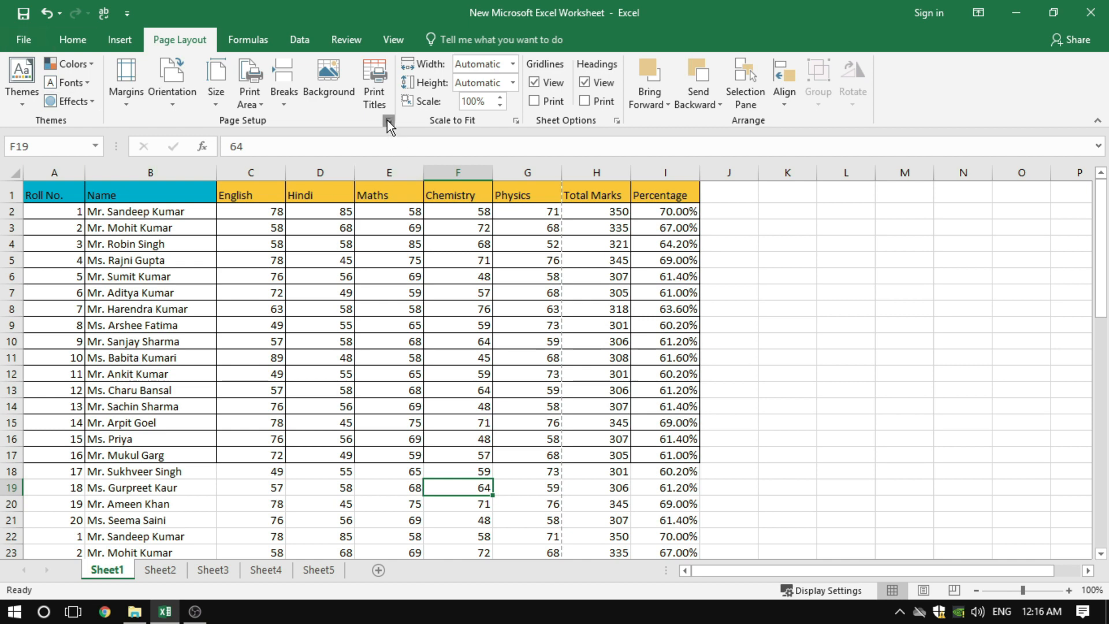
Switch the sheet's print option from Draft quality to Row and column headings, check the print preview, and return to the worksheet
{"action": "left_click", "coordinate": [388, 121]}
{"action": "left_click", "coordinate": [557, 220]}
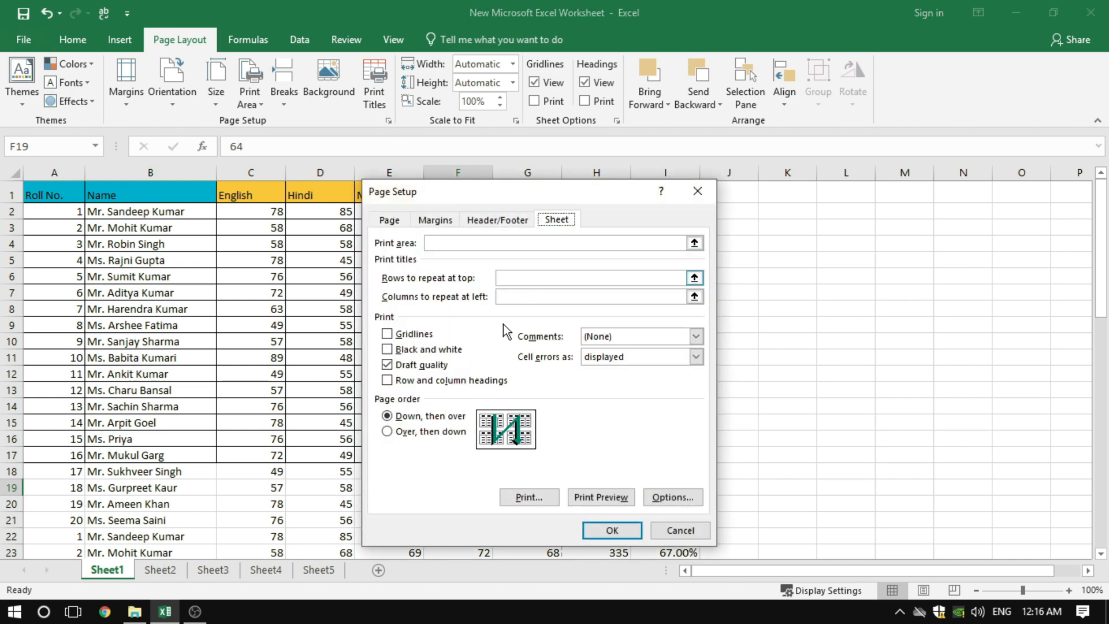
{"action": "left_click", "coordinate": [395, 370]}
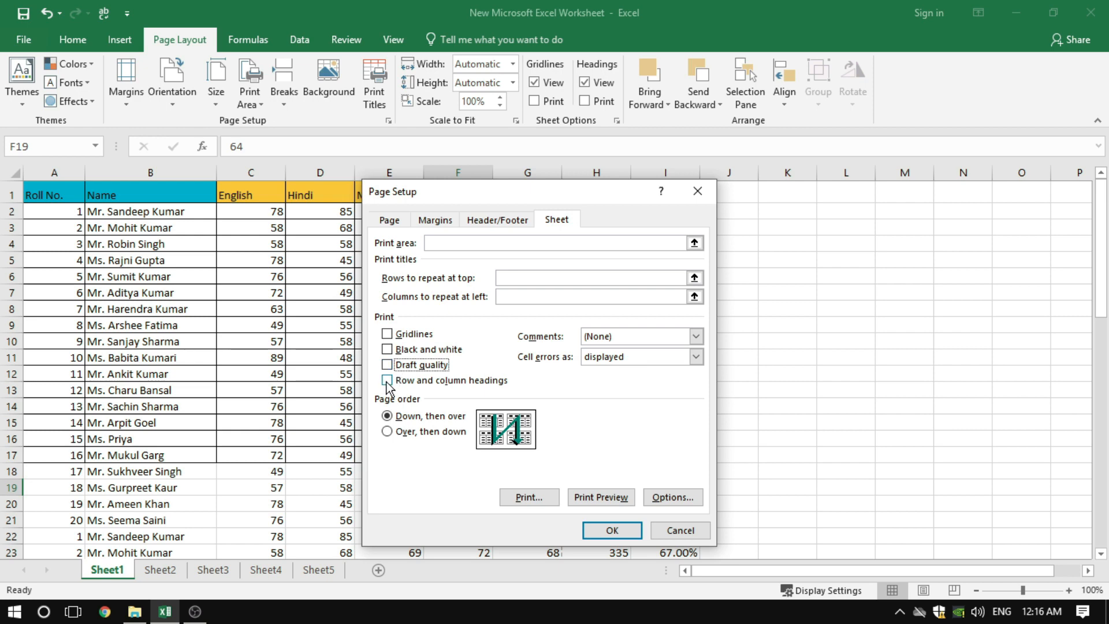
{"action": "left_click", "coordinate": [387, 382]}
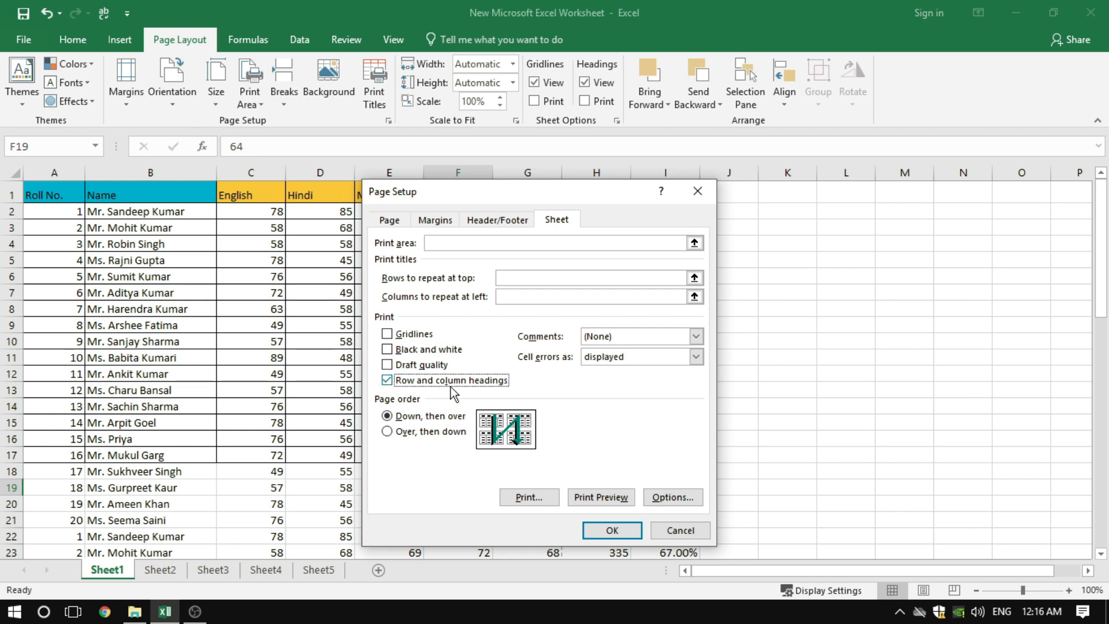
{"action": "left_click", "coordinate": [595, 497]}
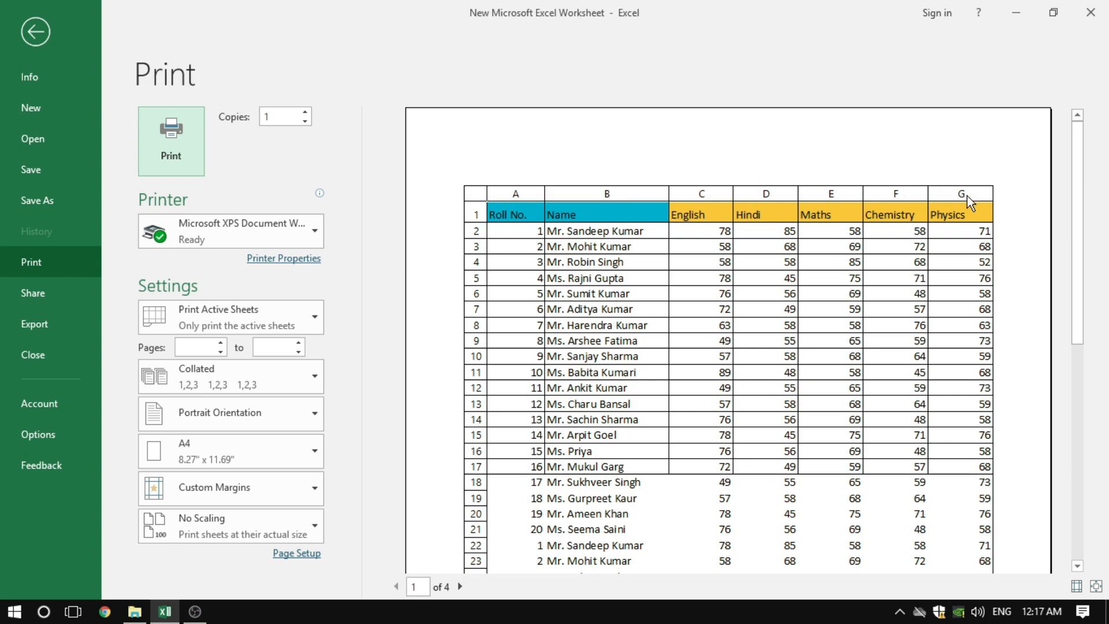
{"action": "left_click", "coordinate": [46, 43]}
{"action": "left_click", "coordinate": [261, 291]}
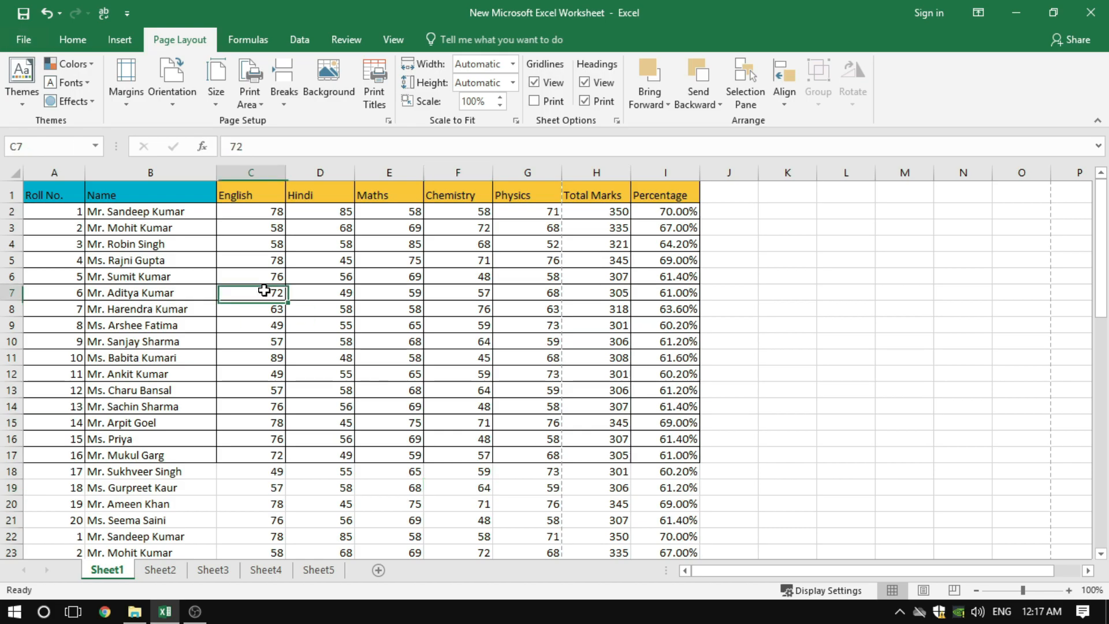
Point out the worksheet's column headings by selecting columns B, C and D in turn
{"action": "left_click_drag", "start_coordinate": [73, 167], "coordinate": [136, 170]}
{"action": "left_click", "coordinate": [136, 170]}
{"action": "left_click", "coordinate": [250, 172]}
{"action": "left_click", "coordinate": [321, 172]}
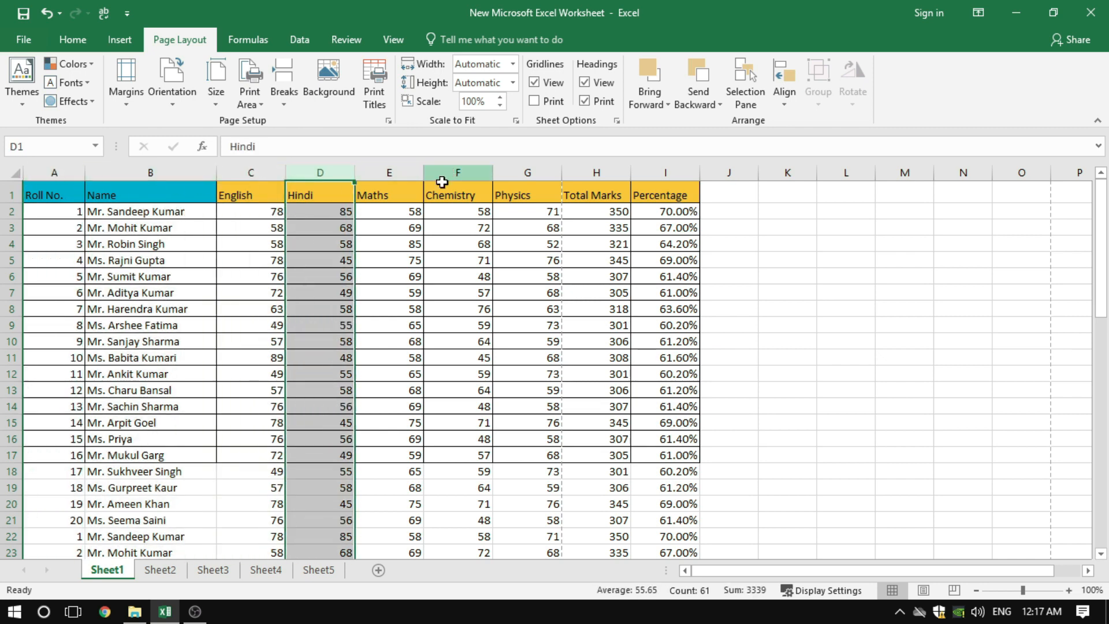
{"action": "left_click", "coordinate": [178, 306]}
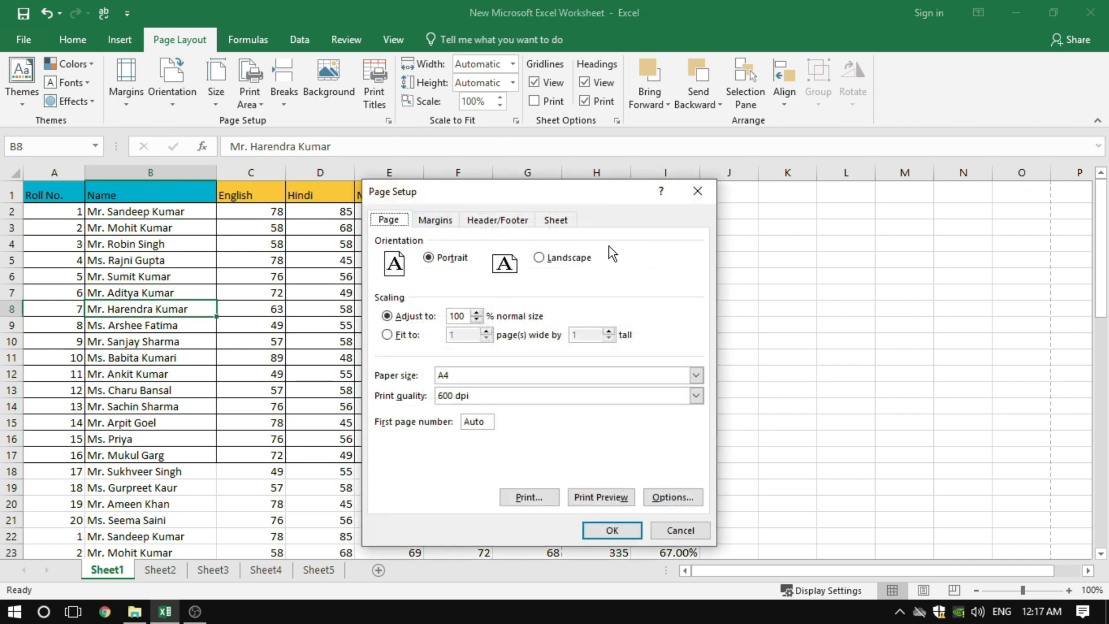
Turn off printing of row and column headings, check the print preview, and return to the worksheet
{"action": "left_click", "coordinate": [546, 221]}
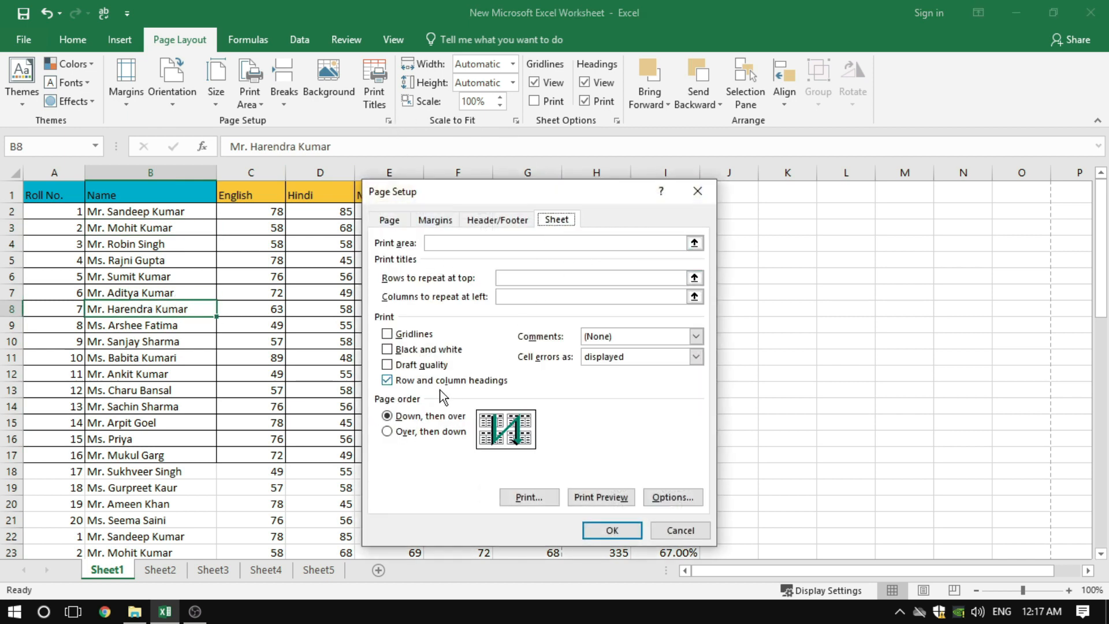
{"action": "left_click", "coordinate": [403, 383]}
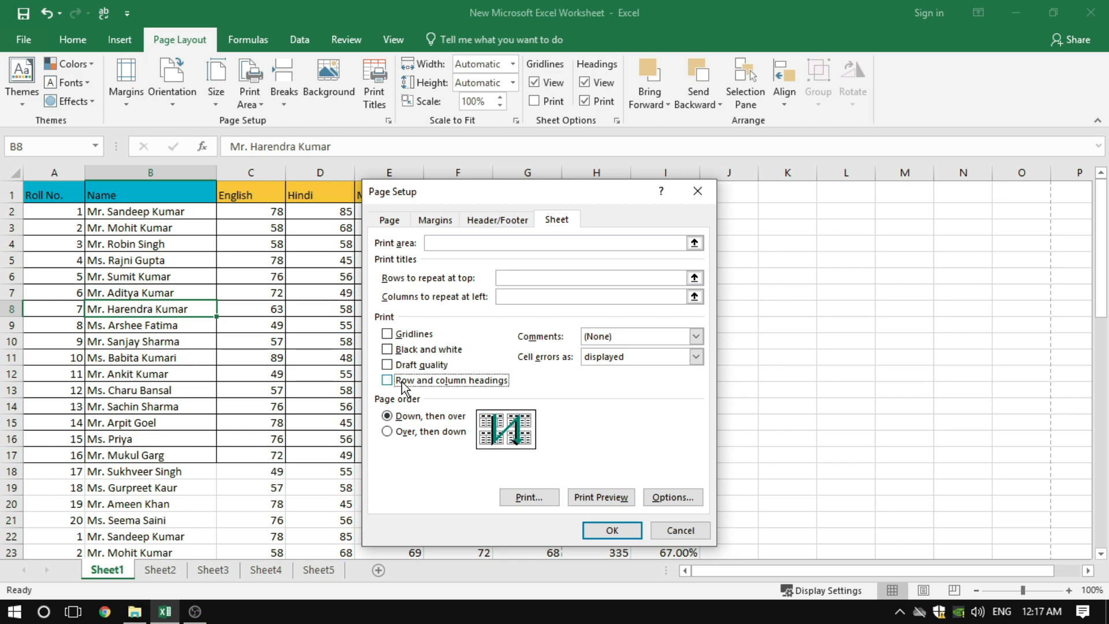
{"action": "left_click", "coordinate": [580, 498]}
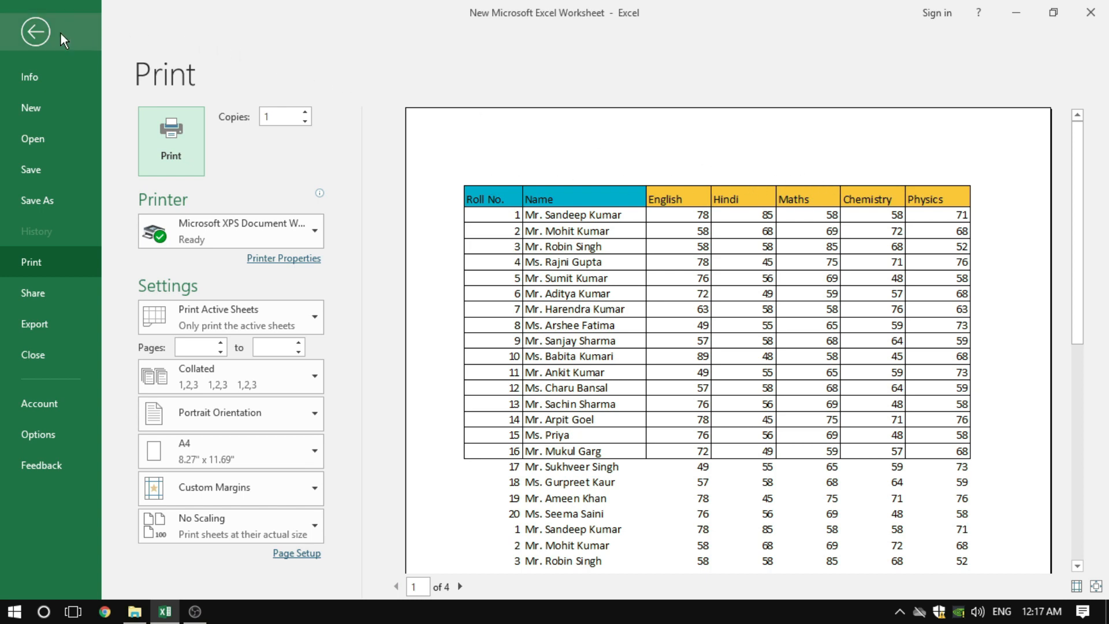
{"action": "left_click", "coordinate": [40, 34]}
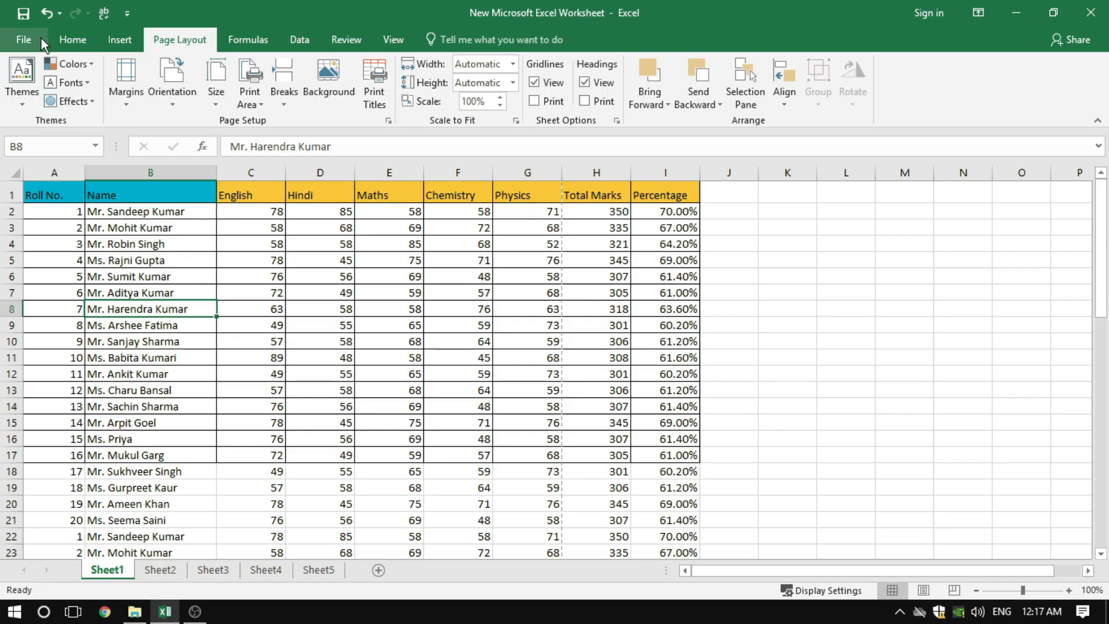
Try the Over, then down page order for the sheet, and restore Down, then over
{"action": "left_click", "coordinate": [387, 120]}
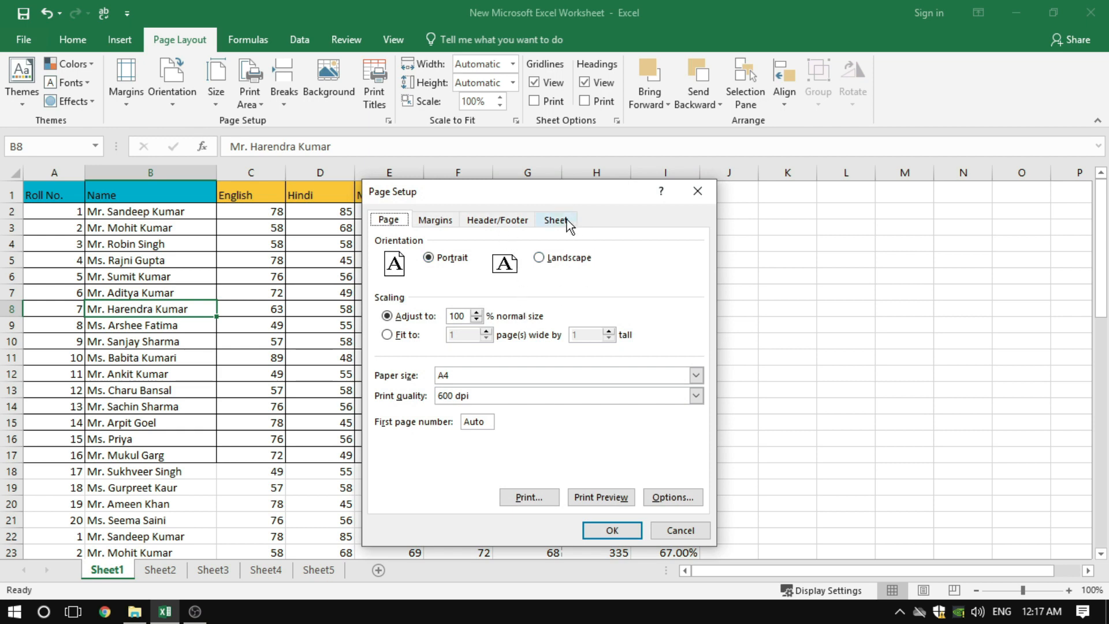
{"action": "left_click", "coordinate": [567, 219]}
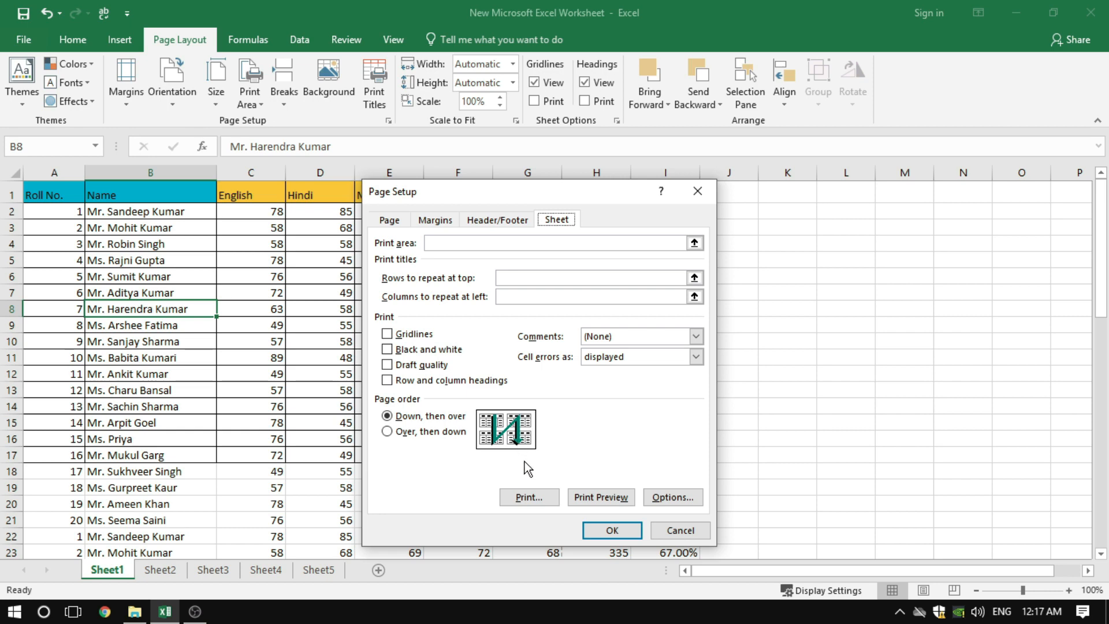
{"action": "left_click", "coordinate": [387, 440]}
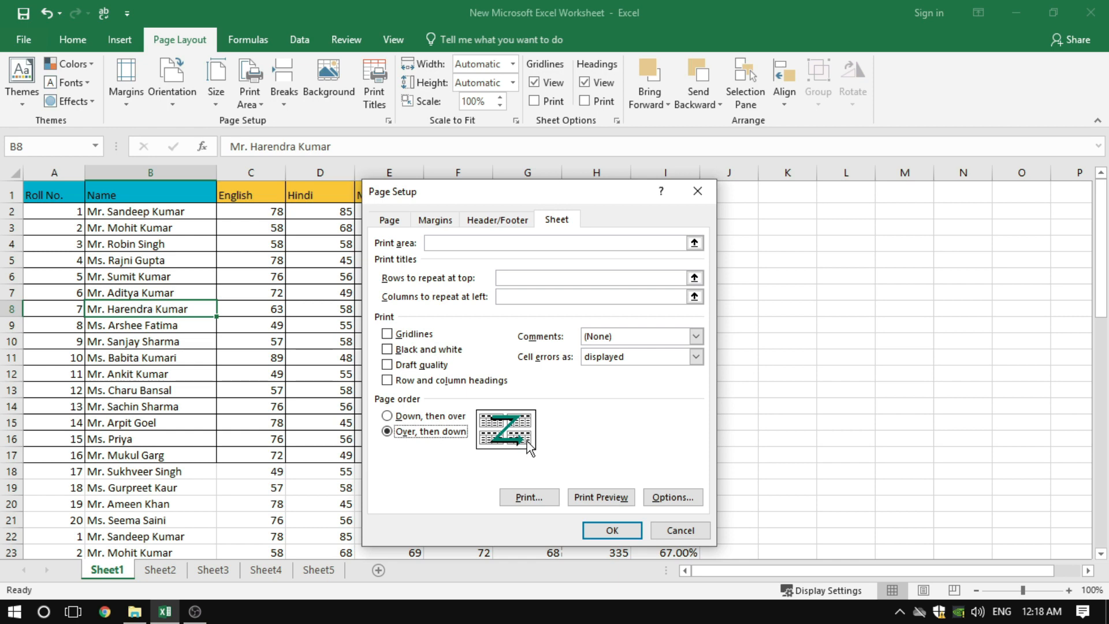
{"action": "left_click", "coordinate": [418, 416]}
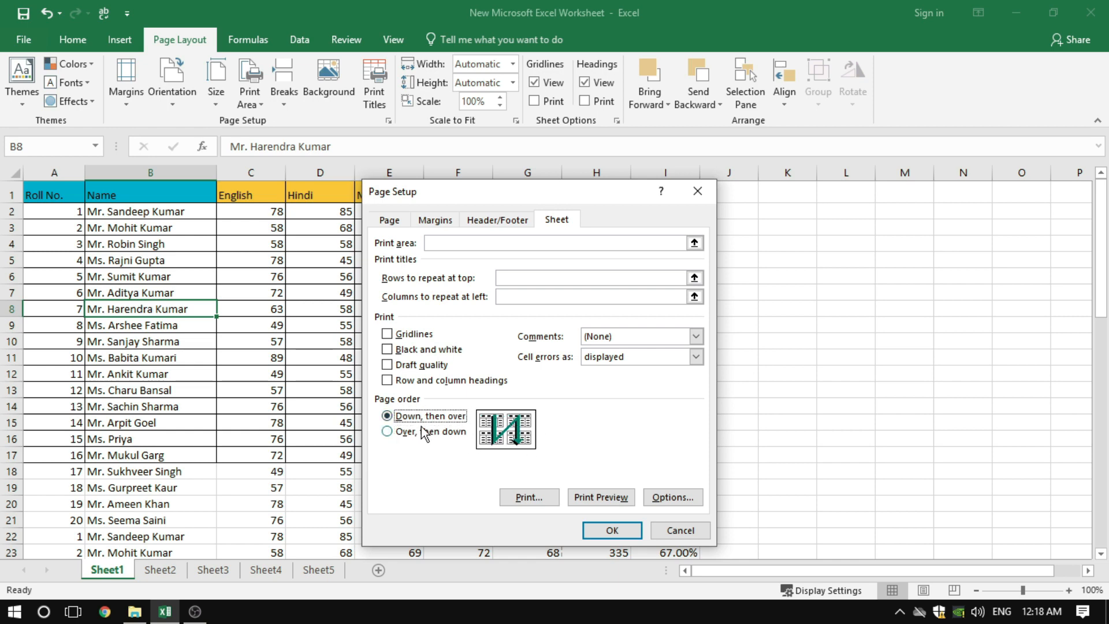
{"action": "left_click", "coordinate": [622, 529]}
{"action": "left_click", "coordinate": [375, 328]}
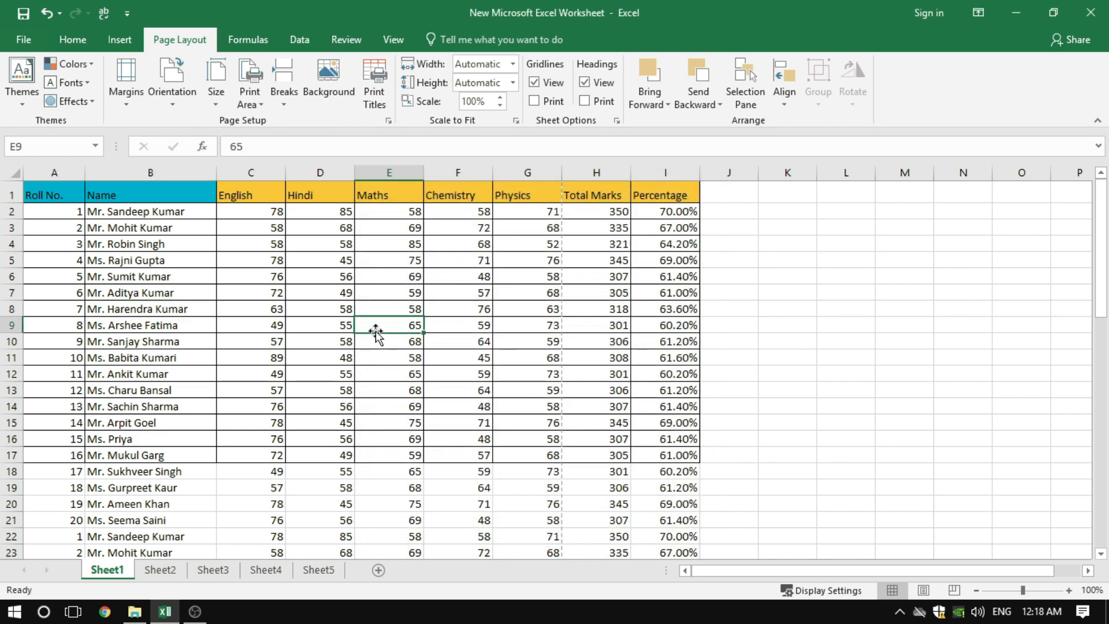
Look at the Print Area options and the Print area field in the sheet's page setup without changing anything
{"action": "left_click", "coordinate": [258, 103]}
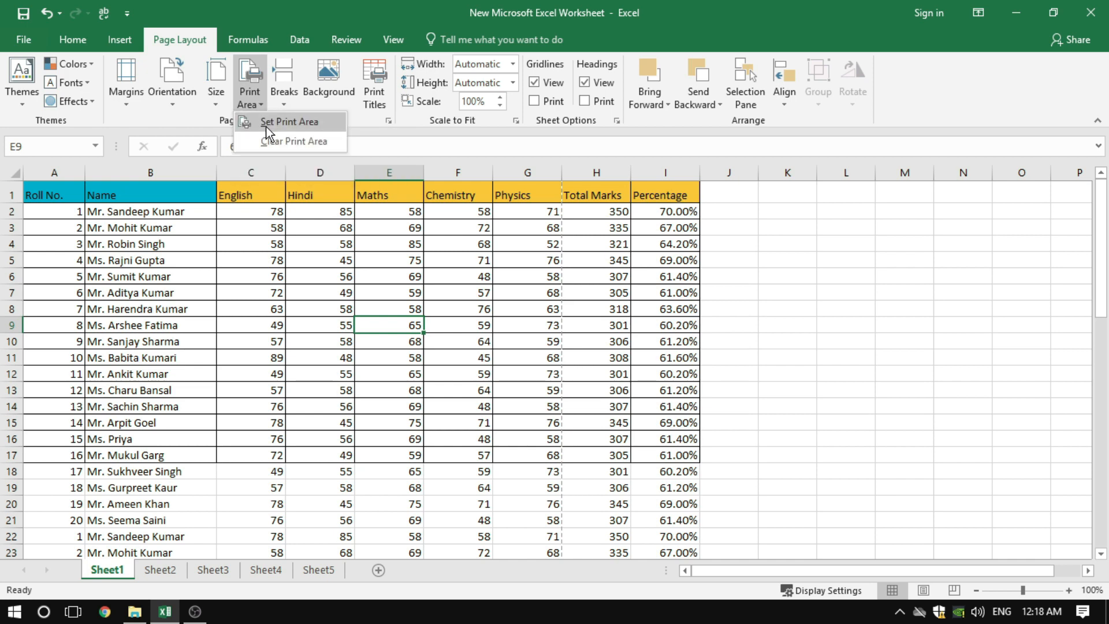
{"action": "left_click", "coordinate": [388, 120]}
{"action": "left_click", "coordinate": [558, 220]}
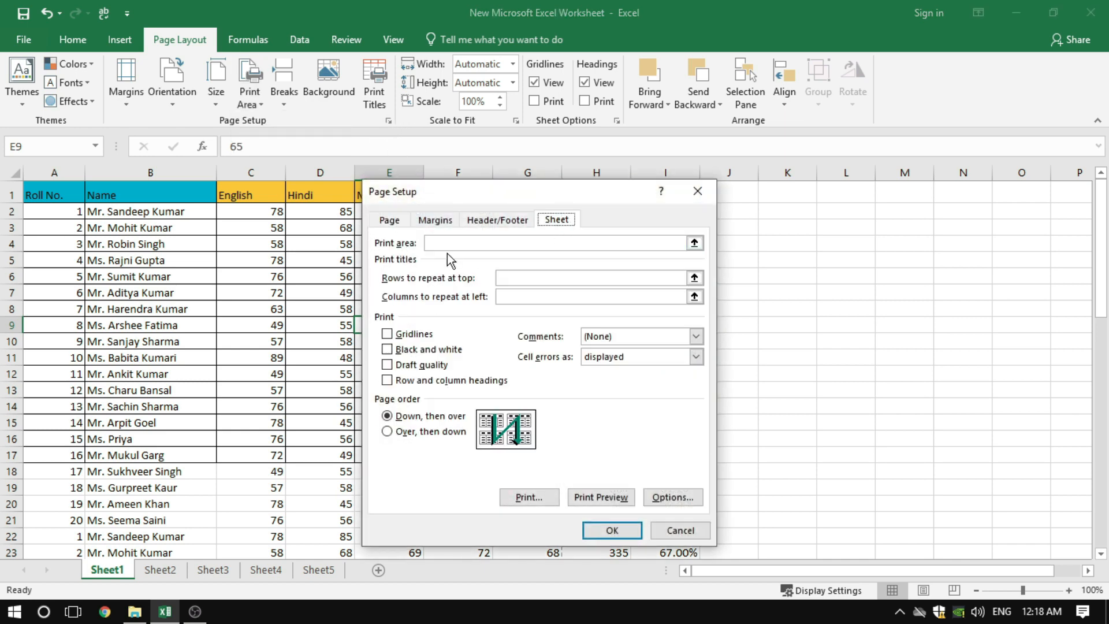
{"action": "left_click", "coordinate": [430, 243]}
{"action": "left_click", "coordinate": [681, 529]}
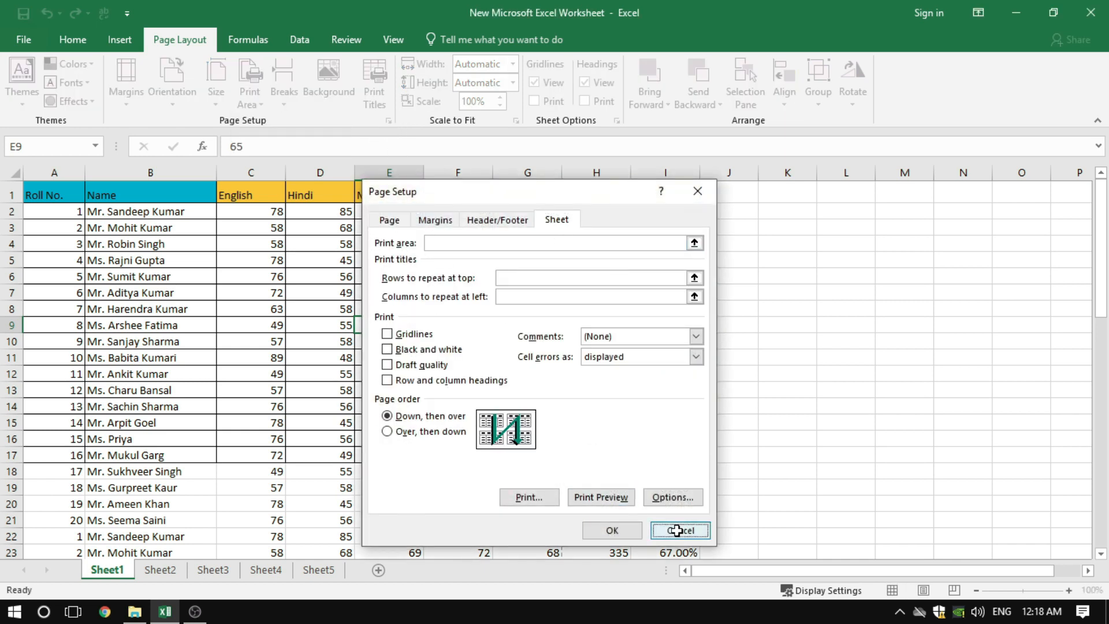
{"action": "left_click", "coordinate": [251, 293]}
Set the range A1:I17 as the print area, check the print preview, and return to the worksheet
{"action": "mouse_move", "coordinate": [64, 190]}
{"action": "left_mouse_down"}
{"action": "mouse_move", "coordinate": [404, 300]}
{"action": "mouse_move", "coordinate": [663, 424]}
{"action": "mouse_move", "coordinate": [684, 457]}
{"action": "left_mouse_up"}
{"action": "left_click", "coordinate": [246, 104]}
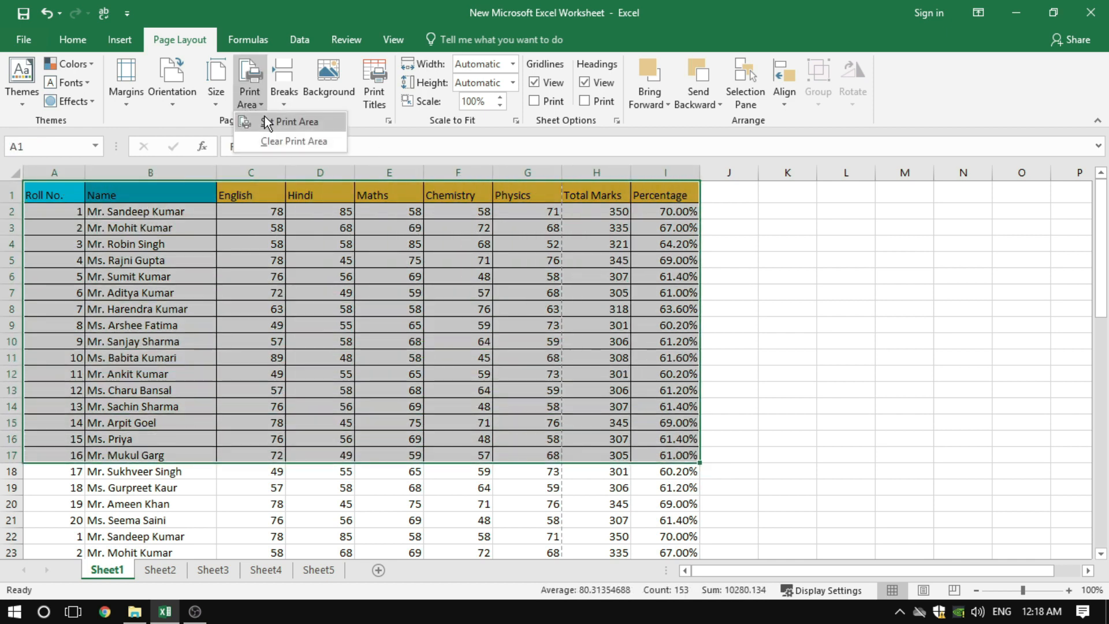
{"action": "left_click", "coordinate": [269, 121]}
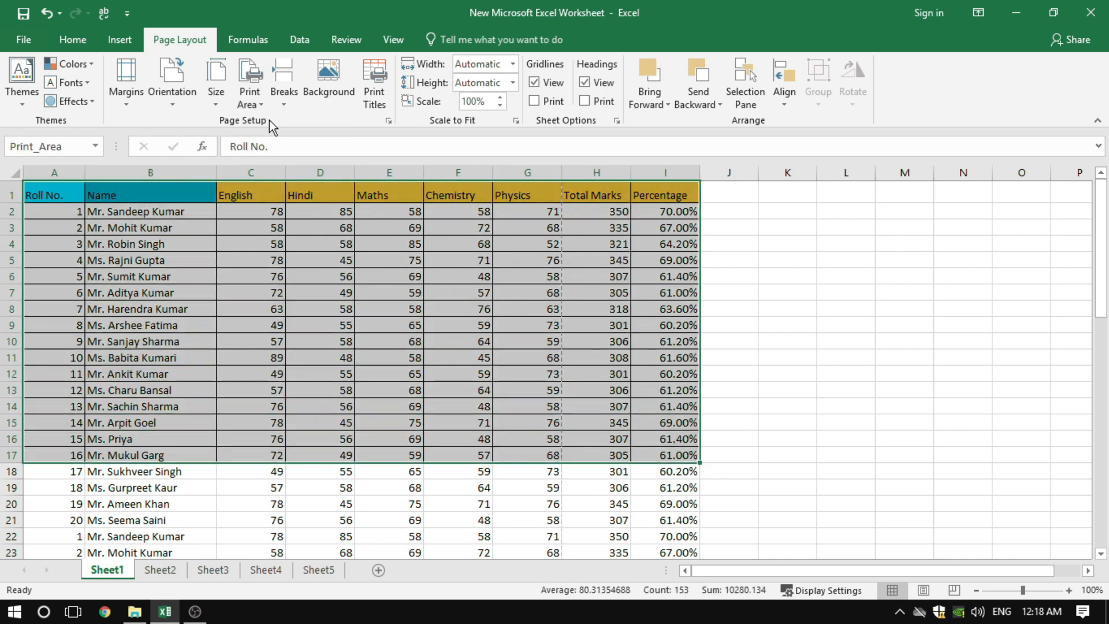
{"action": "left_click", "coordinate": [389, 120]}
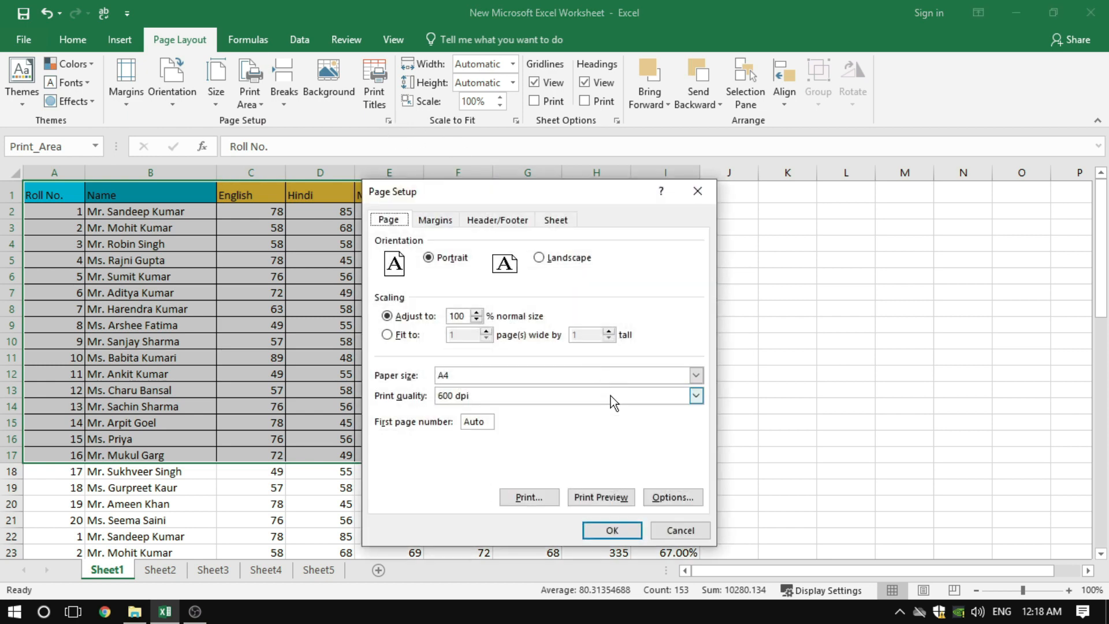
{"action": "left_click", "coordinate": [603, 495]}
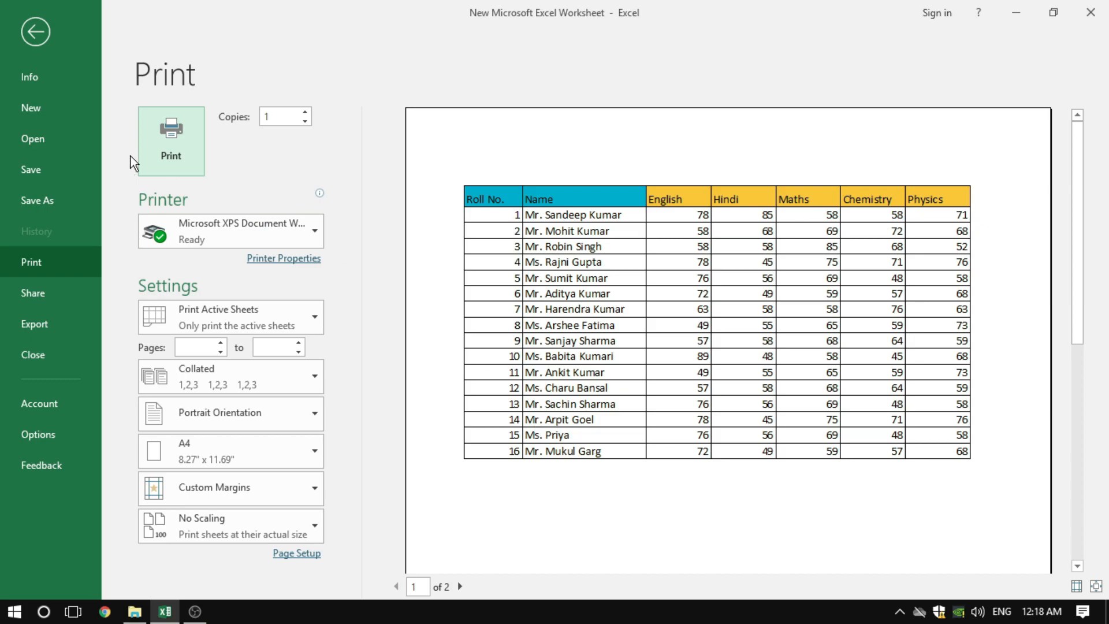
{"action": "left_click", "coordinate": [43, 37]}
{"action": "left_click", "coordinate": [309, 276]}
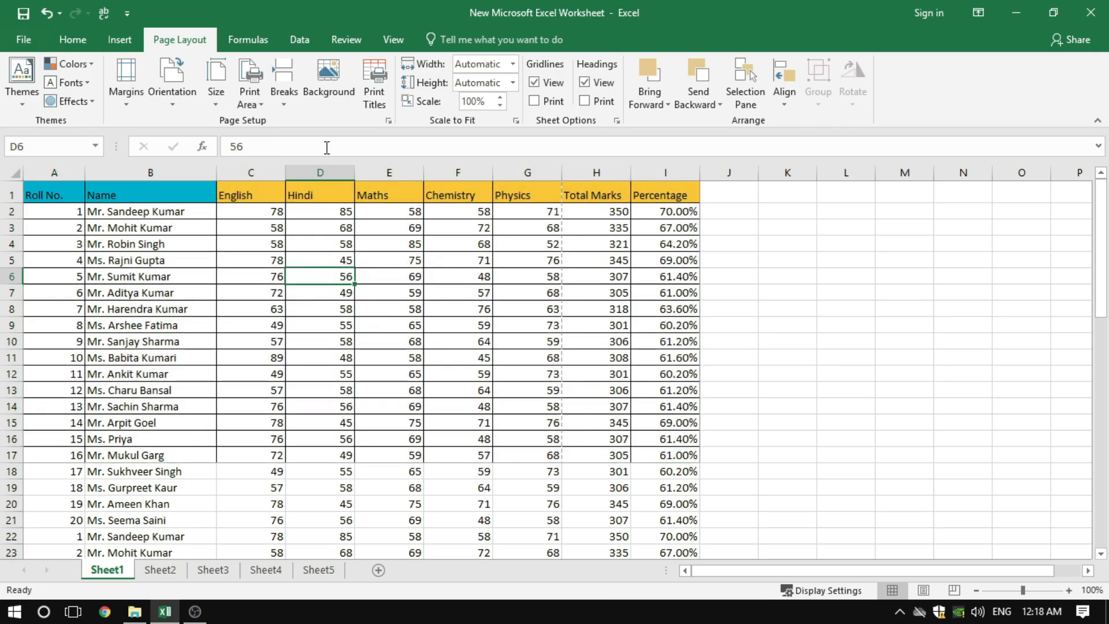
Clear the sheet's print area, look through the first page in print preview, and return to the worksheet
{"action": "left_click", "coordinate": [245, 105]}
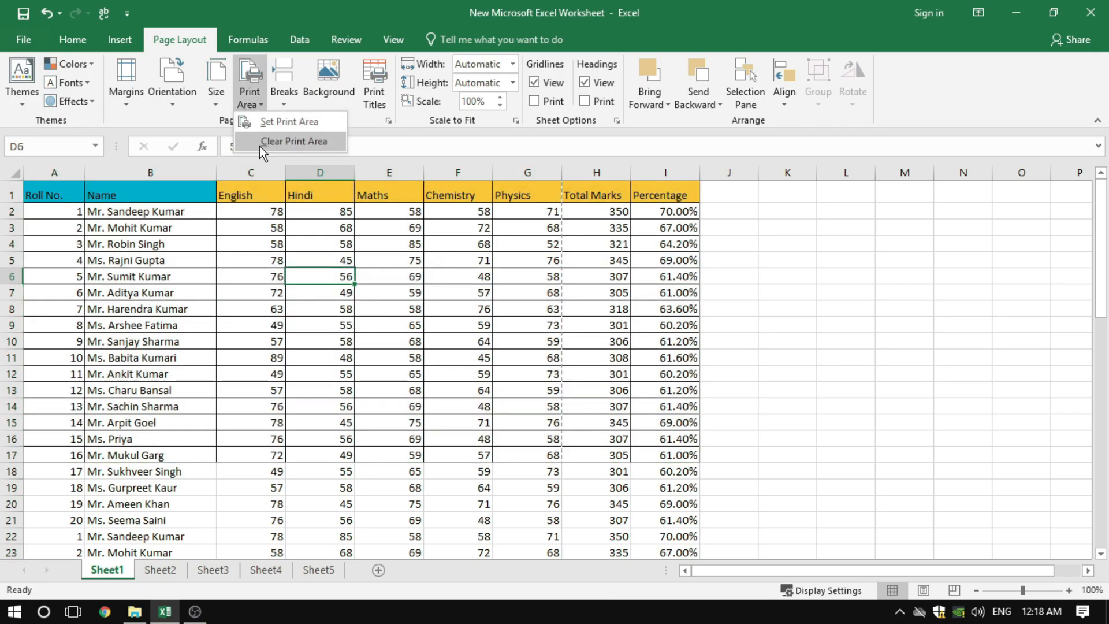
{"action": "left_click", "coordinate": [293, 142]}
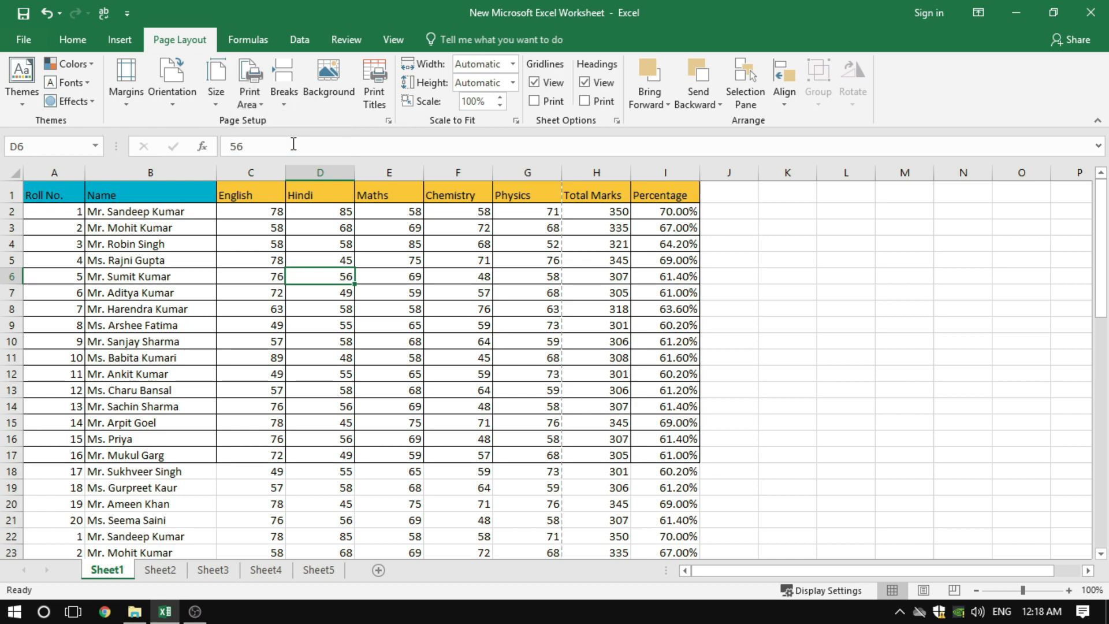
{"action": "left_click", "coordinate": [300, 309]}
{"action": "left_click", "coordinate": [388, 120]}
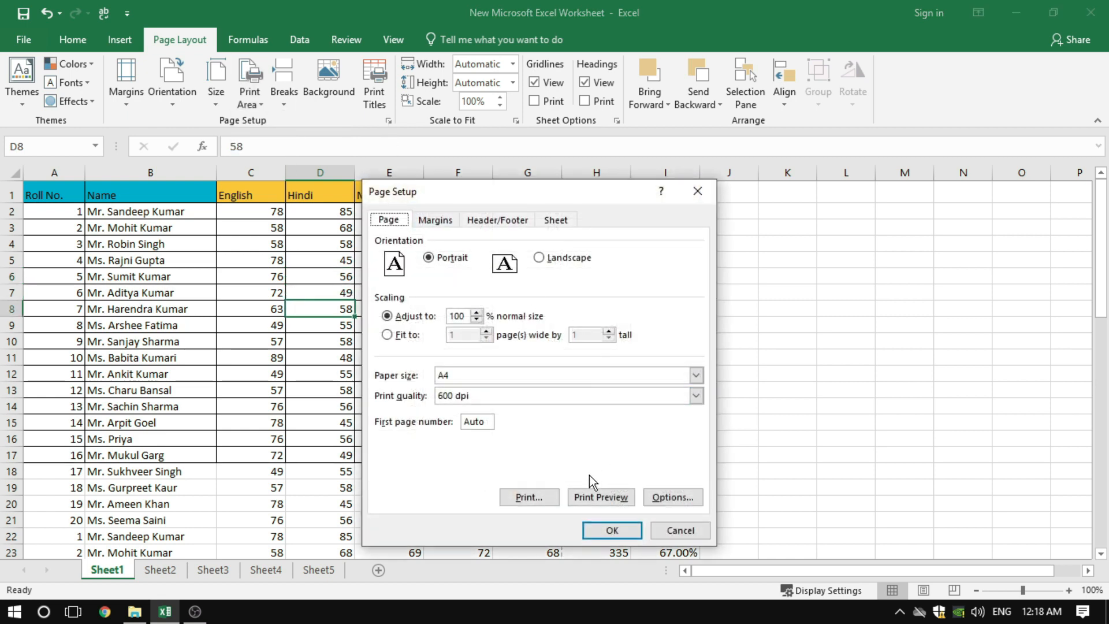
{"action": "left_click", "coordinate": [595, 491]}
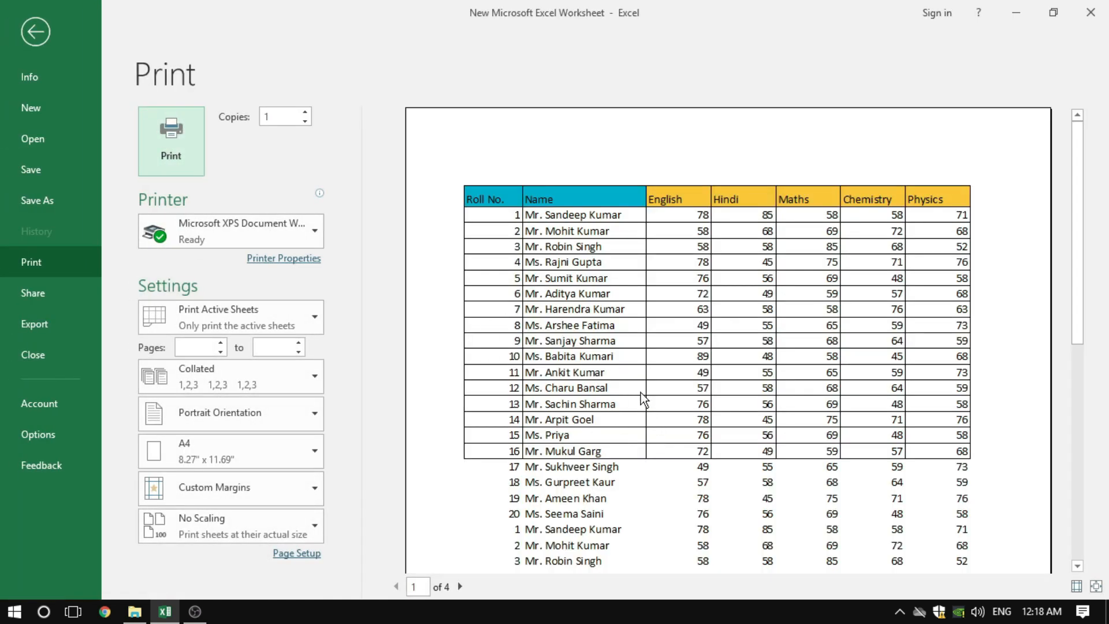
{"action": "scroll", "coordinate": [640, 393], "scroll_direction": "down", "scroll_amount": 6}
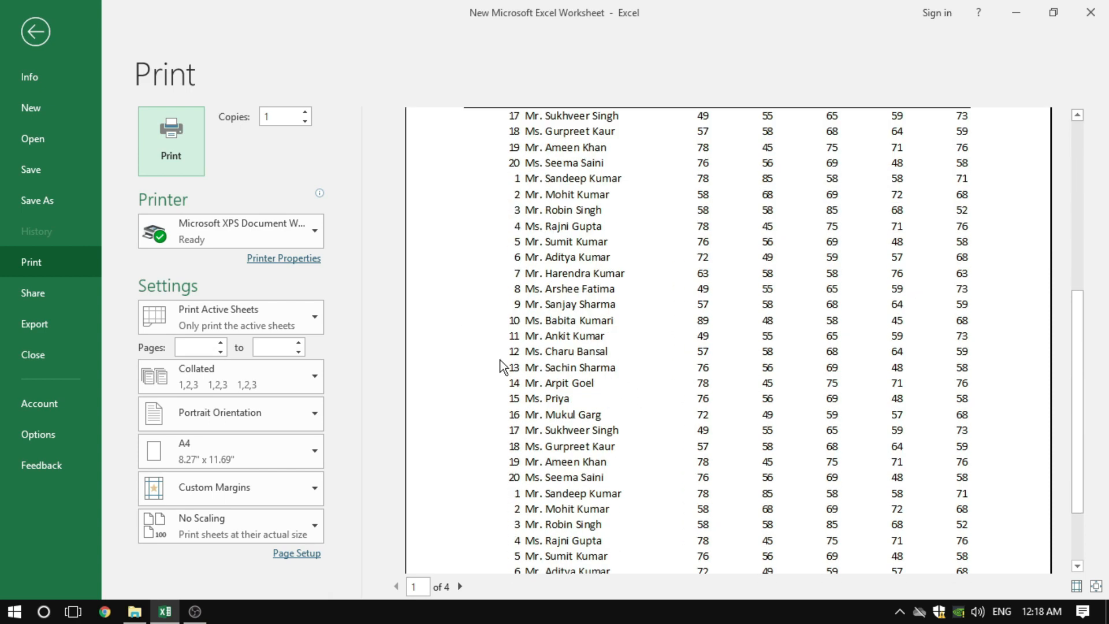
{"action": "scroll", "coordinate": [647, 367], "scroll_direction": "down", "scroll_amount": 1}
{"action": "scroll", "coordinate": [621, 371], "scroll_direction": "up", "scroll_amount": 5}
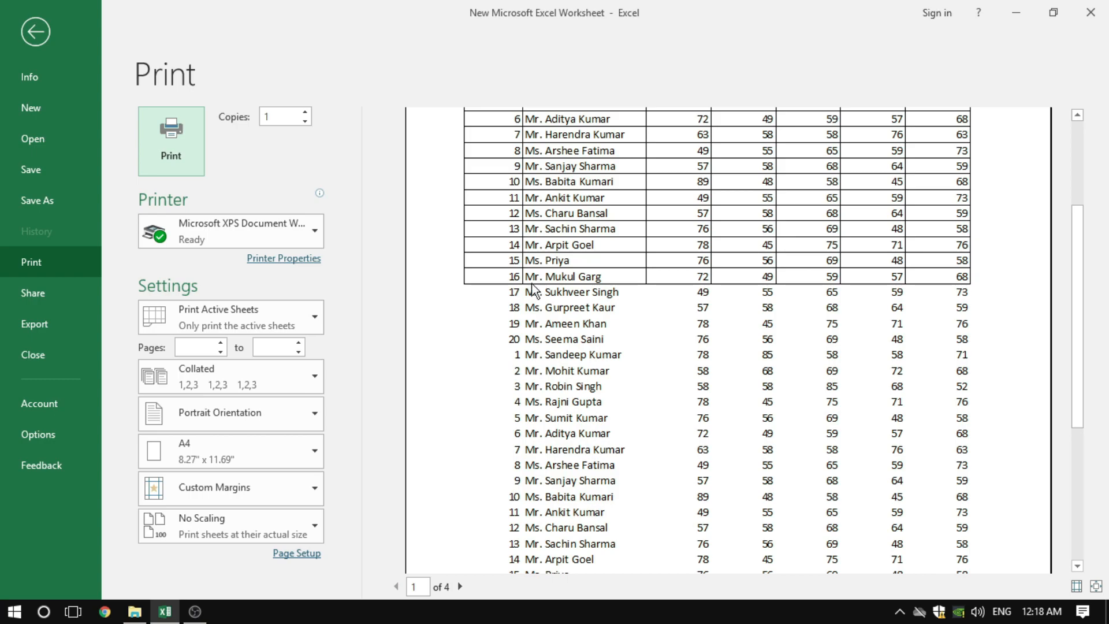
{"action": "left_click", "coordinate": [36, 31]}
{"action": "left_click", "coordinate": [389, 327]}
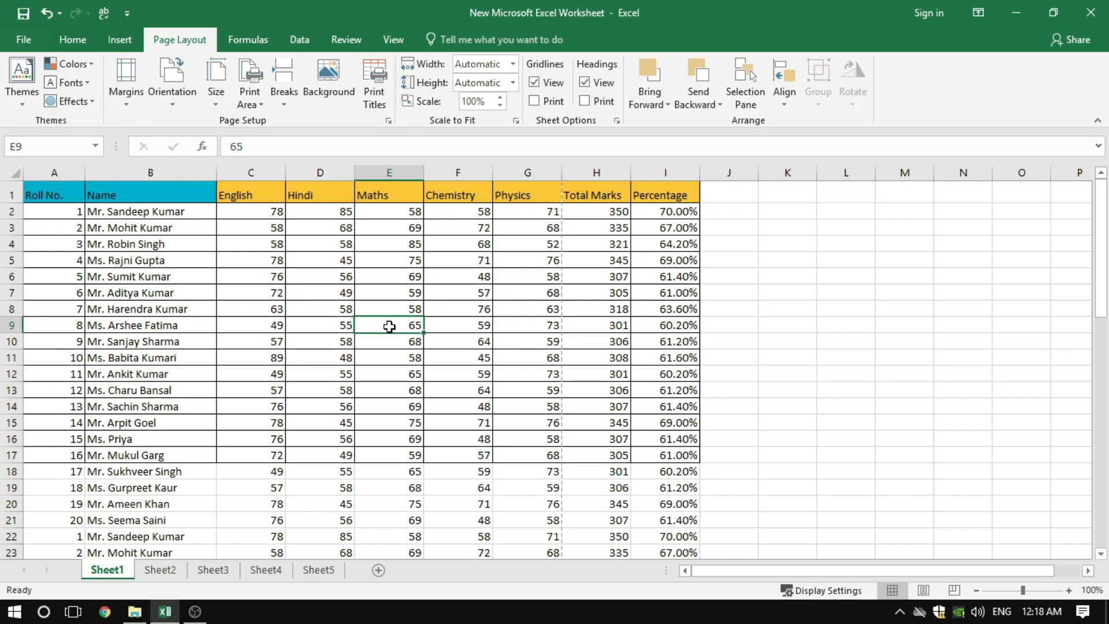
{"action": "left_click", "coordinate": [473, 485]}
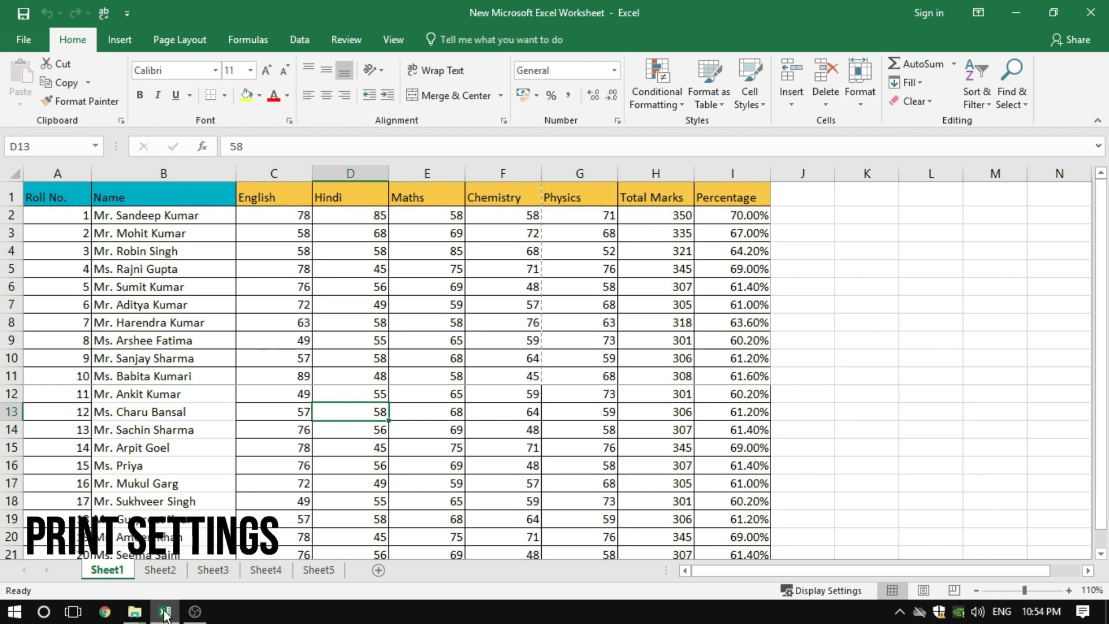
View the workbook's print settings and page preview, and return to the worksheet
{"action": "left_click", "coordinate": [15, 43]}
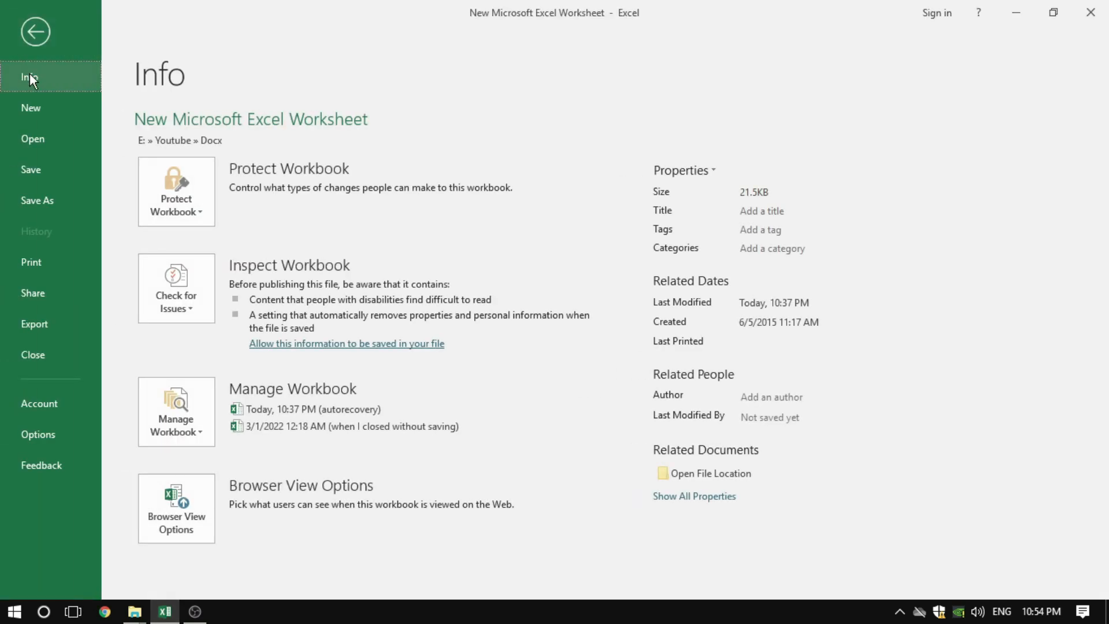
{"action": "left_click", "coordinate": [30, 263]}
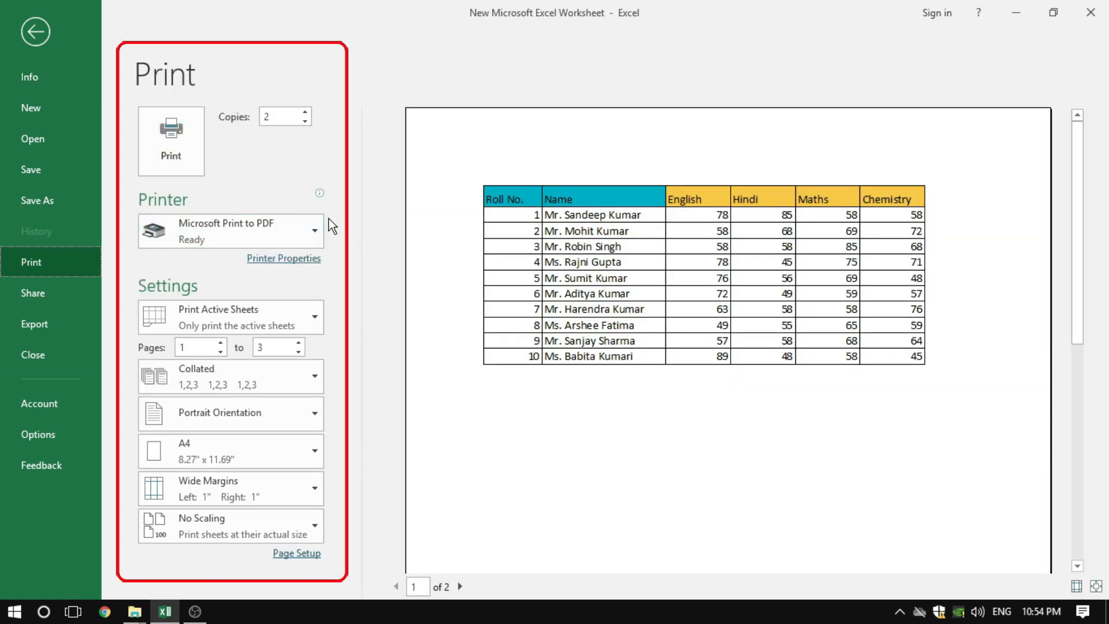
{"action": "left_click", "coordinate": [27, 38]}
{"action": "left_click", "coordinate": [321, 292]}
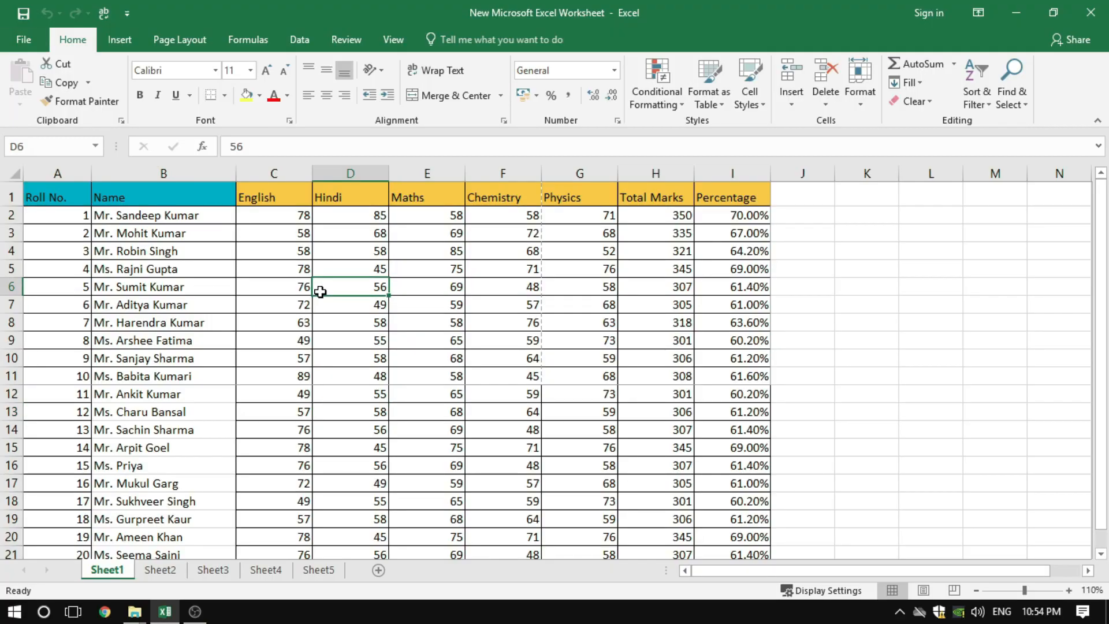
Open the workbook's print settings, look at the page options in Page Setup, and cancel the dialog
{"action": "key", "text": "ctrl+p"}
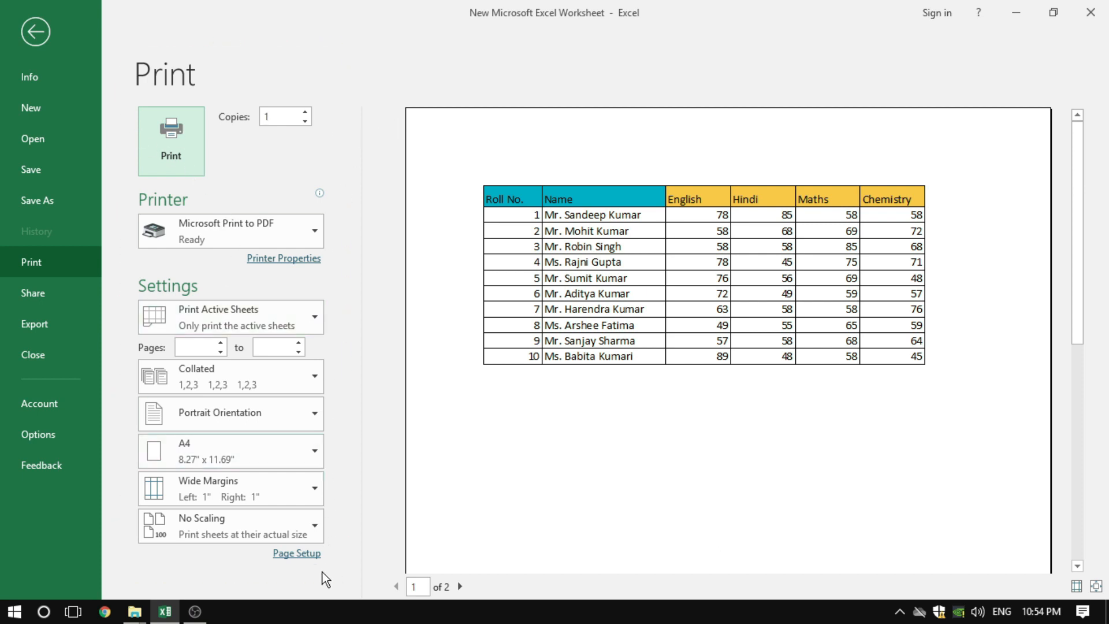
{"action": "left_click", "coordinate": [294, 556]}
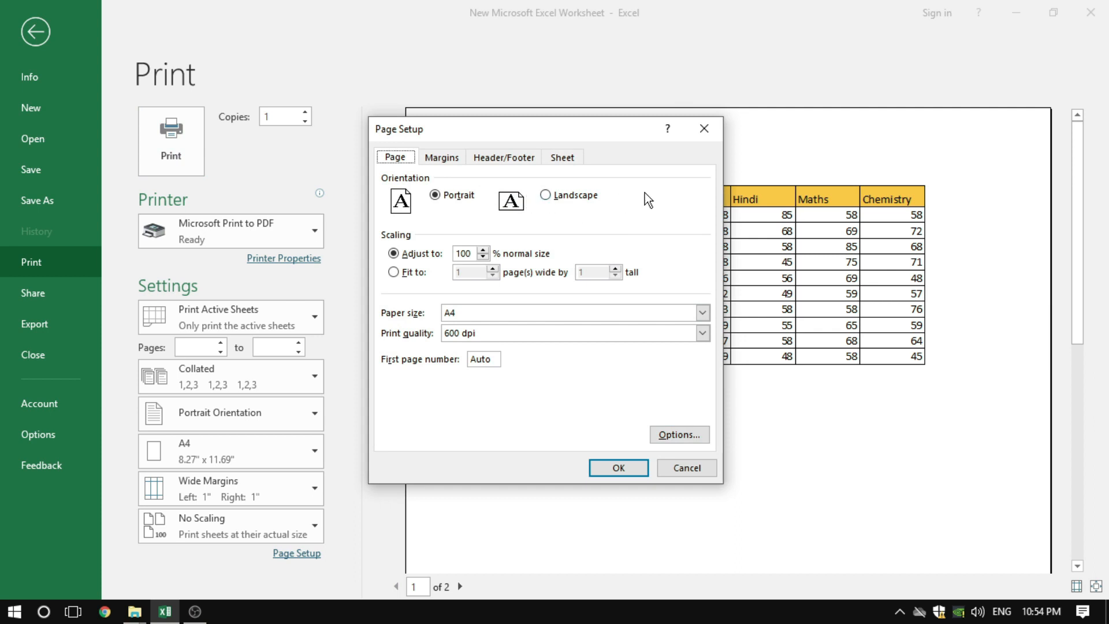
{"action": "left_click", "coordinate": [688, 466]}
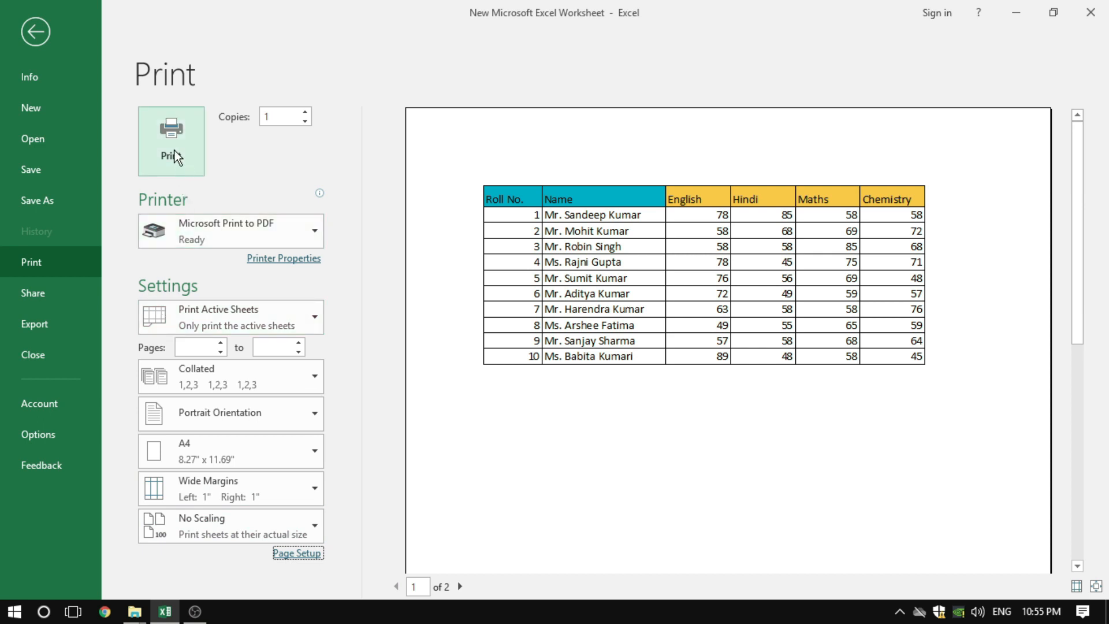
Examine the available printers and print range choices, keeping Microsoft Print to PDF and Print Active Sheets selected
{"action": "left_click", "coordinate": [220, 233]}
{"action": "left_click", "coordinate": [220, 233]}
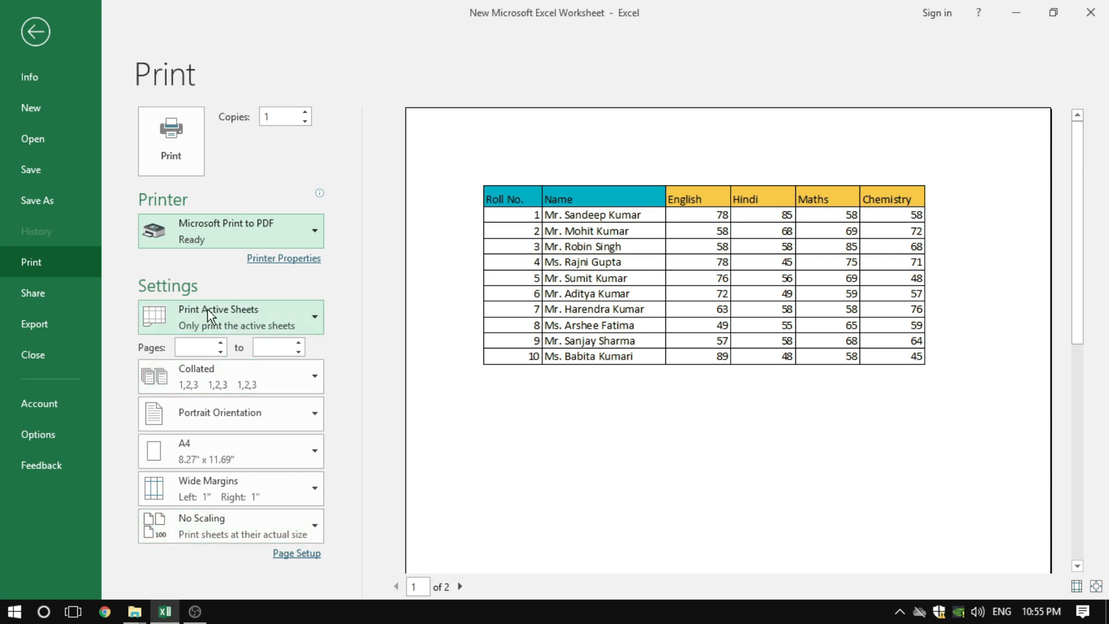
{"action": "left_click", "coordinate": [237, 231]}
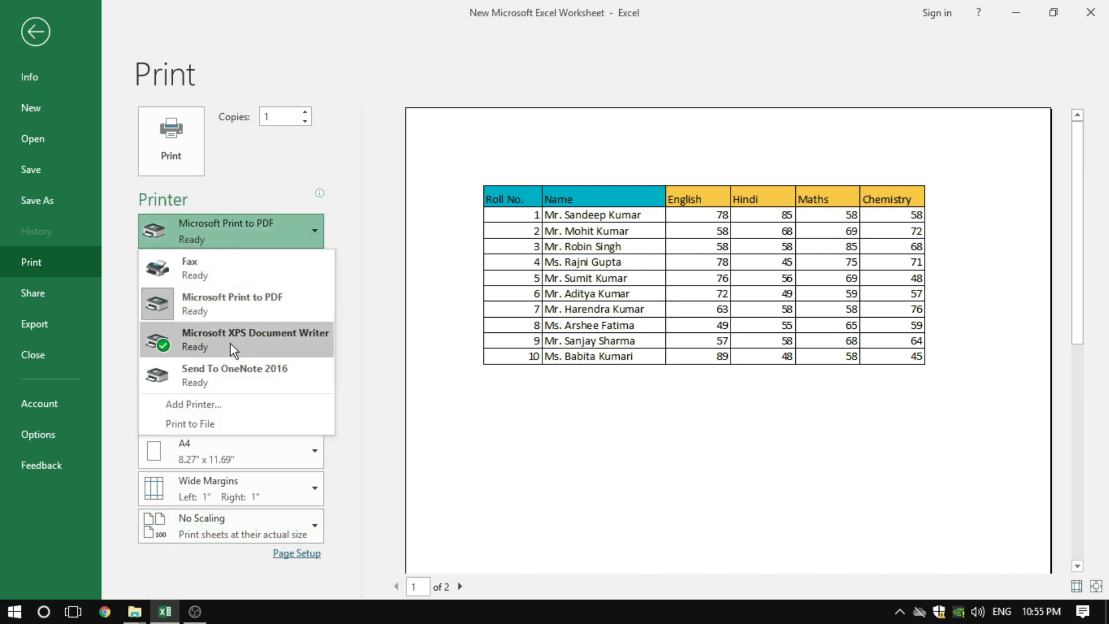
{"action": "mouse_move", "coordinate": [230, 344]}
{"action": "left_click", "coordinate": [213, 304]}
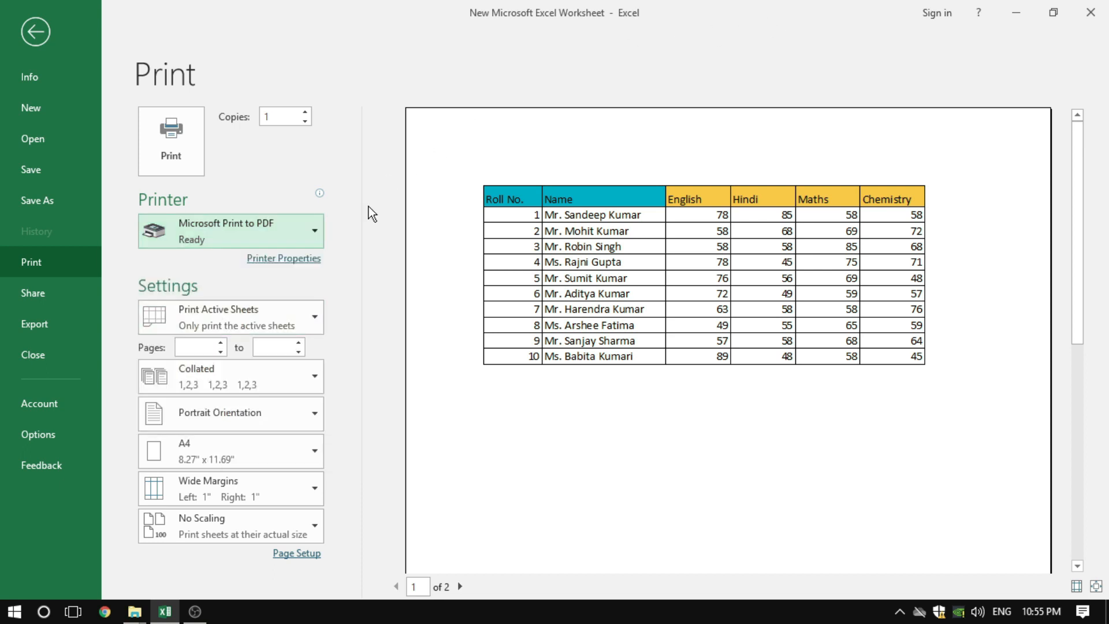
{"action": "left_click", "coordinate": [228, 325]}
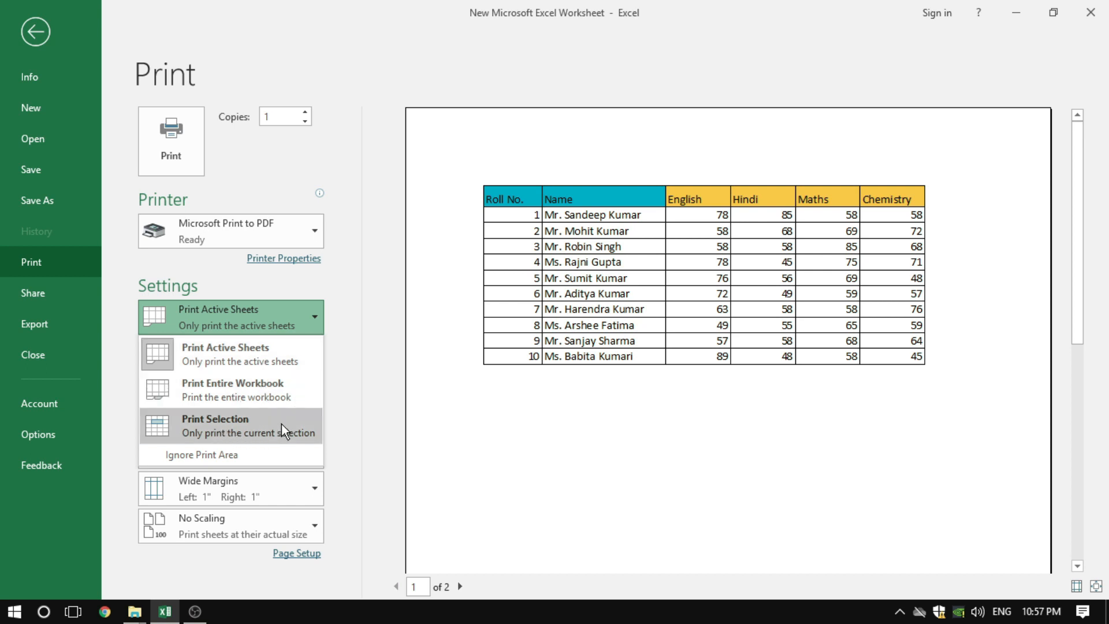
{"action": "left_click", "coordinate": [252, 351]}
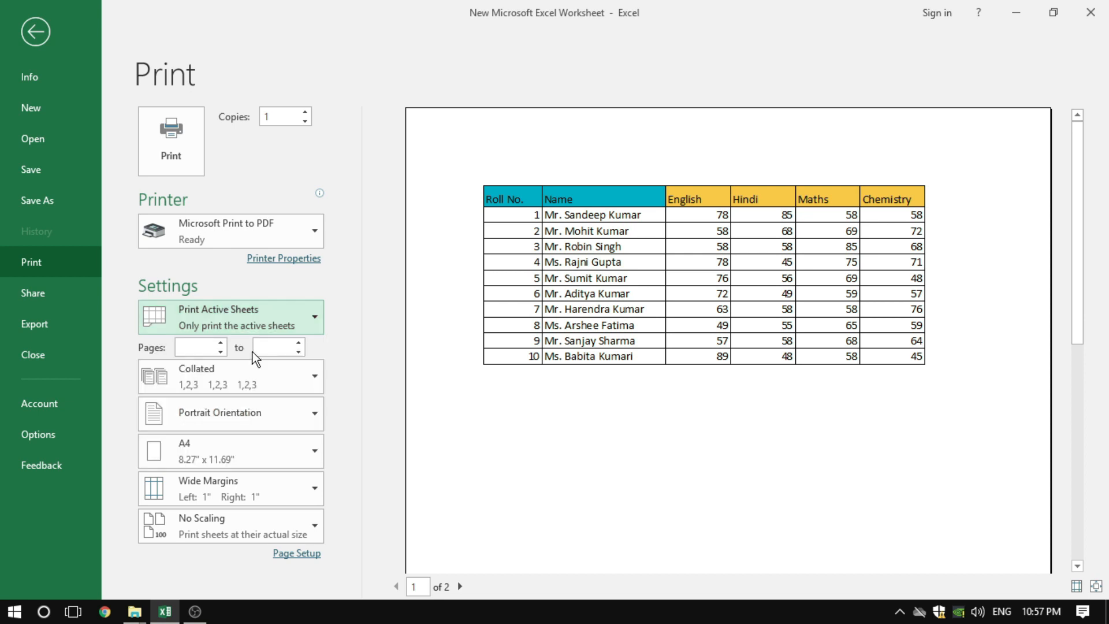
Set the print page range to start at page 1, trying 3 as the end page and clearing it again
{"action": "left_click", "coordinate": [194, 347]}
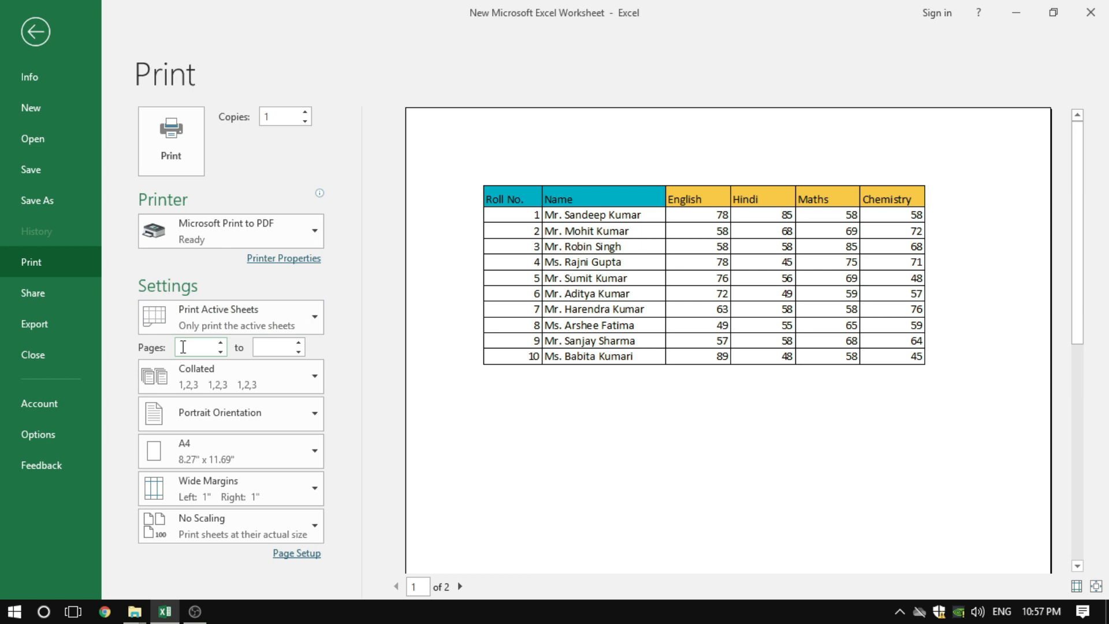
{"action": "type", "text": "1"}
{"action": "left_click", "coordinate": [284, 349]}
{"action": "type", "text": "3"}
{"action": "left_click", "coordinate": [196, 348]}
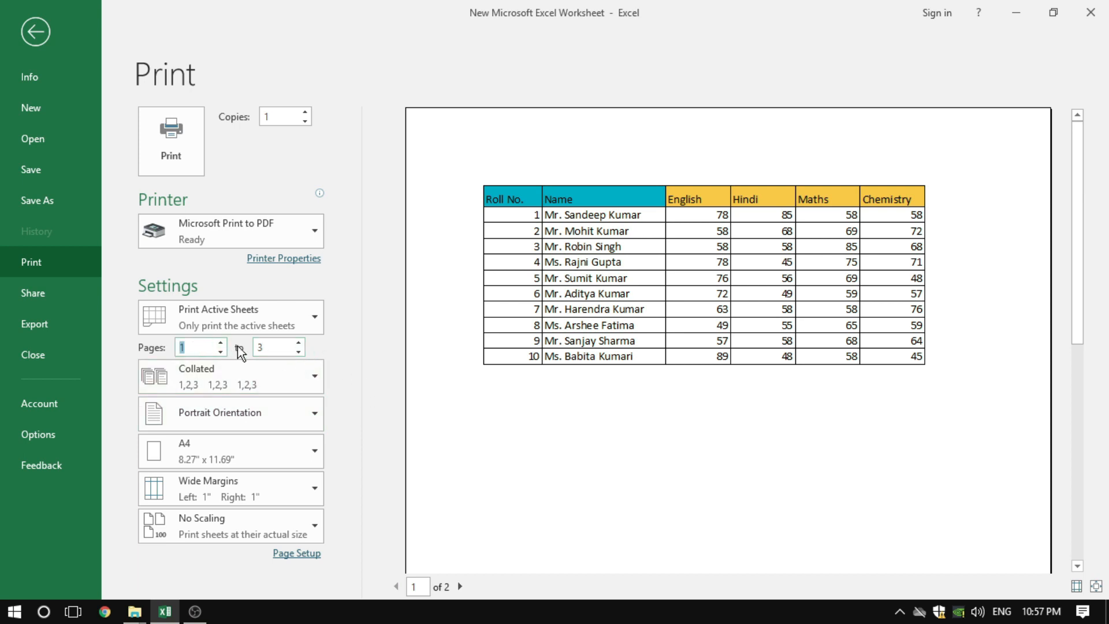
{"action": "left_click", "coordinate": [270, 345]}
{"action": "left_click", "coordinate": [269, 345]}
{"action": "key", "text": "BackSpace"}
Keep the printout collated and set the number of copies to 6
{"action": "left_click", "coordinate": [224, 379]}
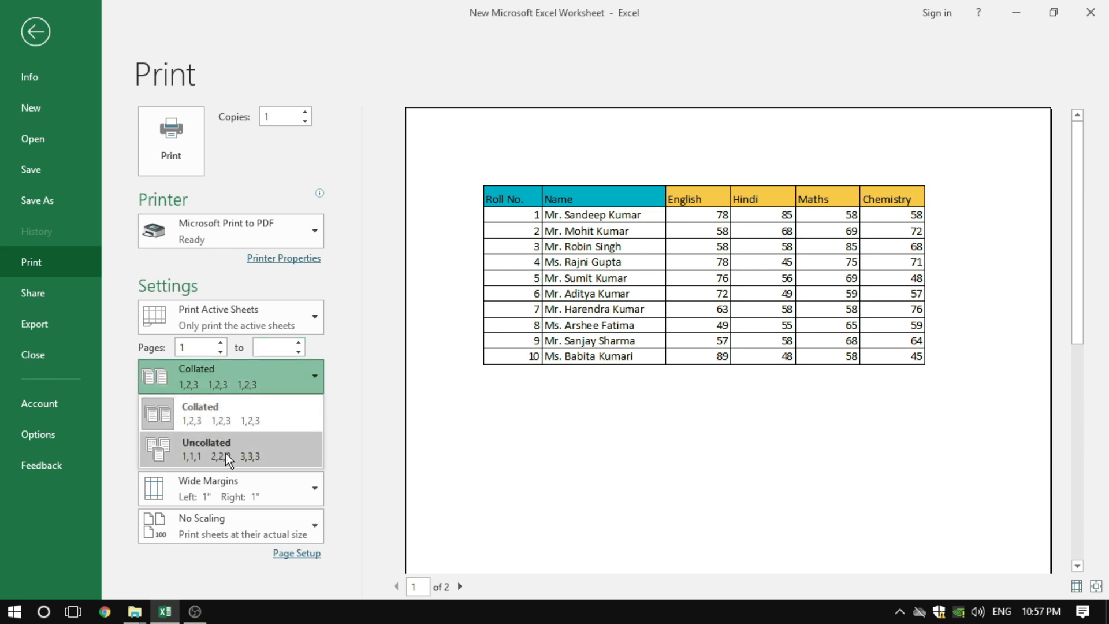
{"action": "left_click", "coordinate": [226, 421]}
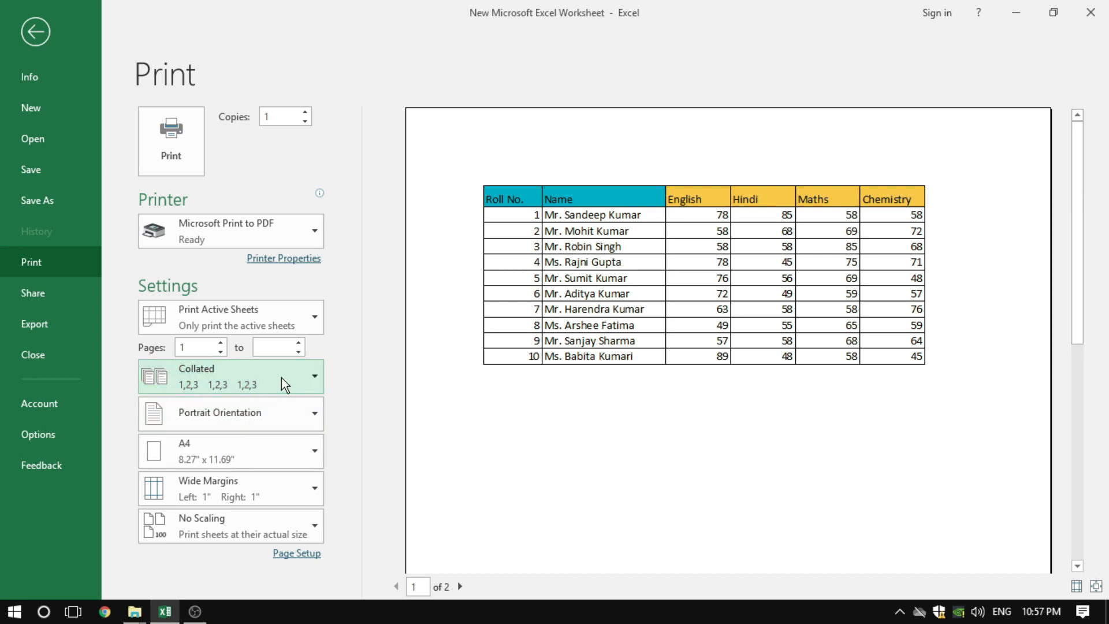
{"action": "left_click", "coordinate": [305, 111]}
{"action": "left_click", "coordinate": [305, 111]}
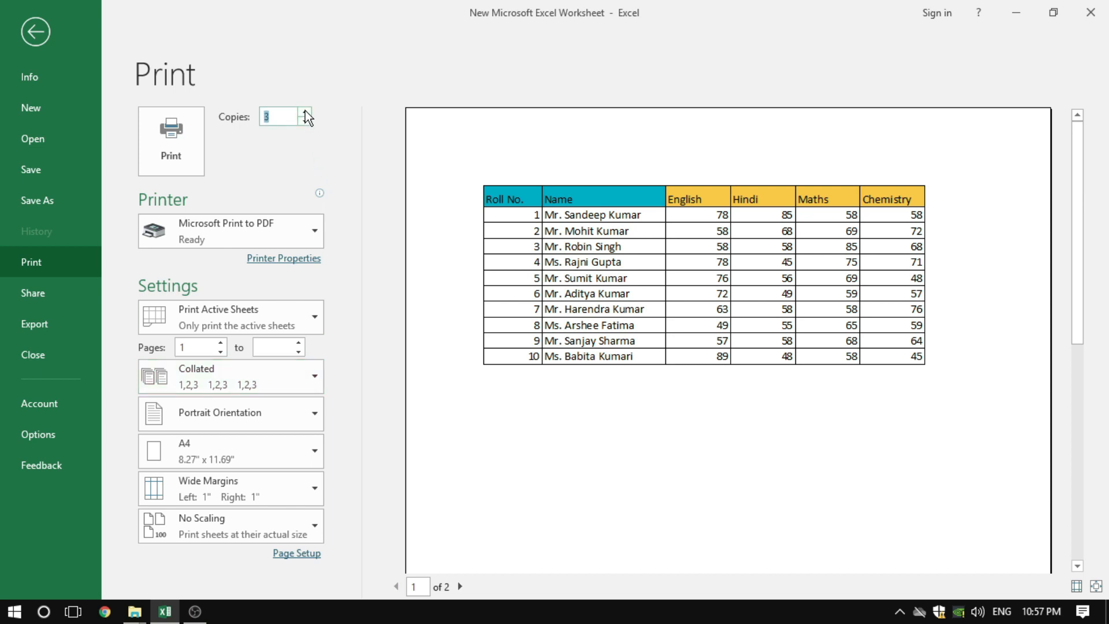
{"action": "left_click", "coordinate": [305, 111]}
{"action": "left_click", "coordinate": [304, 111]}
{"action": "left_click", "coordinate": [305, 111]}
{"action": "left_click", "coordinate": [341, 149]}
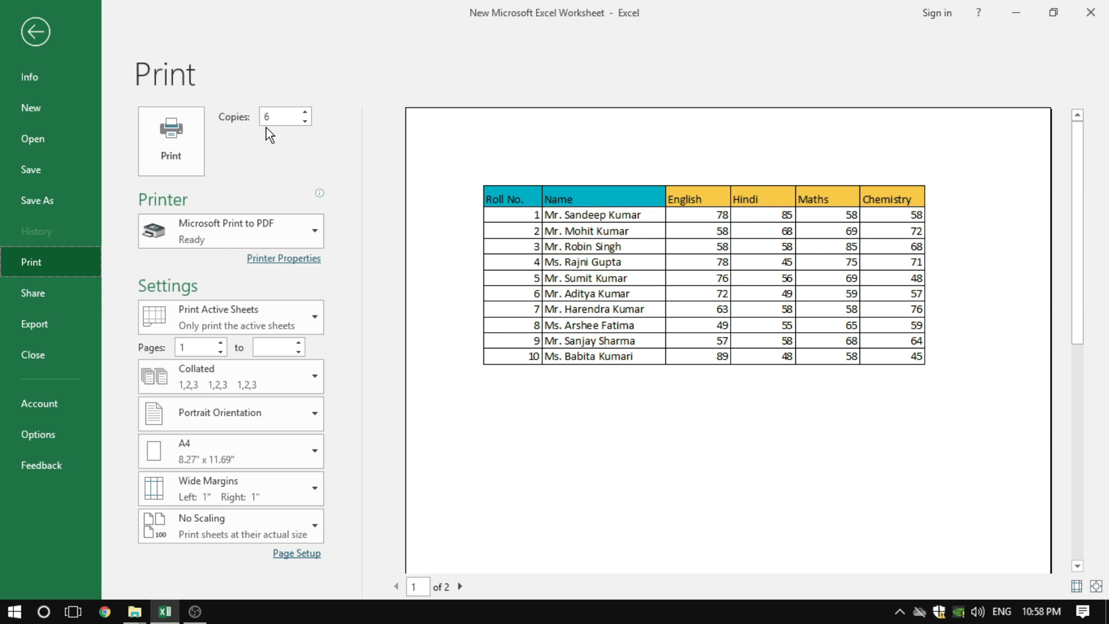
Try the Uncollated print order for the copies, and switch back to Collated
{"action": "left_click", "coordinate": [241, 378]}
{"action": "left_click", "coordinate": [217, 448]}
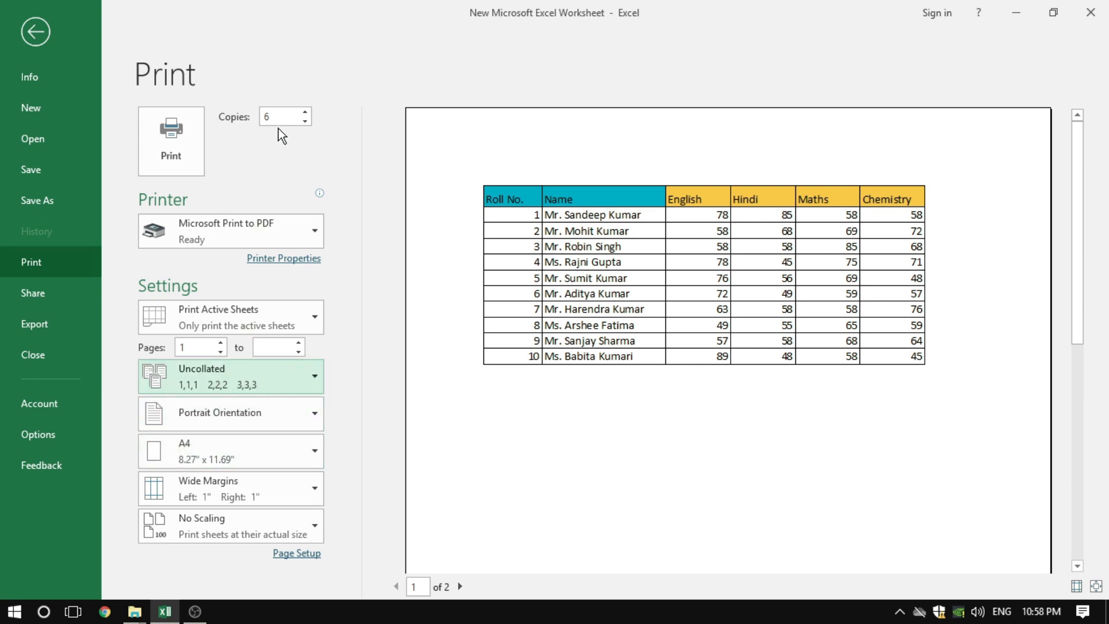
{"action": "left_click", "coordinate": [203, 383]}
{"action": "left_click", "coordinate": [230, 414]}
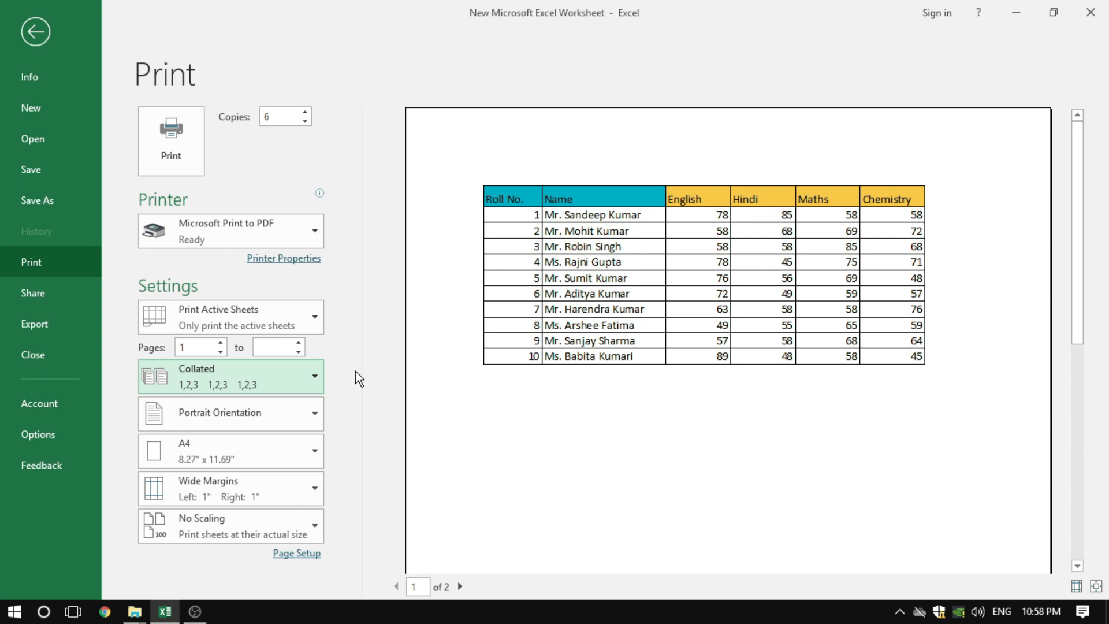
Try Landscape Orientation, check the table's last columns in the preview, and return to Portrait Orientation
{"action": "left_click", "coordinate": [259, 412]}
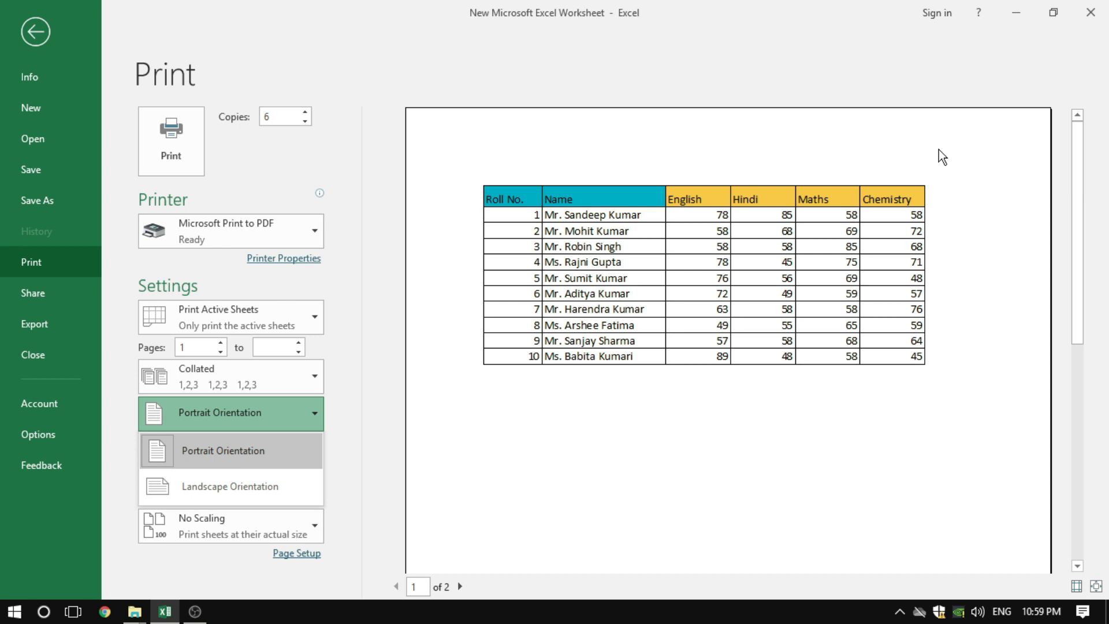
{"action": "left_click", "coordinate": [223, 486]}
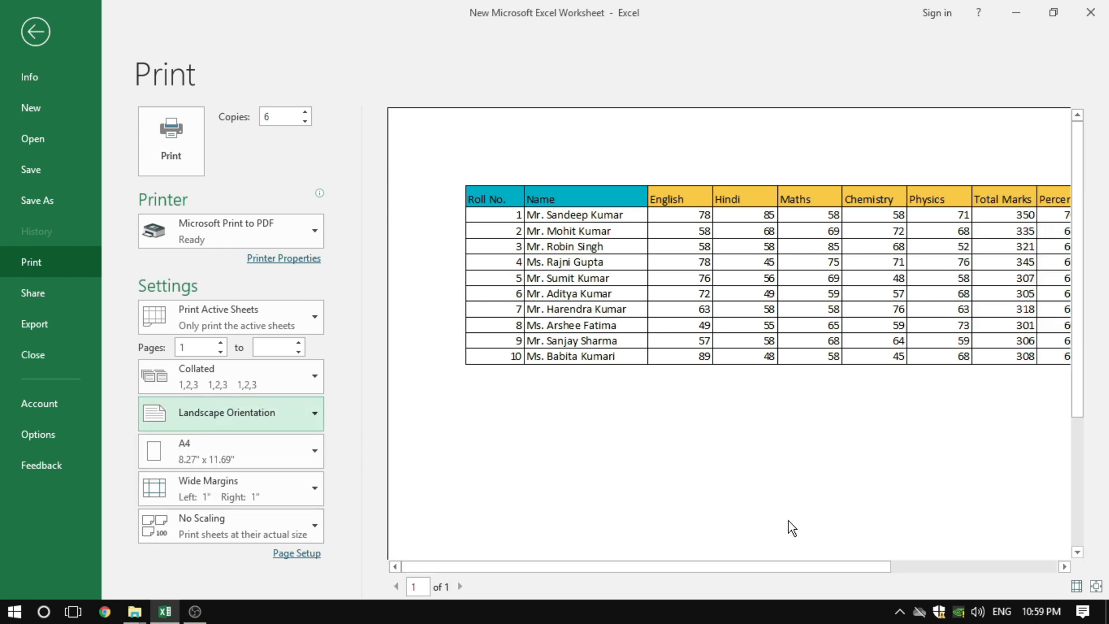
{"action": "left_click_drag", "start_coordinate": [767, 567], "coordinate": [837, 552]}
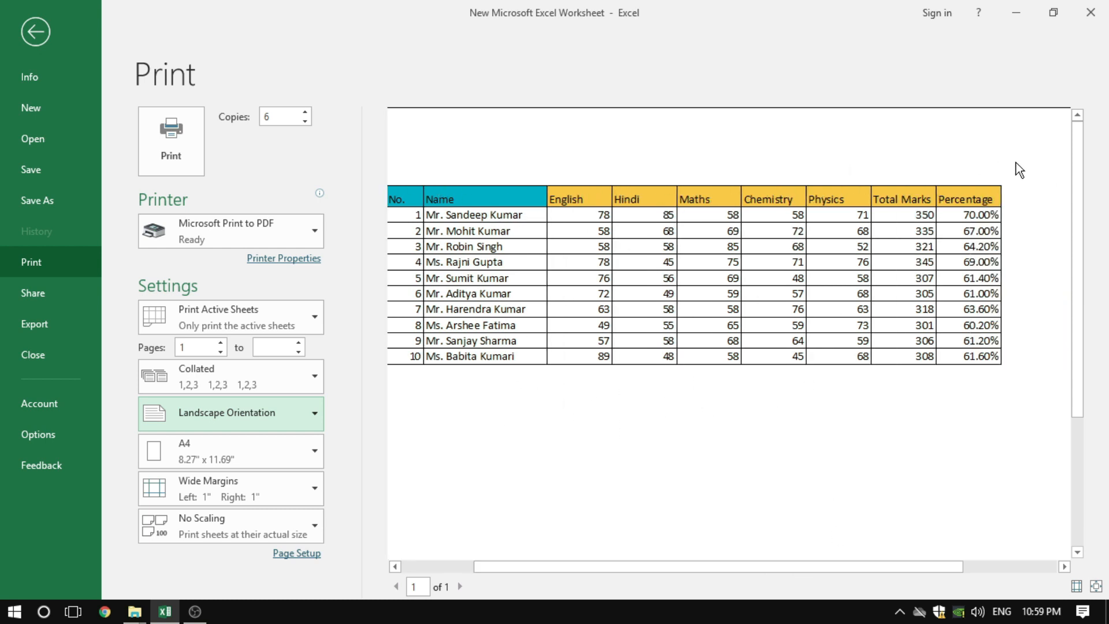
{"action": "left_click", "coordinate": [195, 418]}
{"action": "left_click", "coordinate": [216, 450]}
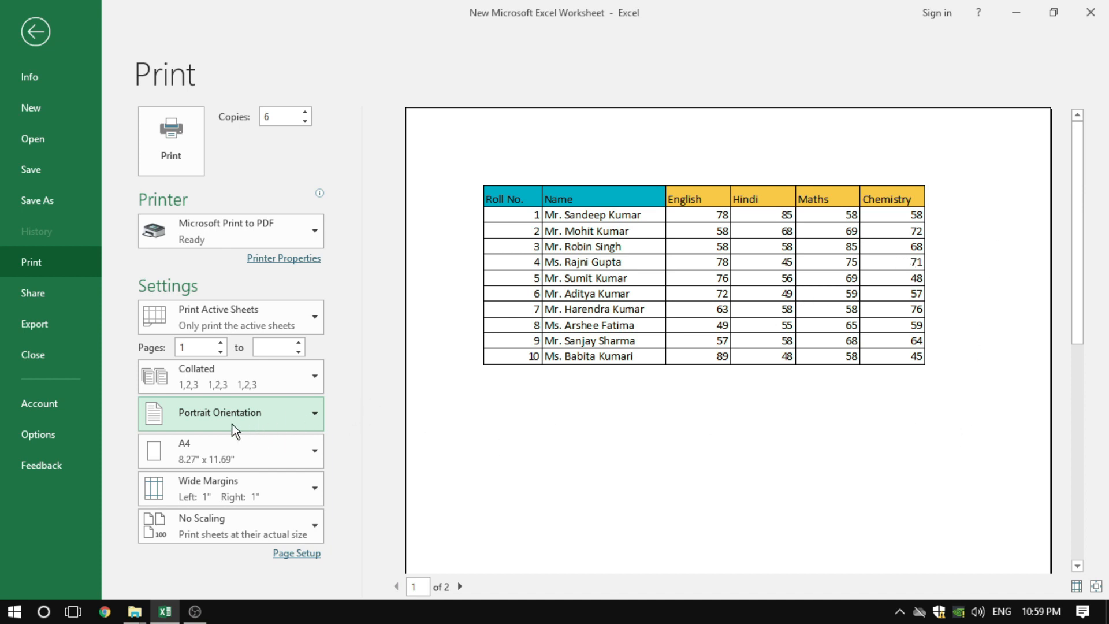
Try the Letter, Legal and A3 paper sizes on the preview, and set the paper back to A4
{"action": "left_click", "coordinate": [227, 459]}
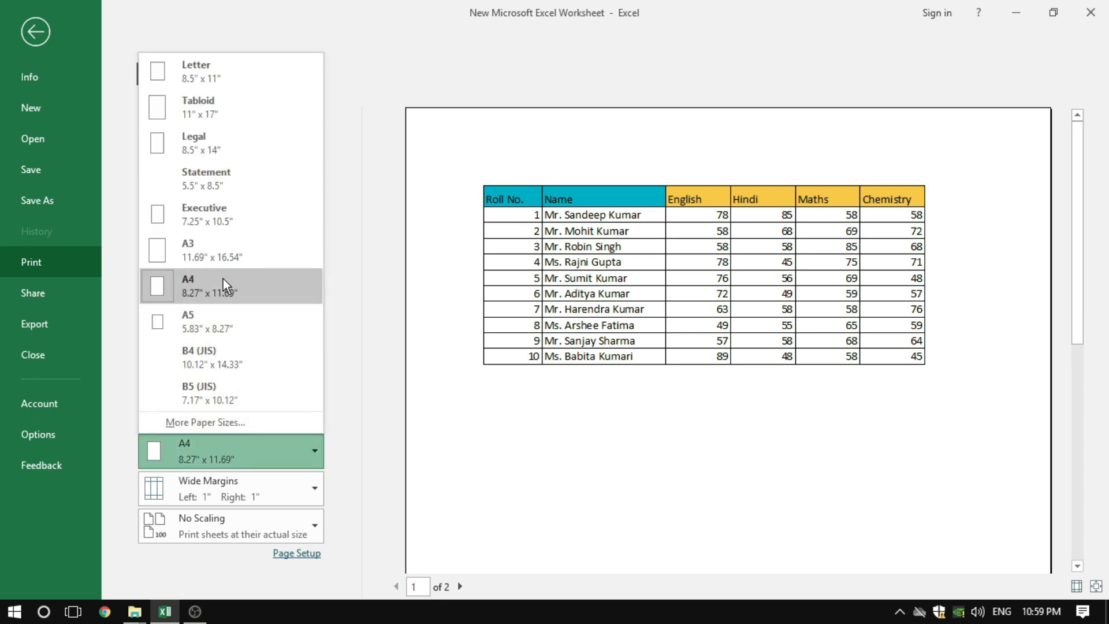
{"action": "left_click", "coordinate": [223, 78]}
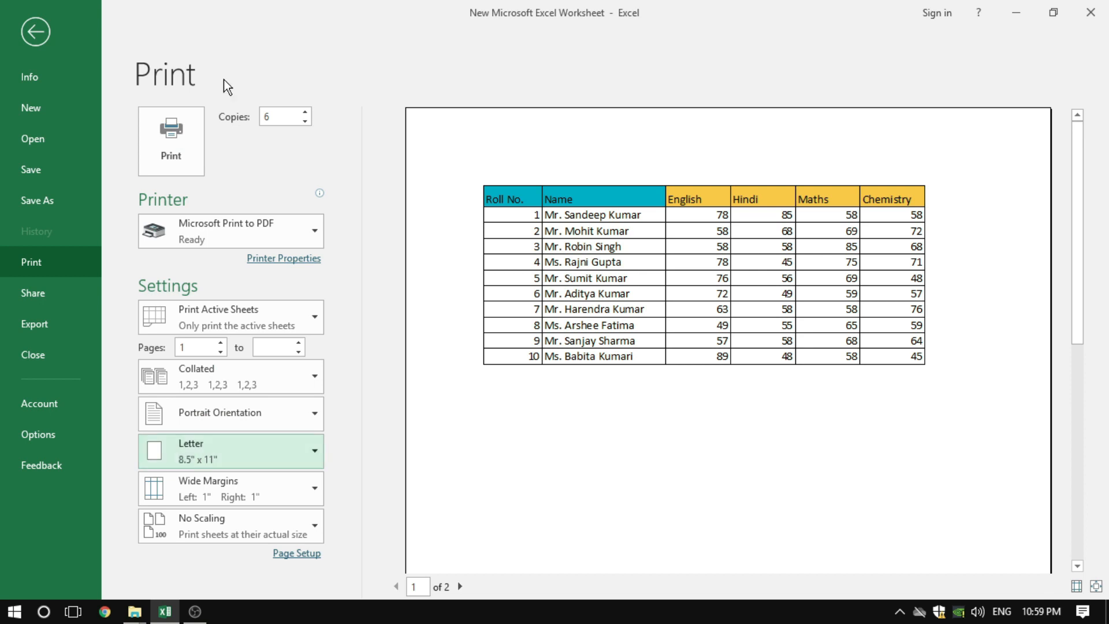
{"action": "left_click", "coordinate": [200, 456]}
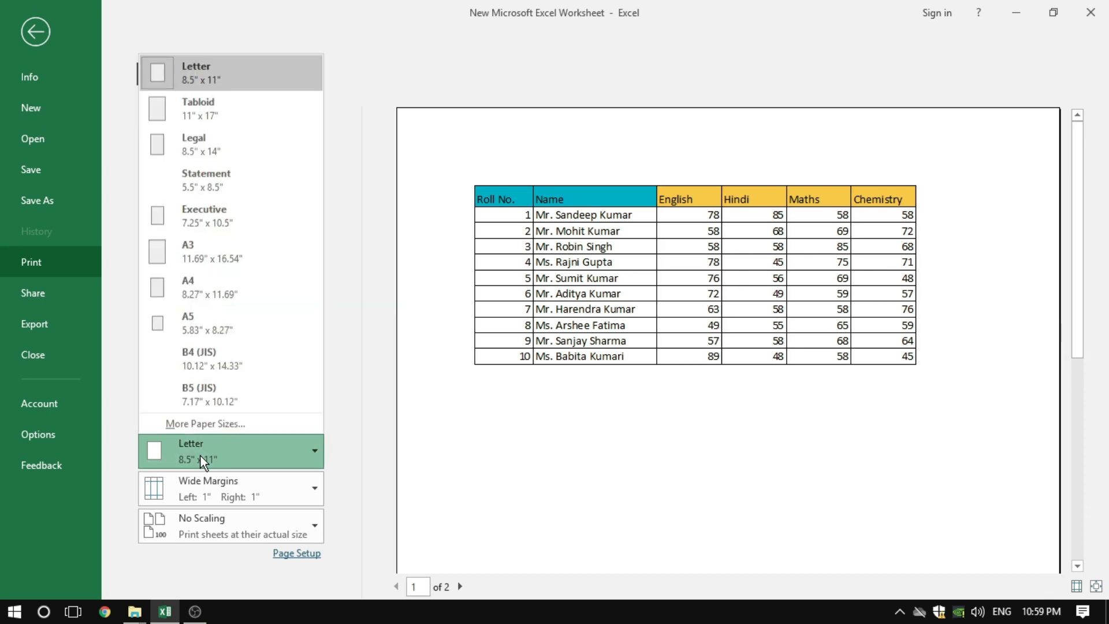
{"action": "left_click", "coordinate": [220, 150]}
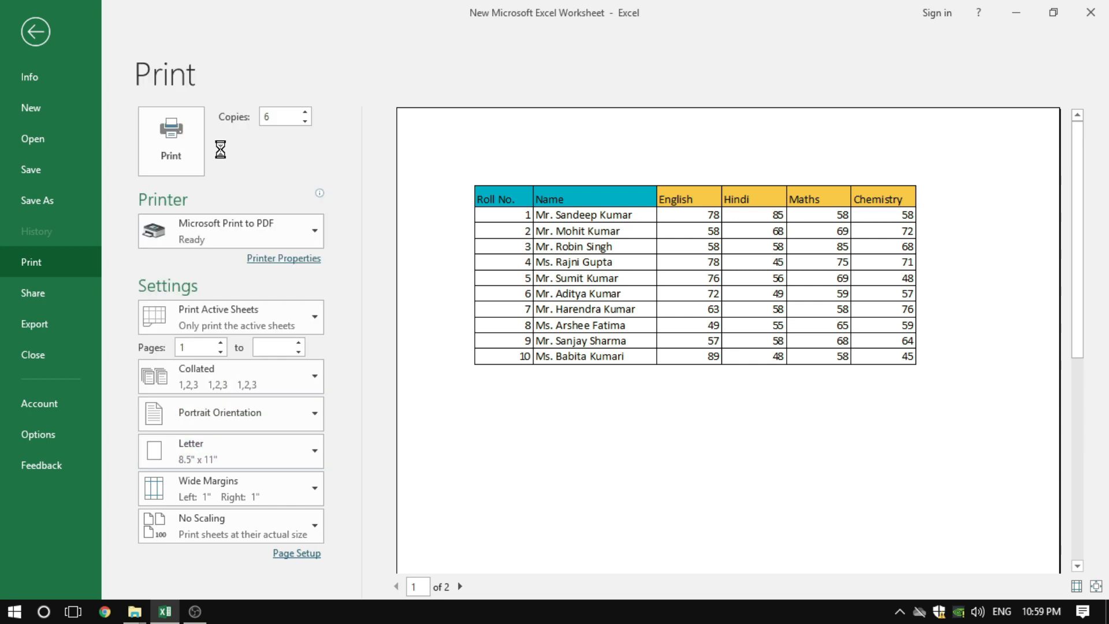
{"action": "left_click", "coordinate": [237, 459]}
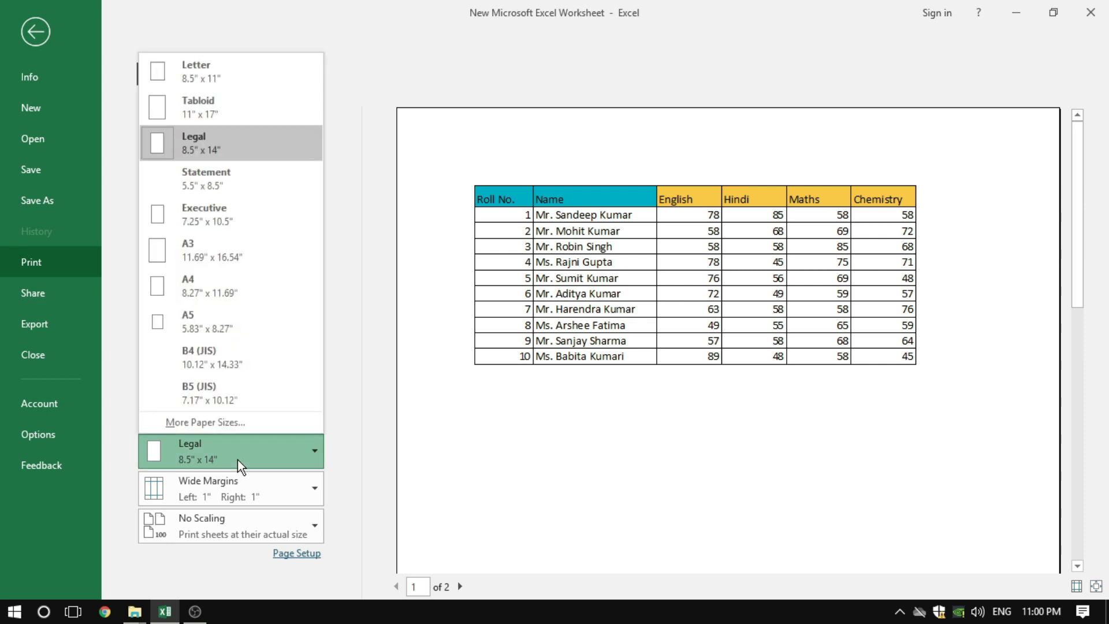
{"action": "left_click", "coordinate": [225, 251]}
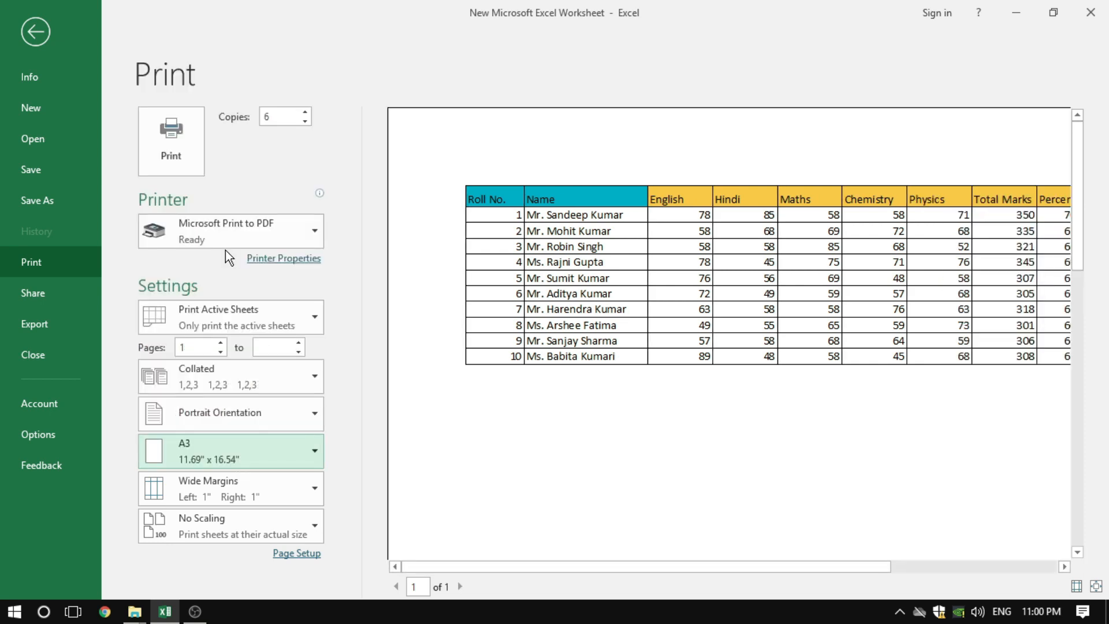
{"action": "left_click", "coordinate": [224, 458]}
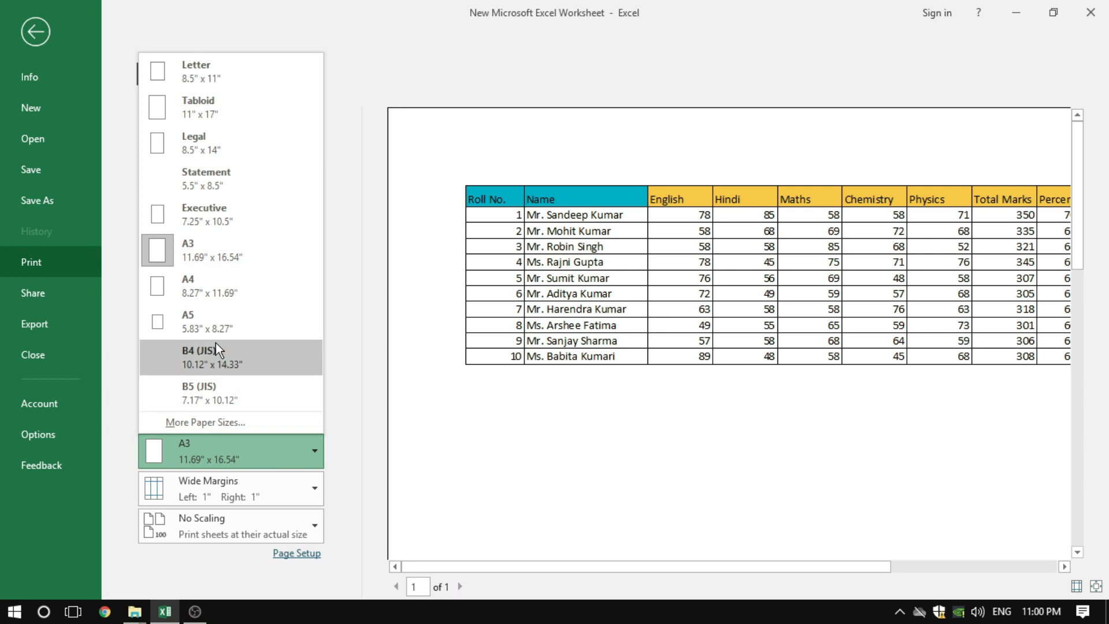
{"action": "left_click", "coordinate": [220, 293]}
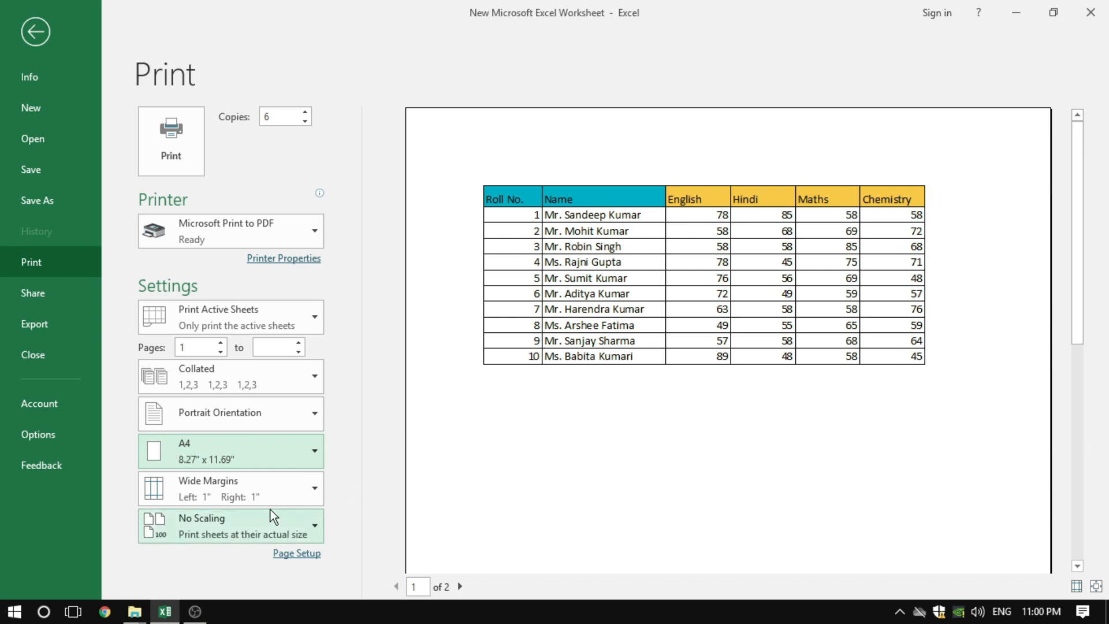
Examine the margin presets and the custom margin settings, keeping Wide margins and cancelling the custom margins dialog
{"action": "left_click", "coordinate": [239, 490]}
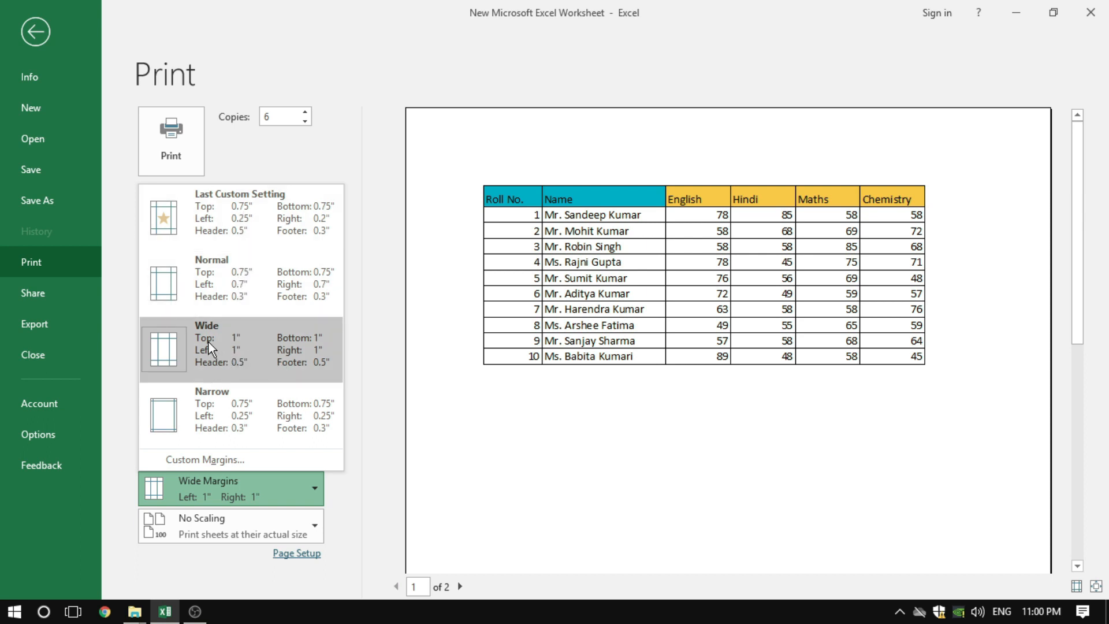
{"action": "left_click", "coordinate": [268, 356]}
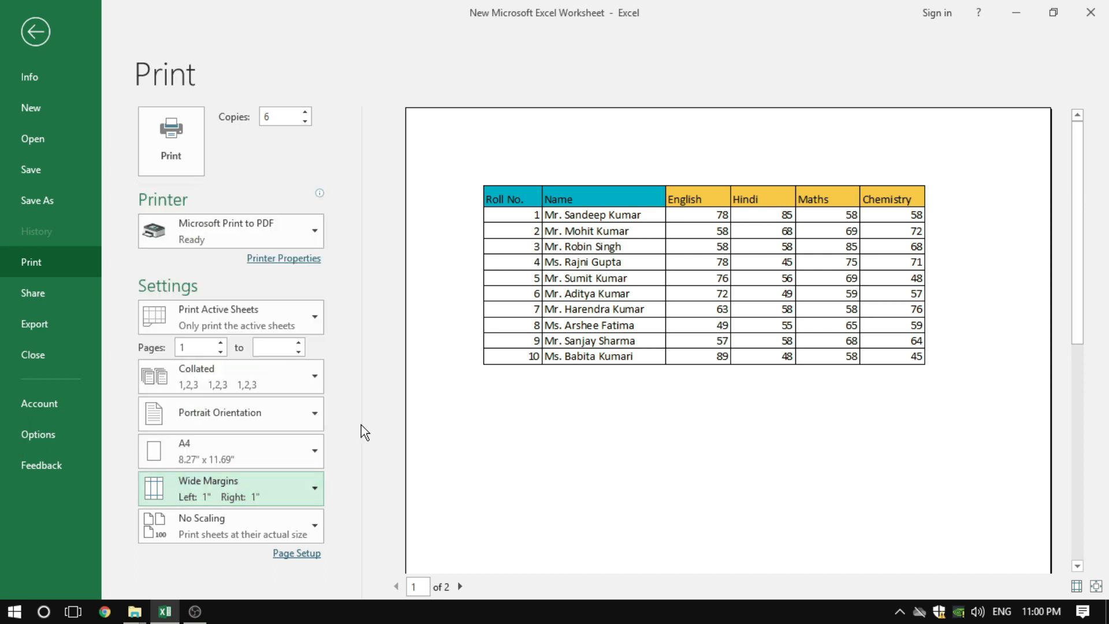
{"action": "left_click", "coordinate": [239, 499]}
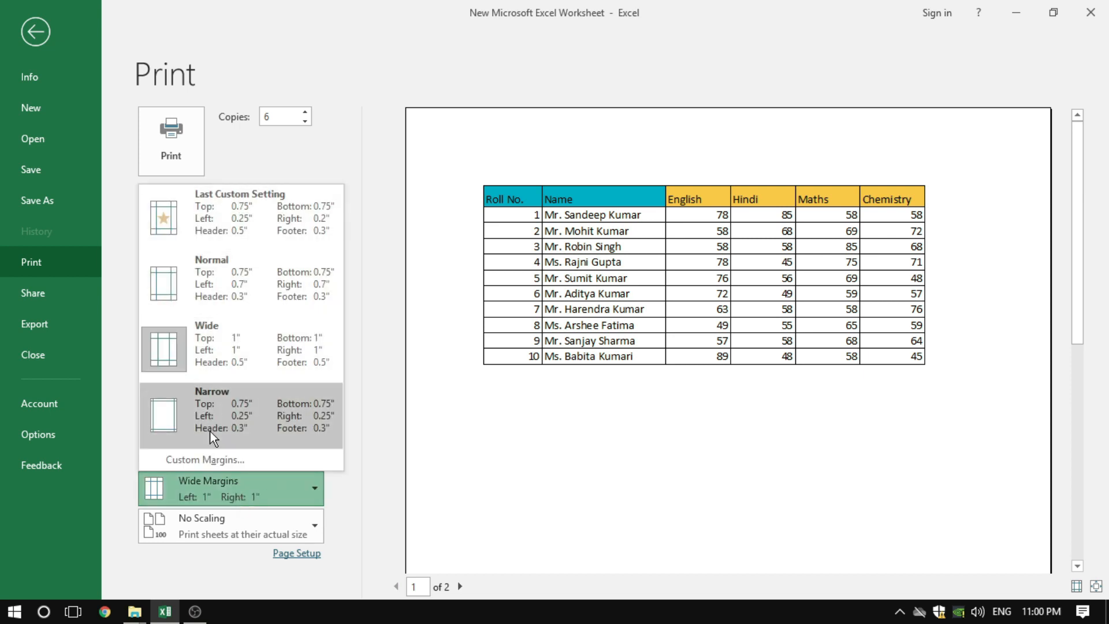
{"action": "left_click", "coordinate": [200, 460]}
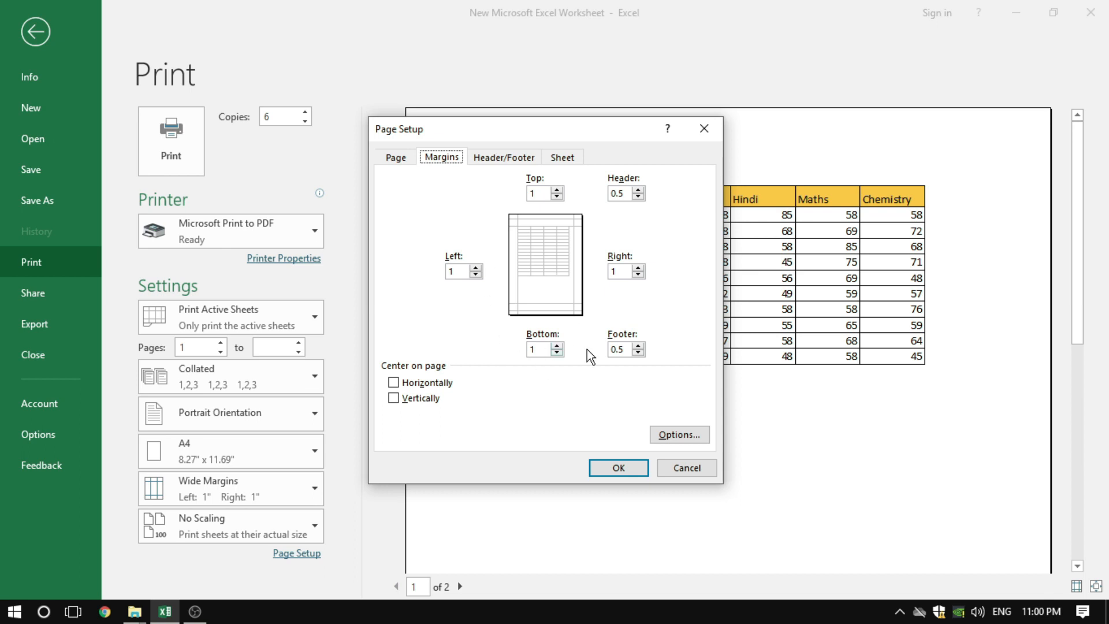
{"action": "left_click", "coordinate": [699, 472]}
View the scaling choices and the page options in Page Setup, leaving No Scaling selected and cancelling the dialog
{"action": "left_click", "coordinate": [217, 525]}
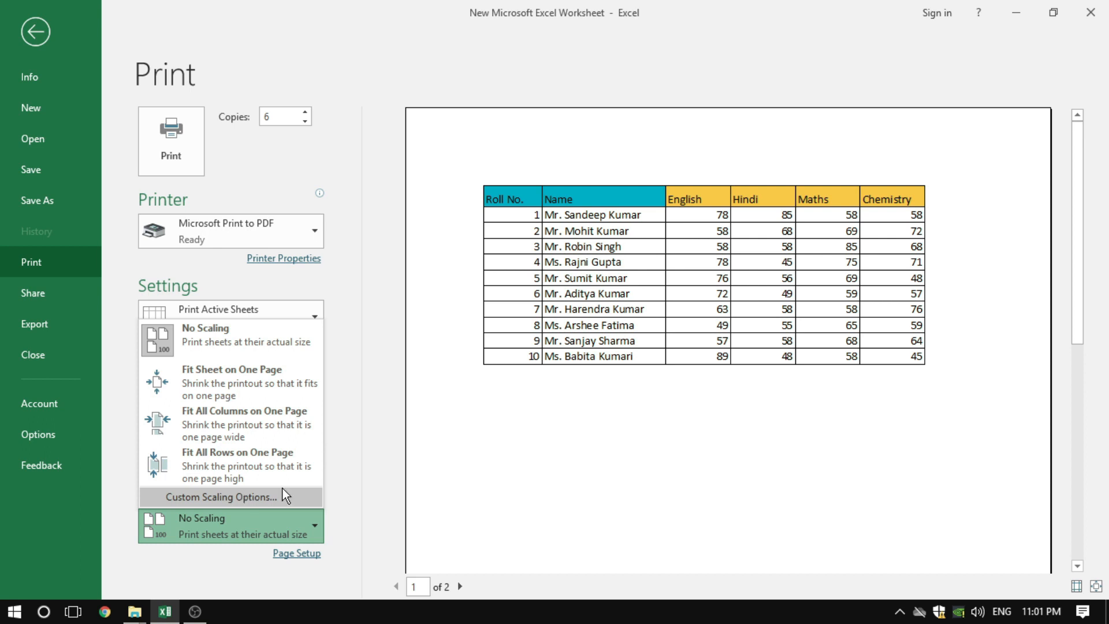
{"action": "left_click", "coordinate": [364, 467]}
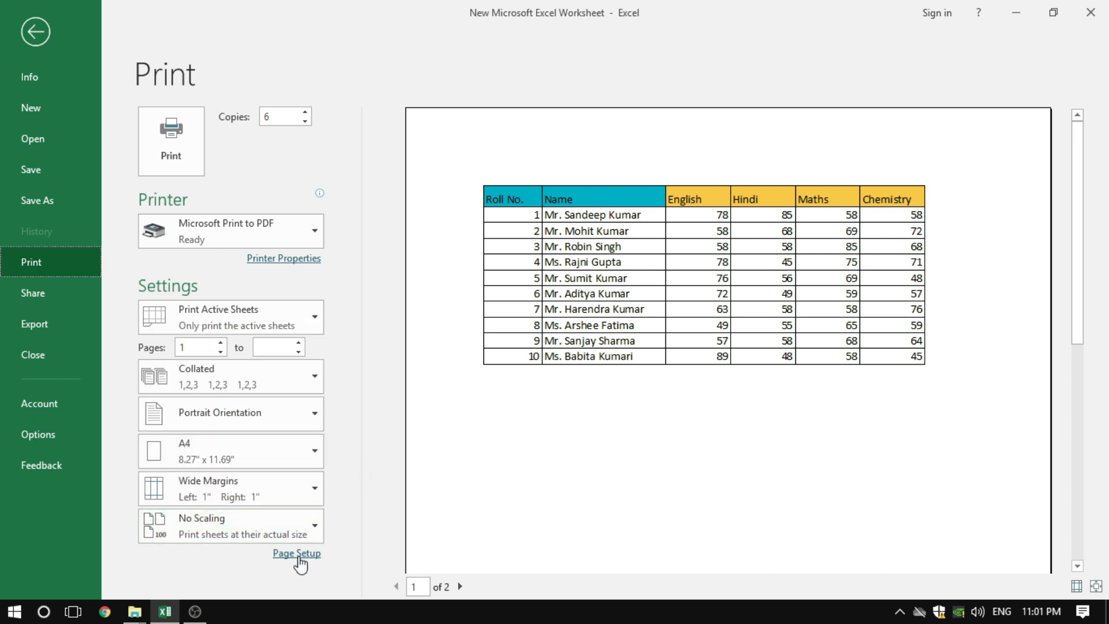
{"action": "left_click", "coordinate": [299, 556]}
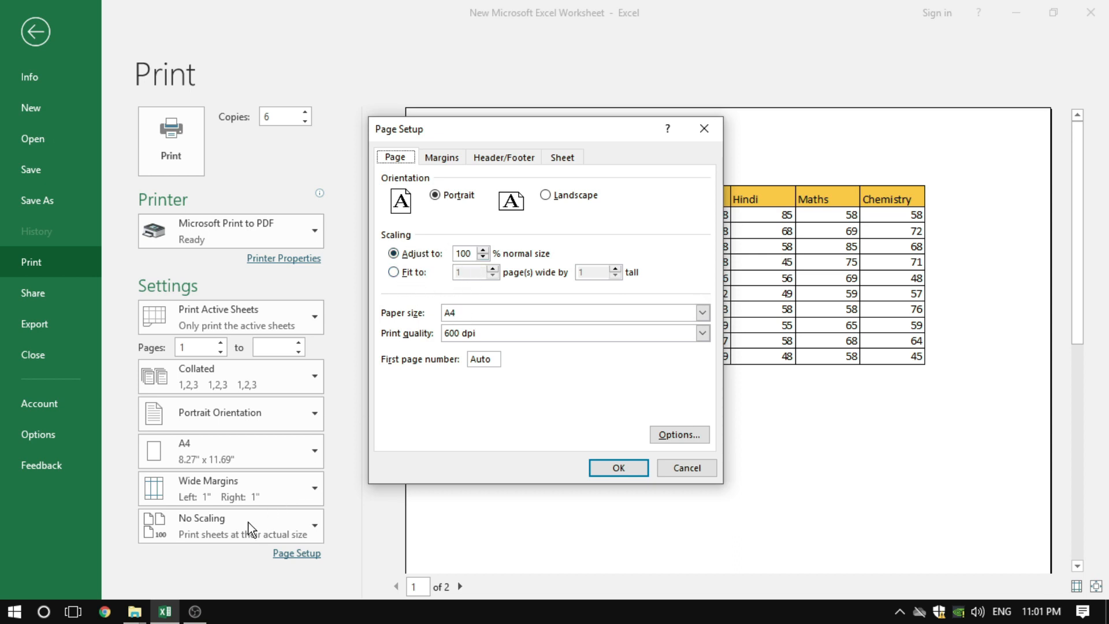
{"action": "left_click", "coordinate": [686, 469]}
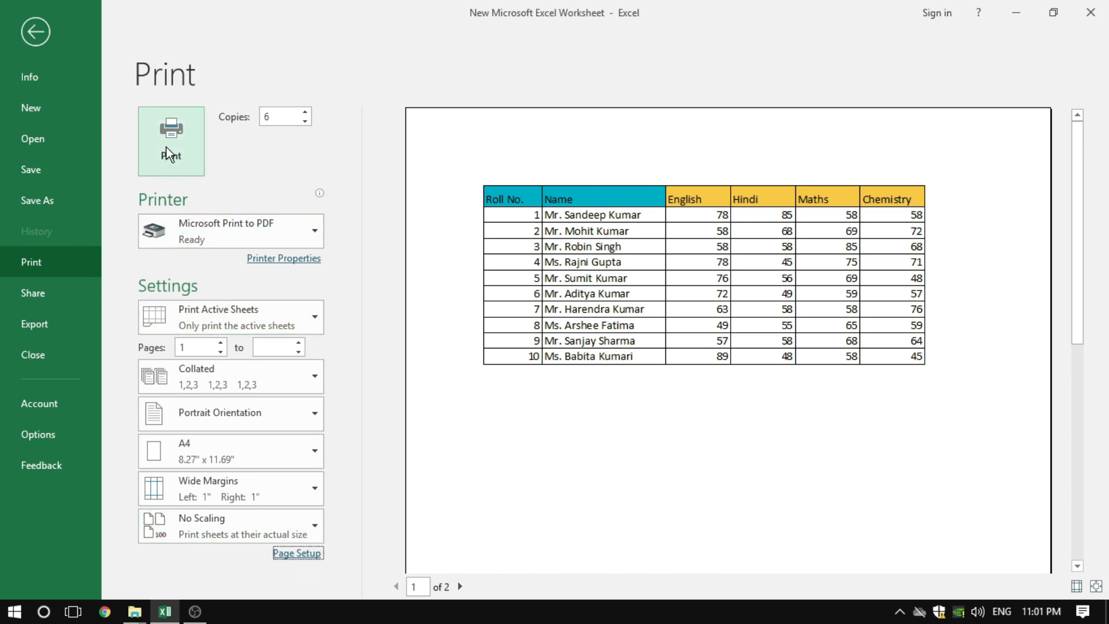
Set the number of print copies back to 1
{"action": "left_click", "coordinate": [304, 122]}
{"action": "left_click", "coordinate": [304, 122]}
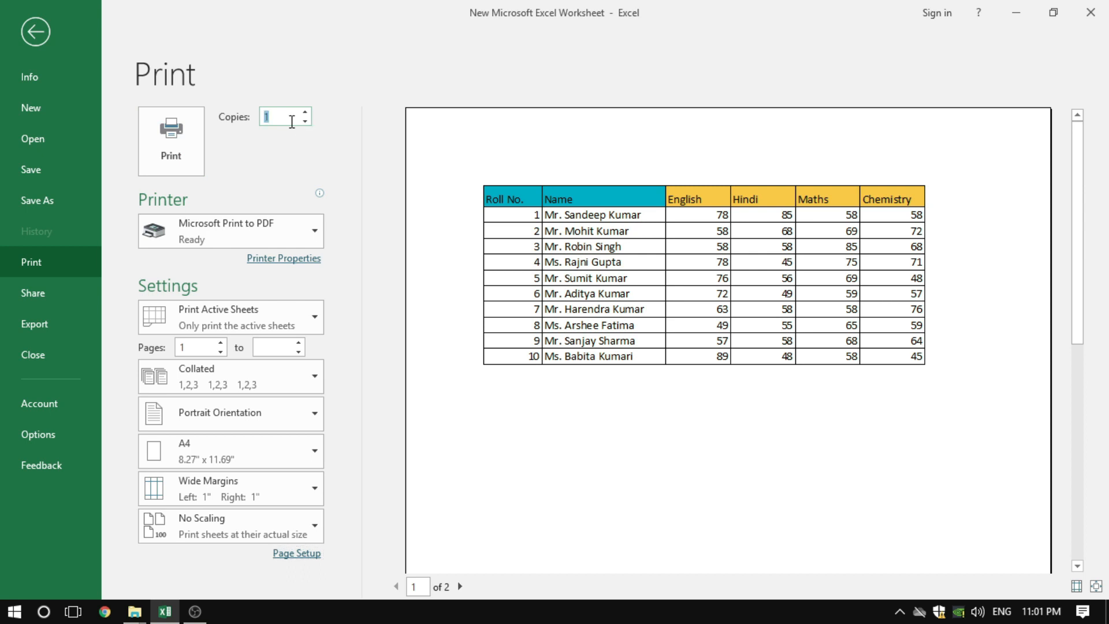
{"action": "left_click", "coordinate": [283, 118]}
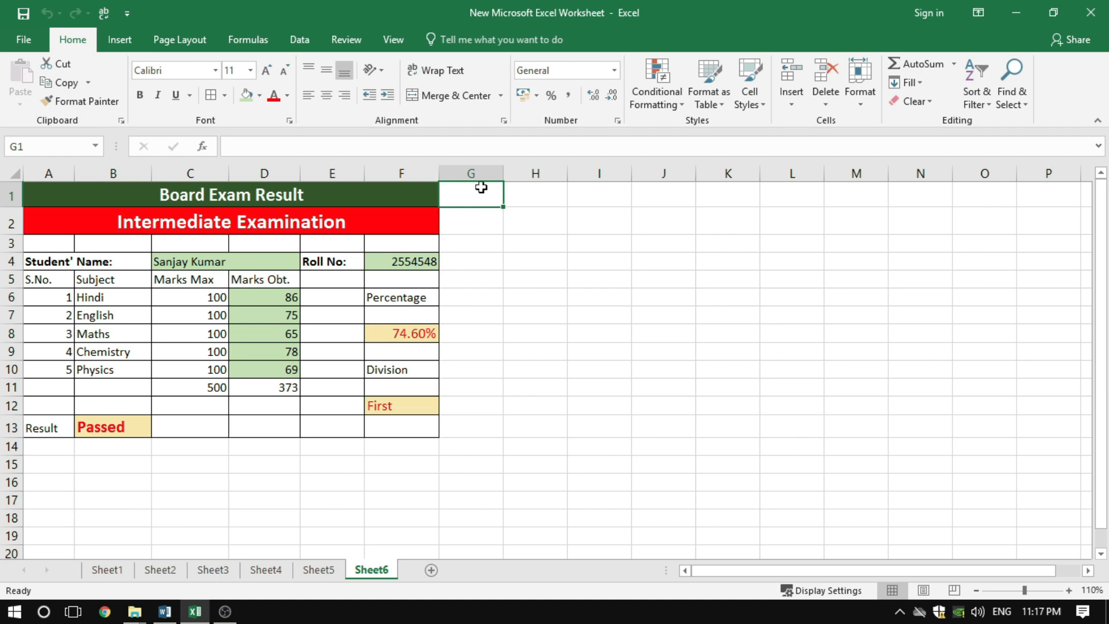
Protect Sheet6, keeping the default permissions to select locked and unlocked cells, and enter and confirm the unprotect password
{"action": "left_click", "coordinate": [346, 40]}
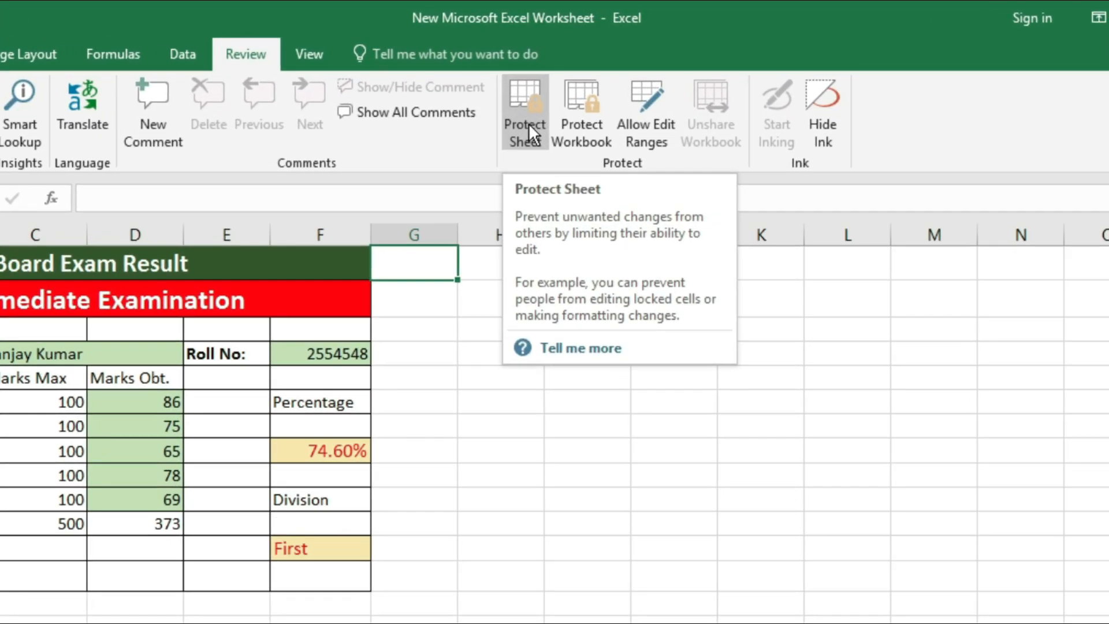
{"action": "left_click", "coordinate": [549, 98]}
{"action": "left_click_drag", "start_coordinate": [508, 268], "coordinate": [557, 272]}
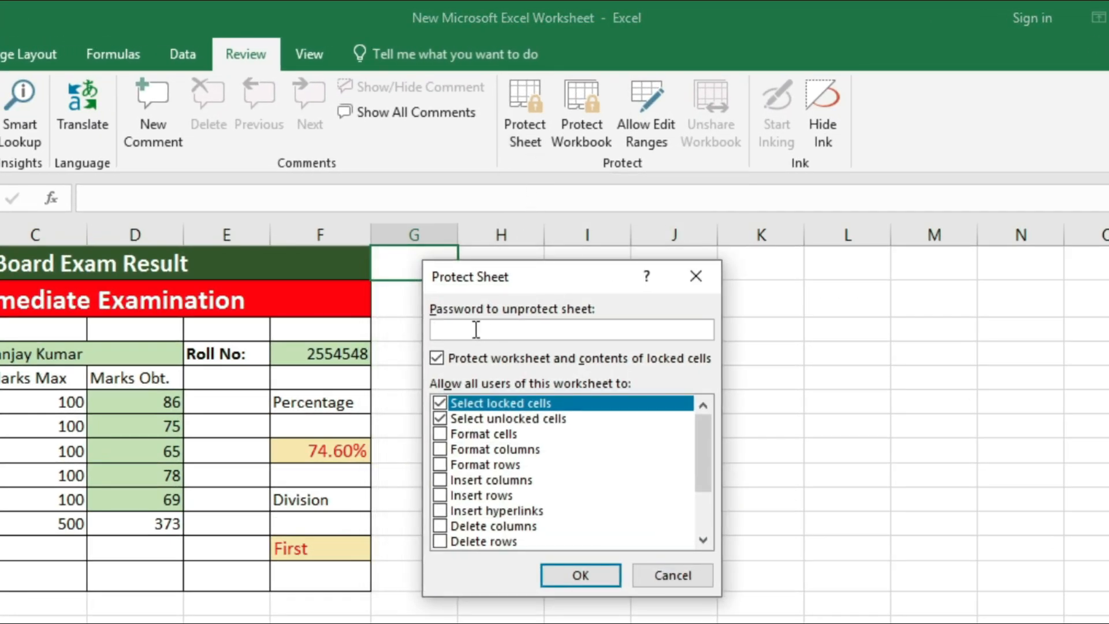
{"action": "type", "text": "123"}
{"action": "left_click", "coordinate": [582, 577]}
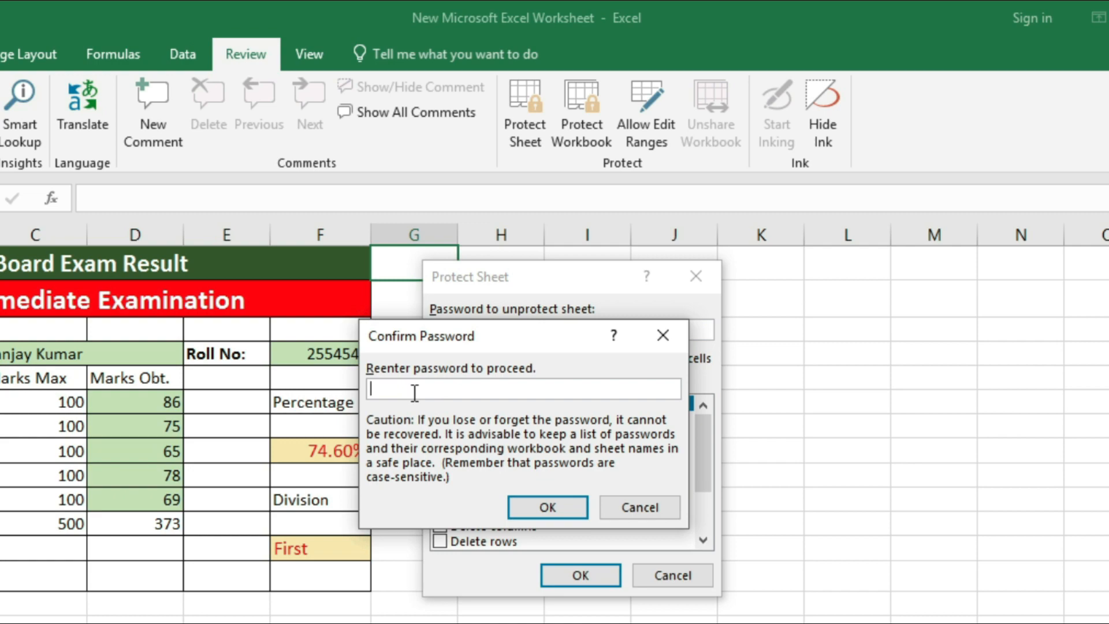
{"action": "type", "text": "123"}
{"action": "left_click", "coordinate": [577, 511]}
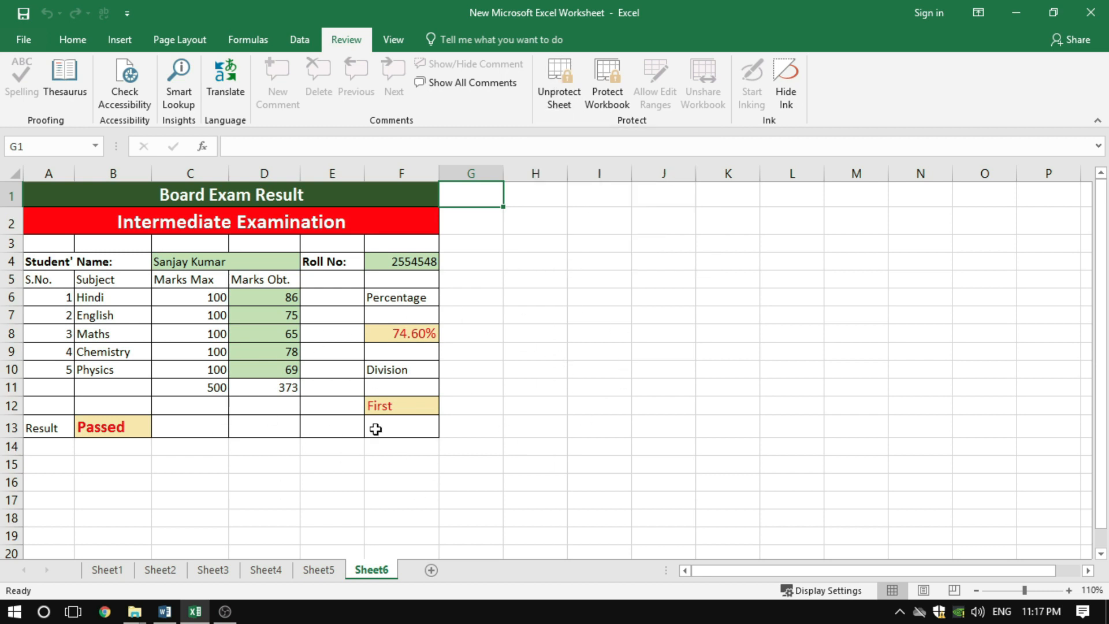
Try to edit the Maths mark in D8 and the empty cell I7 on the protected sheet
{"action": "left_click", "coordinate": [408, 334]}
{"action": "left_click", "coordinate": [290, 332]}
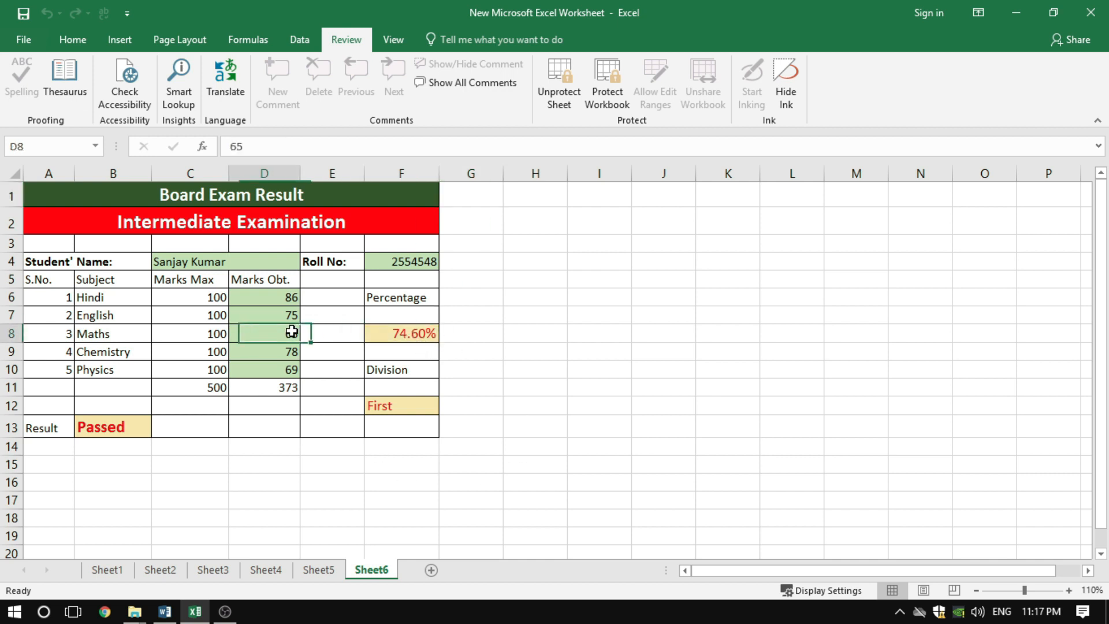
{"action": "double_click", "coordinate": [302, 350]}
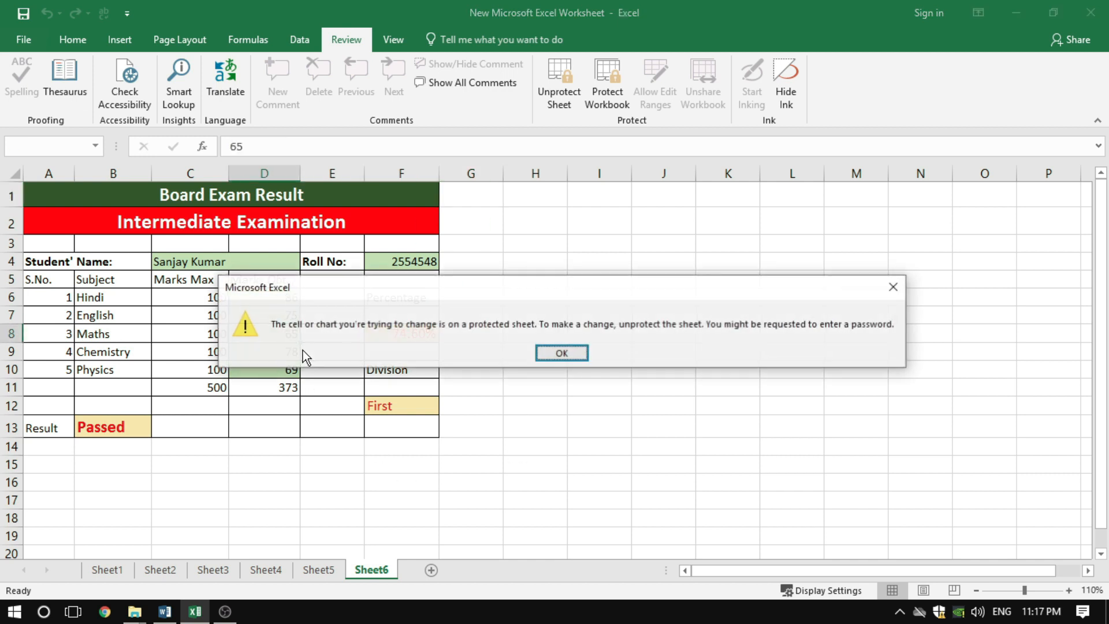
{"action": "left_click", "coordinate": [561, 353]}
{"action": "left_click", "coordinate": [383, 311]}
{"action": "left_click", "coordinate": [462, 278]}
{"action": "left_click", "coordinate": [577, 322]}
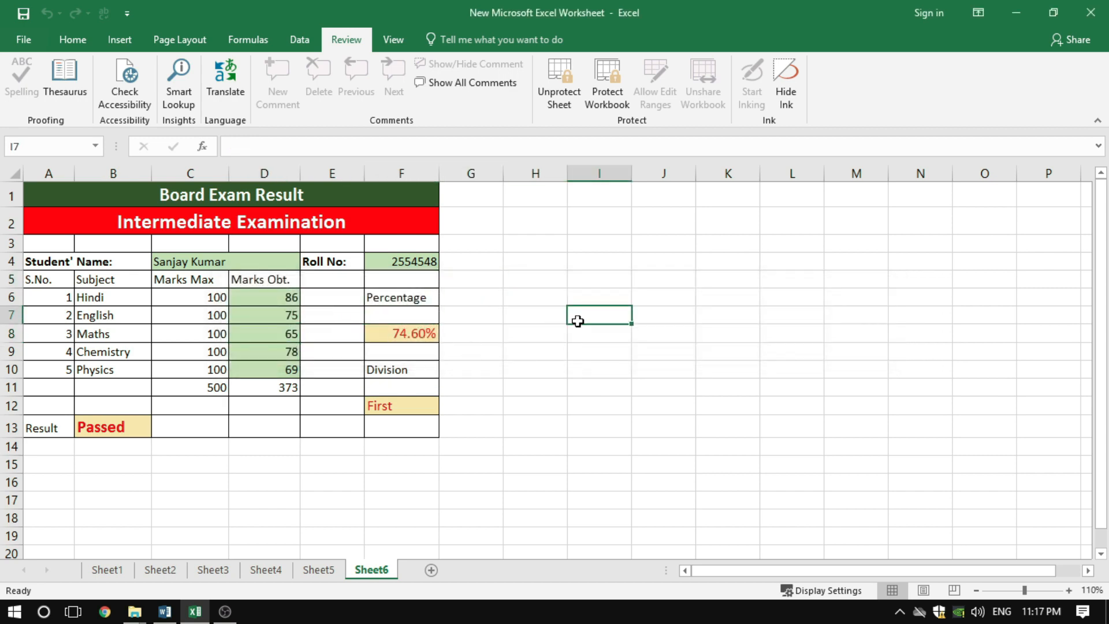
{"action": "double_click", "coordinate": [578, 321]}
{"action": "key", "text": "Return"}
{"action": "left_click", "coordinate": [499, 300]}
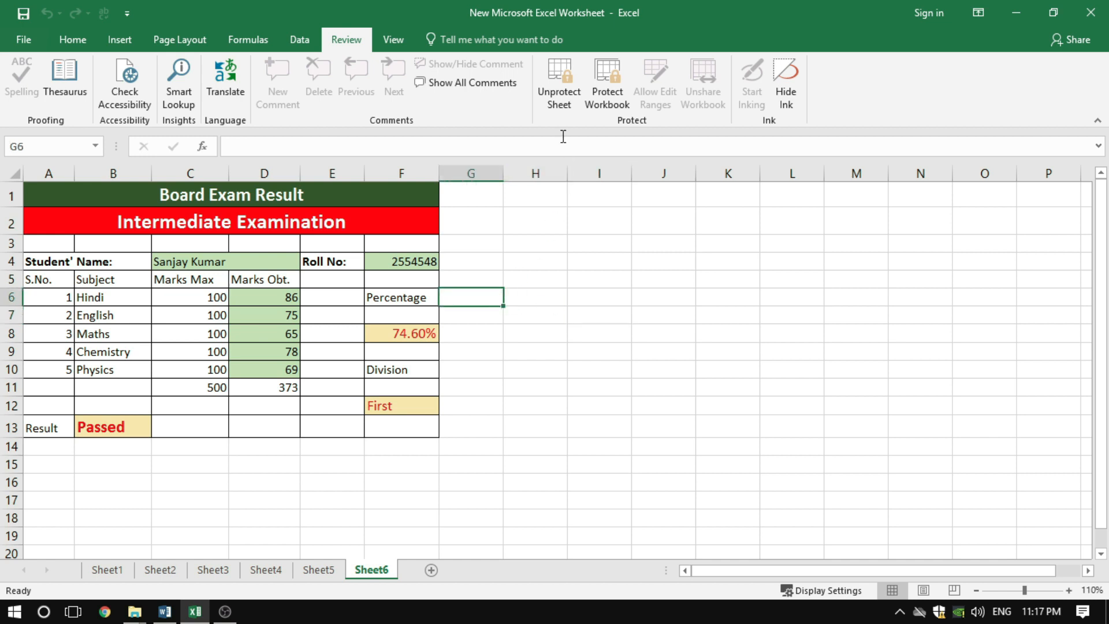
Unprotect Sheet6 by entering the sheet password
{"action": "left_click", "coordinate": [557, 99]}
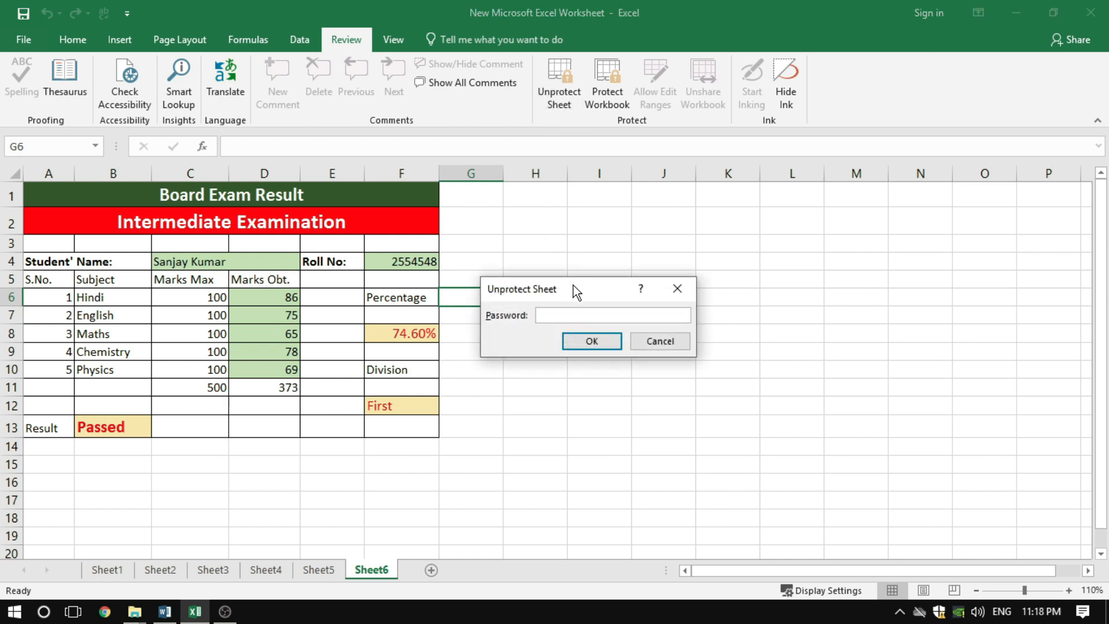
{"action": "left_click_drag", "start_coordinate": [573, 286], "coordinate": [542, 244]}
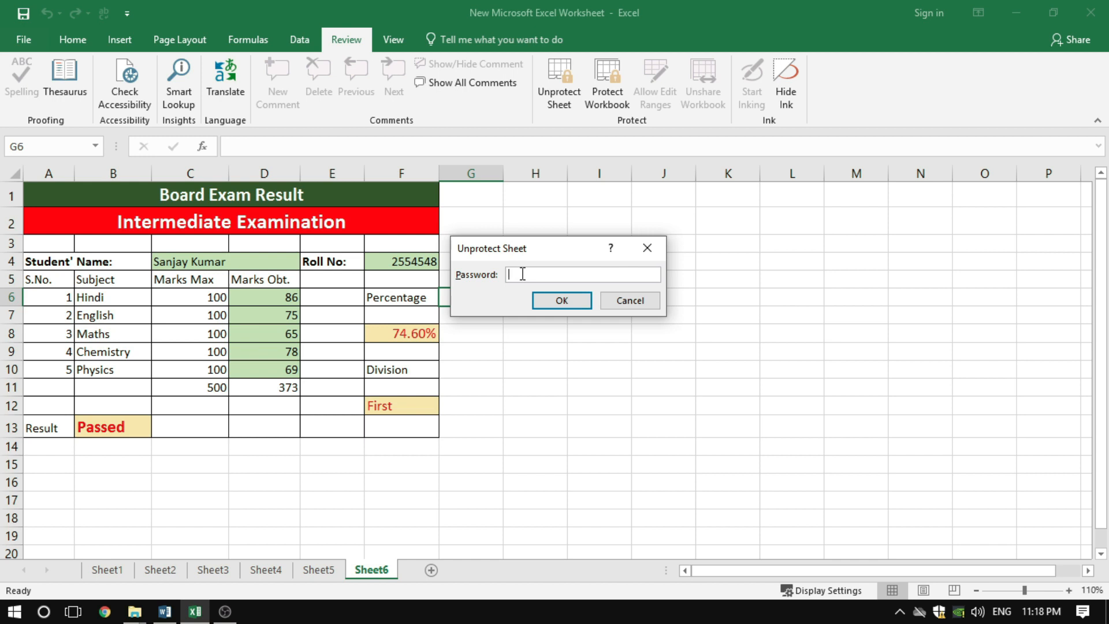
{"action": "type", "text": "123"}
{"action": "left_click", "coordinate": [562, 302]}
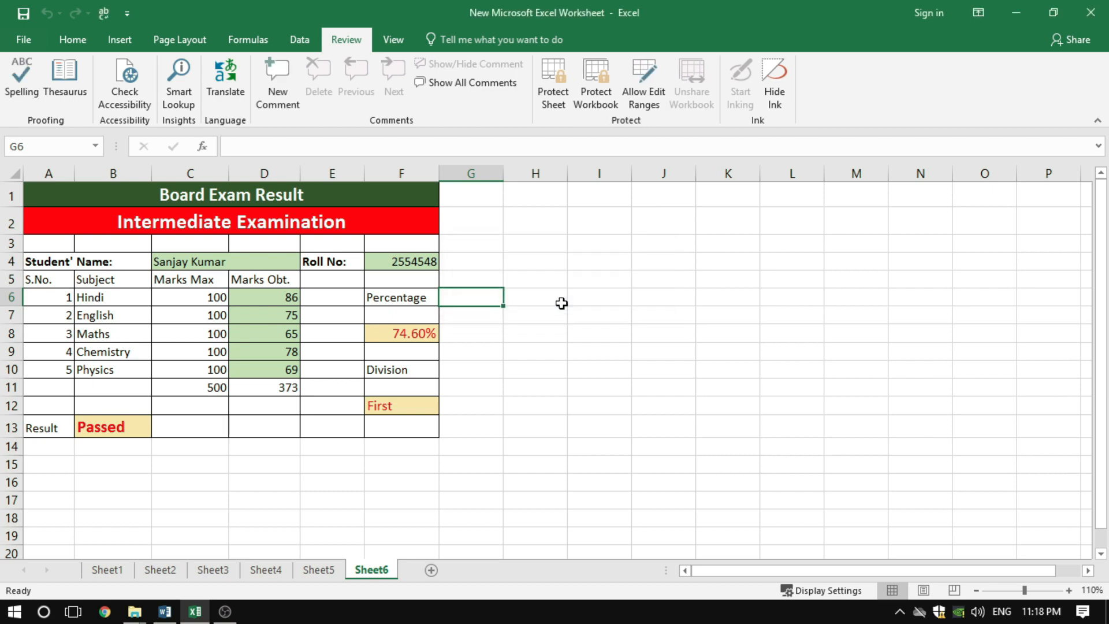
Test editing by entering "sdfsd" in cell H8, cancel an entry in H10, and clear H8
{"action": "left_click", "coordinate": [487, 262]}
{"action": "left_click", "coordinate": [500, 332]}
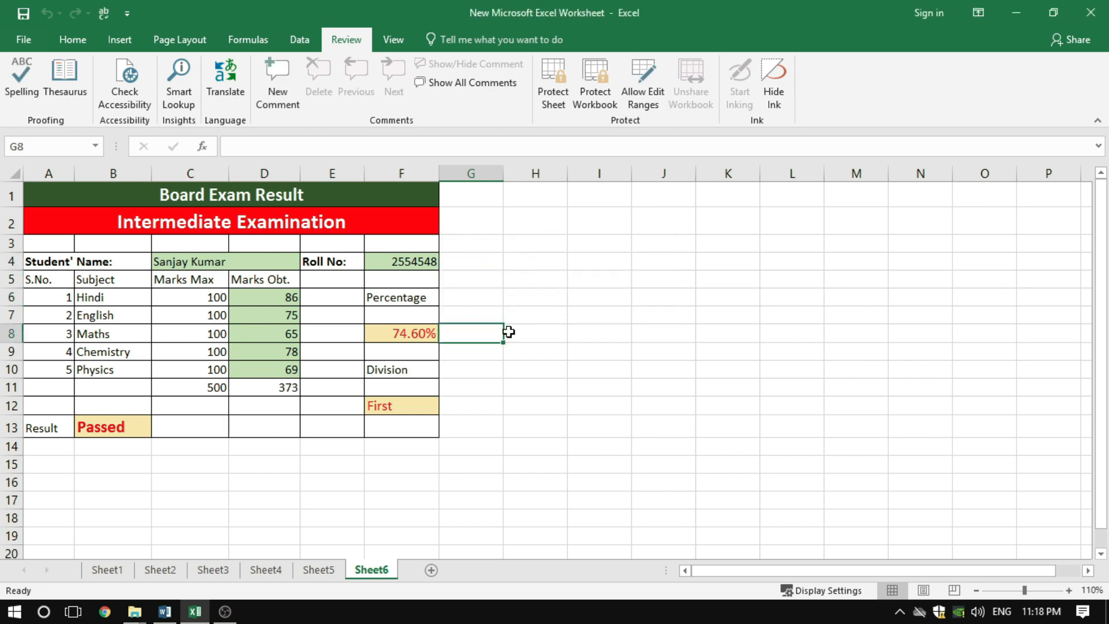
{"action": "left_click", "coordinate": [534, 330]}
{"action": "type", "text": "sdfsd"}
{"action": "left_click", "coordinate": [620, 356]}
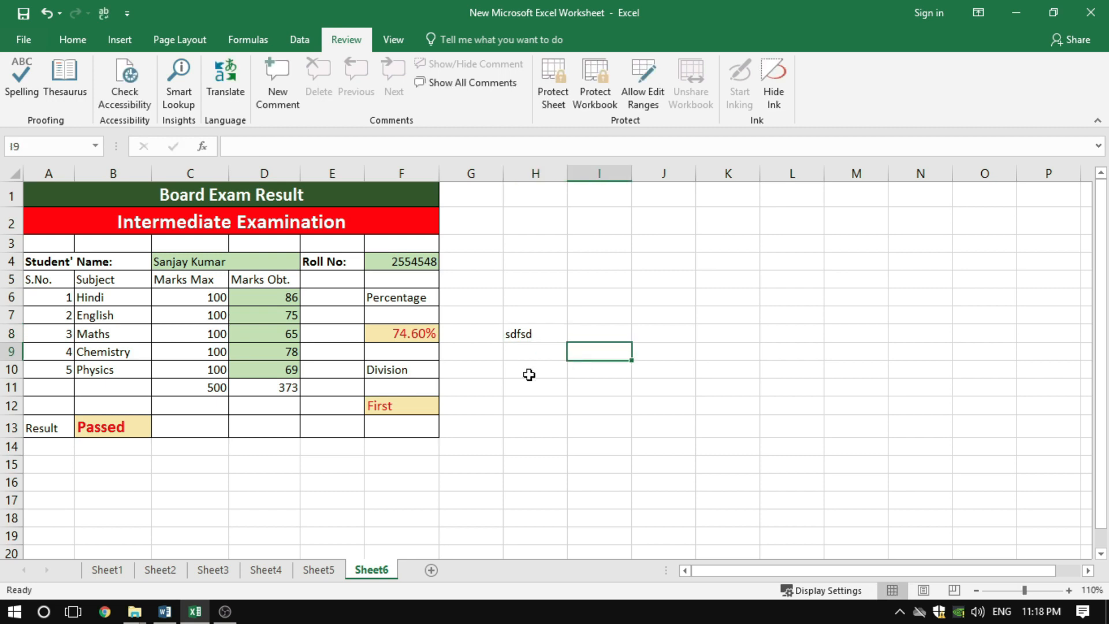
{"action": "left_click", "coordinate": [529, 373]}
{"action": "type", "text": "dfd"}
{"action": "key", "text": "Escape"}
{"action": "left_click", "coordinate": [584, 314]}
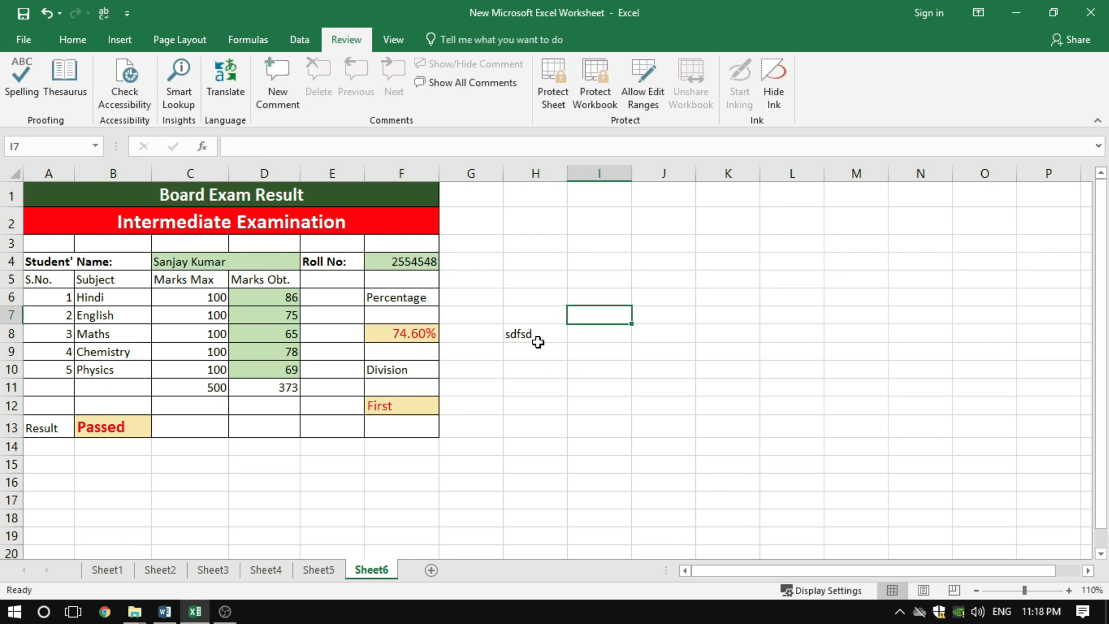
{"action": "left_click", "coordinate": [535, 339]}
{"action": "key", "text": "Delete"}
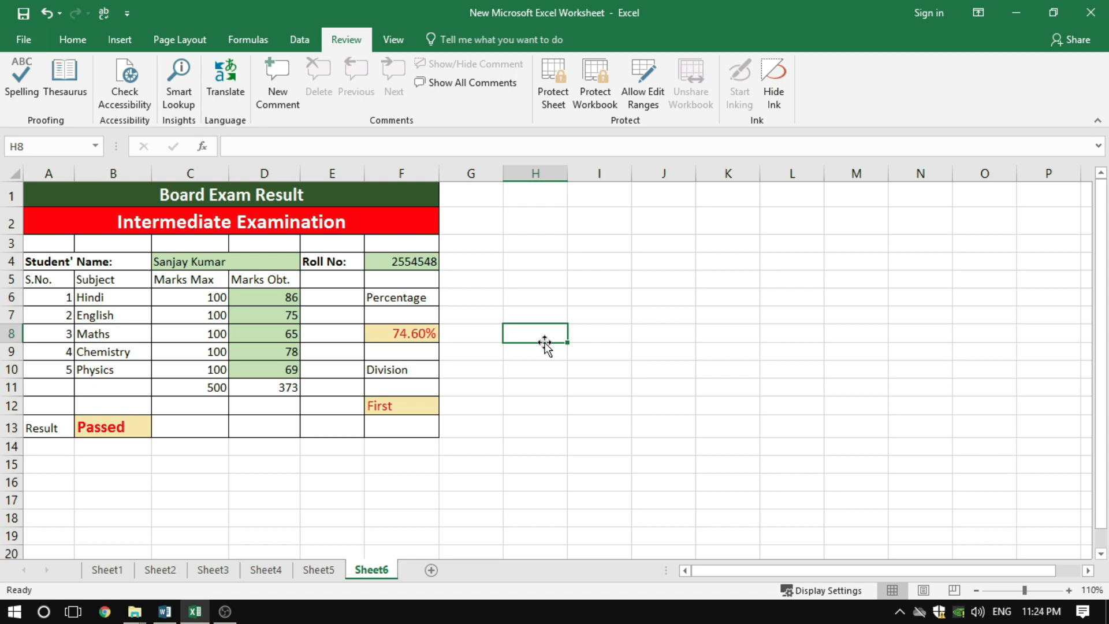
Examine the exam heading, the student's name and roll number cells, and the obtained marks in D6:D10
{"action": "left_click", "coordinate": [254, 228]}
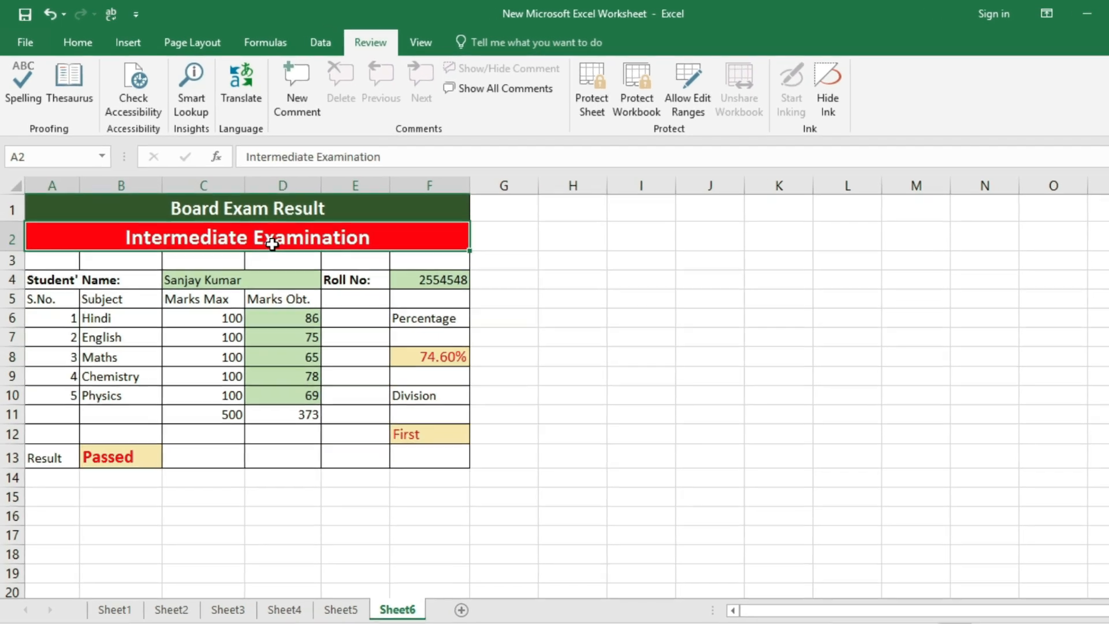
{"action": "left_click", "coordinate": [269, 279]}
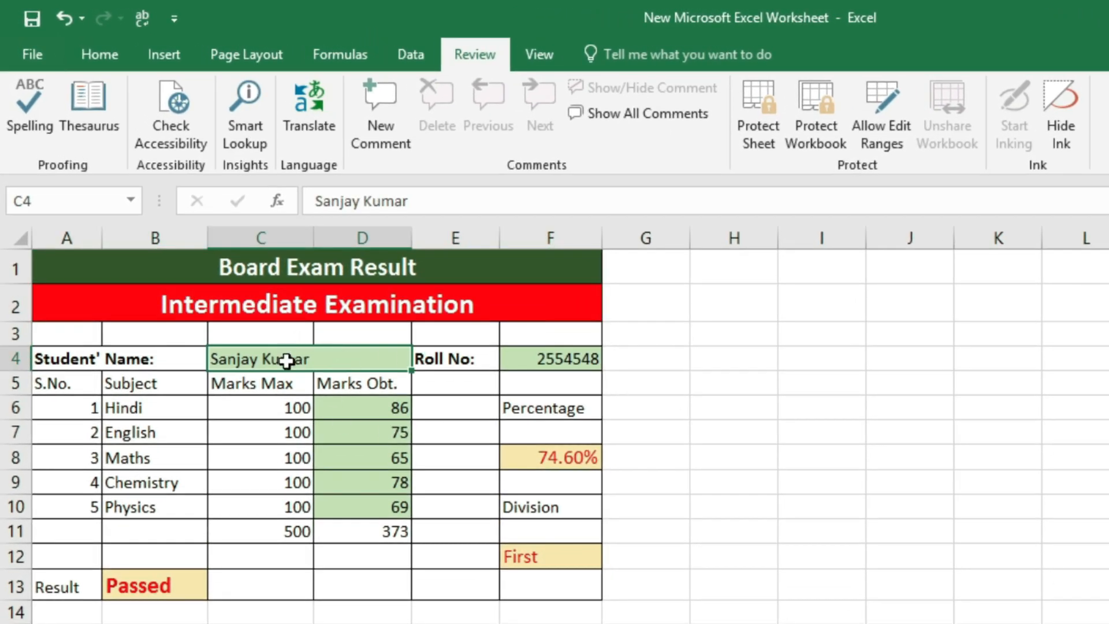
{"action": "left_click", "coordinate": [547, 358]}
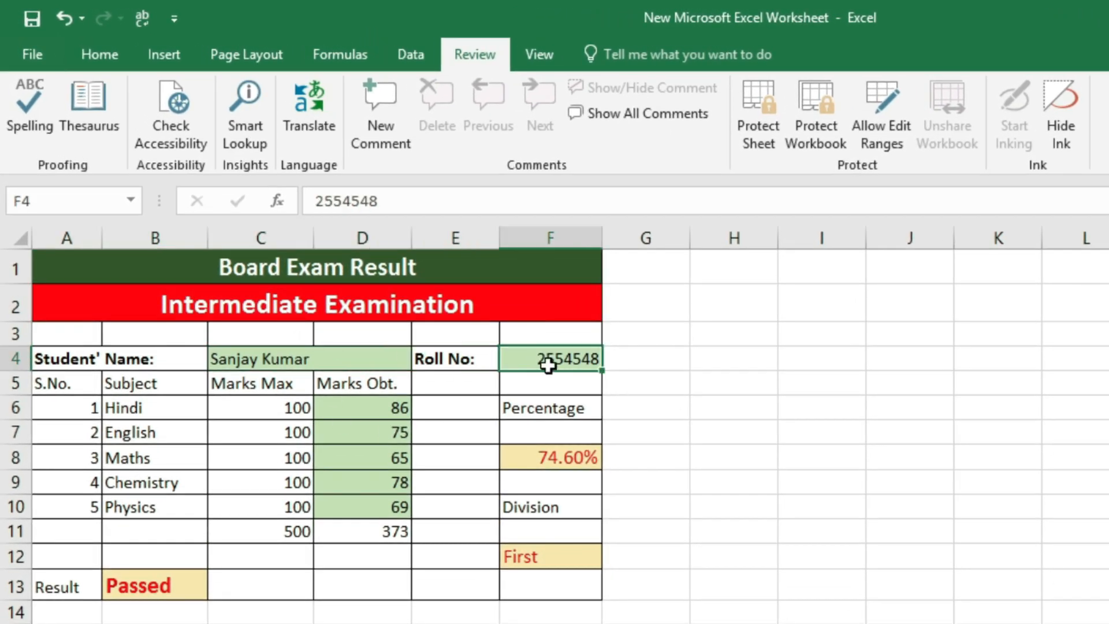
{"action": "left_click_drag", "start_coordinate": [363, 411], "coordinate": [369, 516]}
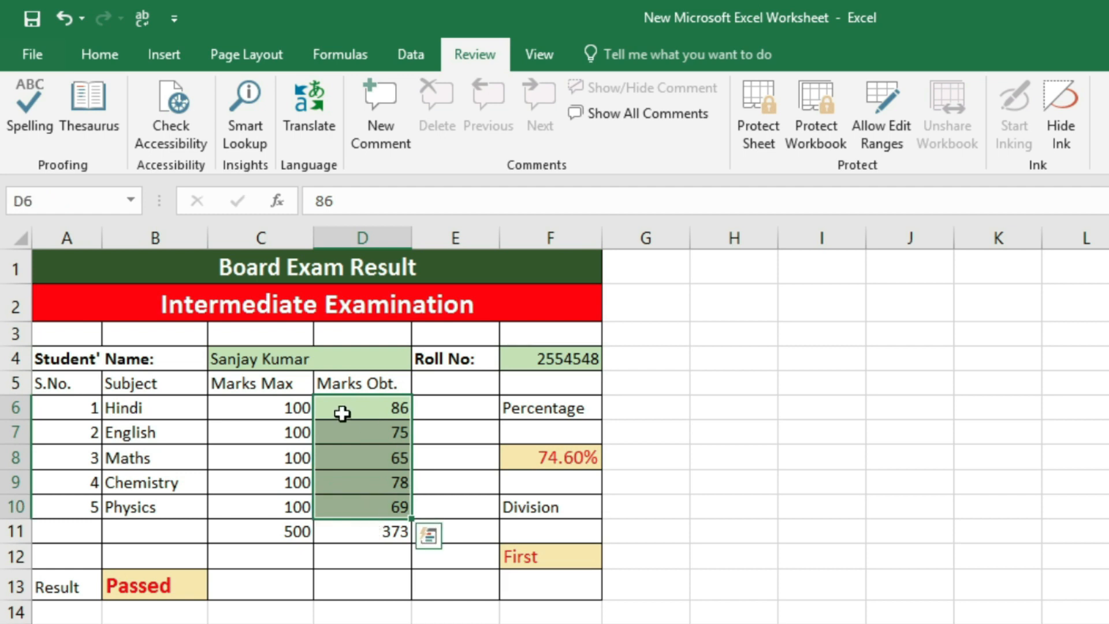
Examine the formulas for the percentage in F8, division in F12, result in B13 and totals in C11 and D11
{"action": "left_click", "coordinate": [548, 459]}
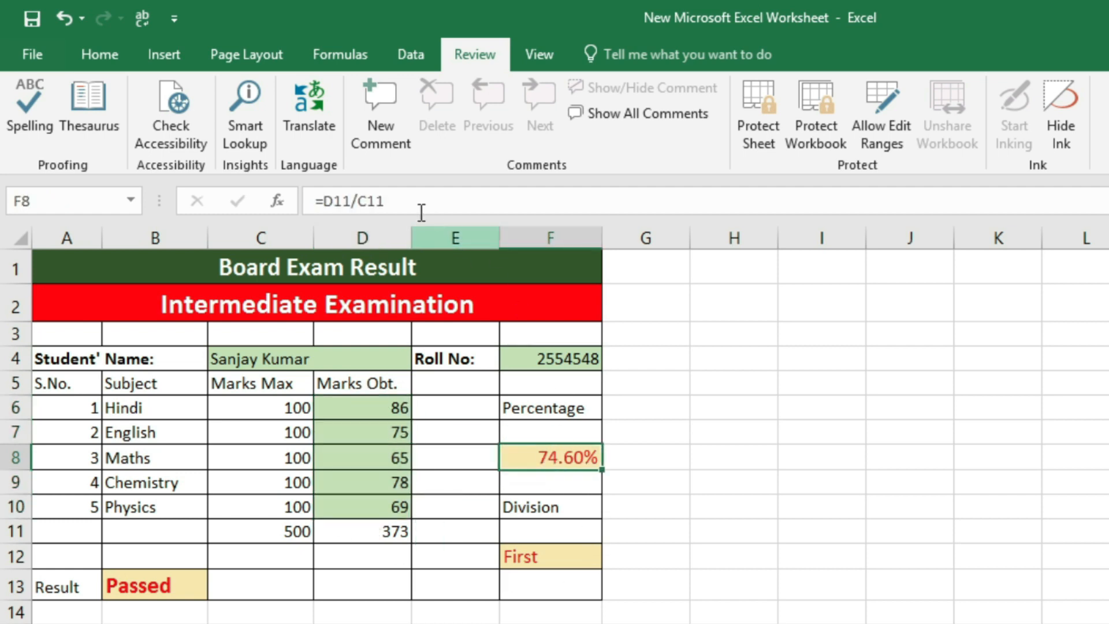
{"action": "left_click", "coordinate": [555, 553]}
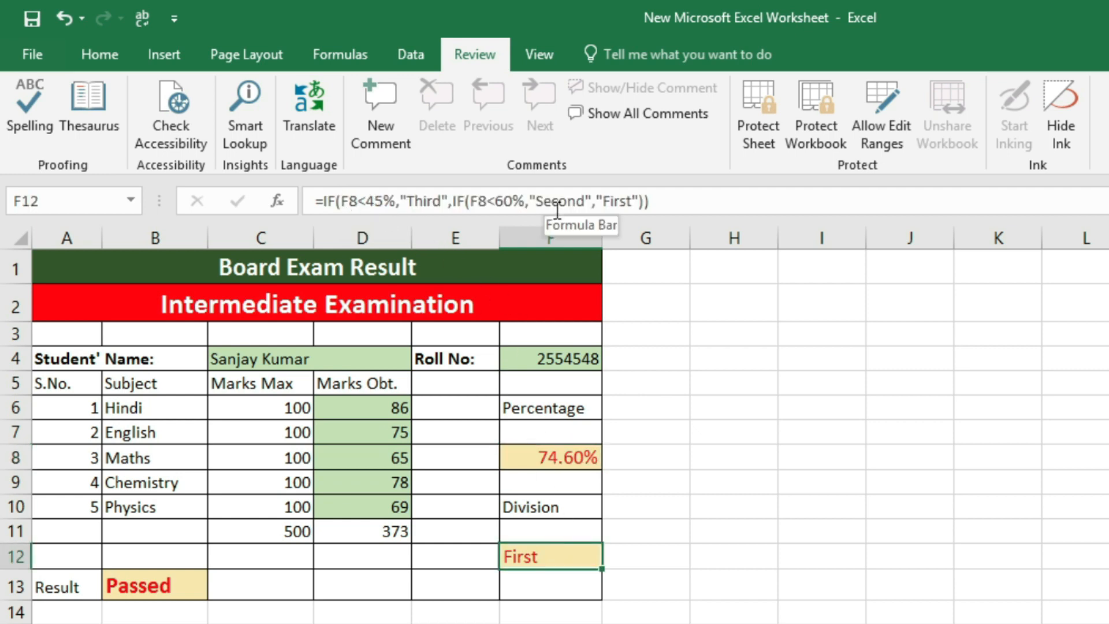
{"action": "left_click", "coordinate": [175, 586]}
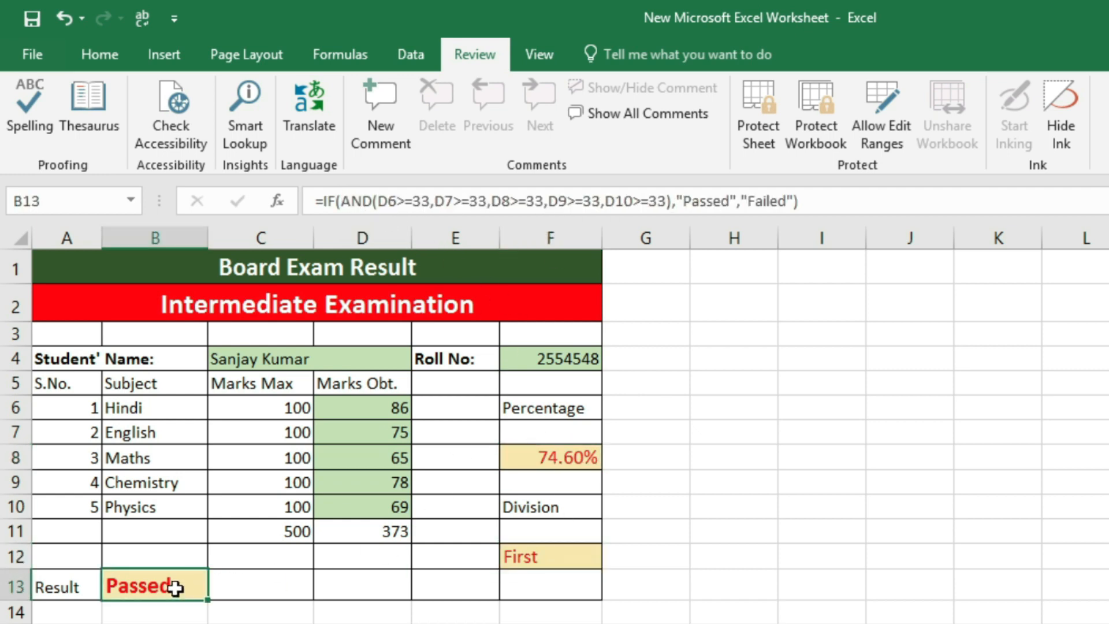
{"action": "left_click", "coordinate": [373, 531]}
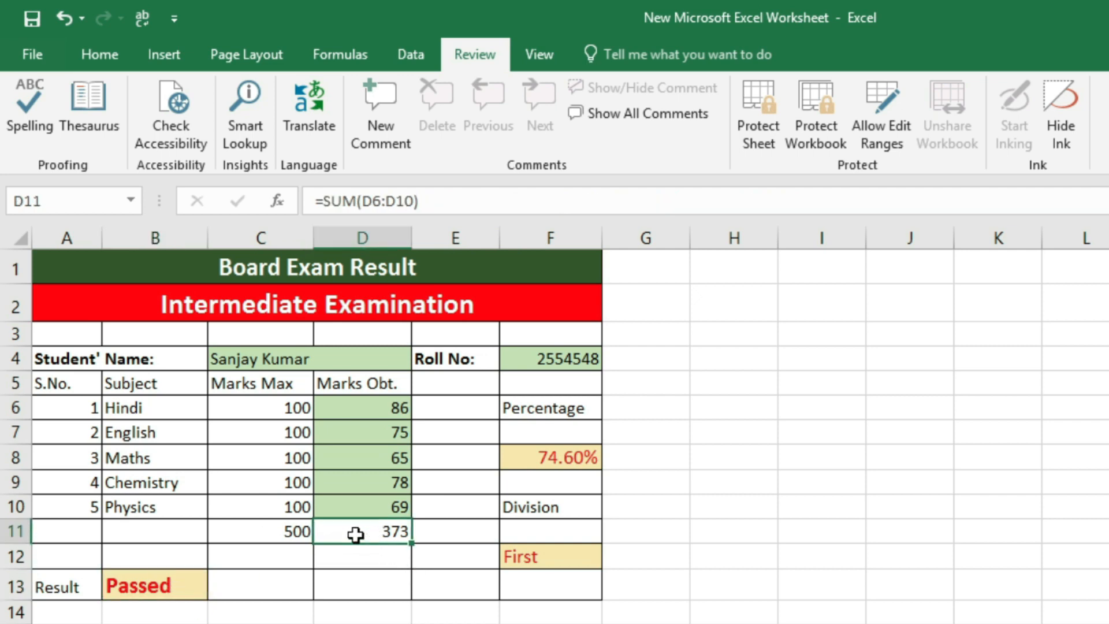
{"action": "left_click", "coordinate": [292, 532]}
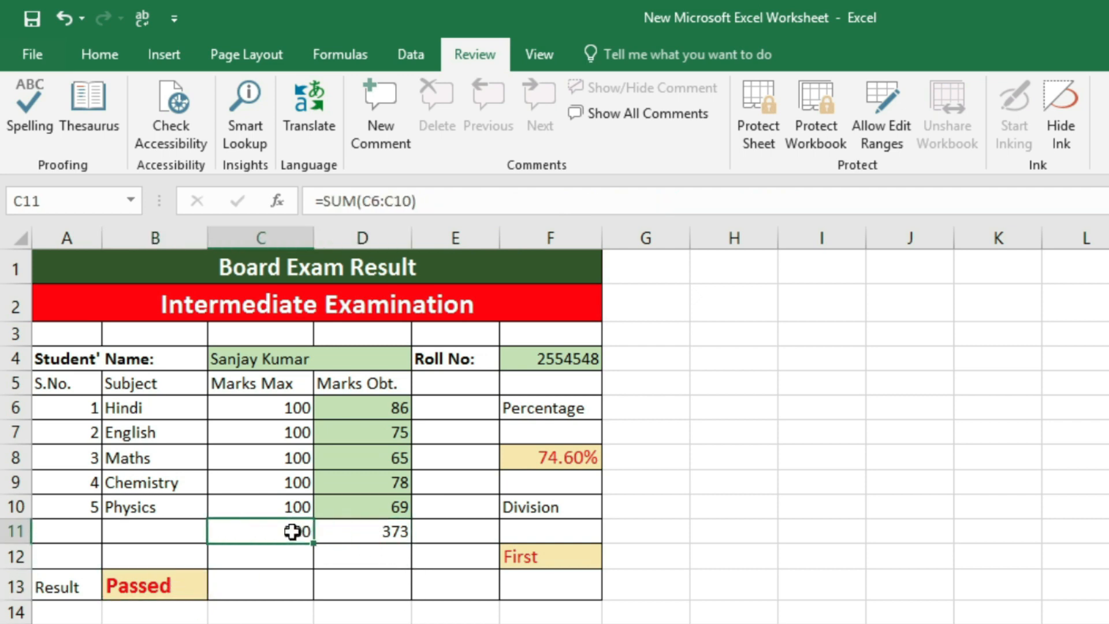
{"action": "left_click", "coordinate": [384, 530]}
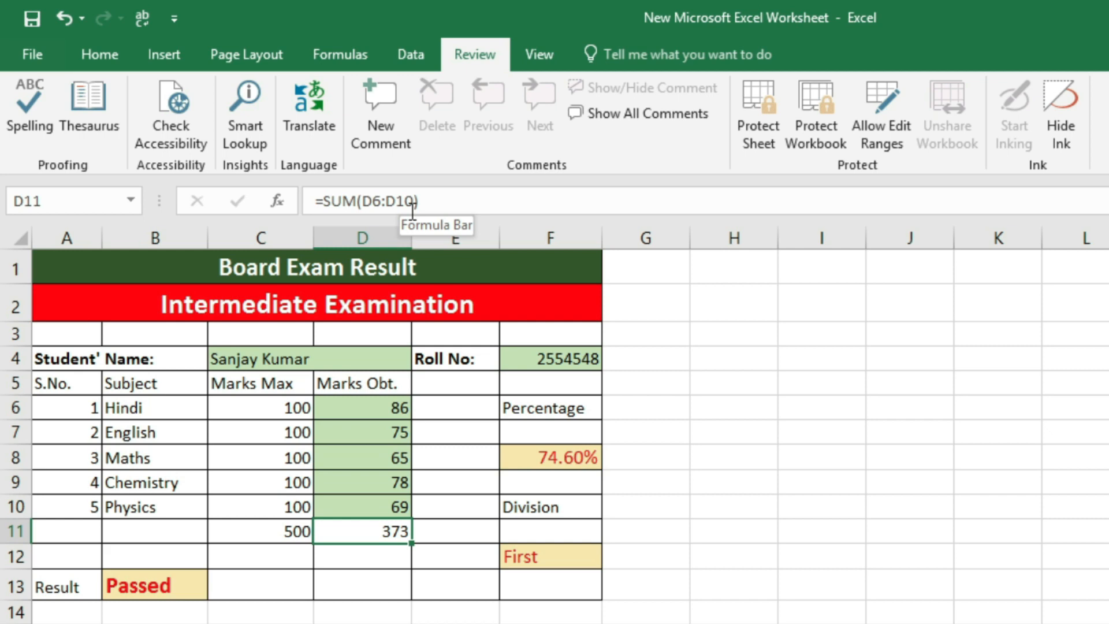
{"action": "left_click", "coordinate": [580, 462]}
{"action": "left_click", "coordinate": [551, 563]}
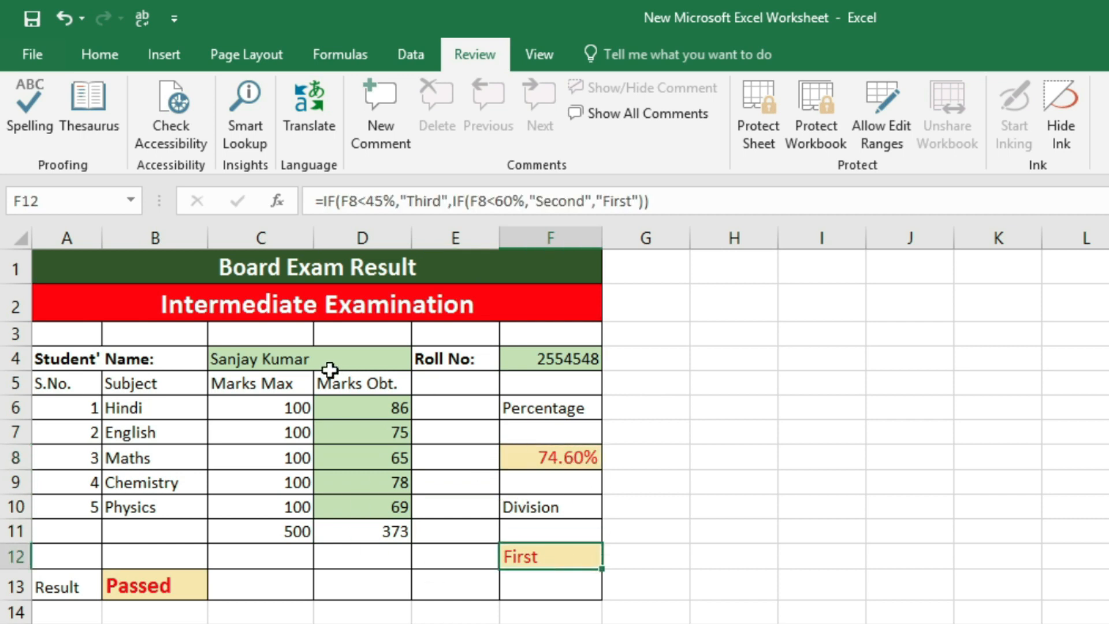
Review the green data-entry cells C4, F4 and D6:D10 once more, and deselect them
{"action": "left_click", "coordinate": [304, 361]}
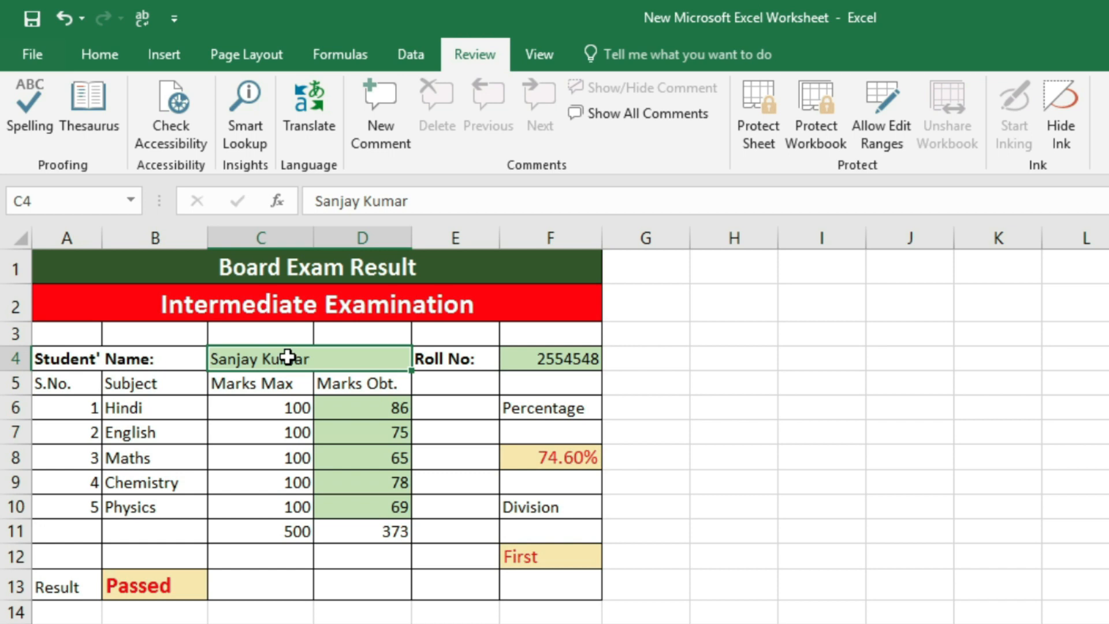
{"action": "left_click", "coordinate": [557, 360]}
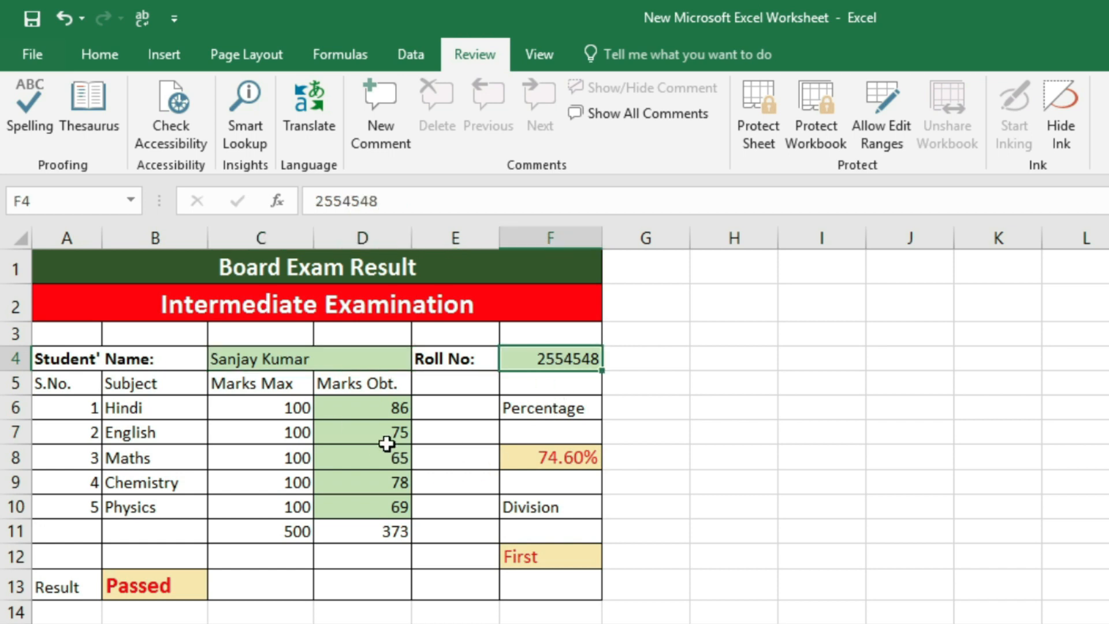
{"action": "left_click_drag", "start_coordinate": [366, 407], "coordinate": [366, 508]}
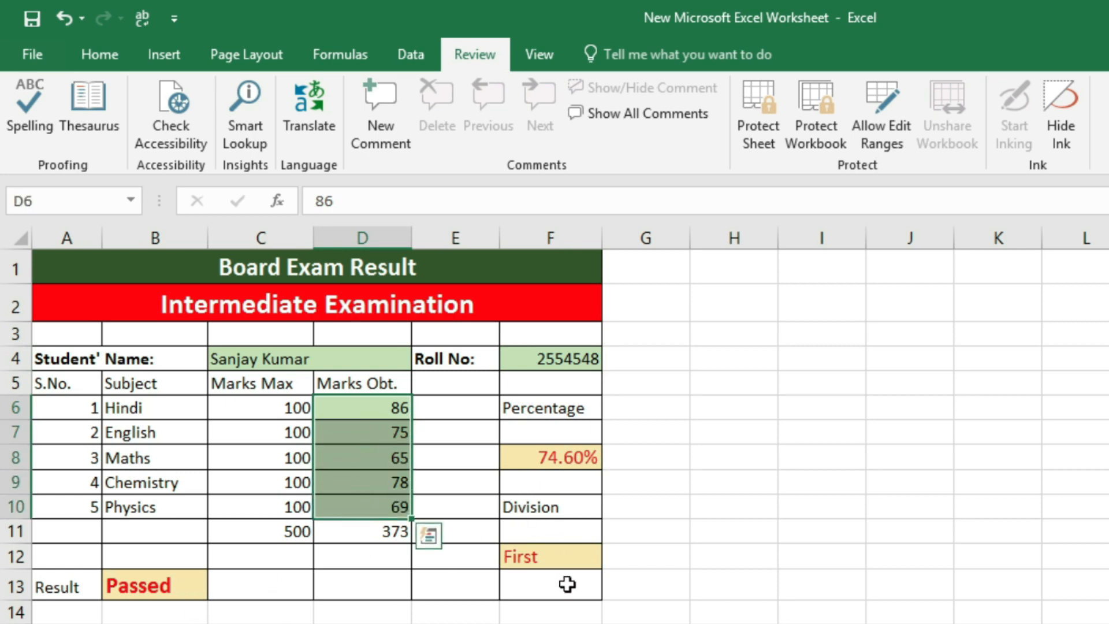
{"action": "left_click", "coordinate": [683, 482]}
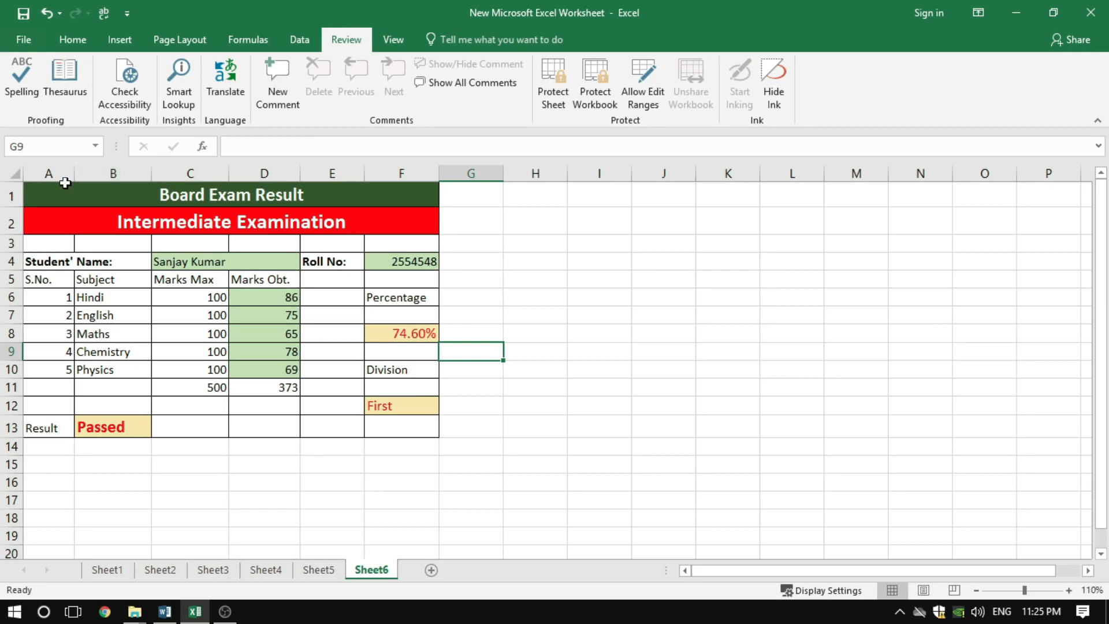
Examine the Locked and Hidden protection settings for all cells of the sheet, leave them unchanged, and deselect the cells
{"action": "left_click", "coordinate": [16, 175]}
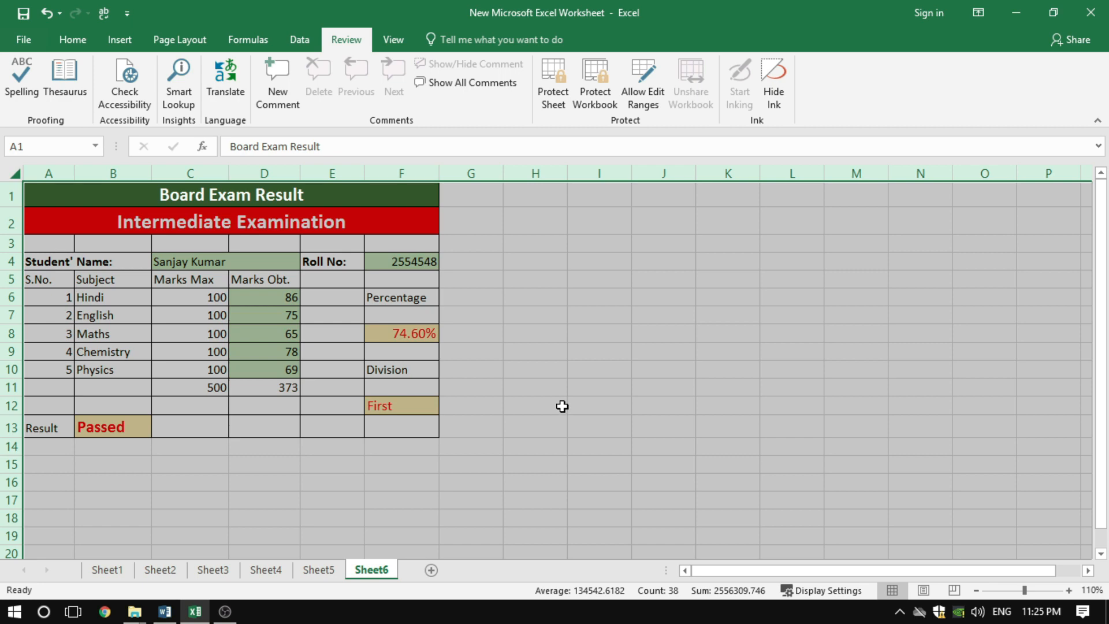
{"action": "left_click", "coordinate": [558, 364]}
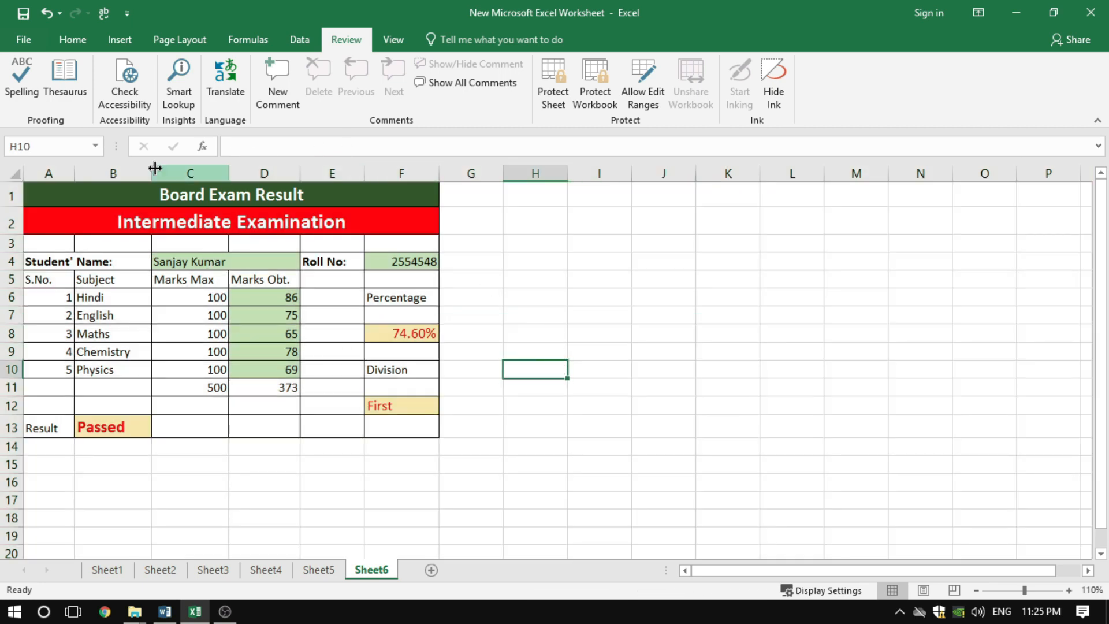
{"action": "left_click", "coordinate": [18, 180]}
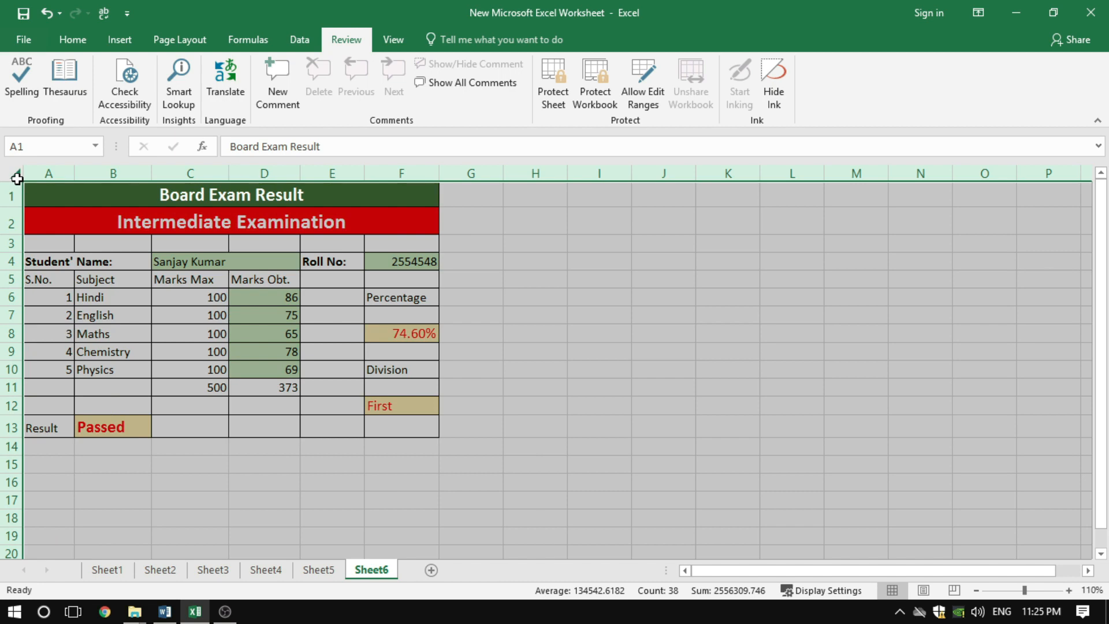
{"action": "left_click", "coordinate": [471, 338]}
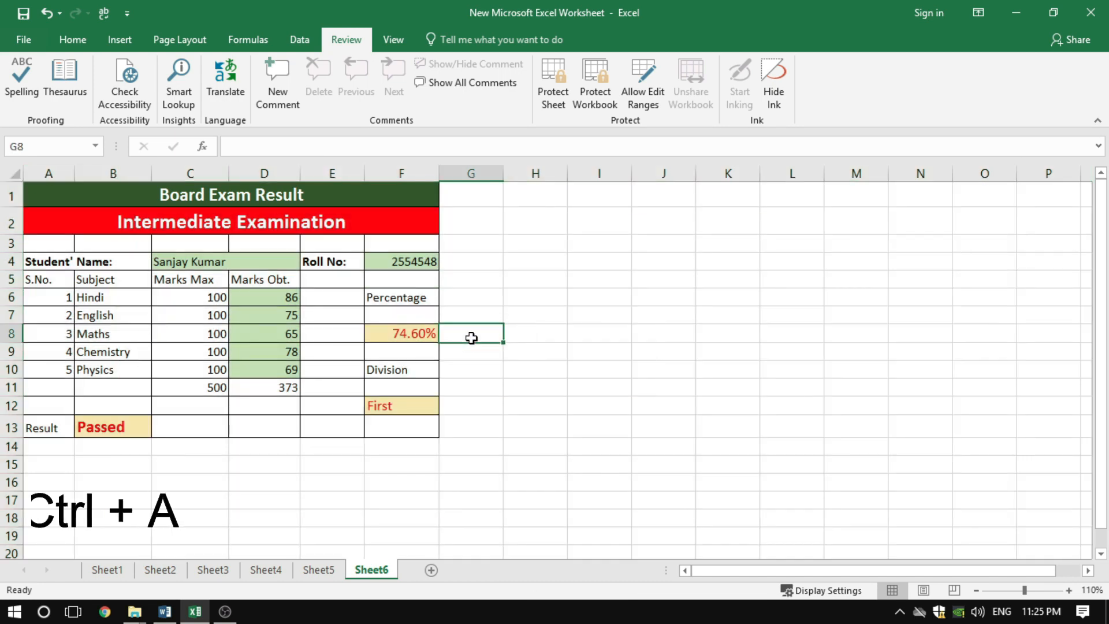
{"action": "key", "text": "ctrl+a"}
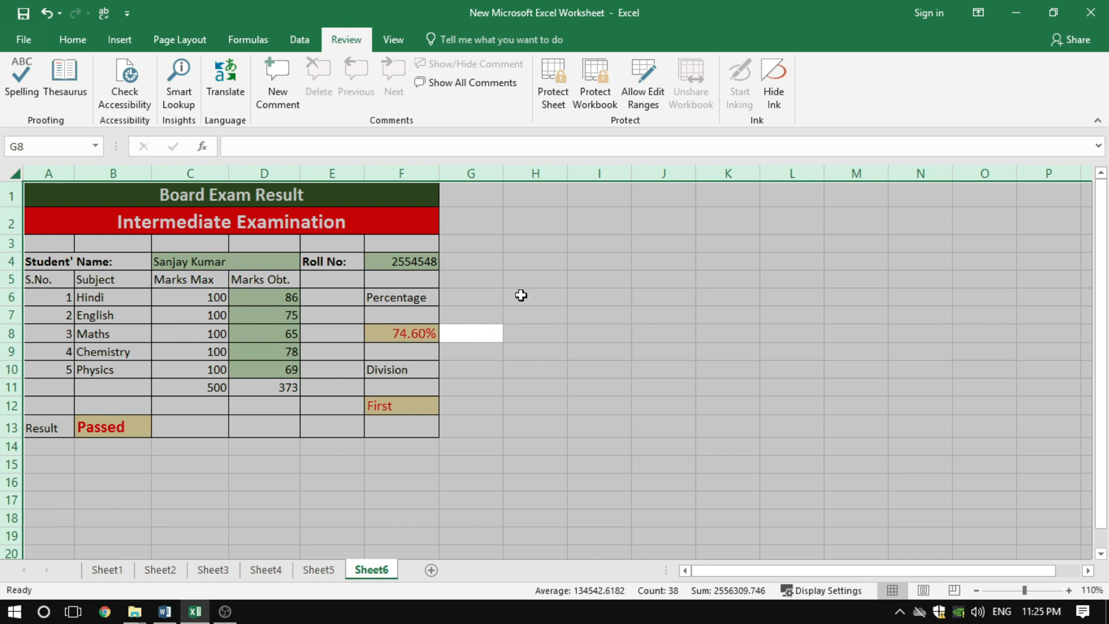
{"action": "right_click", "coordinate": [523, 294]}
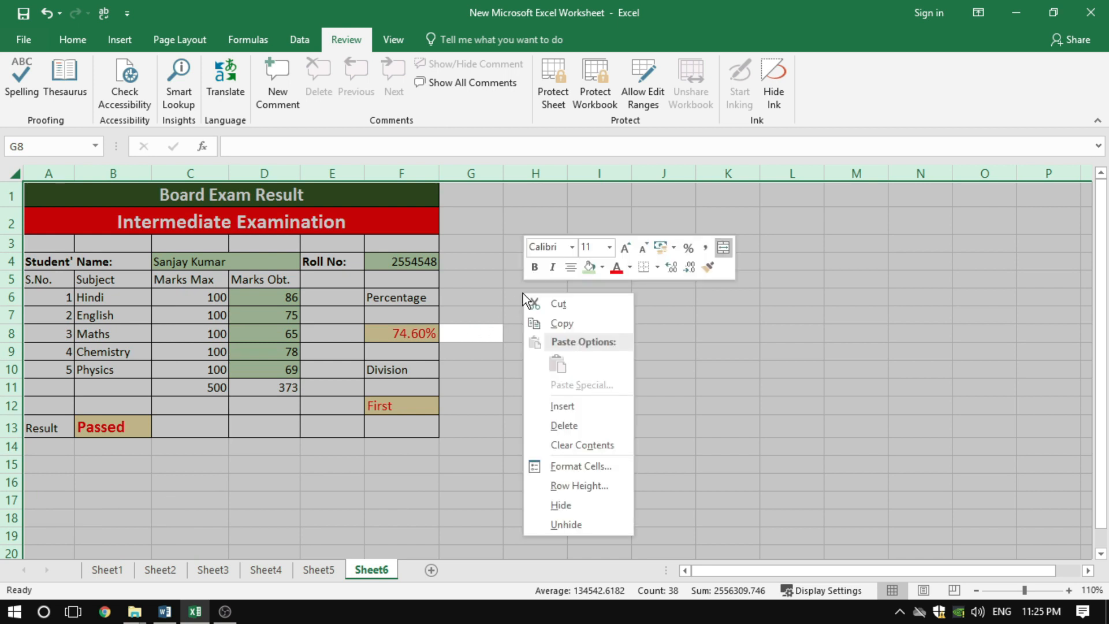
{"action": "left_click", "coordinate": [566, 465]}
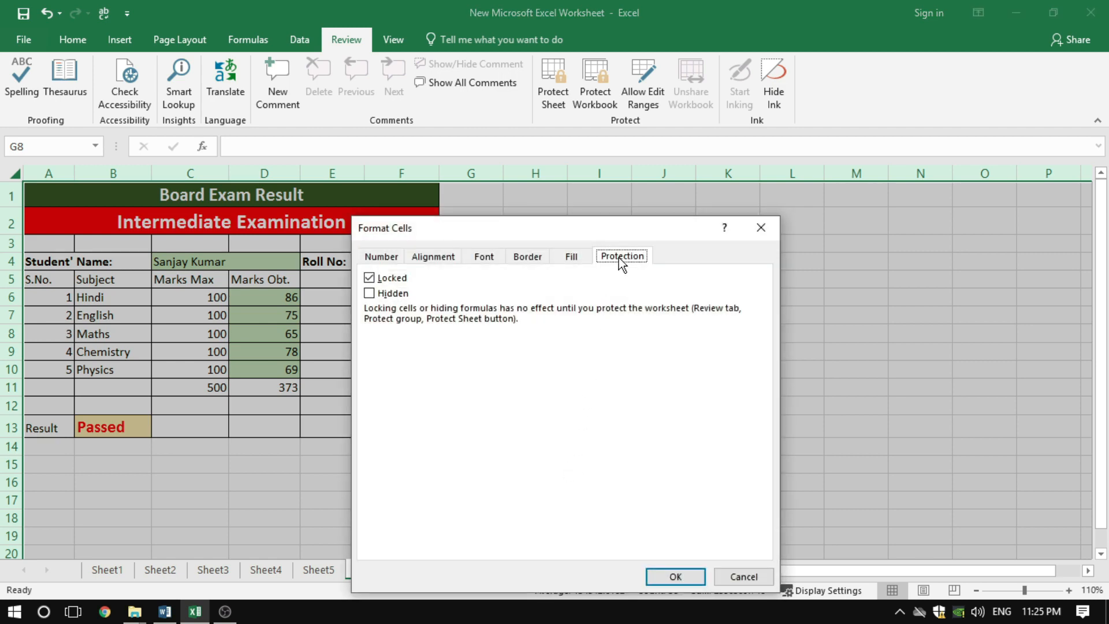
{"action": "left_click_drag", "start_coordinate": [608, 230], "coordinate": [536, 194]}
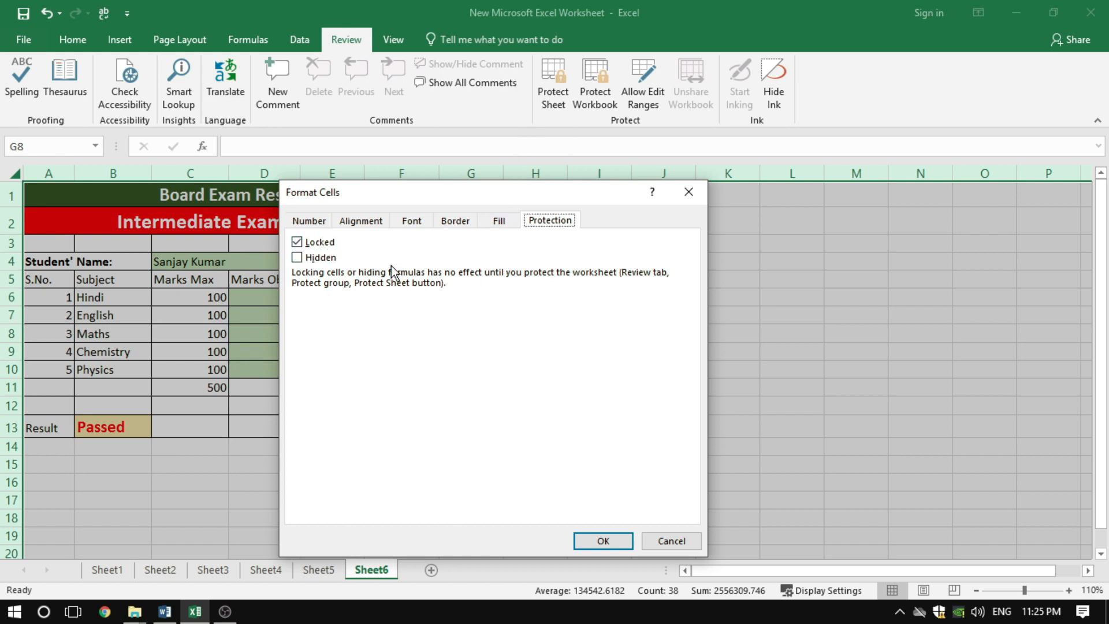
{"action": "left_click_drag", "start_coordinate": [480, 194], "coordinate": [518, 199]}
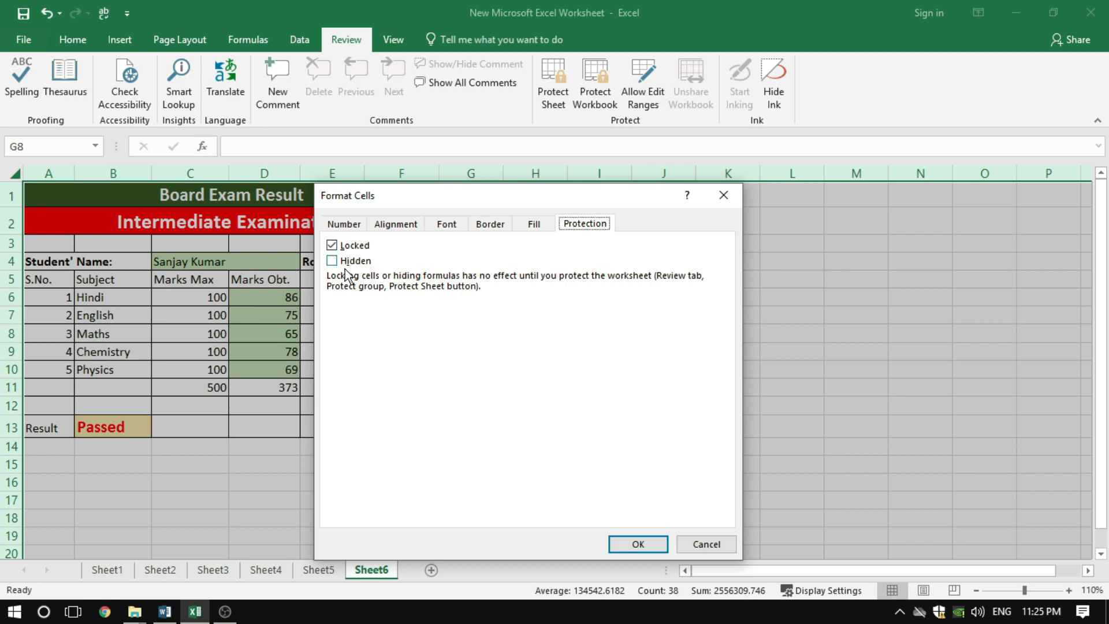
{"action": "left_click", "coordinate": [696, 543]}
{"action": "left_click", "coordinate": [549, 384]}
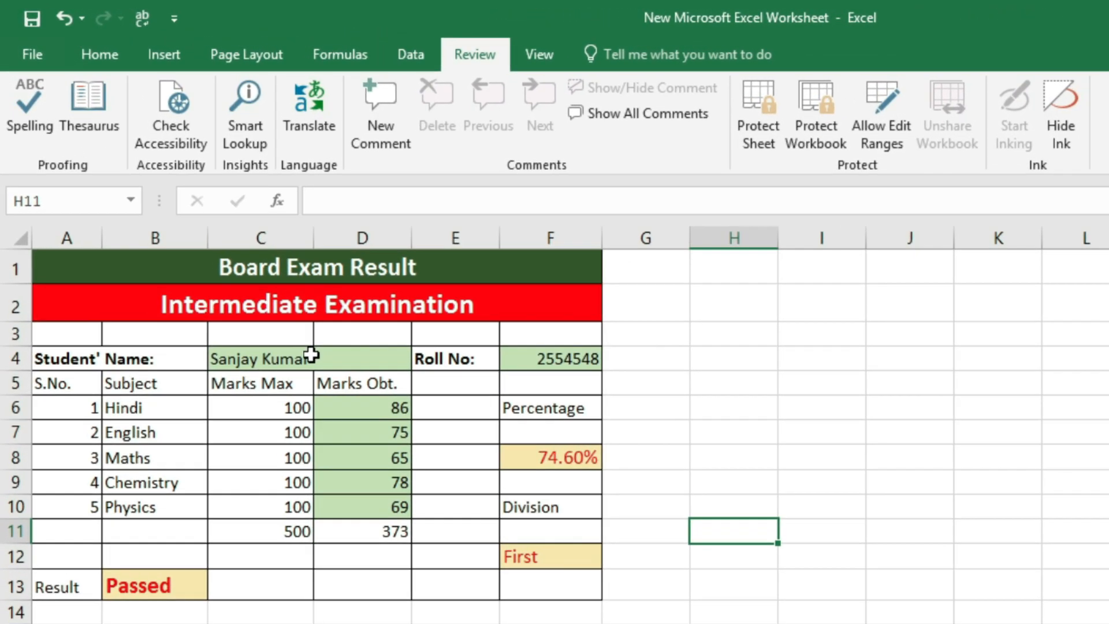
Unlock the green data-entry cells C4, F4 and D6:D10 in their cell protection settings
{"action": "left_click", "coordinate": [243, 277]}
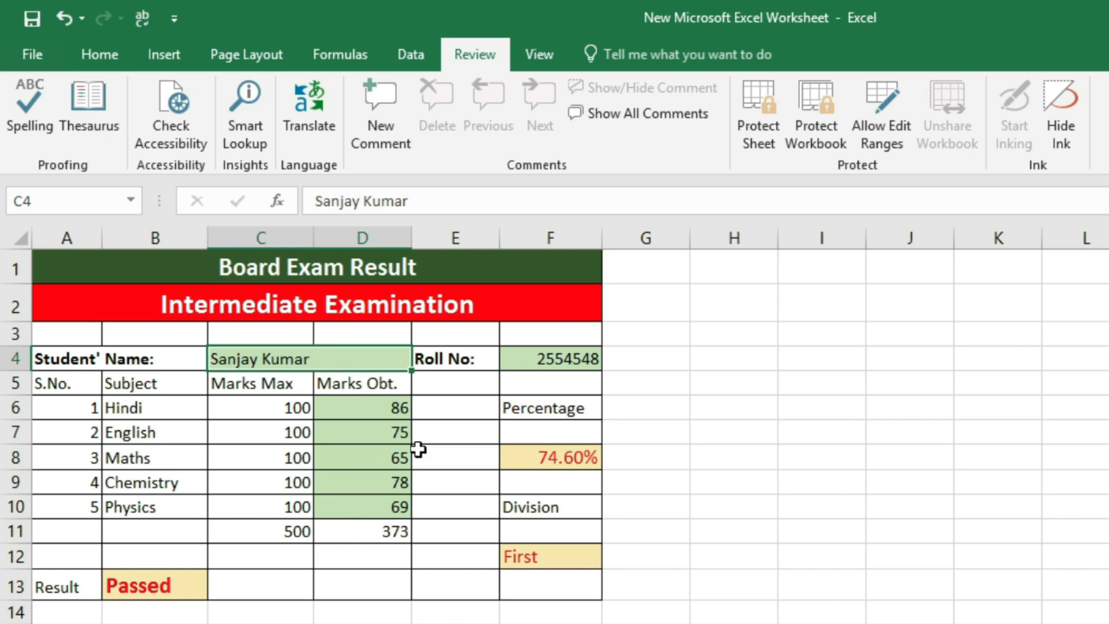
{"action": "left_click", "coordinate": [567, 364], "text": "ctrl"}
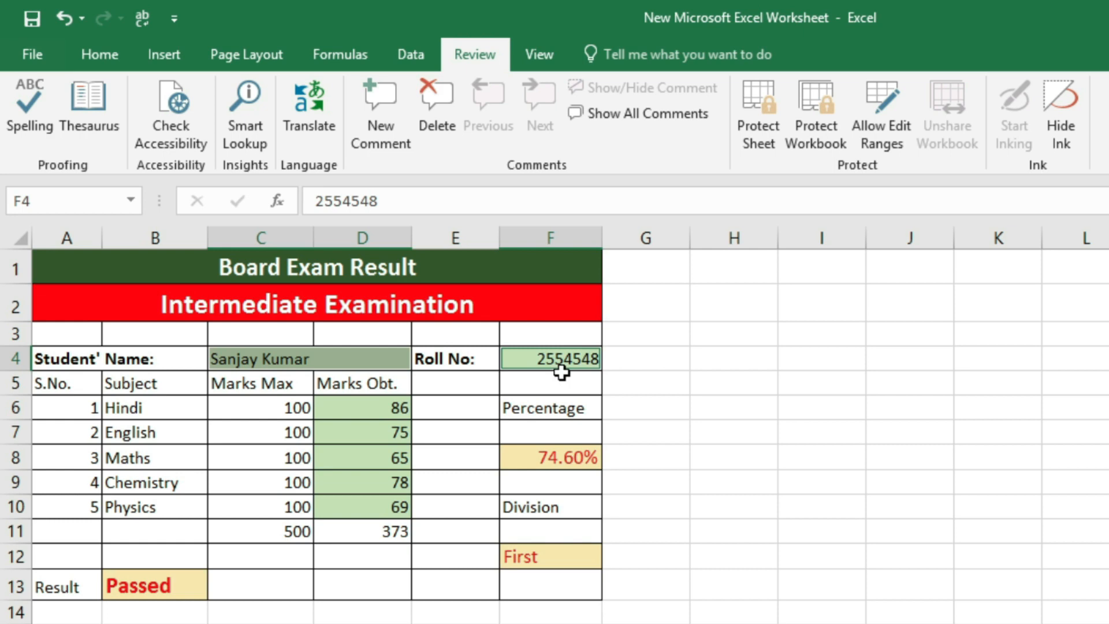
{"action": "left_click", "coordinate": [365, 410], "text": "ctrl"}
{"action": "left_click", "coordinate": [369, 433], "text": "ctrl"}
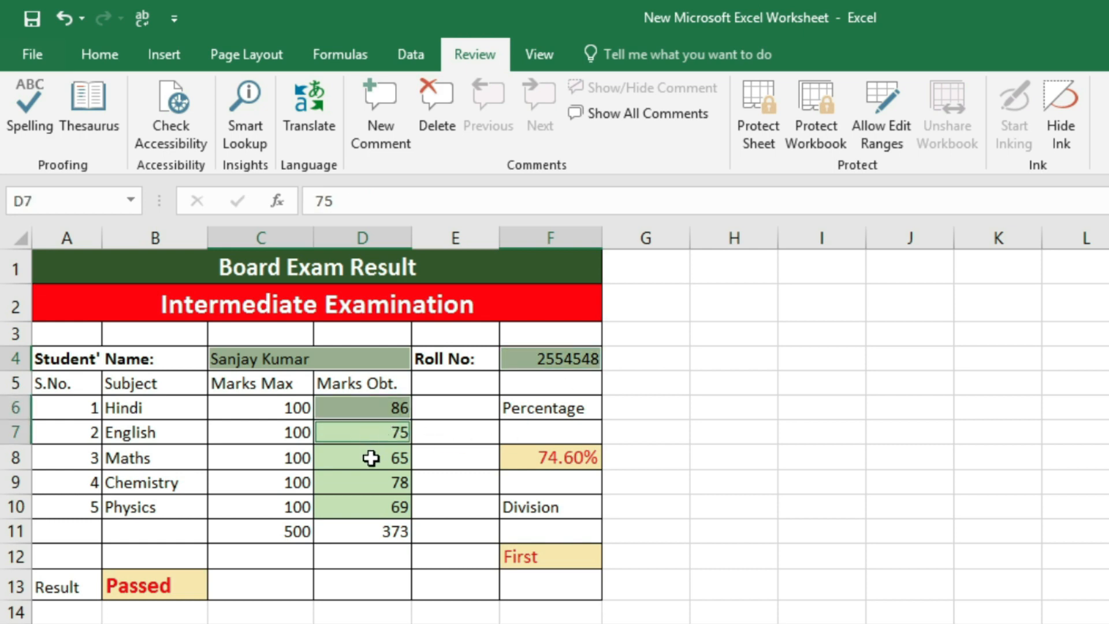
{"action": "left_click", "coordinate": [371, 459], "text": "ctrl"}
{"action": "left_click", "coordinate": [368, 482], "text": "ctrl"}
{"action": "left_click", "coordinate": [367, 506], "text": "ctrl"}
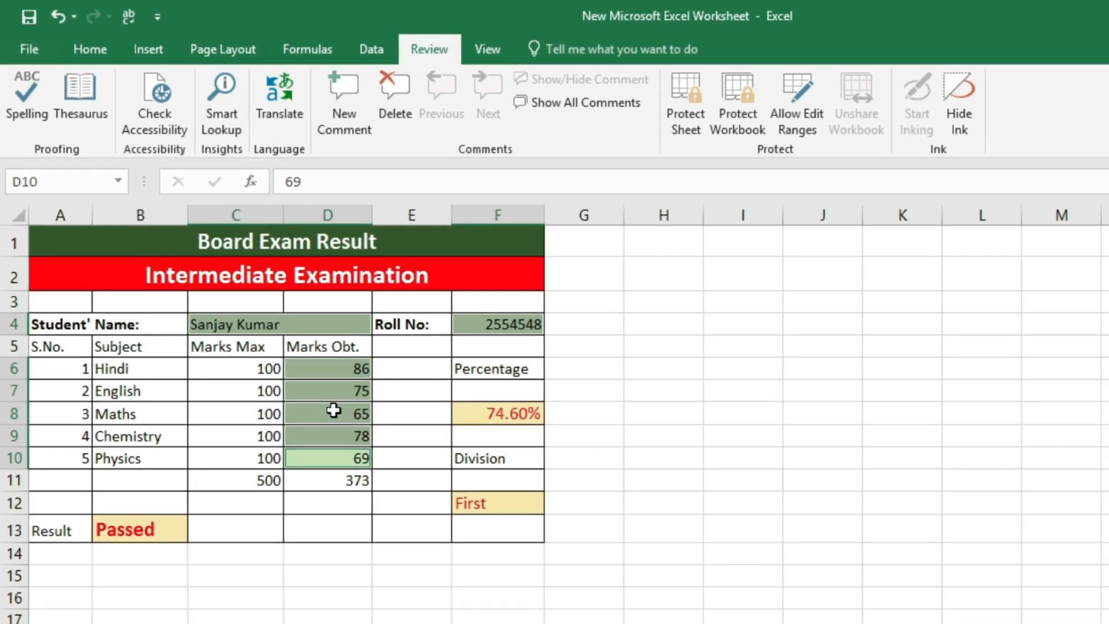
{"action": "right_click", "coordinate": [370, 457]}
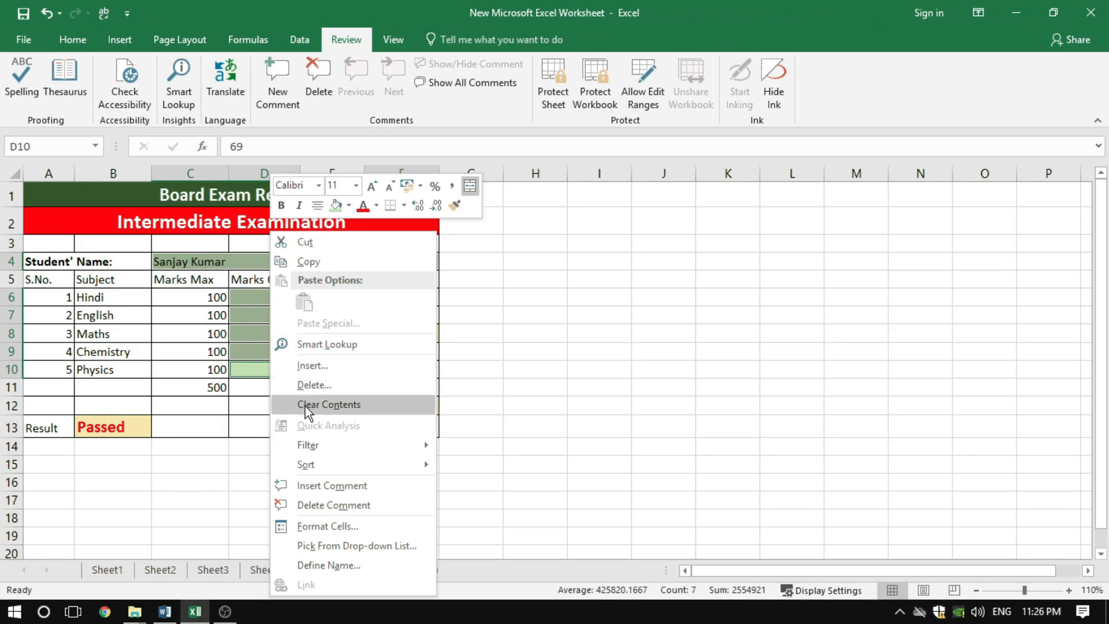
{"action": "left_click", "coordinate": [341, 526]}
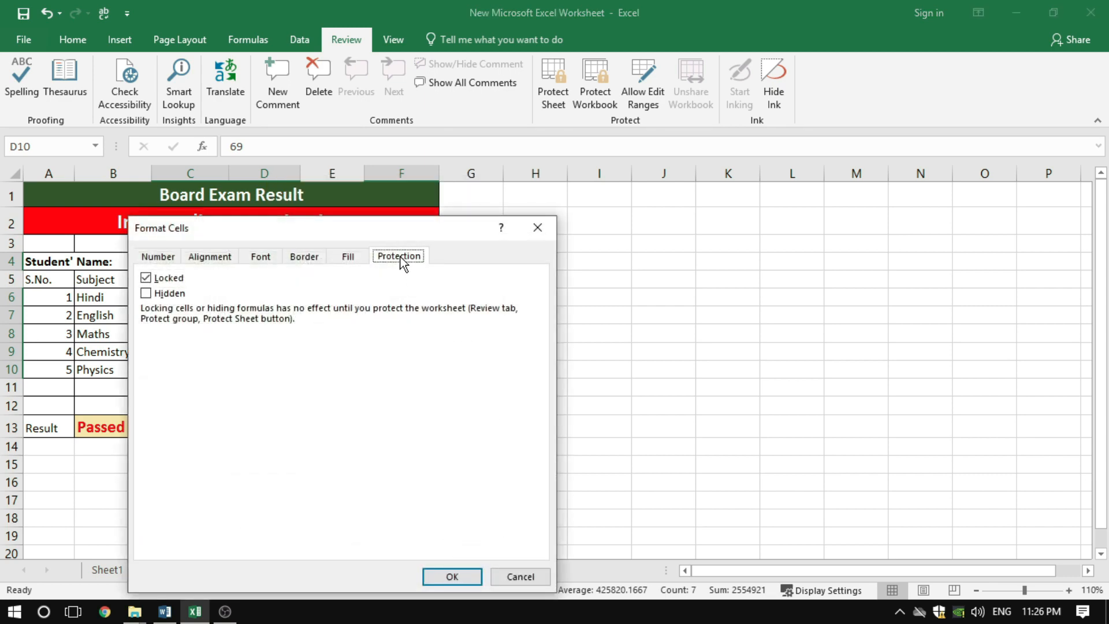
{"action": "left_click", "coordinate": [165, 279]}
{"action": "left_click_drag", "start_coordinate": [333, 233], "coordinate": [732, 174]}
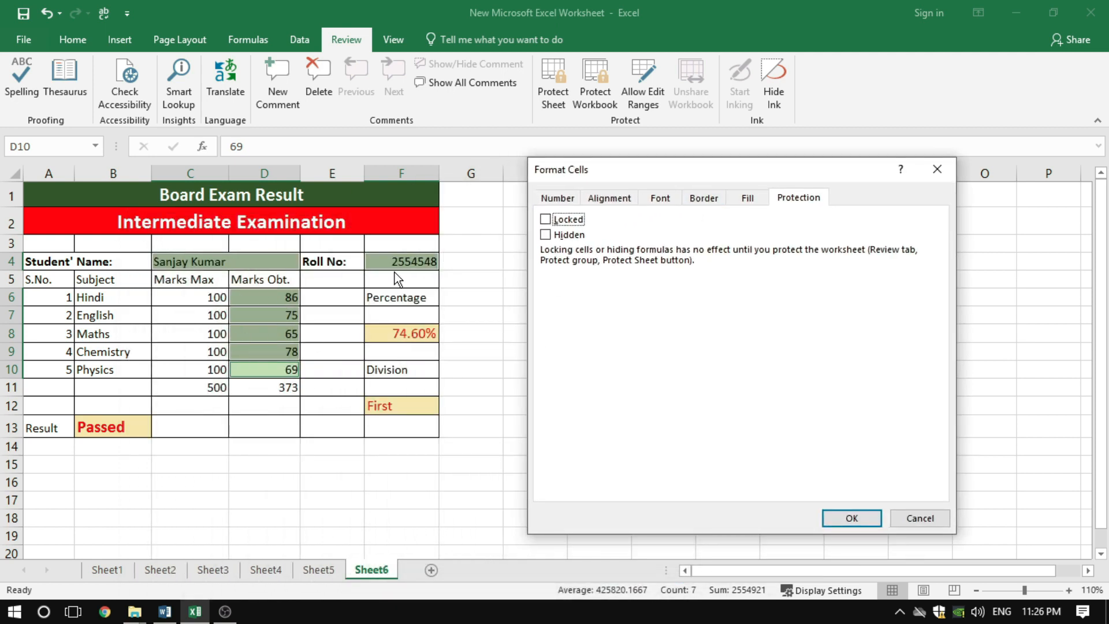
{"action": "left_click", "coordinate": [837, 514]}
{"action": "left_click", "coordinate": [535, 315]}
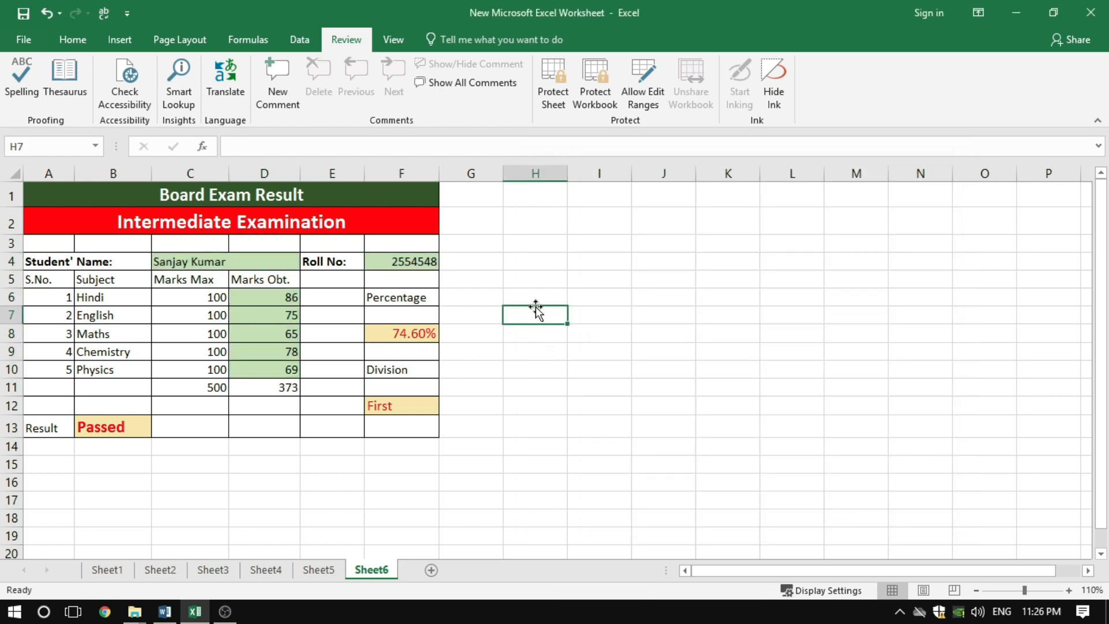
Protect the sheet with a password, entering and confirming it, while allowing selection of locked and unlocked cells
{"action": "left_click", "coordinate": [556, 104]}
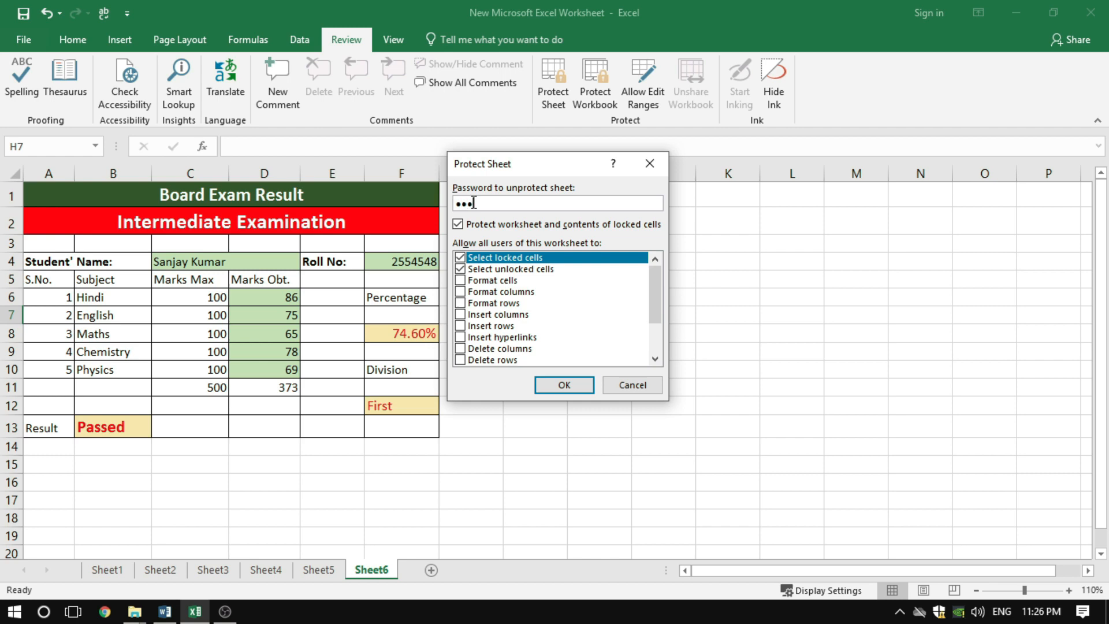
{"action": "left_click", "coordinate": [555, 386]}
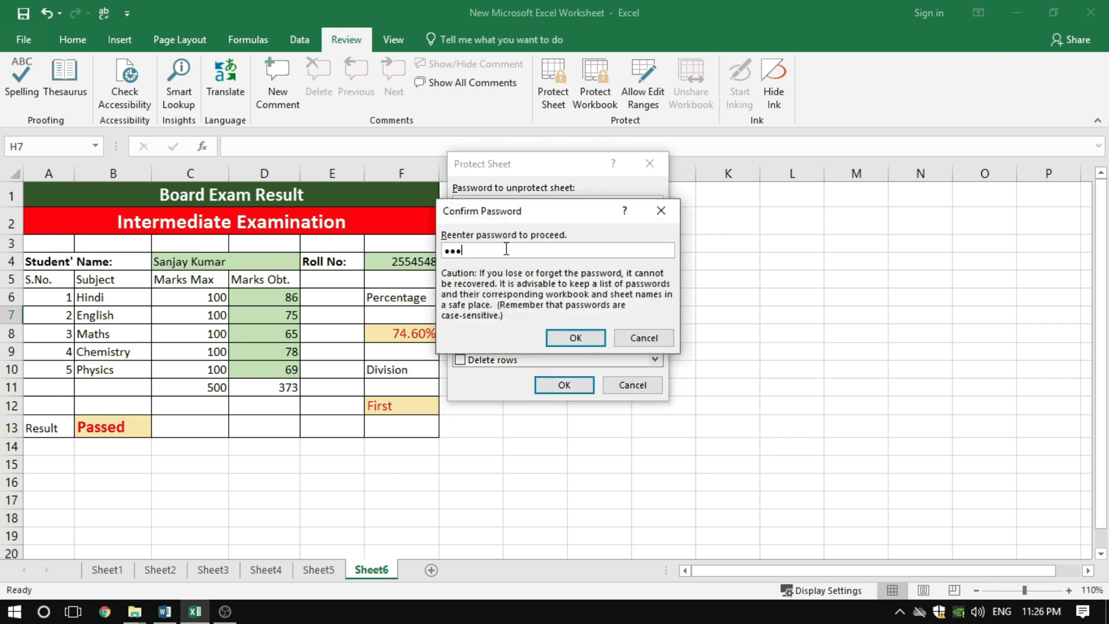
{"action": "left_click", "coordinate": [575, 337]}
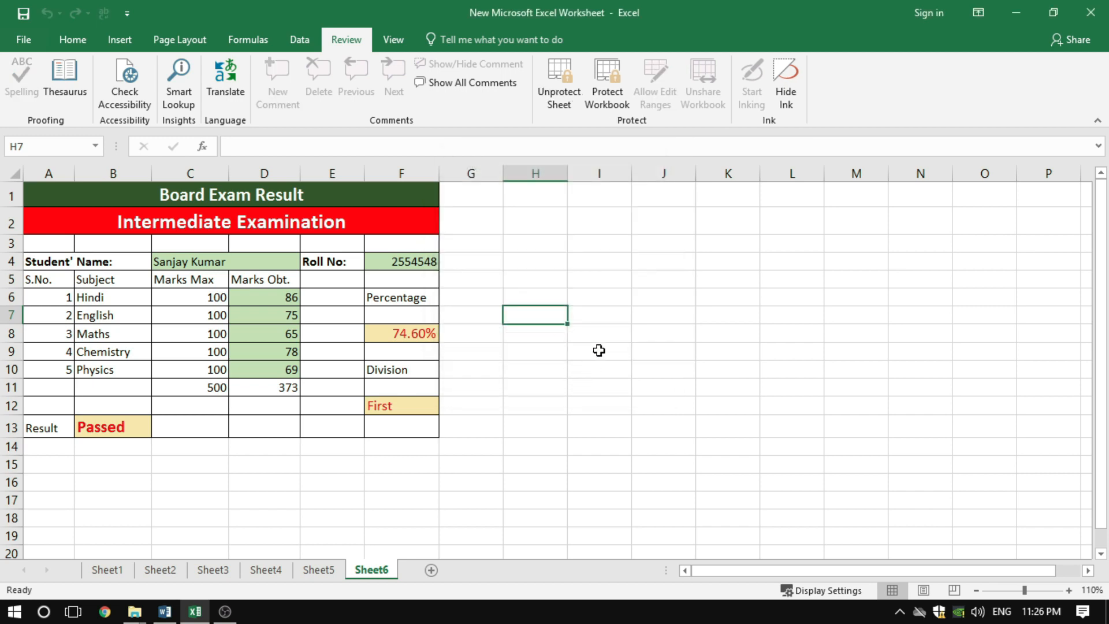
Test the sheet protection by trying to edit the locked empty cell H8
{"action": "left_click", "coordinate": [509, 273]}
{"action": "left_click", "coordinate": [539, 337]}
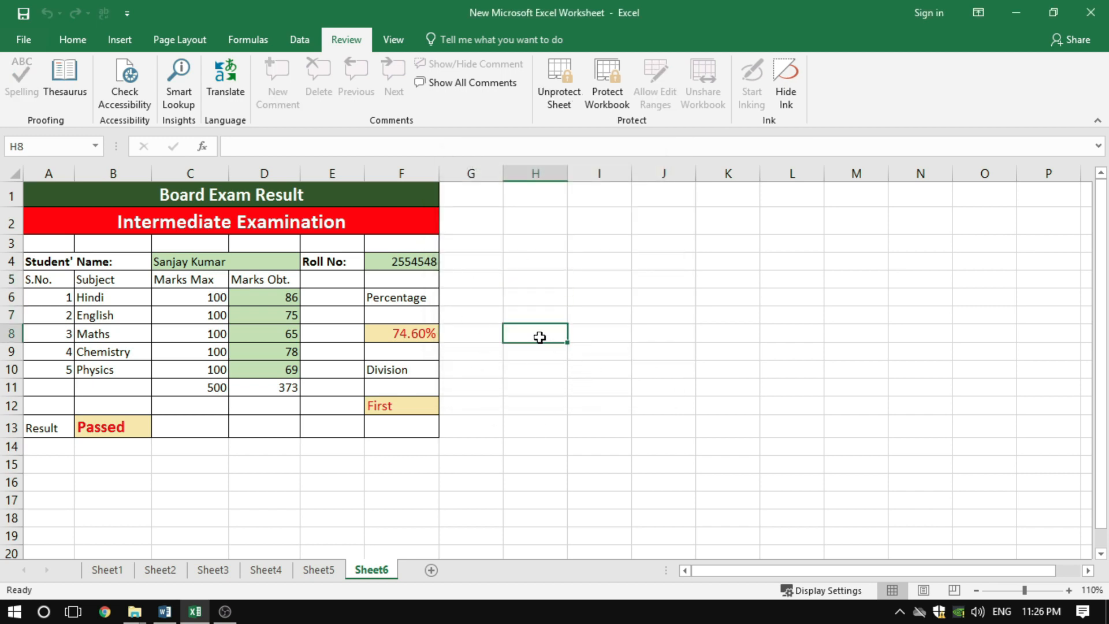
{"action": "double_click", "coordinate": [539, 337]}
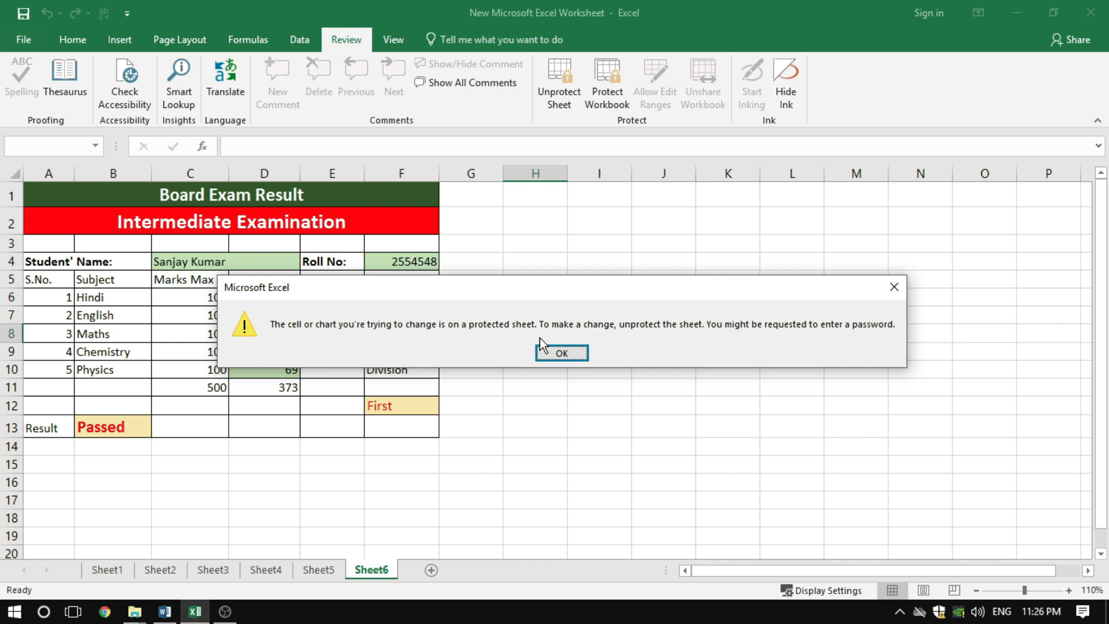
{"action": "key", "text": "Return"}
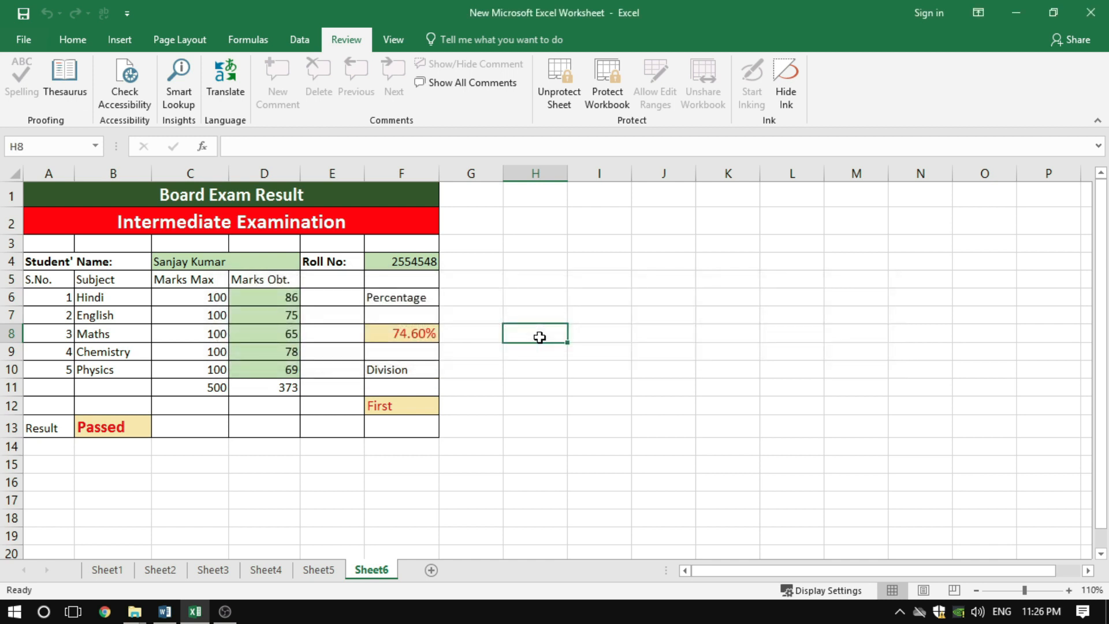
Test the unlocked cells by entering another student's name in C4 and a different roll number in F4
{"action": "left_click", "coordinate": [222, 262]}
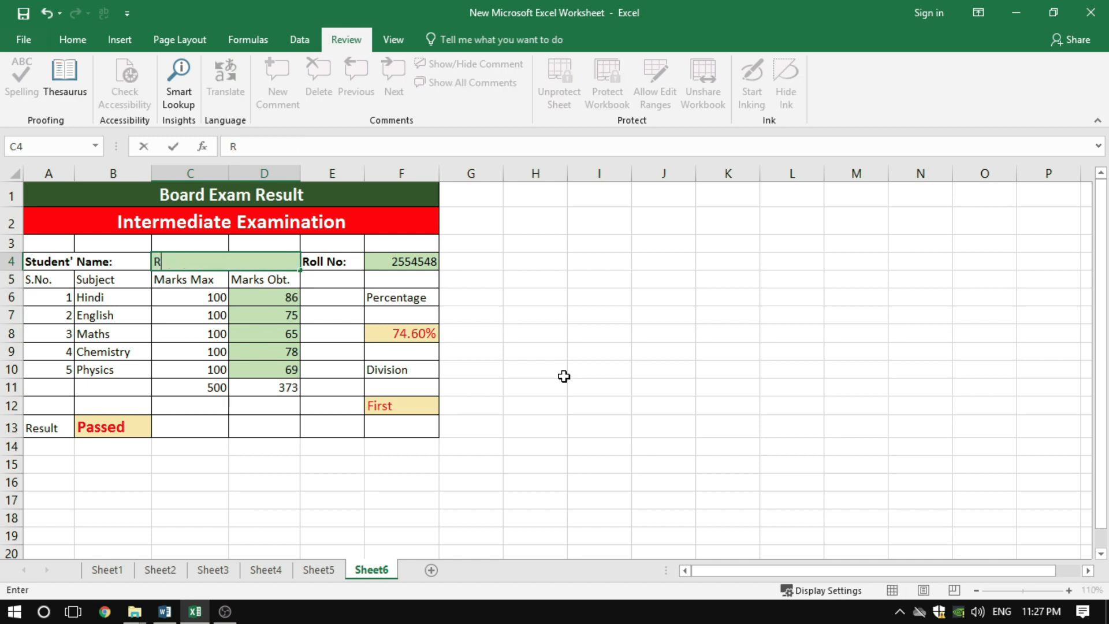
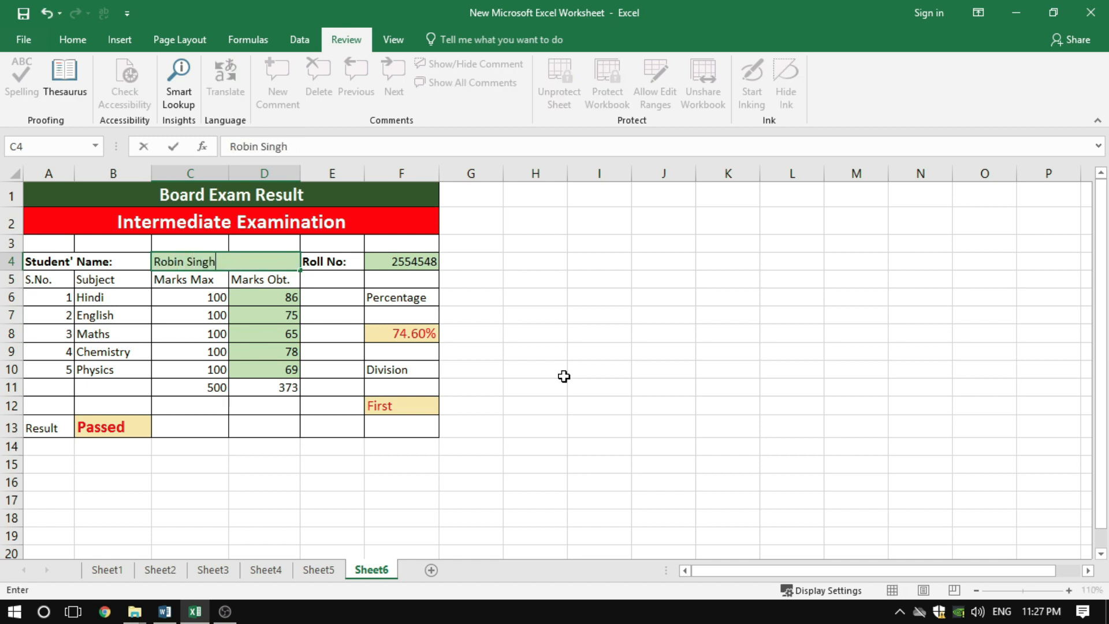
{"action": "key", "text": "Return"}
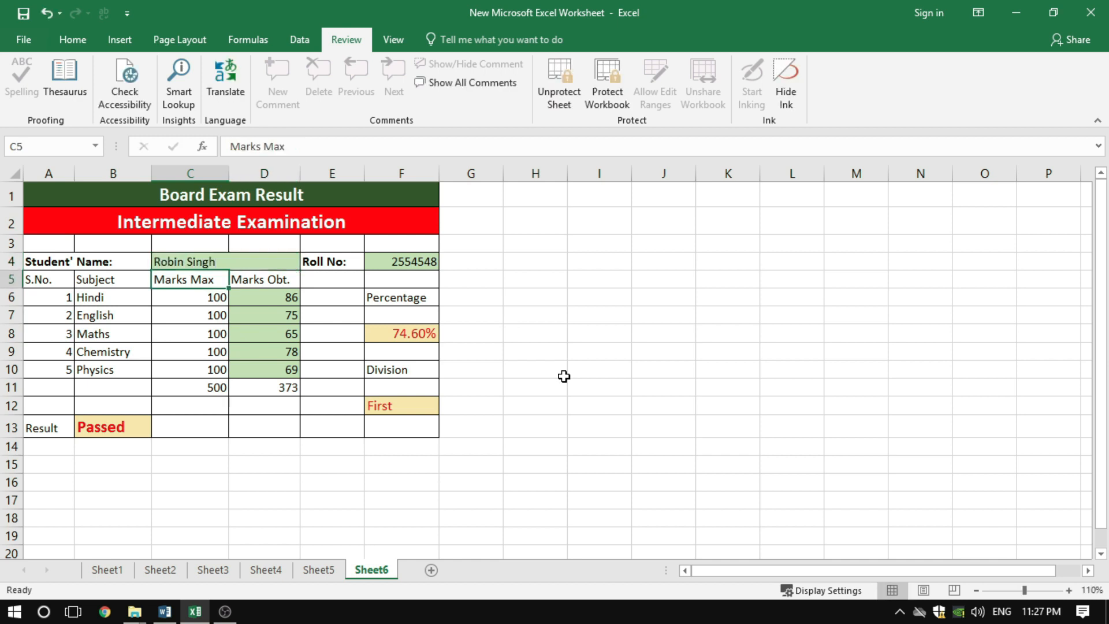
{"action": "left_click", "coordinate": [275, 263]}
{"action": "left_click", "coordinate": [404, 262]}
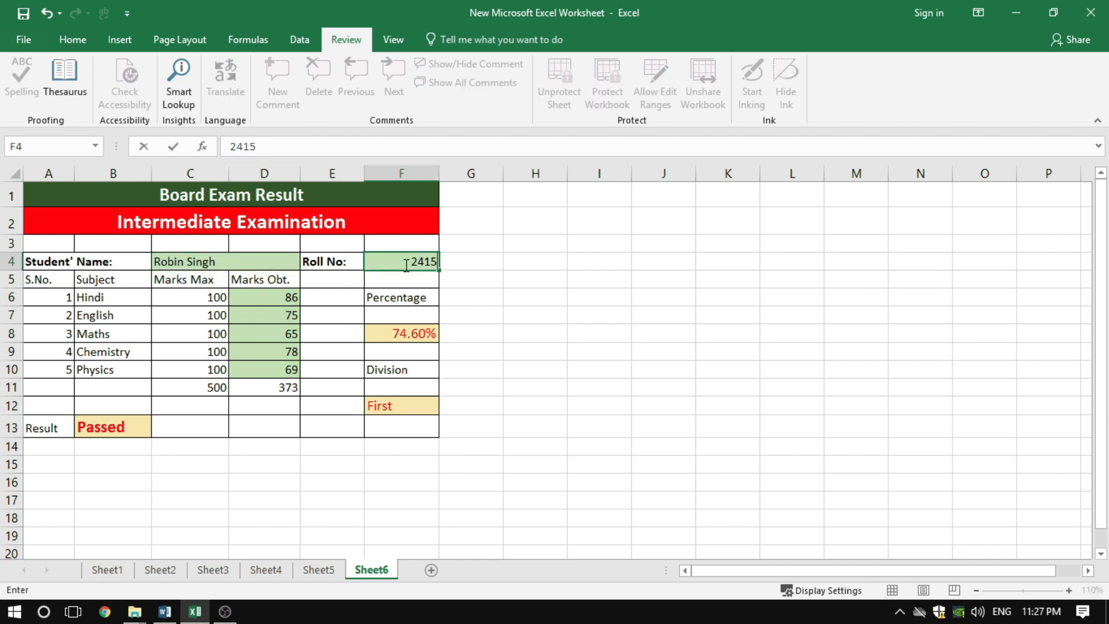
{"action": "left_click", "coordinate": [462, 274]}
Set the obtained Hindi marks in D6 to 58
{"action": "left_click", "coordinate": [276, 299]}
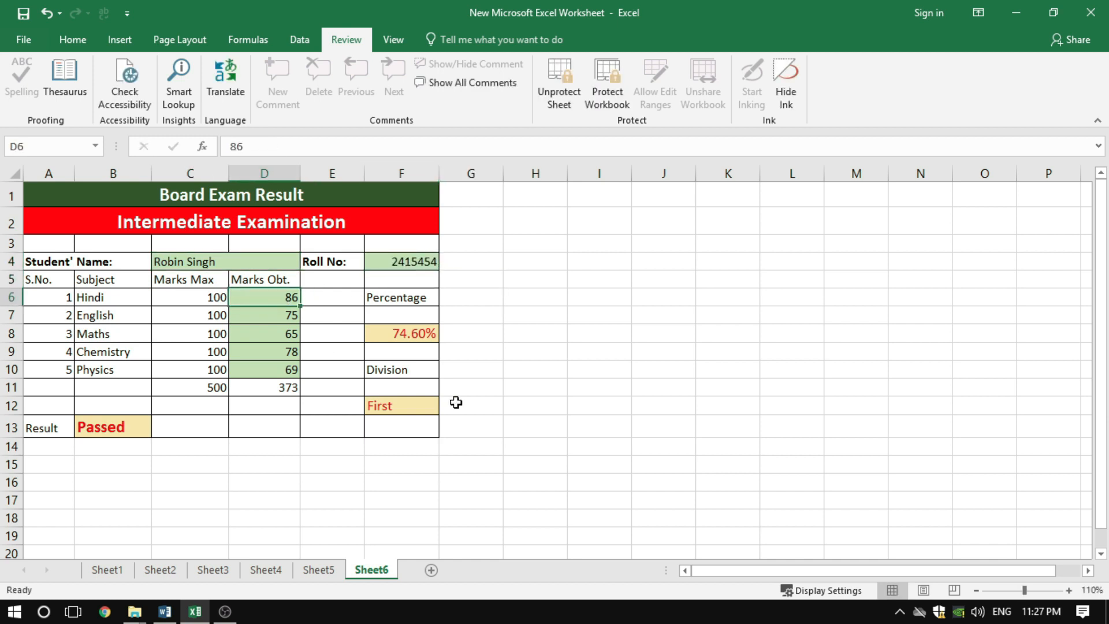
{"action": "type", "text": "58"}
{"action": "key", "text": "Return"}
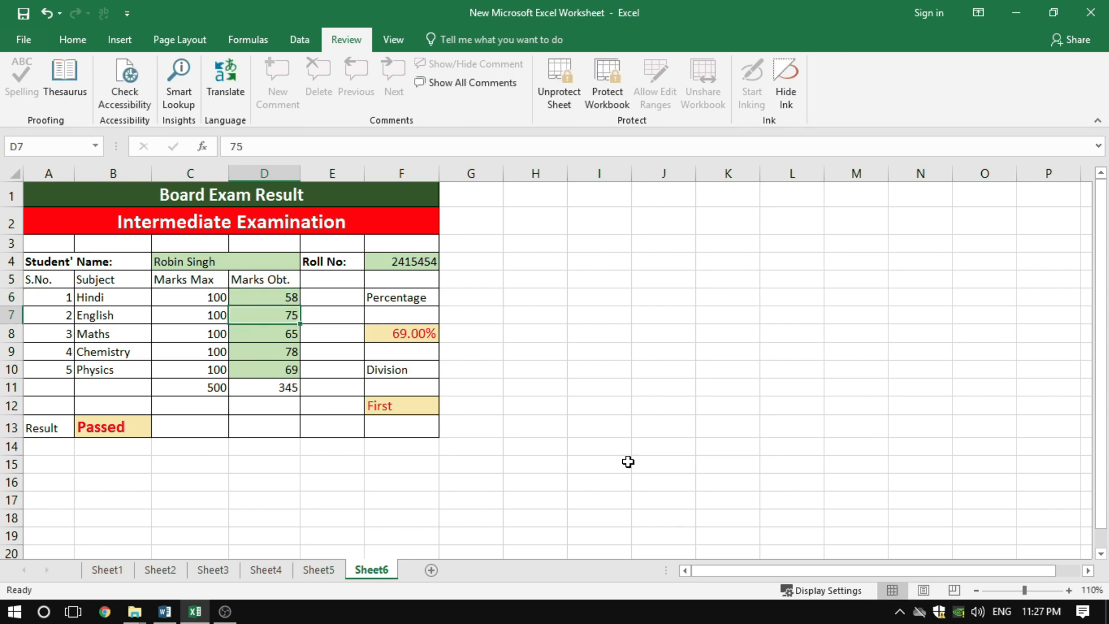
Try to delete the percentage formula in the locked cell F8
{"action": "left_click", "coordinate": [403, 333]}
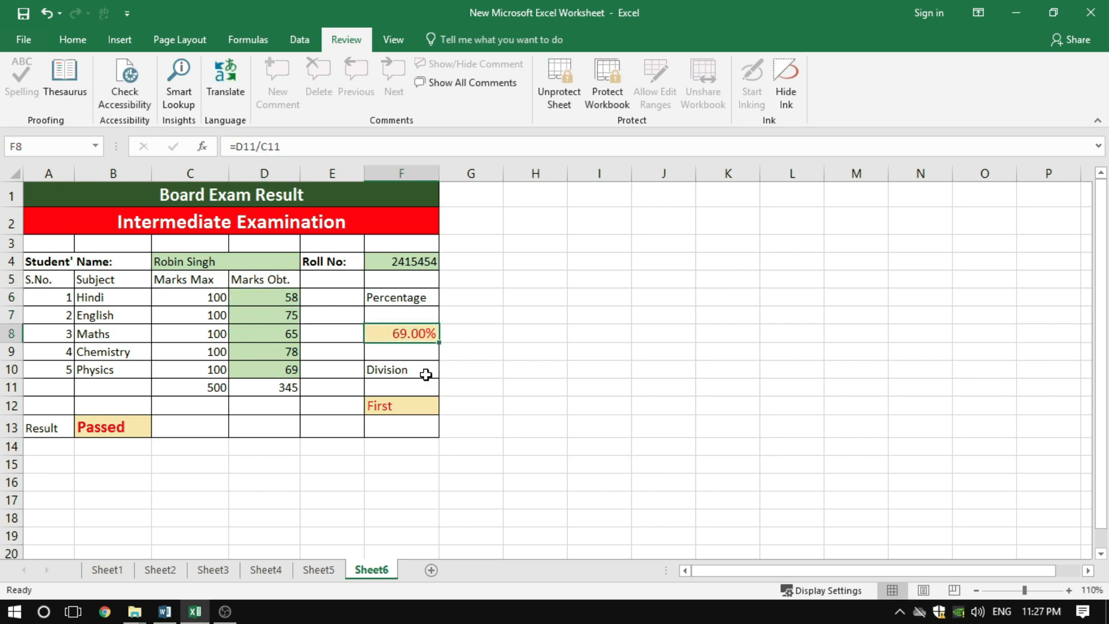
{"action": "key", "text": "Delete"}
{"action": "left_click", "coordinate": [556, 358]}
Enter a new student's name in C4 and a new roll number in F4 of the protected result sheet
{"action": "left_click", "coordinate": [223, 258]}
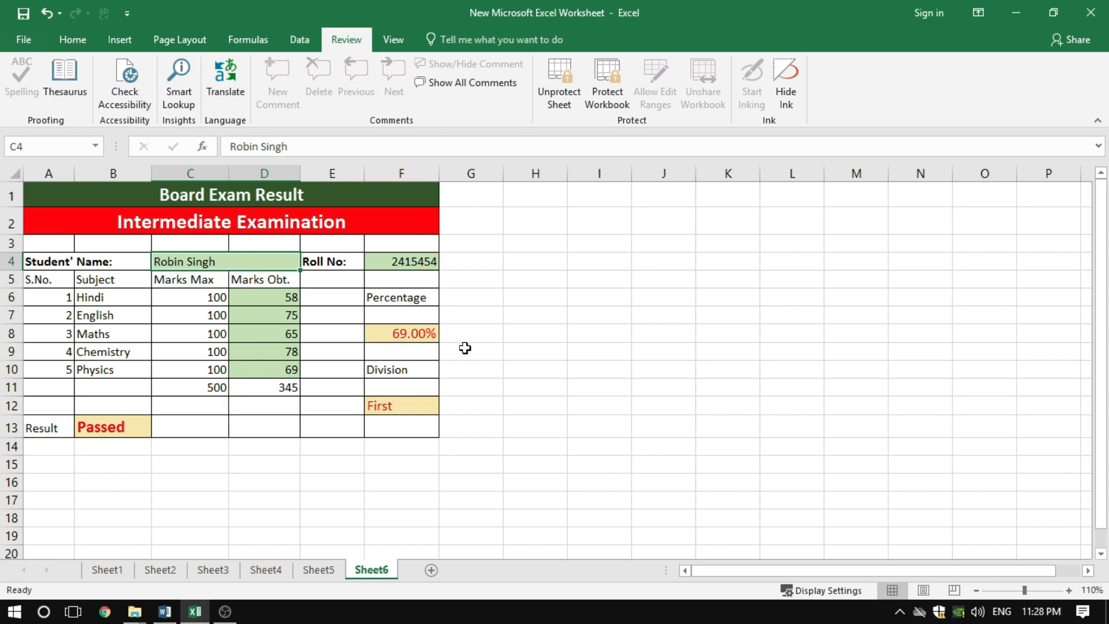
{"action": "type", "text": "RA"}
{"action": "key", "text": "BackSpace"}
{"action": "type", "text": "ahul"}
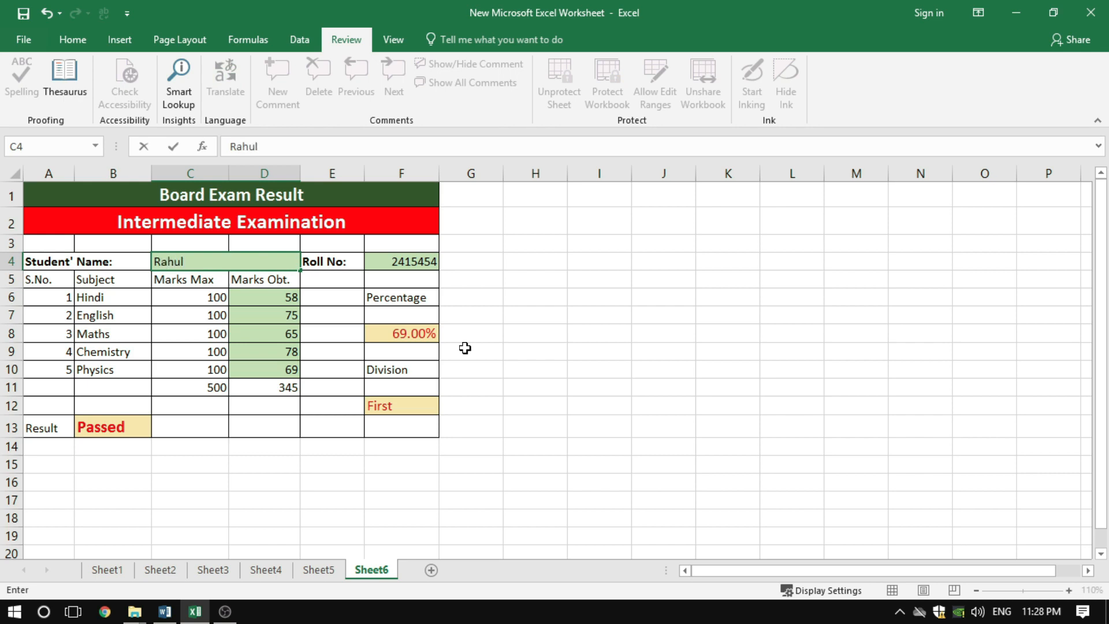
{"action": "key", "text": "Tab"}
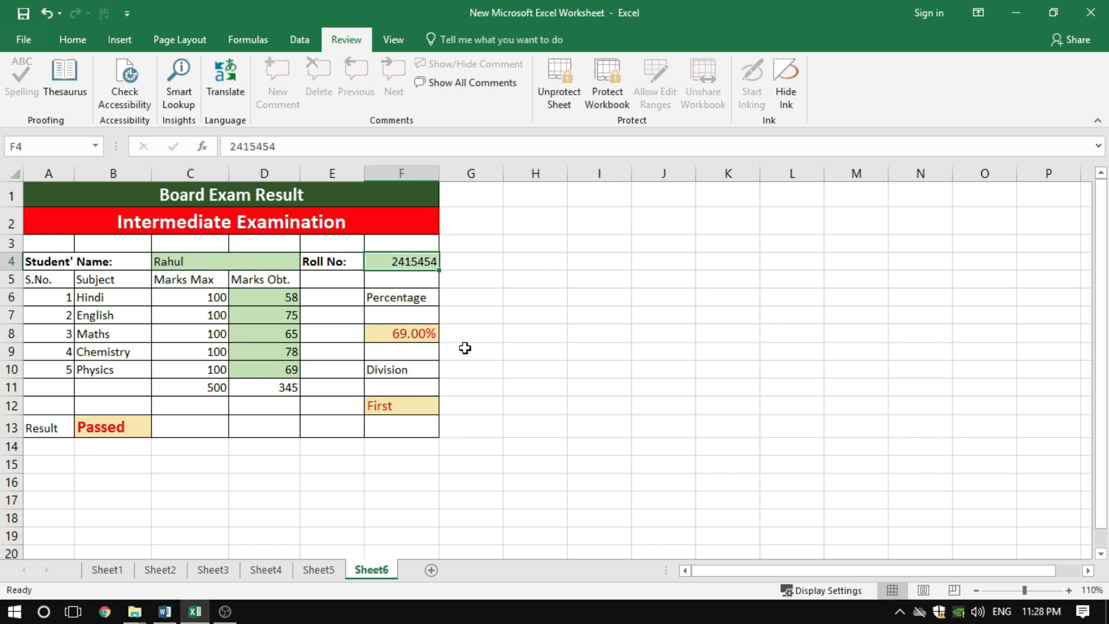
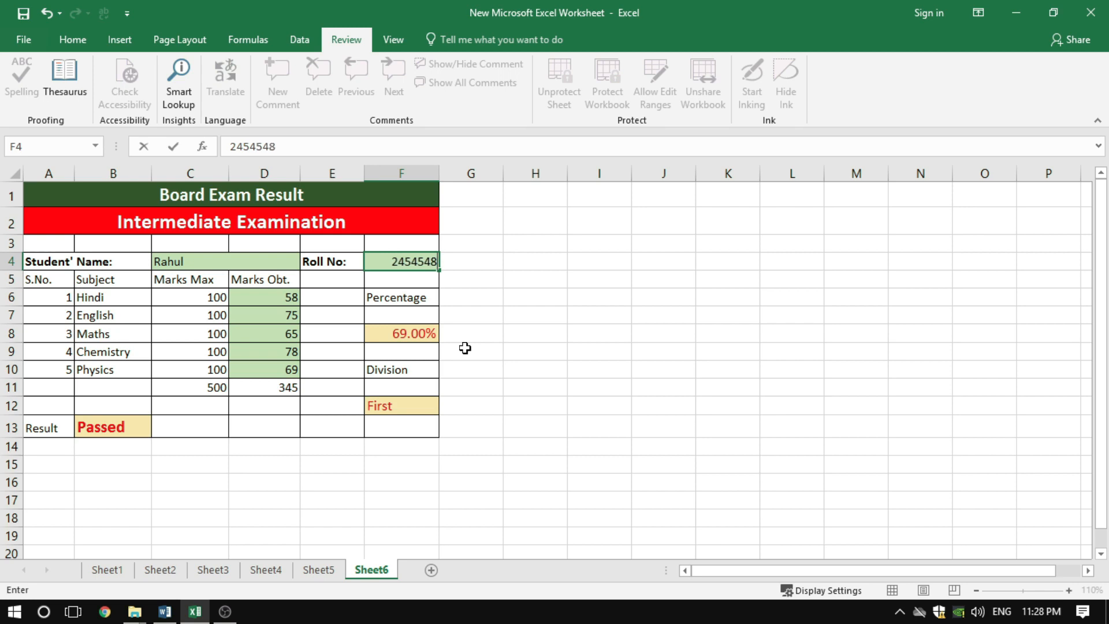
{"action": "key", "text": "Return"}
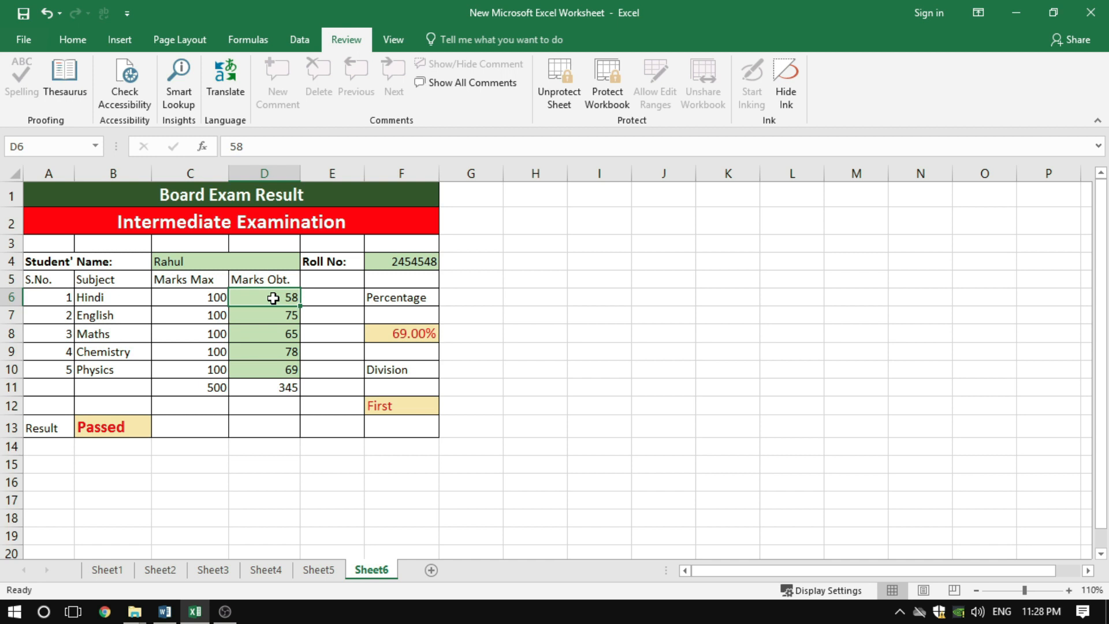
Set the obtained marks in D6:D10 to 85, 95, 58, 45 and 84
{"action": "type", "text": "85"}
{"action": "key", "text": "Return"}
{"action": "type", "text": "95"}
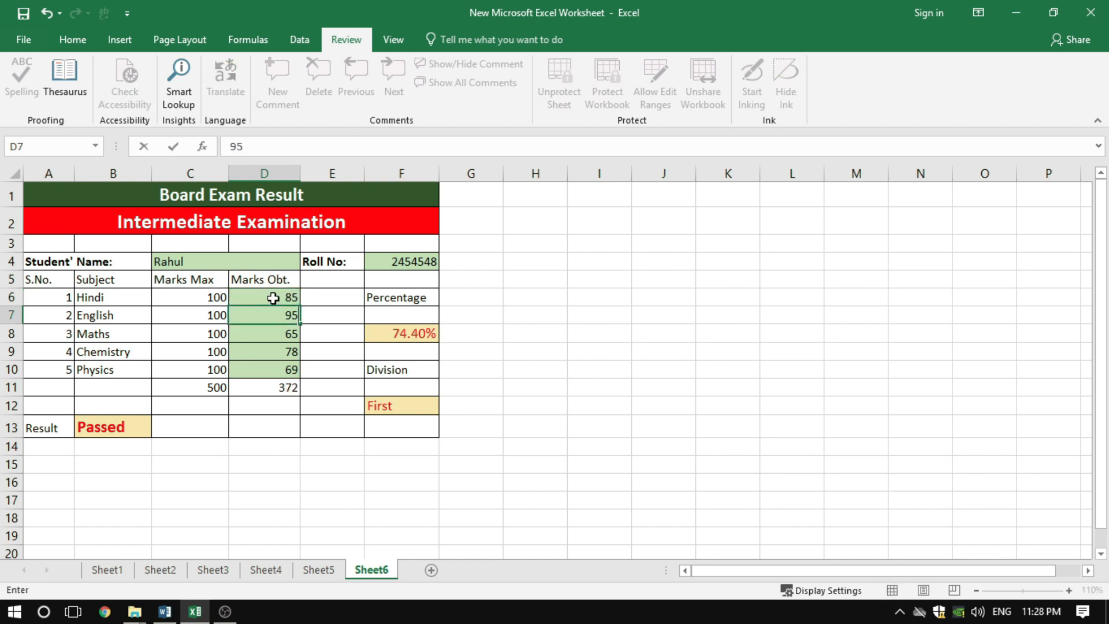
{"action": "key", "text": "Return"}
{"action": "type", "text": "58"}
{"action": "key", "text": "Return"}
{"action": "type", "text": "45"}
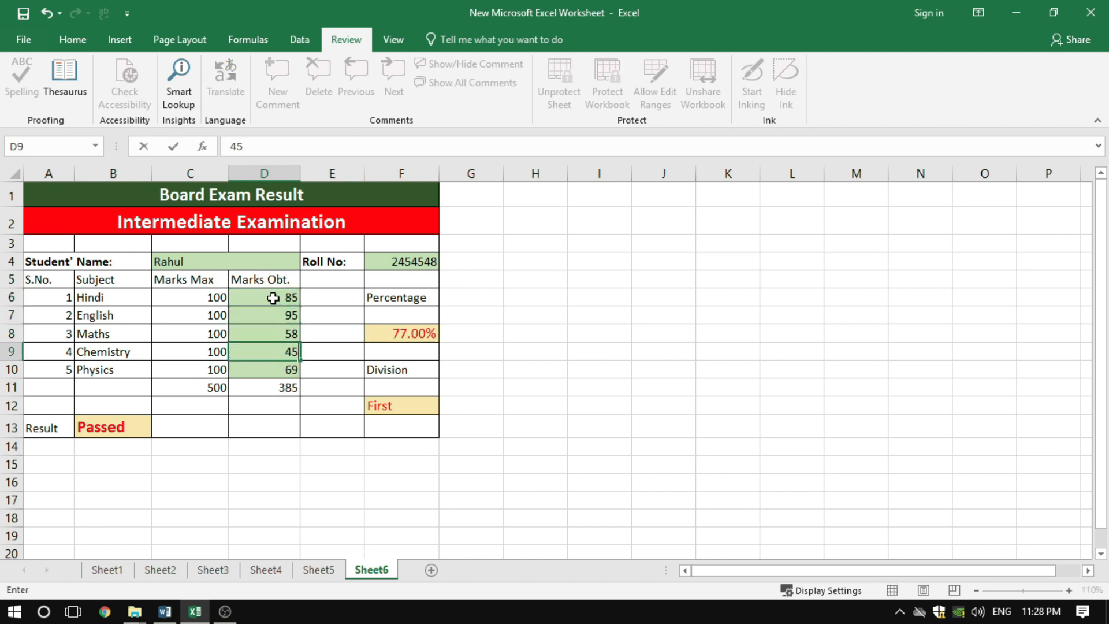
{"action": "key", "text": "Return"}
{"action": "type", "text": "84"}
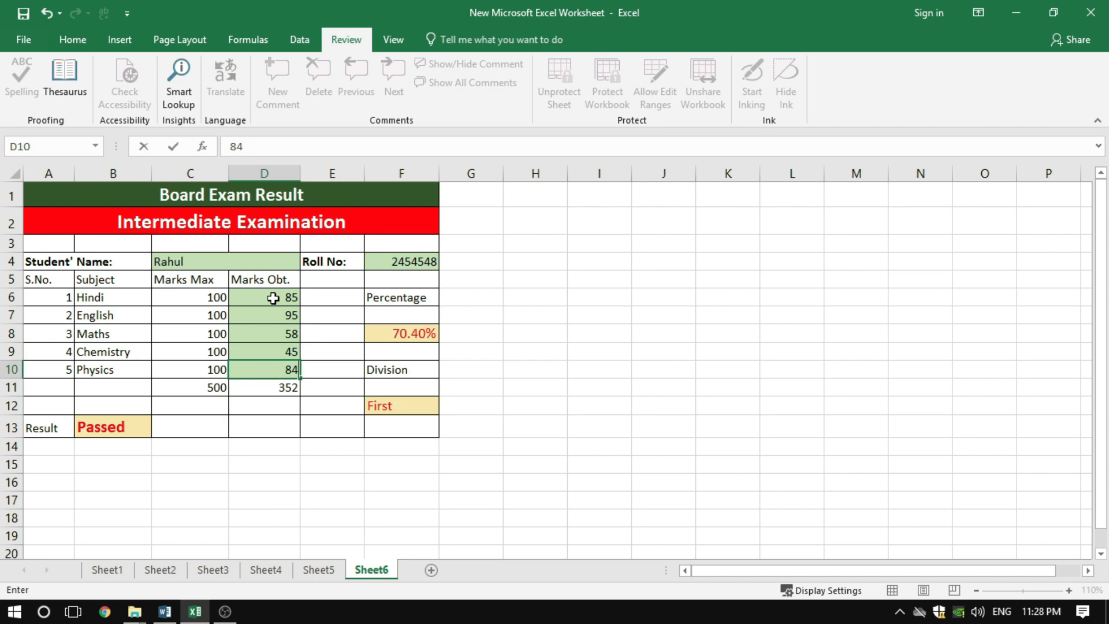
{"action": "key", "text": "Tab"}
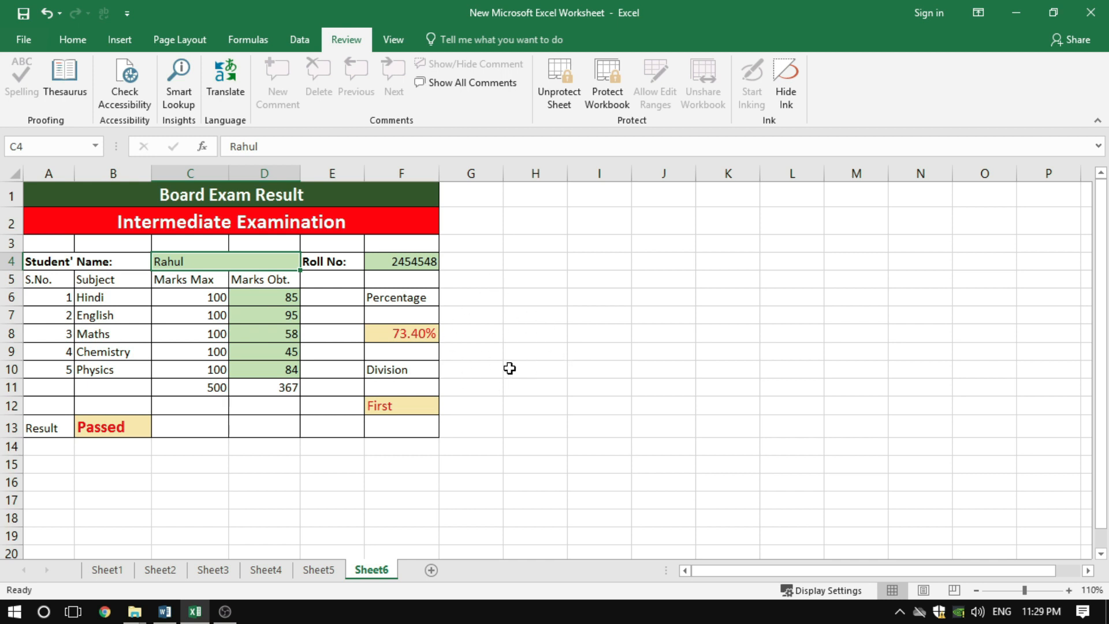
Unprotect the exam result sheet by entering the sheet protection password
{"action": "left_click", "coordinate": [559, 96]}
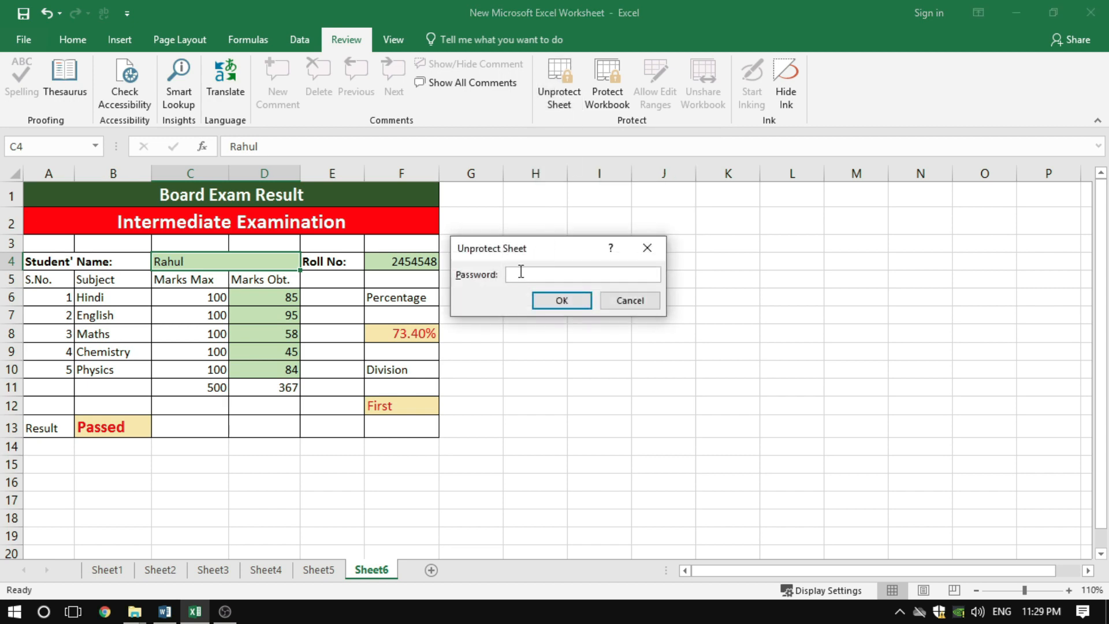
{"action": "left_click", "coordinate": [555, 306]}
{"action": "left_click", "coordinate": [547, 339]}
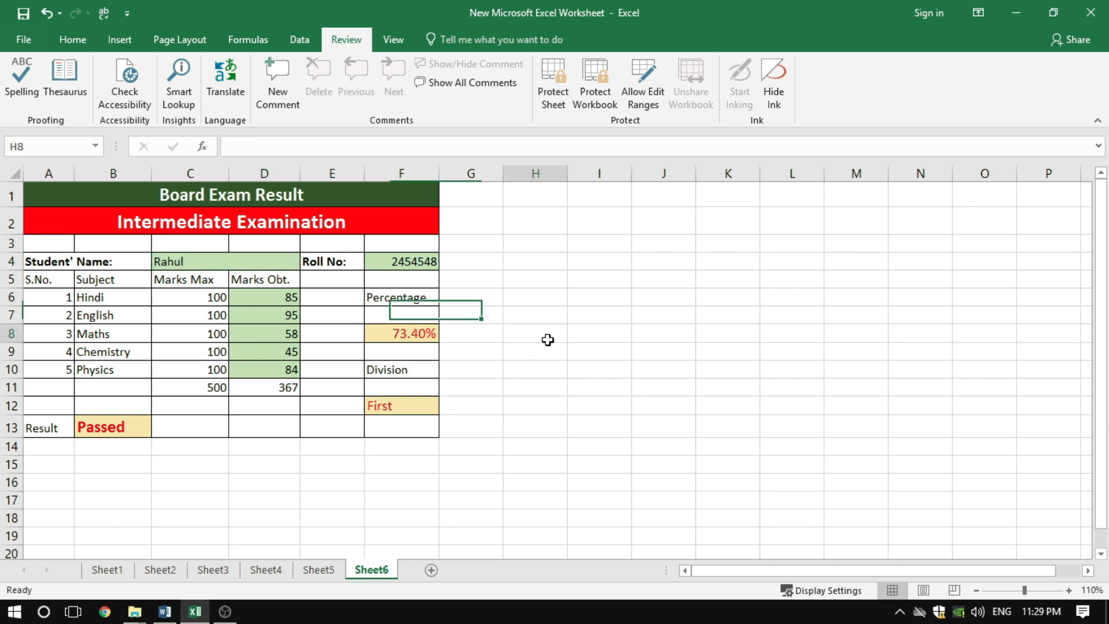
Test editing on the unprotected sheet by entering fdgfd in the empty cell H10
{"action": "left_click", "coordinate": [543, 388]}
{"action": "left_click", "coordinate": [546, 358]}
{"action": "left_click", "coordinate": [547, 376]}
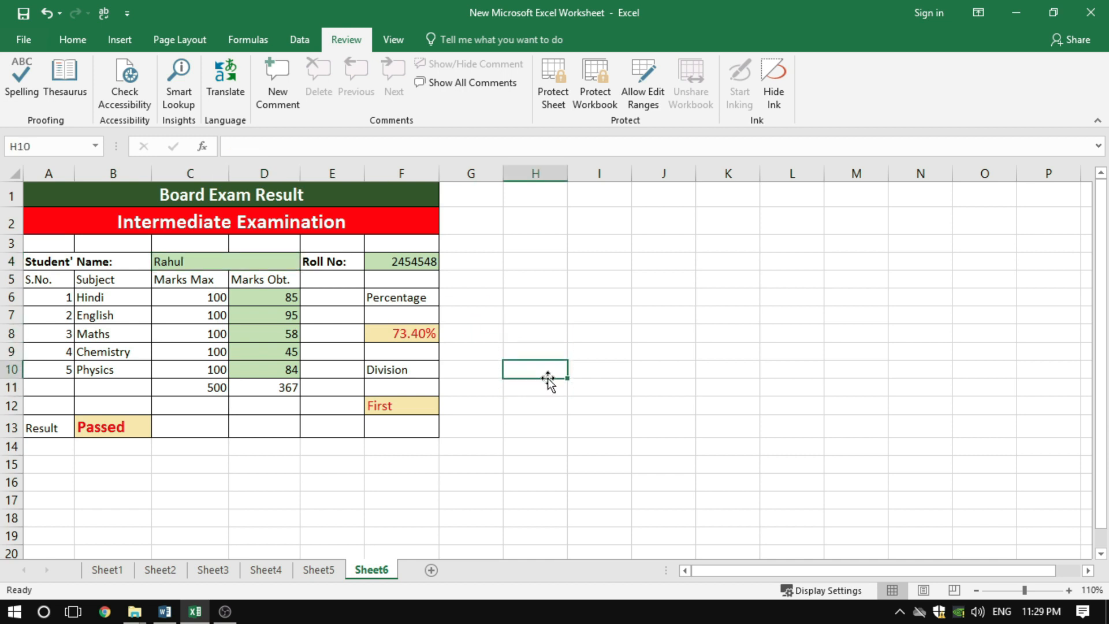
{"action": "type", "text": "fdgfd"}
{"action": "left_click", "coordinate": [607, 368]}
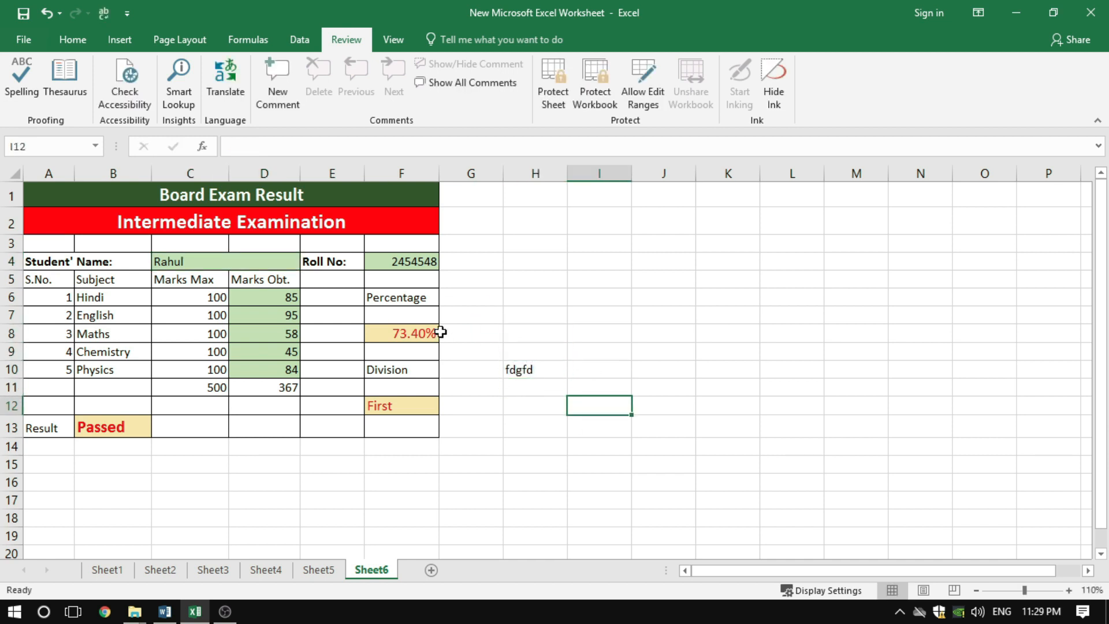
Delete the percentage formula in F8 as a test and undo the deletion
{"action": "left_click", "coordinate": [410, 335]}
{"action": "key", "text": "Delete"}
{"action": "left_click", "coordinate": [519, 317]}
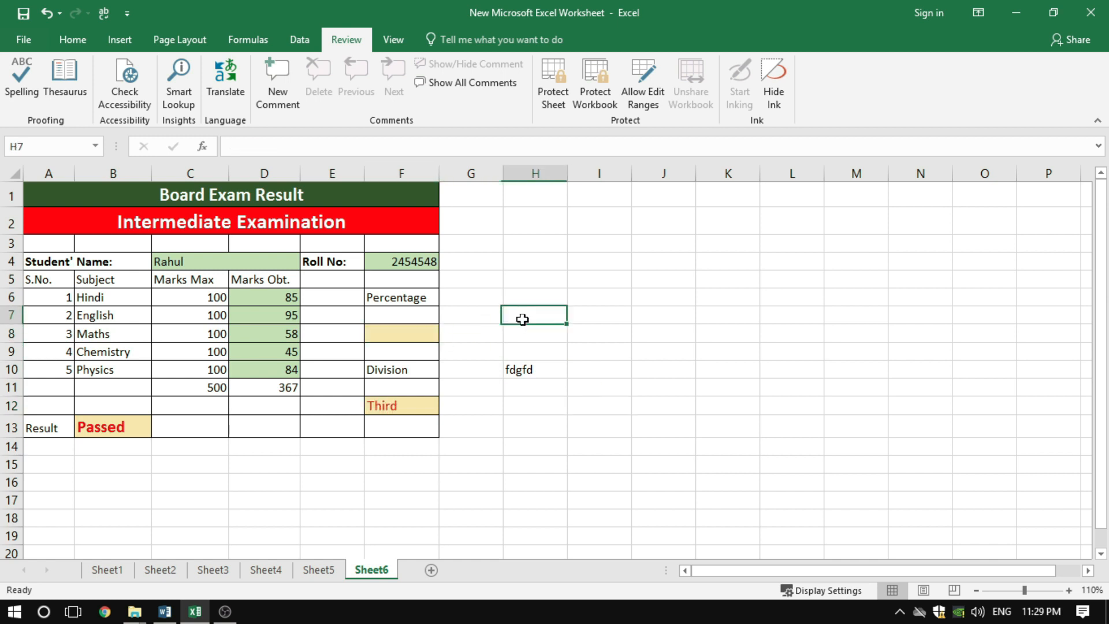
{"action": "left_click", "coordinate": [517, 350]}
{"action": "key", "text": "ctrl+z"}
{"action": "left_click", "coordinate": [526, 333]}
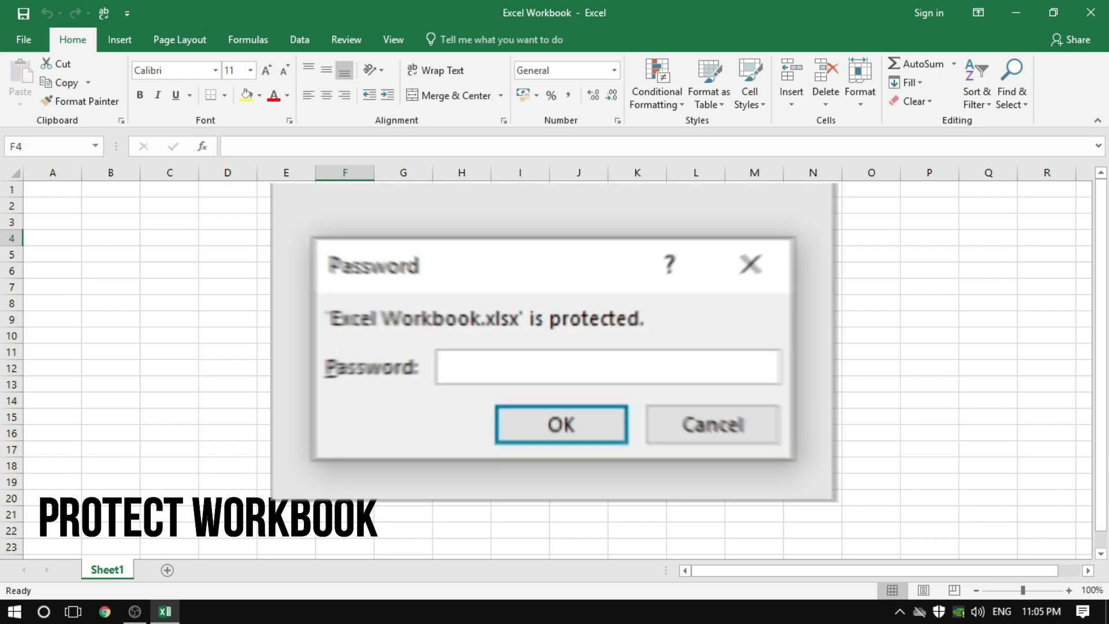
Encrypt the Excel Workbook file by entering and confirming an encryption password
{"action": "left_click", "coordinate": [23, 41]}
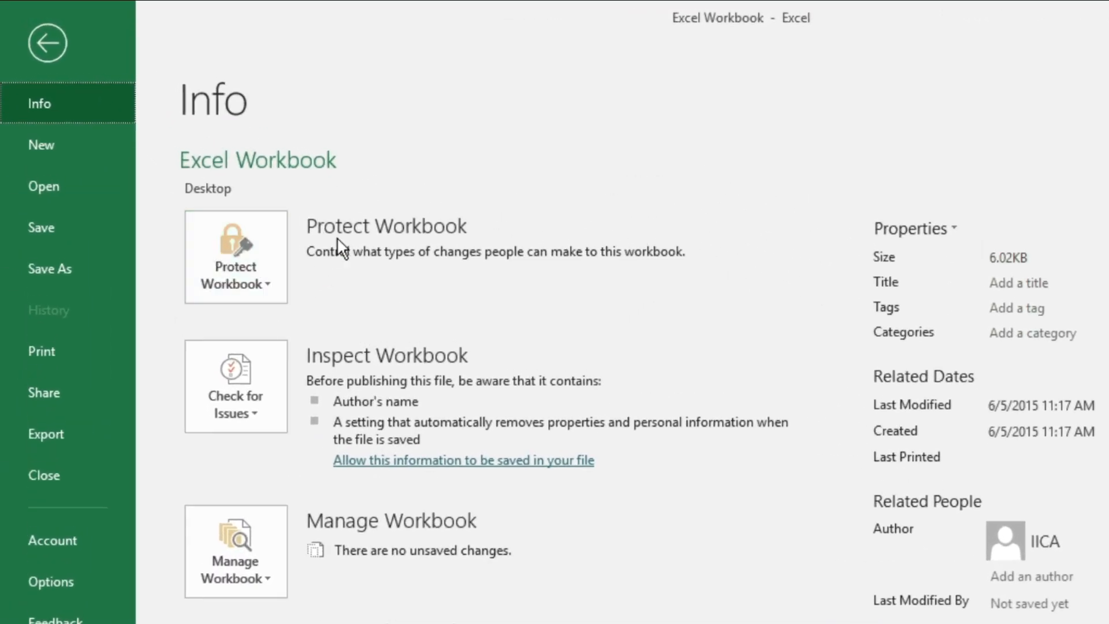
{"action": "left_click", "coordinate": [240, 286]}
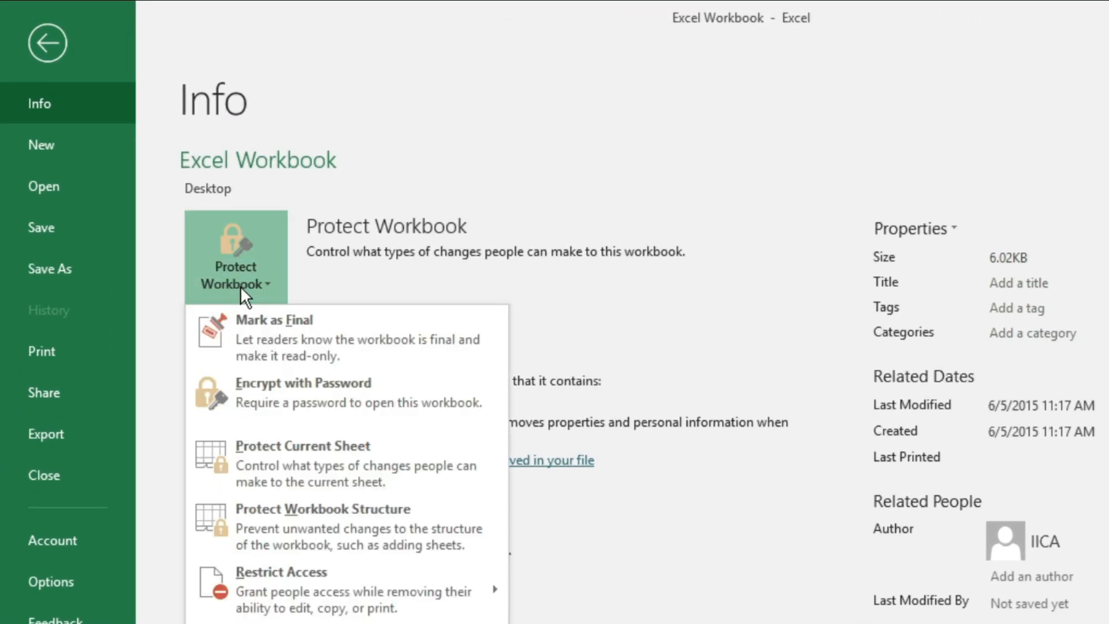
{"action": "left_click", "coordinate": [295, 397]}
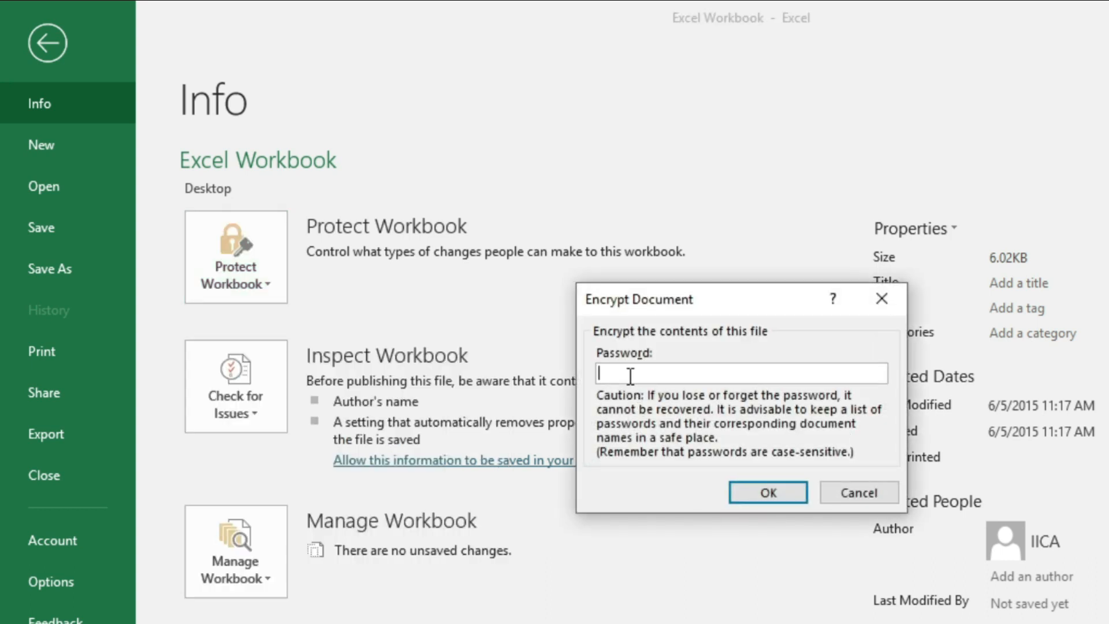
{"action": "type", "text": "123"}
{"action": "left_click", "coordinate": [753, 496]}
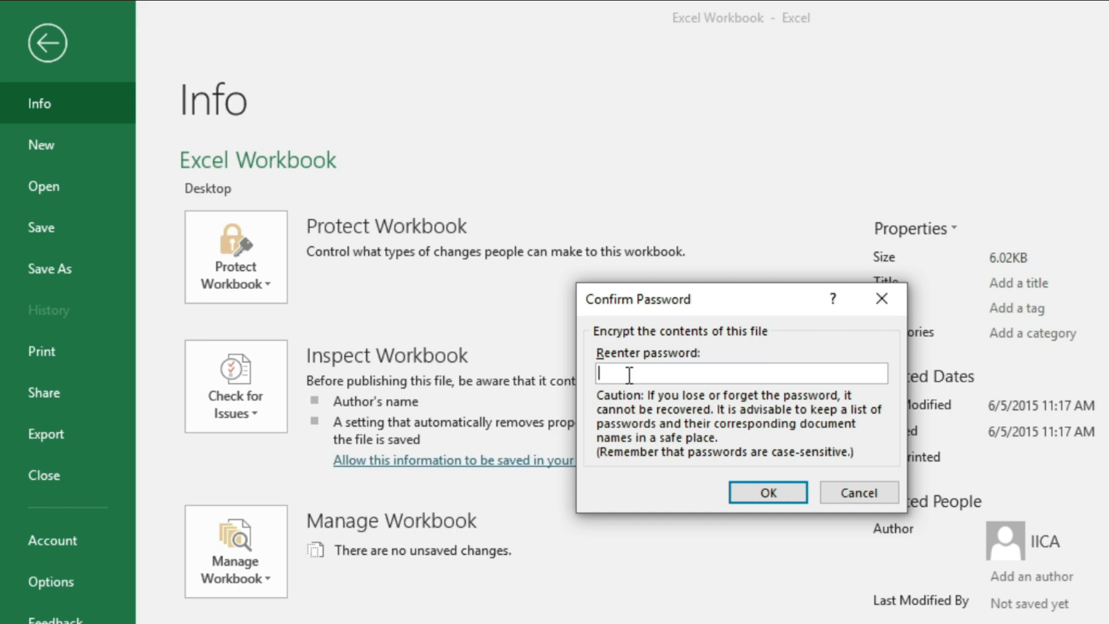
{"action": "type", "text": "123"}
{"action": "left_click", "coordinate": [754, 491]}
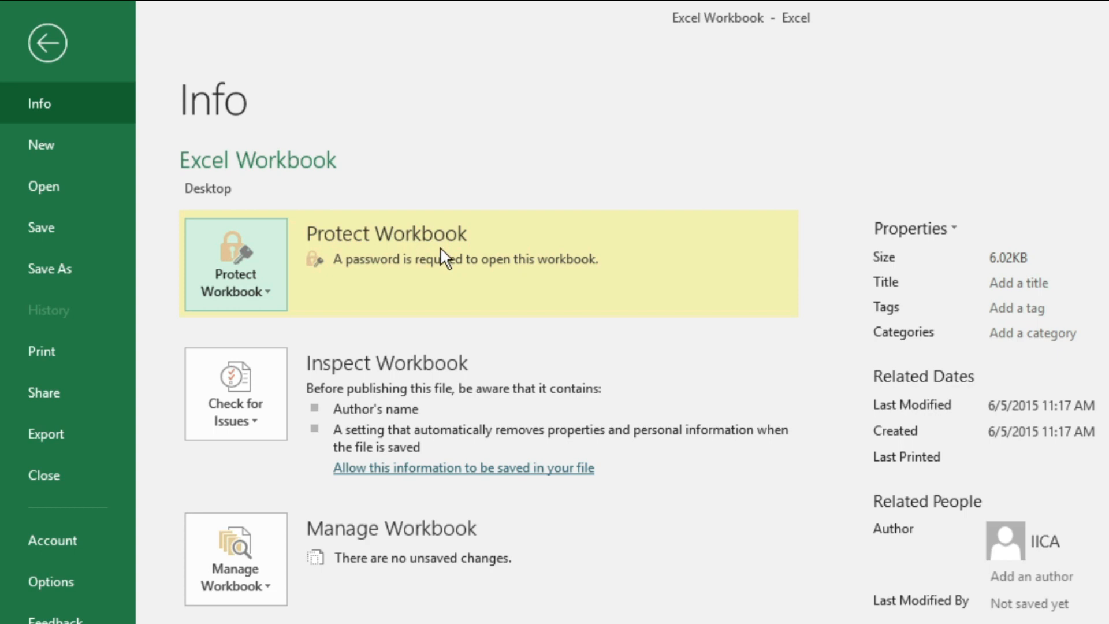
Close the encrypted workbook and save its changes
{"action": "left_click", "coordinate": [47, 42]}
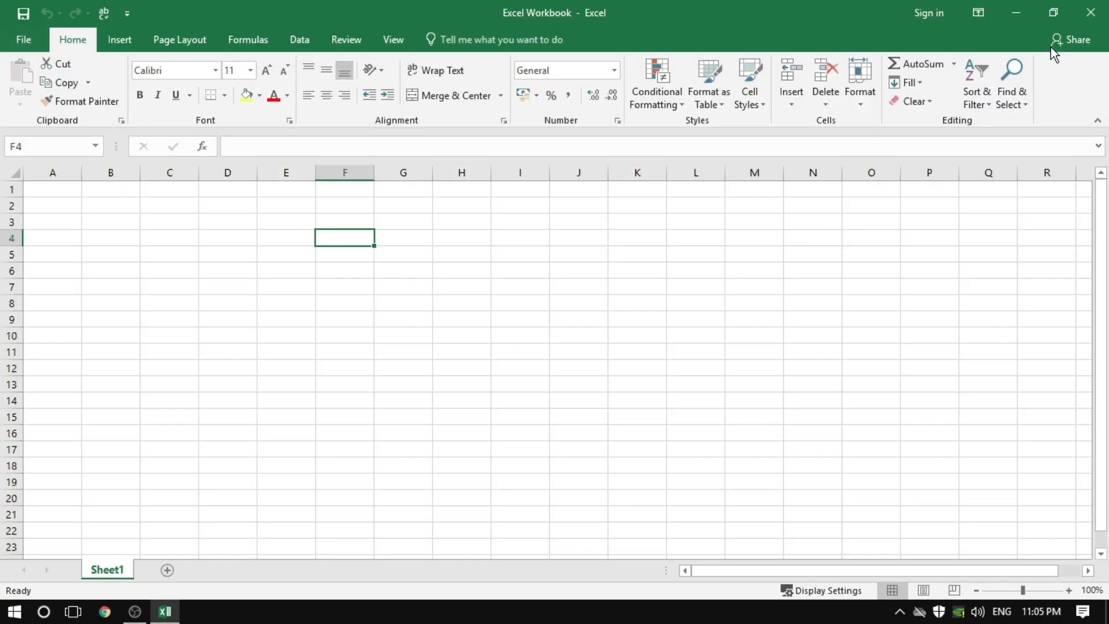
{"action": "left_click", "coordinate": [1091, 16]}
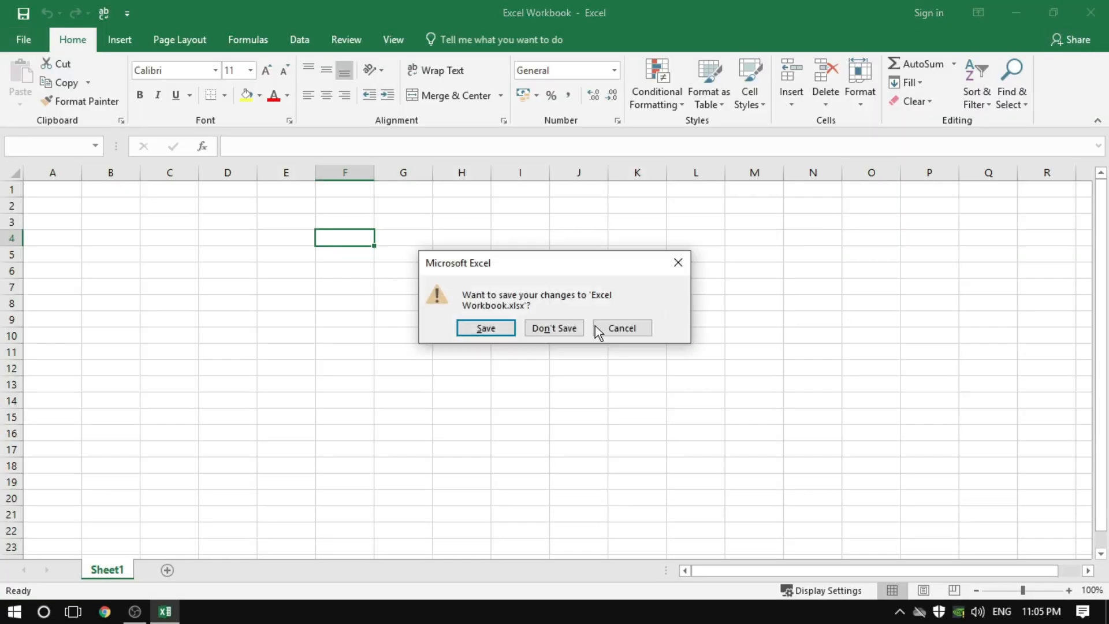
{"action": "left_click", "coordinate": [491, 328]}
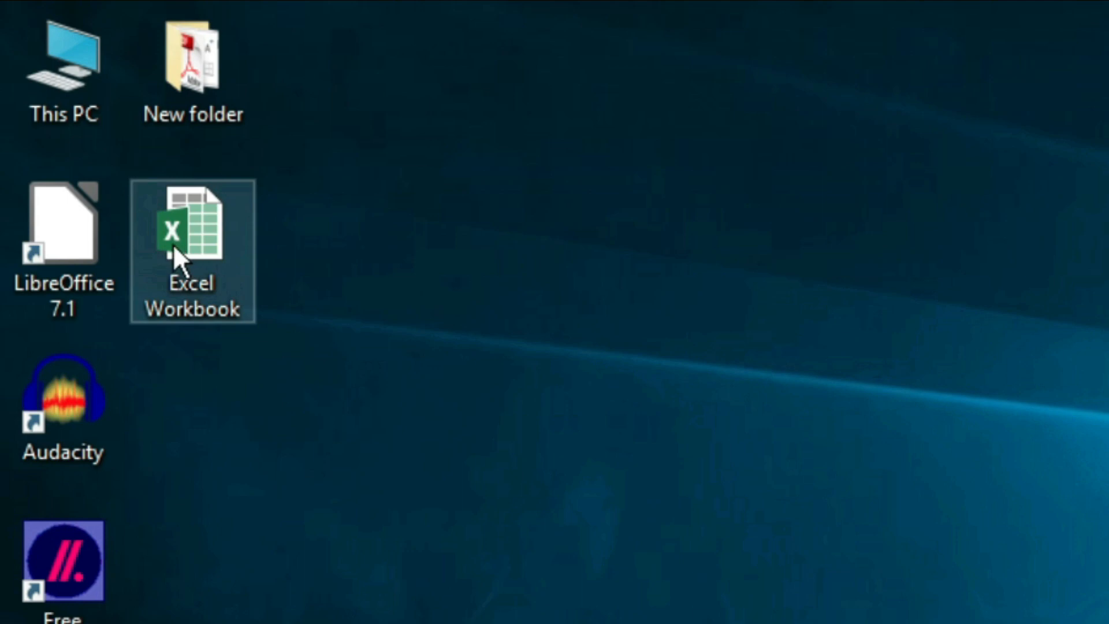
Reopen Excel Workbook from the desktop by entering its file password
{"action": "left_click", "coordinate": [174, 245]}
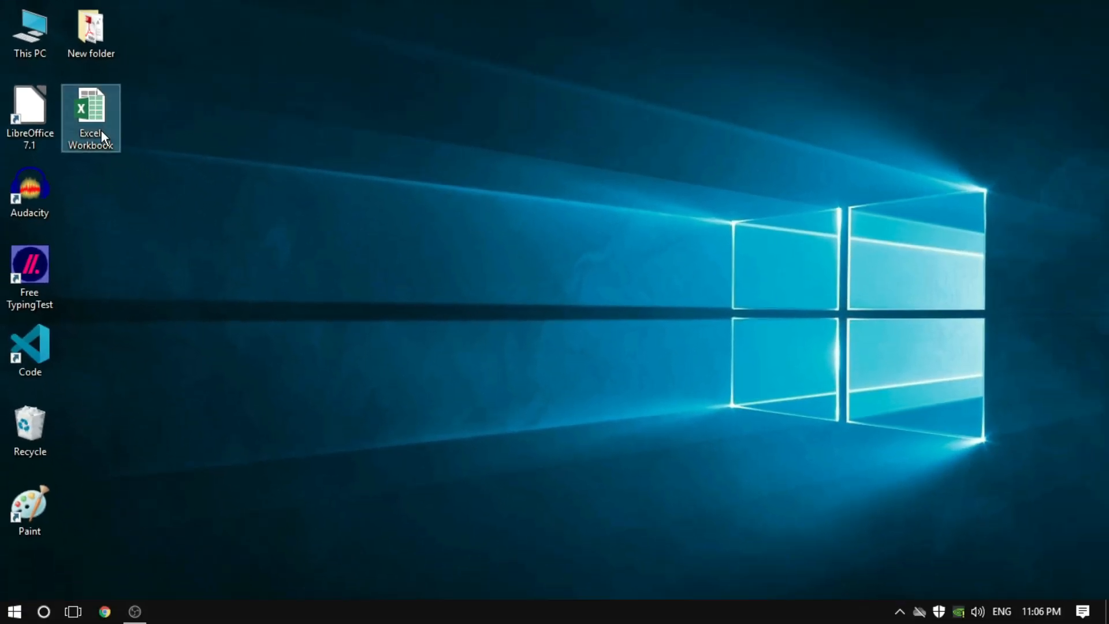
{"action": "double_click", "coordinate": [101, 131]}
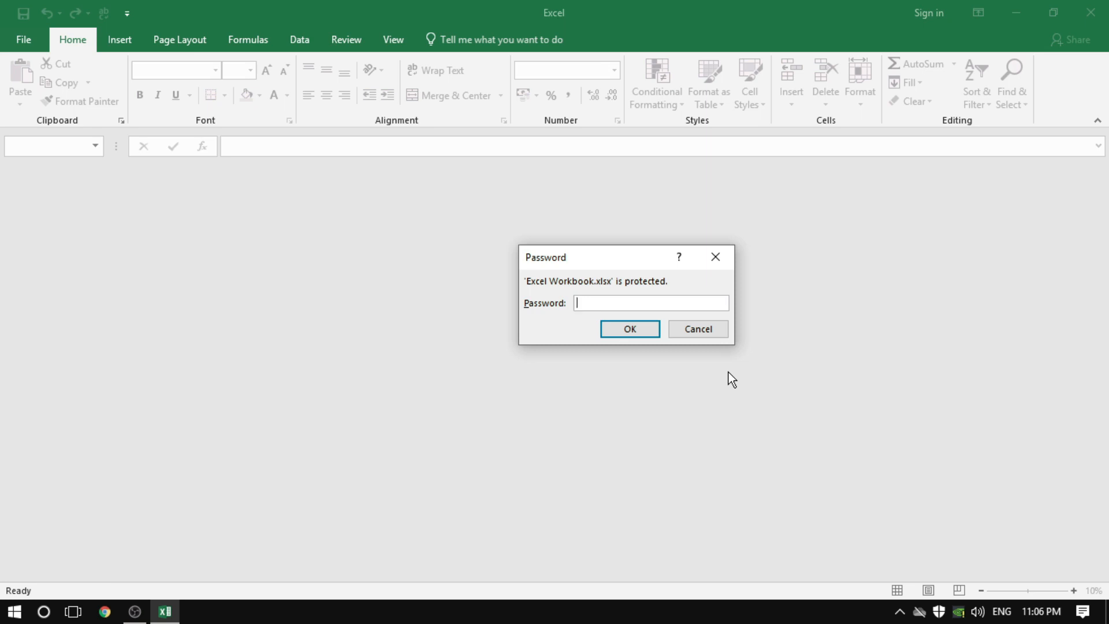
{"action": "type", "text": "123"}
{"action": "left_click", "coordinate": [630, 329]}
{"action": "left_click", "coordinate": [439, 284]}
{"action": "left_click", "coordinate": [448, 348]}
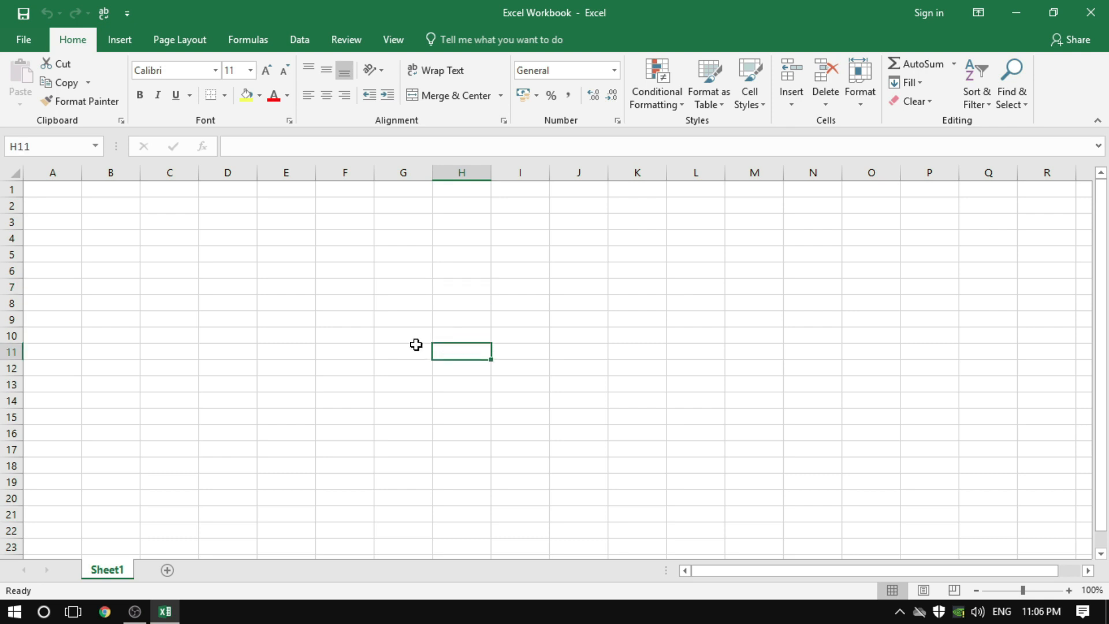
Remove the workbook's encryption by clearing its password in the Encrypt Document settings
{"action": "left_click", "coordinate": [34, 41]}
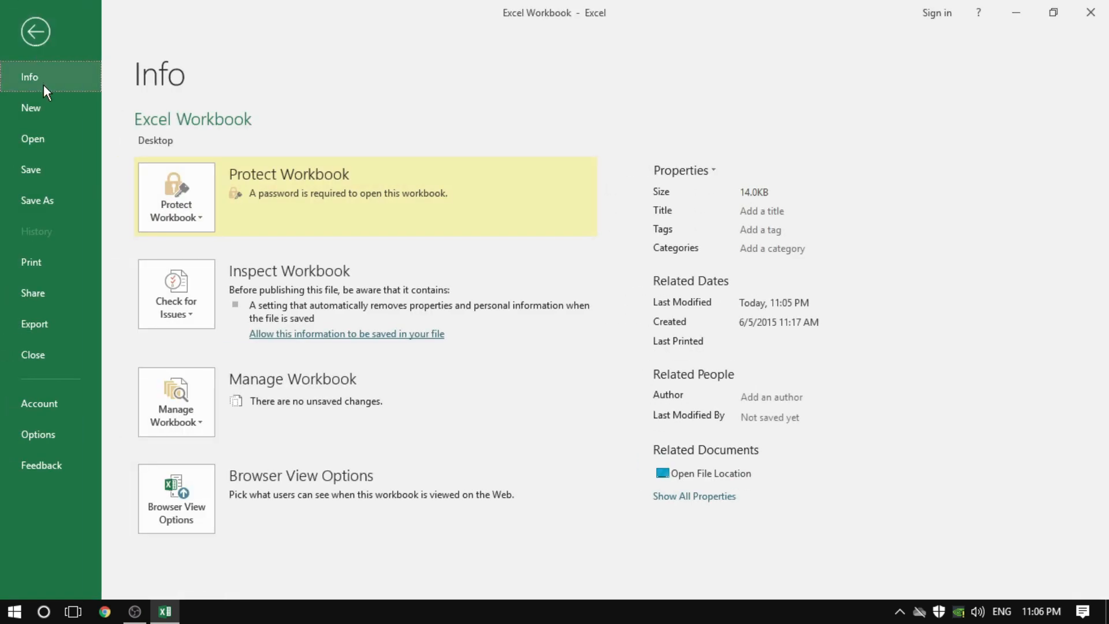
{"action": "left_click", "coordinate": [186, 218]}
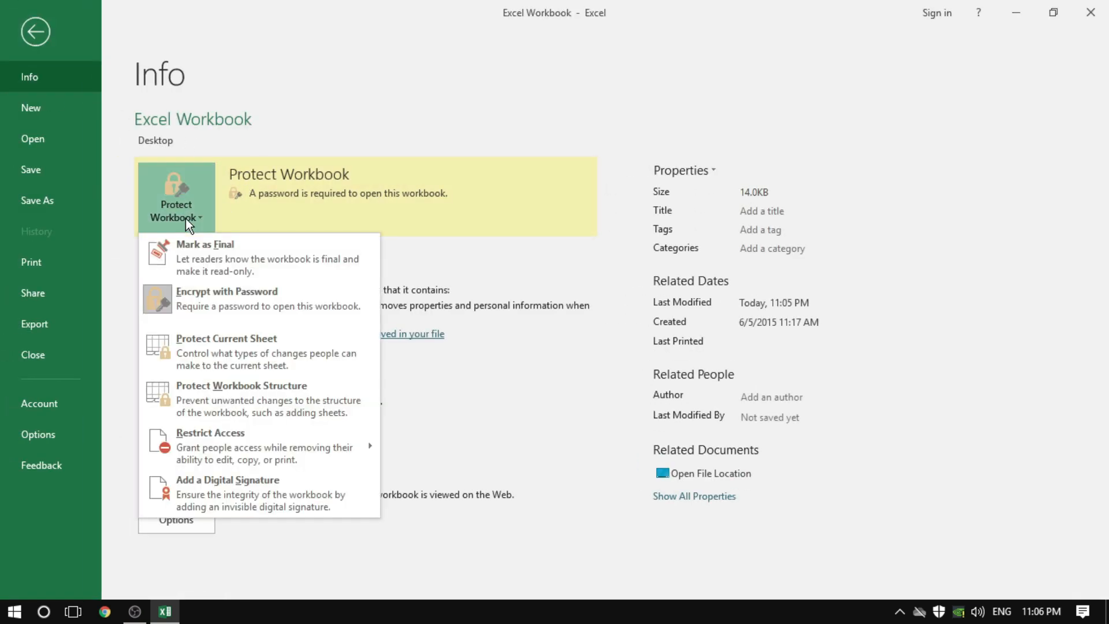
{"action": "left_click", "coordinate": [203, 309]}
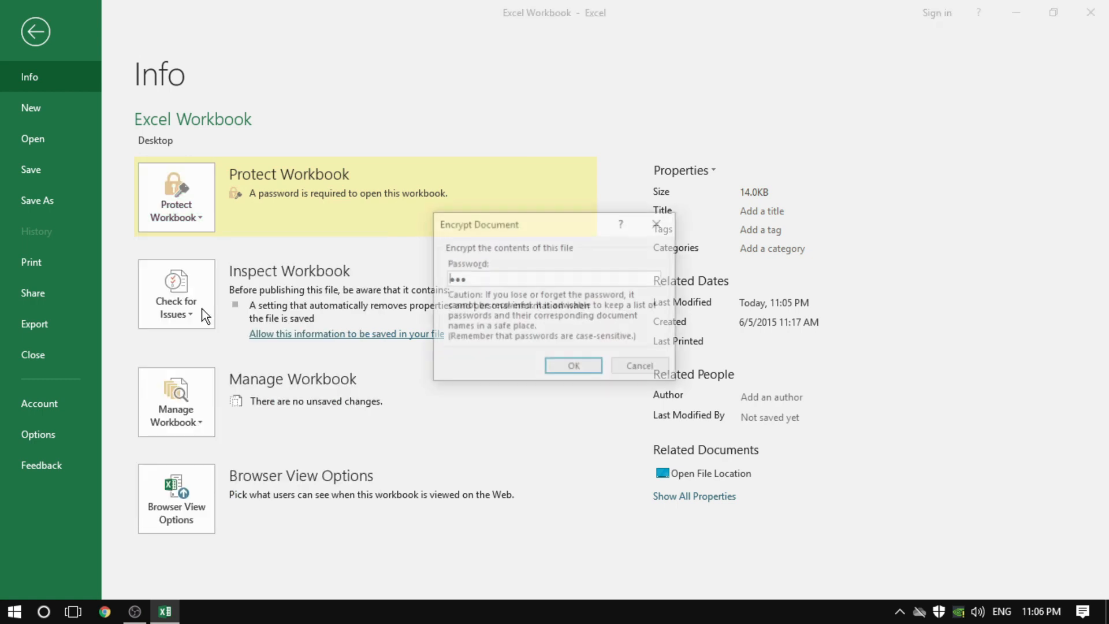
{"action": "key", "text": "BackSpace"}
{"action": "key", "text": "BackSpace"}
{"action": "key", "text": "BackSpace"}
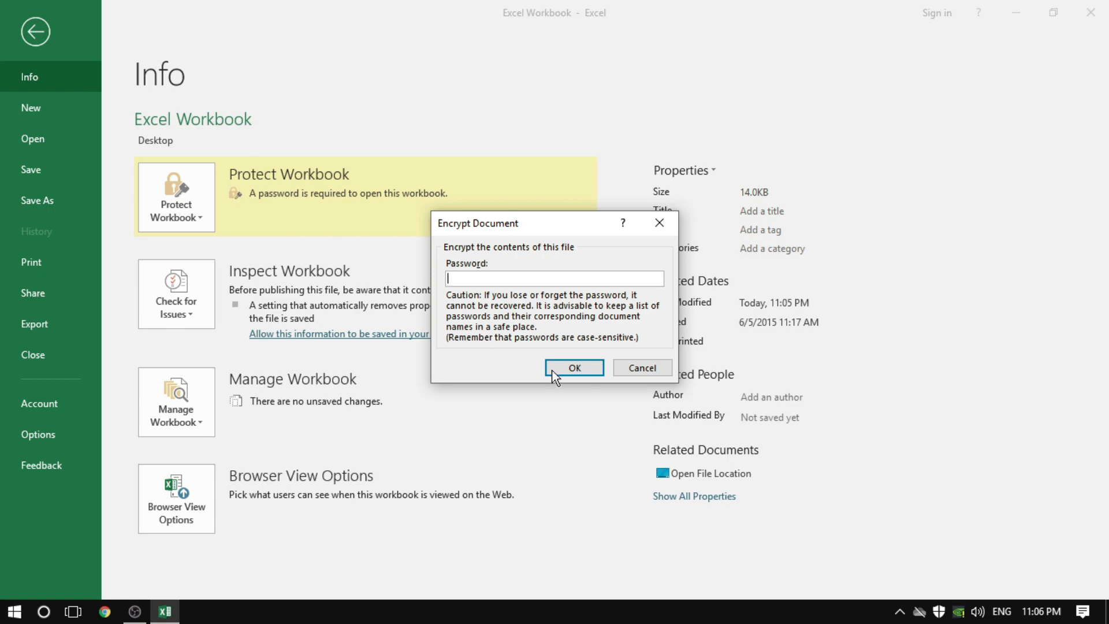
{"action": "left_click", "coordinate": [566, 373]}
{"action": "left_click", "coordinate": [35, 32]}
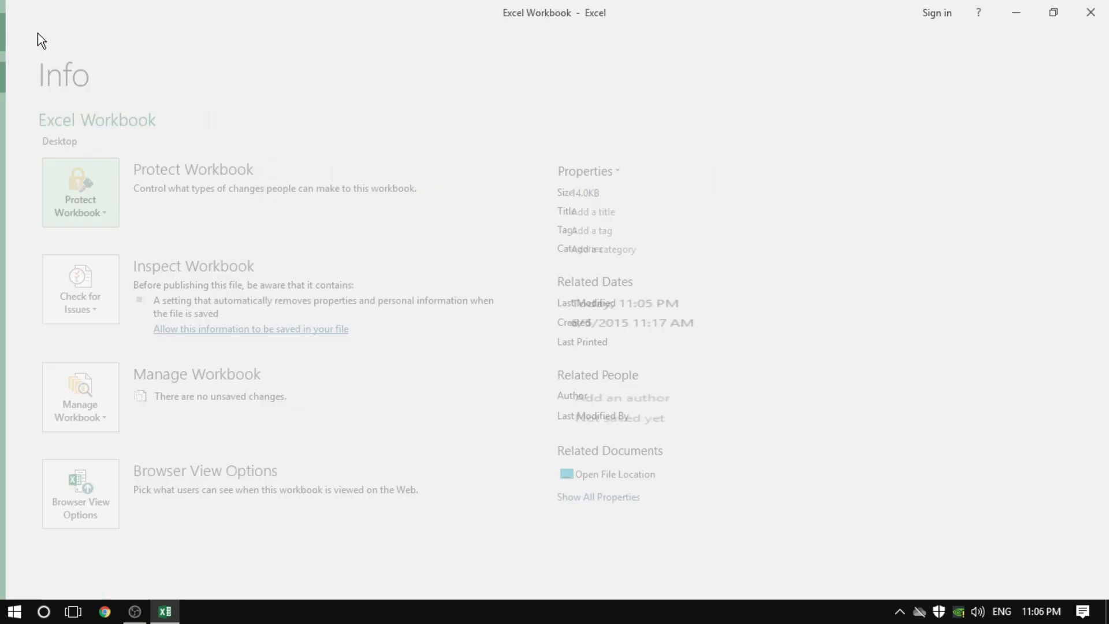
Close the workbook with its changes saved and reopen it from the desktop
{"action": "left_click", "coordinate": [384, 348]}
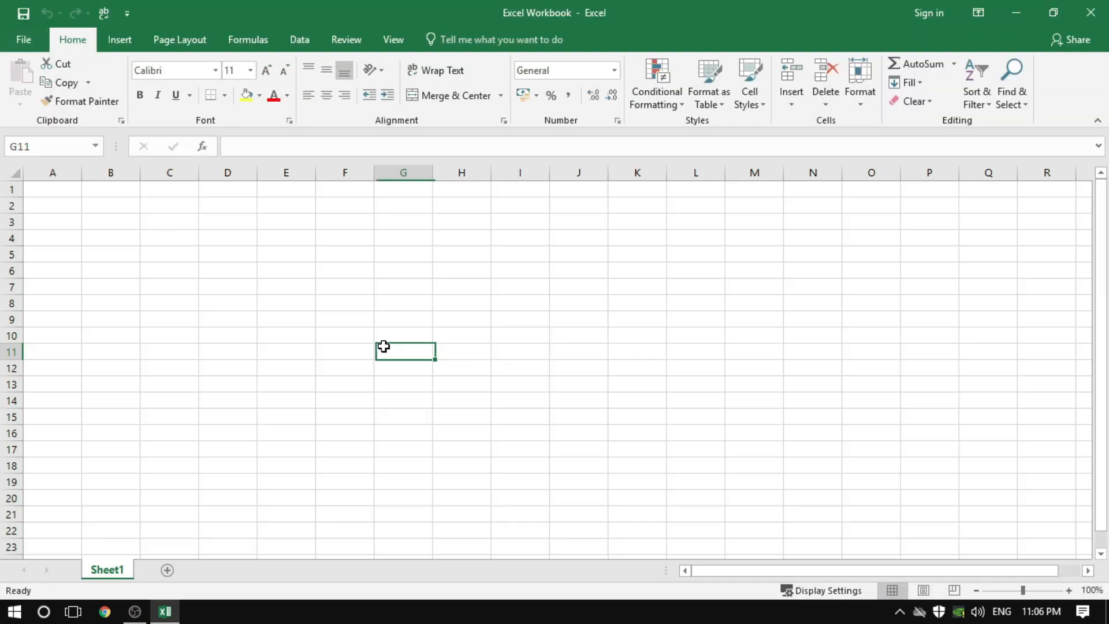
{"action": "left_click", "coordinate": [1104, 12]}
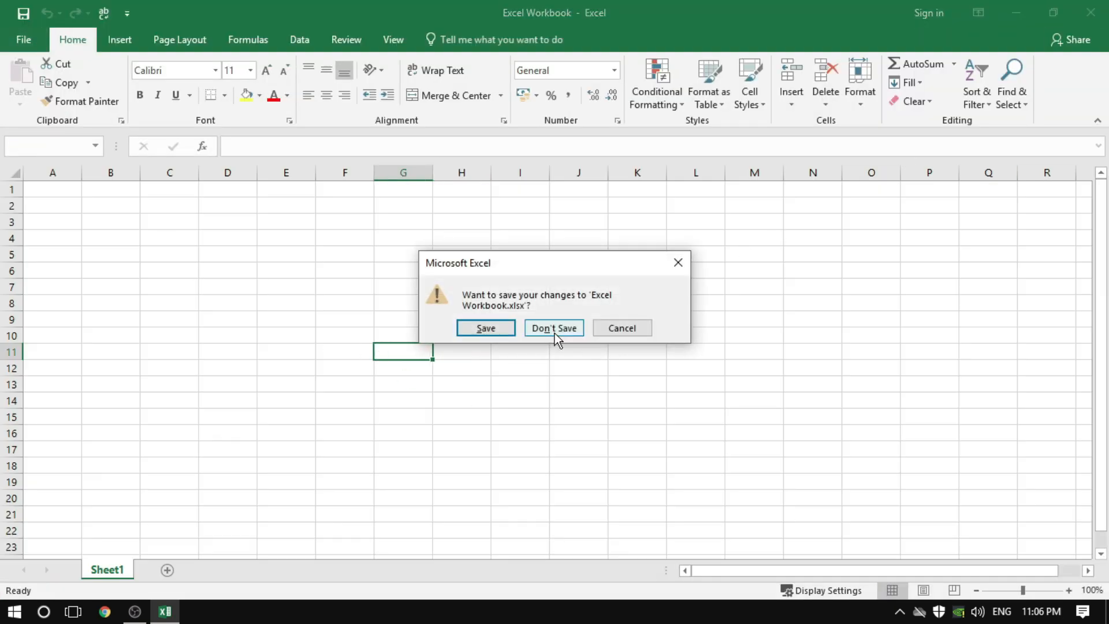
{"action": "left_click", "coordinate": [486, 329]}
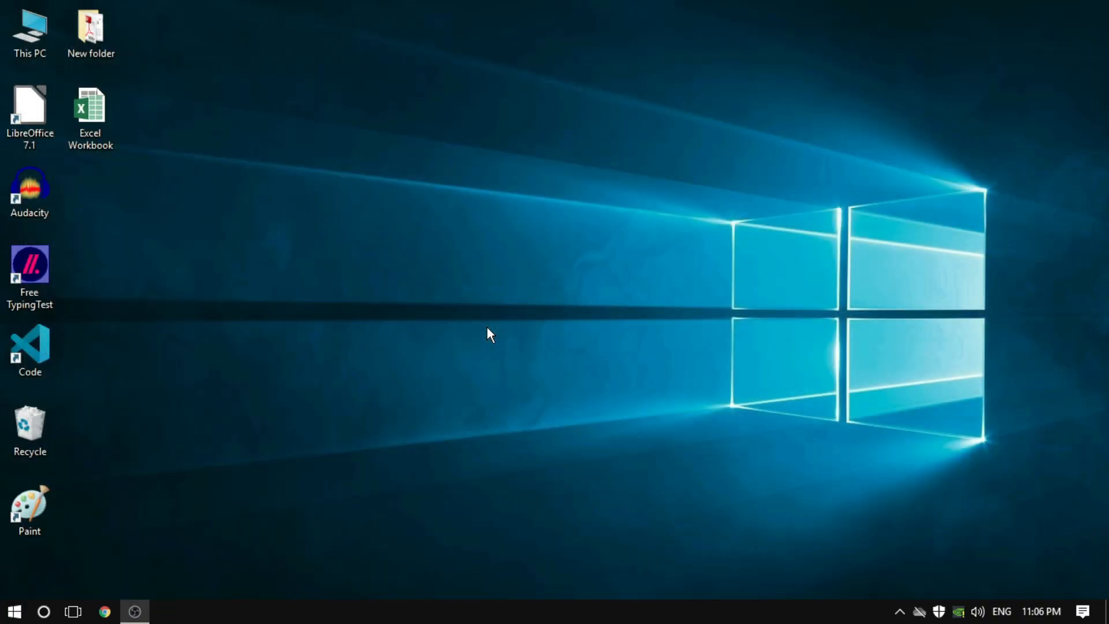
{"action": "double_click", "coordinate": [82, 123]}
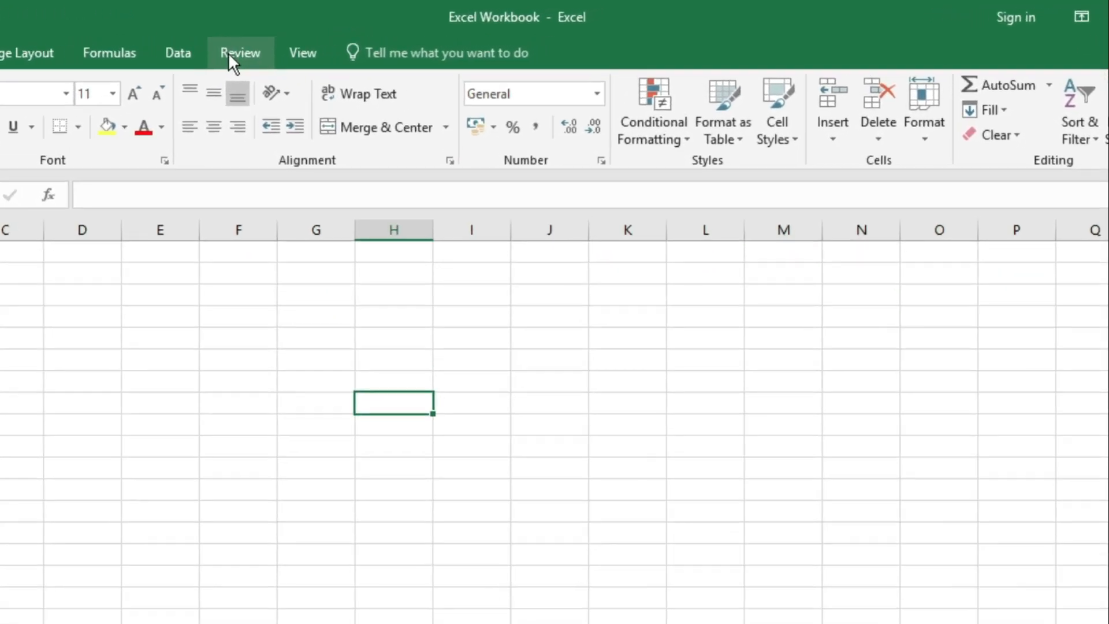
Protect the workbook's structure by entering and confirming a protection password
{"action": "left_click", "coordinate": [315, 43]}
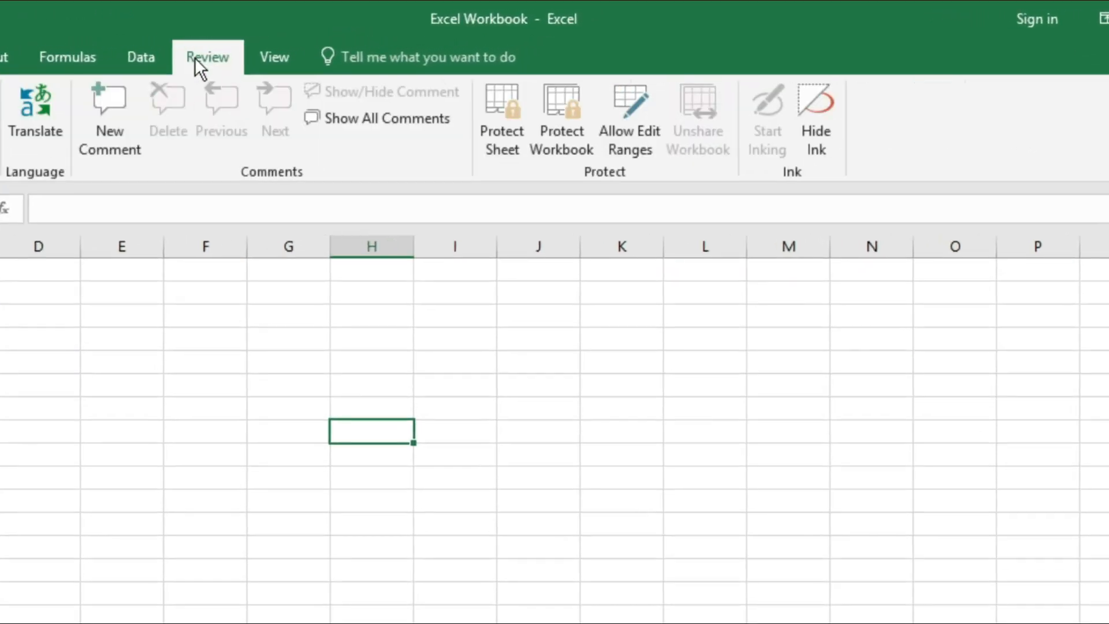
{"action": "left_click", "coordinate": [564, 137]}
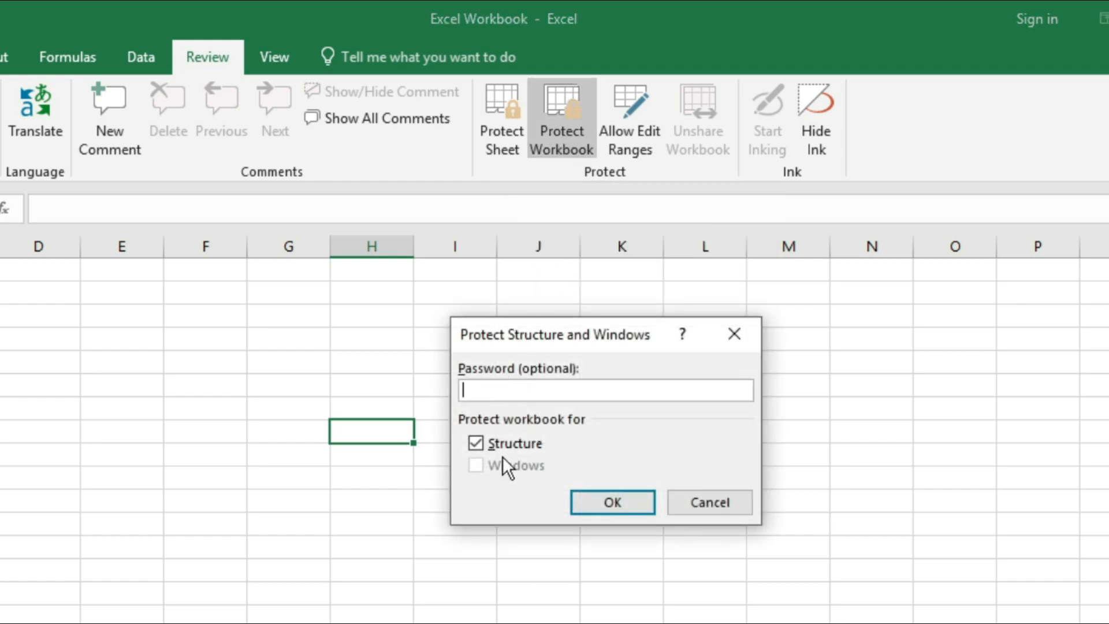
{"action": "type", "text": "123"}
{"action": "left_click", "coordinate": [606, 502]}
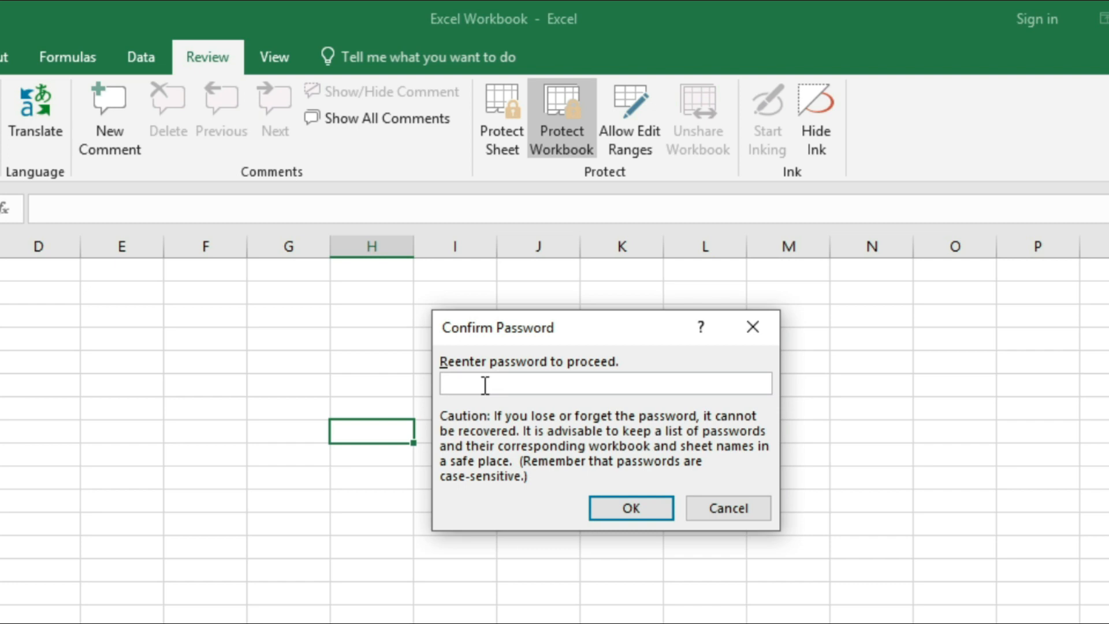
{"action": "type", "text": "123"}
{"action": "left_click", "coordinate": [627, 510]}
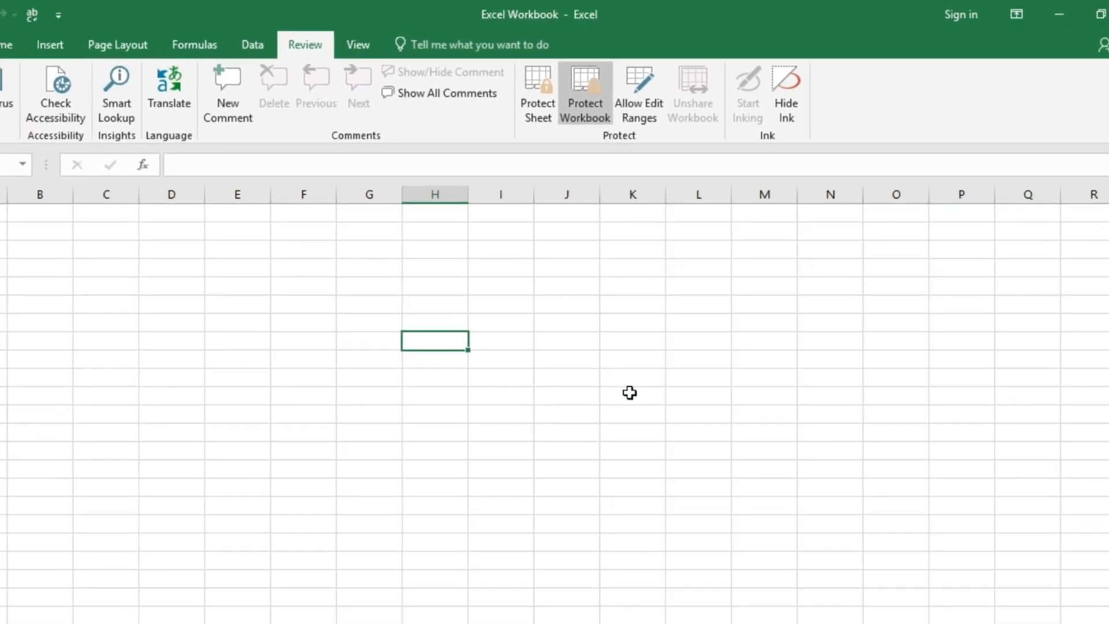
{"action": "left_click", "coordinate": [560, 329]}
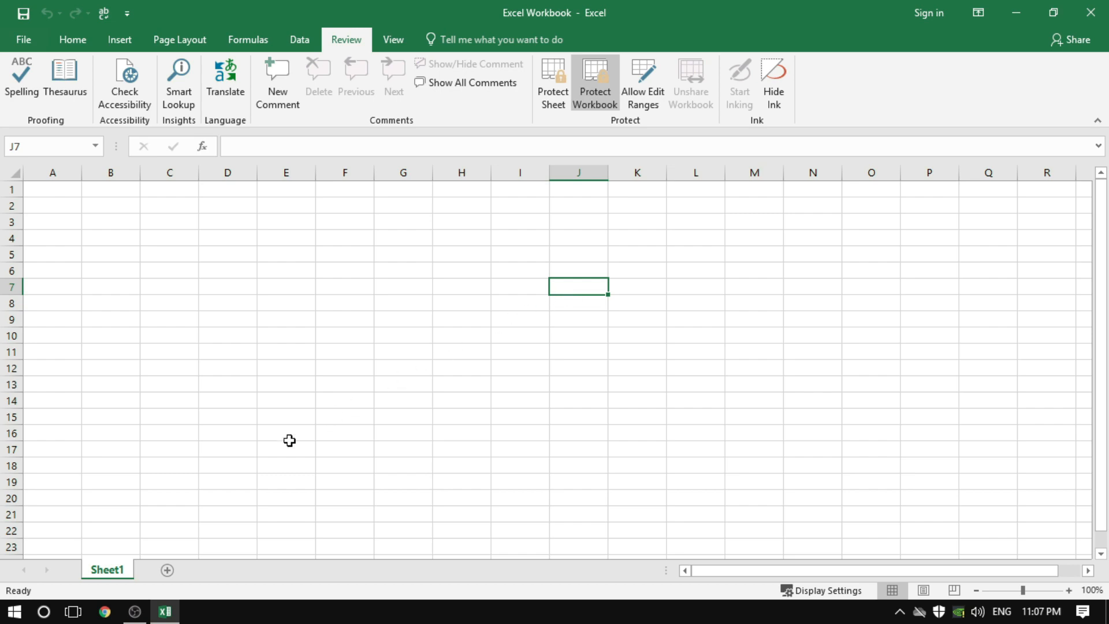
Check which sheet commands are available for Sheet1 under the structure protection
{"action": "right_click", "coordinate": [121, 573]}
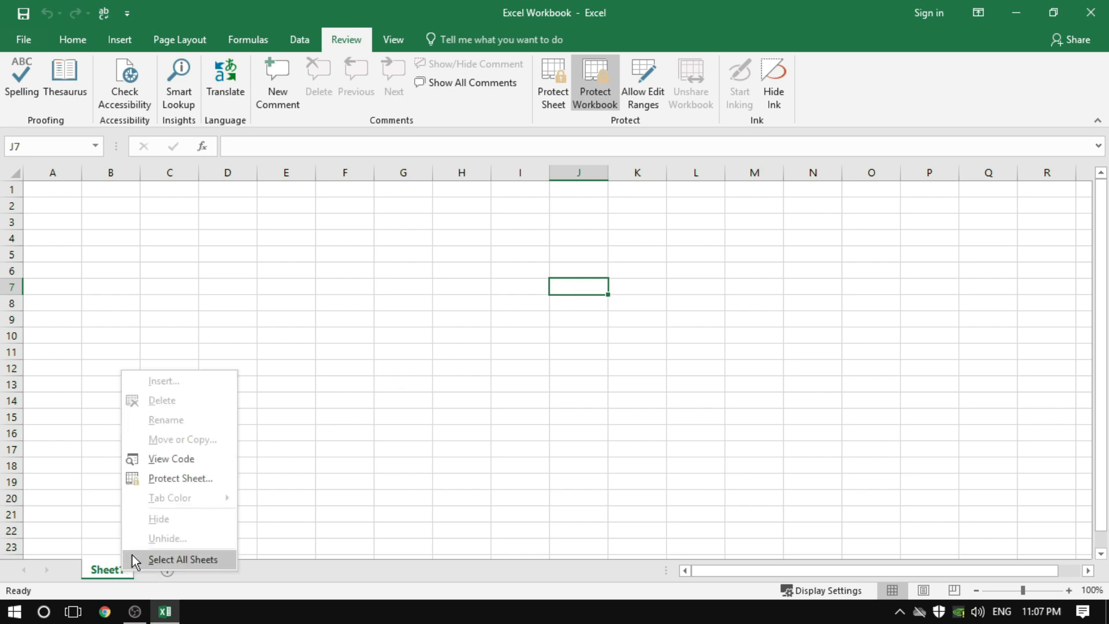
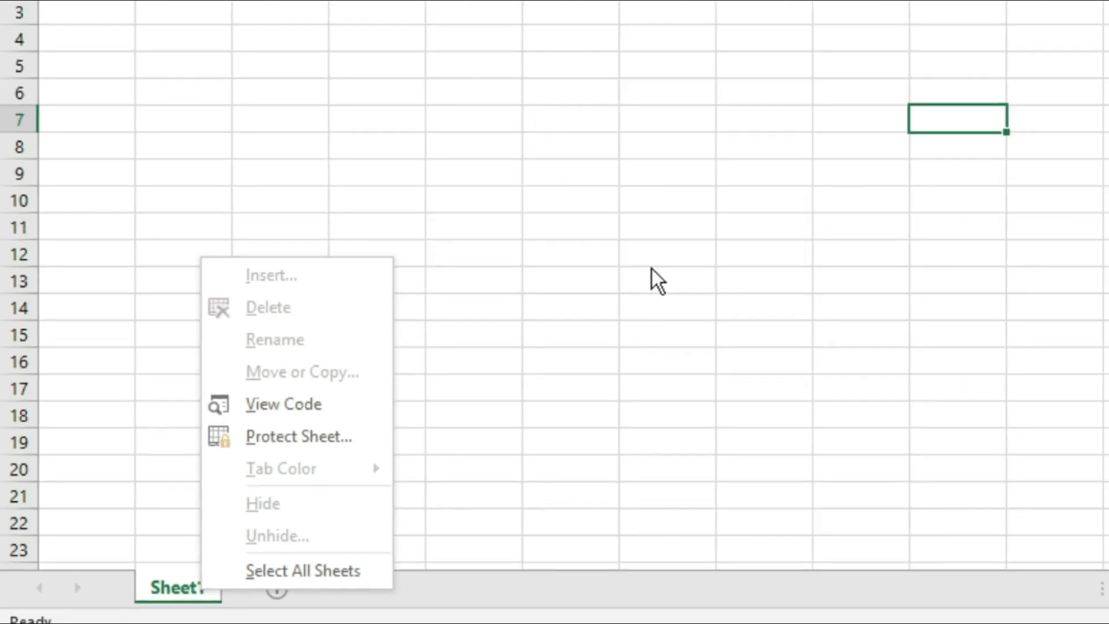
{"action": "left_click", "coordinate": [785, 211]}
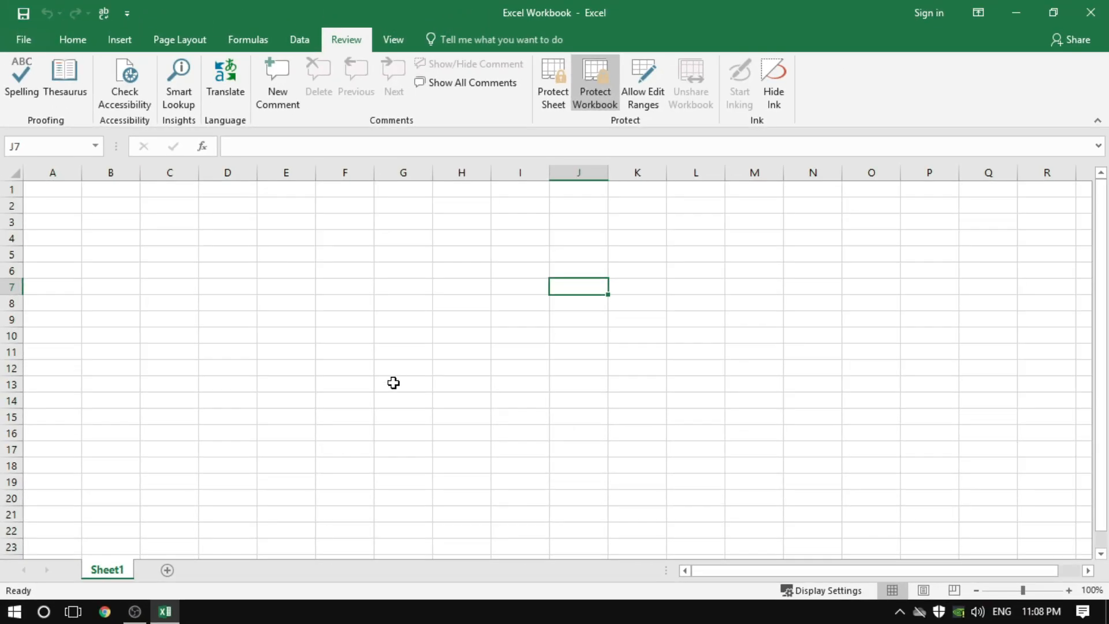
{"action": "left_click", "coordinate": [393, 383]}
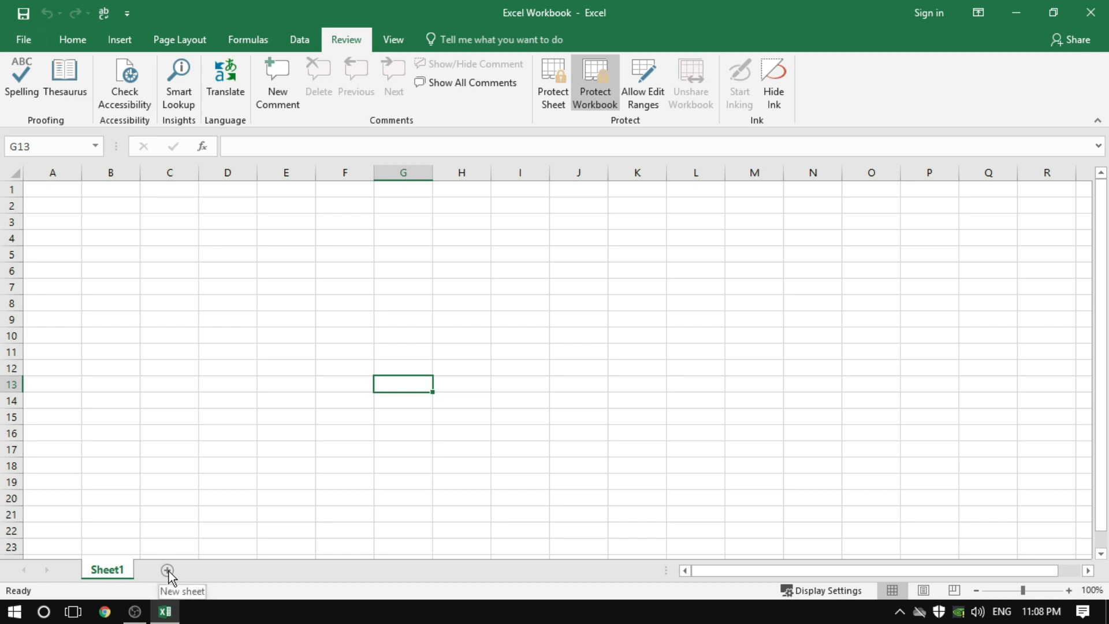
{"action": "left_click", "coordinate": [297, 367]}
{"action": "left_click", "coordinate": [401, 384]}
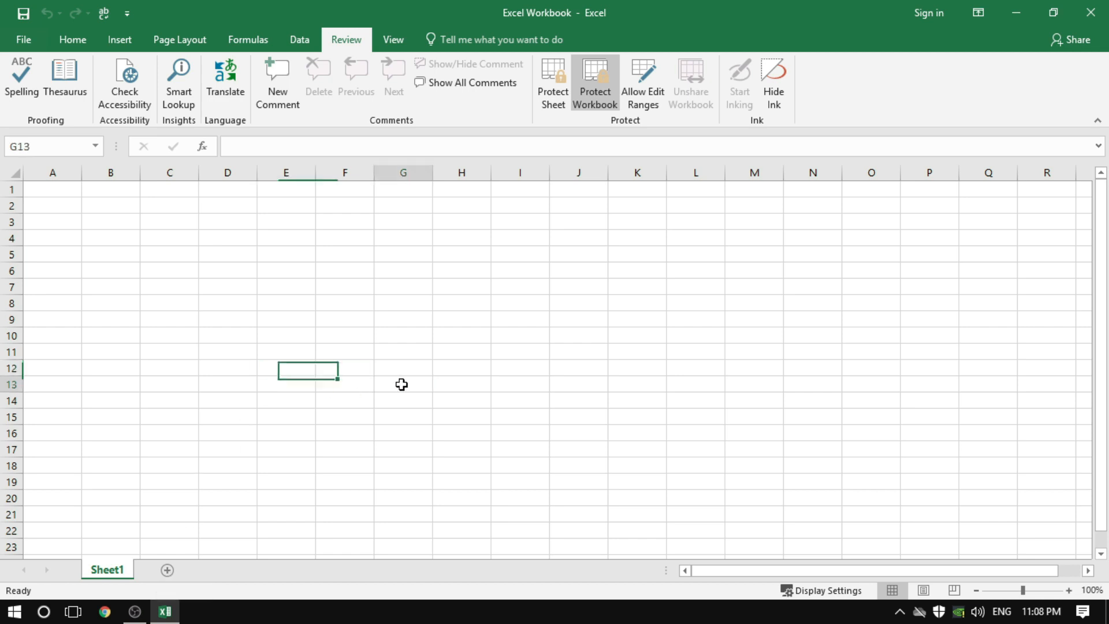
Remove the workbook's structure protection by entering its protection password
{"action": "left_click", "coordinate": [598, 101]}
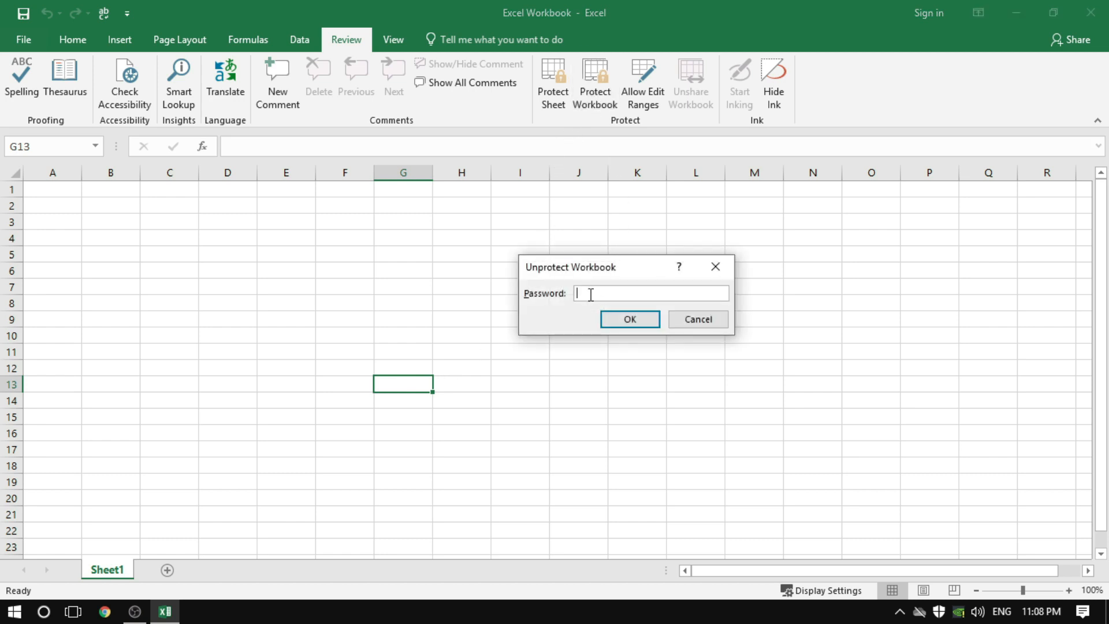
{"action": "type", "text": "123"}
{"action": "left_click", "coordinate": [625, 319]}
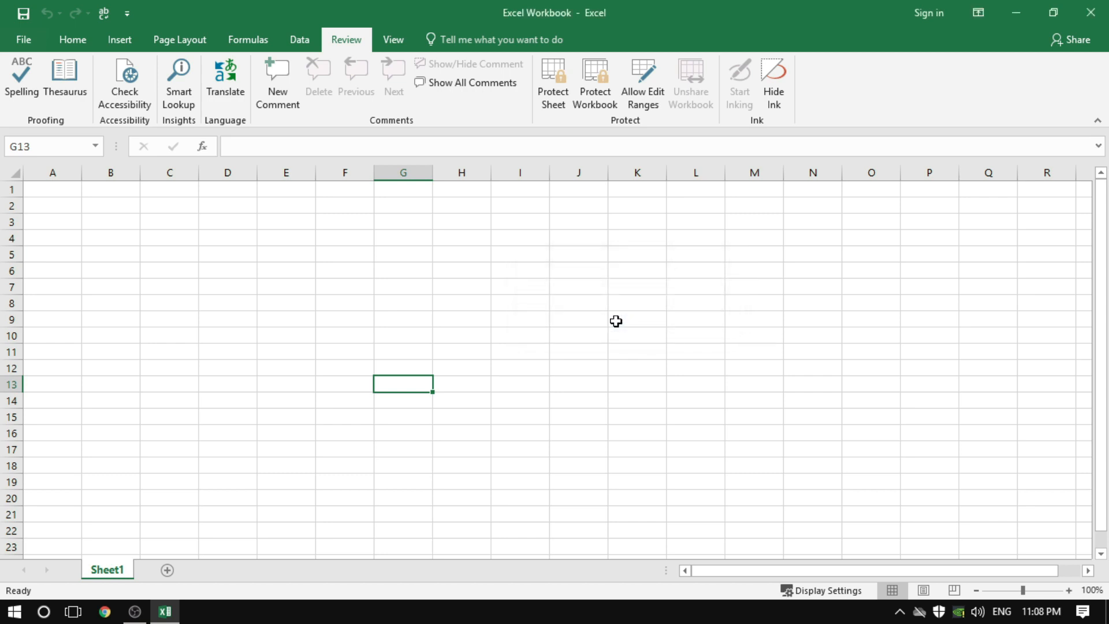
Insert a new blank worksheet in front of Sheet1
{"action": "right_click", "coordinate": [122, 576]}
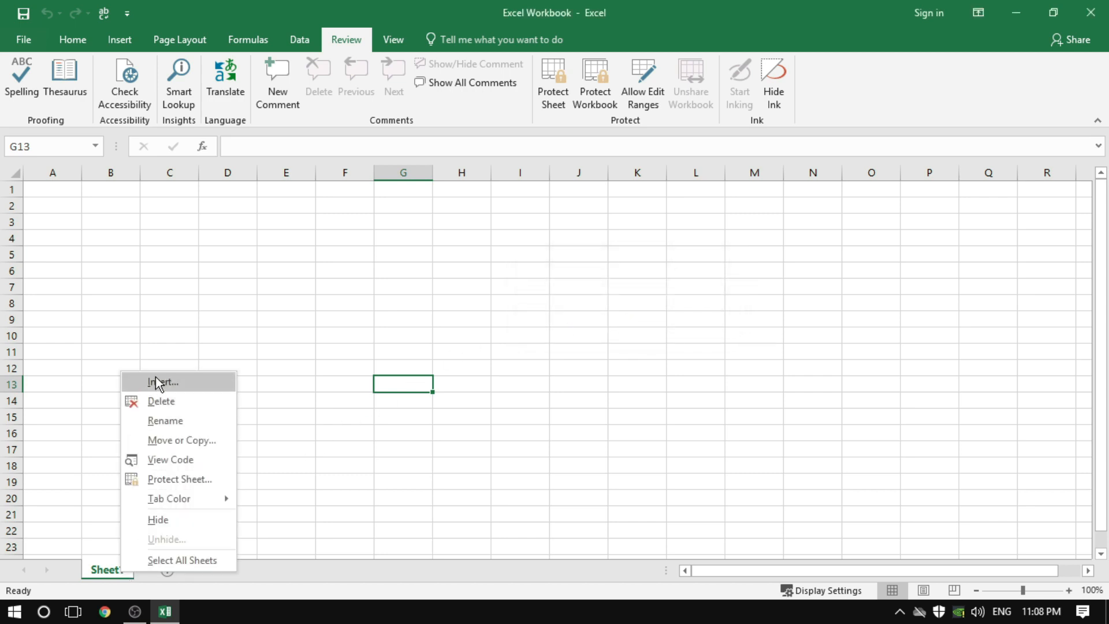
{"action": "left_click", "coordinate": [185, 382]}
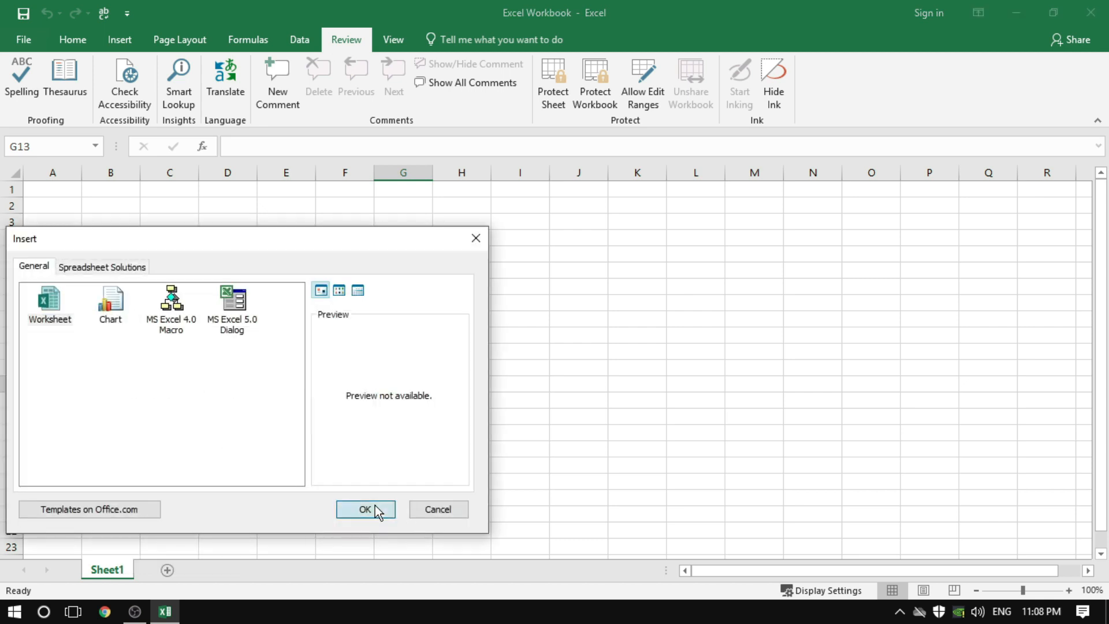
{"action": "left_click", "coordinate": [376, 506]}
Rename Sheet1 as dsfdsf
{"action": "right_click", "coordinate": [160, 571]}
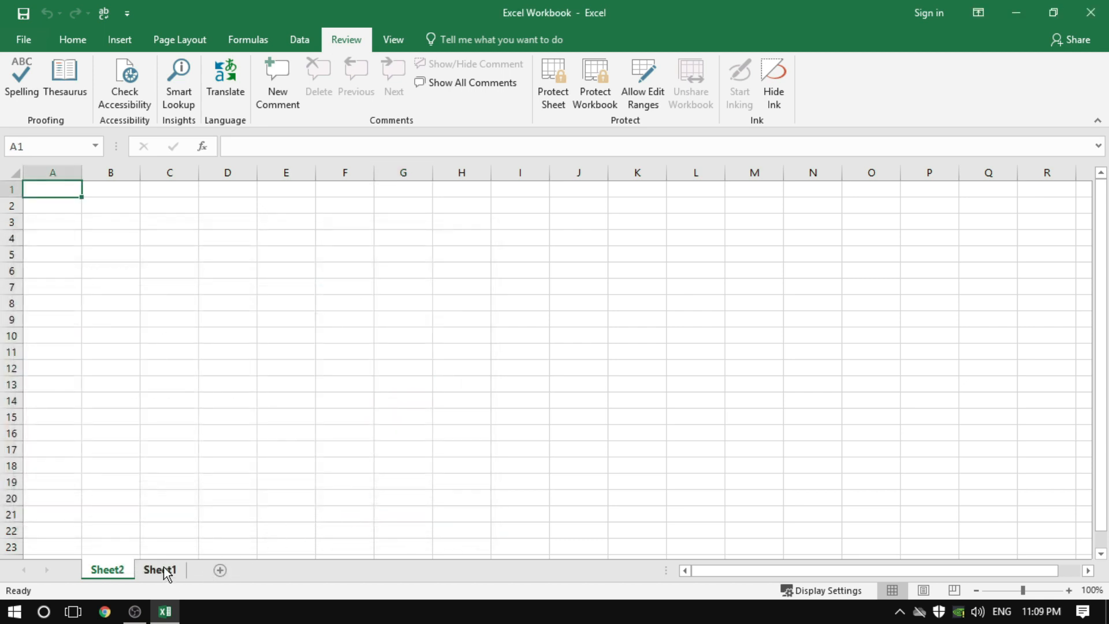
{"action": "left_click", "coordinate": [208, 415]}
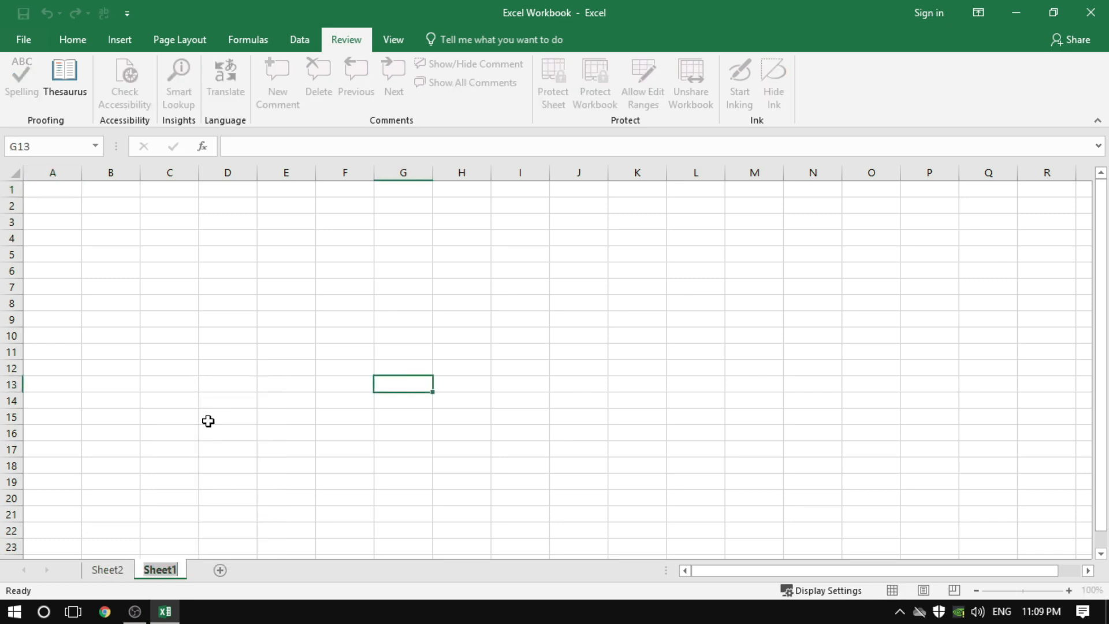
{"action": "type", "text": "dsfdsf"}
{"action": "left_click", "coordinate": [242, 385]}
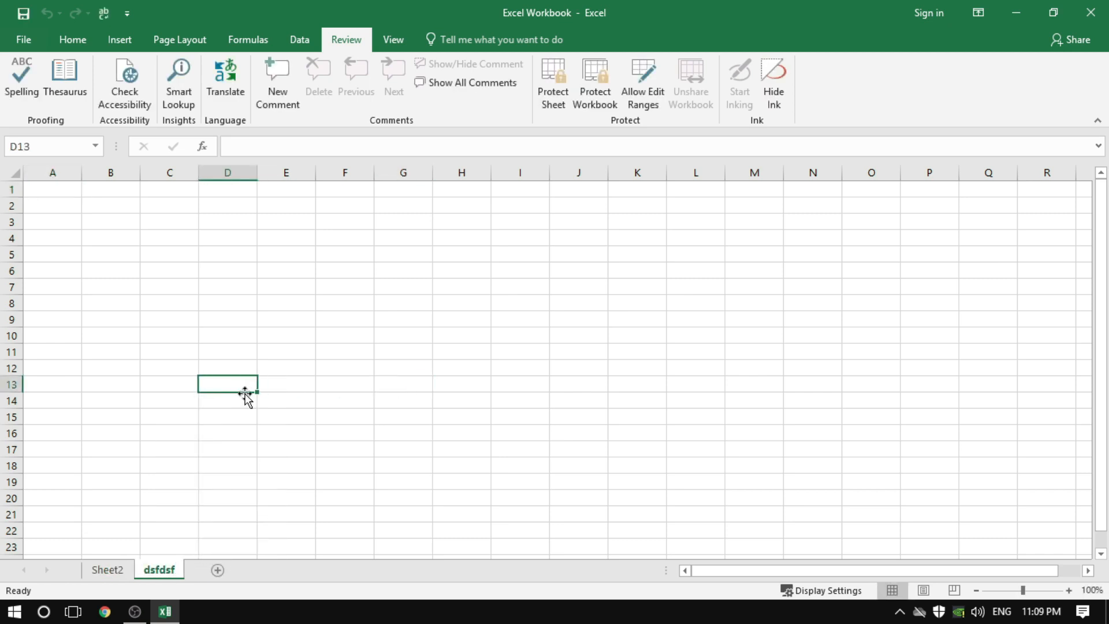
Delete the dsfdsf sheet and check which sheet commands are available for Sheet2
{"action": "right_click", "coordinate": [162, 573]}
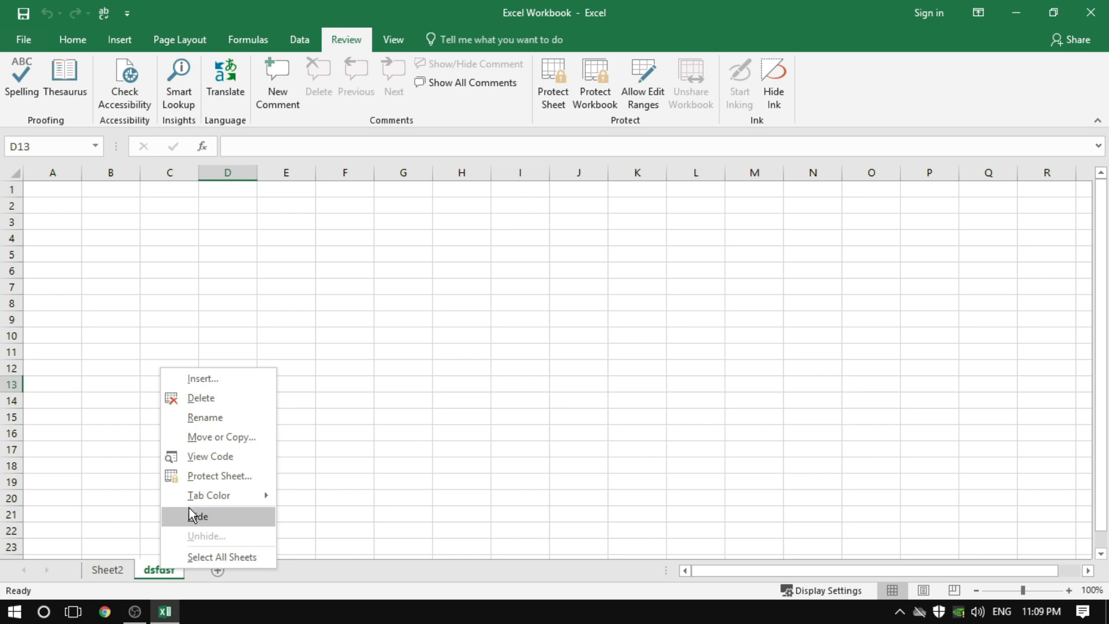
{"action": "left_click", "coordinate": [215, 400]}
{"action": "left_click", "coordinate": [325, 427]}
{"action": "right_click", "coordinate": [119, 569]}
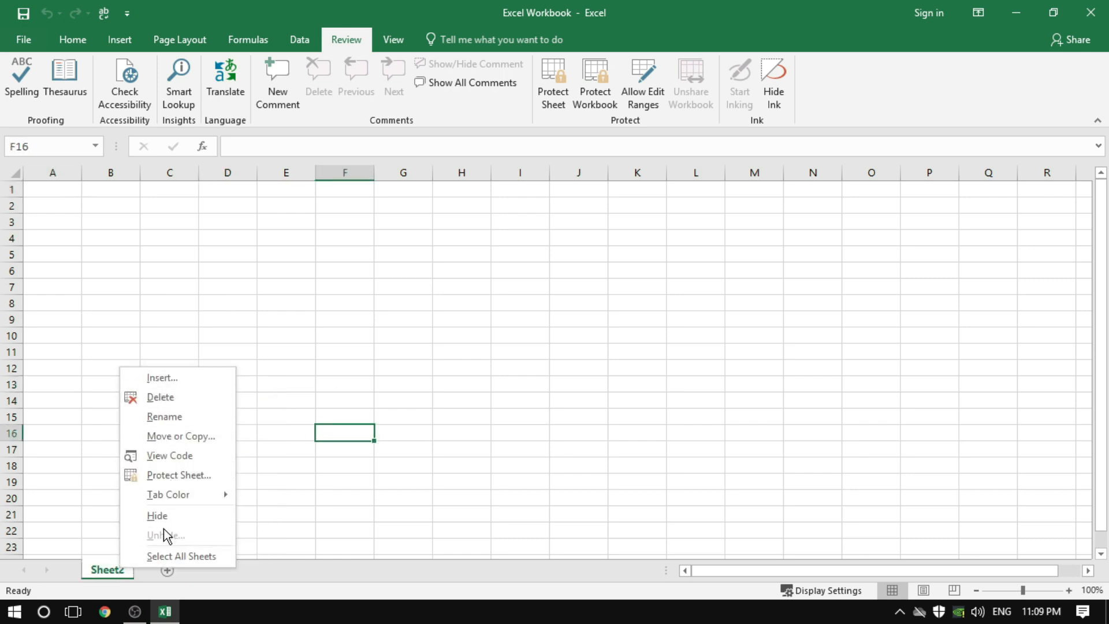
{"action": "left_click", "coordinate": [418, 421]}
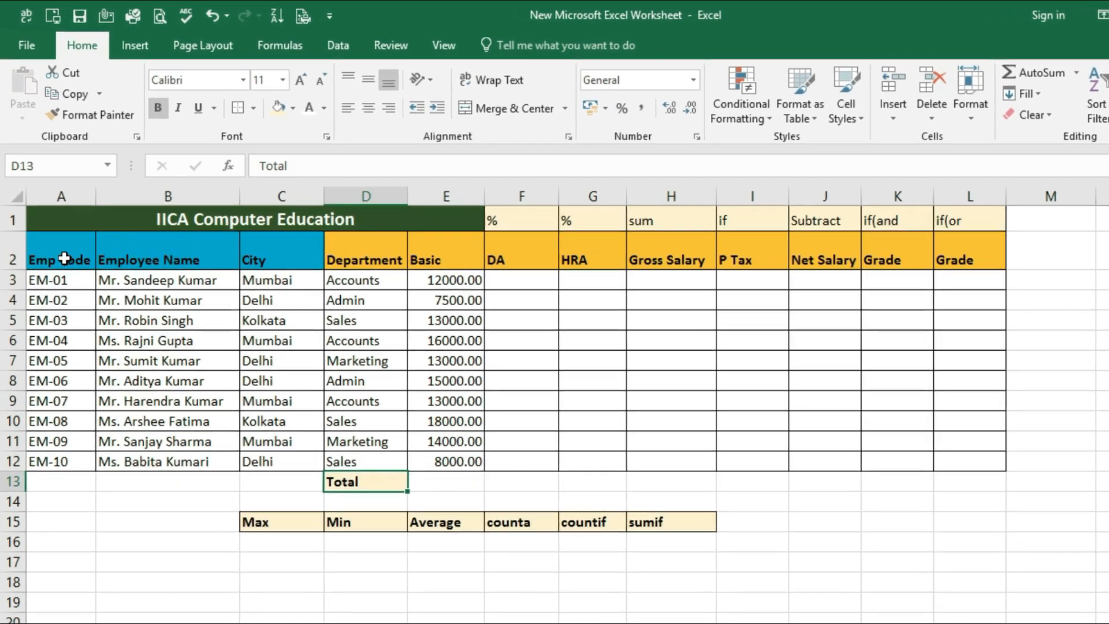
In the New Microsoft Excel Worksheet workbook, review the employee data in A2:E12 and the blank salary columns from HRA to Grade in row 3
{"action": "left_click_drag", "start_coordinate": [65, 259], "coordinate": [479, 508]}
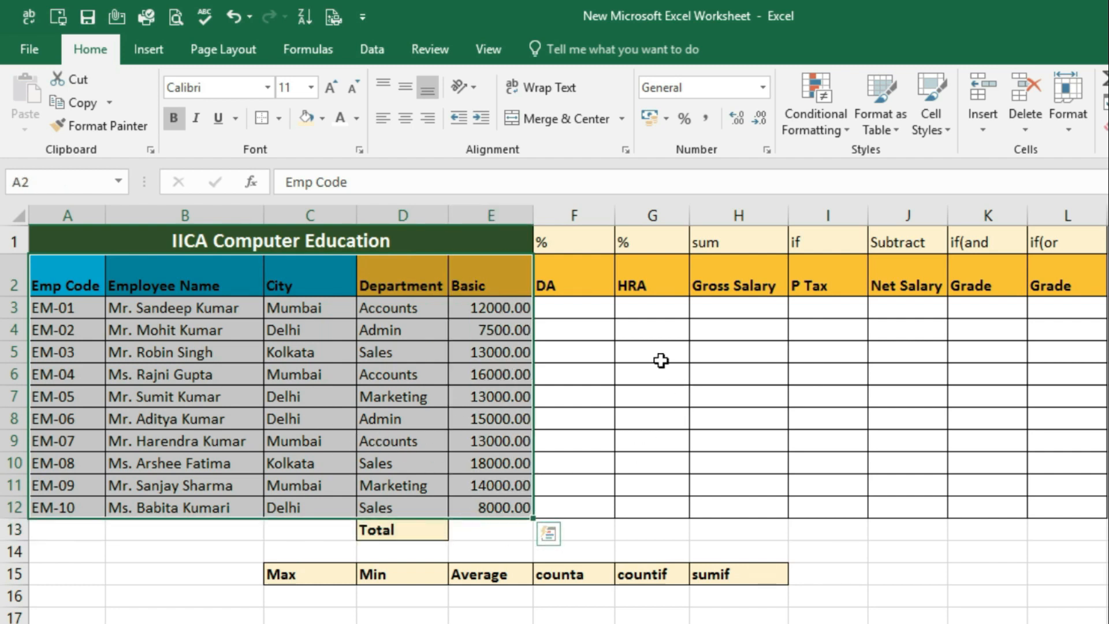
{"action": "left_click", "coordinate": [667, 312]}
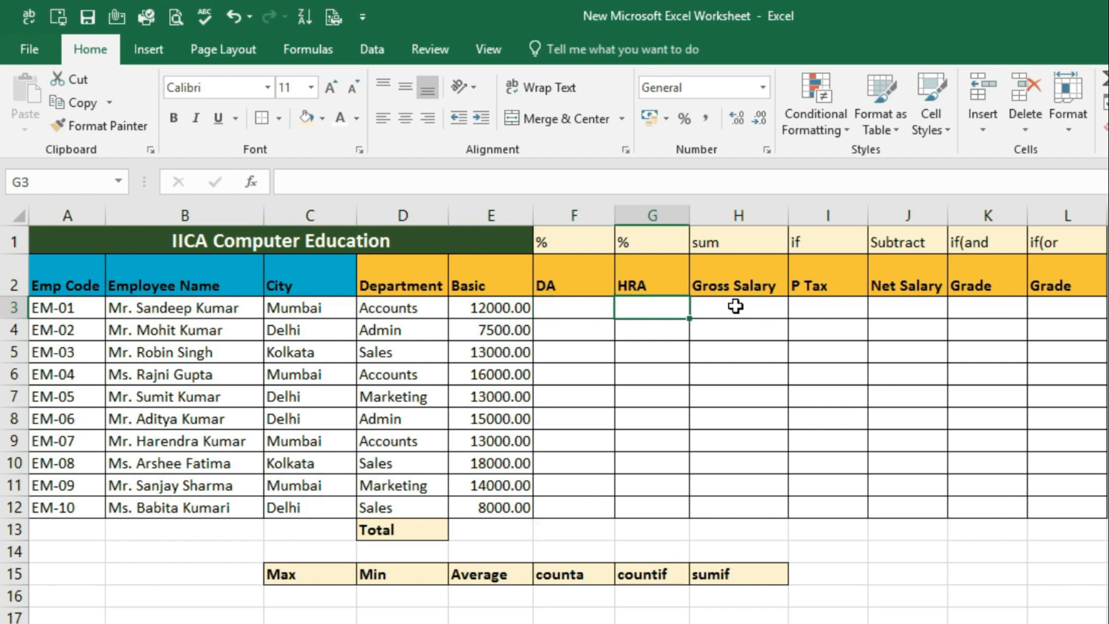
{"action": "left_click", "coordinate": [738, 306]}
{"action": "left_click", "coordinate": [852, 309]}
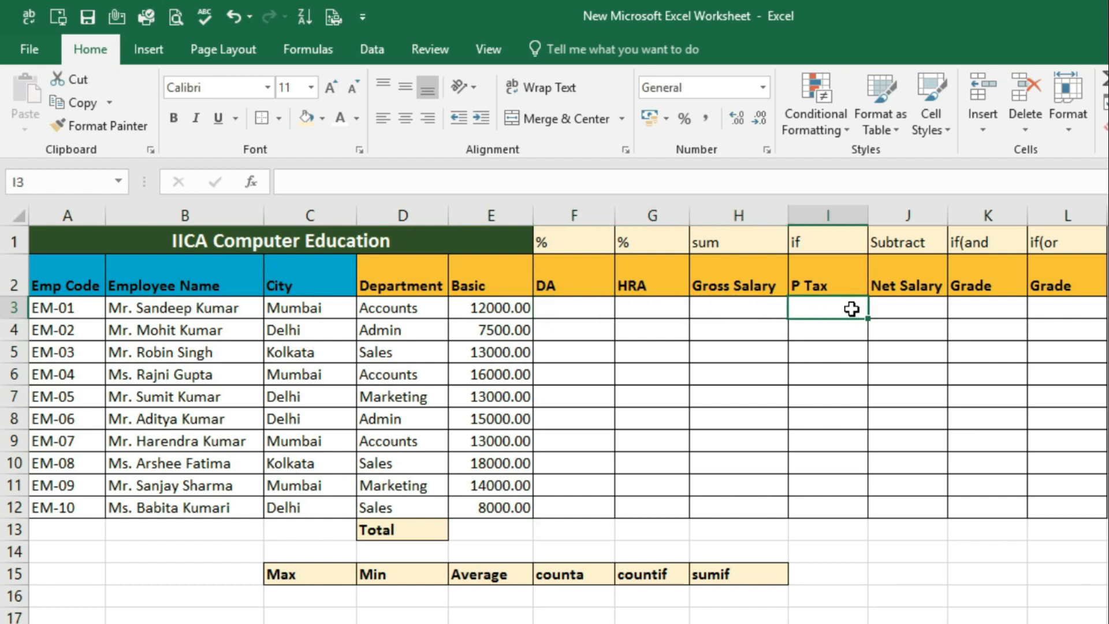
{"action": "left_click", "coordinate": [922, 305]}
{"action": "left_click", "coordinate": [975, 308]}
{"action": "left_click", "coordinate": [1066, 307]}
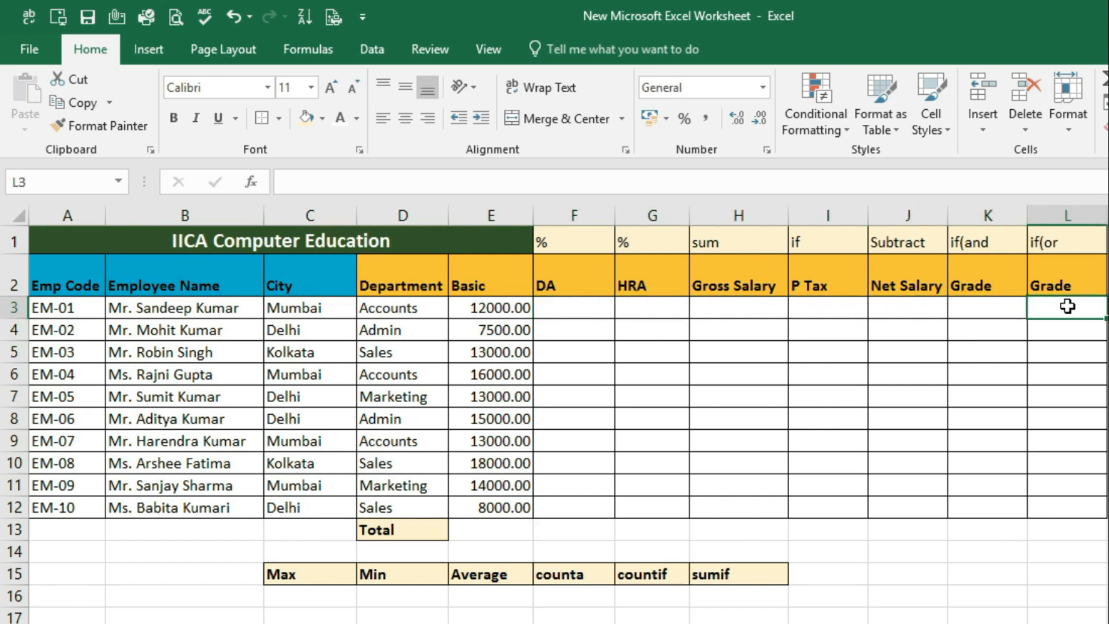
Review the calculation type noted in row 1 above each salary column, from DA to the two Grade columns
{"action": "left_click", "coordinate": [573, 241]}
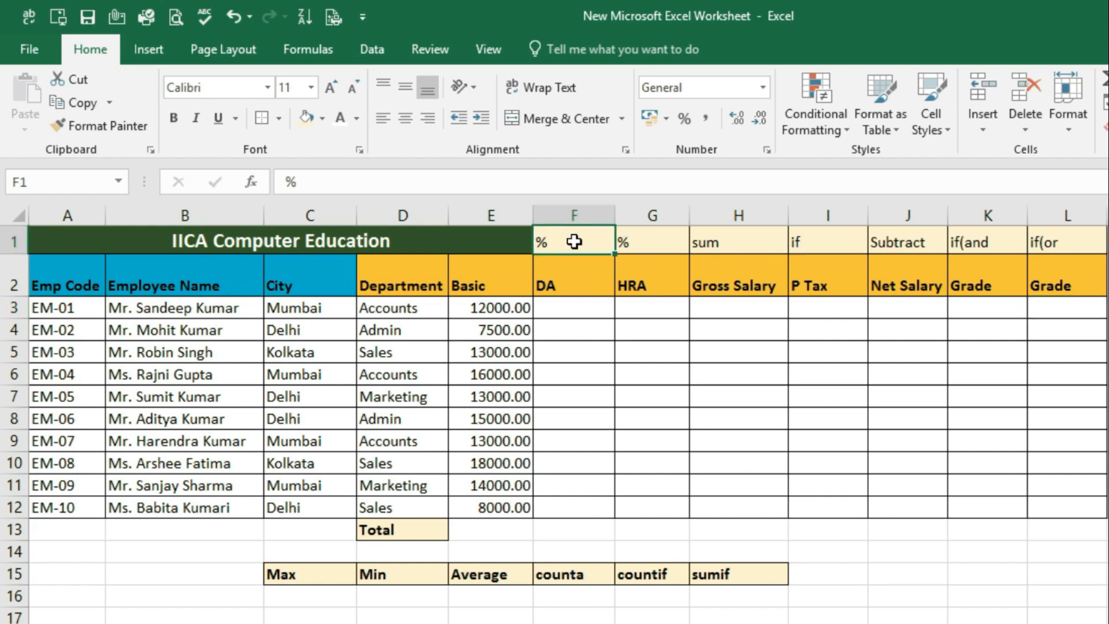
{"action": "left_click", "coordinate": [641, 241]}
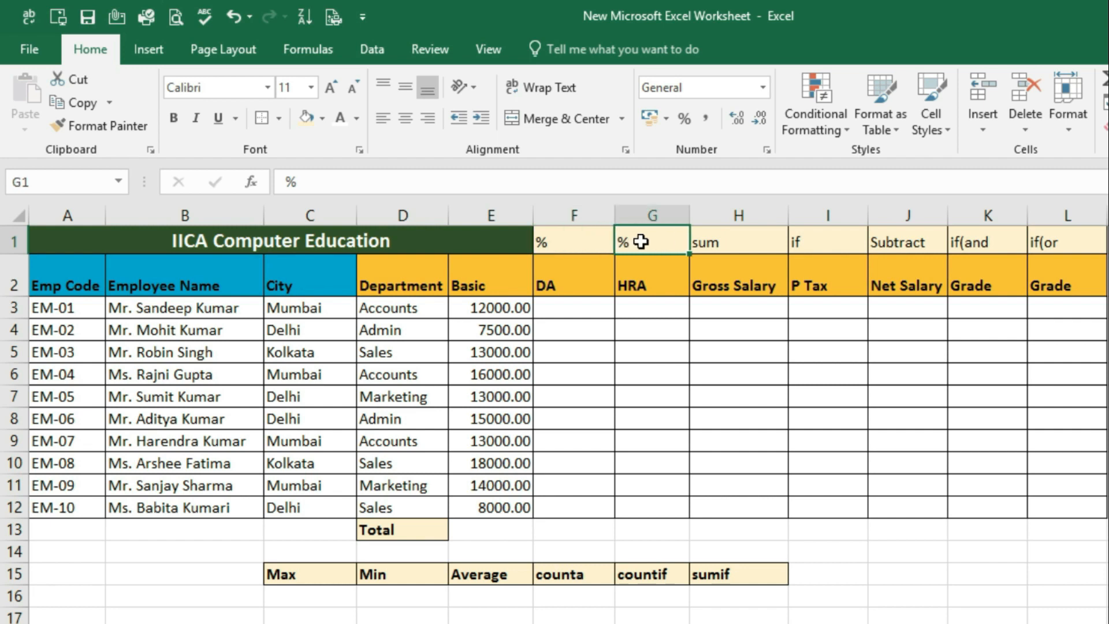
{"action": "left_click", "coordinate": [724, 243]}
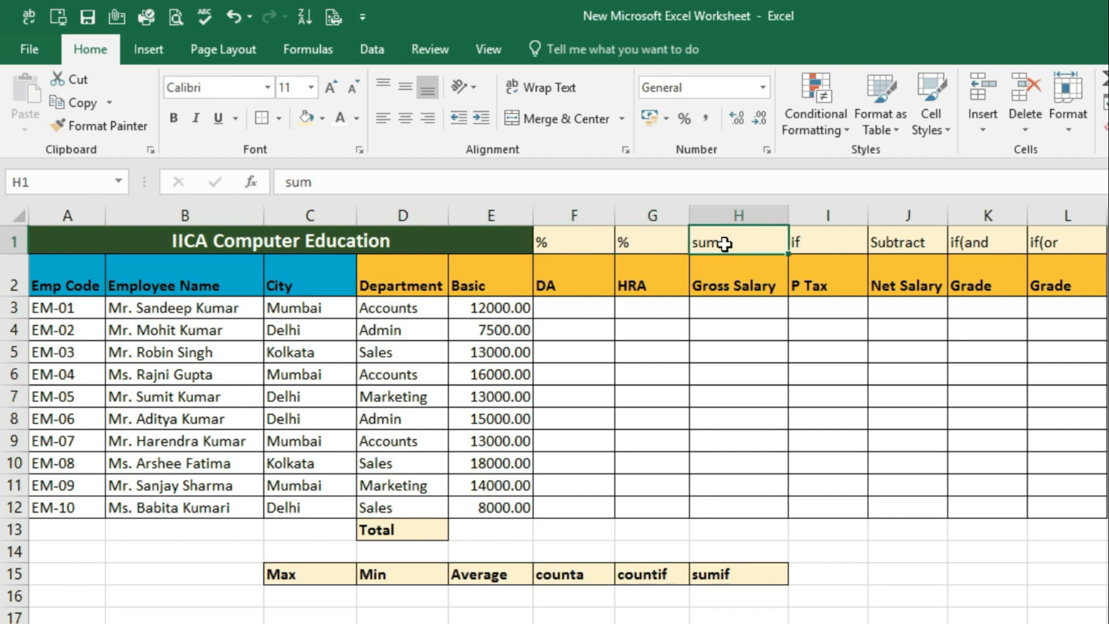
{"action": "left_click", "coordinate": [843, 241]}
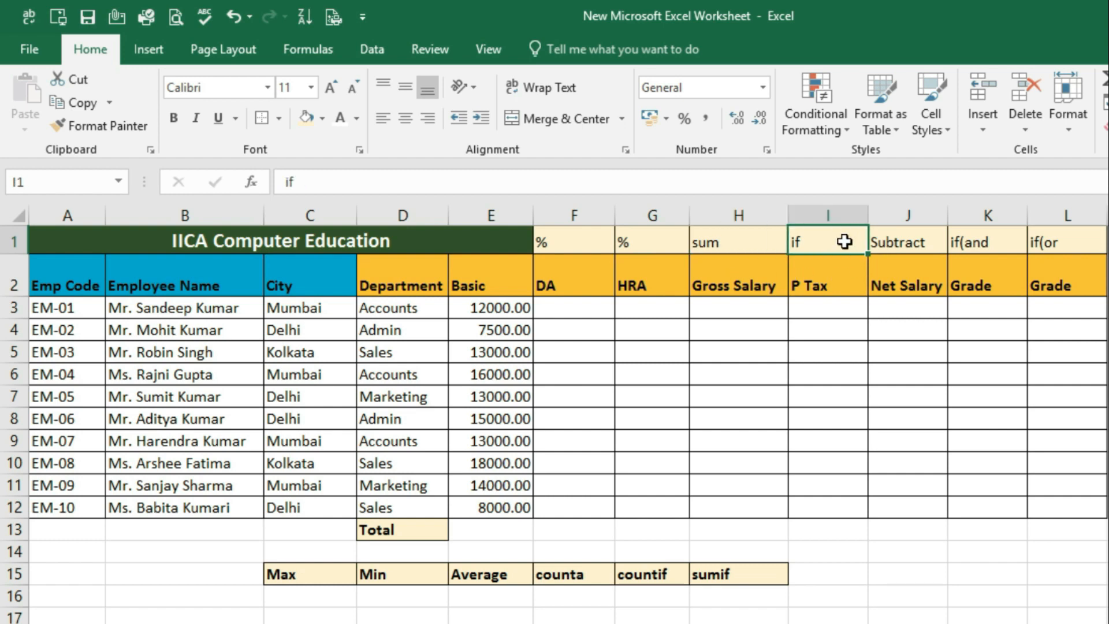
{"action": "left_click", "coordinate": [926, 242]}
{"action": "left_click", "coordinate": [1021, 245]}
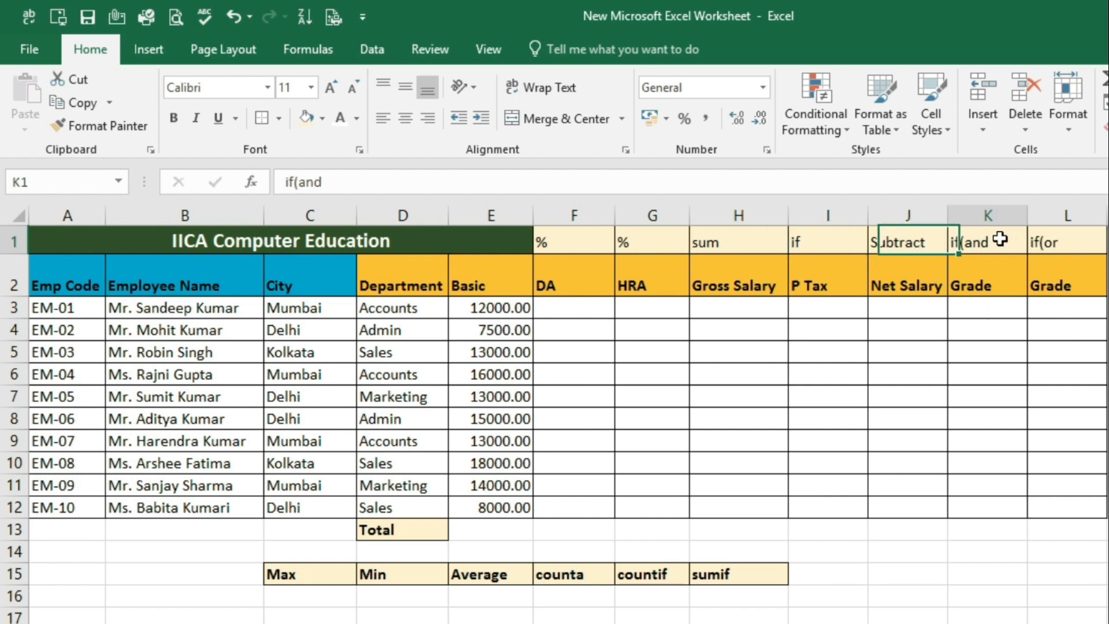
{"action": "left_click", "coordinate": [1057, 241]}
{"action": "left_click", "coordinate": [985, 241]}
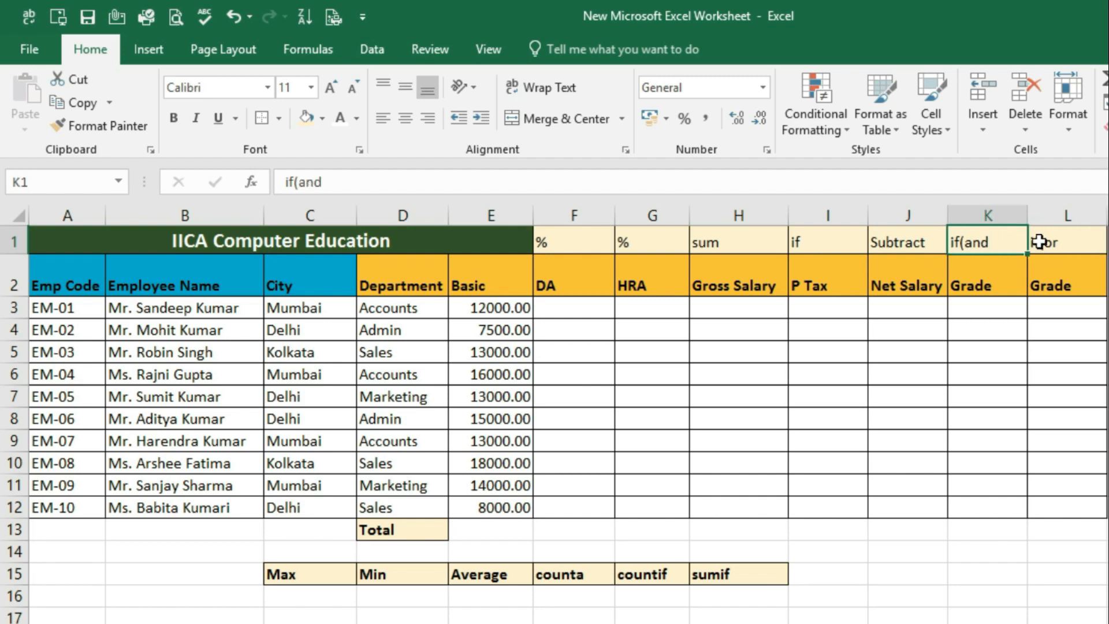
{"action": "left_click", "coordinate": [1058, 241]}
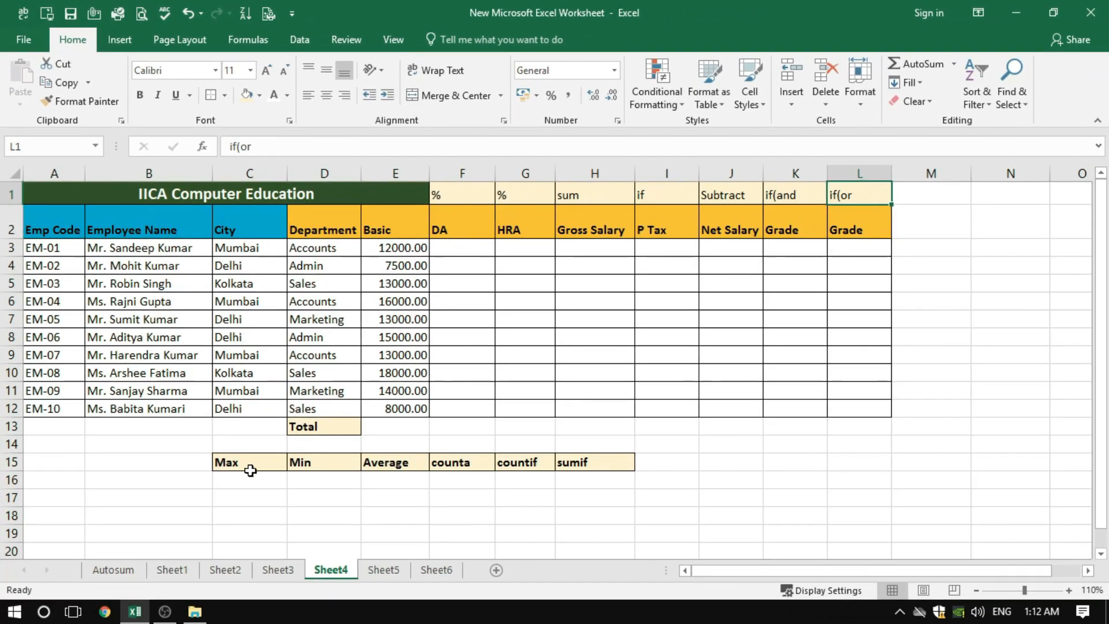
Review the summary function headings in row 15, from Max through sumif
{"action": "left_click", "coordinate": [250, 468]}
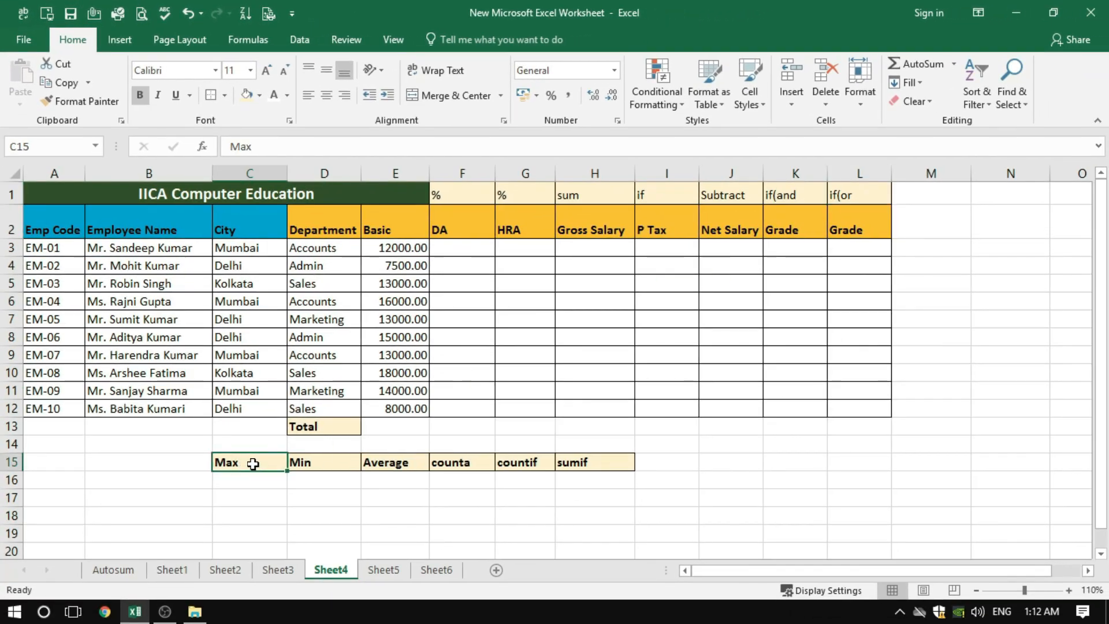
{"action": "left_click", "coordinate": [315, 465]}
{"action": "left_click", "coordinate": [386, 465]}
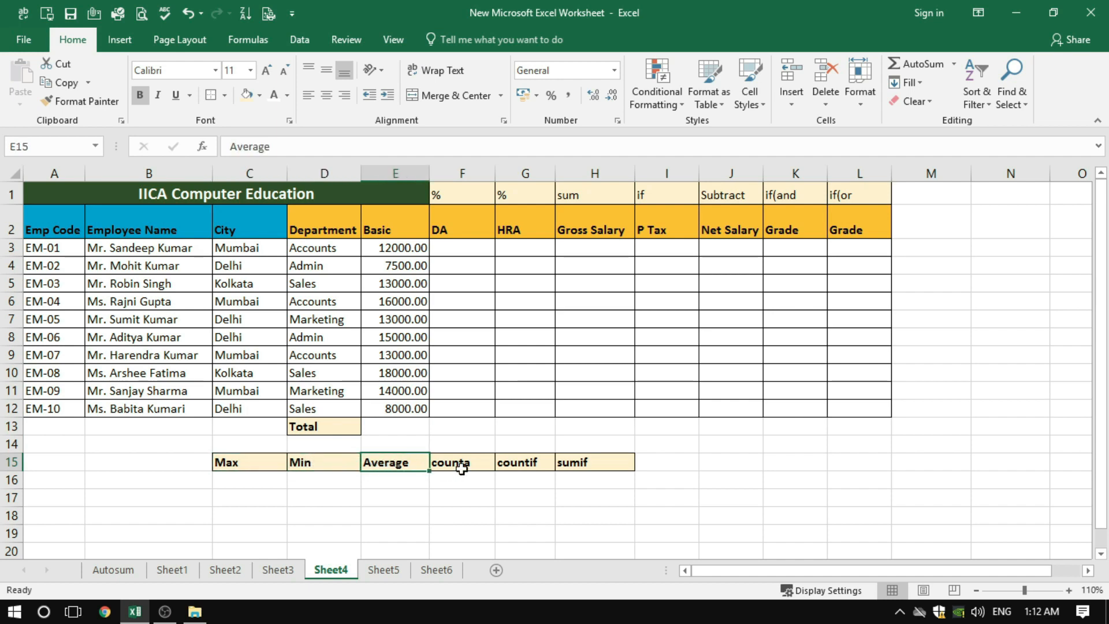
{"action": "left_click", "coordinate": [462, 469]}
{"action": "left_click", "coordinate": [528, 462]}
{"action": "left_click", "coordinate": [589, 463]}
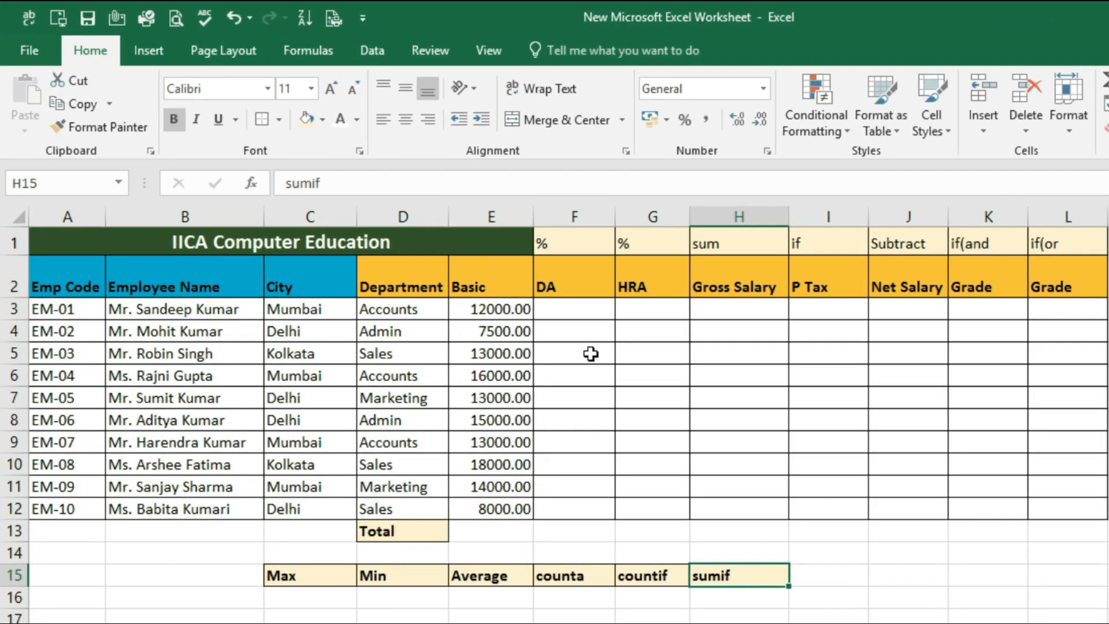
Calculate the first employee's DA in cell F3 with the formula =12000*20/100
{"action": "left_click", "coordinate": [556, 310]}
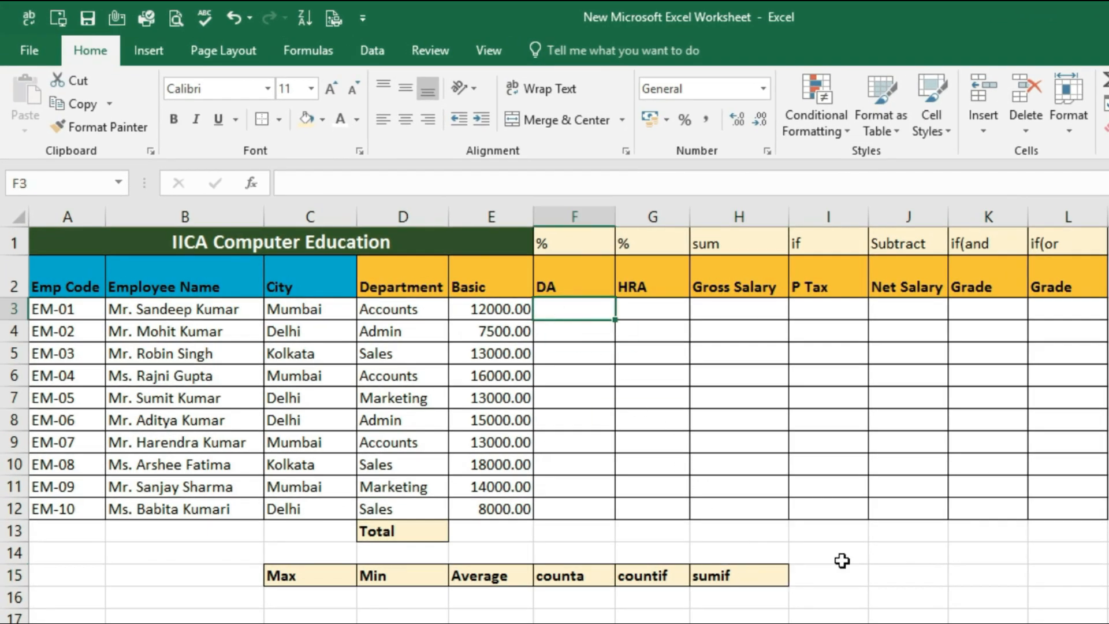
{"action": "type", "text": "="}
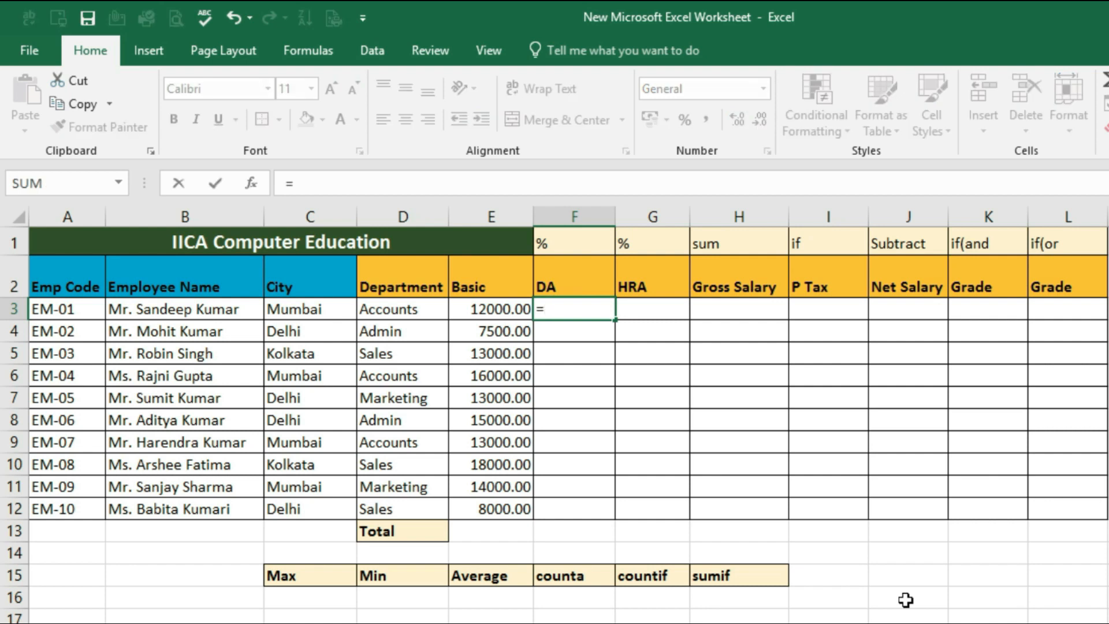
{"action": "type", "text": "1200"}
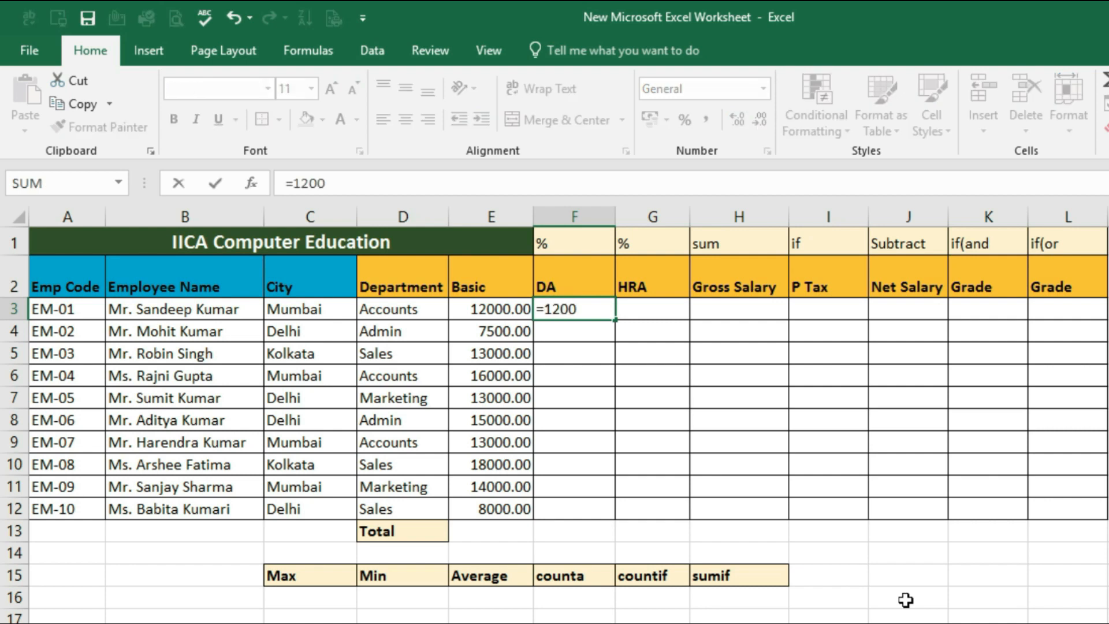
{"action": "type", "text": "0*20/100"}
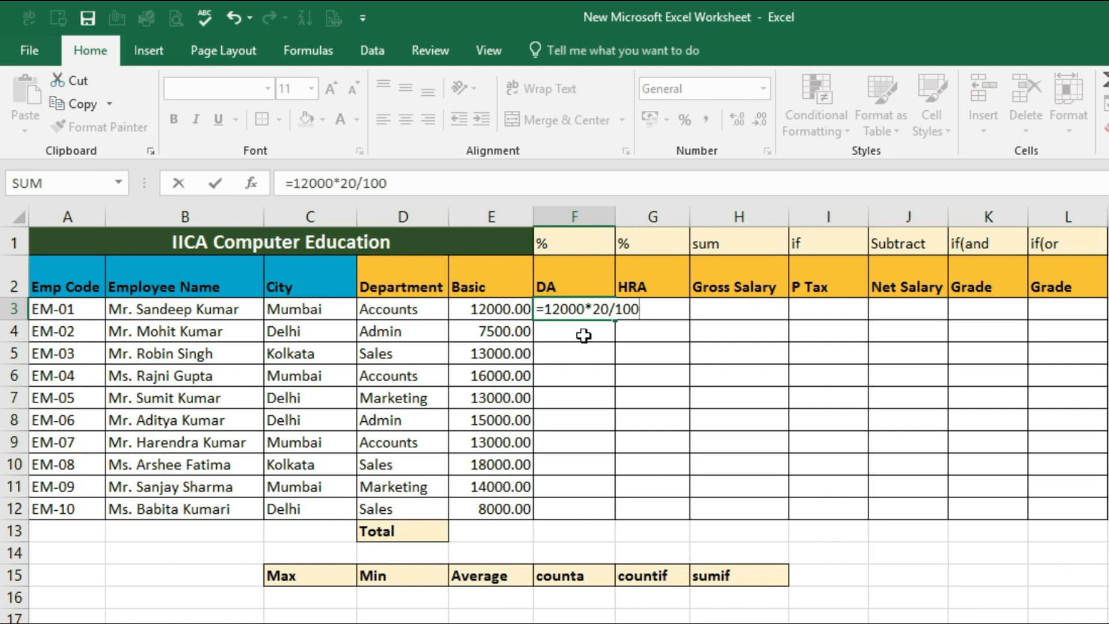
{"action": "key", "text": "Return"}
{"action": "left_click", "coordinate": [564, 306]}
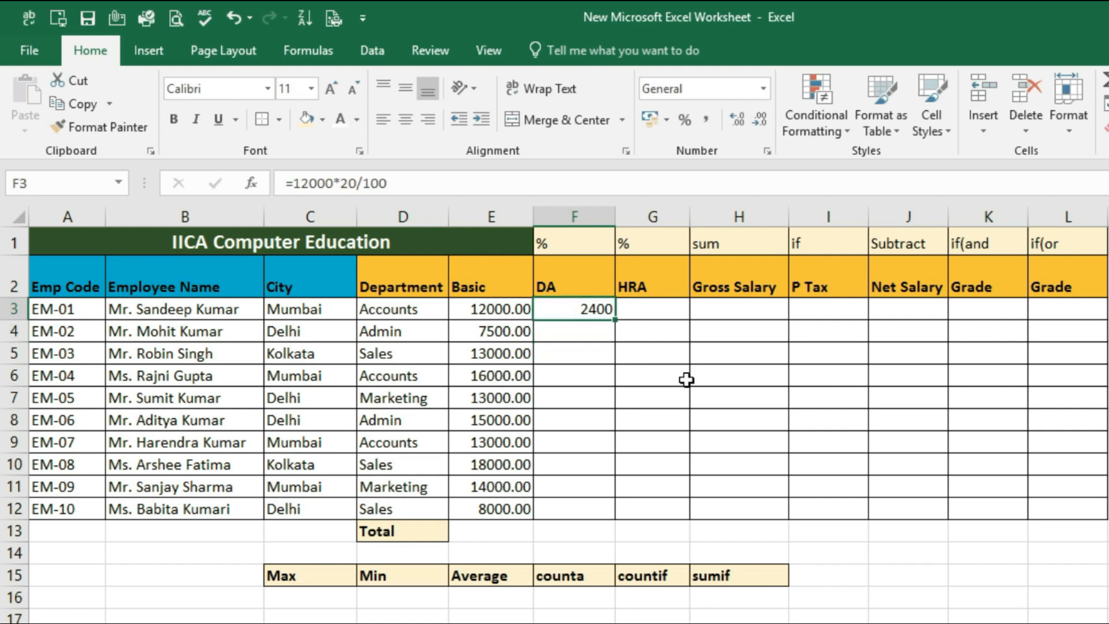
Replace the constant 12000 in the DA formula in F3 with the Basic cell reference, making it =E3*20/100
{"action": "left_click", "coordinate": [476, 309]}
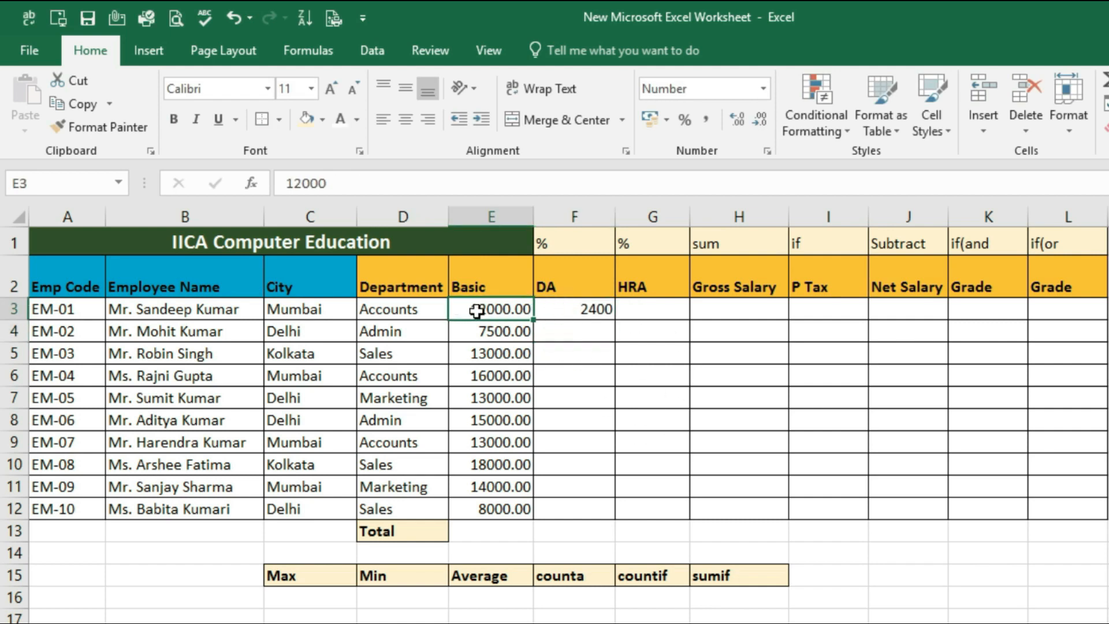
{"action": "left_click", "coordinate": [595, 309]}
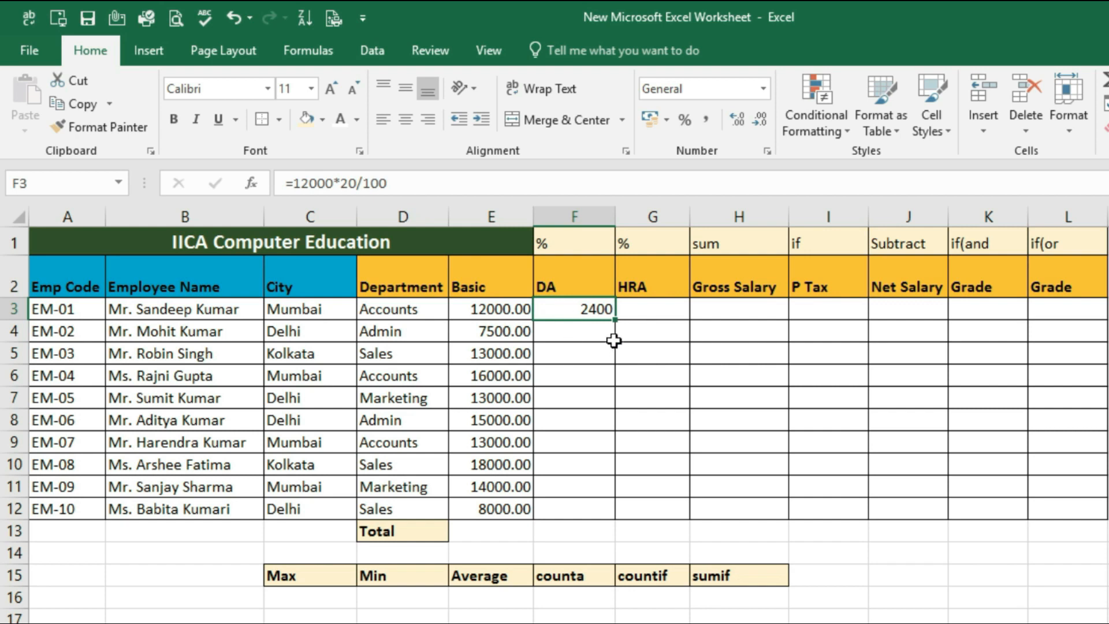
{"action": "double_click", "coordinate": [576, 310]}
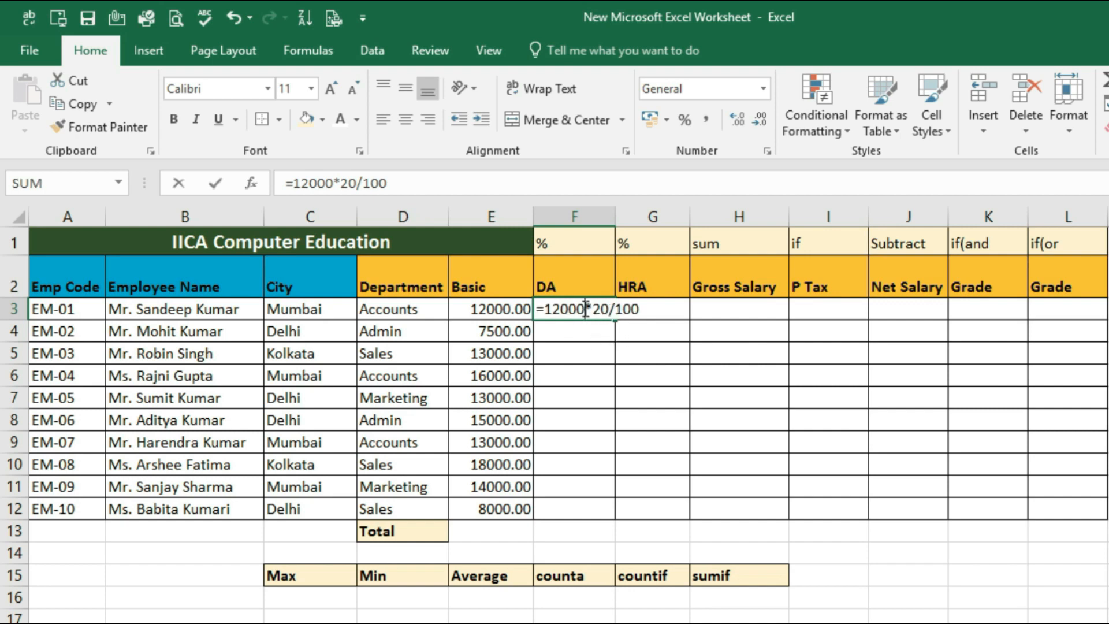
{"action": "key", "text": "BackSpace"}
{"action": "key", "text": "BackSpace"}
{"action": "key", "text": "BackSpace"}
{"action": "key", "text": "BackSpace"}
{"action": "key", "text": "BackSpace"}
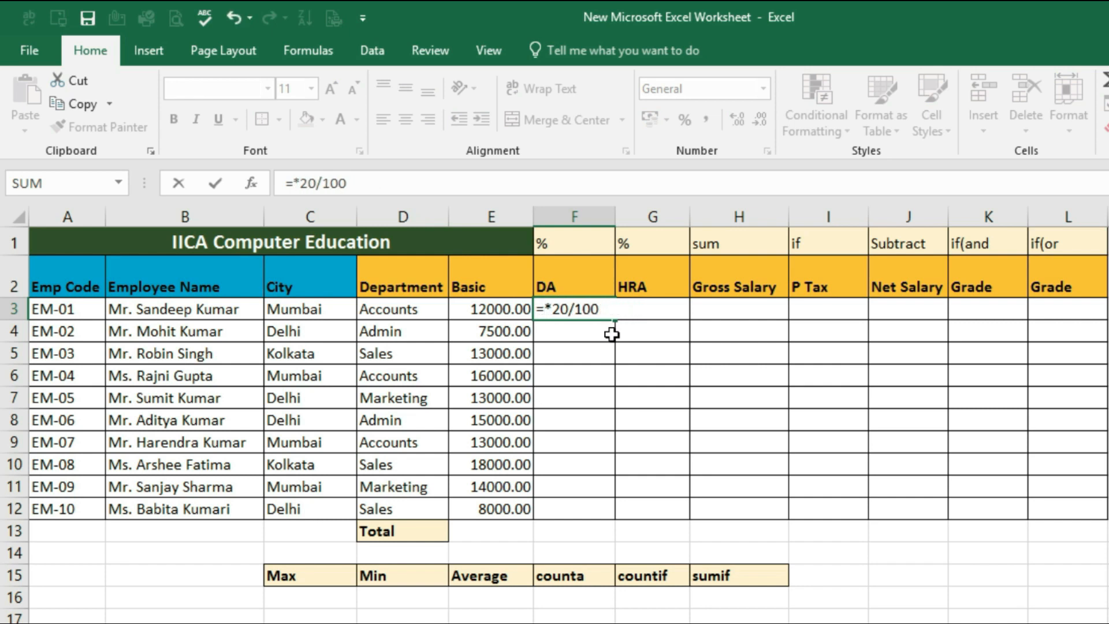
{"action": "left_click", "coordinate": [502, 309]}
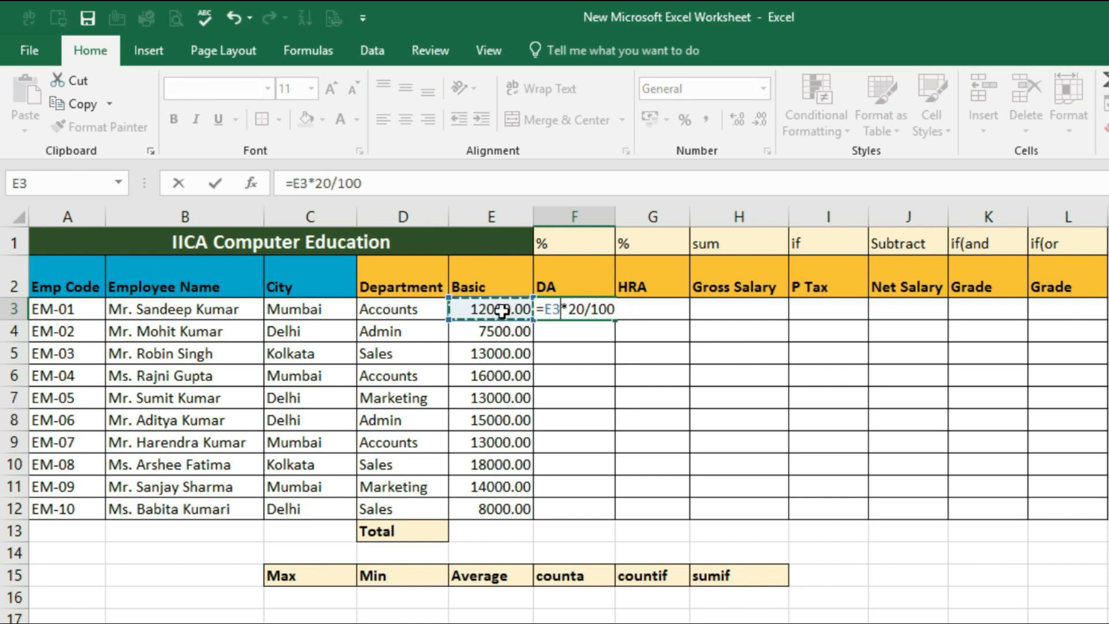
{"action": "key", "text": "Return"}
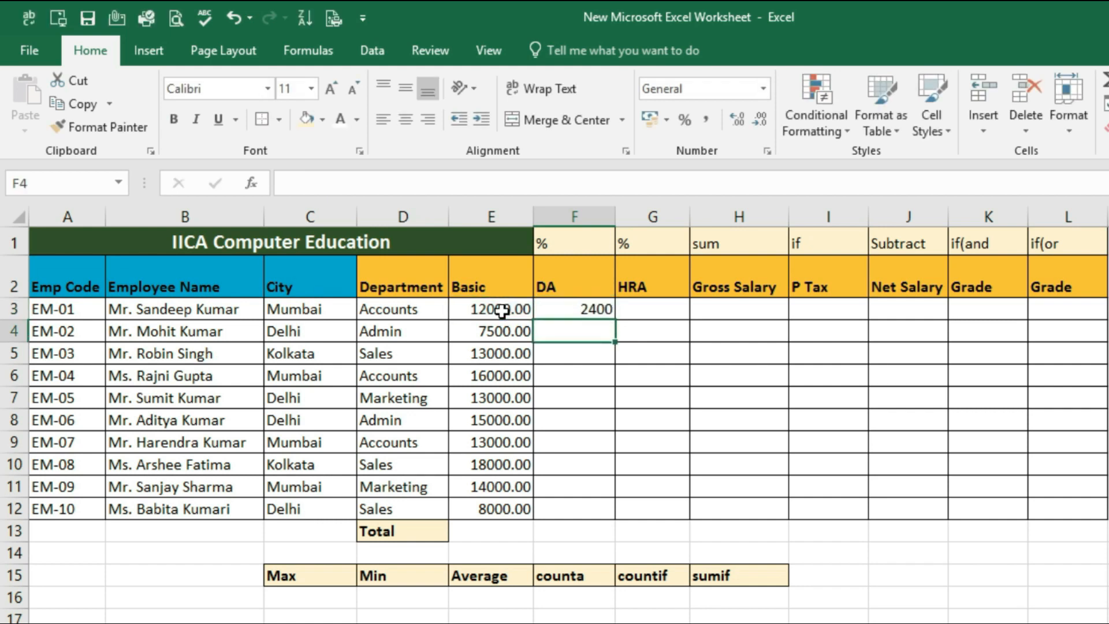
Rewrite the DA formula in F3 with a percent sign as =E3*20%
{"action": "left_click", "coordinate": [576, 312]}
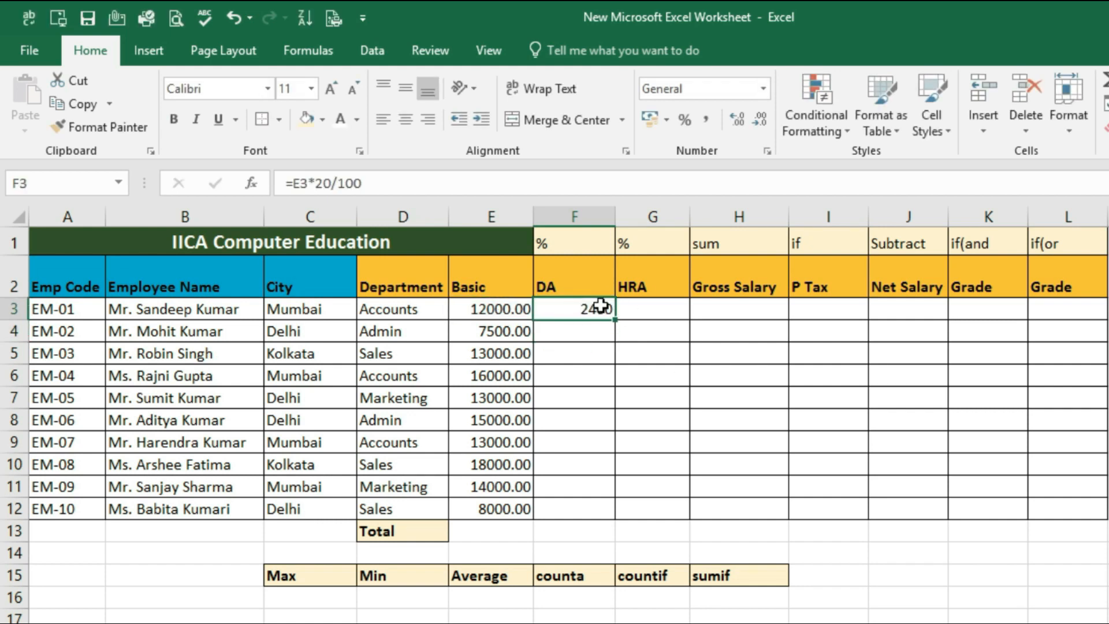
{"action": "double_click", "coordinate": [601, 309]}
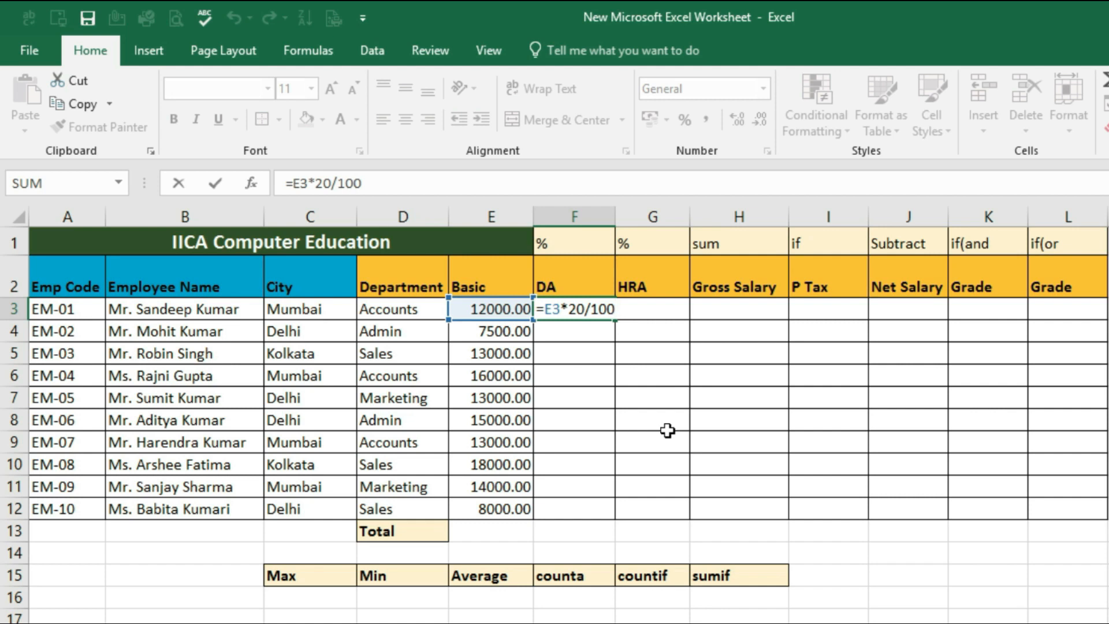
{"action": "key", "text": "BackSpace"}
{"action": "key", "text": "BackSpace"}
{"action": "key", "text": "BackSpace"}
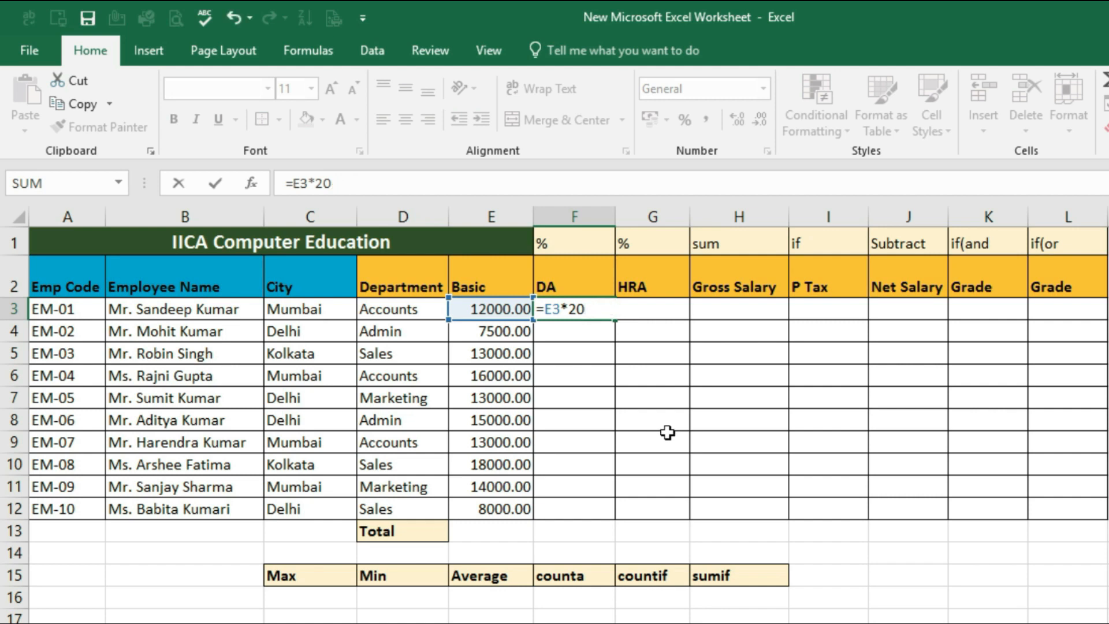
{"action": "type", "text": "%"}
{"action": "key", "text": "Return"}
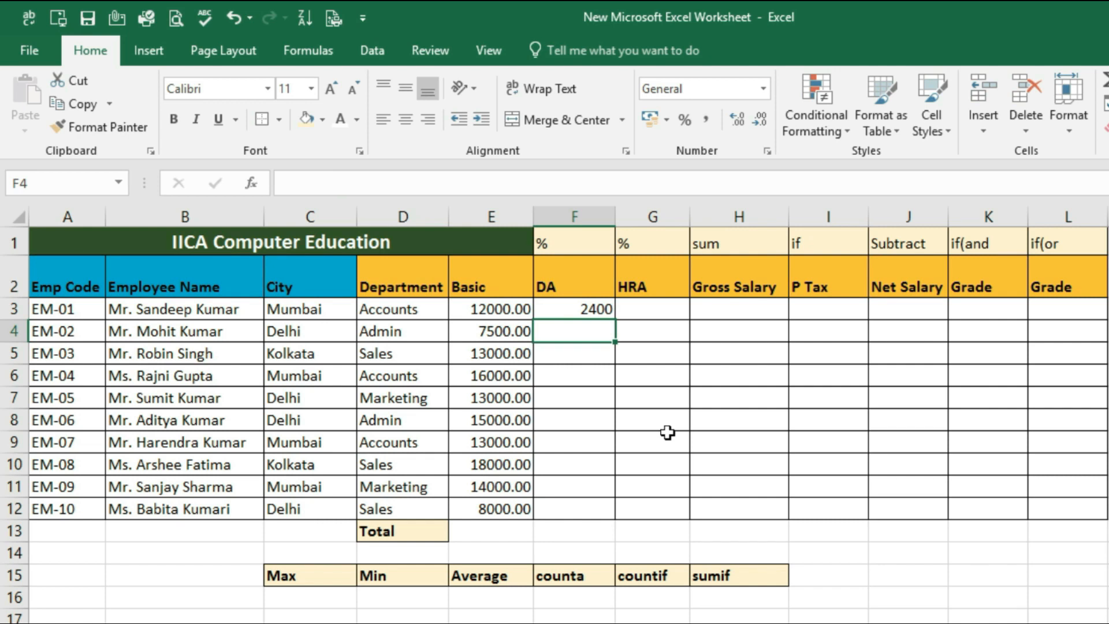
Check the E3 reference in the F3 formula and copy the DA formula down to F12
{"action": "left_click", "coordinate": [577, 310]}
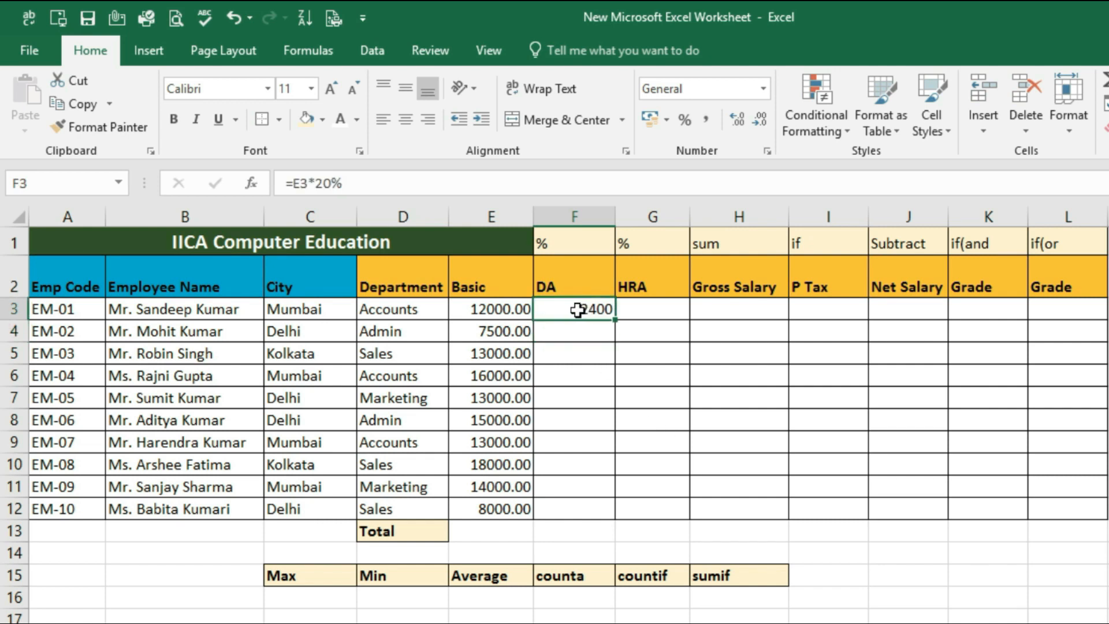
{"action": "double_click", "coordinate": [580, 309]}
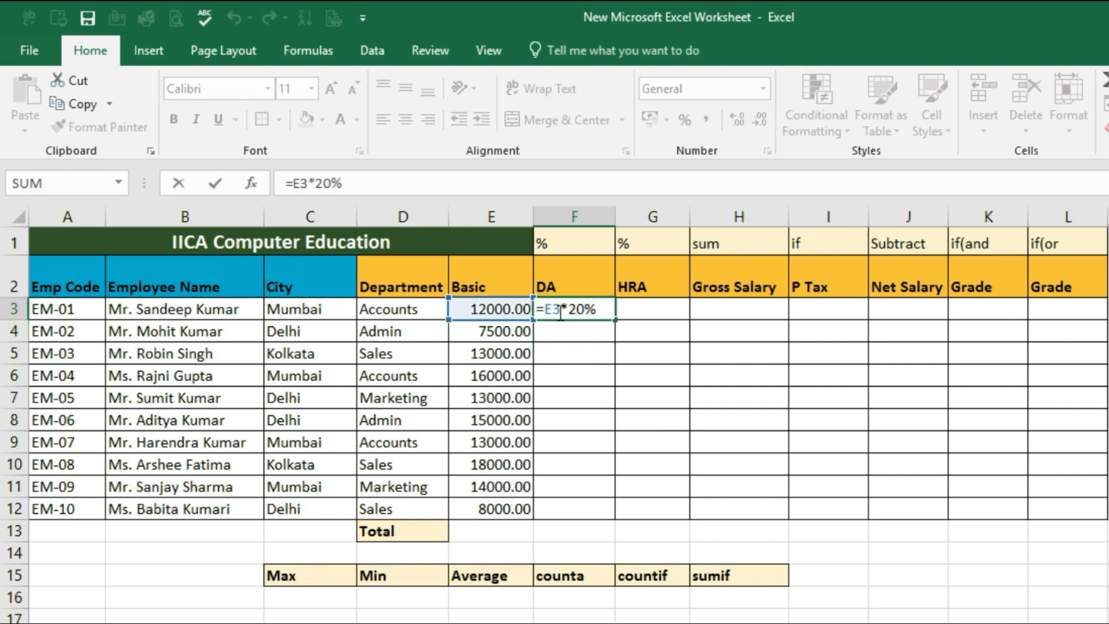
{"action": "left_click_drag", "start_coordinate": [560, 312], "coordinate": [543, 311]}
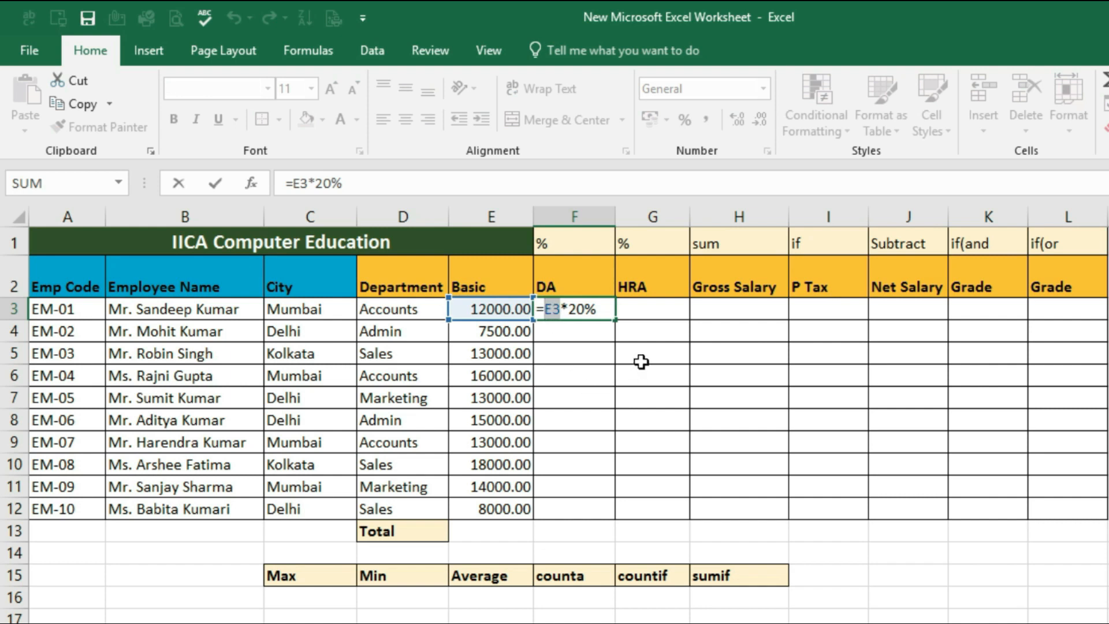
{"action": "key", "text": "Return"}
{"action": "key", "text": "Up"}
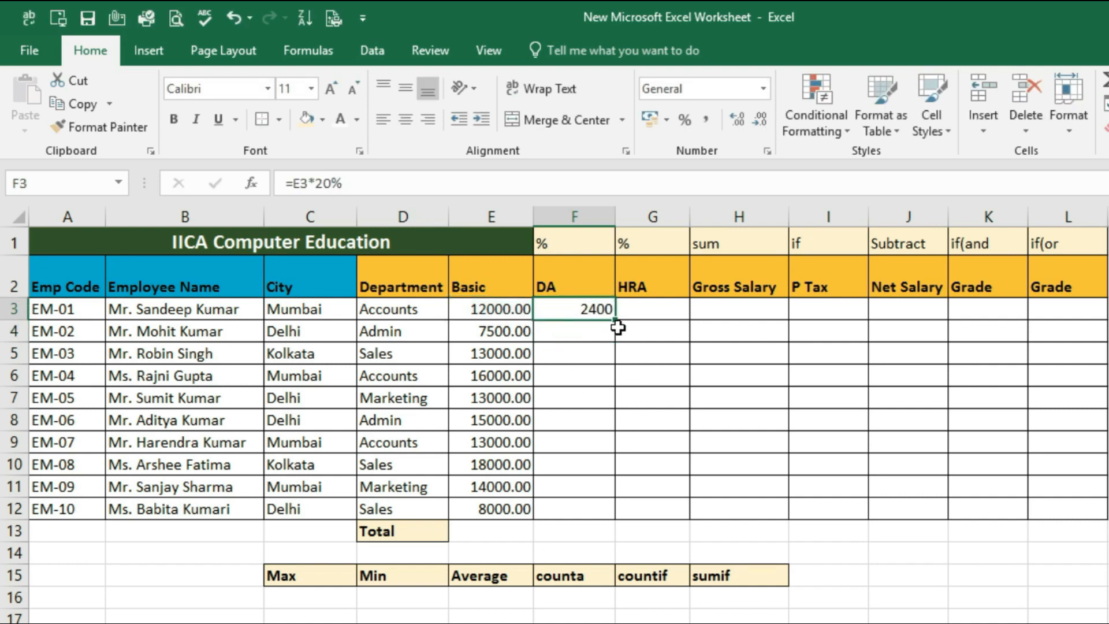
{"action": "left_click_drag", "start_coordinate": [614, 320], "coordinate": [609, 518]}
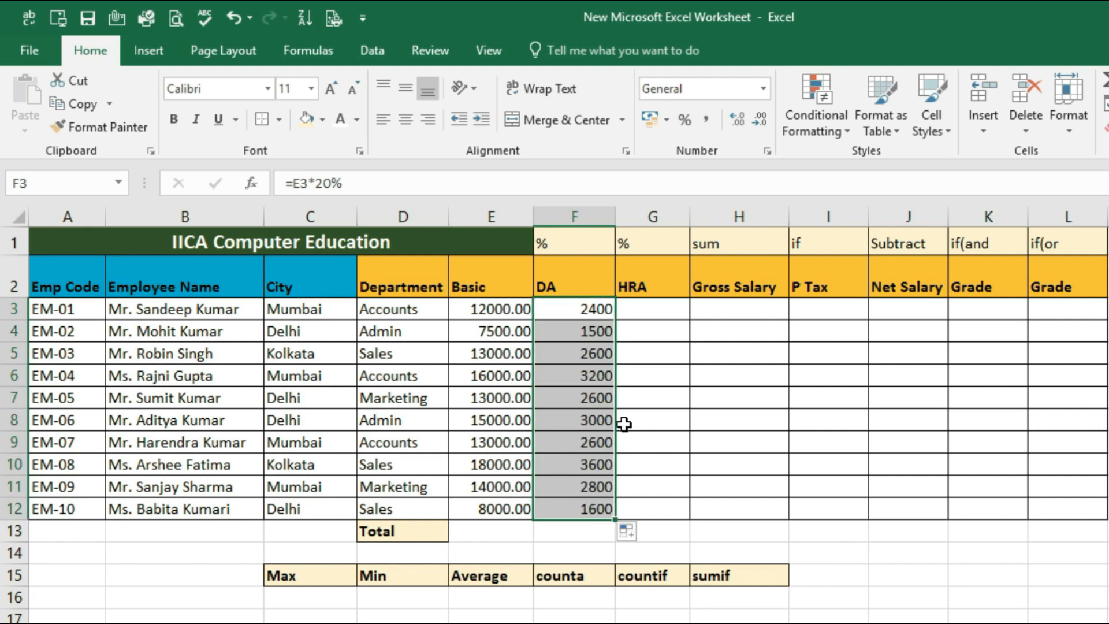
Compare the Basic amounts with the DA formulas for the first three employees, rows 3 to 5
{"action": "left_click", "coordinate": [474, 307]}
{"action": "left_click", "coordinate": [588, 308]}
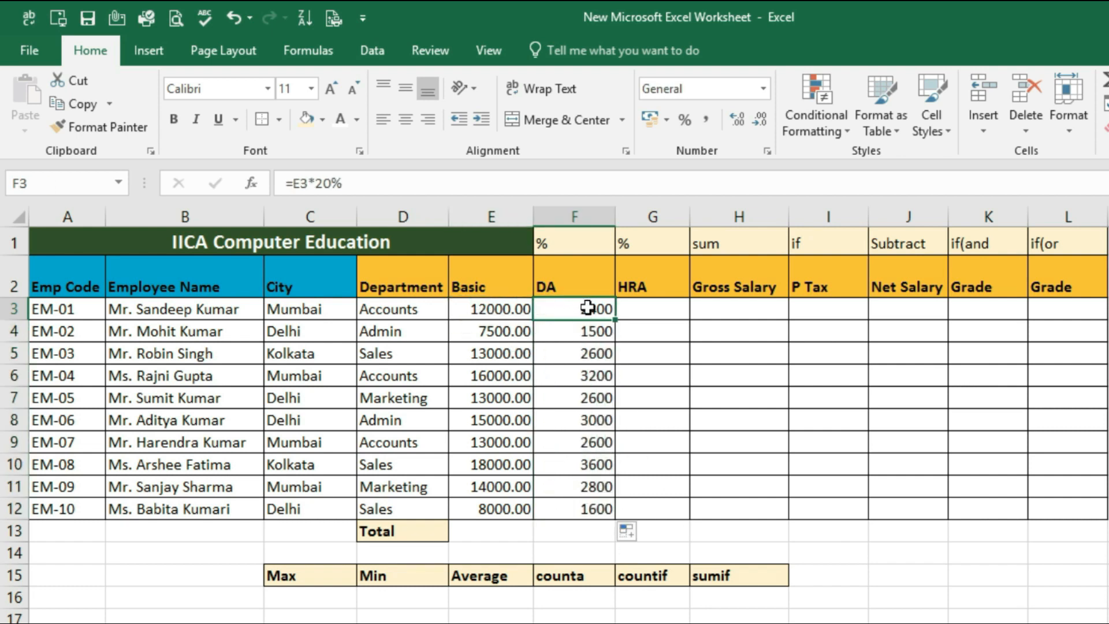
{"action": "left_click", "coordinate": [484, 334]}
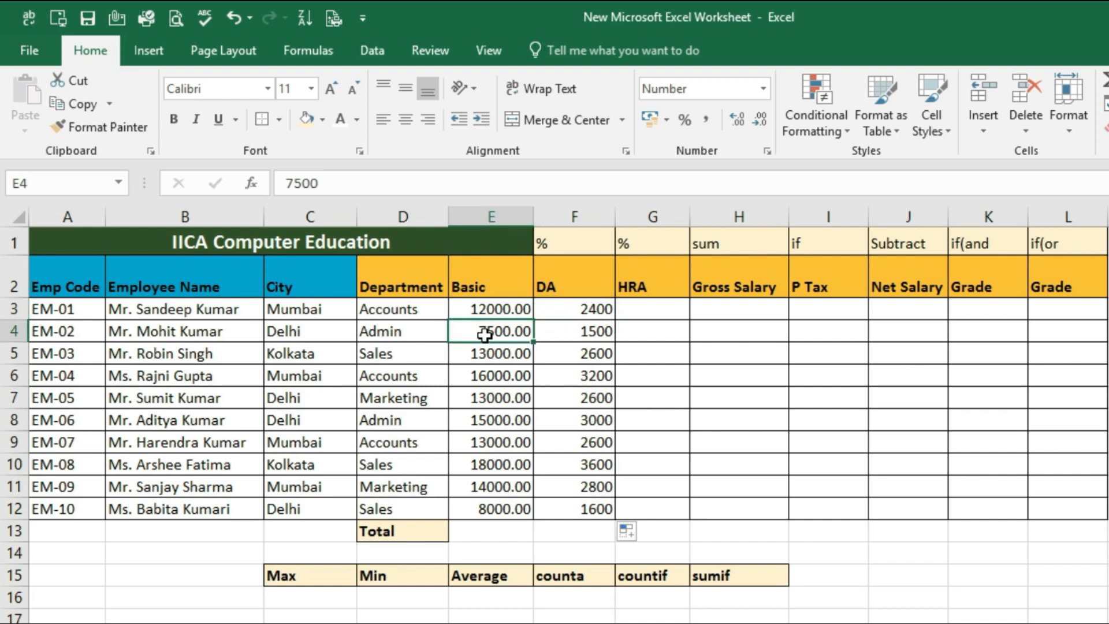
{"action": "left_click", "coordinate": [592, 334]}
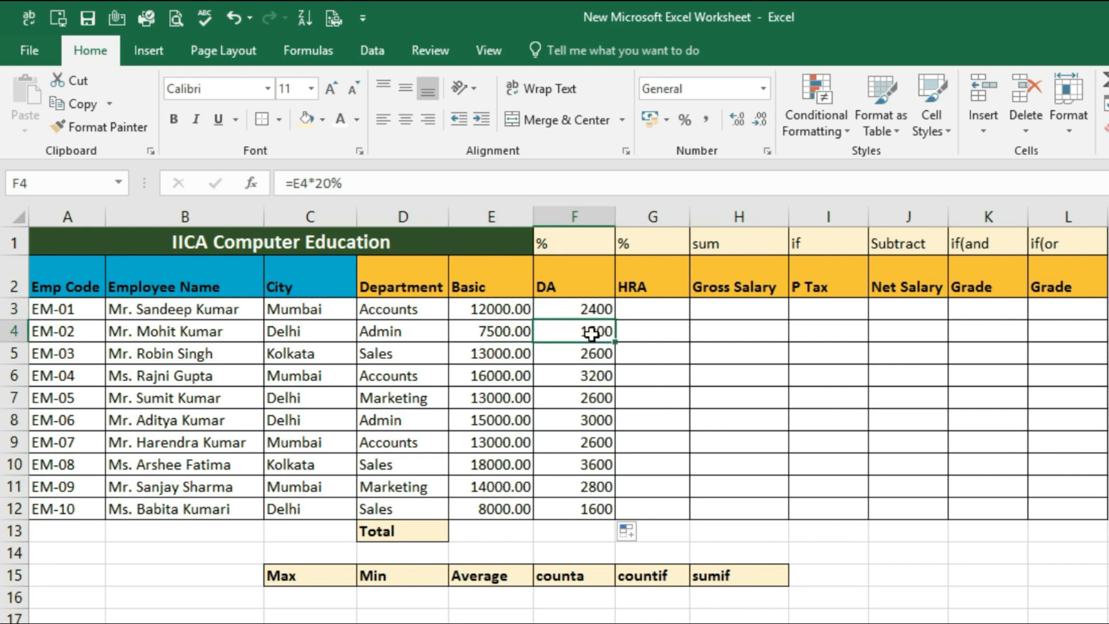
{"action": "left_click", "coordinate": [485, 356]}
{"action": "left_click", "coordinate": [584, 353]}
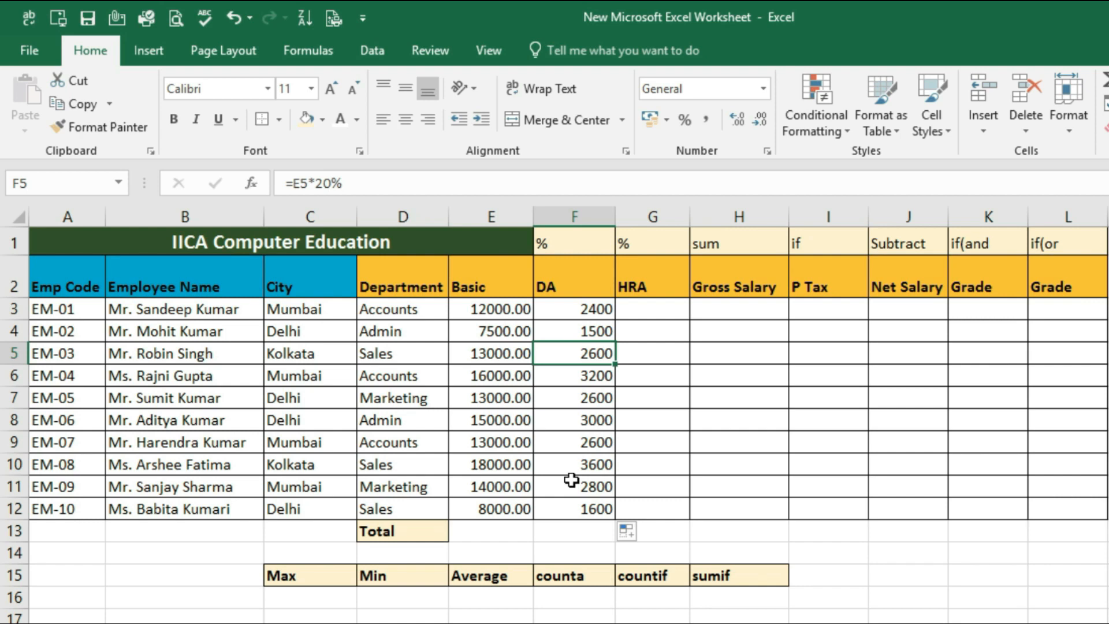
Calculate the first employee's HRA in cell G3 with the formula =E3*40%
{"action": "left_click", "coordinate": [647, 314]}
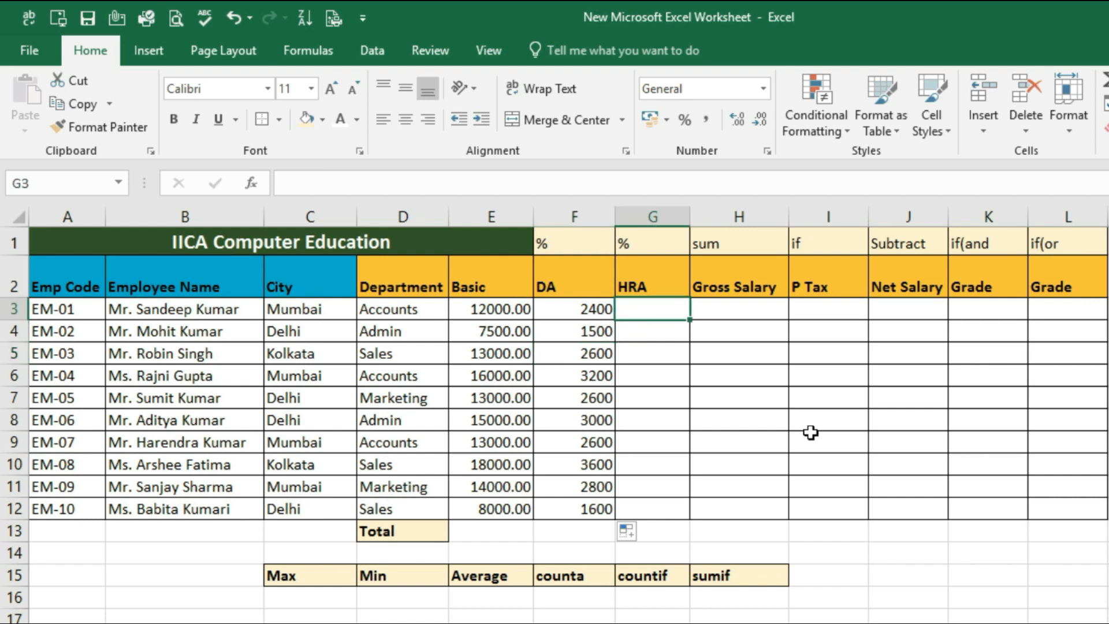
{"action": "type", "text": "="}
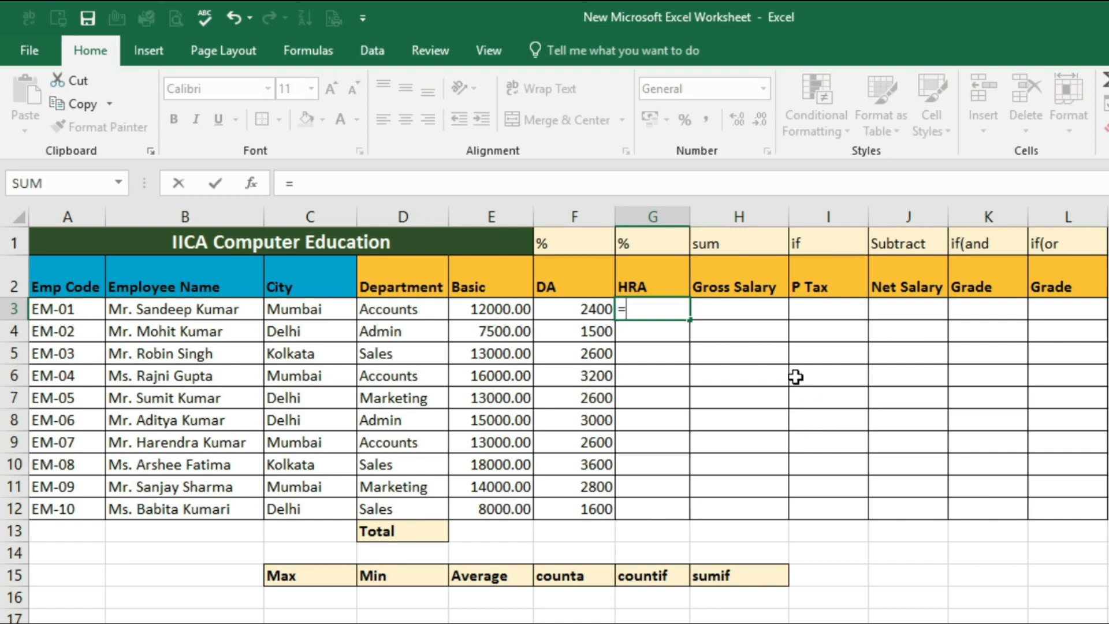
{"action": "left_click", "coordinate": [494, 312]}
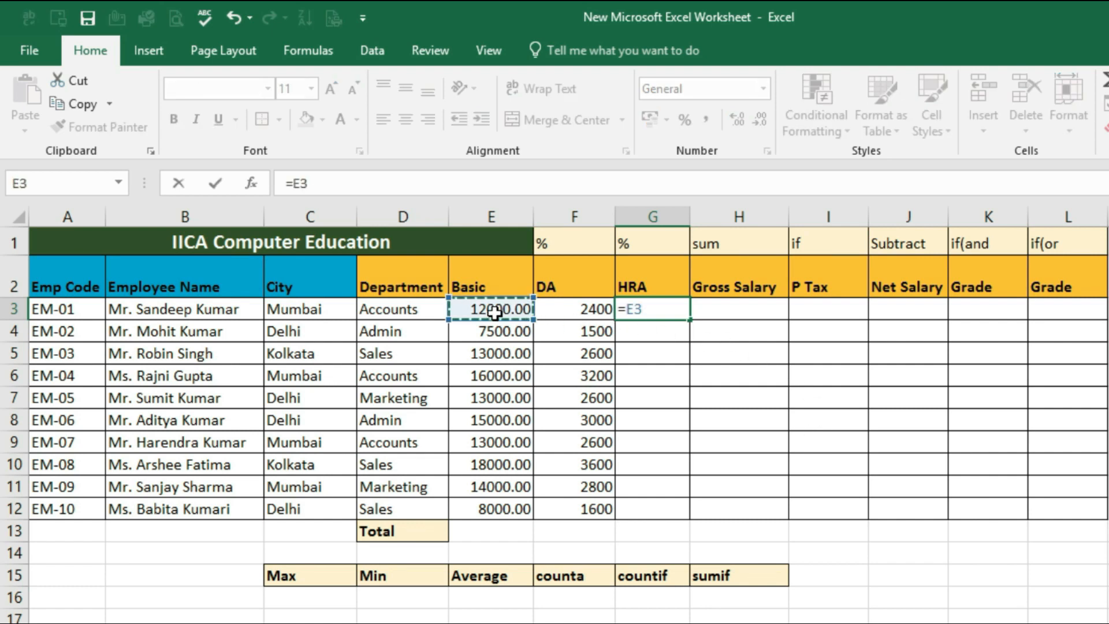
{"action": "type", "text": "*40"}
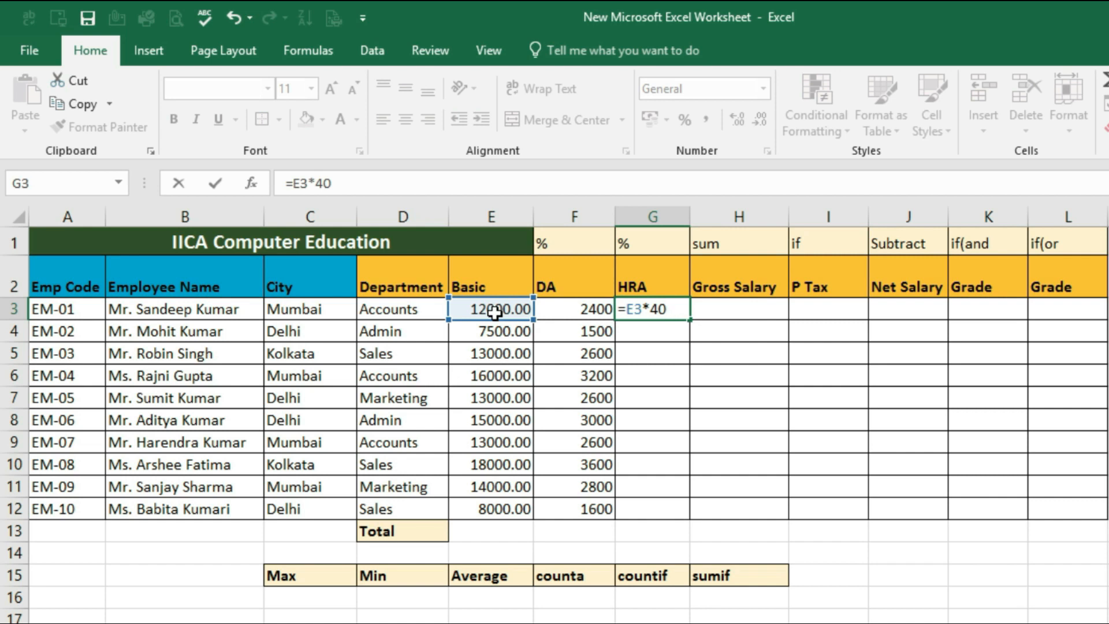
{"action": "type", "text": "%"}
{"action": "key", "text": "Return"}
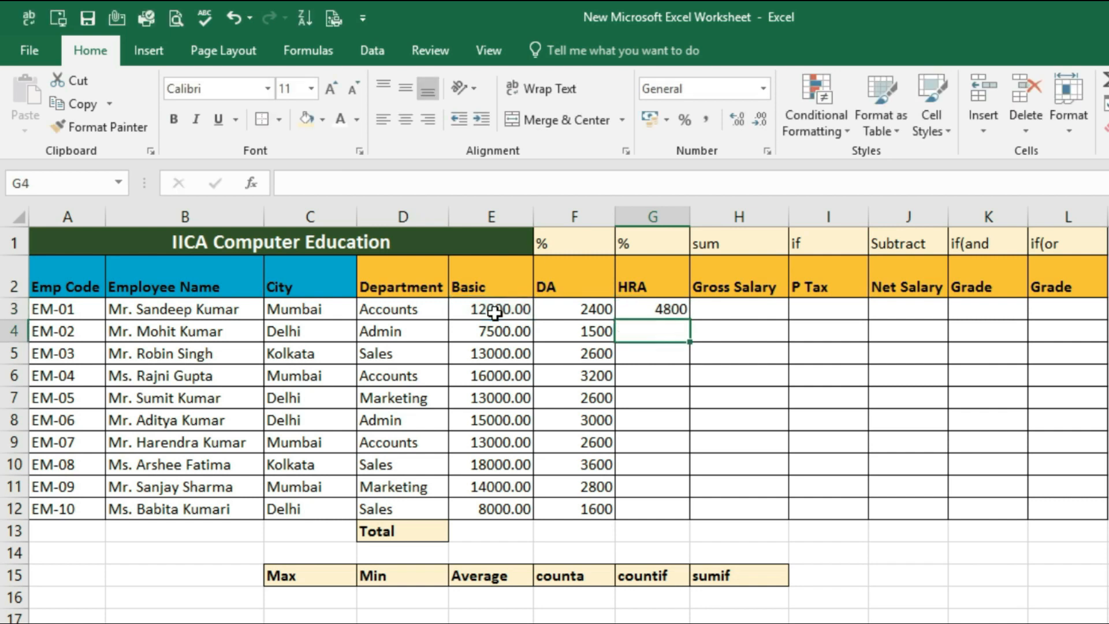
Copy the HRA formula from G3 down to G12 and check it against the second employee's Basic
{"action": "left_click", "coordinate": [500, 311]}
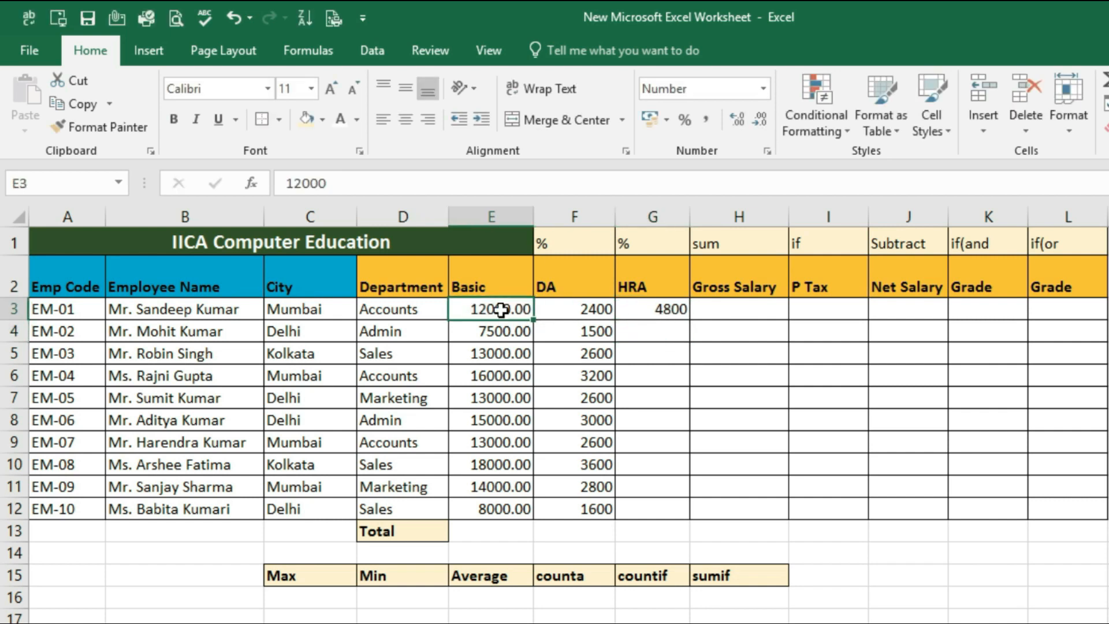
{"action": "left_click", "coordinate": [657, 312]}
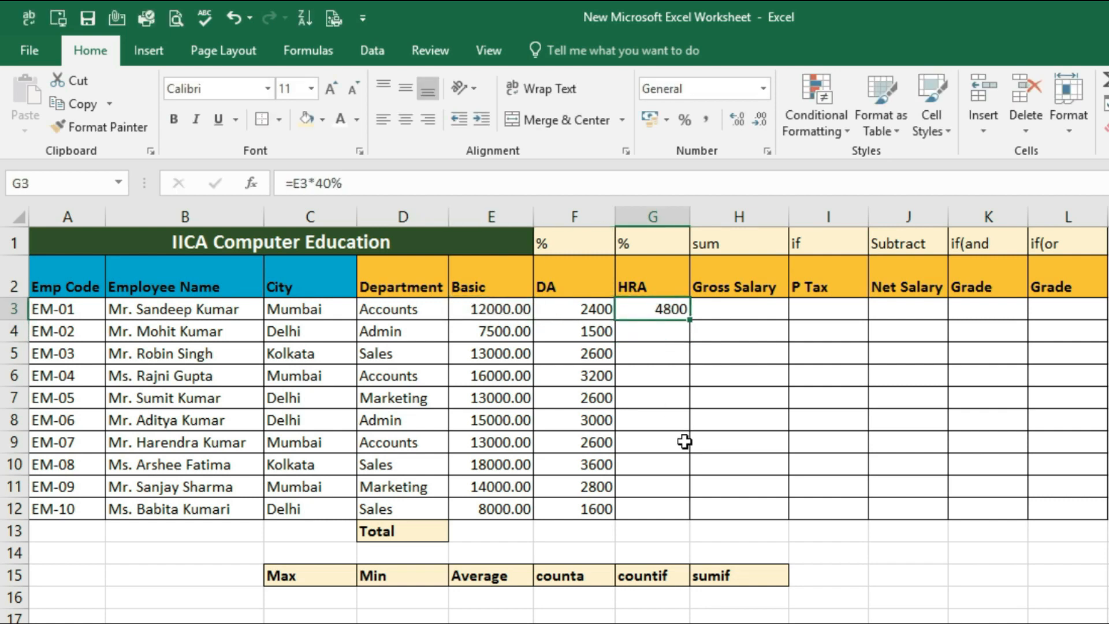
{"action": "left_click_drag", "start_coordinate": [690, 320], "coordinate": [689, 519]}
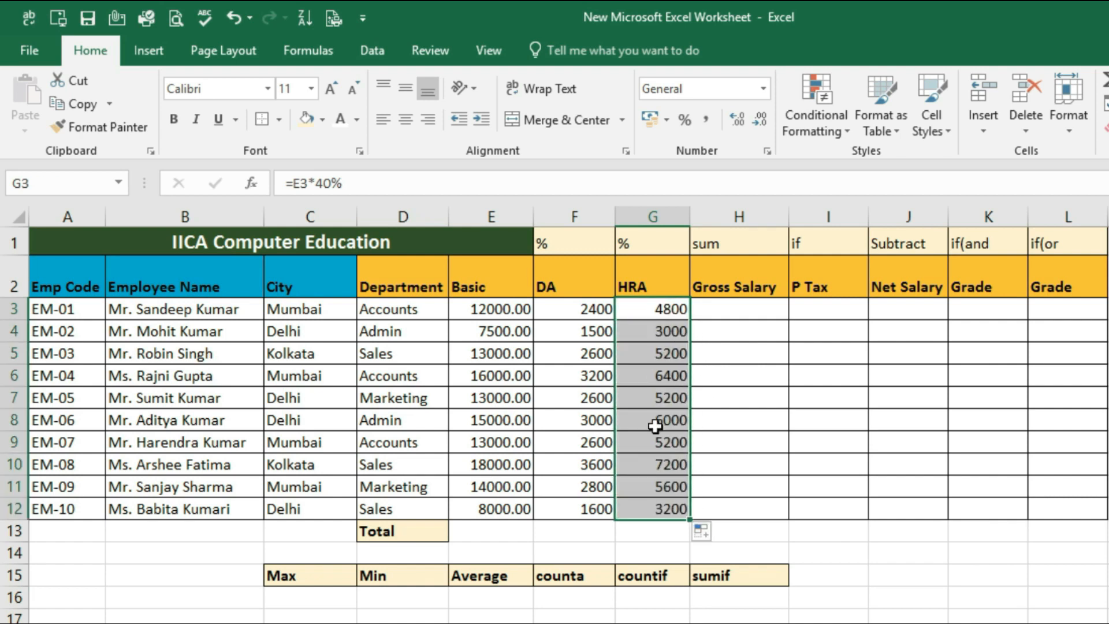
{"action": "left_click", "coordinate": [503, 339]}
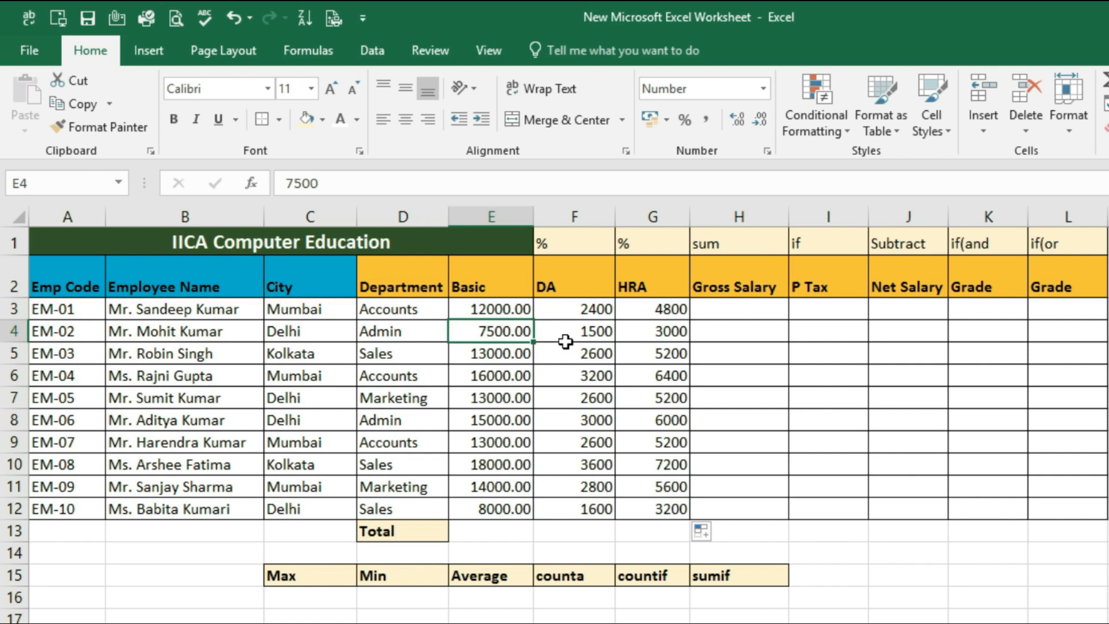
{"action": "left_click", "coordinate": [674, 329]}
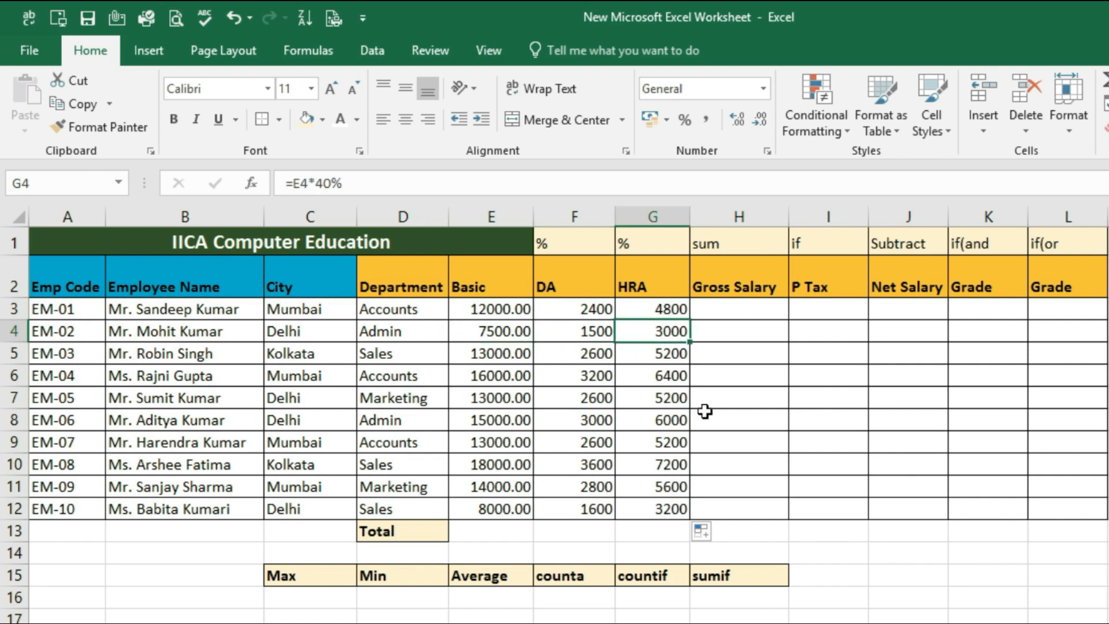
Clear the copied HRA formulas from G4:G12, keeping the one in G3
{"action": "left_click_drag", "start_coordinate": [638, 331], "coordinate": [662, 509]}
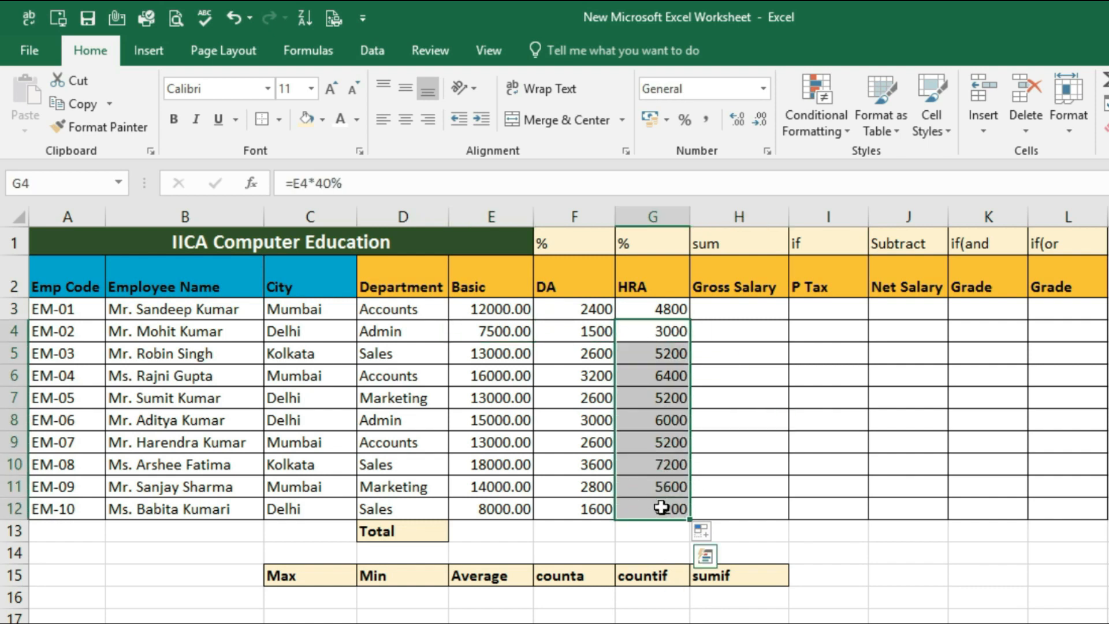
{"action": "key", "text": "Delete"}
{"action": "left_click", "coordinate": [730, 410]}
Extend the G3 formula through G12 once more, and undo that fill
{"action": "left_click", "coordinate": [650, 312]}
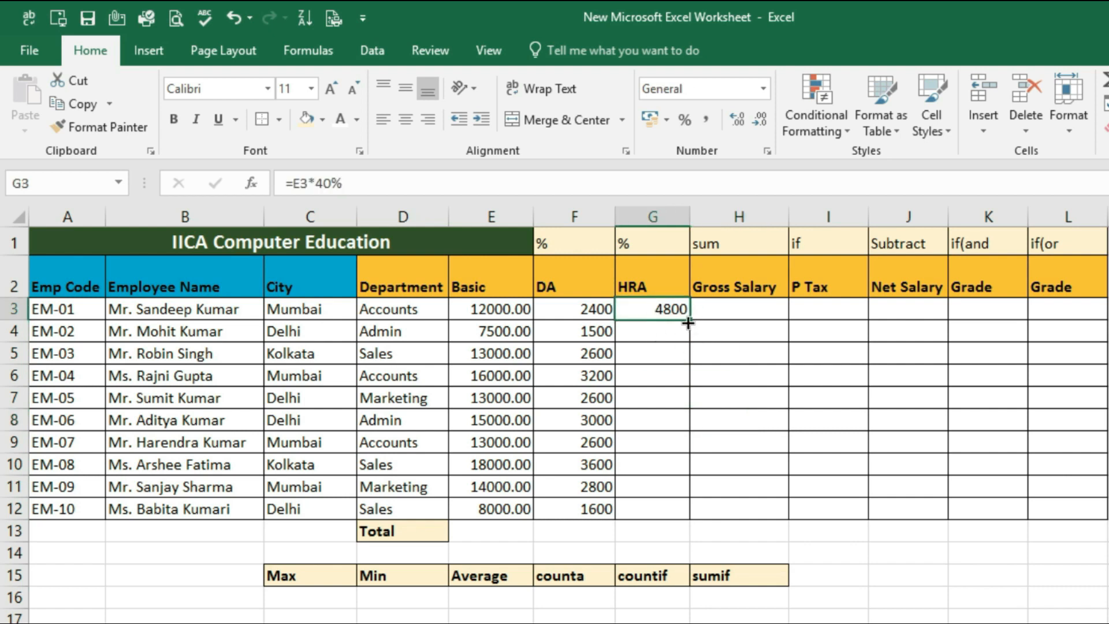
{"action": "left_click_drag", "start_coordinate": [690, 319], "coordinate": [672, 518]}
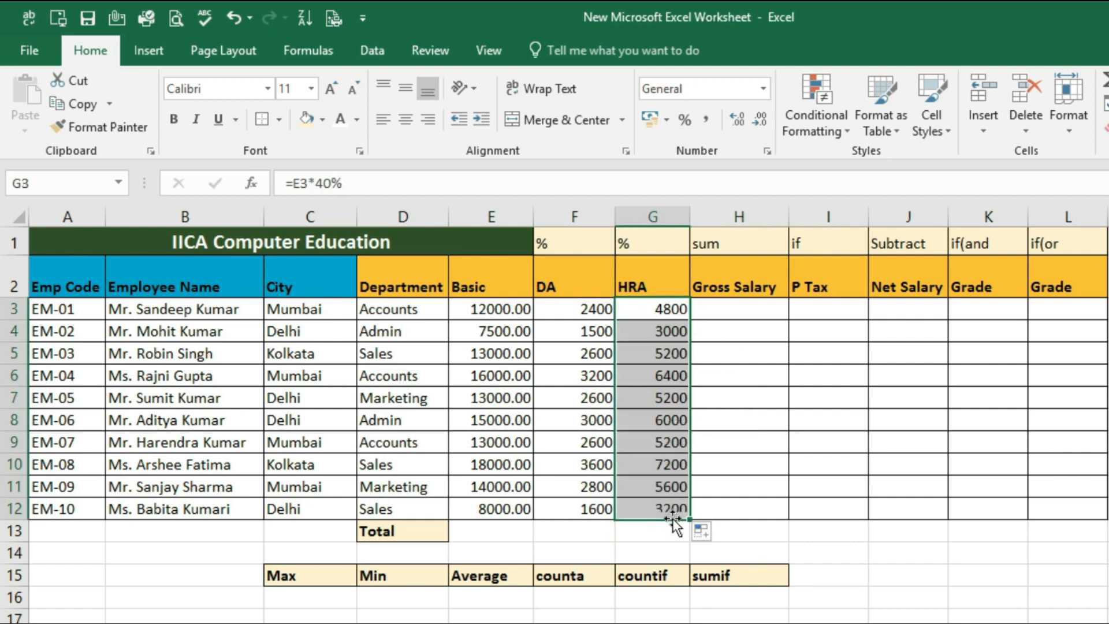
{"action": "key", "text": "ctrl+z"}
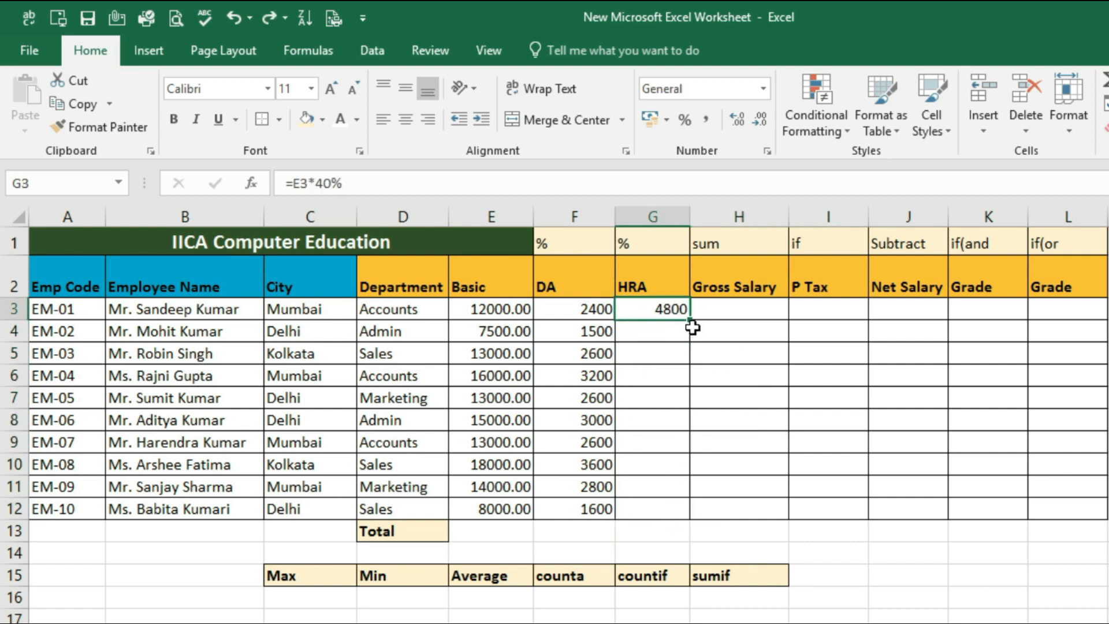
Auto-fill the HRA formula from G3 down the column through G13
{"action": "double_click", "coordinate": [691, 320]}
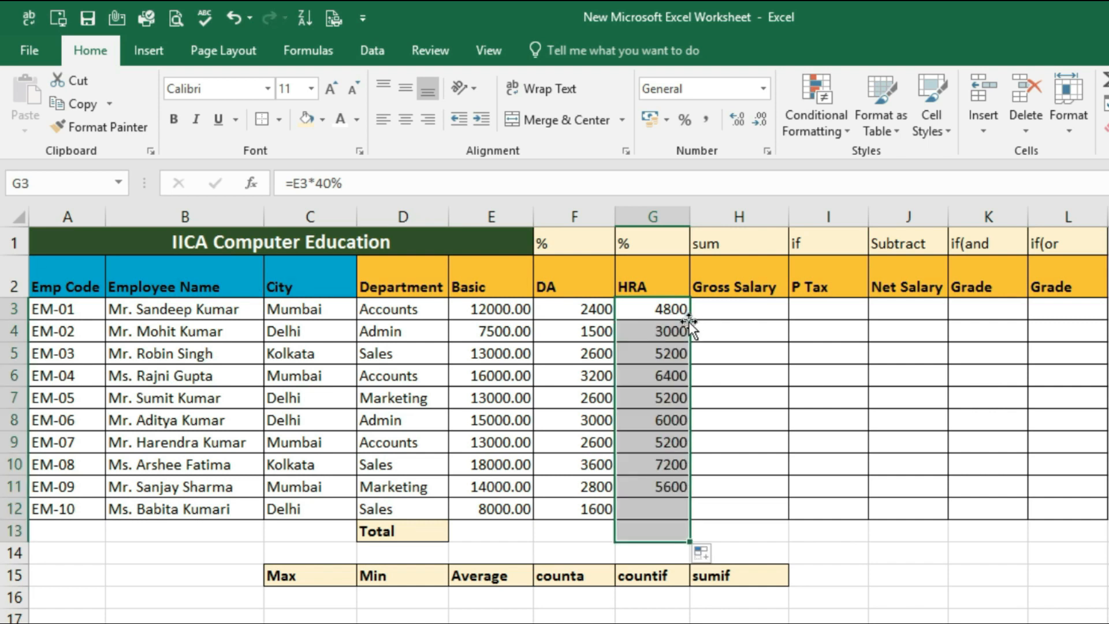
{"action": "left_click", "coordinate": [700, 535]}
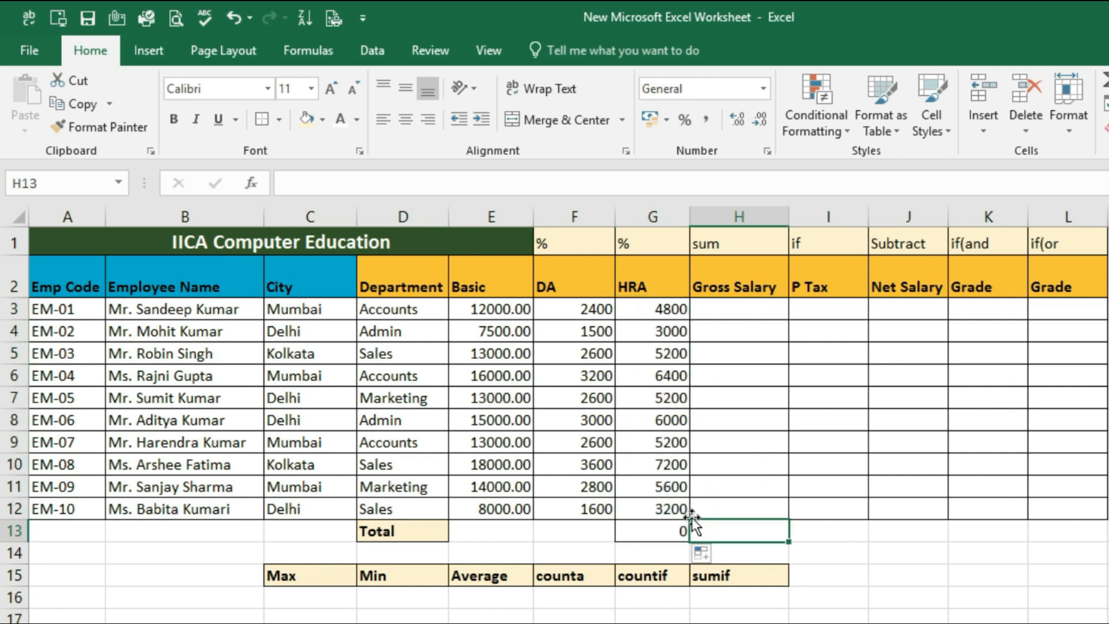
Undo the auto-fill of the HRA formula below G3
{"action": "key", "text": "ctrl+z"}
{"action": "left_click", "coordinate": [694, 404]}
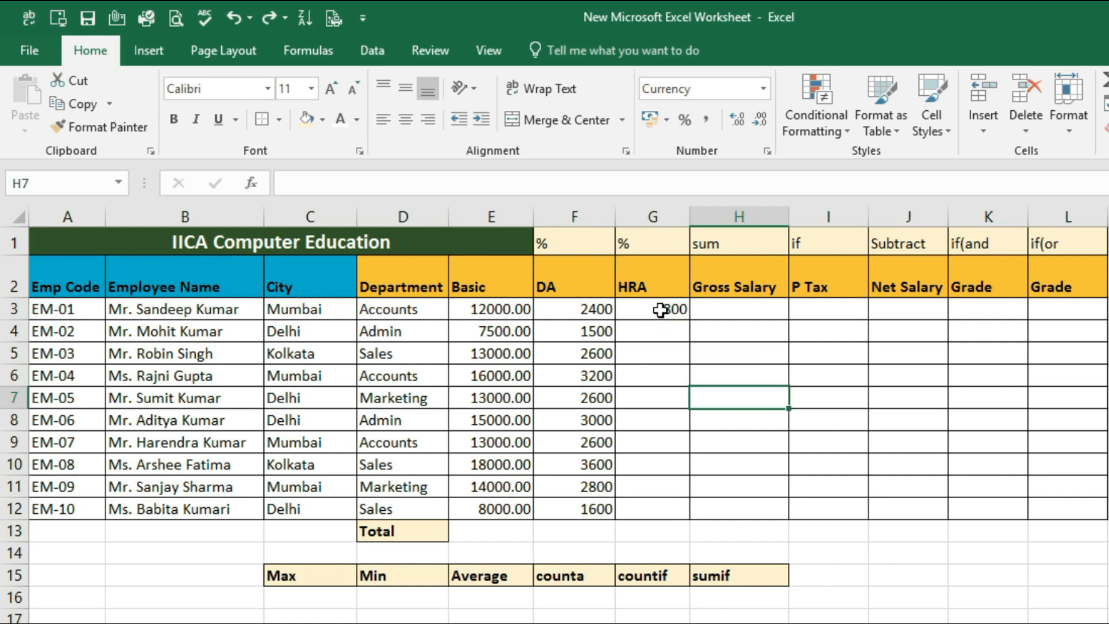
Fill the HRA formula down from G3 through G12 with Fill Down, and clear the copies in G4:G12
{"action": "left_click_drag", "start_coordinate": [662, 312], "coordinate": [671, 512]}
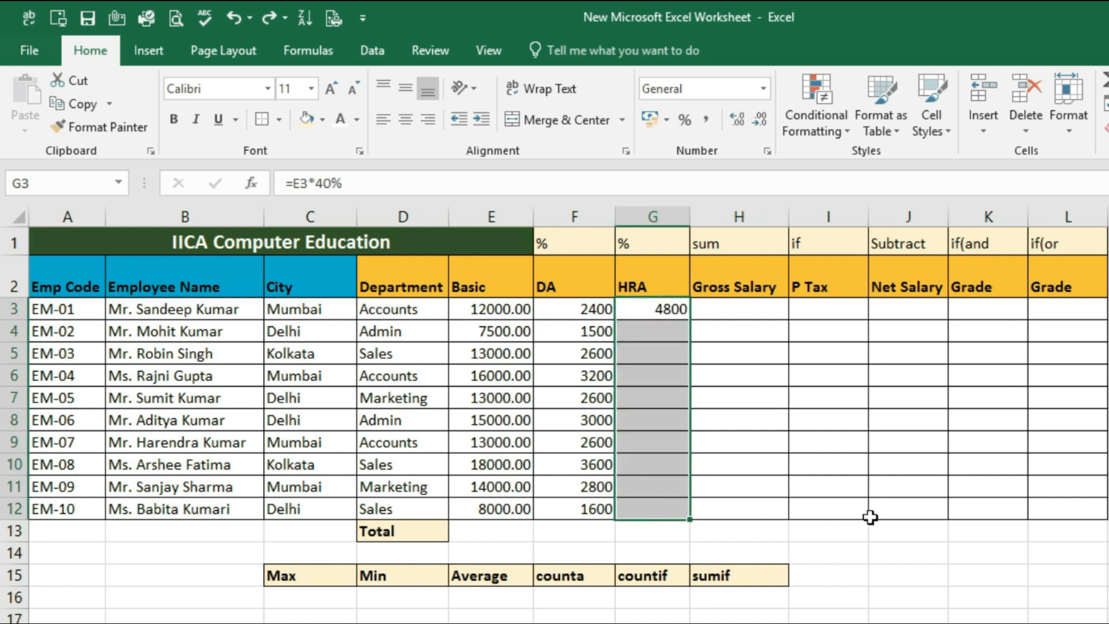
{"action": "key", "text": "ctrl+d"}
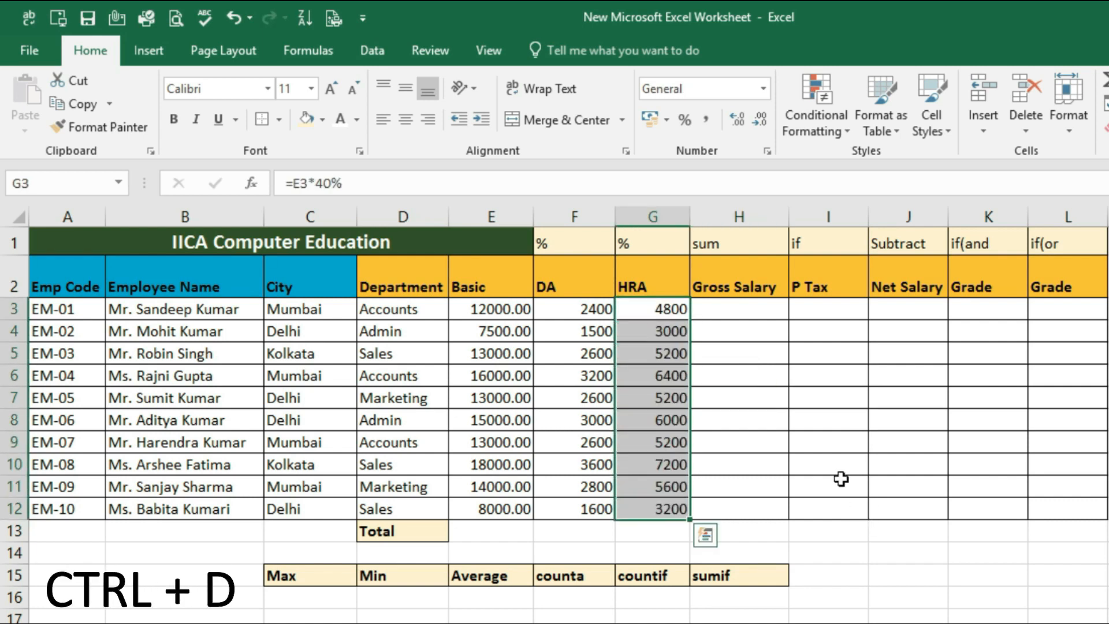
{"action": "left_click", "coordinate": [736, 369]}
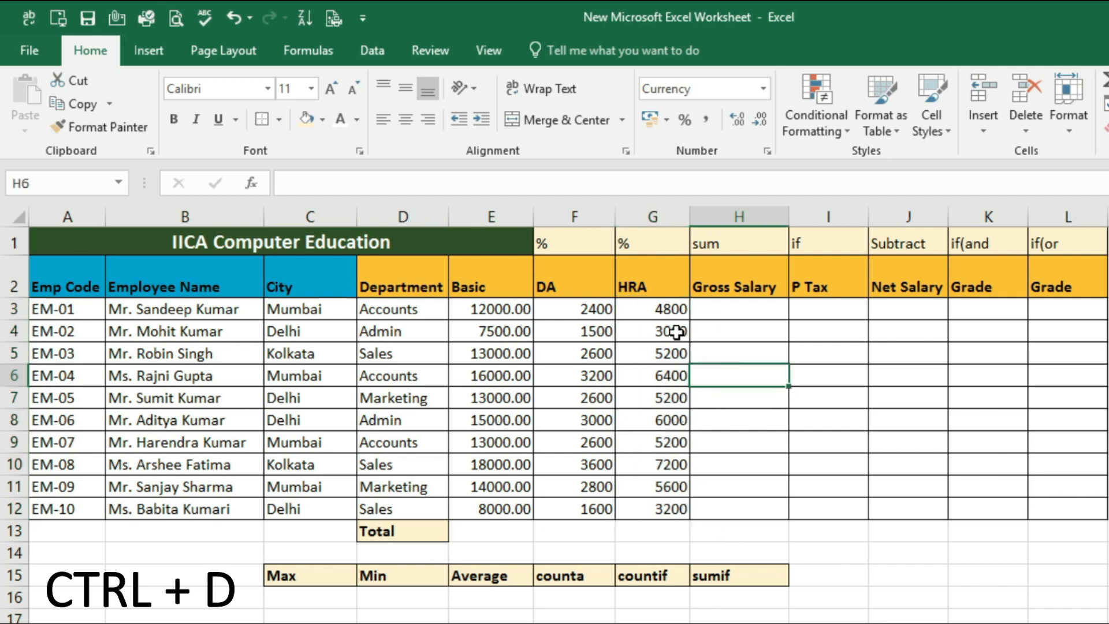
{"action": "left_click_drag", "start_coordinate": [673, 329], "coordinate": [683, 508]}
{"action": "key", "text": "Delete"}
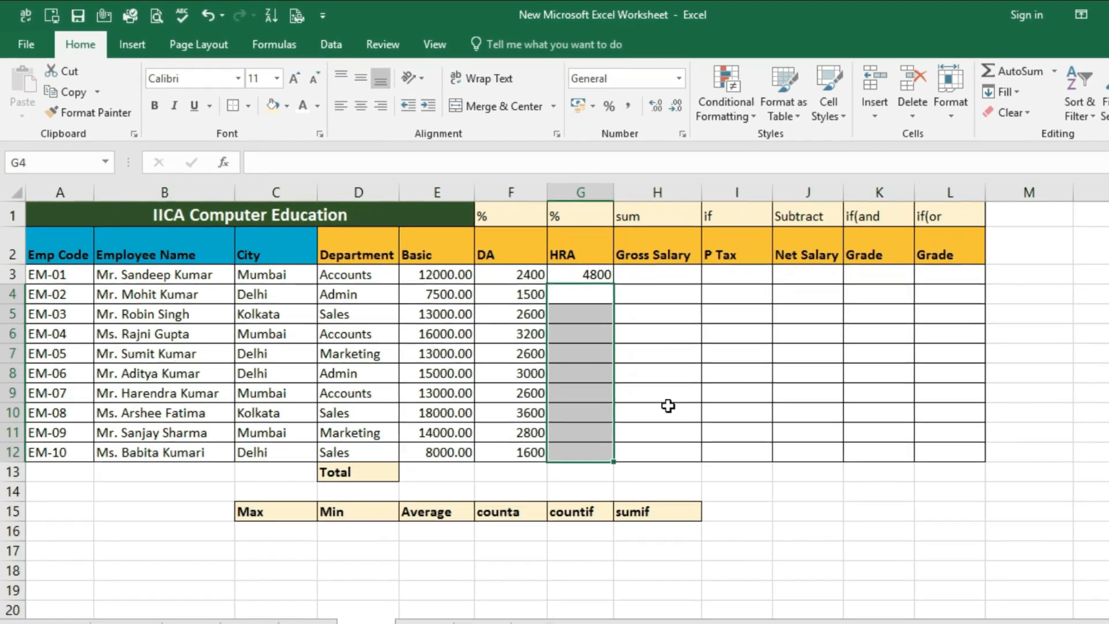
{"action": "left_click", "coordinate": [750, 447]}
Fill G3:G12 with the HRA formula using a column Series of type AutoFill
{"action": "left_click_drag", "start_coordinate": [657, 312], "coordinate": [671, 410]}
{"action": "left_click_drag", "start_coordinate": [540, 330], "coordinate": [532, 405]}
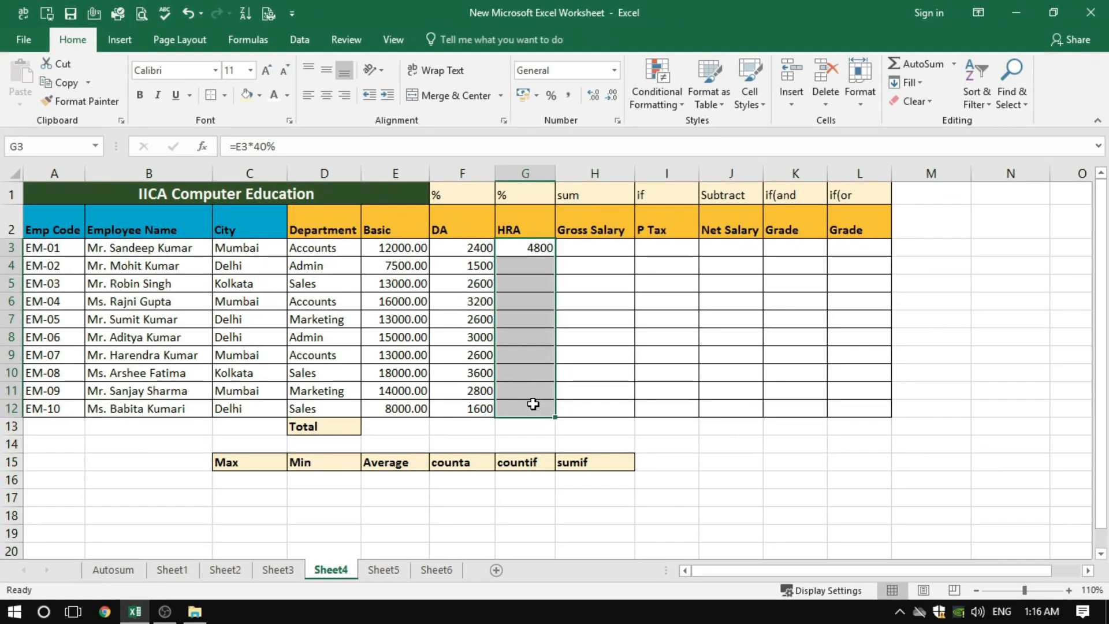
{"action": "left_click", "coordinate": [910, 83]}
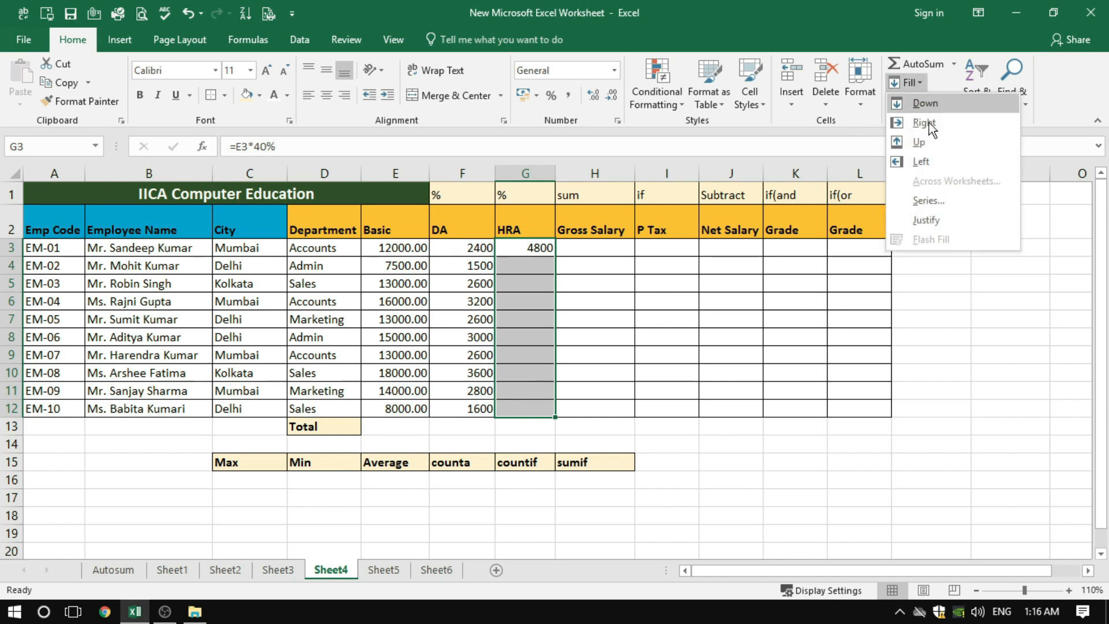
{"action": "left_click", "coordinate": [927, 201]}
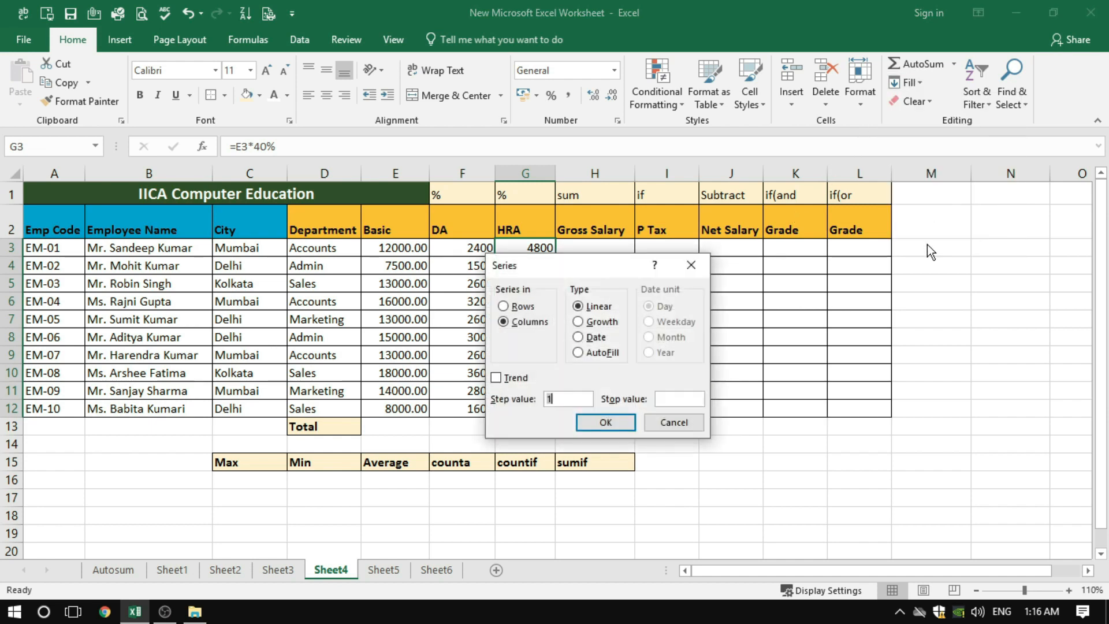
{"action": "left_click", "coordinate": [578, 352]}
{"action": "left_click_drag", "start_coordinate": [600, 266], "coordinate": [791, 242]}
{"action": "left_click", "coordinate": [794, 398]}
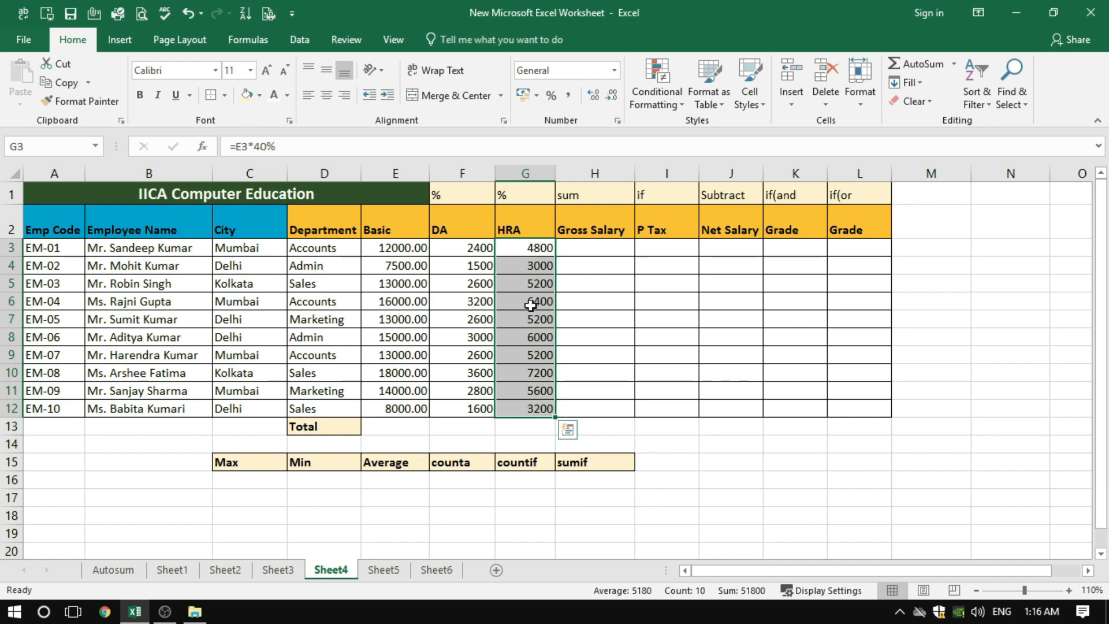
Examine the filled HRA cells, the formula hint above Gross Salary, and the first employee's Basic, DA and HRA in E3:G3
{"action": "left_click", "coordinate": [534, 286]}
{"action": "left_click", "coordinate": [459, 248]}
{"action": "left_click", "coordinate": [537, 245]}
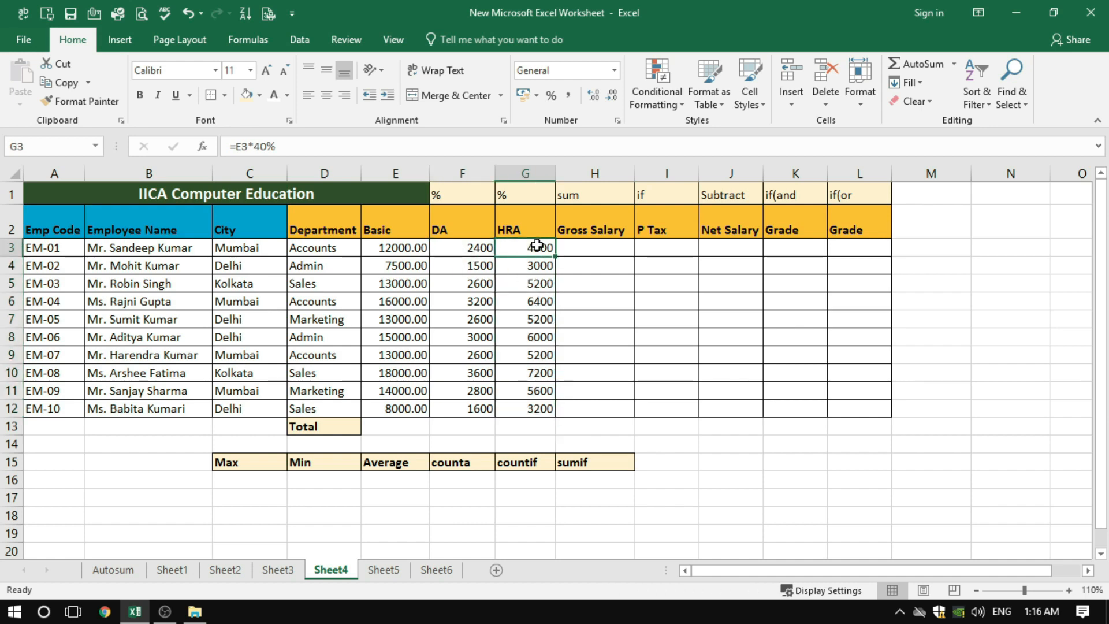
{"action": "left_click", "coordinate": [582, 251]}
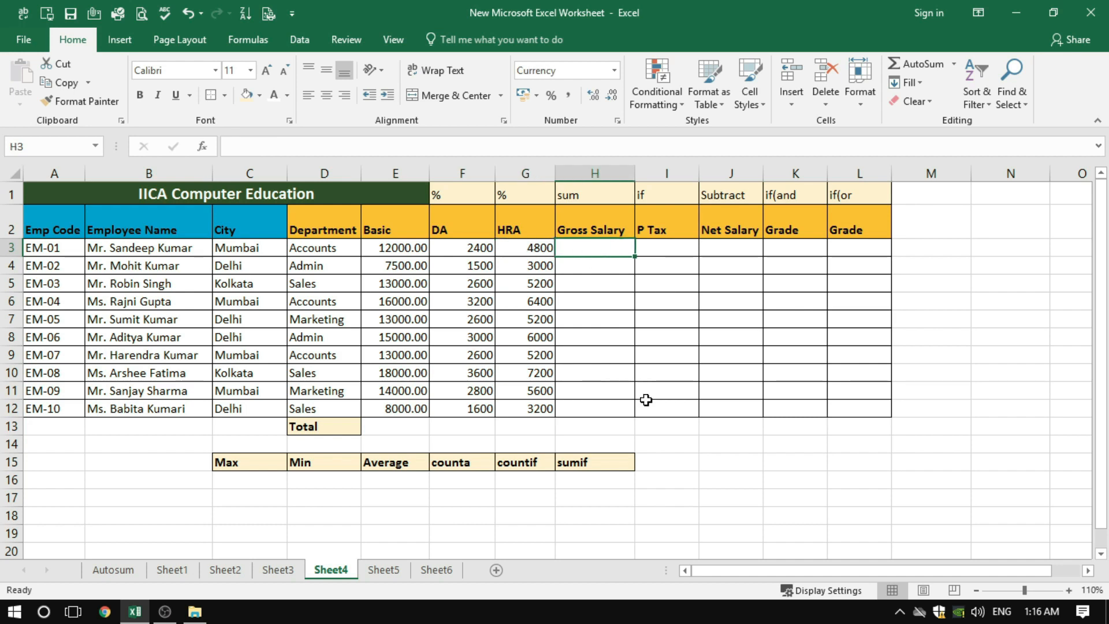
{"action": "left_click", "coordinate": [580, 199]}
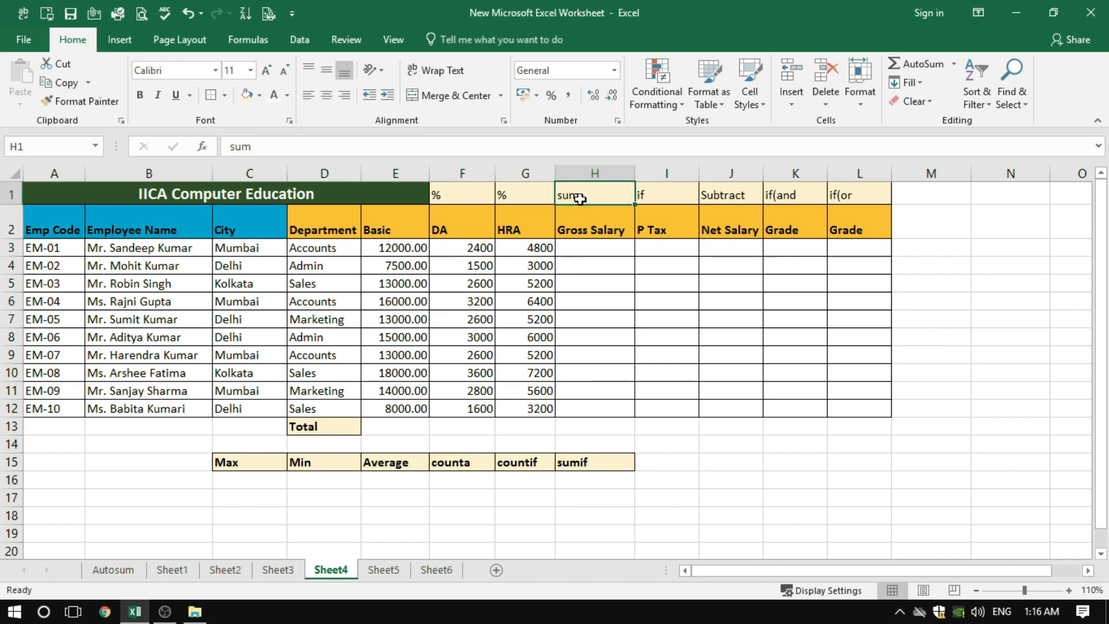
{"action": "left_click", "coordinate": [582, 251]}
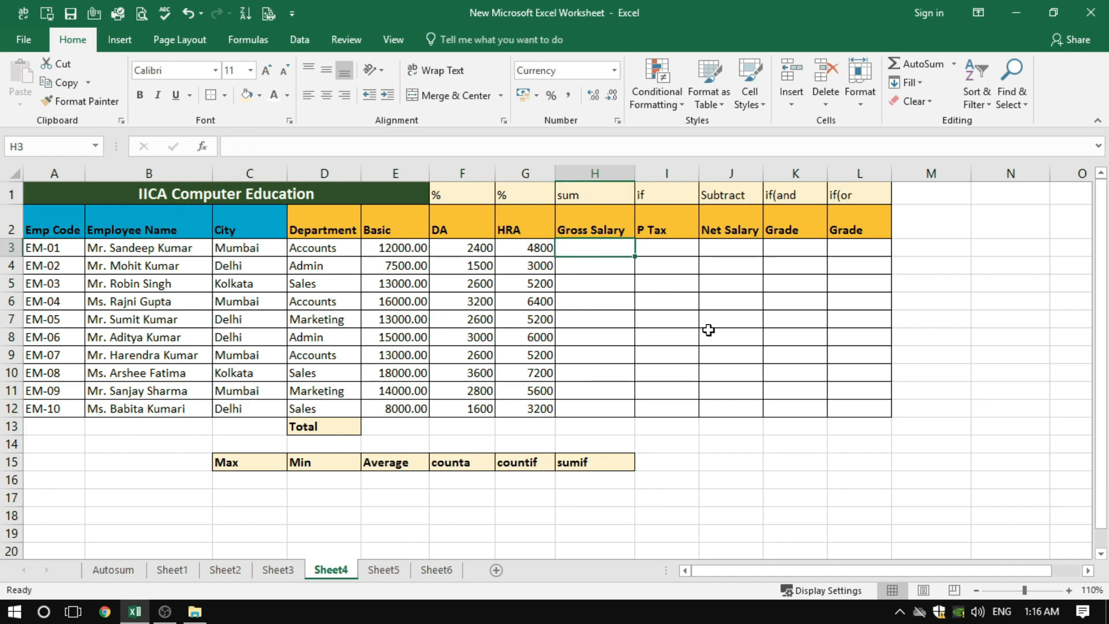
{"action": "left_click", "coordinate": [383, 249]}
{"action": "left_click", "coordinate": [456, 252]}
{"action": "left_click", "coordinate": [534, 252]}
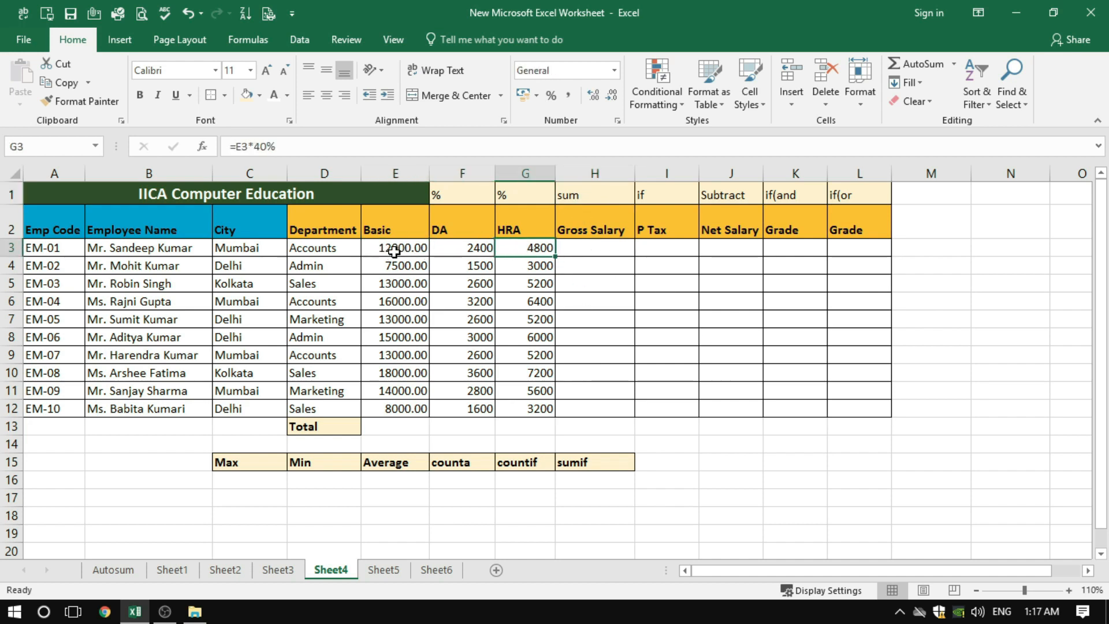
{"action": "left_click_drag", "start_coordinate": [395, 250], "coordinate": [513, 250]}
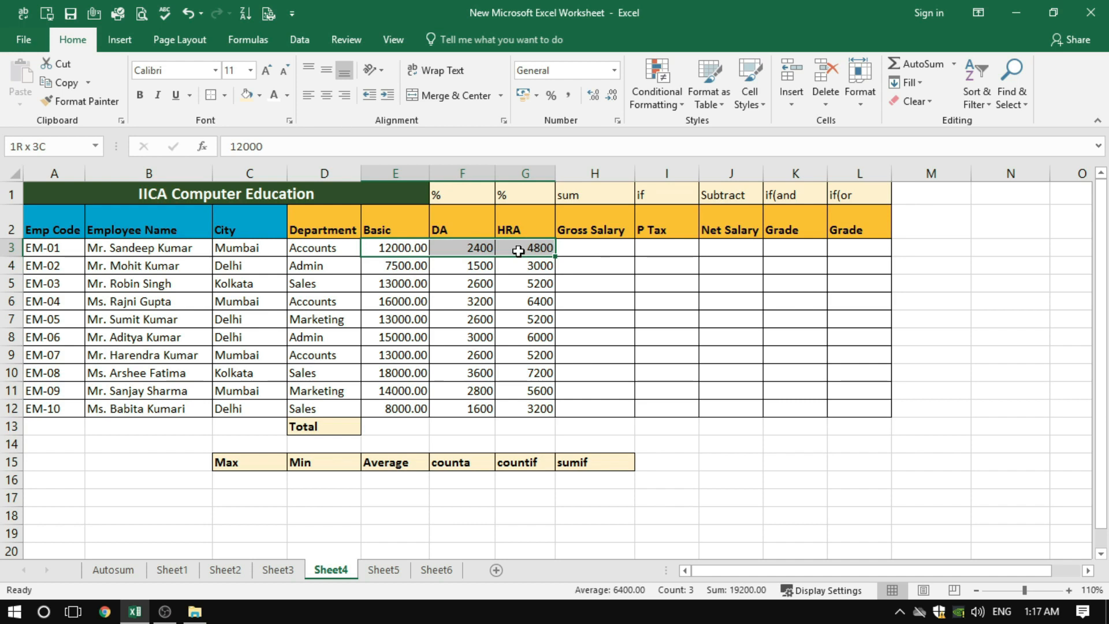
Enter the formula =E3+F3+G3 in the first employee's Gross Salary cell H3
{"action": "left_click", "coordinate": [602, 247]}
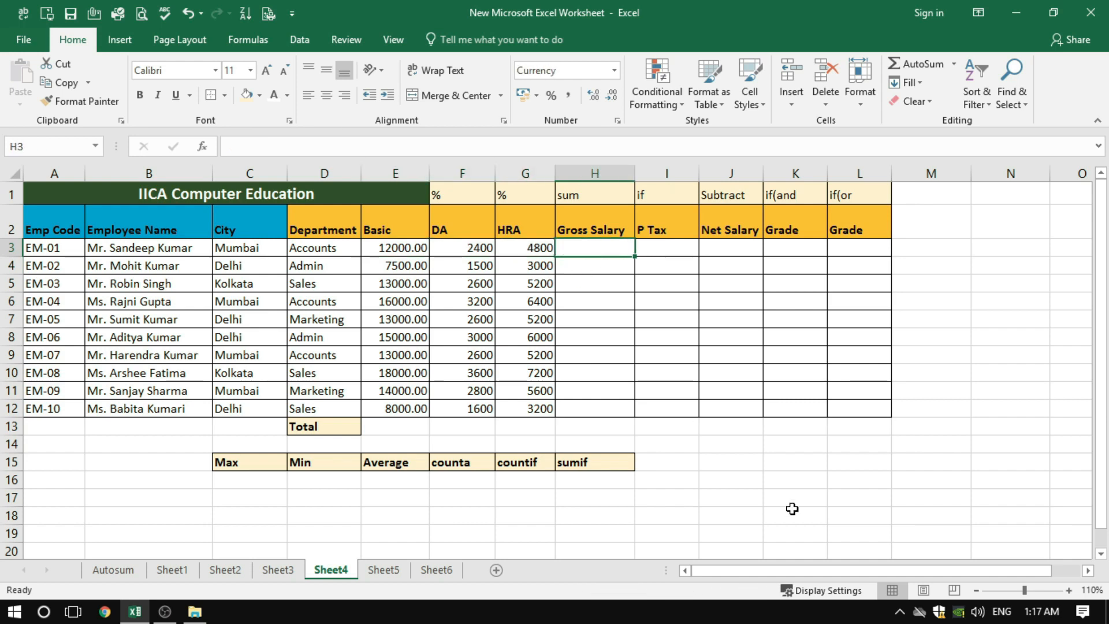
{"action": "type", "text": "="}
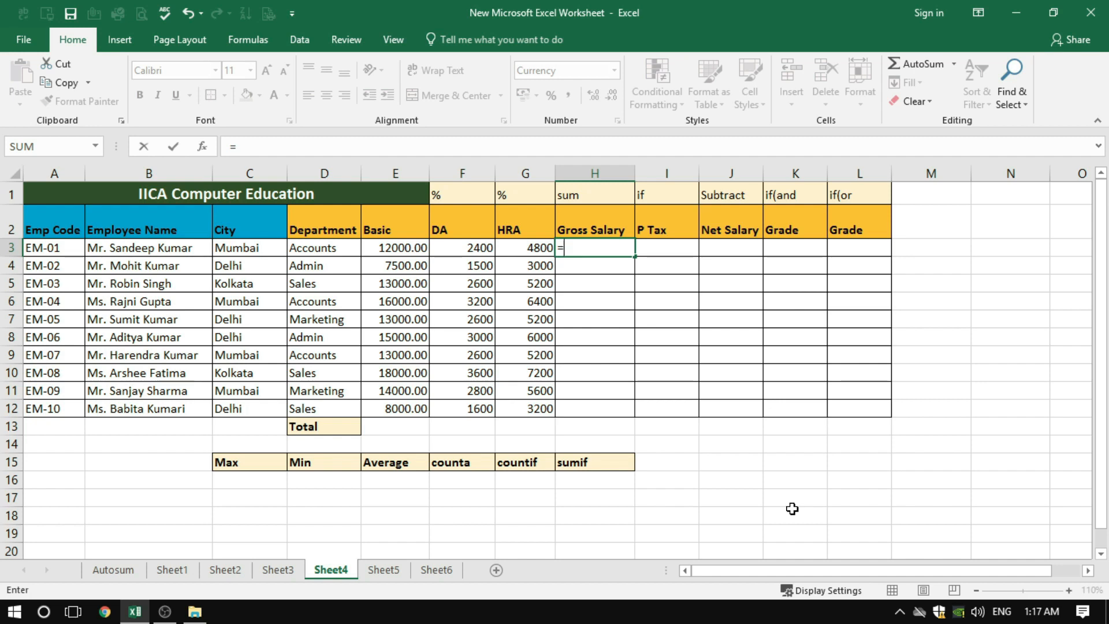
{"action": "left_click", "coordinate": [393, 248]}
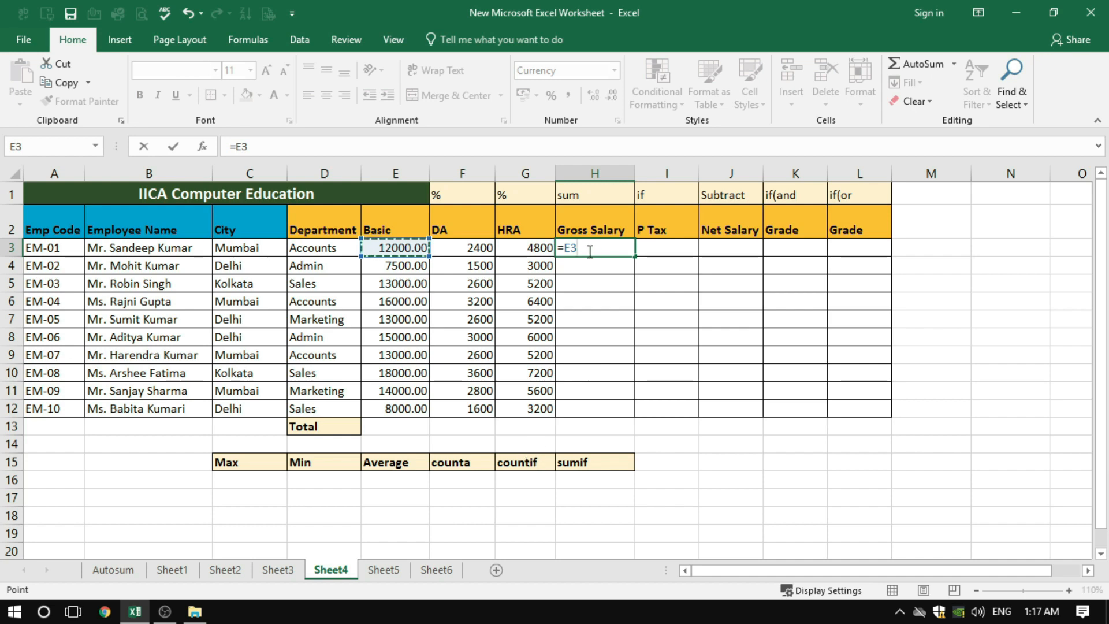
{"action": "type", "text": "+"}
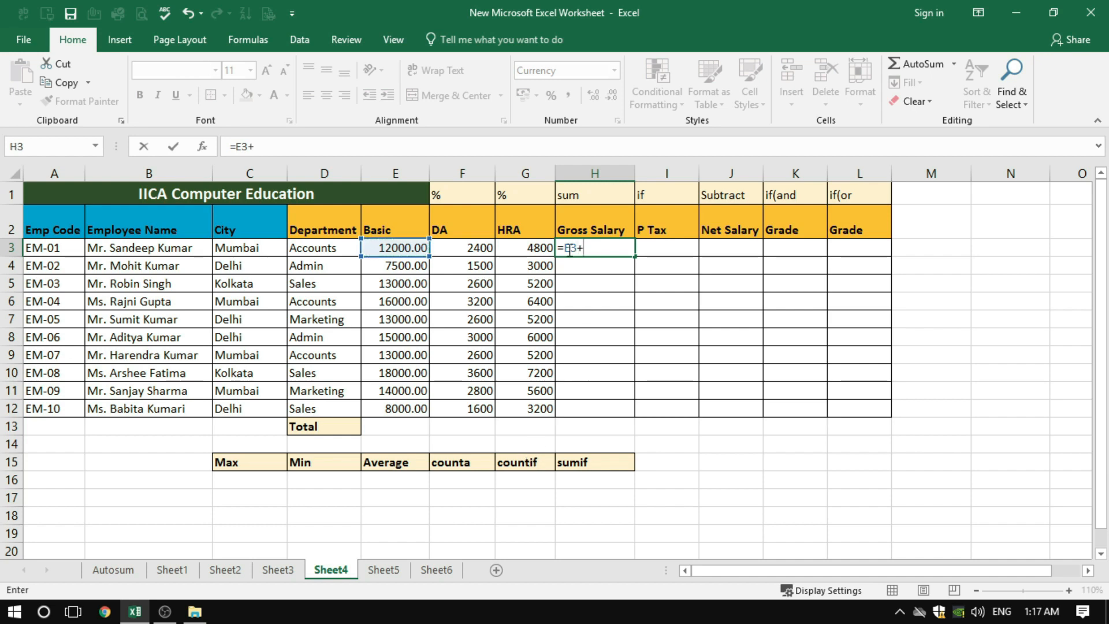
{"action": "left_click", "coordinate": [476, 248]}
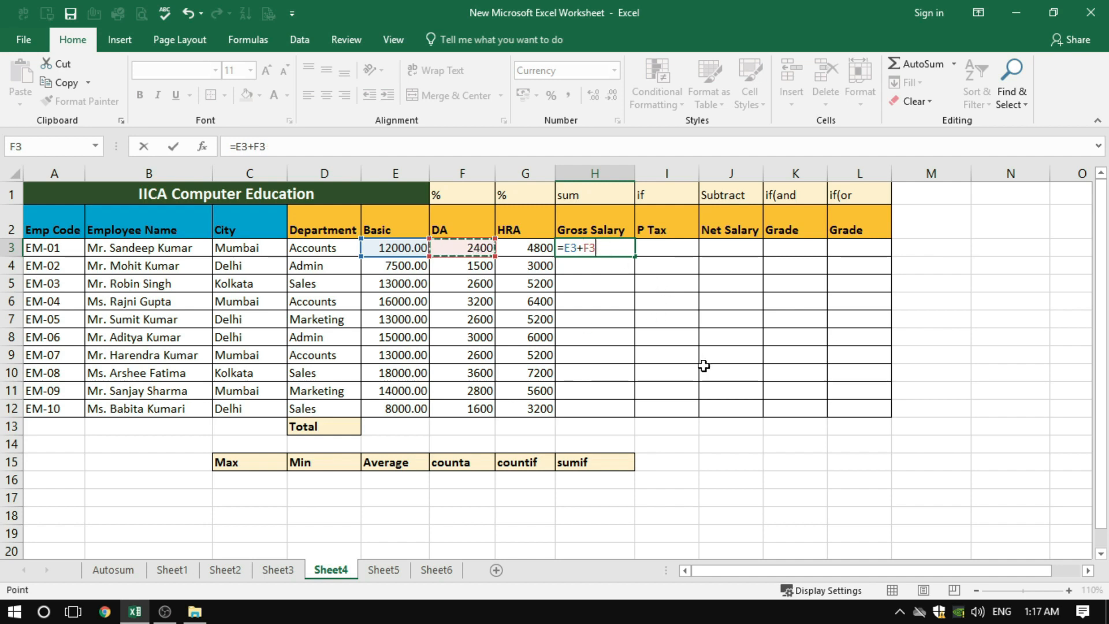
{"action": "type", "text": "+"}
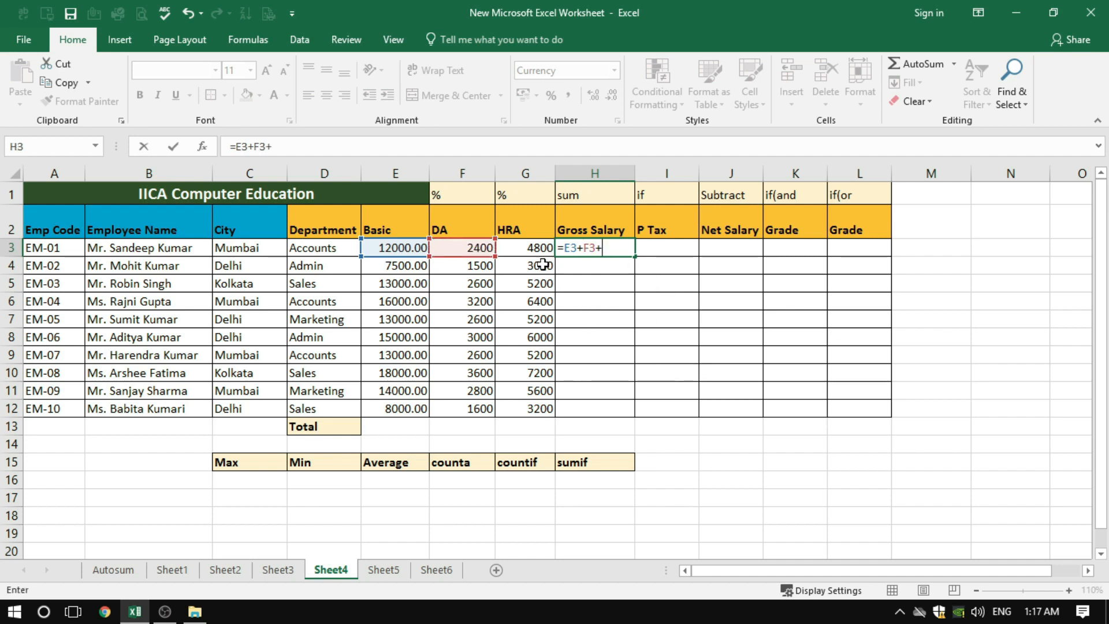
{"action": "left_click", "coordinate": [532, 249]}
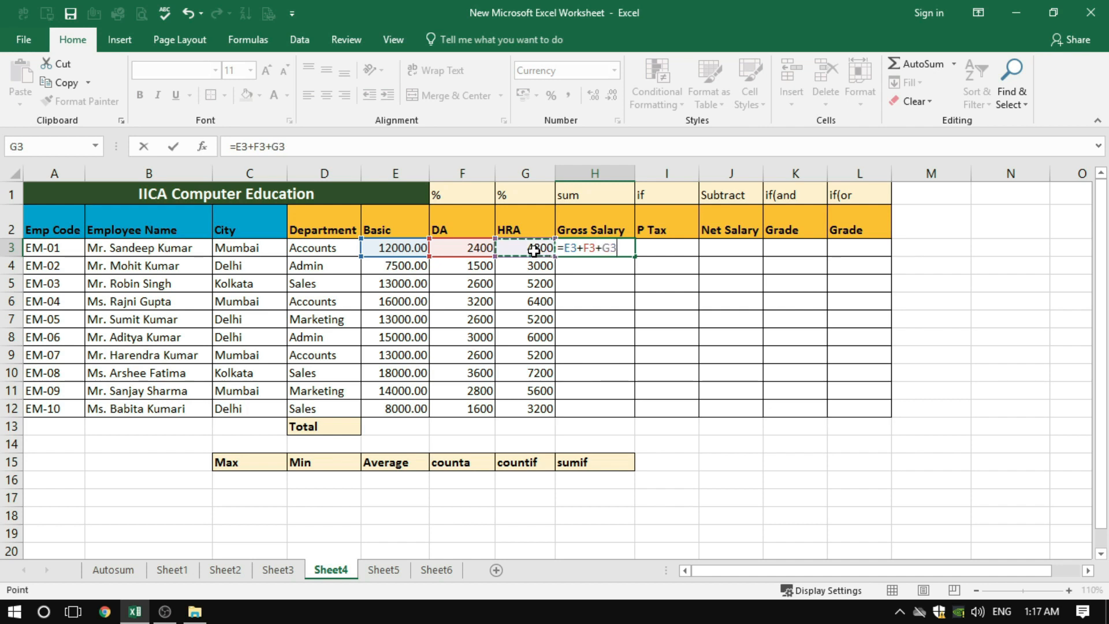
{"action": "key", "text": "Return"}
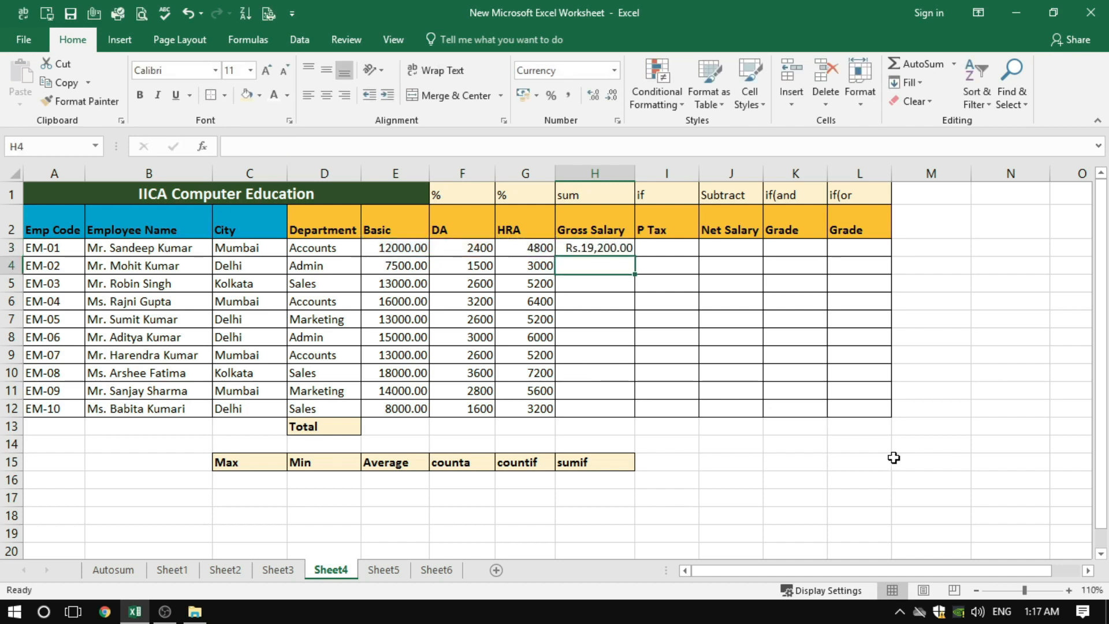
Set the Gross Salary formula in H3 to =SUM(E3:G3)
{"action": "left_click", "coordinate": [580, 248]}
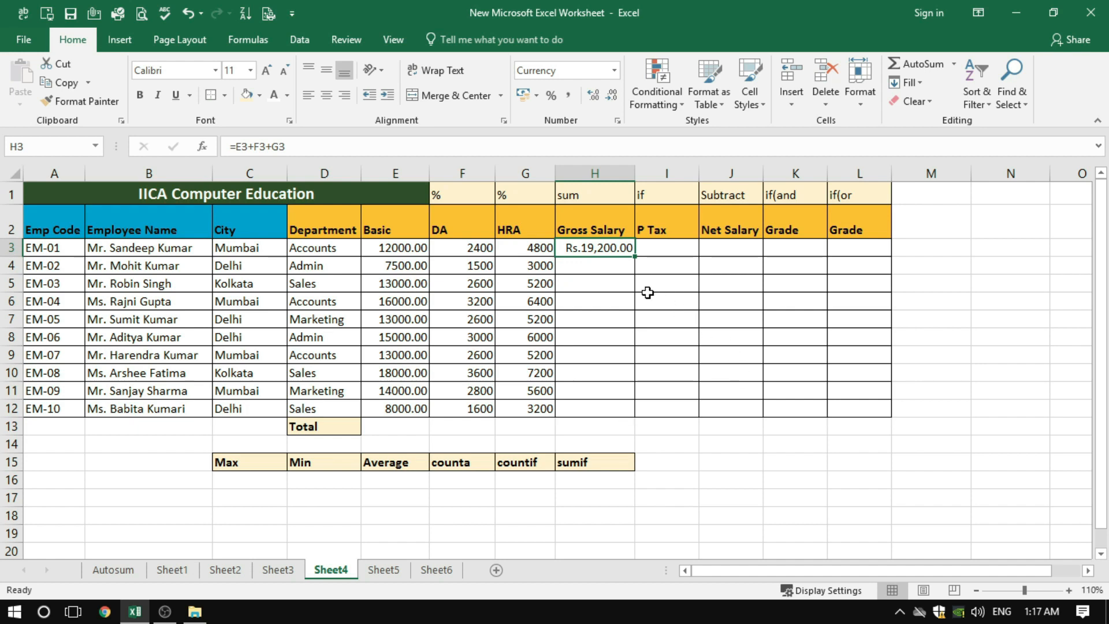
{"action": "type", "text": "="}
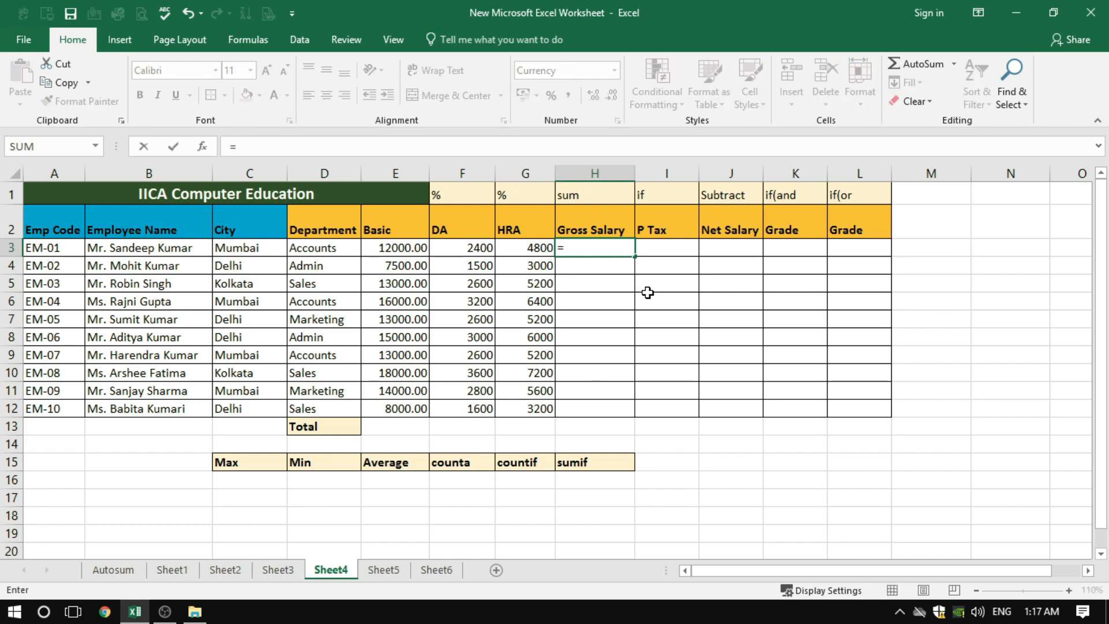
{"action": "type", "text": "sum("}
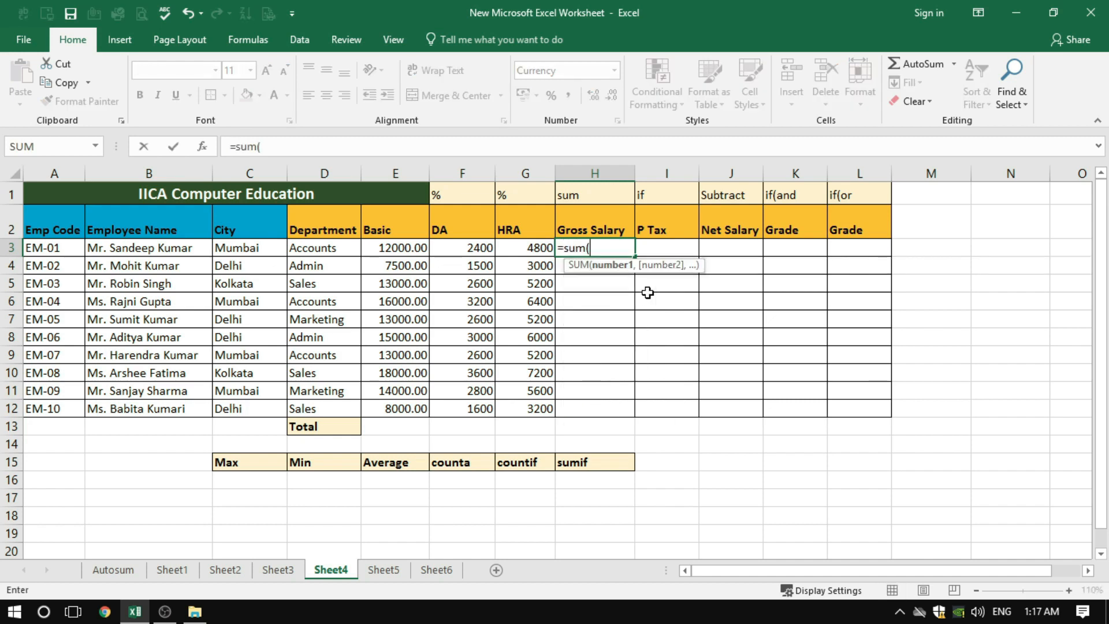
{"action": "left_click_drag", "start_coordinate": [398, 251], "coordinate": [535, 250]}
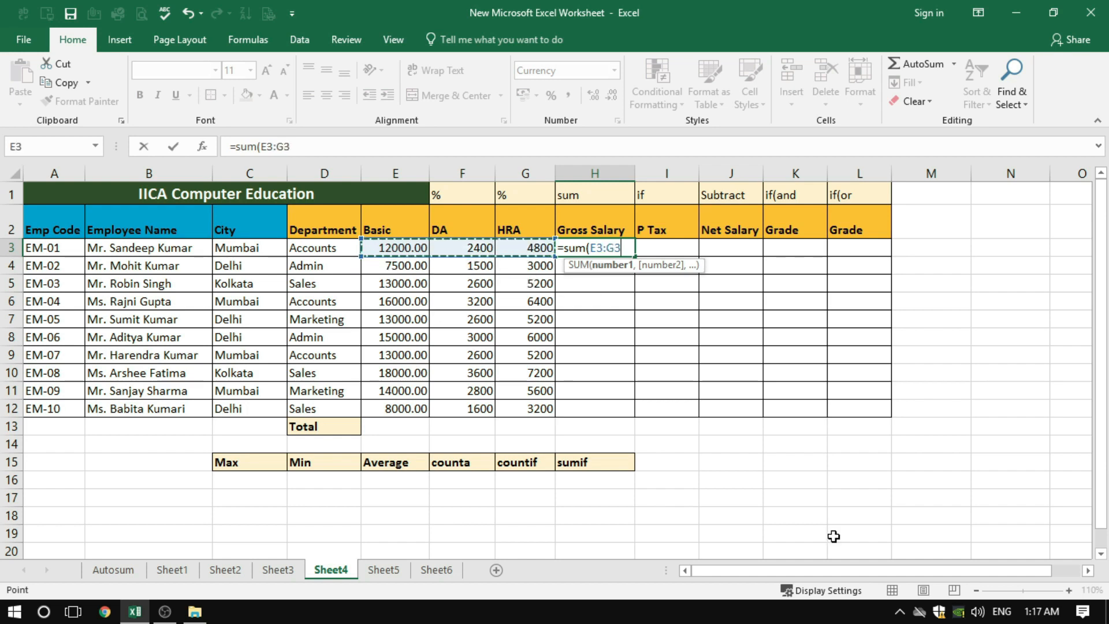
{"action": "type", "text": ")"}
{"action": "key", "text": "Return"}
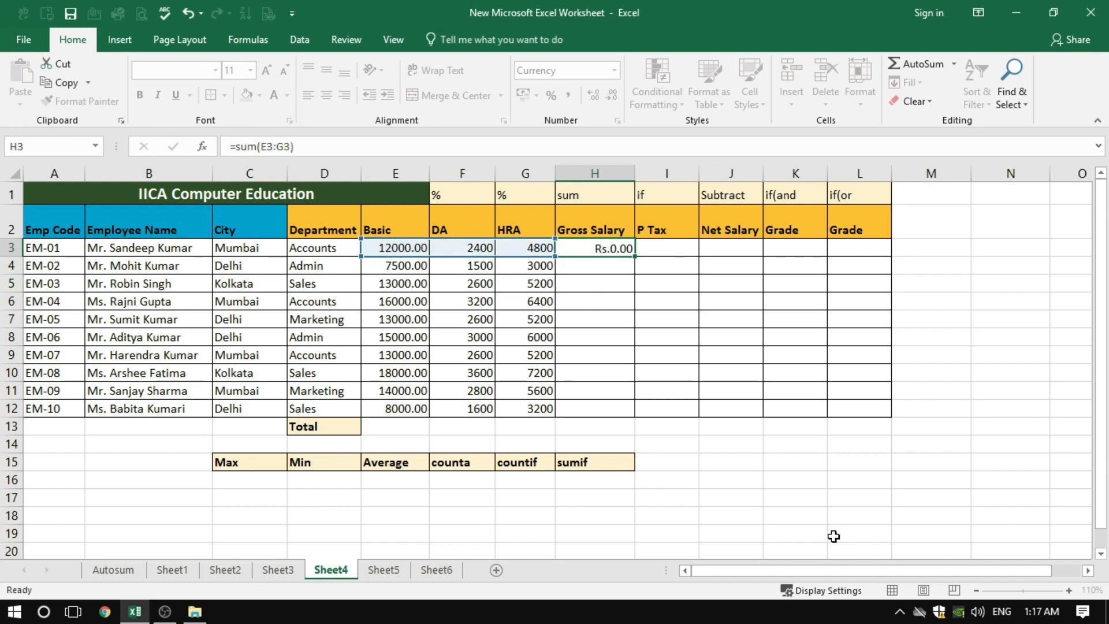
Copy the Gross Salary formula from H3 down through H12 and check the copied formula in H4
{"action": "left_click", "coordinate": [608, 249]}
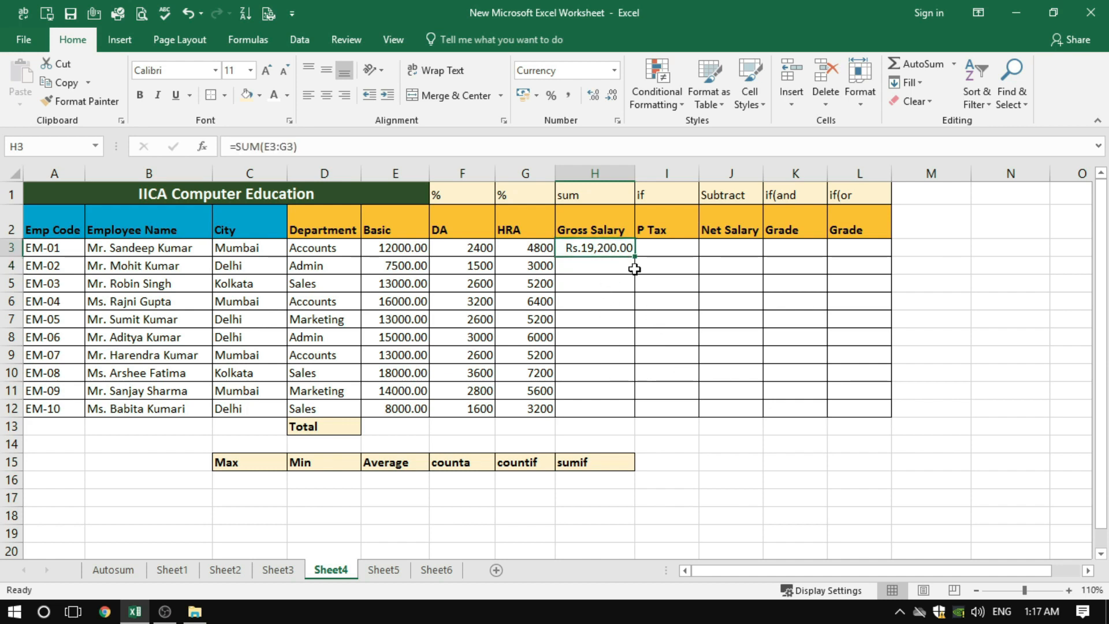
{"action": "left_click_drag", "start_coordinate": [633, 259], "coordinate": [620, 424]}
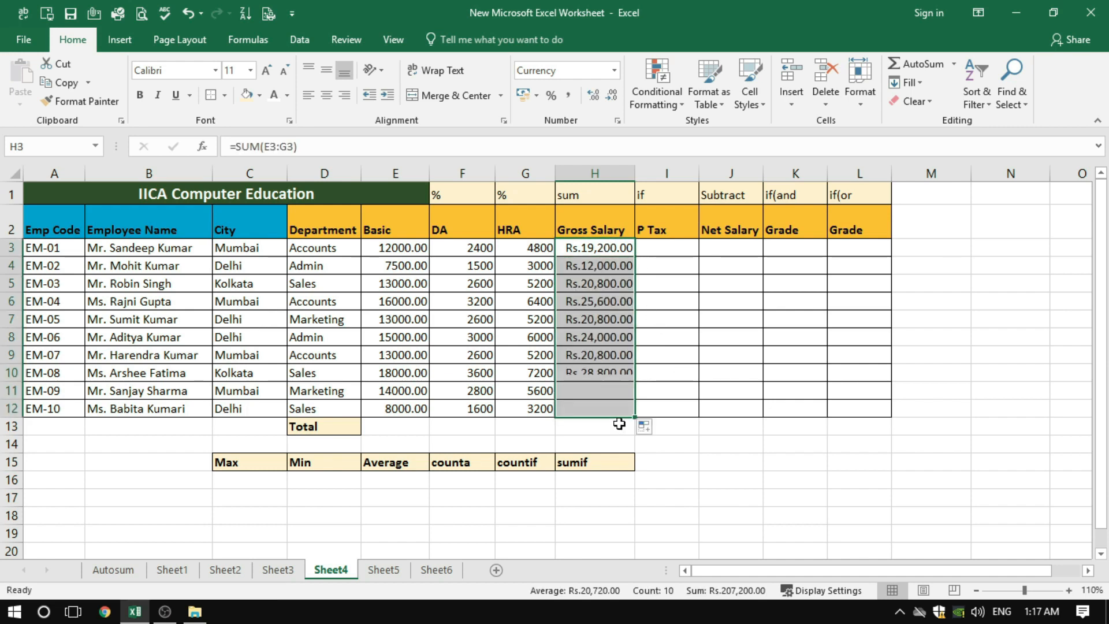
{"action": "left_click", "coordinate": [597, 267]}
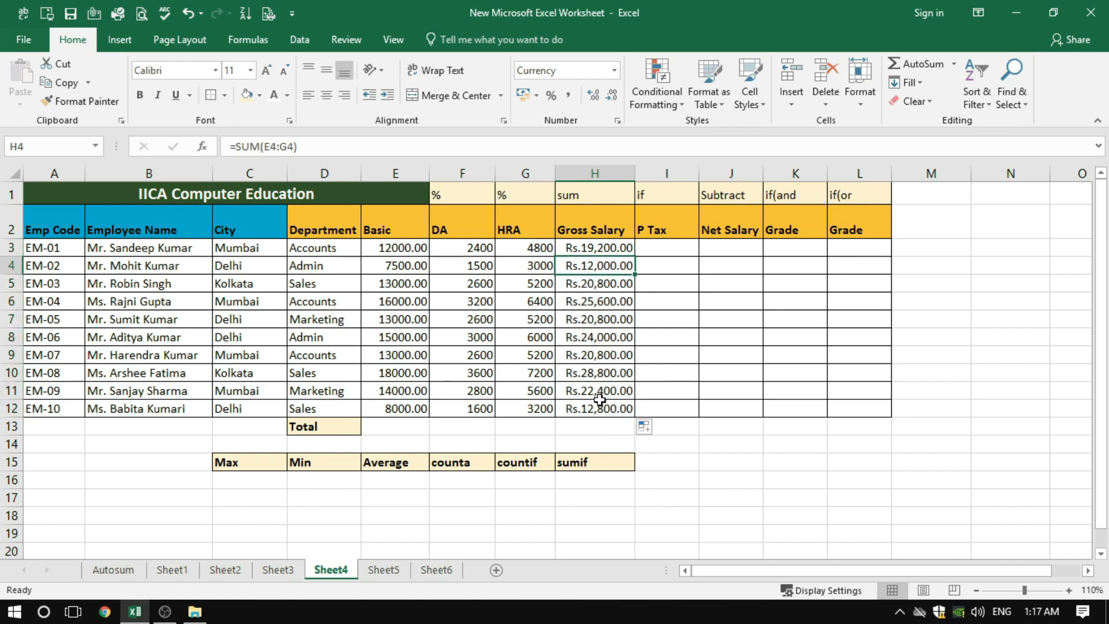
Begin the first employee's P Tax formula in I3 with =if(H3<5000,0, so low gross salaries carry no tax
{"action": "left_click", "coordinate": [673, 249]}
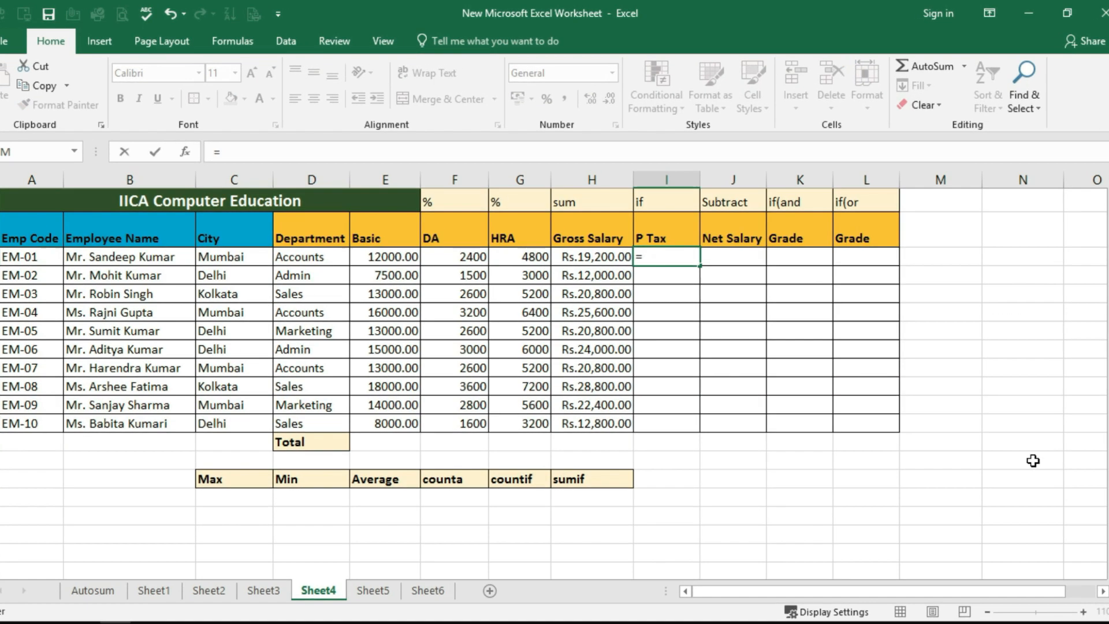
{"action": "type", "text": "=if"}
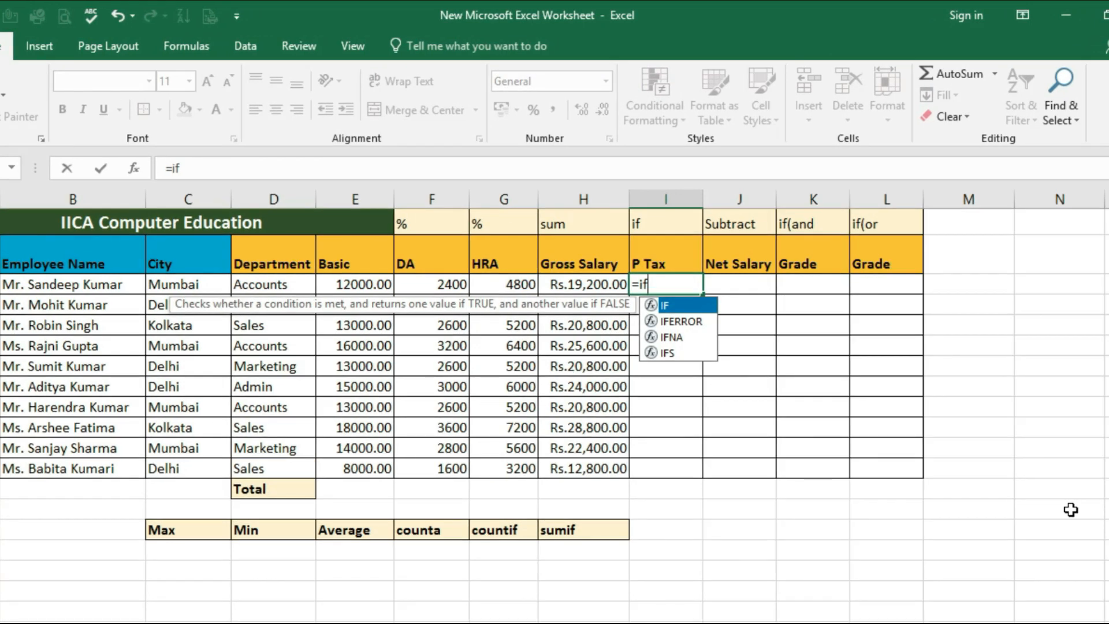
{"action": "type", "text": "("}
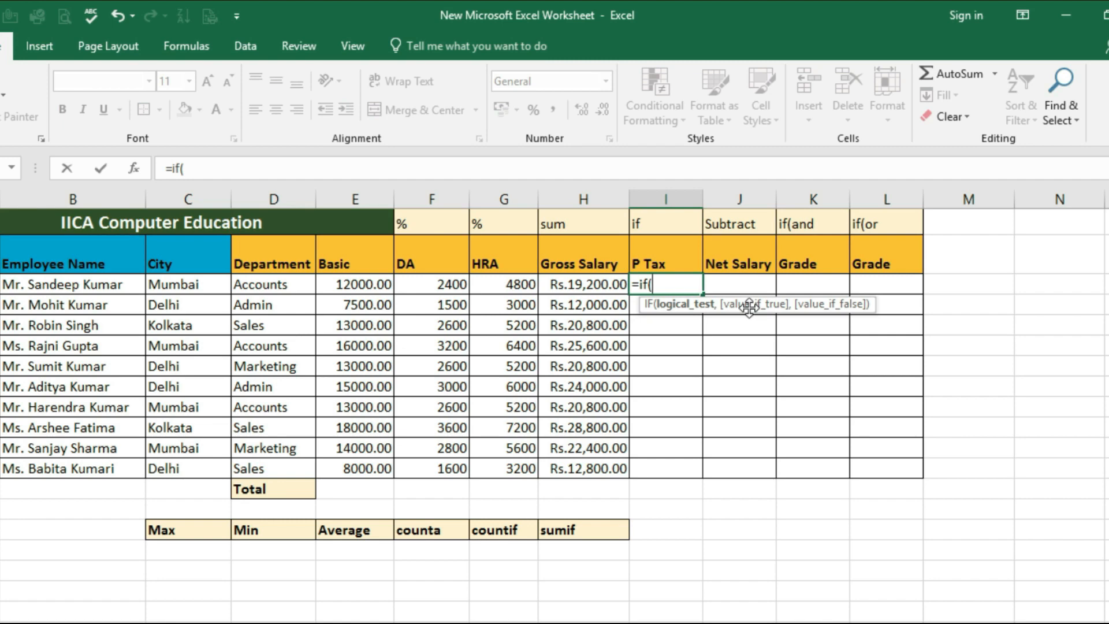
{"action": "left_click", "coordinate": [602, 285]}
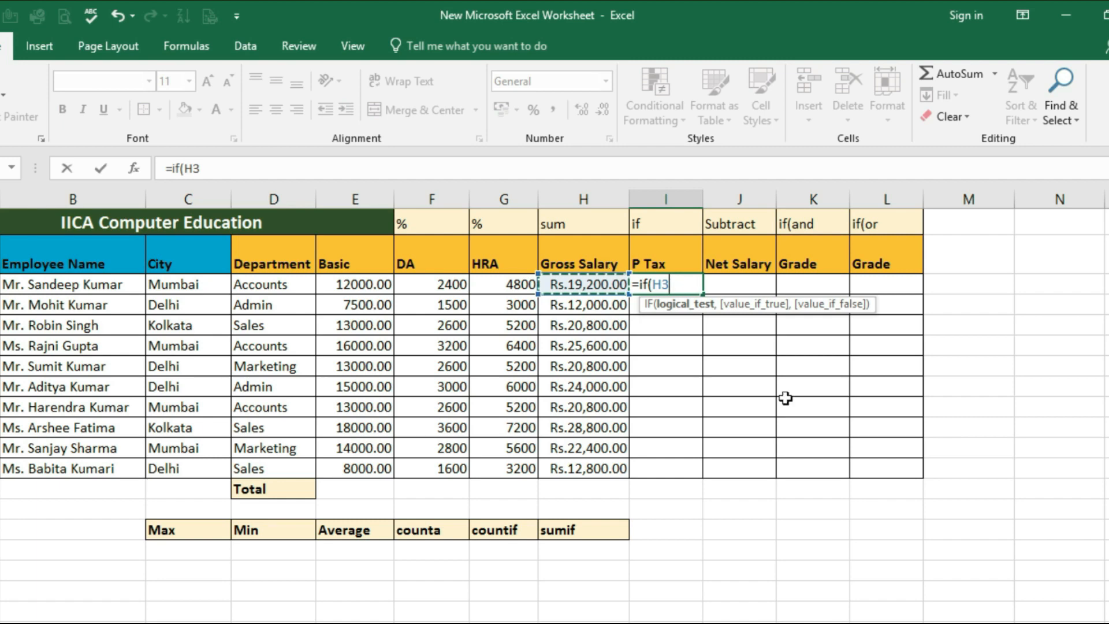
{"action": "type", "text": "<"}
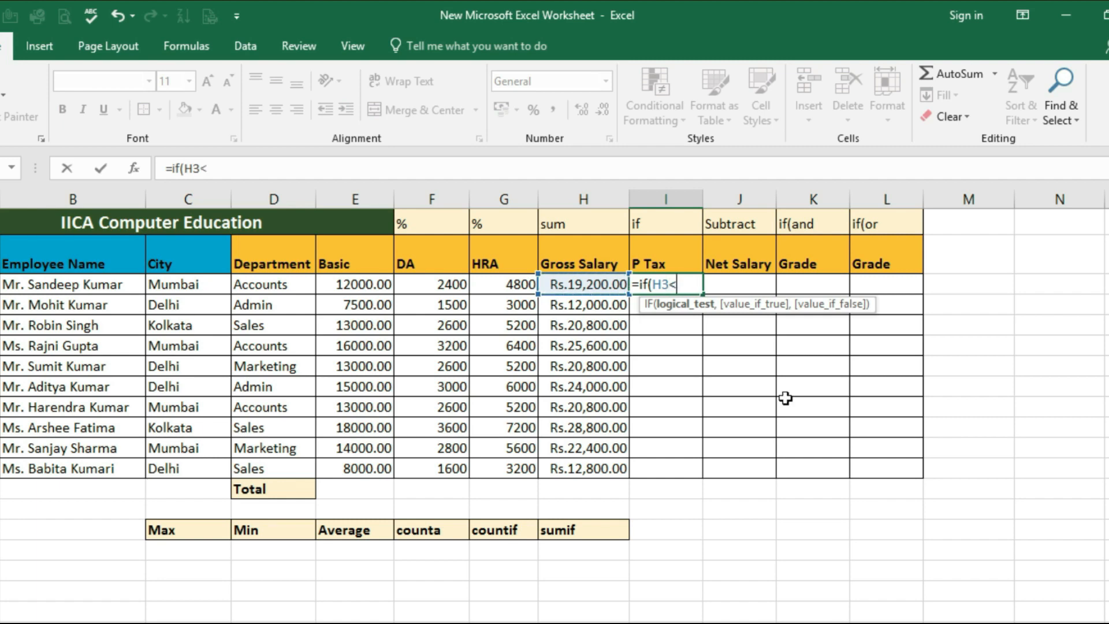
{"action": "type", "text": "5000"}
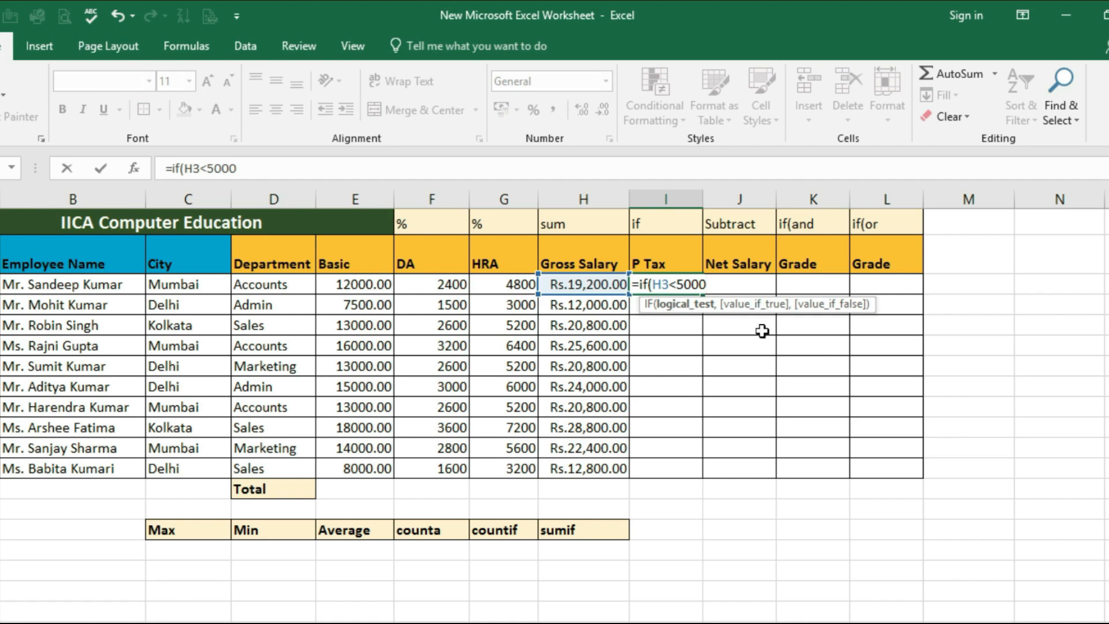
{"action": "type", "text": ","}
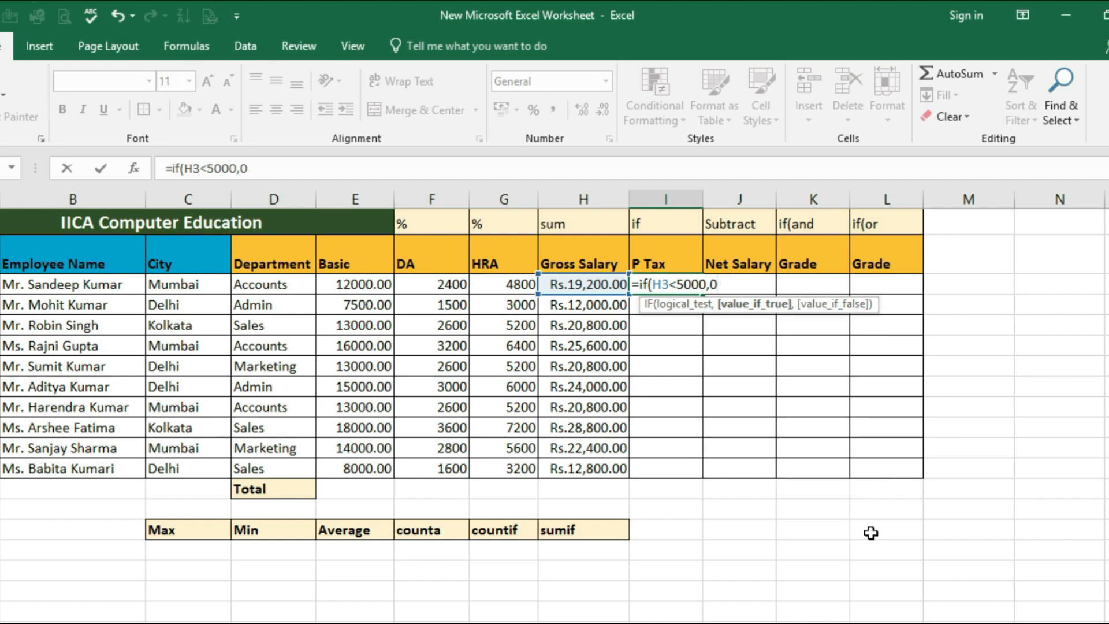
{"action": "type", "text": "0,"}
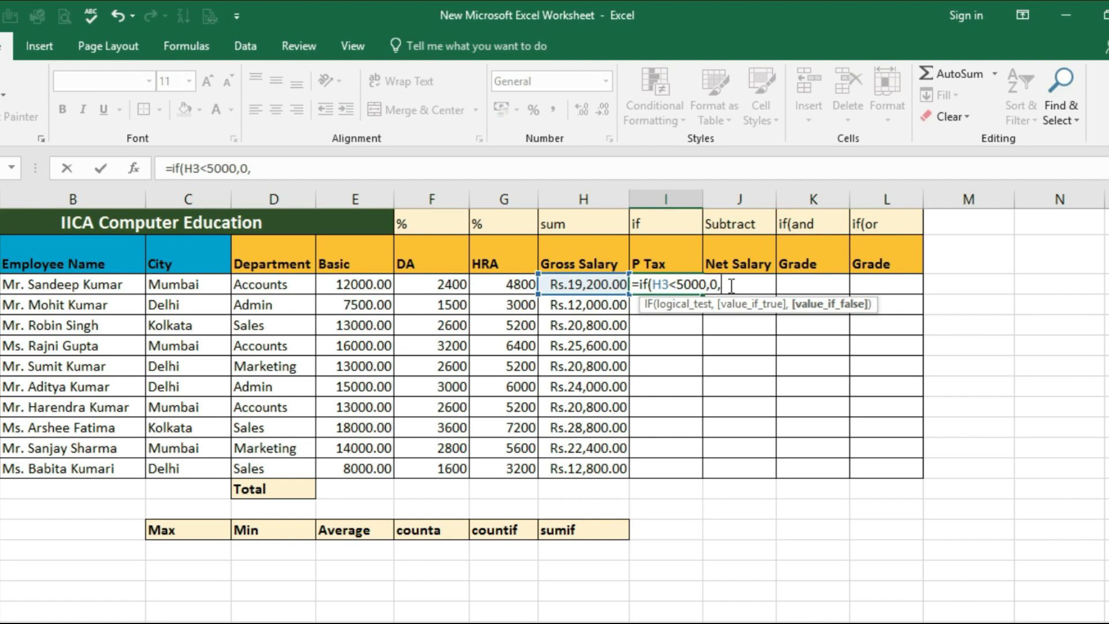
Extend the P Tax formula with a nested if(H3<=8000,100, for the second salary slab
{"action": "type", "text": "if("}
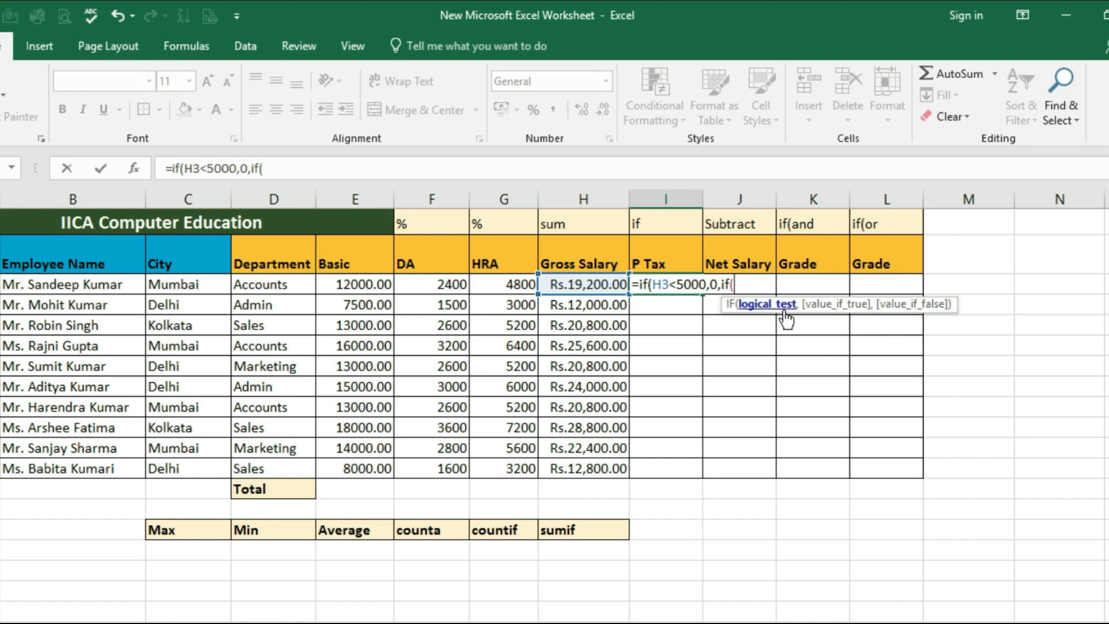
{"action": "left_click", "coordinate": [590, 286]}
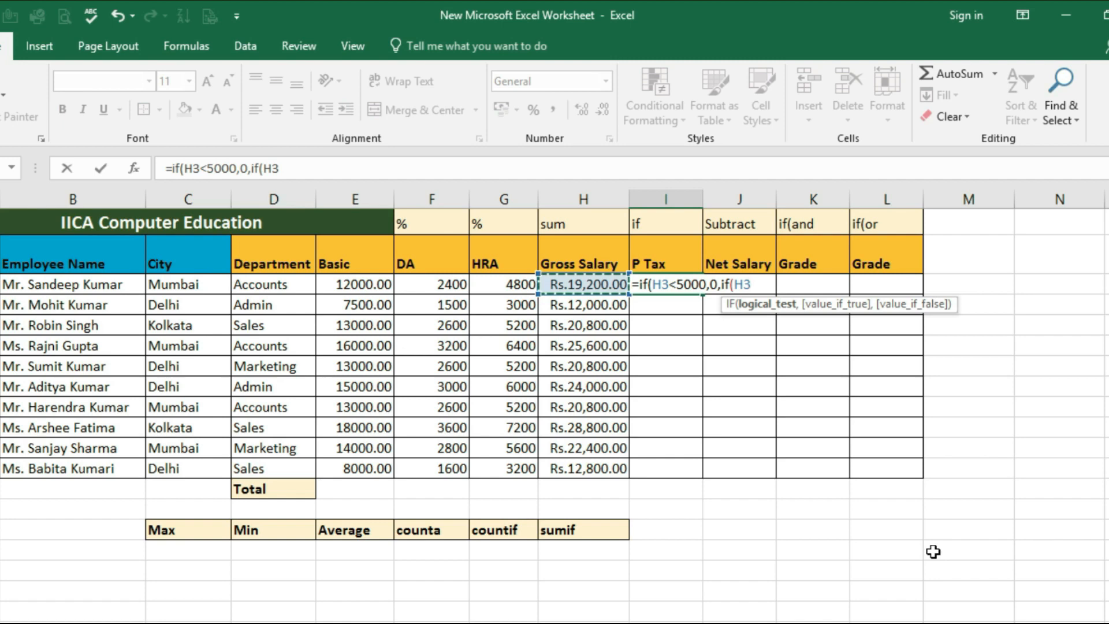
{"action": "type", "text": "<=8000"}
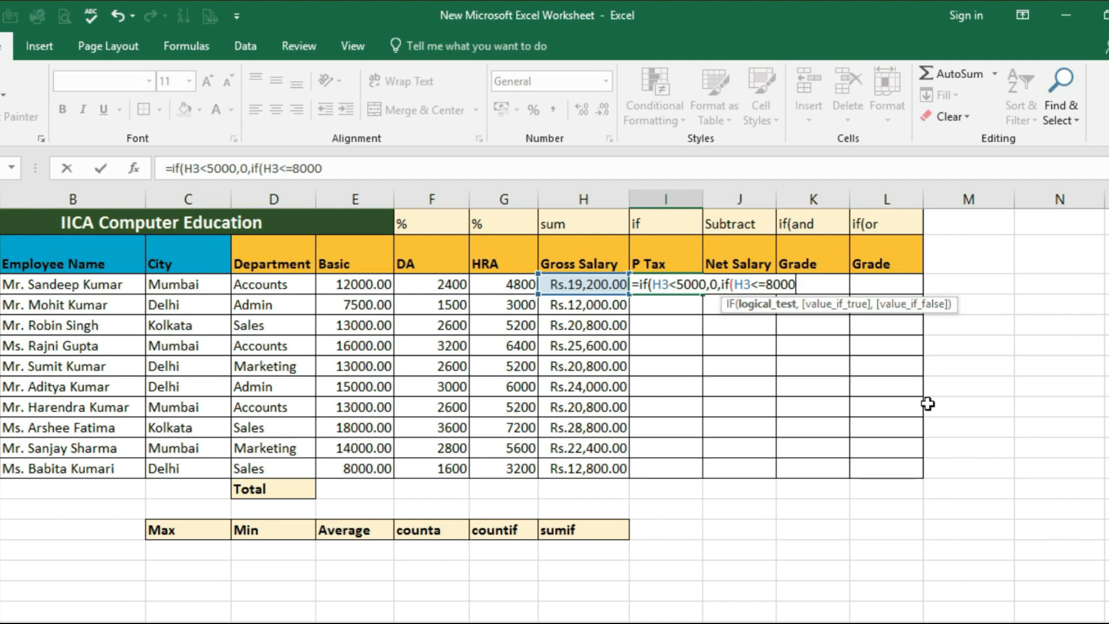
{"action": "type", "text": ","}
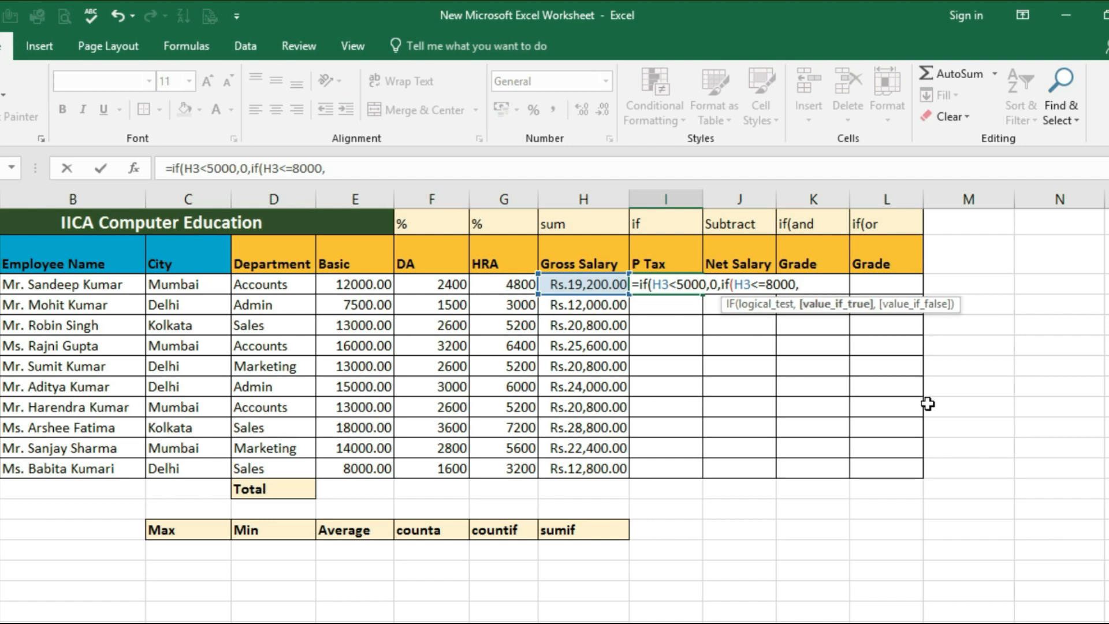
{"action": "type", "text": "100,"}
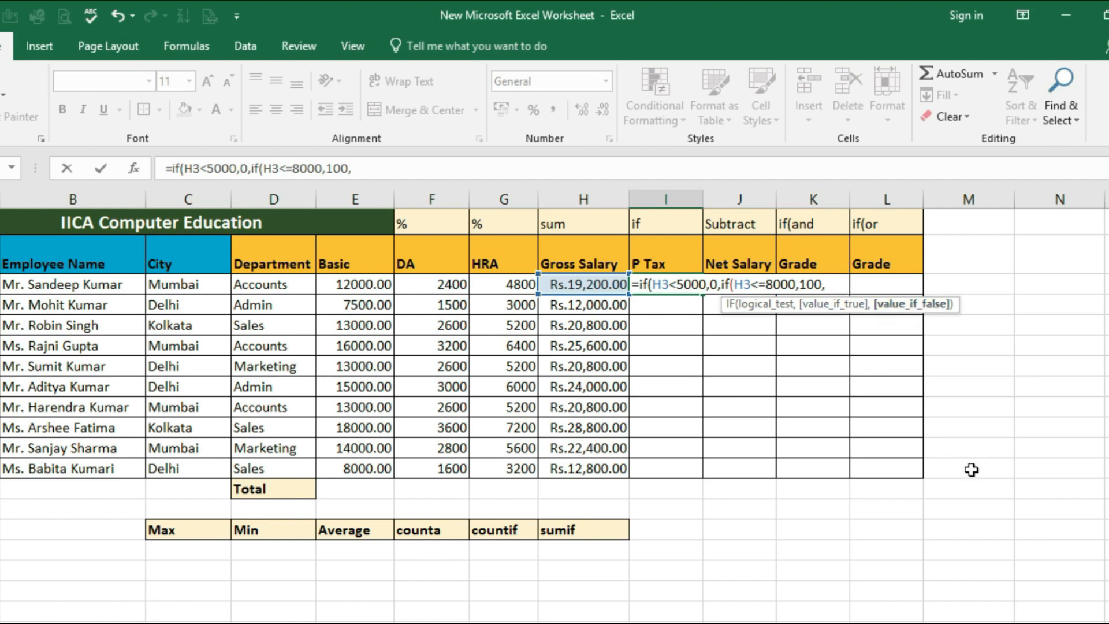
Add a third nested condition if(H3<=10000,200, to the P Tax formula in I3
{"action": "type", "text": "if"}
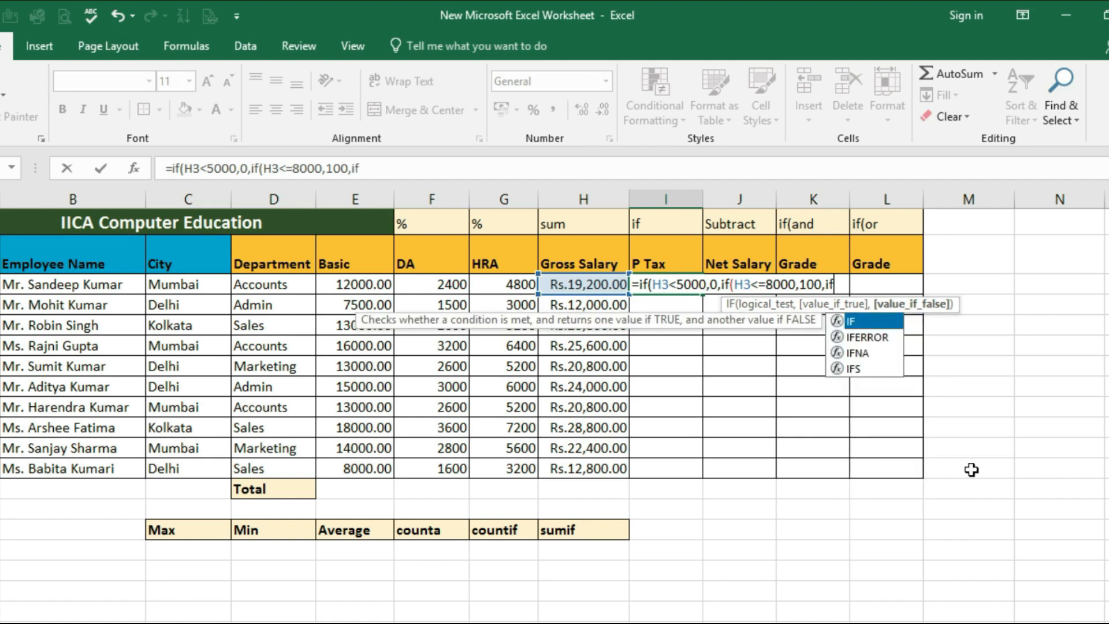
{"action": "type", "text": "("}
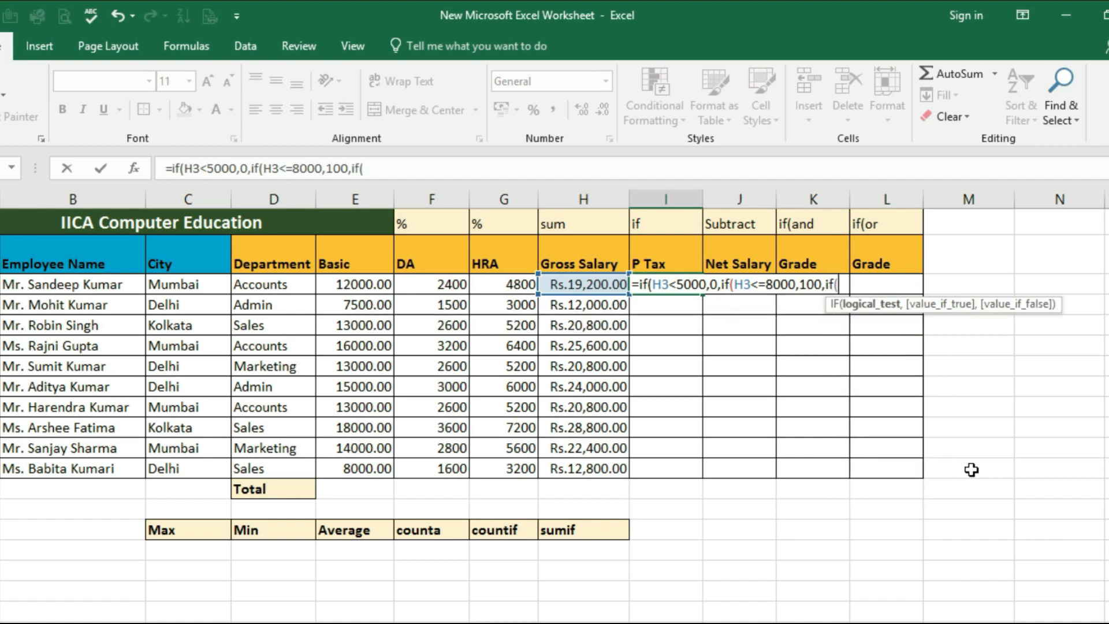
{"action": "left_click", "coordinate": [580, 285]}
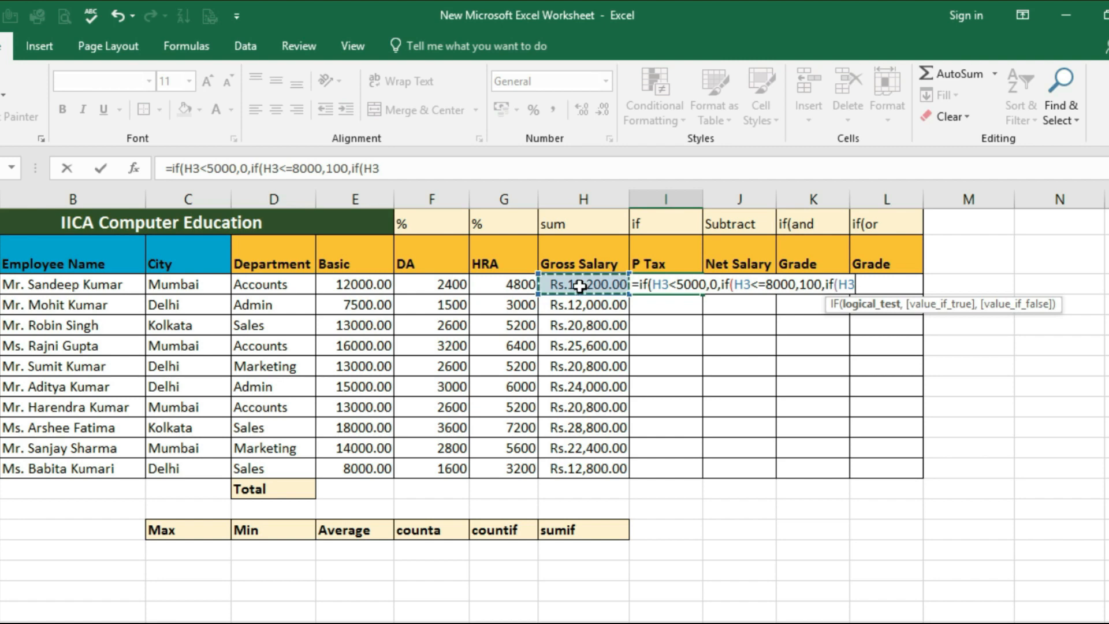
{"action": "type", "text": "<="}
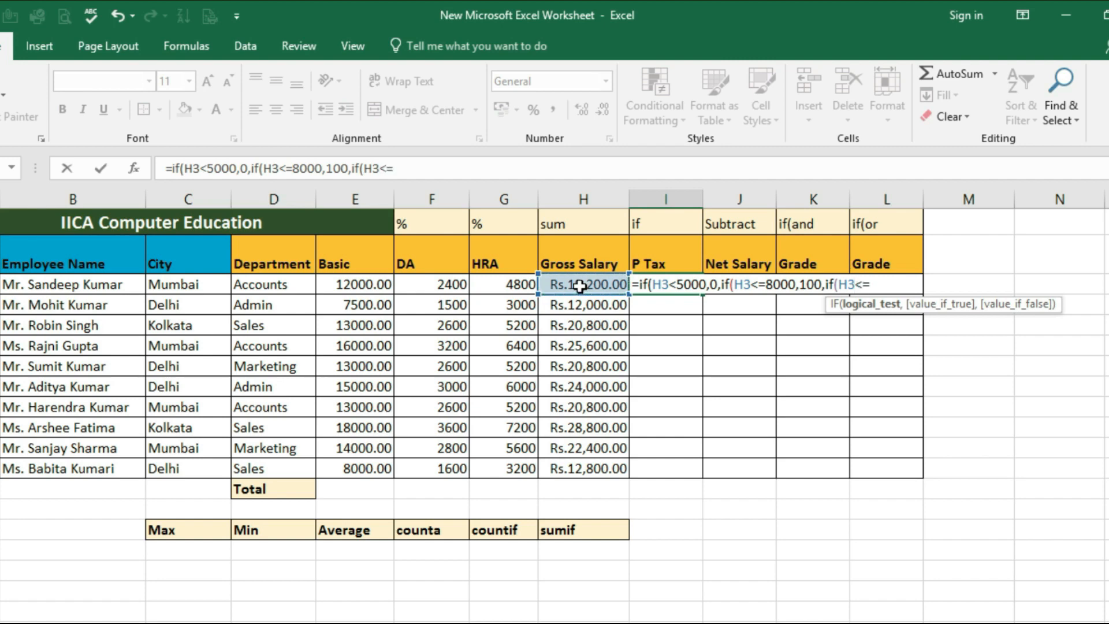
{"action": "type", "text": "10000"}
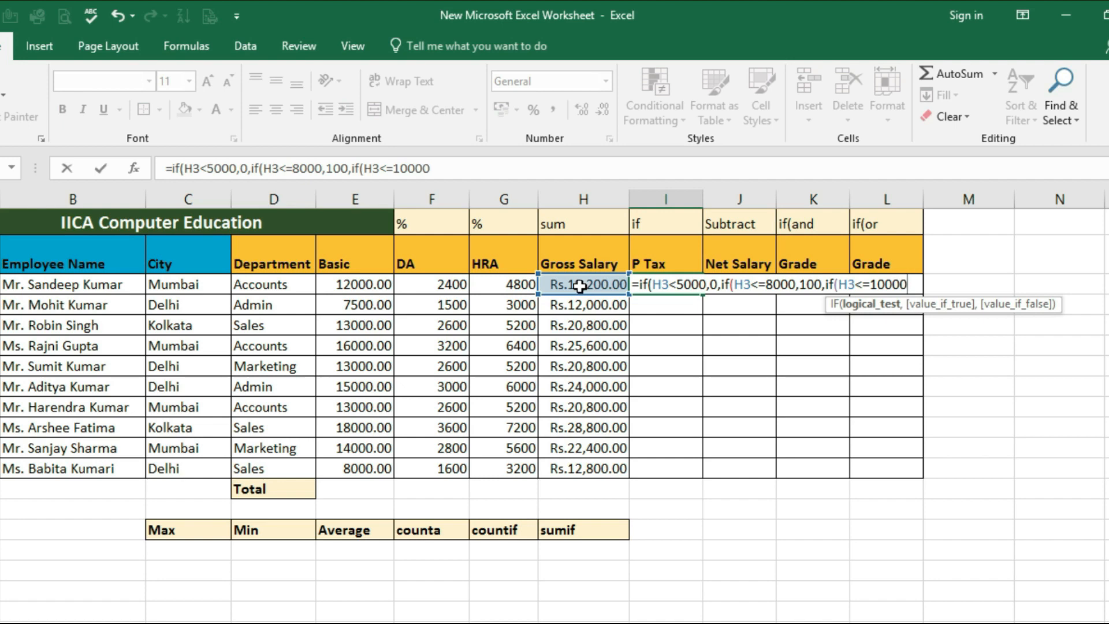
{"action": "type", "text": ","}
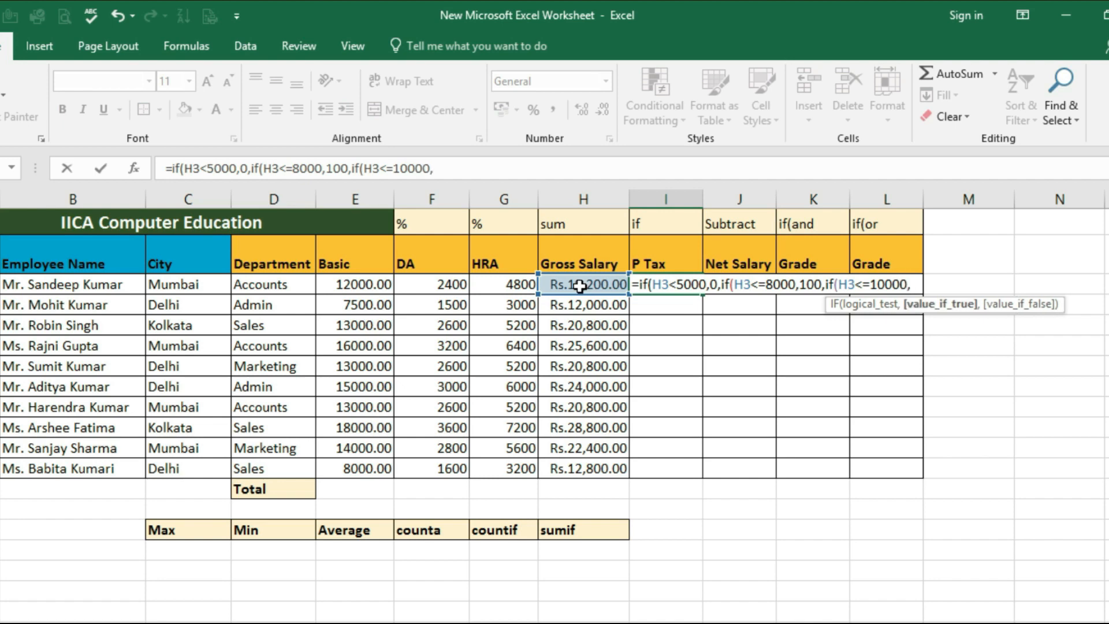
{"action": "type", "text": "200,"}
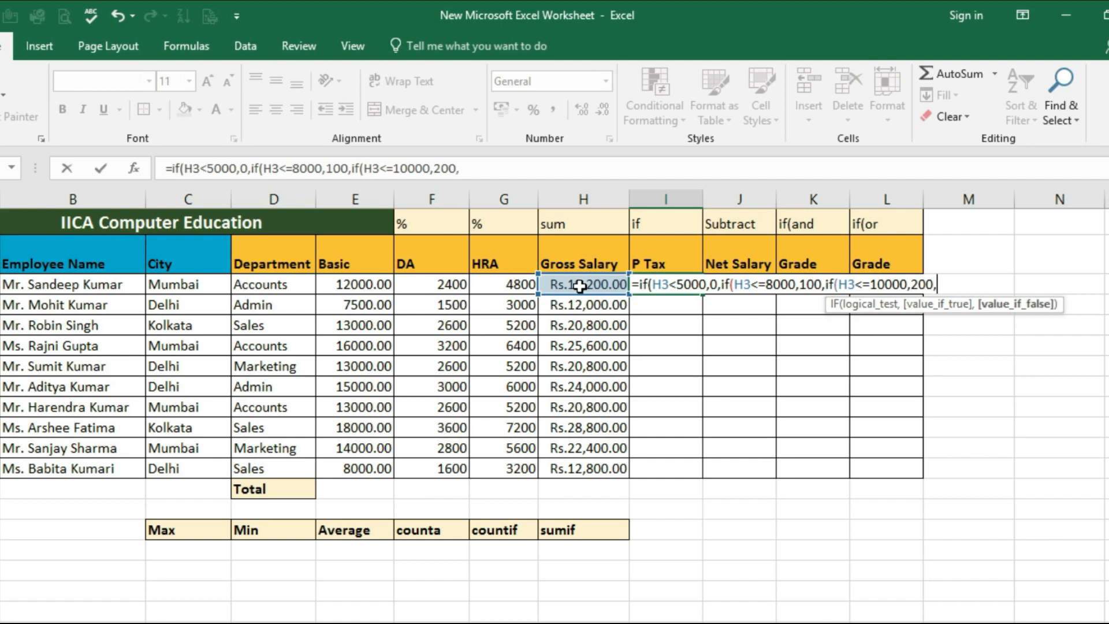
{"action": "type", "text": "if("}
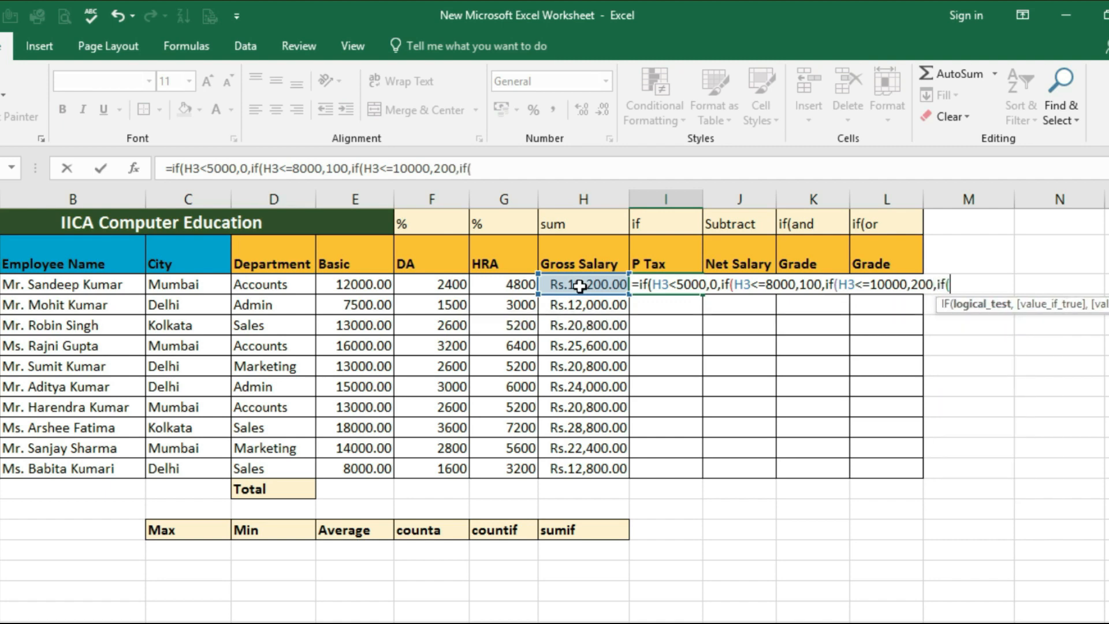
Complete the P Tax formula in I3 with if(H3<=15000,300,400)))) and enter it
{"action": "left_click", "coordinate": [579, 285]}
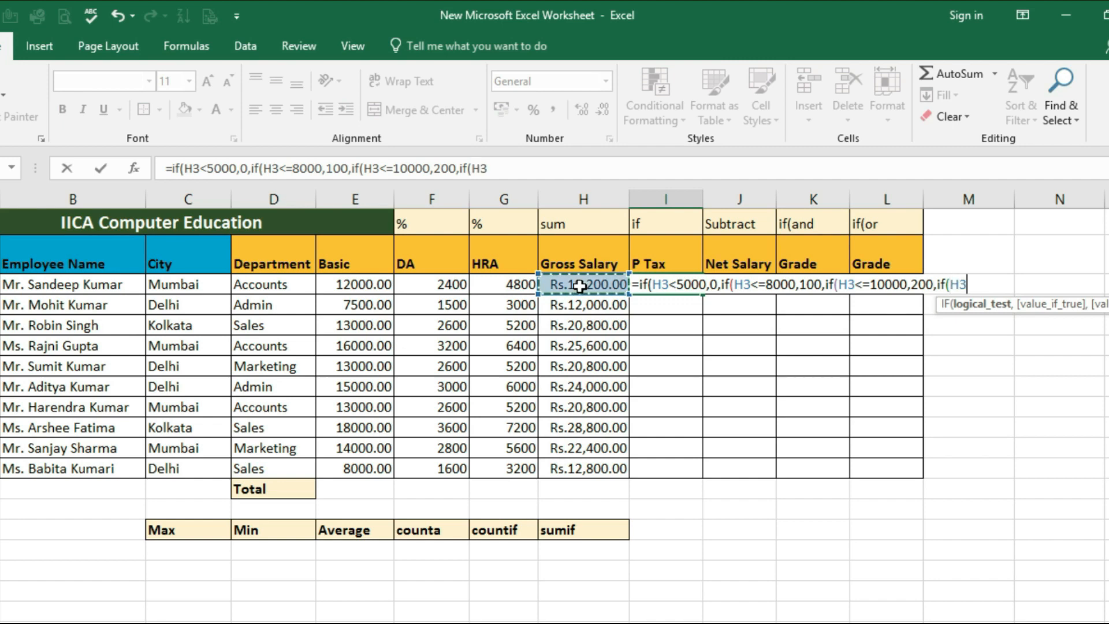
{"action": "type", "text": "<="}
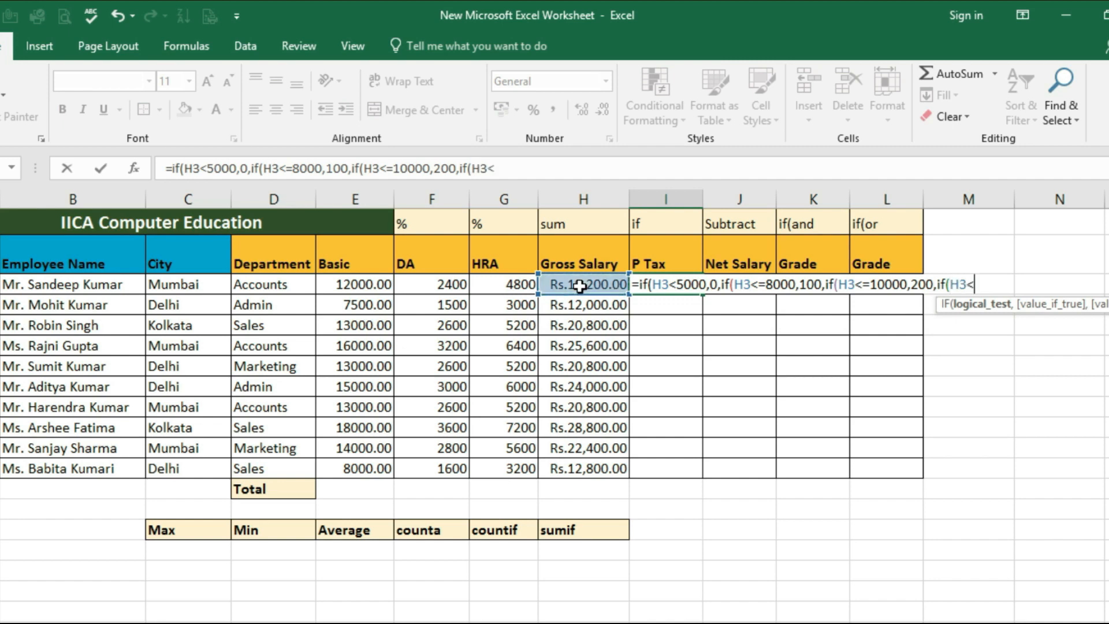
{"action": "type", "text": "1500"}
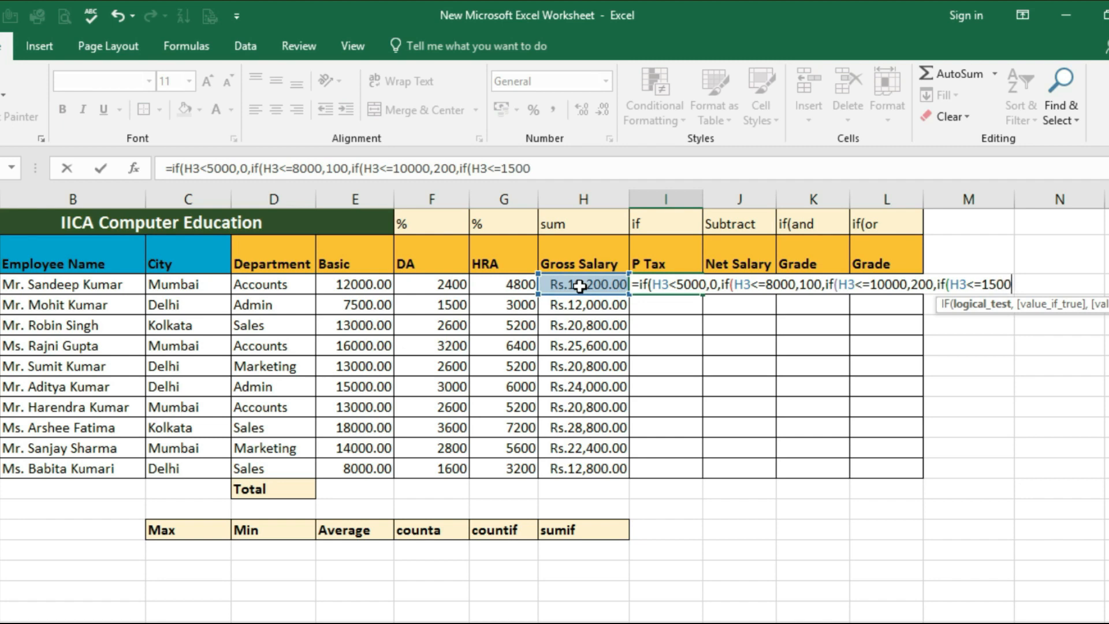
{"action": "type", "text": "0,"}
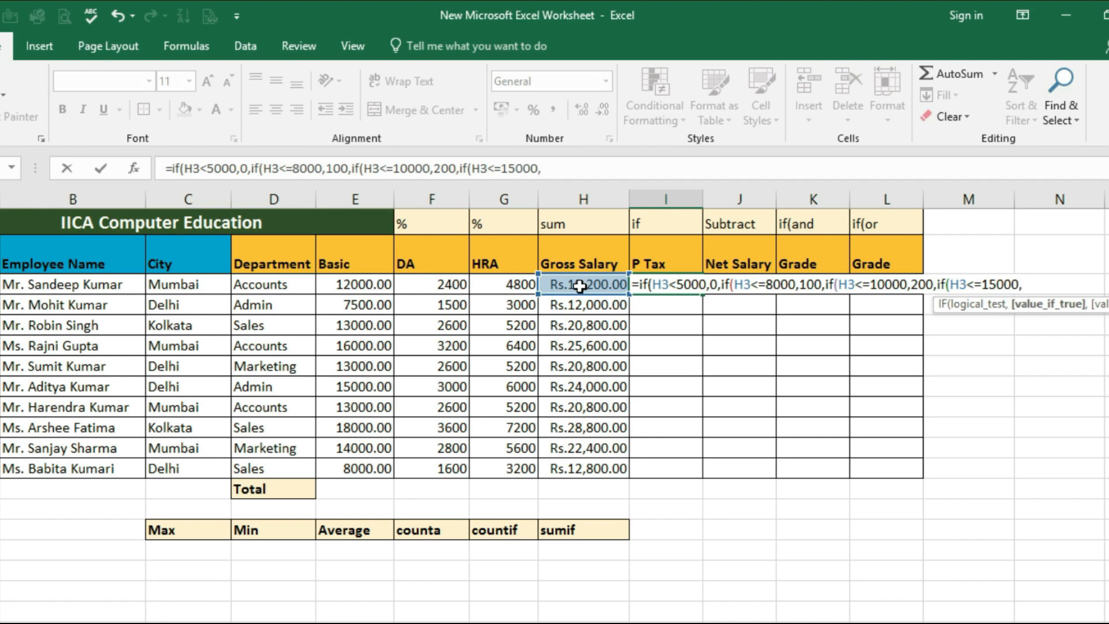
{"action": "type", "text": "300,"}
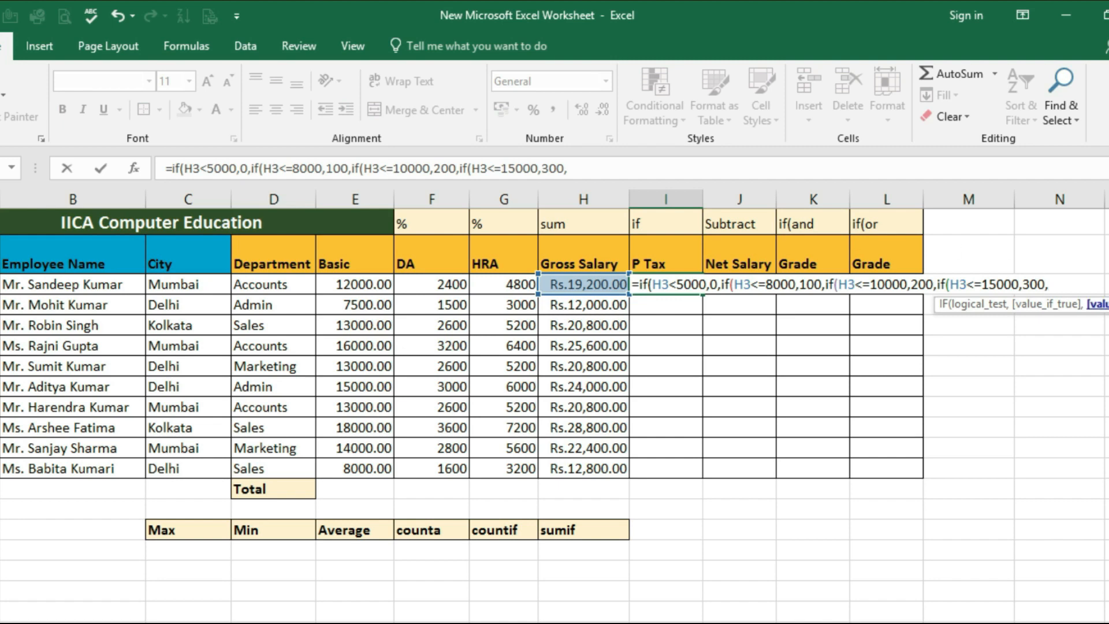
{"action": "type", "text": "400"}
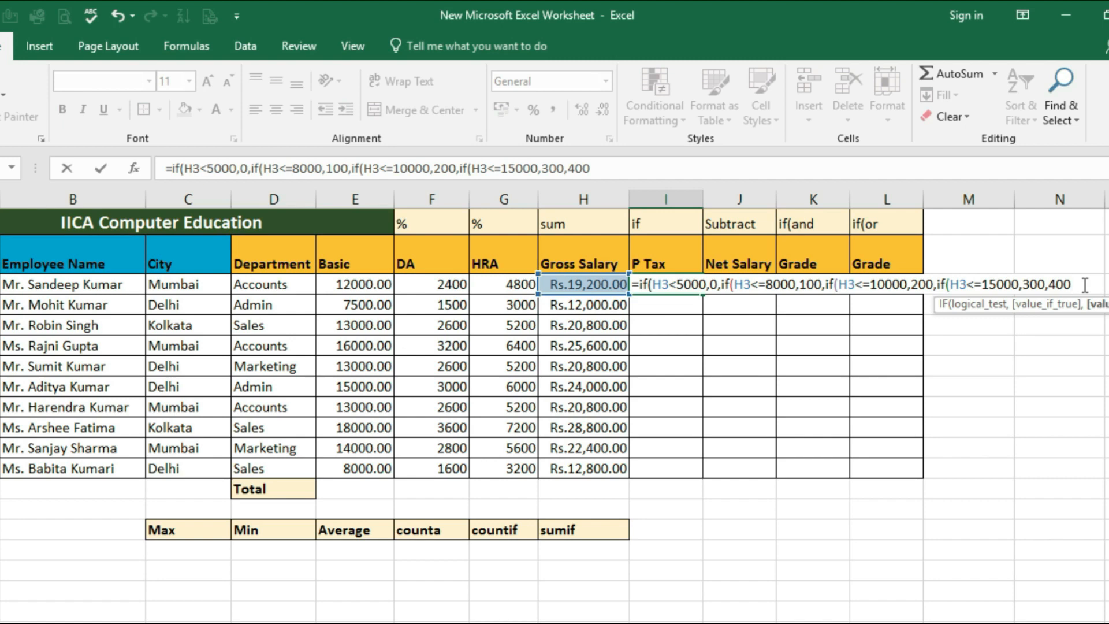
{"action": "type", "text": "))))"}
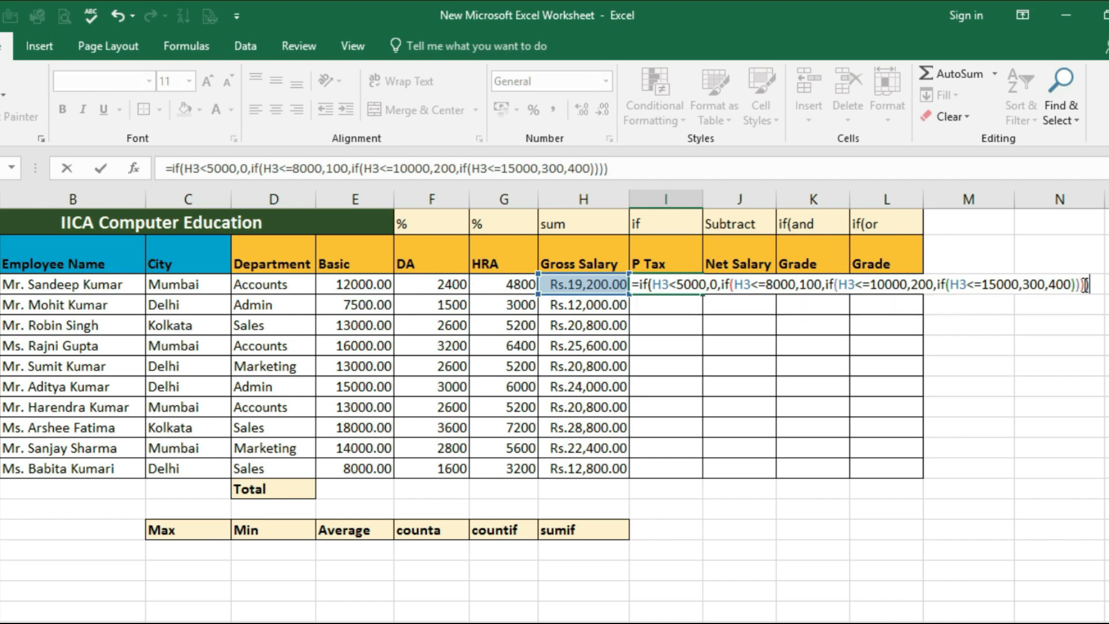
{"action": "key", "text": "Return"}
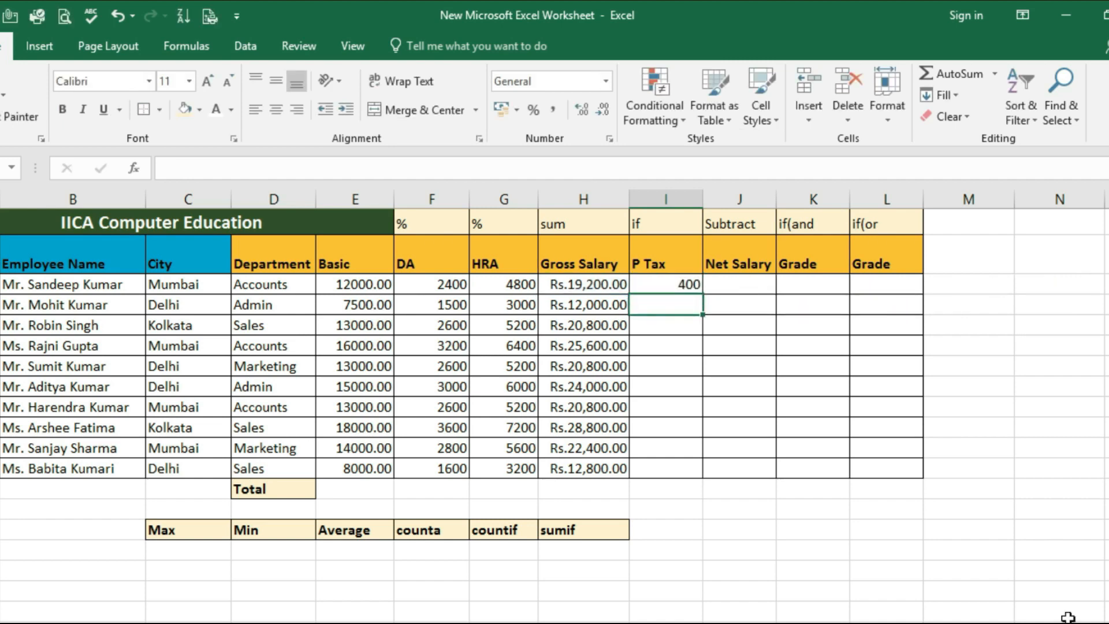
Copy the P Tax formula from I3 down through I12 and check the copied formula in I4 against Gross Salary H4
{"action": "left_click", "coordinate": [673, 288]}
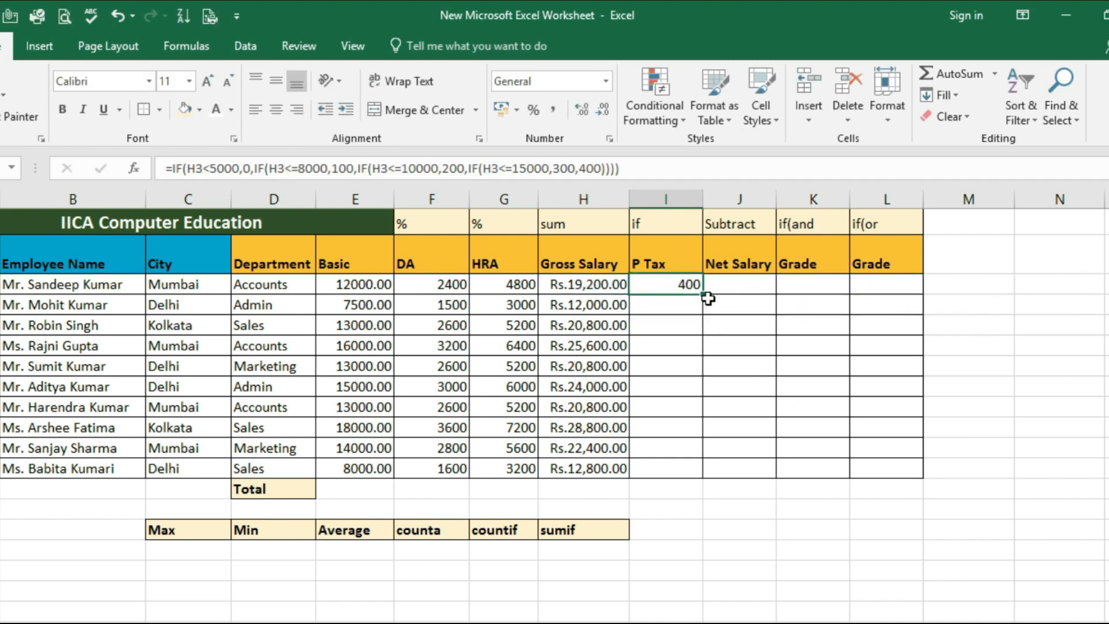
{"action": "left_click_drag", "start_coordinate": [705, 294], "coordinate": [708, 471]}
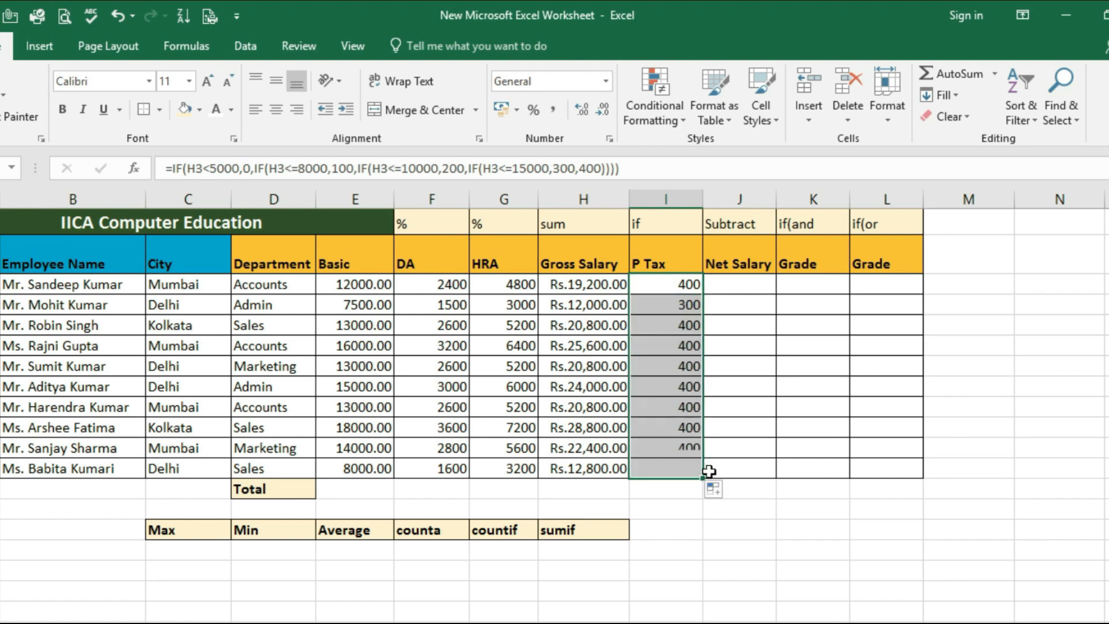
{"action": "left_click", "coordinate": [723, 322]}
{"action": "left_click", "coordinate": [675, 325]}
{"action": "left_click", "coordinate": [673, 368]}
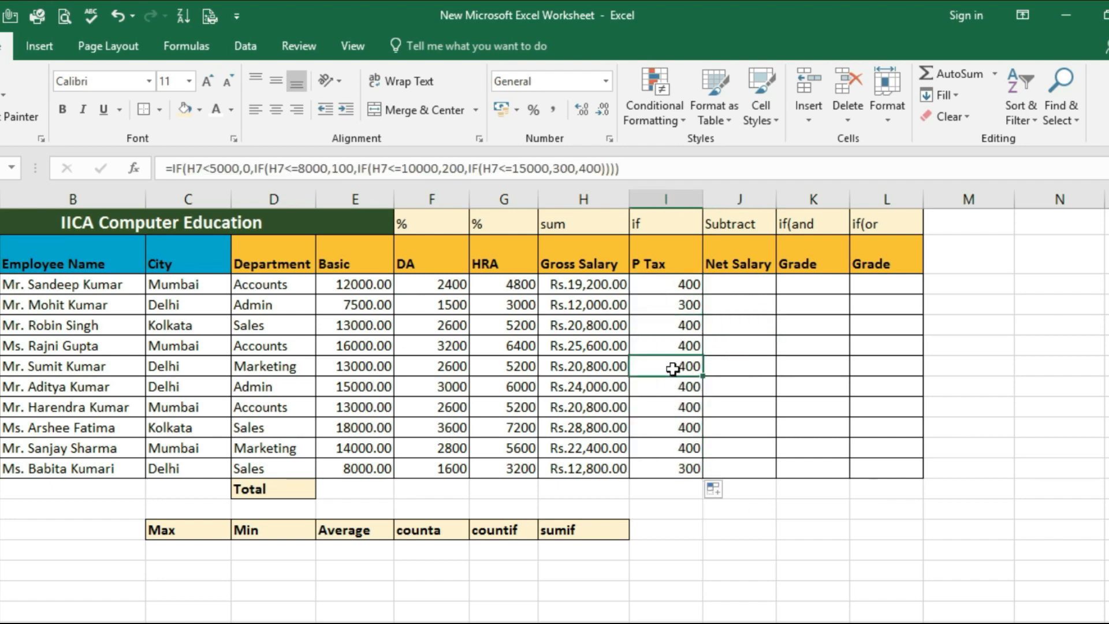
{"action": "left_click", "coordinate": [682, 306]}
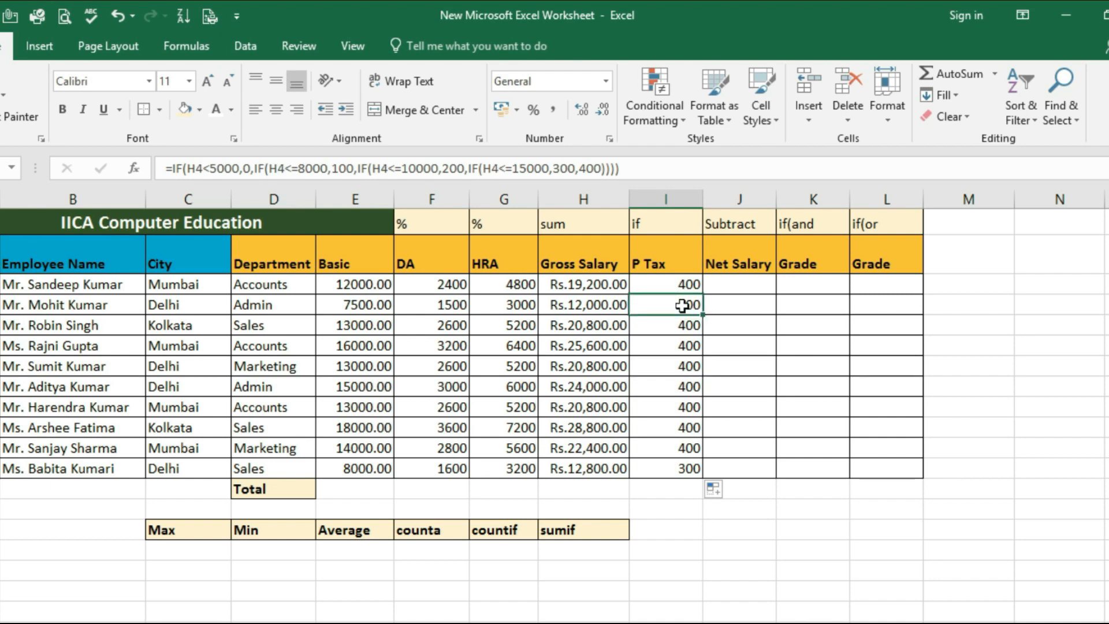
{"action": "left_click", "coordinate": [589, 307]}
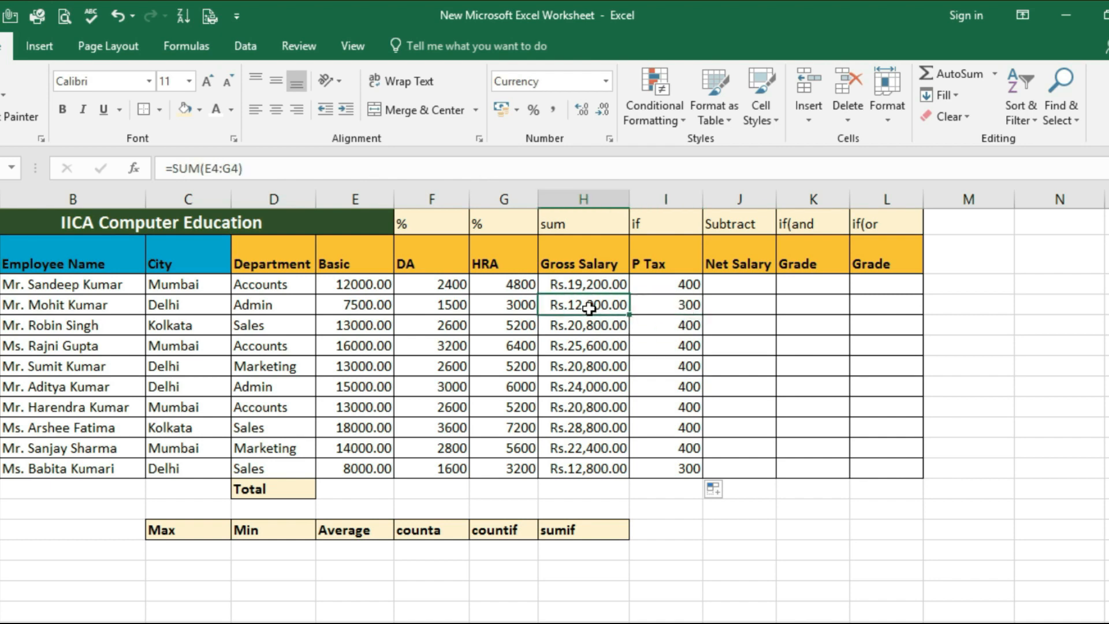
{"action": "left_click", "coordinate": [689, 305]}
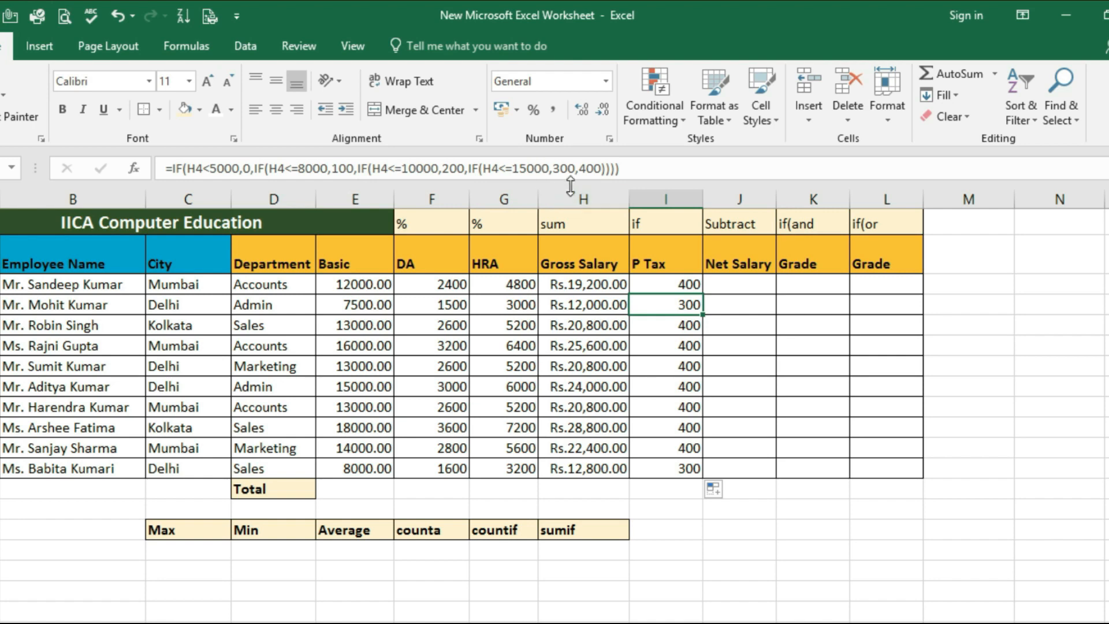
Check the P Tax formulas in I4 and I3 against the Gross Salary cells H4 and H3
{"action": "left_click", "coordinate": [582, 309]}
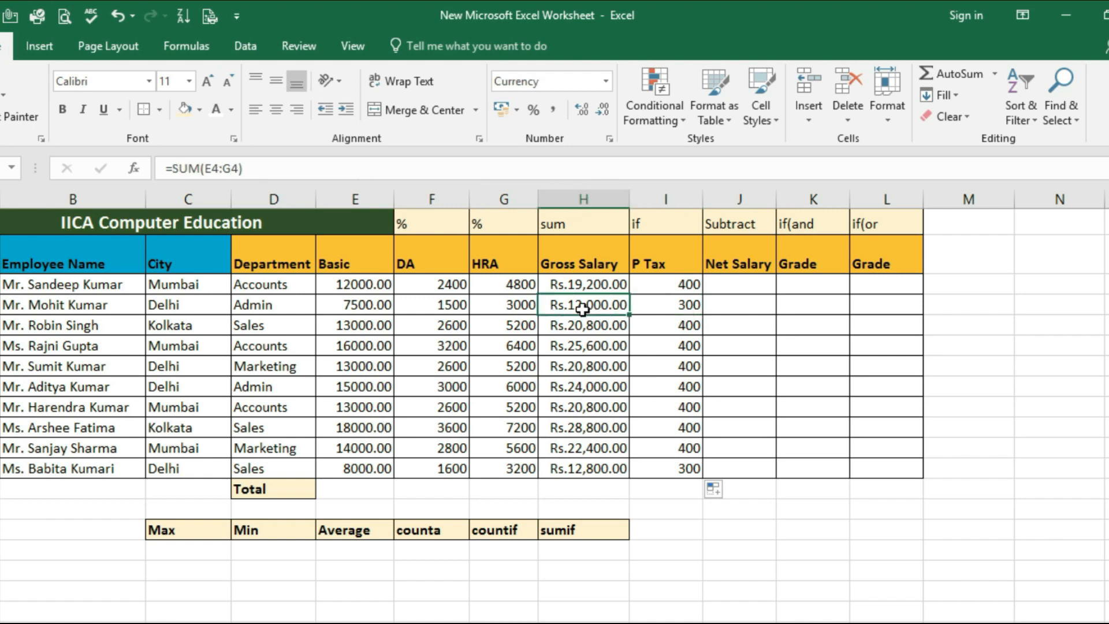
{"action": "left_click", "coordinate": [683, 304]}
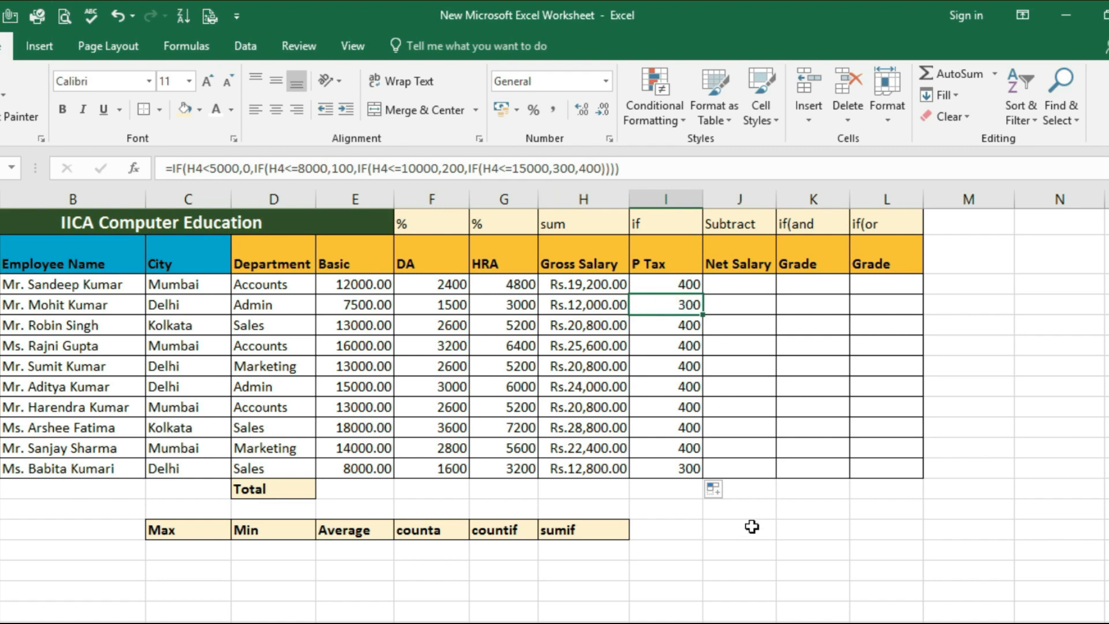
{"action": "left_click", "coordinate": [672, 284]}
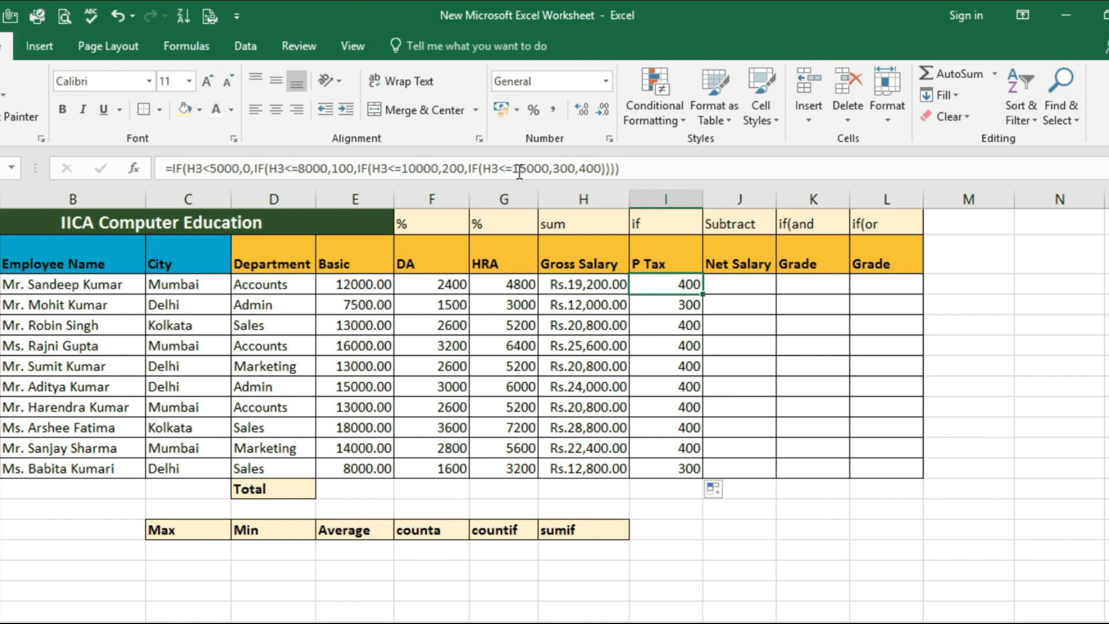
{"action": "left_click", "coordinate": [575, 285]}
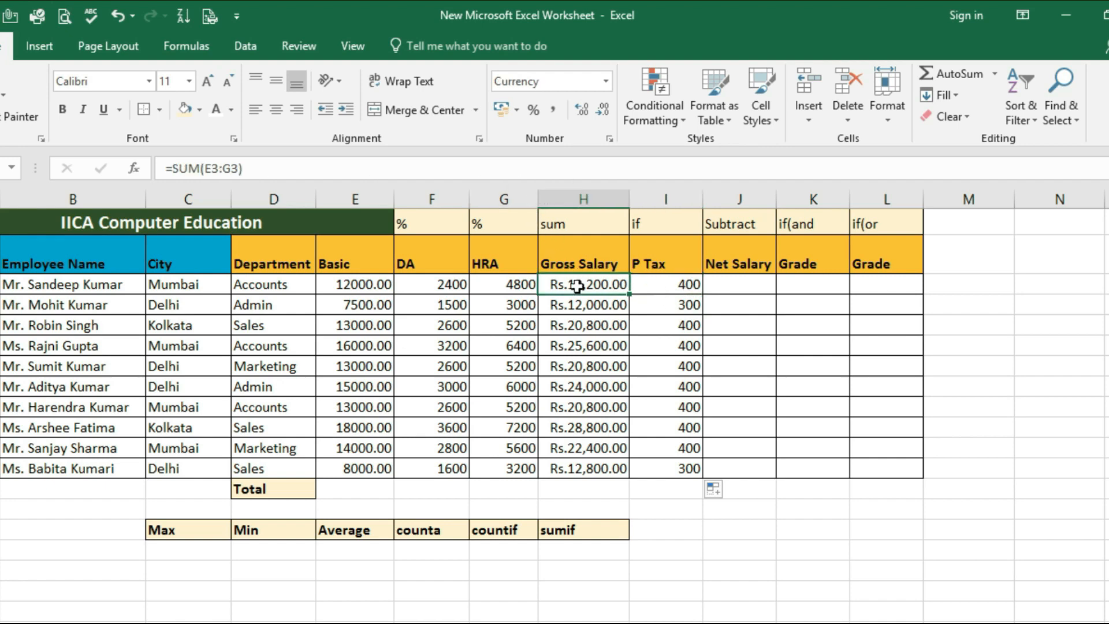
{"action": "left_click", "coordinate": [685, 284]}
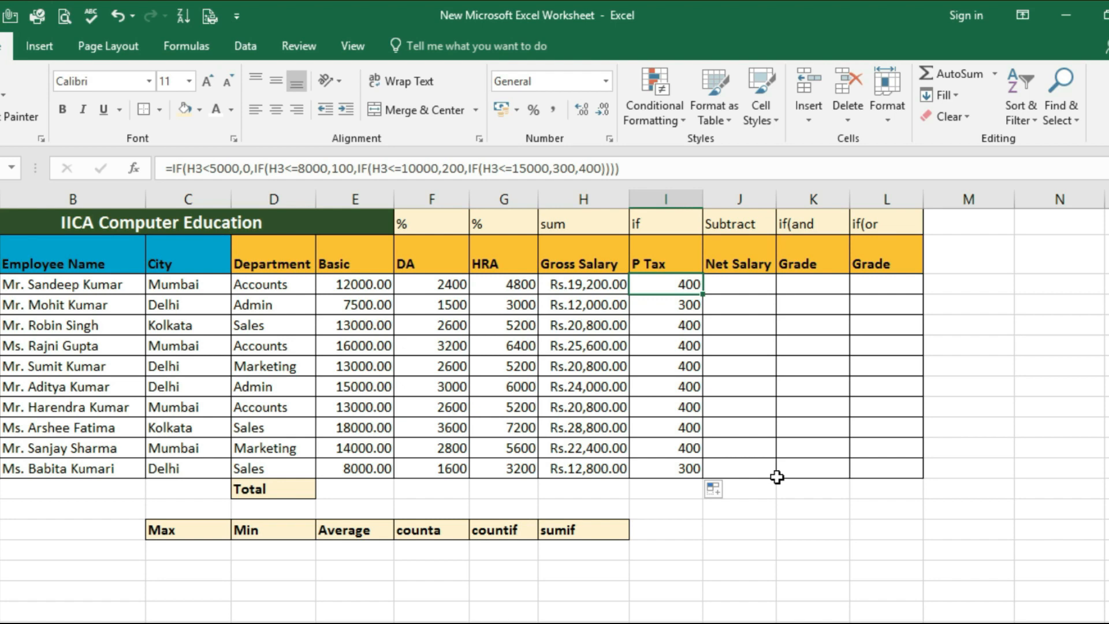
Enter the Net Salary formula =H3-I3 in J3 to subtract P Tax from Gross Salary
{"action": "left_click", "coordinate": [736, 285]}
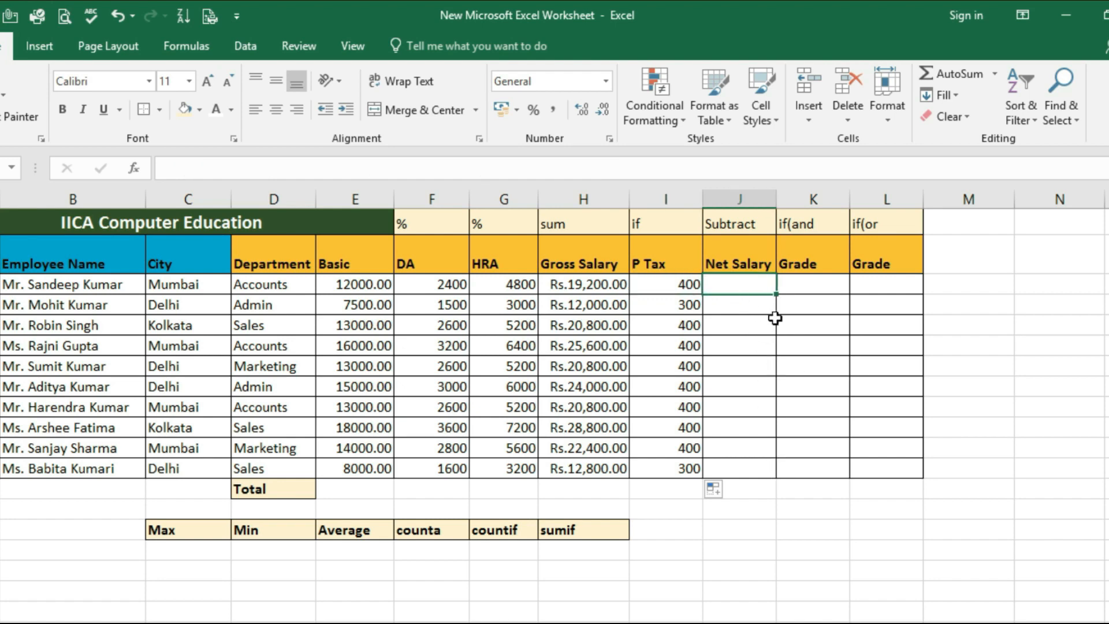
{"action": "left_click", "coordinate": [579, 285]}
{"action": "left_click", "coordinate": [669, 283]}
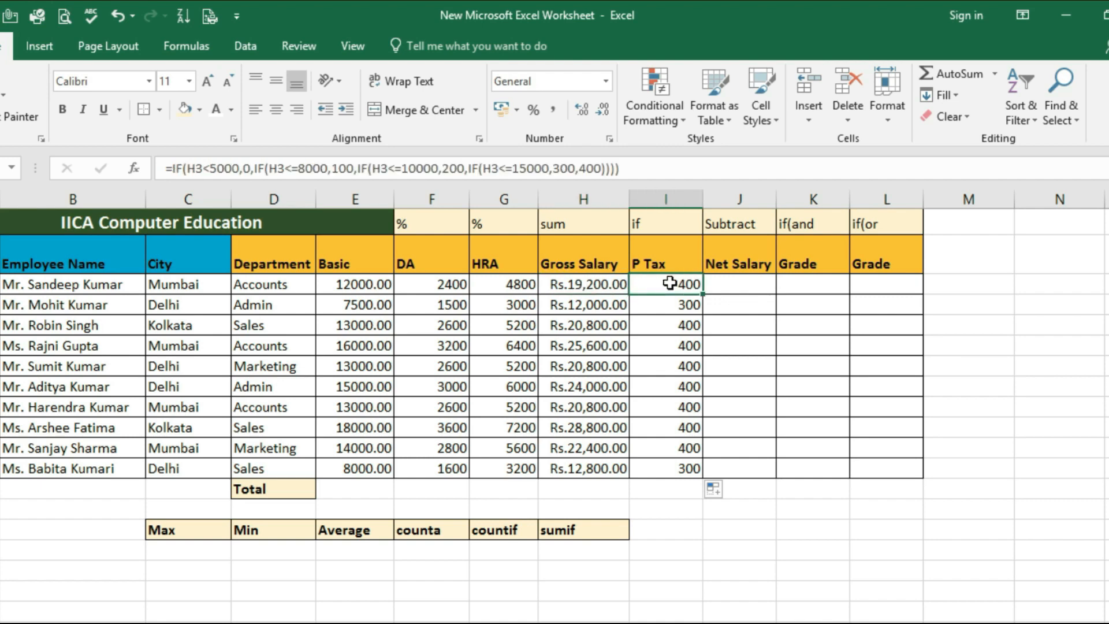
{"action": "left_click", "coordinate": [737, 286]}
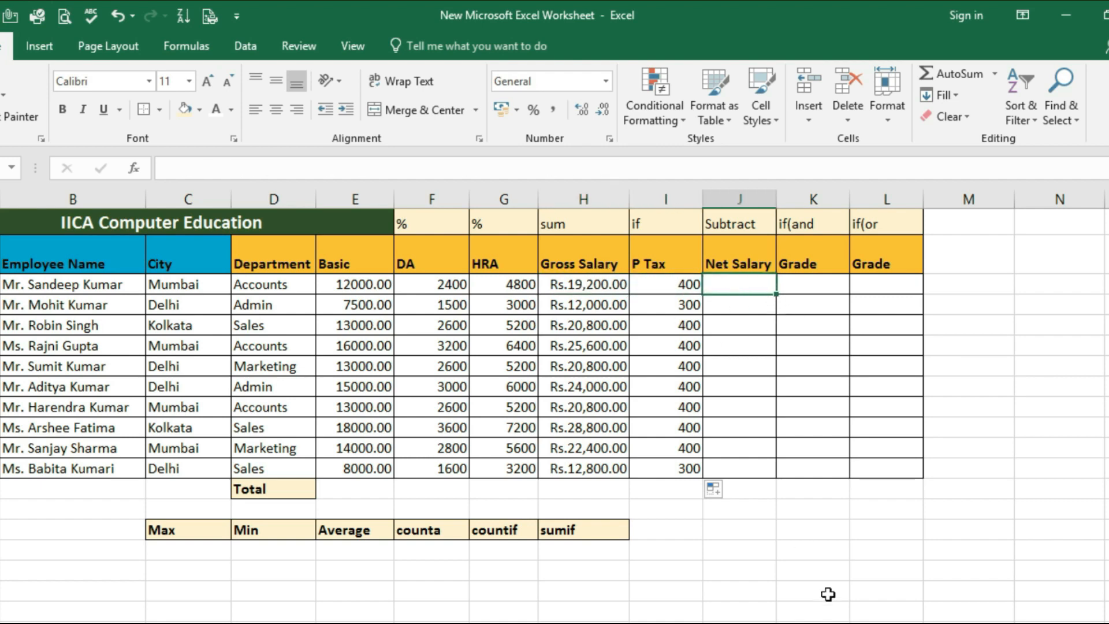
{"action": "type", "text": "="}
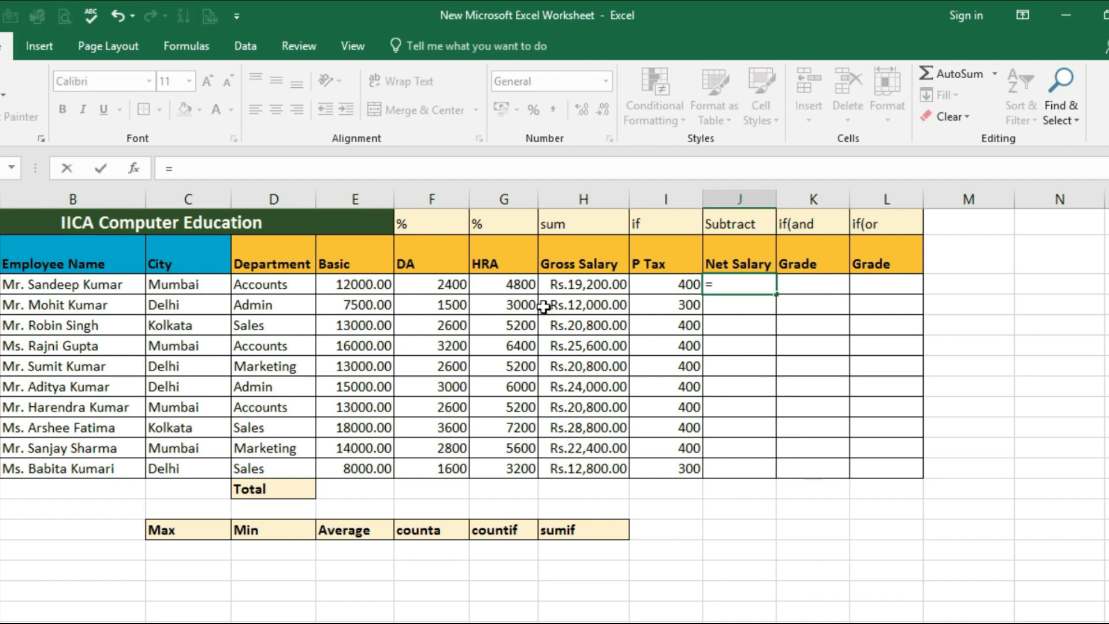
{"action": "left_click", "coordinate": [572, 286]}
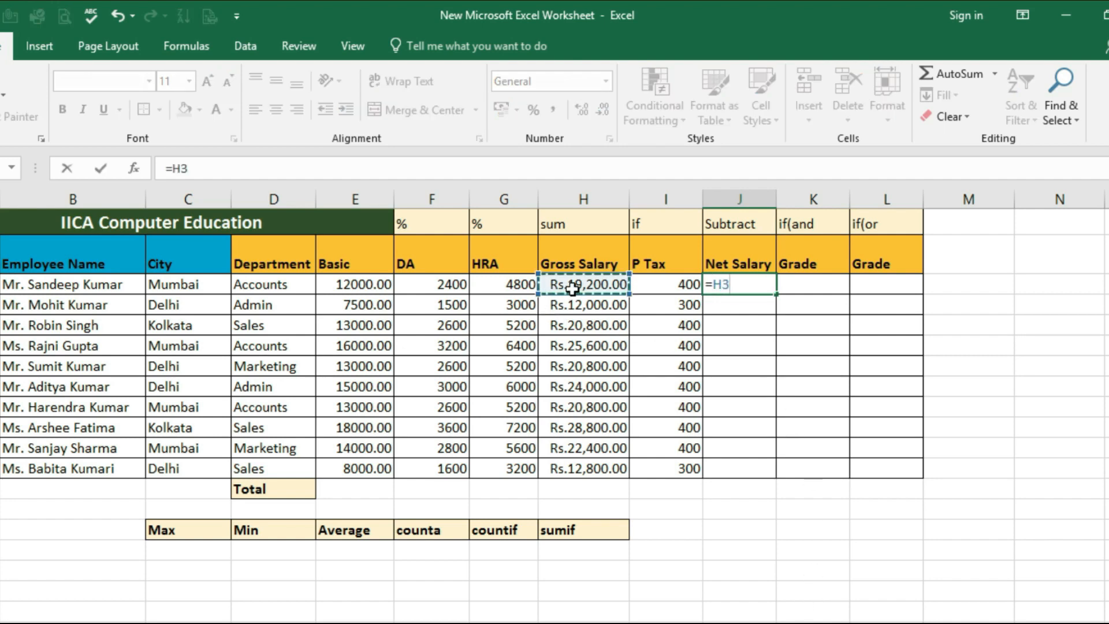
{"action": "type", "text": "-"}
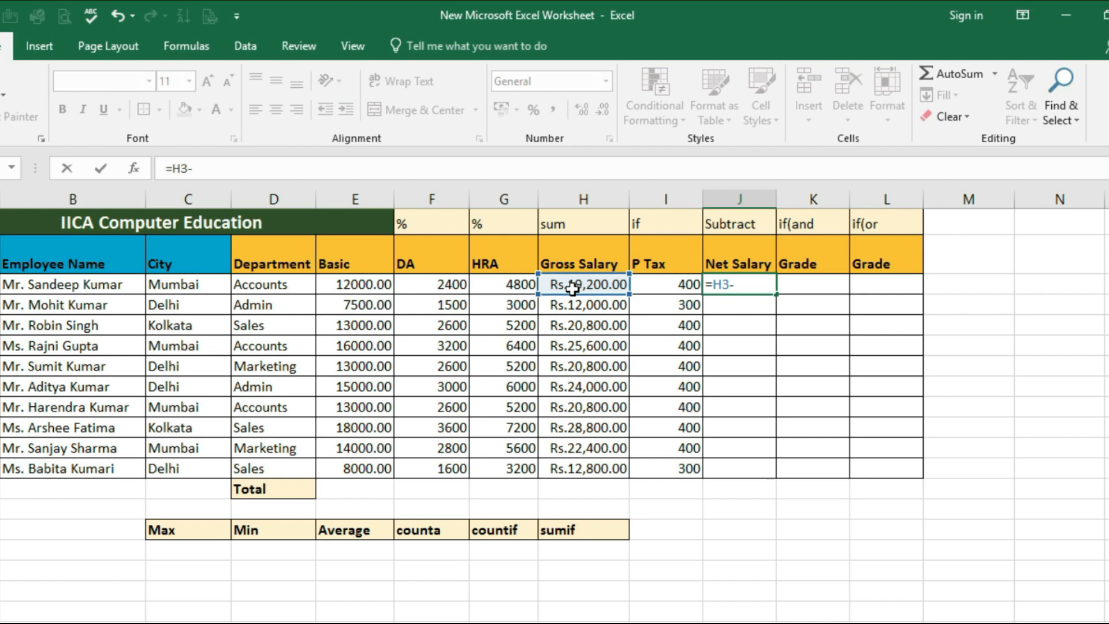
{"action": "left_click", "coordinate": [662, 289]}
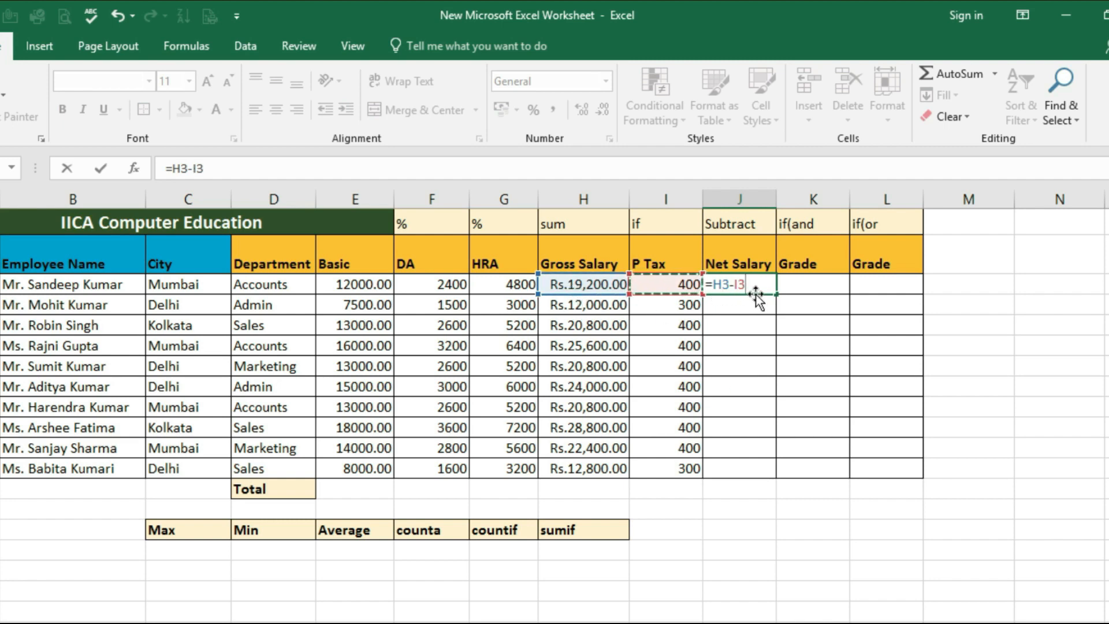
{"action": "key", "text": "ctrl+Return"}
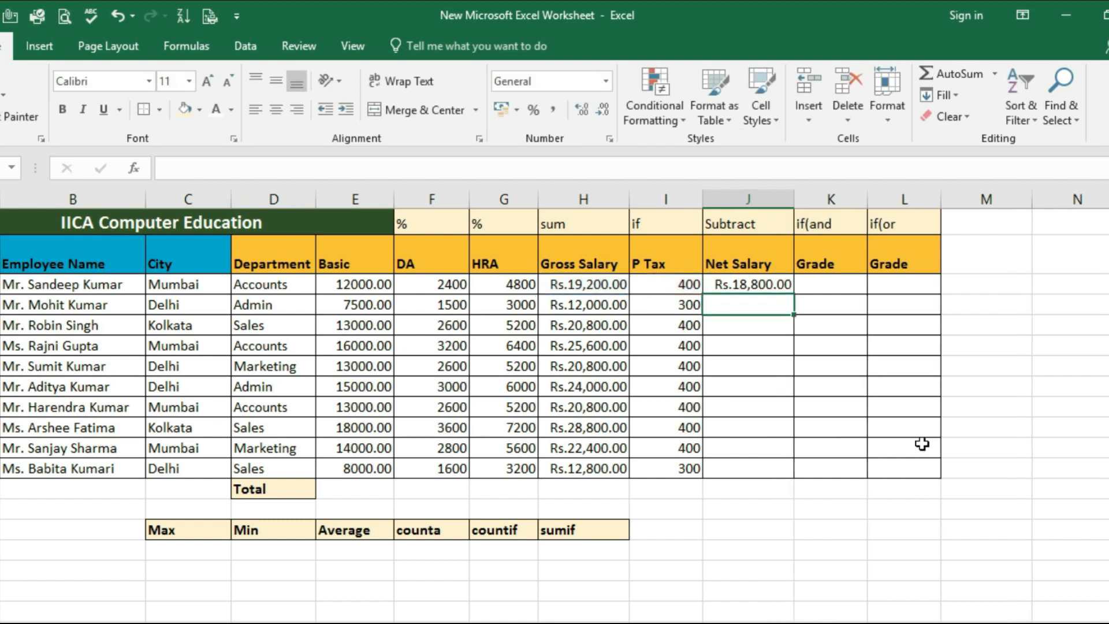
Copy the Net Salary formula from J3 down through J12 and check several of the copied formulas
{"action": "left_click_drag", "start_coordinate": [797, 293], "coordinate": [806, 474]}
{"action": "left_click", "coordinate": [747, 342]}
{"action": "left_click", "coordinate": [744, 307]}
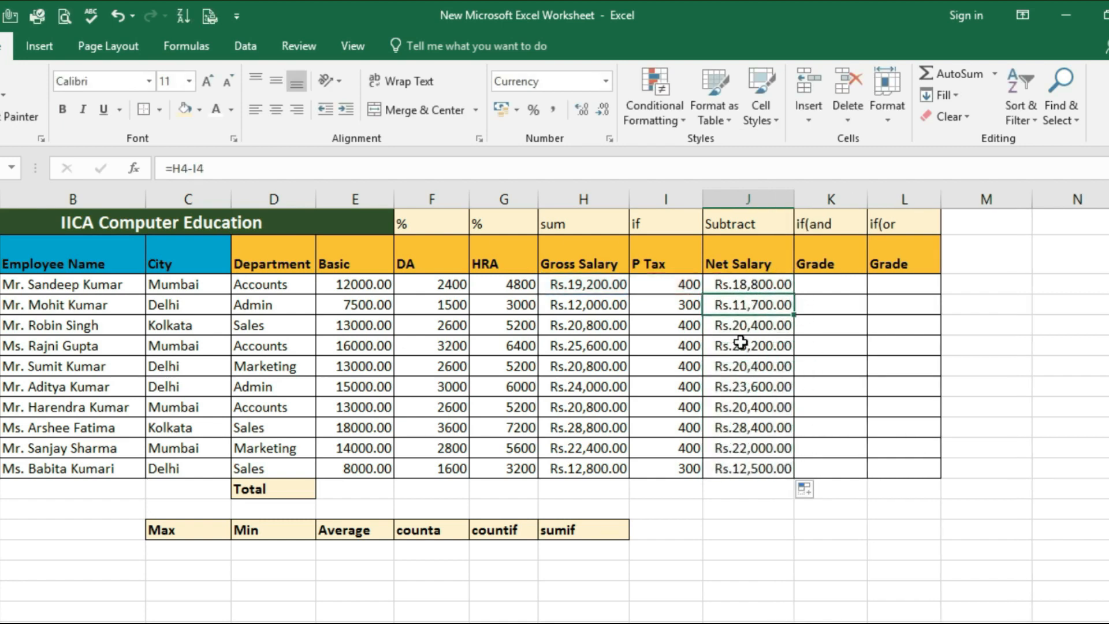
{"action": "left_click", "coordinate": [741, 345]}
{"action": "left_click", "coordinate": [745, 386]}
{"action": "left_click", "coordinate": [752, 331]}
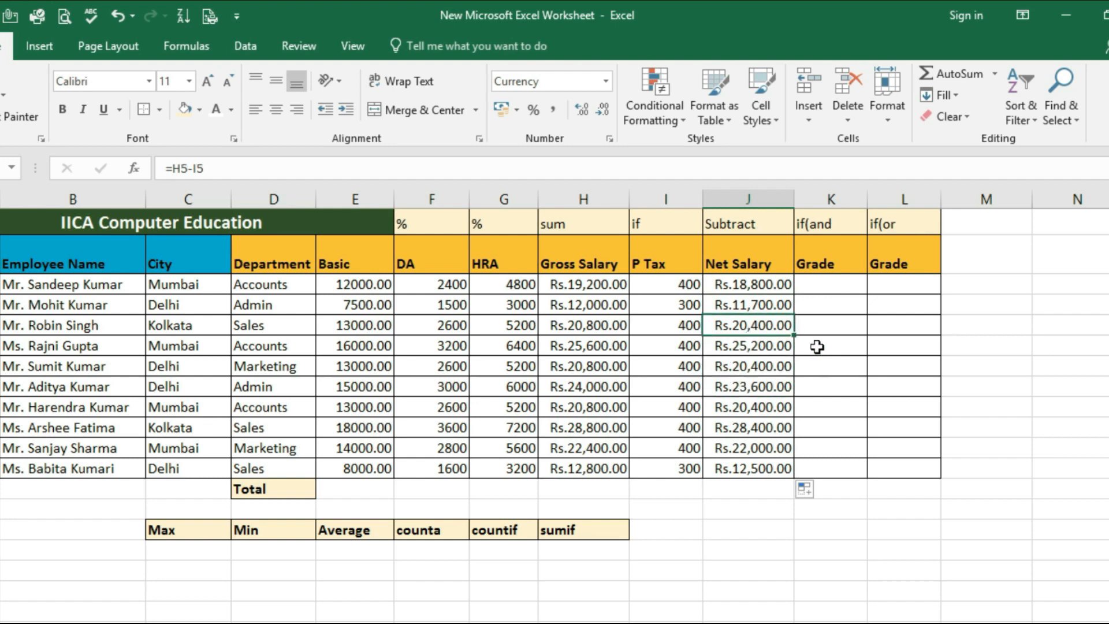
Begin the if(and Grade formula in K3 with =if(and(D3="Admin", as the department condition
{"action": "left_click", "coordinate": [832, 287]}
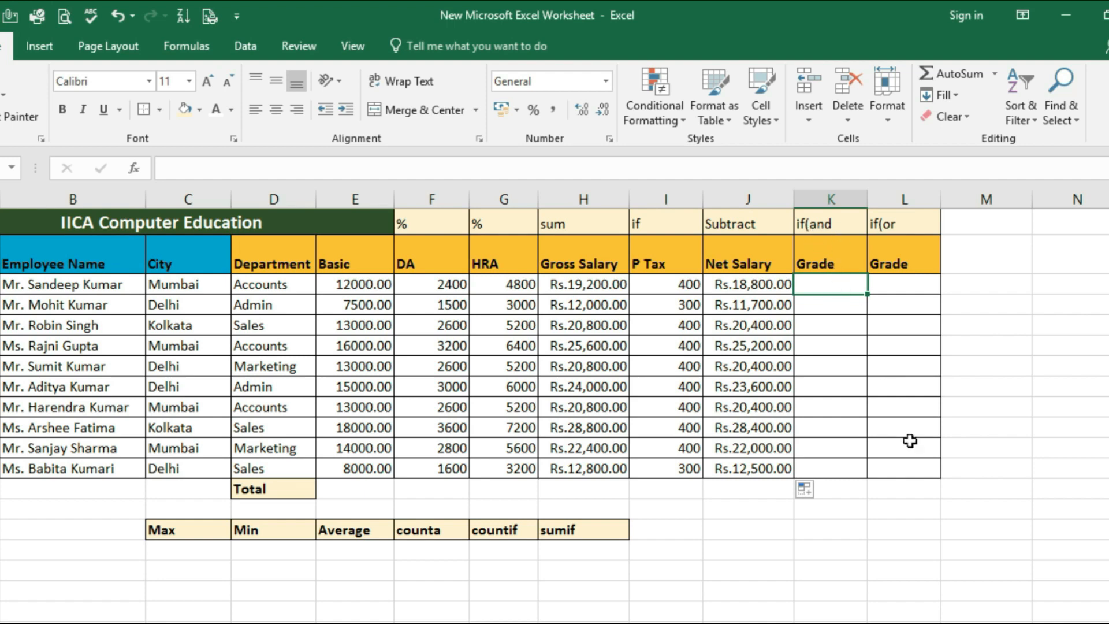
{"action": "type", "text": "=if(ad"}
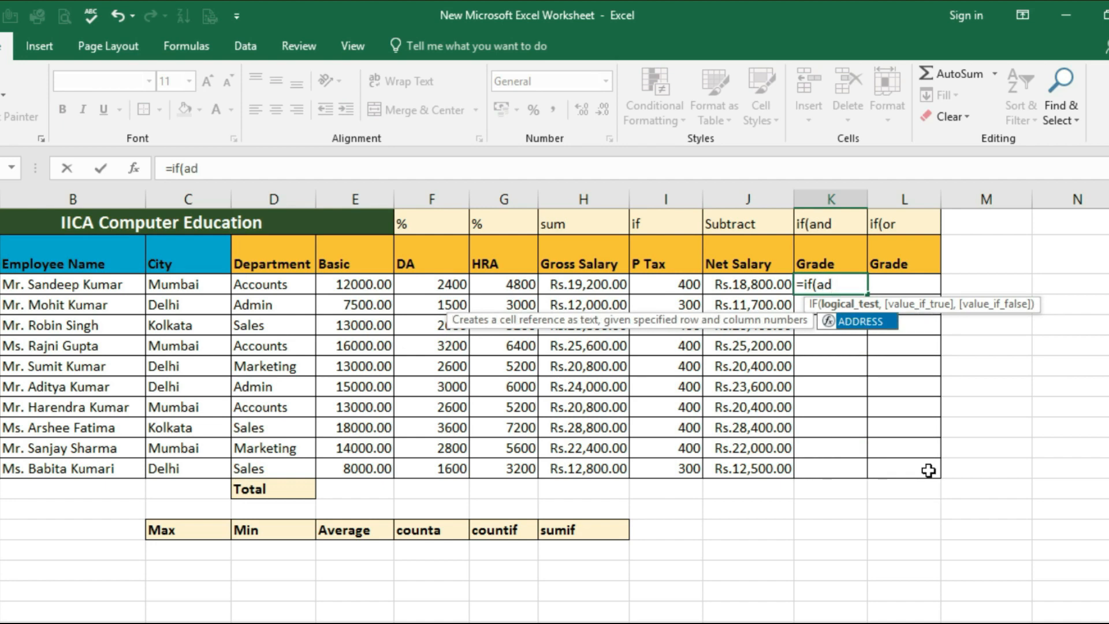
{"action": "key", "text": "BackSpace"}
{"action": "type", "text": "nd("}
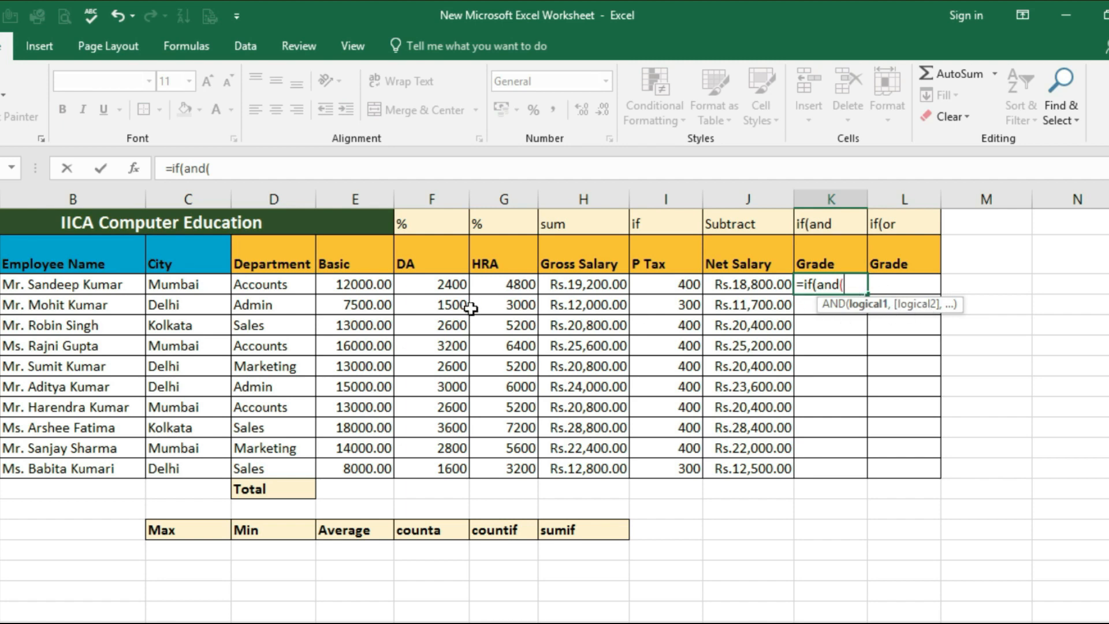
{"action": "left_click", "coordinate": [275, 288]}
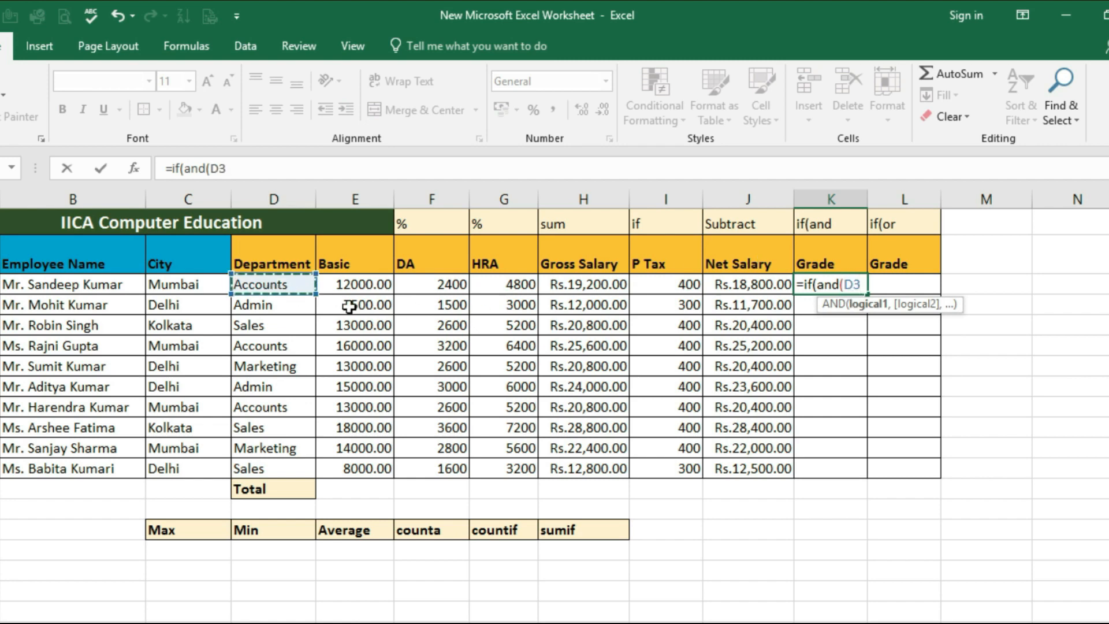
{"action": "type", "text": "="}
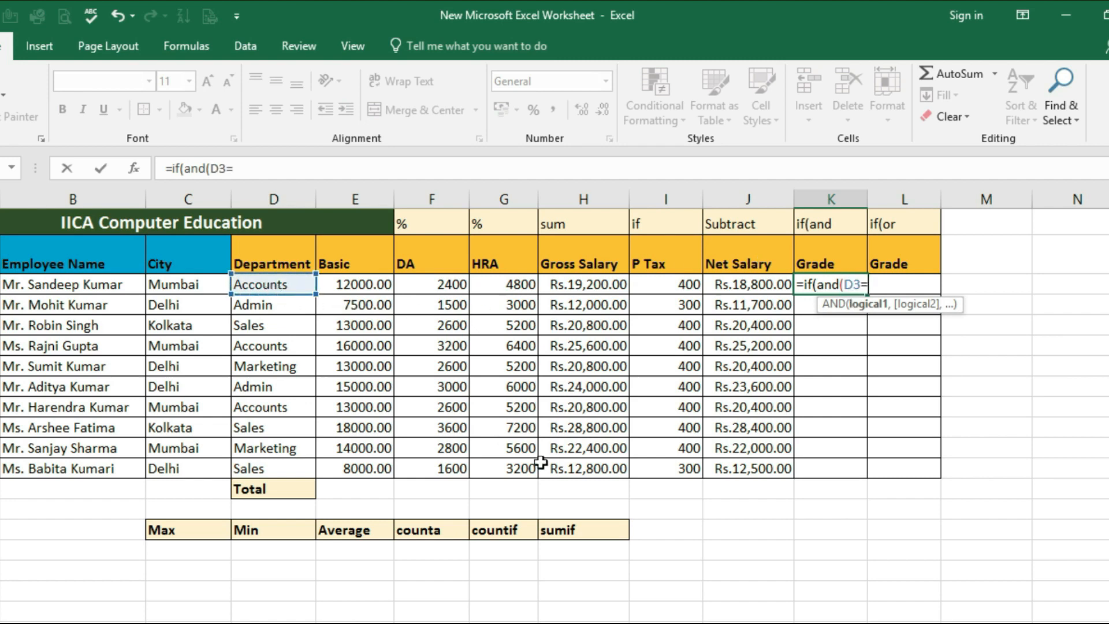
{"action": "type", "text": "\"Admin"}
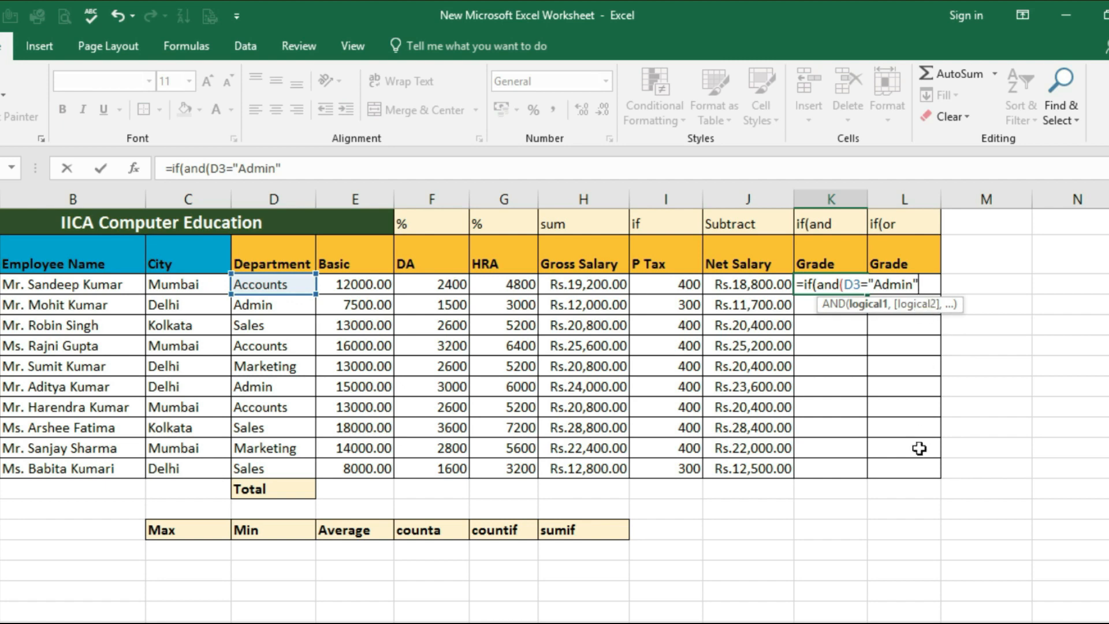
{"action": "type", "text": ","}
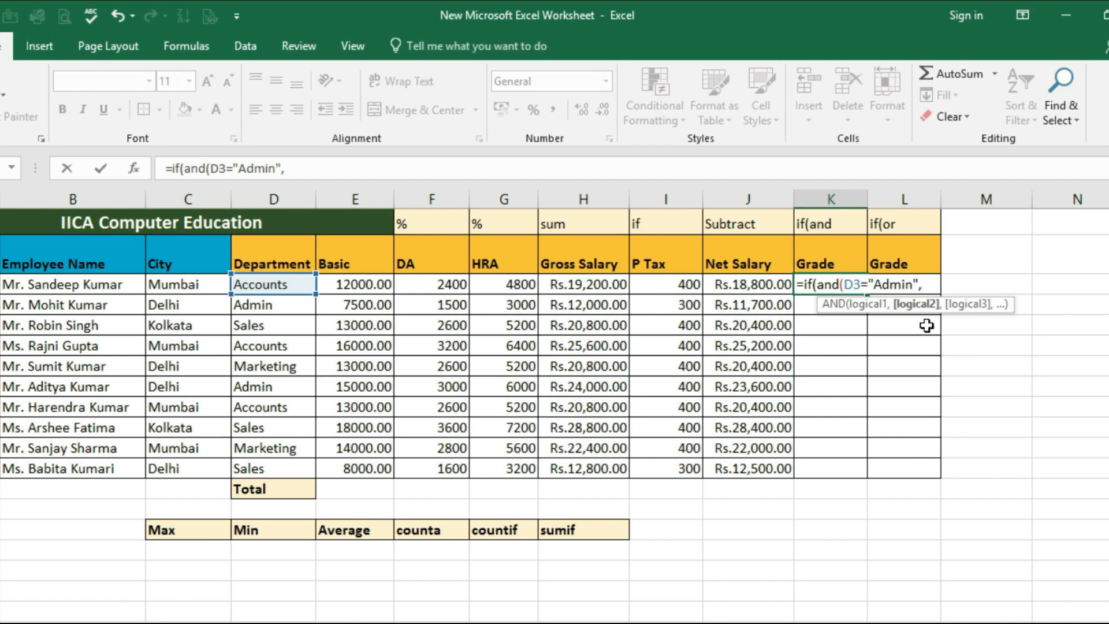
Add the Basic salary condition E3>10000 to the Grade formula in K3 and close the AND part
{"action": "left_click", "coordinate": [350, 287]}
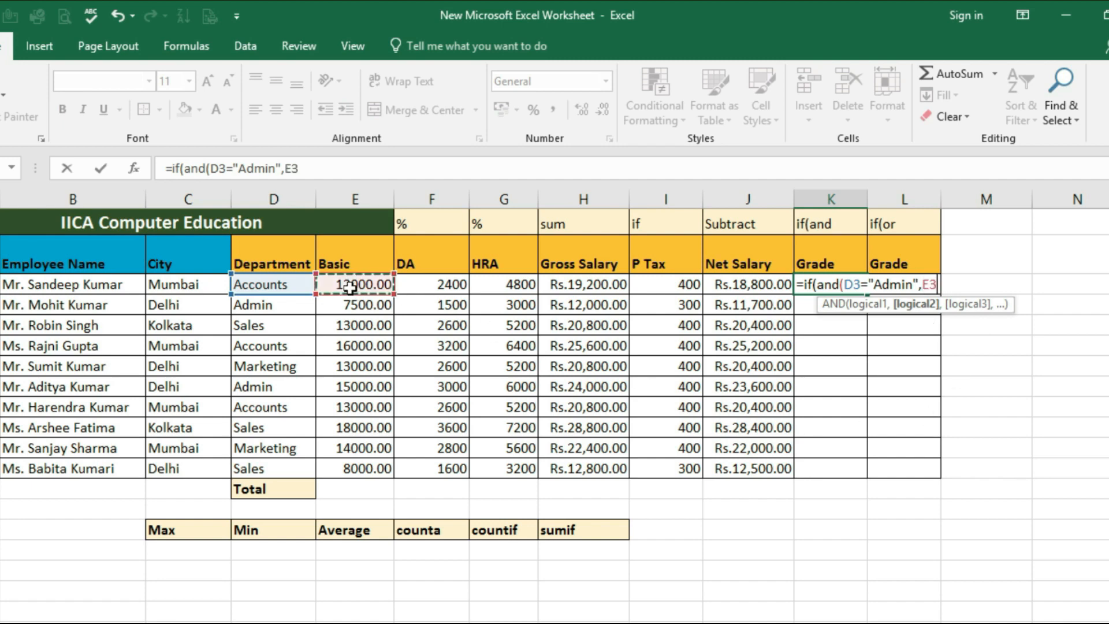
{"action": "type", "text": ">1"}
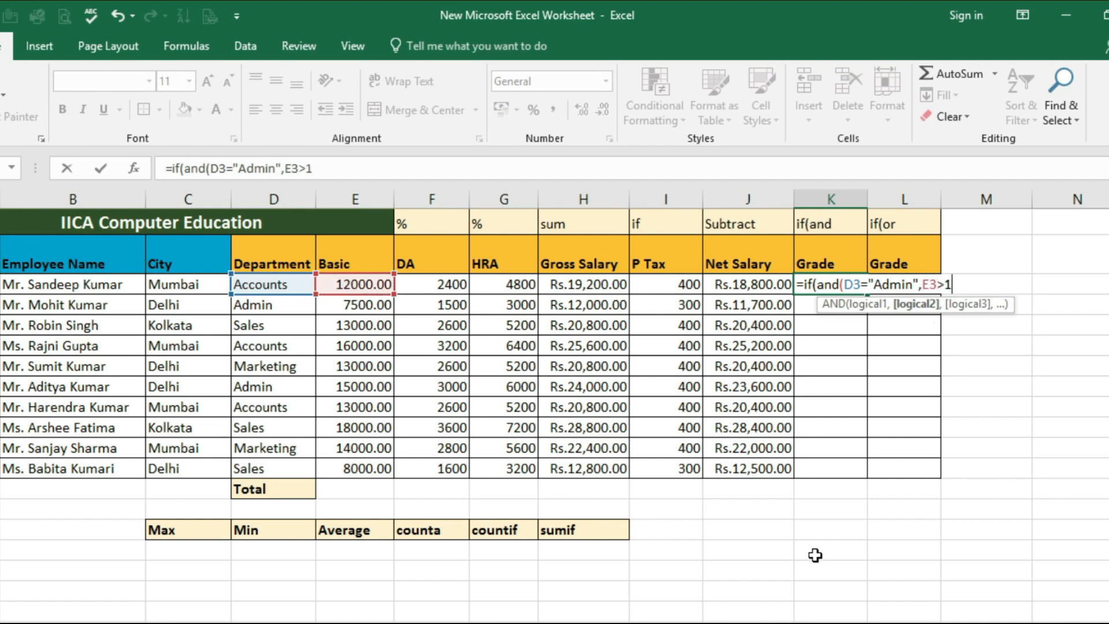
{"action": "type", "text": "0000"}
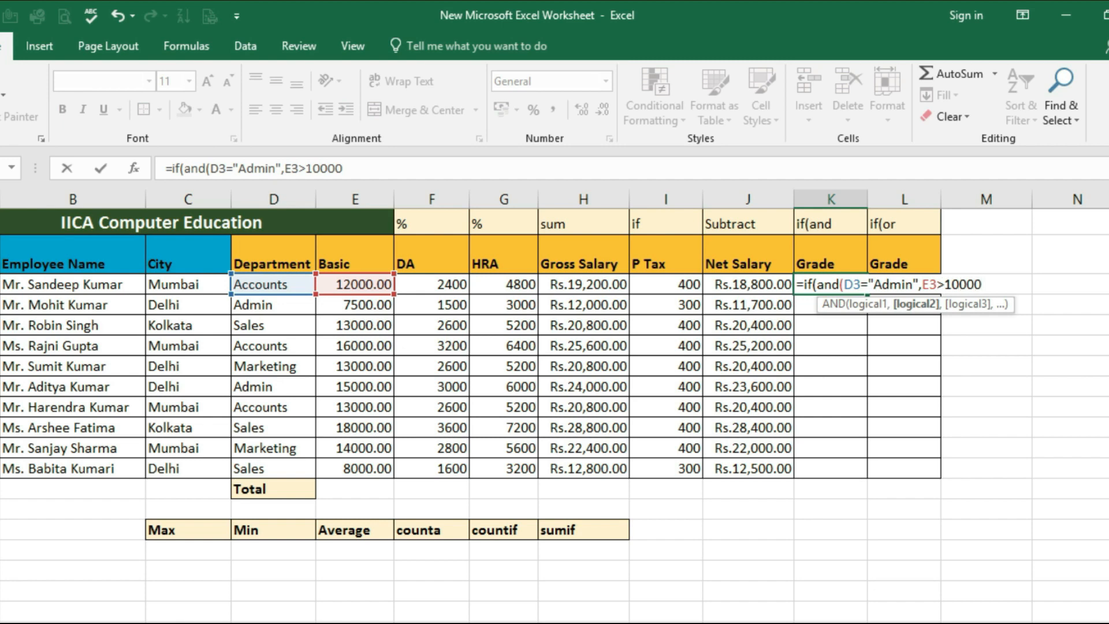
{"action": "type", "text": ")"}
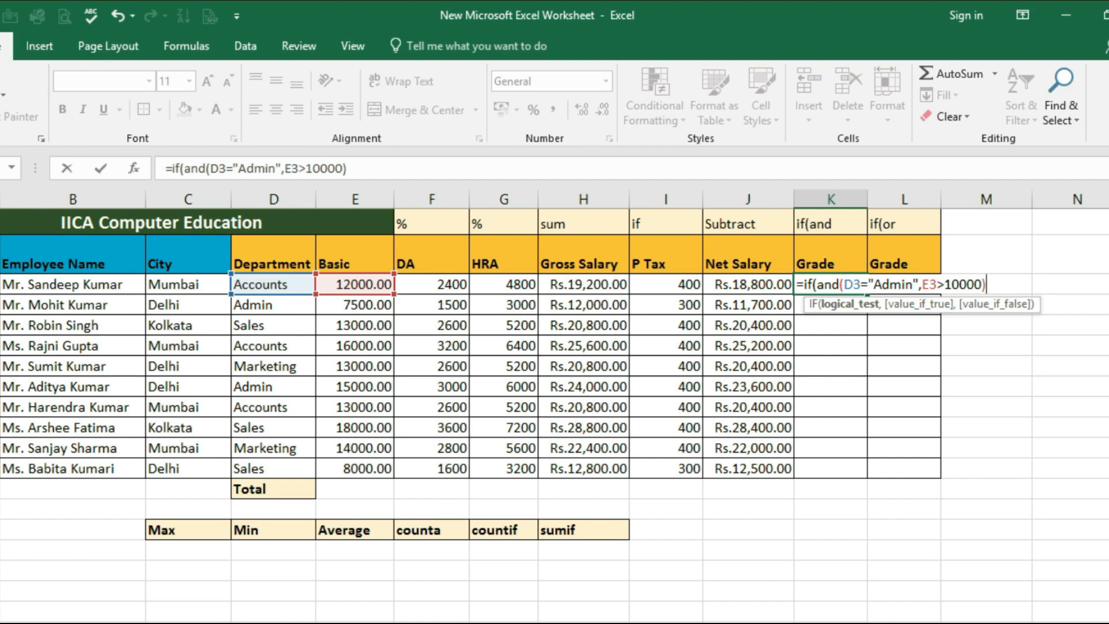
{"action": "type", "text": ","}
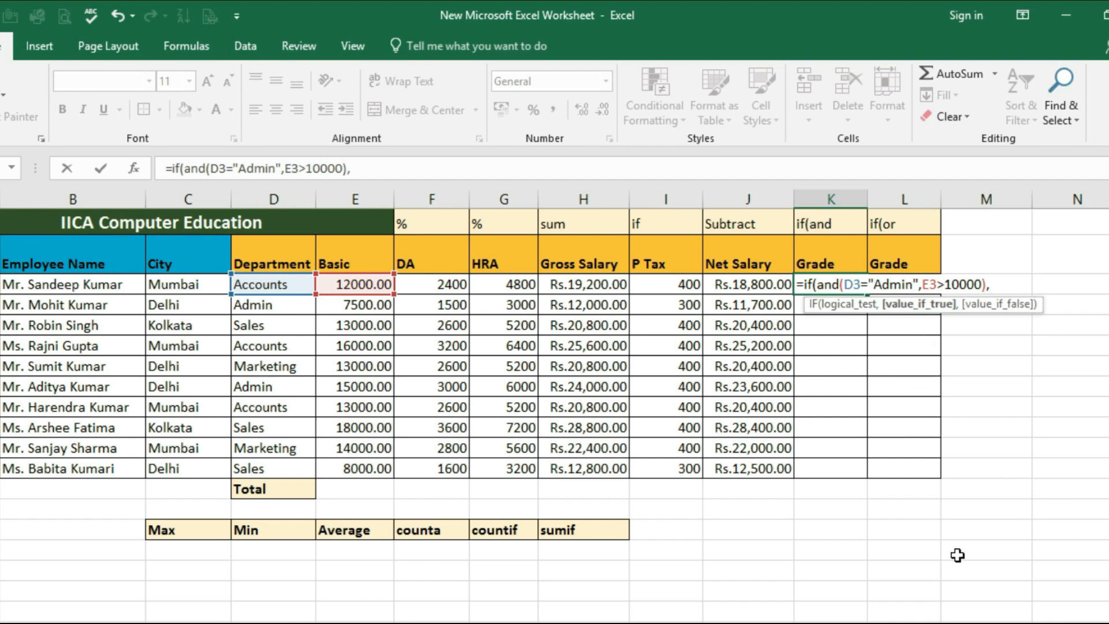
{"action": "type", "text": "\"officer\""}
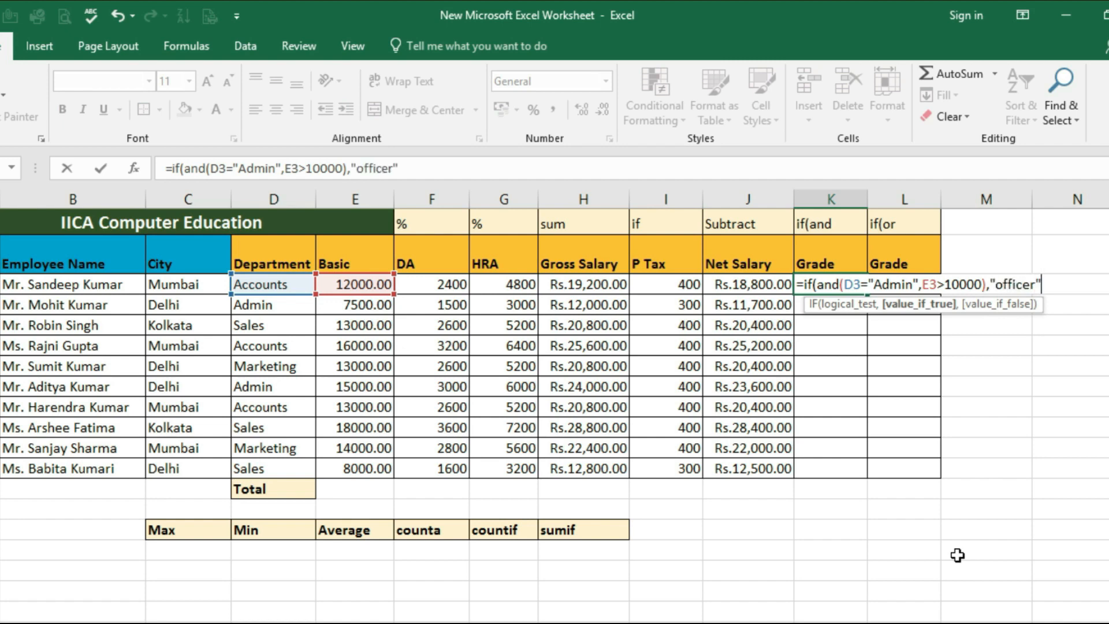
{"action": "type", "text": ","}
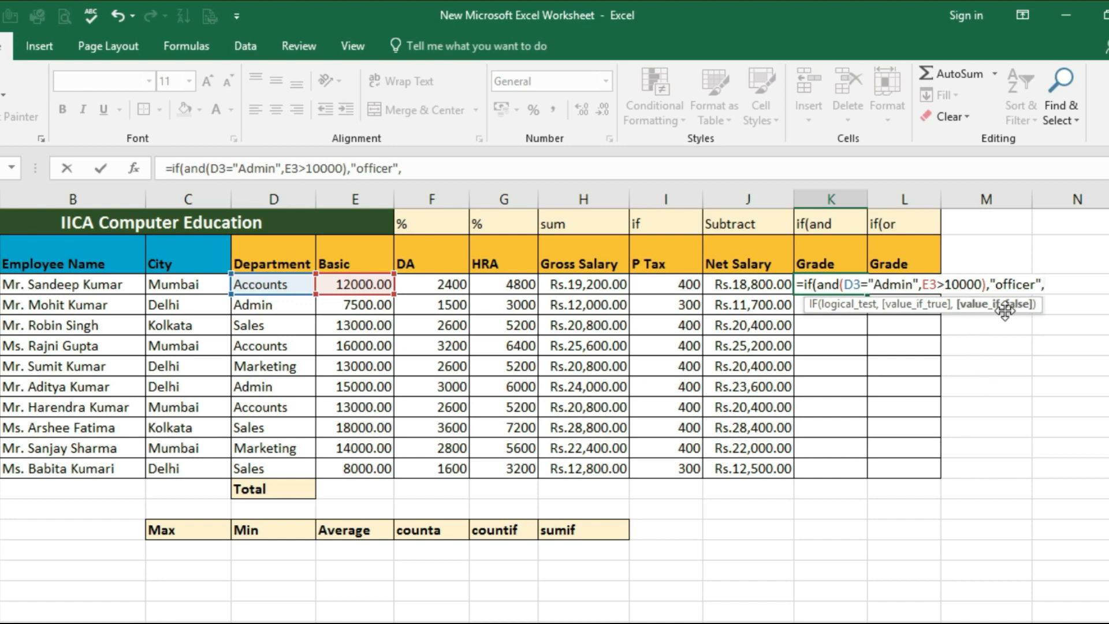
{"action": "type", "text": "\"assistan"}
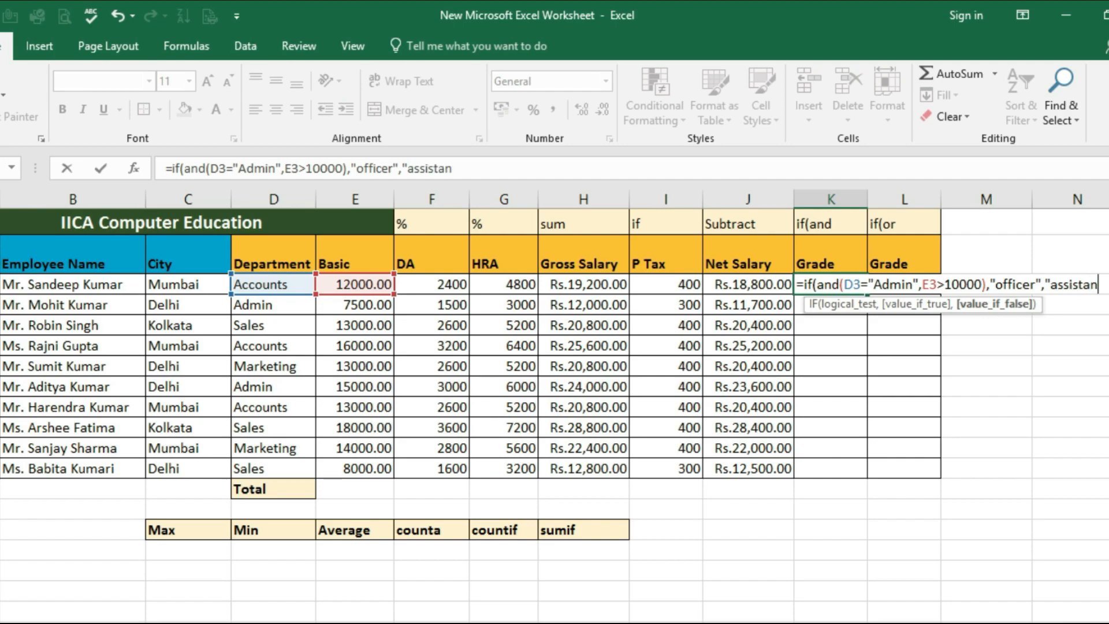
{"action": "type", "text": "t\""}
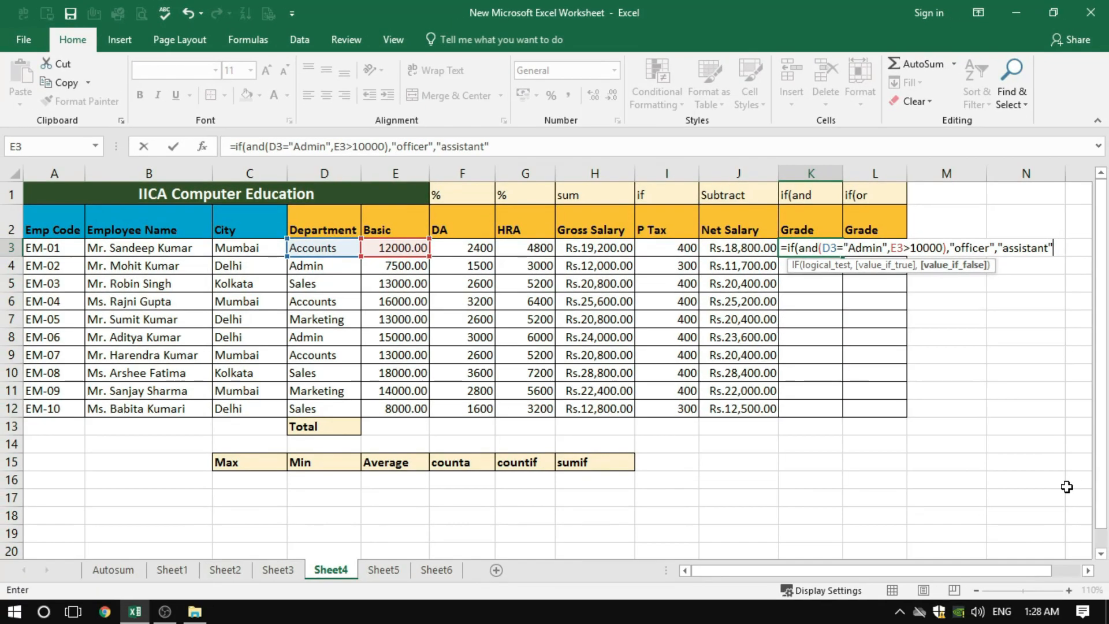
{"action": "type", "text": ")"}
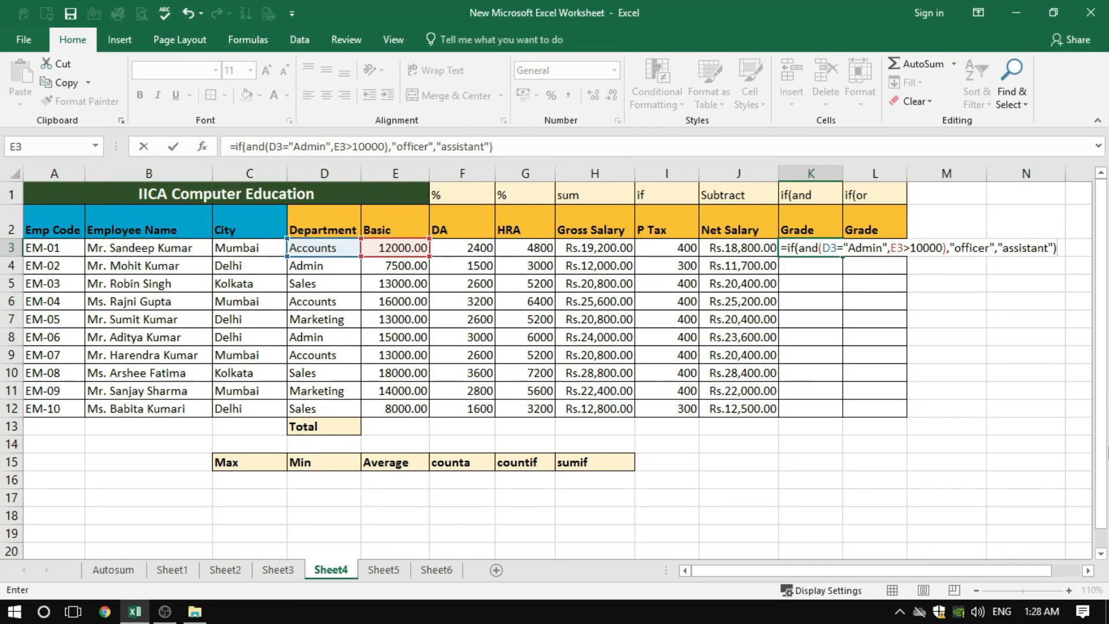
Complete the Grade formula in K3 with "officer" if true and "assistant" if false, and enter it
{"action": "left_click", "coordinate": [822, 248]}
{"action": "key", "text": "Return"}
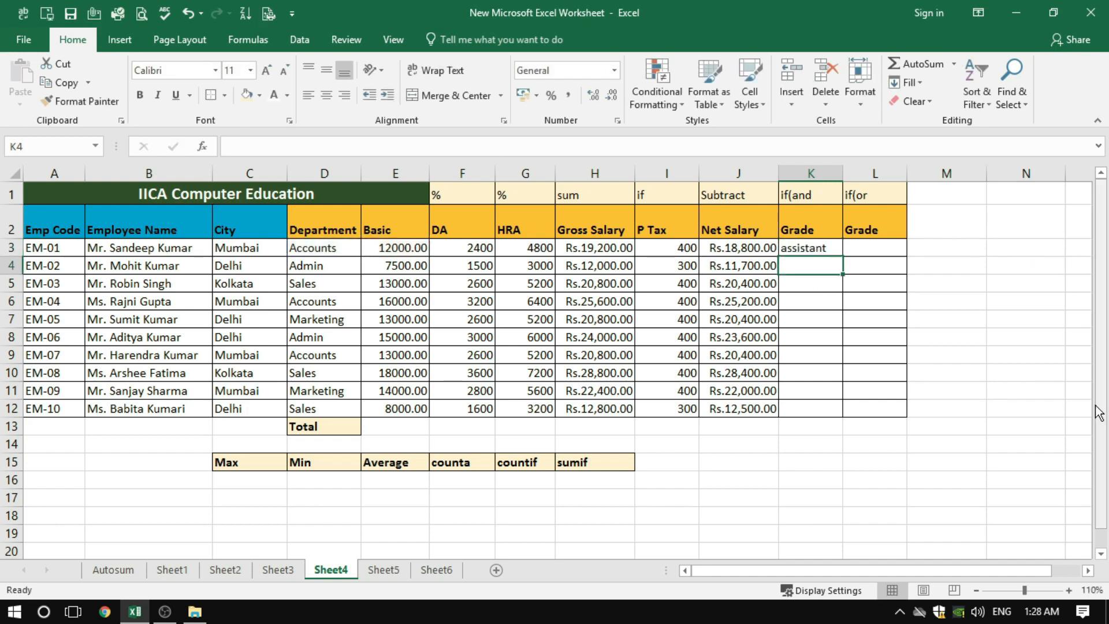
Copy the Grade formula from K3 down through K12 and check the copies in K5, K6 and K8
{"action": "left_click", "coordinate": [824, 247]}
{"action": "left_click_drag", "start_coordinate": [841, 264], "coordinate": [842, 420]}
{"action": "left_click", "coordinate": [809, 283]}
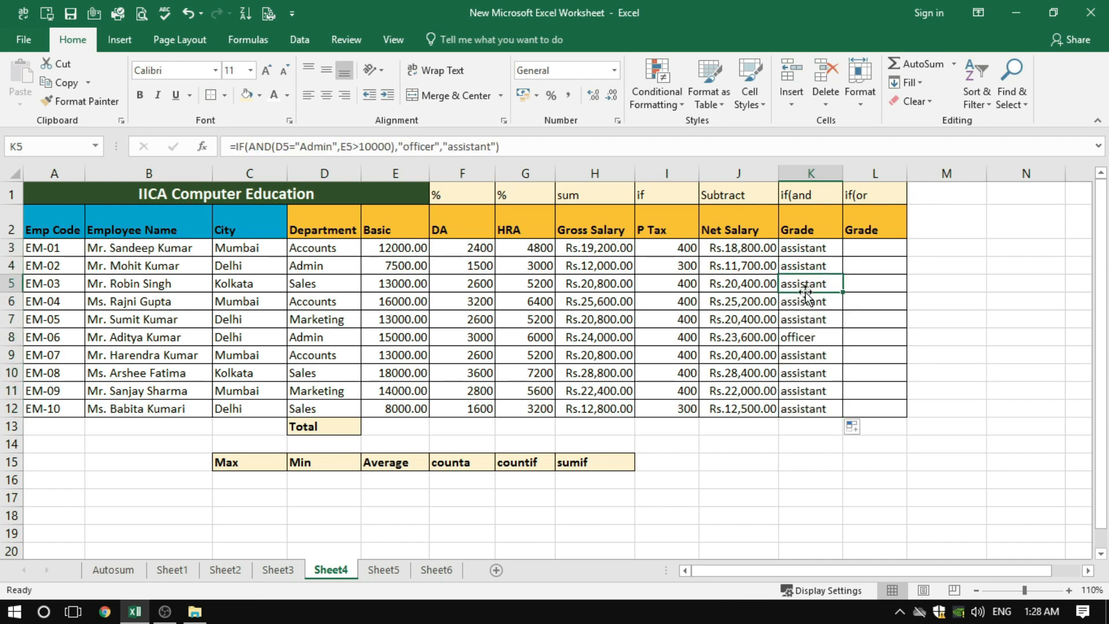
{"action": "left_click", "coordinate": [808, 301]}
{"action": "left_click", "coordinate": [808, 337]}
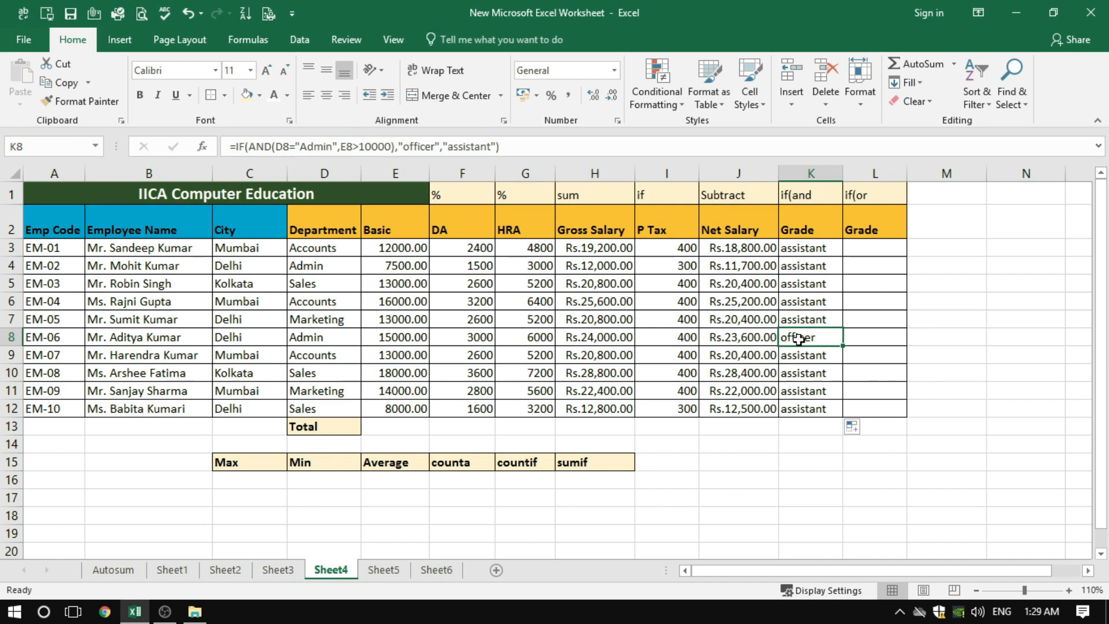
Examine the Department and Basic values in row 8 and the rows around it against the if(and Grade in K8
{"action": "left_click", "coordinate": [145, 340]}
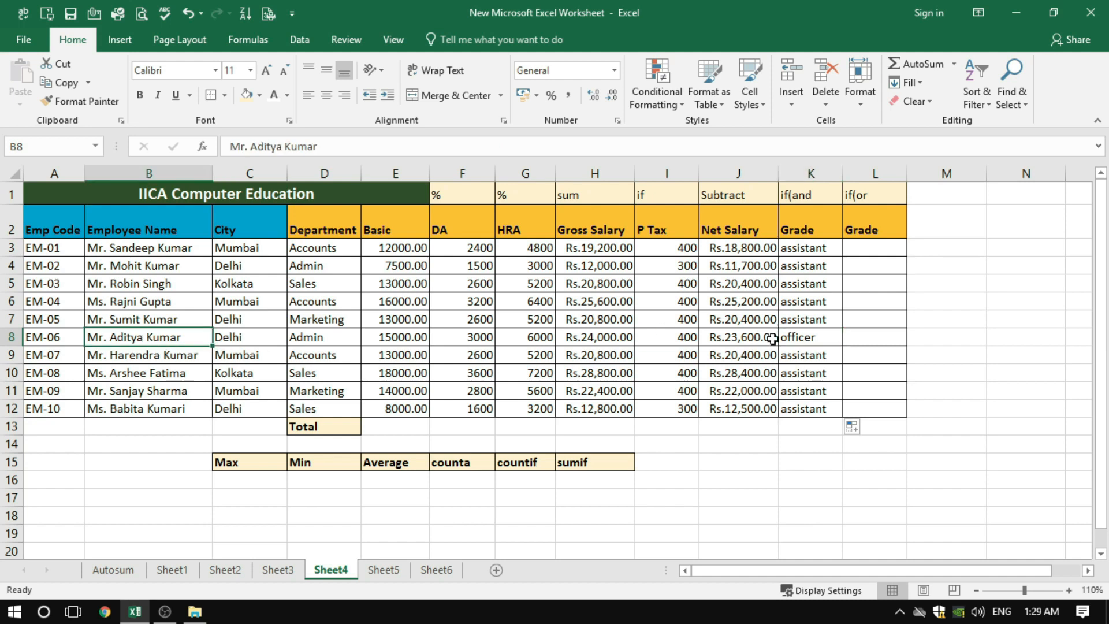
{"action": "left_click", "coordinate": [803, 340]}
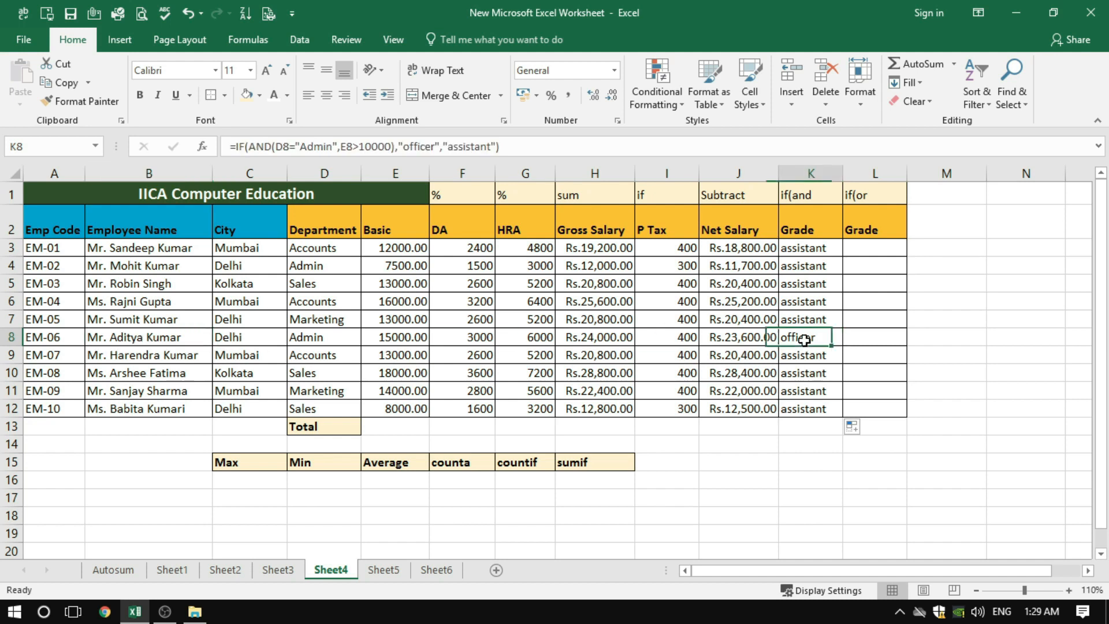
{"action": "left_click", "coordinate": [312, 337]}
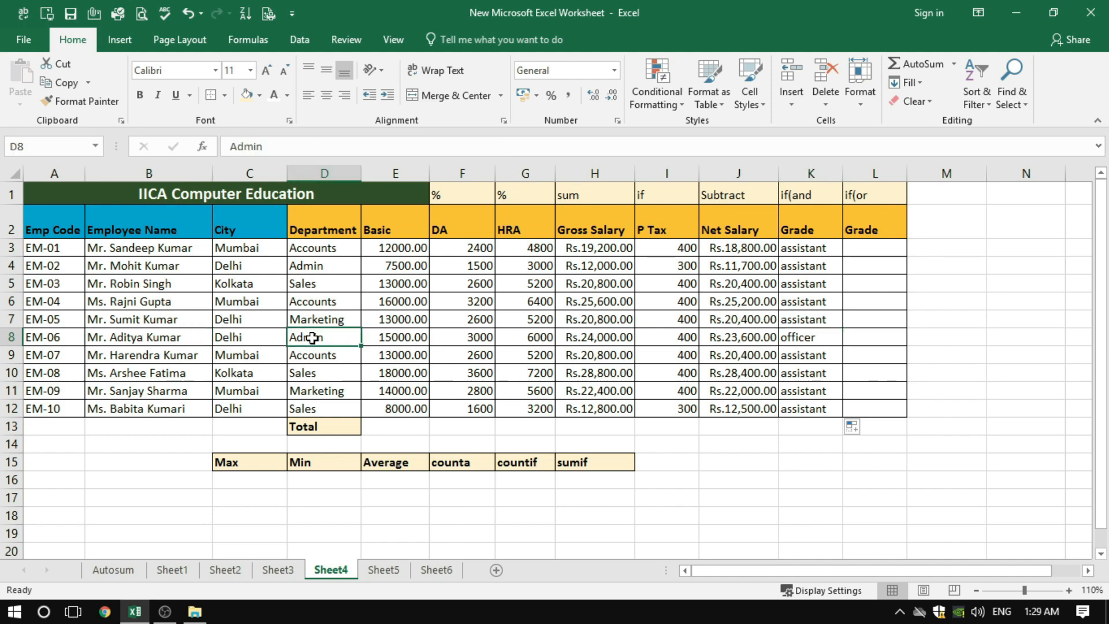
{"action": "left_click", "coordinate": [410, 340]}
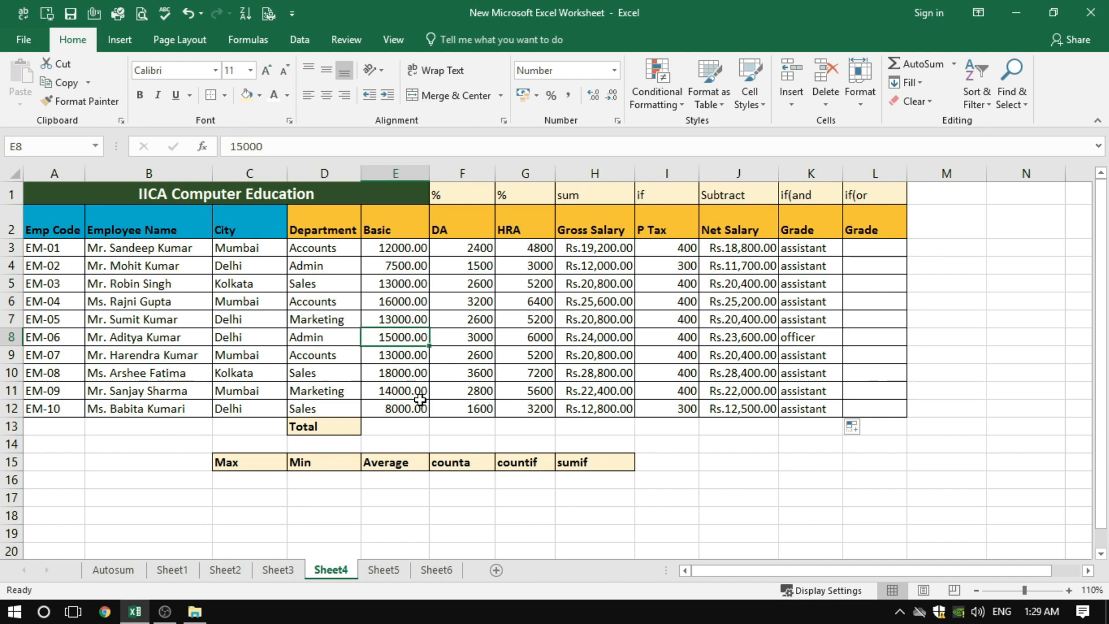
{"action": "left_click_drag", "start_coordinate": [396, 285], "coordinate": [397, 390]}
{"action": "left_click", "coordinate": [298, 371]}
{"action": "left_click", "coordinate": [298, 354]}
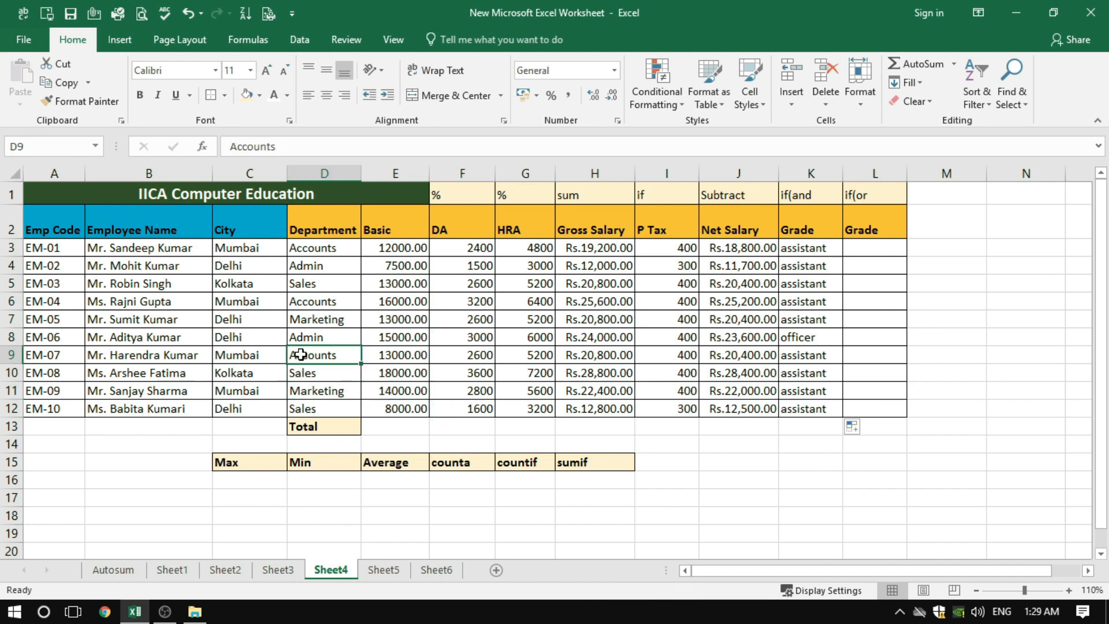
{"action": "left_click", "coordinate": [303, 393]}
{"action": "left_click", "coordinate": [303, 410]}
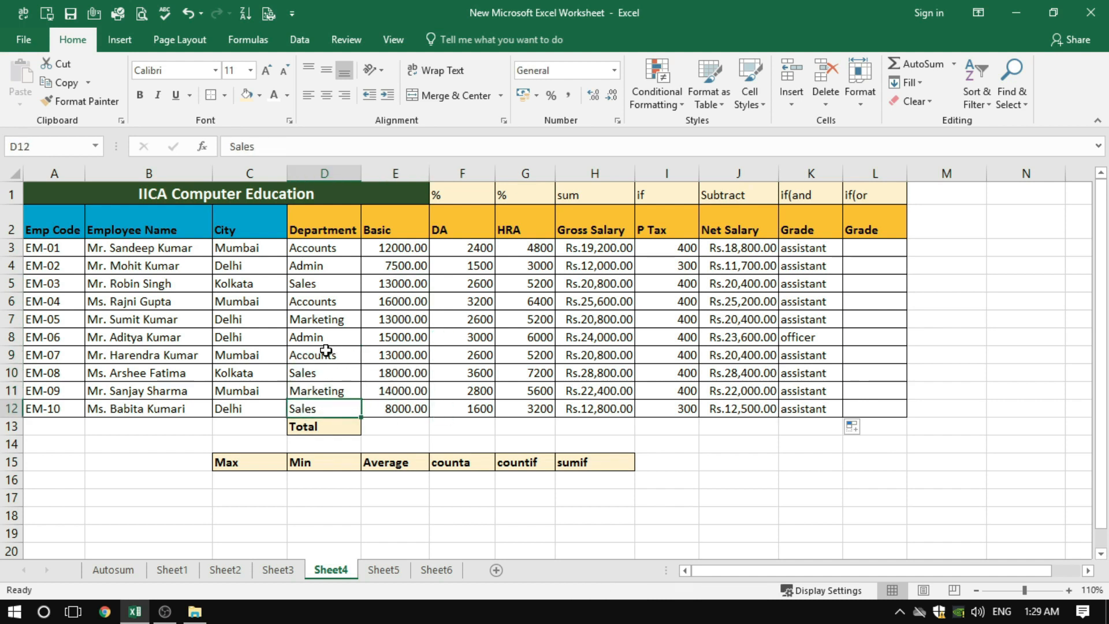
{"action": "key", "text": "Up"}
{"action": "key", "text": "Up"}
{"action": "key", "text": "Up"}
{"action": "key", "text": "Up"}
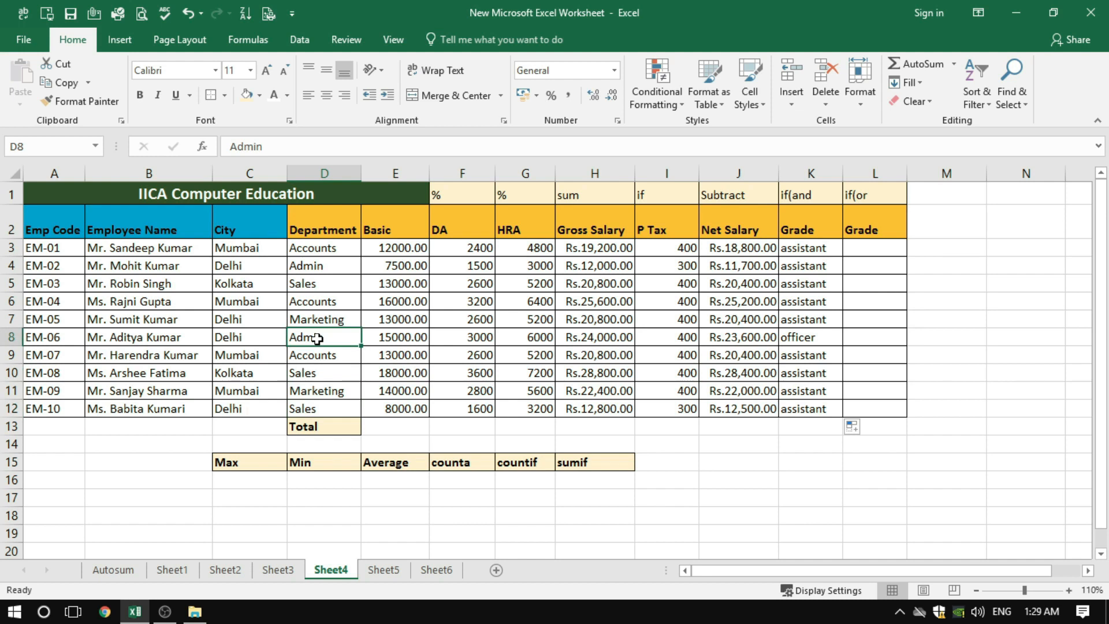
{"action": "left_click", "coordinate": [408, 339]}
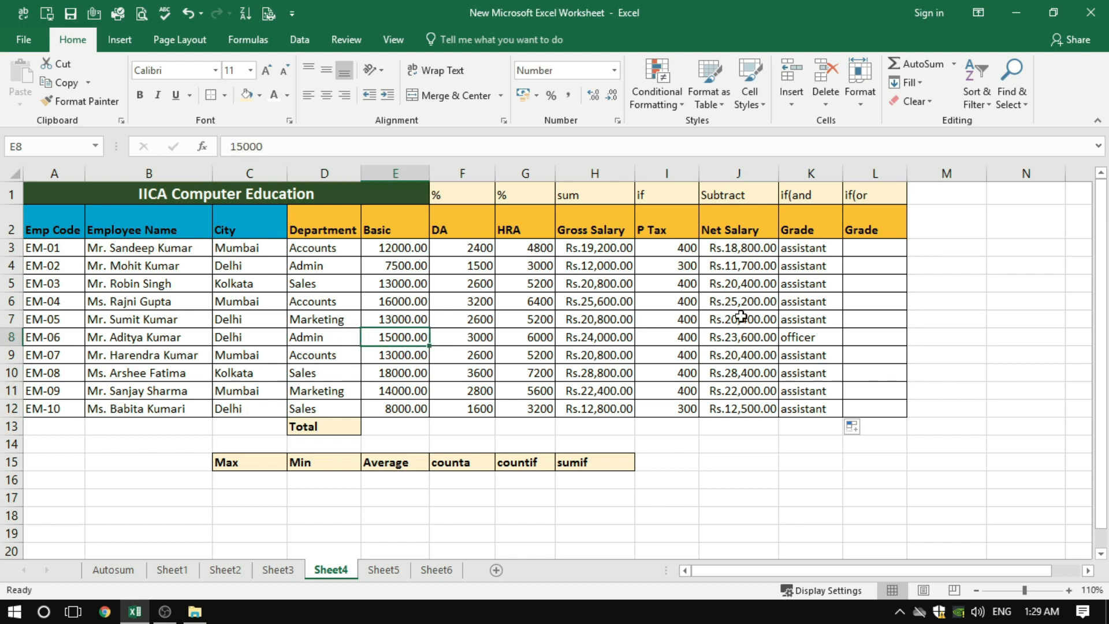
{"action": "left_click", "coordinate": [821, 338]}
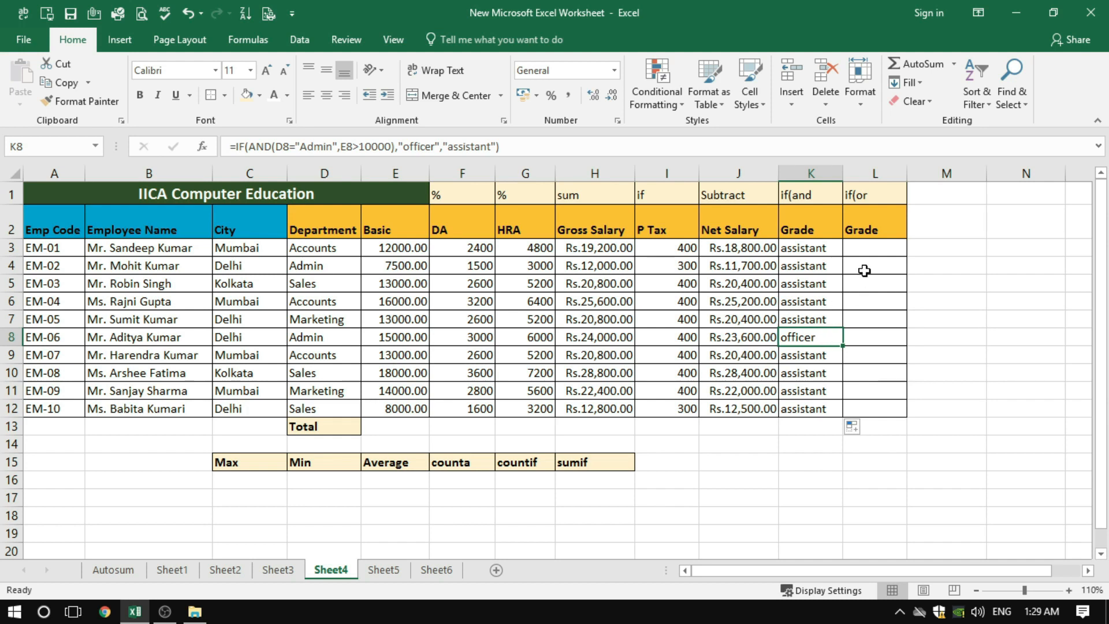
Begin the if(or Grade formula in L3 with =if(or(D3="Admin", as the department condition
{"action": "left_click", "coordinate": [870, 250]}
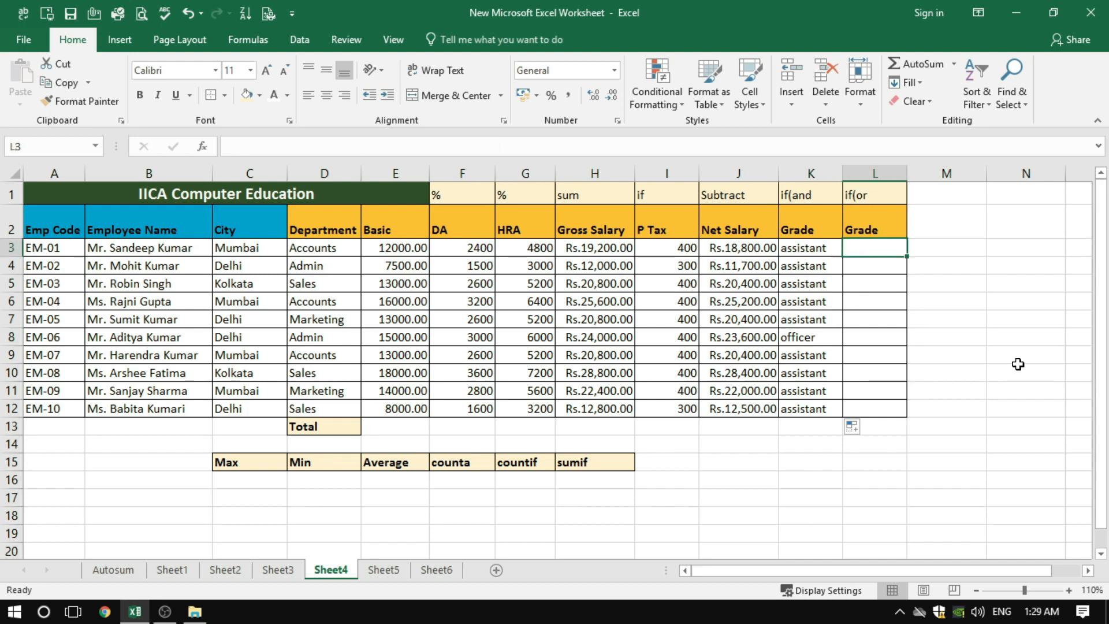
{"action": "type", "text": "=if(or"}
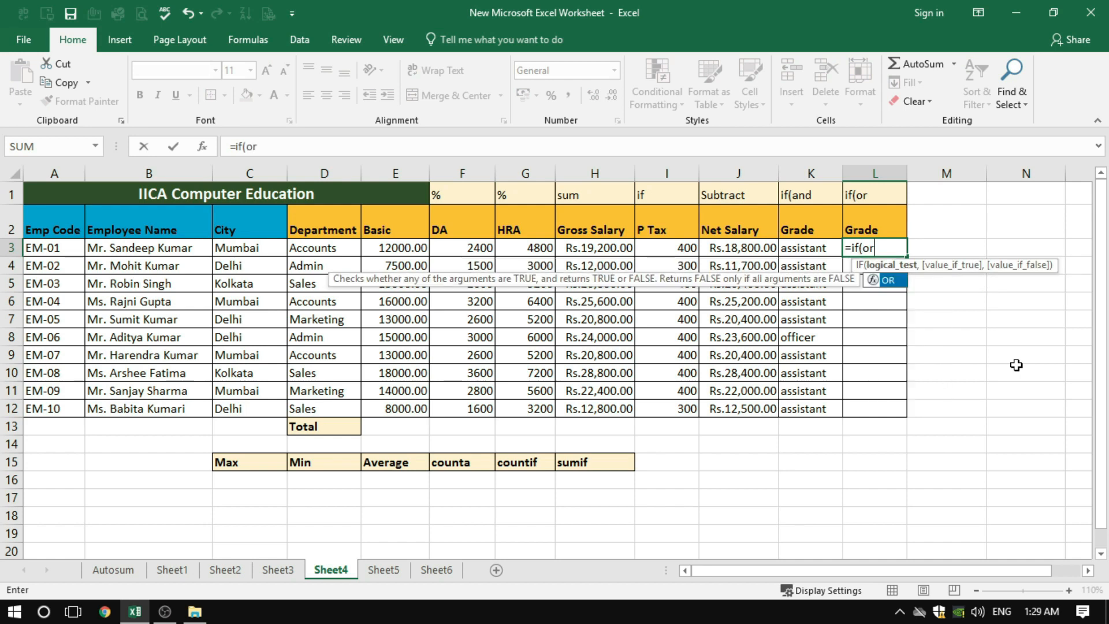
{"action": "type", "text": "("}
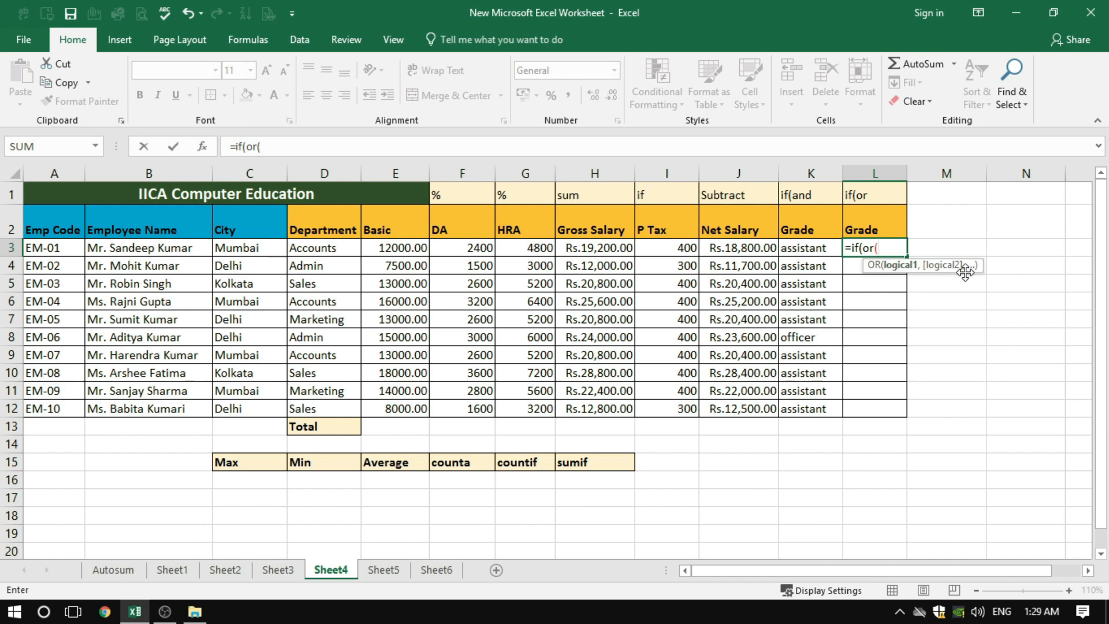
{"action": "left_click", "coordinate": [324, 253]}
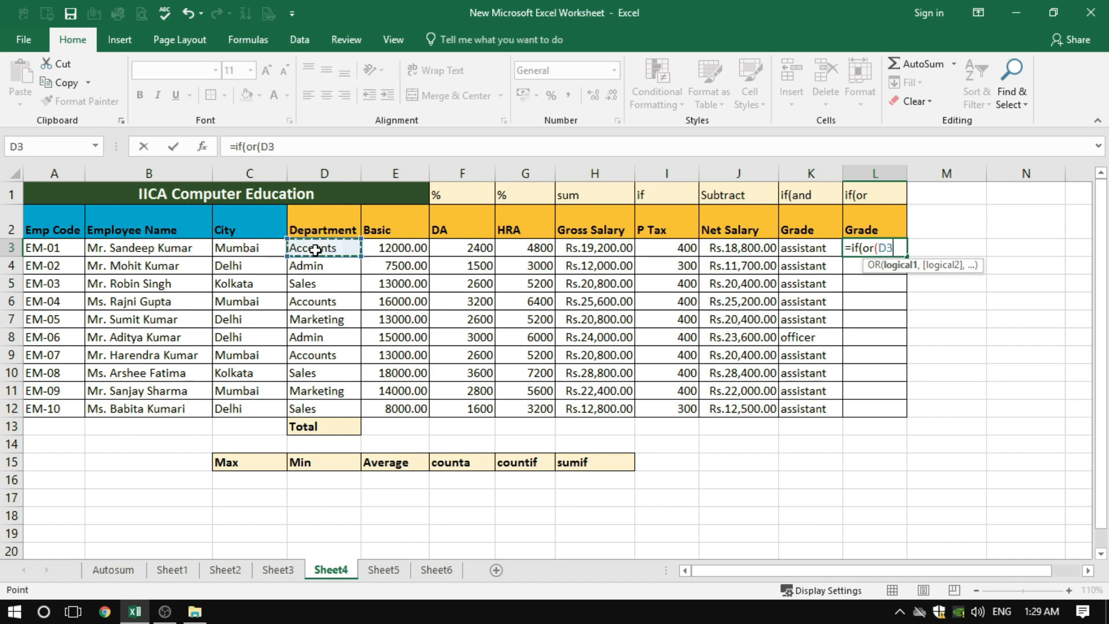
{"action": "type", "text": "=\"A"}
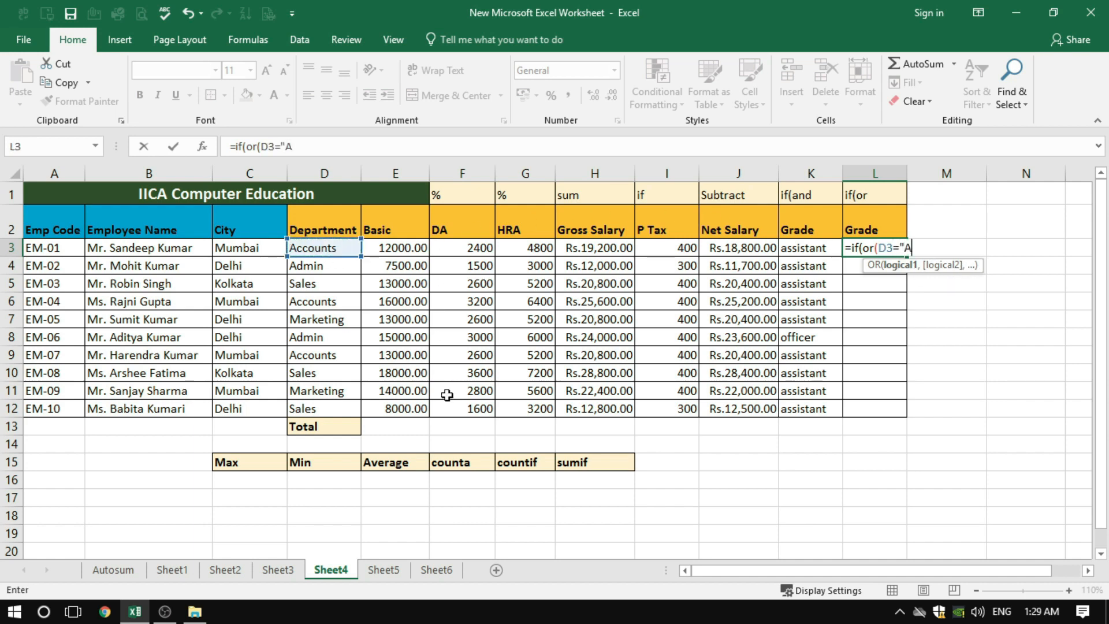
{"action": "type", "text": "dmin\","}
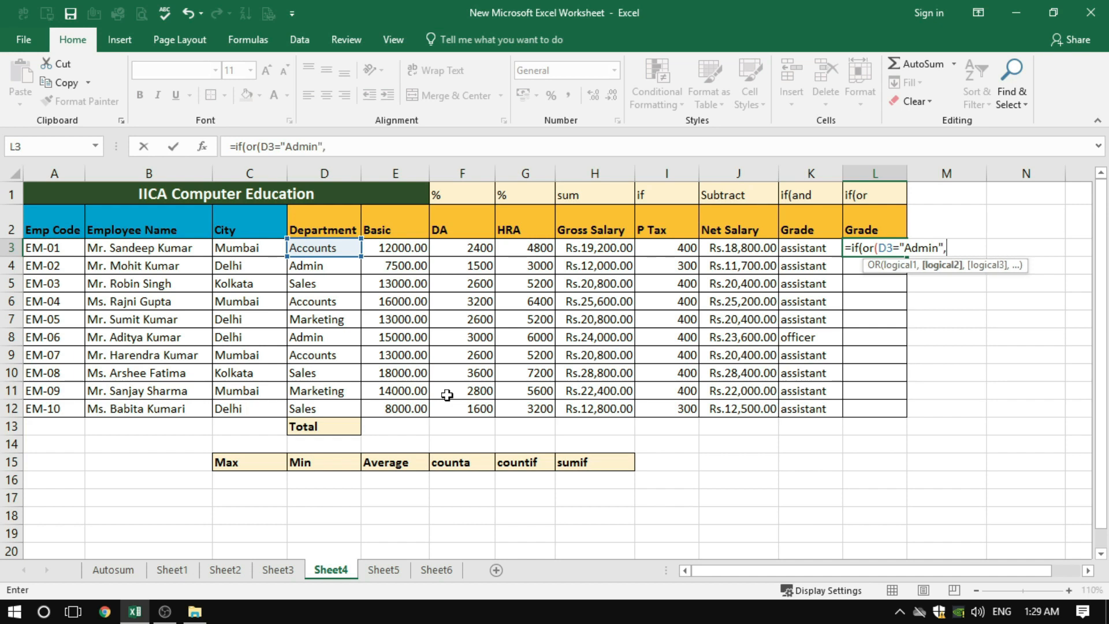
Add the Basic salary condition E3>10000 to the Grade formula in L3 and close the OR part
{"action": "left_click", "coordinate": [393, 248]}
{"action": "type", "text": ">"}
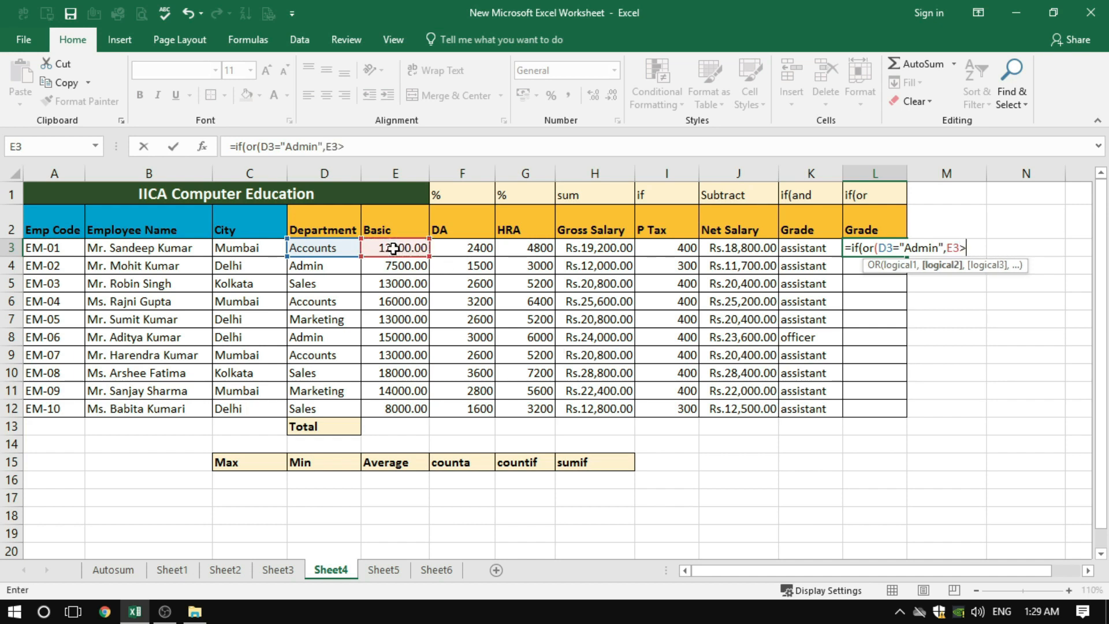
{"action": "type", "text": "10000),\""}
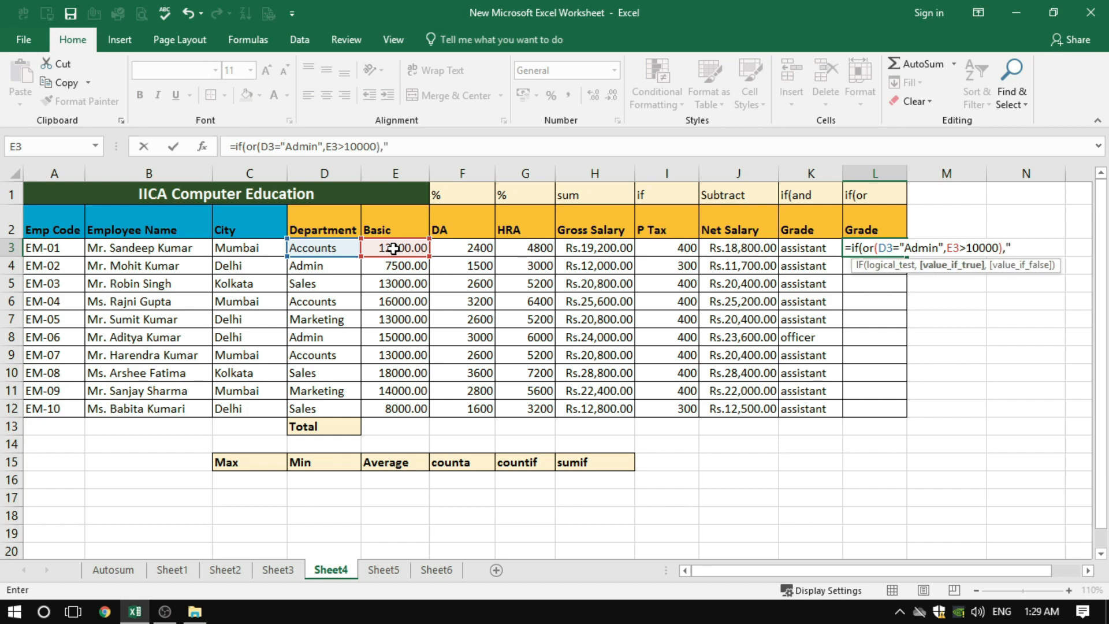
{"action": "type", "text": "officer\","}
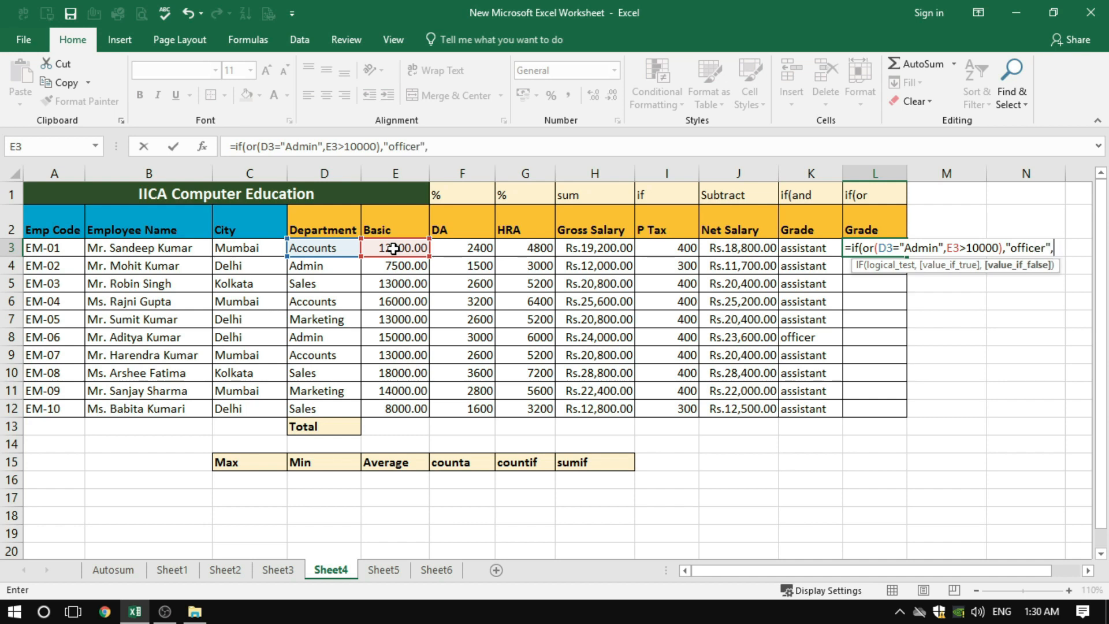
{"action": "type", "text": "\"assistant\")"}
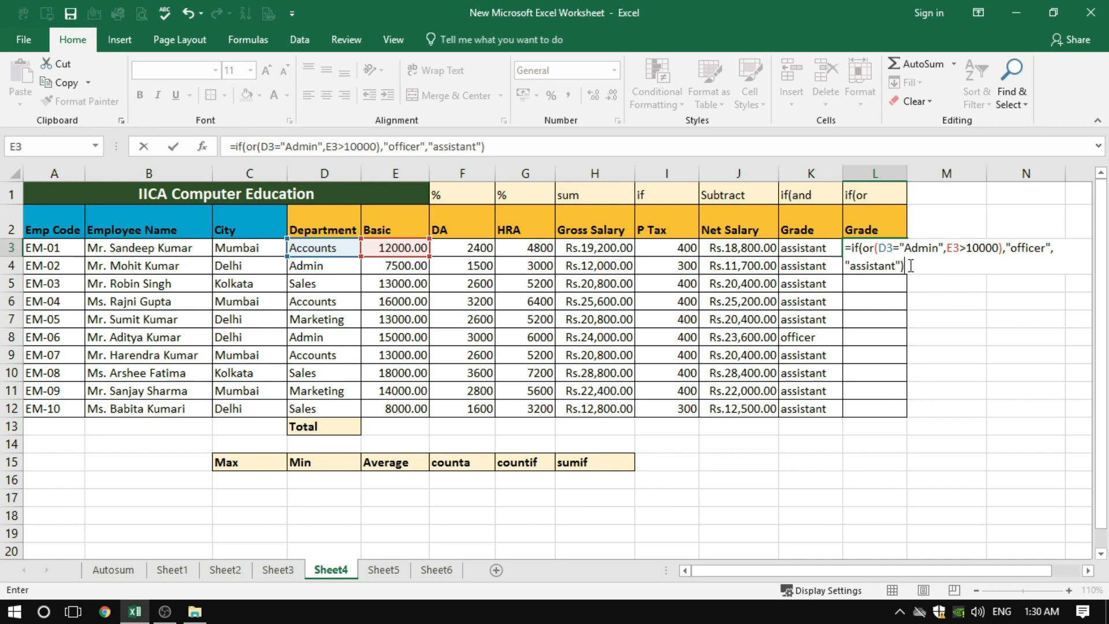
Complete the Grade formula in L3 with "officer" if true and "assistant" if false, and enter it
{"action": "key", "text": "Return"}
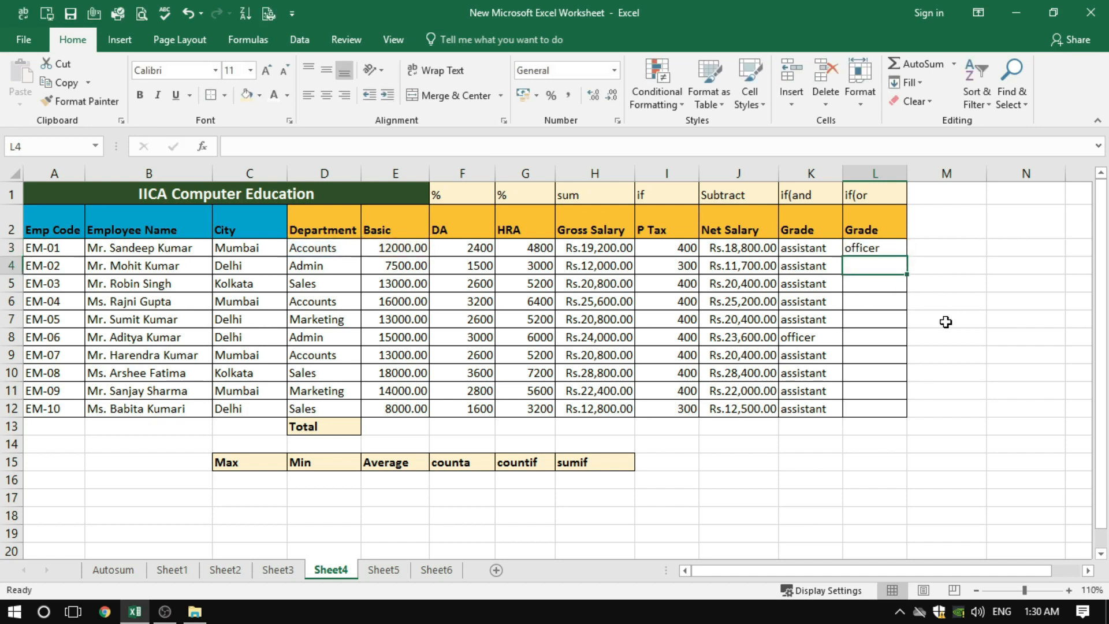
Copy the Grade formula from L3 down through L12 and check the copy in L8
{"action": "left_click", "coordinate": [885, 249]}
{"action": "left_click_drag", "start_coordinate": [907, 256], "coordinate": [909, 412]}
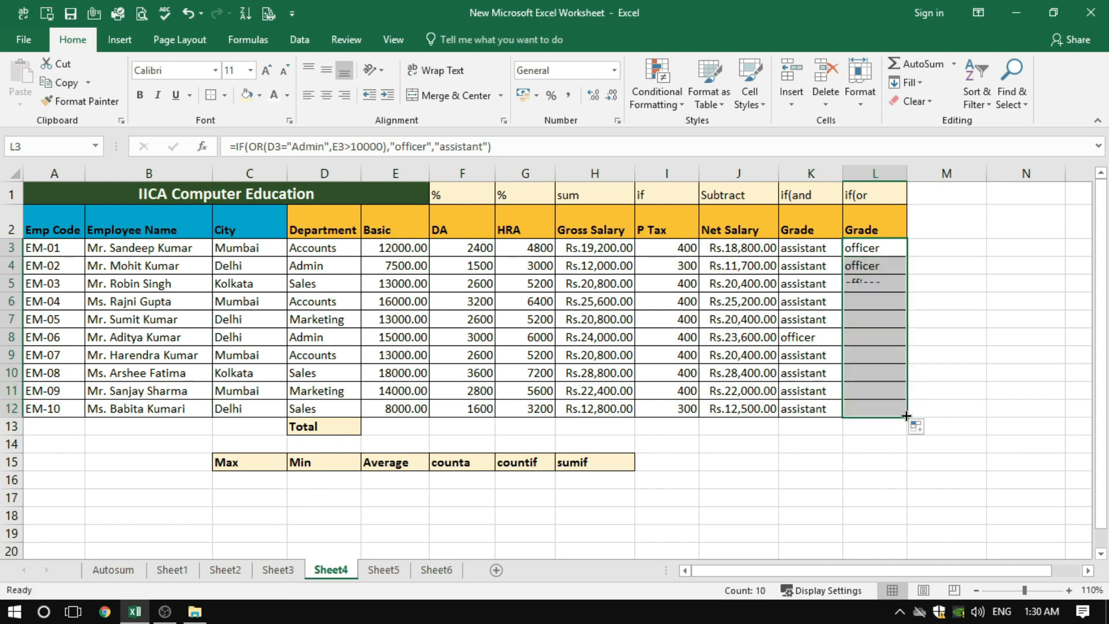
{"action": "left_click", "coordinate": [869, 335]}
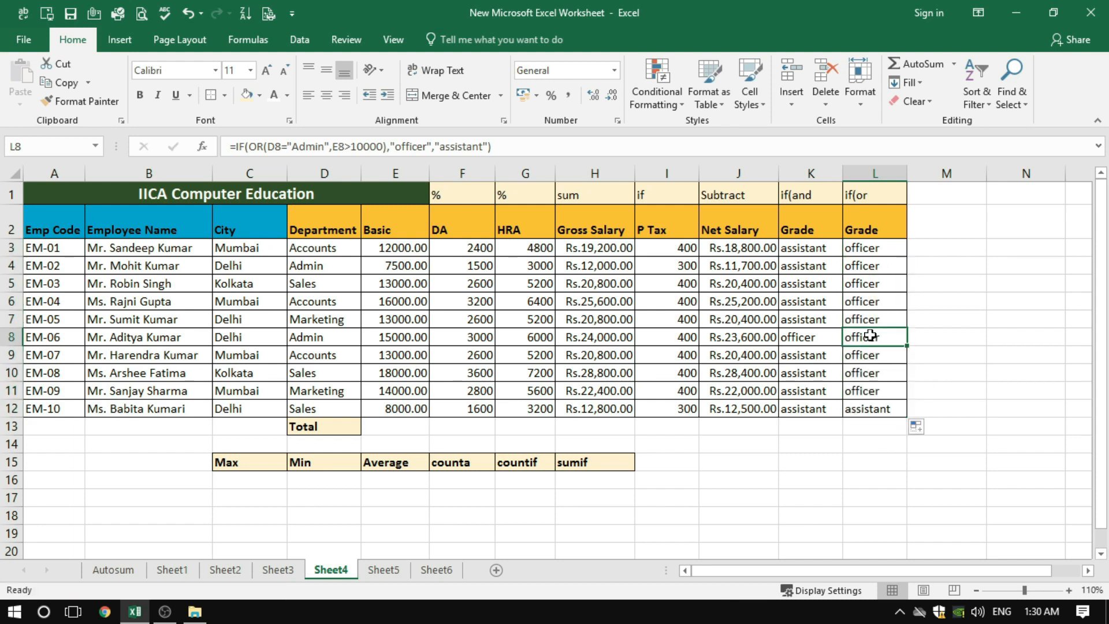
Compare the if(and grades in column K with the if(or grades in column L, including L12
{"action": "left_click", "coordinate": [944, 315]}
{"action": "left_click_drag", "start_coordinate": [805, 249], "coordinate": [806, 343]}
{"action": "left_click", "coordinate": [804, 341]}
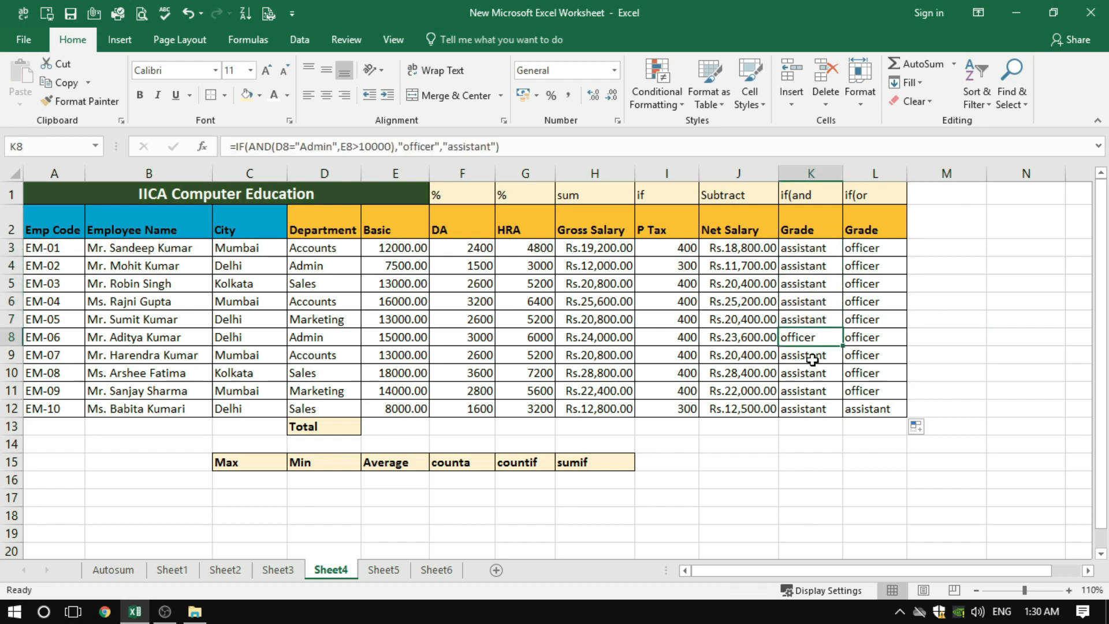
{"action": "left_click_drag", "start_coordinate": [866, 248], "coordinate": [866, 389]}
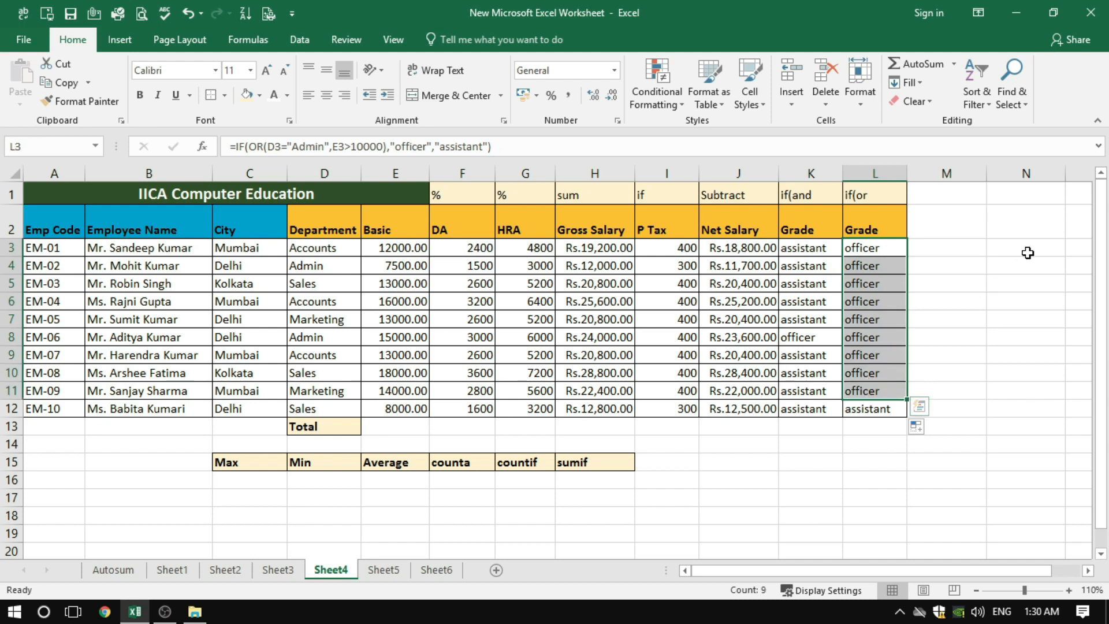
{"action": "left_click", "coordinate": [900, 273]}
{"action": "left_click_drag", "start_coordinate": [864, 247], "coordinate": [860, 390]}
{"action": "left_click", "coordinate": [865, 413]}
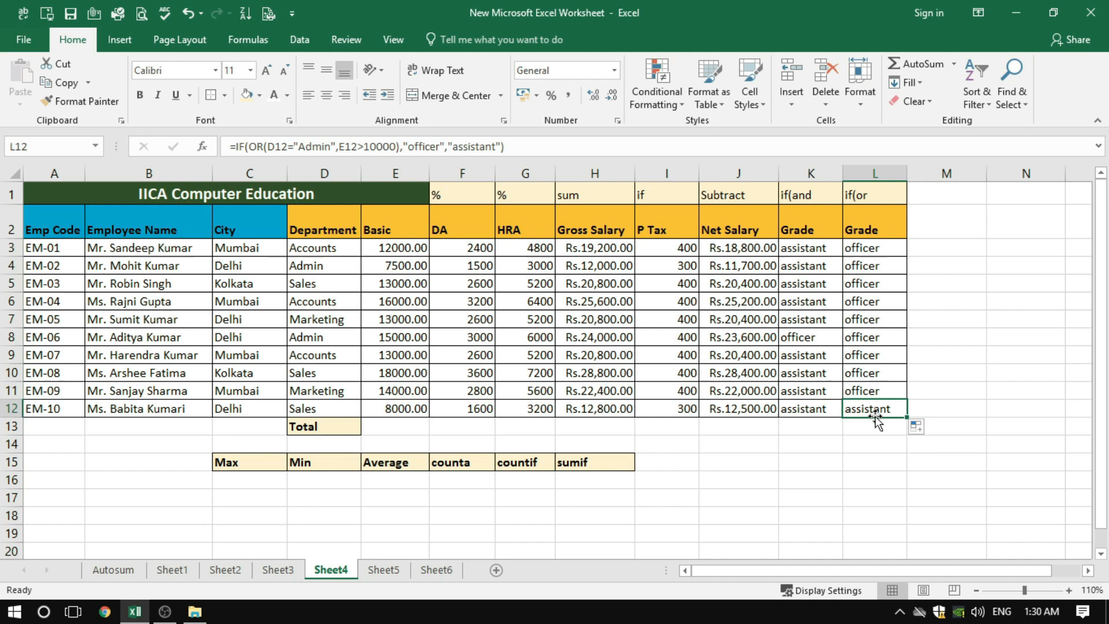
{"action": "left_click", "coordinate": [962, 412]}
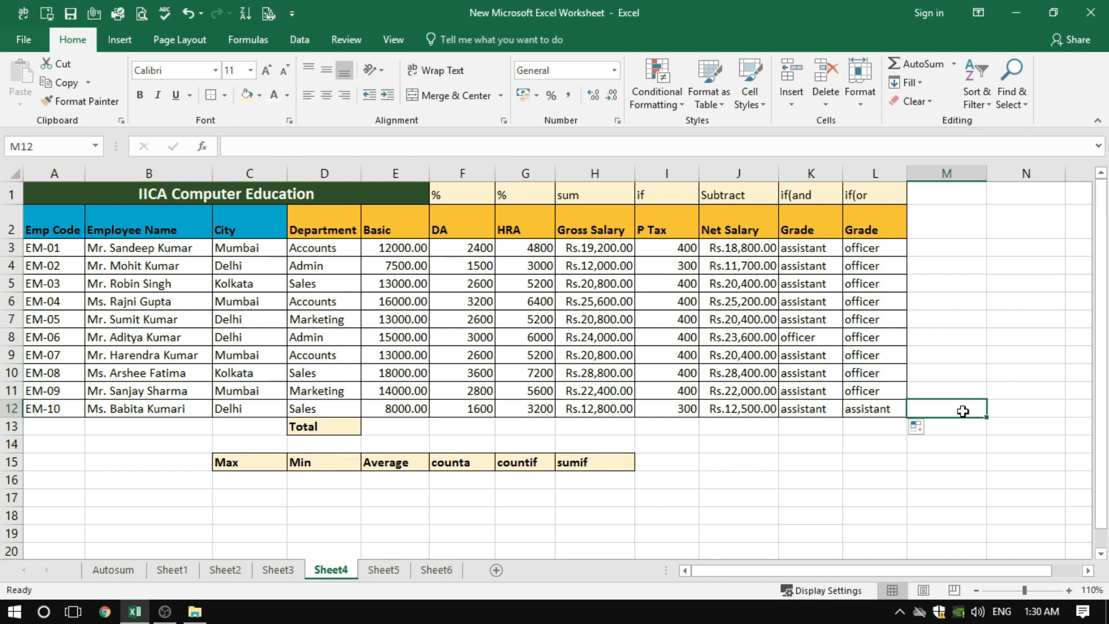
Check the if(or grades in L3:L12 against the Basic salaries in E5:E11 and the Department and Basic values in row 12
{"action": "left_click", "coordinate": [864, 250]}
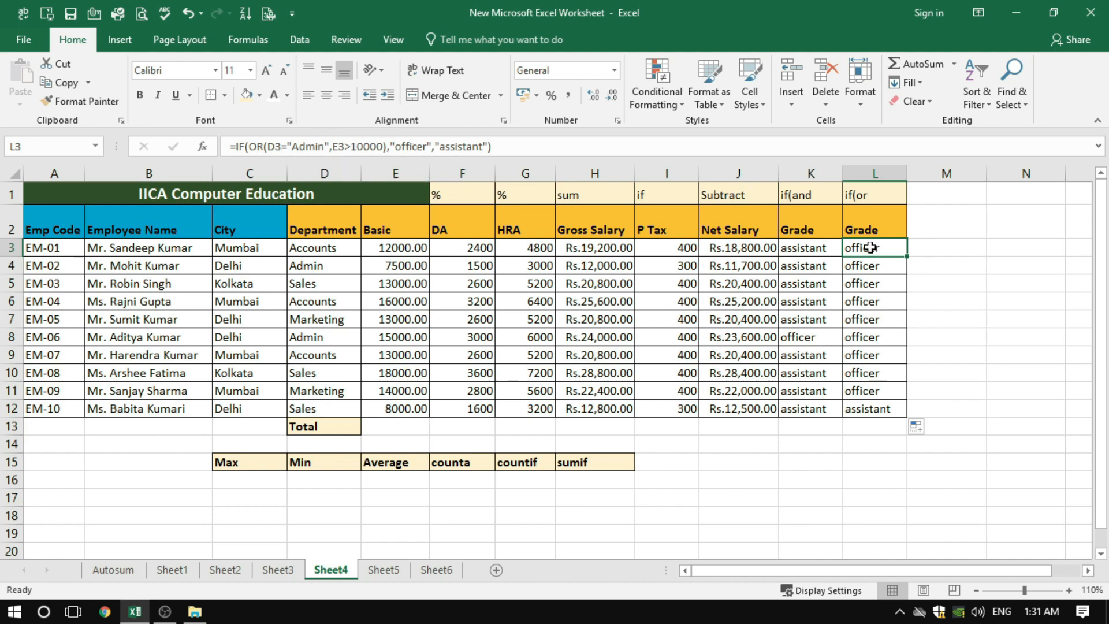
{"action": "left_click_drag", "start_coordinate": [871, 248], "coordinate": [859, 390]}
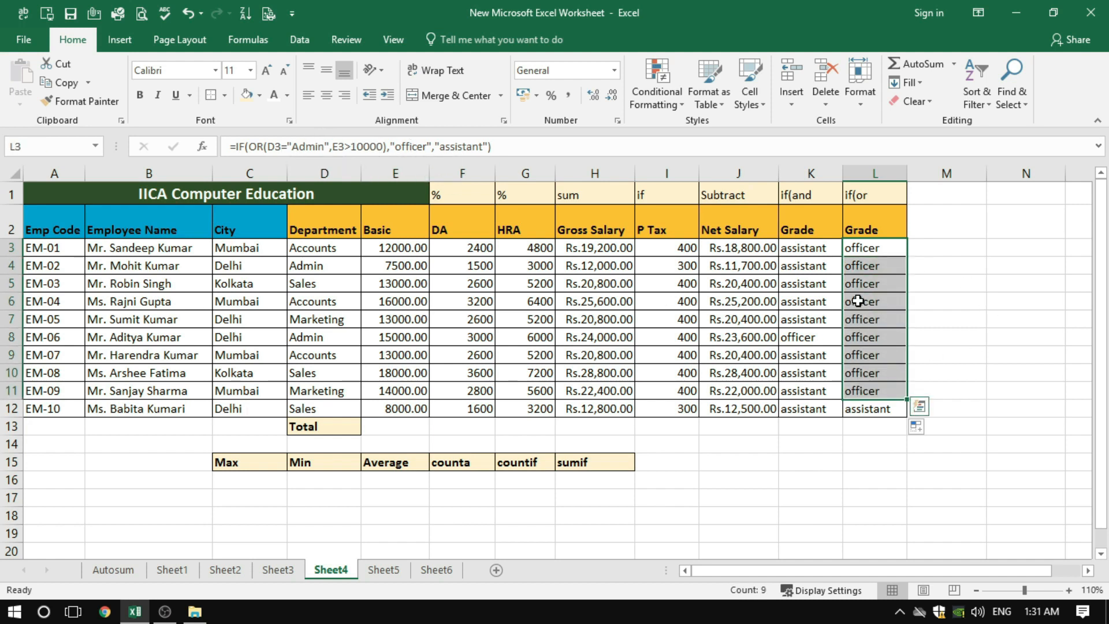
{"action": "left_click", "coordinate": [858, 301]}
{"action": "left_click", "coordinate": [403, 287]}
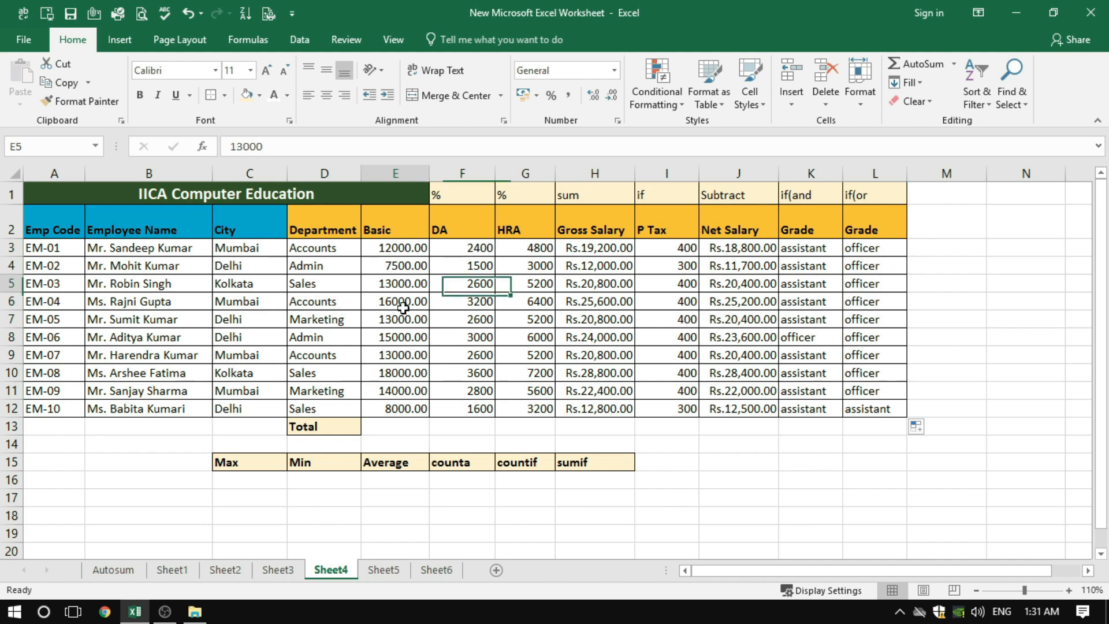
{"action": "left_click_drag", "start_coordinate": [402, 307], "coordinate": [409, 389]}
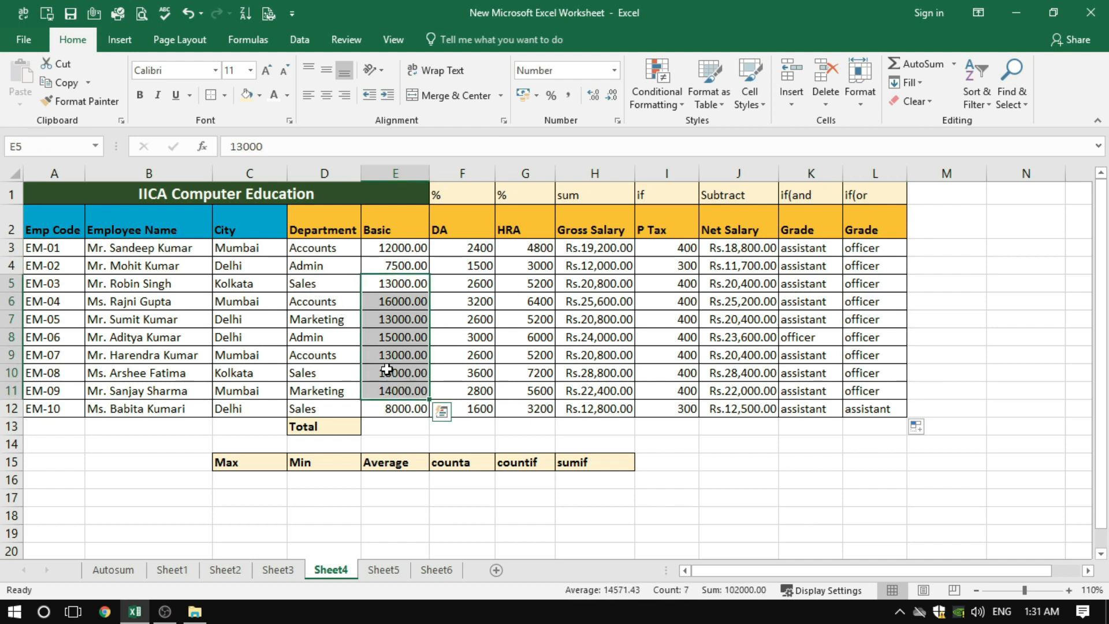
{"action": "left_click", "coordinate": [863, 317]}
{"action": "left_click", "coordinate": [857, 339]}
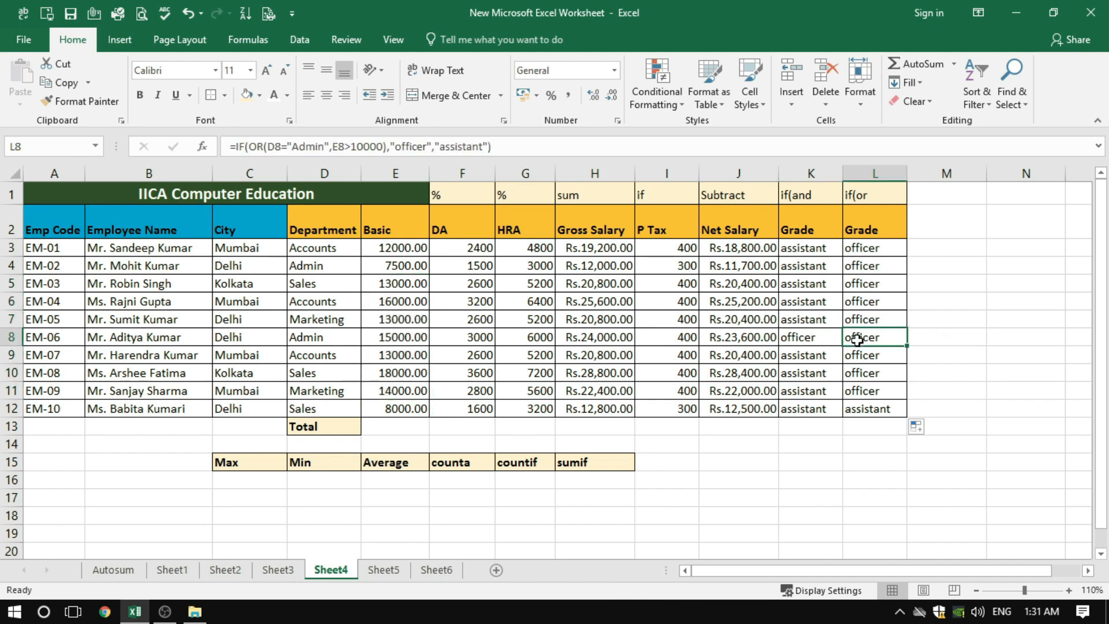
{"action": "left_click", "coordinate": [874, 321]}
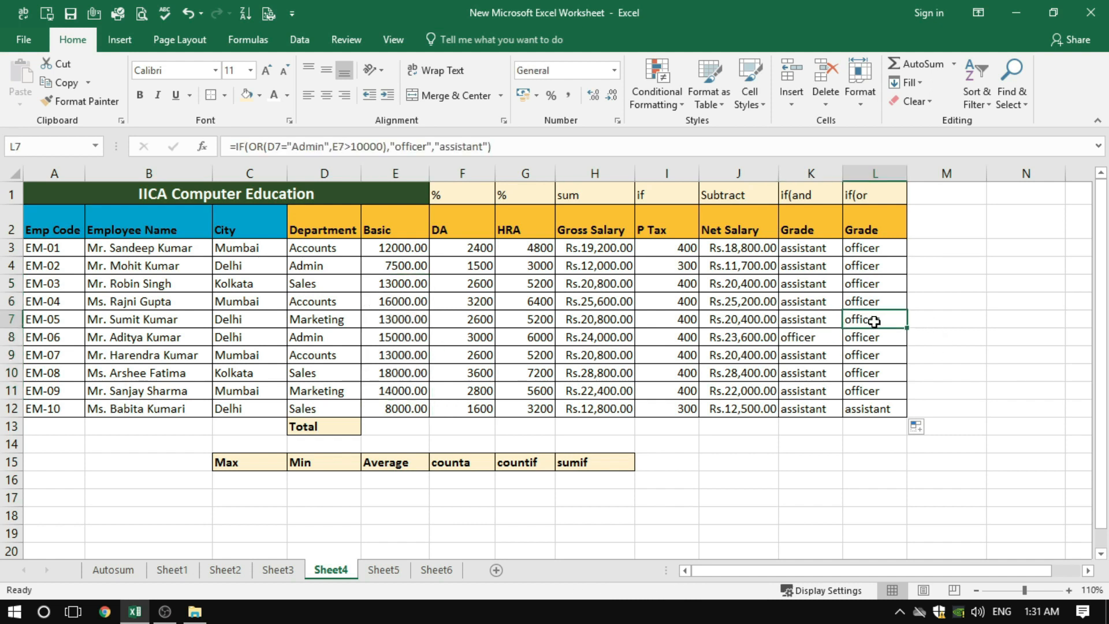
{"action": "left_click", "coordinate": [870, 414]}
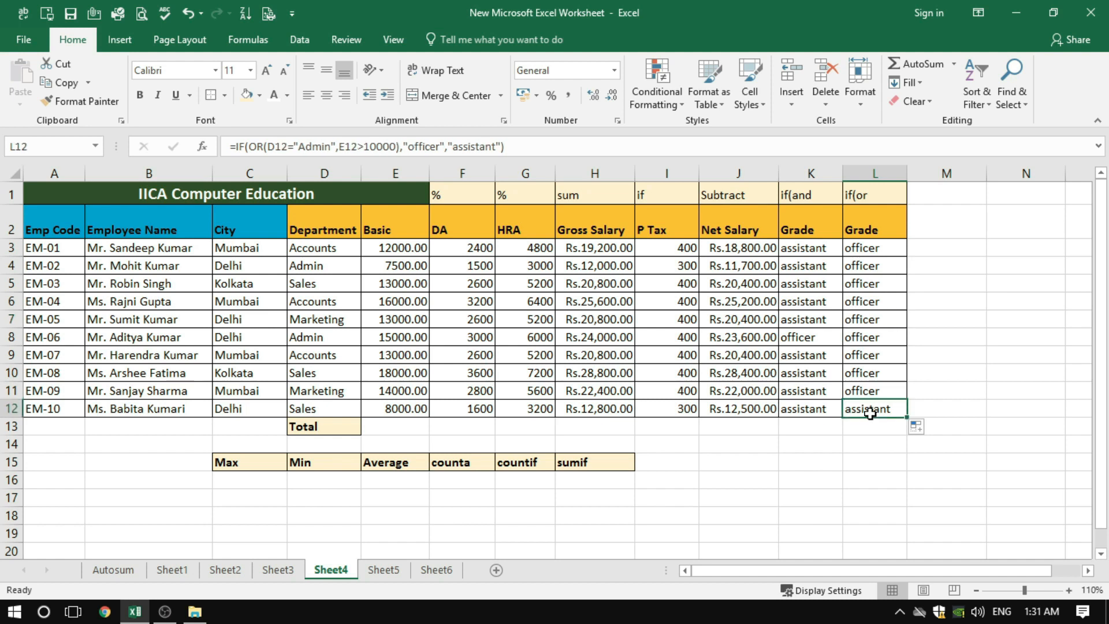
{"action": "left_click", "coordinate": [321, 409]}
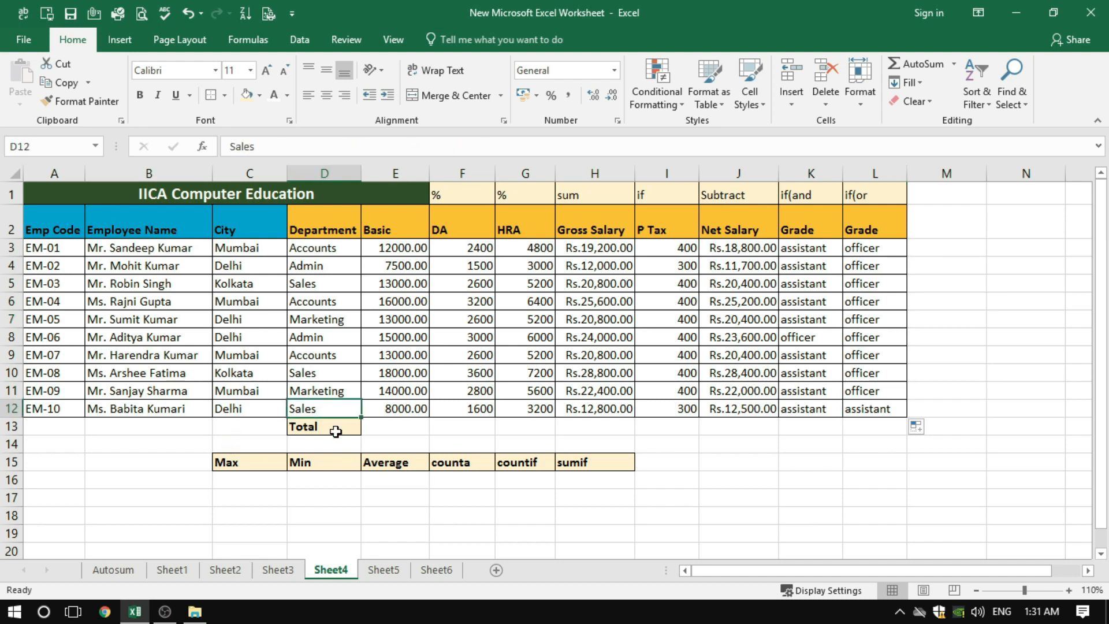
{"action": "left_click", "coordinate": [396, 411]}
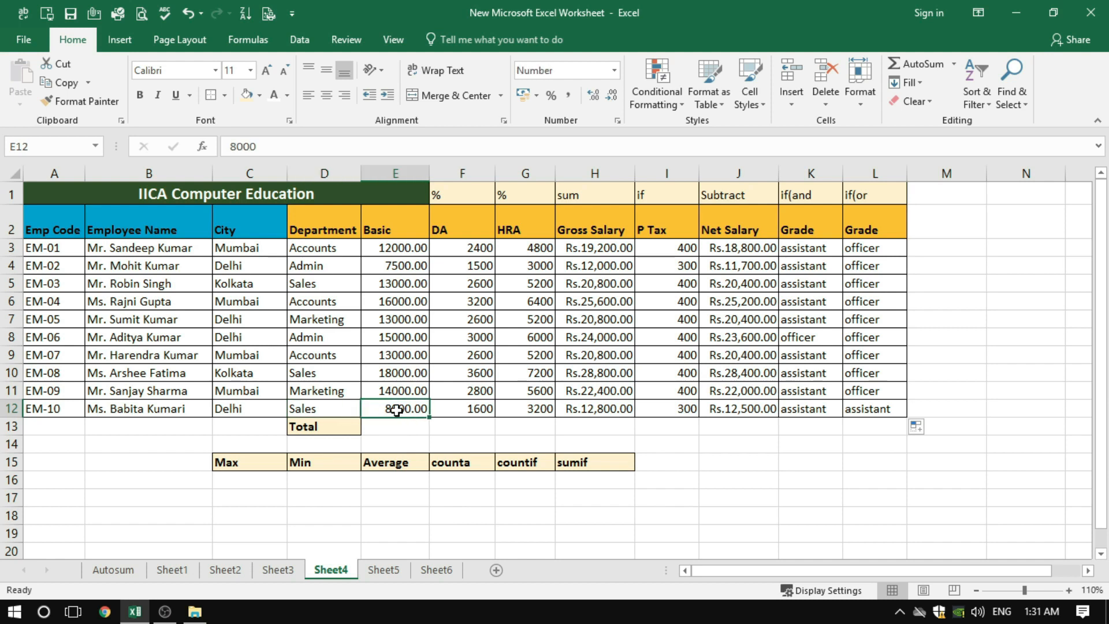
Check row 4's Department, Basic and if(or grade, compare the if(and and if(or formulas in K3 and L3, and inspect L6
{"action": "left_click", "coordinate": [398, 268]}
{"action": "left_click", "coordinate": [305, 266]}
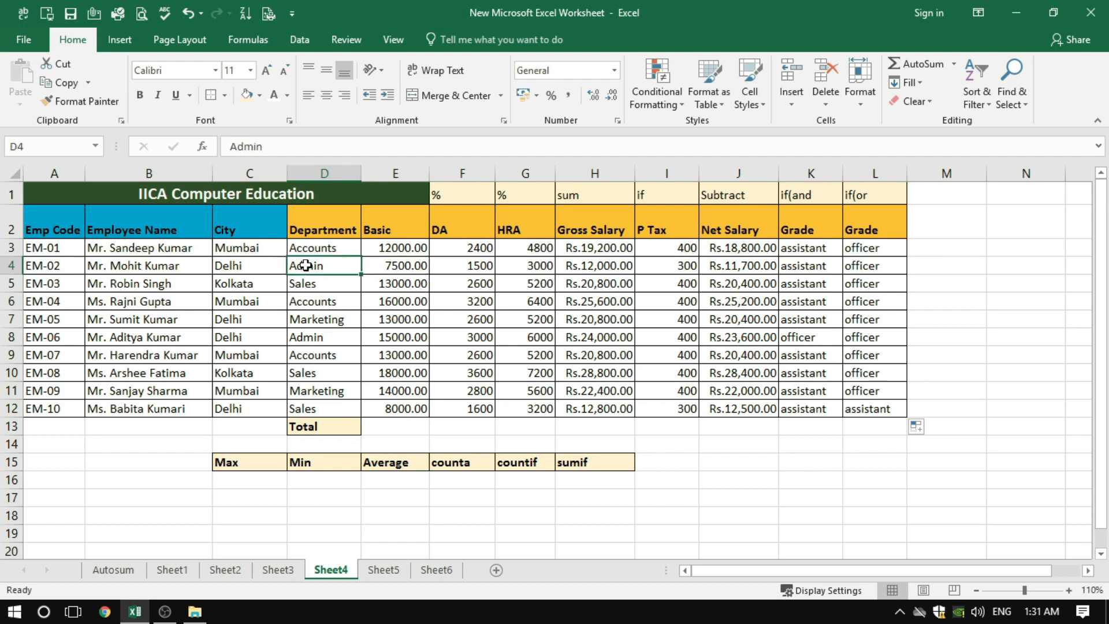
{"action": "left_click", "coordinate": [876, 263]}
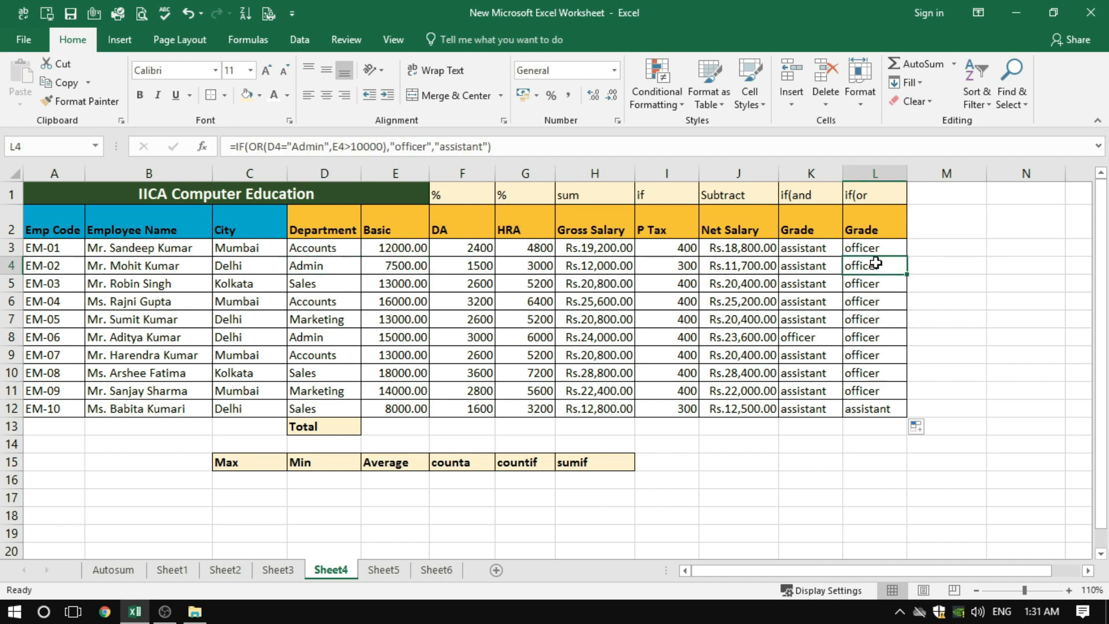
{"action": "left_click", "coordinate": [804, 250]}
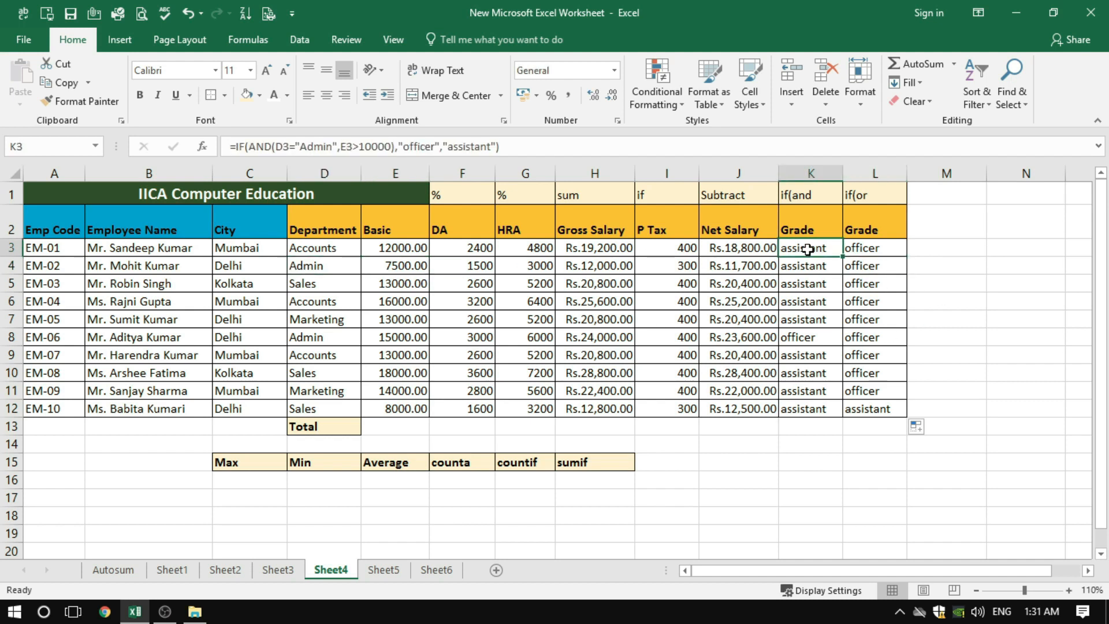
{"action": "left_click", "coordinate": [872, 248]}
{"action": "left_click", "coordinate": [794, 253]}
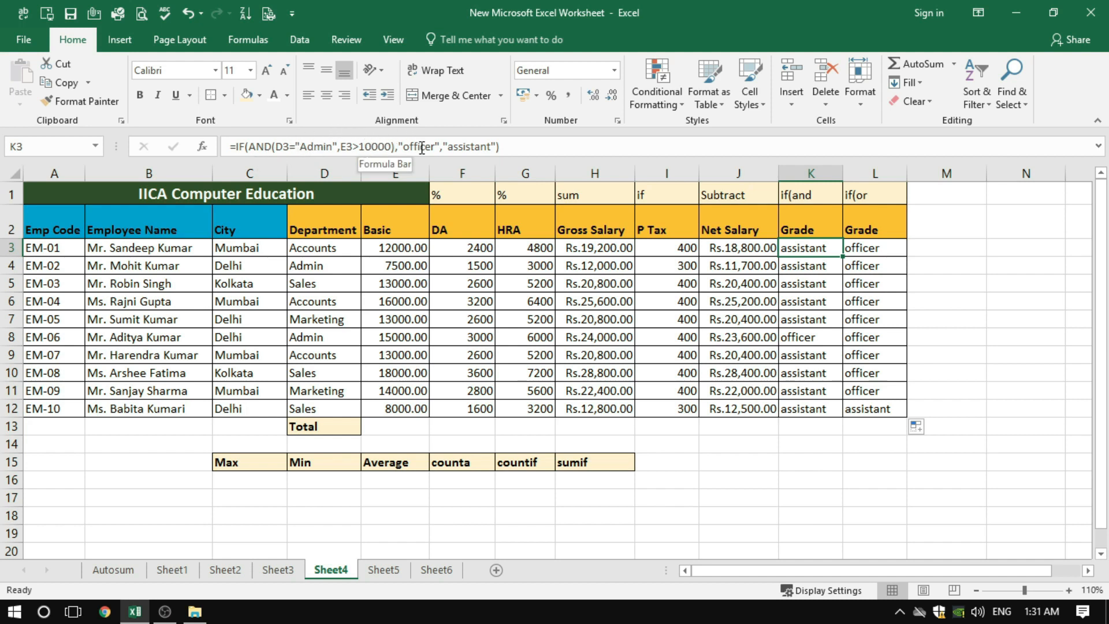
{"action": "left_click", "coordinate": [875, 250]}
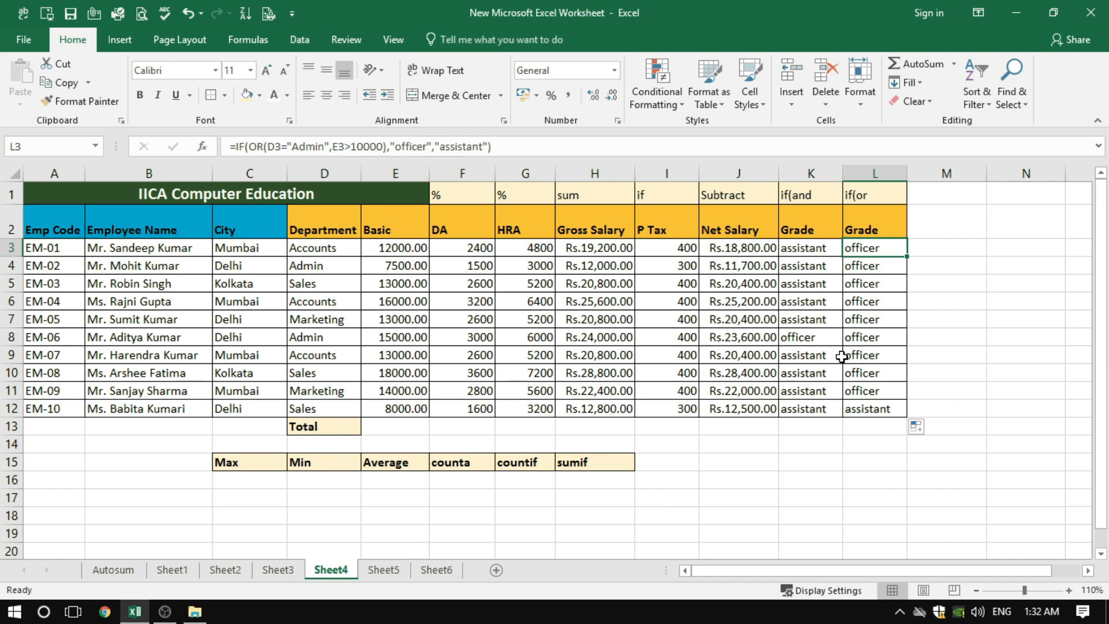
{"action": "left_click", "coordinate": [866, 267]}
{"action": "left_click", "coordinate": [868, 305]}
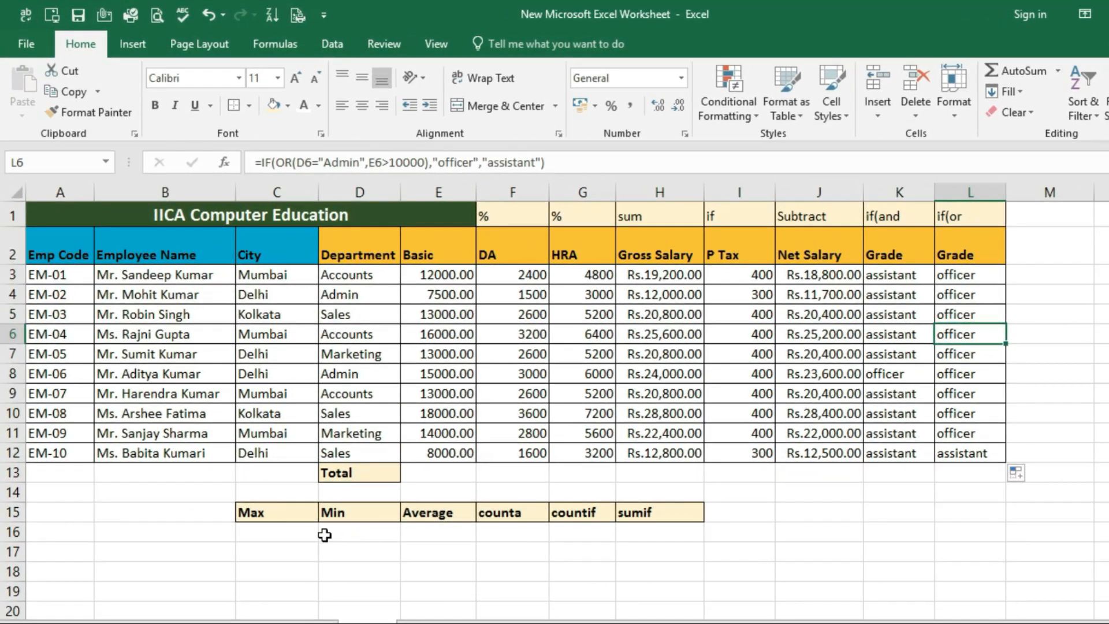
Enter =max(E3:E12) in C16 under Max and check it against the Basic salary in E10
{"action": "left_click", "coordinate": [272, 533]}
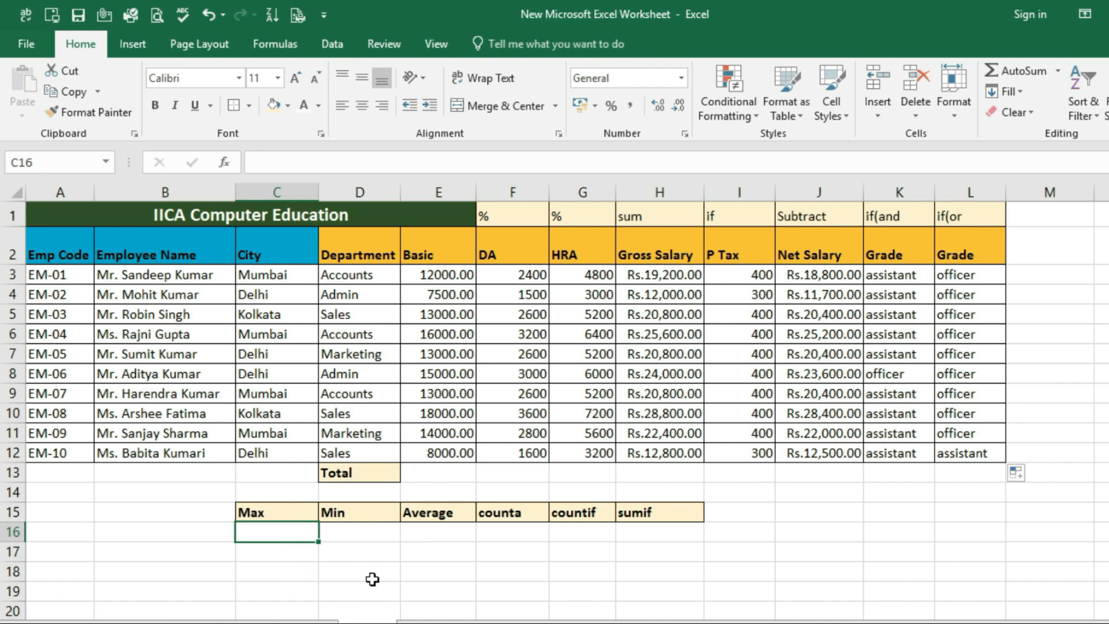
{"action": "type", "text": "=max"}
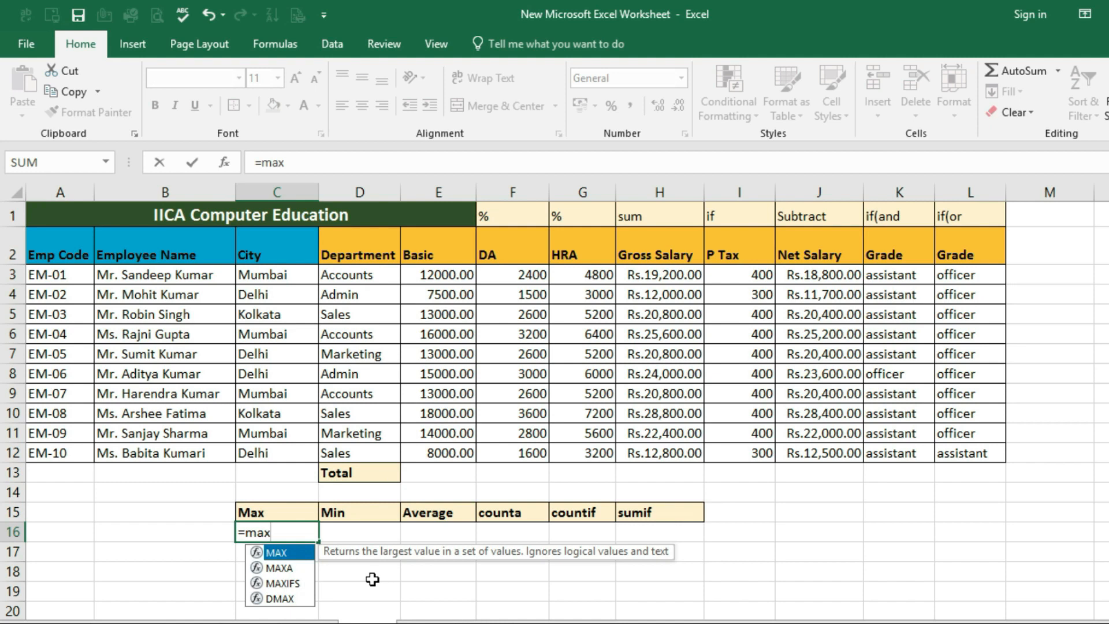
{"action": "type", "text": "("}
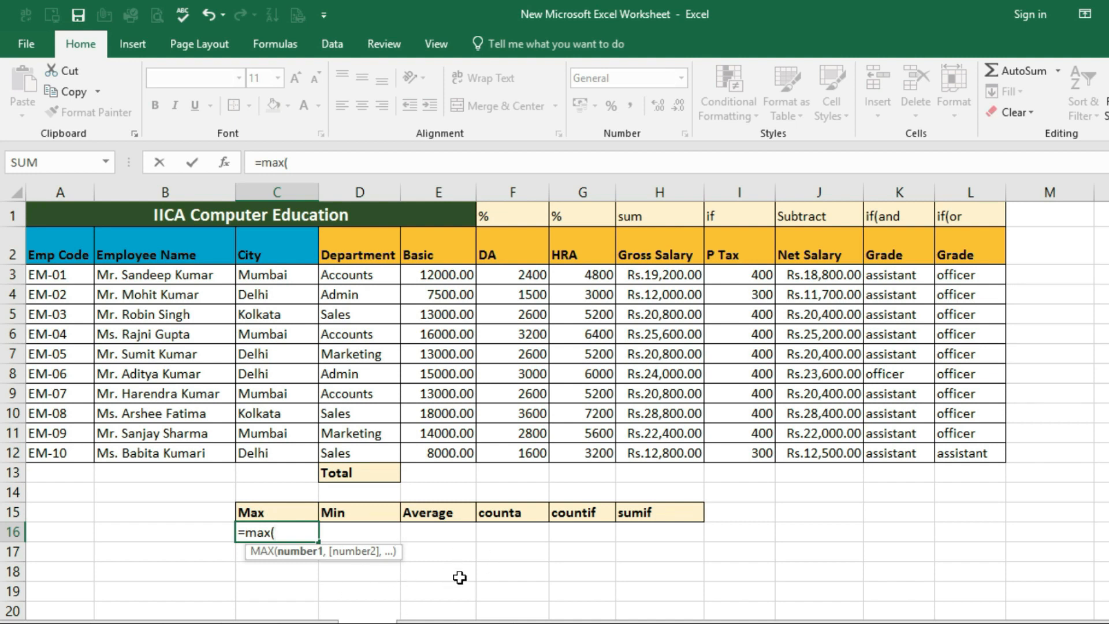
{"action": "left_click_drag", "start_coordinate": [444, 276], "coordinate": [439, 464]}
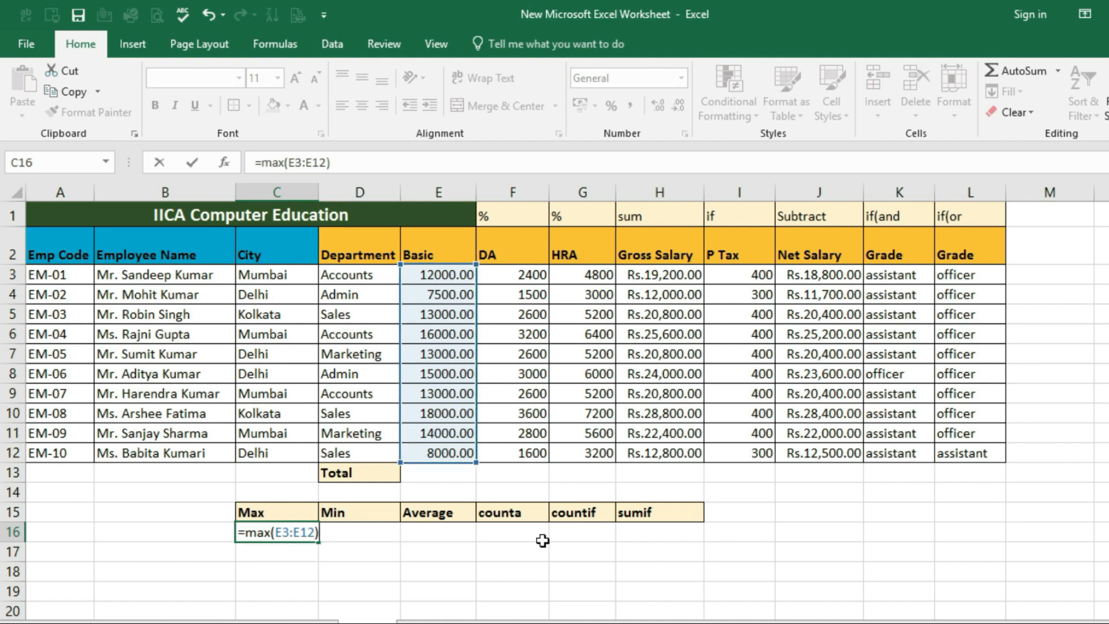
{"action": "key", "text": "Return"}
{"action": "left_click", "coordinate": [297, 530]}
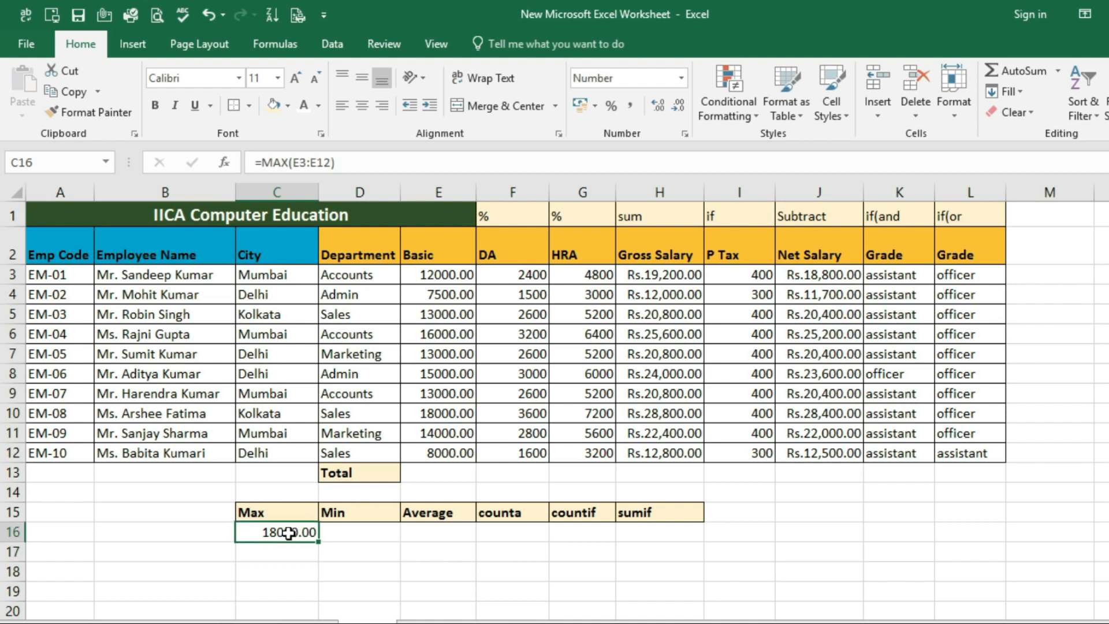
{"action": "left_click", "coordinate": [436, 416]}
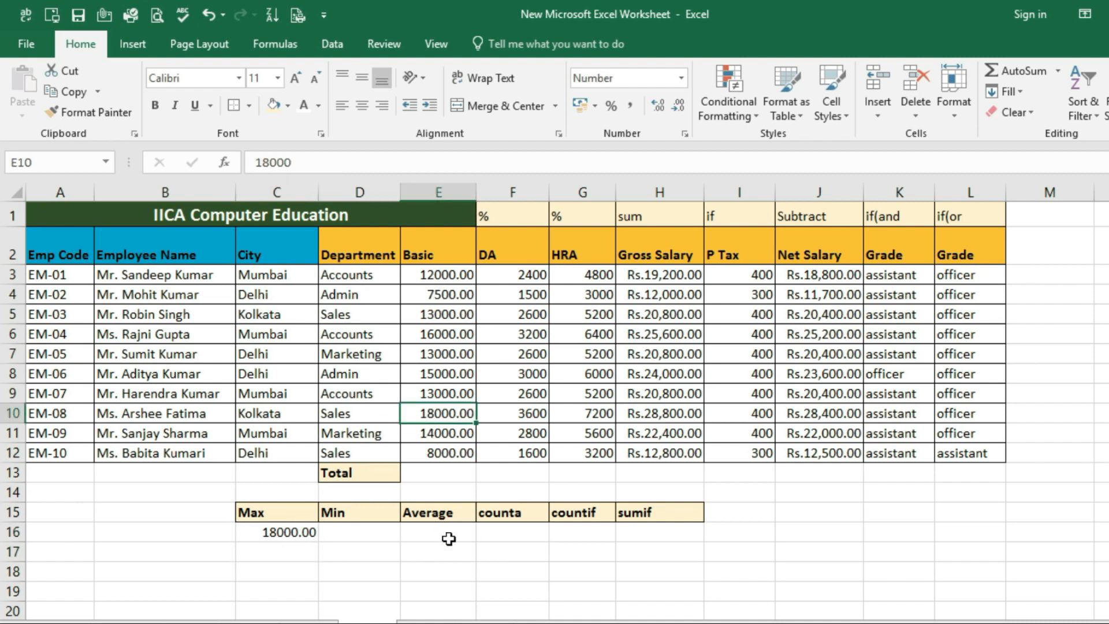
Enter =min(E3:E12) in D16 under Min to find the lowest Basic salary
{"action": "left_click", "coordinate": [364, 536]}
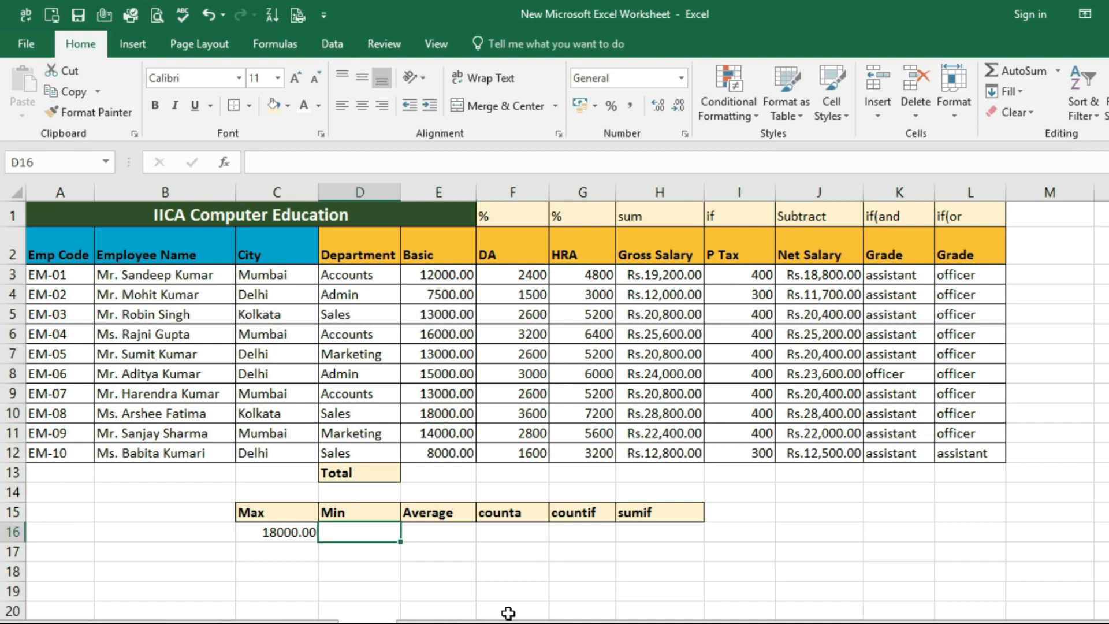
{"action": "type", "text": "=min"}
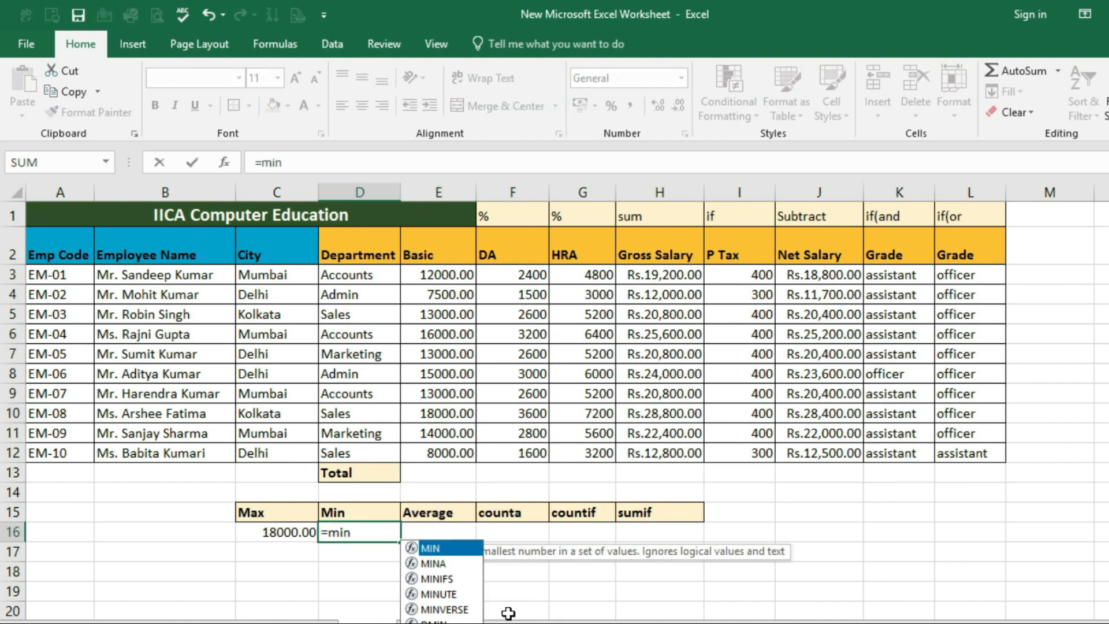
{"action": "type", "text": "("}
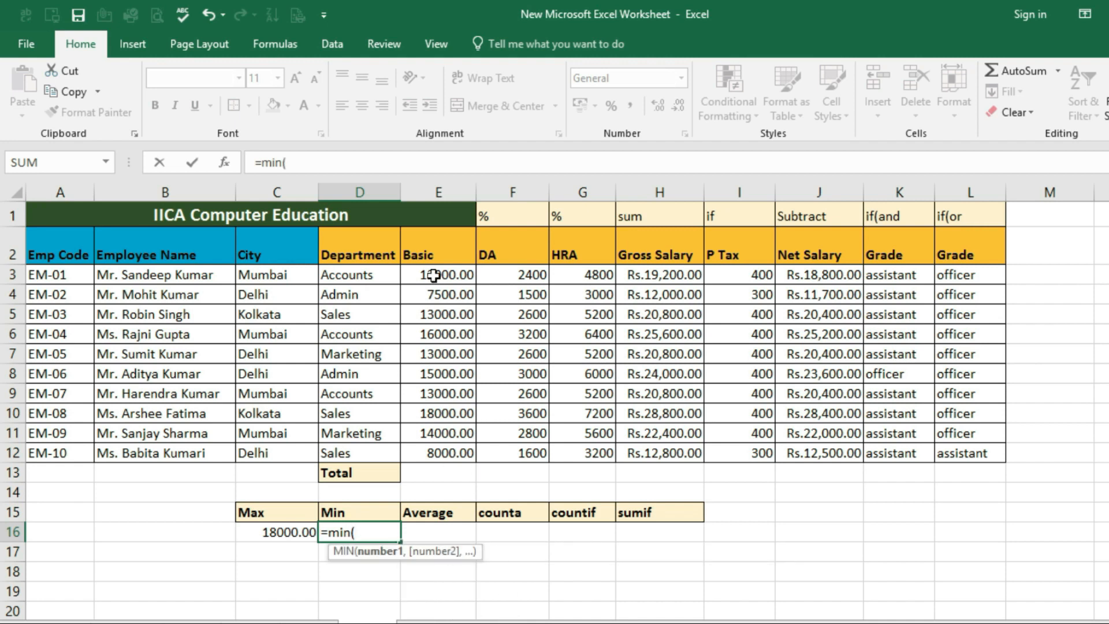
{"action": "left_click_drag", "start_coordinate": [415, 275], "coordinate": [416, 453]}
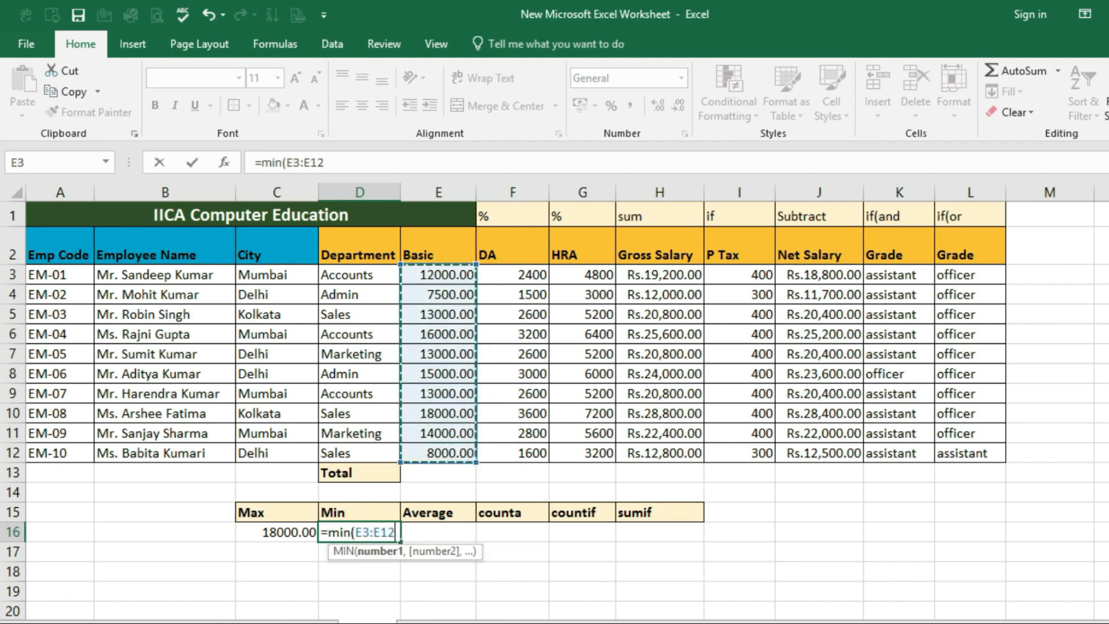
{"action": "type", "text": ")"}
{"action": "key", "text": "Return"}
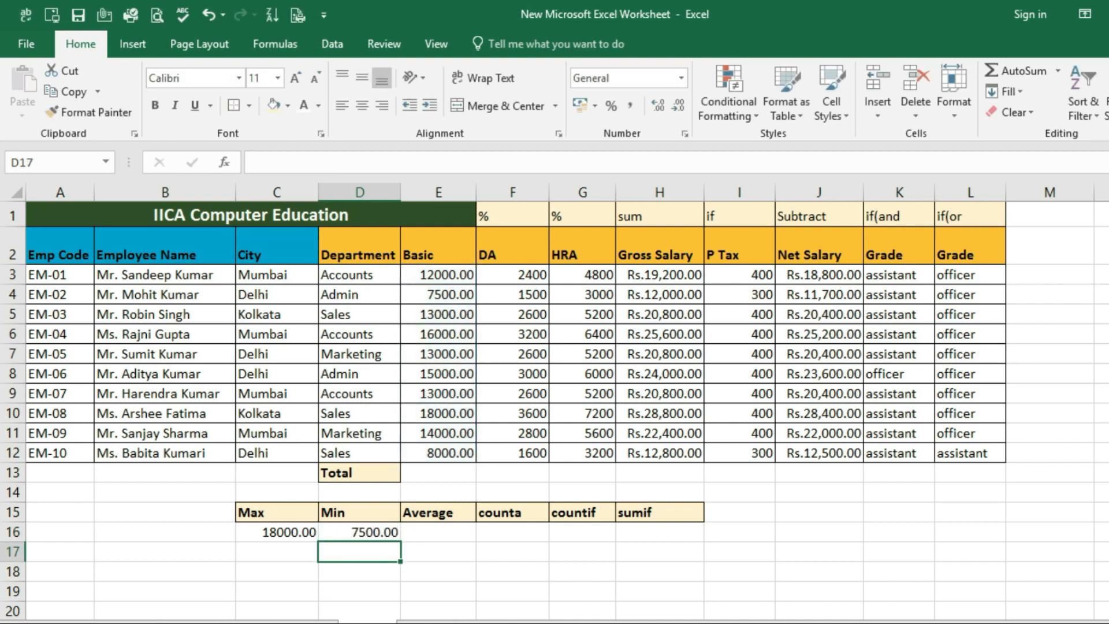
{"action": "left_click", "coordinate": [382, 536]}
Total the Basic salaries E3:E12 in E13 with AutoSum and check the result beside the employee rows
{"action": "left_click", "coordinate": [439, 532]}
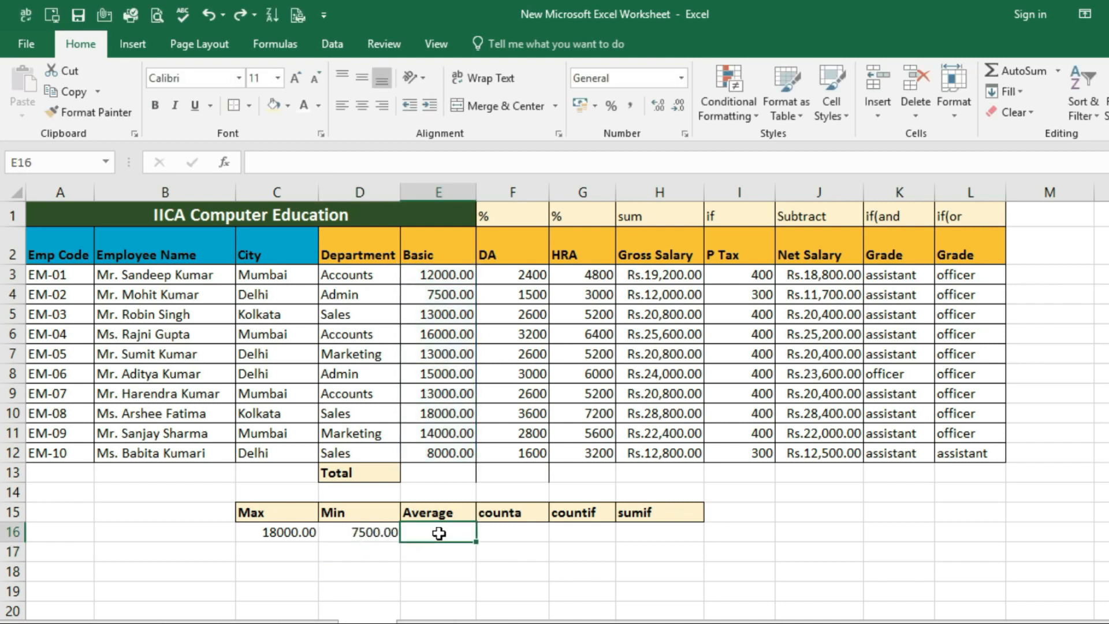
{"action": "left_click_drag", "start_coordinate": [440, 275], "coordinate": [443, 450]}
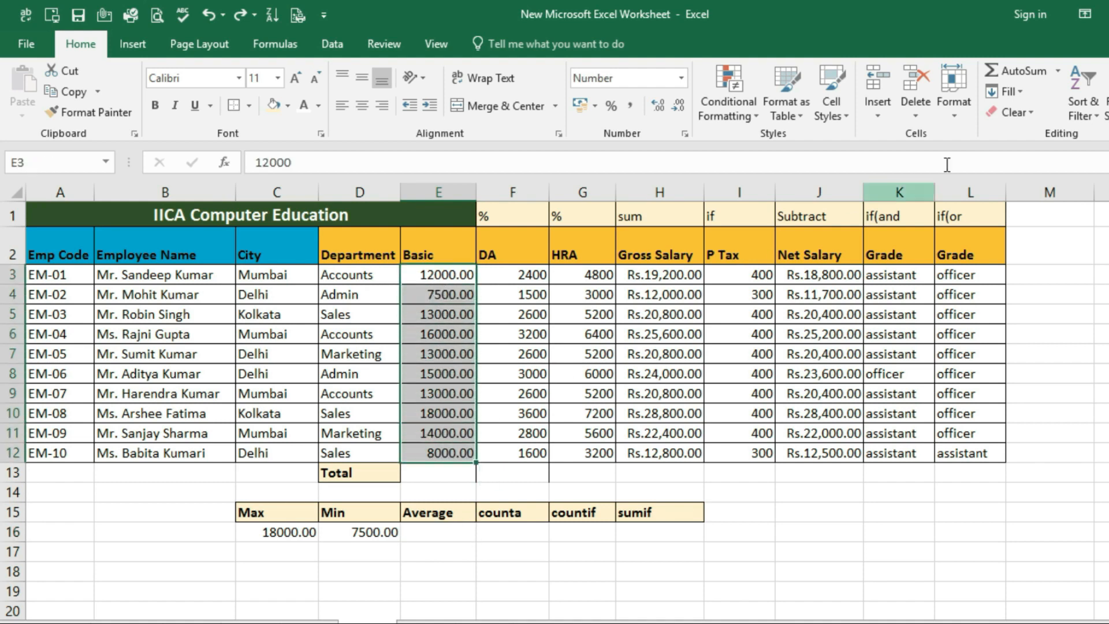
{"action": "left_click", "coordinate": [1016, 71]}
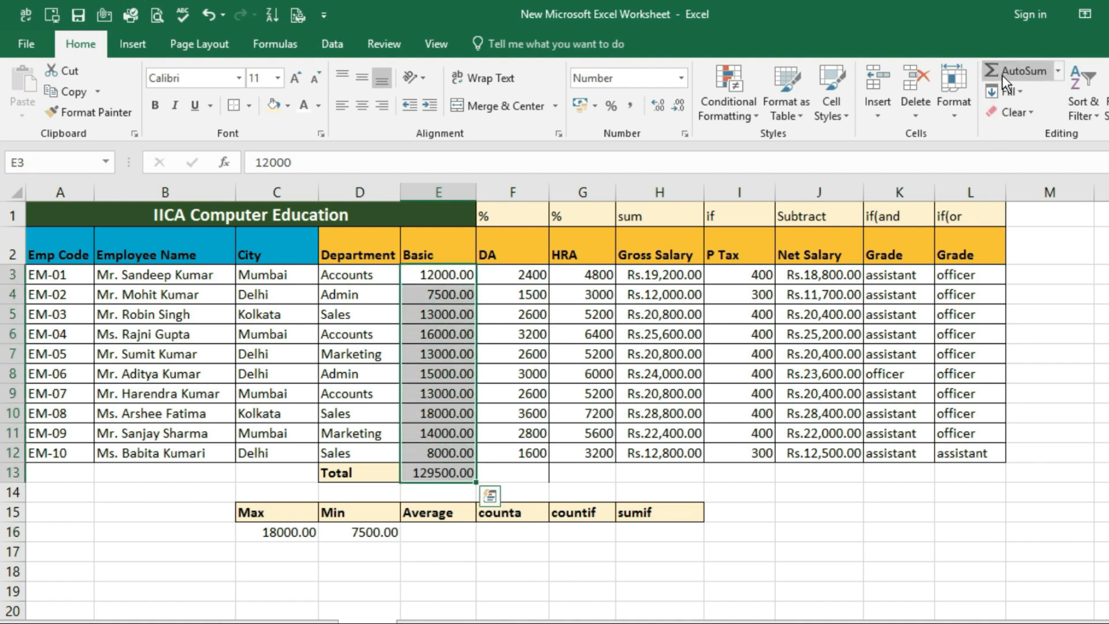
{"action": "left_click", "coordinate": [443, 473]}
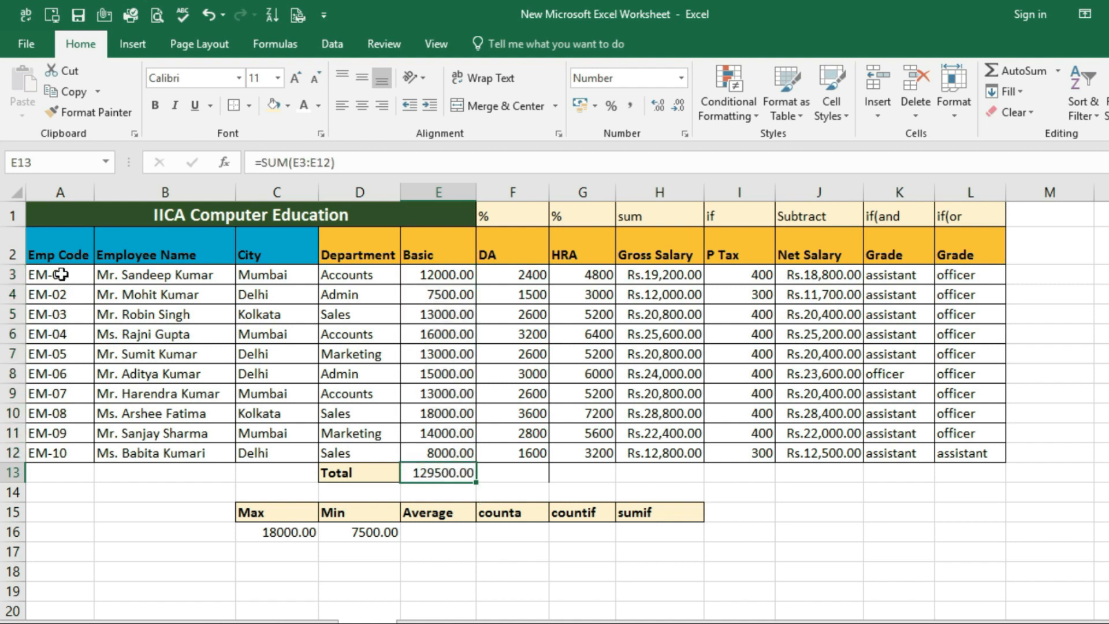
{"action": "left_click_drag", "start_coordinate": [58, 275], "coordinate": [397, 450]}
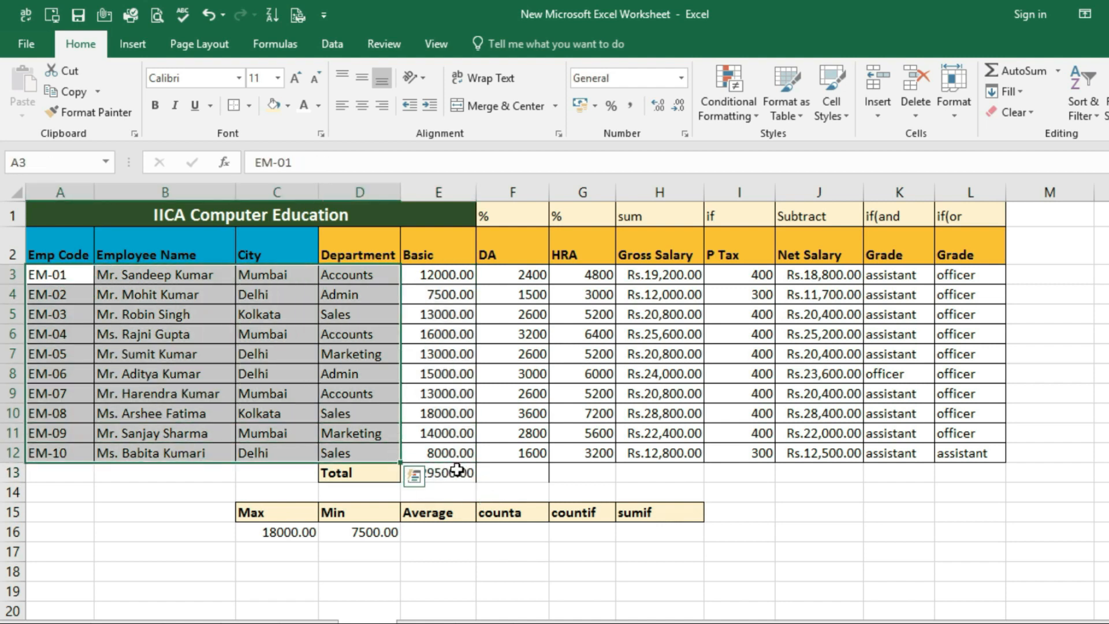
{"action": "left_click", "coordinate": [455, 472]}
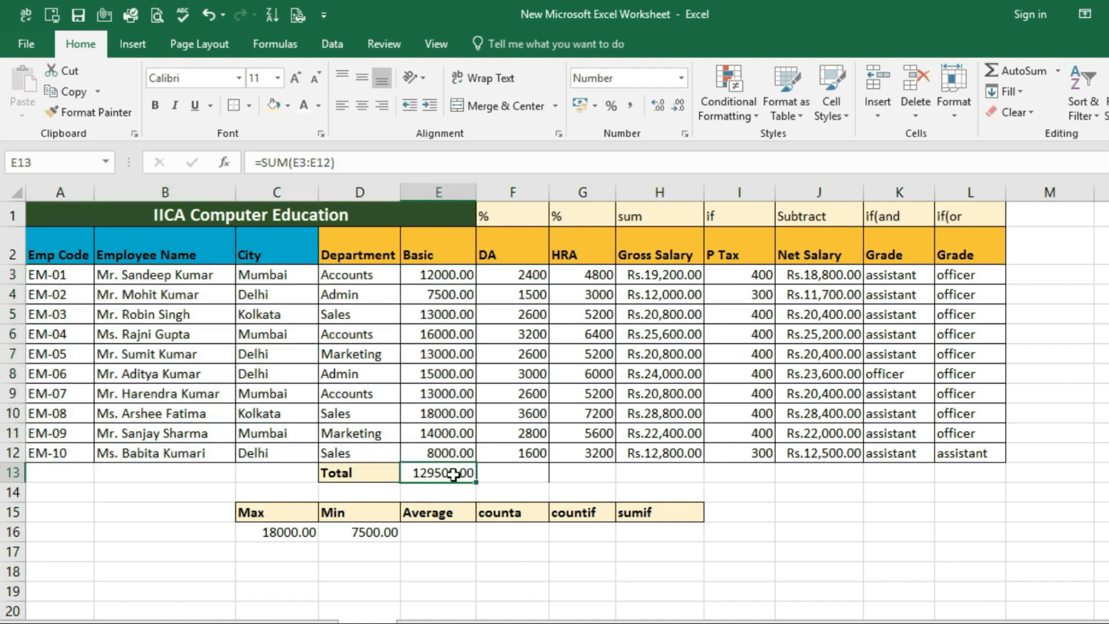
Work out the average Basic salary manually in F13 with =E13/10 and compare it with the total in E13
{"action": "left_click", "coordinate": [521, 472]}
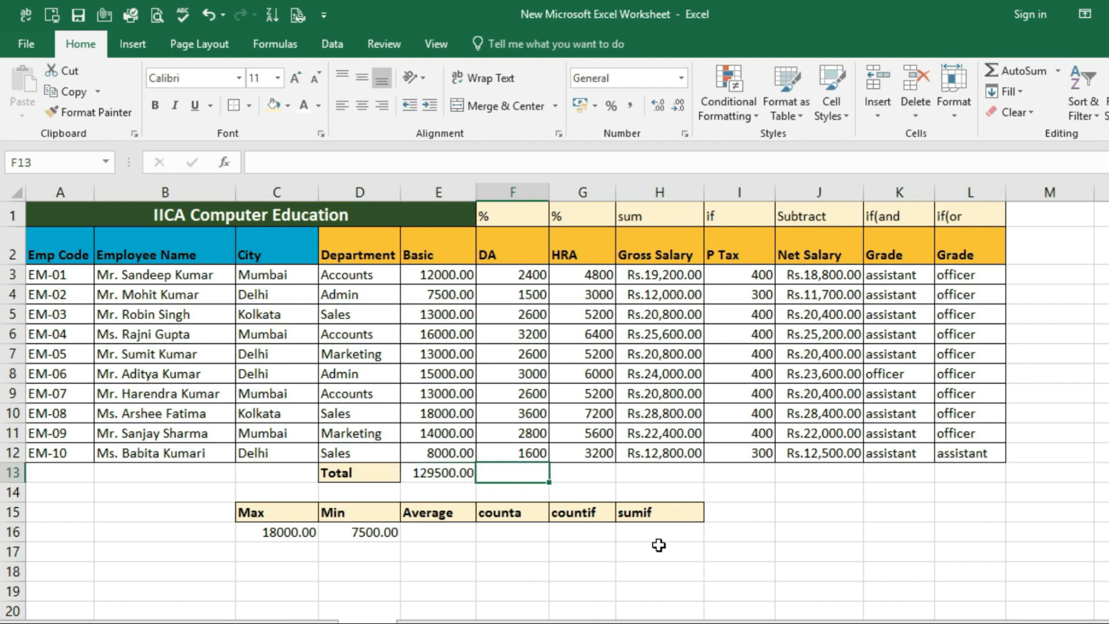
{"action": "type", "text": "="}
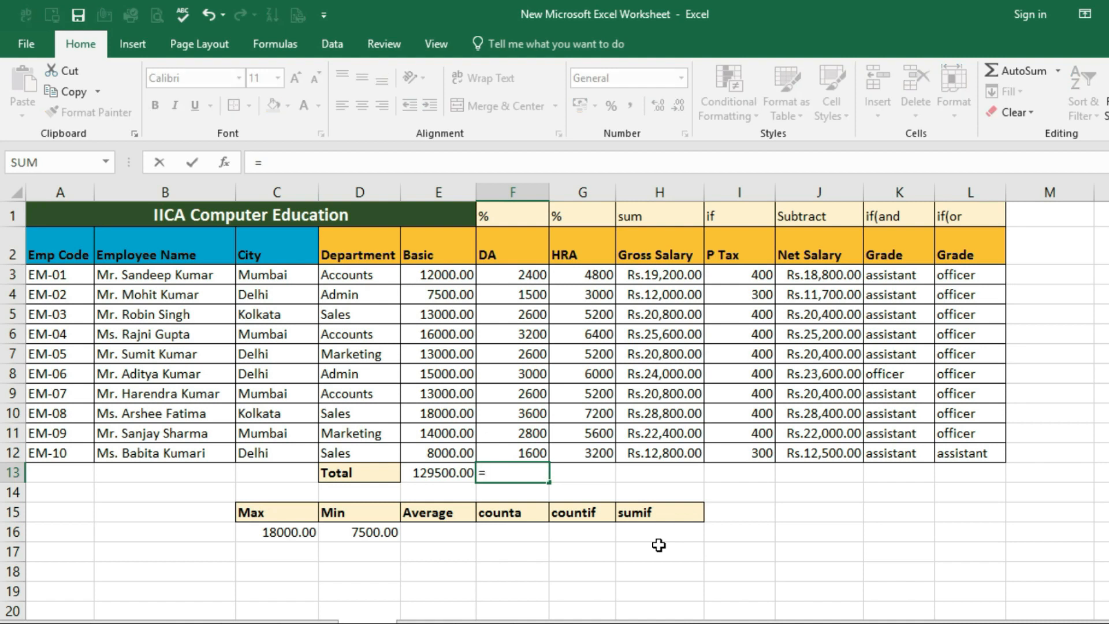
{"action": "left_click", "coordinate": [446, 474]}
{"action": "type", "text": "/"}
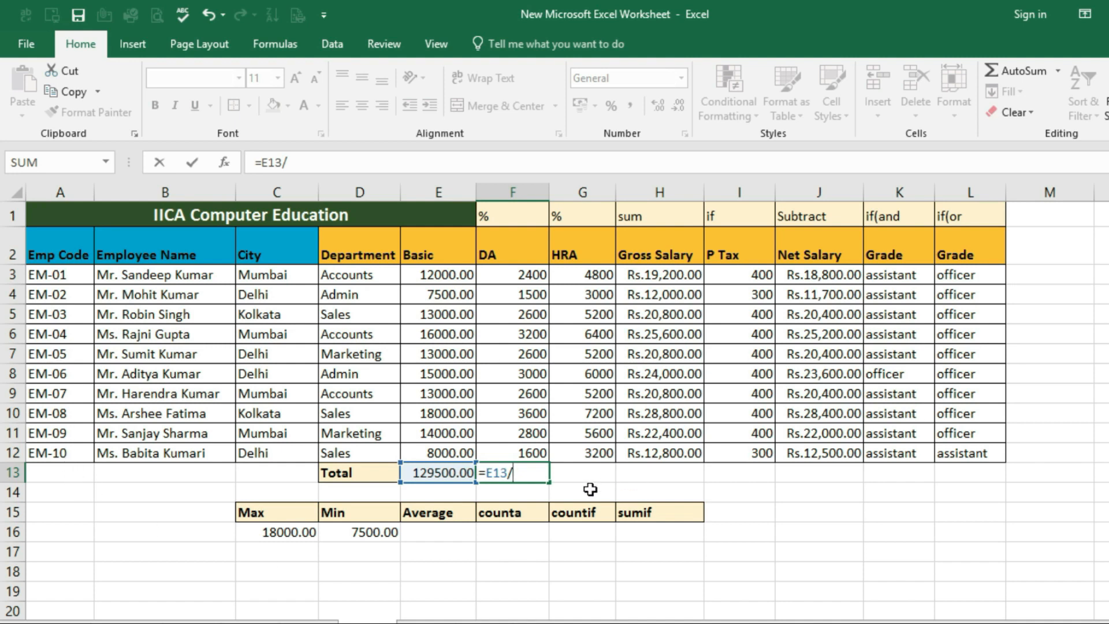
{"action": "type", "text": "10"}
{"action": "key", "text": "Return"}
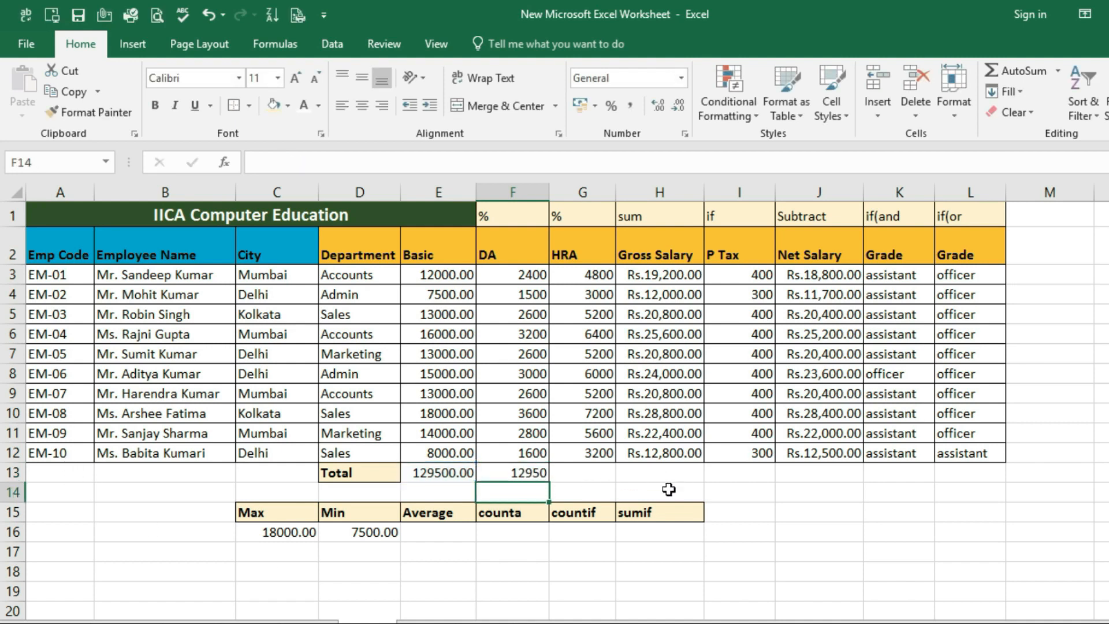
{"action": "left_click", "coordinate": [516, 473]}
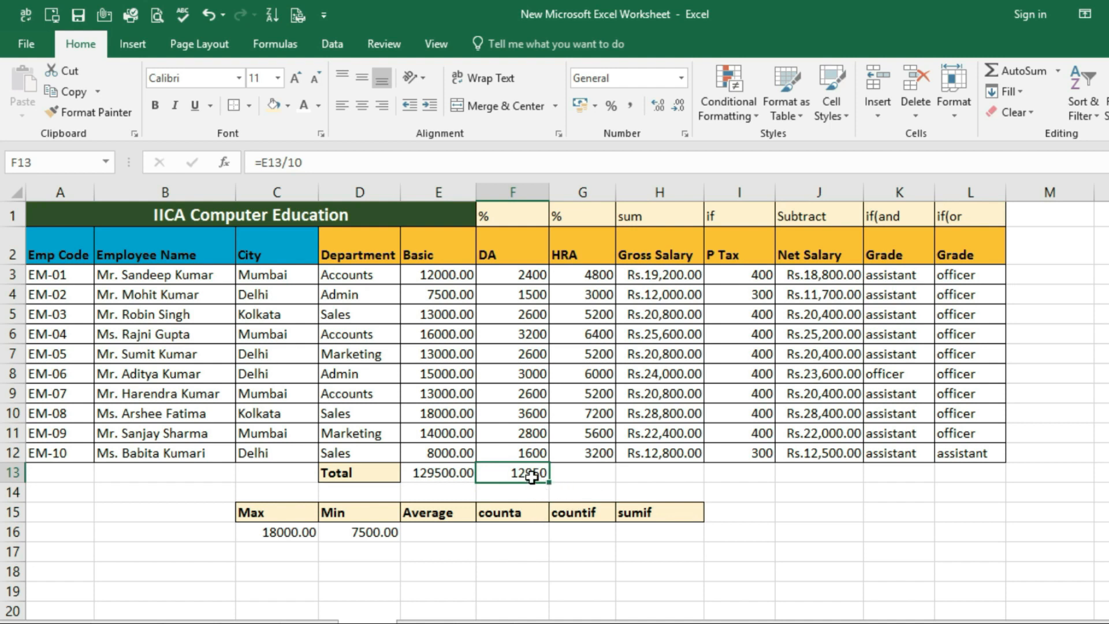
{"action": "left_click", "coordinate": [440, 474]}
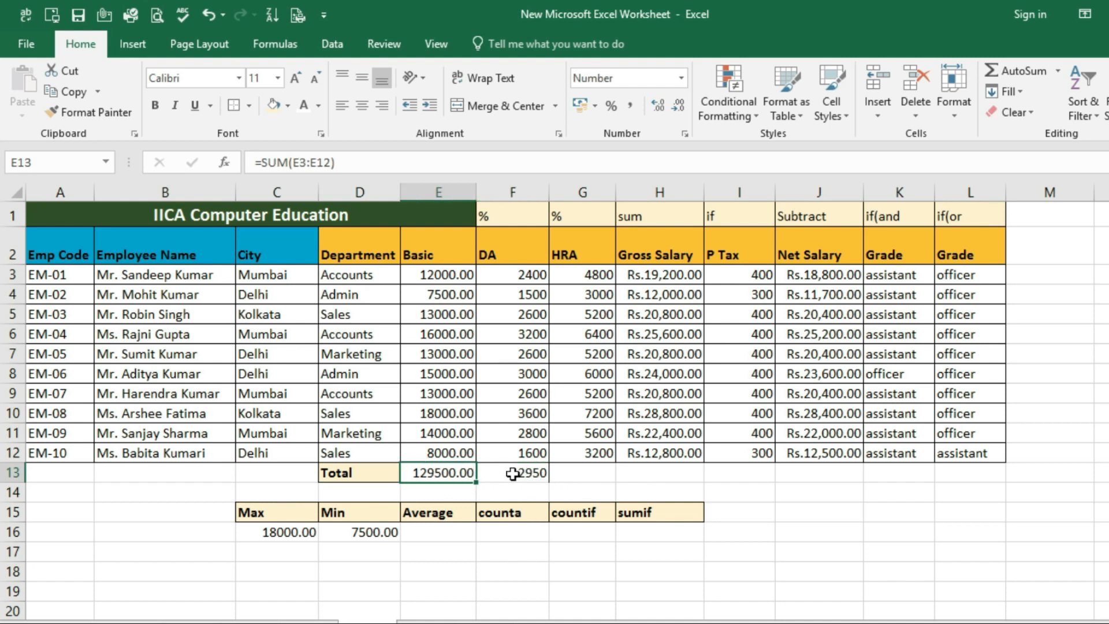
{"action": "left_click", "coordinate": [516, 473]}
Enter =average(E3:E12) in E16 under Average for the Basic salaries
{"action": "left_click", "coordinate": [427, 534]}
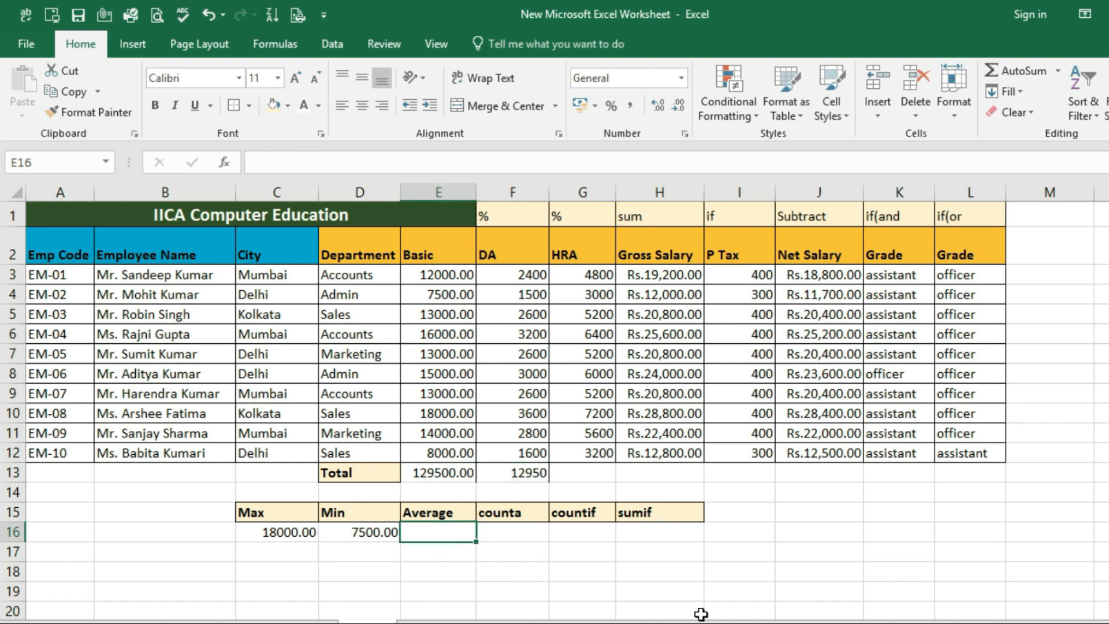
{"action": "type", "text": "=average"}
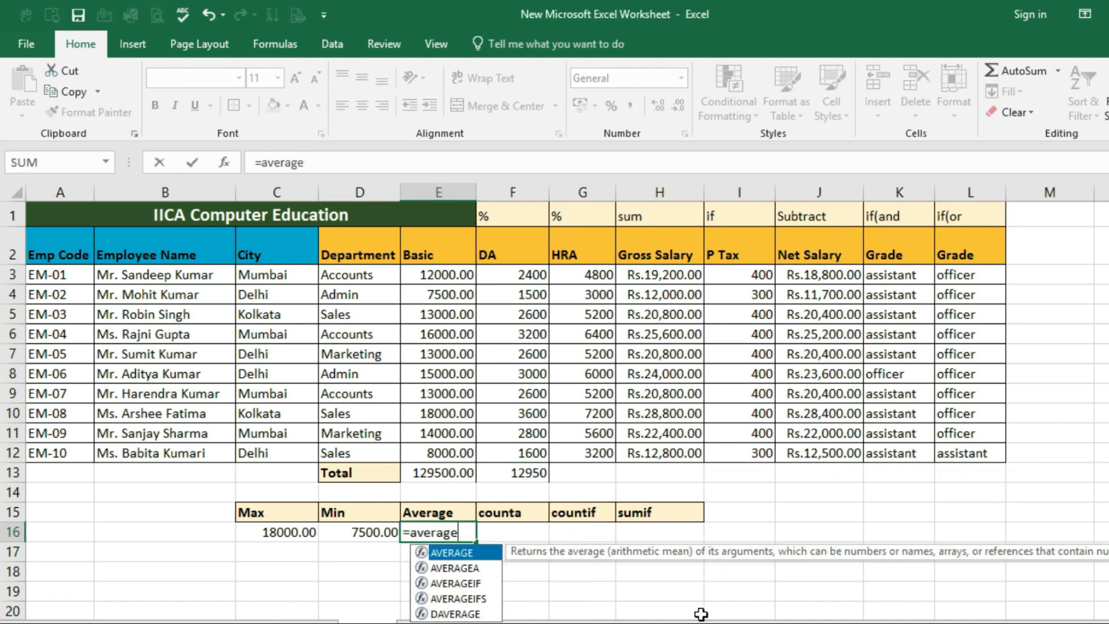
{"action": "type", "text": "("}
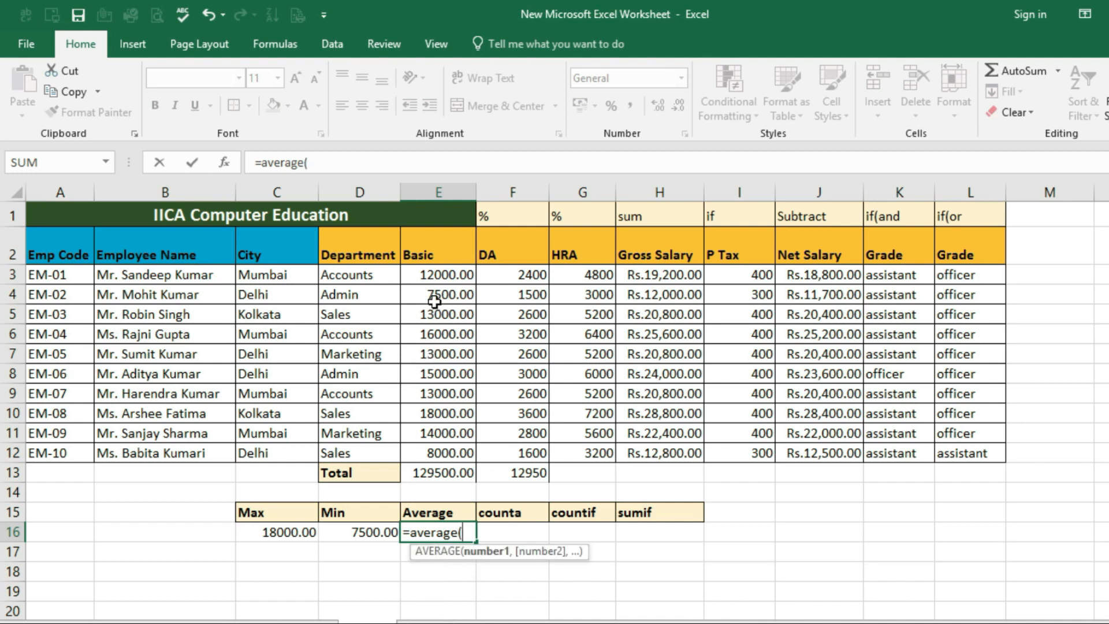
{"action": "left_click_drag", "start_coordinate": [436, 278], "coordinate": [437, 453]}
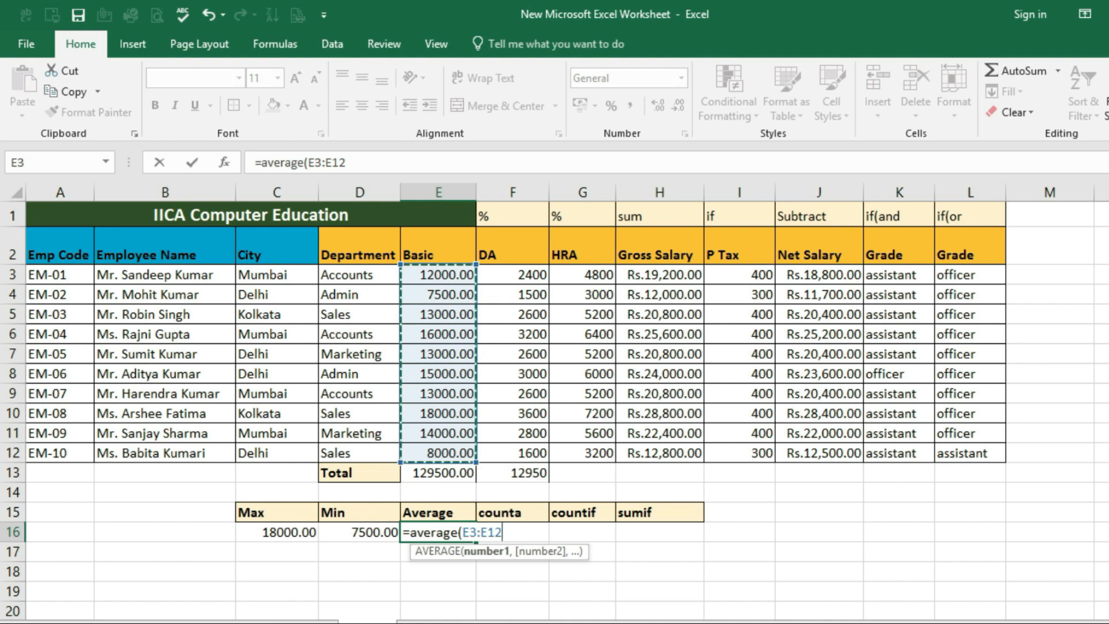
{"action": "type", "text": ")"}
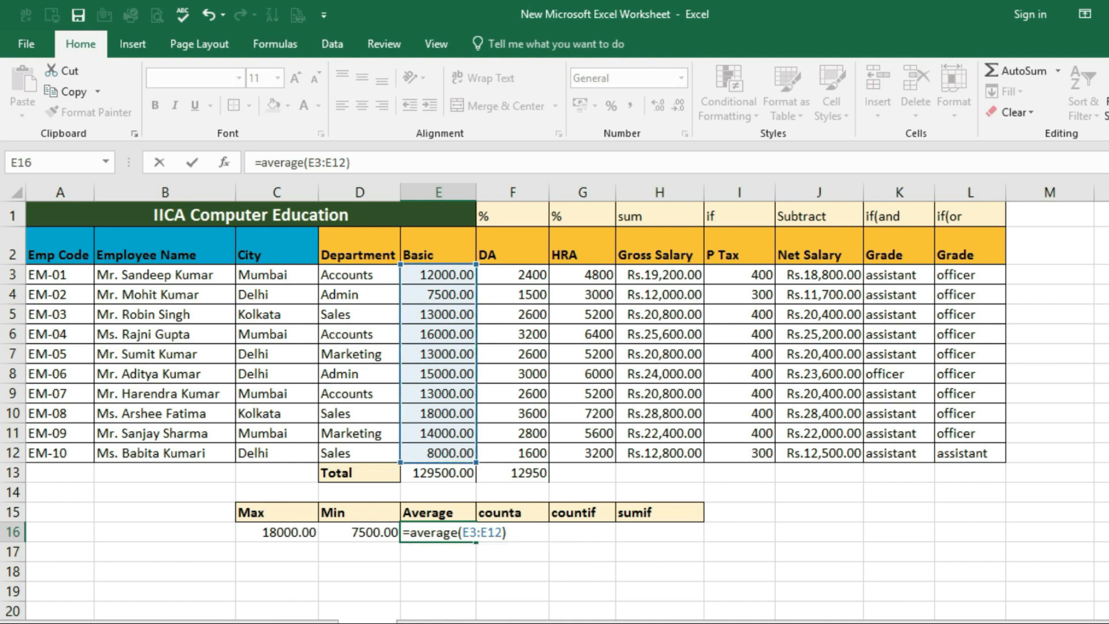
{"action": "key", "text": "Return"}
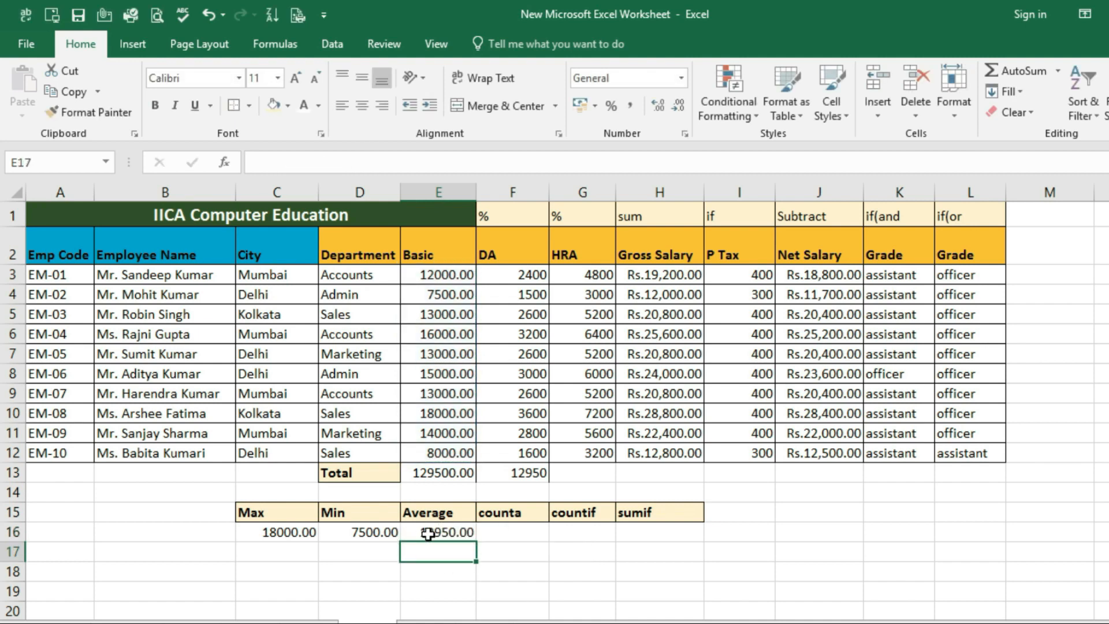
Compare the Average formula in E16 with the manual average in F13 and the Basic total in E13
{"action": "left_click", "coordinate": [427, 535]}
{"action": "left_click", "coordinate": [523, 473]}
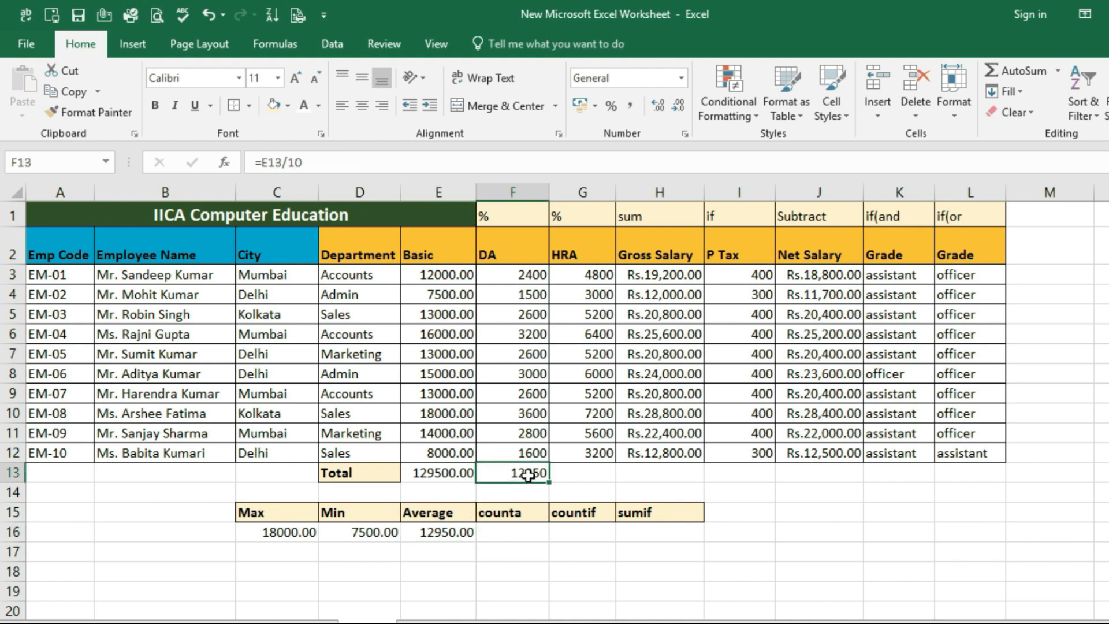
{"action": "left_click", "coordinate": [440, 473]}
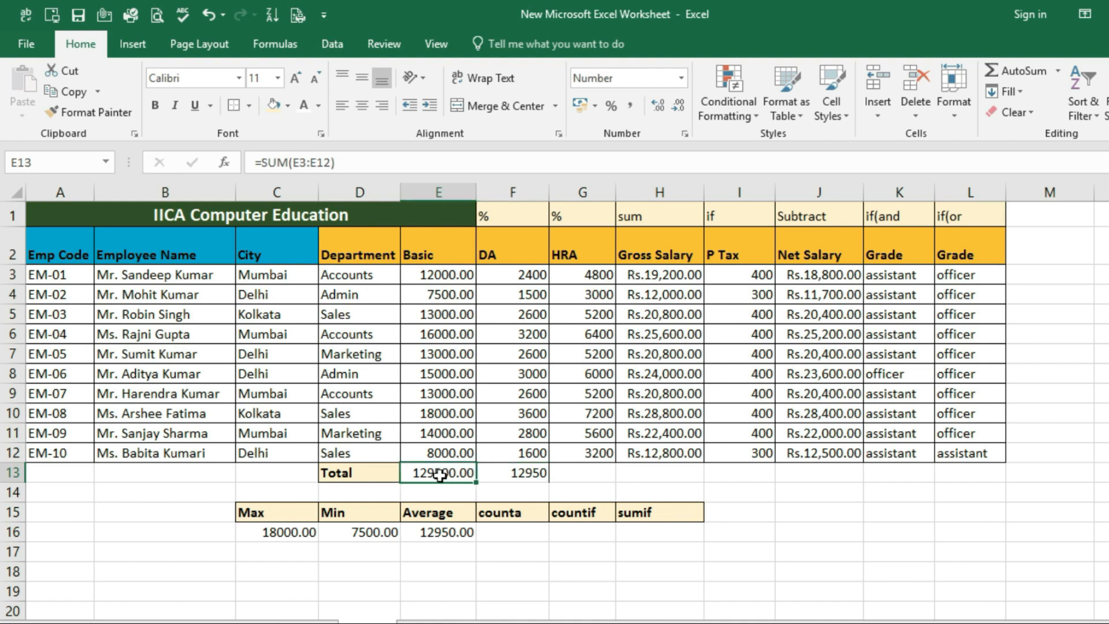
{"action": "left_click", "coordinate": [448, 532]}
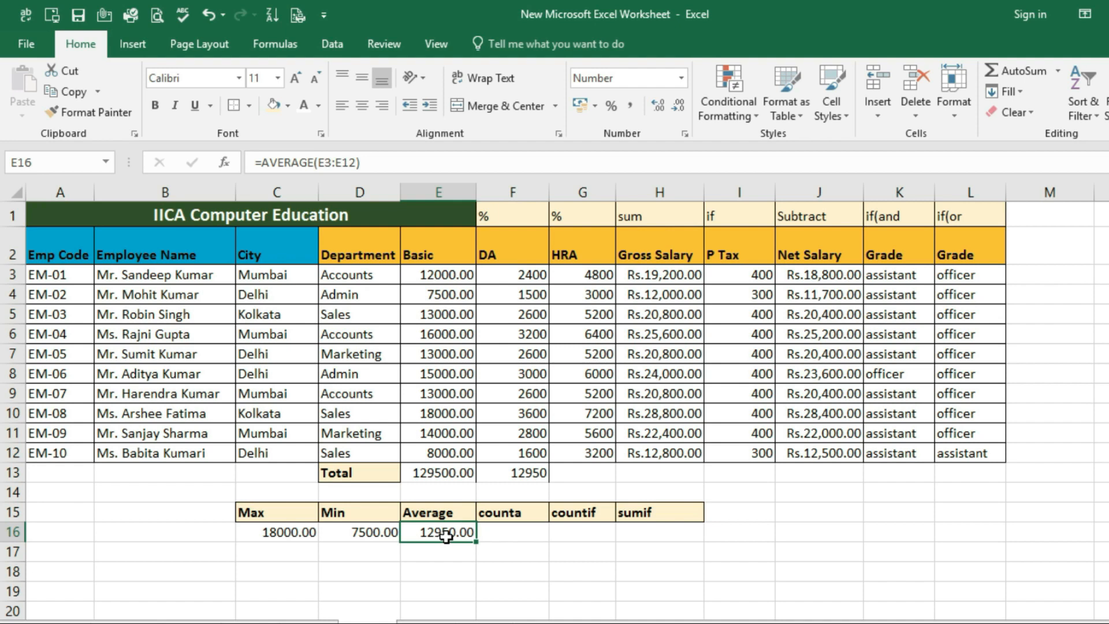
Enter =counta(B3:B20) in F16 under counta to count the employee names, and review the formula
{"action": "left_click", "coordinate": [512, 533]}
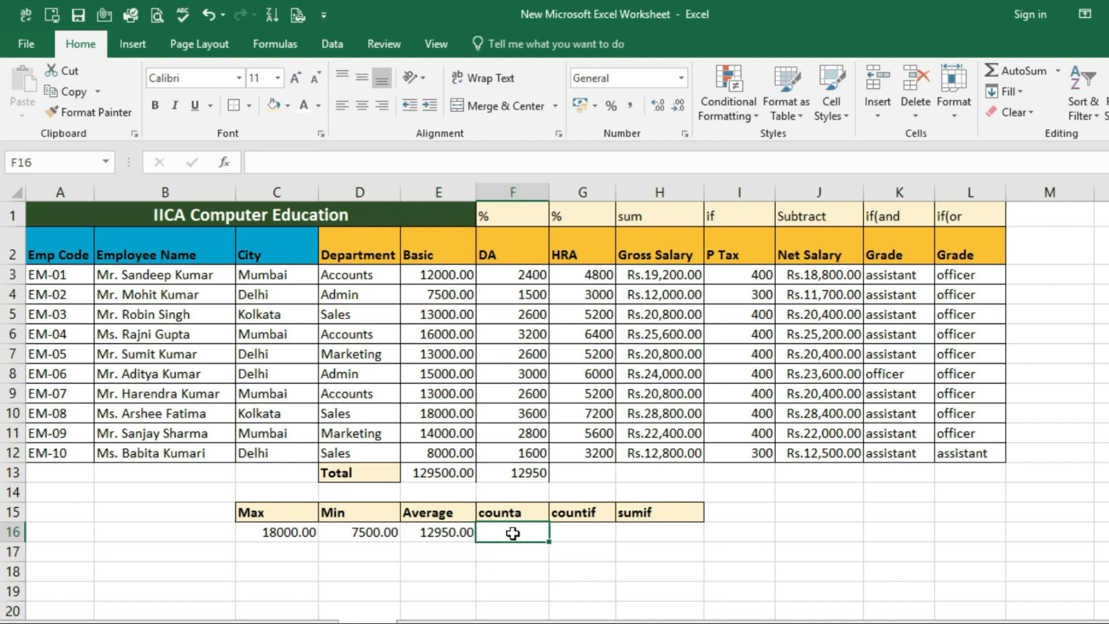
{"action": "type", "text": "=cou"}
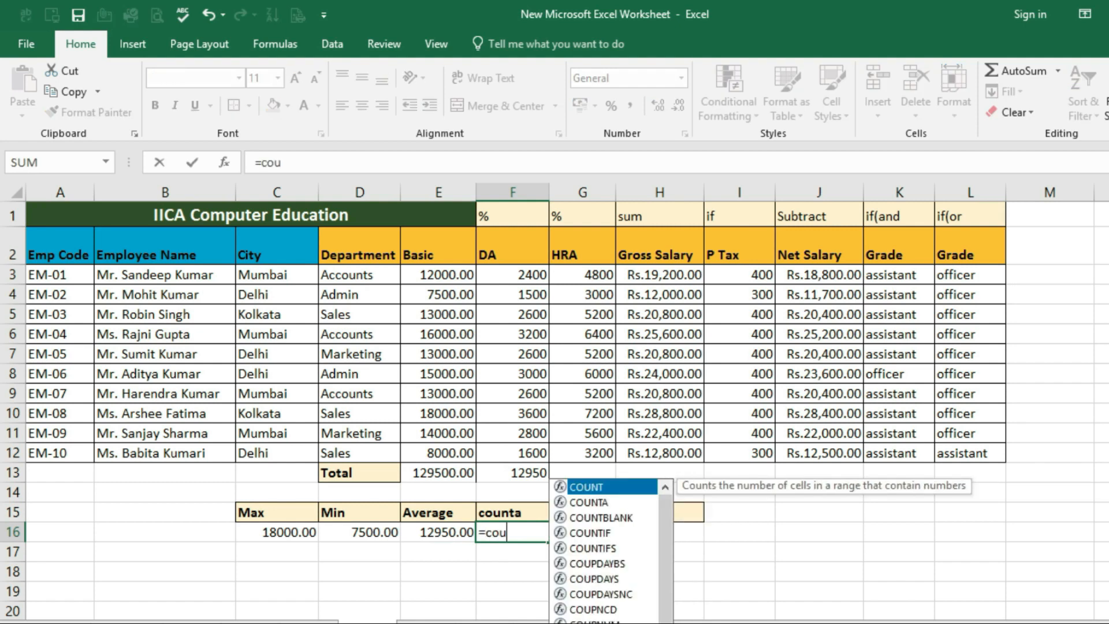
{"action": "type", "text": "nta"}
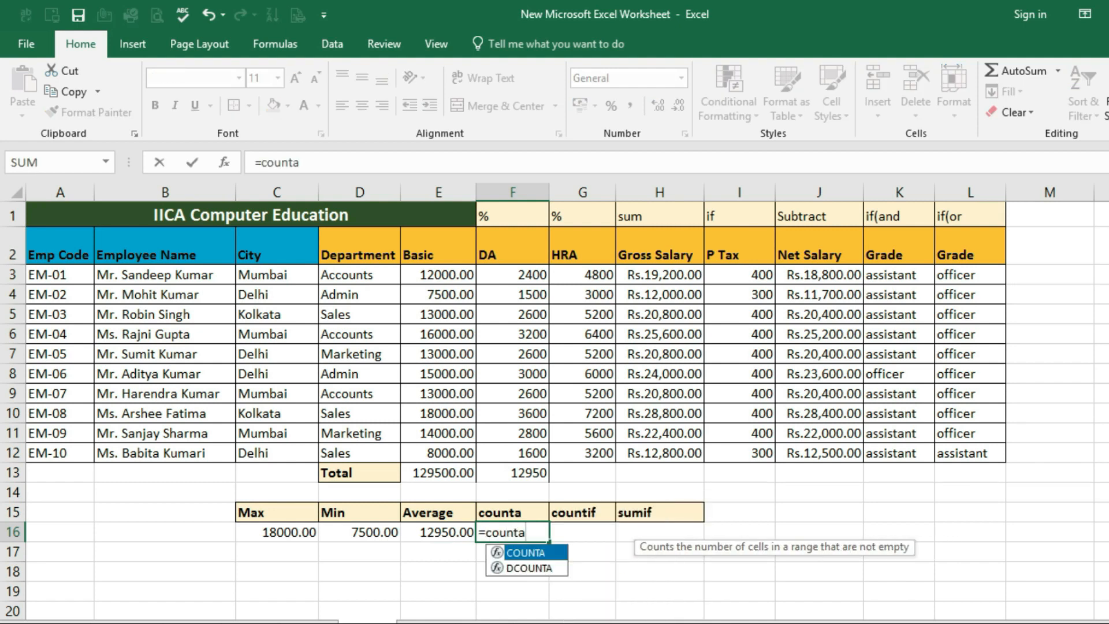
{"action": "type", "text": "("}
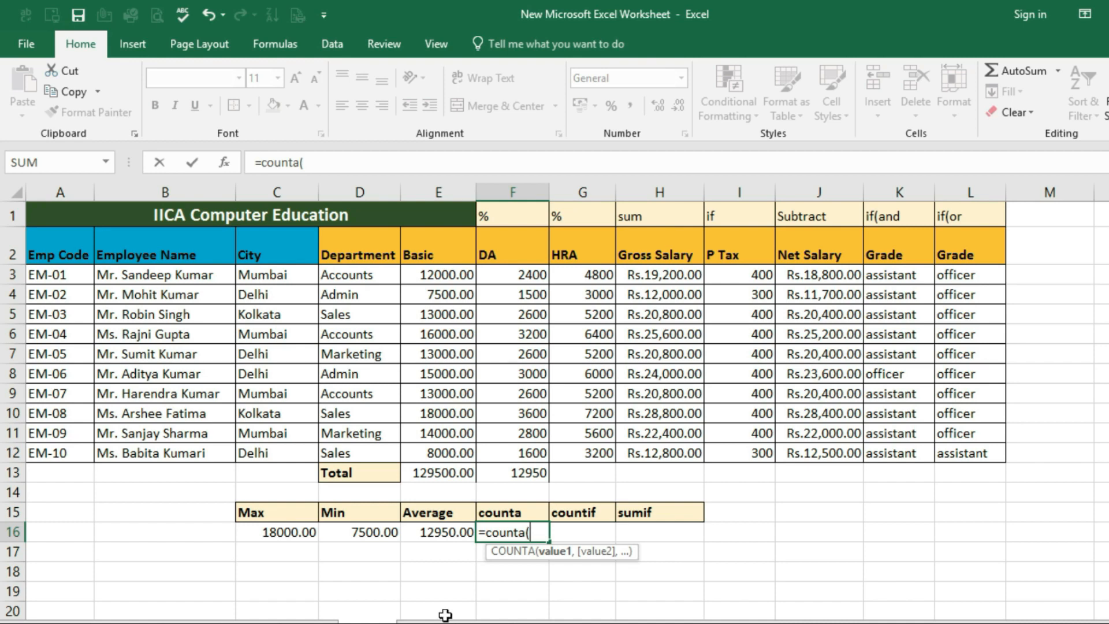
{"action": "scroll", "coordinate": [240, 478], "scroll_direction": "down", "scroll_amount": 3}
{"action": "scroll", "coordinate": [240, 478], "scroll_direction": "up", "scroll_amount": 3}
{"action": "left_click_drag", "start_coordinate": [144, 275], "coordinate": [149, 608]}
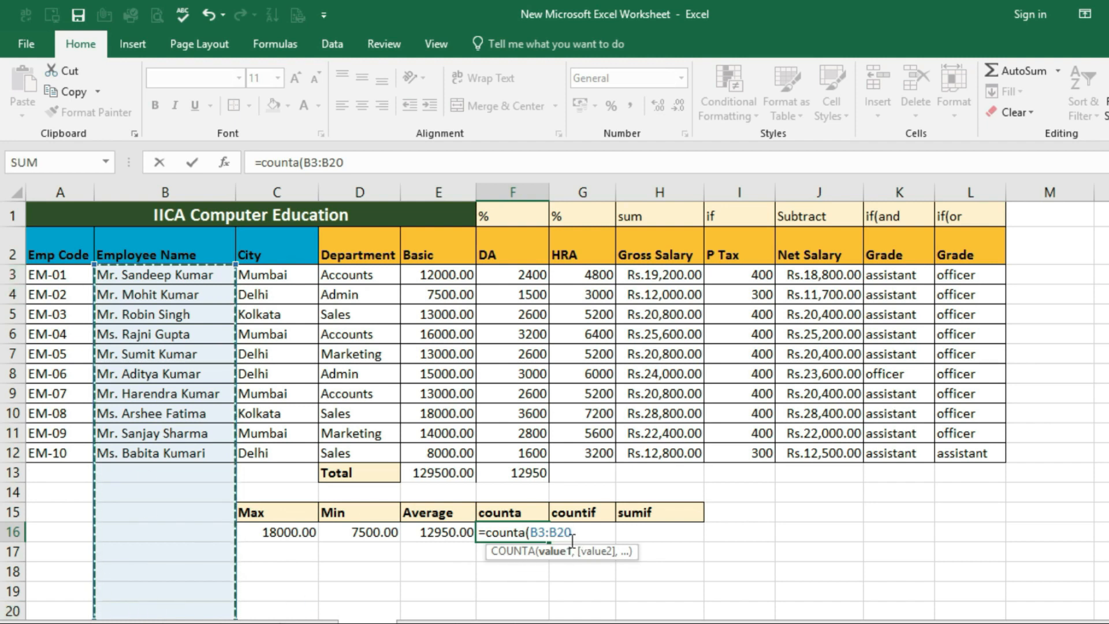
{"action": "type", "text": ")"}
{"action": "key", "text": "Return"}
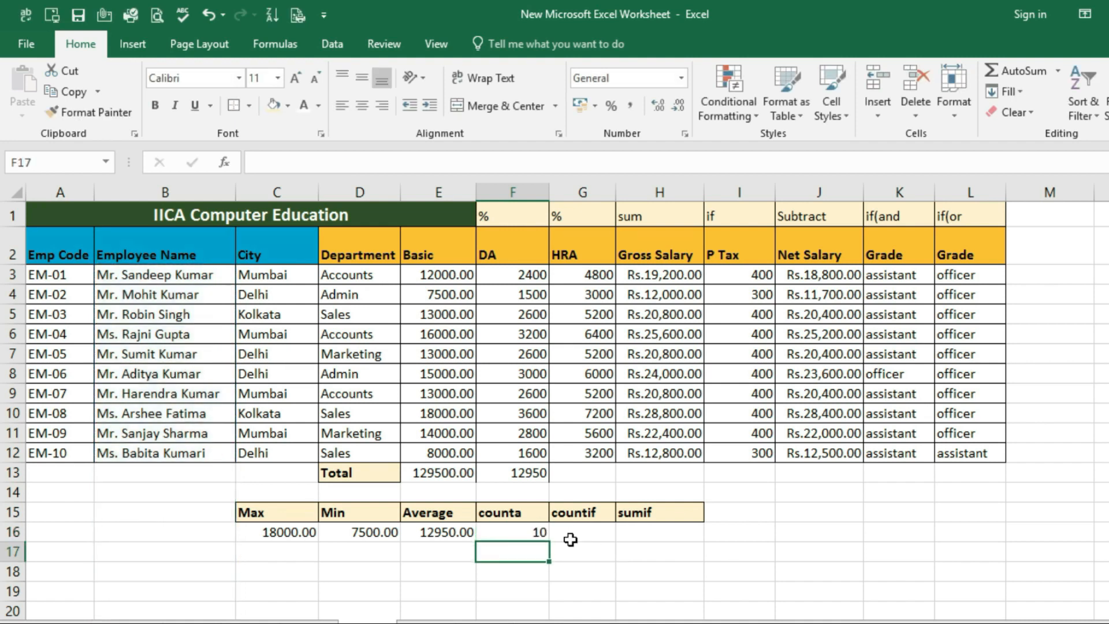
{"action": "left_click", "coordinate": [512, 529]}
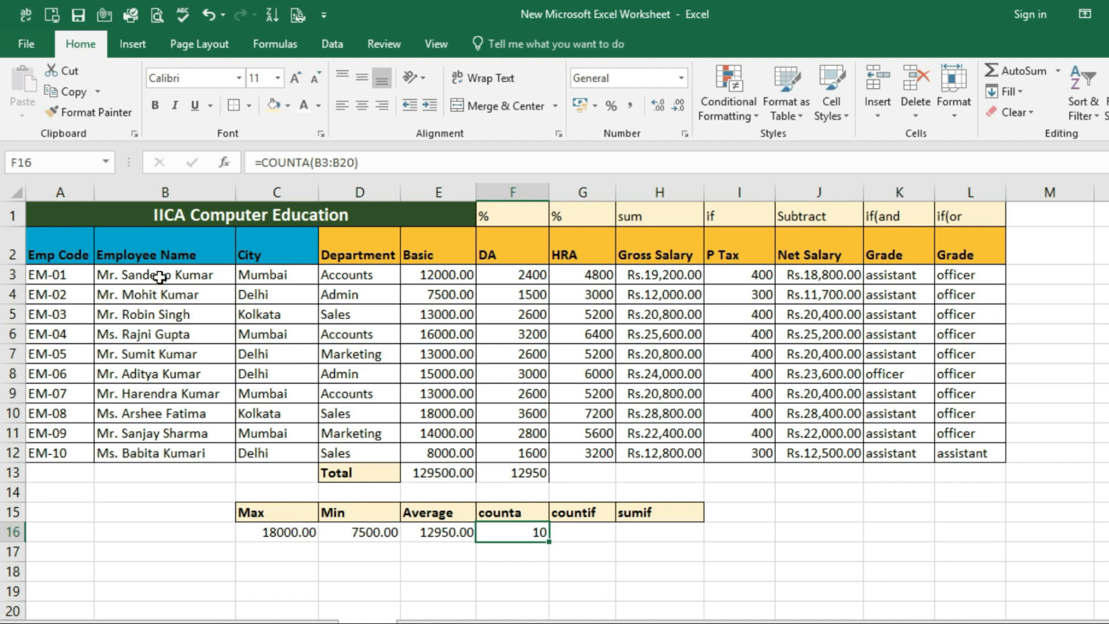
Test the counta formula by entering the dummy name dfgdfg in B13 below the employee names, and check F16
{"action": "left_click_drag", "start_coordinate": [159, 276], "coordinate": [165, 453]}
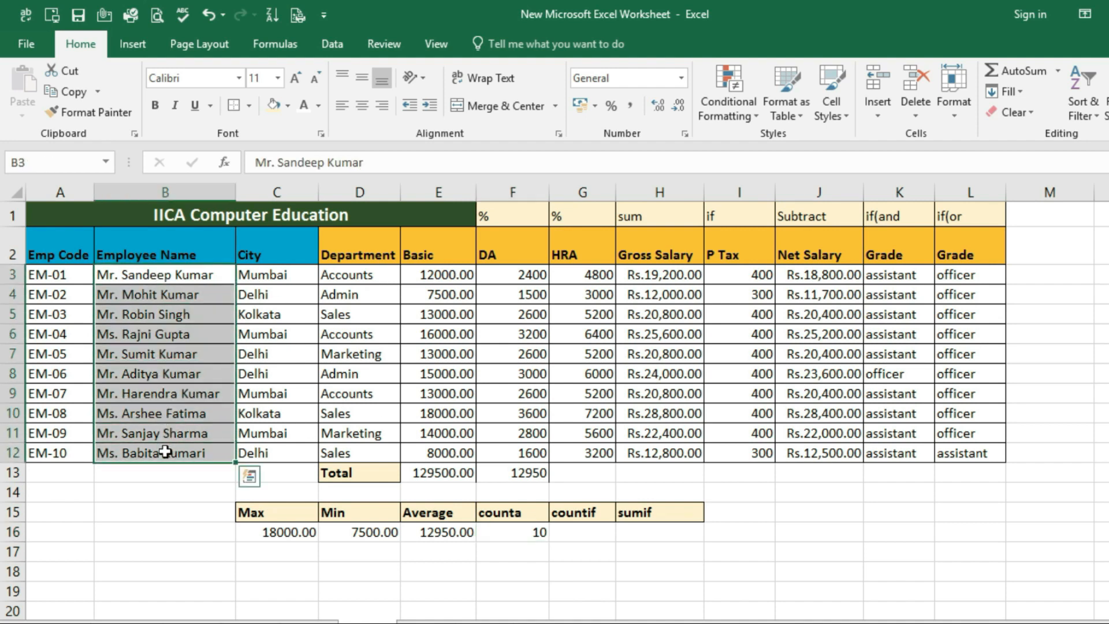
{"action": "left_click", "coordinate": [145, 477]}
{"action": "type", "text": "dfgdfg"}
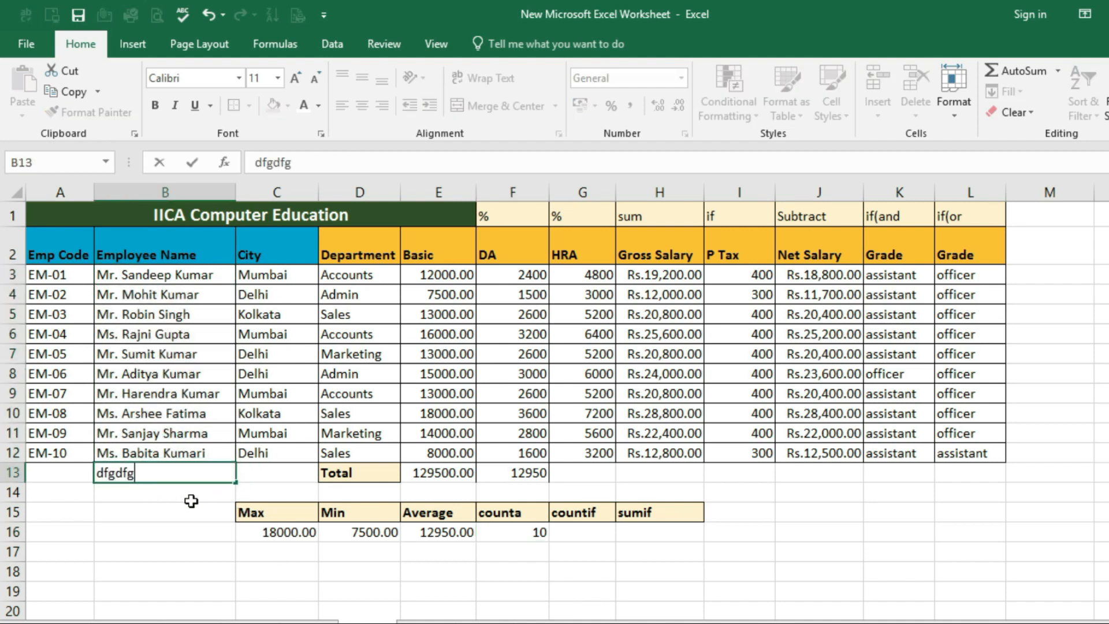
{"action": "left_click", "coordinate": [151, 485]}
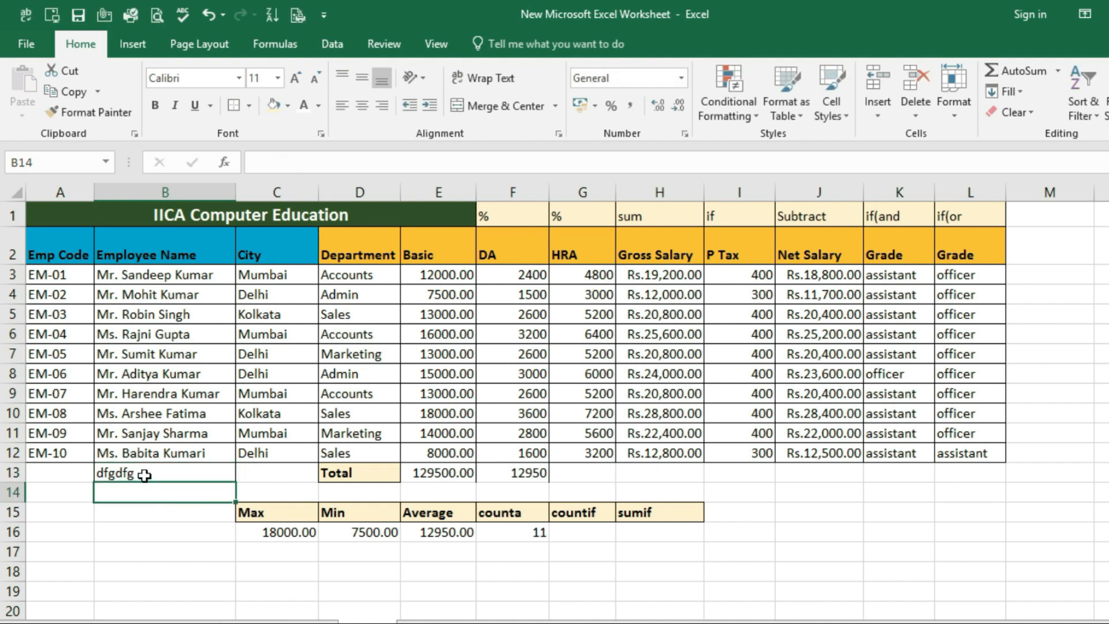
{"action": "left_click", "coordinate": [144, 473]}
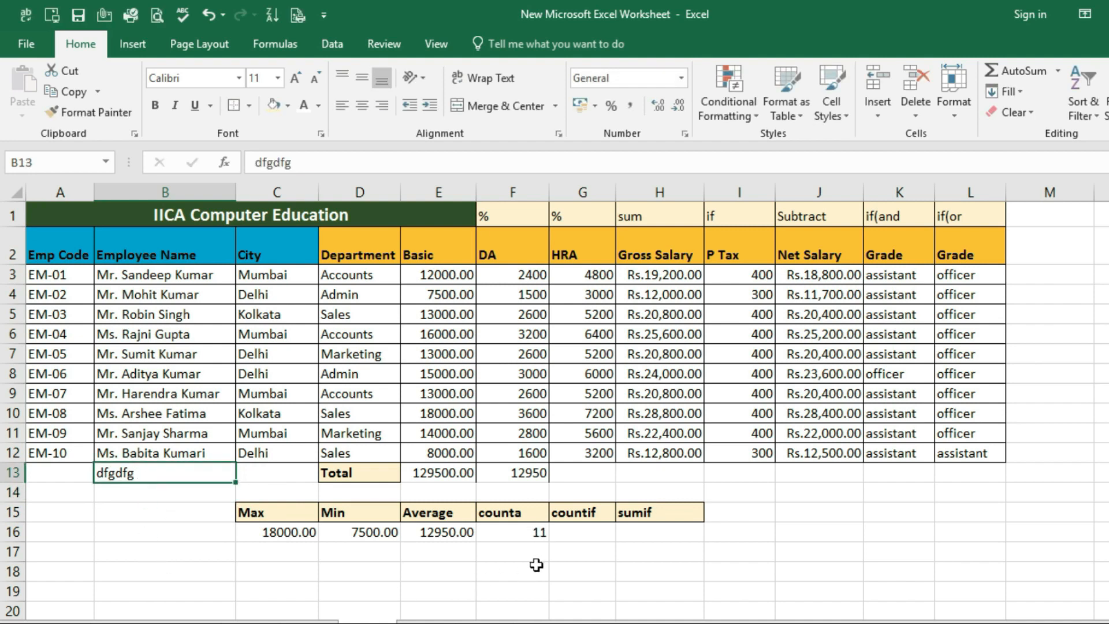
{"action": "left_click", "coordinate": [534, 534]}
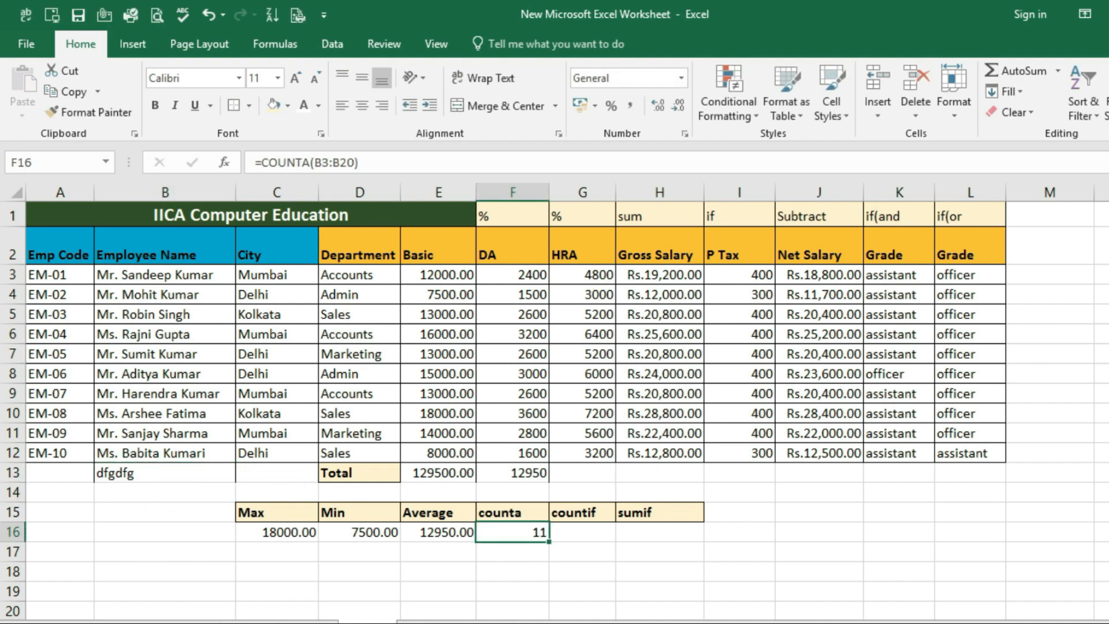
Add the dummy names sdfjsdh, sdfjdsh, sdfjksd and sdfjkdsh in B14:B17 and check the counta result in F16
{"action": "left_click", "coordinate": [167, 494]}
{"action": "type", "text": "sdfjsdh"}
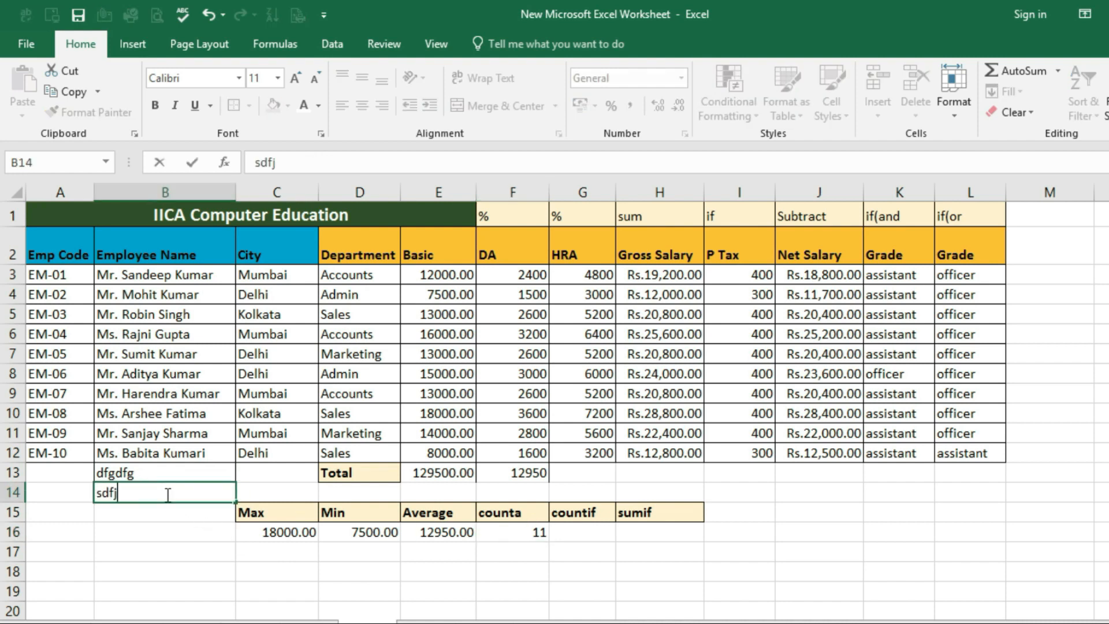
{"action": "key", "text": "Return"}
{"action": "type", "text": "sdfjdsh"}
{"action": "key", "text": "Return"}
{"action": "type", "text": "sdfjksd"}
{"action": "key", "text": "Return"}
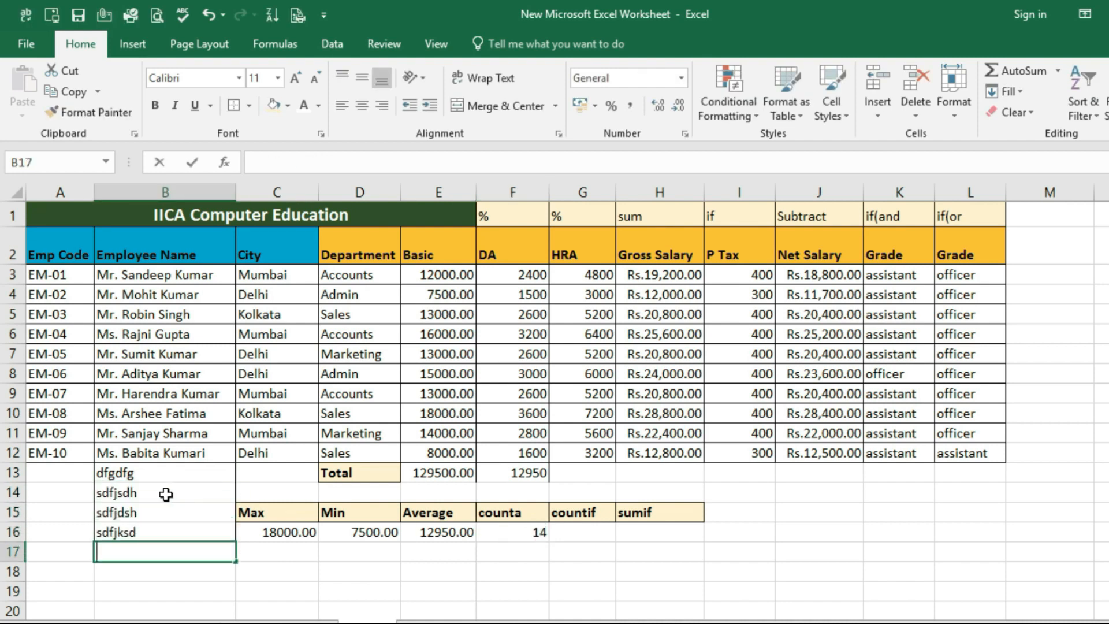
{"action": "type", "text": "sdfjkdsh"}
{"action": "key", "text": "Return"}
{"action": "left_click_drag", "start_coordinate": [151, 474], "coordinate": [151, 552]}
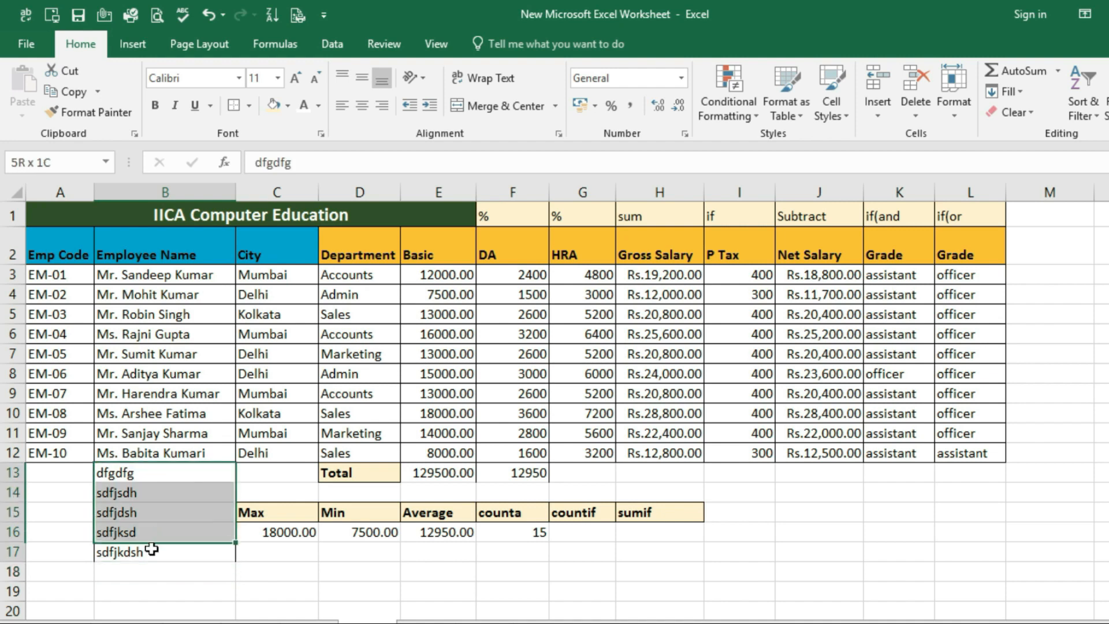
{"action": "left_click", "coordinate": [532, 532]}
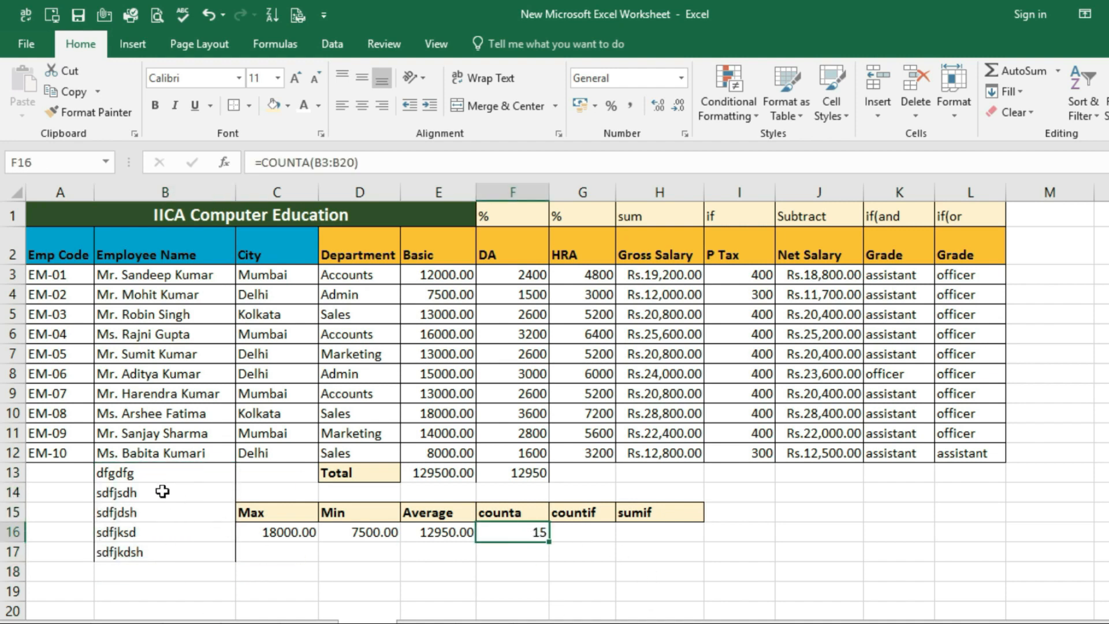
Clear the dummy names from B13:B17 and recheck the counta result in F16
{"action": "left_click_drag", "start_coordinate": [153, 473], "coordinate": [156, 557]}
{"action": "key", "text": "Delete"}
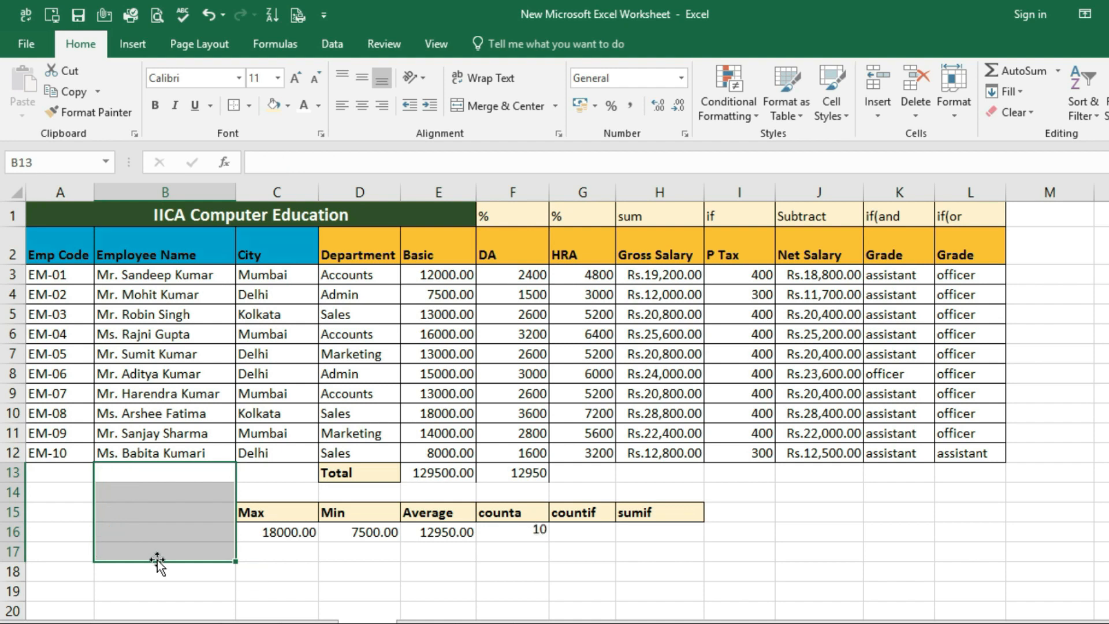
{"action": "left_click", "coordinate": [531, 532]}
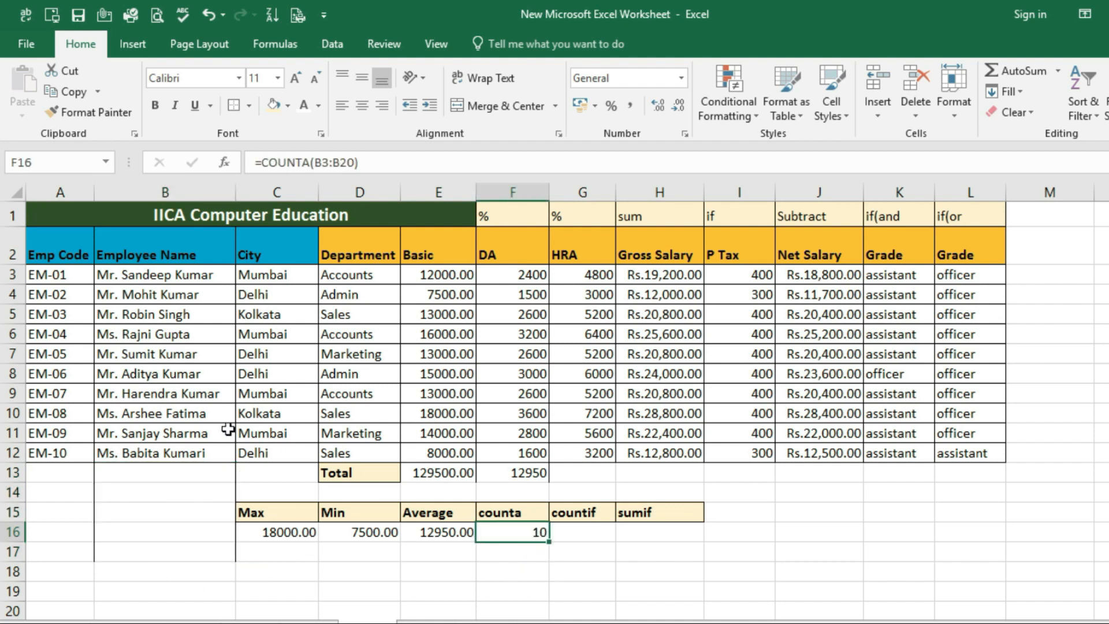
Clear the employee names in B6:B11 and compare the remaining names with the counta result in F16
{"action": "left_click_drag", "start_coordinate": [157, 336], "coordinate": [164, 438]}
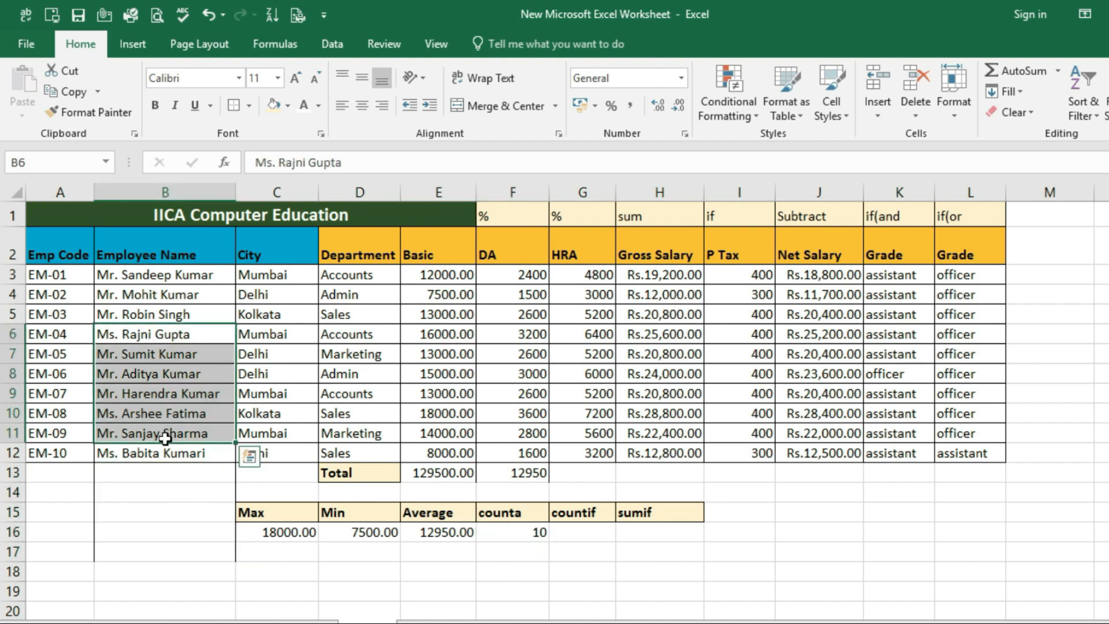
{"action": "key", "text": "Delete"}
{"action": "left_click", "coordinate": [154, 372]}
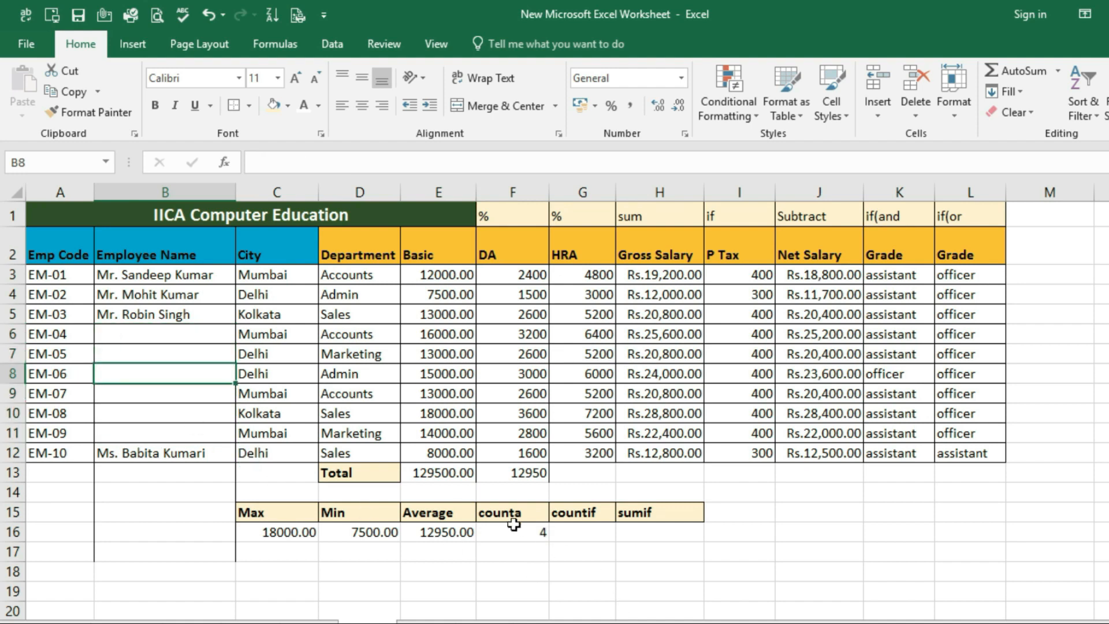
{"action": "left_click", "coordinate": [513, 525]}
{"action": "left_click_drag", "start_coordinate": [163, 275], "coordinate": [170, 454]}
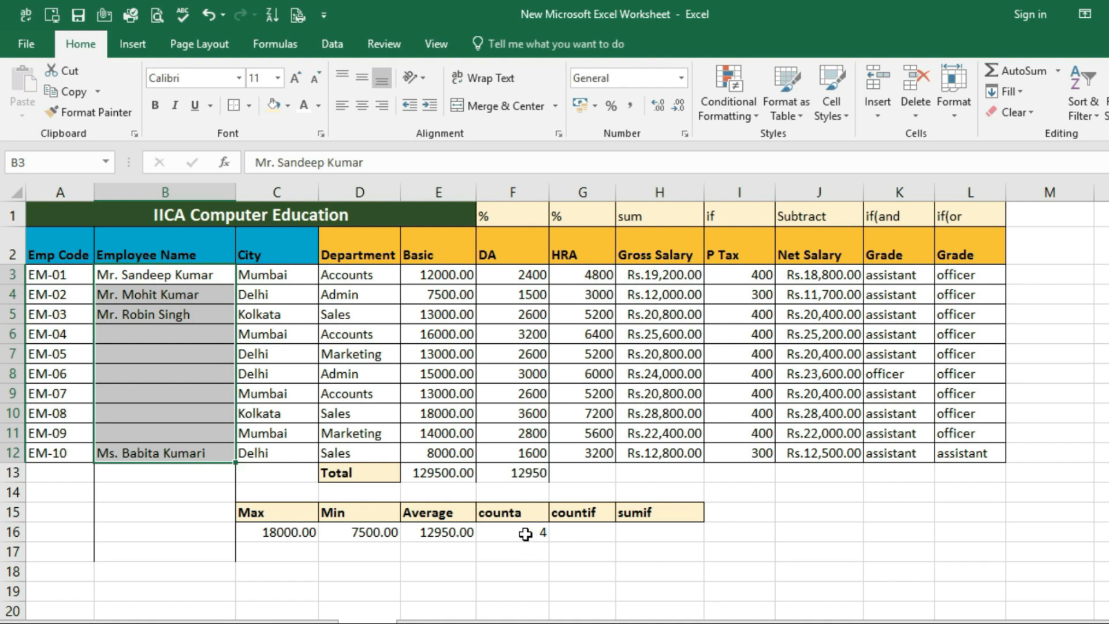
{"action": "left_click", "coordinate": [526, 535]}
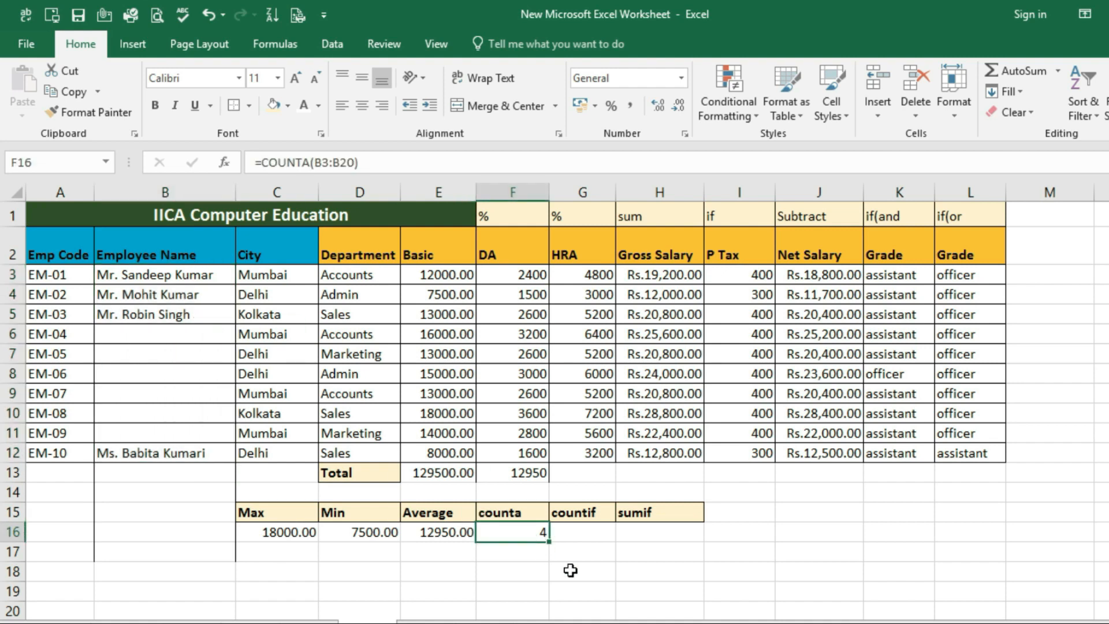
Undo the clearing of the employee names in B6:B11 and check the names in column B
{"action": "key", "text": "ctrl+z"}
{"action": "left_click", "coordinate": [162, 356]}
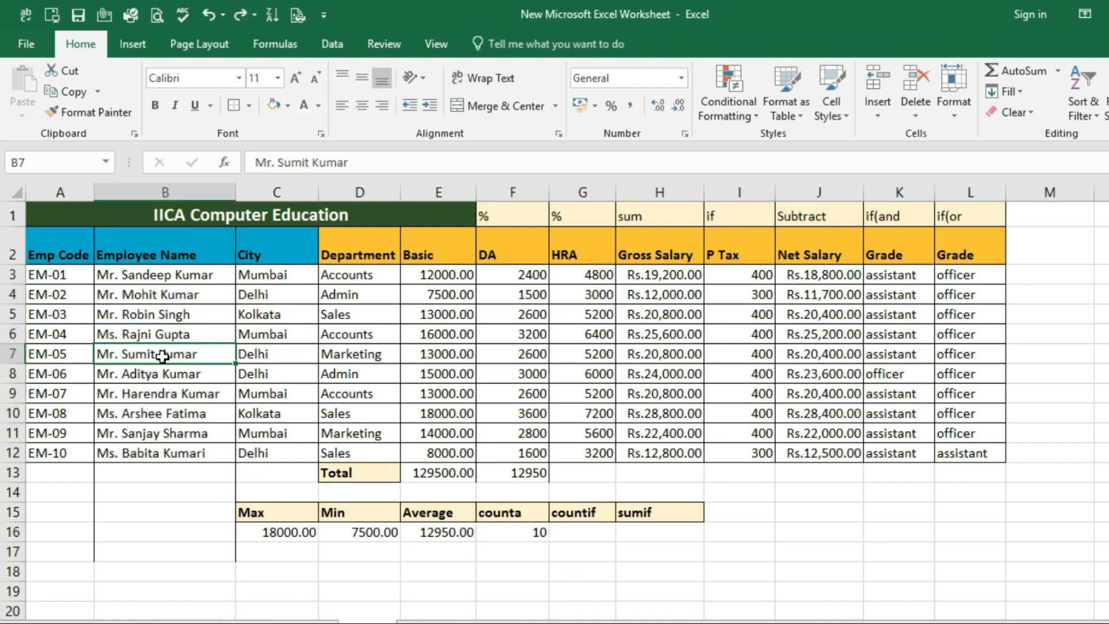
{"action": "left_click", "coordinate": [165, 393]}
{"action": "left_click", "coordinate": [170, 456]}
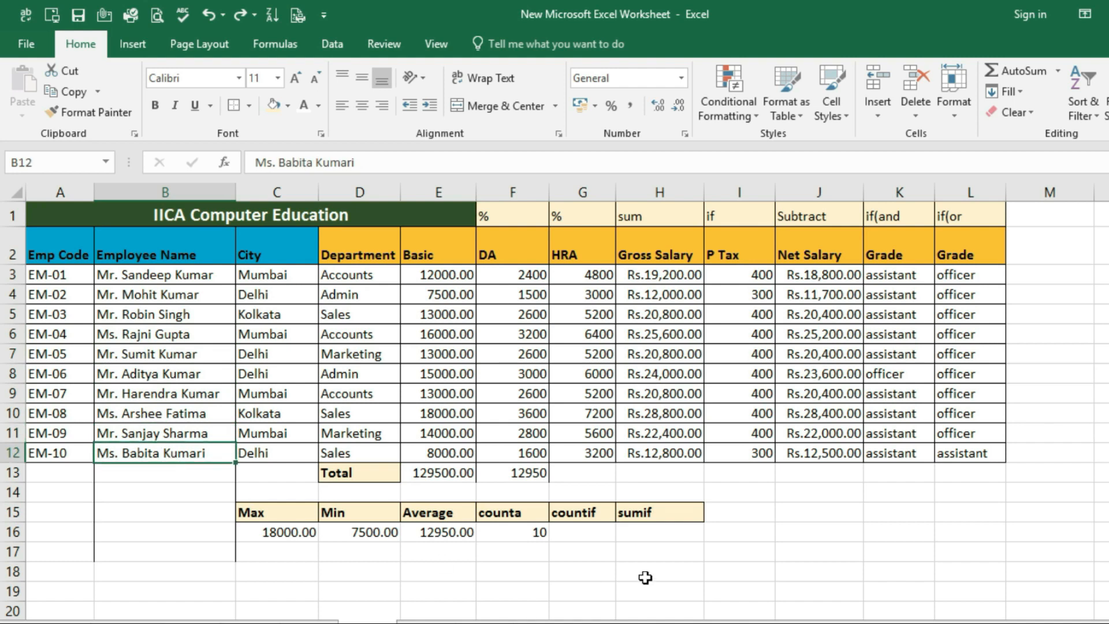
Start a =countif( formula in G16 under the countif heading
{"action": "left_click", "coordinate": [581, 532]}
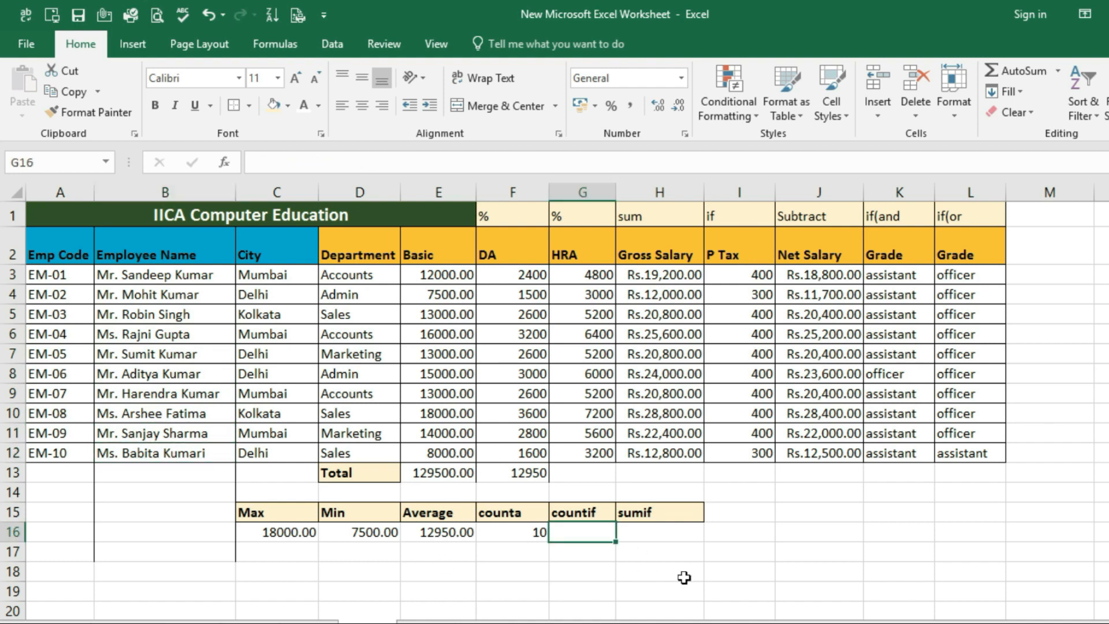
{"action": "type", "text": "=countif"}
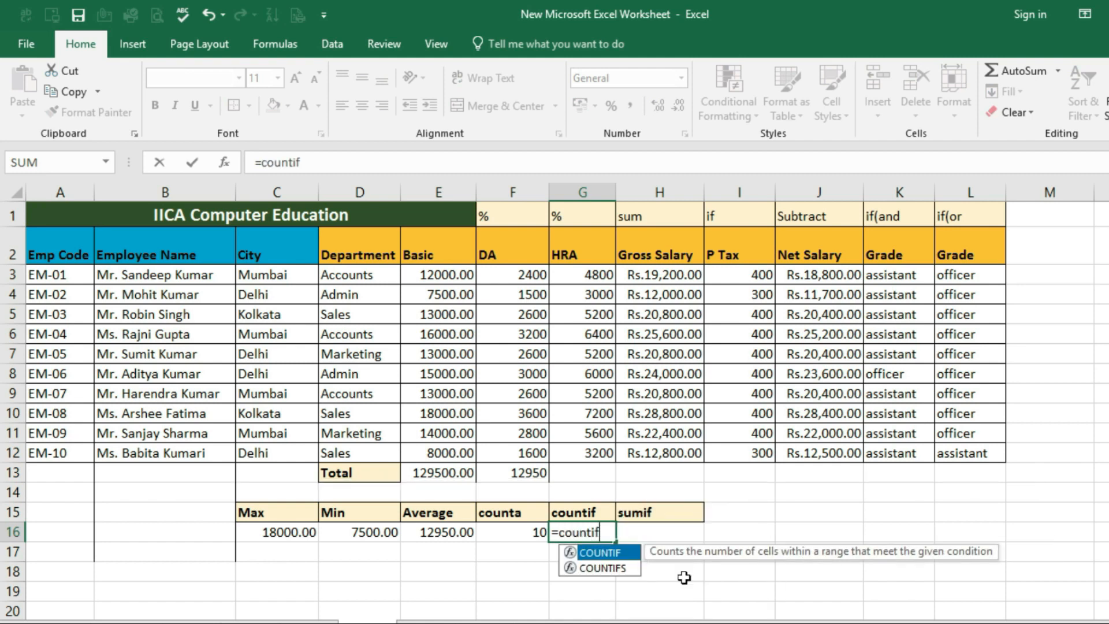
{"action": "type", "text": "("}
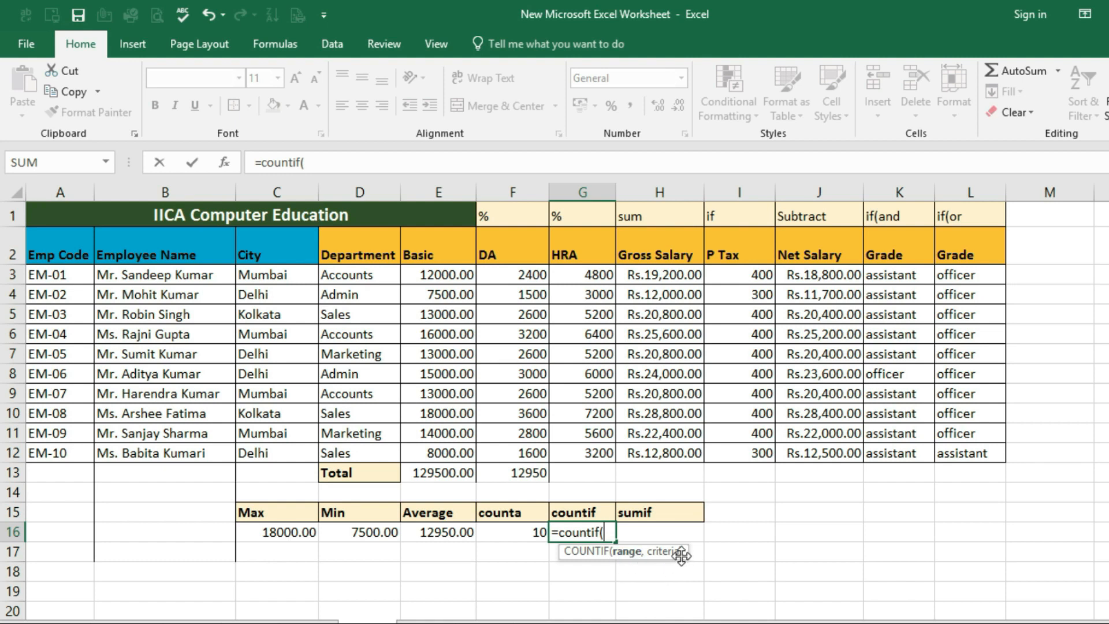
Complete the countif formula in G16 with range C3:C12 and the Delhi cell C4 as criteria
{"action": "left_click_drag", "start_coordinate": [267, 275], "coordinate": [264, 453]}
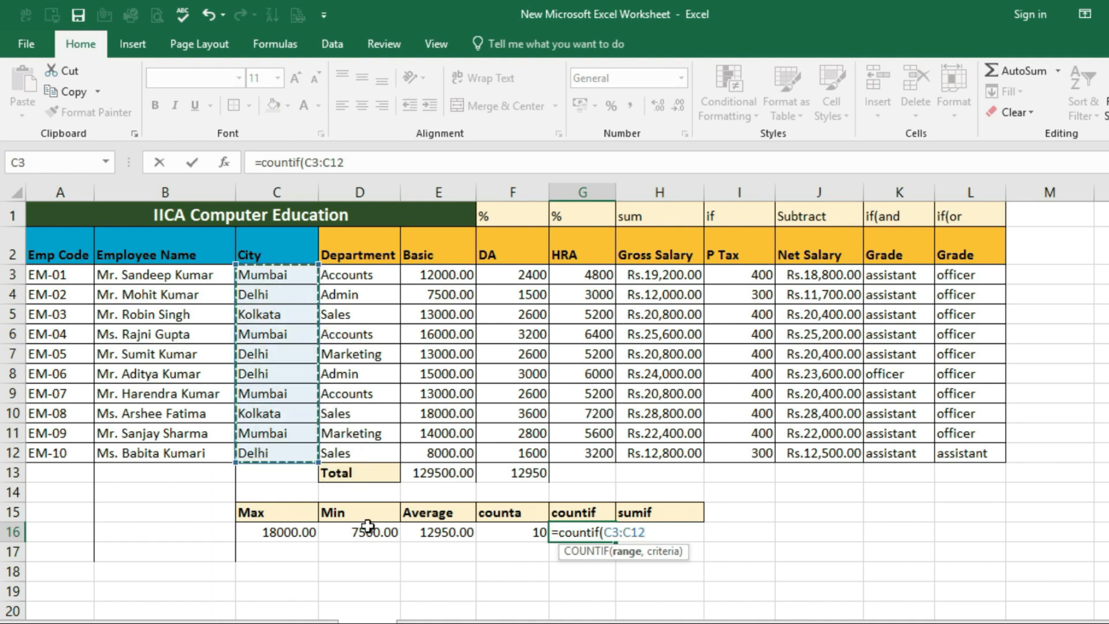
{"action": "type", "text": ","}
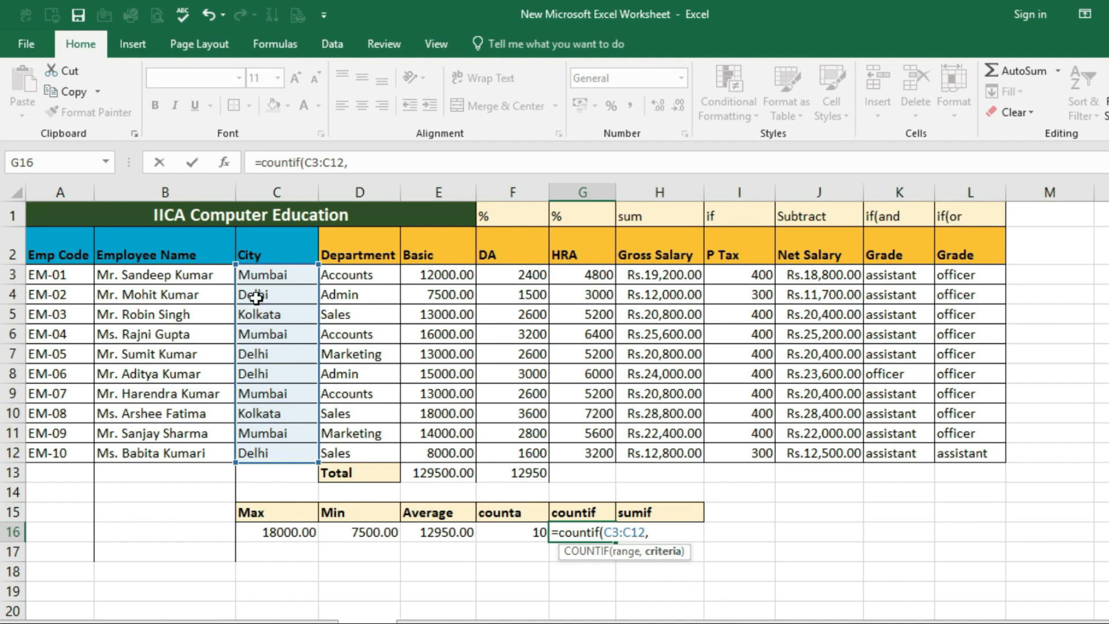
{"action": "left_click", "coordinate": [257, 298]}
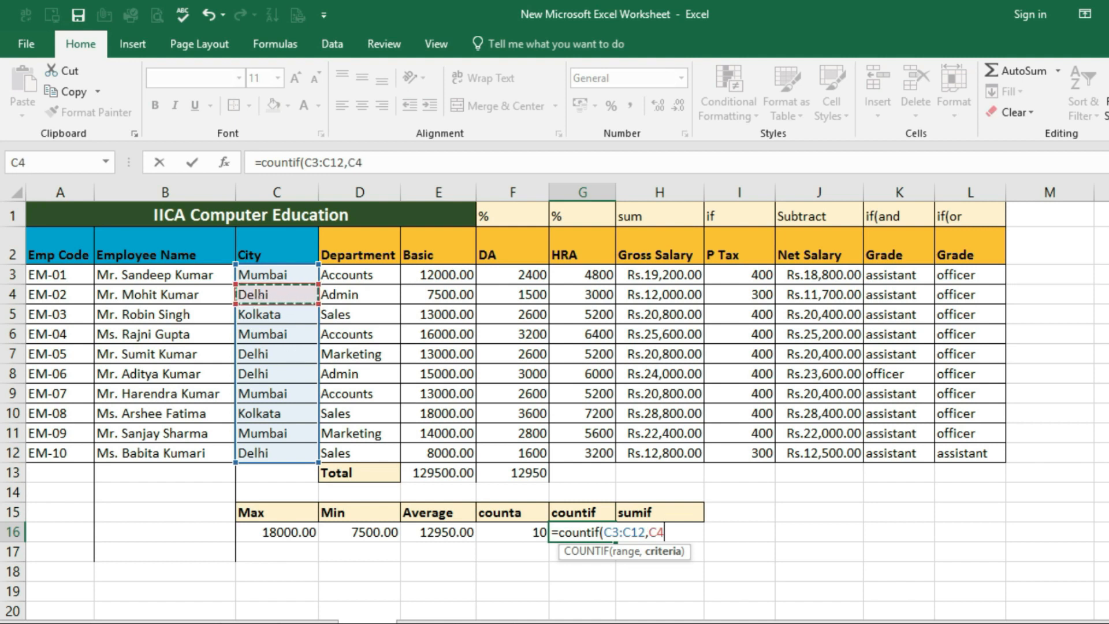
{"action": "type", "text": ")"}
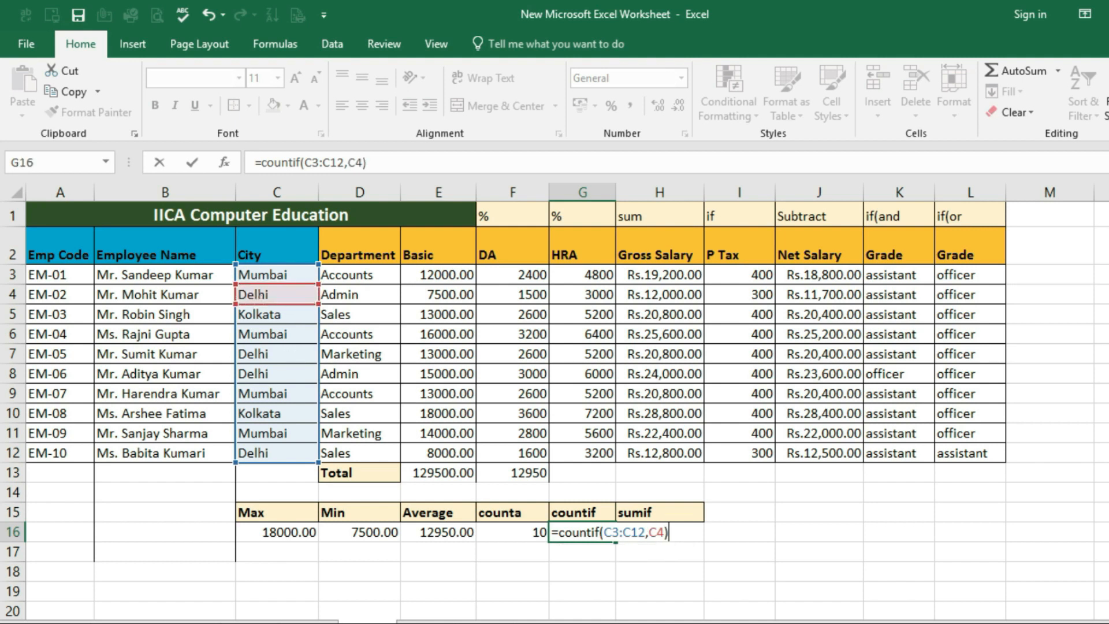
{"action": "key", "text": "Return"}
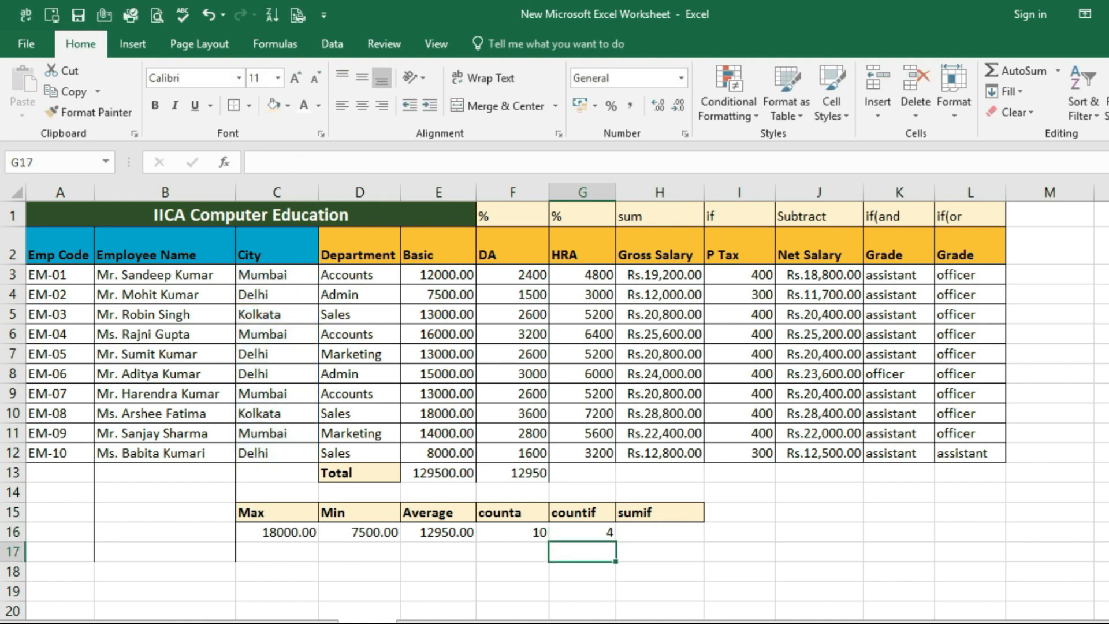
Compare the countif result in G16 with the Delhi entries in the City column
{"action": "left_click", "coordinate": [604, 536]}
{"action": "left_click", "coordinate": [574, 575]}
{"action": "left_click", "coordinate": [568, 535]}
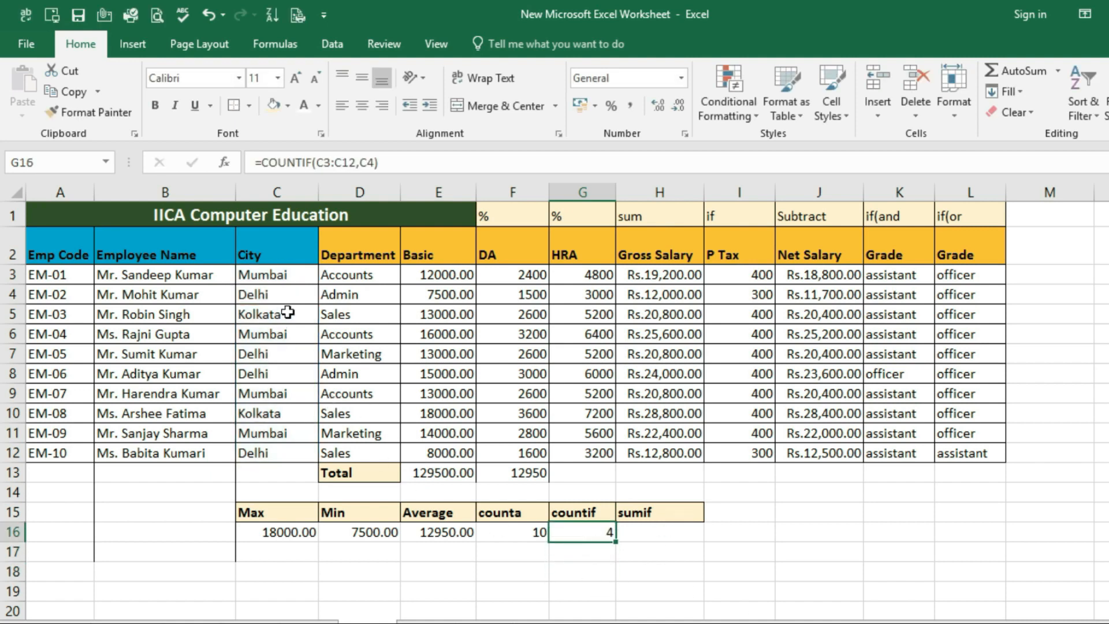
{"action": "left_click", "coordinate": [277, 296]}
{"action": "left_click", "coordinate": [267, 354]}
{"action": "left_click", "coordinate": [261, 373]}
{"action": "left_click", "coordinate": [268, 455]}
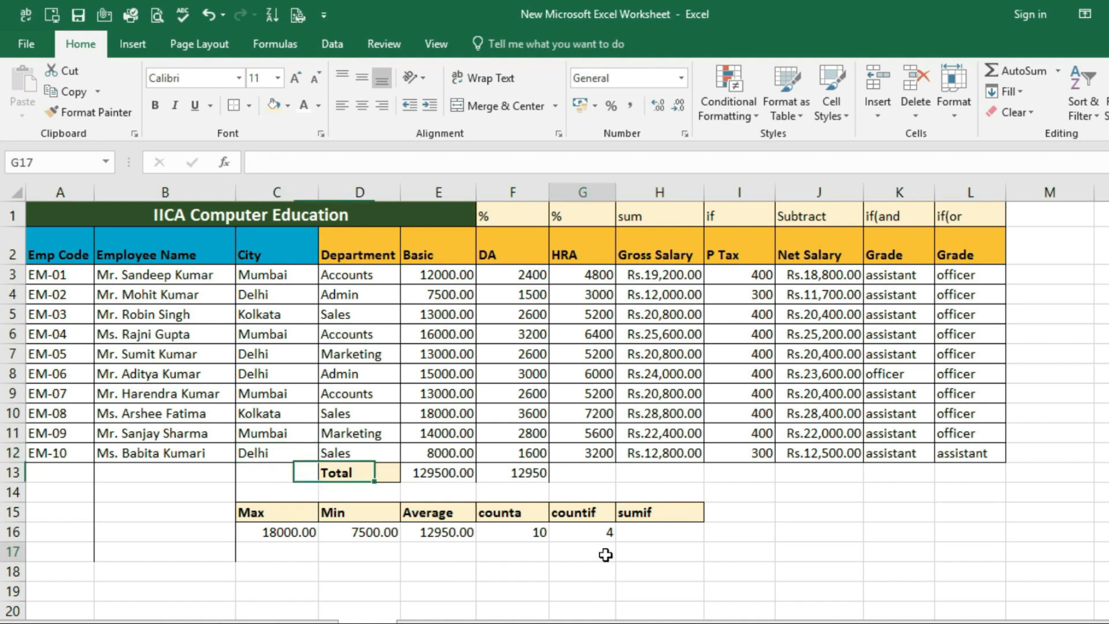
{"action": "left_click", "coordinate": [572, 532]}
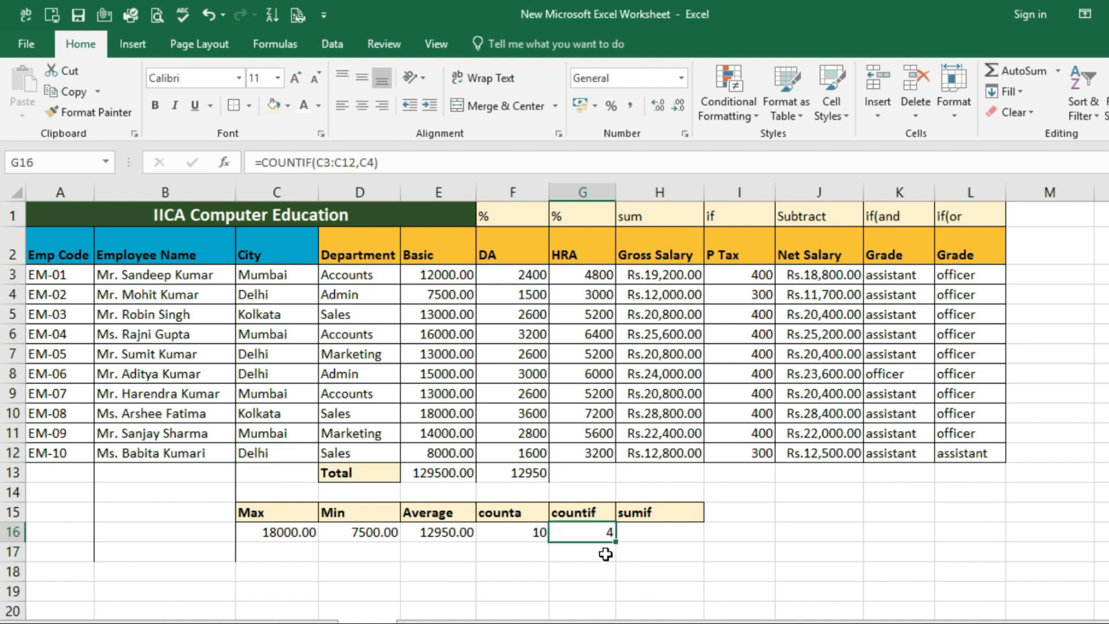
Enter a COUNTIF formula in G17 through its function arguments, with range D3:D12 and criteria D3
{"action": "left_click", "coordinate": [601, 552]}
{"action": "type", "text": "="}
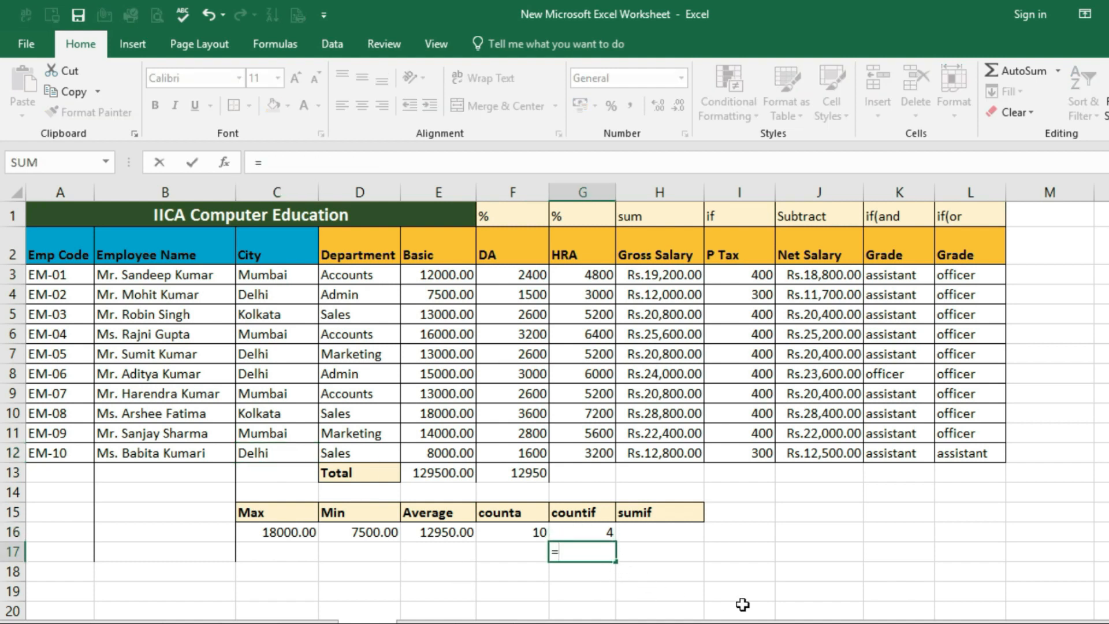
{"action": "type", "text": "countif"}
{"action": "key", "text": "ctrl+a"}
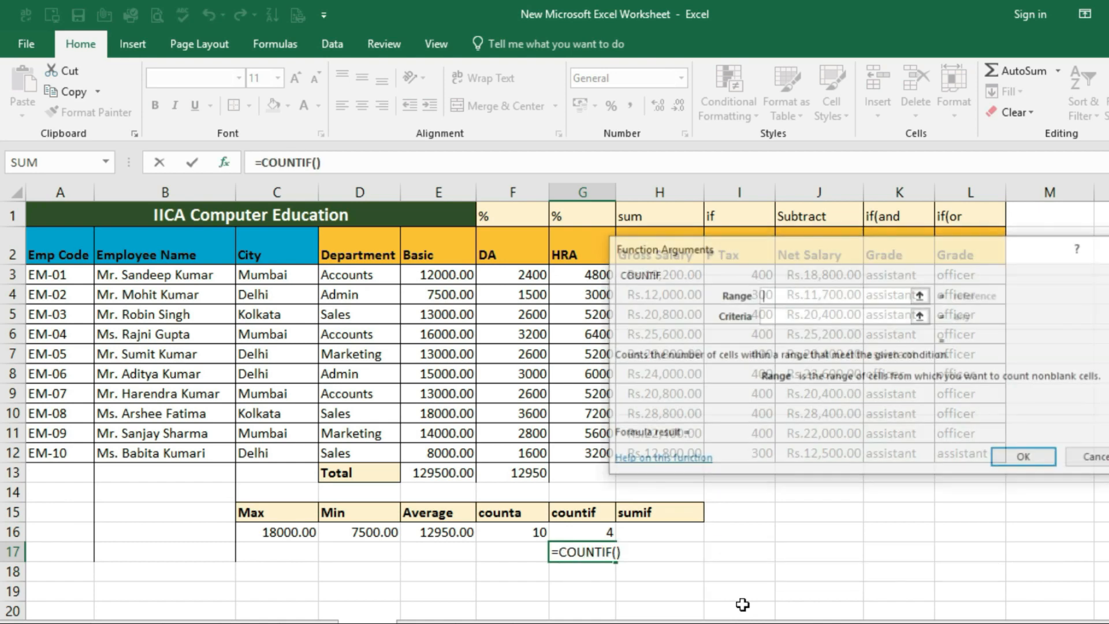
{"action": "left_click", "coordinate": [772, 316]}
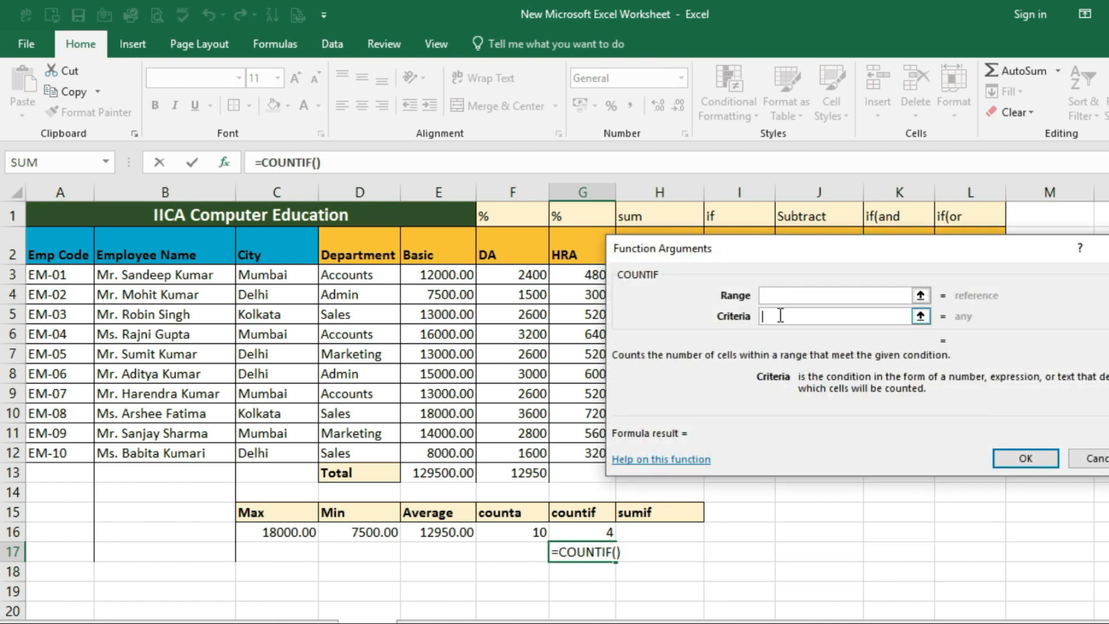
{"action": "left_click", "coordinate": [771, 295]}
{"action": "left_click", "coordinate": [771, 316]}
{"action": "left_click", "coordinate": [770, 296]}
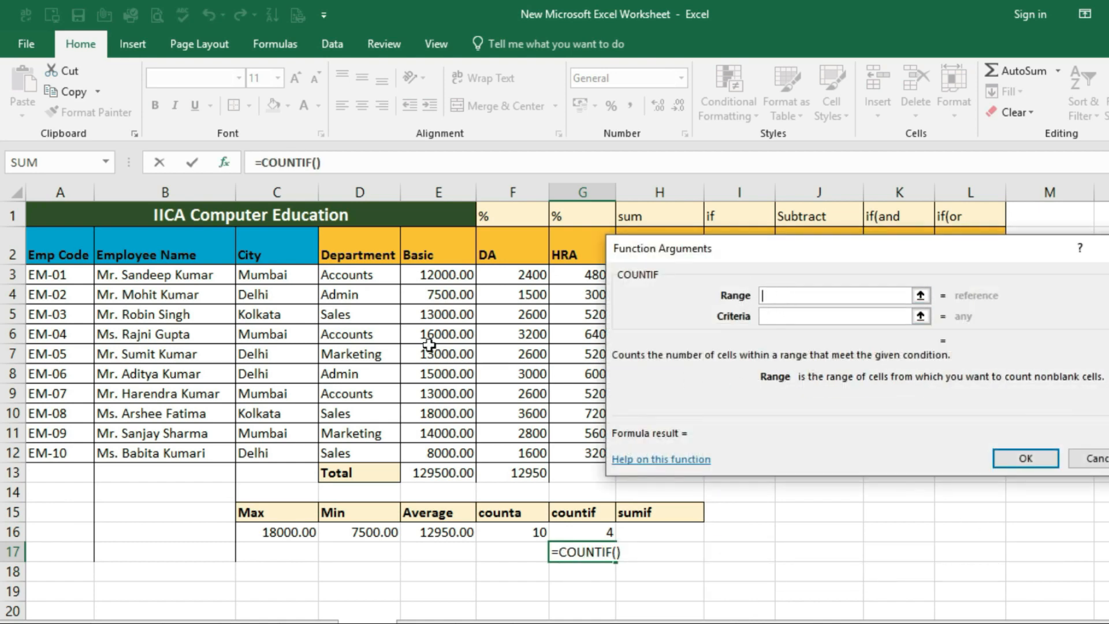
{"action": "left_click_drag", "start_coordinate": [364, 274], "coordinate": [370, 448]}
{"action": "left_click", "coordinate": [775, 315]}
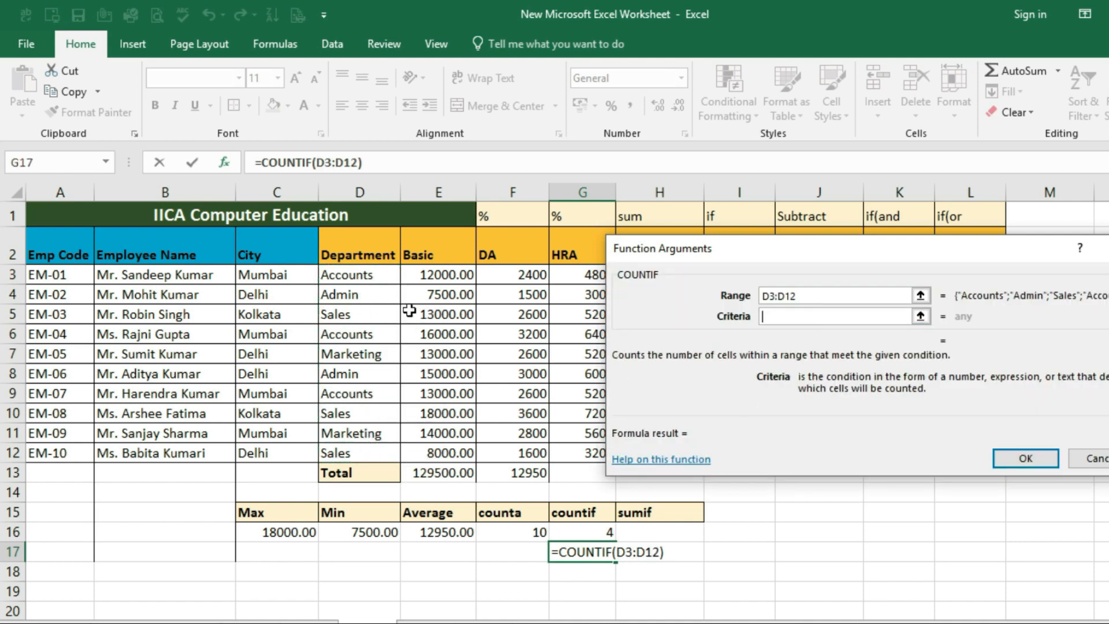
{"action": "left_click", "coordinate": [366, 276]}
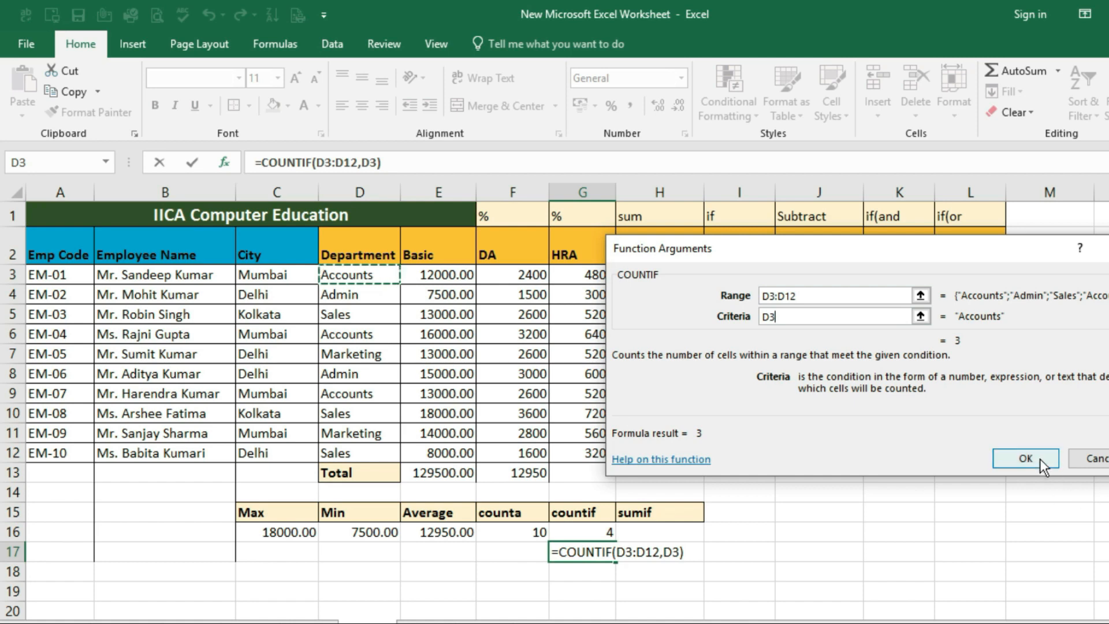
{"action": "left_click", "coordinate": [1025, 458]}
Review the COUNTIF formula in G17 and compare its result with the Accounts entries in the Department column
{"action": "left_click", "coordinate": [631, 568]}
{"action": "double_click", "coordinate": [604, 553]}
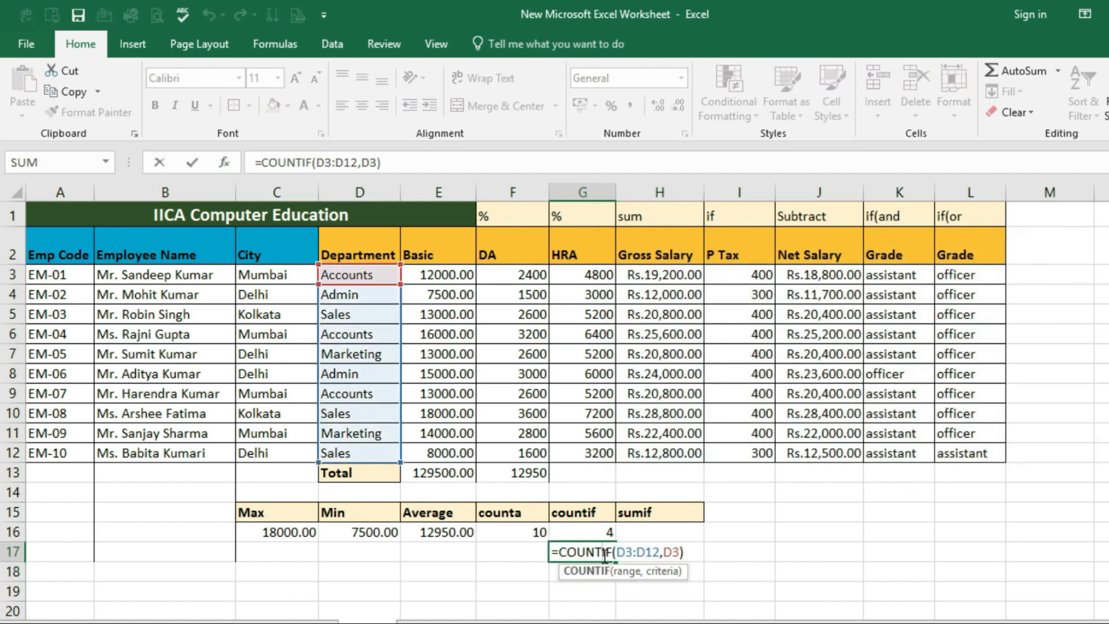
{"action": "key", "text": "Escape"}
{"action": "left_click", "coordinate": [629, 583]}
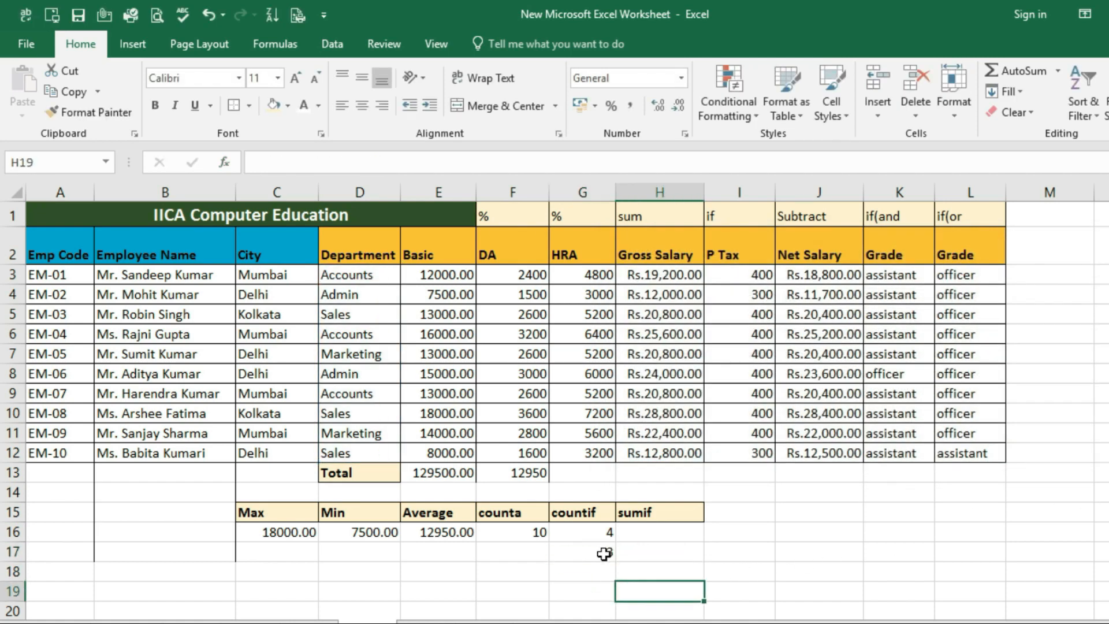
{"action": "left_click", "coordinate": [602, 553]}
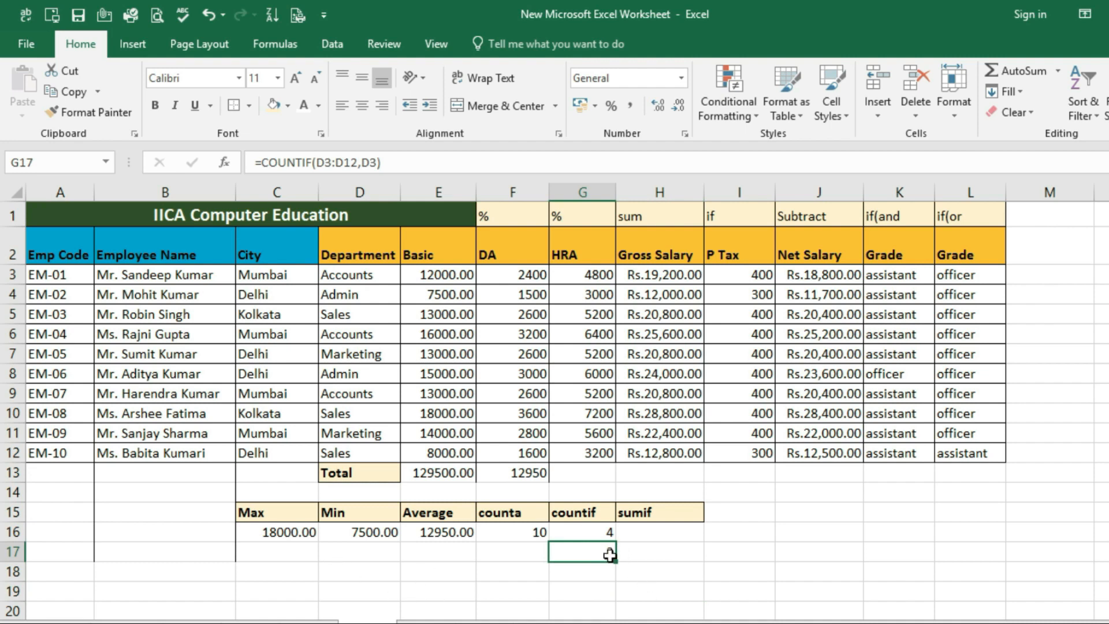
{"action": "left_click", "coordinate": [351, 278]}
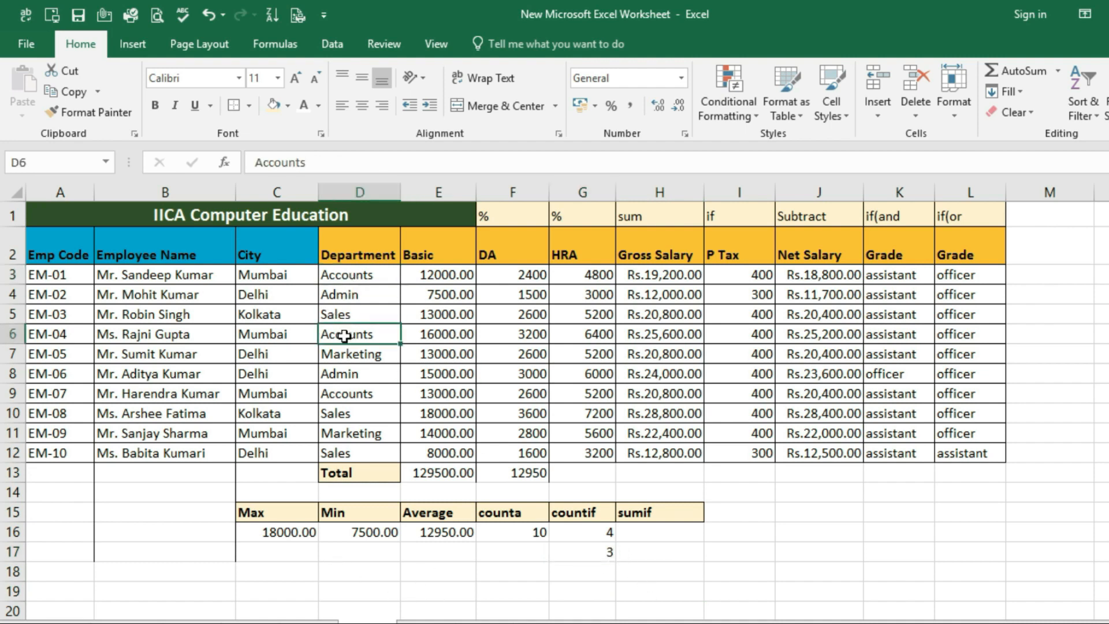
{"action": "left_click", "coordinate": [358, 396]}
{"action": "left_click_drag", "start_coordinate": [346, 275], "coordinate": [351, 448]}
{"action": "left_click", "coordinate": [583, 552]}
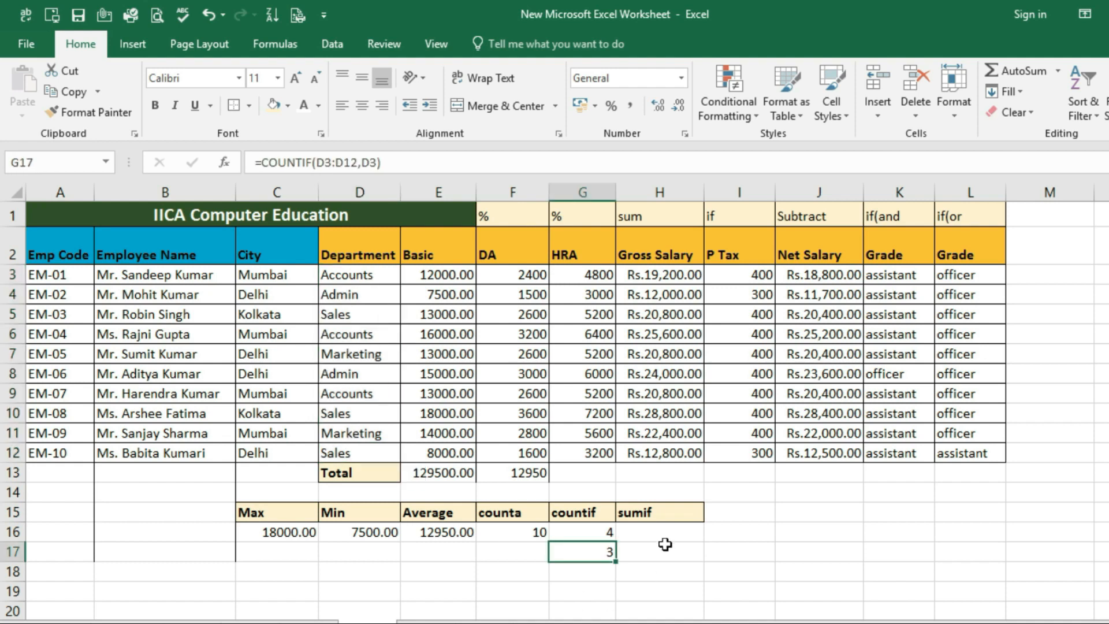
Enter =sumif(C3:C12,C3,E3:E12) in H16 to total the Basic pay for Mumbai, and check the formula
{"action": "left_click", "coordinate": [661, 534]}
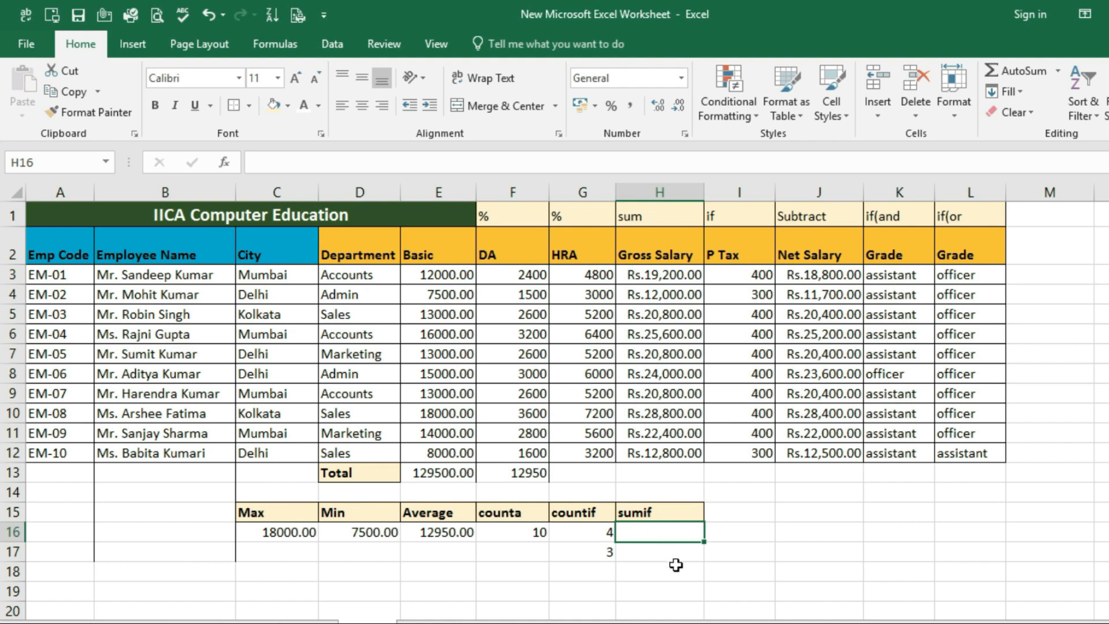
{"action": "type", "text": "=sumif"}
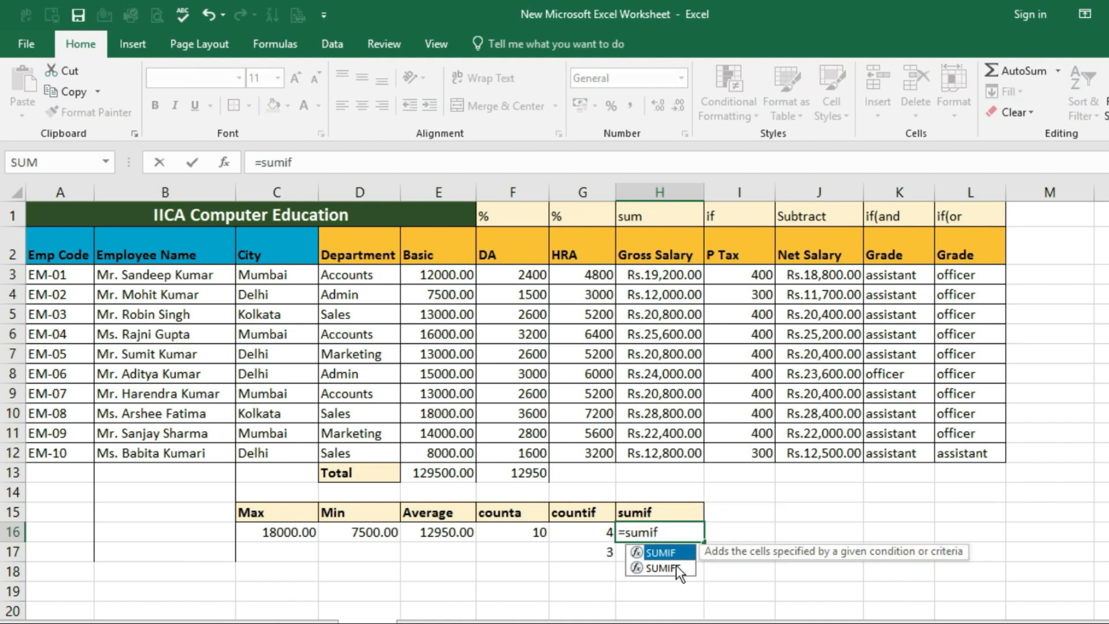
{"action": "type", "text": "("}
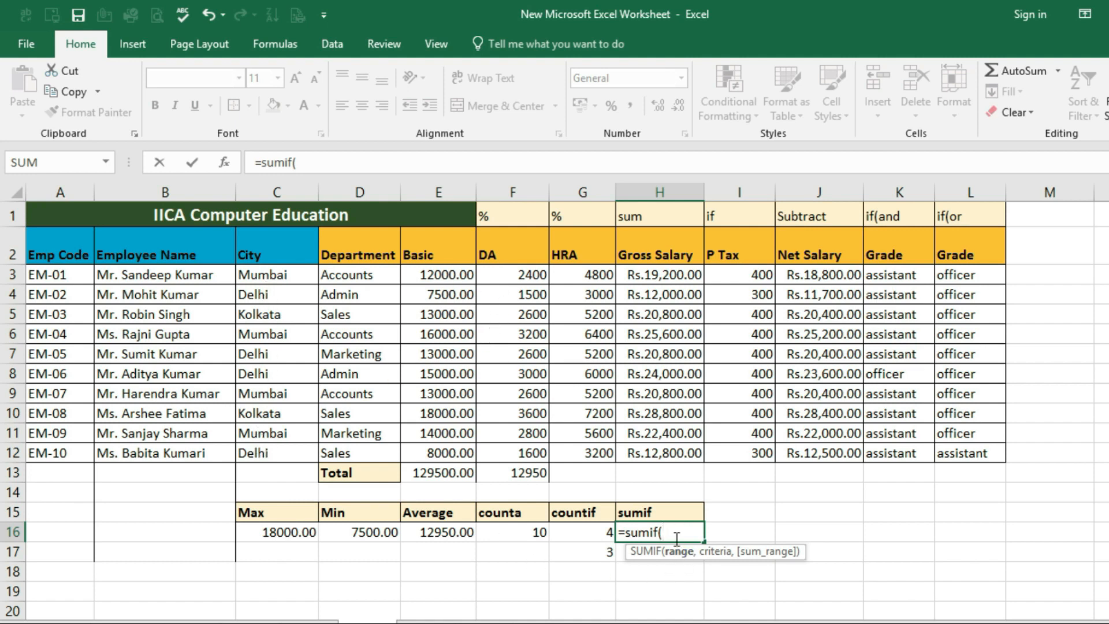
{"action": "left_click_drag", "start_coordinate": [289, 273], "coordinate": [292, 446]}
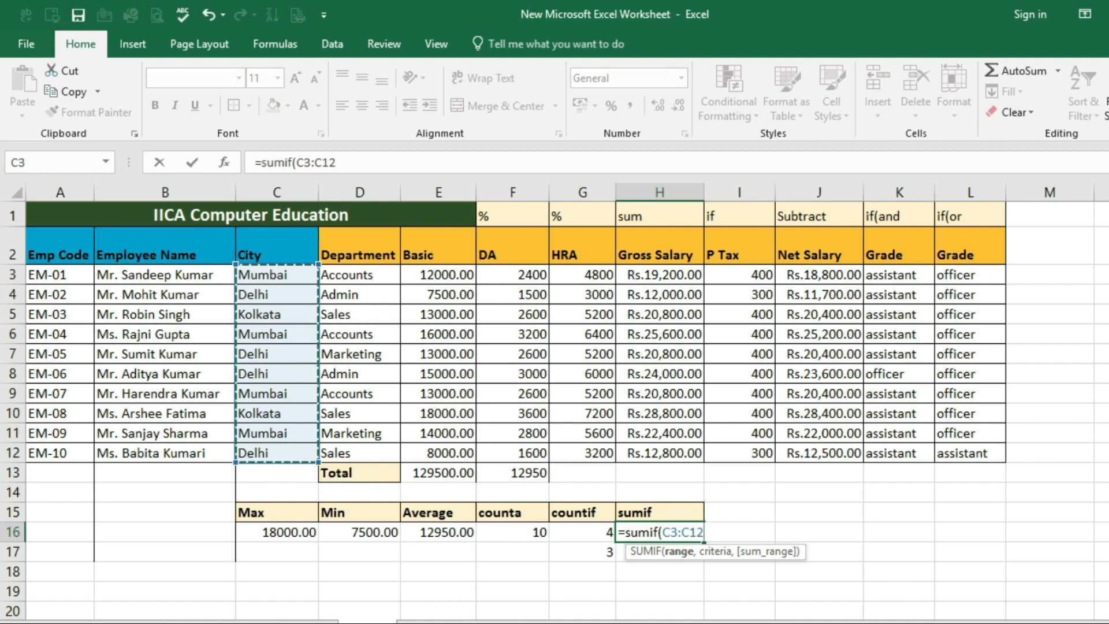
{"action": "type", "text": ","}
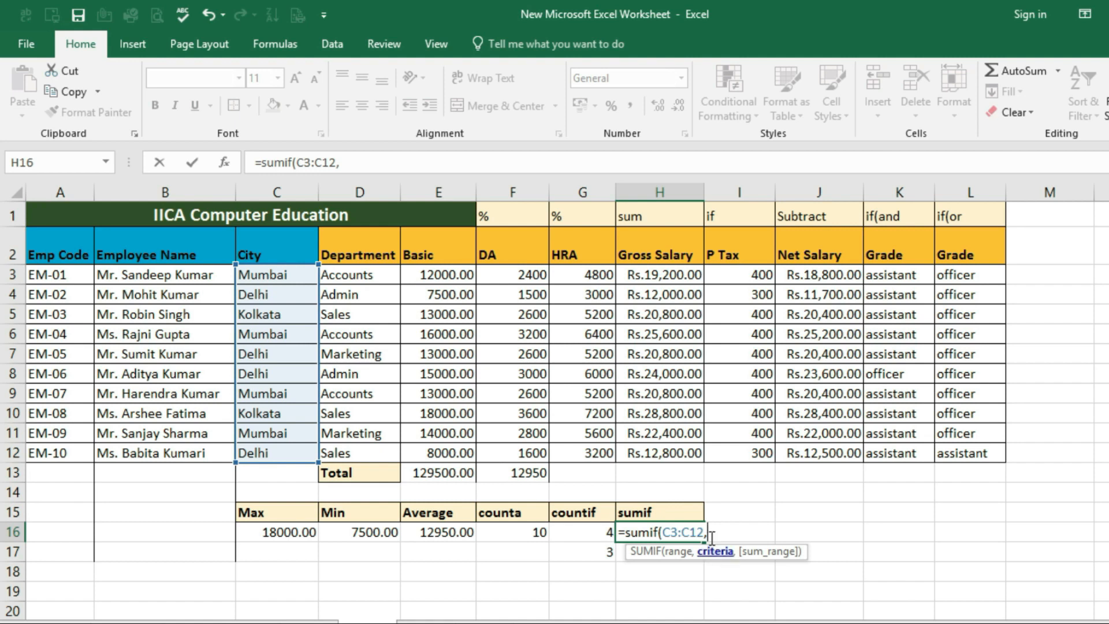
{"action": "left_click", "coordinate": [264, 276]}
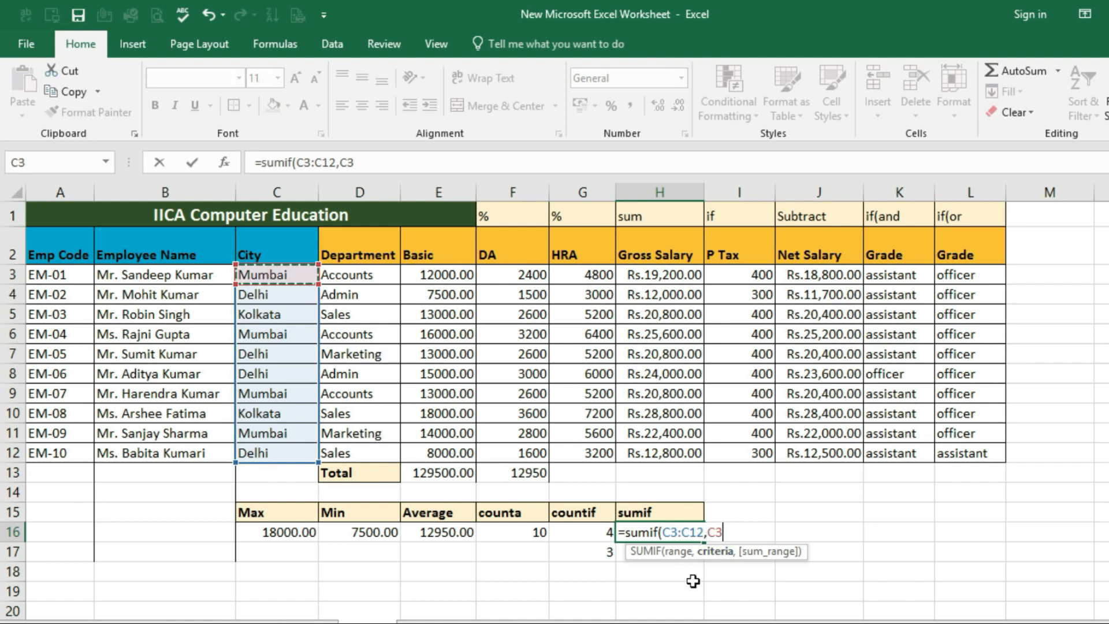
{"action": "type", "text": ","}
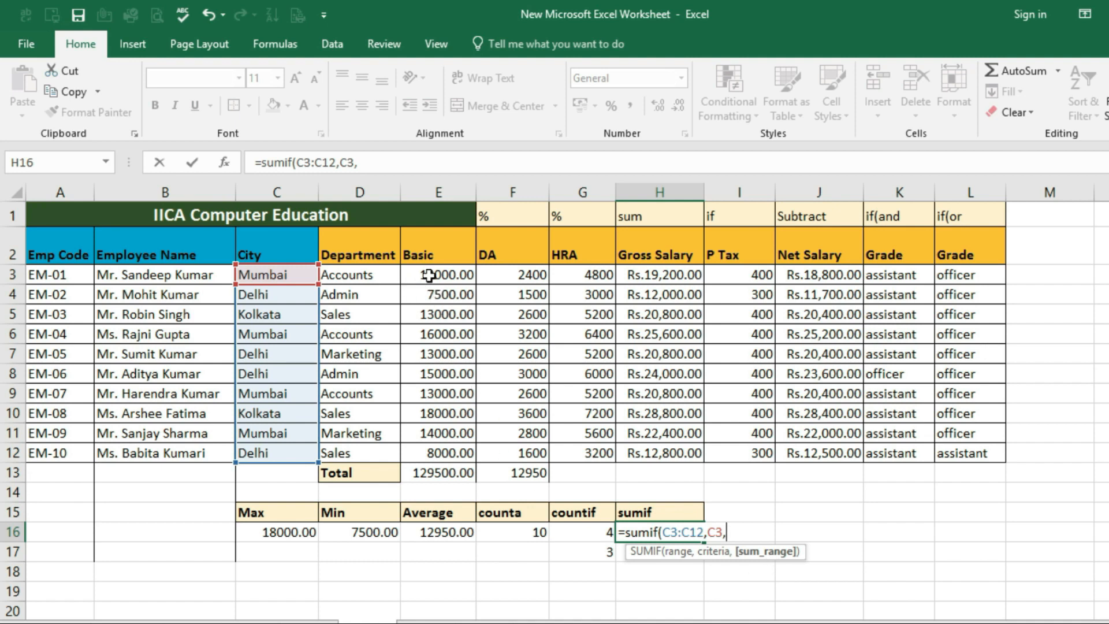
{"action": "left_click_drag", "start_coordinate": [429, 276], "coordinate": [448, 465]}
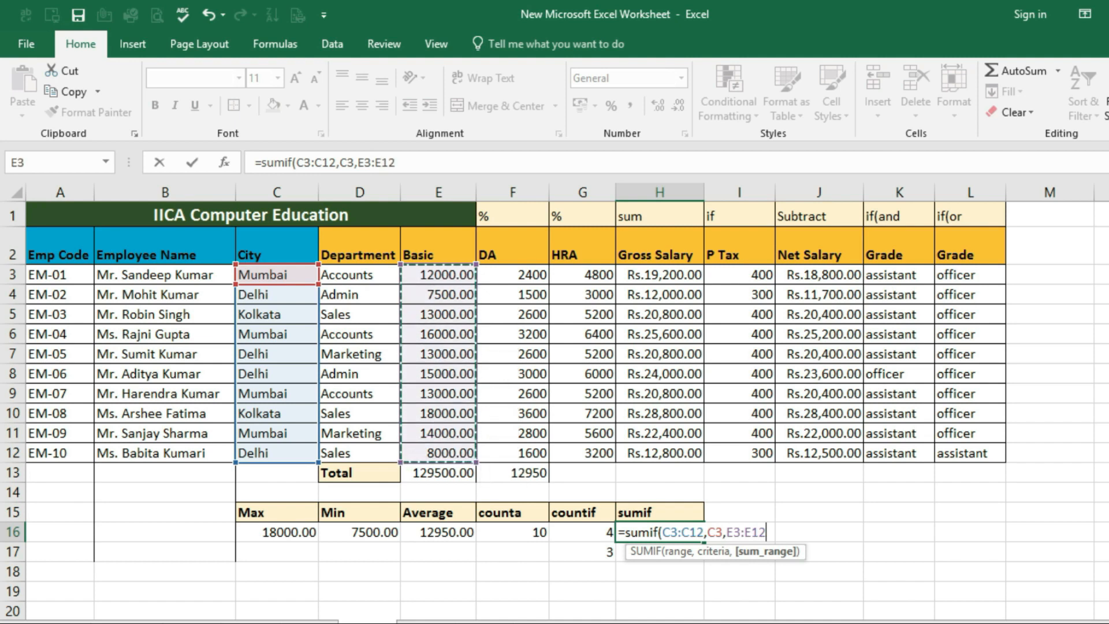
{"action": "type", "text": ")"}
{"action": "key", "text": "Return"}
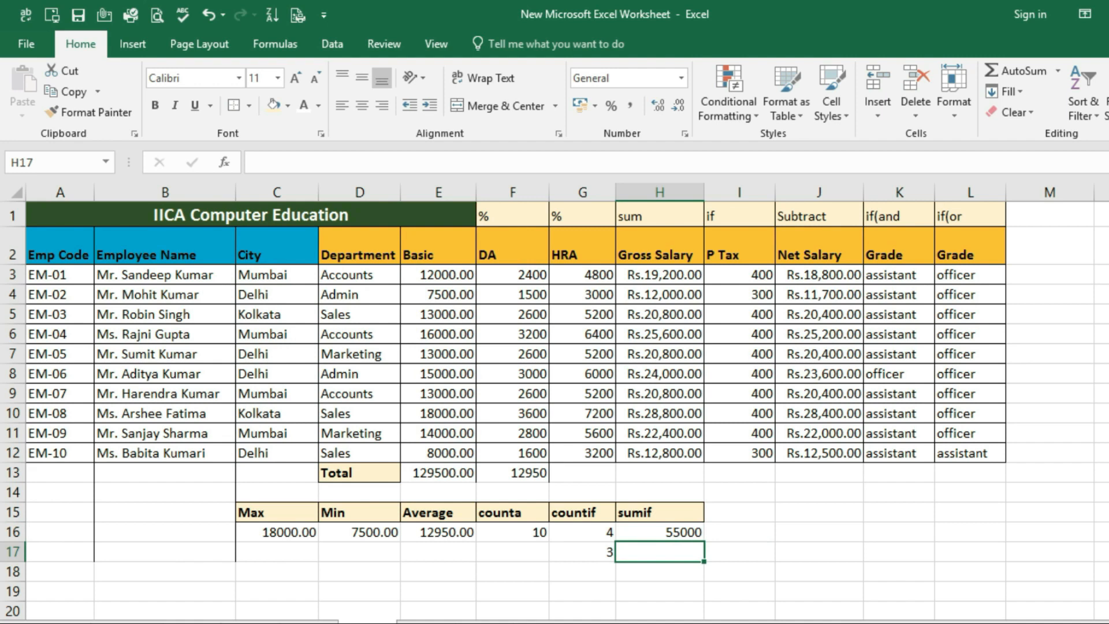
{"action": "left_click", "coordinate": [686, 533]}
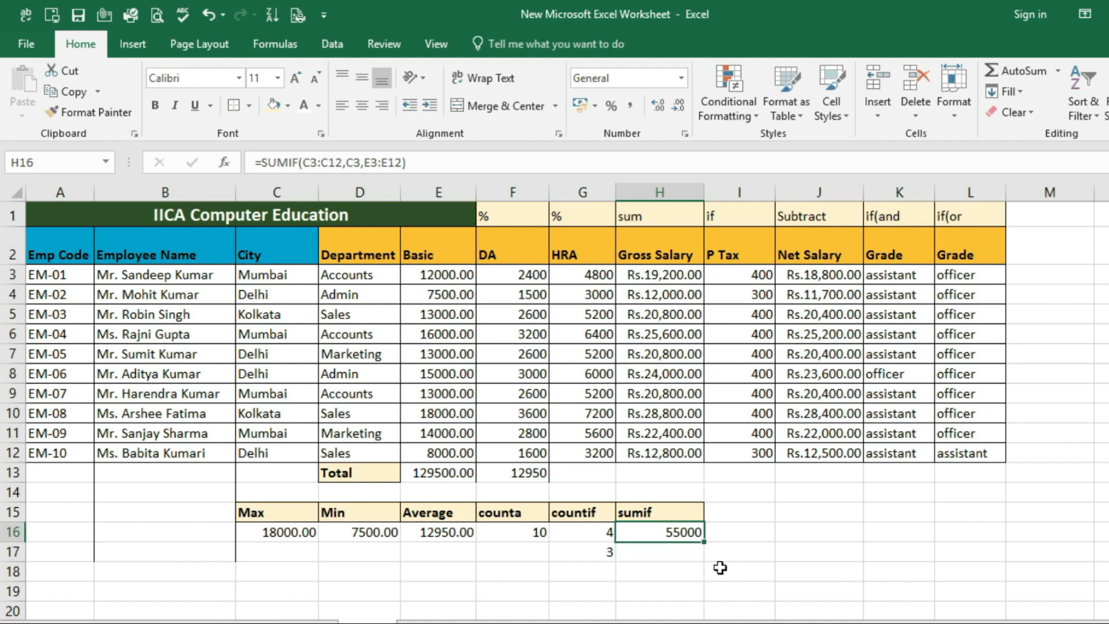
Enter a SUMIF formula in H17 through its function arguments, with range D3:D12, criteria D7 and sum range E3:E12
{"action": "left_click", "coordinate": [683, 557]}
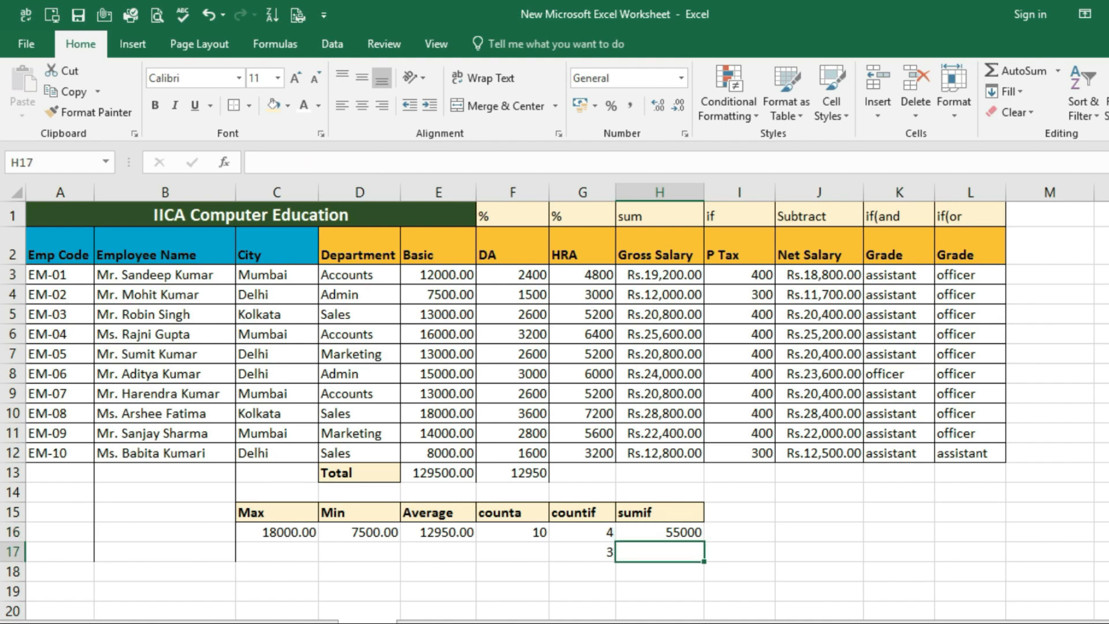
{"action": "type", "text": "=sumif"}
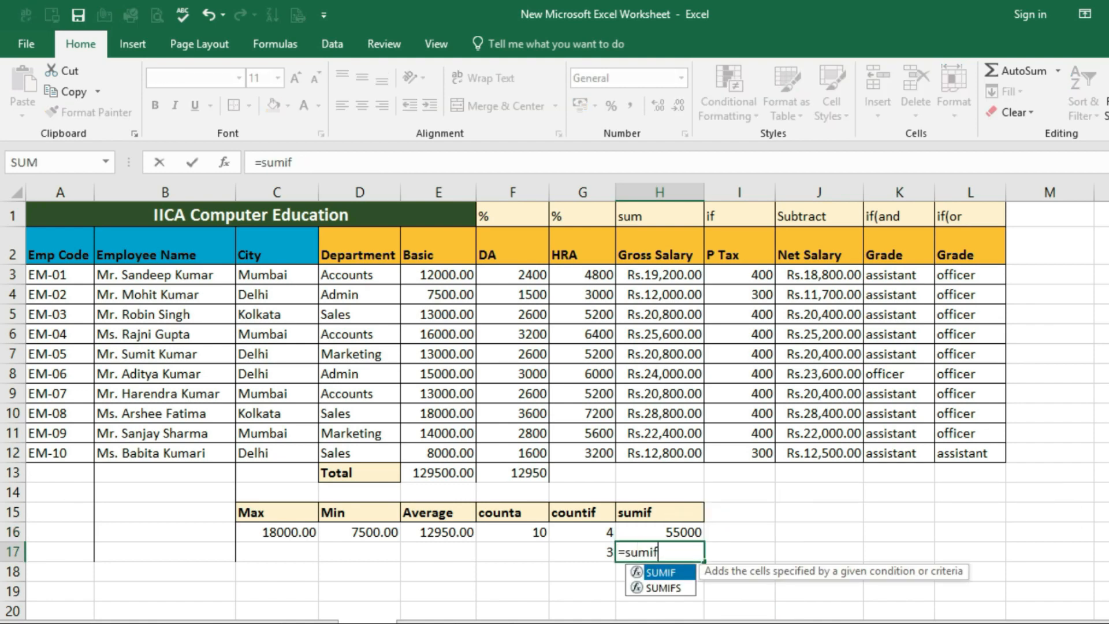
{"action": "key", "text": "ctrl+a"}
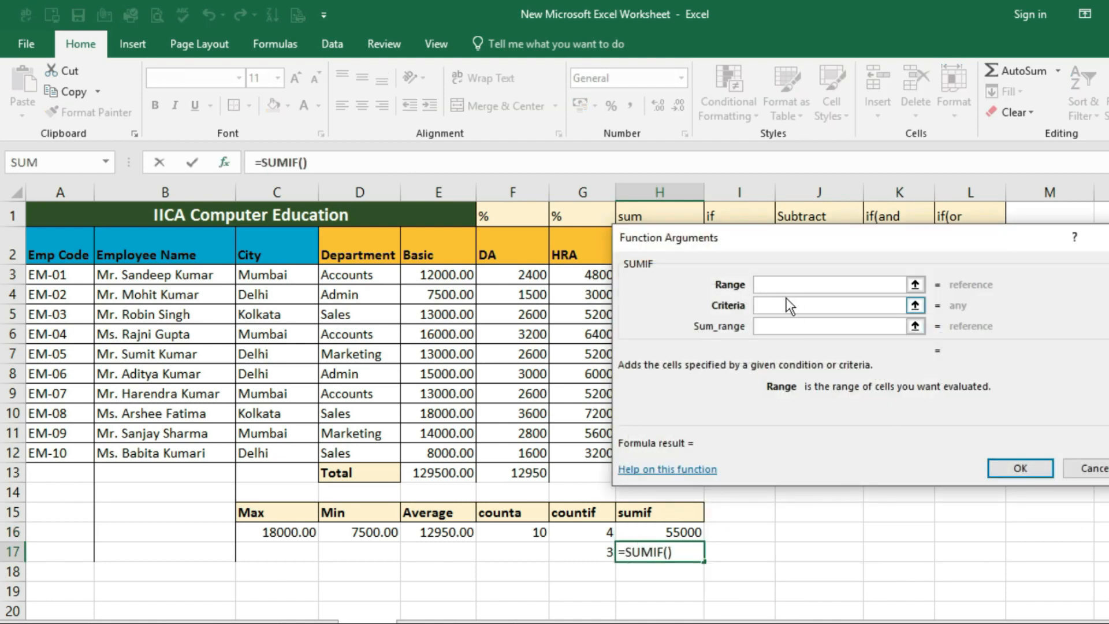
{"action": "mouse_move", "coordinate": [792, 233]}
{"action": "left_mouse_down"}
{"action": "mouse_move", "coordinate": [784, 304]}
{"action": "mouse_move", "coordinate": [758, 269]}
{"action": "mouse_move", "coordinate": [777, 241]}
{"action": "left_mouse_up"}
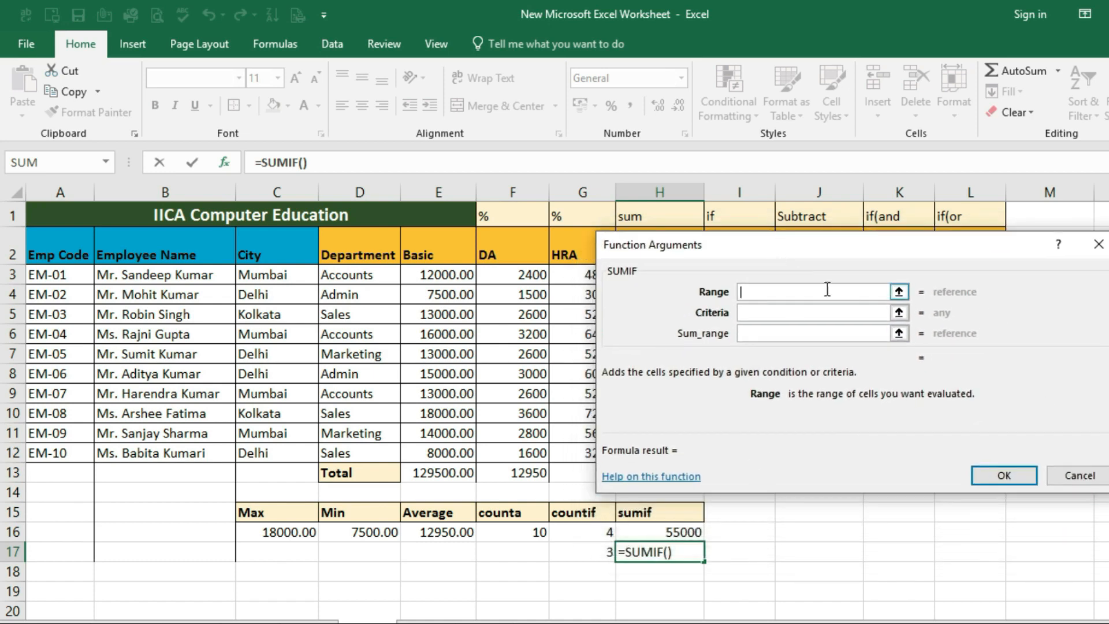
{"action": "left_click_drag", "start_coordinate": [353, 275], "coordinate": [370, 450]}
{"action": "key", "text": "Tab"}
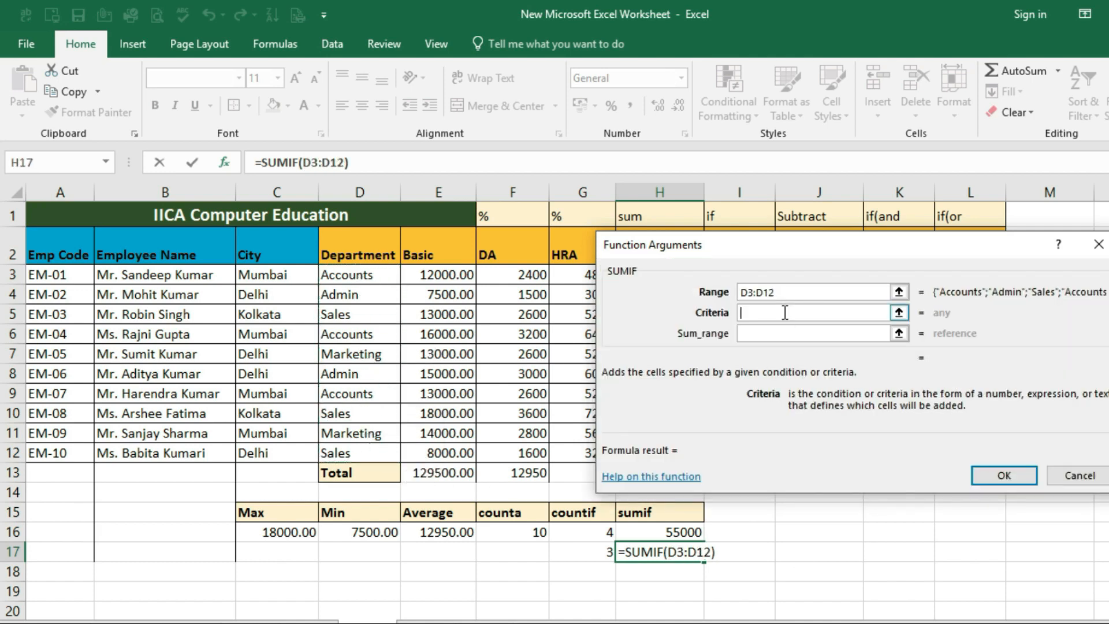
{"action": "left_click", "coordinate": [378, 352]}
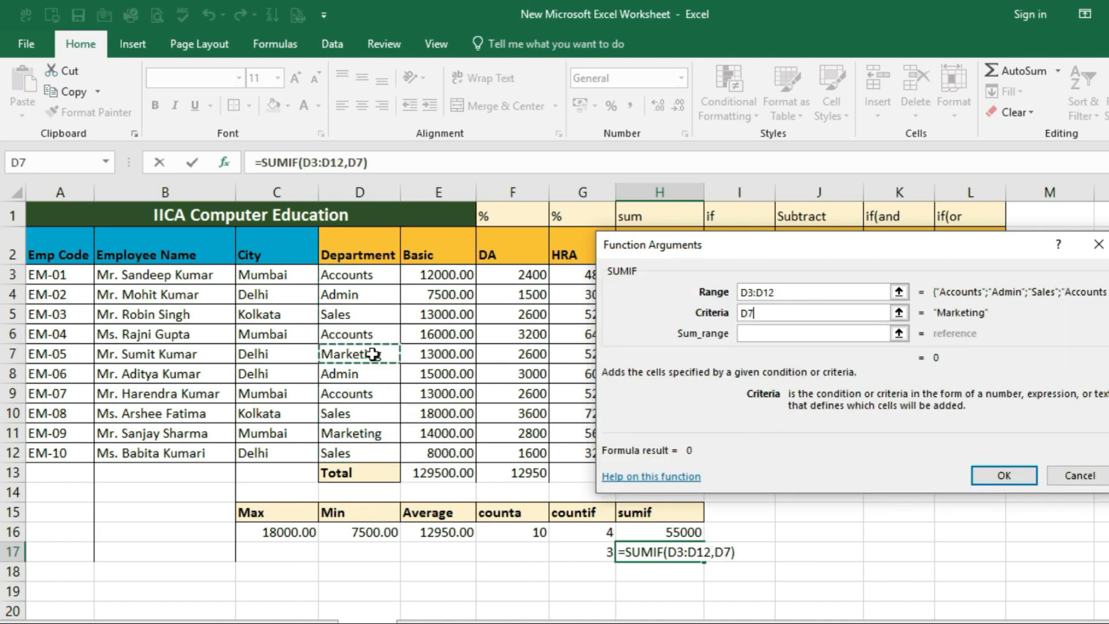
{"action": "left_click", "coordinate": [754, 333]}
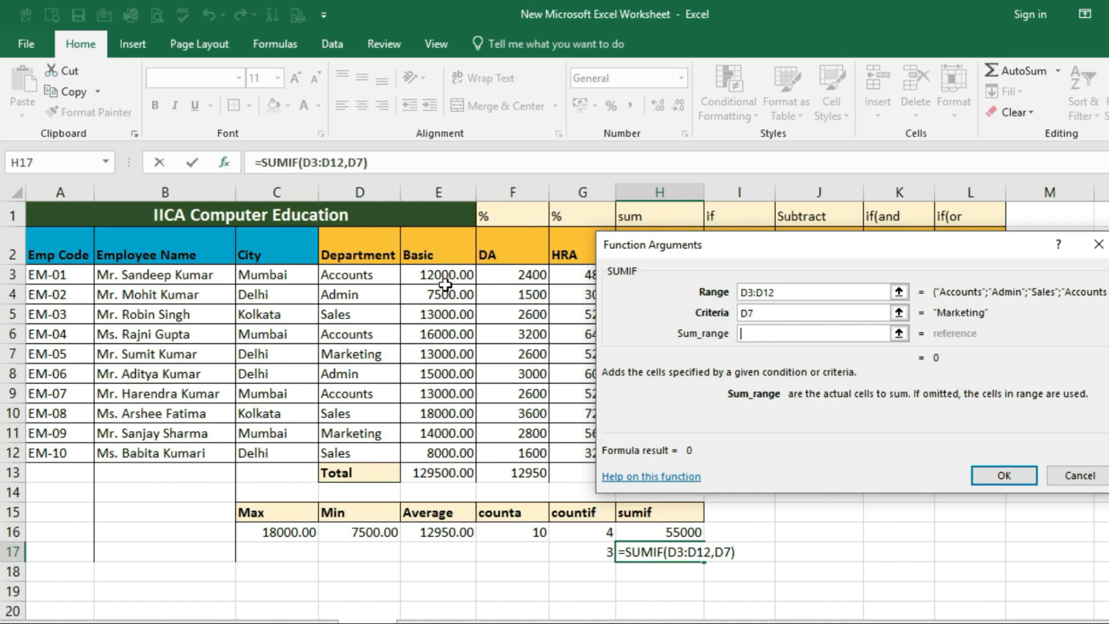
{"action": "left_click_drag", "start_coordinate": [442, 279], "coordinate": [442, 454]}
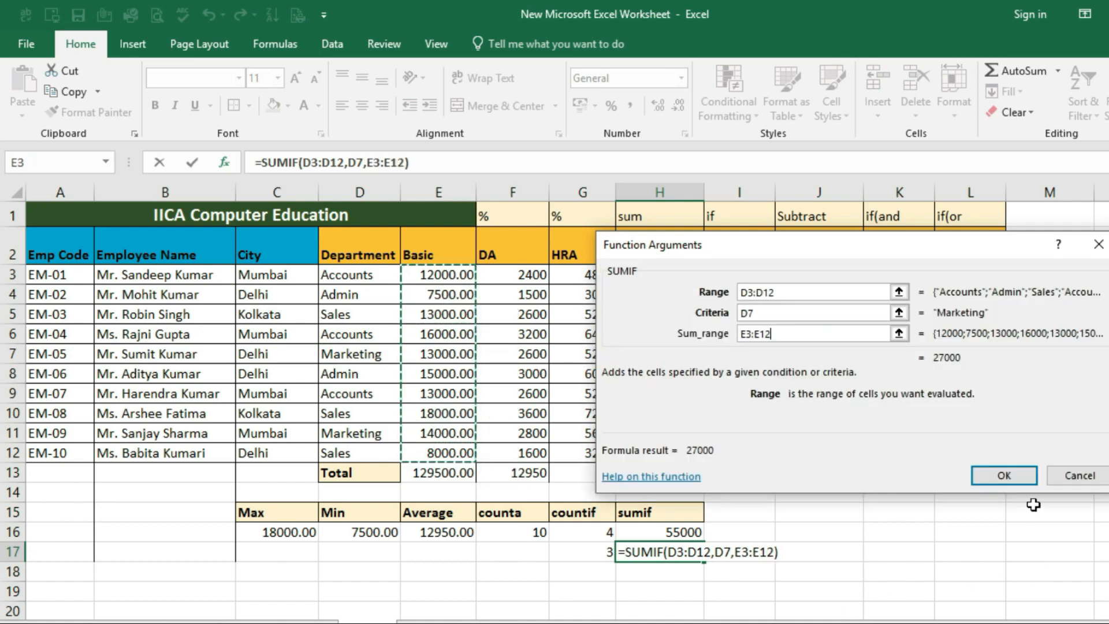
{"action": "left_click", "coordinate": [991, 477]}
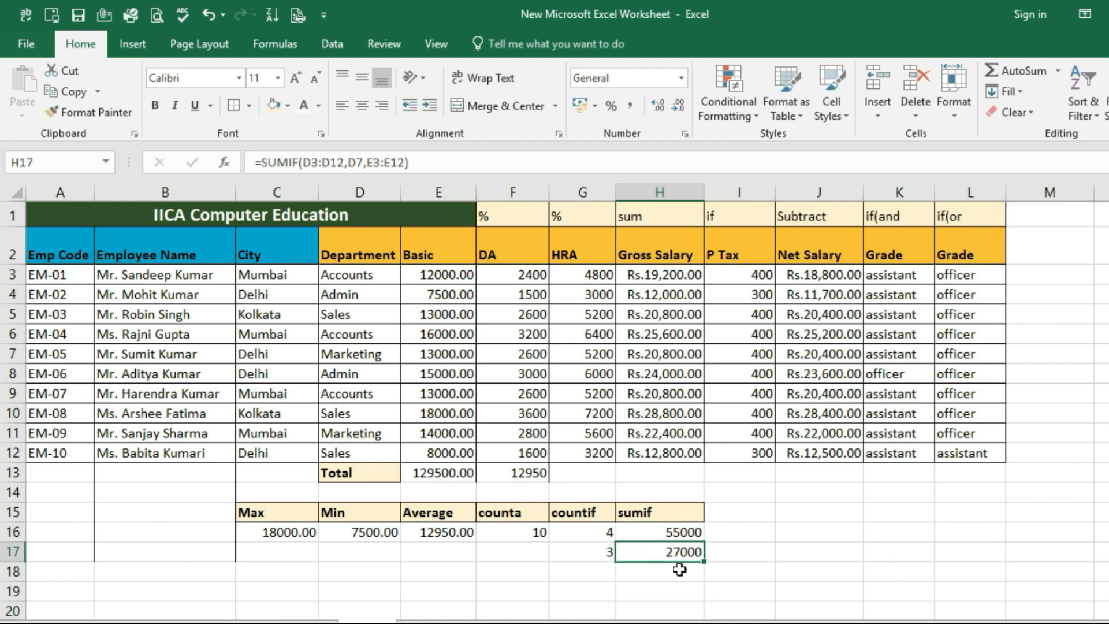
Compare the sumif result in H17 with the Marketing entries in the Department column and their Basic pay
{"action": "left_click", "coordinate": [361, 353]}
{"action": "left_click", "coordinate": [360, 433]}
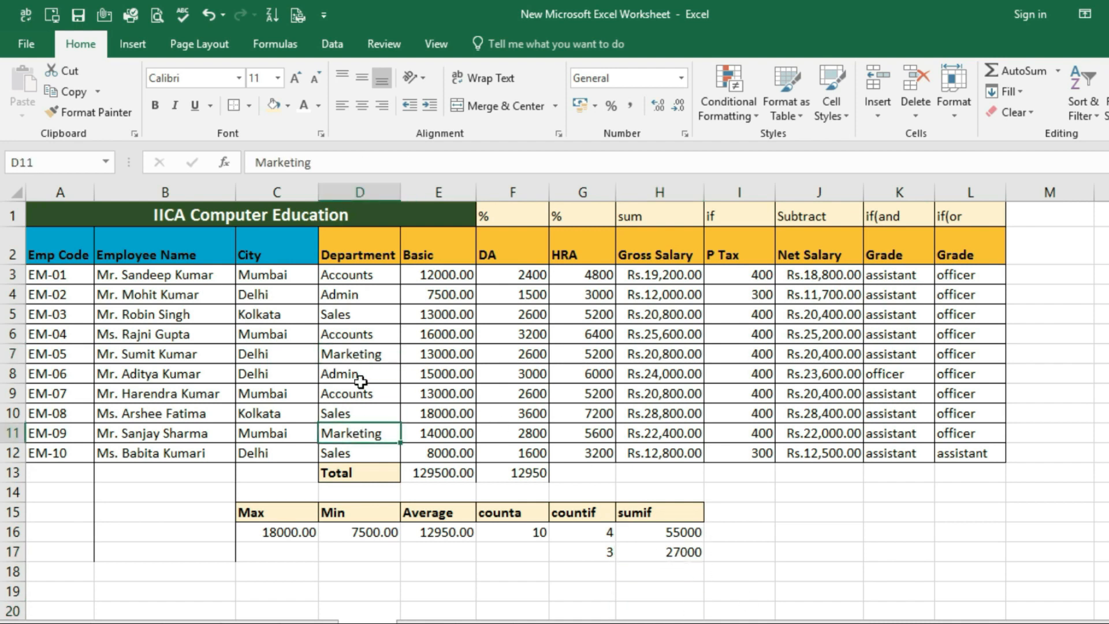
{"action": "left_click", "coordinate": [361, 354]}
{"action": "left_click", "coordinate": [347, 432]}
{"action": "left_click", "coordinate": [450, 360]}
{"action": "left_click", "coordinate": [428, 433]}
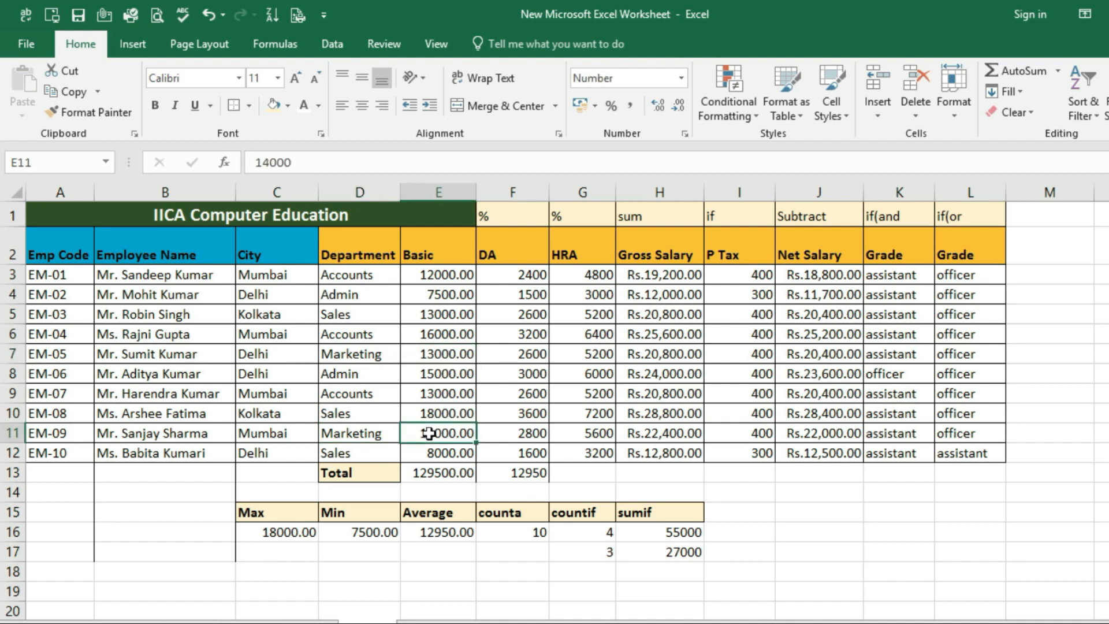
{"action": "left_click", "coordinate": [682, 552]}
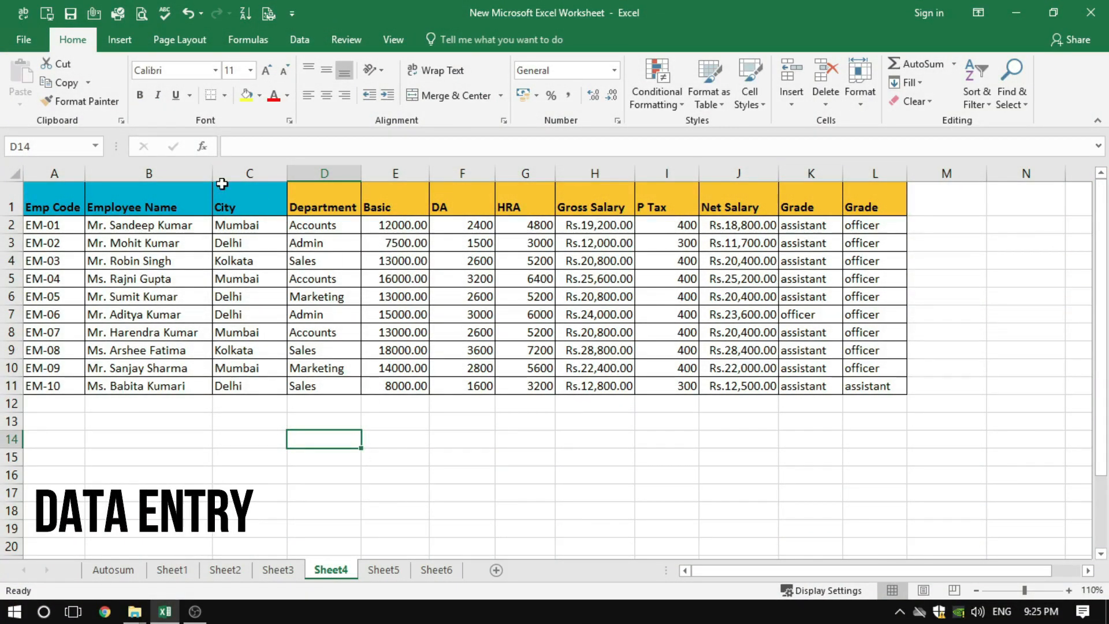
Open the ribbon customization options and list All Commands as the source of available commands
{"action": "left_click", "coordinate": [23, 47]}
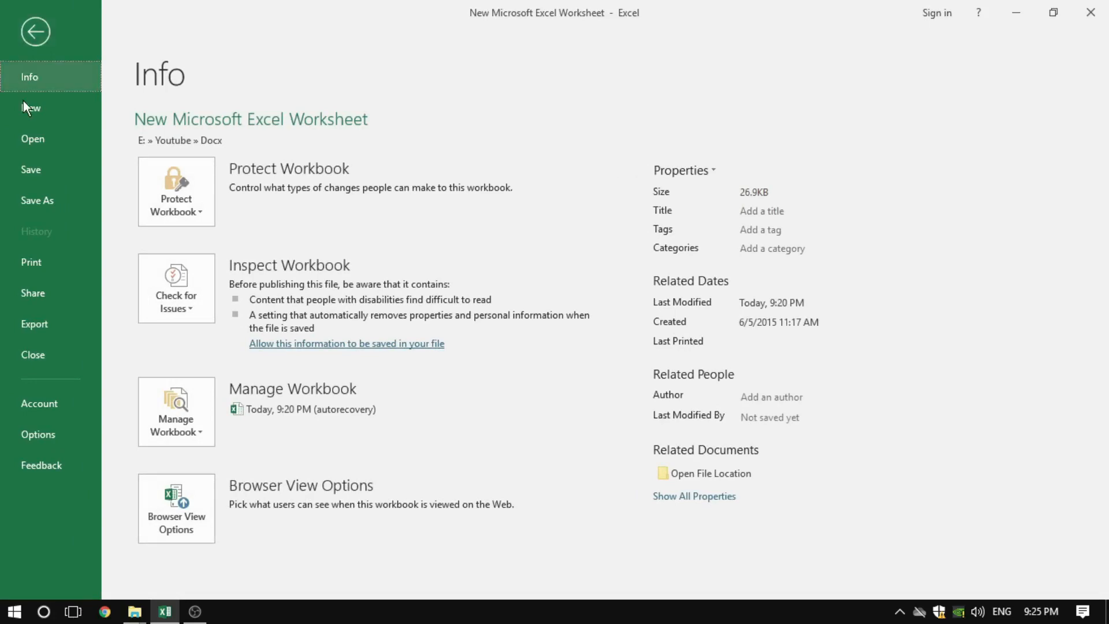
{"action": "left_click", "coordinate": [40, 438]}
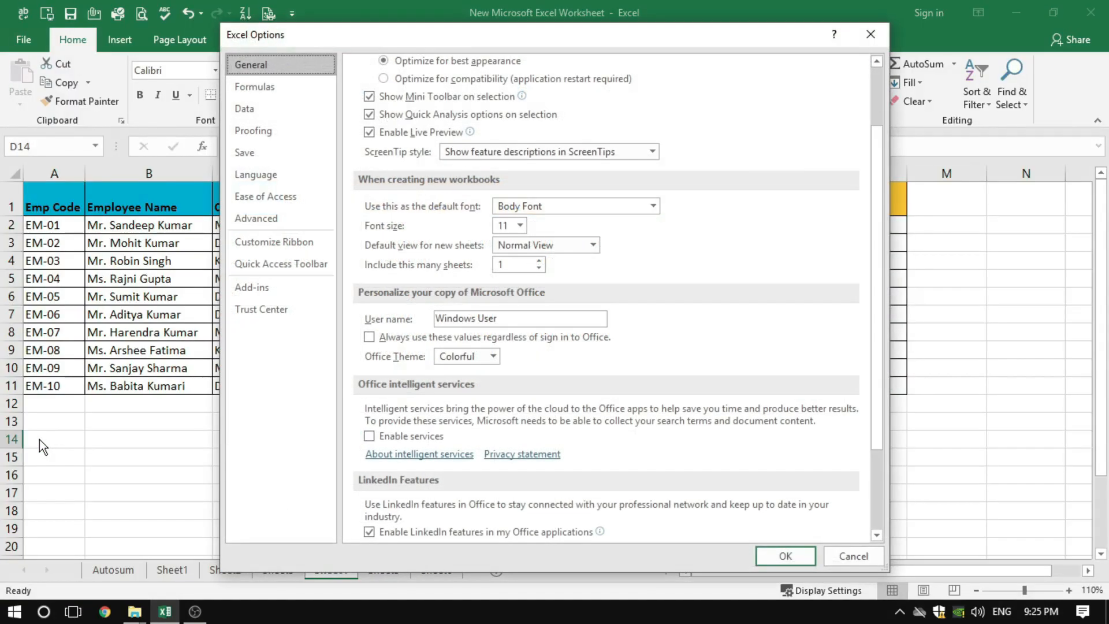
{"action": "left_click", "coordinate": [273, 242]}
{"action": "left_click", "coordinate": [407, 346]}
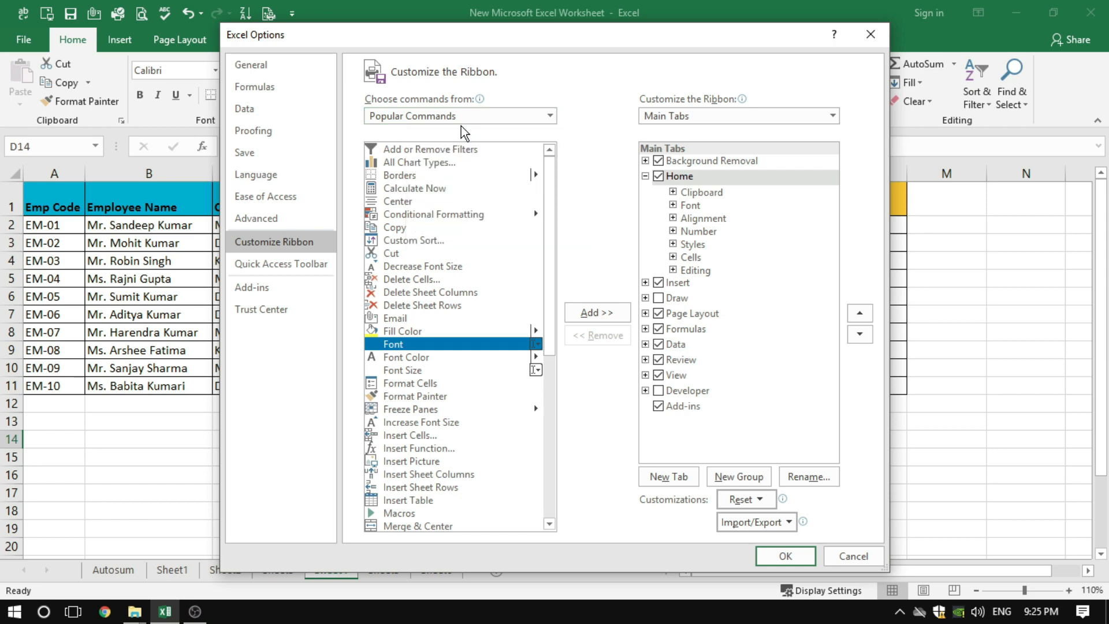
{"action": "left_click", "coordinate": [554, 113]}
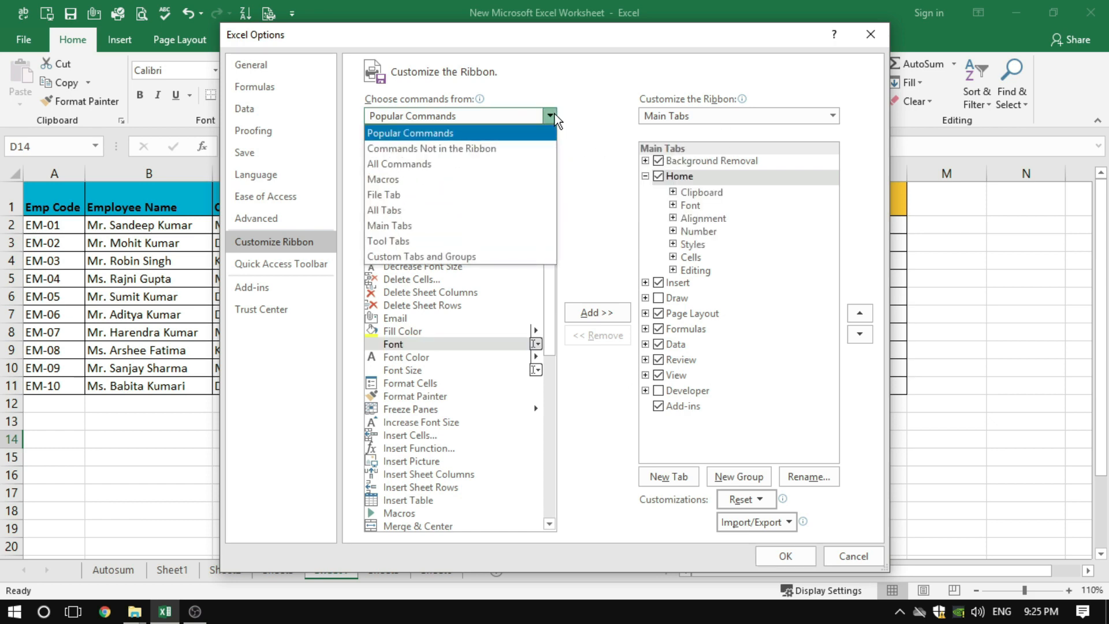
{"action": "left_click", "coordinate": [405, 162]}
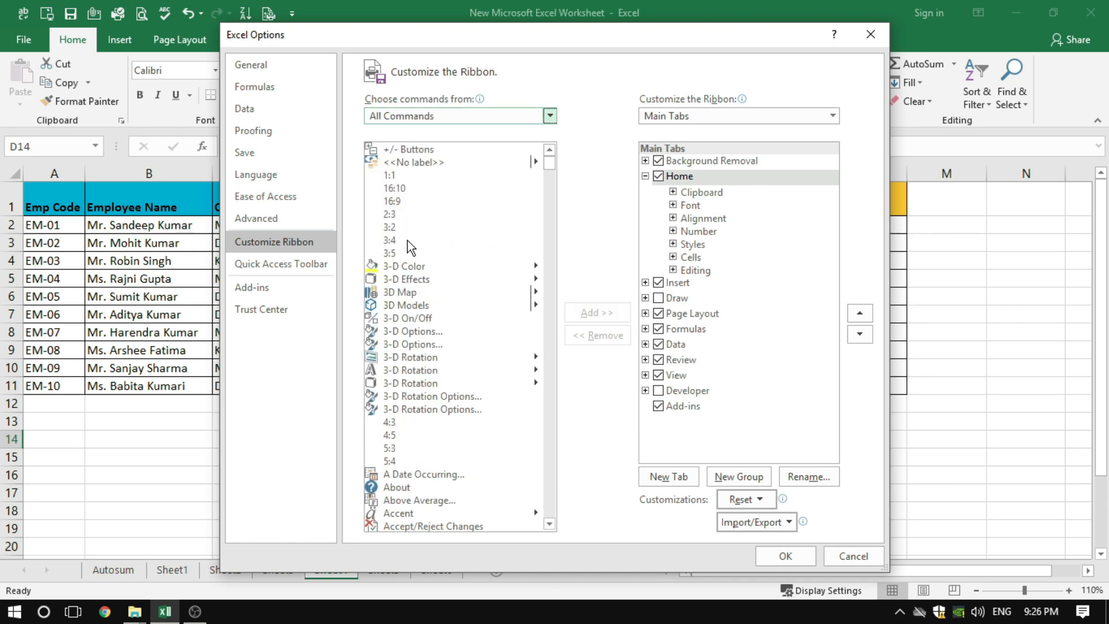
Find the Form command in the list of all commands and try to add it to the Home tab
{"action": "scroll", "coordinate": [404, 359], "scroll_direction": "down", "scroll_amount": 13}
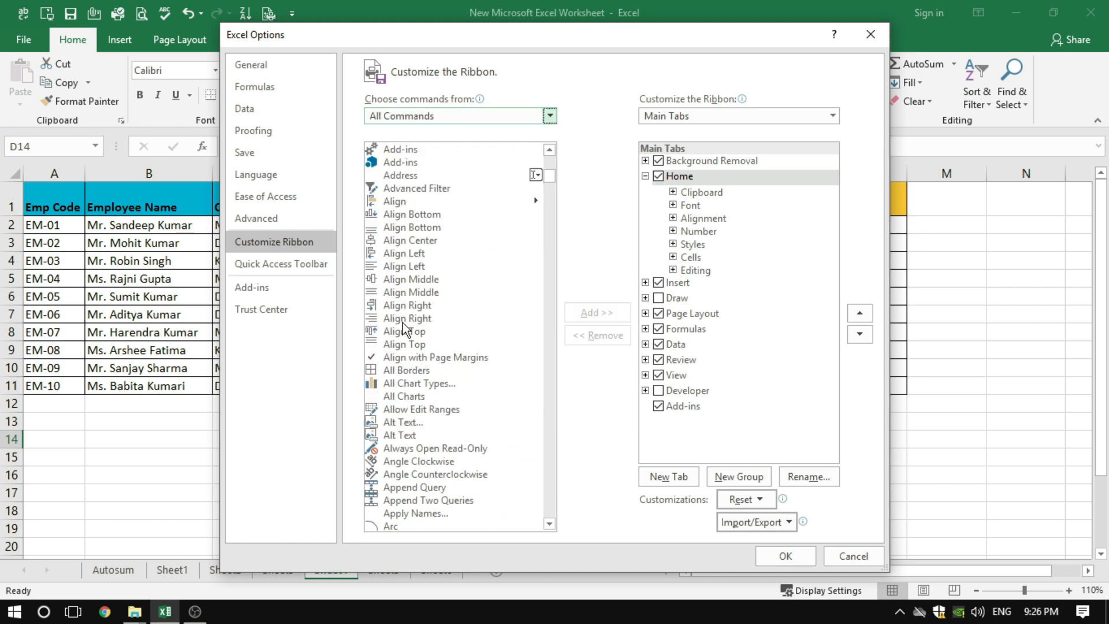
{"action": "left_click", "coordinate": [401, 318]}
{"action": "key", "text": "f"}
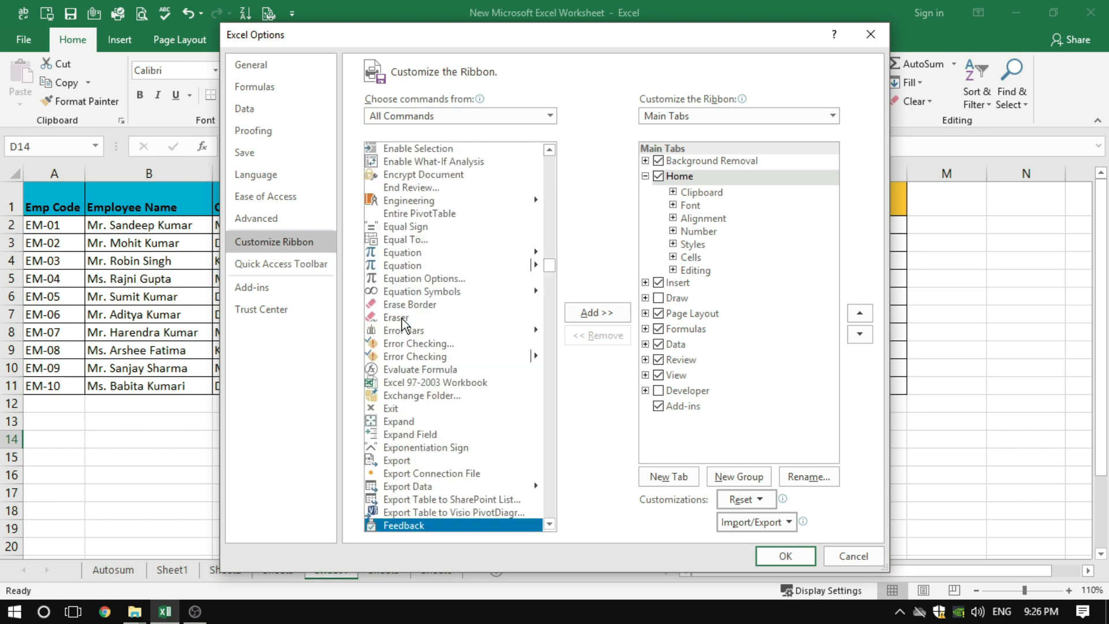
{"action": "left_click", "coordinate": [549, 525]}
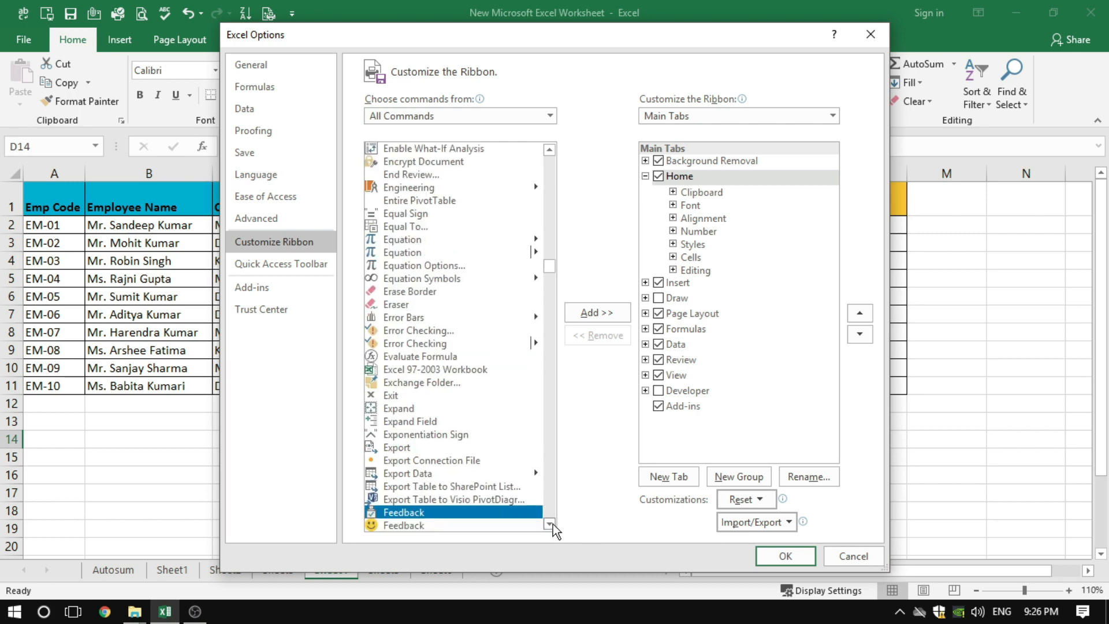
{"action": "left_click", "coordinate": [553, 524]}
{"action": "left_click", "coordinate": [553, 525]}
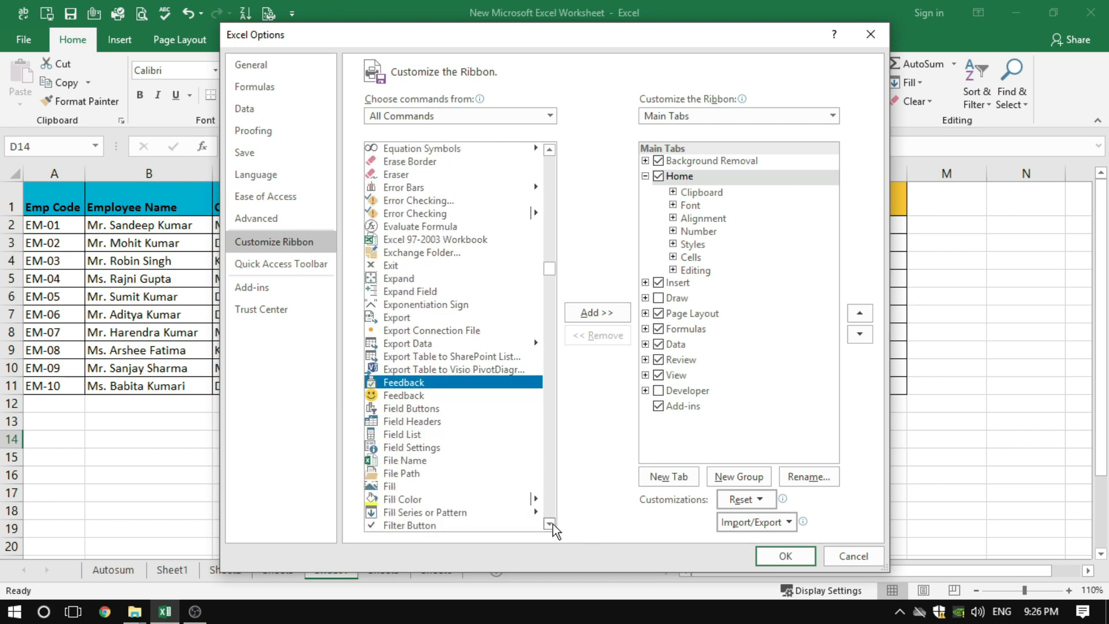
{"action": "left_click", "coordinate": [552, 524]}
{"action": "left_click", "coordinate": [552, 524]}
{"action": "left_click", "coordinate": [552, 525]}
{"action": "left_click", "coordinate": [552, 524]}
{"action": "left_click", "coordinate": [552, 524]}
{"action": "left_click", "coordinate": [552, 524]}
{"action": "left_click", "coordinate": [549, 524]}
{"action": "left_click", "coordinate": [549, 525]}
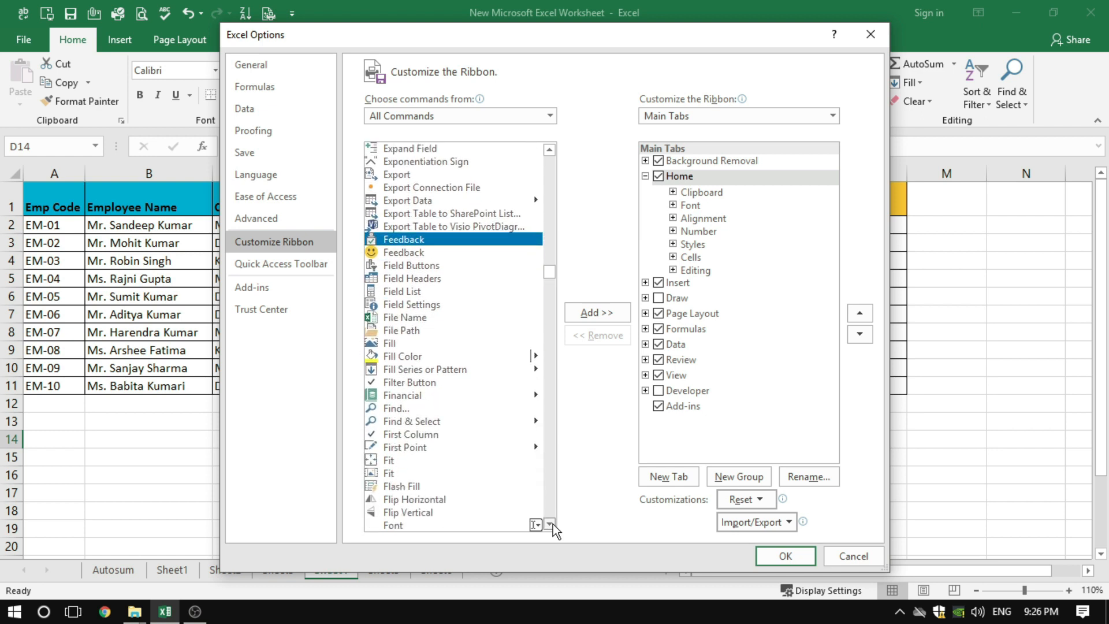
{"action": "left_click", "coordinate": [549, 524]}
{"action": "left_click", "coordinate": [549, 524]}
{"action": "left_click", "coordinate": [549, 524]}
{"action": "left_click", "coordinate": [549, 525]}
{"action": "left_click", "coordinate": [550, 525]}
{"action": "left_click", "coordinate": [549, 524]}
{"action": "left_click", "coordinate": [552, 525]}
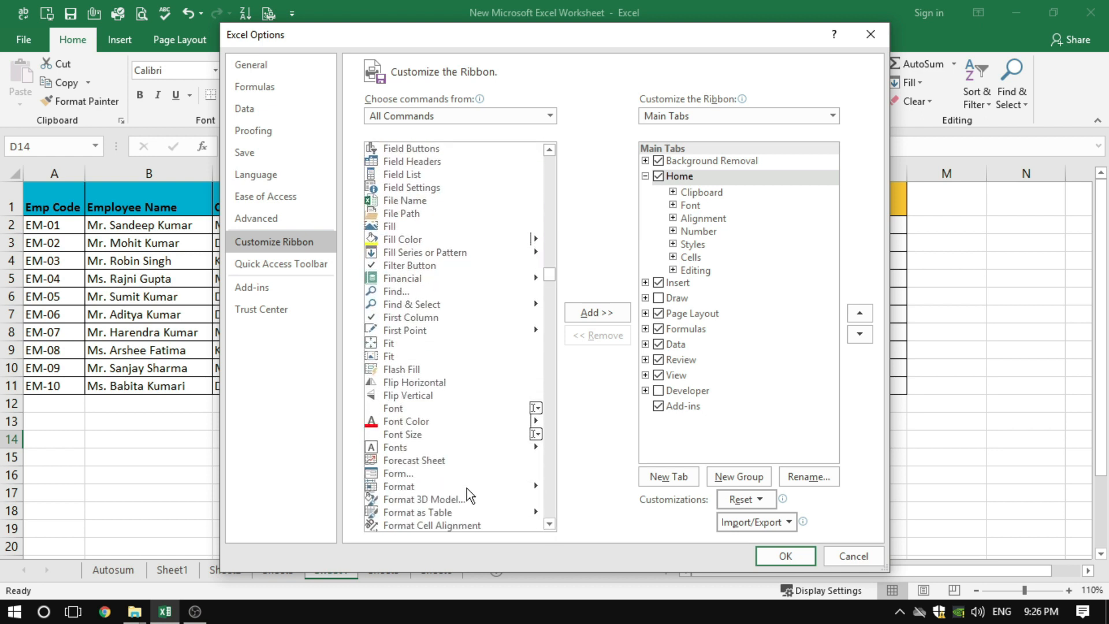
{"action": "left_click", "coordinate": [397, 474]}
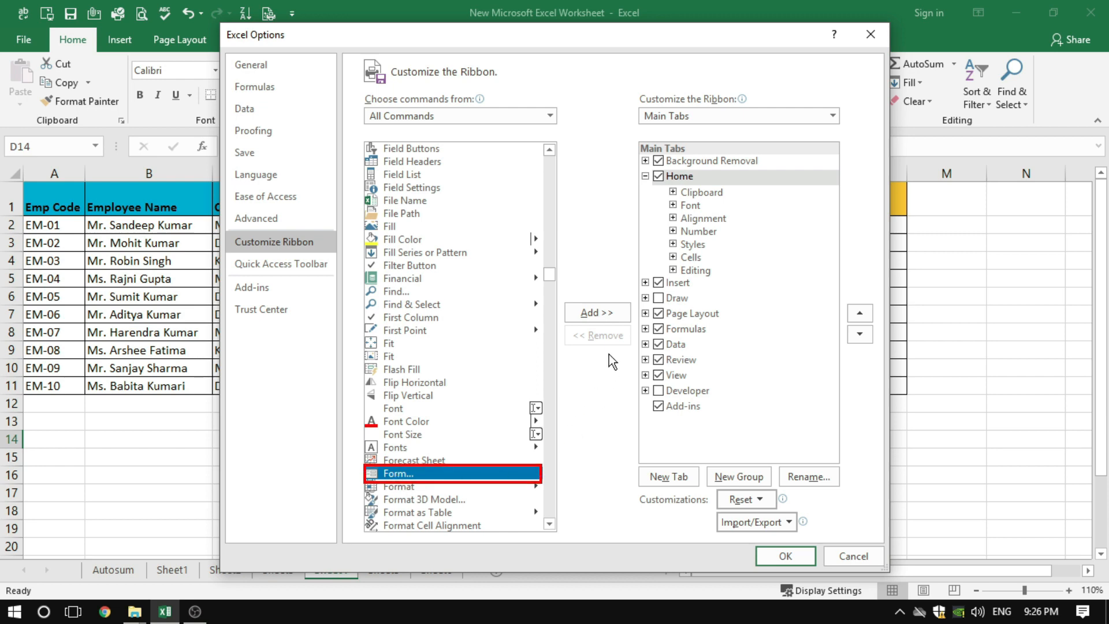
{"action": "left_click", "coordinate": [602, 314]}
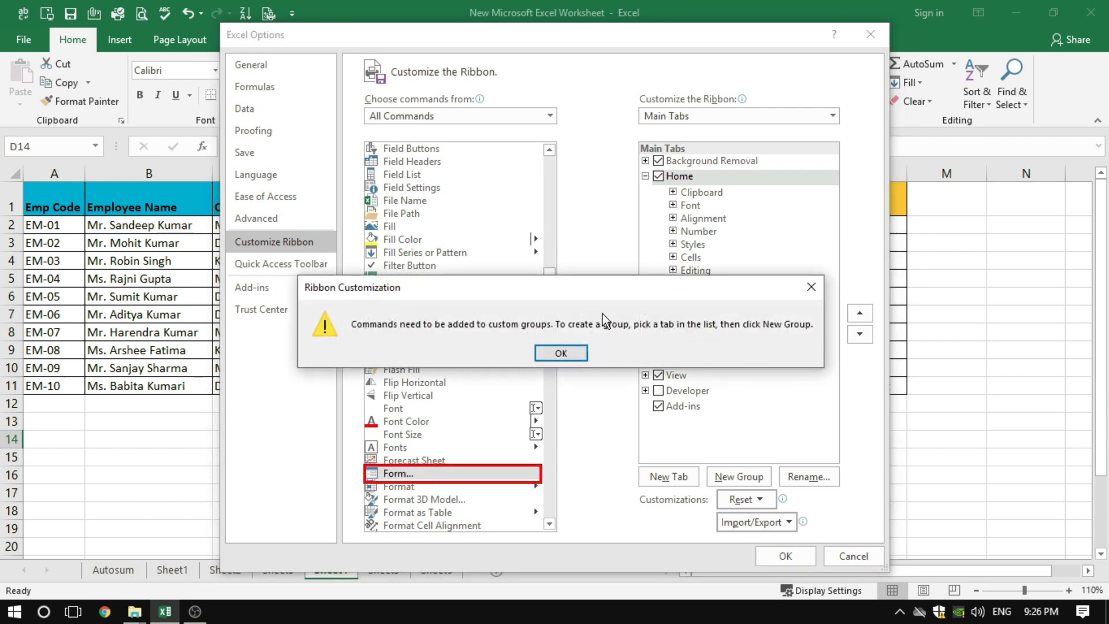
{"action": "left_click", "coordinate": [584, 354]}
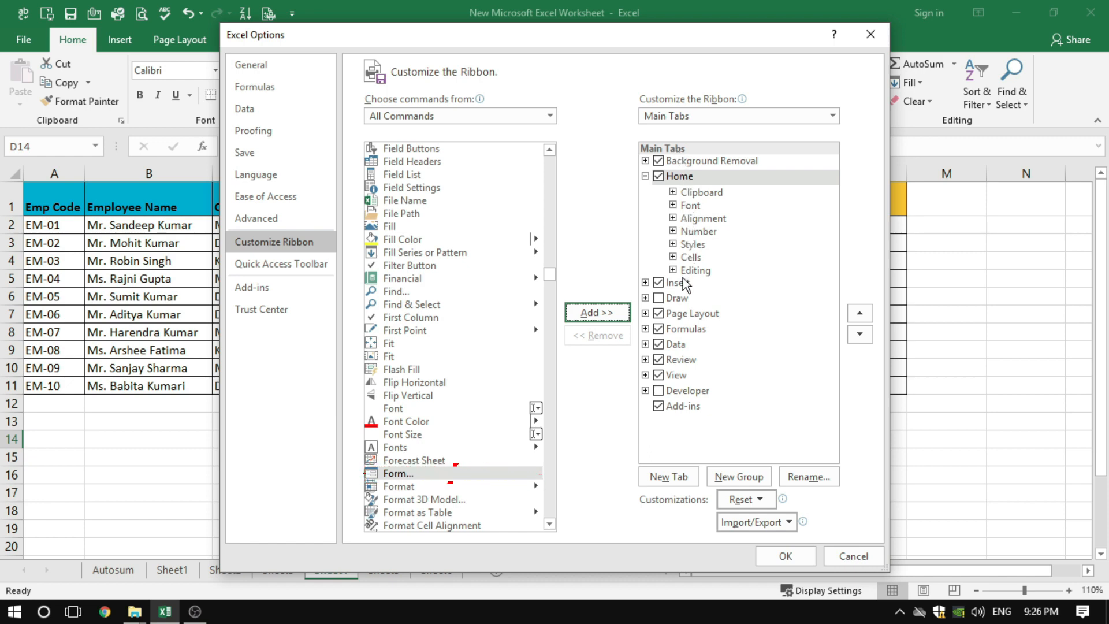
Add a new custom group after the Editing group of the Home tab
{"action": "left_click", "coordinate": [693, 178]}
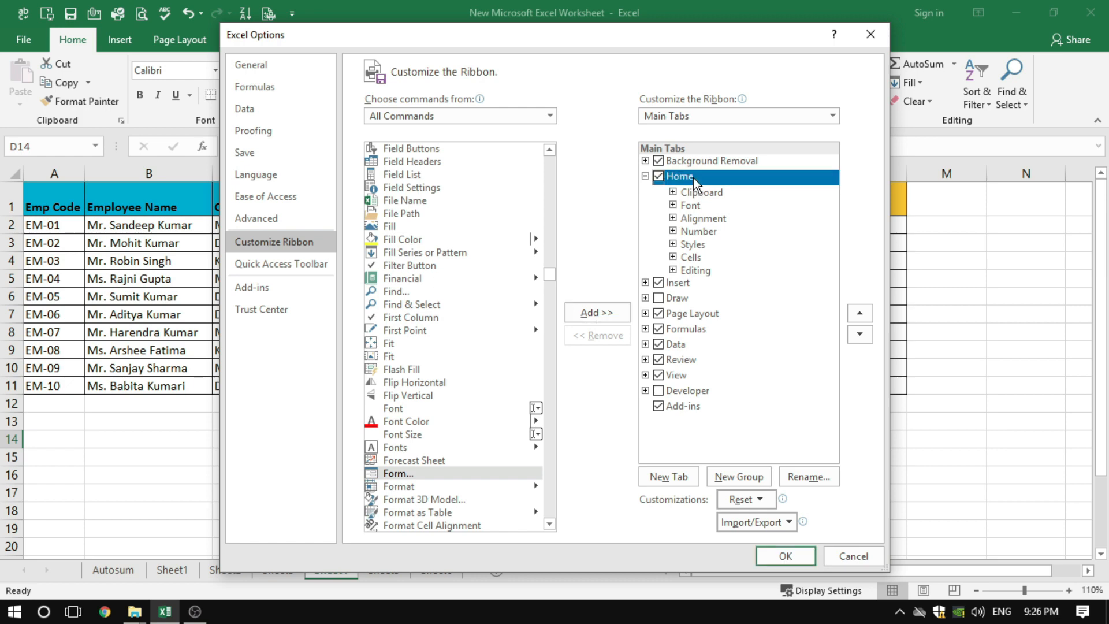
{"action": "left_click", "coordinate": [696, 270]}
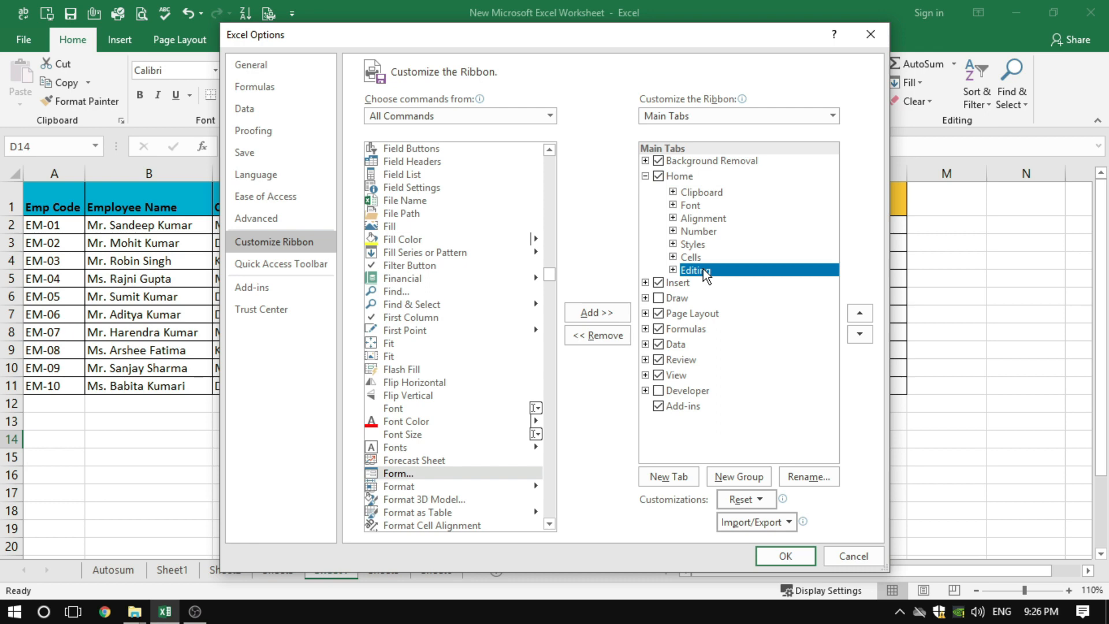
{"action": "right_click", "coordinate": [702, 270]}
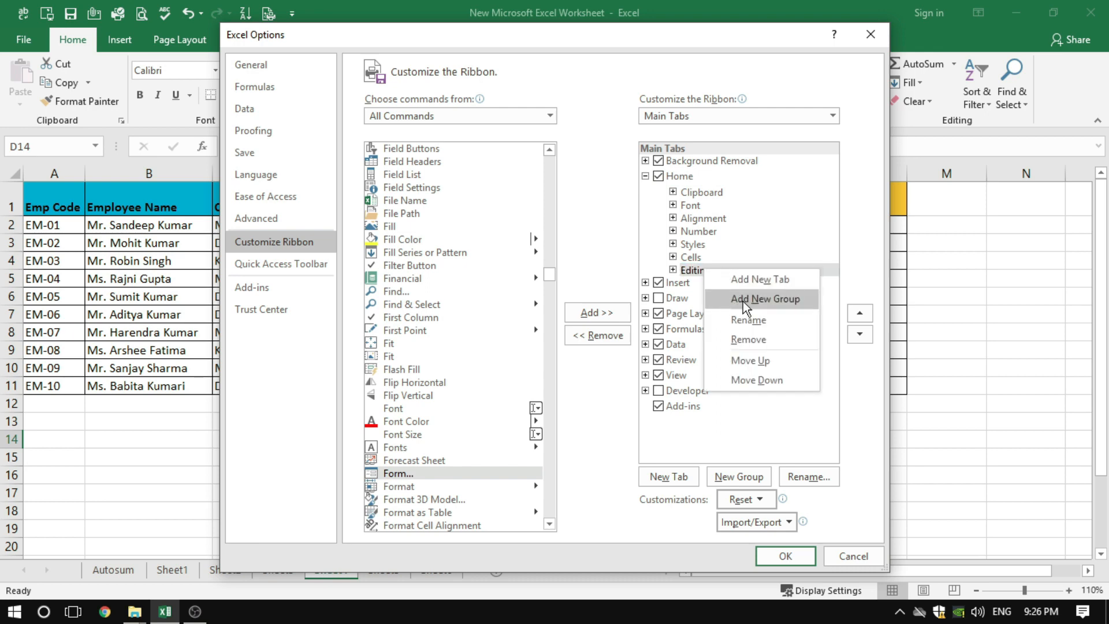
{"action": "left_click", "coordinate": [743, 301]}
{"action": "left_click", "coordinate": [721, 284]}
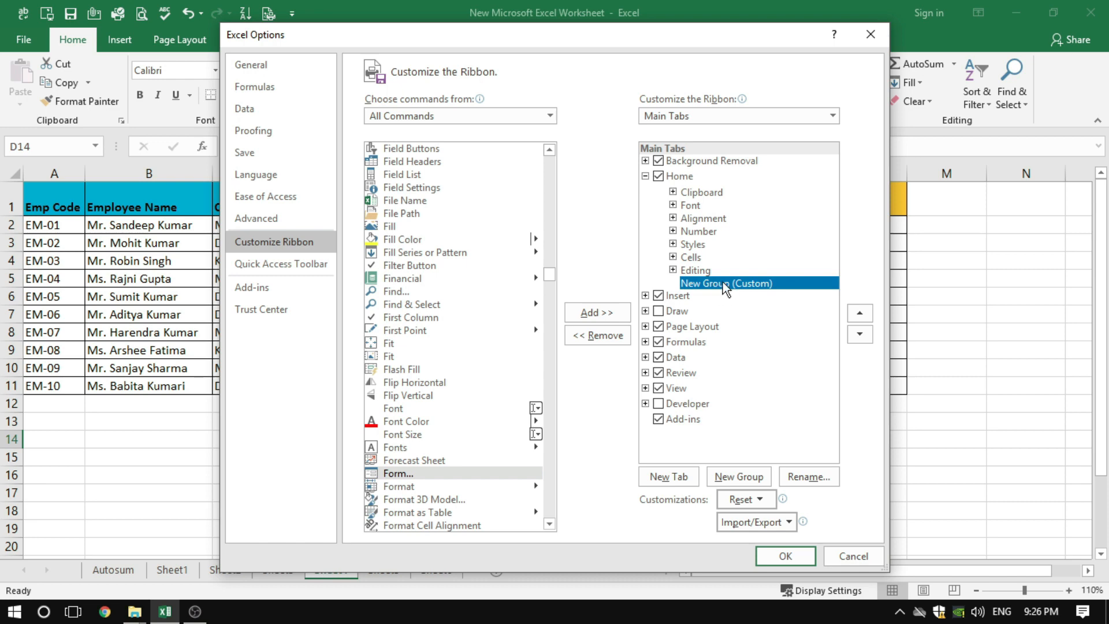
Rename the new custom group on the Home tab as Data Entry
{"action": "right_click", "coordinate": [723, 282]}
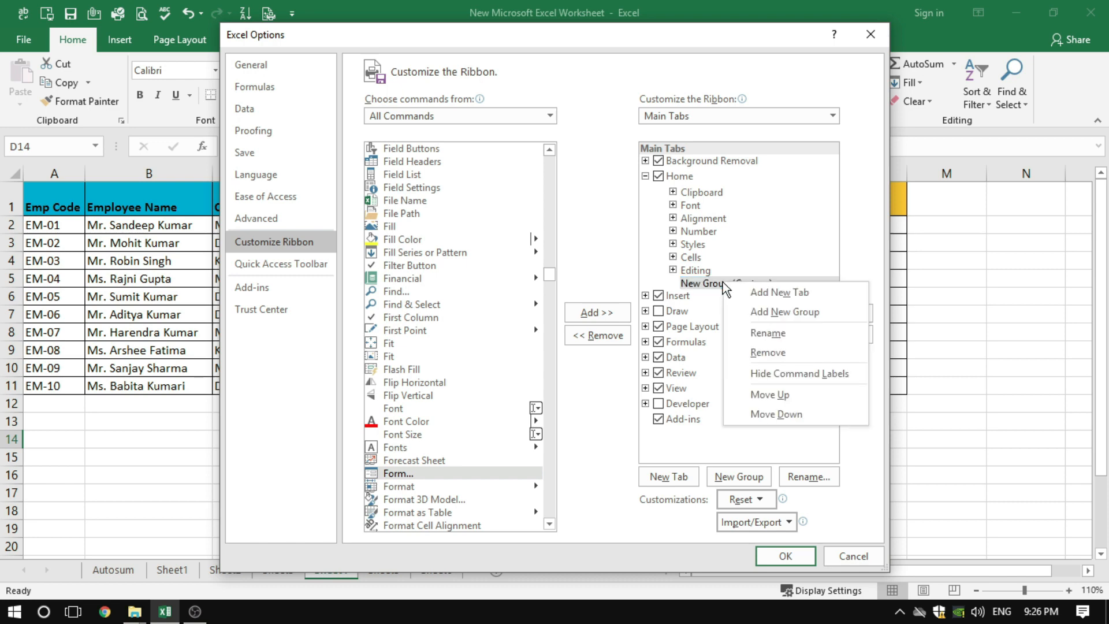
{"action": "left_click", "coordinate": [758, 328]}
{"action": "left_click", "coordinate": [569, 391]}
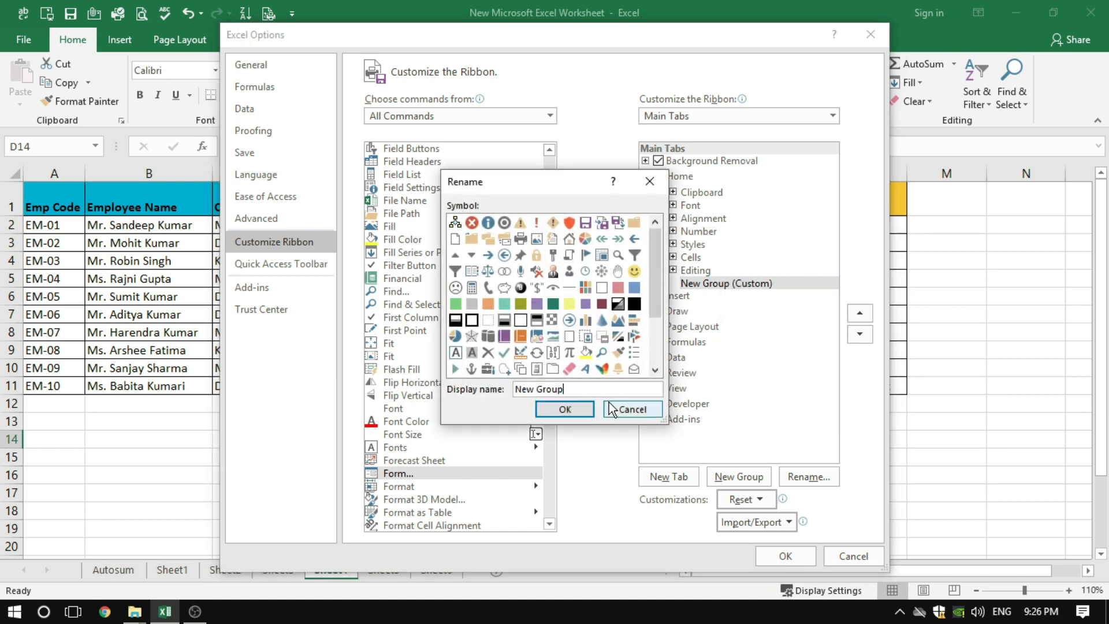
{"action": "key", "text": "BackSpace"}
{"action": "key", "text": "BackSpace"}
{"action": "key", "text": "BackSpace"}
{"action": "key", "text": "BackSpace"}
{"action": "key", "text": "BackSpace"}
{"action": "key", "text": "BackSpace"}
{"action": "key", "text": "BackSpace"}
{"action": "key", "text": "BackSpace"}
{"action": "key", "text": "BackSpace"}
{"action": "type", "text": "Data Etry"}
{"action": "key", "text": "BackSpace"}
{"action": "key", "text": "BackSpace"}
{"action": "key", "text": "BackSpace"}
{"action": "type", "text": "ntry"}
{"action": "left_click", "coordinate": [563, 409]}
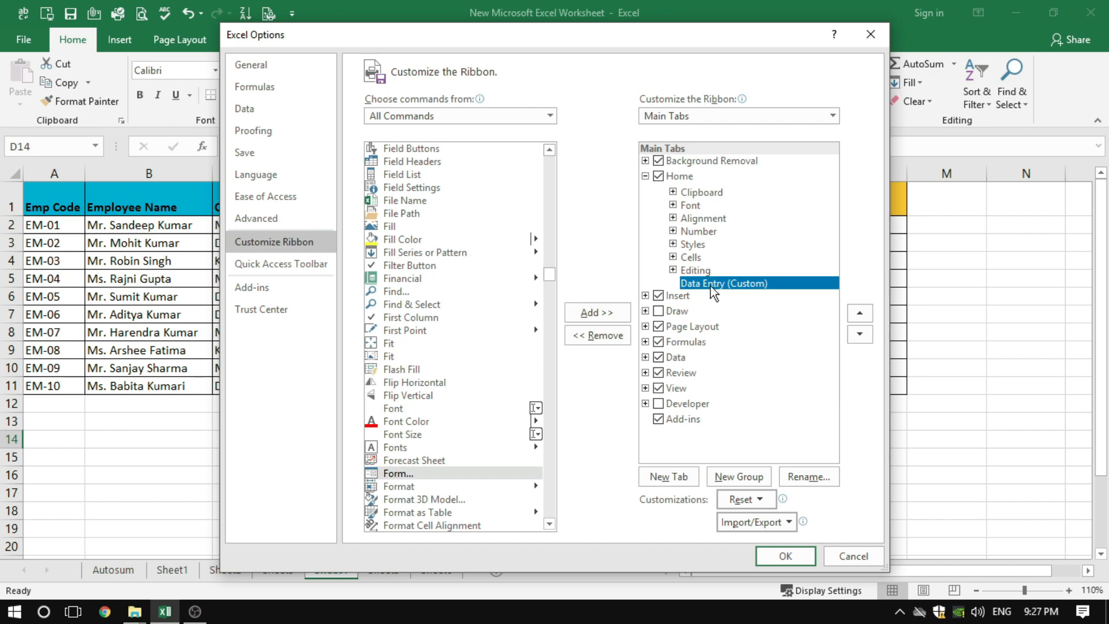
Add the Form command to the custom Data Entry group
{"action": "left_click", "coordinate": [407, 473]}
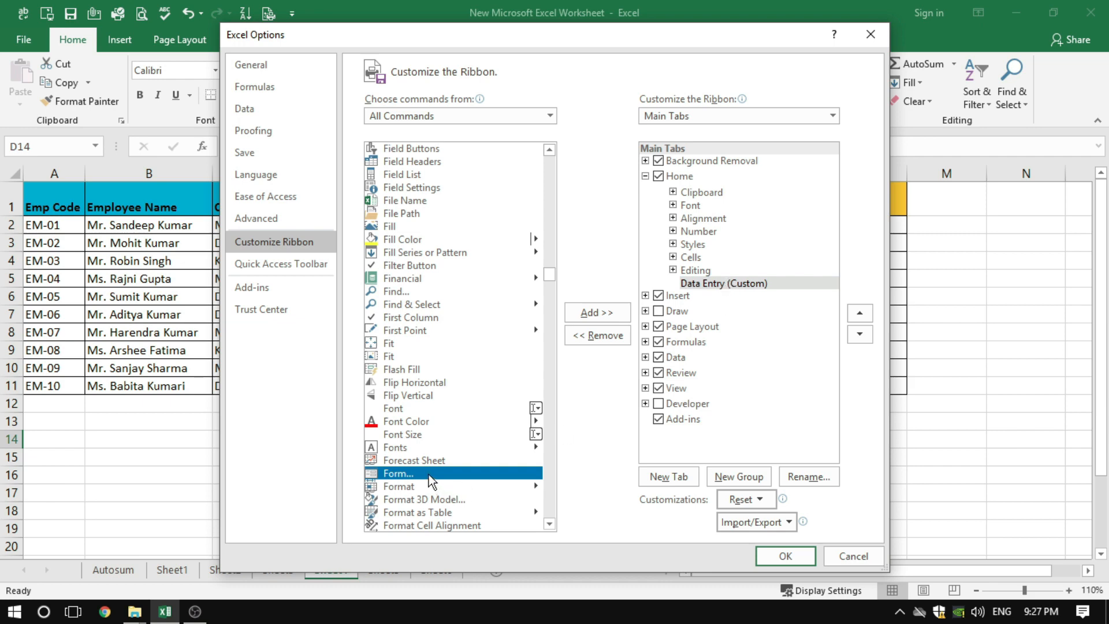
{"action": "left_click", "coordinate": [592, 313]}
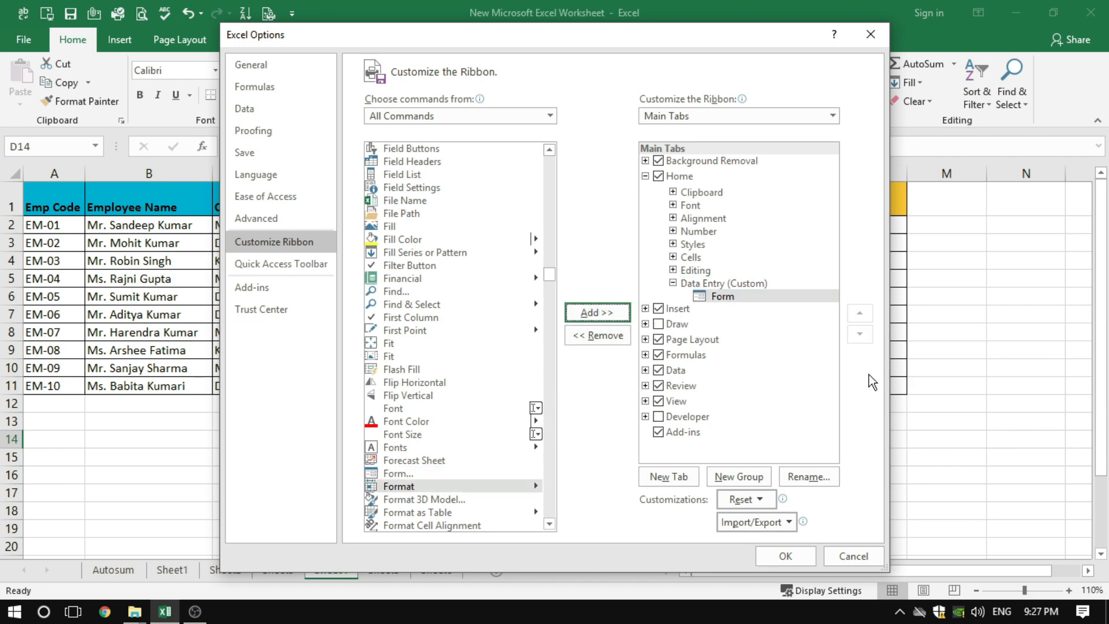
Apply the ribbon customization that places the Form command in the Home tab's Data Entry group
{"action": "left_click", "coordinate": [733, 283]}
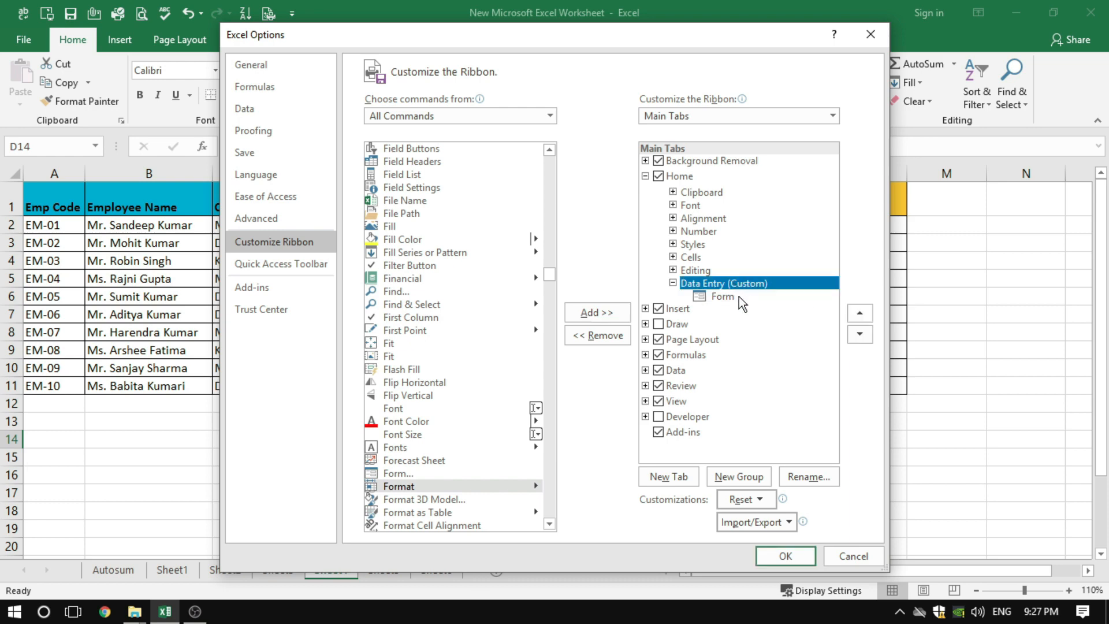
{"action": "left_click", "coordinate": [739, 296]}
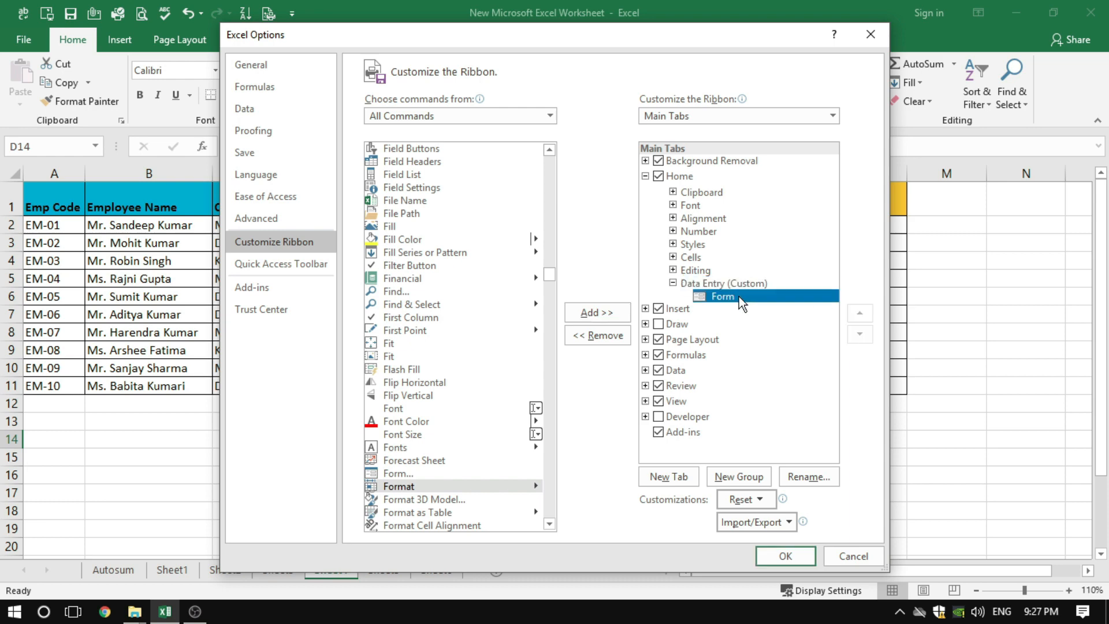
{"action": "left_click", "coordinate": [777, 554]}
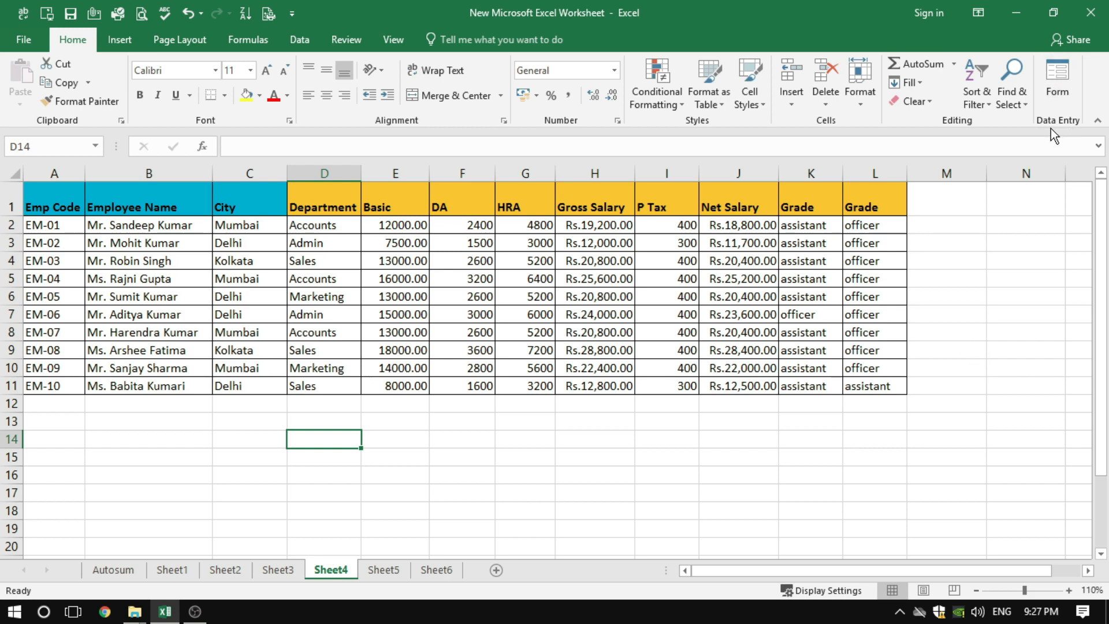
Start a new record in the salary table's data form with the next employee code, the employee's full name and the city Delhi
{"action": "left_click", "coordinate": [895, 332]}
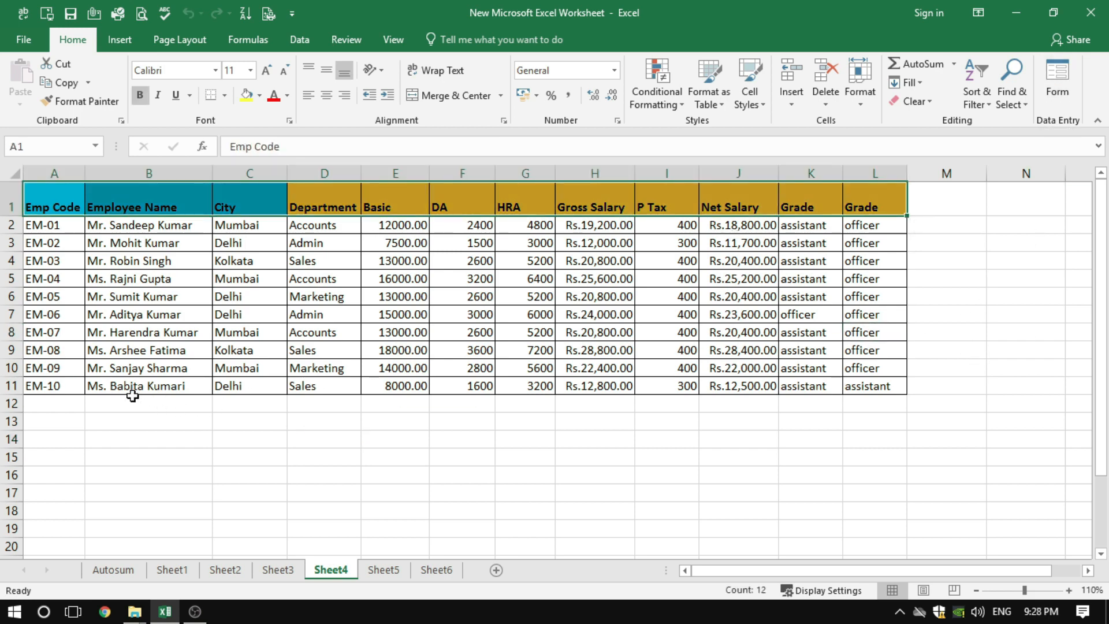
{"action": "left_click", "coordinate": [76, 405]}
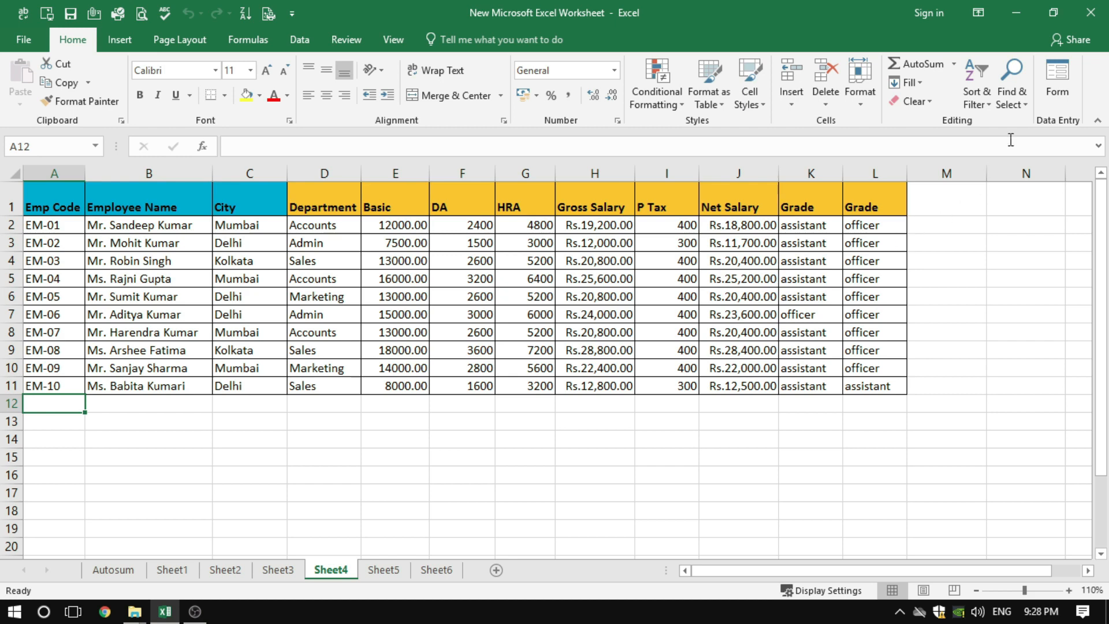
{"action": "left_click", "coordinate": [1061, 84]}
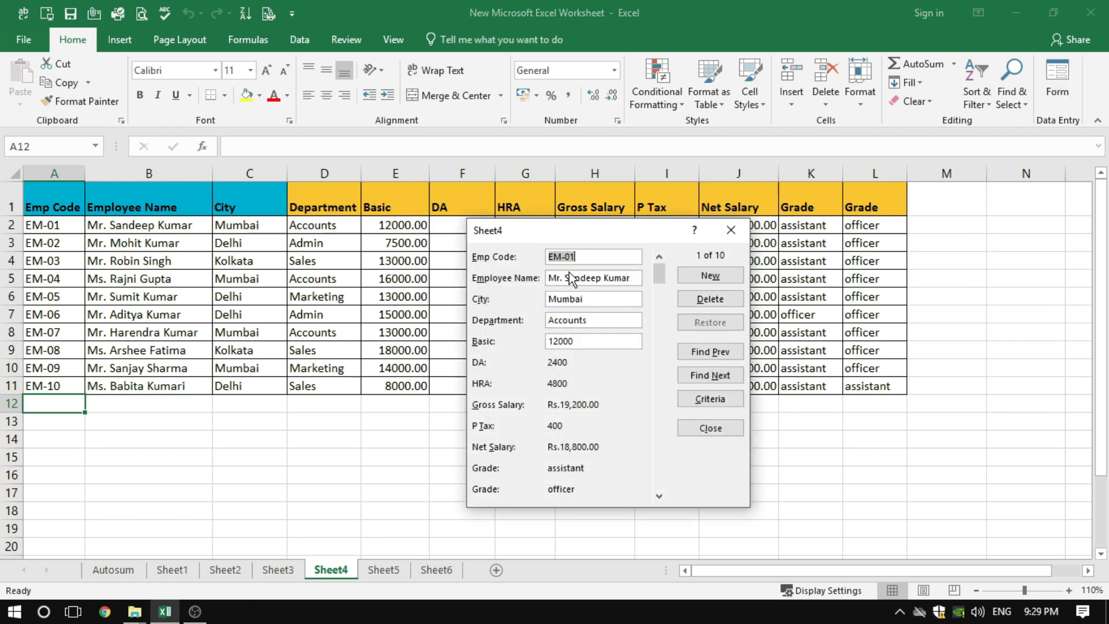
{"action": "left_click", "coordinate": [723, 279]}
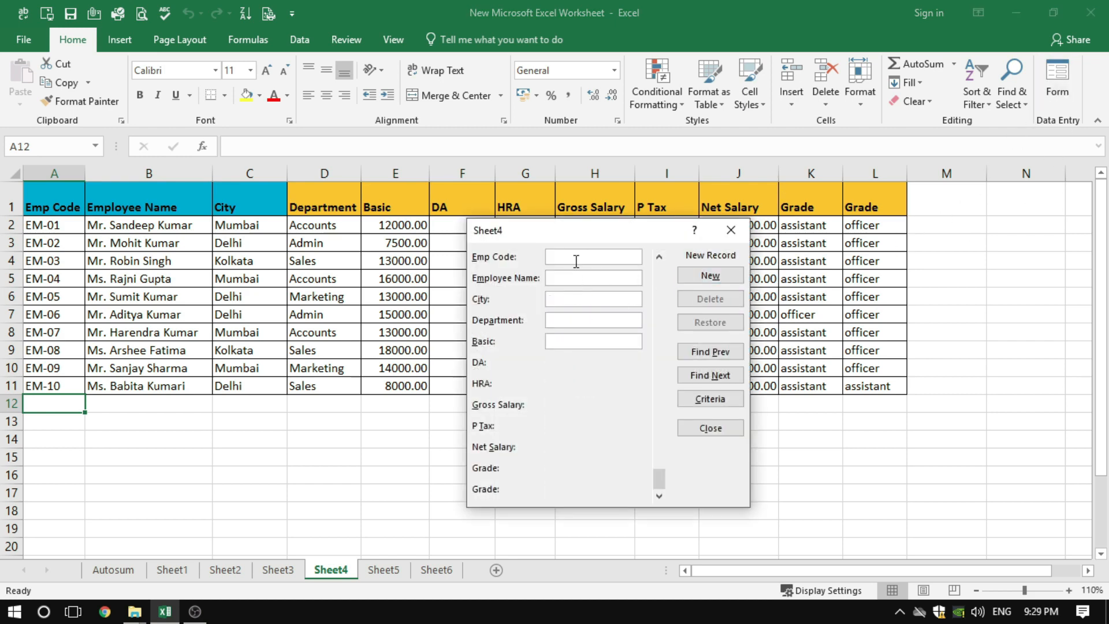
{"action": "type", "text": "E"}
{"action": "type", "text": "M-11"}
{"action": "type", "text": "Delhi"}
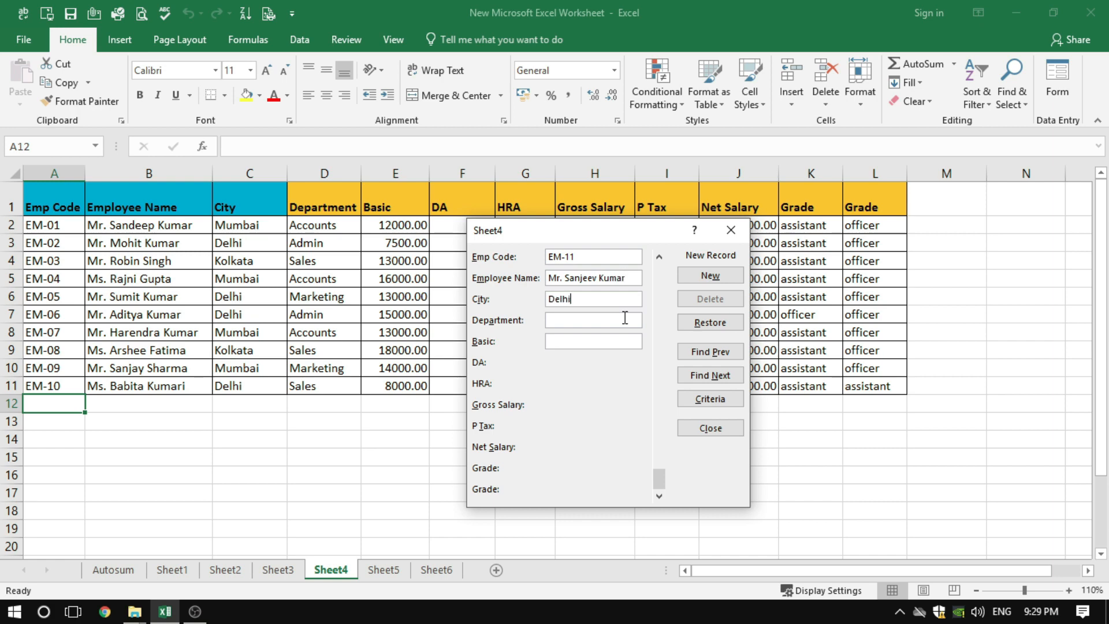
{"action": "type", "text": "Accounts"}
{"action": "type", "text": "15000"}
Set the new employee's department to Accounts and basic salary to 15000, and add the record to the table
{"action": "left_click_drag", "start_coordinate": [566, 235], "coordinate": [687, 226]}
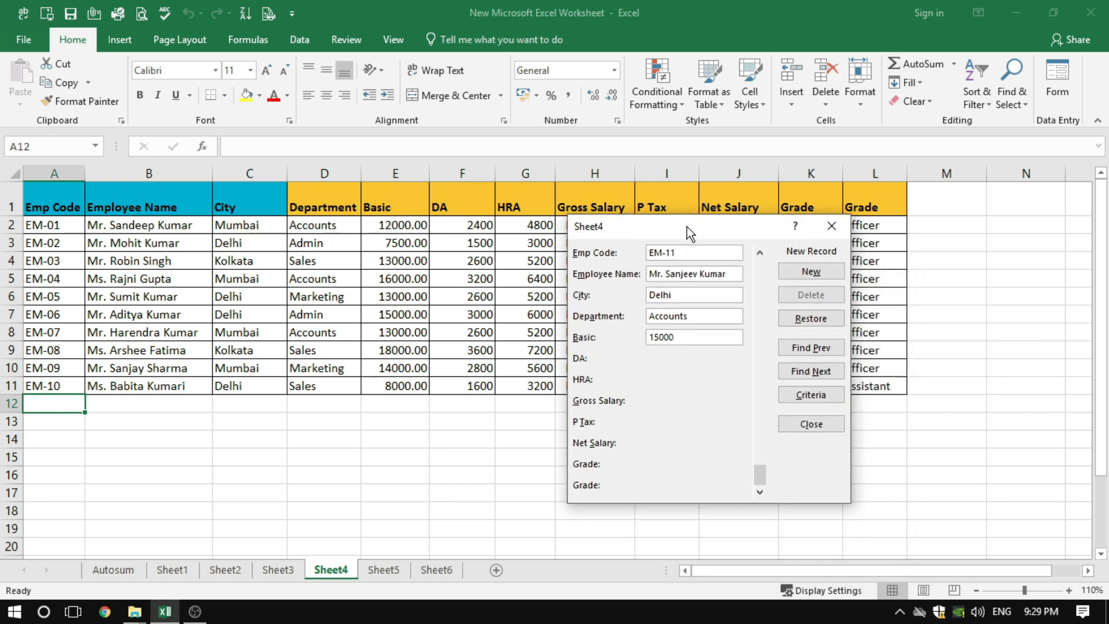
{"action": "left_click", "coordinate": [809, 272]}
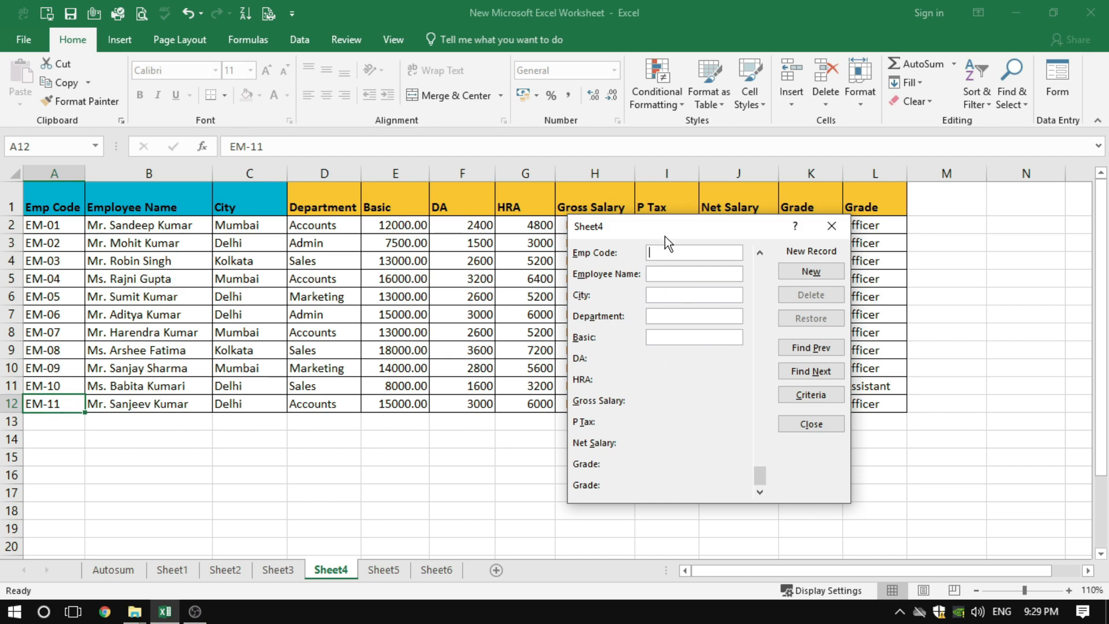
Fill in a second new record with the next employee code, the employee's full name and the city Delhi
{"action": "left_click_drag", "start_coordinate": [664, 231], "coordinate": [686, 221]}
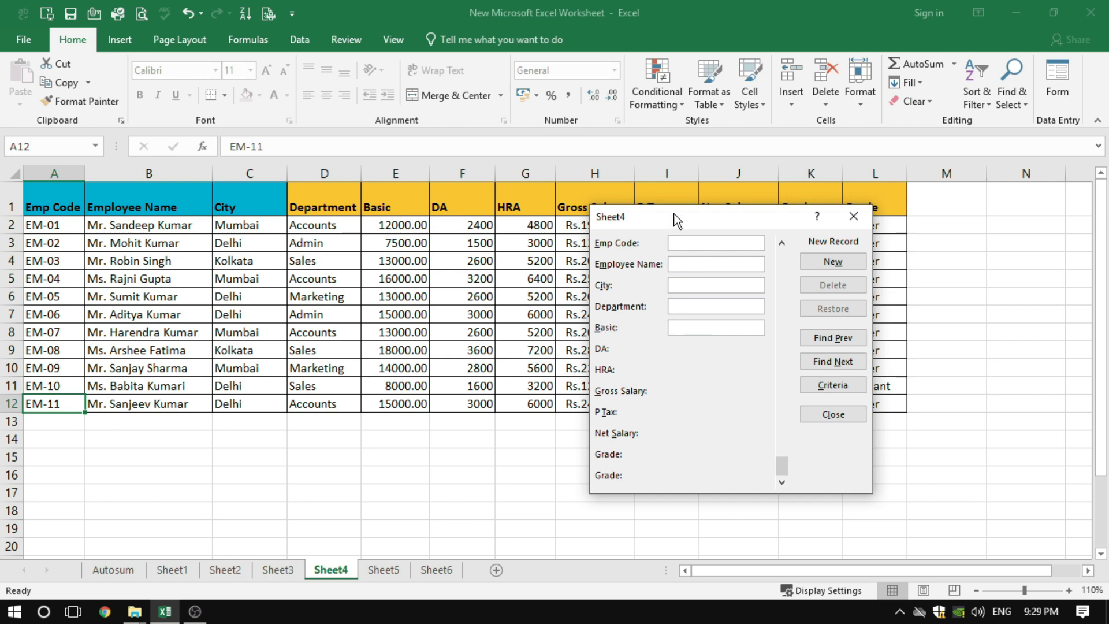
{"action": "left_click_drag", "start_coordinate": [677, 220], "coordinate": [709, 205]}
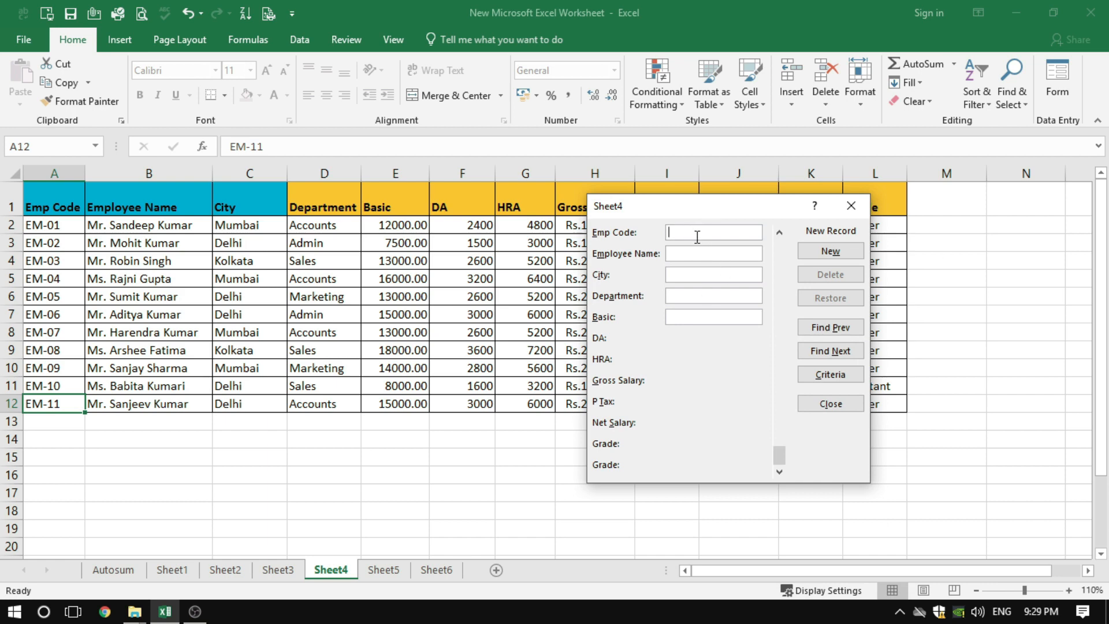
{"action": "type", "text": "EM-12"}
{"action": "key", "text": "Tab"}
{"action": "key", "text": "Tab"}
{"action": "key", "text": "shift+Tab"}
{"action": "key", "text": "Tab"}
{"action": "type", "text": "Delhi"}
{"action": "key", "text": "Tab"}
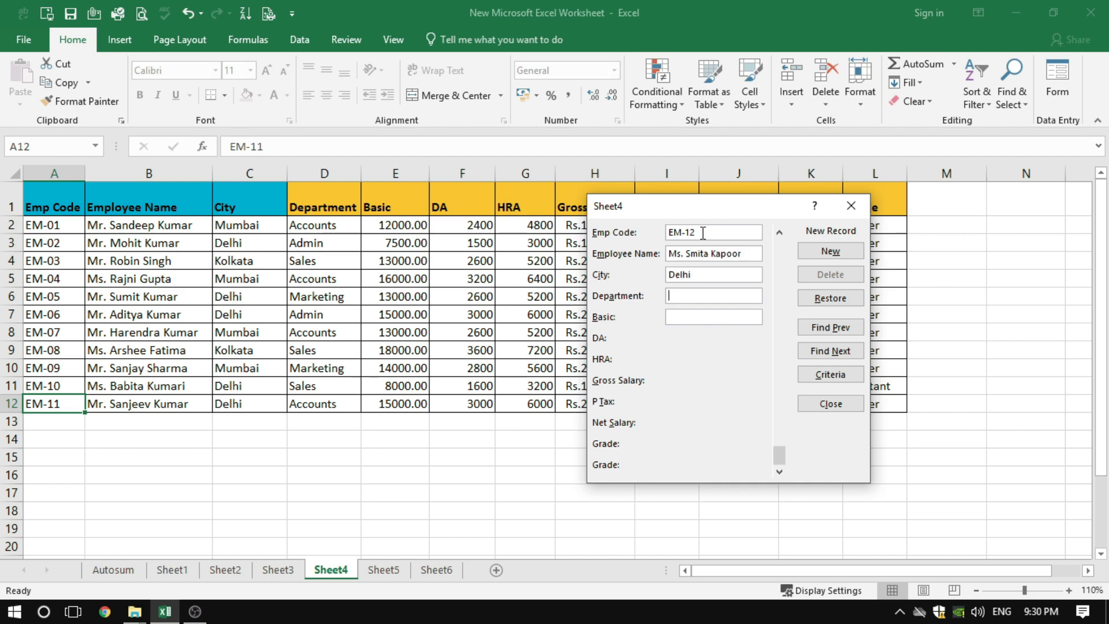
Set the second new employee's department to Admin and basic salary to 25000, add the record and close the data form
{"action": "type", "text": "Admin"}
{"action": "key", "text": "Tab"}
{"action": "type", "text": "500"}
{"action": "left_click", "coordinate": [830, 251]}
{"action": "left_click", "coordinate": [830, 404]}
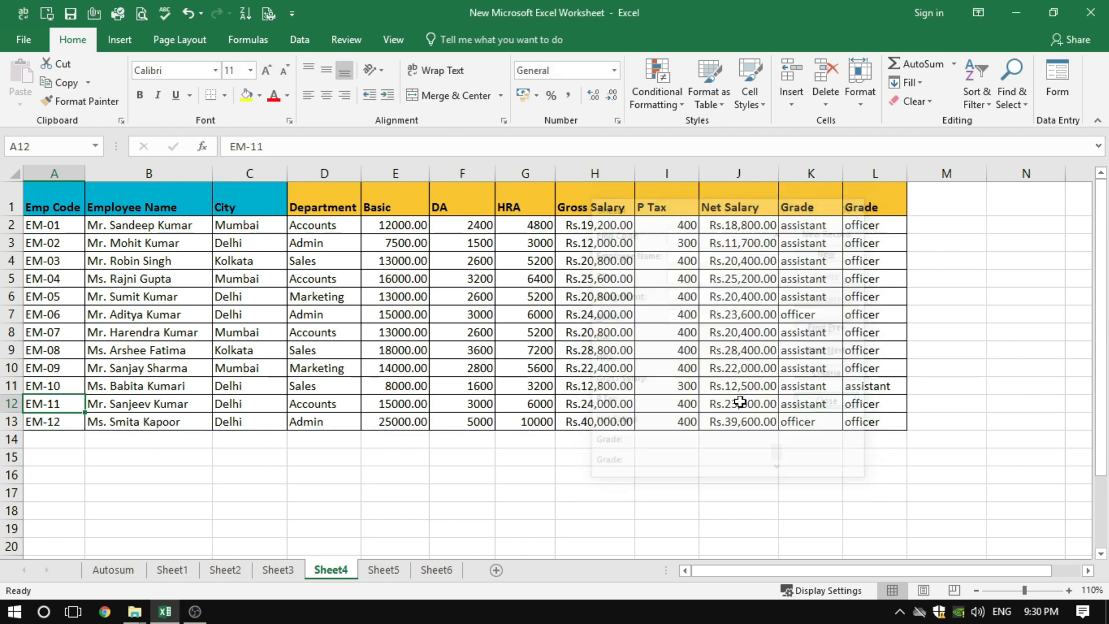
{"action": "left_click_drag", "start_coordinate": [49, 426], "coordinate": [866, 428]}
{"action": "left_click", "coordinate": [549, 476]}
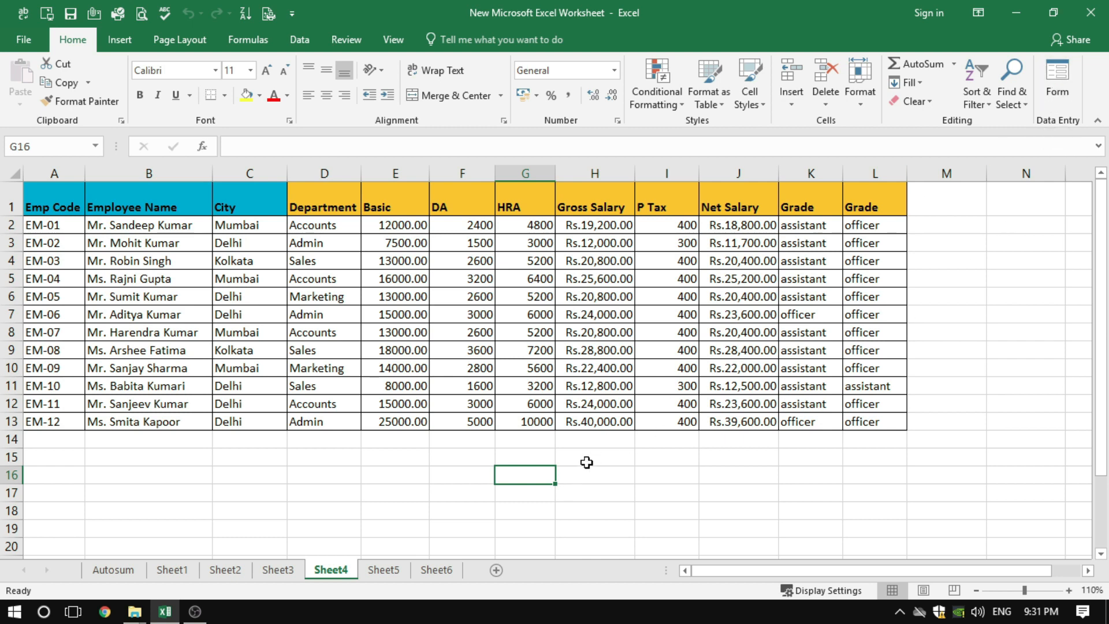
{"action": "left_click", "coordinate": [578, 481]}
{"action": "left_click", "coordinate": [537, 480]}
Reopen the data form on a blank new record and close it without entering anything
{"action": "left_click", "coordinate": [36, 443]}
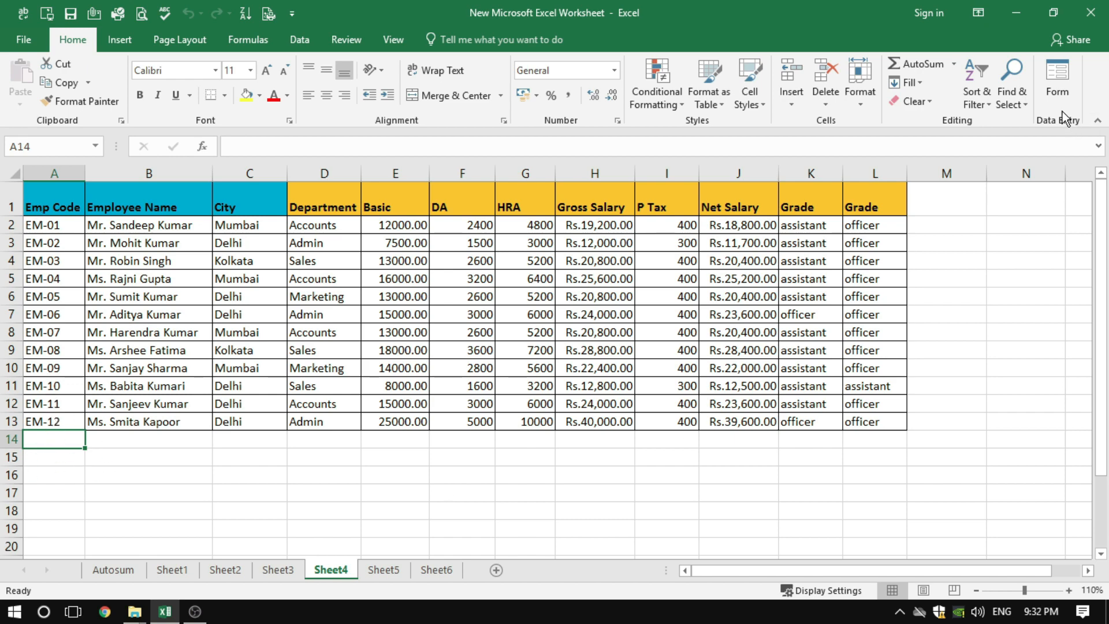
{"action": "left_click", "coordinate": [1057, 93]}
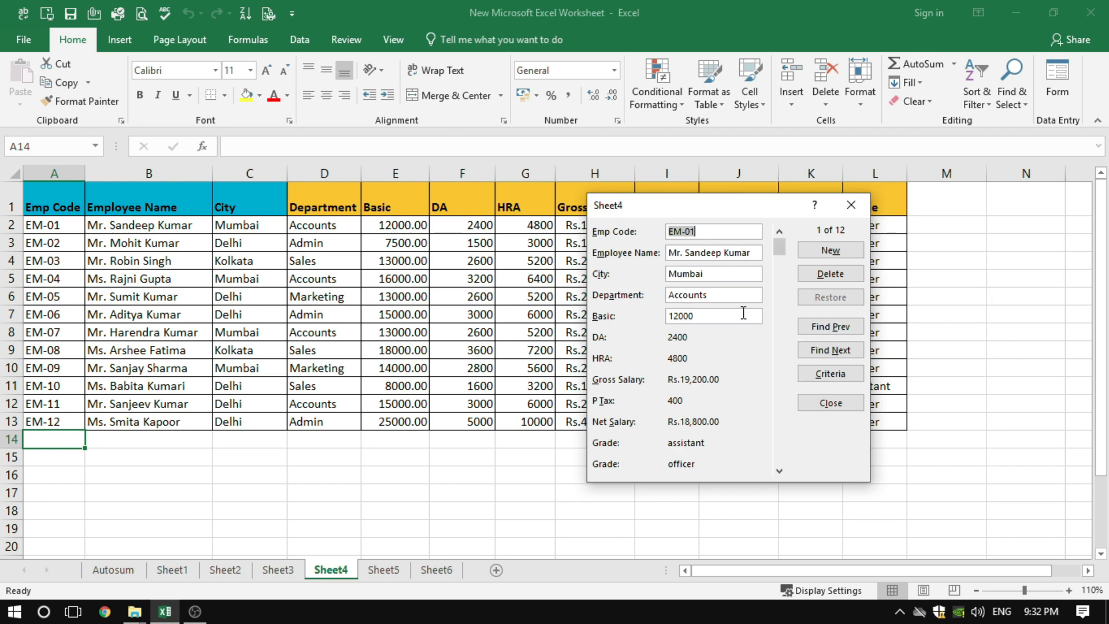
{"action": "left_click", "coordinate": [829, 252]}
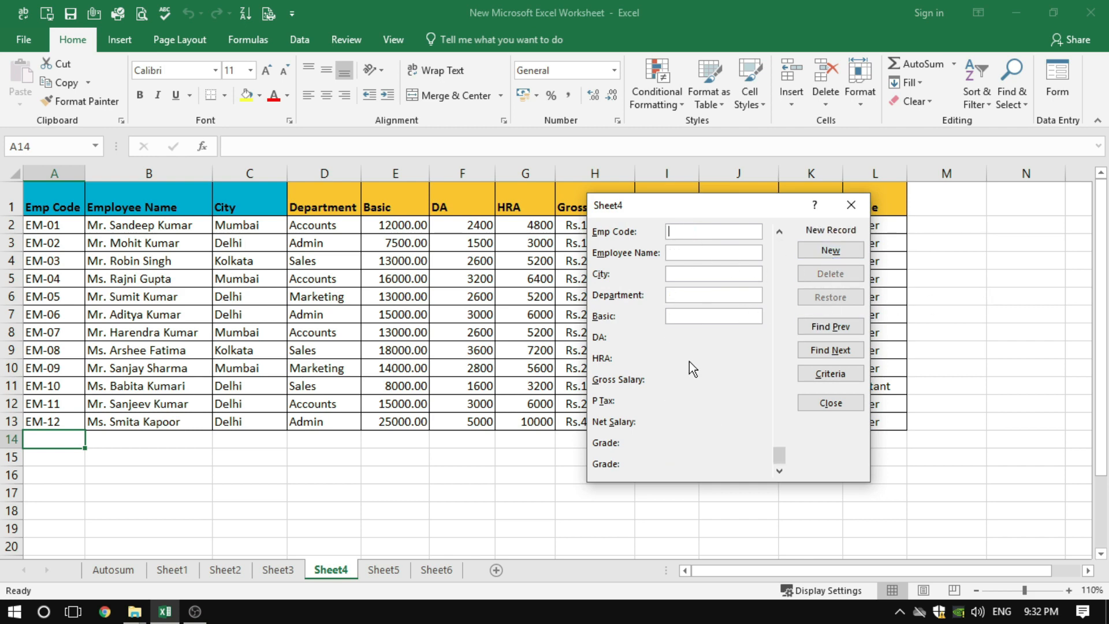
{"action": "left_click", "coordinate": [838, 407]}
{"action": "left_click", "coordinate": [709, 472]}
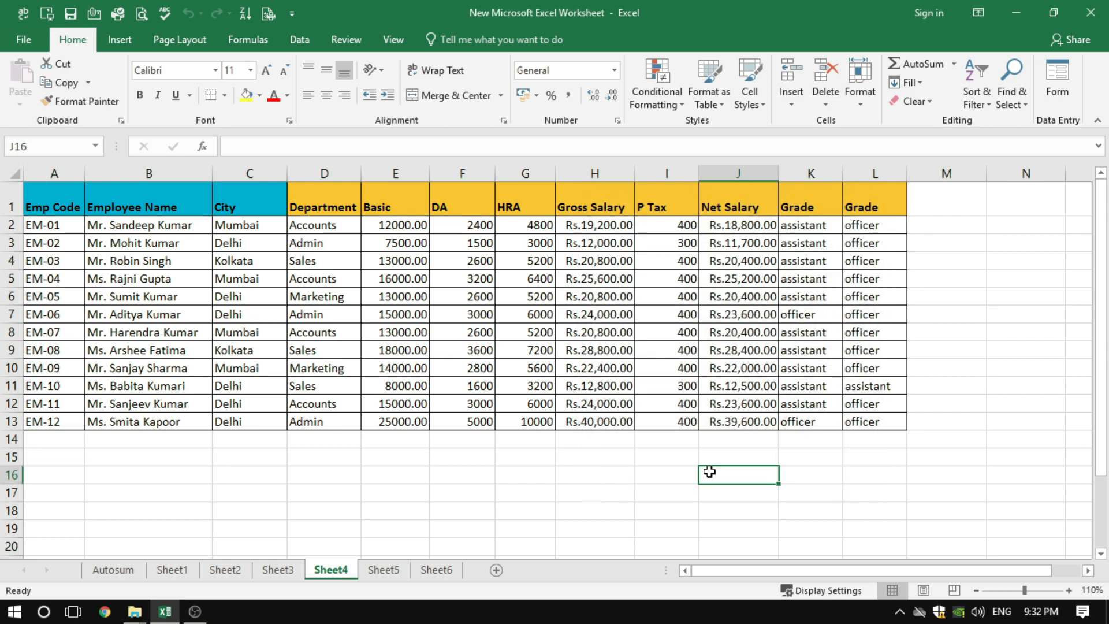